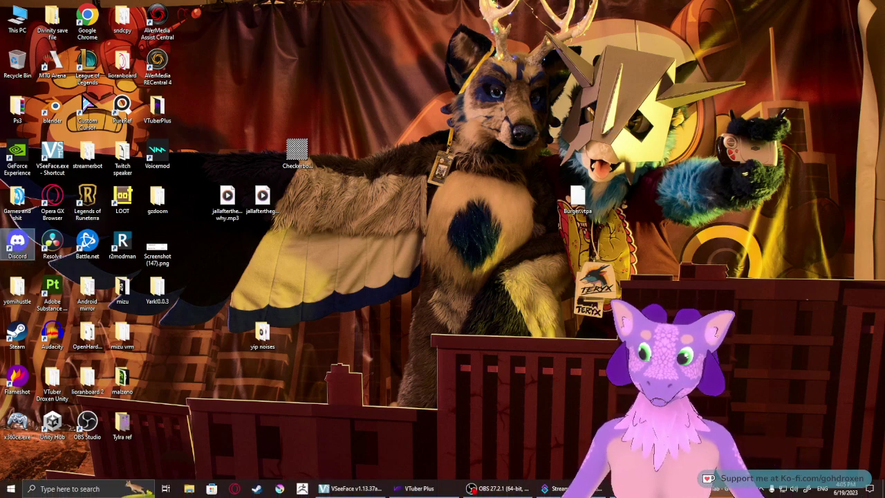
Step: Open Discord and move its window onto the other monitor
{"action": "double_click", "coordinate": [18, 244]}
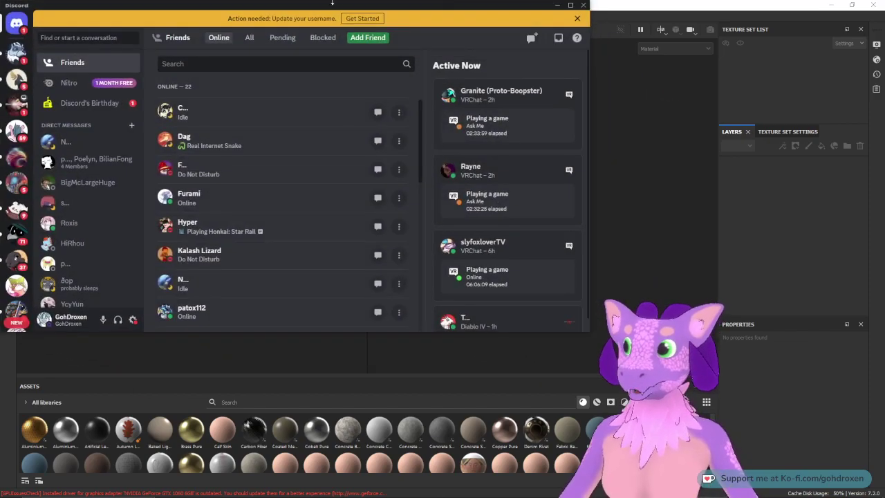
{"action": "mouse_move", "coordinate": [331, 6]}
{"action": "left_mouse_down"}
{"action": "mouse_move", "coordinate": [485, 47]}
{"action": "mouse_move", "coordinate": [884, 94]}
{"action": "left_mouse_up"}
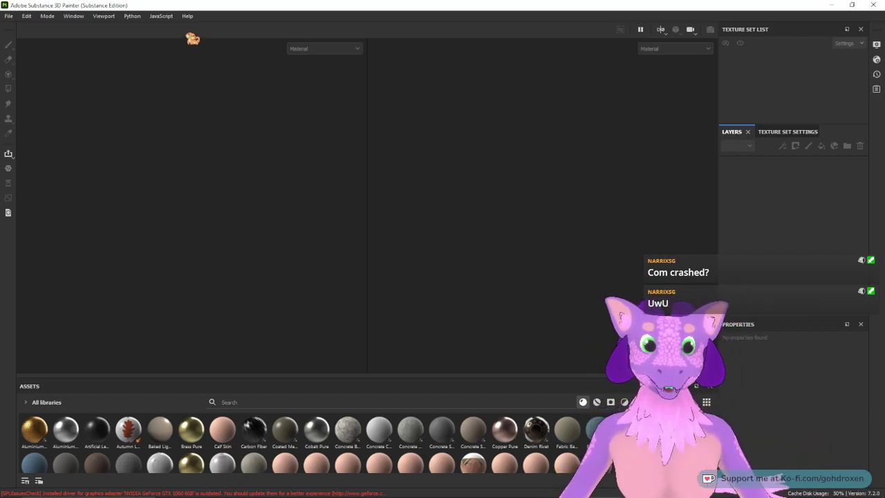
Step: Open the recent project "oh my god i love colors 6" and select the Default OBJ.003 texture set
{"action": "left_click", "coordinate": [11, 18]}
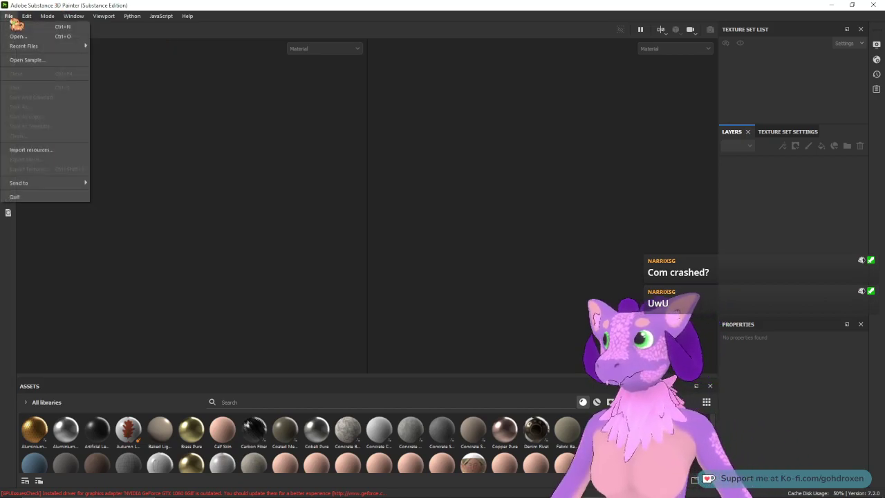
{"action": "mouse_move", "coordinate": [46, 45]}
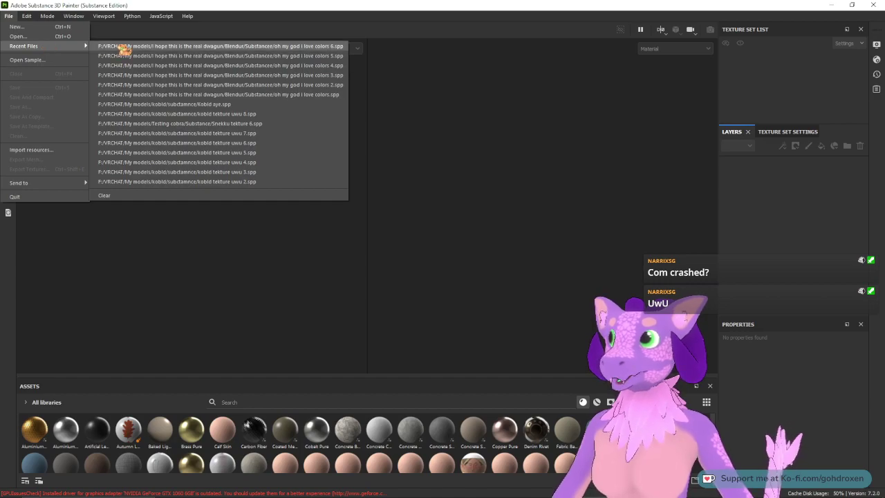
{"action": "left_click", "coordinate": [124, 47]}
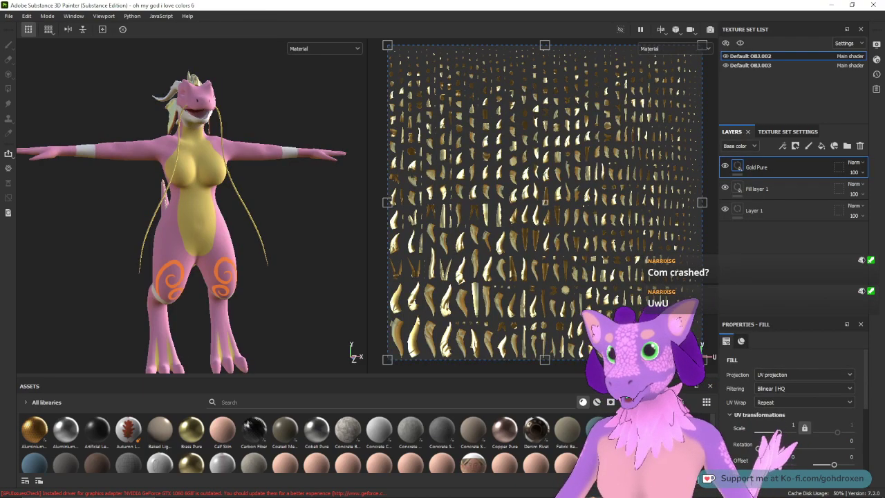
{"action": "left_click", "coordinate": [751, 65]}
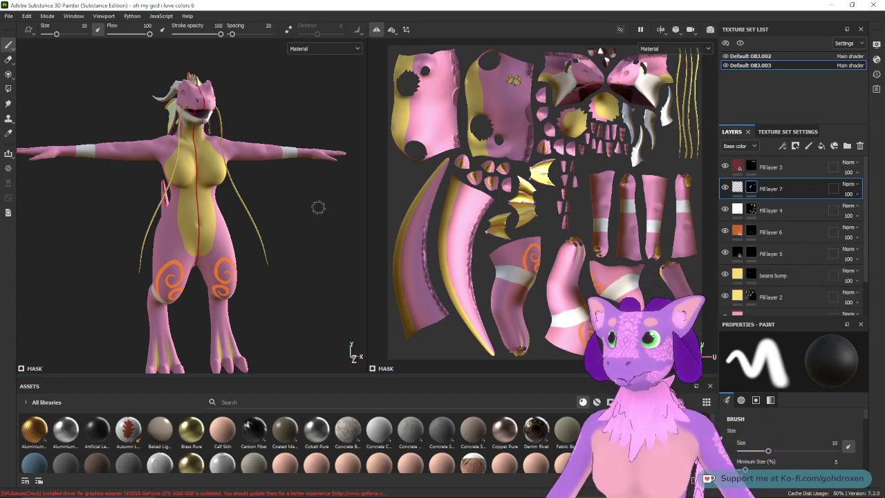
{"action": "mouse_move", "coordinate": [311, 201]}
{"action": "left_mouse_down", "text": "alt"}
{"action": "mouse_move", "coordinate": [285, 220]}
{"action": "mouse_move", "coordinate": [245, 311]}
{"action": "mouse_move", "coordinate": [296, 277]}
{"action": "left_mouse_up", "text": "alt"}
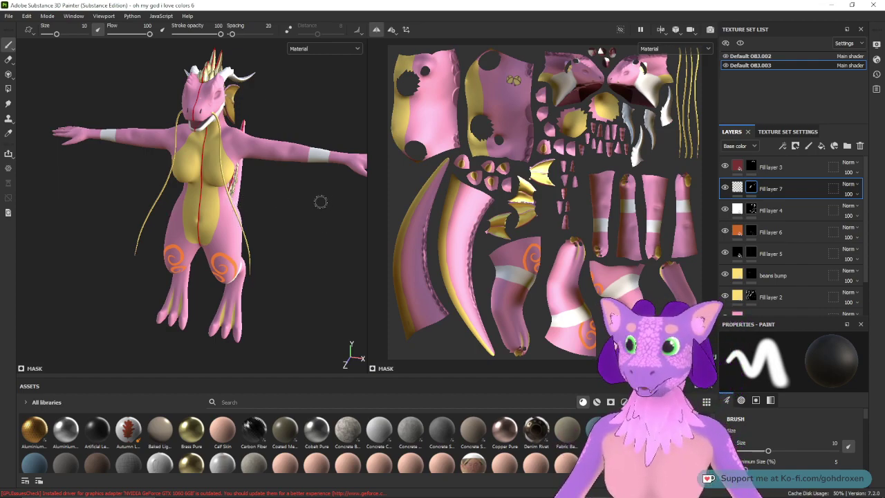
Step: Check the running apps and their resource usage in Task Manager
{"action": "key", "text": "ctrl+shift+Escape"}
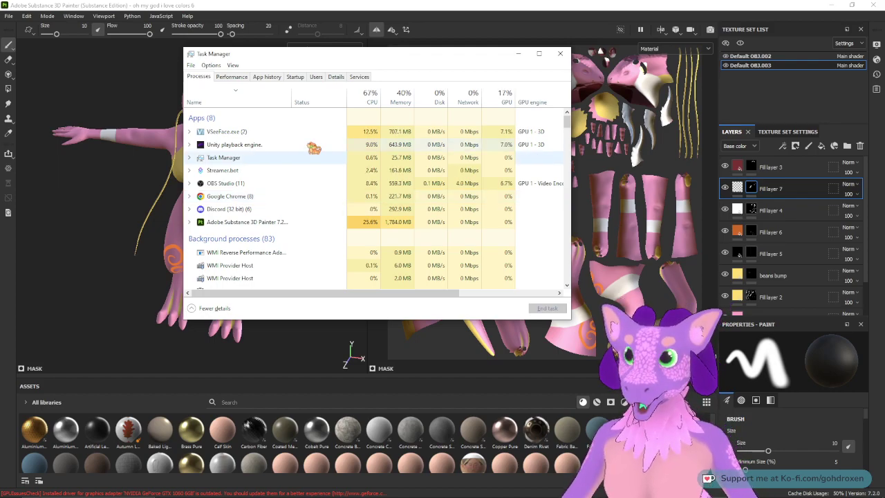
{"action": "left_click", "coordinate": [560, 54]}
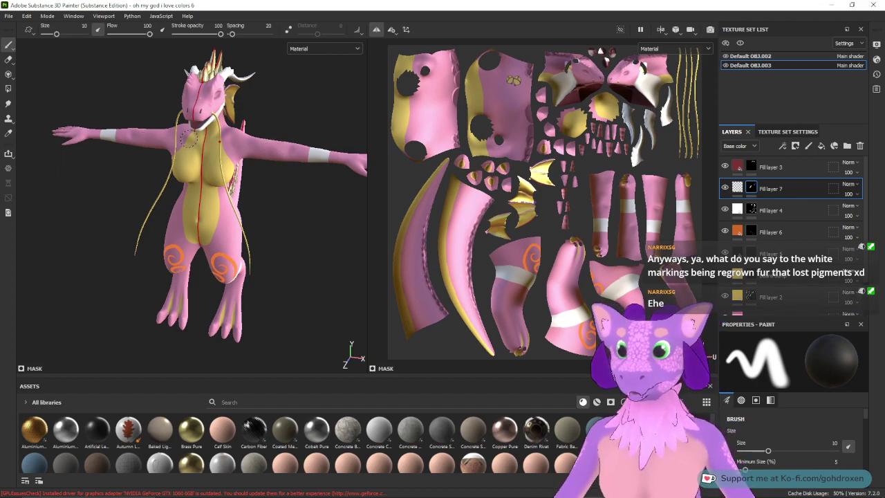
Step: Lower the brush's stroke opacity to 30 for work on the dragon's head
{"action": "mouse_move", "coordinate": [307, 238]}
{"action": "left_mouse_down", "text": "alt"}
{"action": "mouse_move", "coordinate": [267, 214]}
{"action": "mouse_move", "coordinate": [297, 223]}
{"action": "mouse_move", "coordinate": [307, 240]}
{"action": "left_mouse_up", "text": "alt"}
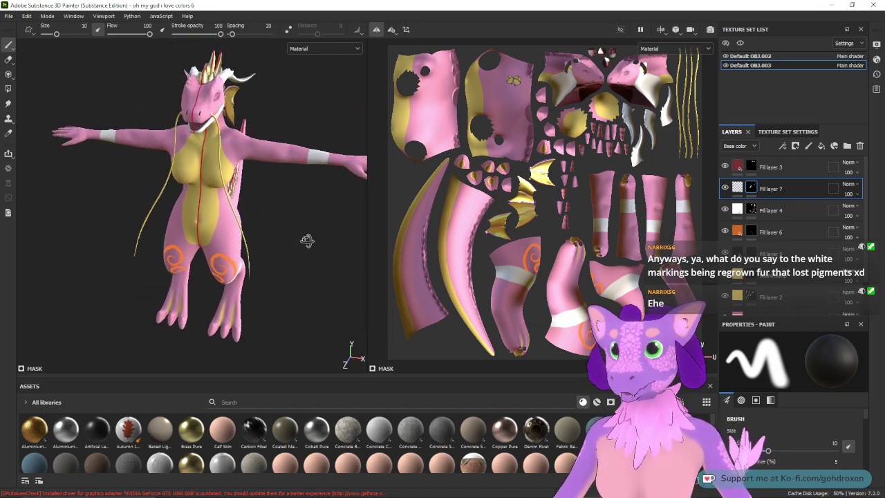
{"action": "mouse_move", "coordinate": [332, 197]}
{"action": "left_mouse_down", "text": "alt"}
{"action": "mouse_move", "coordinate": [279, 233]}
{"action": "mouse_move", "coordinate": [294, 237]}
{"action": "mouse_move", "coordinate": [305, 223]}
{"action": "mouse_move", "coordinate": [199, 216]}
{"action": "mouse_move", "coordinate": [269, 269]}
{"action": "mouse_move", "coordinate": [274, 258]}
{"action": "mouse_move", "coordinate": [214, 274]}
{"action": "mouse_move", "coordinate": [250, 279]}
{"action": "mouse_move", "coordinate": [285, 266]}
{"action": "left_mouse_up", "text": "alt"}
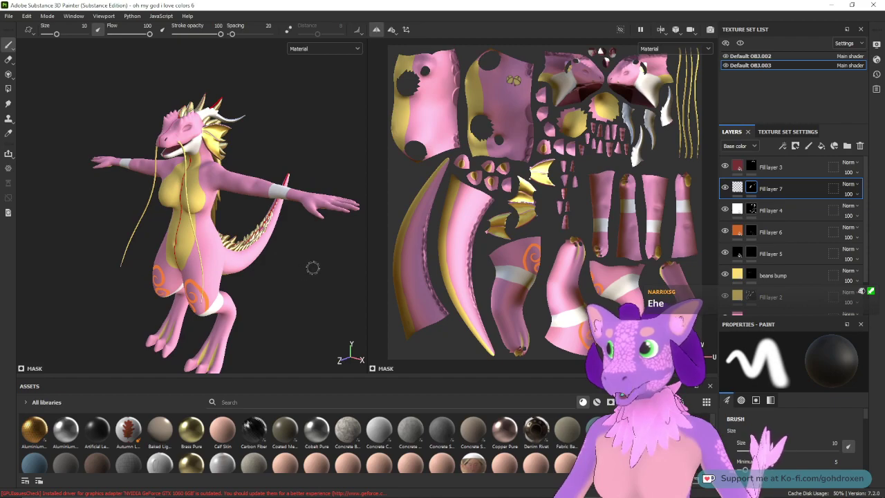
{"action": "left_click_drag", "start_coordinate": [249, 125], "coordinate": [206, 116], "text": "alt"}
{"action": "left_click_drag", "start_coordinate": [288, 148], "coordinate": [237, 175], "text": "alt"}
{"action": "scroll", "coordinate": [232, 176], "scroll_direction": "up", "scroll_amount": 5}
{"action": "middle_click_drag", "start_coordinate": [217, 176], "coordinate": [301, 303], "text": "alt"}
{"action": "left_click_drag", "start_coordinate": [267, 224], "coordinate": [261, 261], "text": "alt"}
{"action": "scroll", "coordinate": [252, 262], "scroll_direction": "up", "scroll_amount": 3}
{"action": "middle_click_drag", "start_coordinate": [259, 261], "coordinate": [289, 207], "text": "alt"}
{"action": "left_click_drag", "start_coordinate": [274, 197], "coordinate": [279, 191], "text": "alt"}
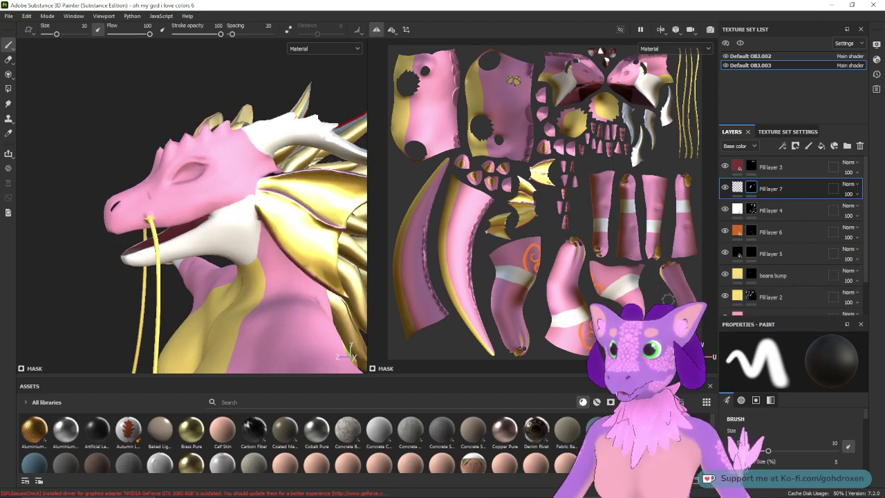
{"action": "scroll", "coordinate": [870, 440], "scroll_direction": "down", "scroll_amount": 5}
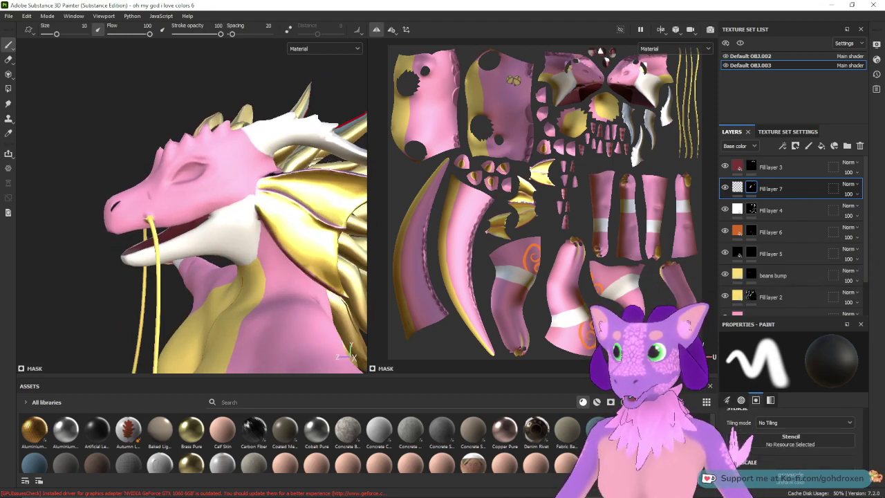
{"action": "scroll", "coordinate": [830, 443], "scroll_direction": "up", "scroll_amount": 5}
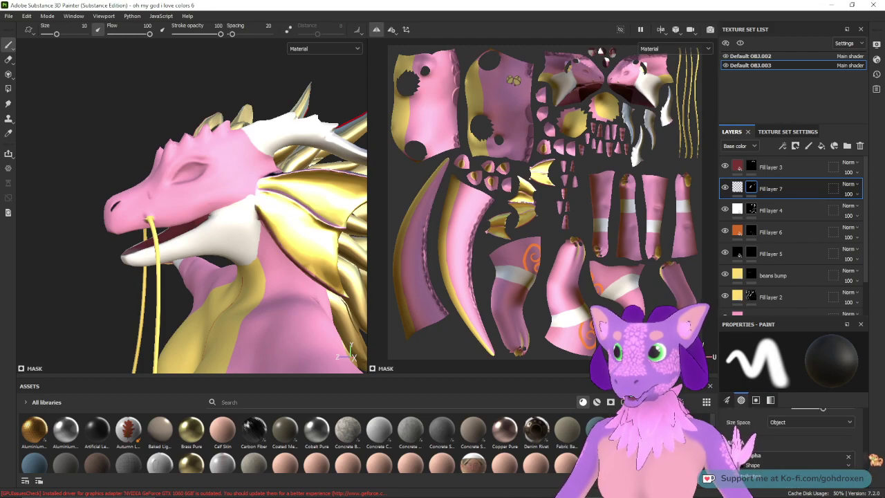
{"action": "left_click_drag", "start_coordinate": [267, 239], "coordinate": [234, 219], "text": "alt"}
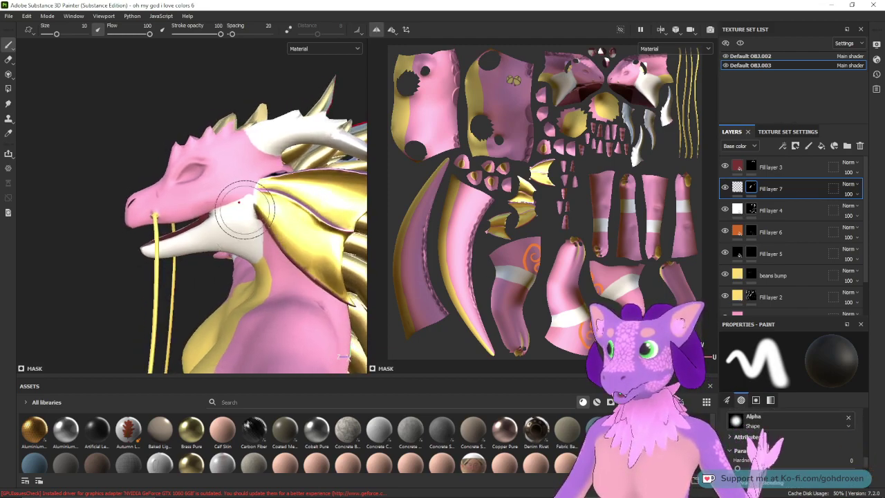
{"action": "scroll", "coordinate": [229, 223], "scroll_direction": "up", "scroll_amount": 2}
{"action": "left_click_drag", "start_coordinate": [208, 34], "coordinate": [189, 35]}
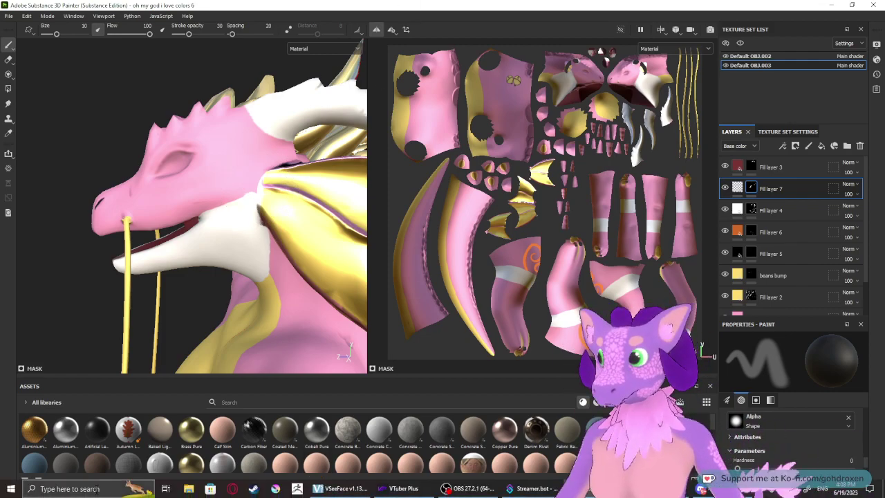
Step: Find and launch the HuionTablet app from Windows
{"action": "left_click", "coordinate": [100, 489]}
{"action": "type", "text": "huion"}
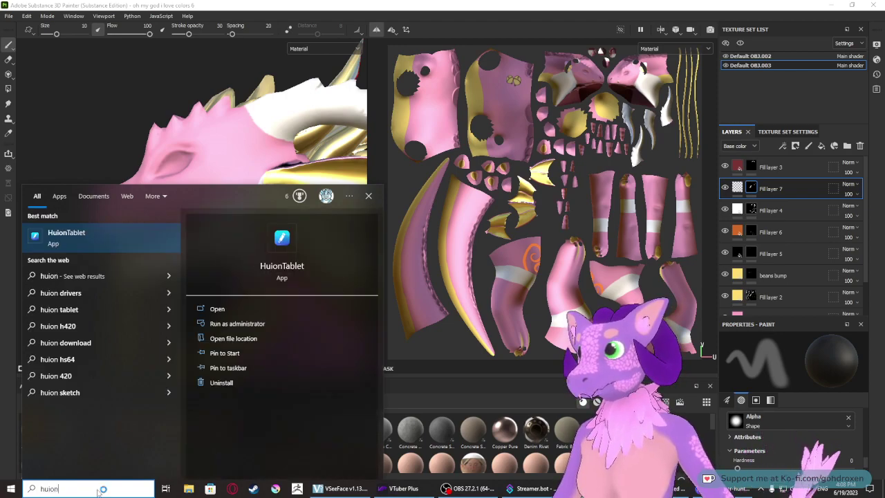
{"action": "key", "text": "Return"}
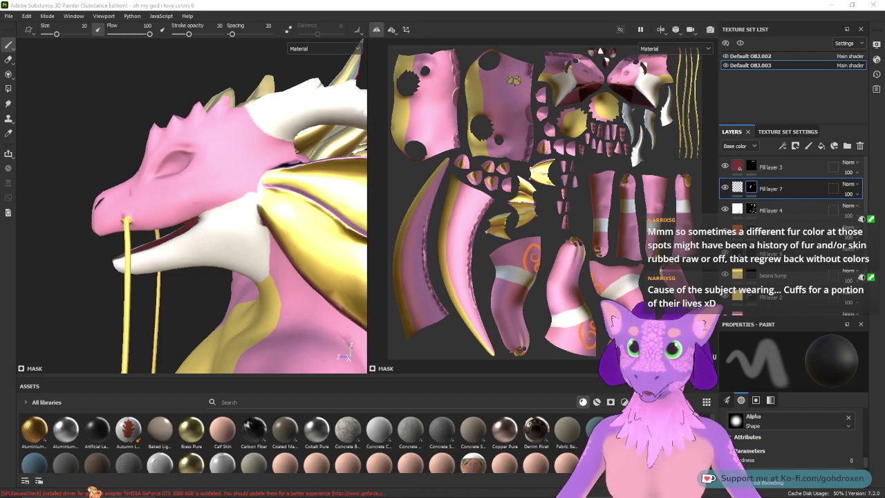
Step: Close Substance 3D Painter together with the open dragon project
{"action": "left_click_drag", "start_coordinate": [103, 142], "coordinate": [82, 143], "text": "alt"}
{"action": "scroll", "coordinate": [82, 108], "scroll_direction": "up", "scroll_amount": 2}
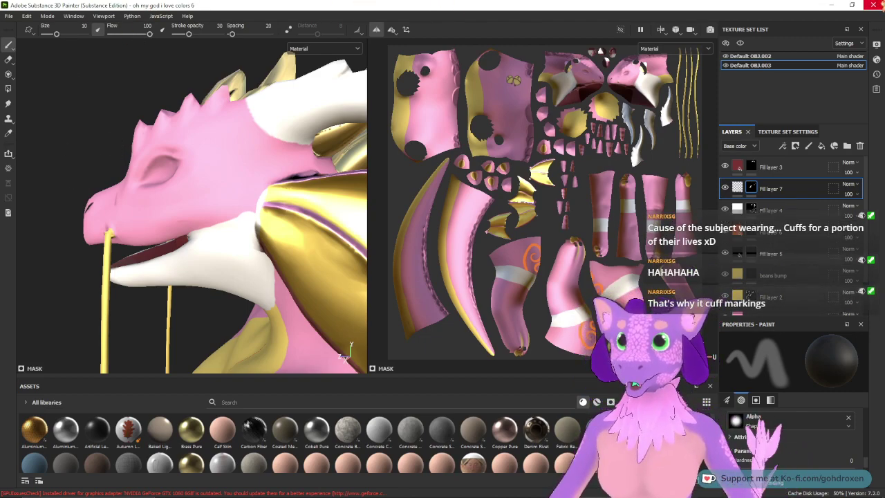
{"action": "left_click", "coordinate": [875, 5]}
{"action": "left_click", "coordinate": [431, 269]}
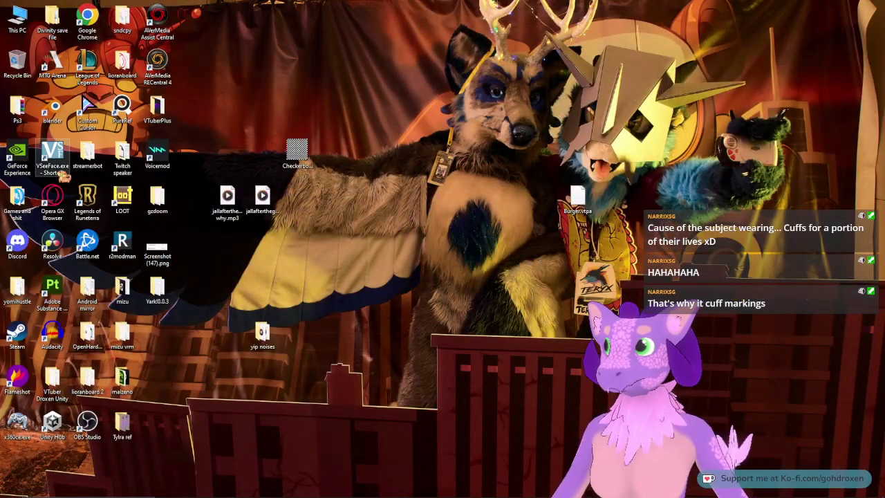
Step: Relaunch Substance 3D Painter, continuing past the outdated-driver warning and dismissing the update and welcome windows
{"action": "double_click", "coordinate": [53, 292]}
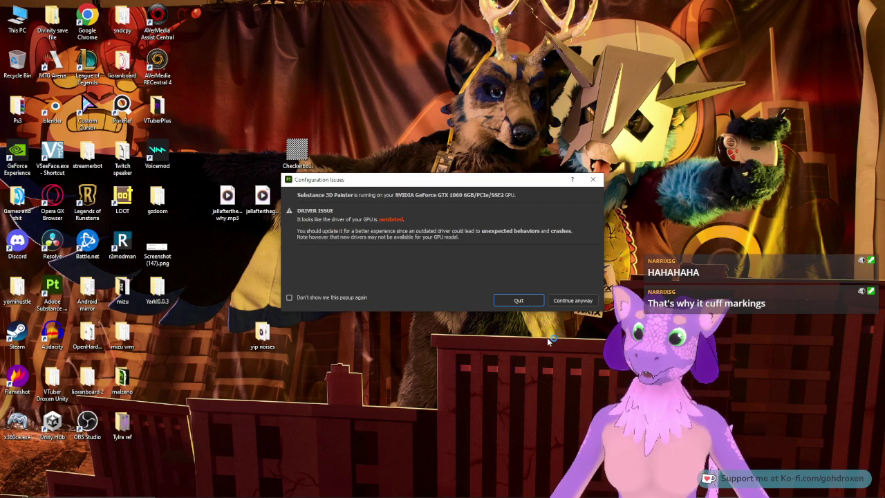
{"action": "left_click", "coordinate": [579, 301]}
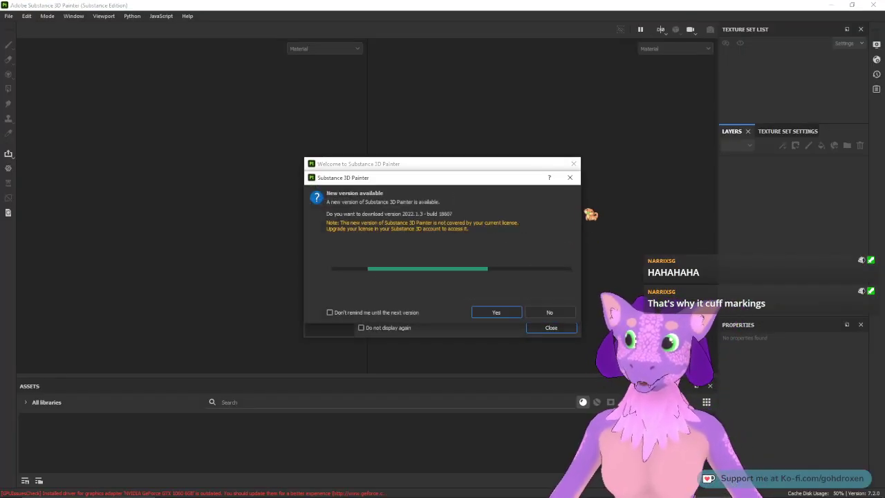
{"action": "left_click", "coordinate": [574, 164]}
{"action": "left_click", "coordinate": [574, 163]}
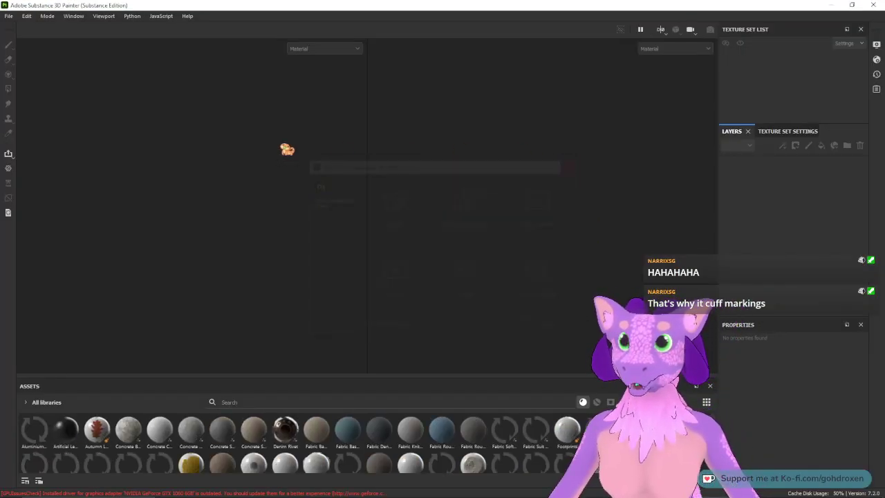
Step: Reopen the recent project "oh my god i love colors 6" and select Fill layer 7's mask in the Default OBJ.003 texture set
{"action": "left_click", "coordinate": [9, 16]}
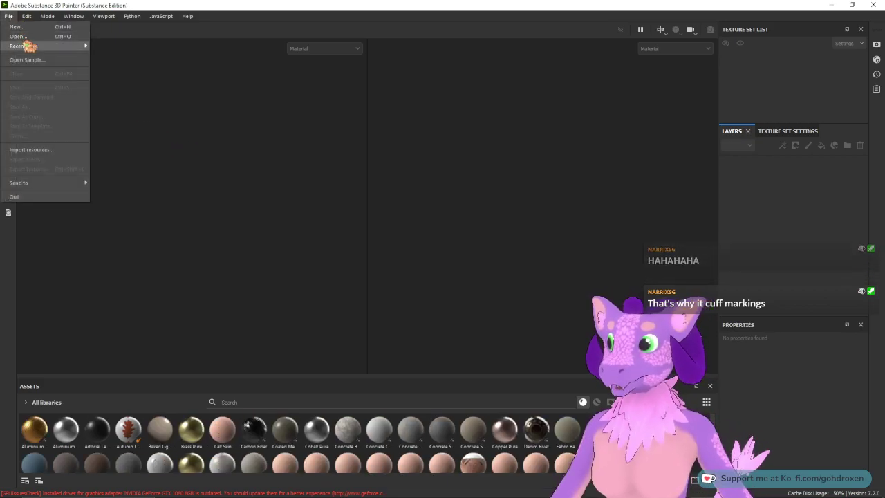
{"action": "mouse_move", "coordinate": [26, 45]}
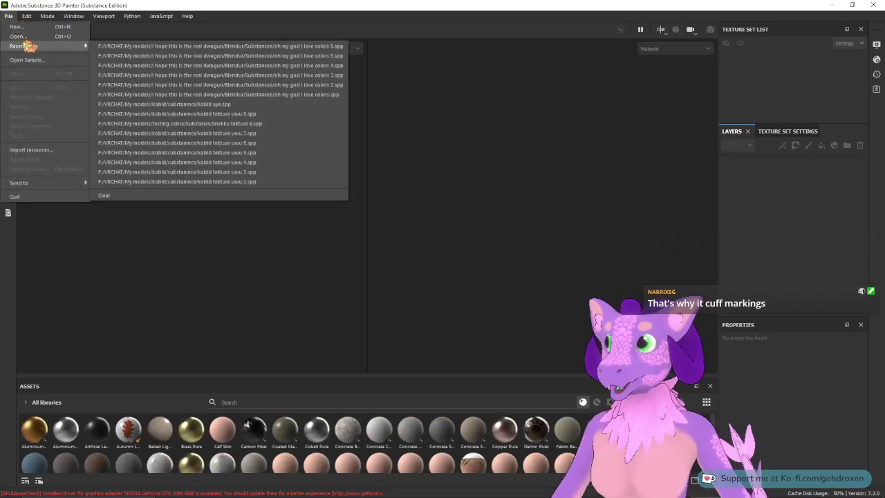
{"action": "left_click", "coordinate": [196, 46]}
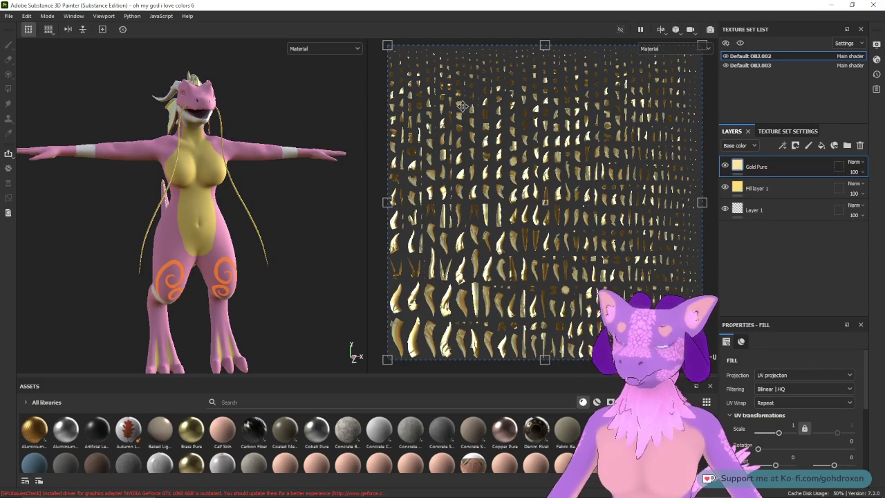
{"action": "left_click", "coordinate": [761, 66]}
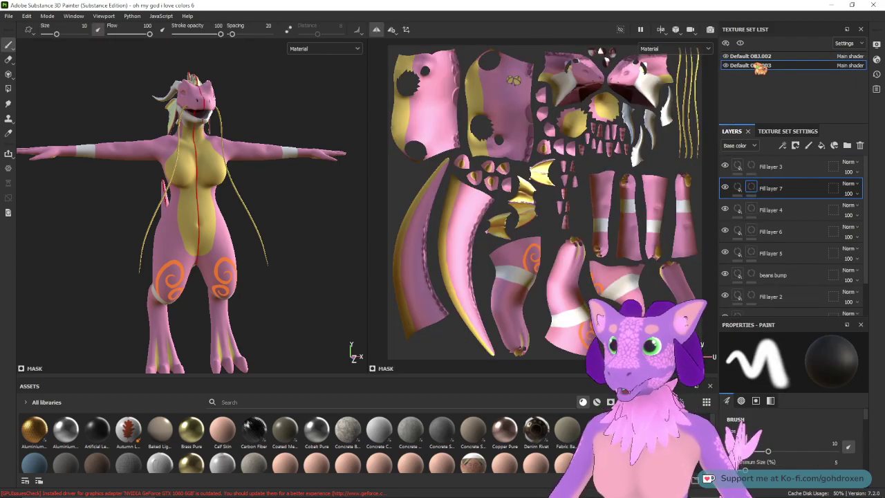
{"action": "left_click", "coordinate": [754, 188]}
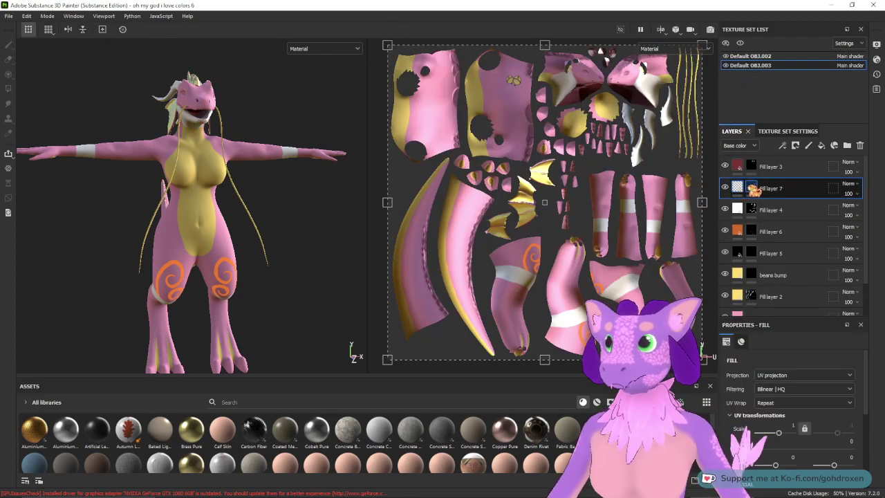
Step: Set the mask brush's stroke opacity to 30 for soft painting around the dragon's head
{"action": "mouse_move", "coordinate": [316, 105]}
{"action": "left_mouse_down", "text": "alt"}
{"action": "mouse_move", "coordinate": [185, 115]}
{"action": "mouse_move", "coordinate": [277, 123]}
{"action": "left_mouse_up", "text": "alt"}
{"action": "mouse_move", "coordinate": [277, 123]}
{"action": "right_mouse_down", "text": "alt"}
{"action": "mouse_move", "coordinate": [352, 69]}
{"action": "mouse_move", "coordinate": [412, 135]}
{"action": "right_mouse_up", "text": "alt"}
{"action": "middle_click_drag", "start_coordinate": [346, 138], "coordinate": [350, 201], "text": "alt"}
{"action": "right_click_drag", "start_coordinate": [349, 201], "coordinate": [263, 76], "text": "alt"}
{"action": "middle_click_drag", "start_coordinate": [298, 124], "coordinate": [291, 232], "text": "alt"}
{"action": "right_click_drag", "start_coordinate": [325, 149], "coordinate": [292, 112], "text": "alt"}
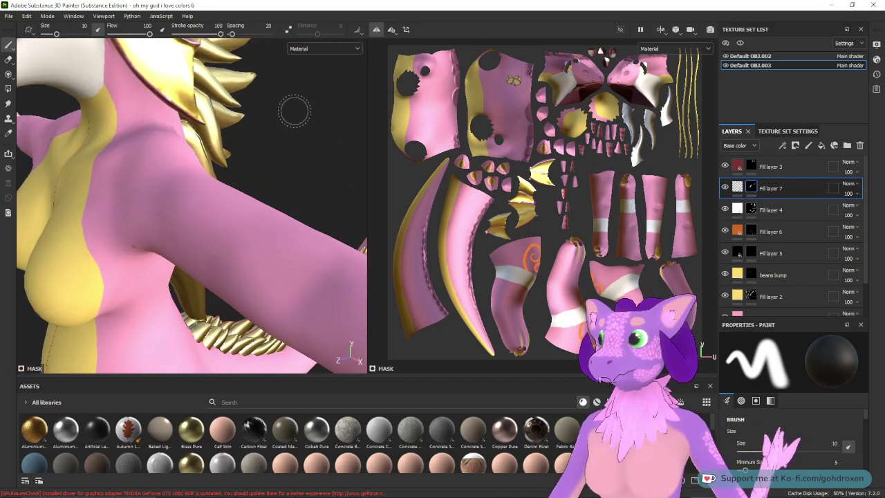
{"action": "left_click_drag", "start_coordinate": [293, 113], "coordinate": [284, 145], "text": "alt"}
{"action": "middle_click_drag", "start_coordinate": [284, 145], "coordinate": [276, 201], "text": "alt"}
{"action": "middle_click_drag", "start_coordinate": [200, 124], "coordinate": [311, 166], "text": "alt"}
{"action": "left_click_drag", "start_coordinate": [311, 166], "coordinate": [267, 148], "text": "alt"}
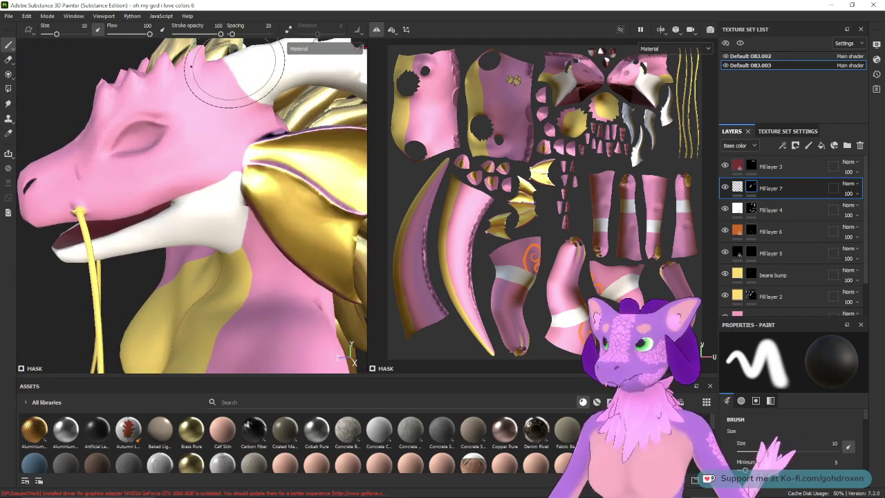
{"action": "left_click_drag", "start_coordinate": [220, 34], "coordinate": [186, 34]}
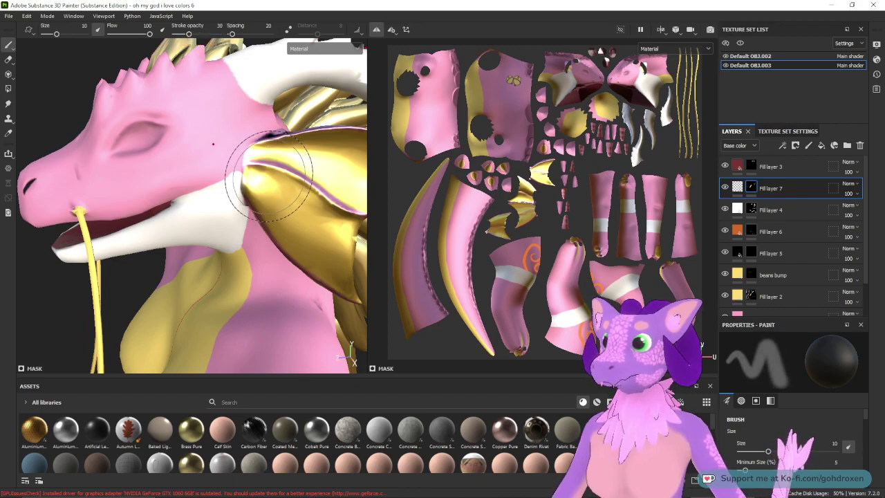
Step: Enlarge the mask brush to size 15.68 over the base of the dragon's ear fin
{"action": "left_click_drag", "start_coordinate": [267, 188], "coordinate": [247, 158], "text": "alt"}
{"action": "scroll", "coordinate": [795, 443], "scroll_direction": "down", "scroll_amount": 5}
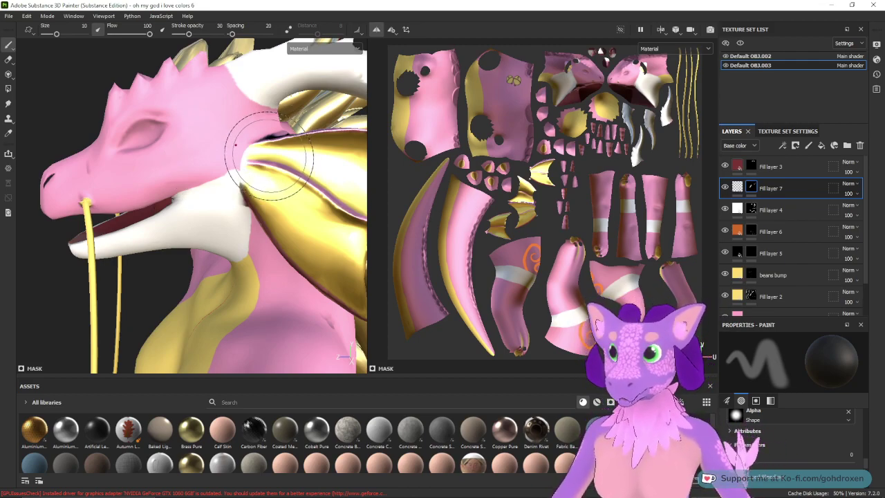
{"action": "key", "text": "bracketright"}
{"action": "key", "text": "bracketright"}
{"action": "right_click_drag", "start_coordinate": [226, 156], "coordinate": [217, 154], "text": "ctrl"}
{"action": "mouse_move", "coordinate": [218, 153]}
{"action": "left_mouse_down", "text": "alt"}
{"action": "mouse_move", "coordinate": [282, 172]}
{"action": "mouse_move", "coordinate": [242, 165]}
{"action": "left_mouse_up", "text": "alt"}
{"action": "right_click_drag", "start_coordinate": [242, 166], "coordinate": [244, 175], "text": "ctrl"}
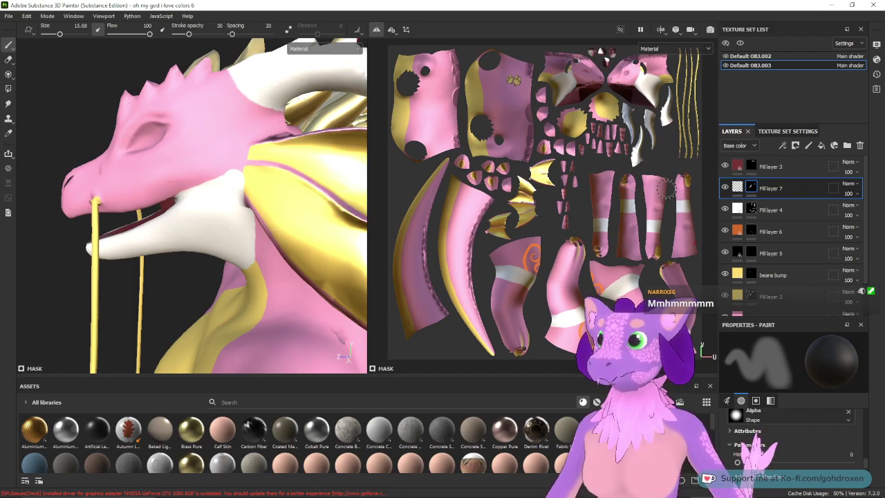
Step: Display Fill layer 7's mask on its own and examine its painted areas around the ear fin and neck
{"action": "left_click", "coordinate": [752, 188], "text": "alt"}
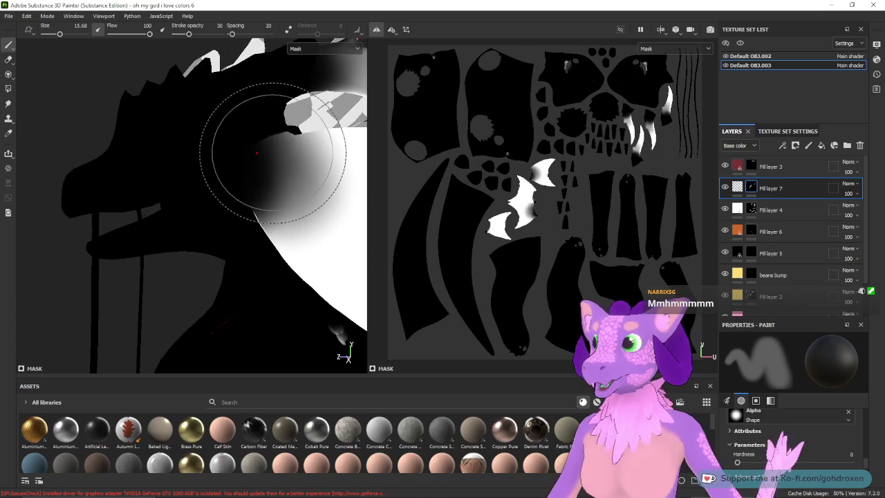
{"action": "left_click_drag", "start_coordinate": [256, 152], "coordinate": [97, 256], "text": "alt"}
{"action": "left_click_drag", "start_coordinate": [236, 169], "coordinate": [239, 123], "text": "alt"}
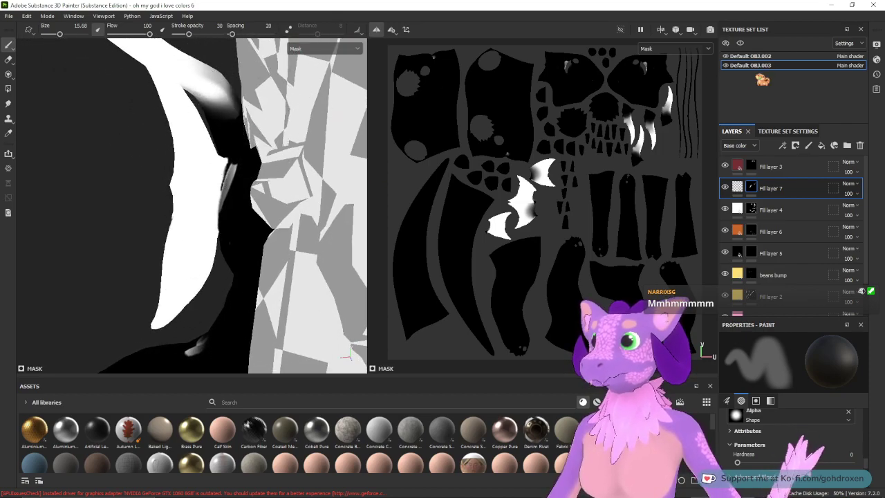
Step: Hide the Default OBJ.002 texture set and fade Fill layer 7's mask to black at the base of the ear fins
{"action": "left_click", "coordinate": [726, 56]}
{"action": "mouse_move", "coordinate": [256, 153]}
{"action": "left_mouse_down", "text": "alt"}
{"action": "mouse_move", "coordinate": [271, 178]}
{"action": "mouse_move", "coordinate": [235, 188]}
{"action": "mouse_move", "coordinate": [252, 188]}
{"action": "left_mouse_up", "text": "alt"}
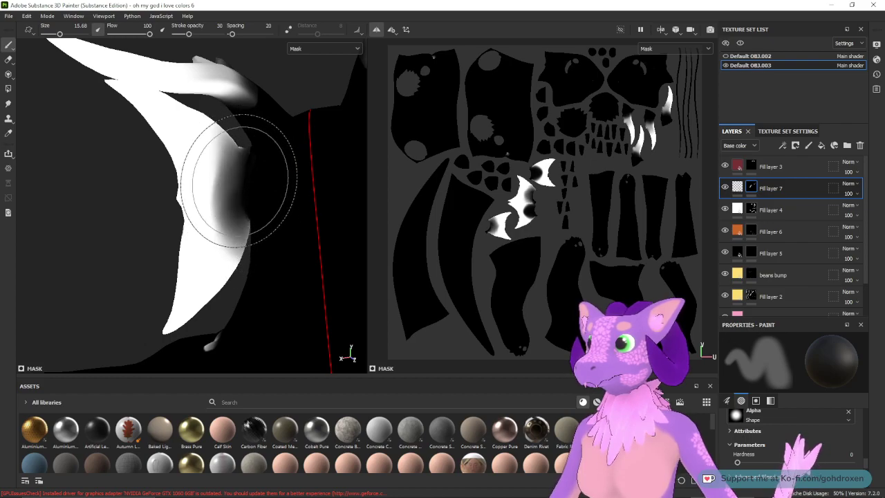
{"action": "mouse_move", "coordinate": [145, 223]}
{"action": "left_mouse_down", "text": "alt"}
{"action": "mouse_move", "coordinate": [257, 221]}
{"action": "mouse_move", "coordinate": [352, 267]}
{"action": "left_mouse_up", "text": "alt"}
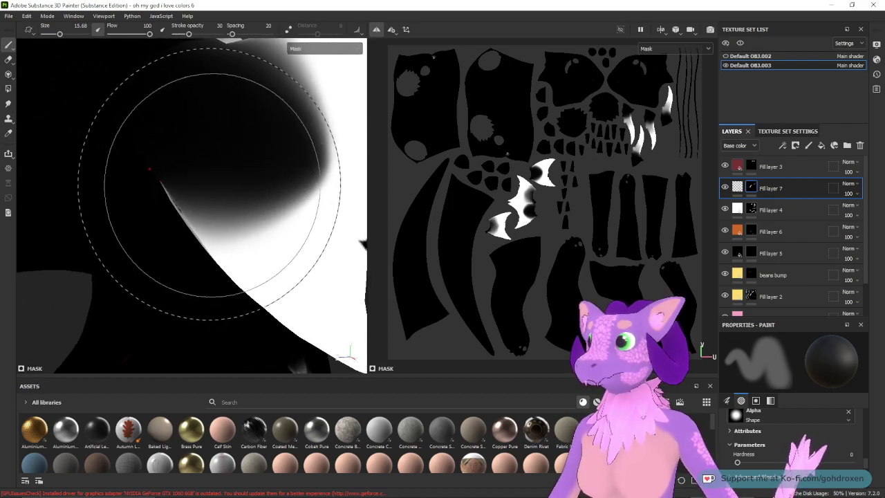
{"action": "mouse_move", "coordinate": [189, 223]}
{"action": "middle_mouse_down", "text": "alt"}
{"action": "mouse_move", "coordinate": [196, 180]}
{"action": "mouse_move", "coordinate": [186, 237]}
{"action": "middle_mouse_up", "text": "alt"}
{"action": "right_click_drag", "start_coordinate": [185, 200], "coordinate": [186, 165], "text": "alt"}
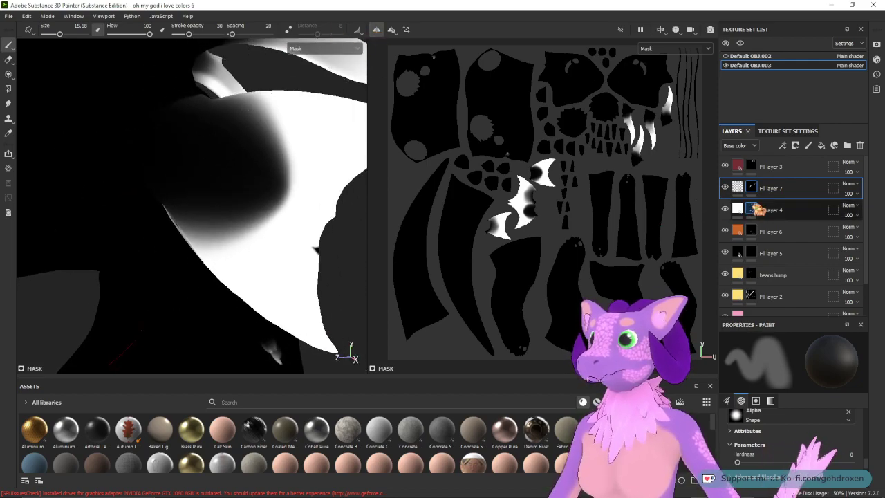
Step: Compare the full material with Fill layer 7's mask, and further soften the gradient near the ear fin's base with low-opacity strokes
{"action": "left_click", "coordinate": [744, 191]}
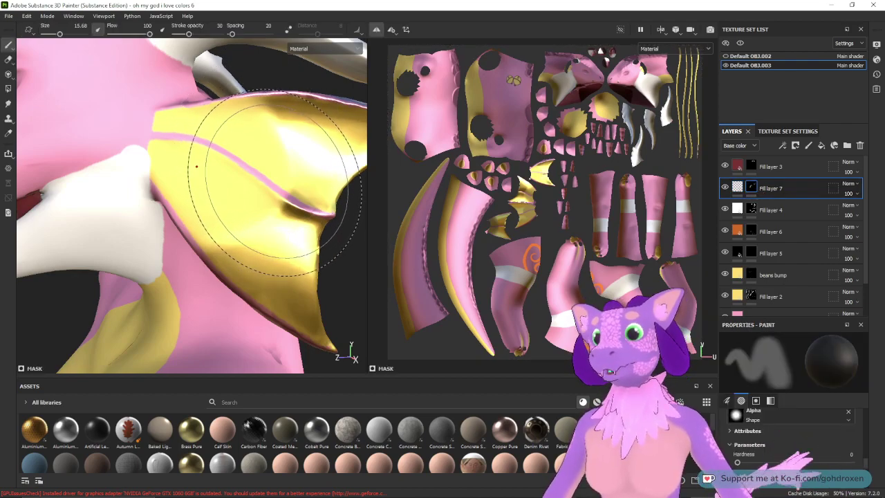
{"action": "left_click", "coordinate": [752, 188]}
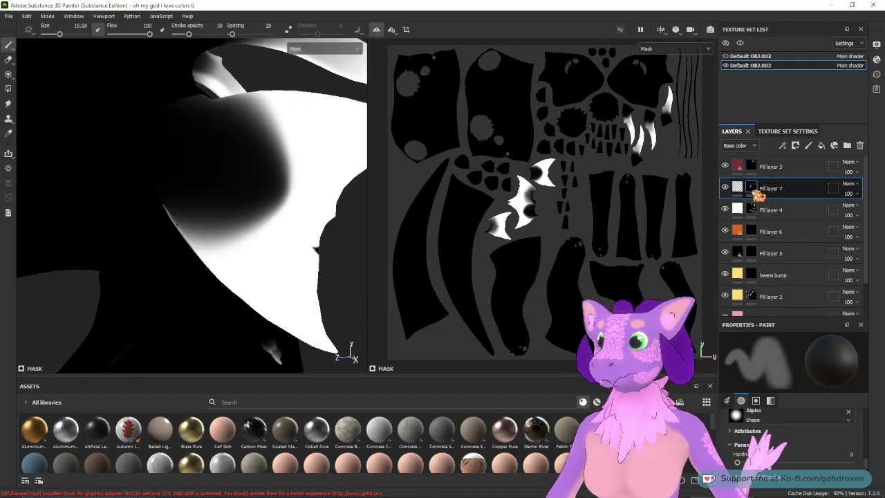
{"action": "left_click", "coordinate": [294, 171]}
{"action": "left_click", "coordinate": [299, 175]}
{"action": "left_click", "coordinate": [293, 178]}
{"action": "left_click", "coordinate": [282, 197]}
{"action": "mouse_move", "coordinate": [279, 202]}
{"action": "left_mouse_down"}
{"action": "mouse_move", "coordinate": [280, 235]}
{"action": "mouse_move", "coordinate": [285, 187]}
{"action": "mouse_move", "coordinate": [266, 229]}
{"action": "mouse_move", "coordinate": [274, 210]}
{"action": "mouse_move", "coordinate": [344, 203]}
{"action": "mouse_move", "coordinate": [341, 151]}
{"action": "mouse_move", "coordinate": [297, 123]}
{"action": "mouse_move", "coordinate": [277, 140]}
{"action": "mouse_move", "coordinate": [312, 182]}
{"action": "mouse_move", "coordinate": [286, 225]}
{"action": "left_mouse_up"}
{"action": "key", "text": "x"}
{"action": "mouse_move", "coordinate": [187, 148]}
{"action": "left_mouse_down"}
{"action": "mouse_move", "coordinate": [168, 148]}
{"action": "mouse_move", "coordinate": [227, 159]}
{"action": "mouse_move", "coordinate": [208, 185]}
{"action": "mouse_move", "coordinate": [217, 242]}
{"action": "mouse_move", "coordinate": [211, 198]}
{"action": "mouse_move", "coordinate": [134, 211]}
{"action": "mouse_move", "coordinate": [223, 198]}
{"action": "mouse_move", "coordinate": [177, 223]}
{"action": "left_mouse_up"}
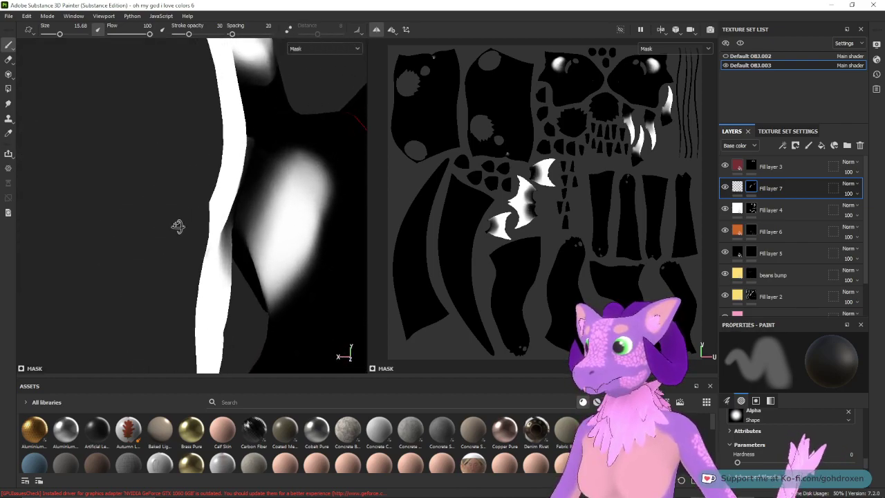
Step: Paint out the stray white patch on the side of the head with stroke opacity 100 and brush size 3.85
{"action": "left_click_drag", "start_coordinate": [193, 34], "coordinate": [228, 34]}
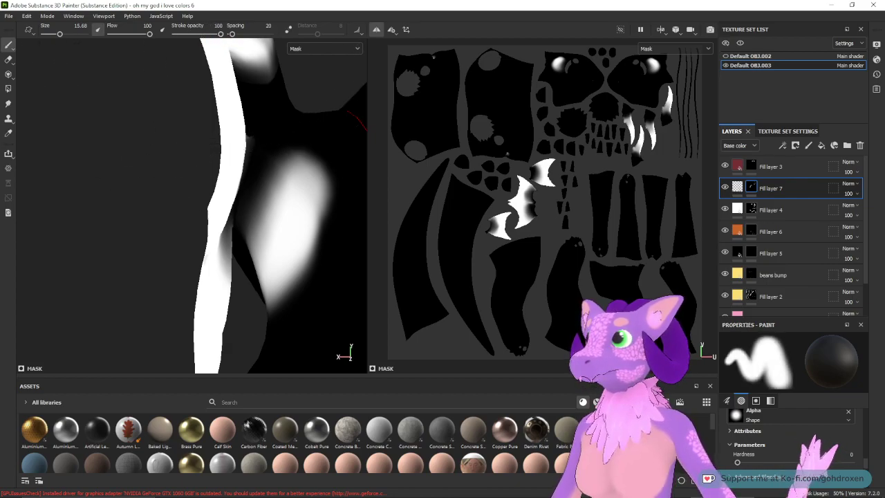
{"action": "left_click", "coordinate": [310, 216]}
{"action": "right_click_drag", "start_coordinate": [291, 196], "coordinate": [279, 193], "text": "ctrl"}
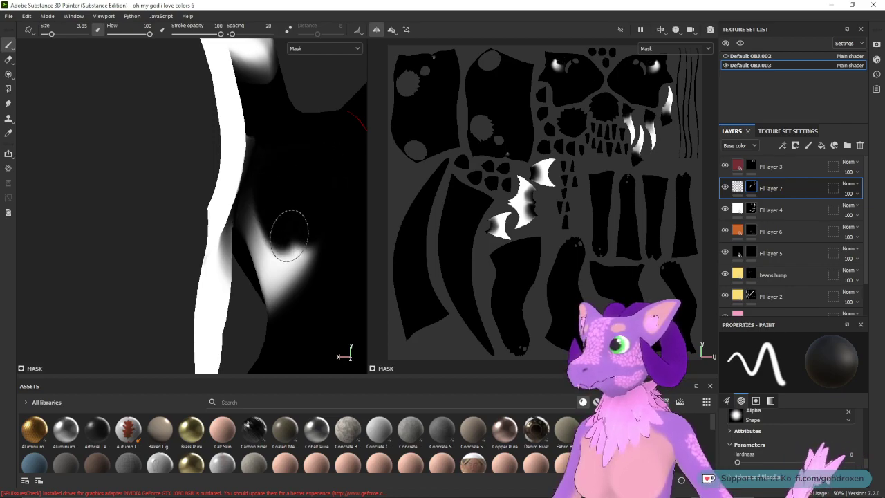
{"action": "left_click_drag", "start_coordinate": [289, 235], "coordinate": [308, 258]}
{"action": "mouse_move", "coordinate": [290, 205]}
{"action": "left_mouse_down", "text": "alt"}
{"action": "mouse_move", "coordinate": [289, 228]}
{"action": "mouse_move", "coordinate": [297, 203]}
{"action": "mouse_move", "coordinate": [275, 211]}
{"action": "mouse_move", "coordinate": [272, 259]}
{"action": "mouse_move", "coordinate": [318, 229]}
{"action": "mouse_move", "coordinate": [292, 296]}
{"action": "mouse_move", "coordinate": [276, 233]}
{"action": "left_mouse_up", "text": "alt"}
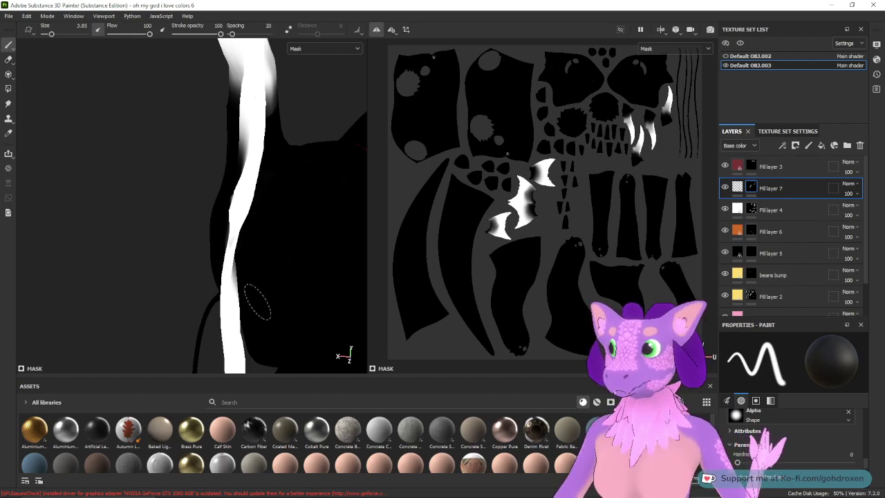
Step: Examine the ear fin's mask gradient, then the fin and the banded arm with the full material displayed
{"action": "left_click_drag", "start_coordinate": [279, 259], "coordinate": [368, 282], "text": "alt"}
{"action": "right_click_drag", "start_coordinate": [241, 233], "coordinate": [246, 209], "text": "alt"}
{"action": "left_click_drag", "start_coordinate": [246, 209], "coordinate": [261, 136], "text": "alt"}
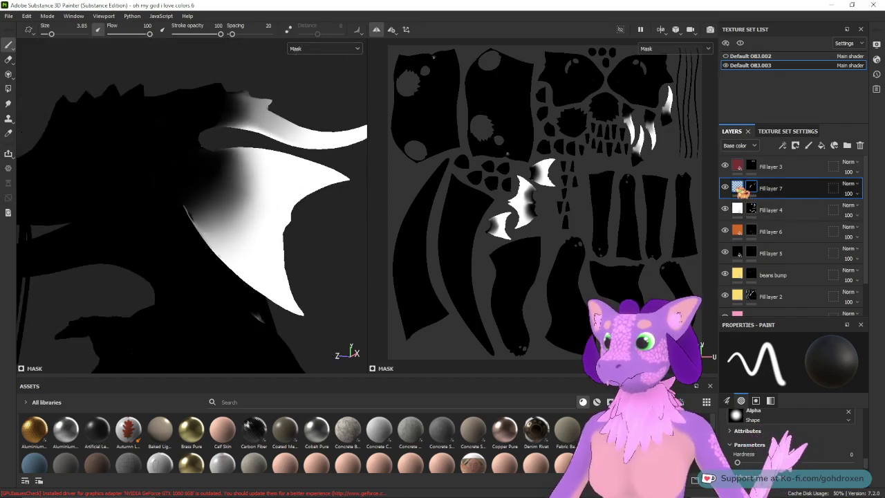
{"action": "left_click", "coordinate": [737, 188]}
{"action": "mouse_move", "coordinate": [255, 168]}
{"action": "left_mouse_down", "text": "alt"}
{"action": "mouse_move", "coordinate": [296, 227]}
{"action": "mouse_move", "coordinate": [270, 229]}
{"action": "mouse_move", "coordinate": [285, 233]}
{"action": "left_mouse_up", "text": "alt"}
{"action": "right_click_drag", "start_coordinate": [267, 227], "coordinate": [274, 172], "text": "alt"}
{"action": "mouse_move", "coordinate": [238, 237]}
{"action": "right_mouse_down", "text": "alt"}
{"action": "mouse_move", "coordinate": [270, 163]}
{"action": "mouse_move", "coordinate": [266, 173]}
{"action": "right_mouse_up", "text": "alt"}
{"action": "mouse_move", "coordinate": [232, 237]}
{"action": "left_mouse_down", "text": "alt"}
{"action": "mouse_move", "coordinate": [256, 229]}
{"action": "mouse_move", "coordinate": [236, 244]}
{"action": "left_mouse_up", "text": "alt"}
{"action": "middle_click_drag", "start_coordinate": [231, 246], "coordinate": [46, 127], "text": "alt"}
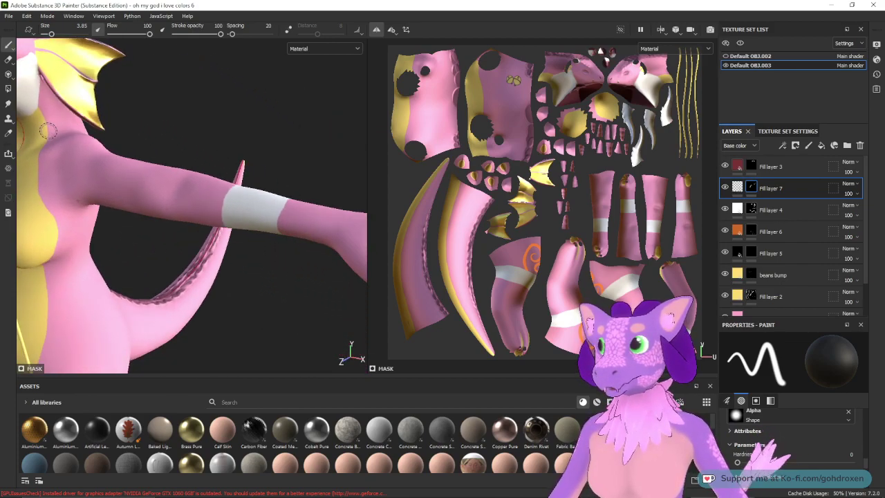
{"action": "left_click_drag", "start_coordinate": [249, 184], "coordinate": [271, 180], "text": "alt"}
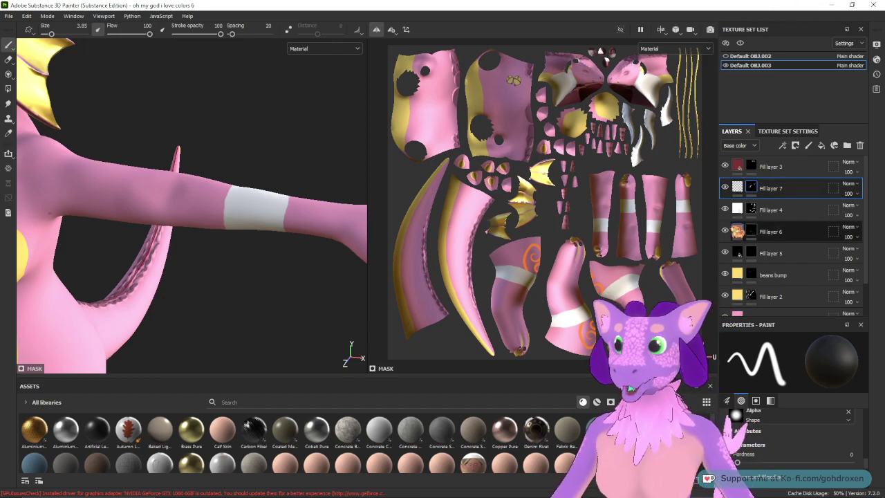
Step: Add a new fill layer directly above Fill layer 4
{"action": "left_click", "coordinate": [736, 229]}
{"action": "scroll", "coordinate": [799, 444], "scroll_direction": "down", "scroll_amount": 5}
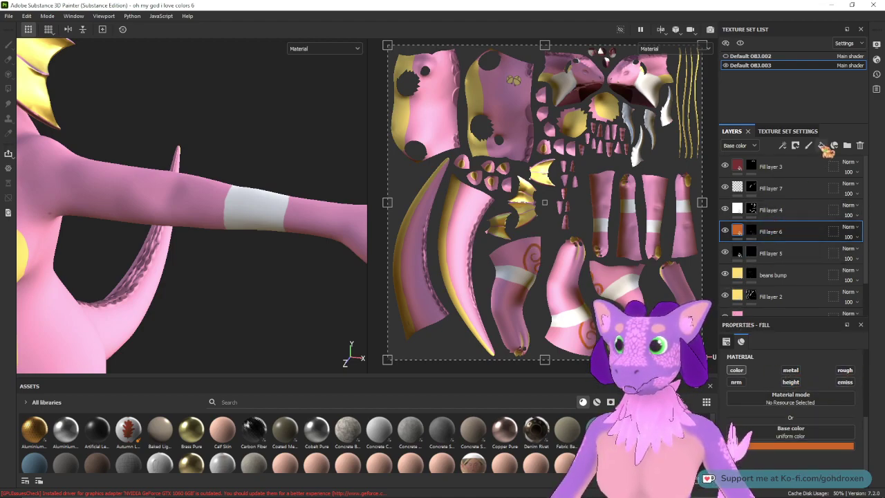
{"action": "left_click", "coordinate": [794, 210]}
{"action": "left_click", "coordinate": [821, 145]}
Step: Rename Fill layer 7 as "metal"
{"action": "double_click", "coordinate": [772, 188]}
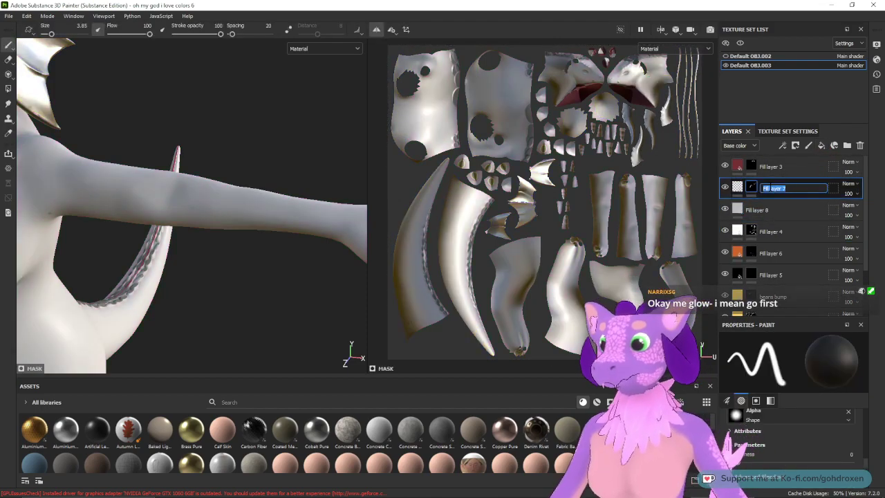
{"action": "type", "text": "metal"}
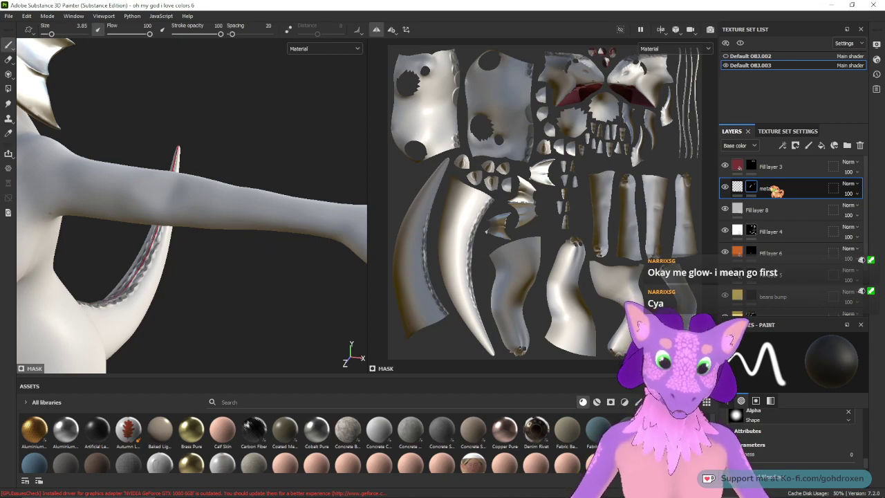
{"action": "key", "text": "Return"}
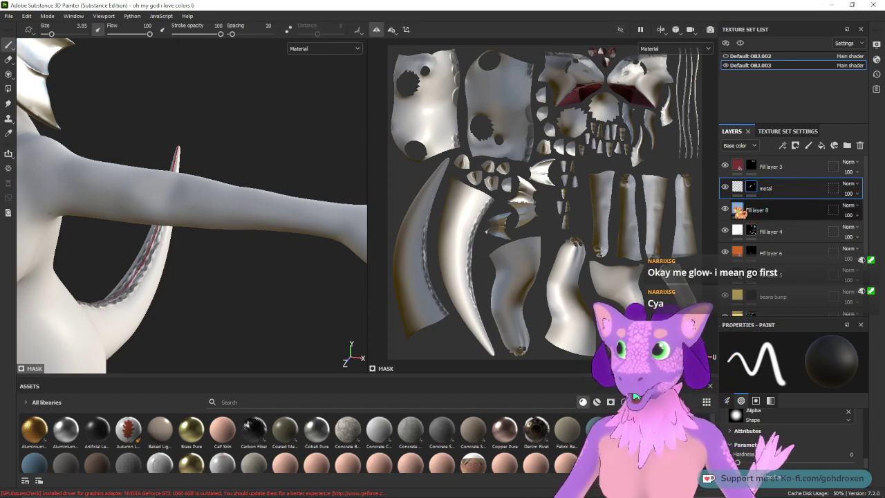
Step: Limit Fill layer 8 to the emissive channel by disabling its color, metal, rough, normal and height channels
{"action": "left_click", "coordinate": [746, 211]}
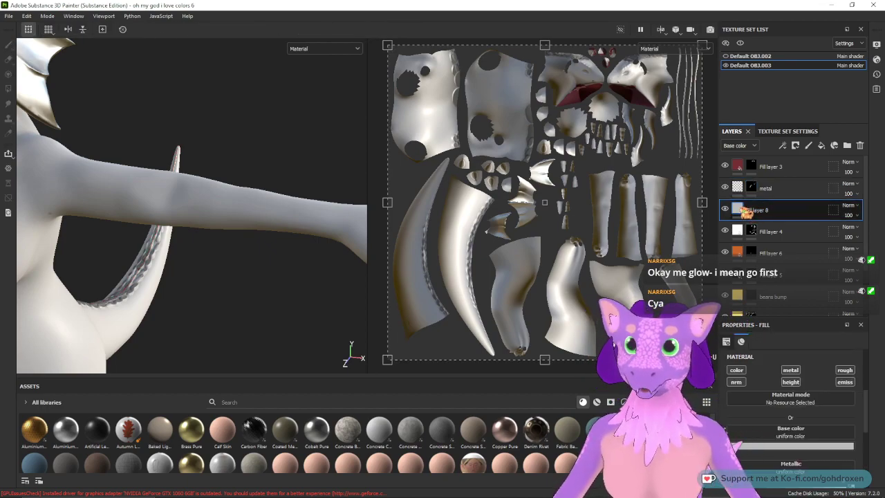
{"action": "left_click", "coordinate": [793, 382]}
{"action": "left_click", "coordinate": [743, 382]}
{"action": "left_click", "coordinate": [739, 371]}
{"action": "left_click", "coordinate": [840, 371]}
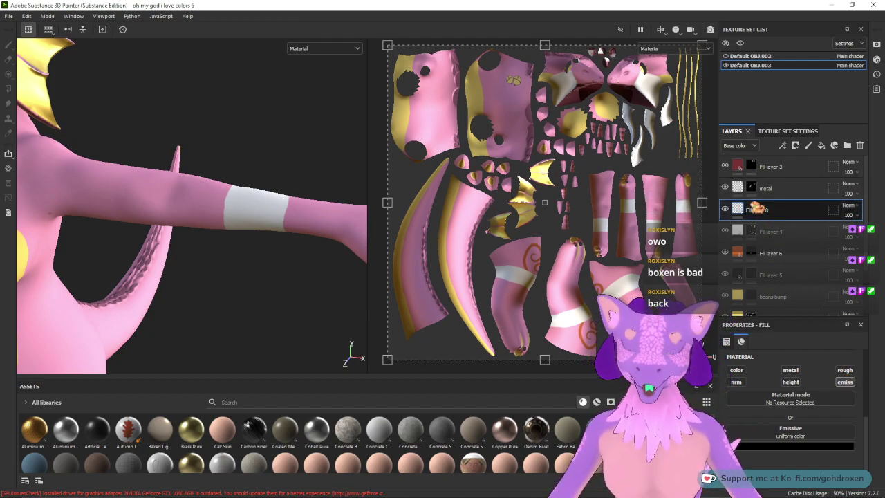
Step: Add a black mask to Fill layer 8 and set its emissive color to white (ffffff)
{"action": "right_click", "coordinate": [743, 213]}
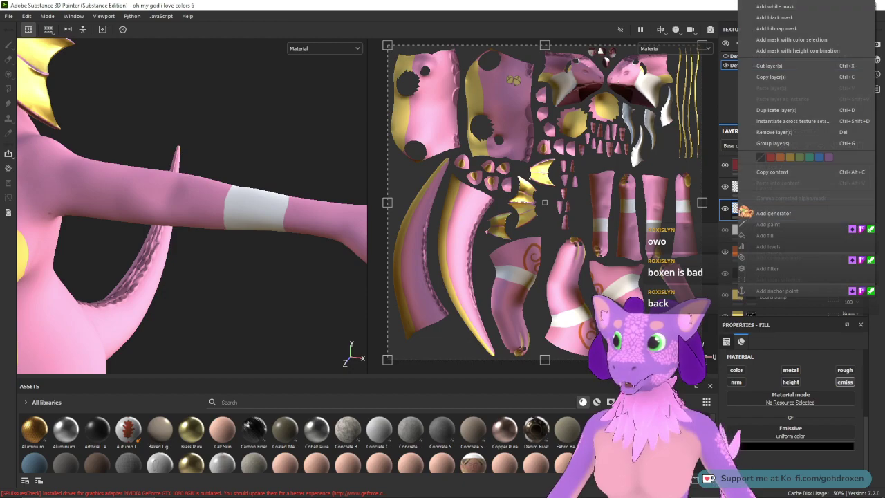
{"action": "left_click", "coordinate": [781, 19]}
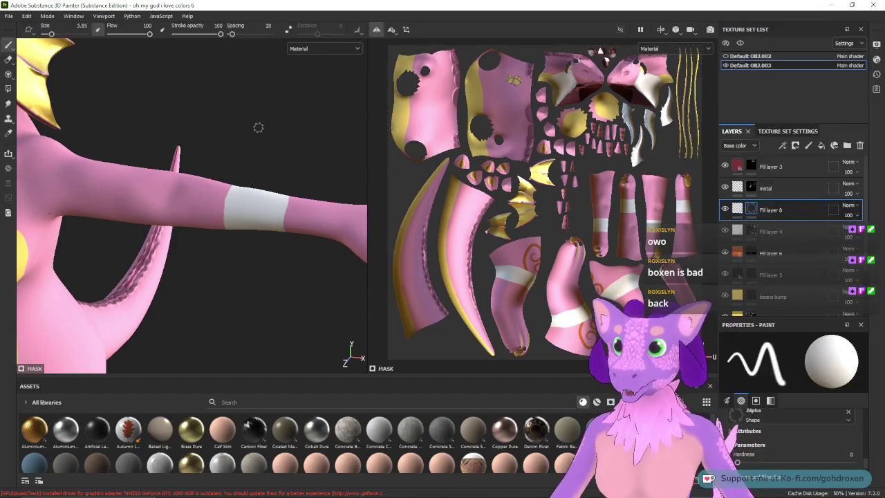
{"action": "left_click_drag", "start_coordinate": [260, 126], "coordinate": [301, 146], "text": "alt"}
{"action": "scroll", "coordinate": [794, 447], "scroll_direction": "down", "scroll_amount": 5}
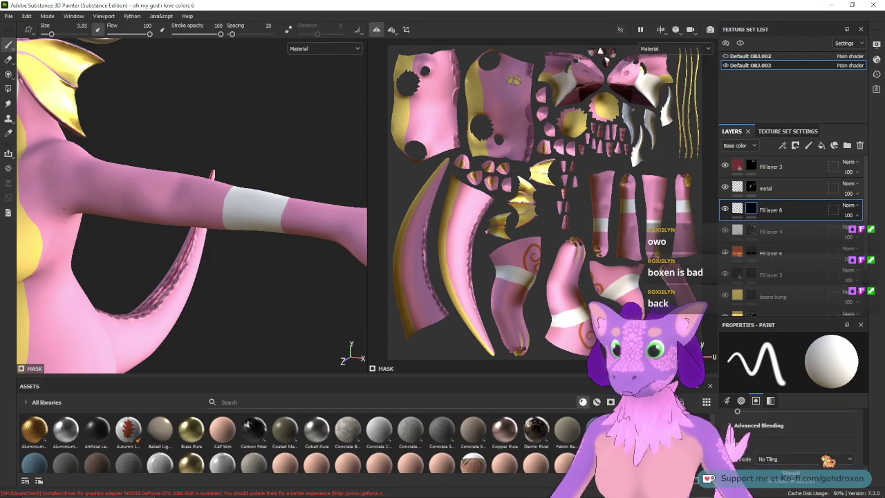
{"action": "left_click", "coordinate": [739, 209]}
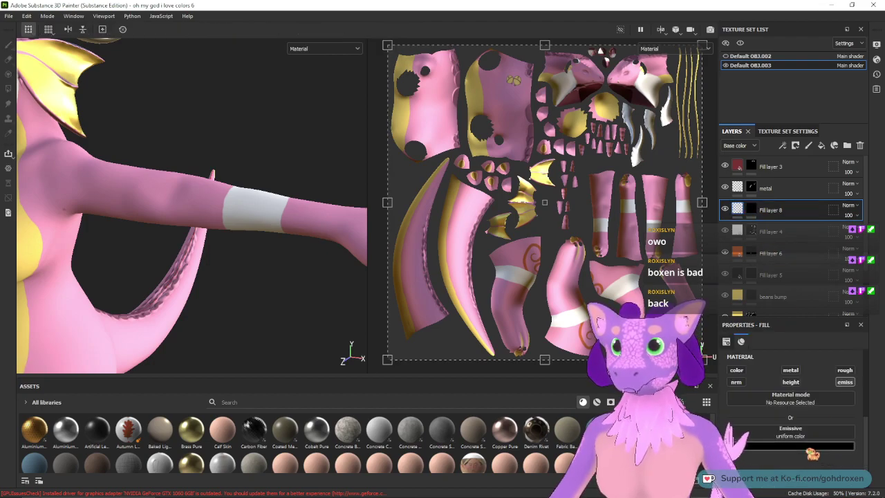
{"action": "left_click", "coordinate": [811, 447]}
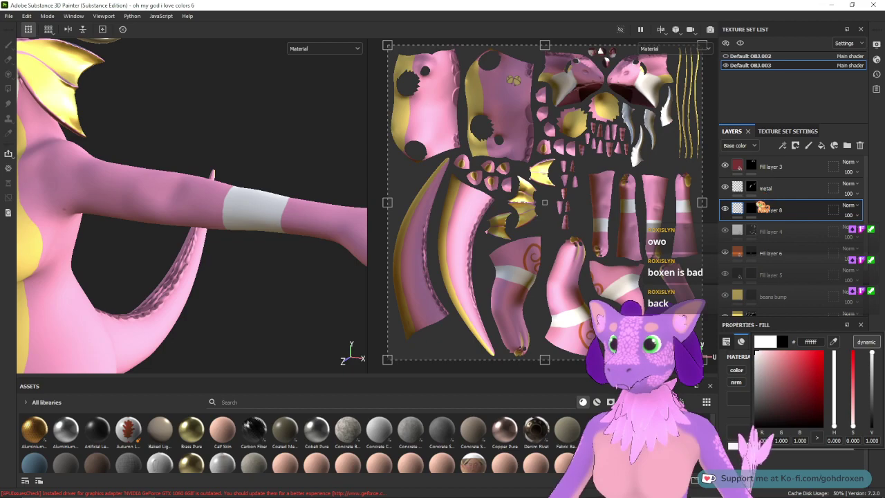
Step: Paint Fill layer 8's mask all around the white forearm band with the brush enlarged to size 6.55
{"action": "left_click", "coordinate": [751, 210]}
{"action": "mouse_move", "coordinate": [253, 138]}
{"action": "left_mouse_down", "text": "alt"}
{"action": "mouse_move", "coordinate": [269, 132]}
{"action": "mouse_move", "coordinate": [267, 152]}
{"action": "left_mouse_up", "text": "alt"}
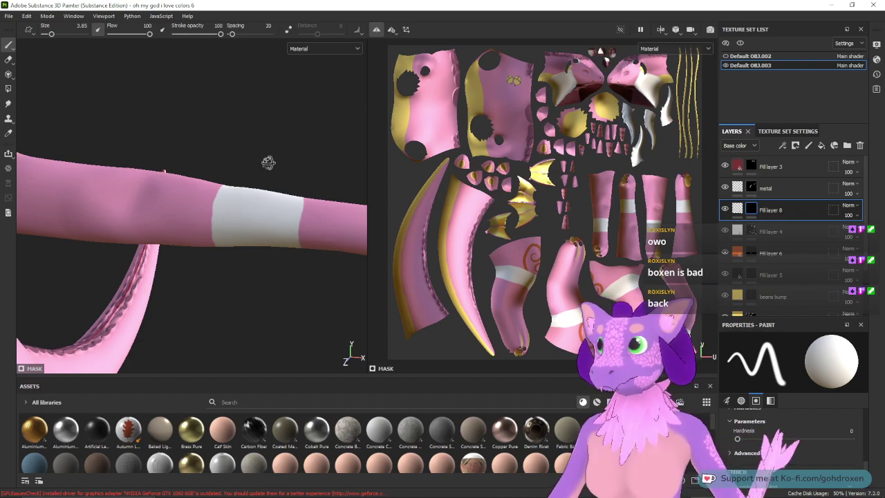
{"action": "left_click_drag", "start_coordinate": [269, 164], "coordinate": [284, 160], "text": "alt"}
{"action": "key", "text": "bracketright"}
{"action": "key", "text": "bracketright"}
{"action": "key", "text": "bracketright"}
{"action": "key", "text": "bracketright"}
{"action": "key", "text": "bracketright"}
{"action": "key", "text": "bracketright"}
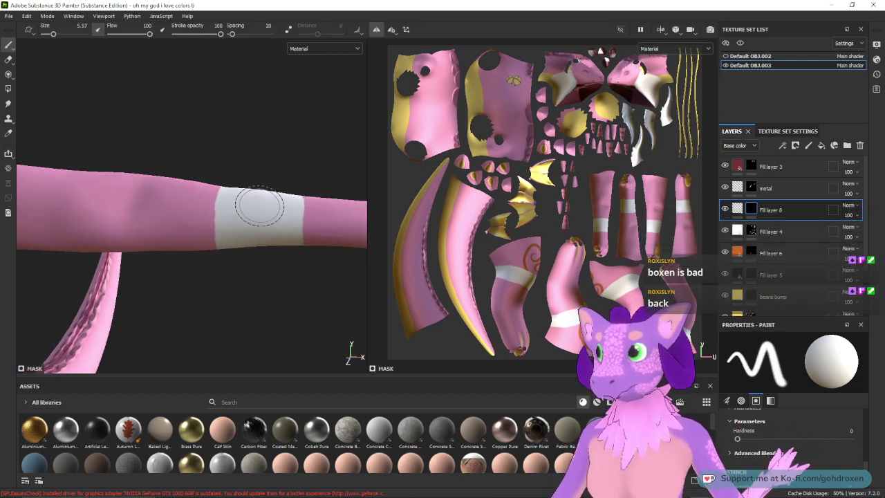
{"action": "mouse_move", "coordinate": [239, 198]}
{"action": "left_mouse_down"}
{"action": "mouse_move", "coordinate": [253, 233]}
{"action": "mouse_move", "coordinate": [267, 228]}
{"action": "mouse_move", "coordinate": [277, 190]}
{"action": "mouse_move", "coordinate": [282, 207]}
{"action": "left_mouse_up"}
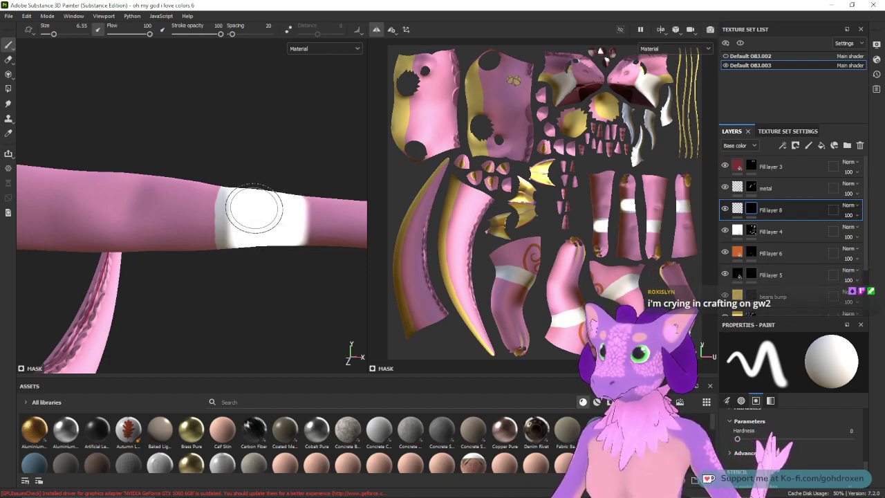
{"action": "mouse_move", "coordinate": [245, 215]}
{"action": "left_mouse_down"}
{"action": "mouse_move", "coordinate": [235, 228]}
{"action": "mouse_move", "coordinate": [243, 184]}
{"action": "left_mouse_up"}
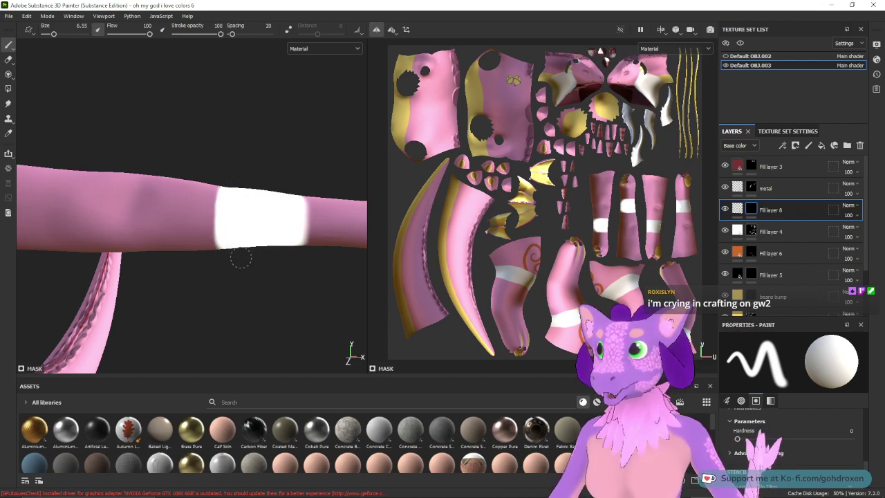
{"action": "mouse_move", "coordinate": [280, 271]}
{"action": "left_mouse_down", "text": "alt"}
{"action": "mouse_move", "coordinate": [279, 205]}
{"action": "mouse_move", "coordinate": [257, 178]}
{"action": "left_mouse_up", "text": "alt"}
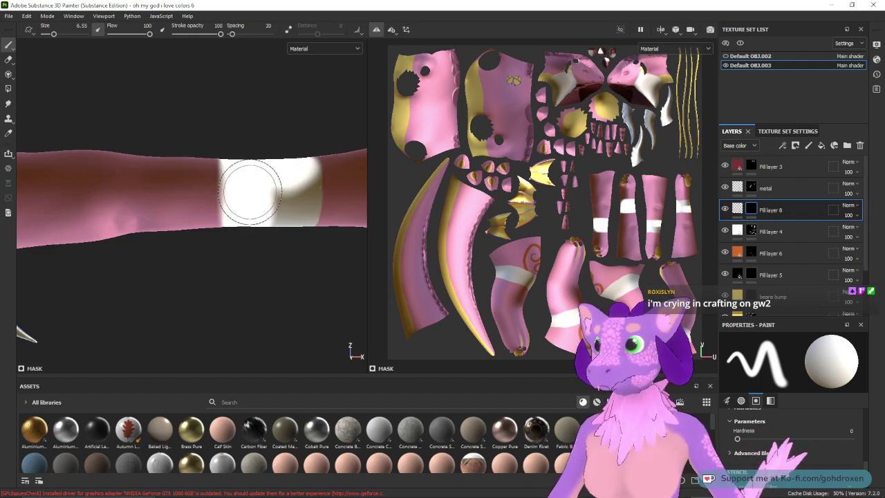
{"action": "mouse_move", "coordinate": [280, 196]}
{"action": "left_mouse_down"}
{"action": "mouse_move", "coordinate": [286, 207]}
{"action": "mouse_move", "coordinate": [267, 173]}
{"action": "mouse_move", "coordinate": [253, 188]}
{"action": "mouse_move", "coordinate": [259, 162]}
{"action": "mouse_move", "coordinate": [284, 175]}
{"action": "left_mouse_up"}
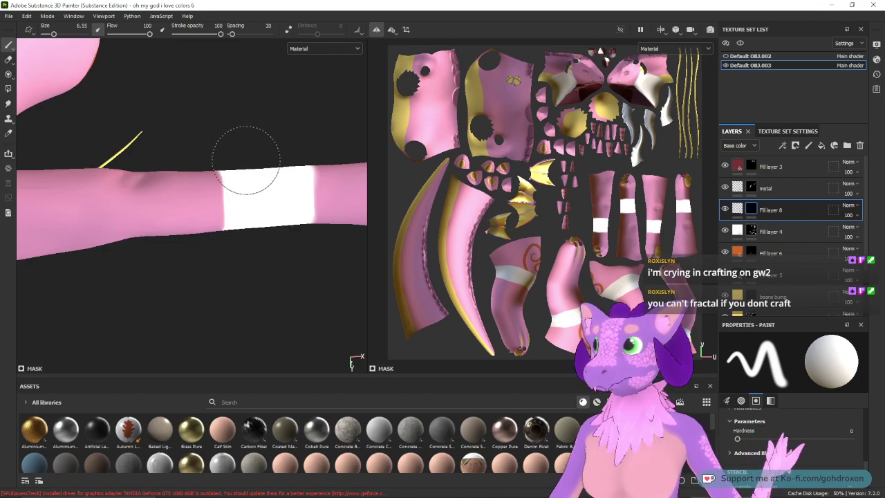
Step: Paint Fill layer 8's mask over the outer side of the white leg band, rotating the environment light to check coverage
{"action": "mouse_move", "coordinate": [289, 257]}
{"action": "left_mouse_down", "text": "alt"}
{"action": "mouse_move", "coordinate": [296, 251]}
{"action": "mouse_move", "coordinate": [293, 297]}
{"action": "mouse_move", "coordinate": [267, 312]}
{"action": "mouse_move", "coordinate": [271, 296]}
{"action": "mouse_move", "coordinate": [251, 326]}
{"action": "mouse_move", "coordinate": [243, 300]}
{"action": "mouse_move", "coordinate": [253, 253]}
{"action": "mouse_move", "coordinate": [263, 273]}
{"action": "mouse_move", "coordinate": [285, 279]}
{"action": "mouse_move", "coordinate": [247, 281]}
{"action": "left_mouse_up", "text": "alt"}
{"action": "right_click_drag", "start_coordinate": [229, 275], "coordinate": [256, 118], "text": "alt"}
{"action": "mouse_move", "coordinate": [260, 280]}
{"action": "right_mouse_down", "text": "alt"}
{"action": "mouse_move", "coordinate": [251, 168]}
{"action": "mouse_move", "coordinate": [256, 232]}
{"action": "right_mouse_up", "text": "alt"}
{"action": "middle_click_drag", "start_coordinate": [242, 298], "coordinate": [291, 91], "text": "alt"}
{"action": "middle_click_drag", "start_coordinate": [277, 227], "coordinate": [278, 147], "text": "alt"}
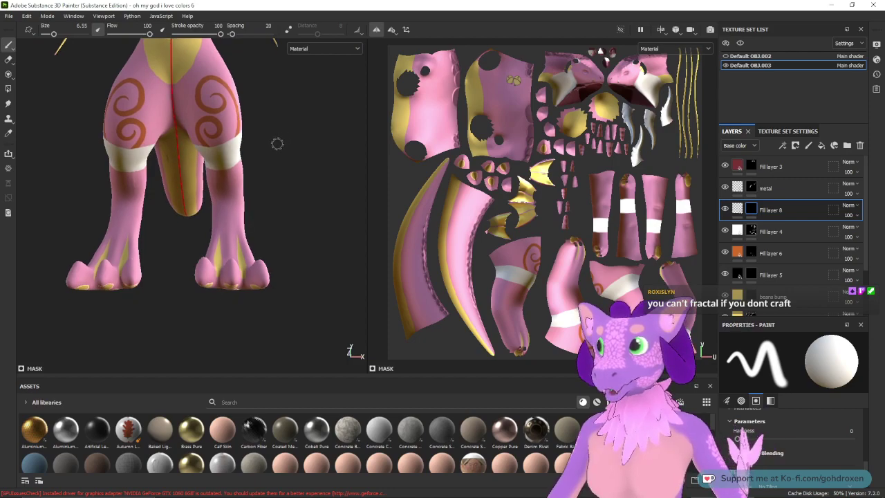
{"action": "right_click_drag", "start_coordinate": [277, 104], "coordinate": [279, 291], "text": "alt"}
{"action": "scroll", "coordinate": [261, 242], "scroll_direction": "down", "scroll_amount": 3}
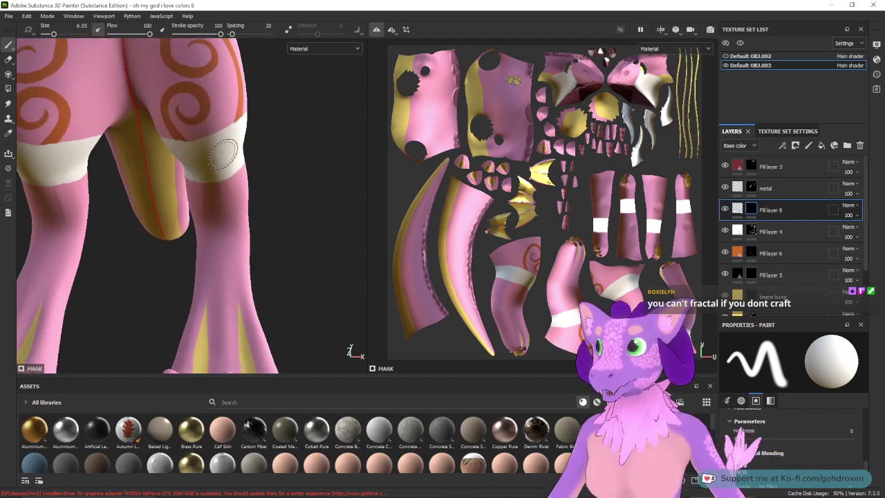
{"action": "left_click_drag", "start_coordinate": [310, 162], "coordinate": [257, 182], "text": "alt"}
{"action": "right_click_drag", "start_coordinate": [257, 182], "coordinate": [255, 147], "text": "alt"}
{"action": "middle_click_drag", "start_coordinate": [254, 146], "coordinate": [249, 192], "text": "alt"}
{"action": "right_click_drag", "start_coordinate": [249, 192], "coordinate": [245, 271], "text": "alt"}
{"action": "left_click_drag", "start_coordinate": [245, 270], "coordinate": [259, 112], "text": "alt"}
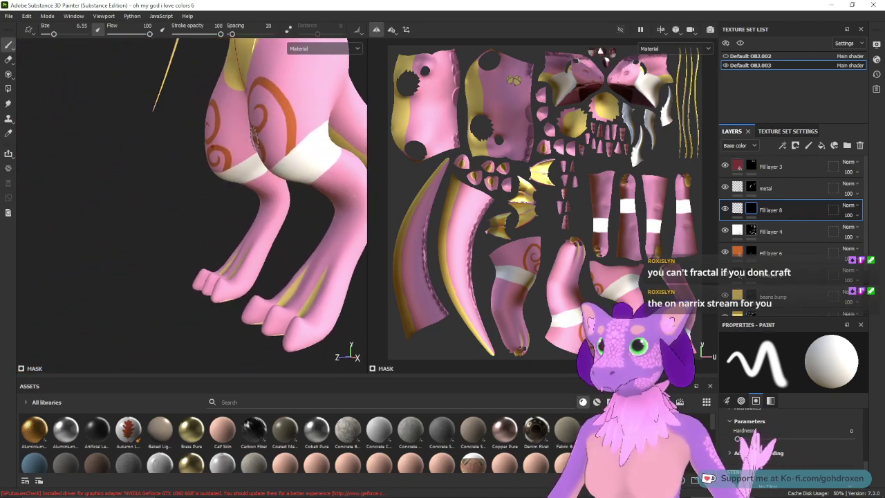
{"action": "right_click_drag", "start_coordinate": [303, 146], "coordinate": [279, 253], "text": "alt"}
{"action": "middle_click_drag", "start_coordinate": [279, 254], "coordinate": [260, 244], "text": "alt"}
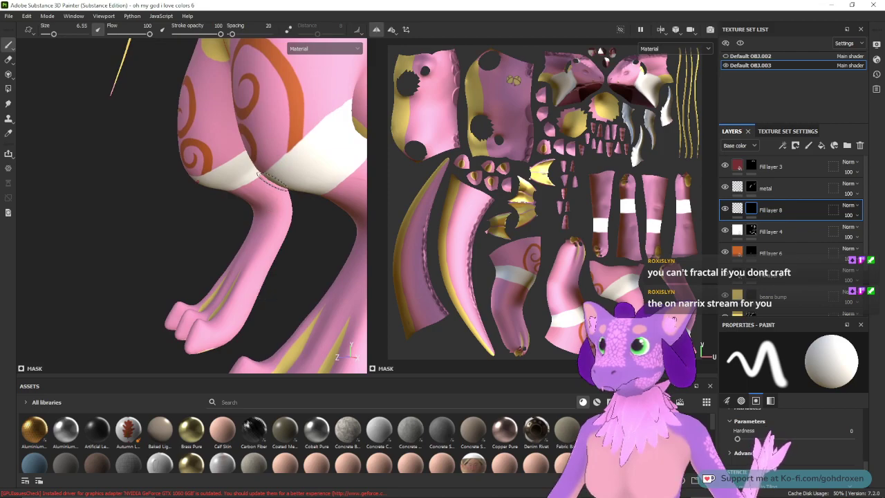
{"action": "left_click_drag", "start_coordinate": [260, 243], "coordinate": [201, 201], "text": "alt"}
{"action": "scroll", "coordinate": [221, 187], "scroll_direction": "up", "scroll_amount": 3}
{"action": "mouse_move", "coordinate": [289, 164]}
{"action": "left_mouse_down", "text": "alt"}
{"action": "mouse_move", "coordinate": [293, 192]}
{"action": "mouse_move", "coordinate": [214, 214]}
{"action": "mouse_move", "coordinate": [267, 200]}
{"action": "mouse_move", "coordinate": [238, 166]}
{"action": "mouse_move", "coordinate": [253, 193]}
{"action": "mouse_move", "coordinate": [242, 172]}
{"action": "mouse_move", "coordinate": [281, 190]}
{"action": "mouse_move", "coordinate": [267, 184]}
{"action": "left_mouse_up", "text": "alt"}
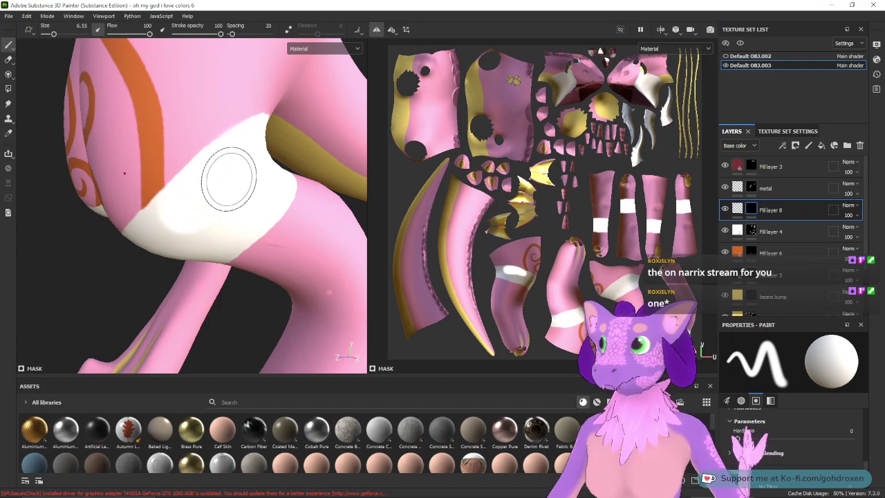
{"action": "left_click_drag", "start_coordinate": [254, 153], "coordinate": [208, 206]}
{"action": "left_click_drag", "start_coordinate": [249, 162], "coordinate": [224, 211]}
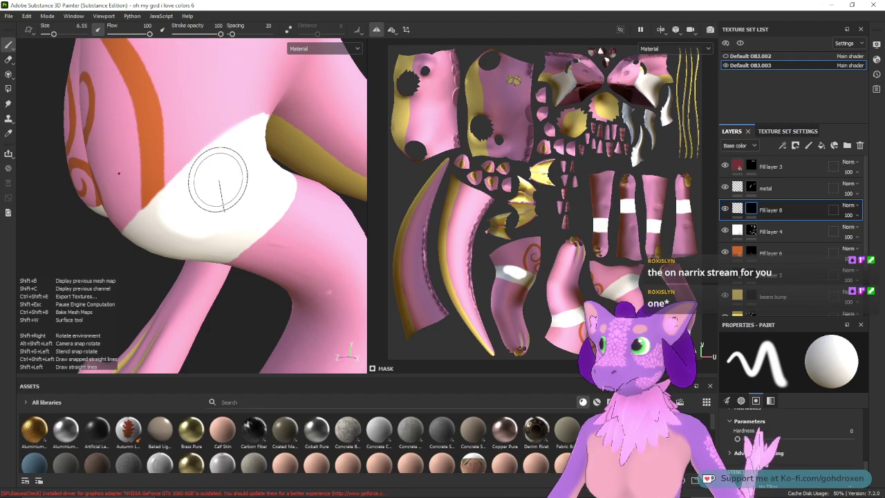
{"action": "mouse_move", "coordinate": [188, 134]}
{"action": "right_mouse_down", "text": "shift"}
{"action": "mouse_move", "coordinate": [228, 132]}
{"action": "mouse_move", "coordinate": [205, 139]}
{"action": "right_mouse_up", "text": "shift"}
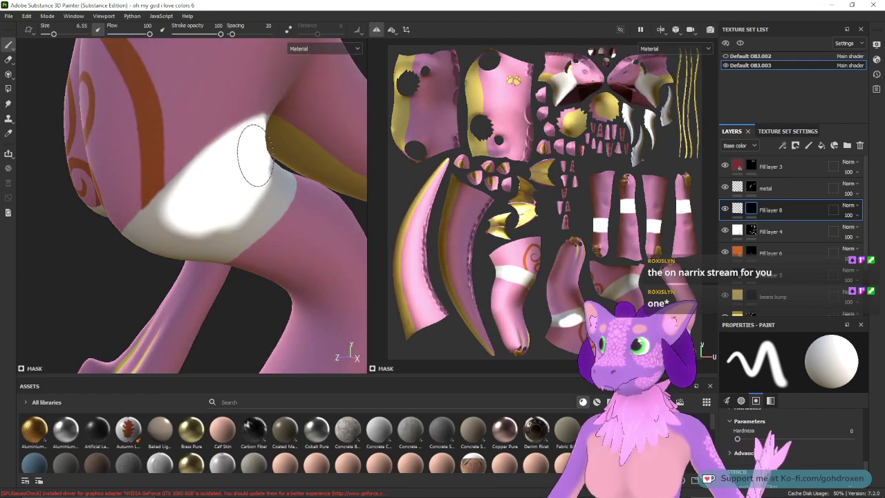
{"action": "left_click_drag", "start_coordinate": [257, 188], "coordinate": [268, 164], "text": "alt"}
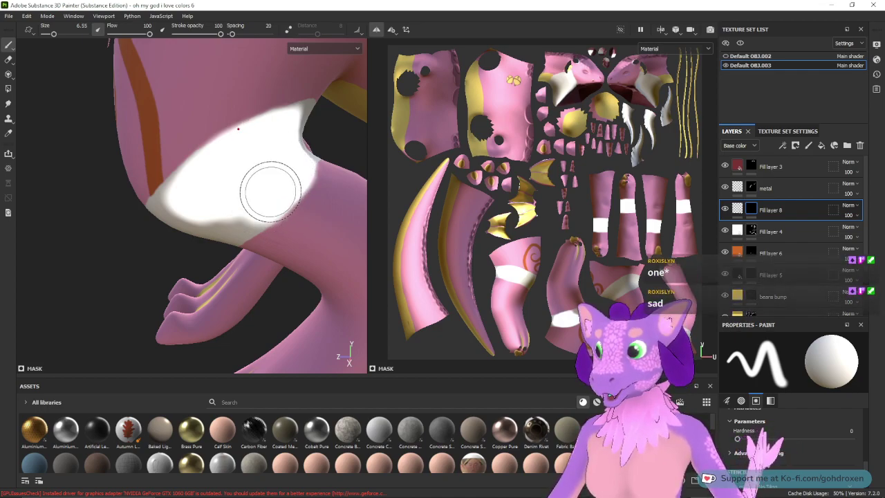
{"action": "mouse_move", "coordinate": [261, 208]}
{"action": "left_mouse_down", "text": "alt"}
{"action": "mouse_move", "coordinate": [244, 215]}
{"action": "mouse_move", "coordinate": [234, 190]}
{"action": "mouse_move", "coordinate": [247, 213]}
{"action": "left_mouse_up", "text": "alt"}
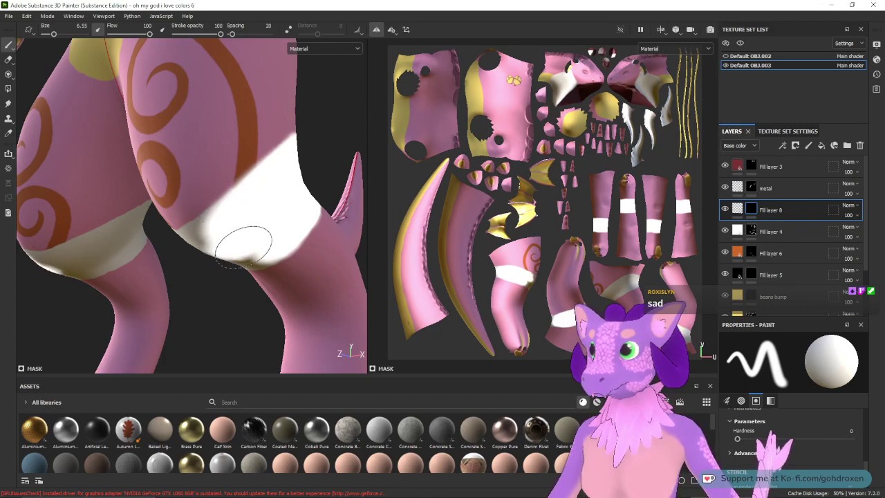
Step: Paint Fill layer 8's mask across the front of the white leg band and around towards its inner side
{"action": "mouse_move", "coordinate": [258, 238]}
{"action": "left_mouse_down", "text": "alt"}
{"action": "mouse_move", "coordinate": [263, 223]}
{"action": "mouse_move", "coordinate": [198, 187]}
{"action": "left_mouse_up", "text": "alt"}
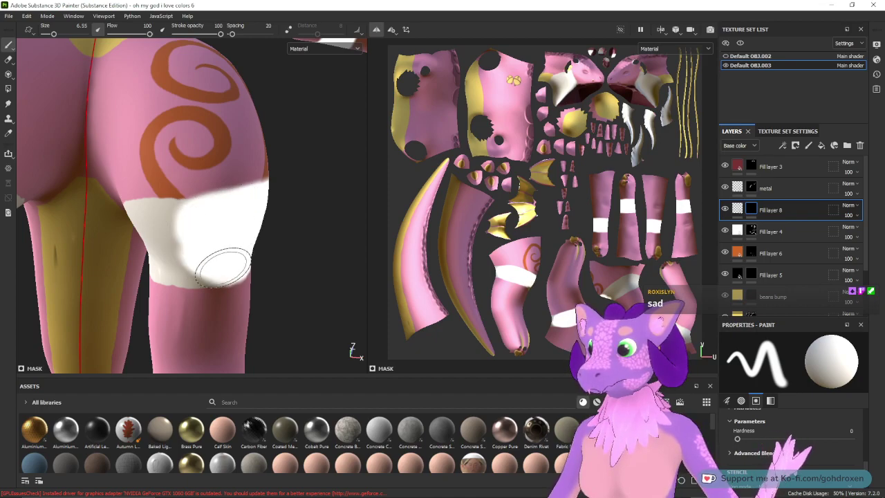
{"action": "mouse_move", "coordinate": [185, 245]}
{"action": "left_mouse_down"}
{"action": "mouse_move", "coordinate": [182, 232]}
{"action": "mouse_move", "coordinate": [157, 227]}
{"action": "mouse_move", "coordinate": [201, 230]}
{"action": "mouse_move", "coordinate": [192, 223]}
{"action": "mouse_move", "coordinate": [265, 177]}
{"action": "mouse_move", "coordinate": [275, 227]}
{"action": "left_mouse_up"}
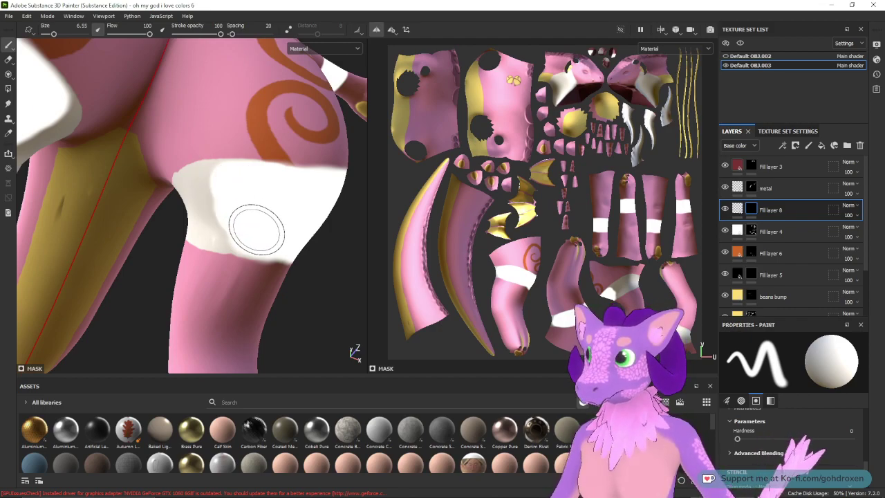
{"action": "left_click_drag", "start_coordinate": [217, 223], "coordinate": [267, 247], "text": "alt"}
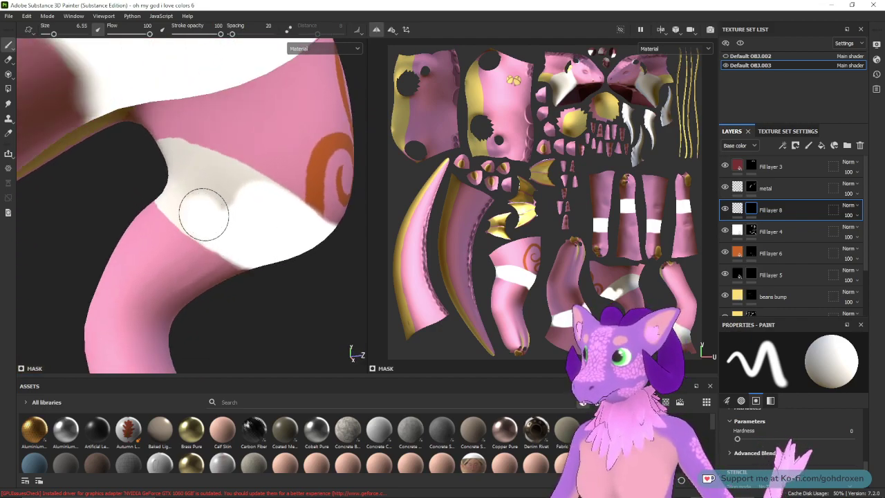
{"action": "mouse_move", "coordinate": [256, 241]}
{"action": "left_mouse_down"}
{"action": "mouse_move", "coordinate": [212, 191]}
{"action": "mouse_move", "coordinate": [276, 212]}
{"action": "mouse_move", "coordinate": [166, 231]}
{"action": "left_mouse_up"}
{"action": "left_click_drag", "start_coordinate": [195, 187], "coordinate": [198, 172], "text": "alt"}
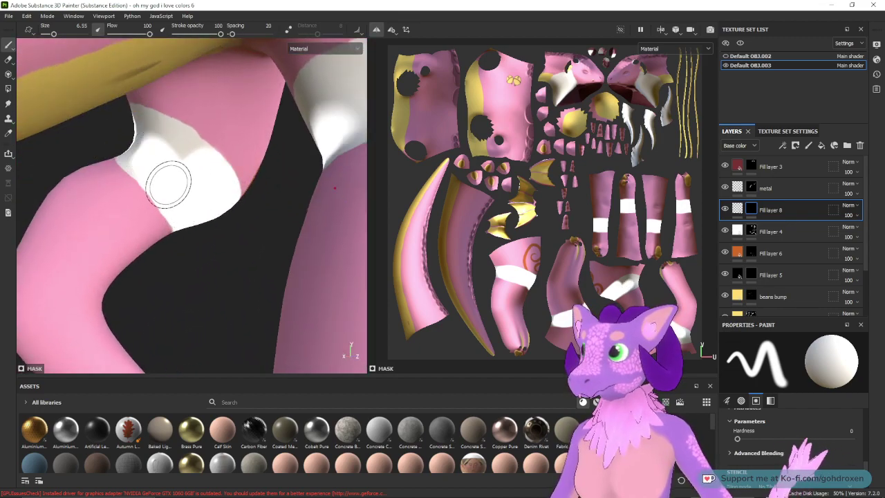
Step: Fill in the remaining inner and back areas of the white leg band on Fill layer 8's mask
{"action": "mouse_move", "coordinate": [156, 146]}
{"action": "left_mouse_down"}
{"action": "mouse_move", "coordinate": [176, 160]}
{"action": "mouse_move", "coordinate": [161, 143]}
{"action": "mouse_move", "coordinate": [141, 180]}
{"action": "mouse_move", "coordinate": [158, 140]}
{"action": "mouse_move", "coordinate": [174, 159]}
{"action": "mouse_move", "coordinate": [181, 151]}
{"action": "mouse_move", "coordinate": [162, 162]}
{"action": "mouse_move", "coordinate": [174, 157]}
{"action": "mouse_move", "coordinate": [225, 182]}
{"action": "left_mouse_up"}
{"action": "mouse_move", "coordinate": [65, 125]}
{"action": "left_mouse_down"}
{"action": "mouse_move", "coordinate": [113, 132]}
{"action": "mouse_move", "coordinate": [132, 119]}
{"action": "mouse_move", "coordinate": [92, 126]}
{"action": "left_mouse_up"}
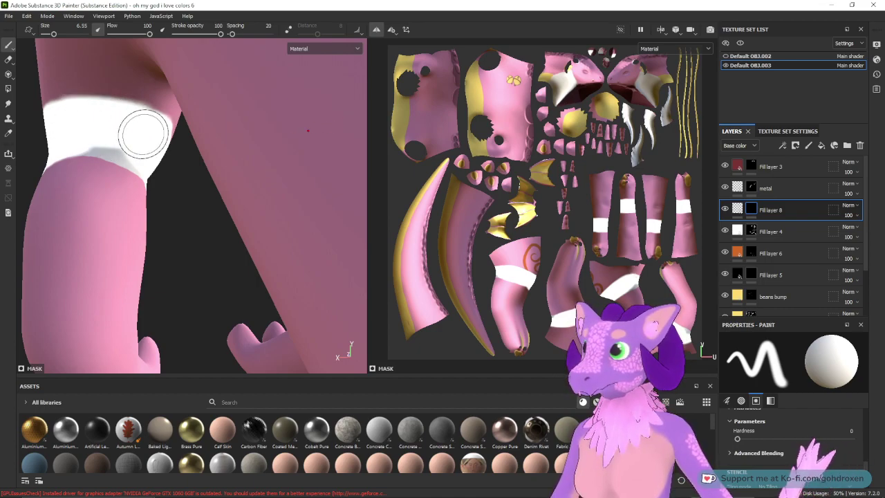
{"action": "left_click_drag", "start_coordinate": [142, 127], "coordinate": [75, 137]}
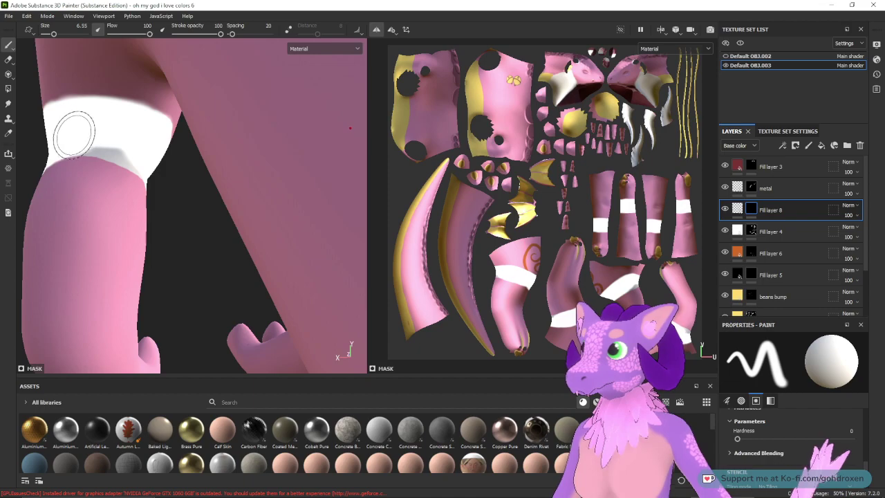
{"action": "mouse_move", "coordinate": [140, 150]}
{"action": "left_mouse_down"}
{"action": "mouse_move", "coordinate": [127, 145]}
{"action": "mouse_move", "coordinate": [125, 156]}
{"action": "mouse_move", "coordinate": [84, 139]}
{"action": "mouse_move", "coordinate": [136, 187]}
{"action": "mouse_move", "coordinate": [139, 173]}
{"action": "mouse_move", "coordinate": [174, 185]}
{"action": "mouse_move", "coordinate": [178, 243]}
{"action": "mouse_move", "coordinate": [189, 243]}
{"action": "left_mouse_up"}
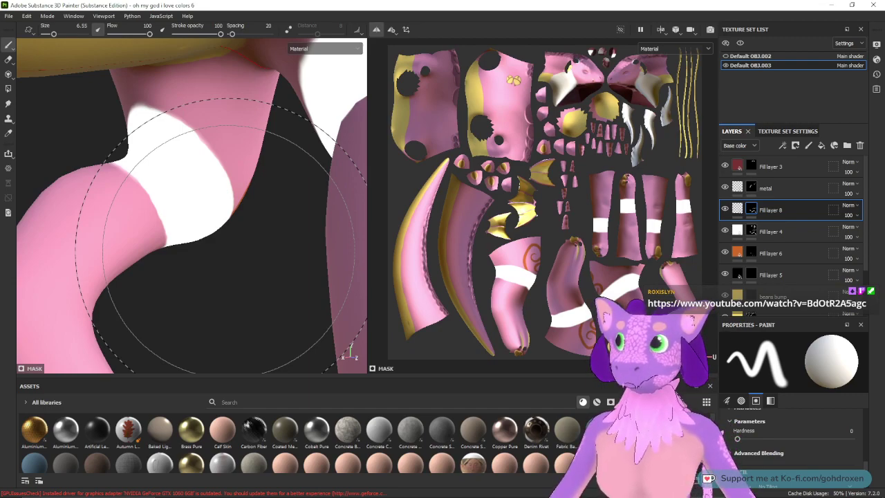
{"action": "mouse_move", "coordinate": [257, 258]}
{"action": "left_mouse_down", "text": "alt"}
{"action": "mouse_move", "coordinate": [142, 259]}
{"action": "mouse_move", "coordinate": [97, 250]}
{"action": "left_mouse_up", "text": "alt"}
{"action": "right_click_drag", "start_coordinate": [97, 250], "coordinate": [146, 208], "text": "alt"}
{"action": "mouse_move", "coordinate": [148, 208]}
{"action": "left_mouse_down", "text": "alt"}
{"action": "mouse_move", "coordinate": [198, 225]}
{"action": "mouse_move", "coordinate": [268, 291]}
{"action": "mouse_move", "coordinate": [267, 263]}
{"action": "mouse_move", "coordinate": [206, 263]}
{"action": "left_mouse_up", "text": "alt"}
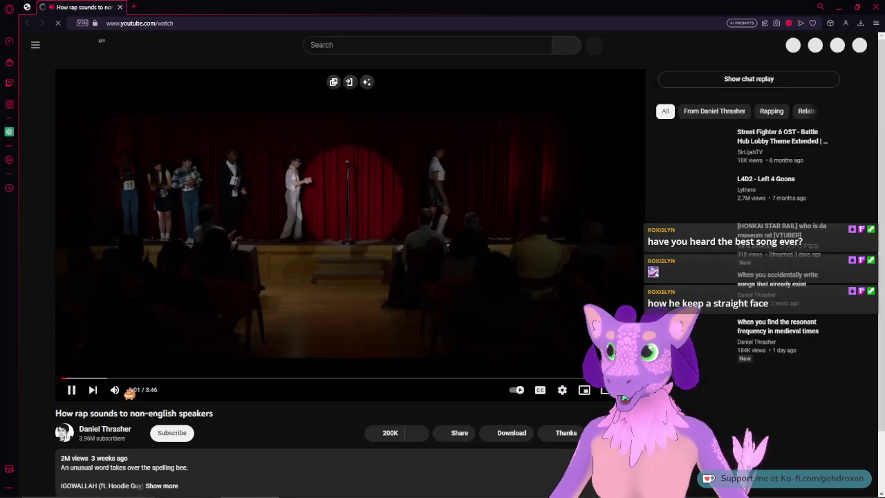
Step: In the browser, pause the YouTube video "How rap sounds to non-english speakers" and expand its description to read the lyrics
{"action": "mouse_move", "coordinate": [117, 391]}
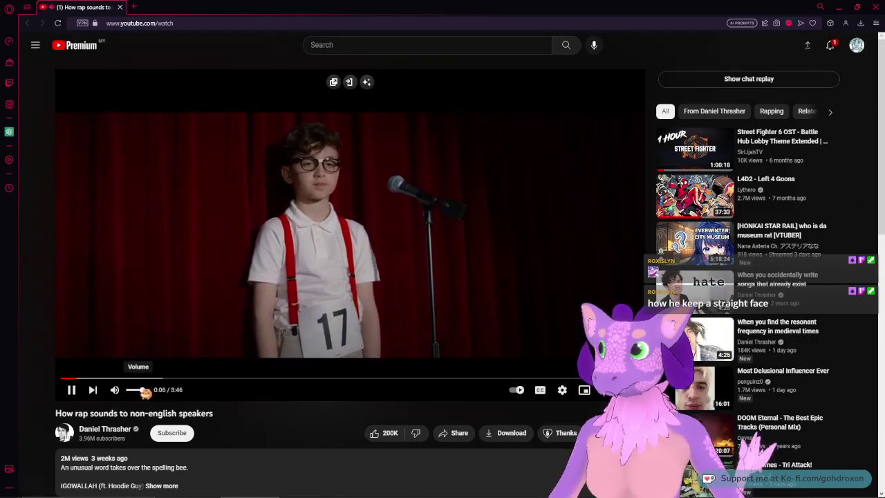
{"action": "left_click", "coordinate": [285, 239]}
{"action": "scroll", "coordinate": [238, 379], "scroll_direction": "down", "scroll_amount": 3}
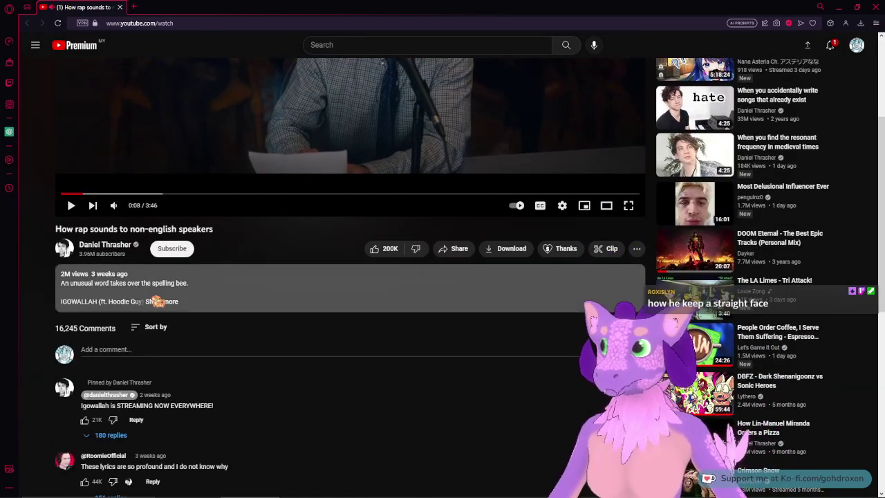
{"action": "left_click", "coordinate": [162, 302]}
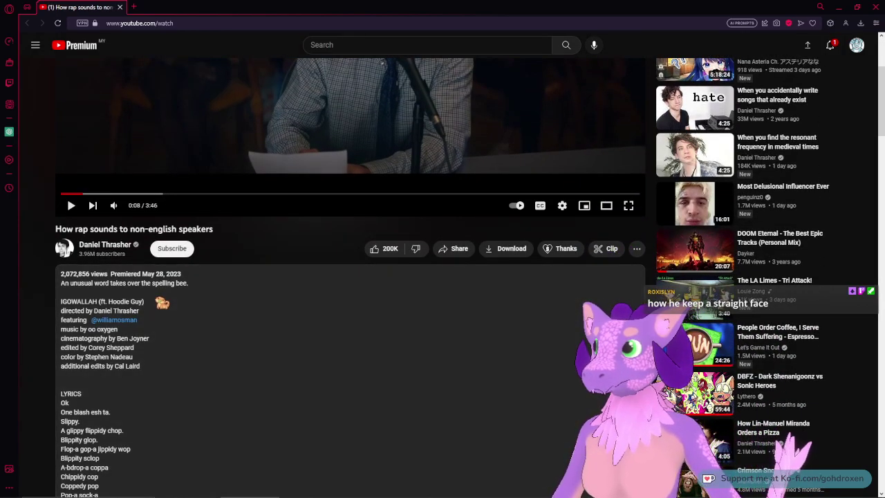
{"action": "scroll", "coordinate": [162, 302], "scroll_direction": "down", "scroll_amount": 2}
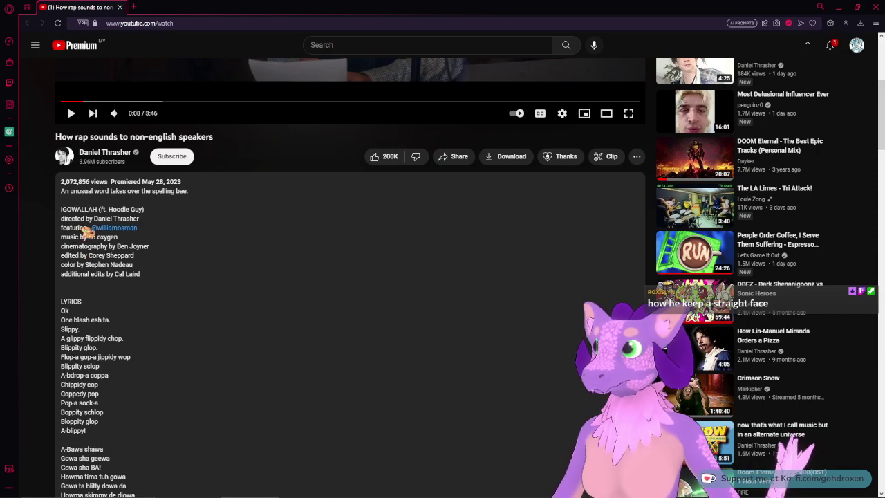
{"action": "scroll", "coordinate": [53, 373], "scroll_direction": "down", "scroll_amount": 3}
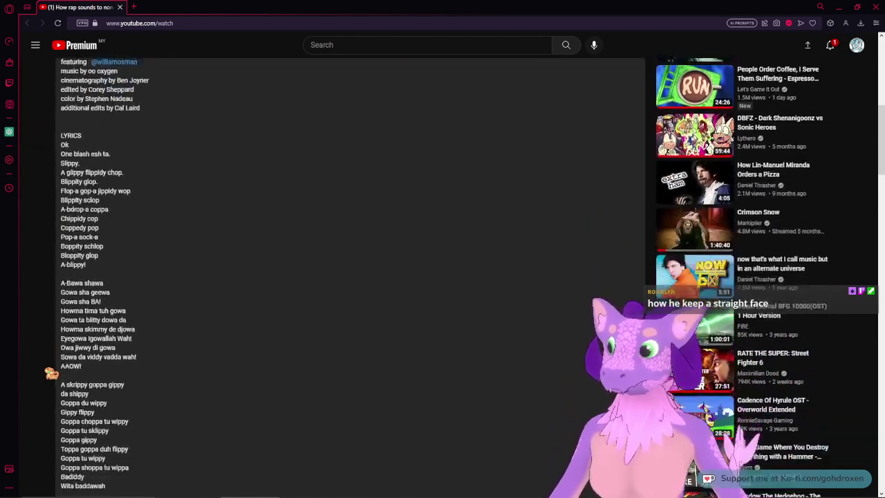
{"action": "scroll", "coordinate": [51, 374], "scroll_direction": "down", "scroll_amount": 11}
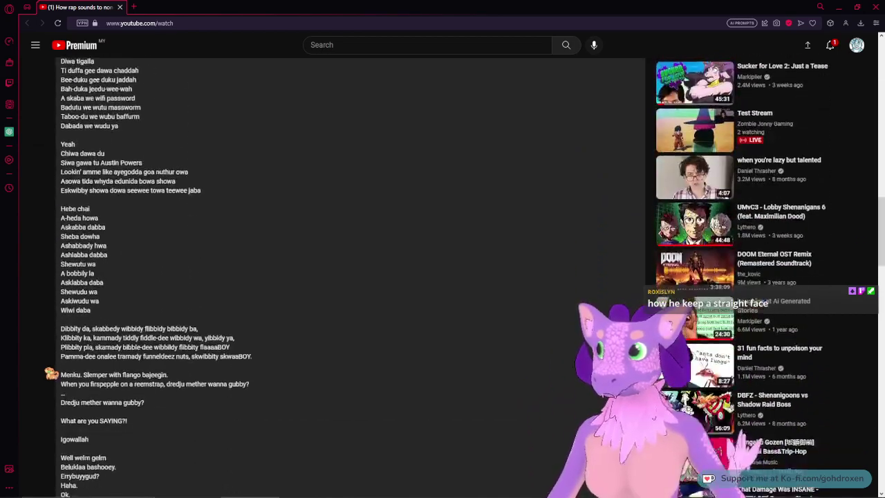
Step: Read the end of the lyrics and the music licence details in the video description, and close the browser
{"action": "scroll", "coordinate": [52, 373], "scroll_direction": "down", "scroll_amount": 3}
{"action": "scroll", "coordinate": [52, 374], "scroll_direction": "down", "scroll_amount": 2}
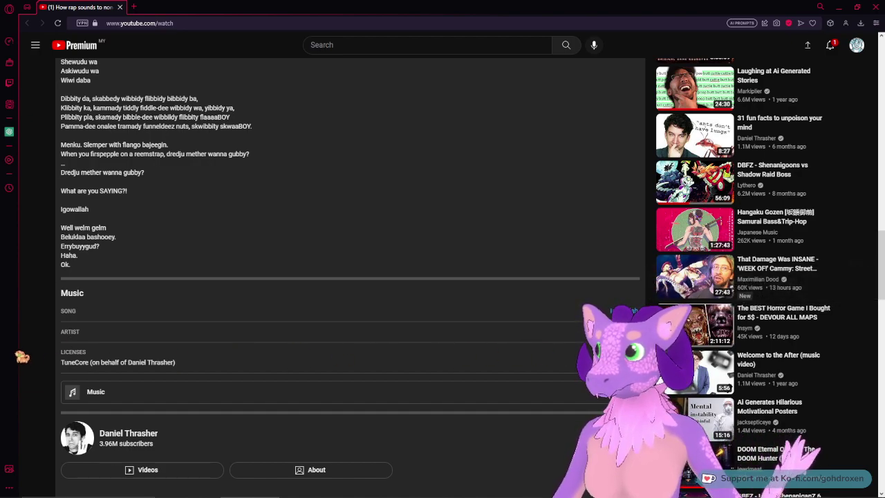
{"action": "scroll", "coordinate": [39, 356], "scroll_direction": "down", "scroll_amount": 3}
{"action": "scroll", "coordinate": [93, 242], "scroll_direction": "up", "scroll_amount": 2}
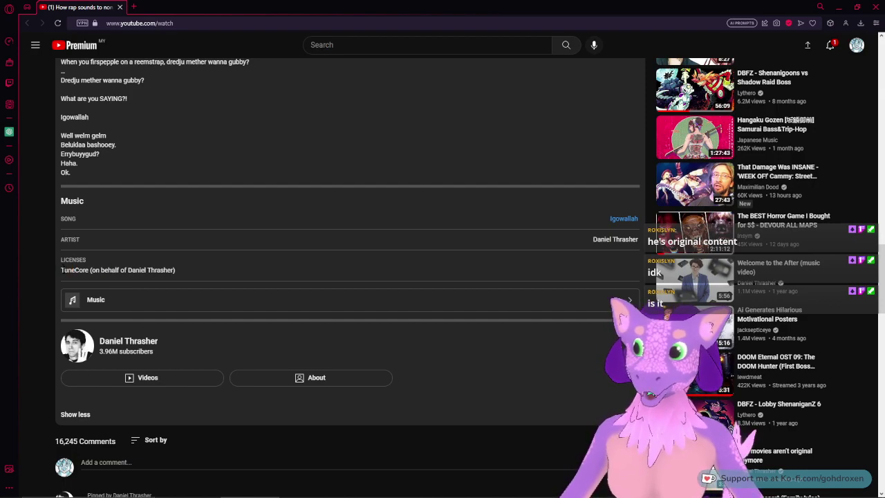
{"action": "left_click_drag", "start_coordinate": [61, 270], "coordinate": [214, 274]}
{"action": "left_click", "coordinate": [268, 267]}
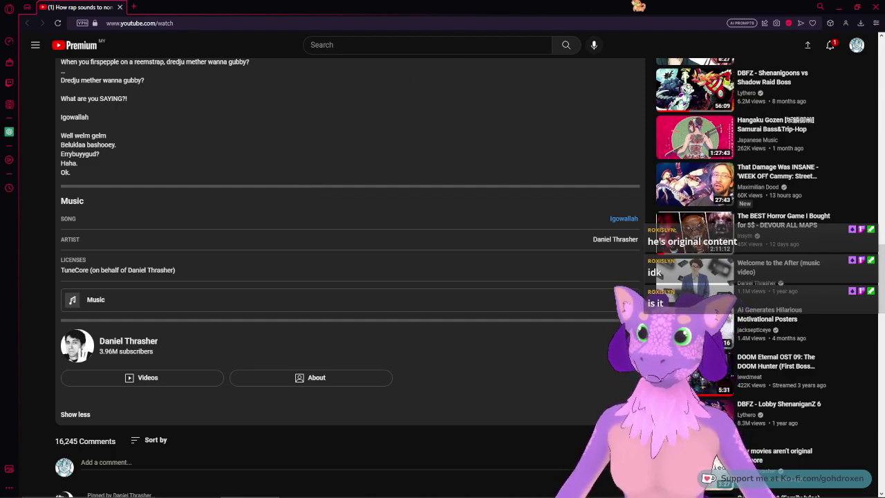
{"action": "left_click", "coordinate": [876, 7]}
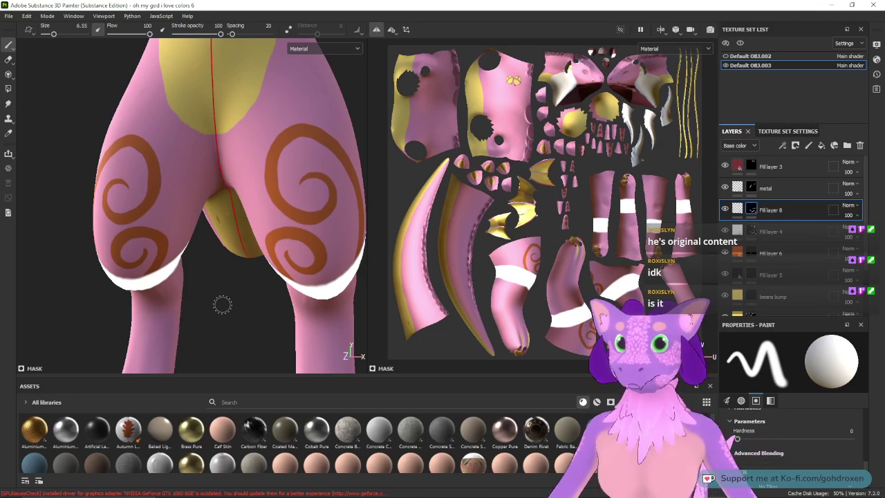
Step: Inspect Fill layer 6's mask of the thigh swirls and copy that mask
{"action": "left_click_drag", "start_coordinate": [303, 186], "coordinate": [271, 238], "text": "alt"}
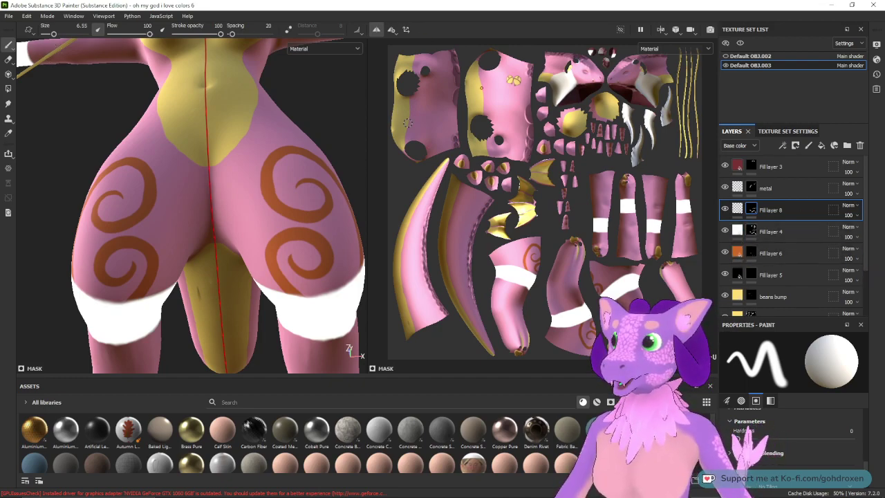
{"action": "left_click", "coordinate": [752, 253]}
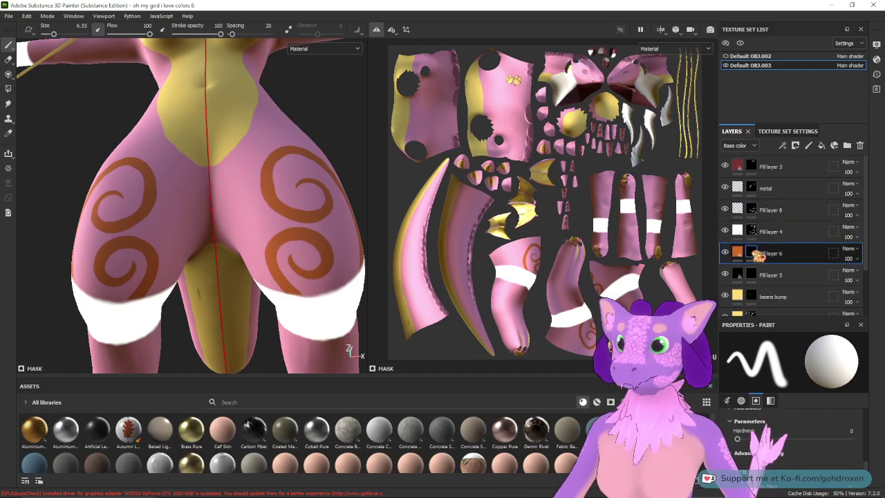
{"action": "left_click", "coordinate": [754, 252], "text": "alt"}
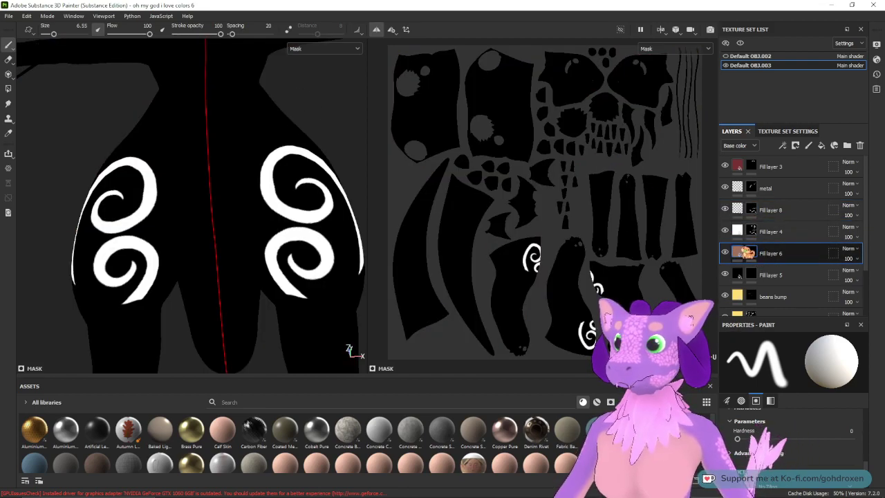
{"action": "left_click", "coordinate": [750, 253]}
{"action": "left_click", "coordinate": [751, 253]}
{"action": "right_click", "coordinate": [752, 254]}
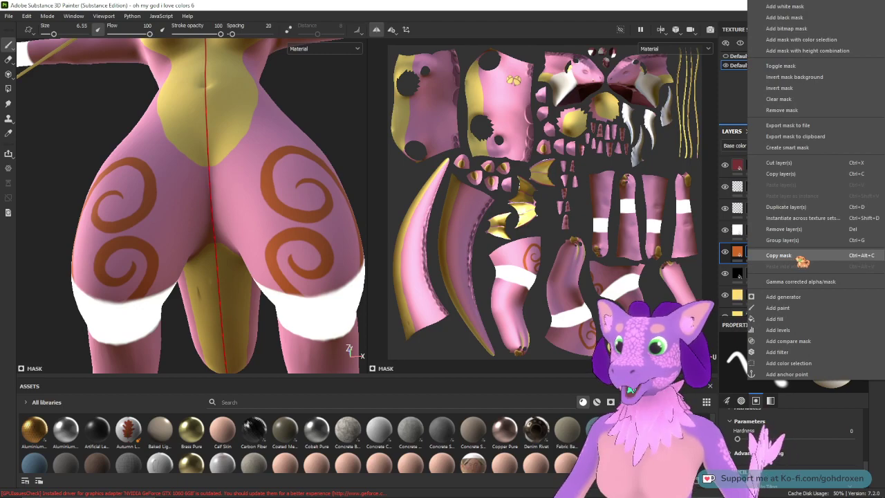
{"action": "left_click", "coordinate": [800, 255]}
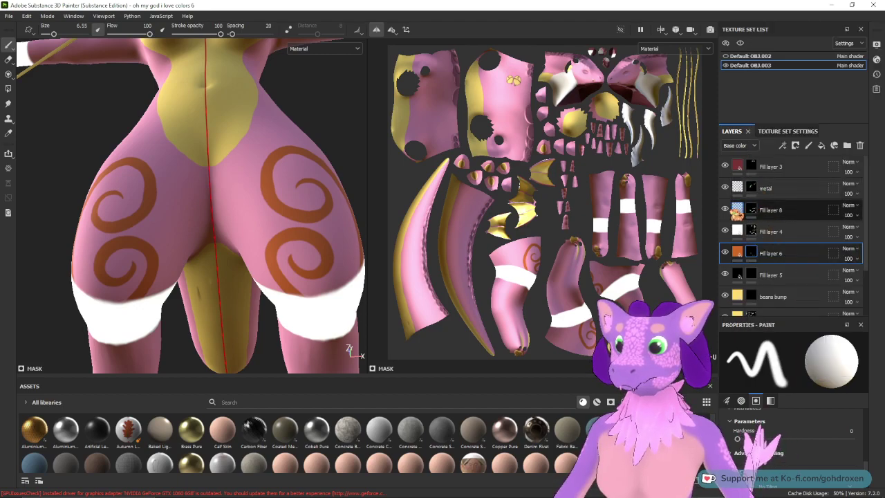
Step: Inspect Fill layer 8's mask and paste the copied swirl mask from Fill layer 6 into it
{"action": "left_click", "coordinate": [741, 210]}
{"action": "left_click", "coordinate": [753, 210]}
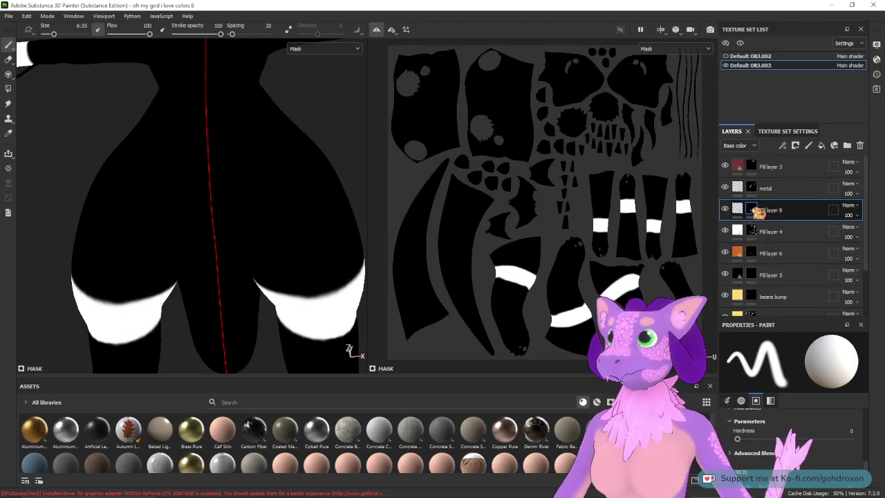
{"action": "left_click", "coordinate": [736, 208]}
{"action": "left_click", "coordinate": [751, 208]}
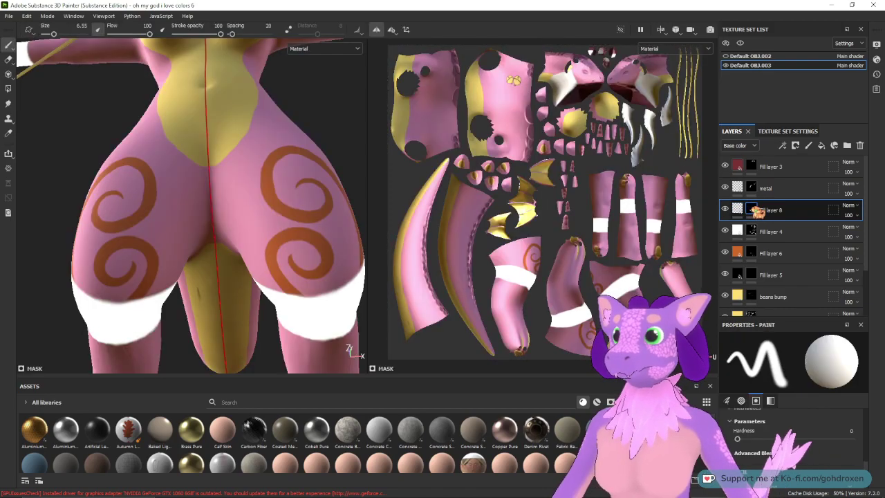
{"action": "right_click", "coordinate": [751, 209]}
{"action": "left_click", "coordinate": [807, 267]}
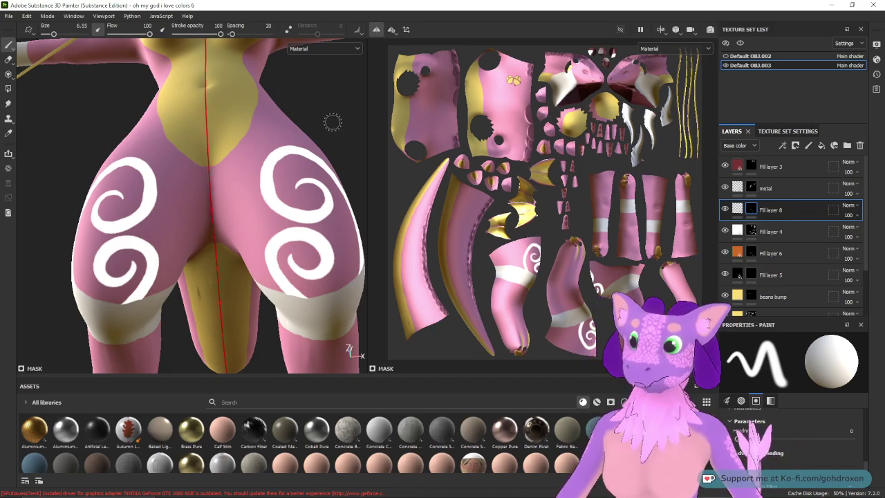
Step: Check the pasted swirl mask on the thighs and undo pasting it into Fill layer 8
{"action": "left_click_drag", "start_coordinate": [333, 122], "coordinate": [349, 173], "text": "alt"}
{"action": "scroll", "coordinate": [352, 228], "scroll_direction": "down", "scroll_amount": 6}
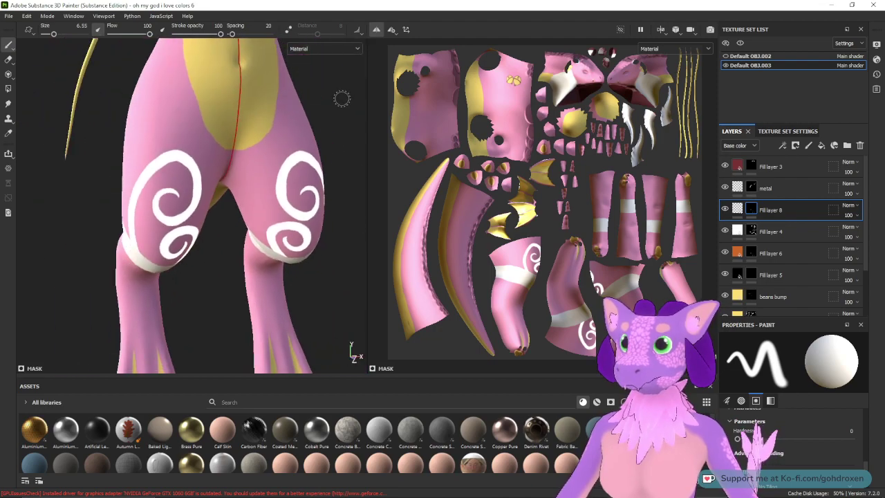
{"action": "middle_click_drag", "start_coordinate": [324, 174], "coordinate": [327, 222], "text": "alt"}
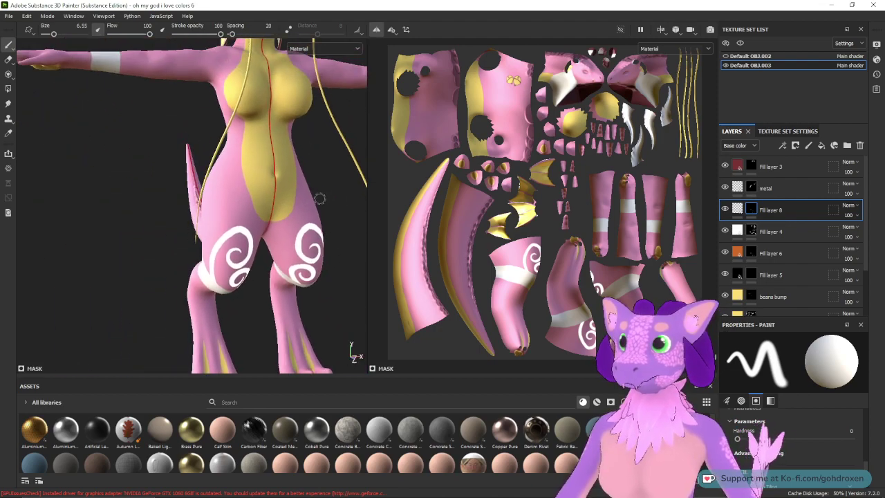
{"action": "middle_click_drag", "start_coordinate": [328, 162], "coordinate": [290, 132], "text": "alt"}
{"action": "key", "text": "ctrl+z"}
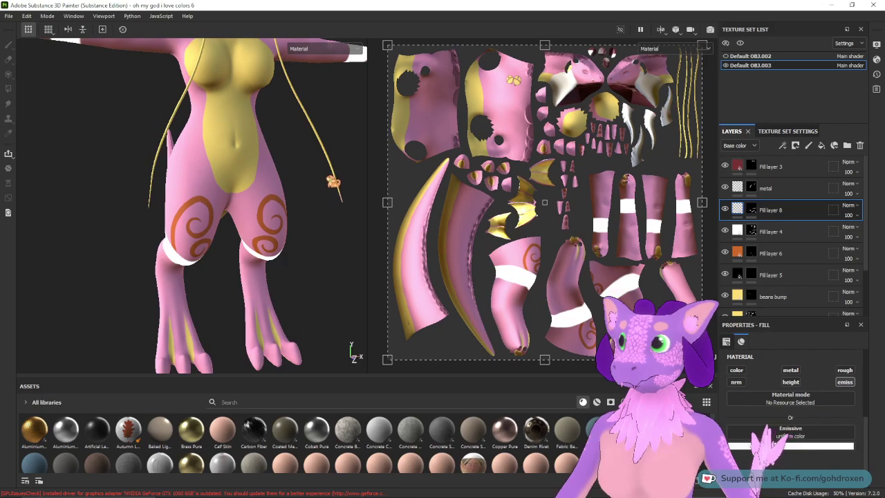
Step: Duplicate Fill layer 8 and paste the copied swirl mask into the duplicate's mask
{"action": "right_click", "coordinate": [753, 207]}
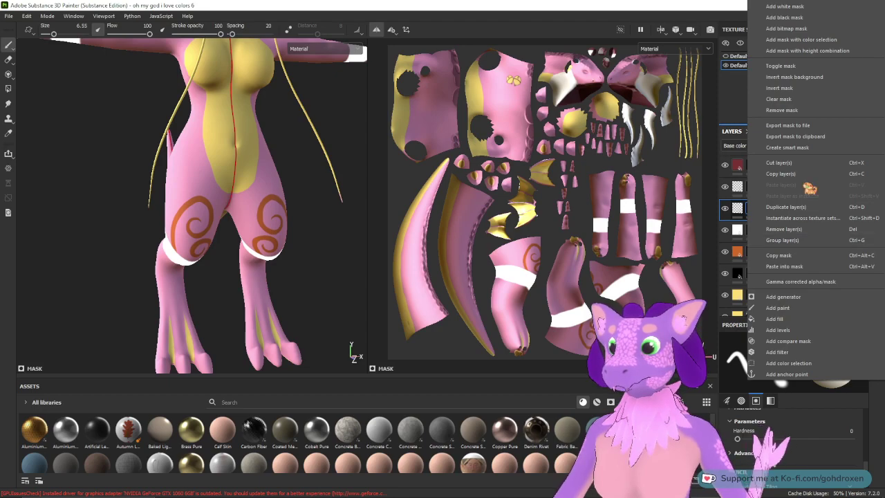
{"action": "left_click", "coordinate": [340, 236]}
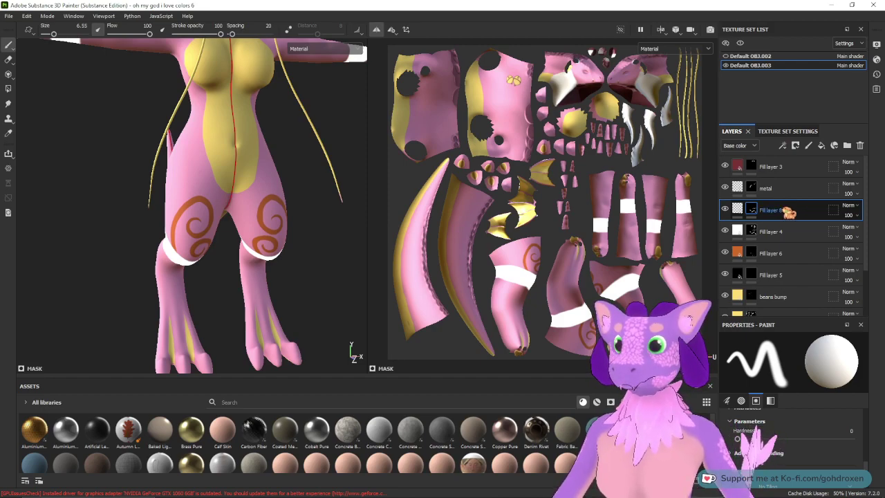
{"action": "right_click", "coordinate": [777, 210]}
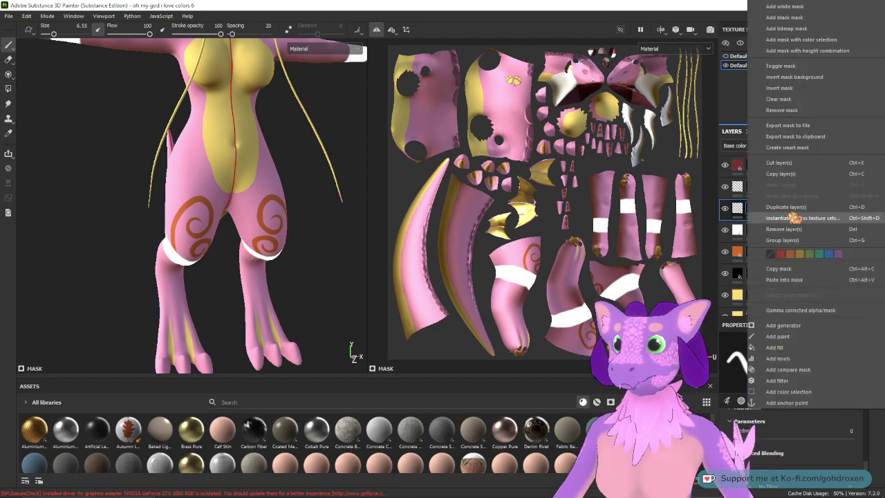
{"action": "left_click", "coordinate": [811, 210]}
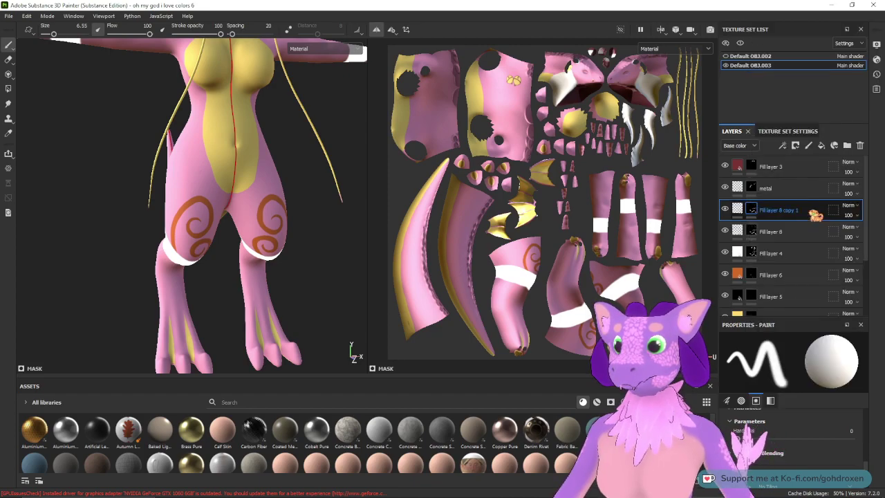
{"action": "right_click", "coordinate": [757, 212]}
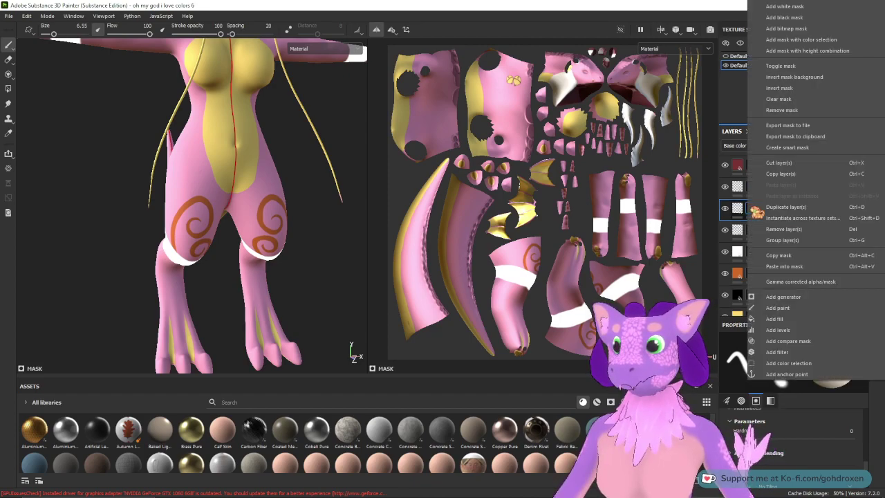
{"action": "left_click", "coordinate": [754, 267]}
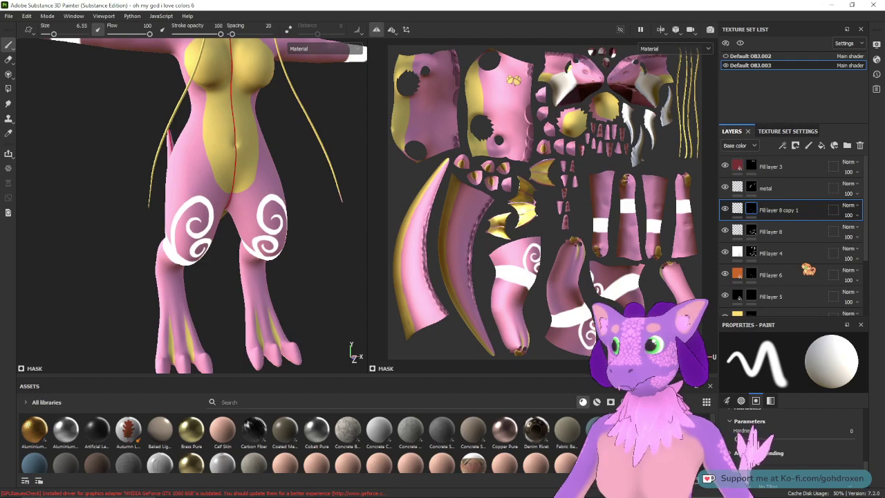
Step: Group Fill layer 8 copy 1 into a new folder and move Fill layer 8 into that folder
{"action": "double_click", "coordinate": [779, 210]}
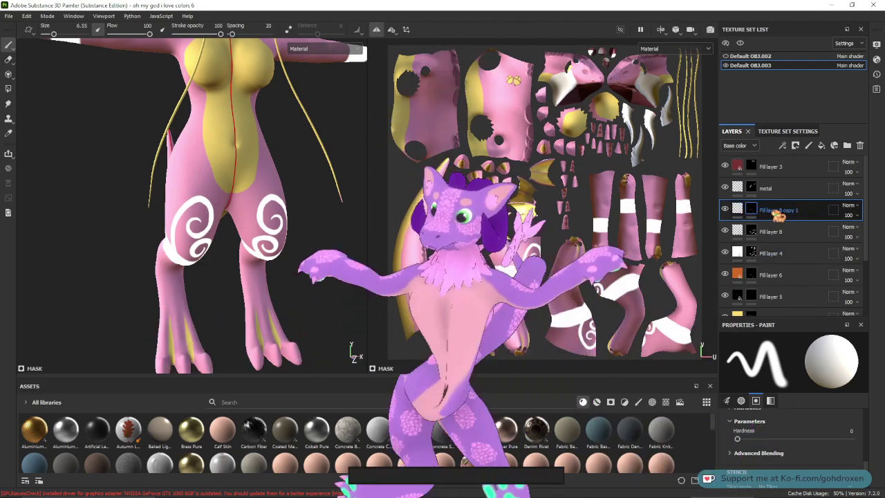
{"action": "right_click", "coordinate": [775, 210]}
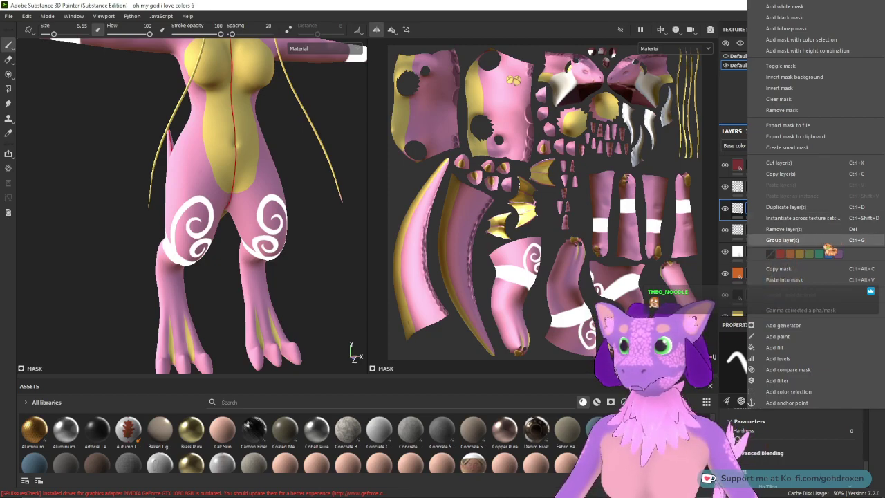
{"action": "left_click", "coordinate": [783, 240]}
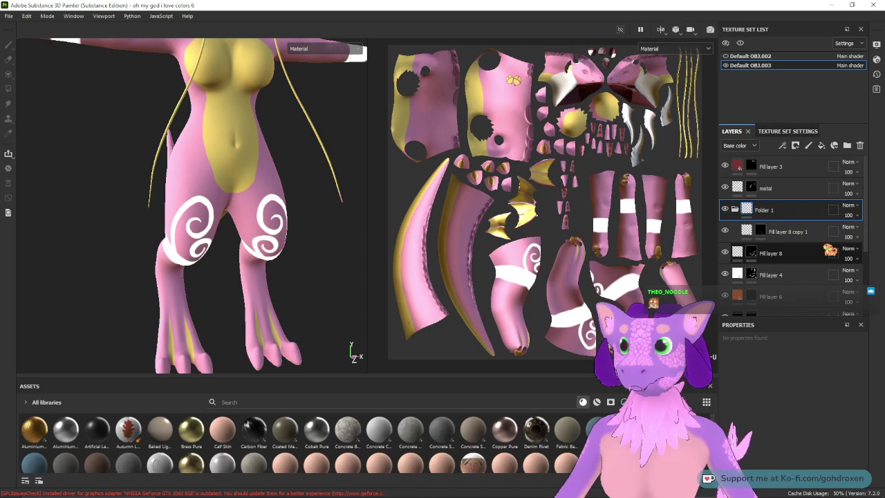
{"action": "left_click_drag", "start_coordinate": [779, 258], "coordinate": [766, 211]}
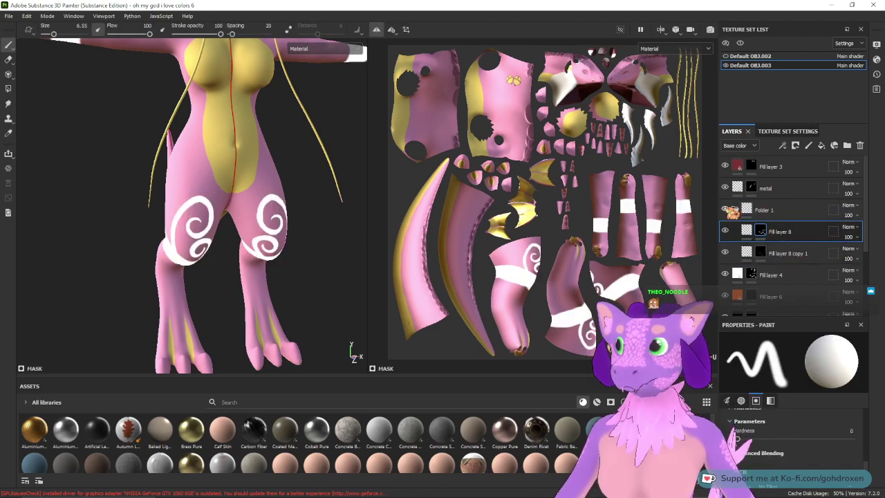
Step: Toggle the new folder's visibility to compare the emissive markings, leave it hidden and collapse the folder
{"action": "left_click", "coordinate": [726, 208]}
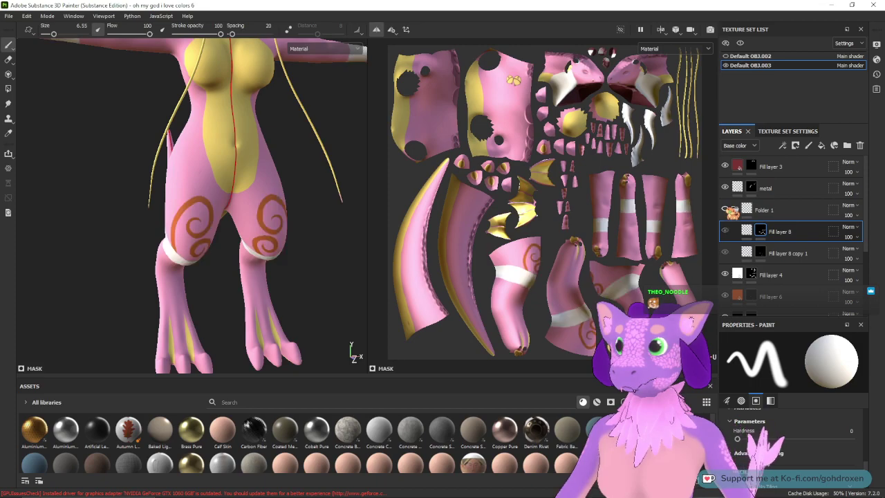
{"action": "left_click", "coordinate": [727, 208]}
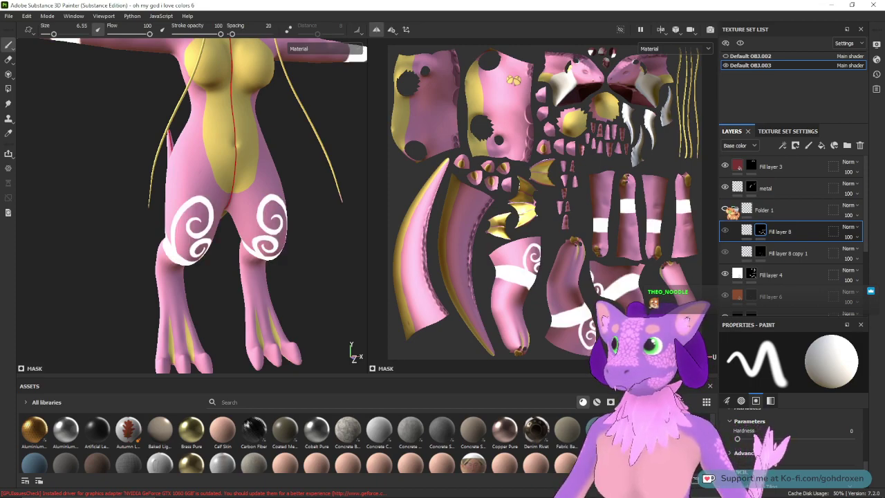
{"action": "left_click", "coordinate": [725, 231]}
{"action": "left_click", "coordinate": [735, 210]}
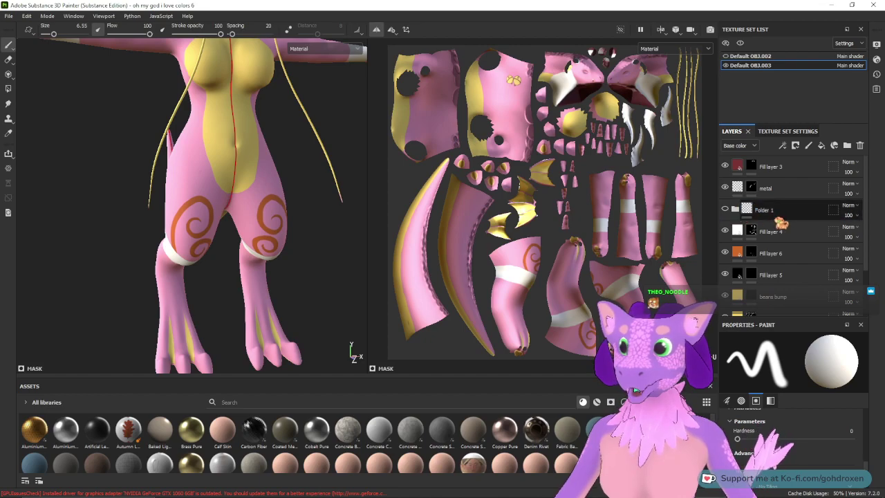
Step: Rename the folder holding the two emissive layers as "glooooow"
{"action": "left_click", "coordinate": [772, 217]}
{"action": "double_click", "coordinate": [774, 215]}
{"action": "type", "text": "gloo"}
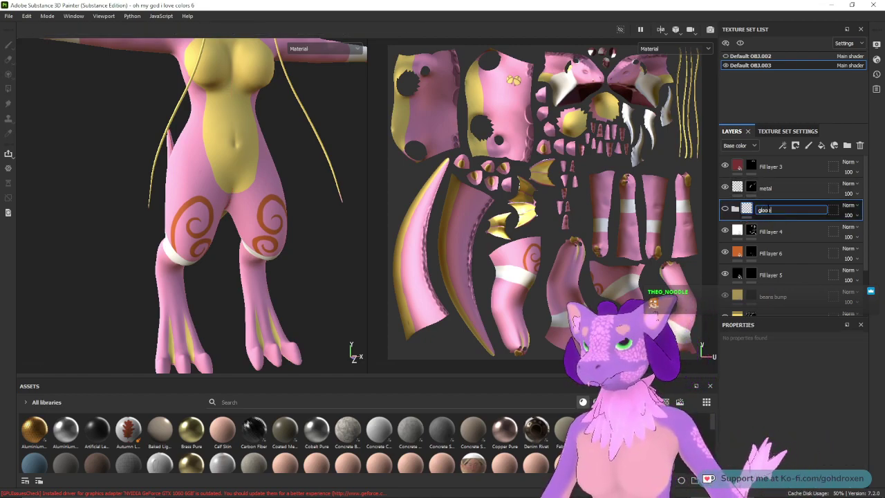
{"action": "type", "text": "ooow"}
{"action": "key", "text": "Return"}
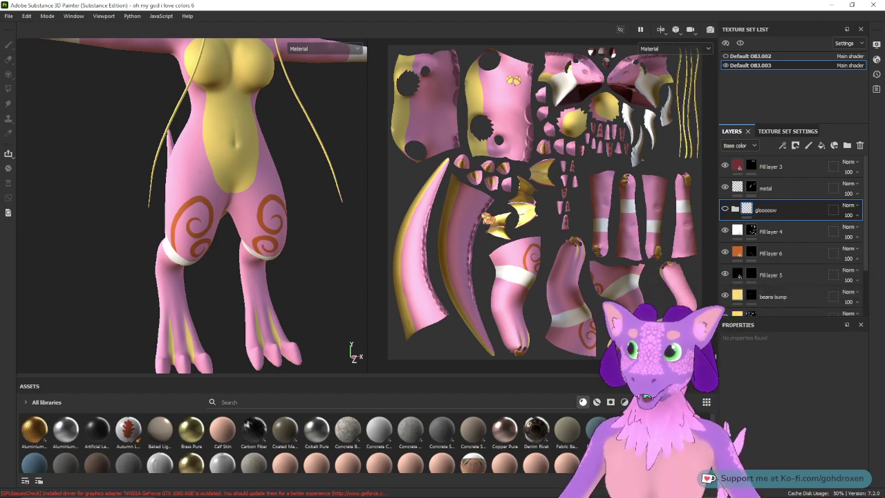
Step: Examine the dragon's whole body and its head, horns and arms from several angles with the emissive folder hidden
{"action": "scroll", "coordinate": [201, 208], "scroll_direction": "down", "scroll_amount": 5}
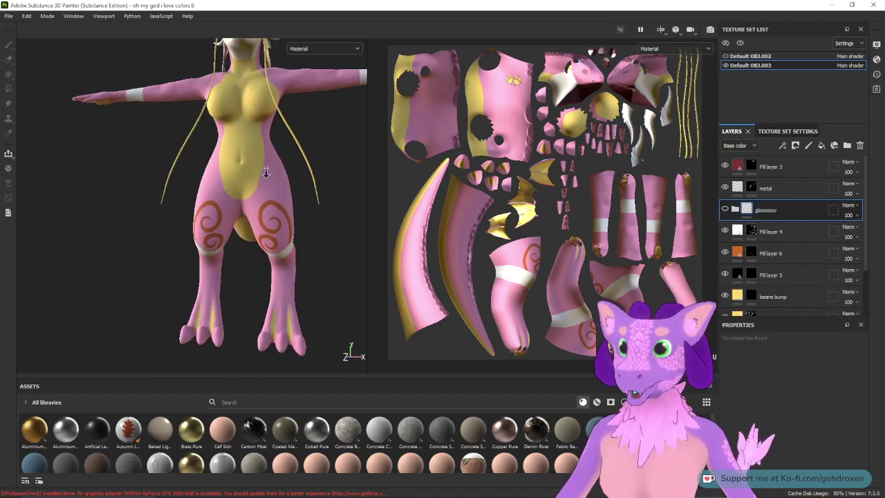
{"action": "middle_click_drag", "start_coordinate": [274, 201], "coordinate": [283, 268], "text": "alt"}
{"action": "left_click_drag", "start_coordinate": [225, 206], "coordinate": [202, 168], "text": "alt"}
{"action": "right_click_drag", "start_coordinate": [215, 171], "coordinate": [222, 219], "text": "alt"}
{"action": "middle_click_drag", "start_coordinate": [184, 157], "coordinate": [230, 219], "text": "alt"}
{"action": "right_click_drag", "start_coordinate": [227, 207], "coordinate": [223, 275], "text": "alt"}
{"action": "left_click_drag", "start_coordinate": [240, 255], "coordinate": [268, 253], "text": "alt"}
{"action": "middle_click_drag", "start_coordinate": [267, 253], "coordinate": [310, 166], "text": "alt"}
{"action": "left_click_drag", "start_coordinate": [241, 258], "coordinate": [285, 316], "text": "alt"}
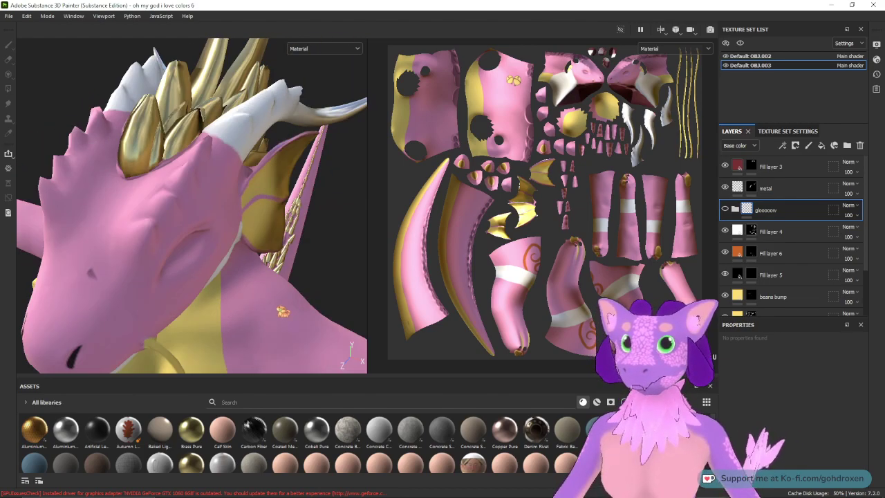
{"action": "right_click_drag", "start_coordinate": [285, 316], "coordinate": [282, 251], "text": "alt"}
{"action": "middle_click_drag", "start_coordinate": [299, 311], "coordinate": [260, 166], "text": "alt"}
{"action": "right_click_drag", "start_coordinate": [269, 258], "coordinate": [255, 170], "text": "alt"}
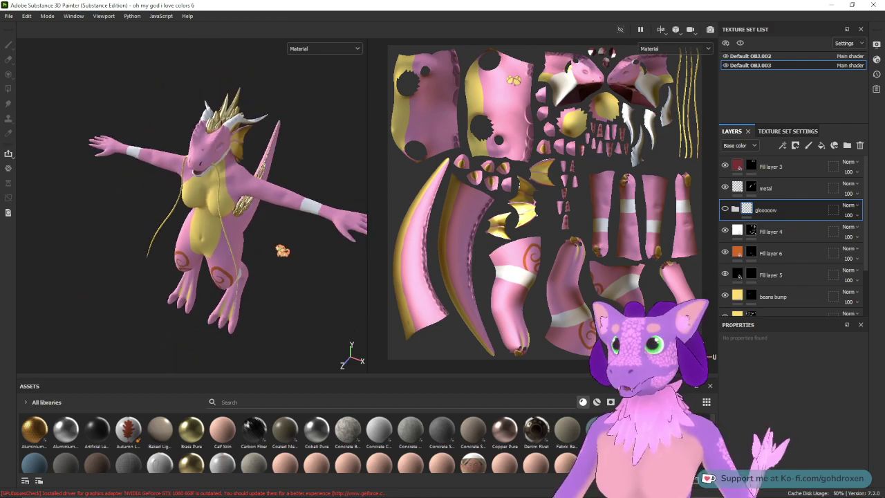
{"action": "left_click_drag", "start_coordinate": [283, 251], "coordinate": [277, 173], "text": "alt"}
{"action": "middle_click_drag", "start_coordinate": [258, 280], "coordinate": [269, 241], "text": "alt"}
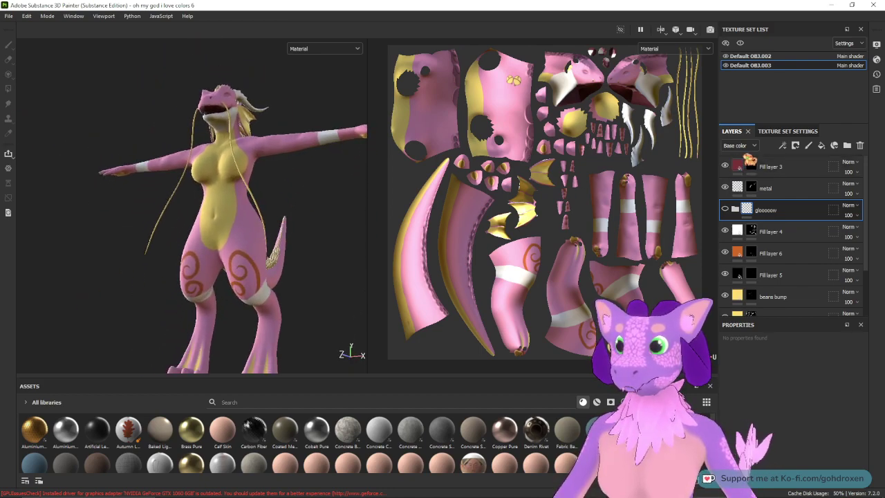
Step: Make the glooooow folder visible and save the project as a new version named "oh my god i love colors 7.spp"
{"action": "left_click", "coordinate": [725, 209]}
{"action": "left_click_drag", "start_coordinate": [141, 228], "coordinate": [179, 260], "text": "alt"}
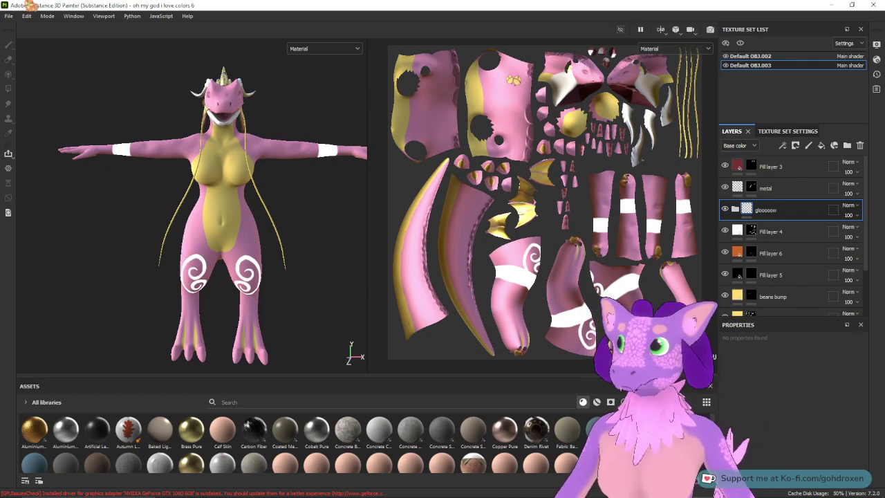
{"action": "left_click", "coordinate": [9, 16]}
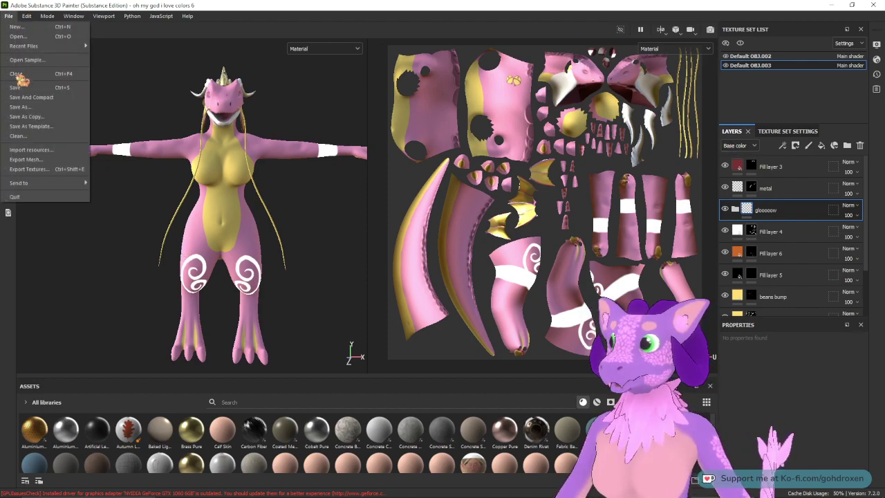
{"action": "left_click", "coordinate": [41, 108]}
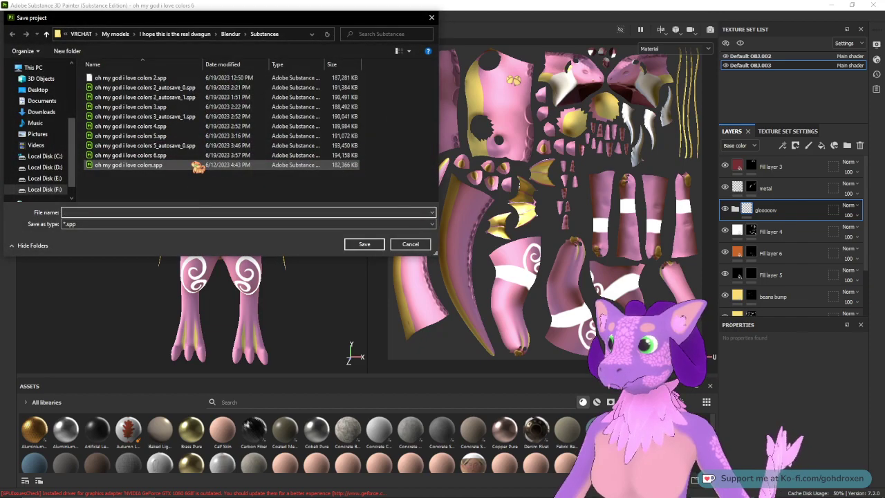
{"action": "left_click", "coordinate": [152, 156]}
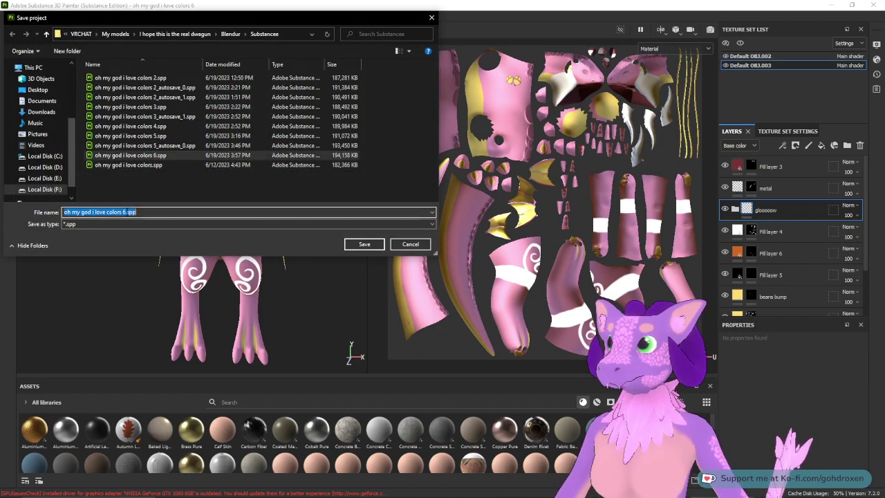
{"action": "left_click", "coordinate": [127, 213]}
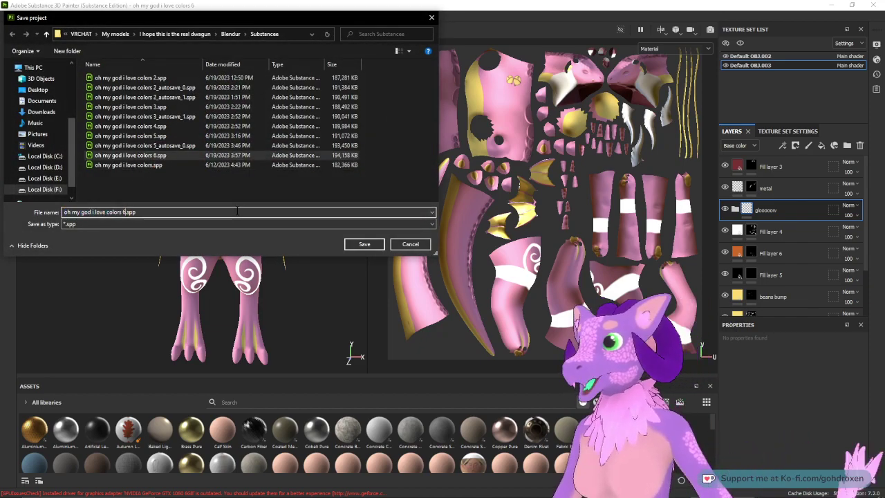
{"action": "key", "text": "BackSpace"}
{"action": "type", "text": "7"}
{"action": "key", "text": "Return"}
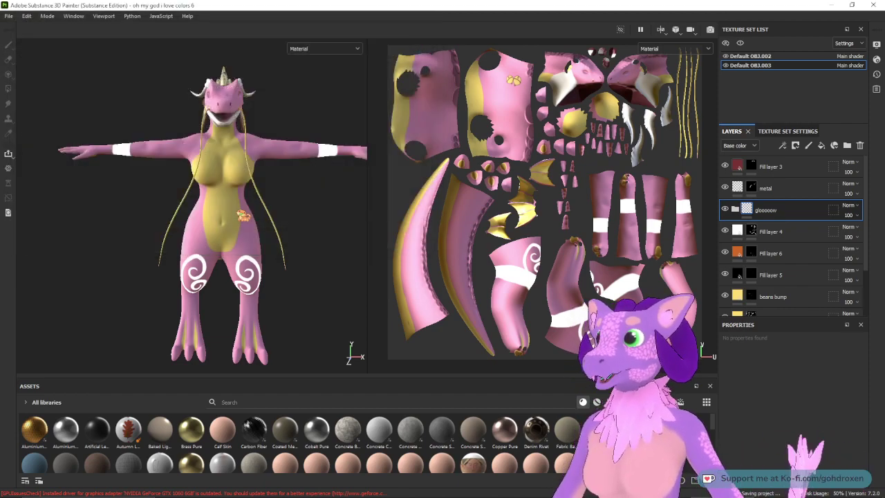
Step: Open the project "Snekku tekture 6.spp" from the Substance folder of the Testing cobra model
{"action": "left_click", "coordinate": [9, 16]}
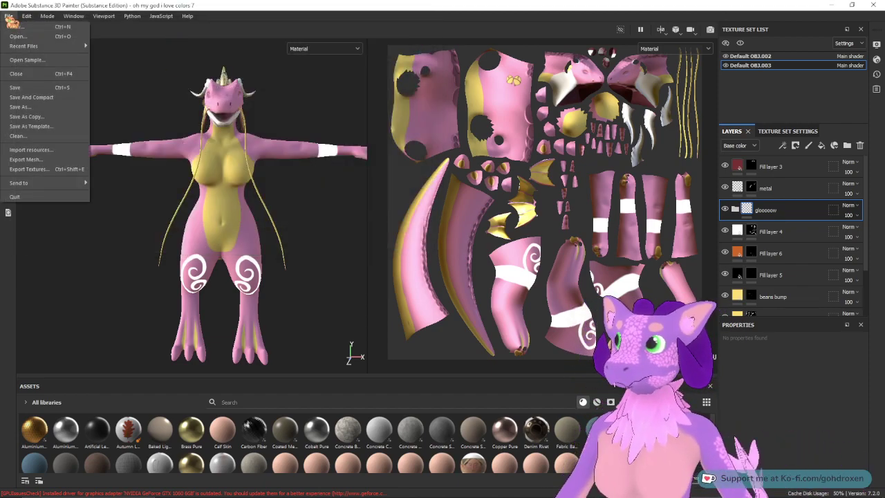
{"action": "left_click", "coordinate": [28, 34]}
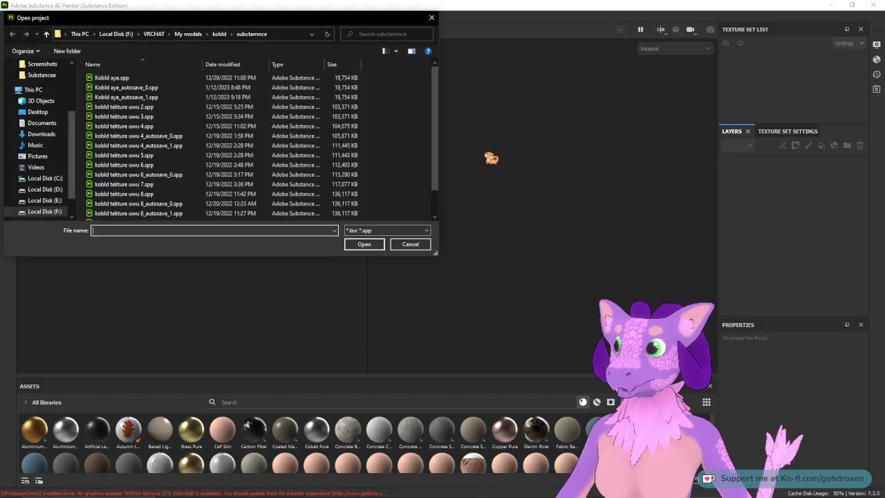
{"action": "left_click", "coordinate": [188, 34]}
{"action": "double_click", "coordinate": [148, 166]}
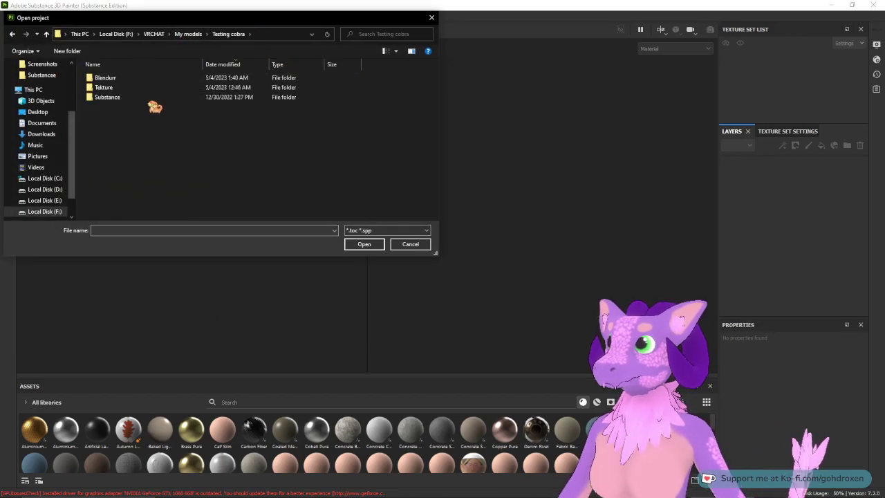
{"action": "double_click", "coordinate": [153, 98]}
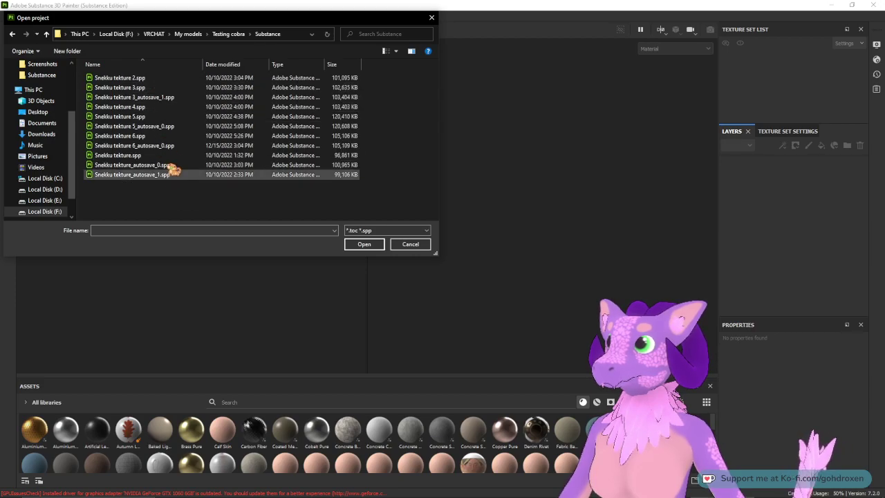
{"action": "left_click", "coordinate": [162, 137]}
{"action": "left_click", "coordinate": [351, 242]}
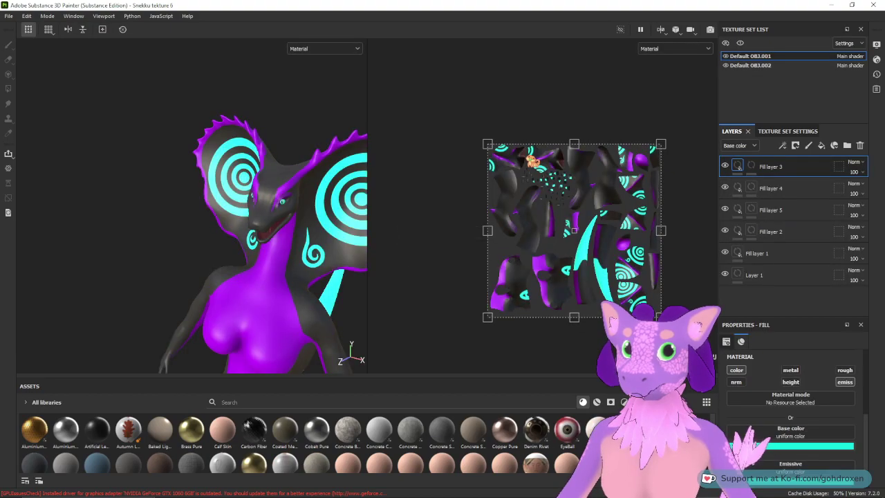
Step: Toggle Fill layer 3 off and on to check the cobra's cyan markings, and view the Default OBJ.002 texture set's layers
{"action": "left_click", "coordinate": [725, 165]}
{"action": "left_click", "coordinate": [725, 165]}
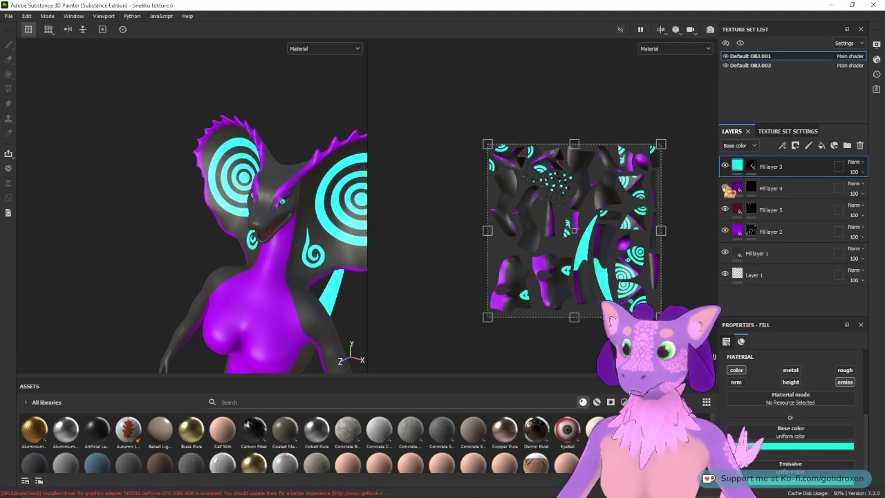
{"action": "left_click", "coordinate": [778, 67]}
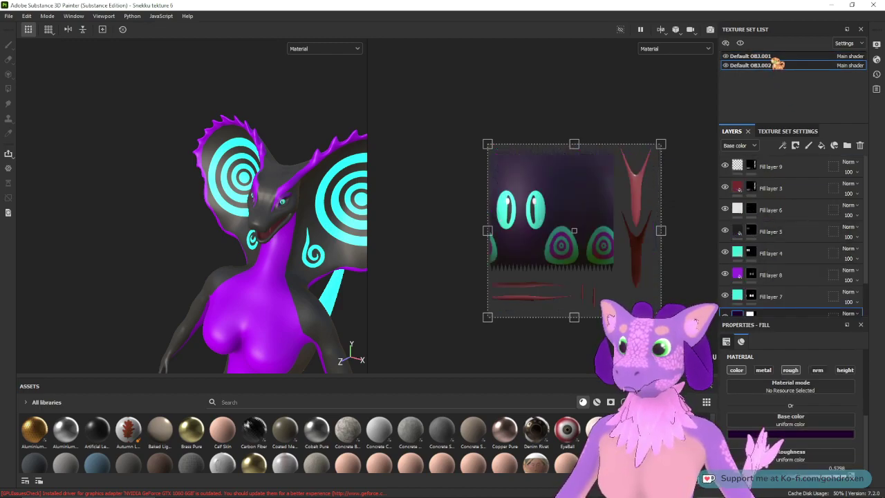
Step: Examine the fill layers of the cobra's Default OBJ.001 texture set and which material channels each one uses
{"action": "left_click", "coordinate": [776, 57]}
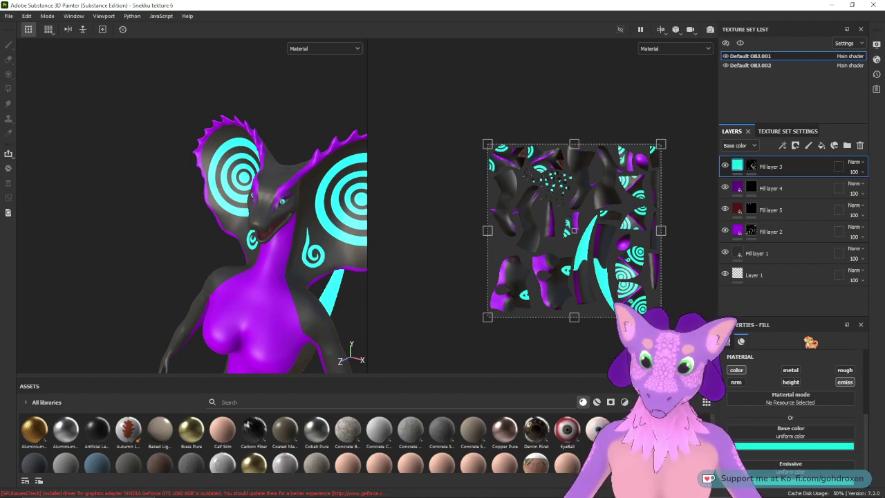
{"action": "left_click_drag", "start_coordinate": [867, 433], "coordinate": [871, 453]}
{"action": "left_click", "coordinate": [746, 188]}
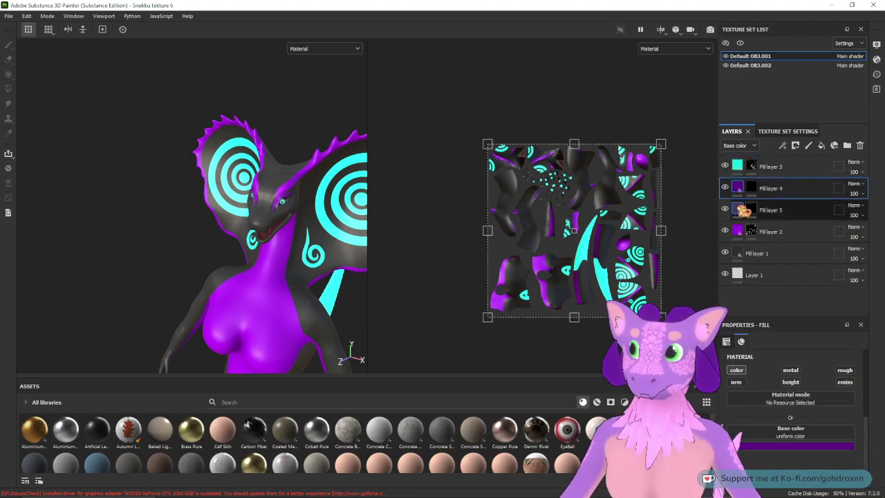
{"action": "left_click", "coordinate": [761, 232]}
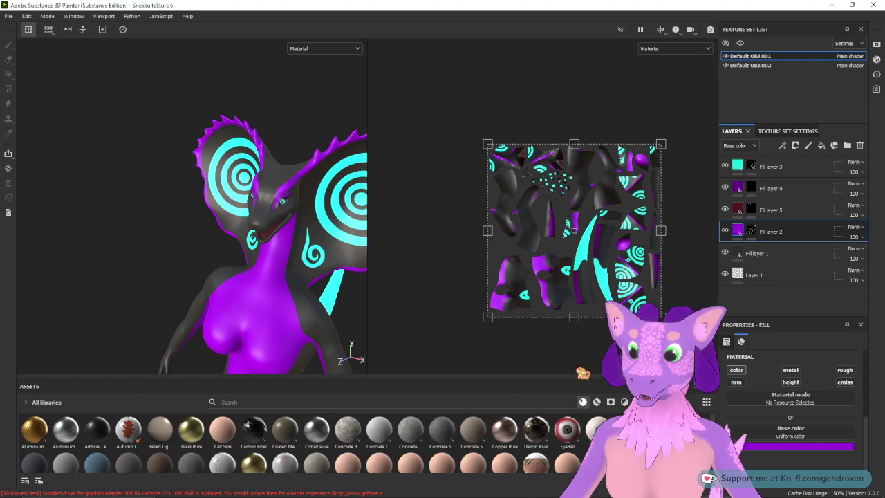
{"action": "left_click_drag", "start_coordinate": [825, 142], "coordinate": [750, 167]}
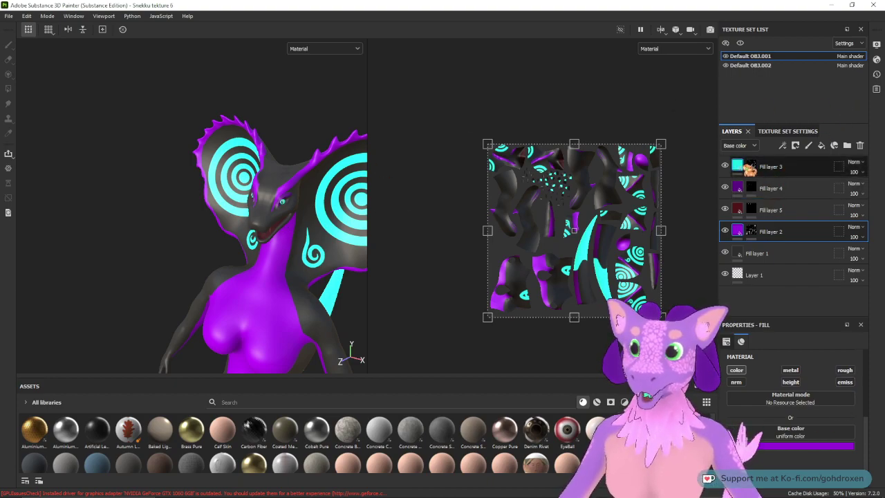
{"action": "left_click", "coordinate": [740, 169]}
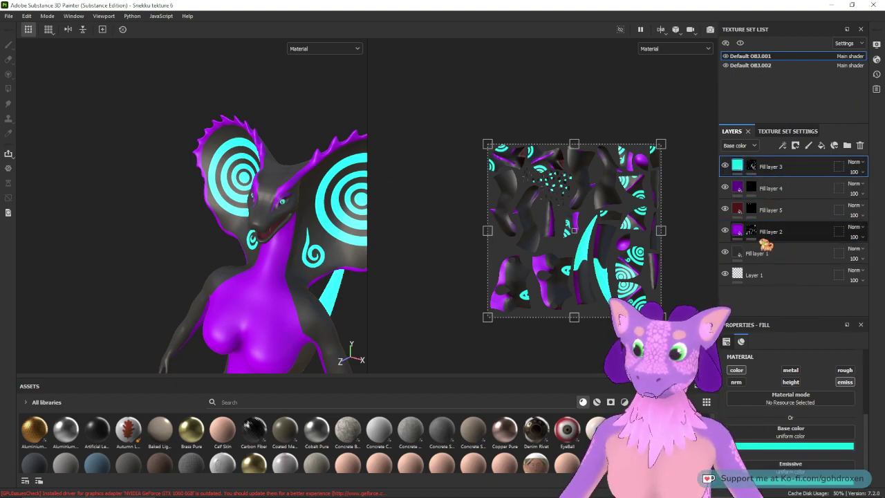
Step: Check the channels of Fill layers 3, 6 and 5 in the Default OBJ.002 texture set, and return to Default OBJ.001
{"action": "left_click", "coordinate": [761, 67]}
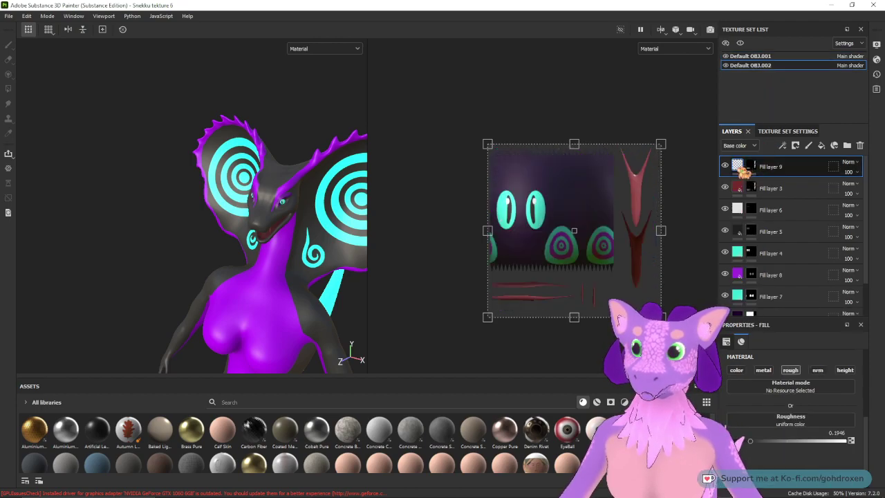
{"action": "left_click", "coordinate": [747, 188]}
{"action": "left_click", "coordinate": [744, 212]}
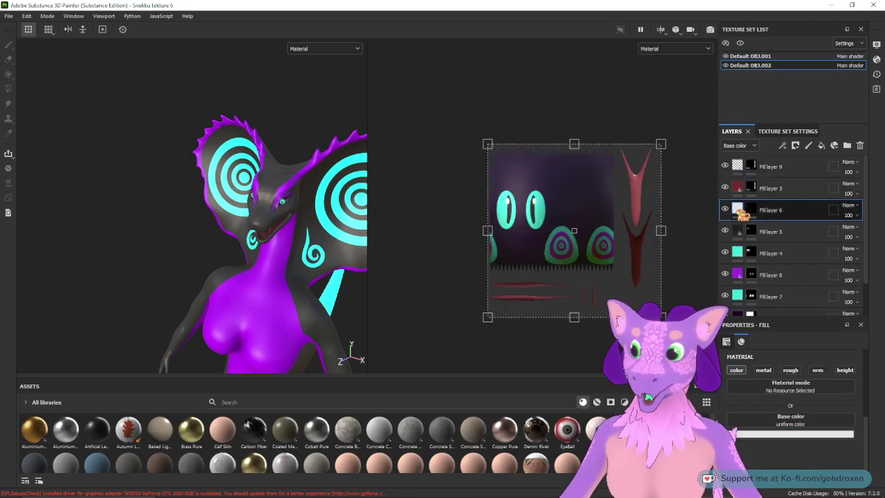
{"action": "left_click", "coordinate": [740, 233]}
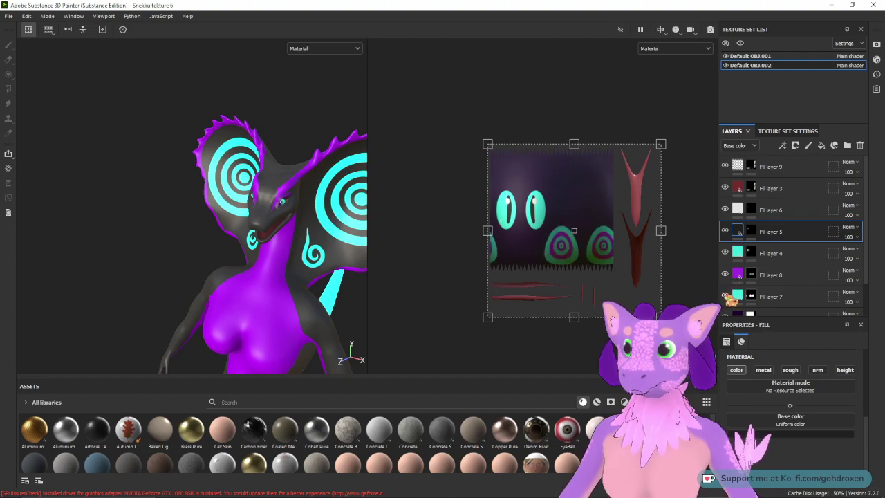
{"action": "scroll", "coordinate": [732, 296], "scroll_direction": "down", "scroll_amount": 2}
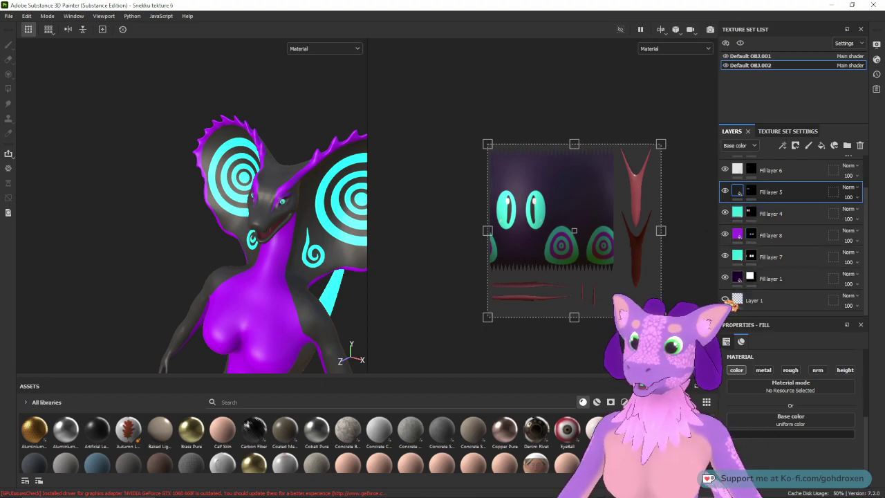
{"action": "left_click", "coordinate": [751, 56]}
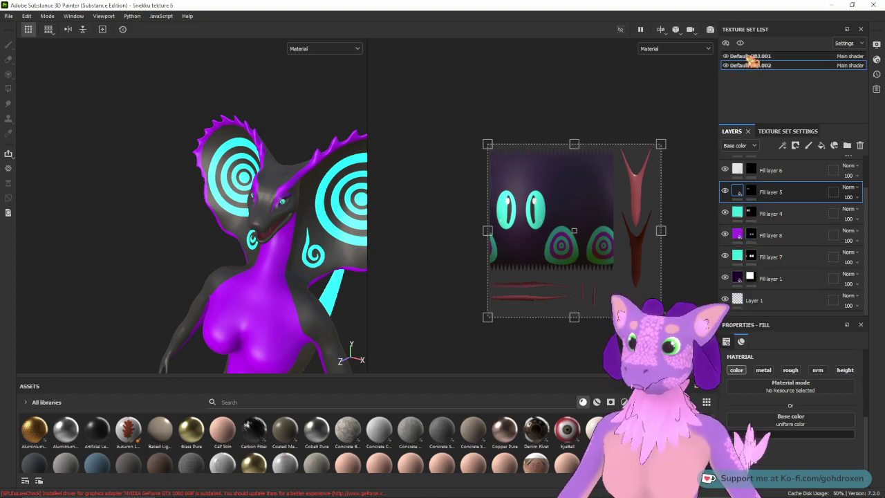
Step: Reopen the dragon project "oh my god i love colors 7.spp" and show the layers of its Default OBJ.003 texture set
{"action": "left_click", "coordinate": [9, 16]}
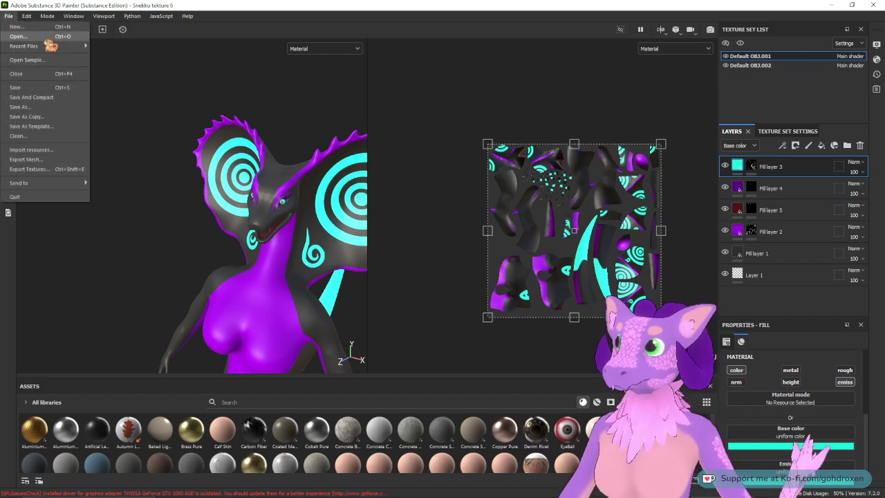
{"action": "mouse_move", "coordinate": [50, 47]}
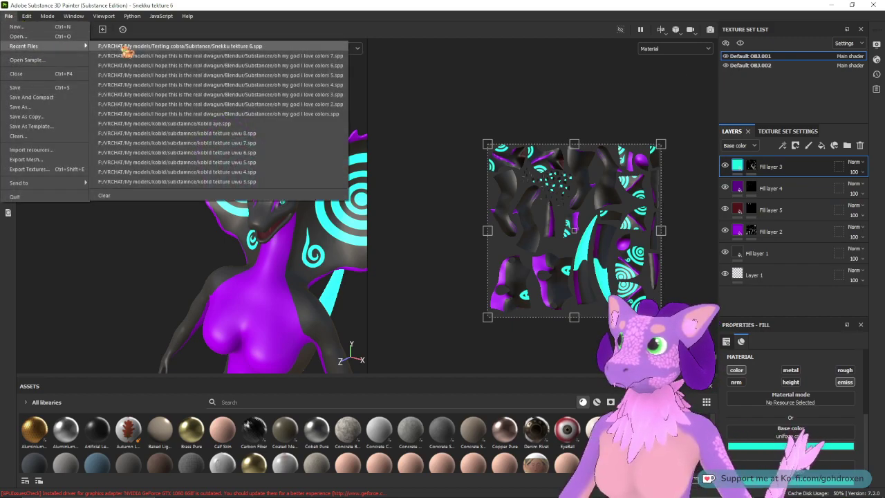
{"action": "left_click", "coordinate": [198, 59]}
{"action": "left_click", "coordinate": [415, 266]}
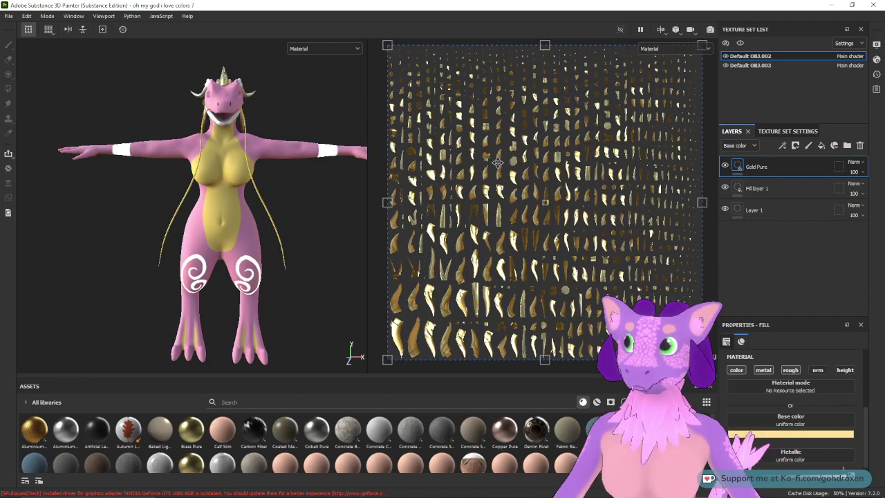
{"action": "left_click_drag", "start_coordinate": [201, 196], "coordinate": [227, 208], "text": "alt"}
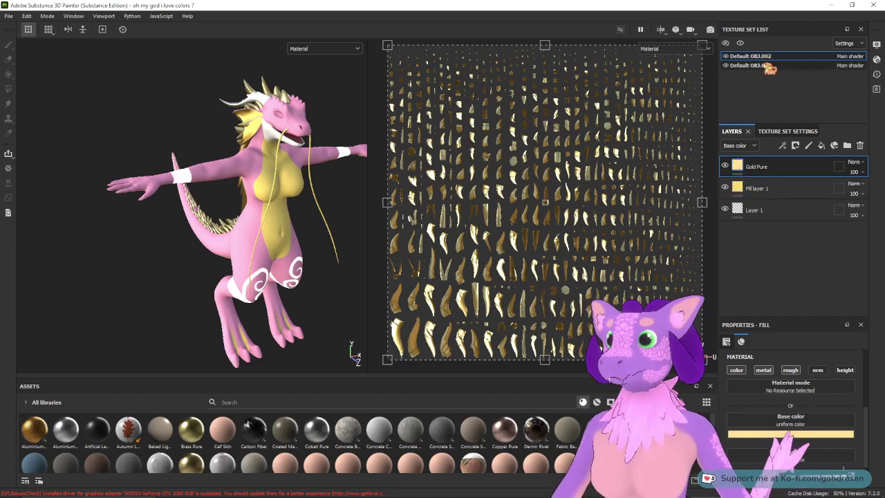
{"action": "left_click", "coordinate": [736, 209]}
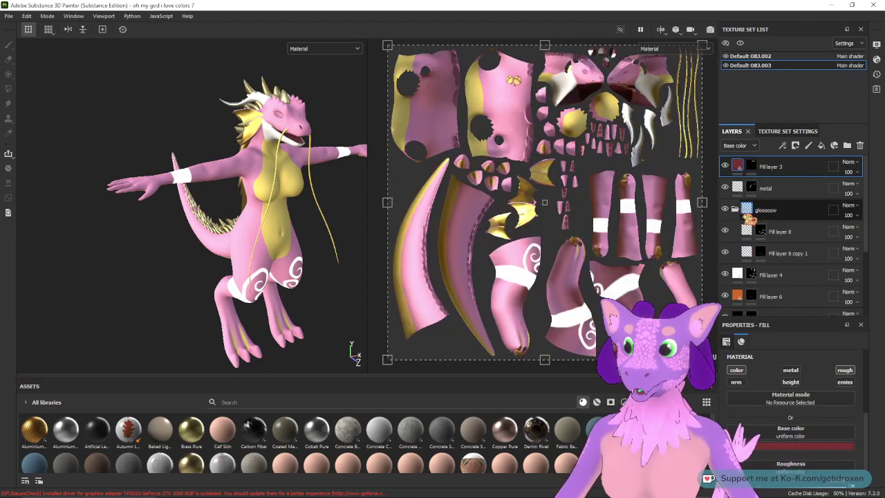
Step: Set the emissive color of Fill layer 8 copy 1 in the glooooow folder to the orange sampled from Fill layer 6
{"action": "left_click_drag", "start_coordinate": [757, 239], "coordinate": [728, 235]}
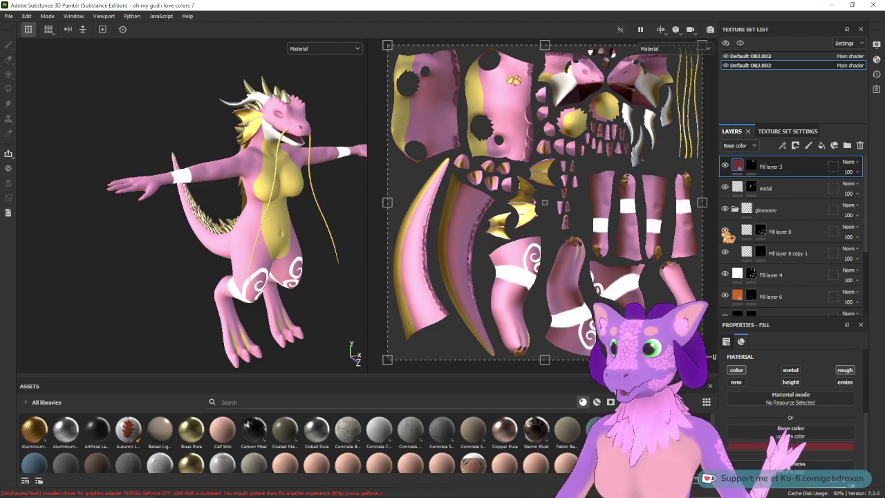
{"action": "left_click", "coordinate": [761, 252]}
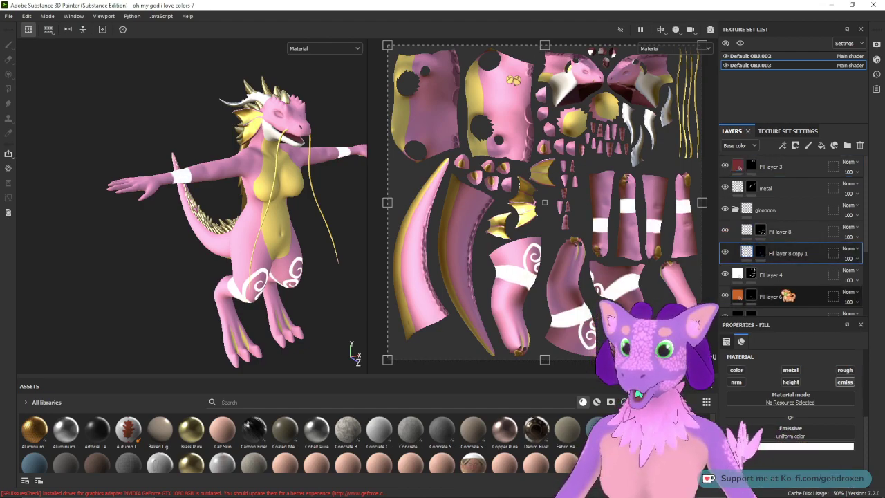
{"action": "left_click", "coordinate": [750, 235]}
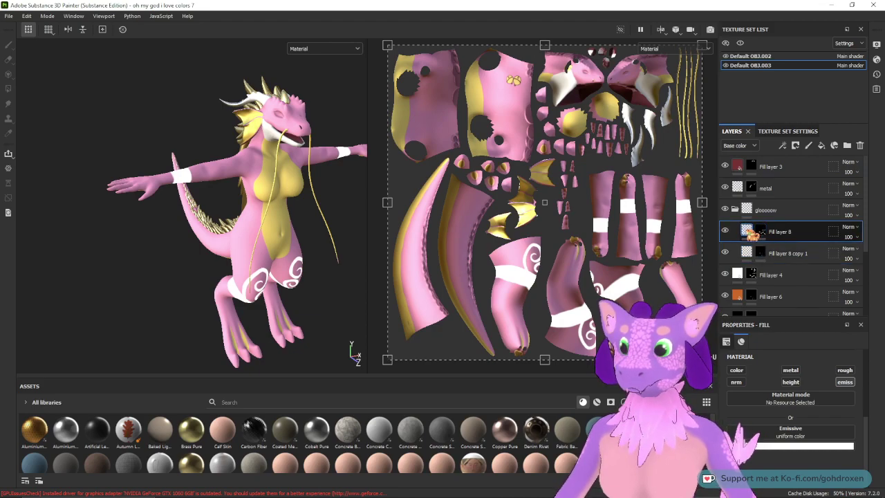
{"action": "left_click", "coordinate": [750, 253]}
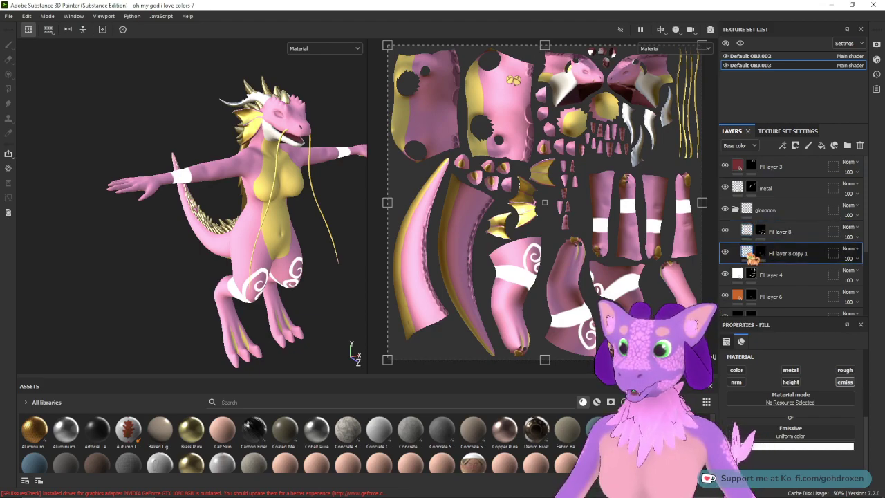
{"action": "left_click", "coordinate": [775, 447]}
{"action": "left_click", "coordinate": [834, 338]}
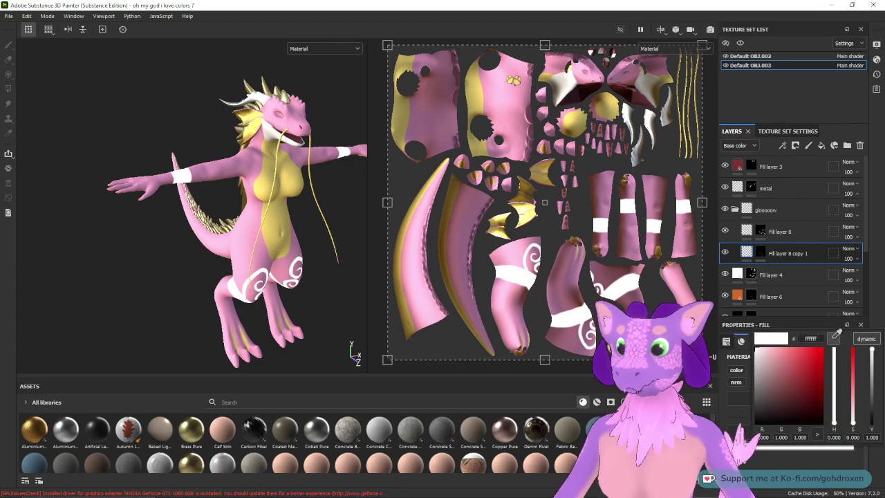
{"action": "left_click", "coordinate": [738, 294]}
Step: Examine the dragon's thigh swirls and whole body from the front, side and back with the orange emissive color
{"action": "left_click_drag", "start_coordinate": [336, 271], "coordinate": [300, 255], "text": "alt"}
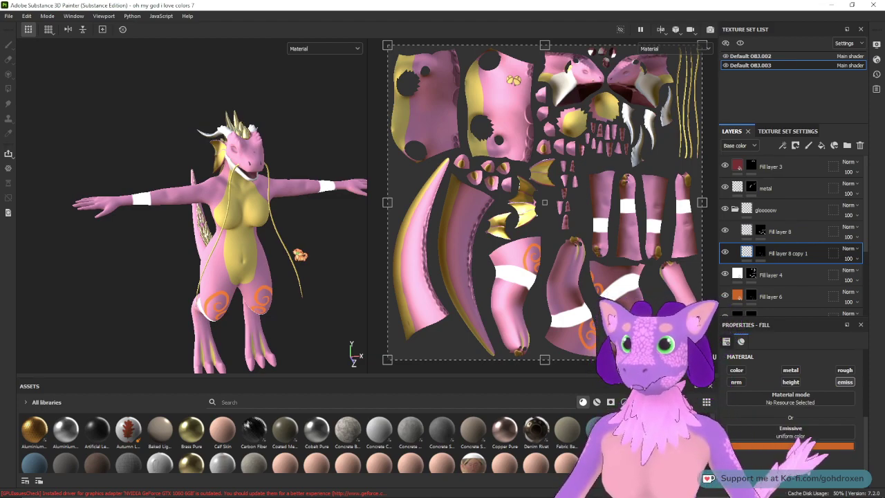
{"action": "left_click_drag", "start_coordinate": [165, 292], "coordinate": [204, 286], "text": "alt"}
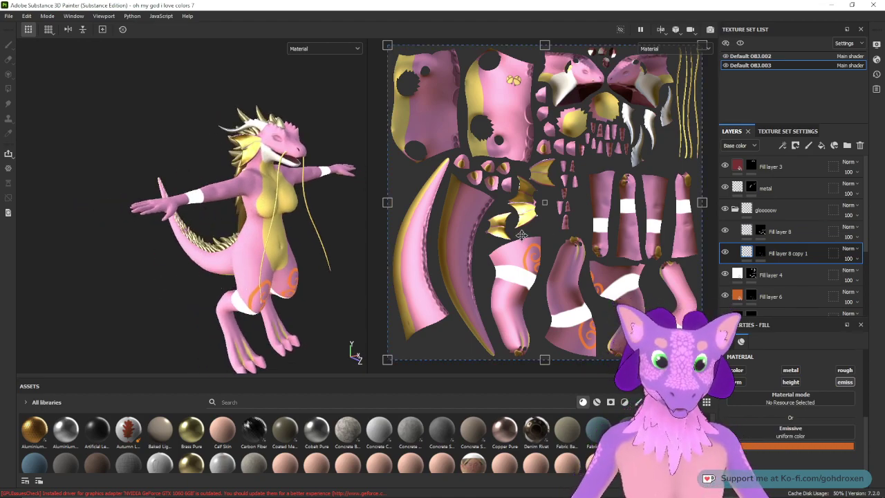
{"action": "left_click_drag", "start_coordinate": [264, 215], "coordinate": [334, 269], "text": "alt"}
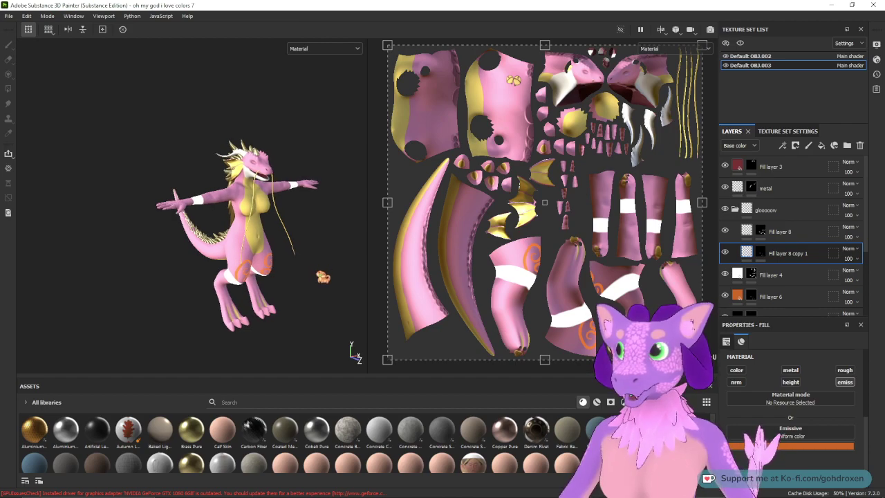
{"action": "scroll", "coordinate": [325, 262], "scroll_direction": "up", "scroll_amount": 3}
{"action": "middle_click_drag", "start_coordinate": [272, 248], "coordinate": [214, 224], "text": "alt"}
{"action": "left_click_drag", "start_coordinate": [154, 208], "coordinate": [185, 235], "text": "alt"}
{"action": "left_click_drag", "start_coordinate": [245, 254], "coordinate": [254, 248], "text": "alt"}
{"action": "left_click_drag", "start_coordinate": [191, 238], "coordinate": [159, 222], "text": "alt"}
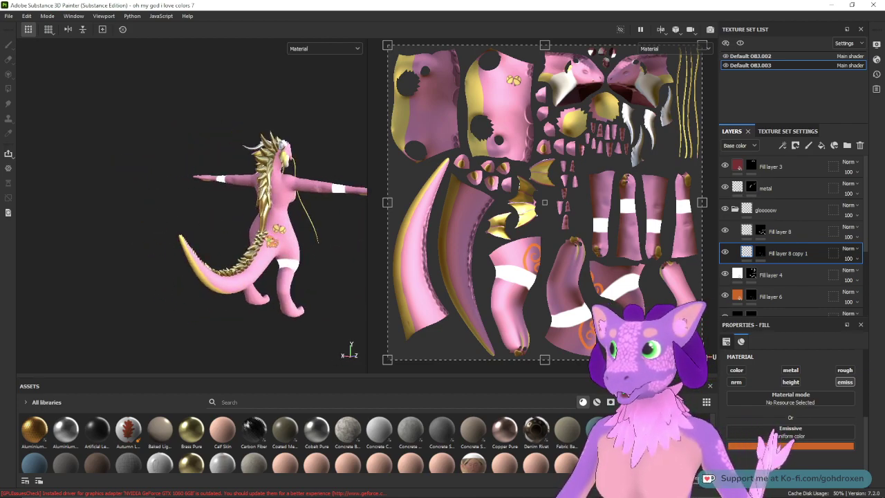
{"action": "left_click_drag", "start_coordinate": [234, 228], "coordinate": [165, 232], "text": "alt"}
{"action": "left_click_drag", "start_coordinate": [244, 244], "coordinate": [256, 236], "text": "alt"}
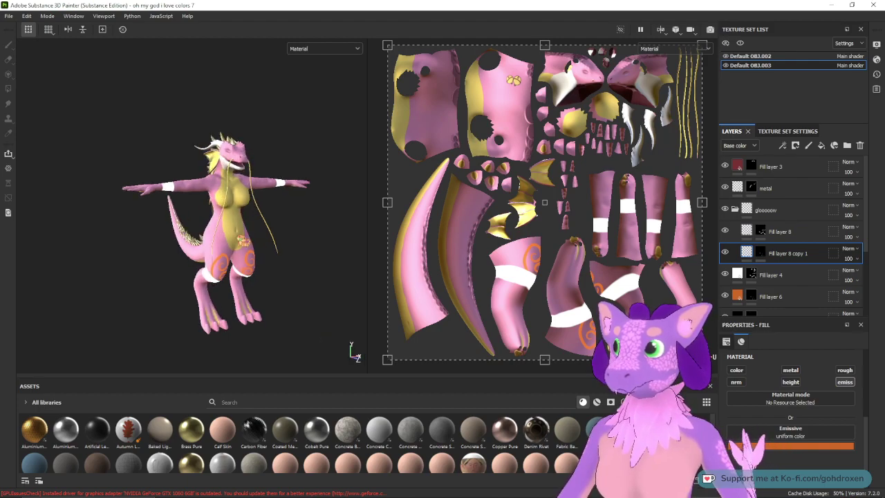
Step: Save the project and open the texture export settings
{"action": "left_click", "coordinate": [11, 16]}
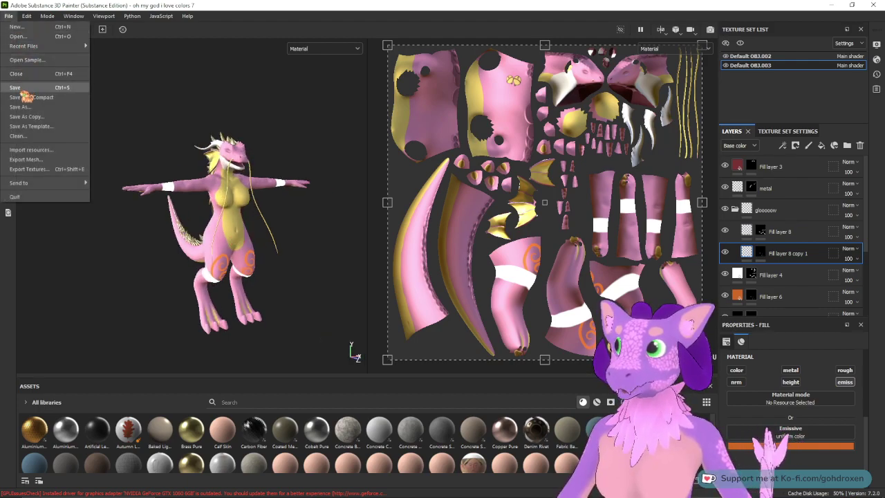
{"action": "left_click", "coordinate": [16, 88]}
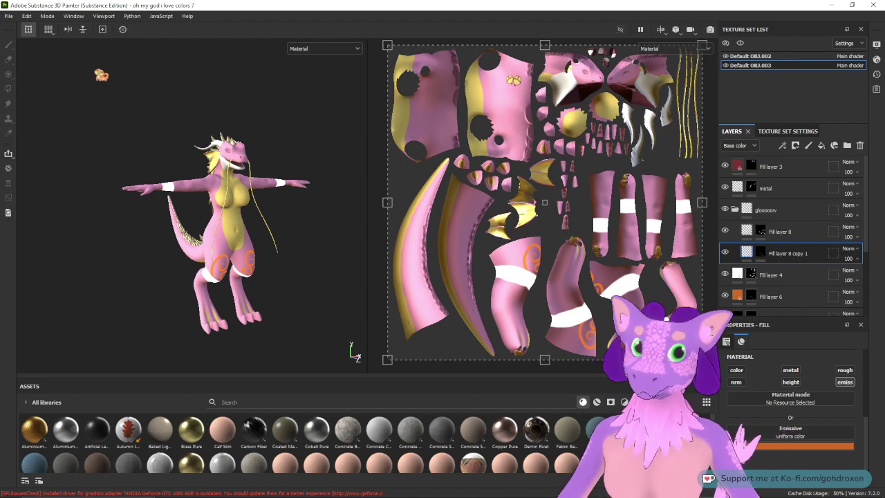
{"action": "left_click", "coordinate": [11, 17]}
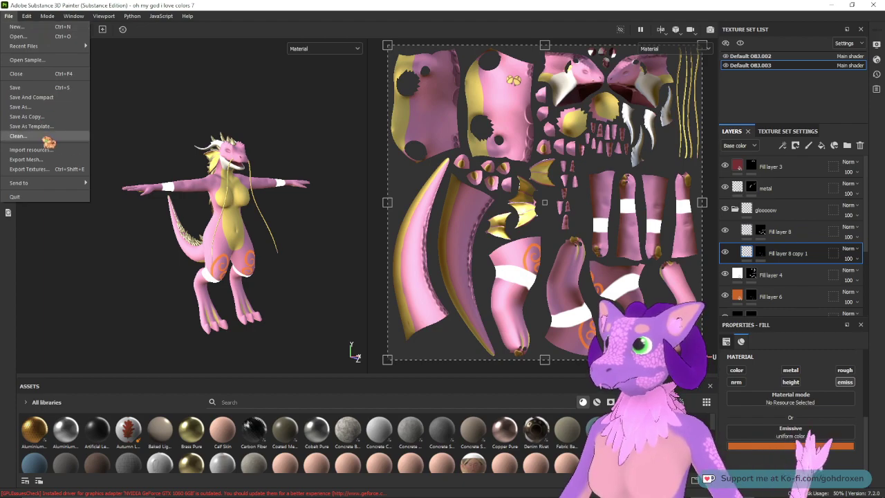
{"action": "left_click", "coordinate": [55, 171]}
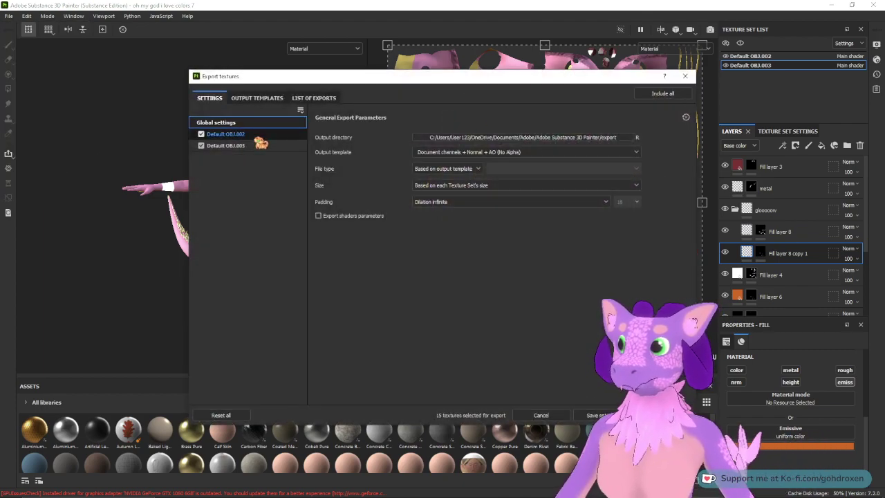
Step: Browse for the export output directory to F:/VRCHAT/My models/I hope this is the real dwagun
{"action": "left_click", "coordinate": [635, 138]}
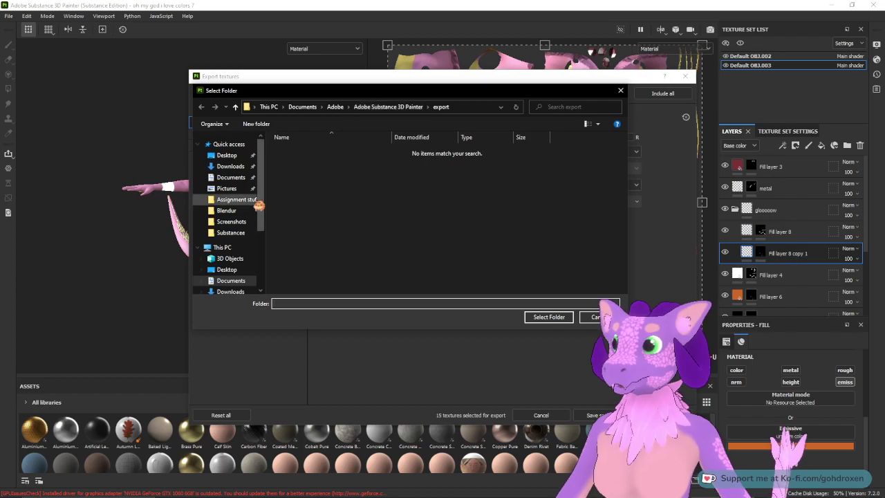
{"action": "left_click_drag", "start_coordinate": [261, 203], "coordinate": [282, 251]}
{"action": "left_click", "coordinate": [252, 287]}
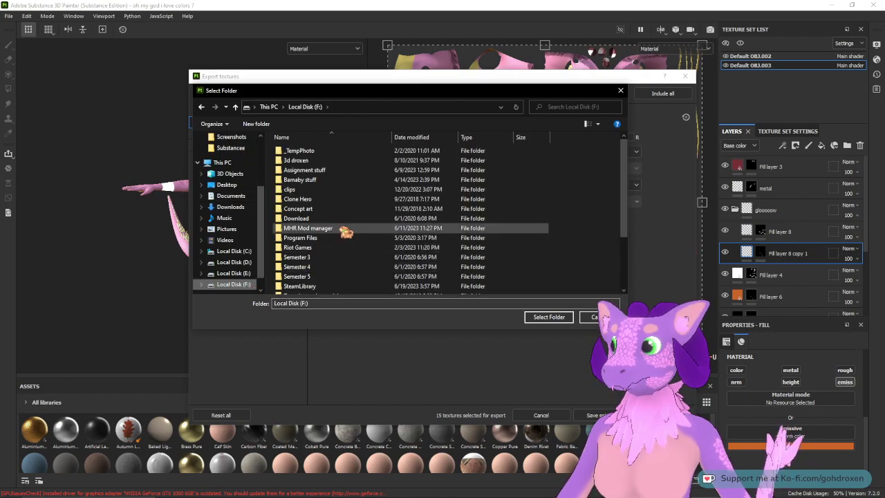
{"action": "scroll", "coordinate": [267, 180], "scroll_direction": "up", "scroll_amount": 1}
{"action": "scroll", "coordinate": [267, 181], "scroll_direction": "up", "scroll_amount": 2}
{"action": "left_click_drag", "start_coordinate": [628, 159], "coordinate": [627, 217]}
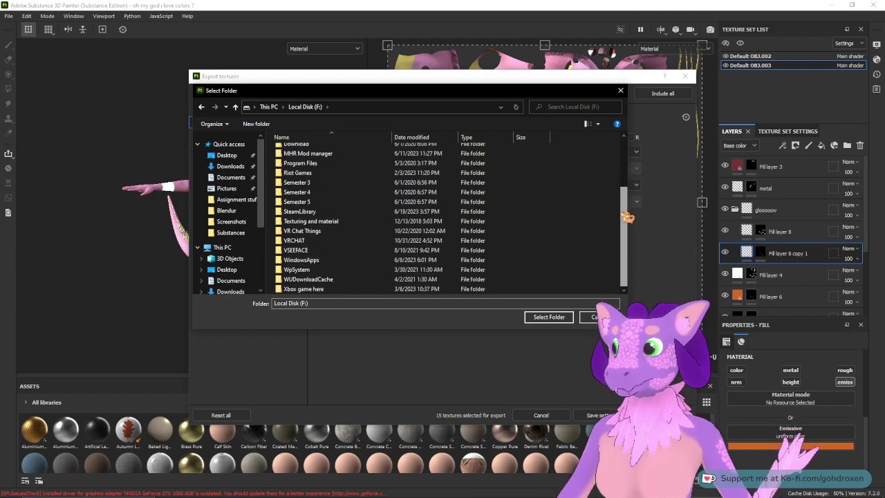
{"action": "double_click", "coordinate": [298, 240]}
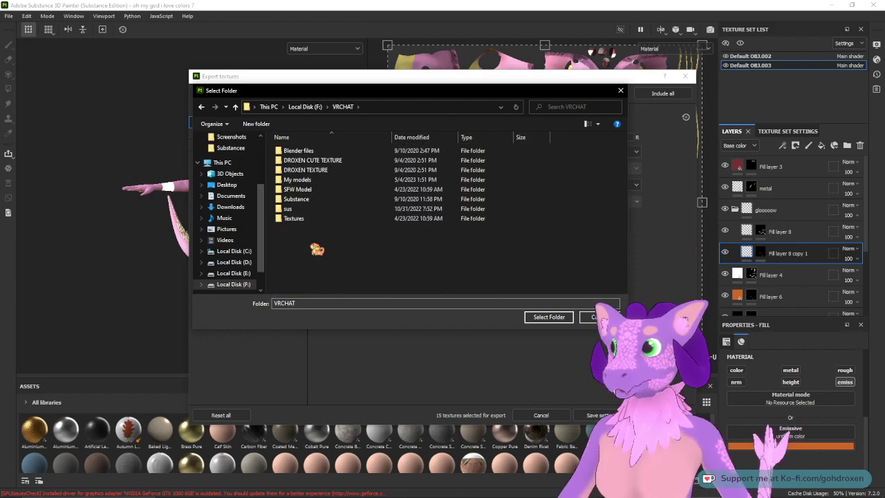
{"action": "double_click", "coordinate": [321, 180]}
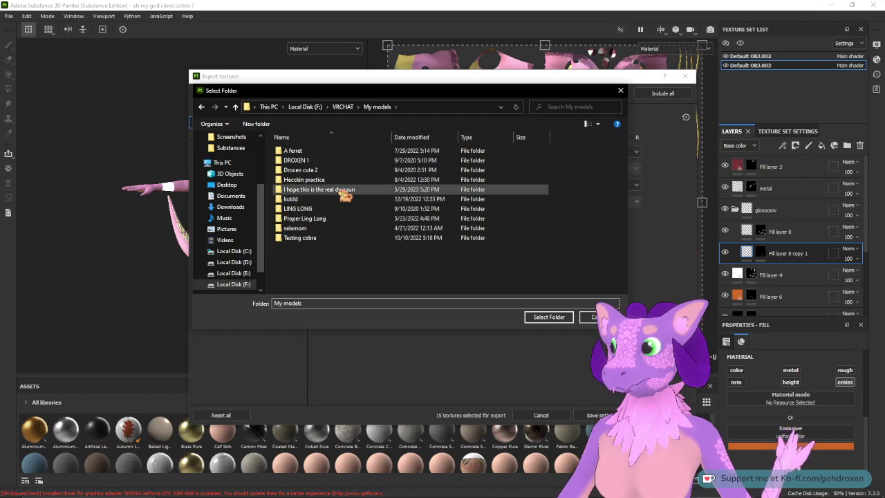
{"action": "double_click", "coordinate": [339, 191]}
Step: Create a folder named Tekture inside the model's folder and choose it as the output directory
{"action": "right_click", "coordinate": [305, 191]}
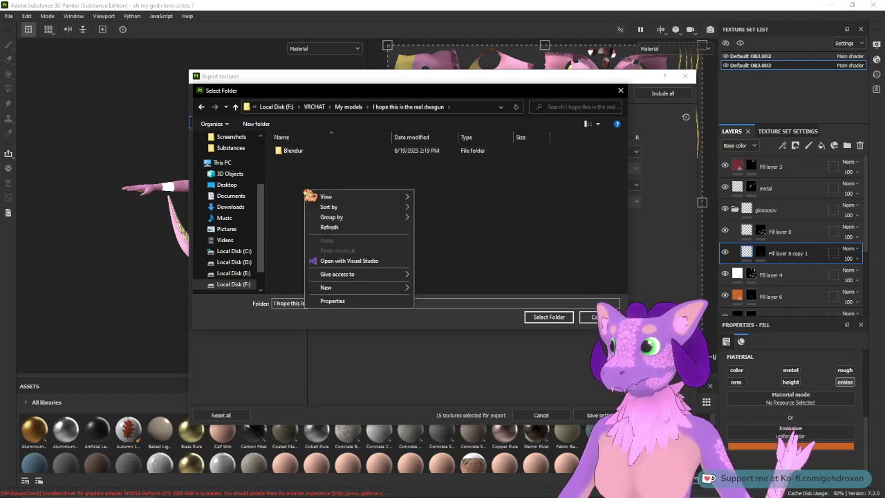
{"action": "mouse_move", "coordinate": [377, 287]}
{"action": "left_click", "coordinate": [450, 287]}
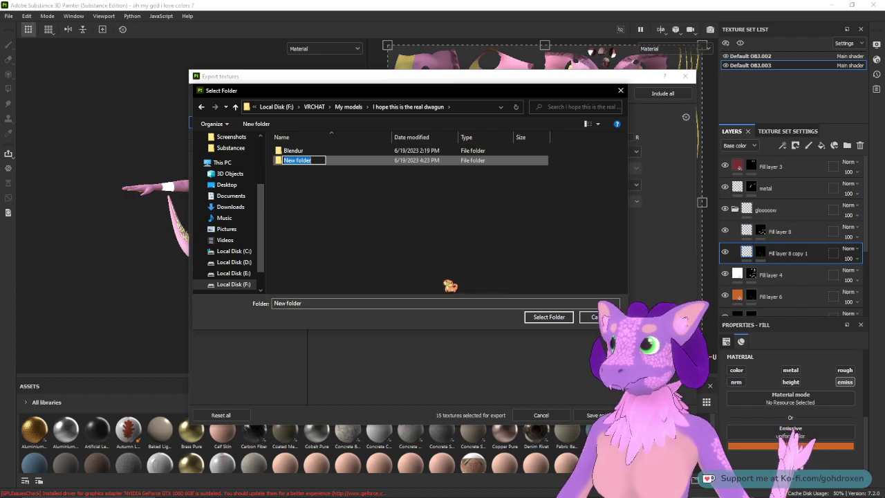
{"action": "type", "text": "Tekture"}
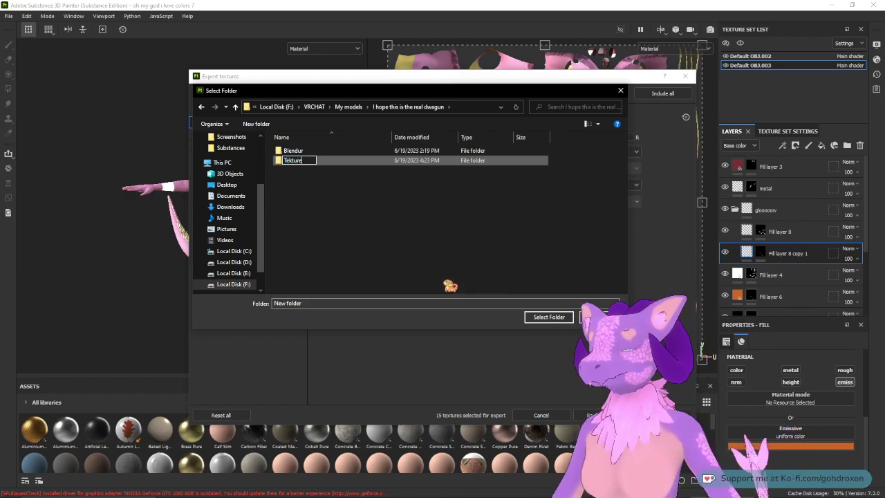
{"action": "key", "text": "Return"}
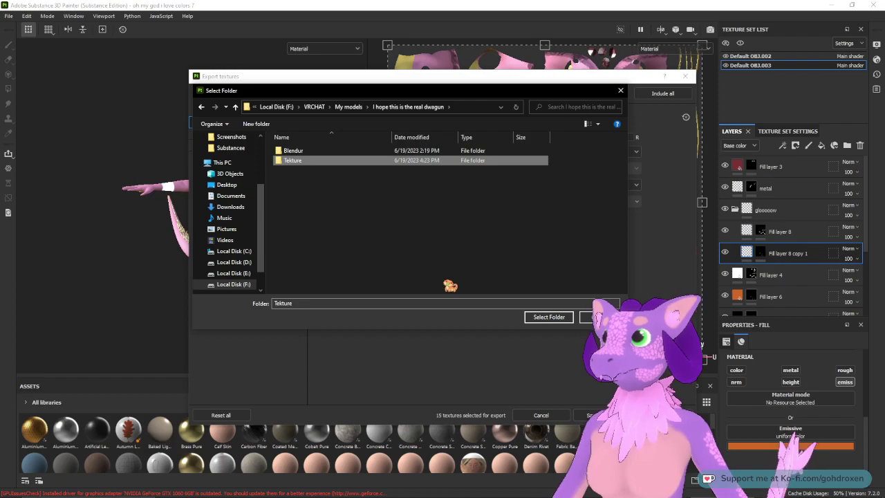
{"action": "double_click", "coordinate": [302, 166]}
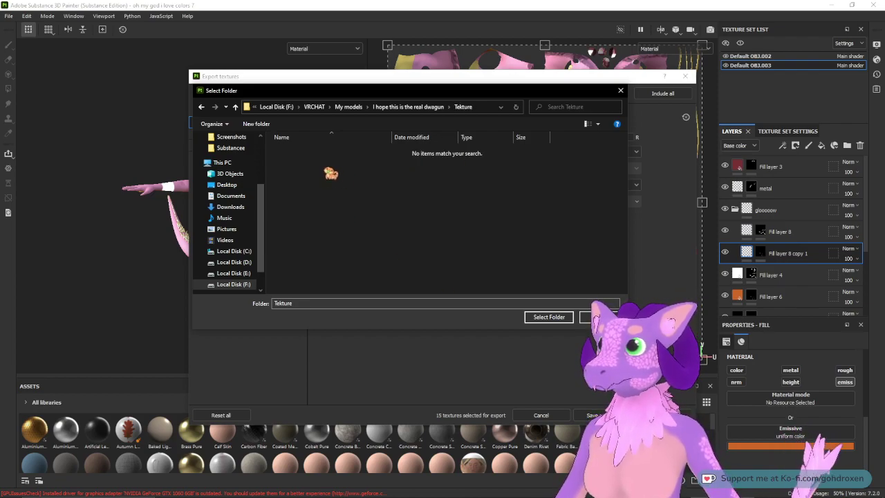
{"action": "left_click", "coordinate": [538, 317]}
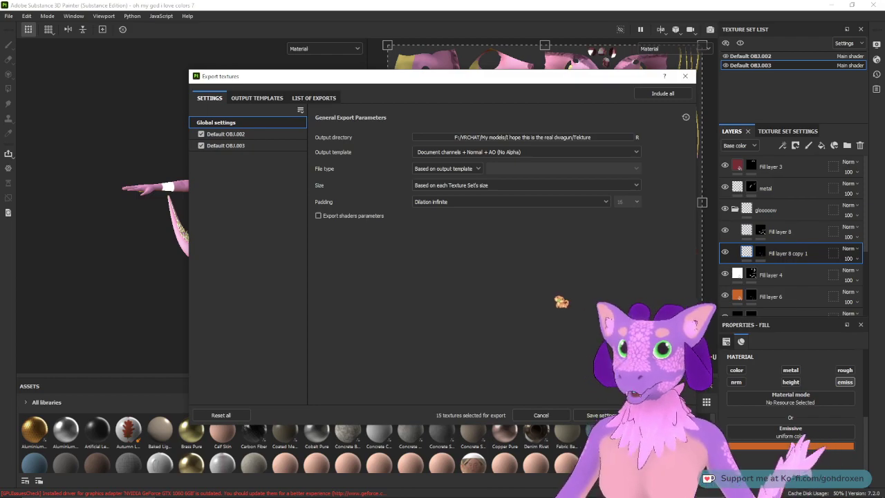
Step: Review the output maps of the Unity HD Render Pipeline (Metallic Standard) and Arnold (AiStandard) export presets
{"action": "left_click", "coordinate": [271, 99]}
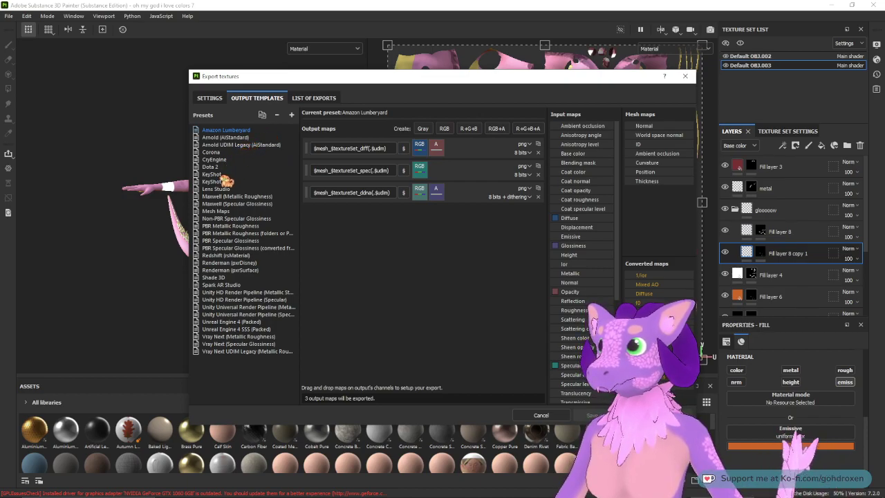
{"action": "left_click", "coordinate": [272, 292]}
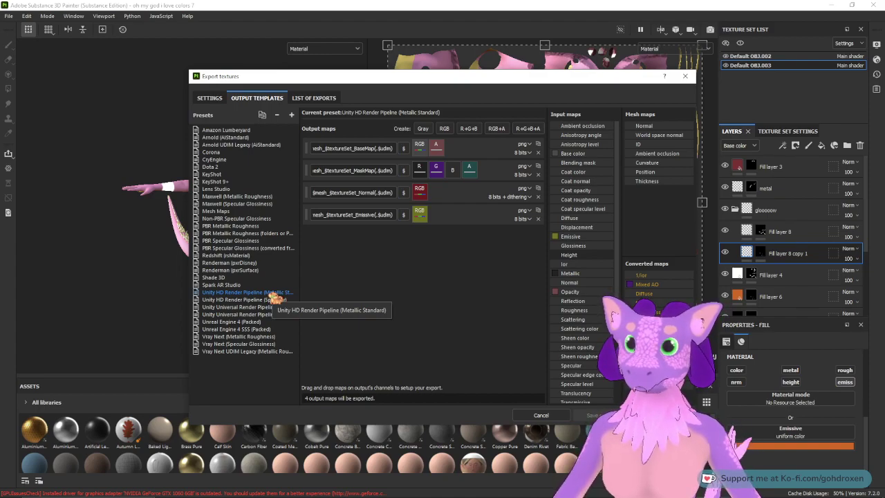
{"action": "left_click", "coordinate": [231, 138]}
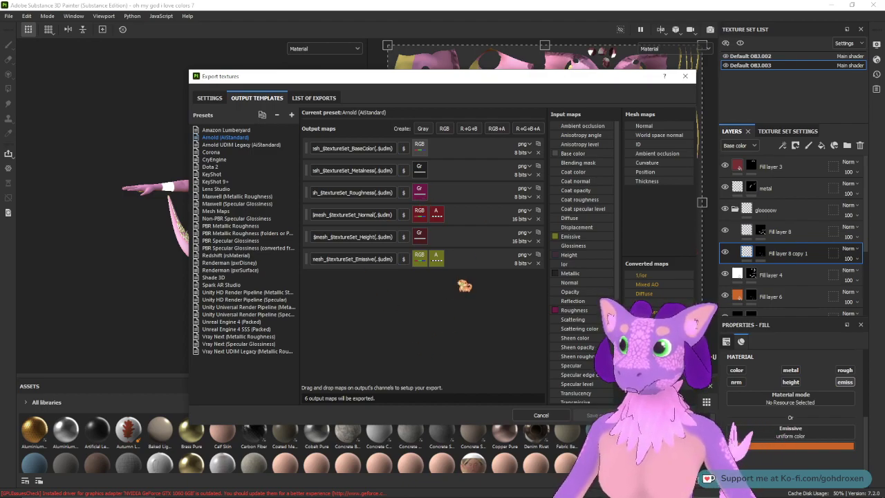
{"action": "left_click", "coordinate": [209, 98]}
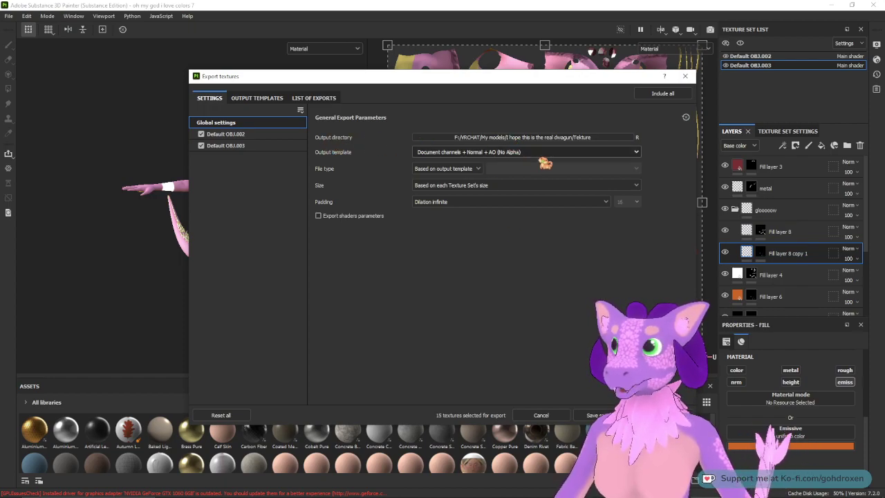
Step: Set the export file type to png at 8 bits and the size to 2048, and export the textures of both sets
{"action": "left_click", "coordinate": [479, 169]}
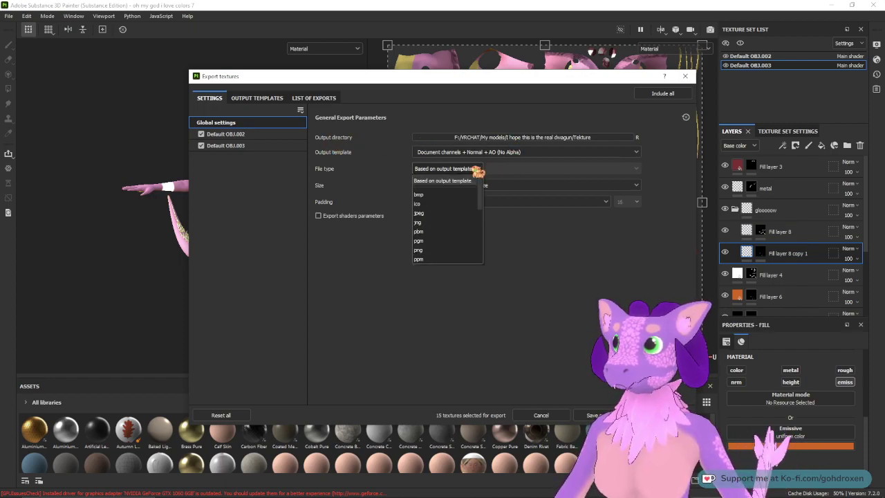
{"action": "left_click", "coordinate": [434, 250]}
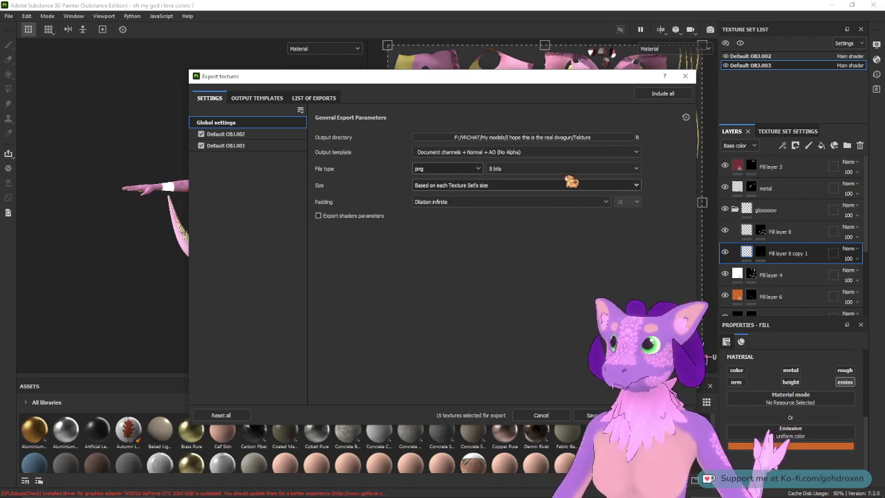
{"action": "left_click", "coordinate": [639, 169]}
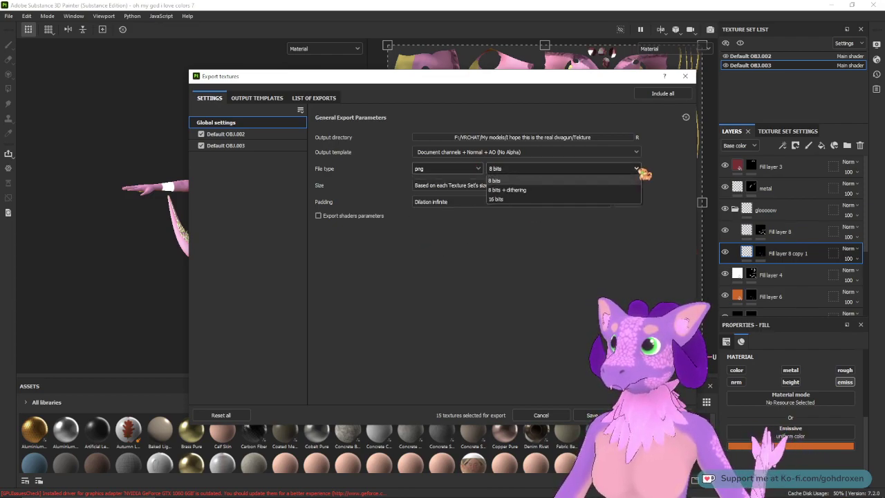
{"action": "left_click", "coordinate": [639, 170]}
{"action": "left_click", "coordinate": [638, 185]}
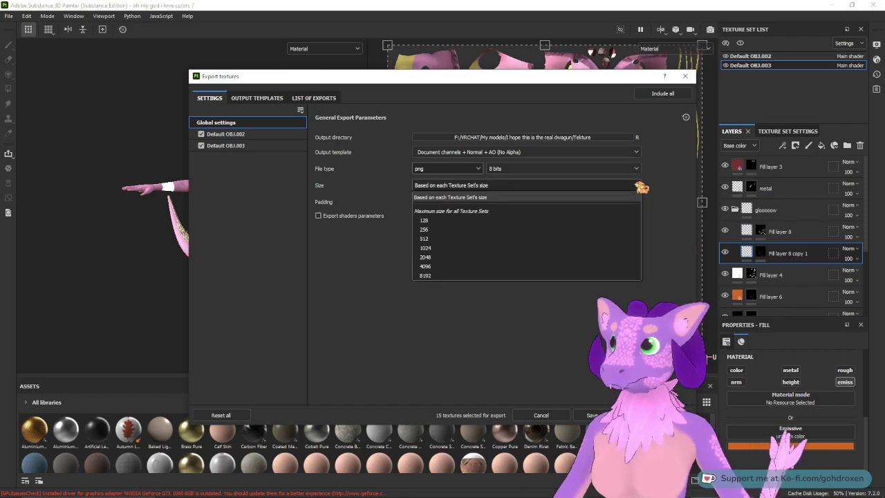
{"action": "left_click", "coordinate": [440, 257]}
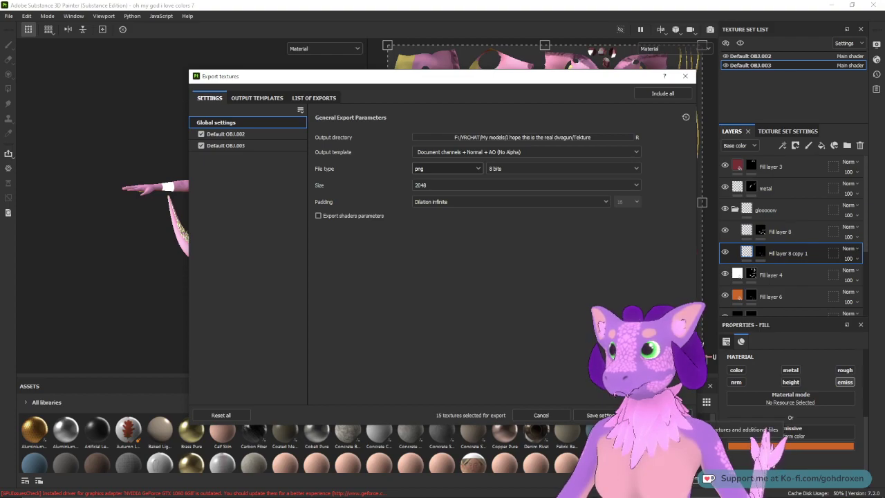
{"action": "left_click", "coordinate": [668, 415]}
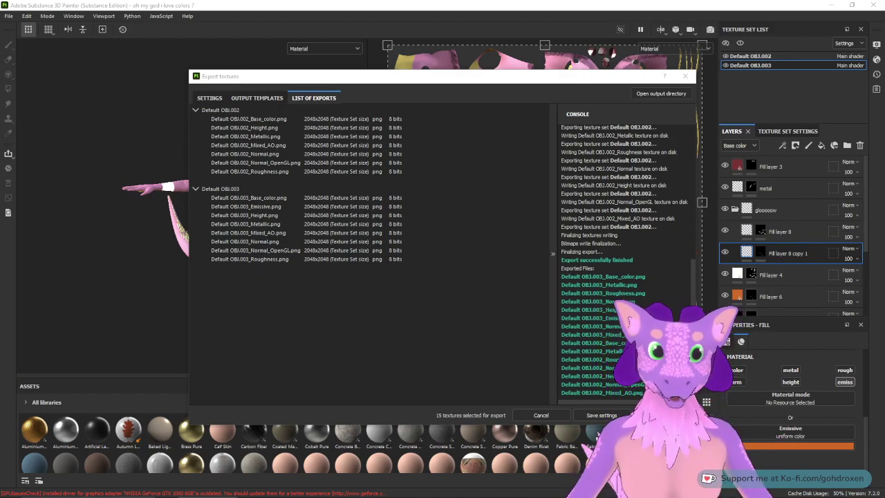
Step: Bring the Tekture folder into view, open Default OBJ.003_Base_color.png and look back through the exported Default OBJ.002 maps
{"action": "left_click_drag", "start_coordinate": [883, 75], "coordinate": [617, 80]}
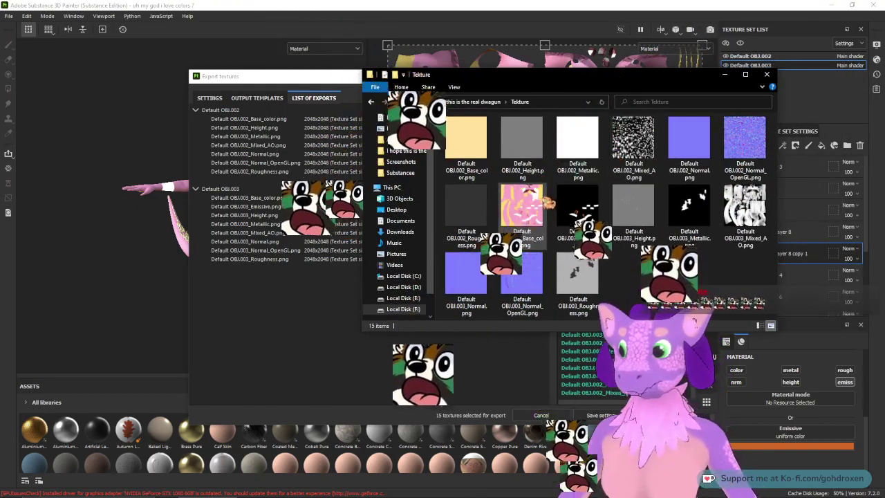
{"action": "double_click", "coordinate": [532, 206]}
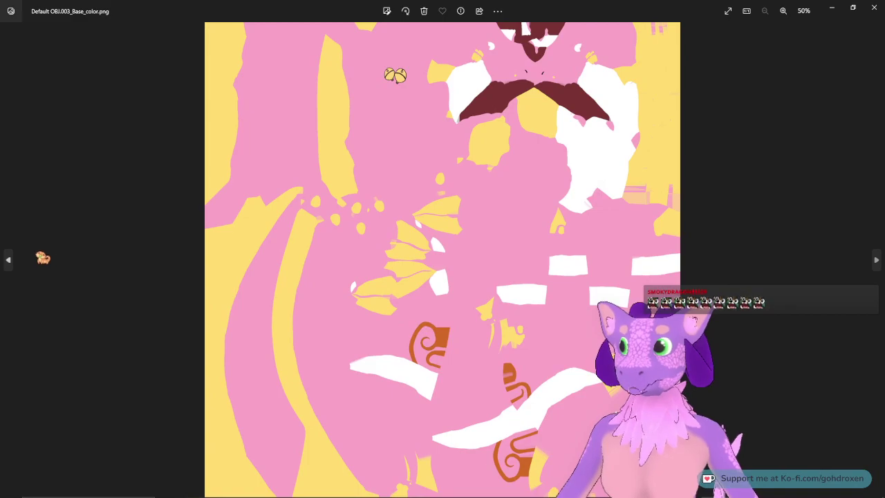
{"action": "left_click", "coordinate": [15, 262]}
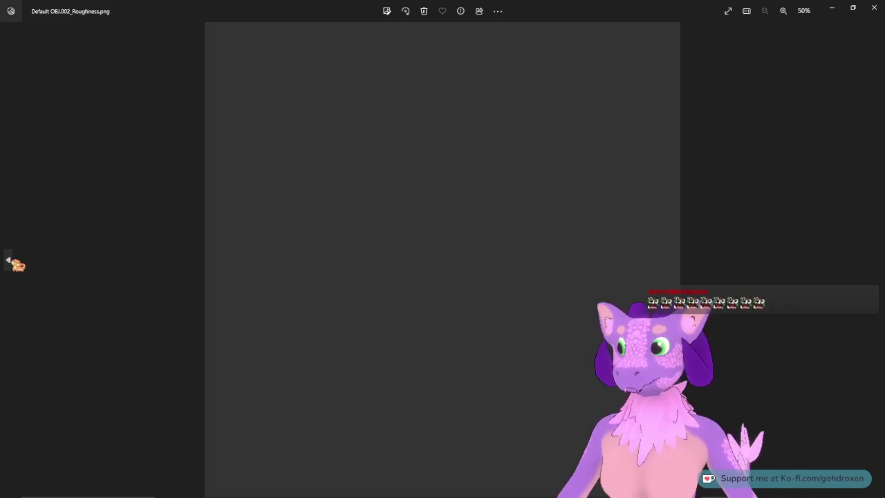
{"action": "left_click", "coordinate": [15, 263]}
{"action": "left_click", "coordinate": [876, 263]}
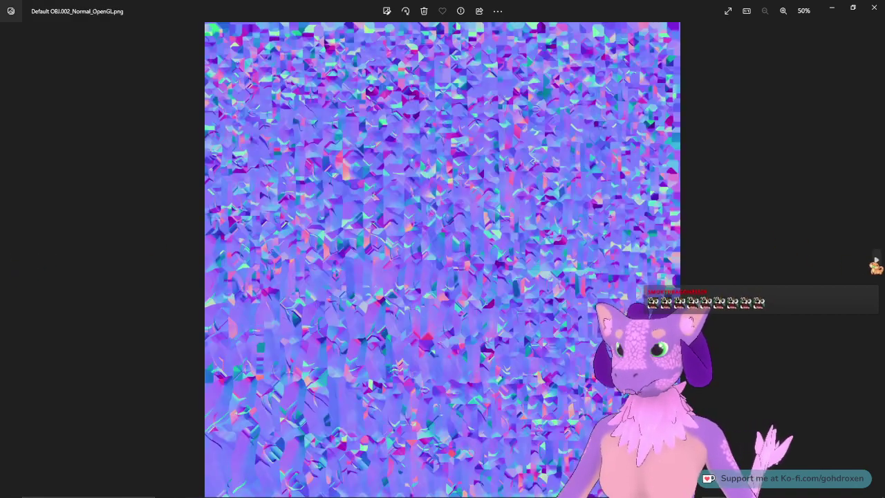
{"action": "left_click", "coordinate": [13, 263]}
{"action": "left_click", "coordinate": [14, 263]}
{"action": "left_click", "coordinate": [14, 262]}
{"action": "left_click", "coordinate": [15, 264]}
{"action": "left_click", "coordinate": [16, 265]}
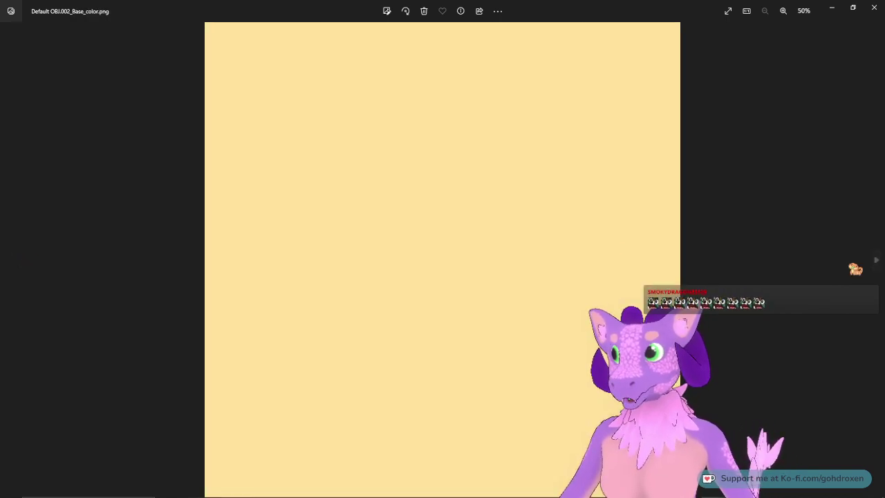
Step: Examine the exported Default OBJ.003 maps from emissive and height through to roughness, and close the image viewer
{"action": "left_click", "coordinate": [876, 261]}
{"action": "left_click", "coordinate": [877, 262]}
{"action": "left_click", "coordinate": [877, 262]}
{"action": "left_click", "coordinate": [877, 262]}
{"action": "left_click", "coordinate": [877, 262]}
{"action": "left_click", "coordinate": [878, 262]}
{"action": "left_click", "coordinate": [879, 262]}
{"action": "left_click", "coordinate": [879, 262]}
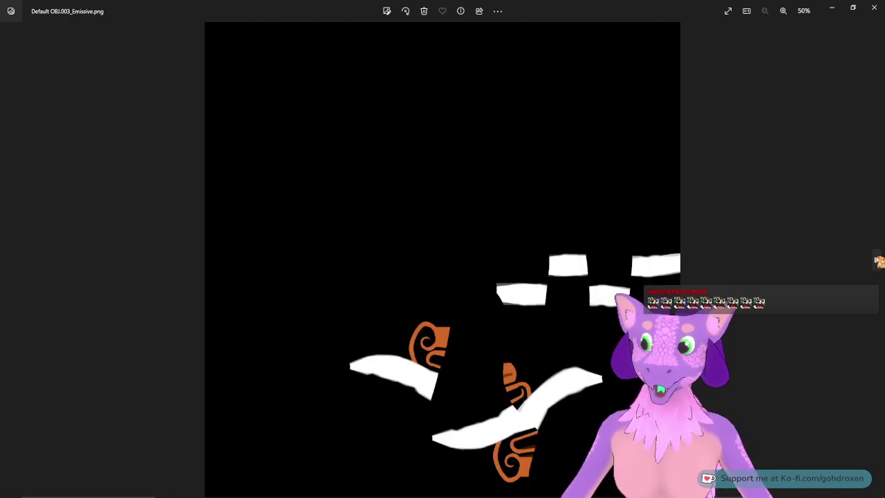
{"action": "left_click", "coordinate": [879, 262]}
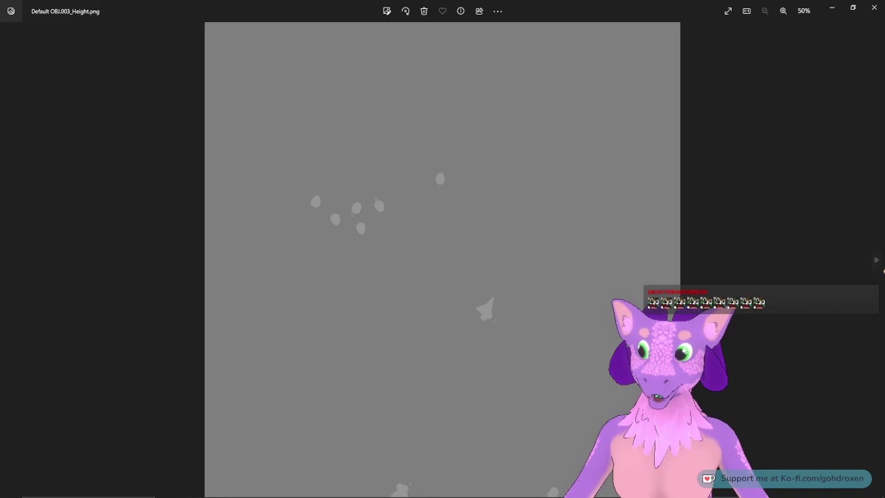
{"action": "left_click", "coordinate": [878, 262]}
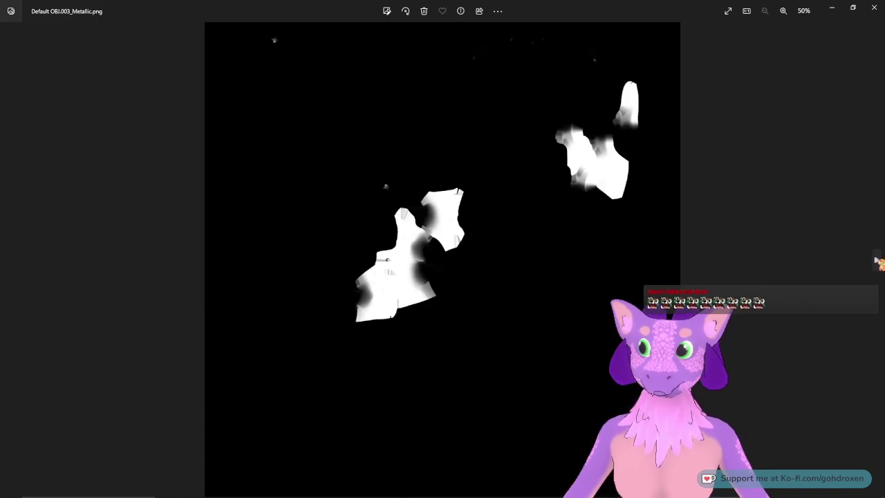
{"action": "left_click", "coordinate": [879, 262]}
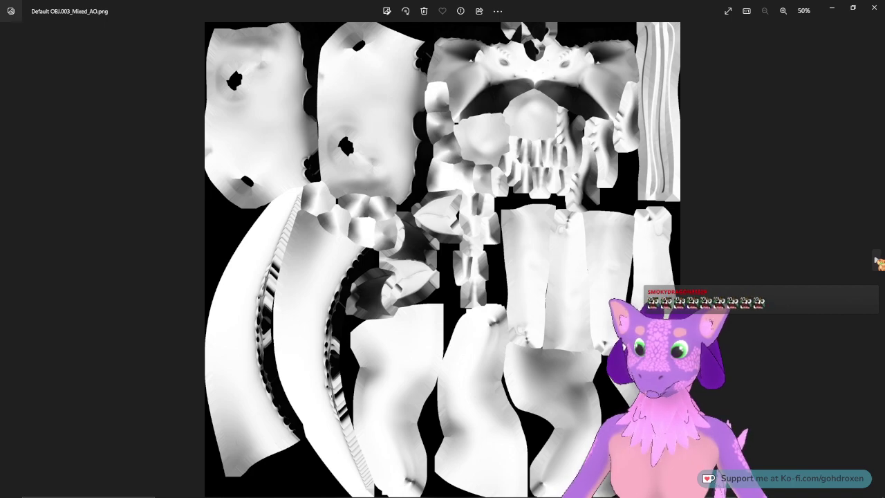
{"action": "left_click", "coordinate": [879, 261]}
{"action": "left_click", "coordinate": [879, 262]}
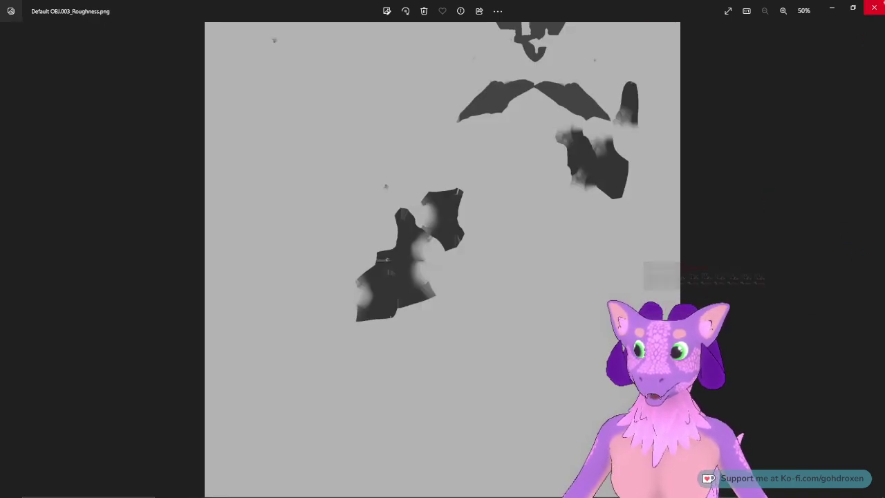
{"action": "left_click", "coordinate": [874, 6]}
Step: Close the texture export window and minimize the painting program to reach the desktop
{"action": "left_click", "coordinate": [539, 269]}
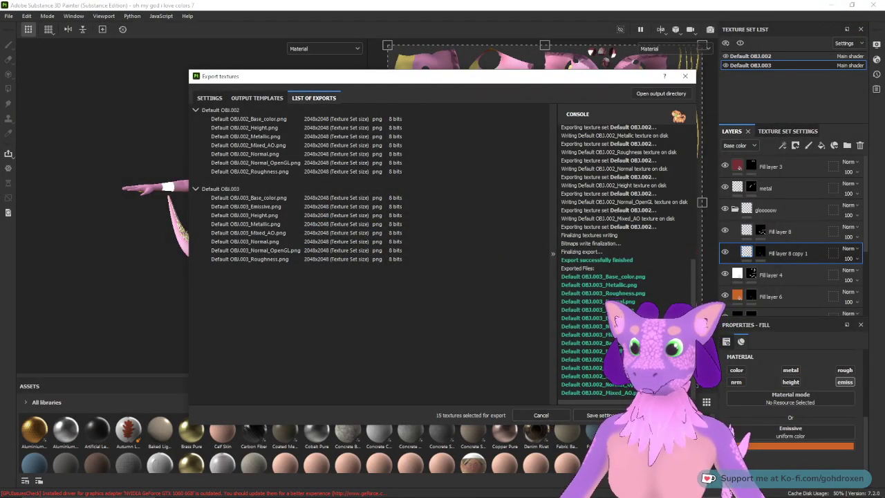
{"action": "left_click", "coordinate": [541, 415]}
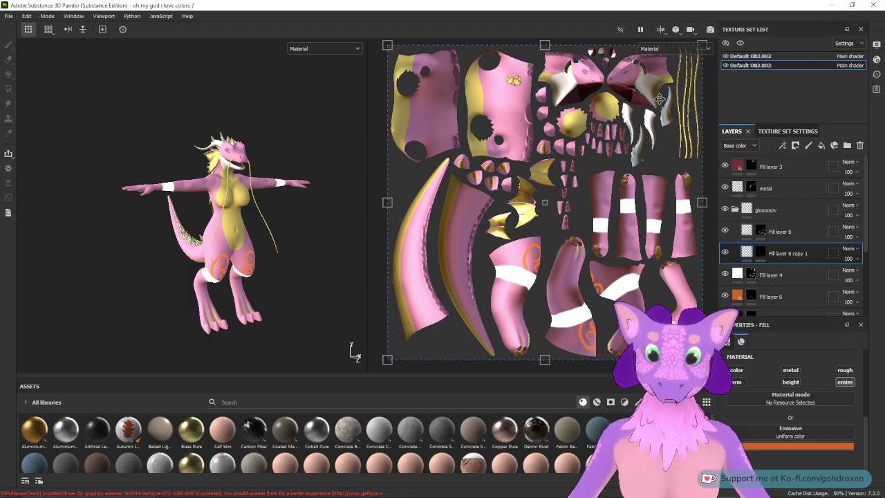
{"action": "left_click", "coordinate": [831, 5]}
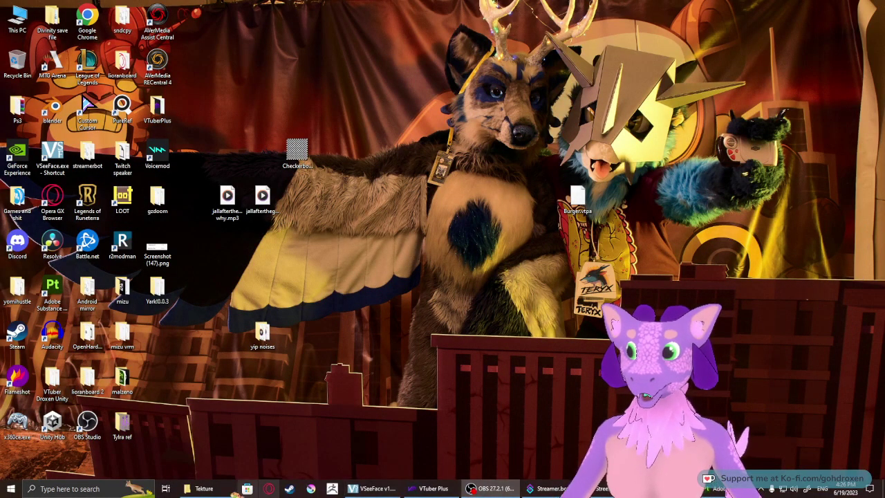
{"action": "mouse_move", "coordinate": [208, 494]}
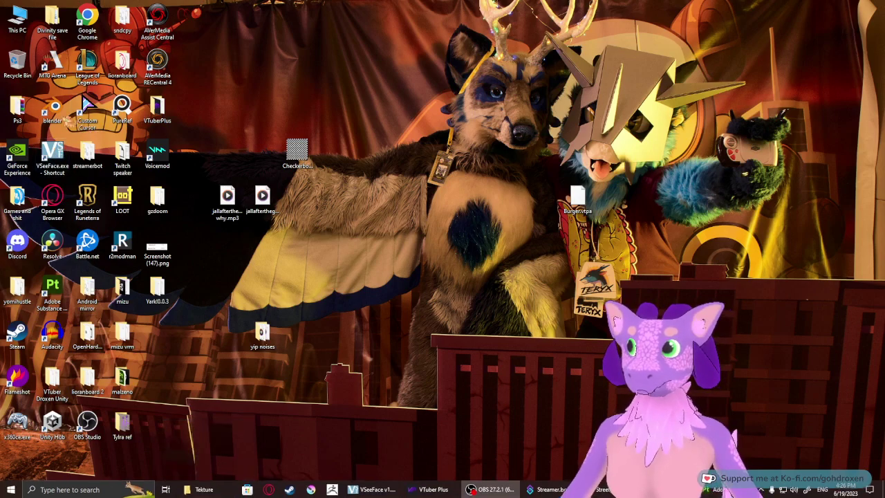
Step: Switch to Blender, select the dwagon body low mesh and bring up the Shading workspace
{"action": "double_click", "coordinate": [54, 109]}
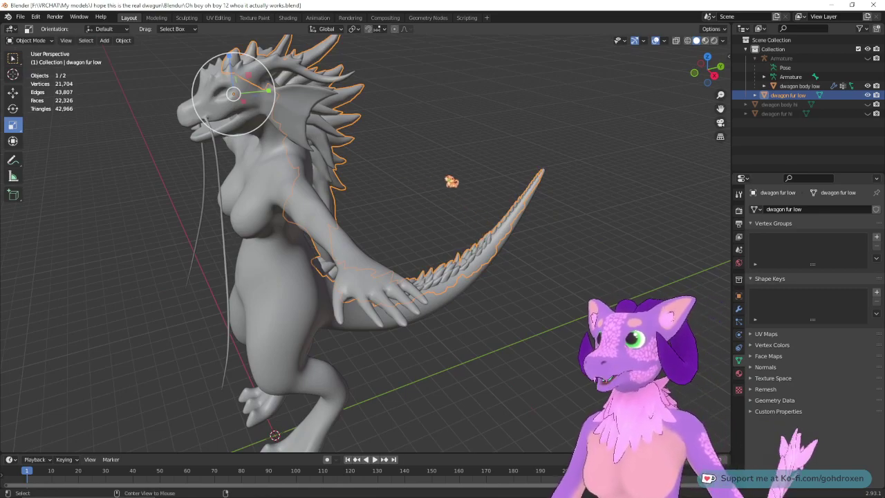
{"action": "middle_click_drag", "start_coordinate": [376, 198], "coordinate": [473, 217]}
{"action": "scroll", "coordinate": [483, 228], "scroll_direction": "down", "scroll_amount": 2}
{"action": "scroll", "coordinate": [485, 196], "scroll_direction": "up", "scroll_amount": 4}
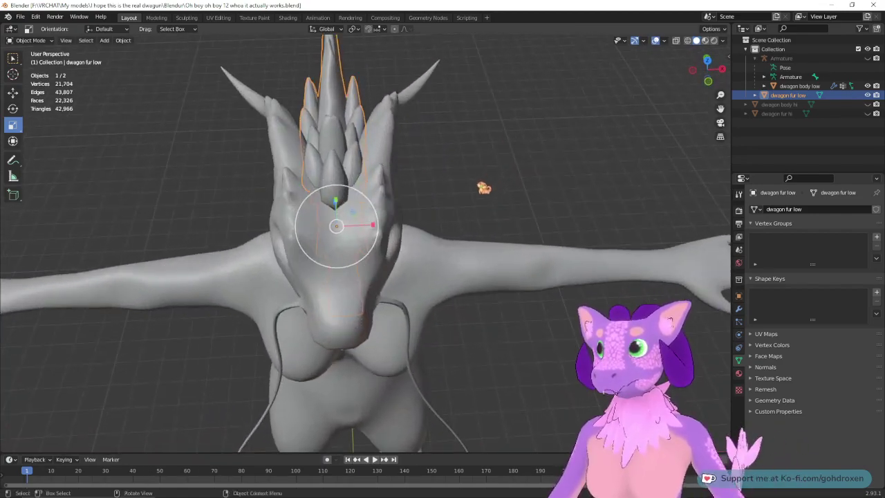
{"action": "scroll", "coordinate": [486, 185], "scroll_direction": "down", "scroll_amount": 2}
{"action": "left_click", "coordinate": [424, 237]}
{"action": "middle_click_drag", "start_coordinate": [550, 155], "coordinate": [564, 174]}
{"action": "scroll", "coordinate": [563, 174], "scroll_direction": "down", "scroll_amount": 4}
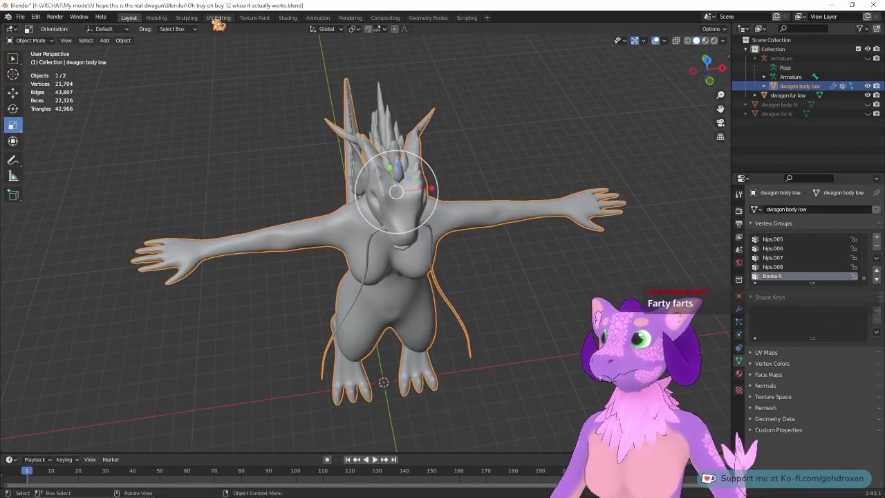
{"action": "left_click", "coordinate": [289, 18]}
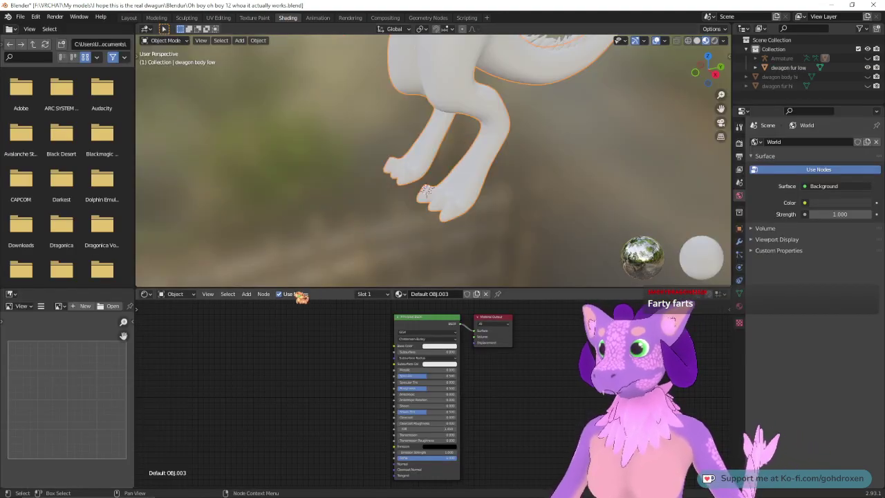
Step: Add an Image Texture node beside the Principled BSDF in the Default OBJ.003 material
{"action": "right_click", "coordinate": [257, 361]}
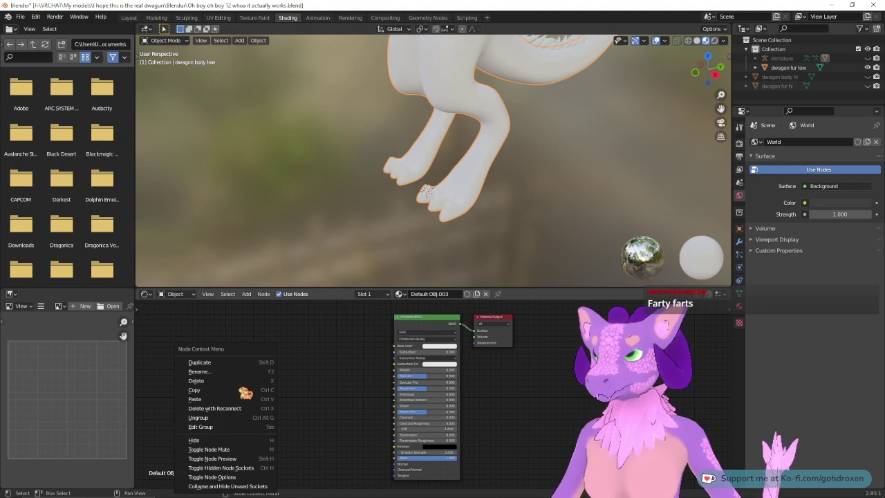
{"action": "left_click", "coordinate": [246, 294]}
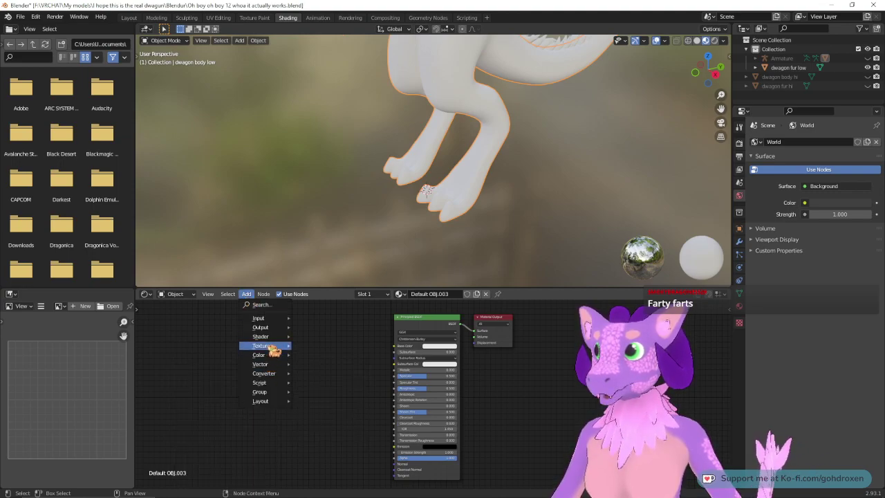
{"action": "mouse_move", "coordinate": [276, 347]}
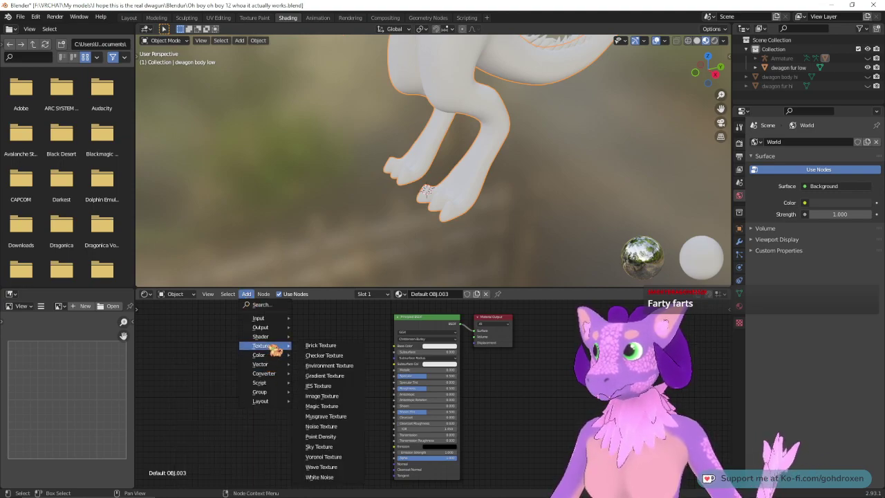
{"action": "left_click", "coordinate": [337, 397]}
{"action": "left_click", "coordinate": [270, 363]}
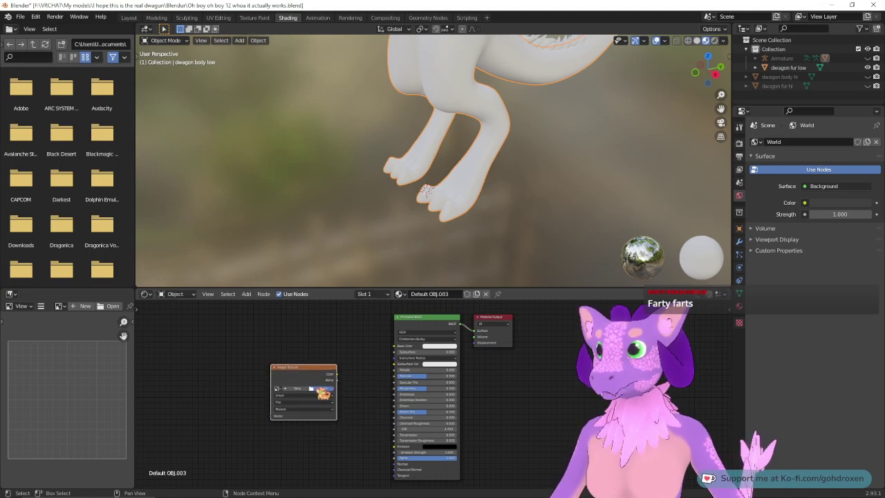
Step: Load Default OBJ.003_Base_color.png from the Tekture folder into the node, link its Color to Base Color, and move the node up
{"action": "left_click", "coordinate": [323, 387]}
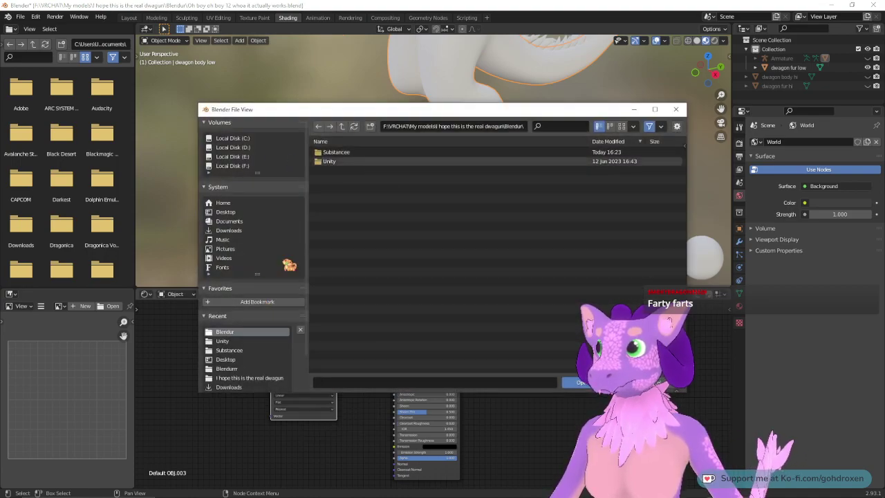
{"action": "double_click", "coordinate": [352, 152]}
{"action": "left_click", "coordinate": [341, 126]}
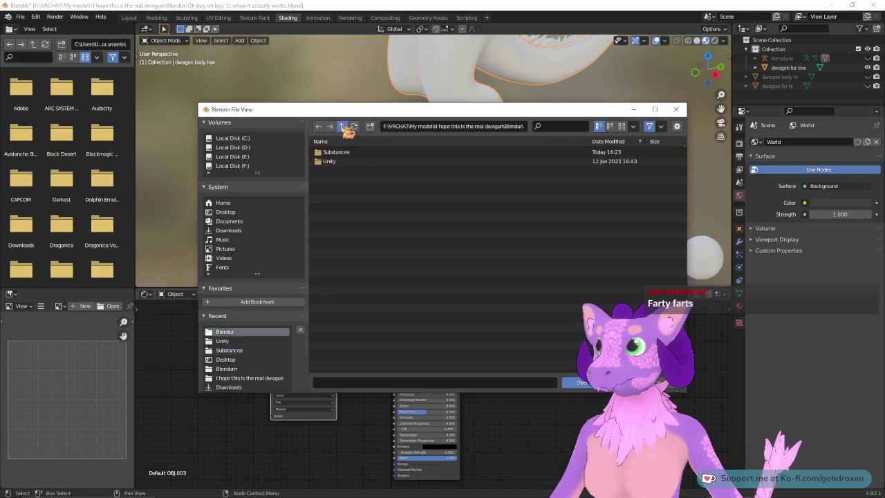
{"action": "left_click", "coordinate": [342, 126]}
{"action": "double_click", "coordinate": [354, 152]}
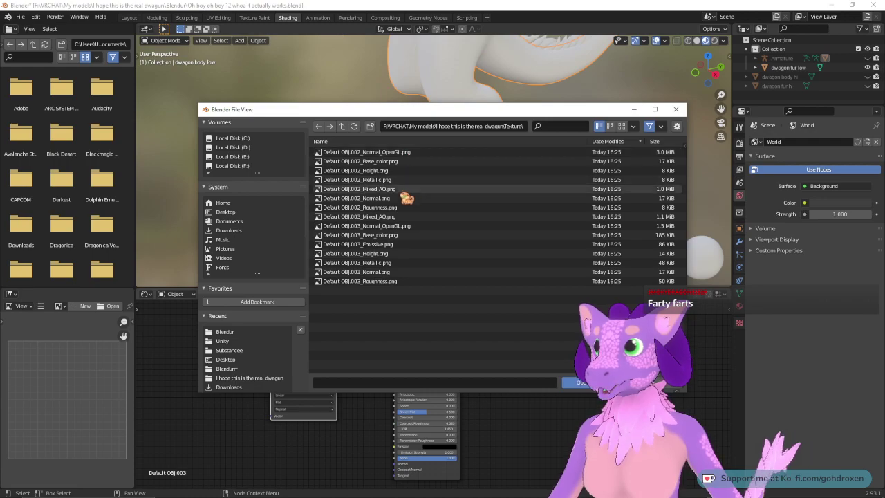
{"action": "double_click", "coordinate": [409, 238]}
{"action": "left_click_drag", "start_coordinate": [336, 374], "coordinate": [395, 346]}
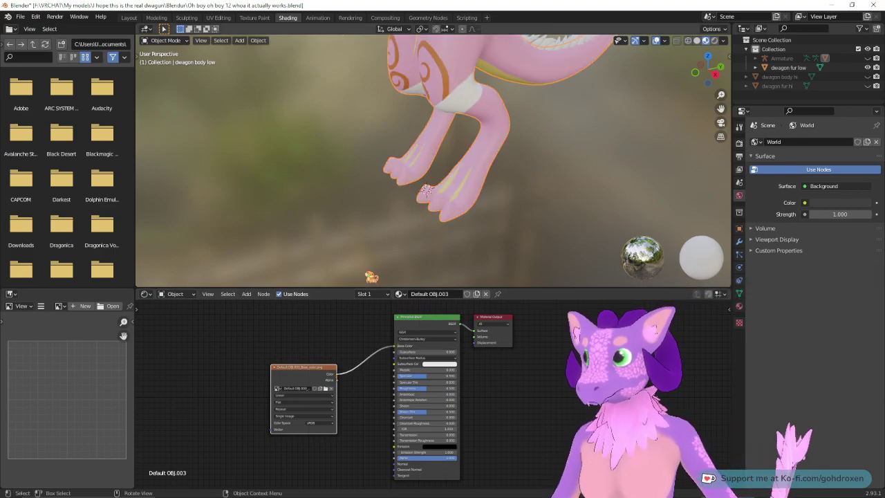
{"action": "left_click_drag", "start_coordinate": [319, 365], "coordinate": [296, 324]}
Step: Add a second Image Texture node and place it directly below the base color node
{"action": "scroll", "coordinate": [480, 387], "scroll_direction": "up", "scroll_amount": 5}
{"action": "middle_click_drag", "start_coordinate": [551, 360], "coordinate": [655, 350]}
{"action": "scroll", "coordinate": [643, 409], "scroll_direction": "down", "scroll_amount": 4}
{"action": "scroll", "coordinate": [644, 409], "scroll_direction": "down", "scroll_amount": 3}
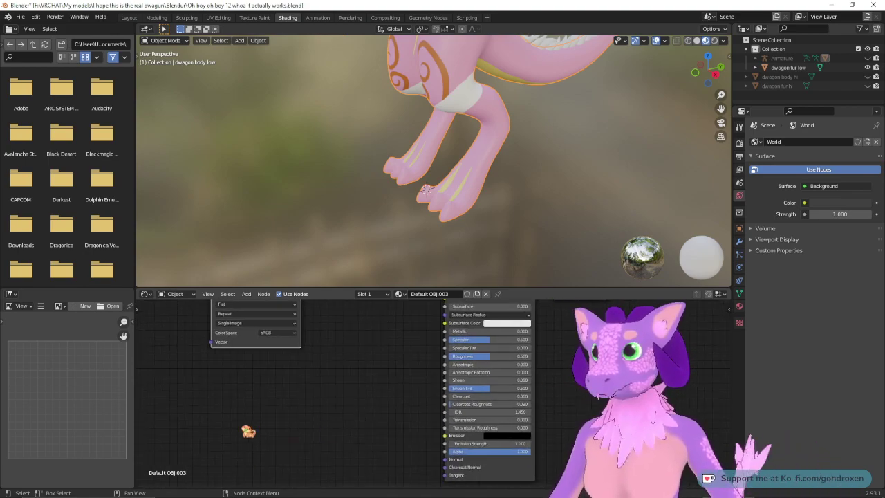
{"action": "right_click", "coordinate": [302, 424]}
{"action": "key", "text": "Escape"}
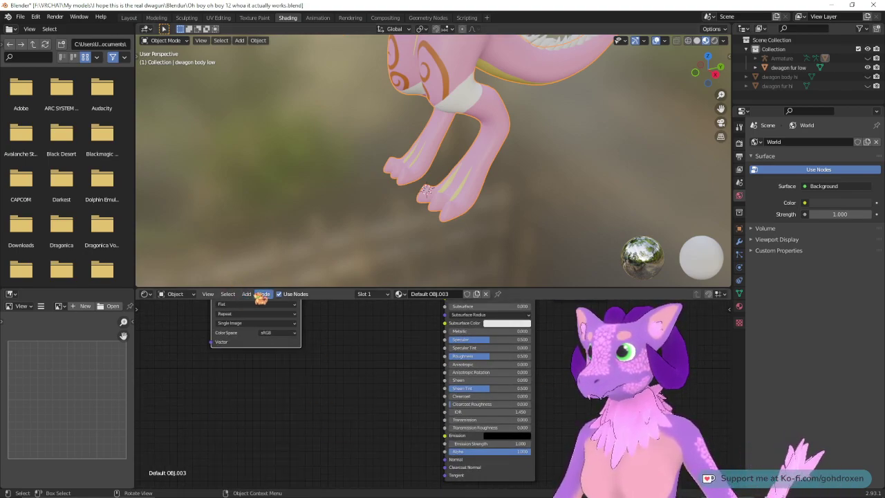
{"action": "left_click", "coordinate": [248, 295]}
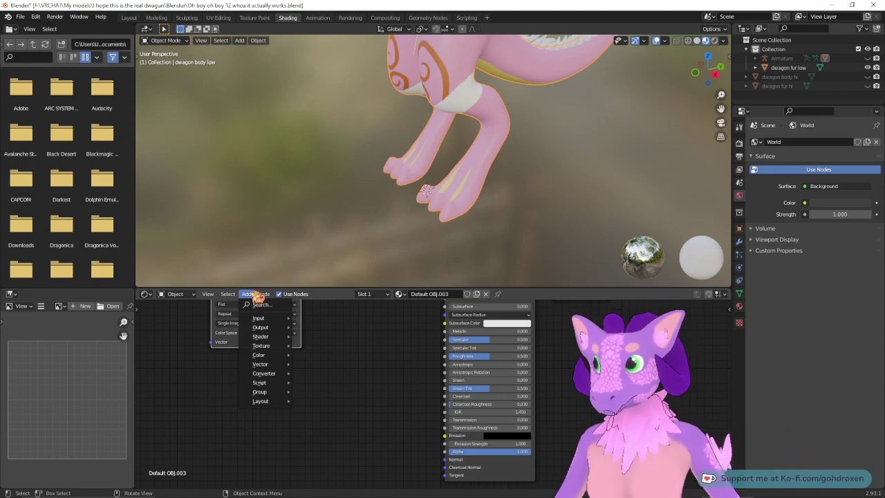
{"action": "mouse_move", "coordinate": [278, 346]}
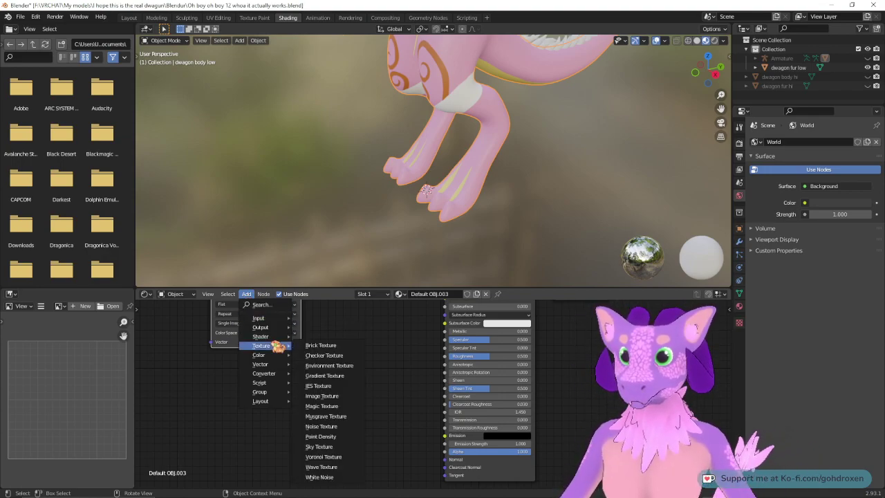
{"action": "left_click", "coordinate": [339, 396]}
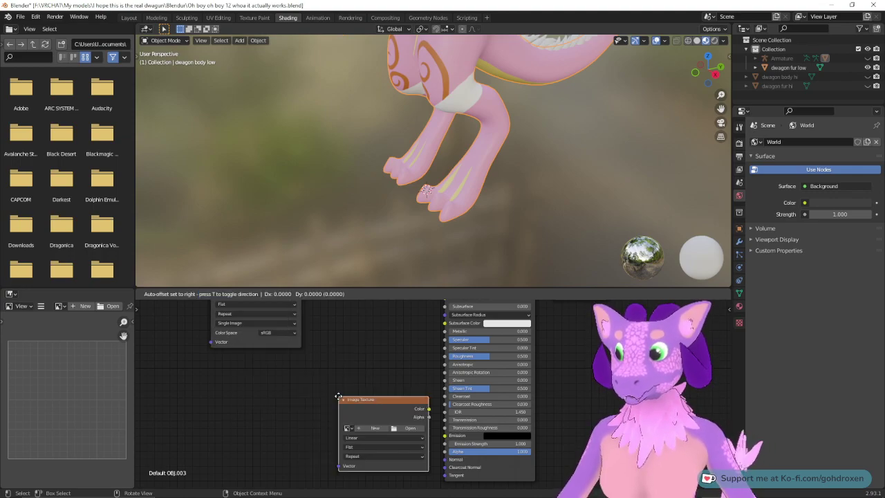
{"action": "left_click", "coordinate": [212, 360]}
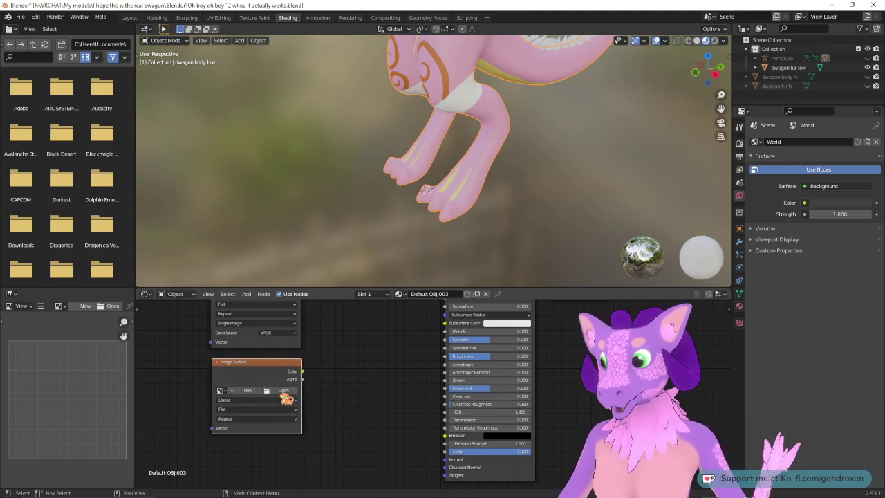
Step: Load Default OBJ.003_Metallic.png from the Tekture folder into the new node and link its Color to the Principled BSDF's Metallic input
{"action": "left_click", "coordinate": [284, 391]}
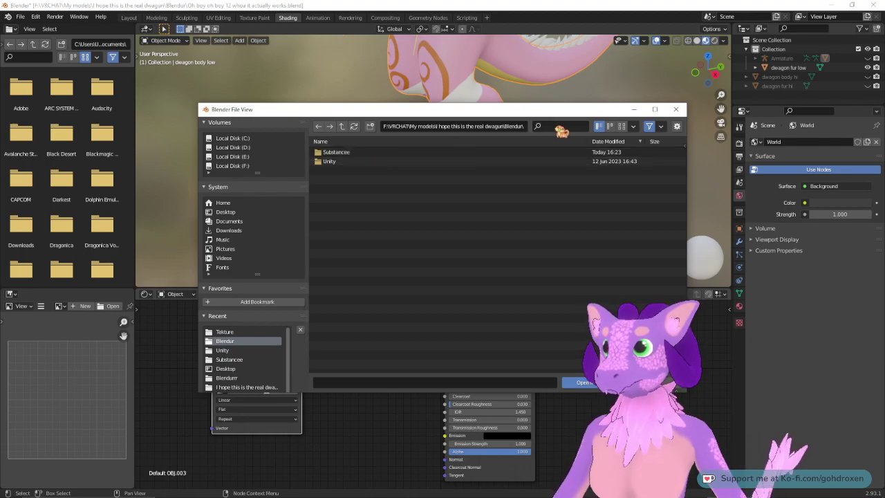
{"action": "left_click", "coordinate": [342, 126]}
{"action": "double_click", "coordinate": [346, 155]}
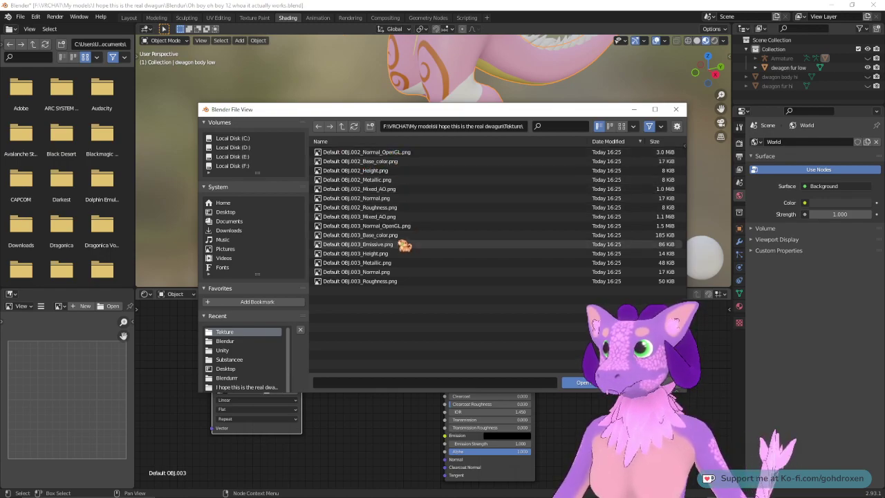
{"action": "left_click", "coordinate": [405, 264]}
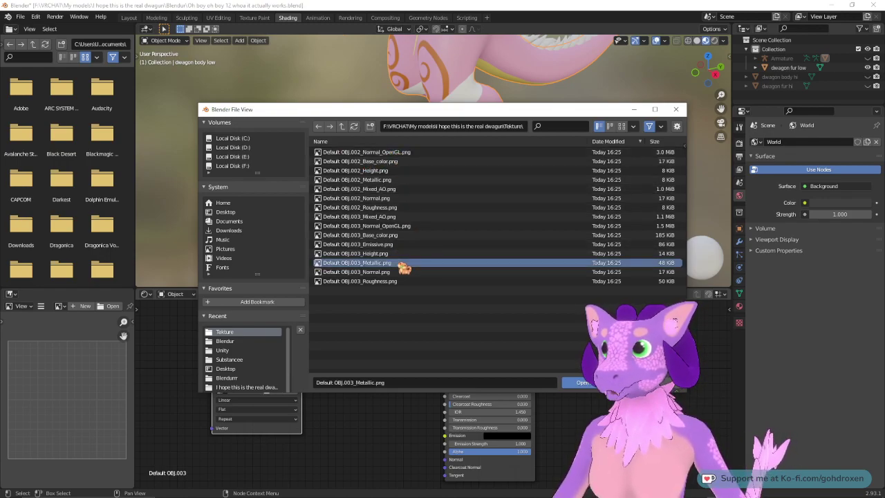
{"action": "left_click", "coordinate": [582, 383]}
{"action": "left_click_drag", "start_coordinate": [302, 372], "coordinate": [450, 338]}
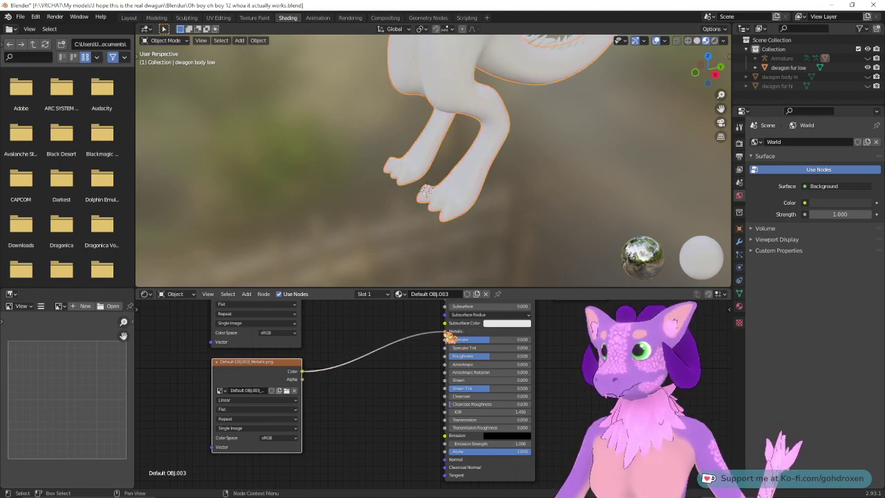
Step: Examine the textured dragon from head to feet and review the Principled BSDF node's inputs
{"action": "scroll", "coordinate": [376, 431], "scroll_direction": "down", "scroll_amount": 2}
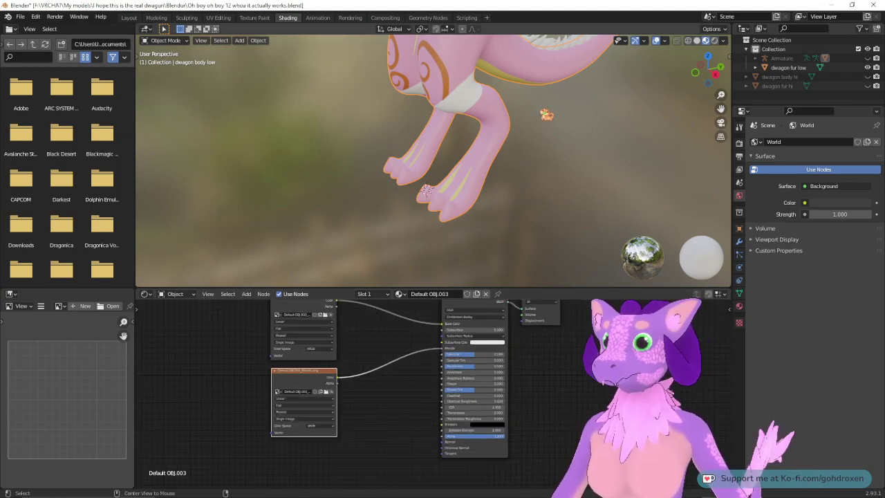
{"action": "middle_click_drag", "start_coordinate": [559, 106], "coordinate": [540, 236], "text": "shift"}
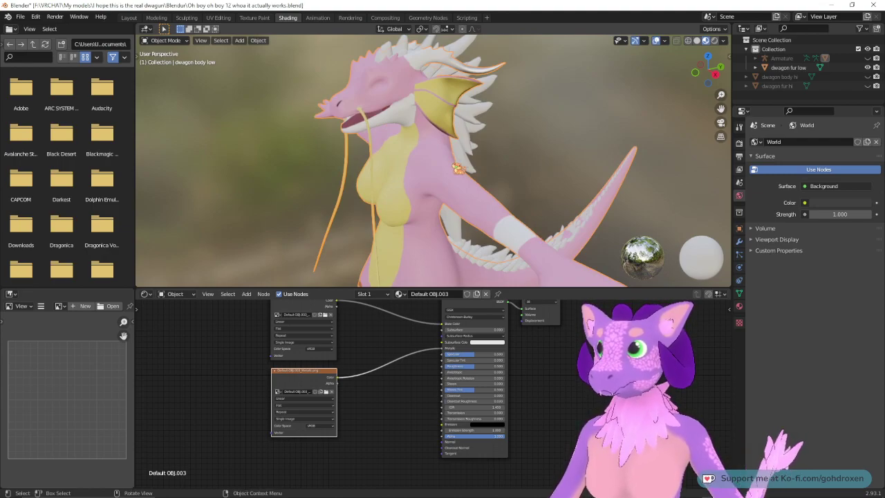
{"action": "middle_click_drag", "start_coordinate": [293, 200], "coordinate": [478, 128]}
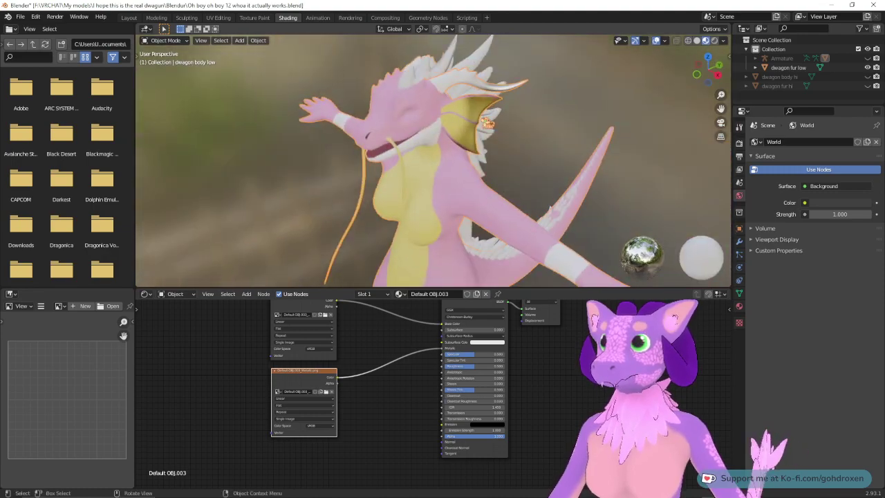
{"action": "middle_click_drag", "start_coordinate": [573, 160], "coordinate": [571, 82]}
{"action": "middle_click_drag", "start_coordinate": [596, 176], "coordinate": [573, 194]}
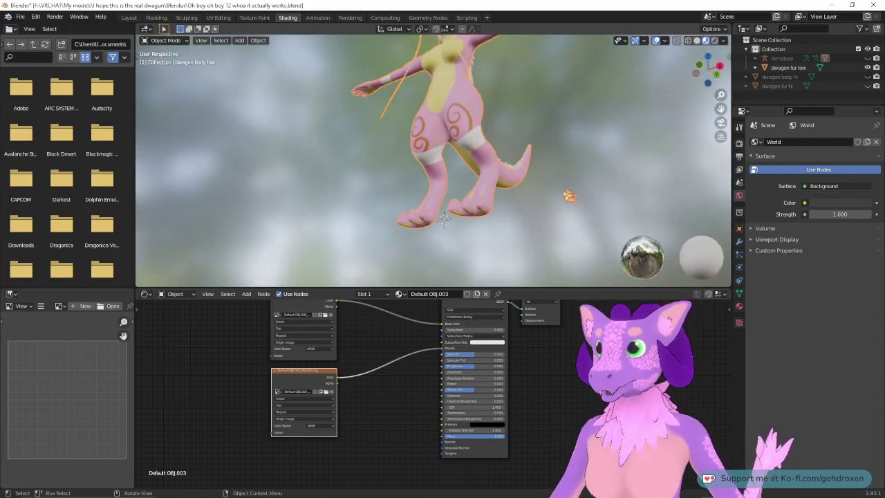
{"action": "scroll", "coordinate": [434, 394], "scroll_direction": "up", "scroll_amount": 4}
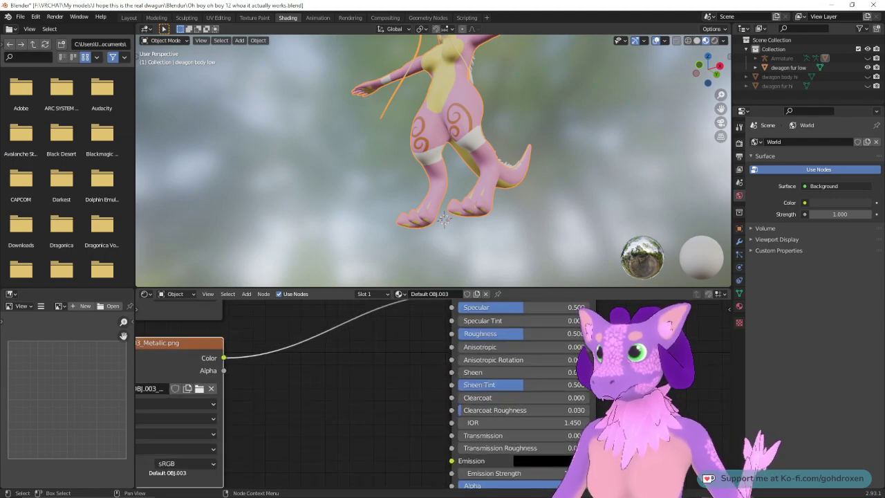
{"action": "middle_click_drag", "start_coordinate": [434, 394], "coordinate": [405, 333]}
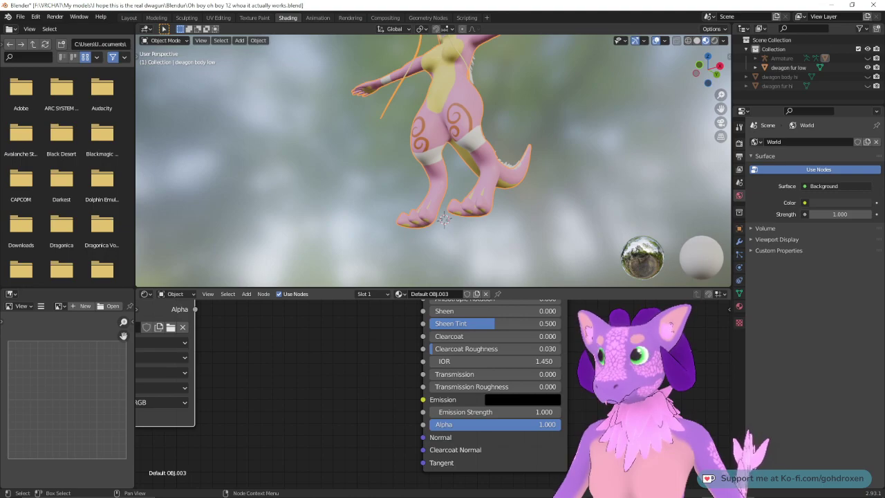
{"action": "middle_click_drag", "start_coordinate": [406, 333], "coordinate": [381, 435]}
{"action": "middle_click_drag", "start_coordinate": [595, 349], "coordinate": [579, 365]}
{"action": "middle_click_drag", "start_coordinate": [366, 451], "coordinate": [409, 487]}
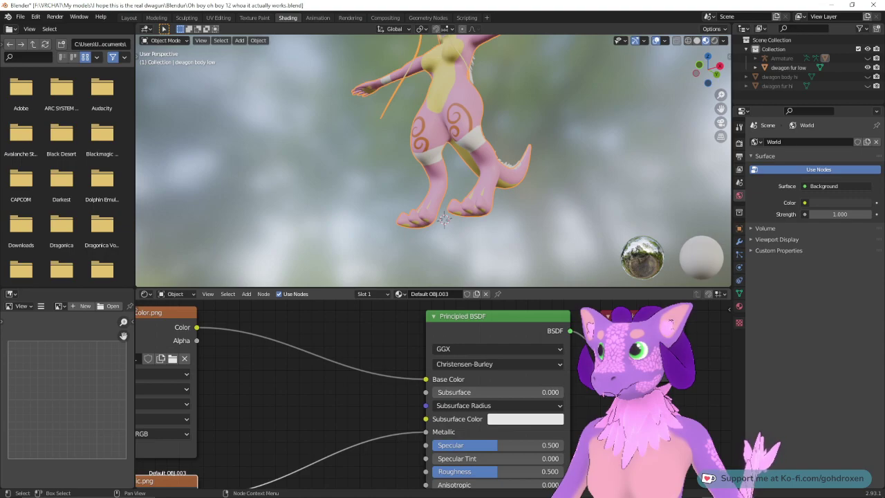
{"action": "middle_click_drag", "start_coordinate": [312, 422], "coordinate": [311, 372]}
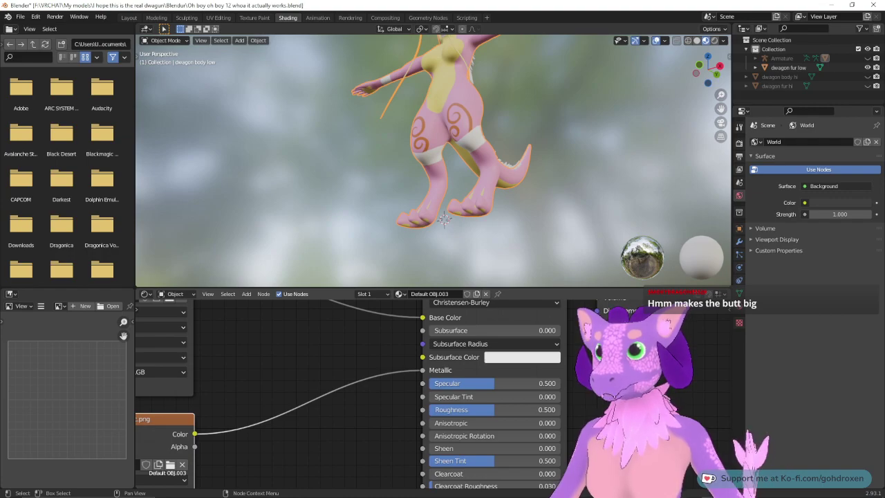
{"action": "middle_click_drag", "start_coordinate": [312, 422], "coordinate": [316, 339]}
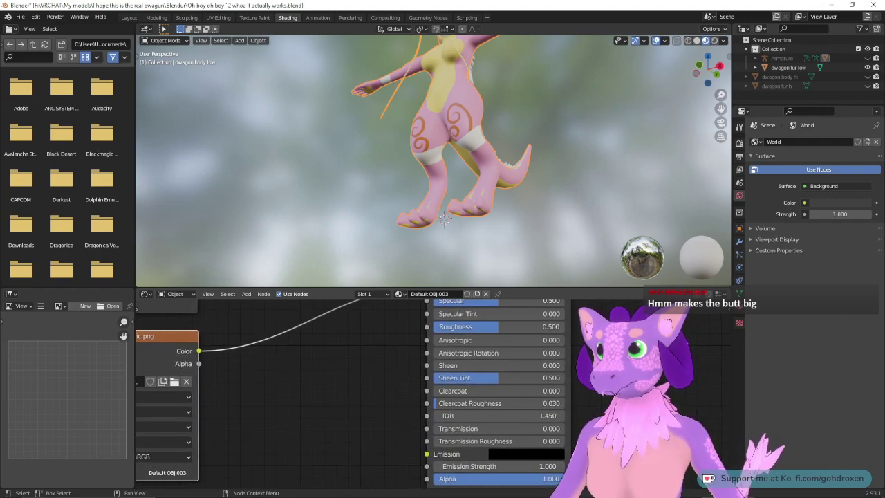
{"action": "scroll", "coordinate": [470, 387], "scroll_direction": "down", "scroll_amount": 3, "text": "shift"}
{"action": "scroll", "coordinate": [470, 387], "scroll_direction": "down", "scroll_amount": 2}
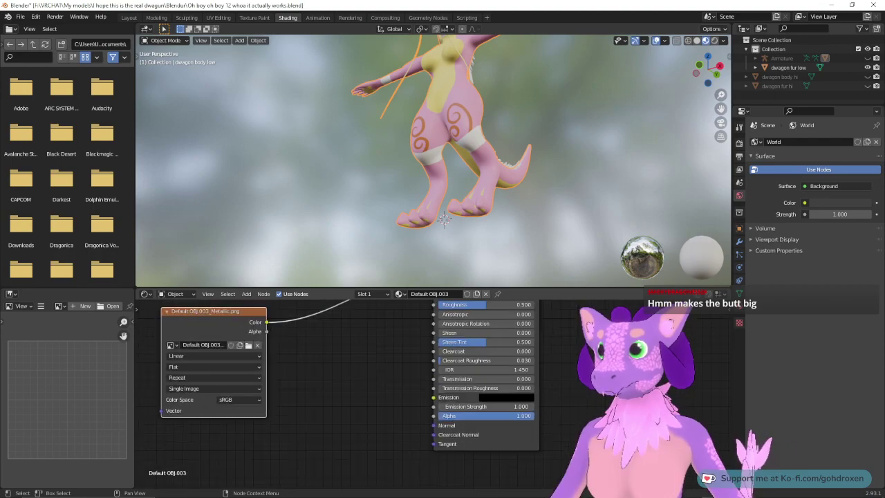
{"action": "scroll", "coordinate": [434, 396], "scroll_direction": "down", "scroll_amount": 1}
{"action": "scroll", "coordinate": [433, 397], "scroll_direction": "down", "scroll_amount": 1}
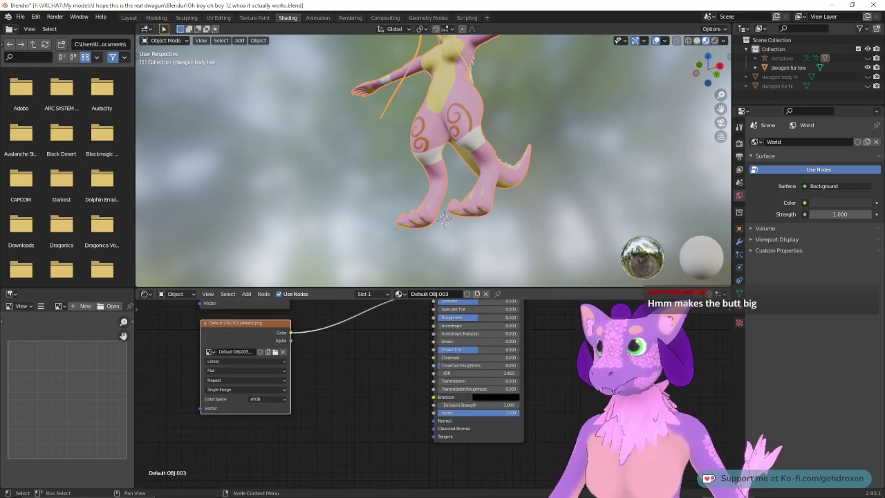
Step: Add a third Image Texture node between the metallic texture node and the Principled BSDF of the Default OBJ.003 material
{"action": "right_click", "coordinate": [339, 439]}
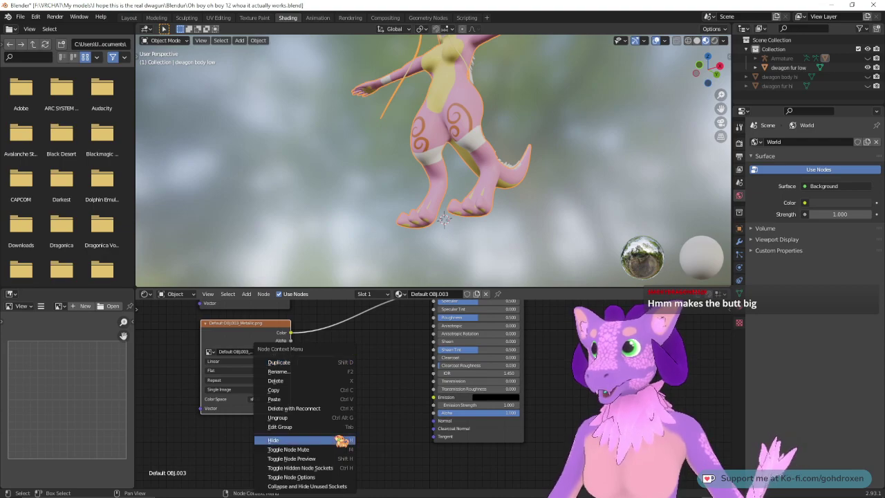
{"action": "left_click", "coordinate": [247, 294]}
{"action": "mouse_move", "coordinate": [284, 356]}
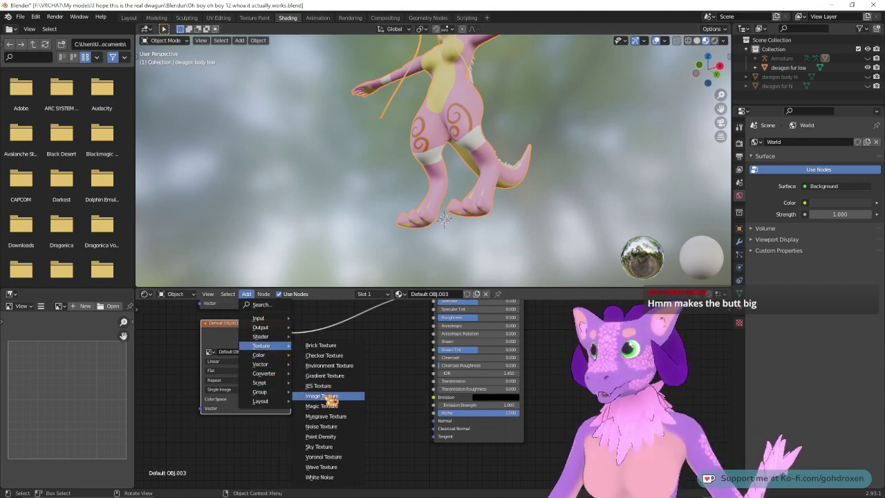
{"action": "left_click", "coordinate": [332, 399]}
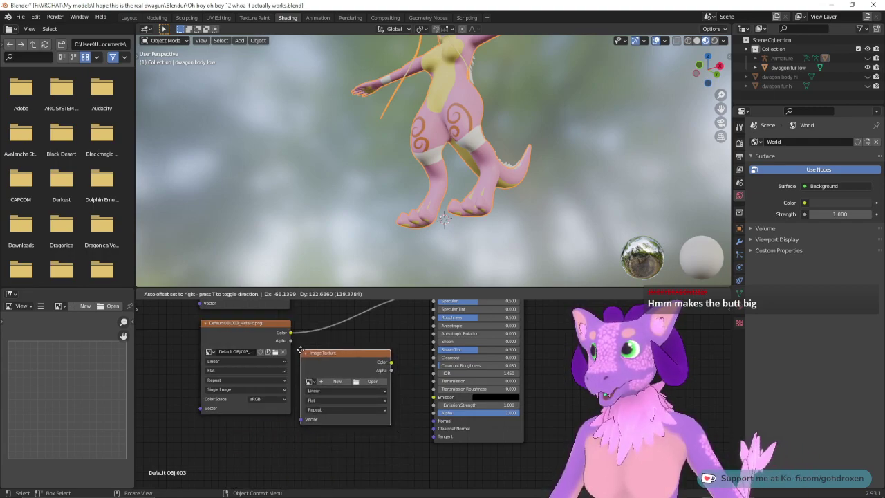
{"action": "left_click", "coordinate": [305, 353]}
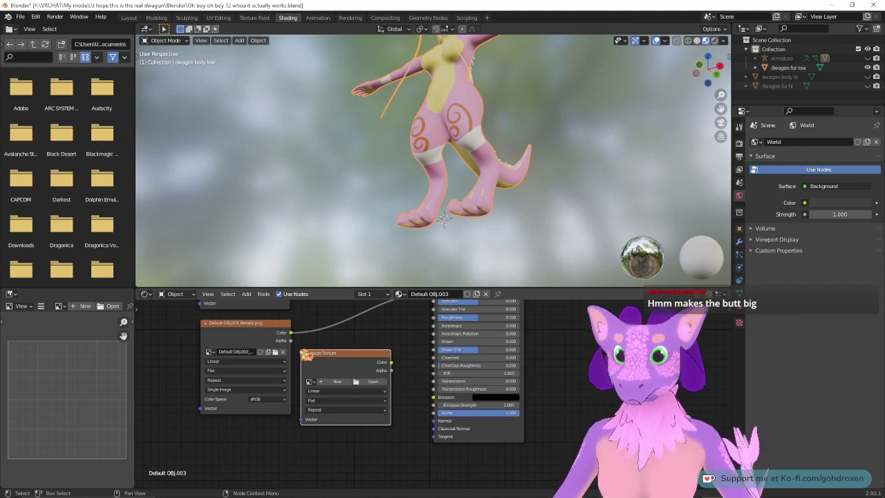
Step: Load Default OBJ.003_Emissive.png from the Tekture folder into the new node and link its Color to the Principled BSDF's Emission input
{"action": "left_click", "coordinate": [372, 381]}
{"action": "left_click", "coordinate": [342, 126]}
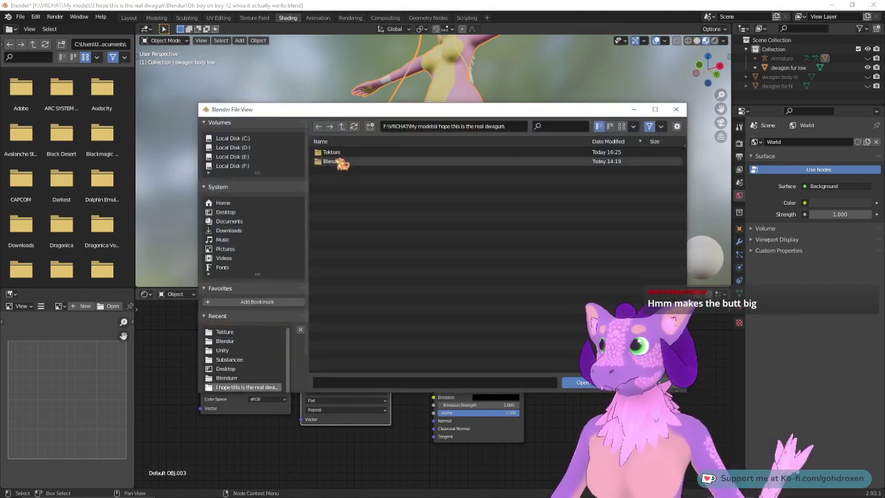
{"action": "double_click", "coordinate": [341, 153]}
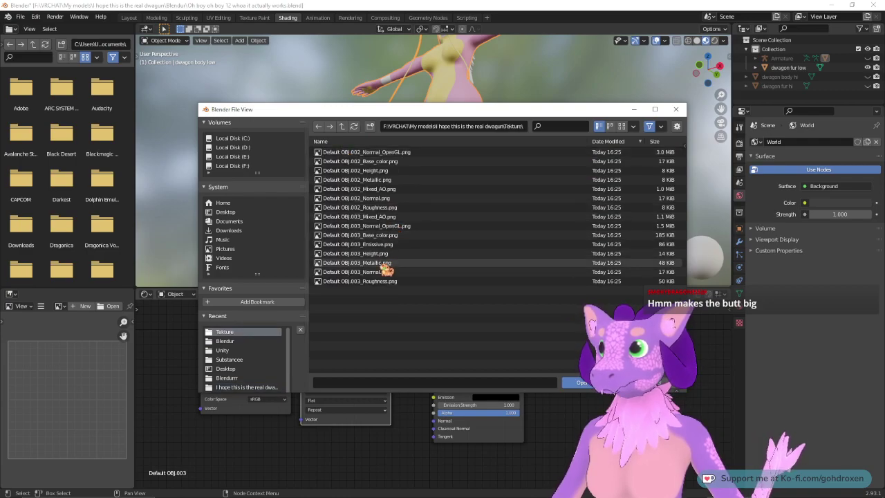
{"action": "left_click", "coordinate": [391, 246]}
{"action": "double_click", "coordinate": [392, 245]}
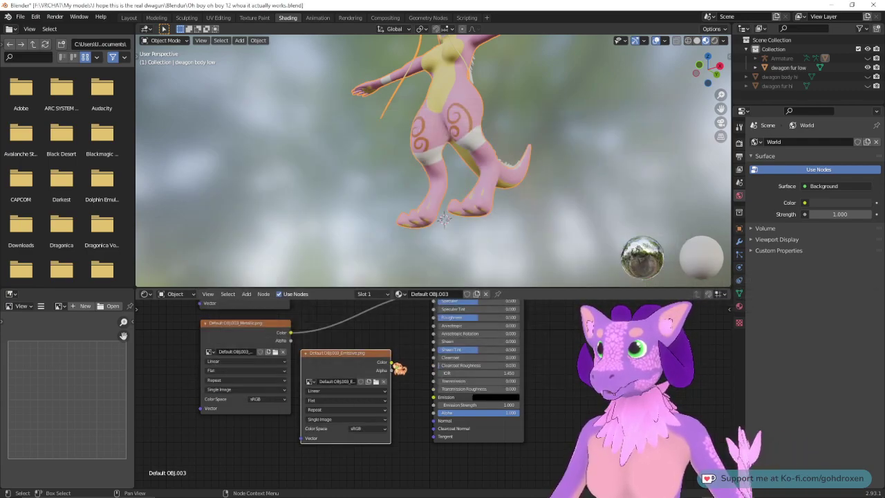
{"action": "left_click_drag", "start_coordinate": [394, 364], "coordinate": [437, 401]}
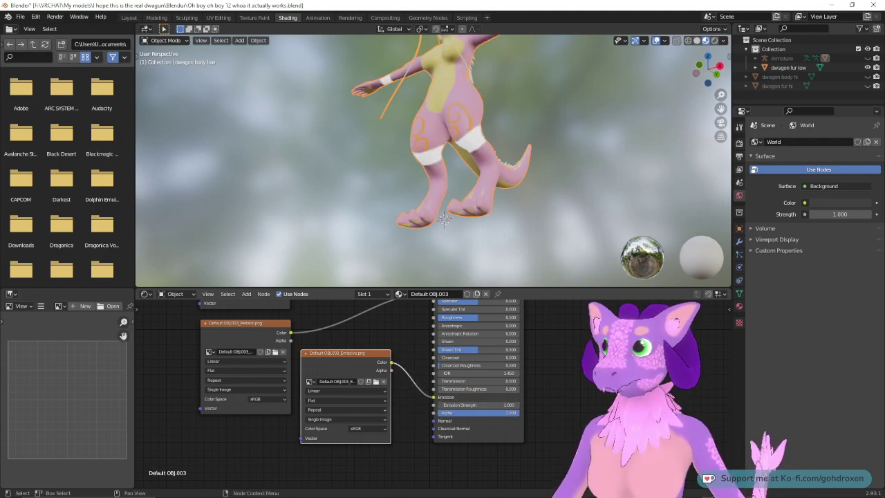
Step: Examine the whole dragon with its emissive map applied and review the Default OBJ.003 node setup
{"action": "middle_click_drag", "start_coordinate": [548, 175], "coordinate": [591, 176]}
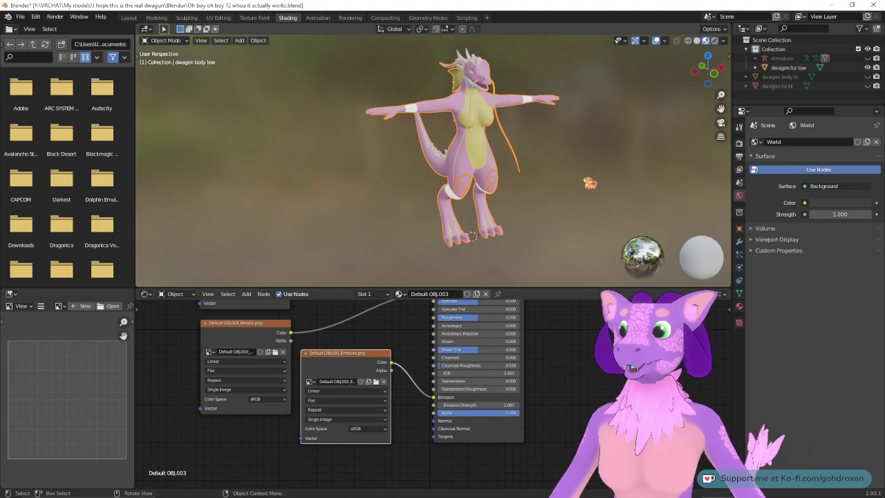
{"action": "scroll", "coordinate": [560, 390], "scroll_direction": "down", "scroll_amount": 2}
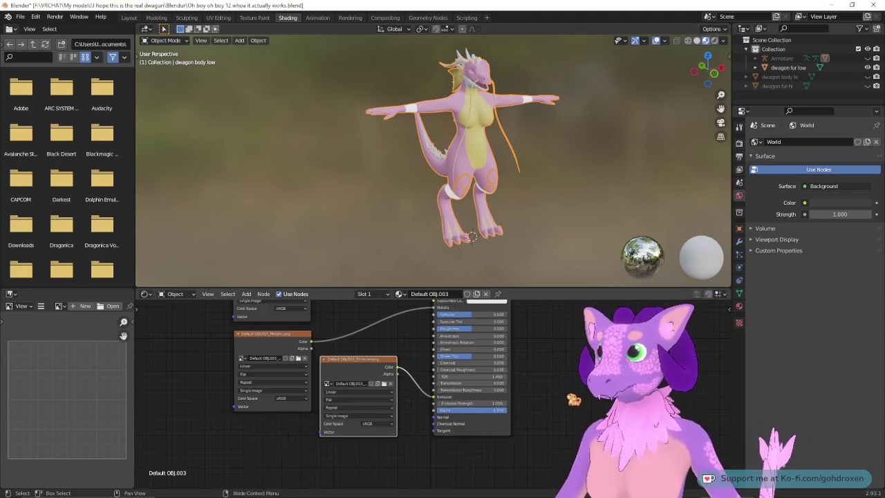
{"action": "scroll", "coordinate": [433, 385], "scroll_direction": "up", "scroll_amount": 3}
{"action": "middle_click_drag", "start_coordinate": [621, 330], "coordinate": [571, 426]}
{"action": "scroll", "coordinate": [584, 402], "scroll_direction": "down", "scroll_amount": 1}
{"action": "middle_click_drag", "start_coordinate": [581, 378], "coordinate": [573, 396]}
{"action": "middle_click_drag", "start_coordinate": [573, 456], "coordinate": [562, 348]}
{"action": "scroll", "coordinate": [569, 376], "scroll_direction": "down", "scroll_amount": 3}
{"action": "scroll", "coordinate": [575, 383], "scroll_direction": "up", "scroll_amount": 1}
{"action": "scroll", "coordinate": [574, 383], "scroll_direction": "down", "scroll_amount": 1}
{"action": "scroll", "coordinate": [574, 382], "scroll_direction": "down", "scroll_amount": 1}
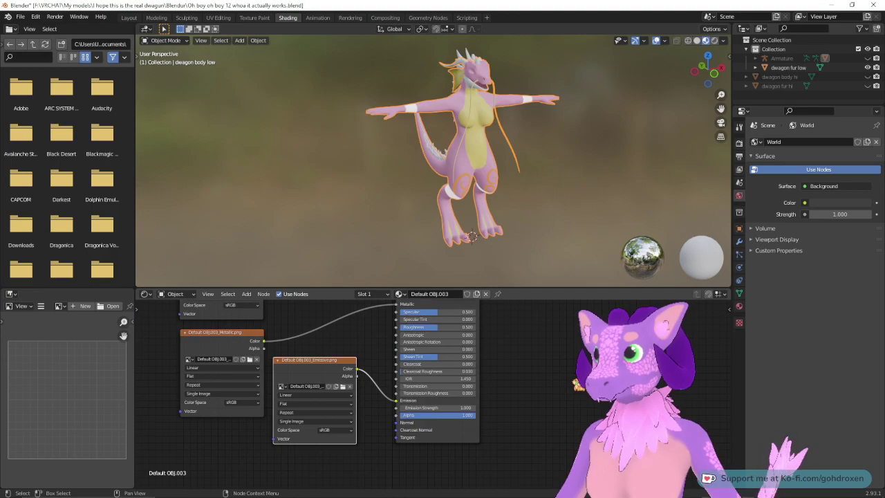
Step: Try an Emission Strength of 15.1 on the Principled BSDF and reset it to 1
{"action": "mouse_move", "coordinate": [437, 407]}
{"action": "left_mouse_down"}
{"action": "mouse_move", "coordinate": [473, 407]}
{"action": "mouse_move", "coordinate": [446, 419]}
{"action": "left_mouse_up"}
{"action": "scroll", "coordinate": [447, 419], "scroll_direction": "up", "scroll_amount": 3}
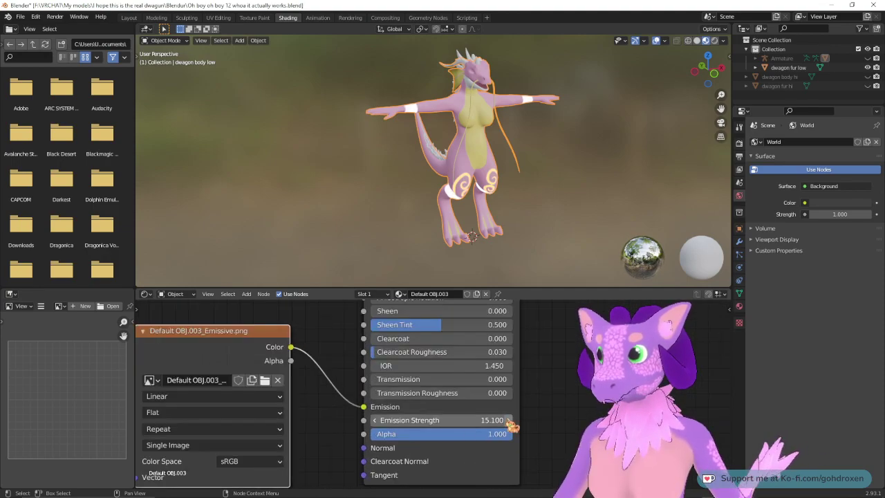
{"action": "left_click", "coordinate": [503, 419]}
{"action": "type", "text": "10.1"}
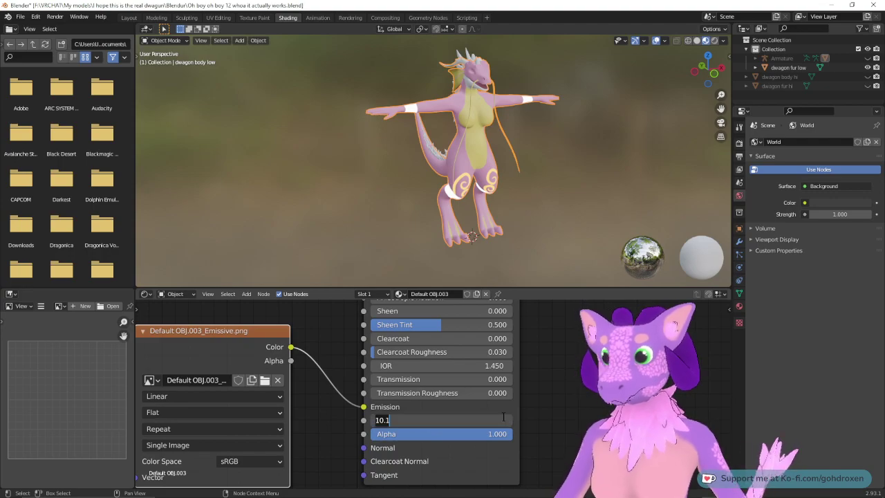
{"action": "key", "text": "BackSpace"}
{"action": "key", "text": "BackSpace"}
{"action": "key", "text": "BackSpace"}
{"action": "key", "text": "Return"}
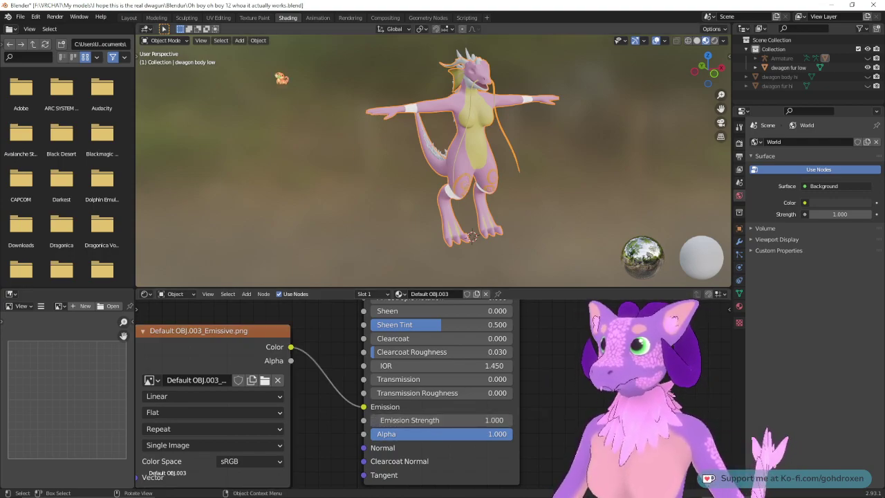
Step: Show the dragon with Material Preview shading in the Layout workspace and select the dwagon fur low mesh
{"action": "left_click", "coordinate": [157, 19]}
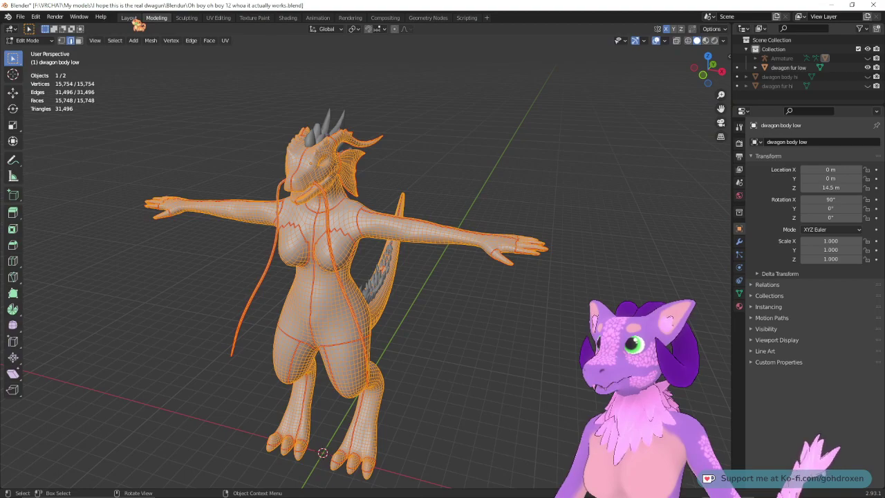
{"action": "left_click", "coordinate": [129, 17]}
{"action": "left_click", "coordinate": [705, 40]}
{"action": "left_click", "coordinate": [484, 176]}
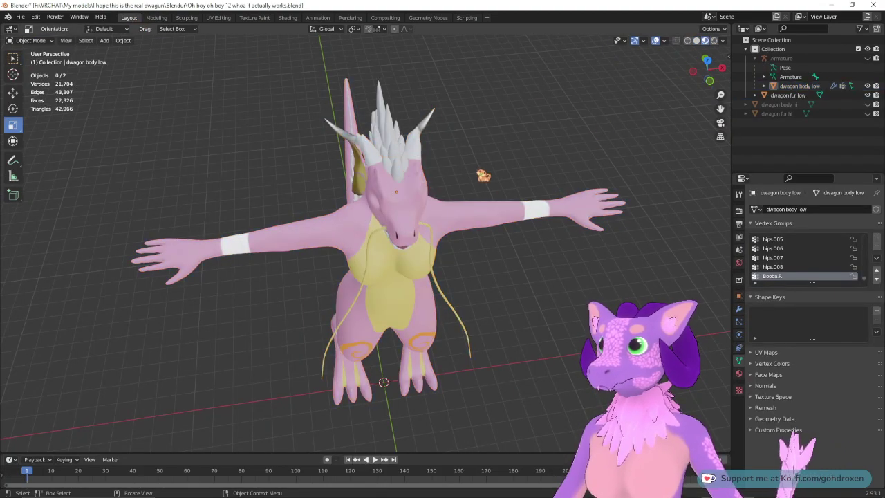
{"action": "middle_click_drag", "start_coordinate": [482, 277], "coordinate": [591, 239]}
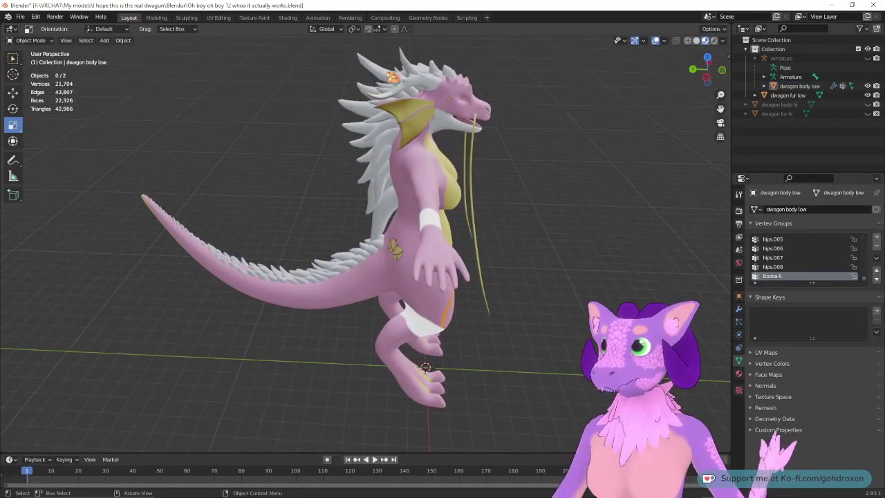
{"action": "left_click", "coordinate": [391, 70]}
{"action": "middle_click_drag", "start_coordinate": [521, 197], "coordinate": [444, 209]}
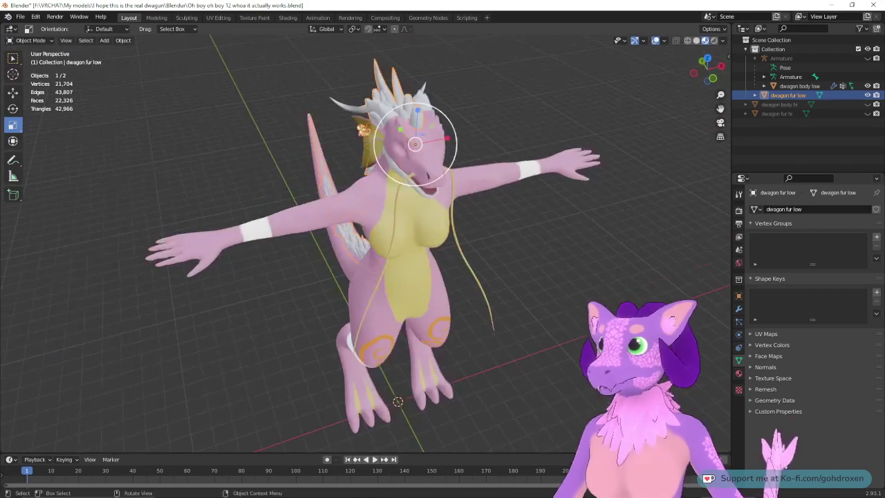
Step: Return to the Shading workspace and add an Image Texture node beside the Principled BSDF in the fur's Default OBJ.002 material
{"action": "left_click", "coordinate": [297, 17]}
{"action": "scroll", "coordinate": [263, 417], "scroll_direction": "down", "scroll_amount": 5}
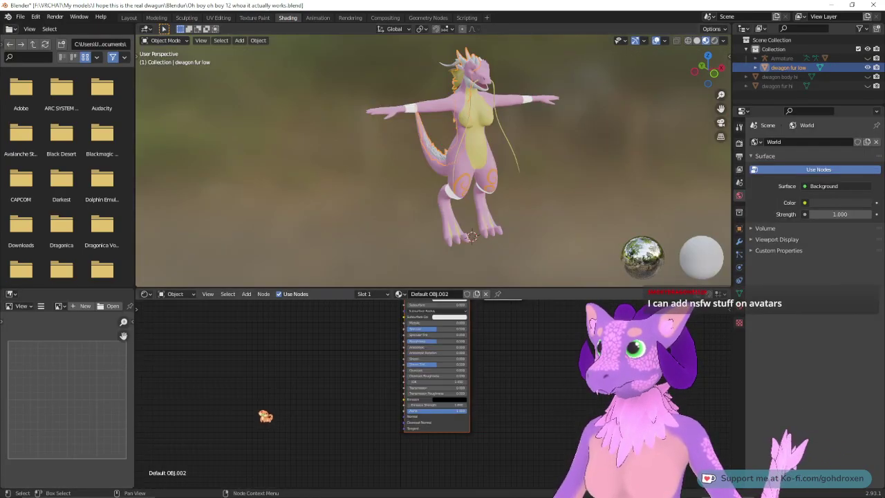
{"action": "scroll", "coordinate": [355, 426], "scroll_direction": "down", "scroll_amount": 4}
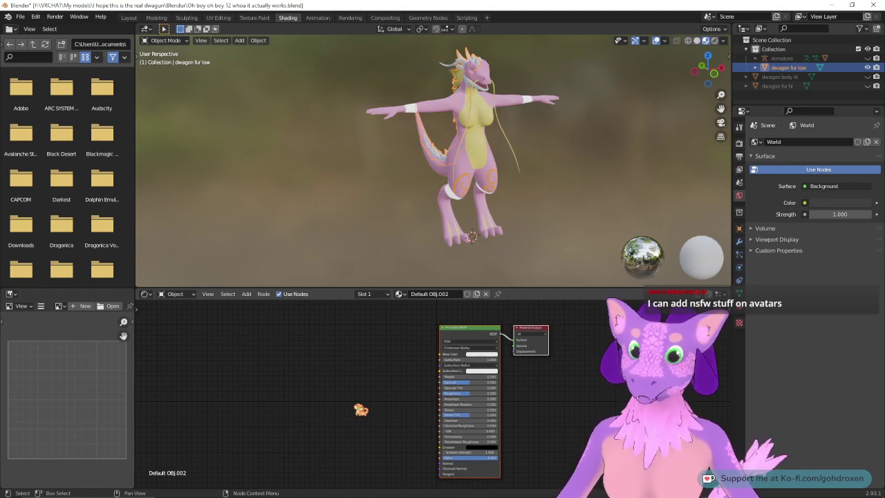
{"action": "left_click", "coordinate": [246, 294]}
{"action": "mouse_move", "coordinate": [270, 346]}
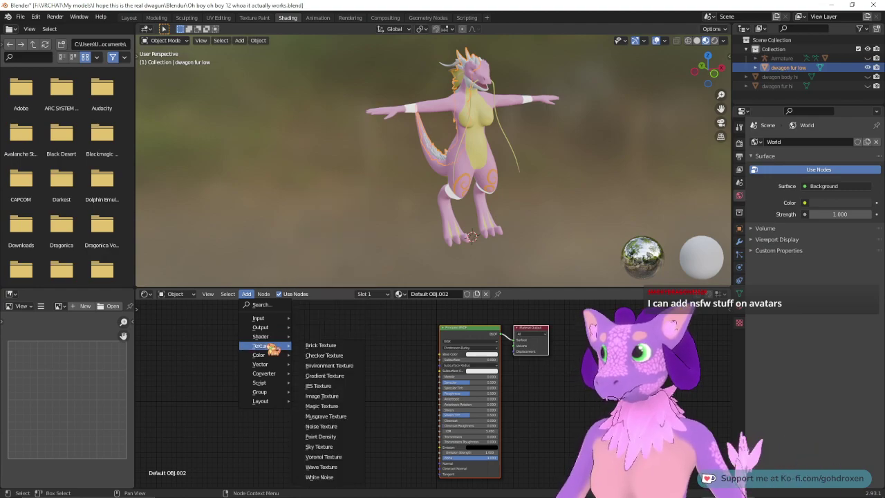
{"action": "left_click", "coordinate": [334, 398]}
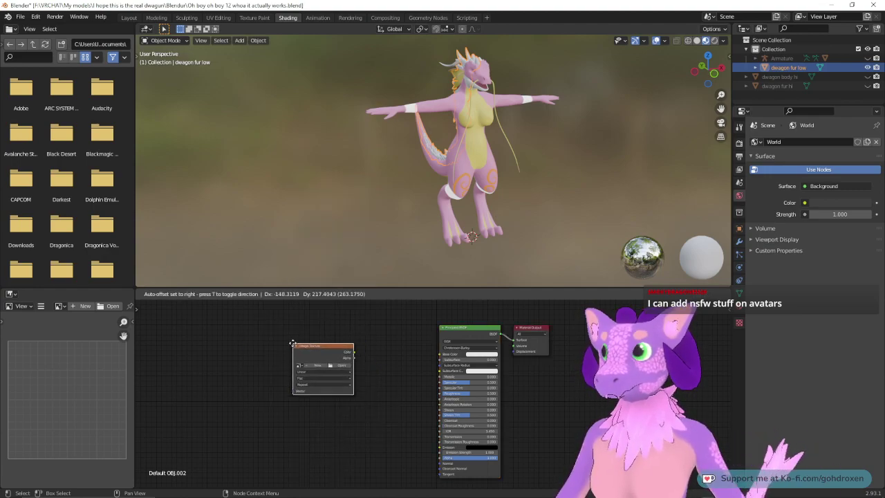
{"action": "left_click", "coordinate": [328, 338]}
Step: Load Default OBJ.002_Base_color.png from the Tekture folder into the node, link its Color to Base Color, and move the node up and away
{"action": "left_click", "coordinate": [368, 354]}
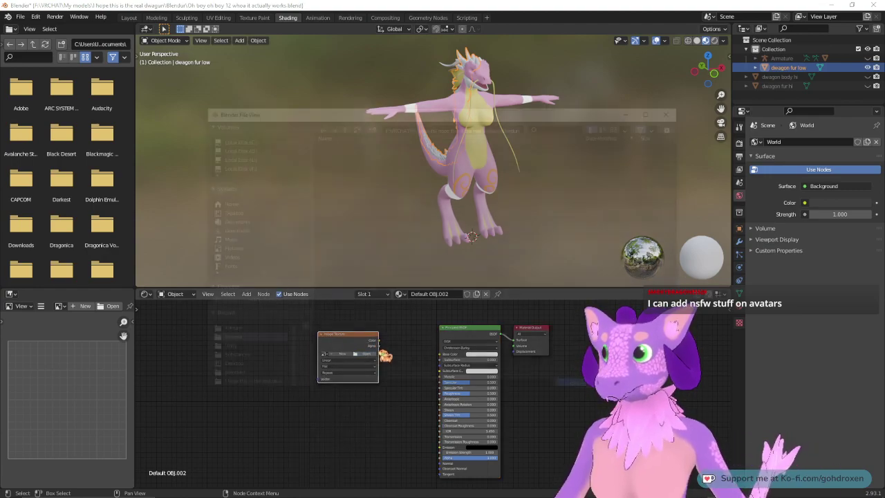
{"action": "left_click", "coordinate": [342, 126]}
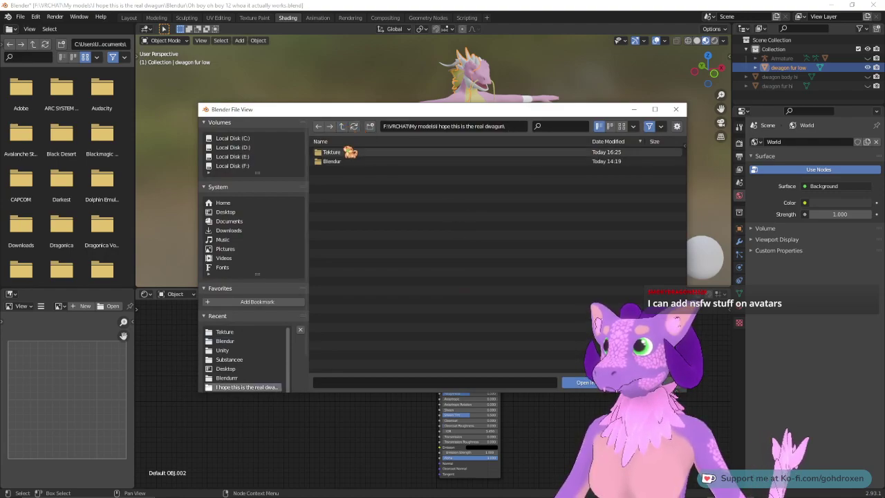
{"action": "left_click", "coordinate": [350, 153]}
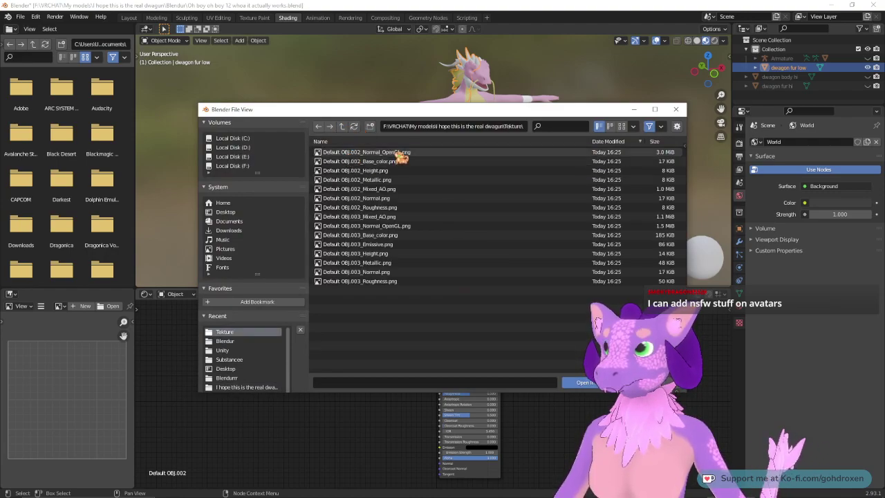
{"action": "double_click", "coordinate": [405, 161]}
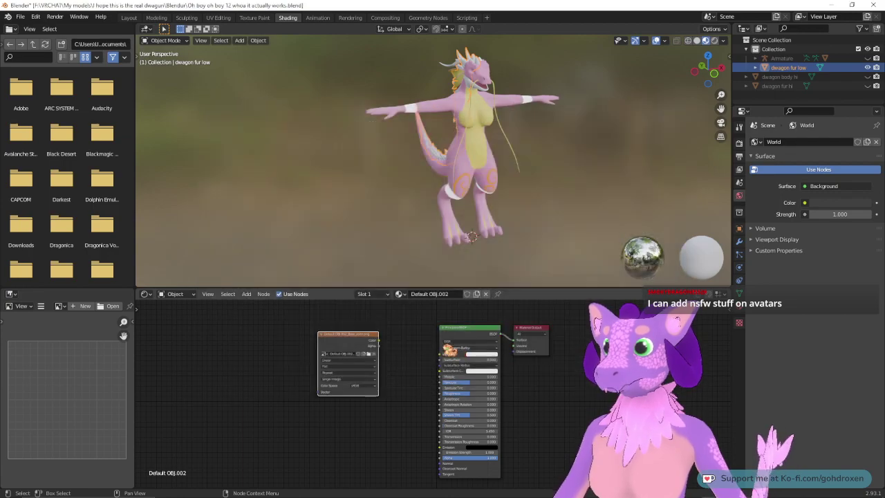
{"action": "left_click_drag", "start_coordinate": [379, 340], "coordinate": [440, 355]}
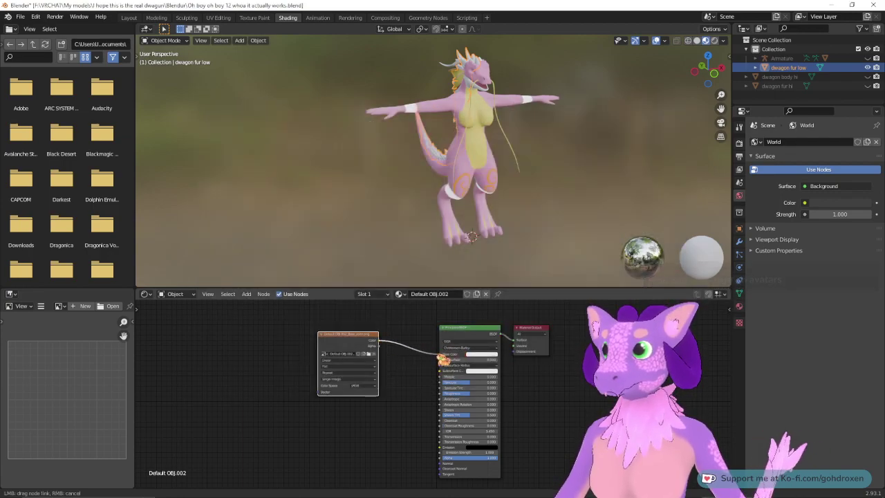
{"action": "left_click_drag", "start_coordinate": [359, 335], "coordinate": [339, 323]}
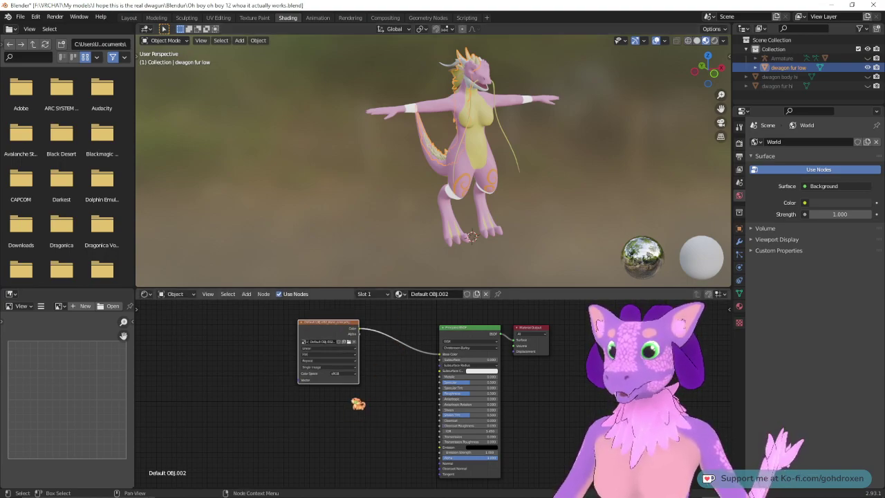
Step: Add a second Image Texture node to the fur material directly below its base color node
{"action": "scroll", "coordinate": [382, 432], "scroll_direction": "up", "scroll_amount": 1}
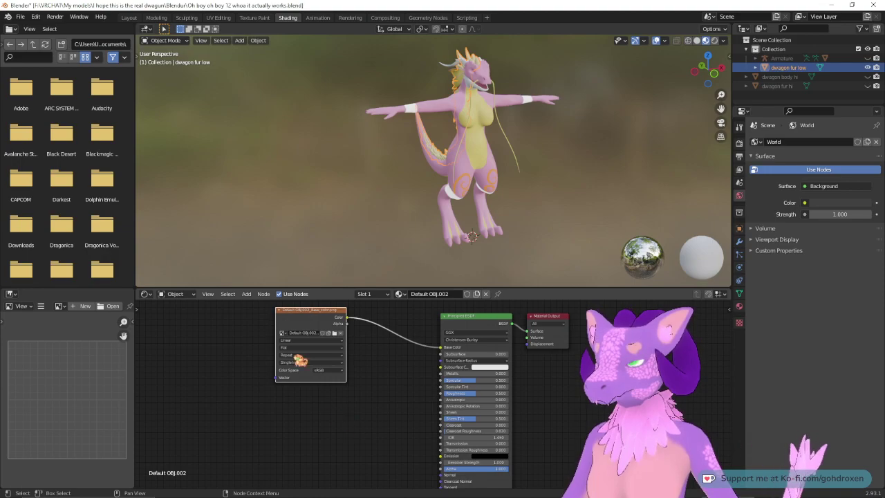
{"action": "left_click", "coordinate": [247, 294]}
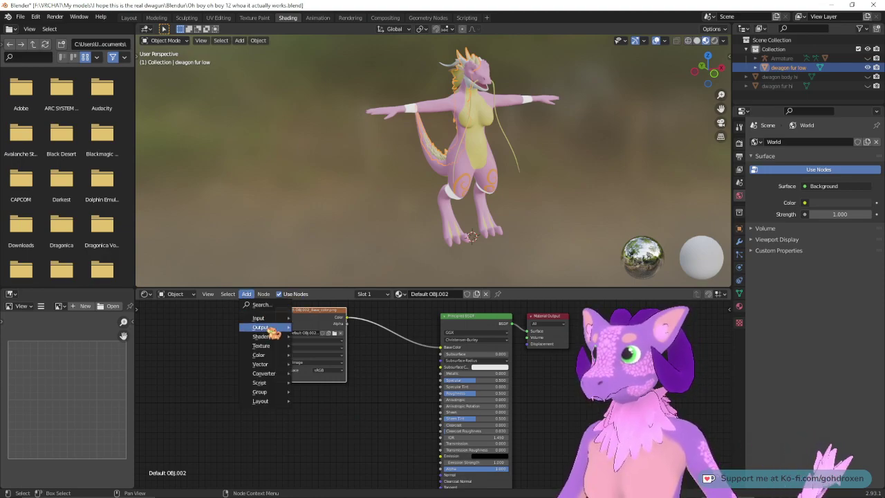
{"action": "mouse_move", "coordinate": [263, 346]}
{"action": "left_click", "coordinate": [338, 396]}
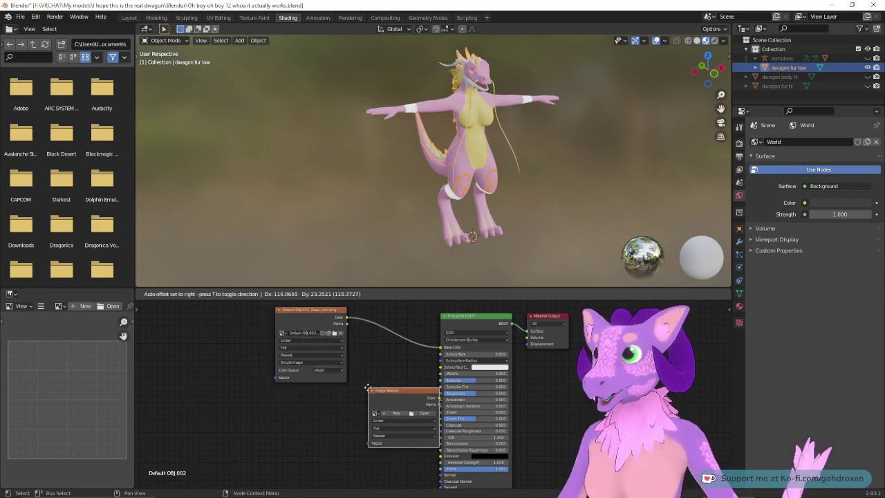
{"action": "left_click", "coordinate": [275, 392]}
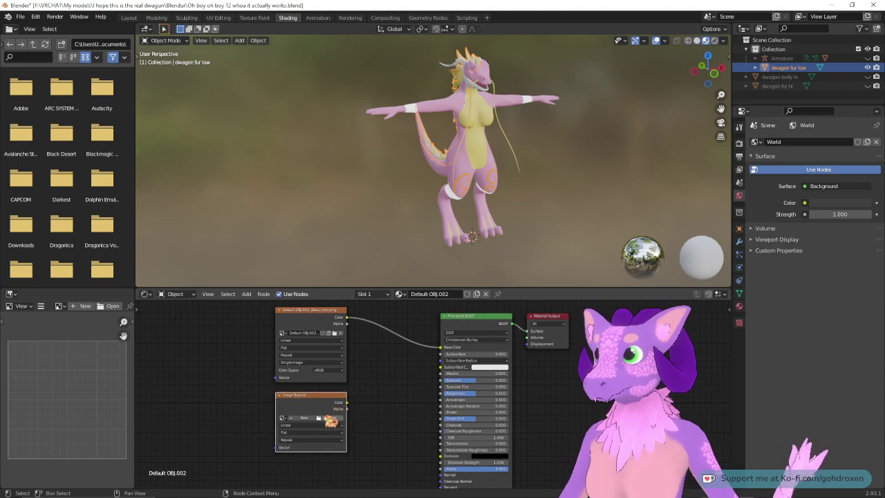
Step: Load Default OBJ.002_Metallic.png from the Tekture folder into the fur material's second Image Texture node
{"action": "left_click", "coordinate": [331, 418]}
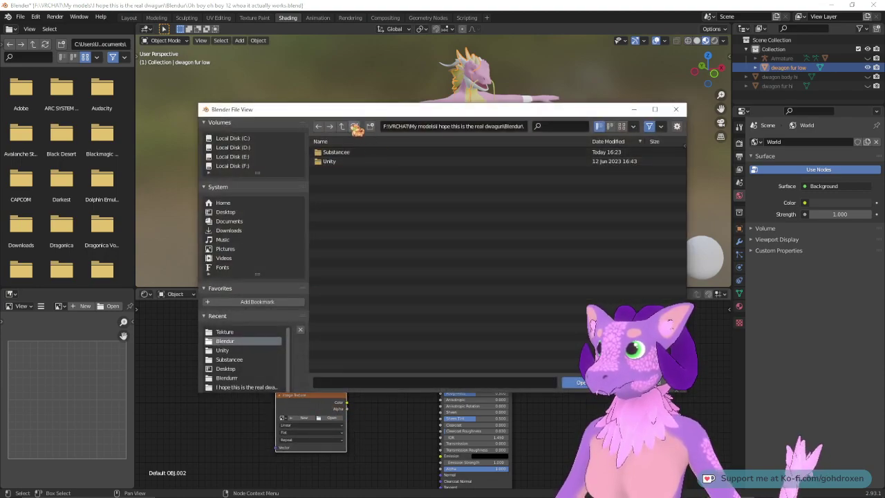
{"action": "left_click", "coordinate": [342, 126]}
{"action": "double_click", "coordinate": [341, 161]}
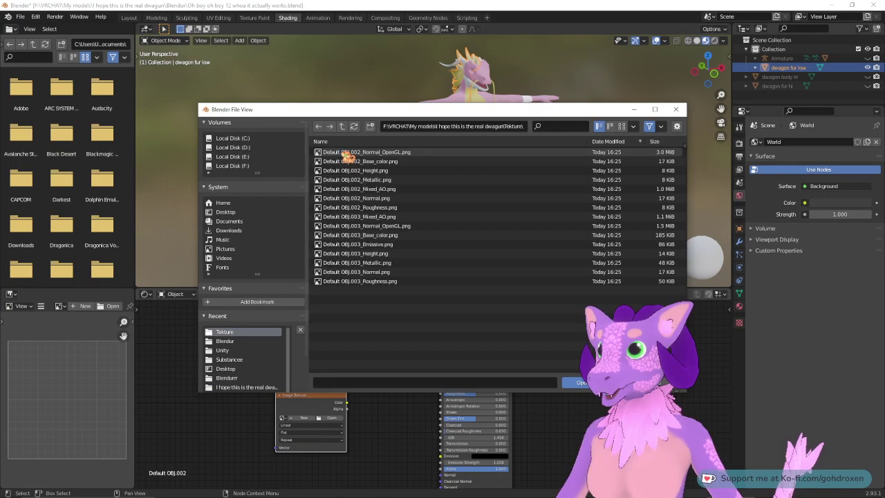
{"action": "left_click", "coordinate": [388, 180]}
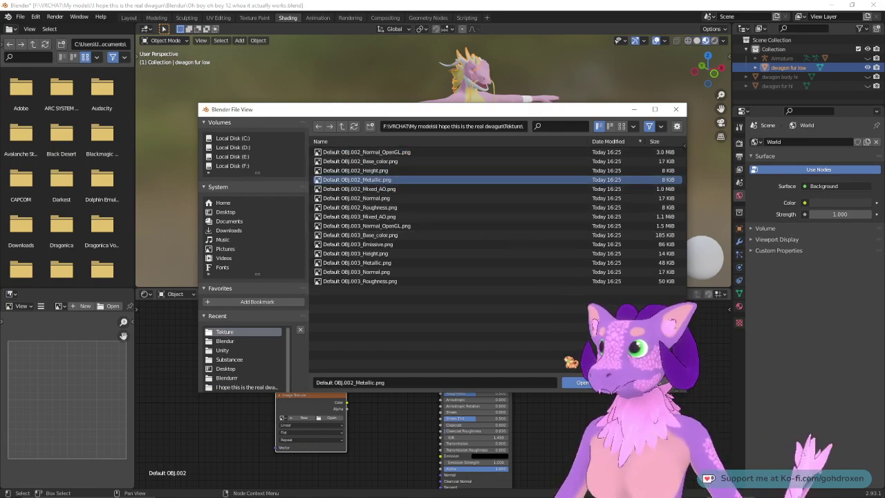
{"action": "left_click", "coordinate": [580, 383]}
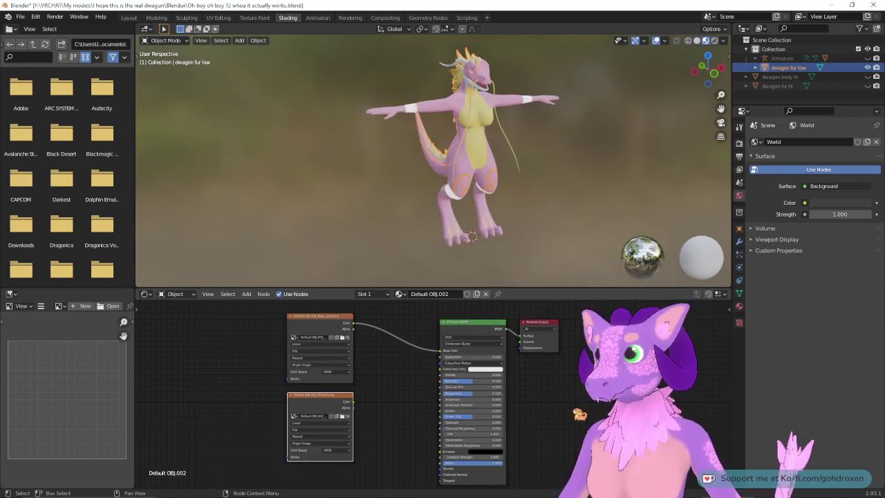
Step: Link the metallic texture node's Color output to the Metallic input of the Principled BSDF
{"action": "scroll", "coordinate": [575, 411], "scroll_direction": "up", "scroll_amount": 8}
{"action": "mouse_move", "coordinate": [595, 415]}
{"action": "middle_mouse_down"}
{"action": "mouse_move", "coordinate": [613, 319]}
{"action": "mouse_move", "coordinate": [600, 414]}
{"action": "middle_mouse_up"}
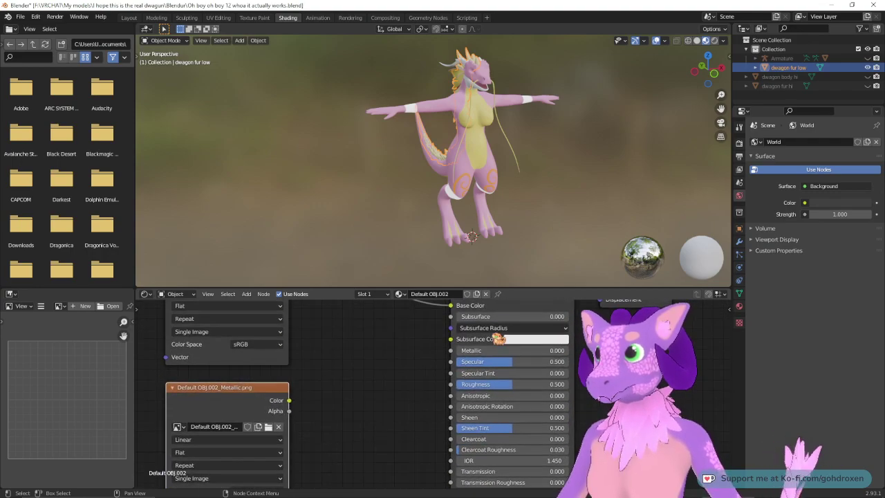
{"action": "left_click_drag", "start_coordinate": [289, 400], "coordinate": [453, 352]}
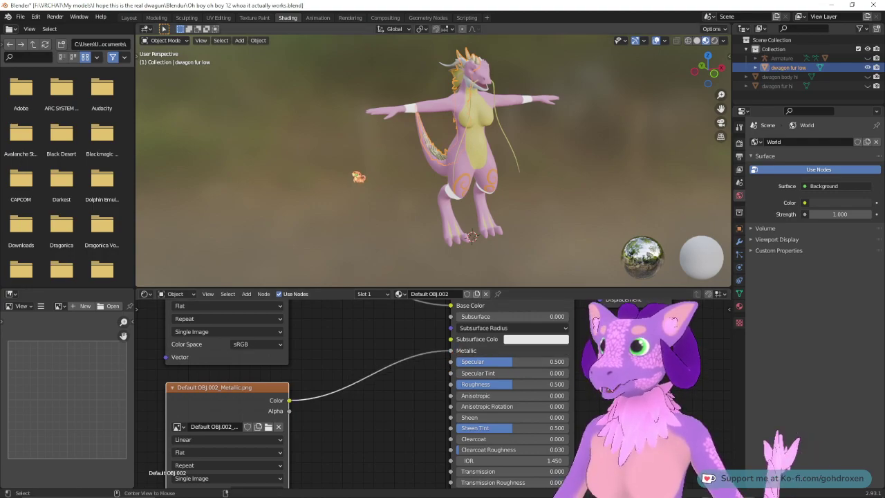
{"action": "middle_click_drag", "start_coordinate": [349, 189], "coordinate": [494, 177]}
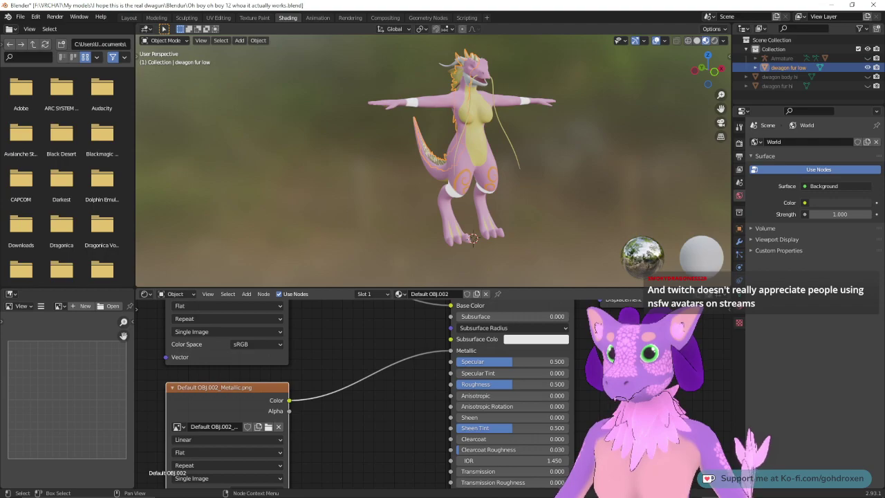
Step: Move the metallic texture node farther from the Principled BSDF and align the base color node directly above it
{"action": "scroll", "coordinate": [415, 394], "scroll_direction": "down", "scroll_amount": 1}
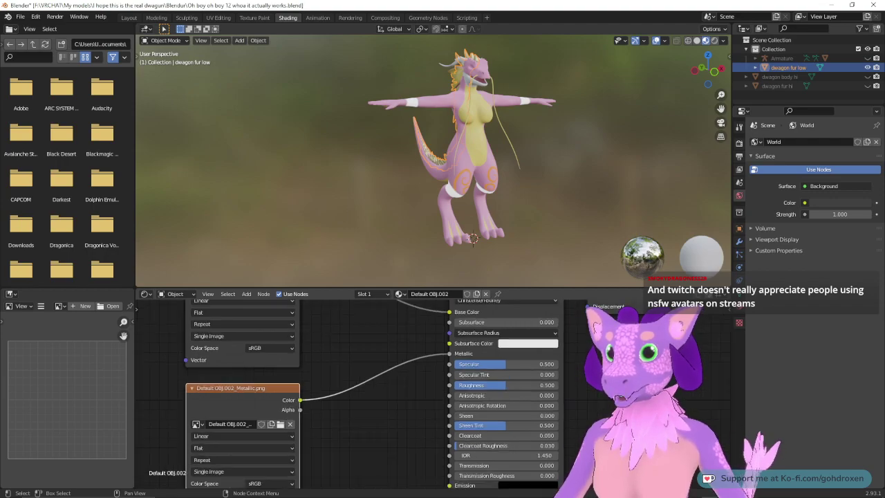
{"action": "middle_click_drag", "start_coordinate": [415, 394], "coordinate": [415, 338]}
{"action": "scroll", "coordinate": [427, 389], "scroll_direction": "down", "scroll_amount": 1}
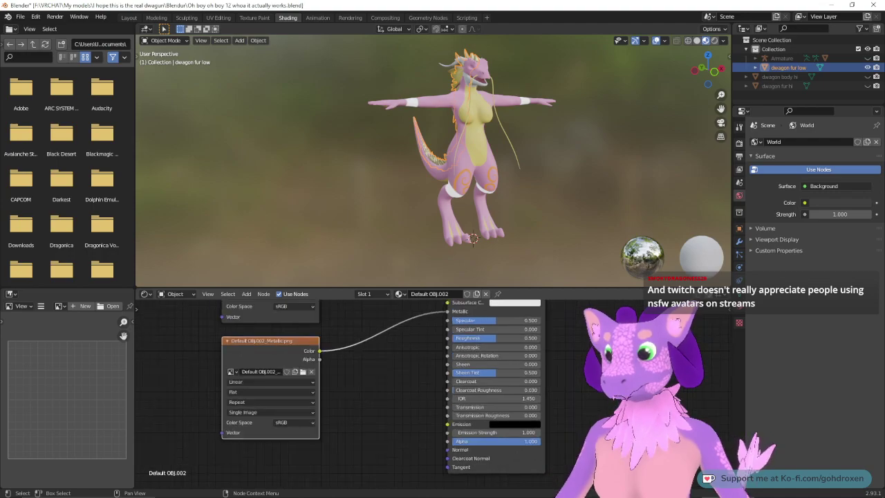
{"action": "scroll", "coordinate": [426, 389], "scroll_direction": "down", "scroll_amount": 2}
{"action": "middle_click_drag", "start_coordinate": [427, 389], "coordinate": [446, 428]}
{"action": "scroll", "coordinate": [447, 427], "scroll_direction": "up", "scroll_amount": 1}
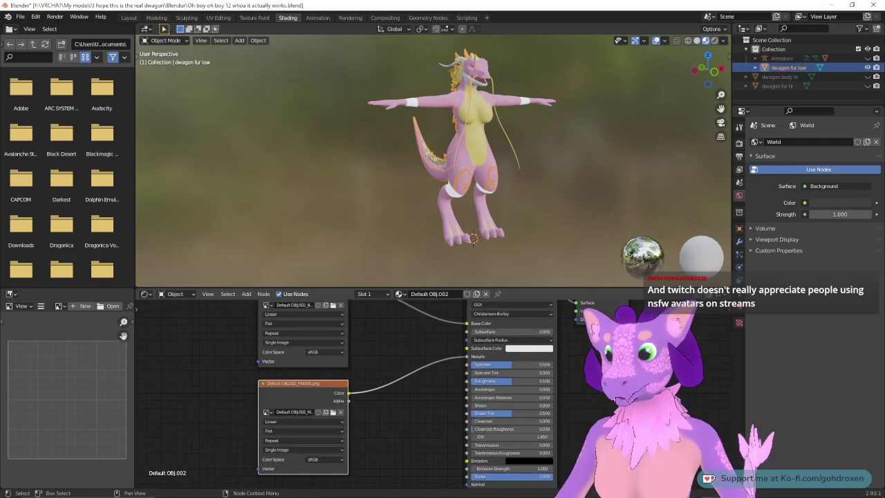
{"action": "scroll", "coordinate": [432, 393], "scroll_direction": "down", "scroll_amount": 2}
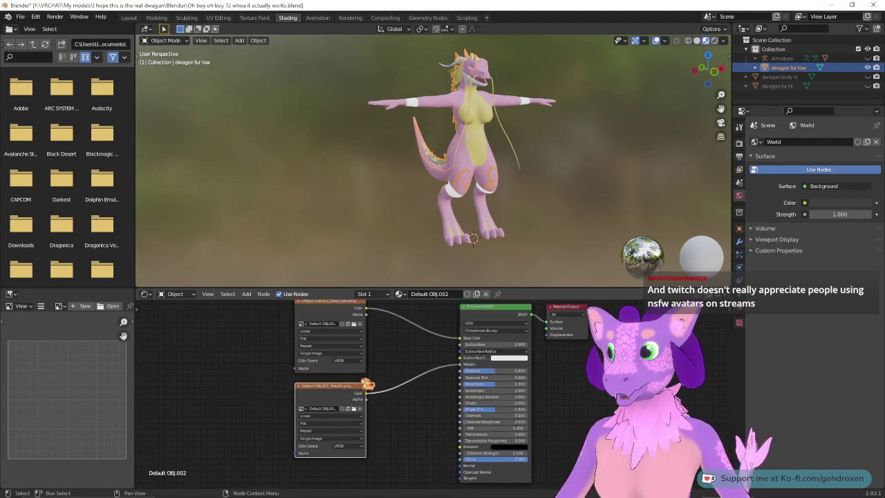
{"action": "left_click_drag", "start_coordinate": [346, 392], "coordinate": [314, 395]}
{"action": "scroll", "coordinate": [354, 397], "scroll_direction": "down", "scroll_amount": 1}
{"action": "mouse_move", "coordinate": [343, 316]}
{"action": "left_mouse_down"}
{"action": "mouse_move", "coordinate": [323, 321]}
{"action": "mouse_move", "coordinate": [330, 324]}
{"action": "left_mouse_up"}
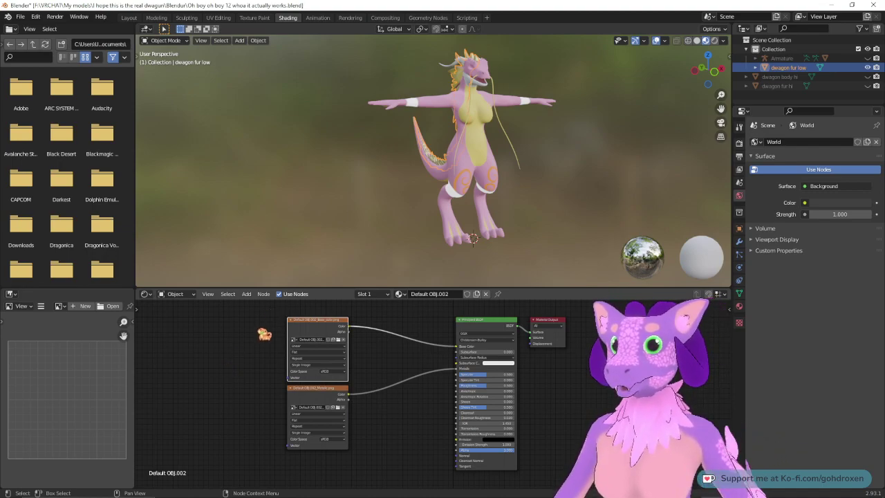
Step: Switch to the Tekture folder in File Explorer to review the exported texture images, and return to Blender
{"action": "left_click", "coordinate": [247, 294]}
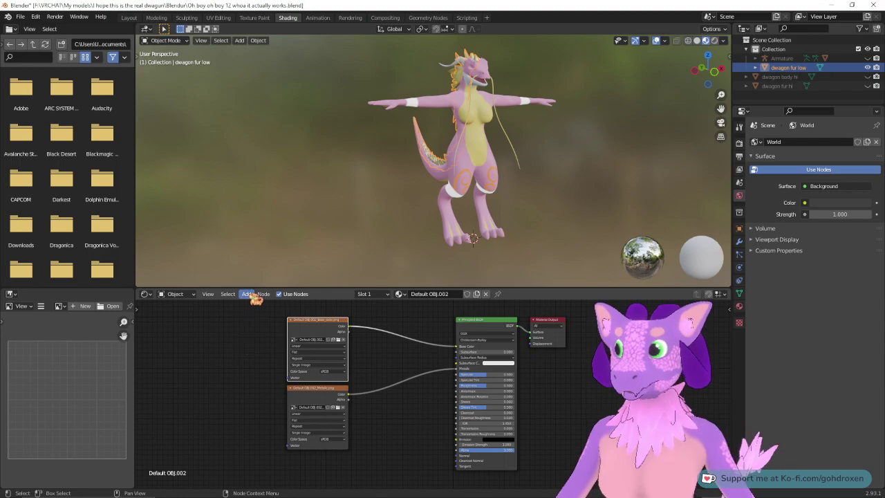
{"action": "mouse_move", "coordinate": [277, 496]}
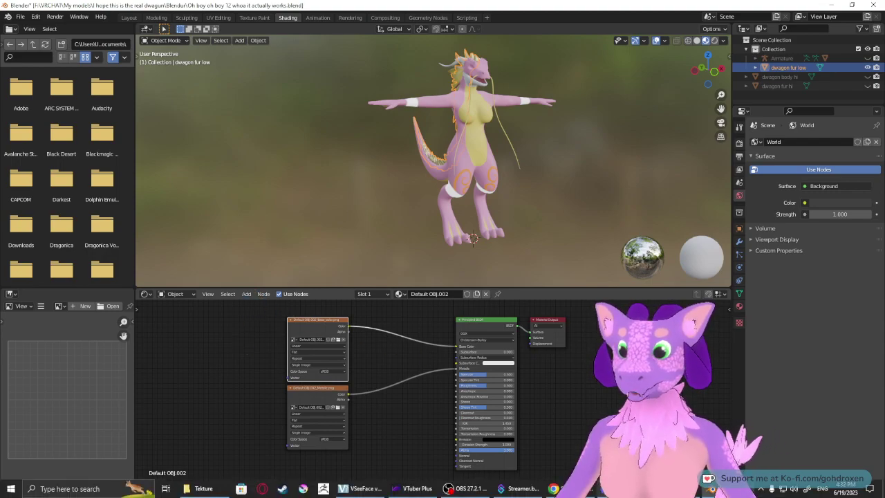
{"action": "scroll", "coordinate": [422, 394], "scroll_direction": "up", "scroll_amount": 1}
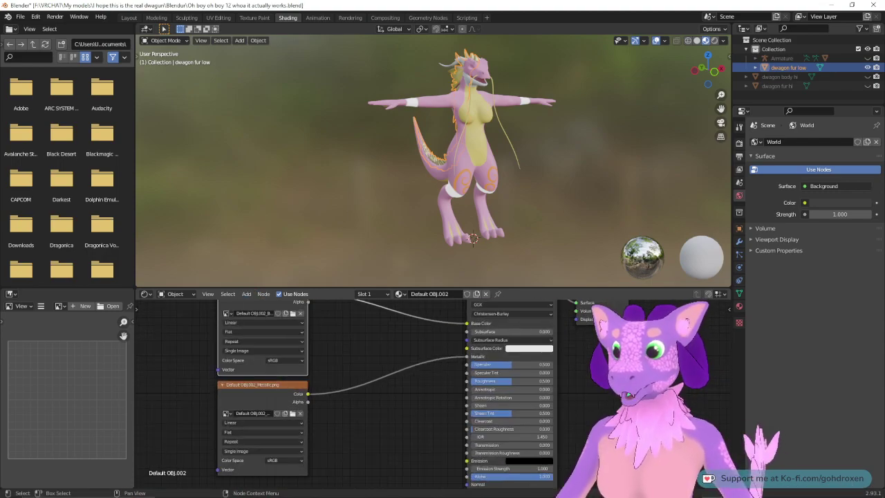
{"action": "middle_click_drag", "start_coordinate": [422, 394], "coordinate": [419, 353]}
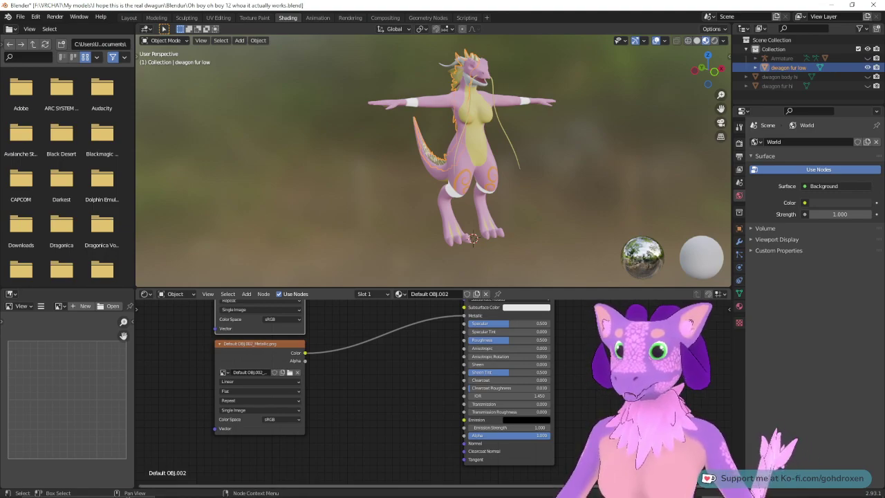
{"action": "mouse_move", "coordinate": [387, 495]}
{"action": "left_click", "coordinate": [200, 489]}
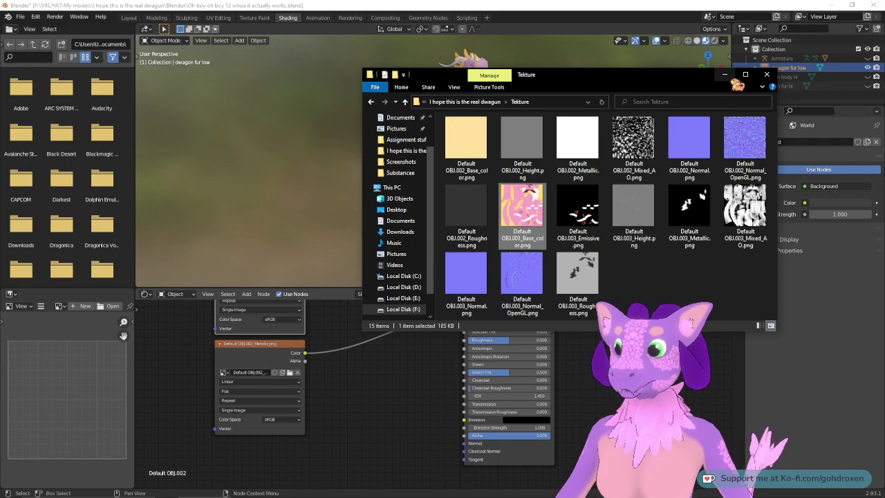
{"action": "left_click", "coordinate": [725, 75]}
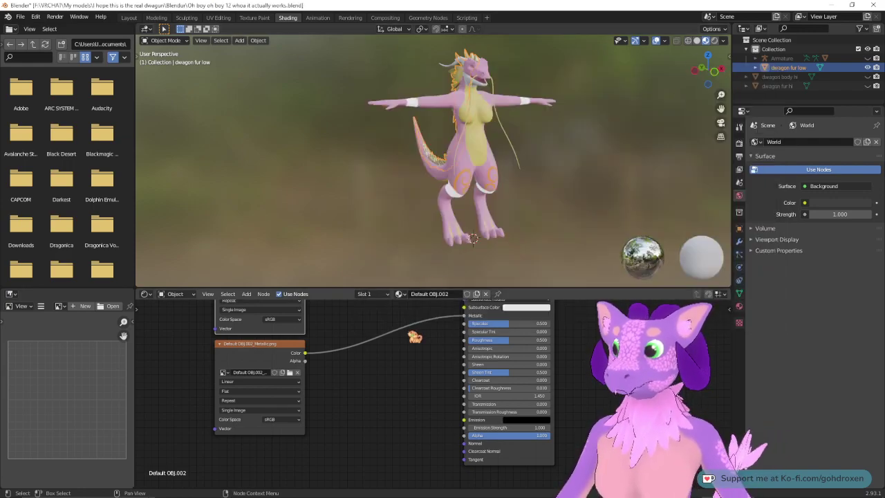
Step: Switch to the Layout workspace and examine the textured dragon's head, fur, body and tail from several angles
{"action": "left_click", "coordinate": [129, 17]}
{"action": "mouse_move", "coordinate": [297, 229]}
{"action": "middle_mouse_down"}
{"action": "mouse_move", "coordinate": [560, 243]}
{"action": "mouse_move", "coordinate": [561, 229]}
{"action": "mouse_move", "coordinate": [440, 220]}
{"action": "mouse_move", "coordinate": [526, 254]}
{"action": "mouse_move", "coordinate": [567, 253]}
{"action": "mouse_move", "coordinate": [537, 228]}
{"action": "middle_mouse_up"}
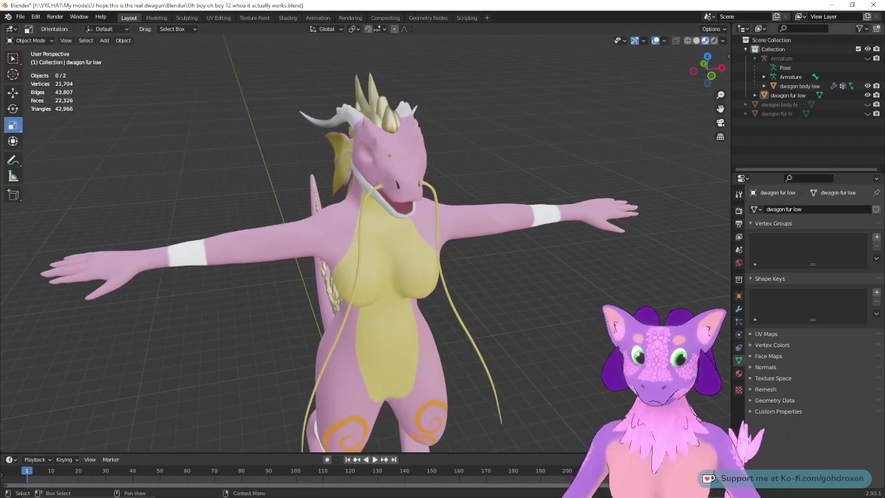
{"action": "middle_click_drag", "start_coordinate": [520, 119], "coordinate": [536, 110]}
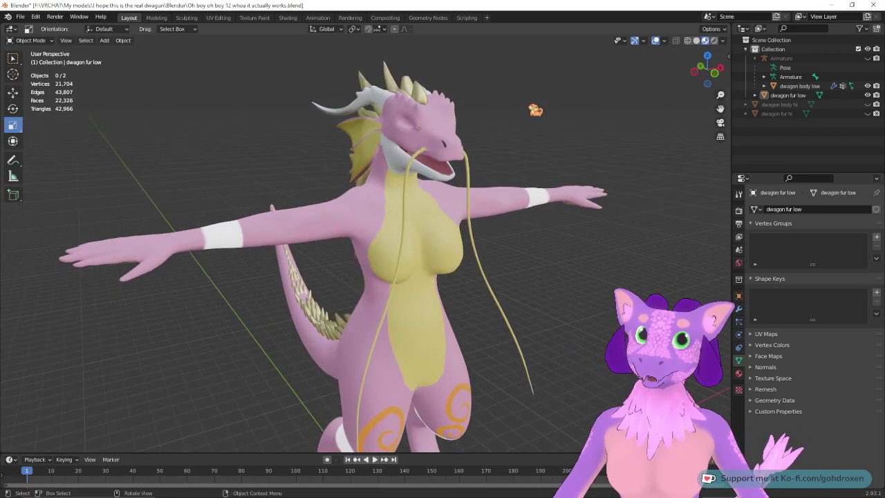
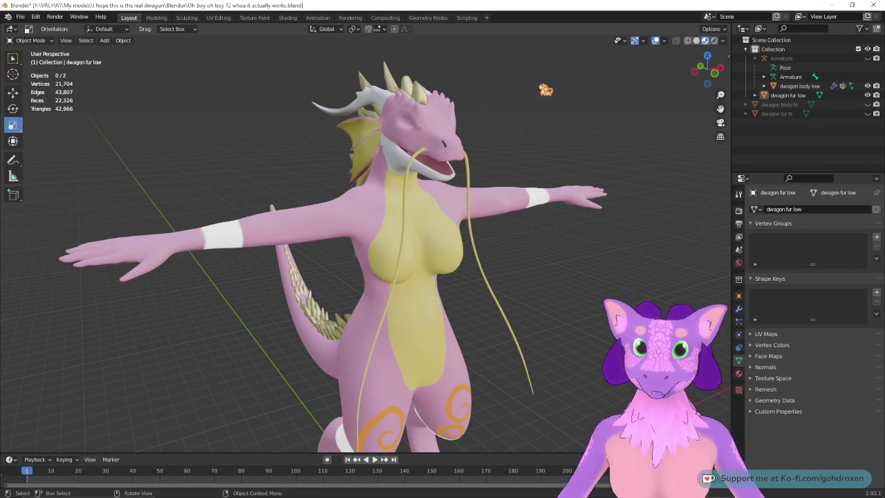
{"action": "middle_click_drag", "start_coordinate": [535, 138], "coordinate": [514, 206]}
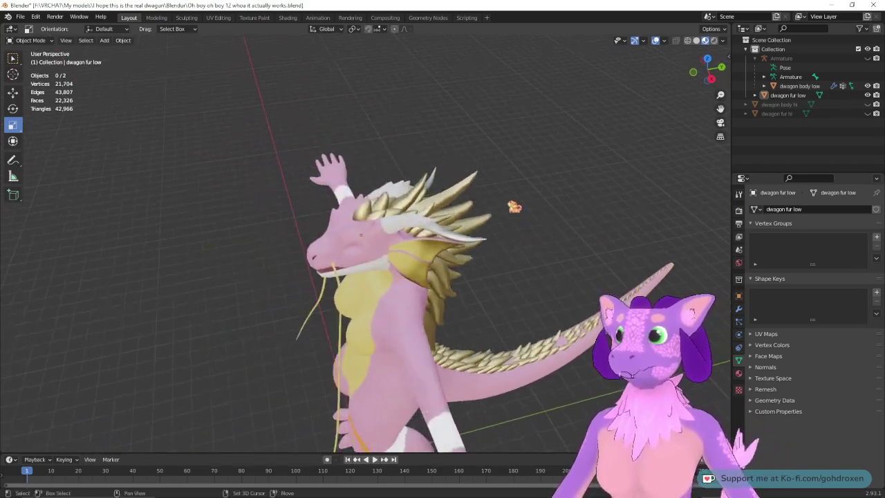
{"action": "middle_click_drag", "start_coordinate": [514, 148], "coordinate": [524, 199], "text": "ctrl"}
{"action": "scroll", "coordinate": [533, 173], "scroll_direction": "down", "scroll_amount": 8}
{"action": "middle_click_drag", "start_coordinate": [536, 168], "coordinate": [400, 102]}
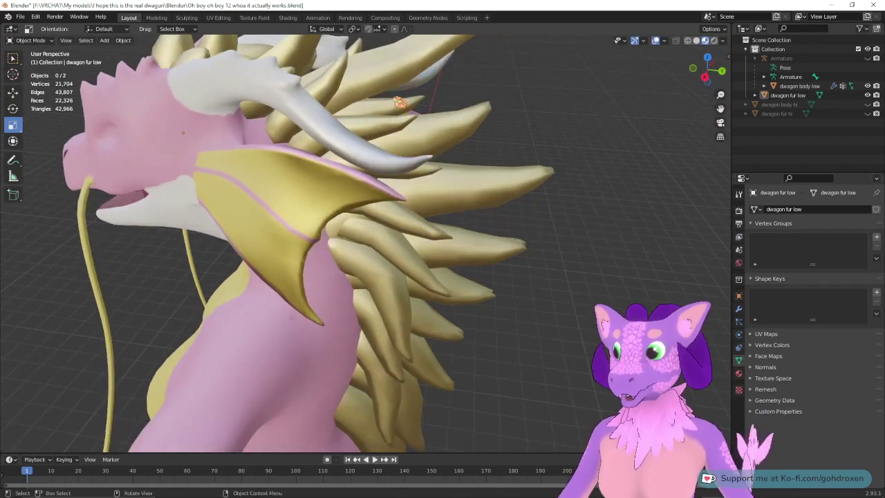
{"action": "middle_click_drag", "start_coordinate": [523, 215], "coordinate": [549, 207]}
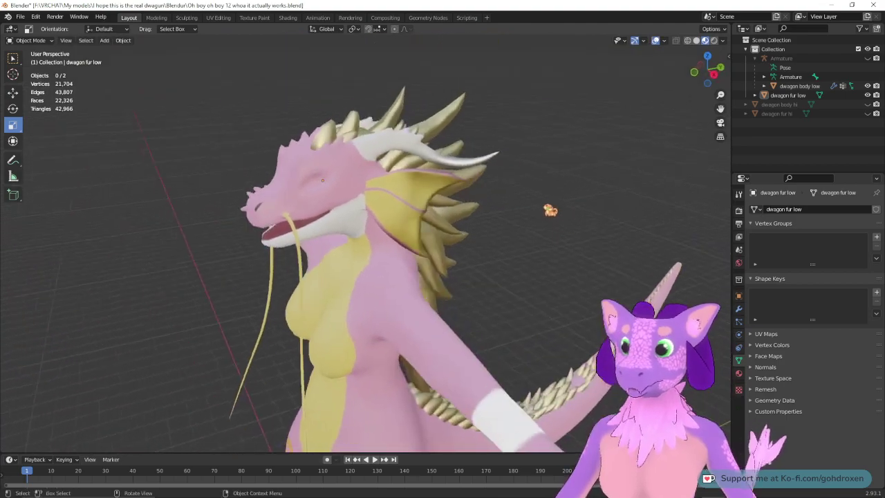
{"action": "scroll", "coordinate": [541, 213], "scroll_direction": "down", "scroll_amount": 4}
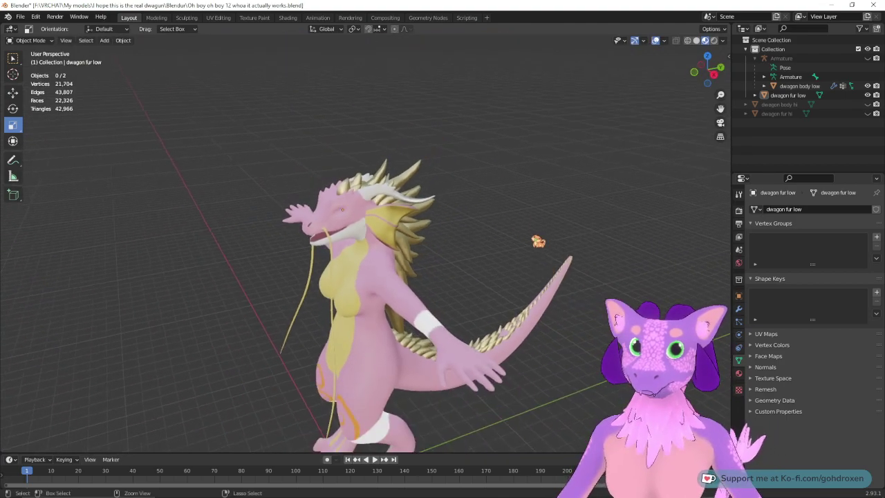
{"action": "middle_click_drag", "start_coordinate": [500, 245], "coordinate": [523, 217]}
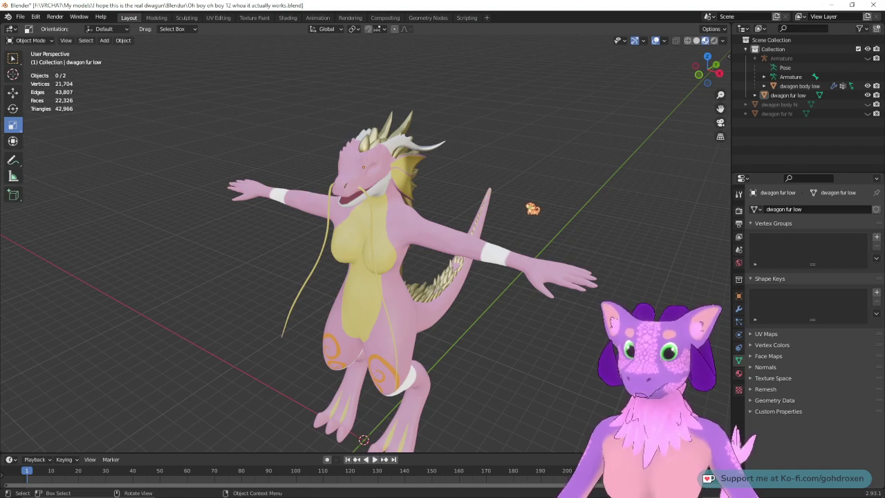
{"action": "middle_click_drag", "start_coordinate": [510, 210], "coordinate": [485, 204]}
{"action": "scroll", "coordinate": [484, 204], "scroll_direction": "down", "scroll_amount": 5}
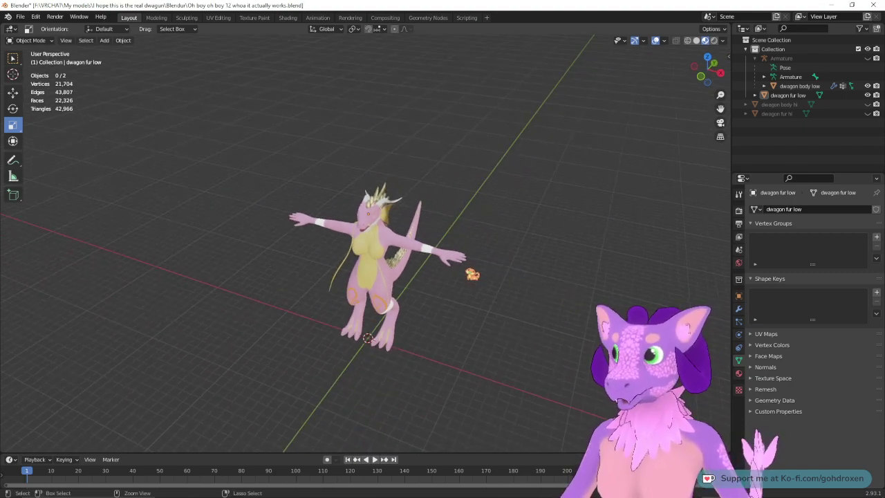
{"action": "scroll", "coordinate": [450, 179], "scroll_direction": "up", "scroll_amount": 8}
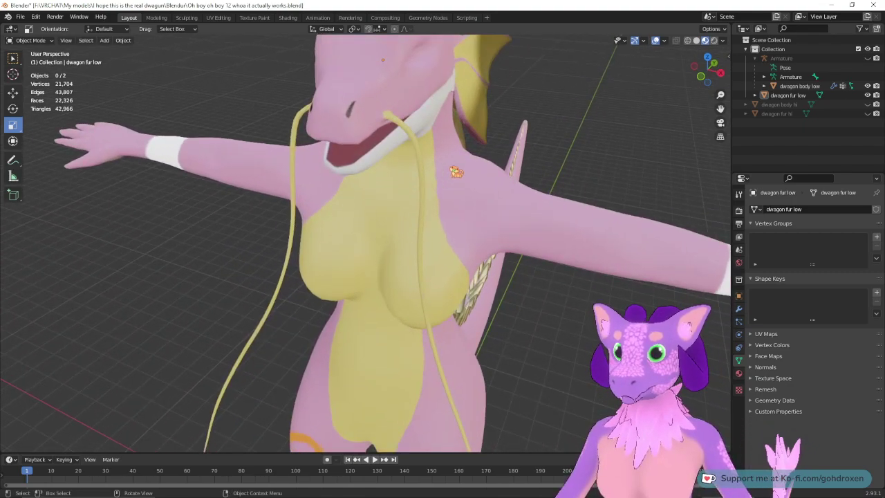
{"action": "scroll", "coordinate": [449, 179], "scroll_direction": "down", "scroll_amount": 3}
{"action": "middle_click_drag", "start_coordinate": [424, 219], "coordinate": [448, 237]}
{"action": "middle_click_drag", "start_coordinate": [532, 182], "coordinate": [698, 181]}
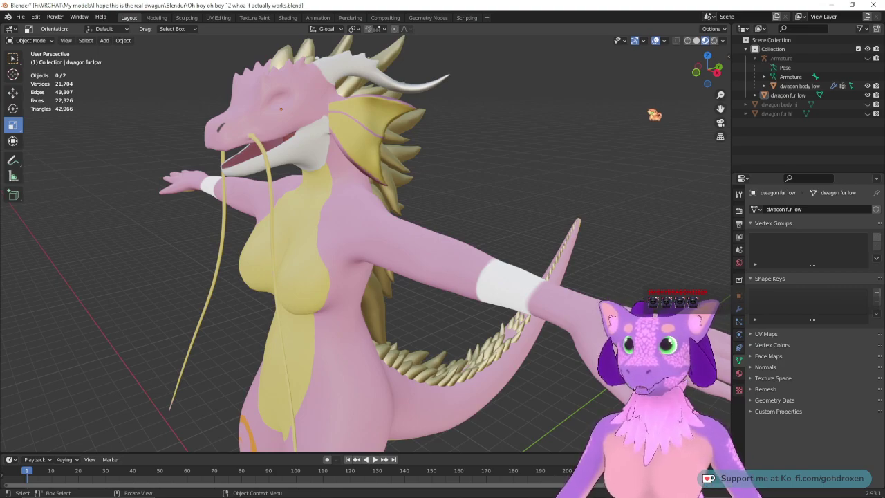
Step: Switch to Adobe Substance 3D Painter to examine the painted dragon up close, and compare it with the model in Blender
{"action": "mouse_move", "coordinate": [415, 496]}
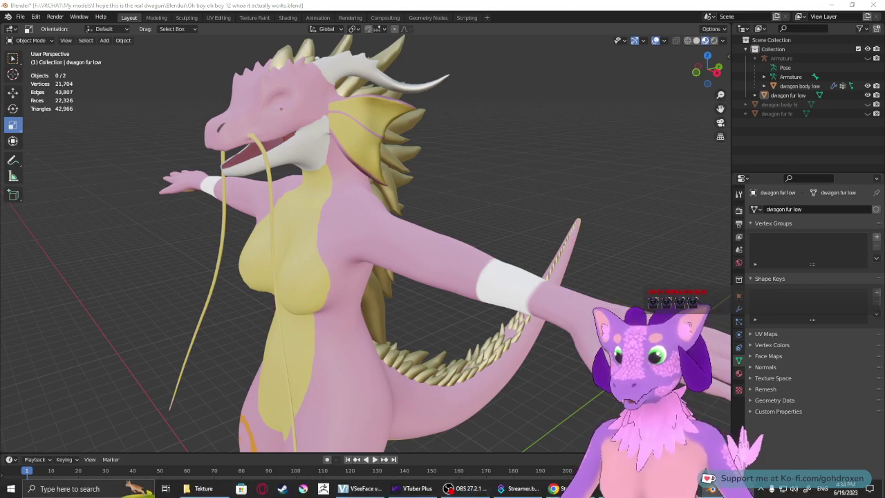
{"action": "left_click", "coordinate": [675, 489]}
{"action": "left_click_drag", "start_coordinate": [303, 222], "coordinate": [319, 219], "text": "alt"}
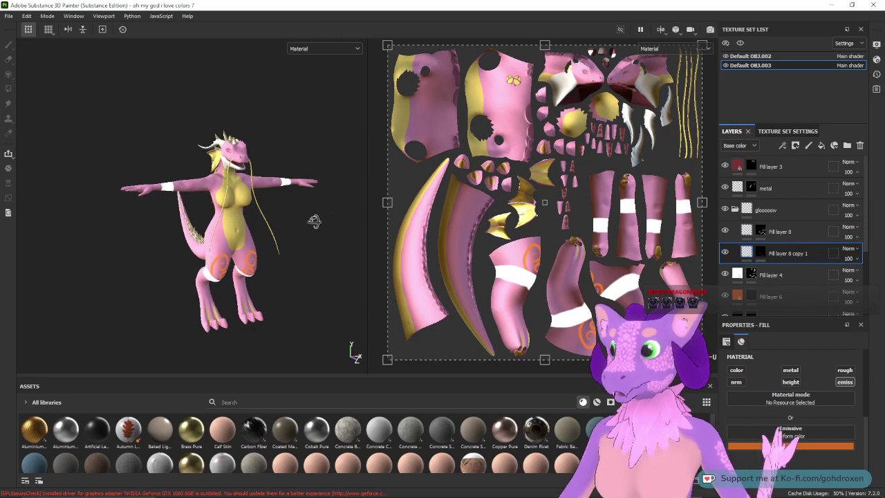
{"action": "scroll", "coordinate": [319, 219], "scroll_direction": "up", "scroll_amount": 10}
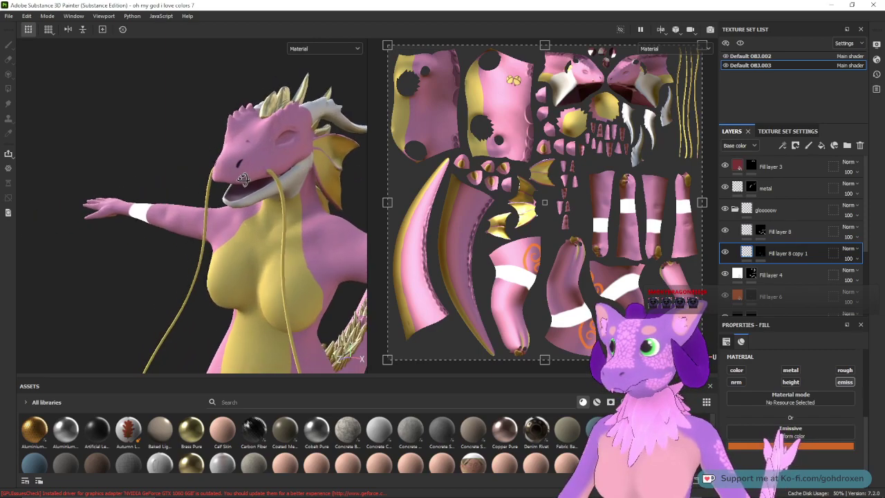
{"action": "left_click_drag", "start_coordinate": [244, 179], "coordinate": [293, 158], "text": "alt"}
{"action": "left_click_drag", "start_coordinate": [186, 131], "coordinate": [271, 141], "text": "alt"}
{"action": "left_click_drag", "start_coordinate": [233, 204], "coordinate": [274, 220], "text": "alt"}
{"action": "left_click_drag", "start_coordinate": [353, 171], "coordinate": [284, 130], "text": "alt"}
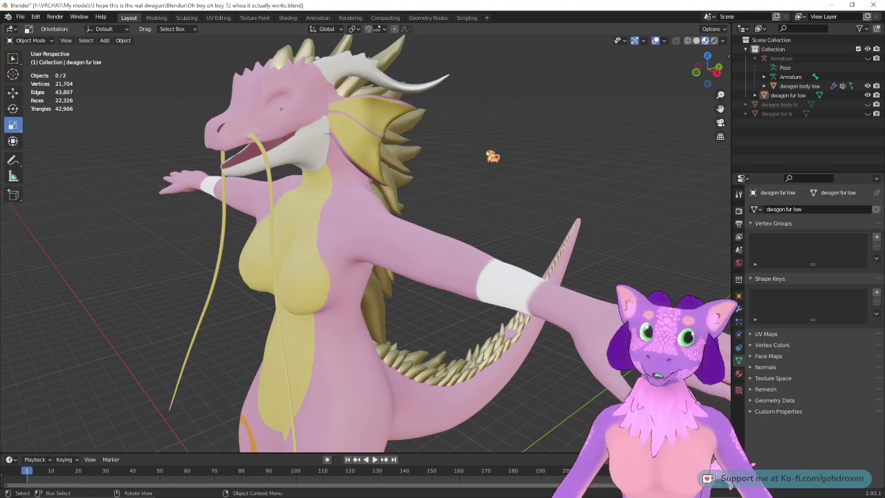
{"action": "middle_click_drag", "start_coordinate": [498, 164], "coordinate": [514, 174]}
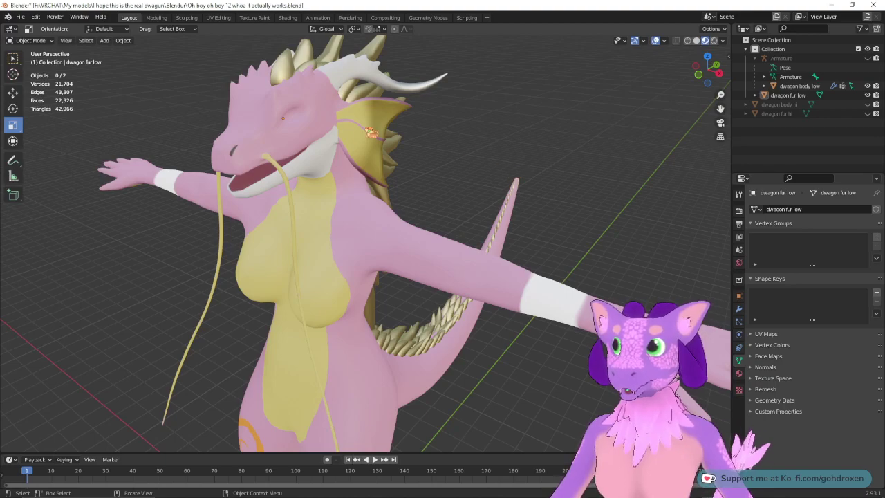
{"action": "middle_click_drag", "start_coordinate": [529, 131], "coordinate": [516, 127]}
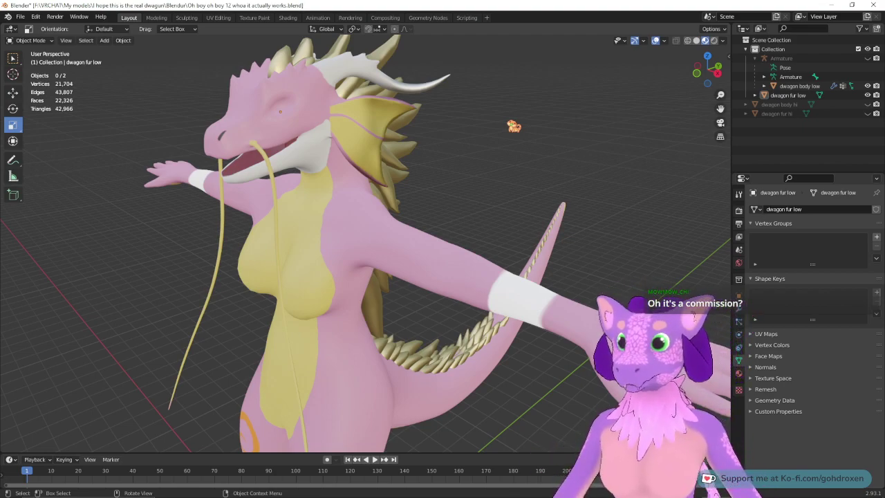
Step: Look over the textured dragon in the Layout workspace and select its low-poly body mesh
{"action": "middle_click_drag", "start_coordinate": [528, 135], "coordinate": [619, 182]}
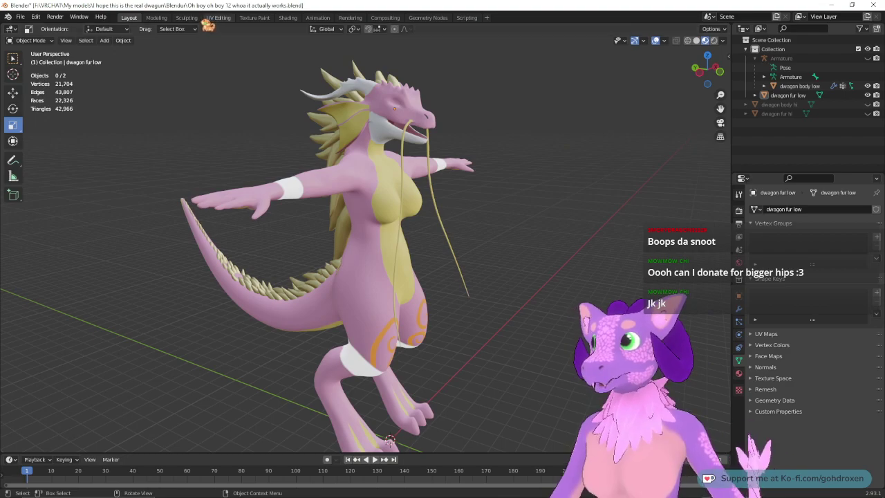
{"action": "left_click", "coordinate": [188, 18]}
{"action": "left_click", "coordinate": [158, 17]}
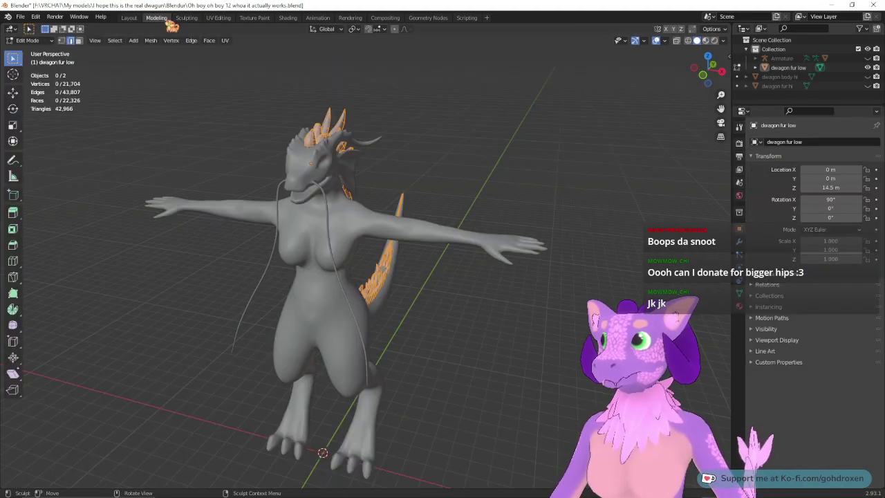
{"action": "left_click", "coordinate": [129, 18]}
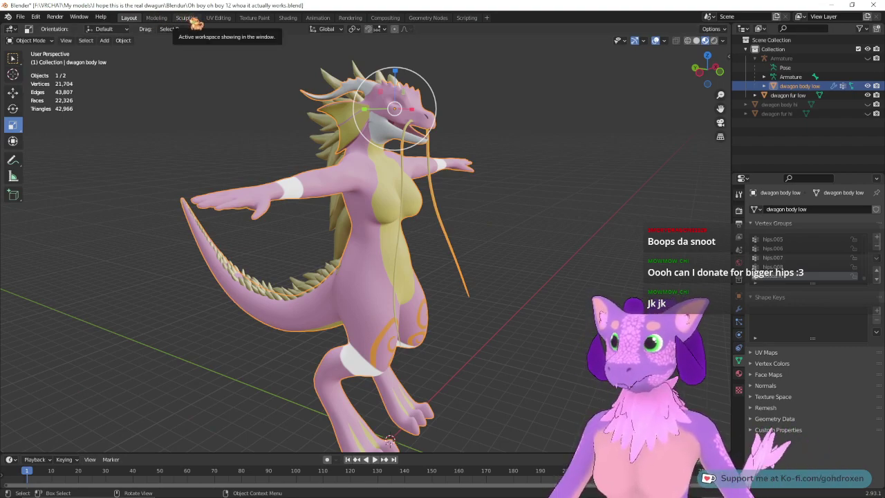
Step: Switch to the Sculpting workspace and choose the Elastic Deform brush with a 233 px radius for the dragon's hips
{"action": "left_click", "coordinate": [187, 18]}
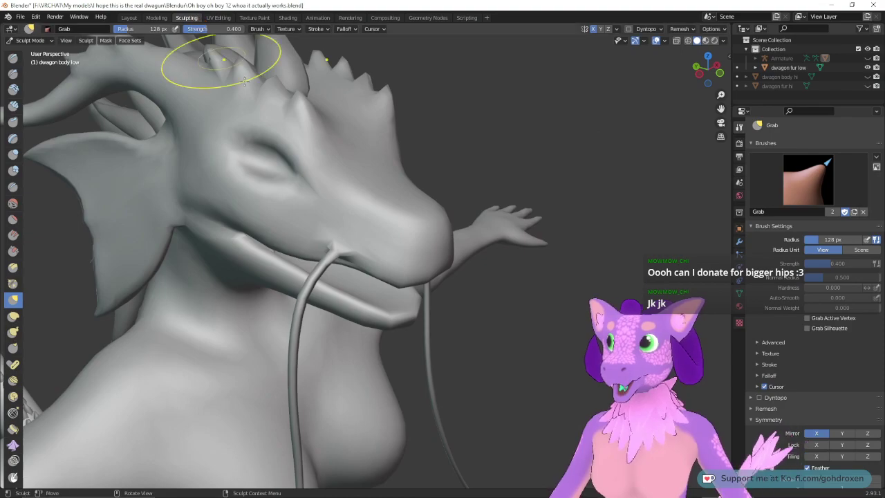
{"action": "mouse_move", "coordinate": [530, 306]}
{"action": "middle_mouse_down"}
{"action": "mouse_move", "coordinate": [559, 334]}
{"action": "mouse_move", "coordinate": [590, 200]}
{"action": "middle_mouse_up"}
{"action": "scroll", "coordinate": [574, 299], "scroll_direction": "up", "scroll_amount": 3}
{"action": "scroll", "coordinate": [574, 322], "scroll_direction": "down", "scroll_amount": 5}
{"action": "scroll", "coordinate": [582, 259], "scroll_direction": "up", "scroll_amount": 3}
{"action": "middle_click_drag", "start_coordinate": [593, 278], "coordinate": [605, 222], "text": "shift"}
{"action": "middle_click_drag", "start_coordinate": [551, 233], "coordinate": [665, 212]}
{"action": "mouse_move", "coordinate": [576, 271]}
{"action": "middle_mouse_down"}
{"action": "mouse_move", "coordinate": [559, 298]}
{"action": "mouse_move", "coordinate": [360, 266]}
{"action": "middle_mouse_up"}
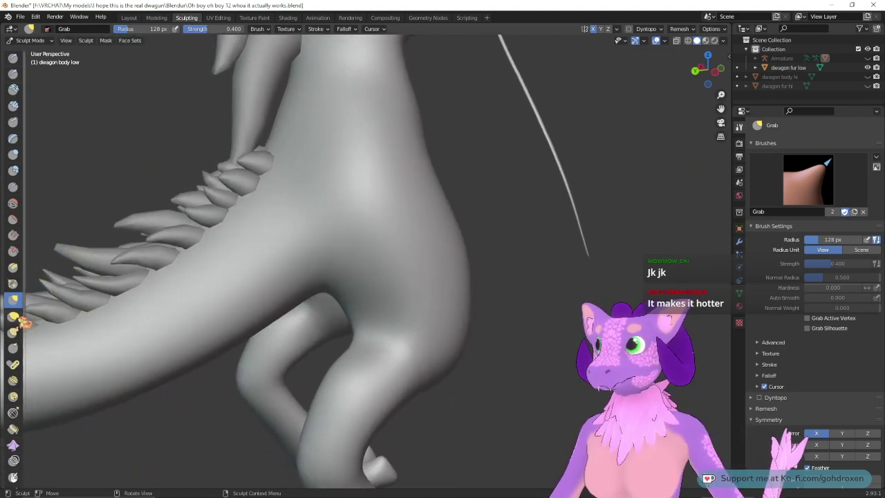
{"action": "left_click", "coordinate": [14, 317]}
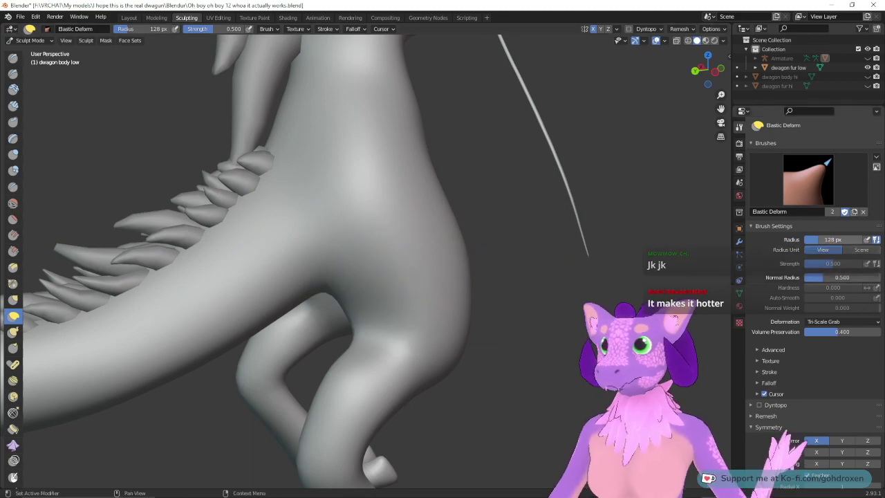
{"action": "left_click_drag", "start_coordinate": [830, 241], "coordinate": [857, 241]}
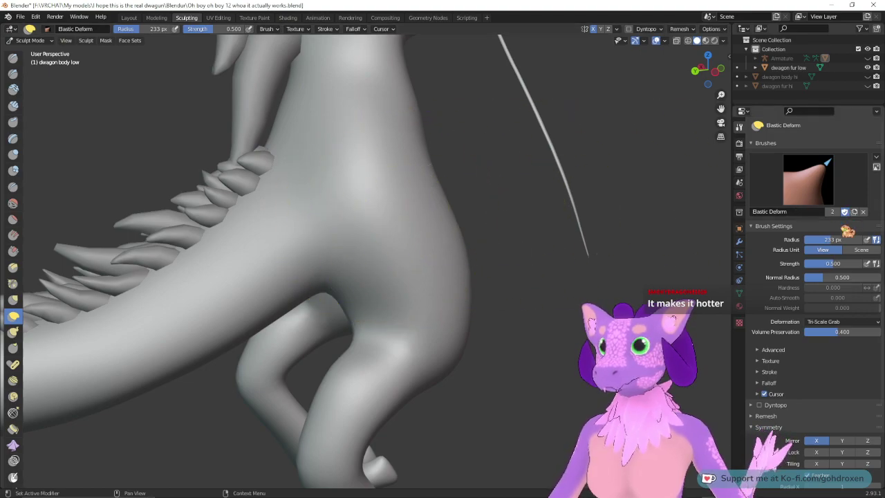
Step: Try to enlarge the dragon's hips and rear with Elastic Deform strokes, reducing the brush radius to 151 px
{"action": "left_click_drag", "start_coordinate": [360, 238], "coordinate": [342, 262]}
{"action": "middle_click_drag", "start_coordinate": [508, 293], "coordinate": [454, 294]}
{"action": "key", "text": "ctrl+z"}
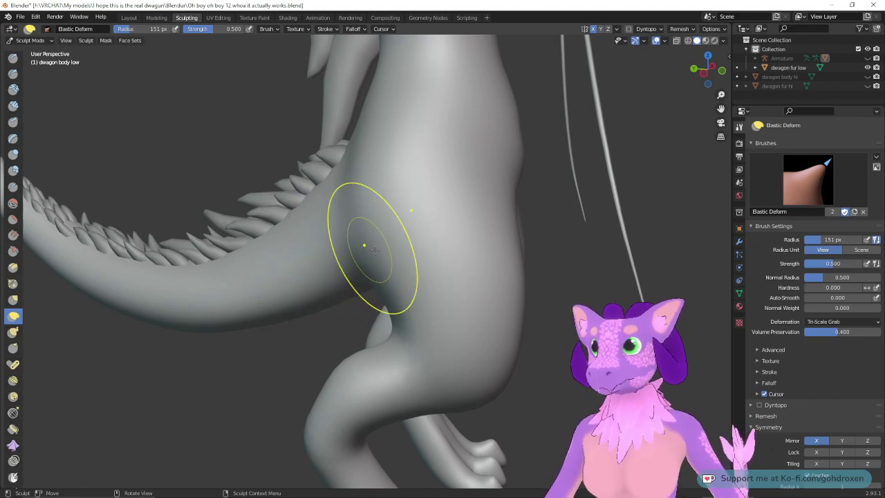
{"action": "left_click_drag", "start_coordinate": [372, 241], "coordinate": [361, 247]}
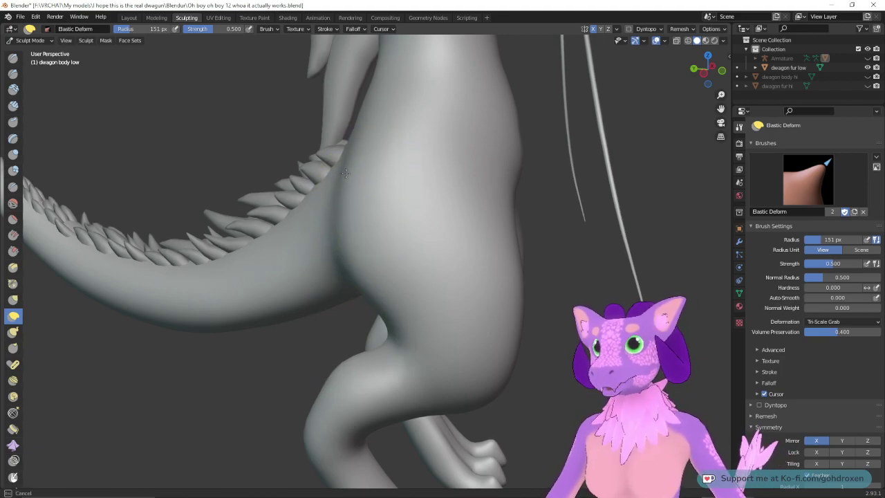
{"action": "left_click_drag", "start_coordinate": [345, 173], "coordinate": [335, 228]}
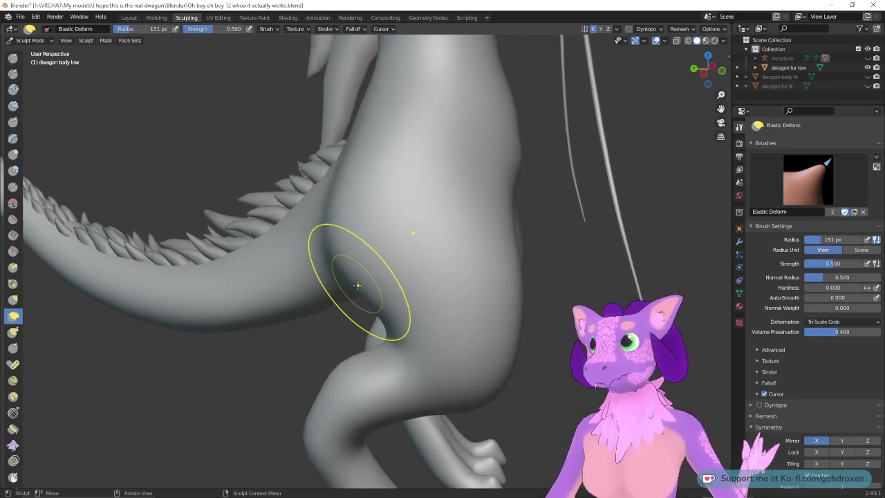
{"action": "mouse_move", "coordinate": [361, 295]}
{"action": "middle_mouse_down"}
{"action": "mouse_move", "coordinate": [547, 293]}
{"action": "mouse_move", "coordinate": [362, 307]}
{"action": "middle_mouse_up"}
{"action": "left_click_drag", "start_coordinate": [367, 199], "coordinate": [356, 193]}
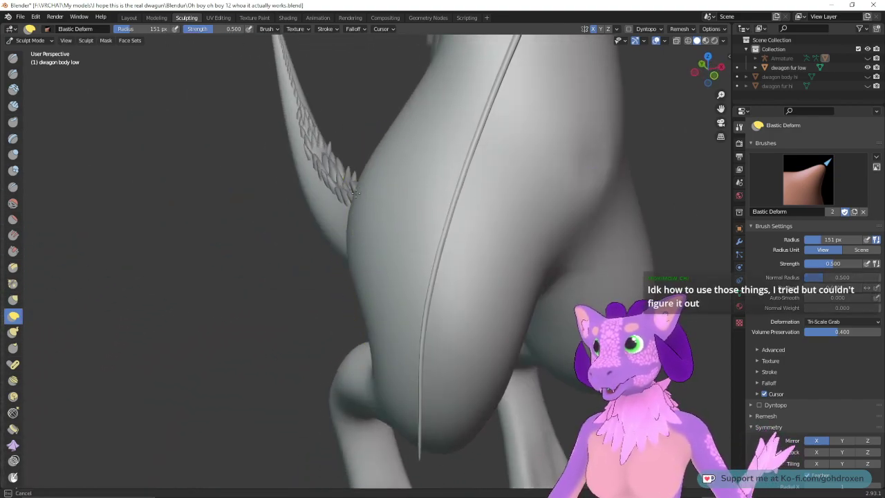
Step: Check the reshaped hips from the front, undo the sculpting strokes and return to the Layout workspace
{"action": "mouse_move", "coordinate": [276, 337]}
{"action": "middle_mouse_down"}
{"action": "mouse_move", "coordinate": [452, 306]}
{"action": "mouse_move", "coordinate": [473, 316]}
{"action": "mouse_move", "coordinate": [255, 294]}
{"action": "mouse_move", "coordinate": [271, 294]}
{"action": "middle_mouse_up"}
{"action": "scroll", "coordinate": [244, 293], "scroll_direction": "down", "scroll_amount": 6}
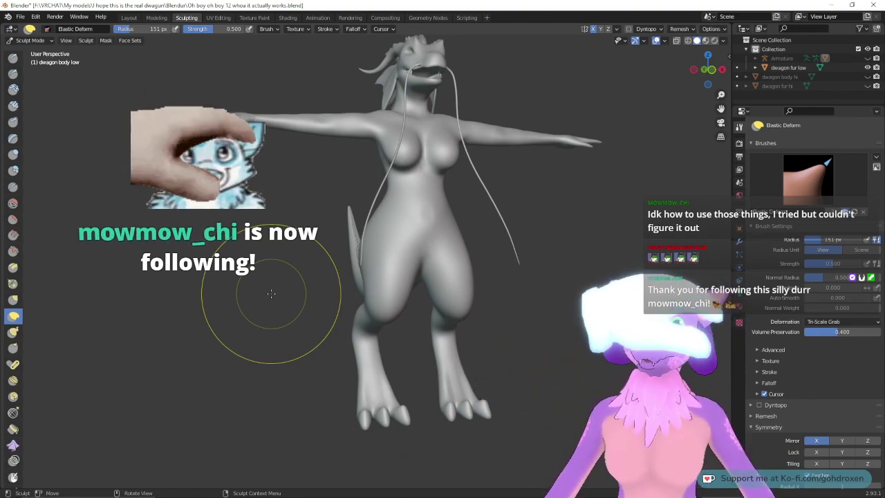
{"action": "middle_click_drag", "start_coordinate": [250, 298], "coordinate": [289, 309]}
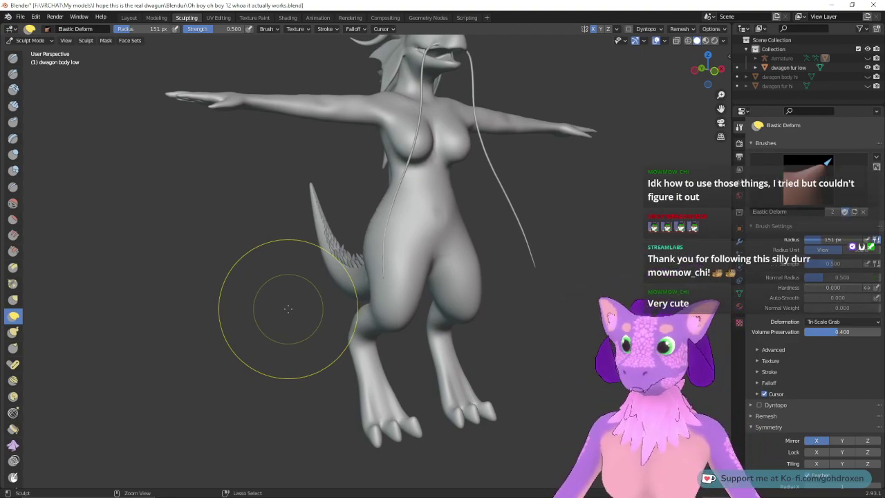
{"action": "key", "text": "ctrl+z"}
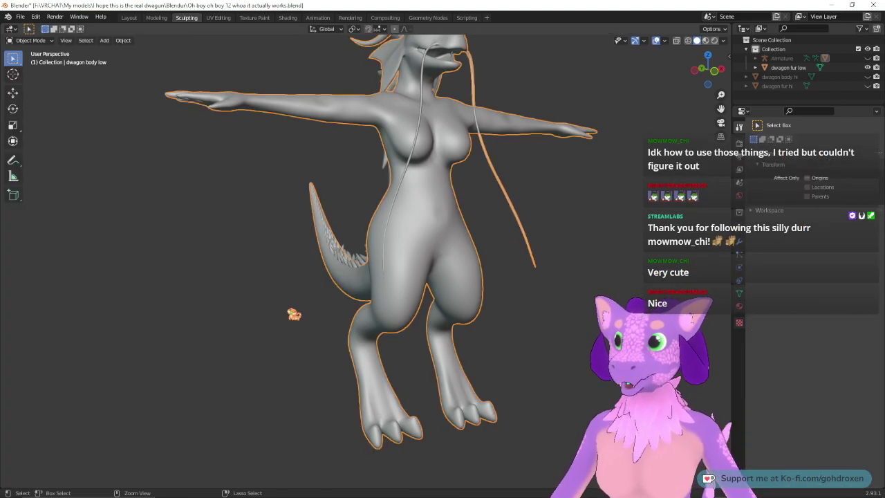
{"action": "left_click", "coordinate": [128, 17]}
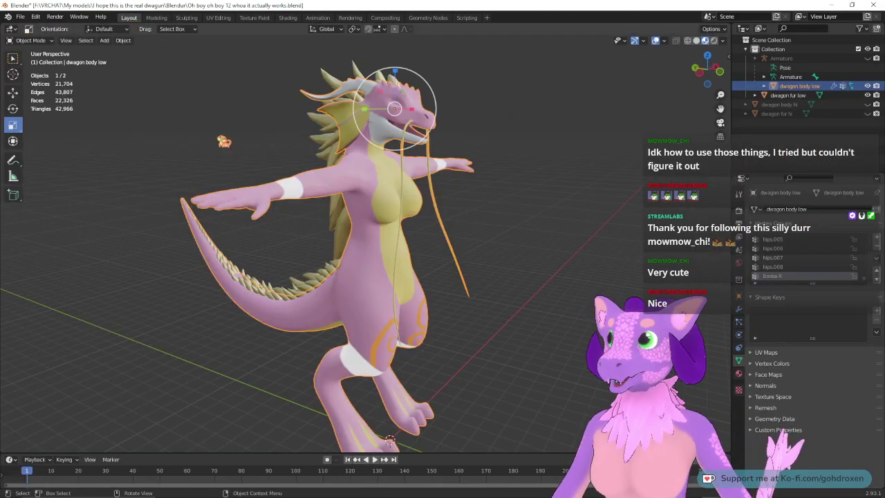
Step: Switch to the Modeling workspace and show the dragon's head in see-through wireframe from the left orthographic view
{"action": "middle_click_drag", "start_coordinate": [391, 439], "coordinate": [380, 431]}
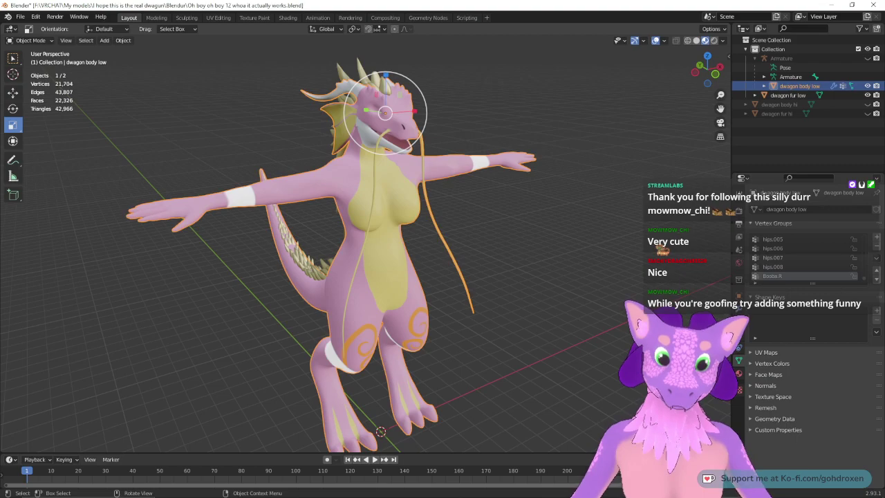
{"action": "middle_click_drag", "start_coordinate": [628, 253], "coordinate": [678, 251]}
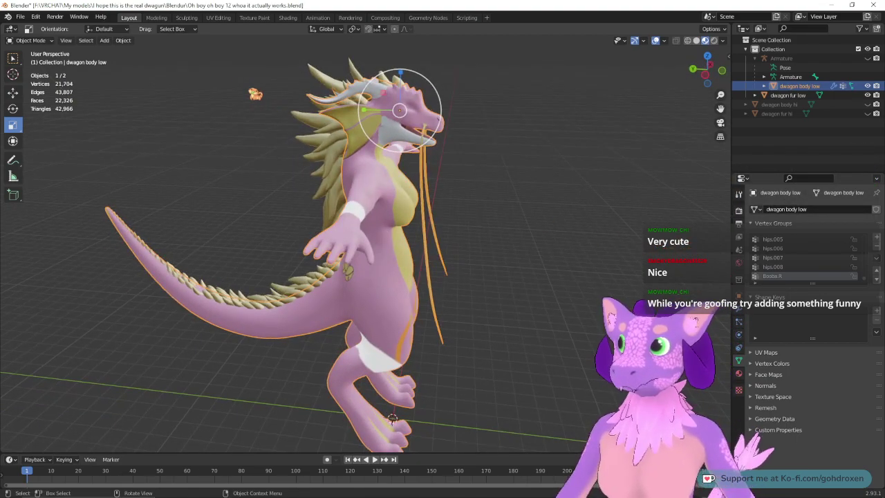
{"action": "left_click", "coordinate": [159, 19]}
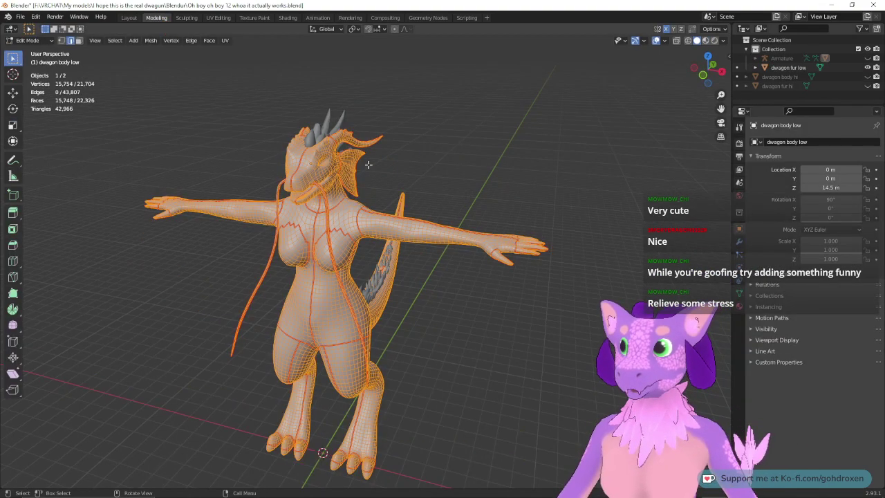
{"action": "middle_click_drag", "start_coordinate": [424, 155], "coordinate": [493, 147]}
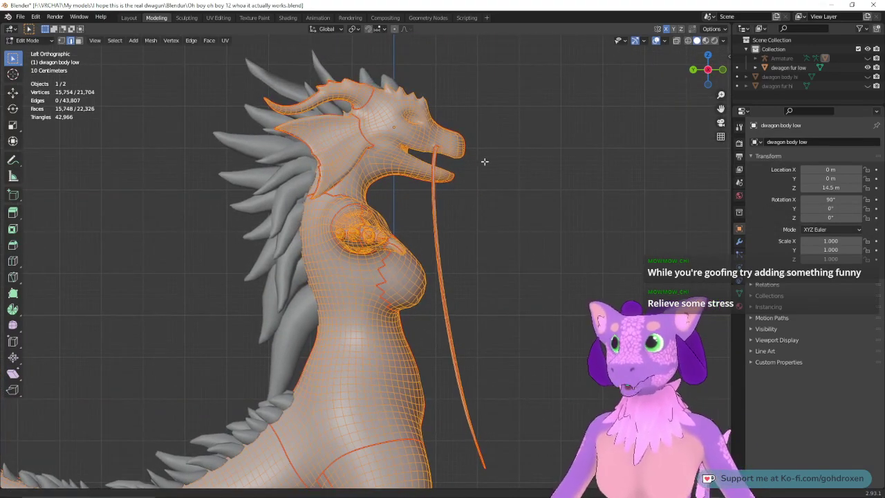
{"action": "scroll", "coordinate": [484, 173], "scroll_direction": "down", "scroll_amount": 3}
{"action": "scroll", "coordinate": [501, 211], "scroll_direction": "up", "scroll_amount": 6}
{"action": "middle_click_drag", "start_coordinate": [537, 242], "coordinate": [537, 220], "text": "ctrl"}
{"action": "middle_click_drag", "start_coordinate": [542, 189], "coordinate": [481, 278], "text": "shift"}
{"action": "middle_click_drag", "start_coordinate": [492, 211], "coordinate": [478, 264], "text": "shift"}
{"action": "scroll", "coordinate": [464, 242], "scroll_direction": "down", "scroll_amount": 1}
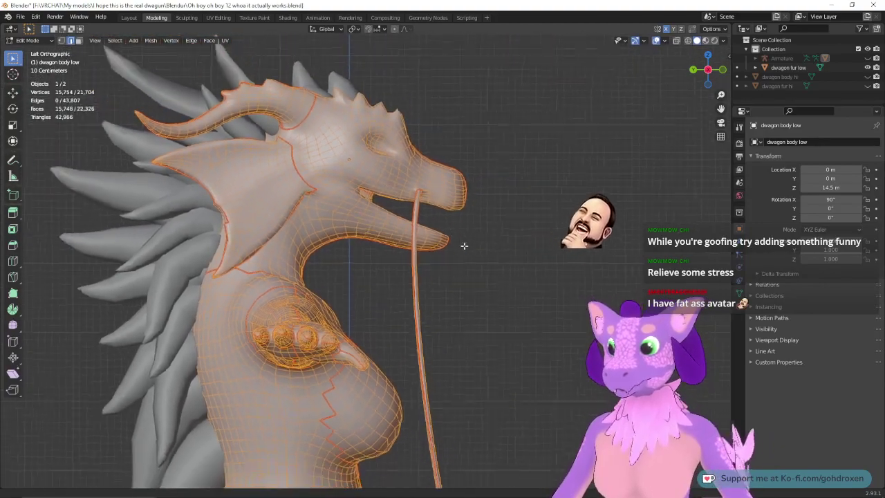
{"action": "scroll", "coordinate": [464, 243], "scroll_direction": "up", "scroll_amount": 4}
{"action": "middle_click_drag", "start_coordinate": [469, 236], "coordinate": [474, 242], "text": "shift"}
{"action": "key", "text": "alt+z"}
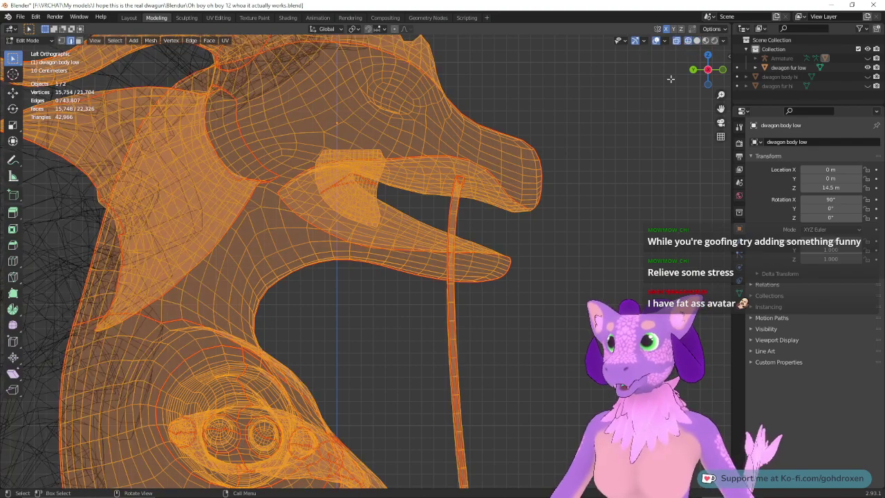
Step: Box-select the lower jaw and inner mouth geometry, removing the upper snout parts from the selection
{"action": "left_click_drag", "start_coordinate": [620, 227], "coordinate": [556, 235]}
{"action": "left_click_drag", "start_coordinate": [420, 223], "coordinate": [313, 296]}
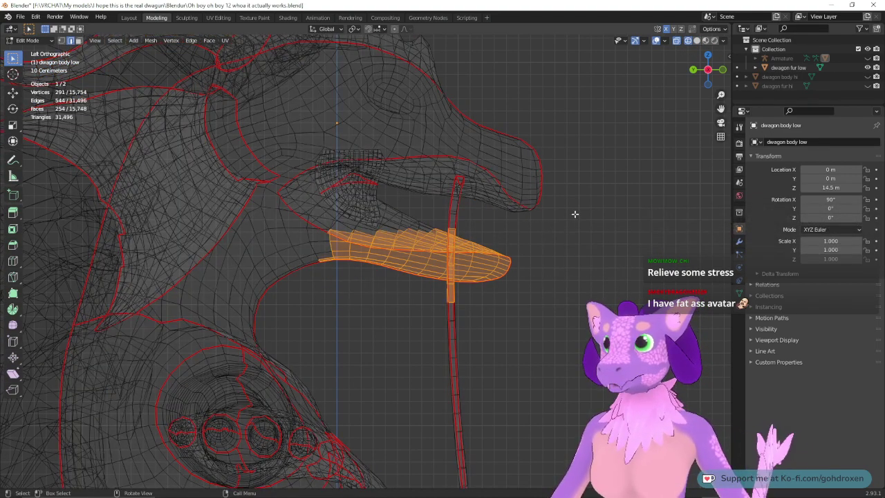
{"action": "left_click_drag", "start_coordinate": [456, 215], "coordinate": [301, 298], "text": "shift"}
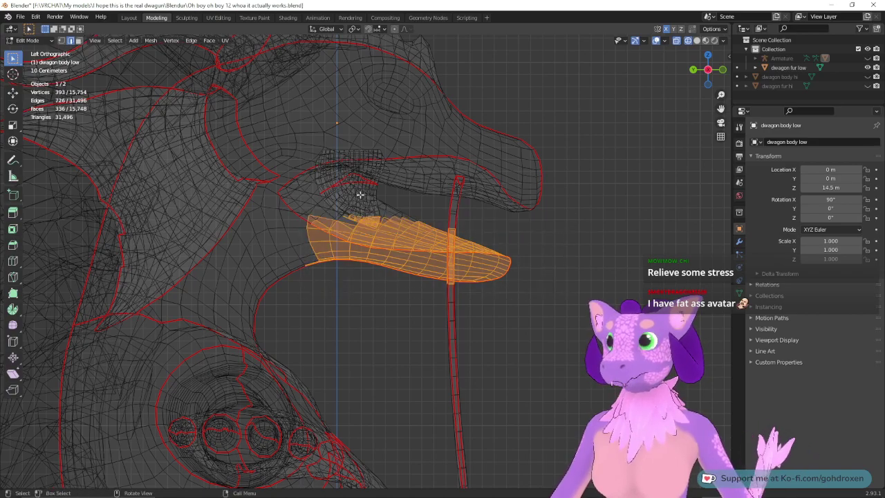
{"action": "left_click_drag", "start_coordinate": [272, 189], "coordinate": [571, 363], "text": "shift"}
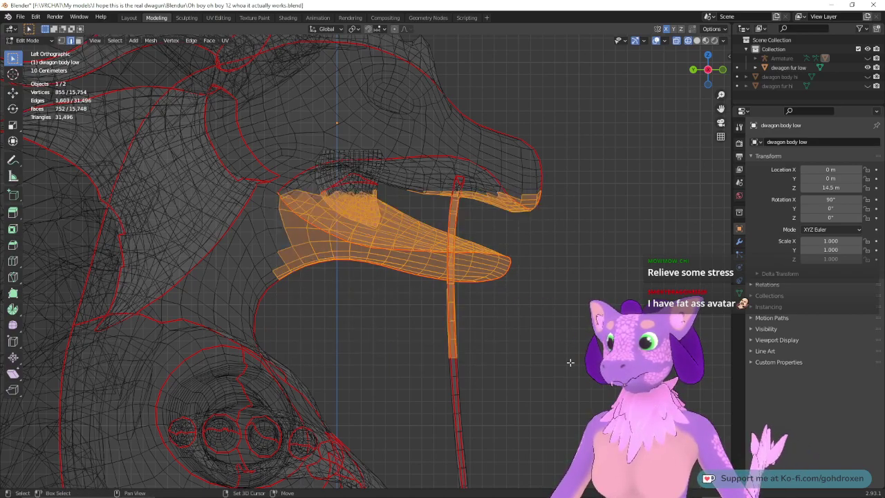
{"action": "left_click_drag", "start_coordinate": [645, 136], "coordinate": [409, 206], "text": "ctrl"}
{"action": "left_click_drag", "start_coordinate": [613, 177], "coordinate": [478, 232], "text": "ctrl"}
Step: Change to face selection and deselect the whisker faces that cross the lower jaw
{"action": "left_click", "coordinate": [79, 41]}
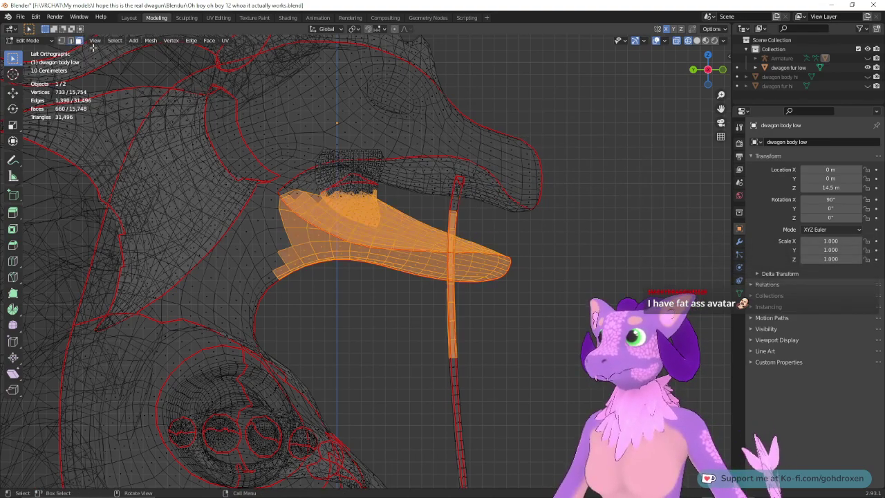
{"action": "middle_click_drag", "start_coordinate": [547, 233], "coordinate": [535, 252]}
{"action": "left_click_drag", "start_coordinate": [650, 197], "coordinate": [601, 265], "text": "ctrl"}
{"action": "left_click_drag", "start_coordinate": [669, 240], "coordinate": [589, 398], "text": "ctrl"}
{"action": "left_click_drag", "start_coordinate": [343, 191], "coordinate": [373, 370], "text": "ctrl"}
{"action": "middle_click_drag", "start_coordinate": [373, 370], "coordinate": [465, 298]}
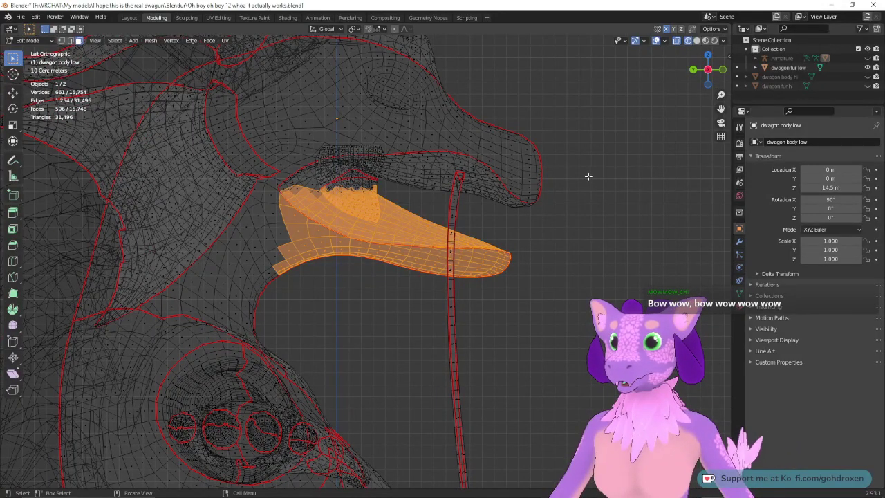
Step: Return to solid shading and add the missing cheek faces behind the mouth corner to the jaw selection
{"action": "mouse_move", "coordinate": [577, 173]}
{"action": "middle_mouse_down"}
{"action": "mouse_move", "coordinate": [555, 195]}
{"action": "mouse_move", "coordinate": [471, 207]}
{"action": "mouse_move", "coordinate": [490, 194]}
{"action": "mouse_move", "coordinate": [510, 202]}
{"action": "middle_mouse_up"}
{"action": "left_click", "coordinate": [696, 40]}
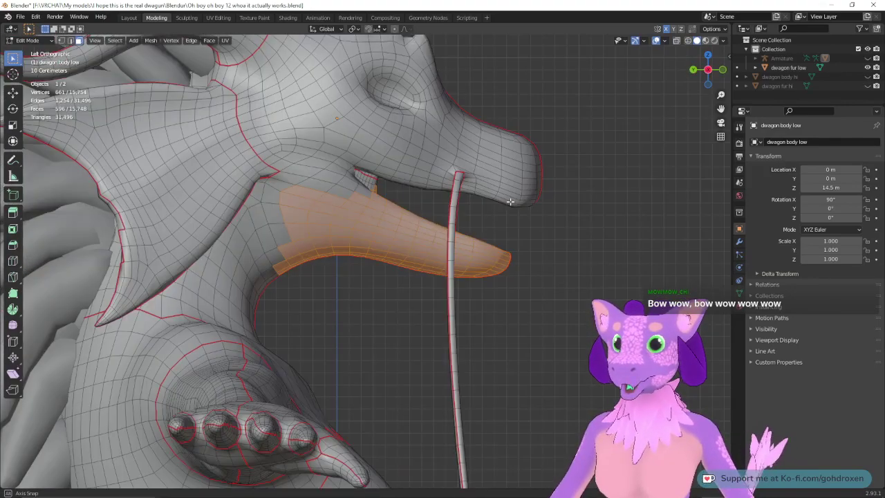
{"action": "middle_click_drag", "start_coordinate": [449, 196], "coordinate": [439, 206]}
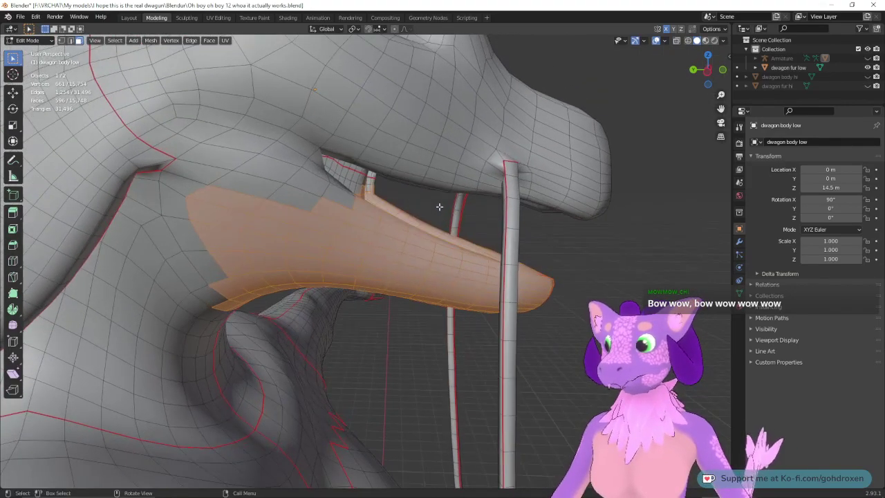
{"action": "left_click", "coordinate": [313, 182], "text": "shift"}
{"action": "left_click", "coordinate": [305, 195], "text": "shift"}
{"action": "left_click", "coordinate": [288, 161], "text": "shift"}
{"action": "left_click", "coordinate": [275, 170], "text": "shift"}
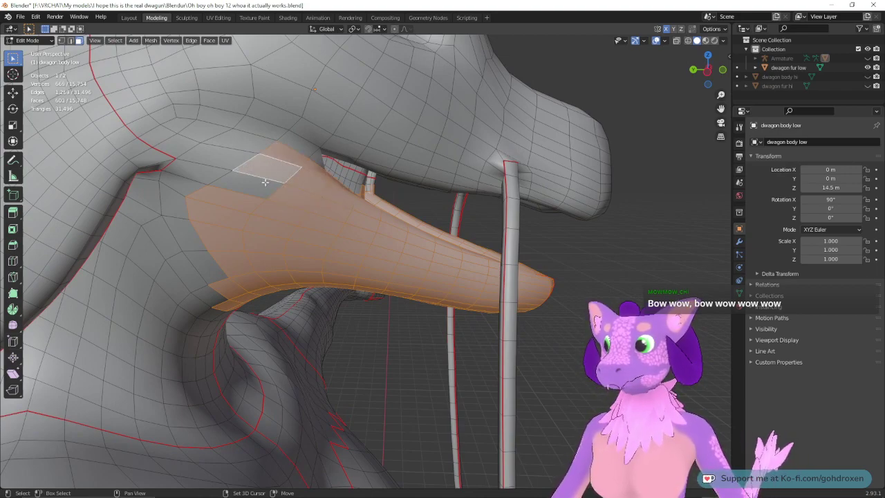
{"action": "left_click", "coordinate": [263, 185], "text": "shift"}
Step: Deselect the rearmost row of throat faces beneath the lower jaw
{"action": "middle_click_drag", "start_coordinate": [280, 220], "coordinate": [270, 187]}
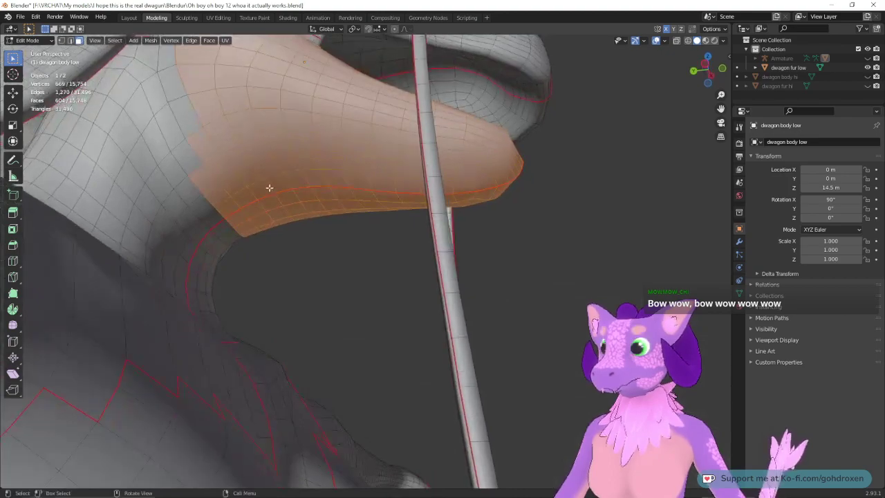
{"action": "middle_click_drag", "start_coordinate": [261, 231], "coordinate": [230, 256]}
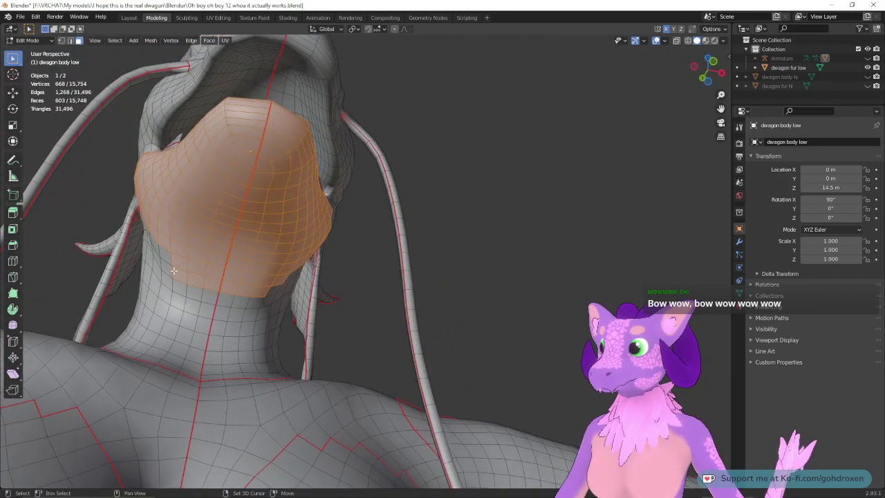
{"action": "mouse_move", "coordinate": [177, 268]}
{"action": "left_mouse_down", "text": "ctrl"}
{"action": "mouse_move", "coordinate": [219, 291]}
{"action": "mouse_move", "coordinate": [280, 297]}
{"action": "left_mouse_up", "text": "ctrl"}
Step: Add the missing cheek faces at the opposite mouth corner to the lower jaw selection
{"action": "middle_click_drag", "start_coordinate": [309, 320], "coordinate": [366, 178]}
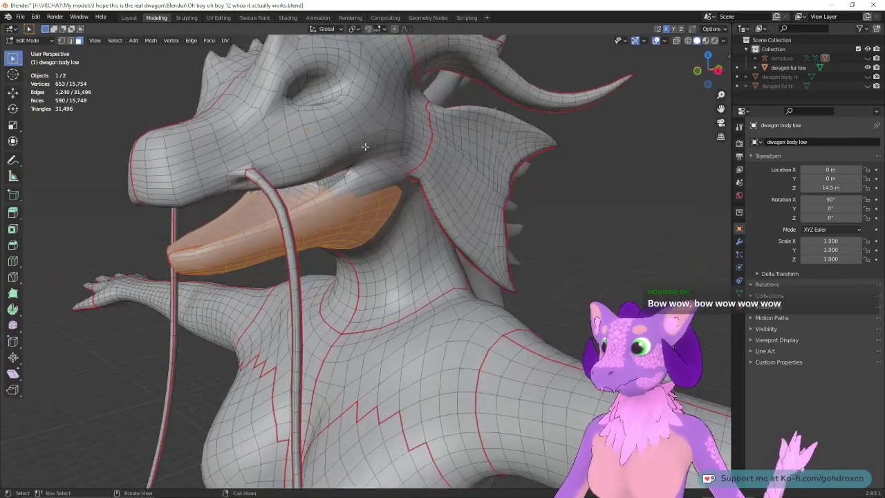
{"action": "left_click", "coordinate": [340, 186], "text": "shift"}
{"action": "left_click", "coordinate": [345, 187], "text": "shift"}
{"action": "left_click", "coordinate": [354, 177], "text": "shift"}
{"action": "left_click", "coordinate": [359, 182], "text": "shift"}
{"action": "left_click", "coordinate": [363, 190], "text": "shift"}
{"action": "left_click", "coordinate": [370, 172], "text": "shift"}
{"action": "left_click", "coordinate": [376, 179], "text": "shift"}
{"action": "left_click", "coordinate": [384, 186], "text": "shift"}
Step: Add the unselected faces along the inner side of the mouth to the lower jaw selection
{"action": "middle_click_drag", "start_coordinate": [259, 224], "coordinate": [273, 172]}
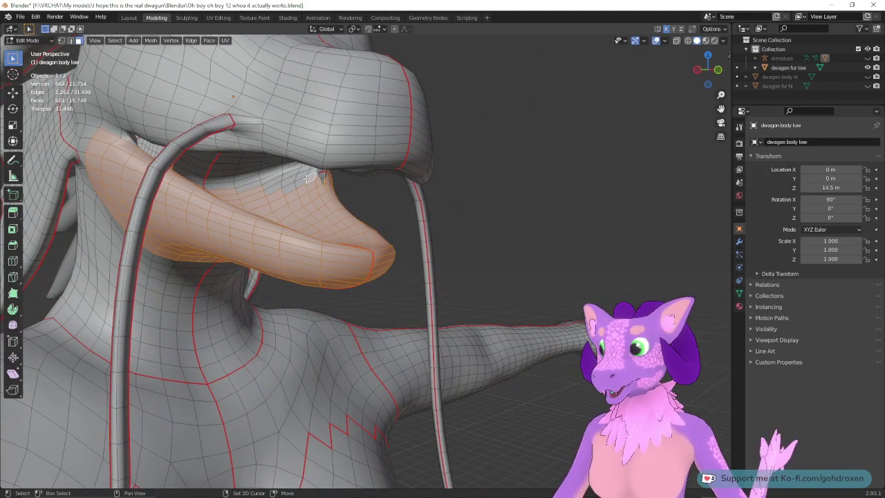
{"action": "left_click", "coordinate": [289, 187], "text": "shift"}
{"action": "left_click", "coordinate": [270, 188], "text": "shift"}
{"action": "left_click", "coordinate": [286, 182], "text": "shift"}
{"action": "left_click", "coordinate": [301, 176], "text": "shift"}
{"action": "middle_click_drag", "start_coordinate": [285, 202], "coordinate": [309, 230], "text": "shift"}
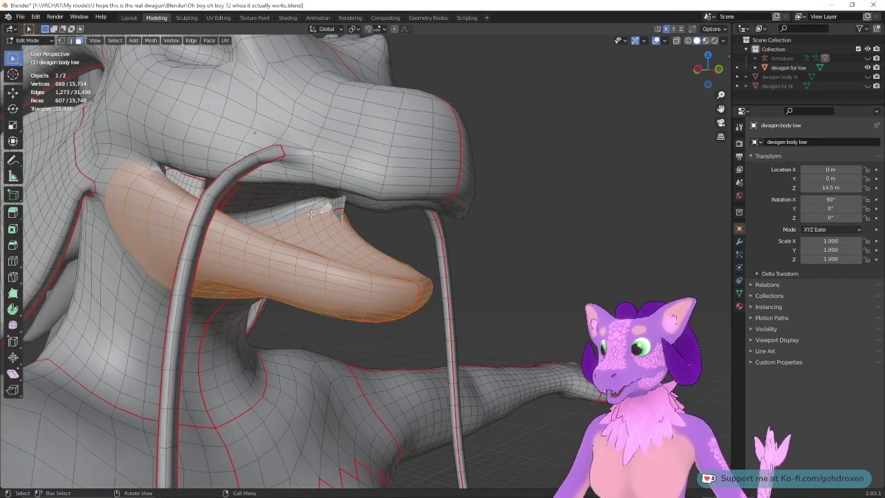
{"action": "middle_click_drag", "start_coordinate": [235, 247], "coordinate": [259, 273]}
{"action": "scroll", "coordinate": [284, 263], "scroll_direction": "down", "scroll_amount": 1}
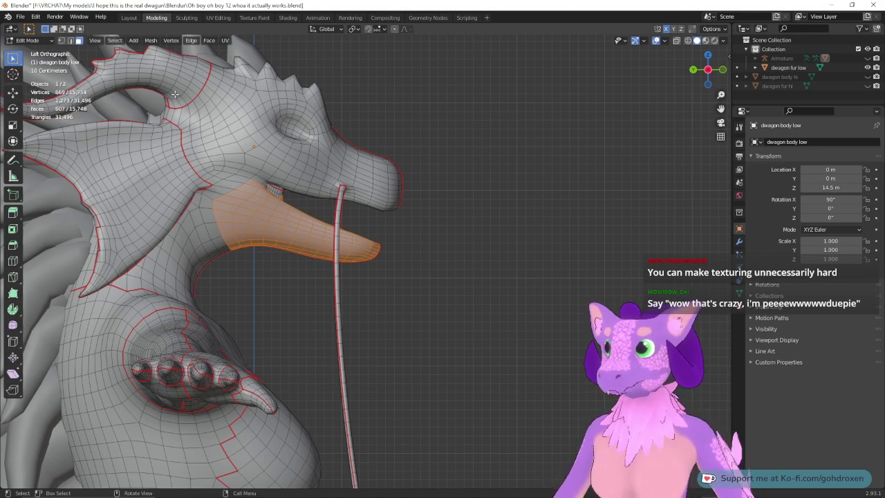
Step: Move the selected lower jaw faces straight down by about 1.28 m, away from the head
{"action": "left_click", "coordinate": [13, 93]}
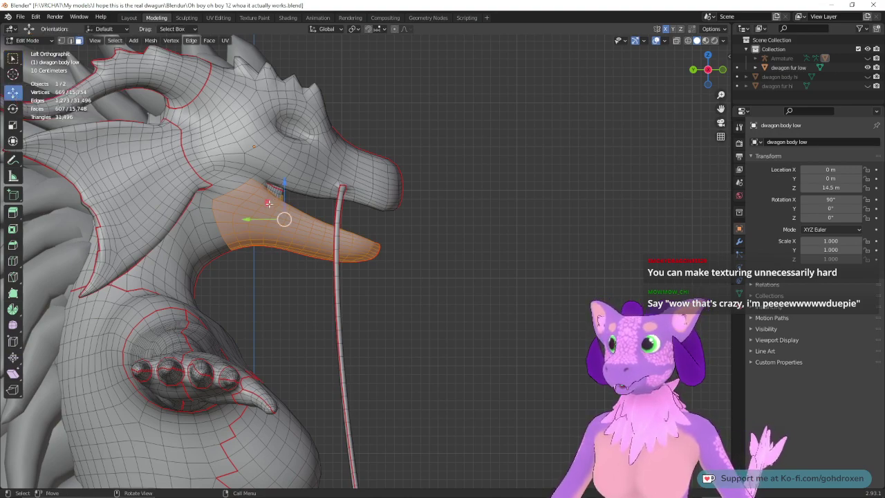
{"action": "left_click_drag", "start_coordinate": [284, 219], "coordinate": [272, 316]}
{"action": "mouse_move", "coordinate": [470, 271]}
{"action": "middle_mouse_down"}
{"action": "mouse_move", "coordinate": [381, 282]}
{"action": "mouse_move", "coordinate": [460, 278]}
{"action": "middle_mouse_up"}
{"action": "scroll", "coordinate": [428, 282], "scroll_direction": "up", "scroll_amount": 3}
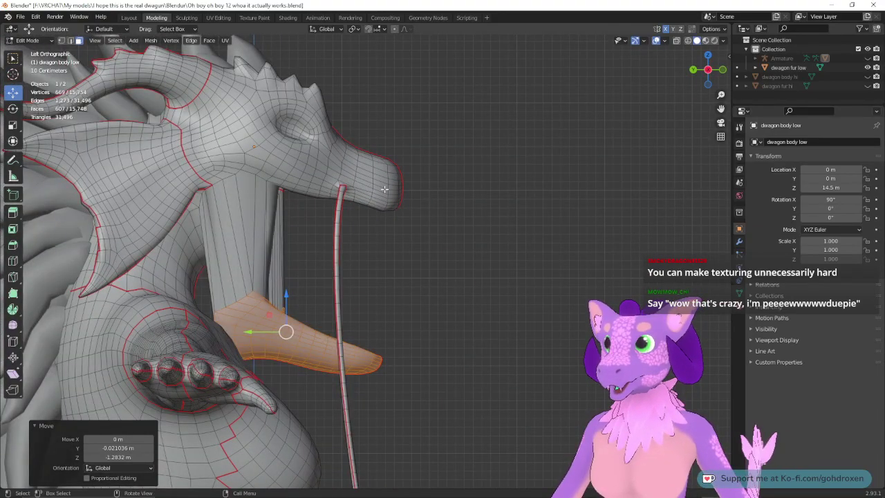
Step: Select the faces around the dragon's eye and scale them up uniformly by about 1.7
{"action": "left_click_drag", "start_coordinate": [273, 111], "coordinate": [320, 152]}
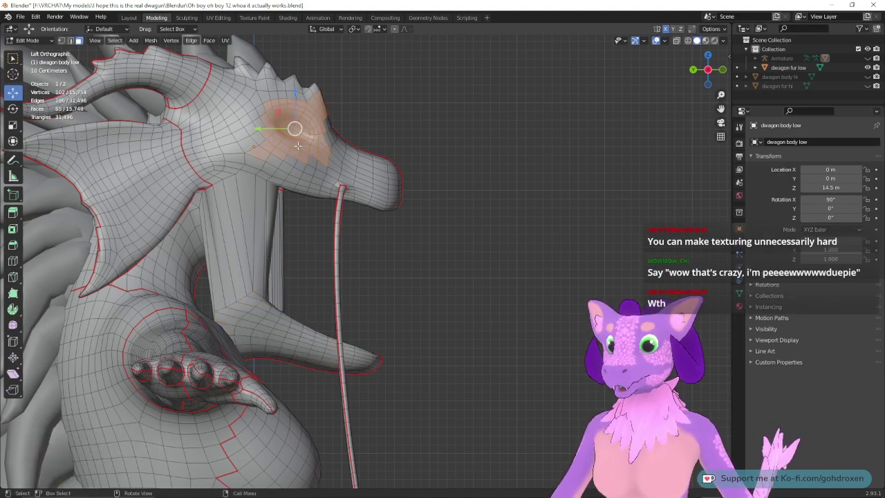
{"action": "left_click", "coordinate": [12, 124]}
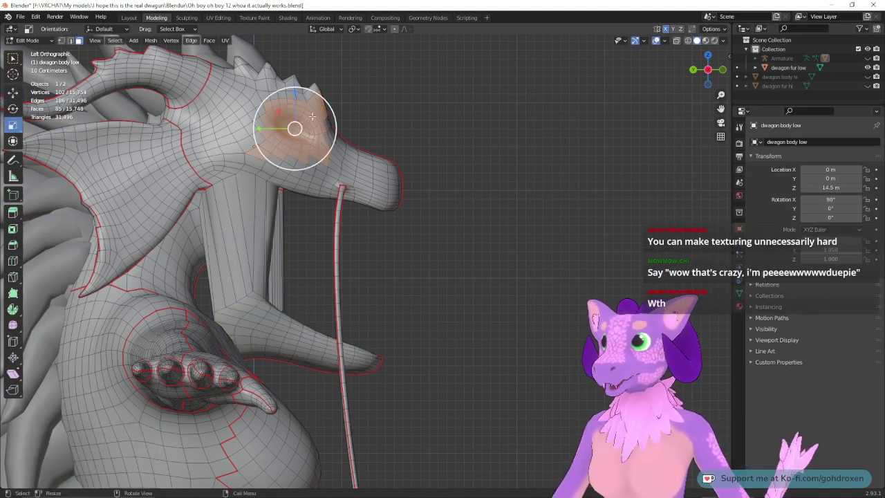
{"action": "left_click_drag", "start_coordinate": [295, 128], "coordinate": [484, 166]}
{"action": "middle_click_drag", "start_coordinate": [484, 166], "coordinate": [478, 185]}
{"action": "middle_click_drag", "start_coordinate": [505, 159], "coordinate": [472, 175]}
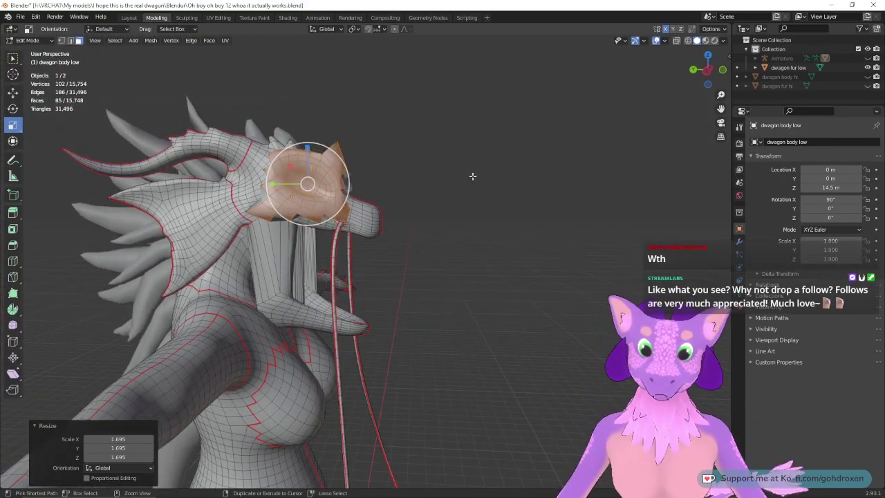
Step: Undo the eye area's scaling and selection and the lower jaw's move
{"action": "key", "text": "ctrl+z"}
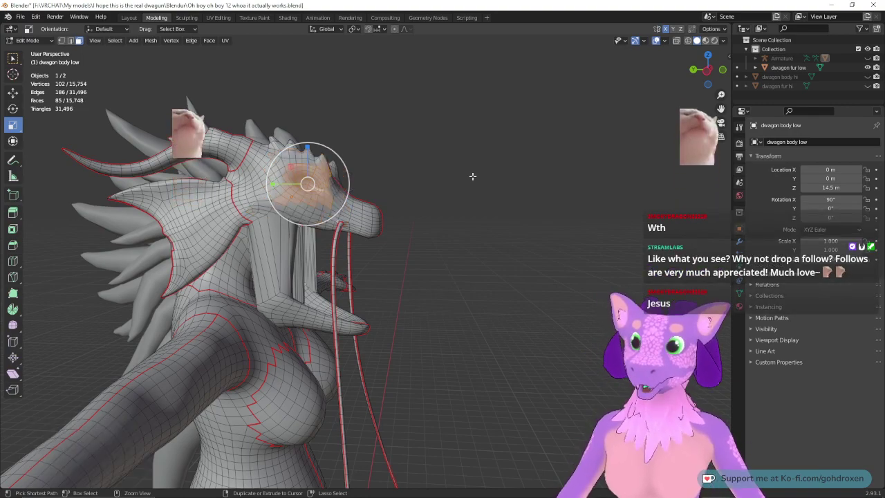
{"action": "key", "text": "ctrl+z"}
{"action": "key", "text": "ctrl+z"}
{"action": "key", "text": "ctrl+z"}
{"action": "key", "text": "ctrl+z"}
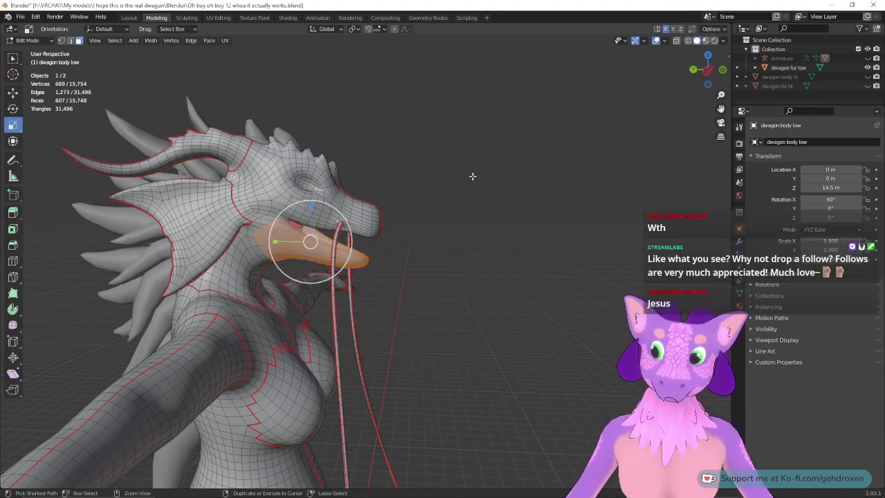
Step: Clear the face selection and save the project under its existing file name
{"action": "middle_click_drag", "start_coordinate": [475, 194], "coordinate": [411, 199]}
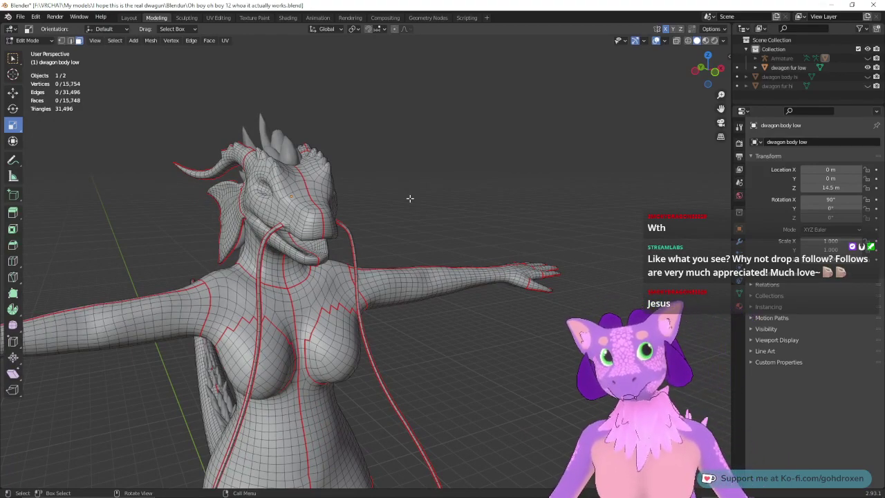
{"action": "left_click", "coordinate": [20, 16]}
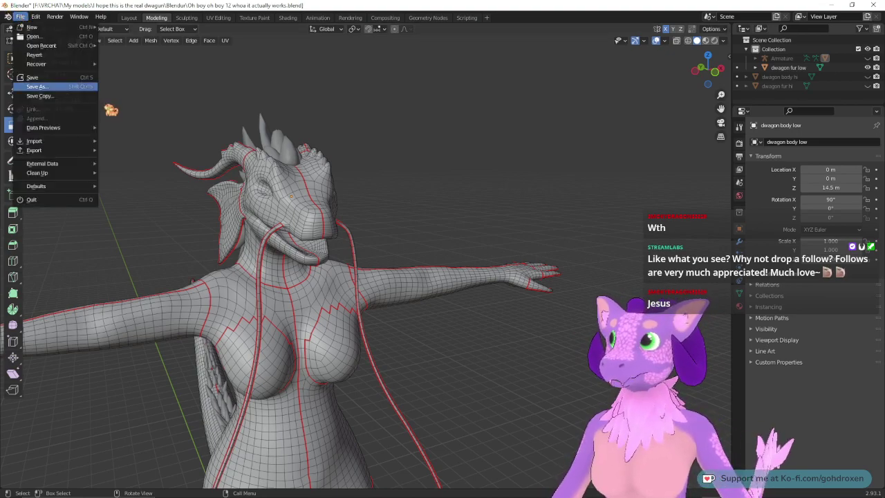
{"action": "left_click", "coordinate": [57, 77]}
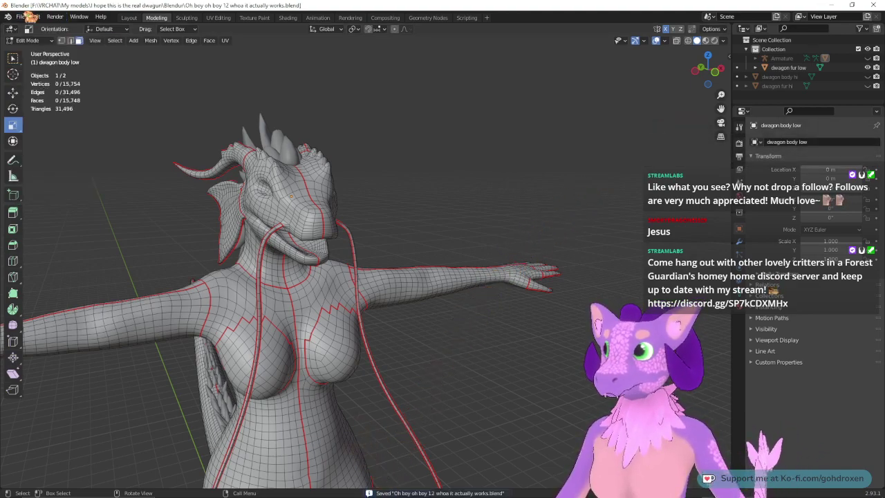
Step: Start opening another Blender file and browse to the kobold model's recent Blendurr folder
{"action": "left_click", "coordinate": [26, 17]}
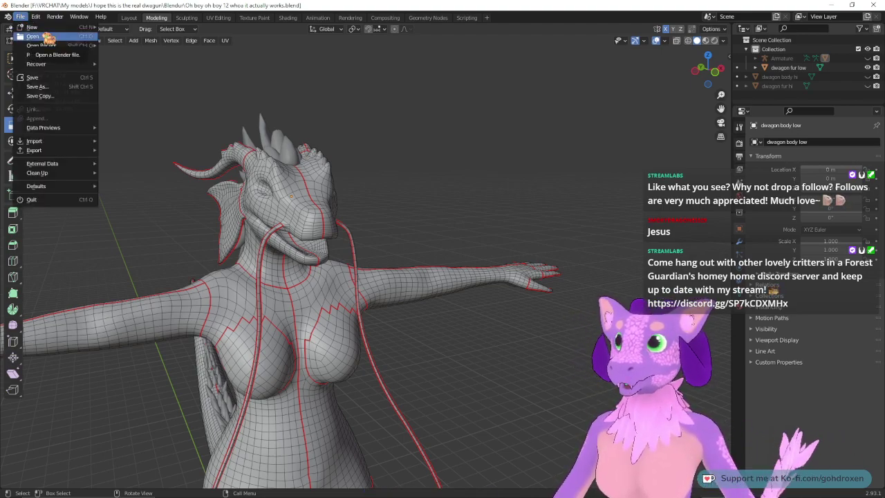
{"action": "left_click", "coordinate": [46, 37]}
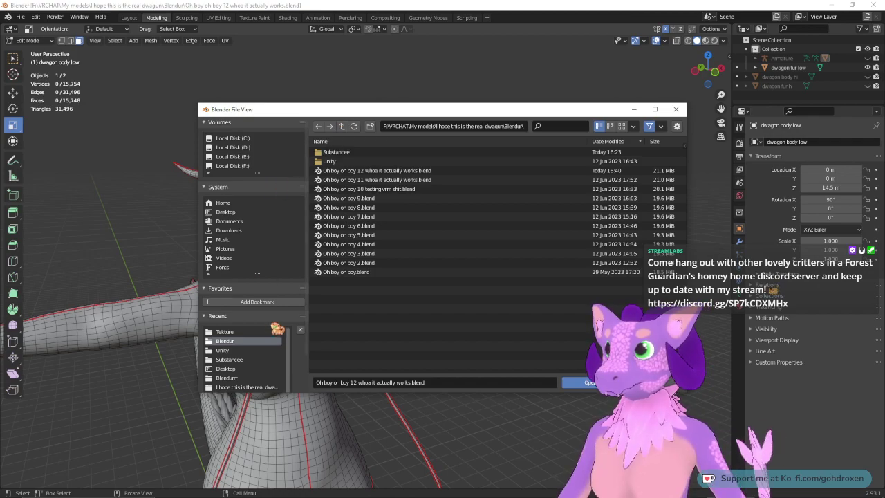
{"action": "left_click", "coordinate": [254, 379]}
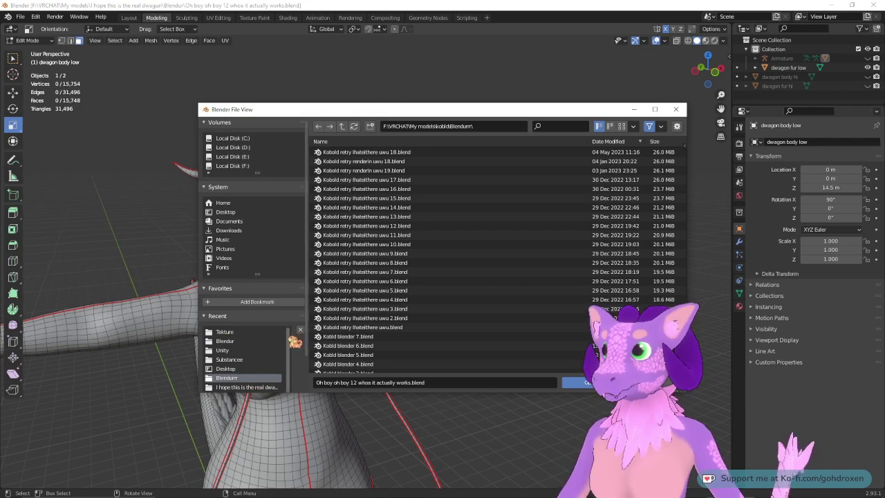
{"action": "scroll", "coordinate": [294, 344], "scroll_direction": "down", "scroll_amount": 1}
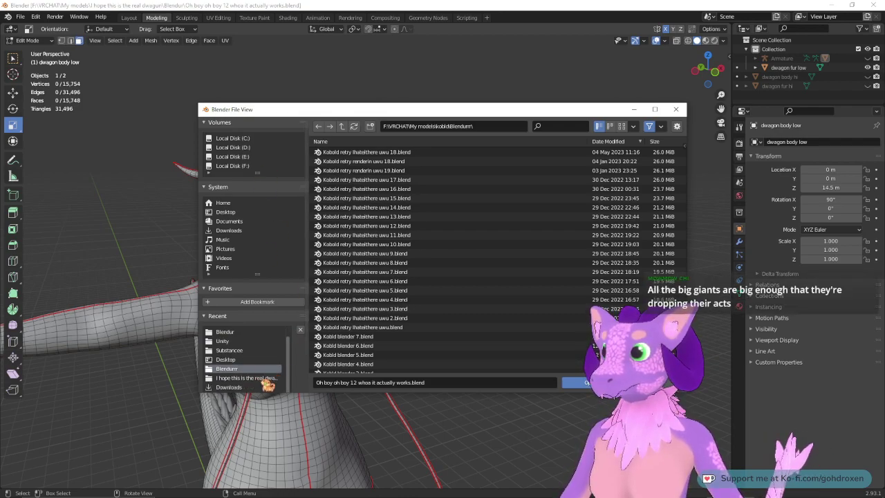
{"action": "scroll", "coordinate": [294, 370], "scroll_direction": "up", "scroll_amount": 1}
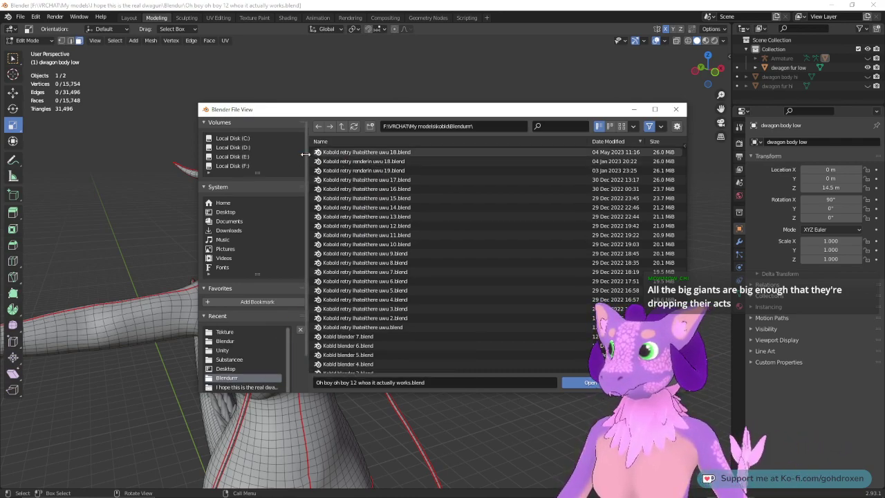
Step: Browse F:\VRCHAT\My models for Blender files, looking inside the Proper Ling Long, Hecckin practice and LING LONG folders
{"action": "left_click", "coordinate": [249, 166]}
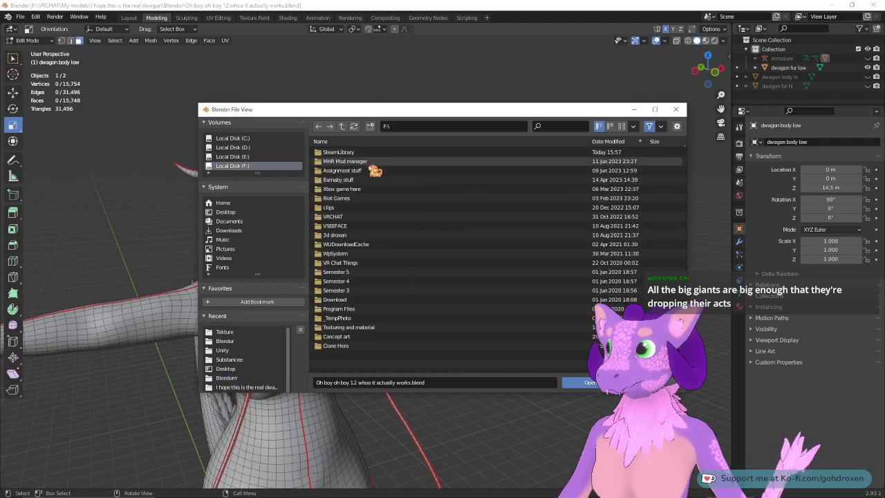
{"action": "double_click", "coordinate": [359, 217]}
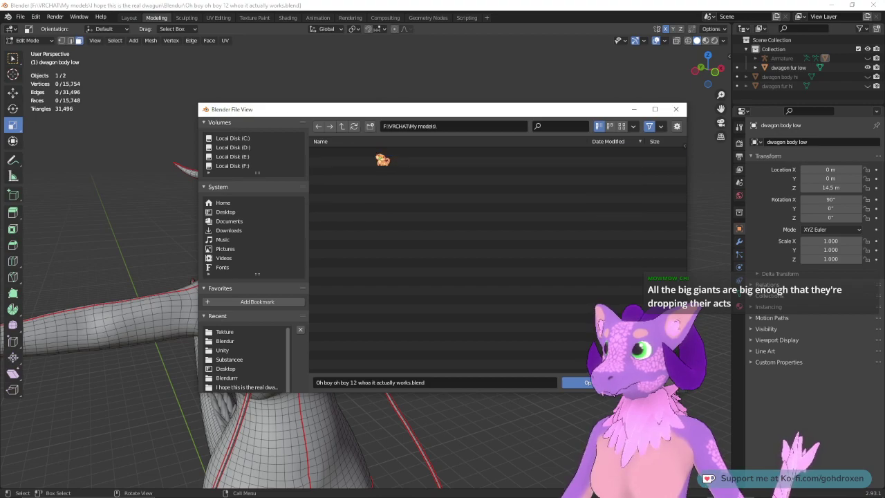
{"action": "double_click", "coordinate": [379, 152]}
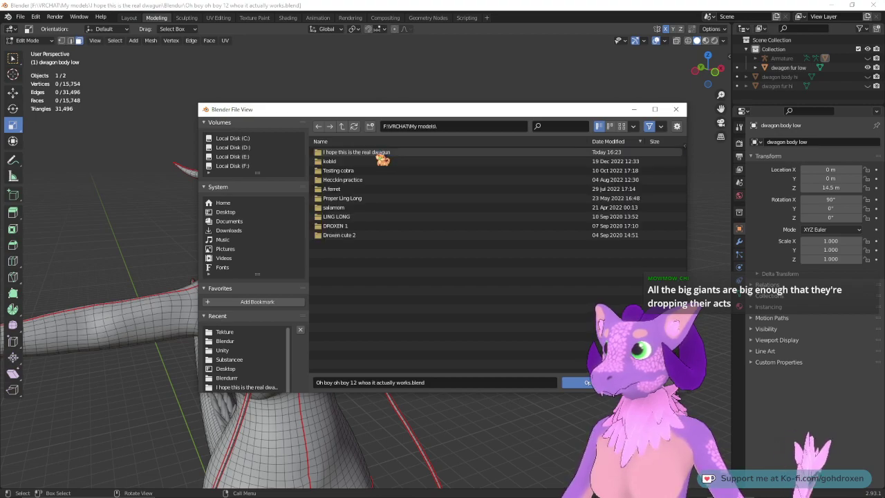
{"action": "double_click", "coordinate": [367, 199]}
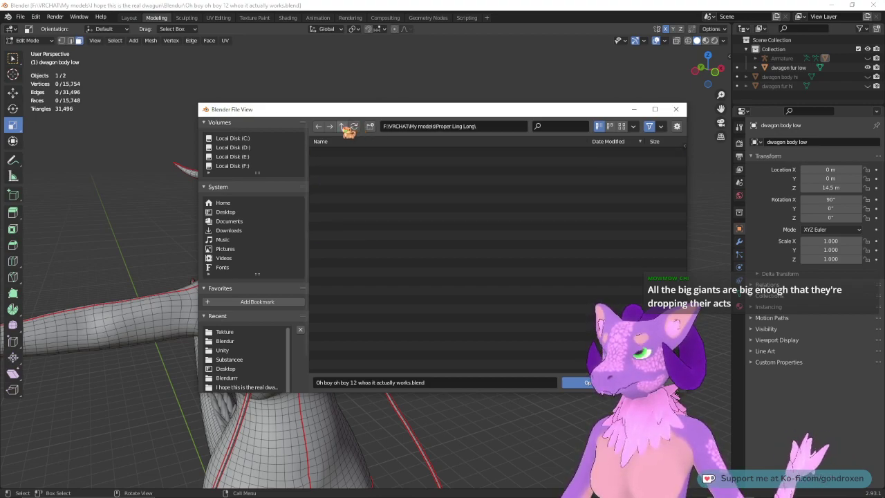
{"action": "left_click", "coordinate": [341, 127]}
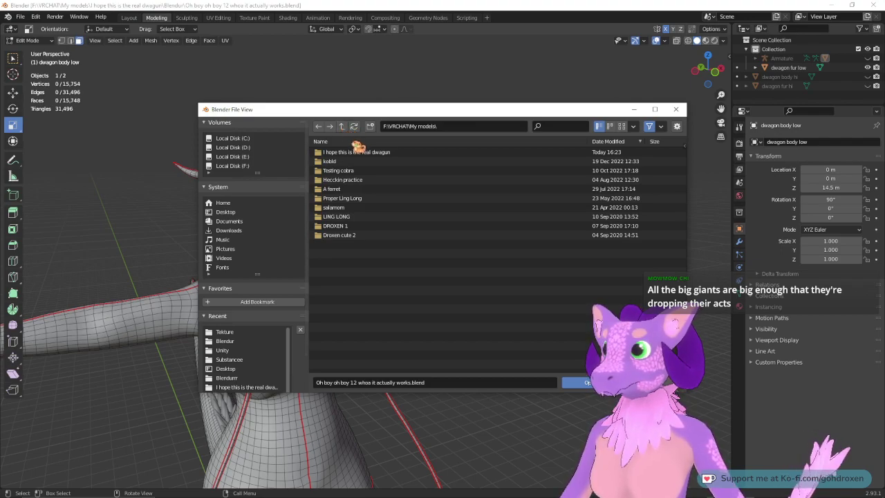
{"action": "double_click", "coordinate": [360, 180]}
{"action": "left_click", "coordinate": [342, 127]}
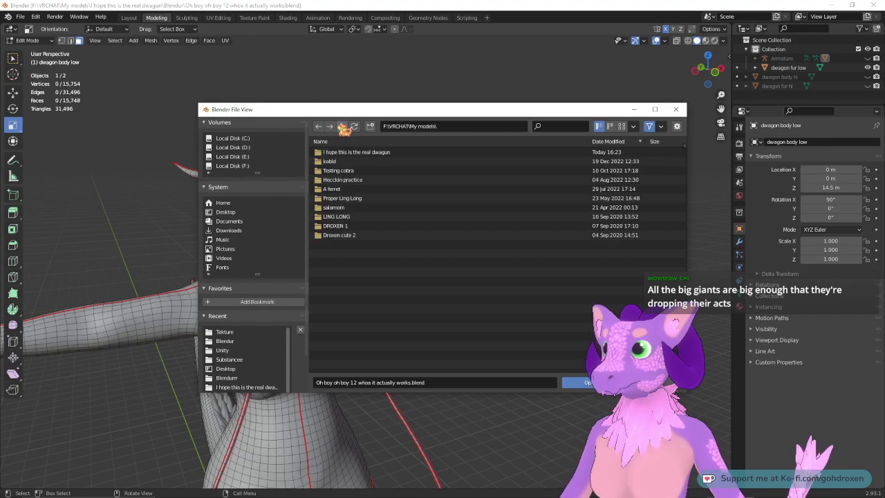
{"action": "double_click", "coordinate": [375, 218]}
{"action": "left_click", "coordinate": [342, 127]}
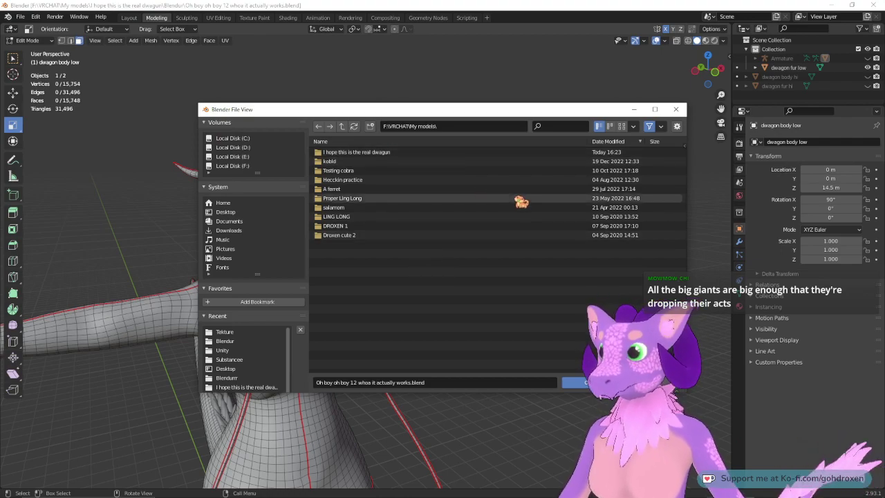
Step: Check the Blendur folder of "I hope this is the real dwagun" and the LING LONG folder again, and close the file browser without opening a file
{"action": "double_click", "coordinate": [392, 154]}
{"action": "double_click", "coordinate": [392, 153]}
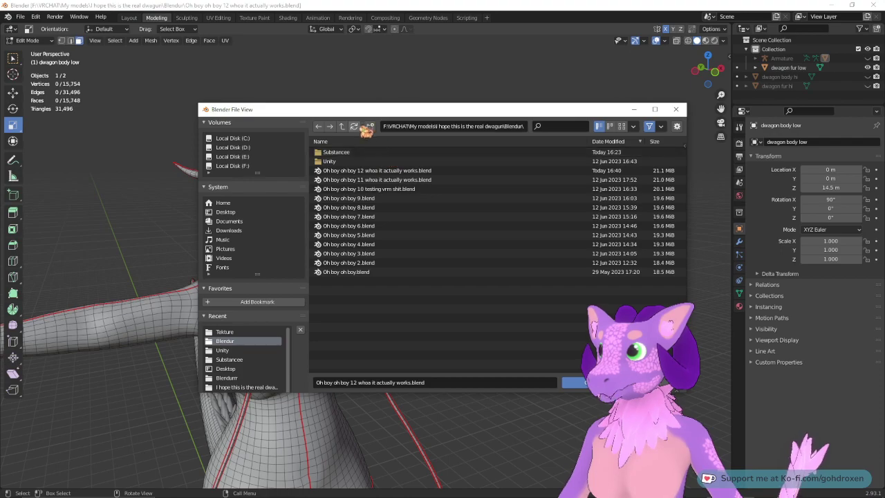
{"action": "left_click", "coordinate": [343, 126]}
{"action": "left_click", "coordinate": [342, 126]}
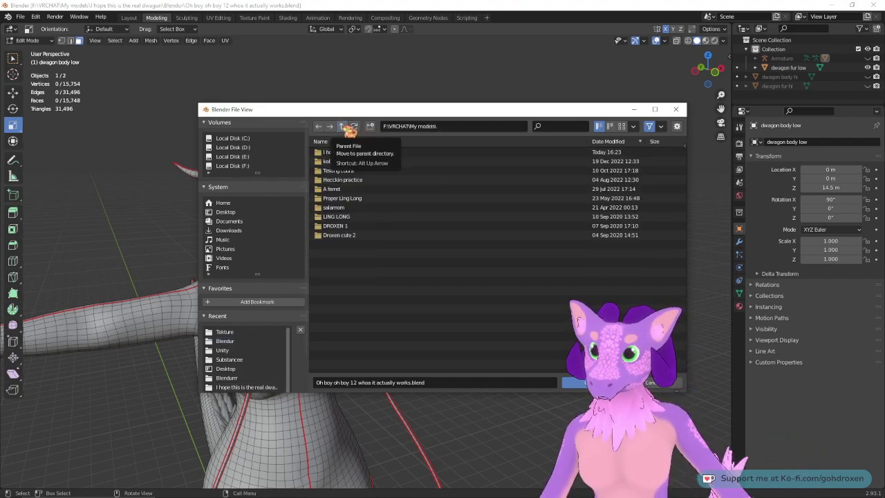
{"action": "left_click", "coordinate": [343, 126]}
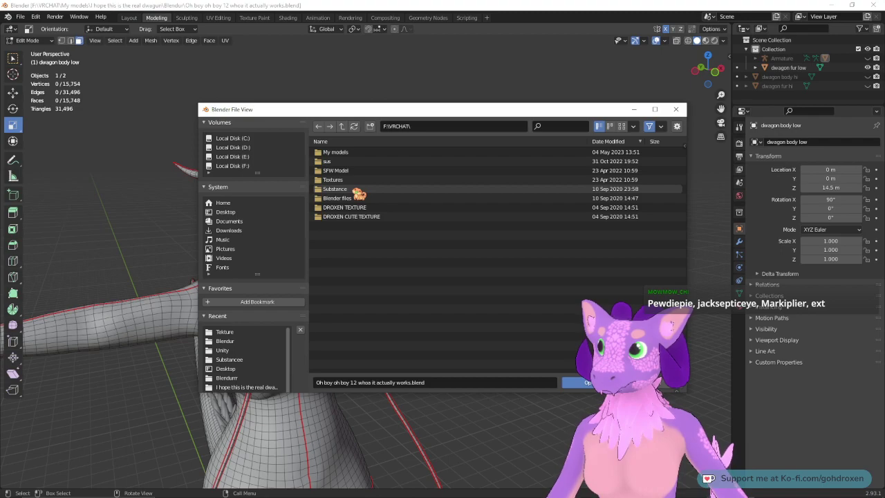
{"action": "double_click", "coordinate": [356, 153]}
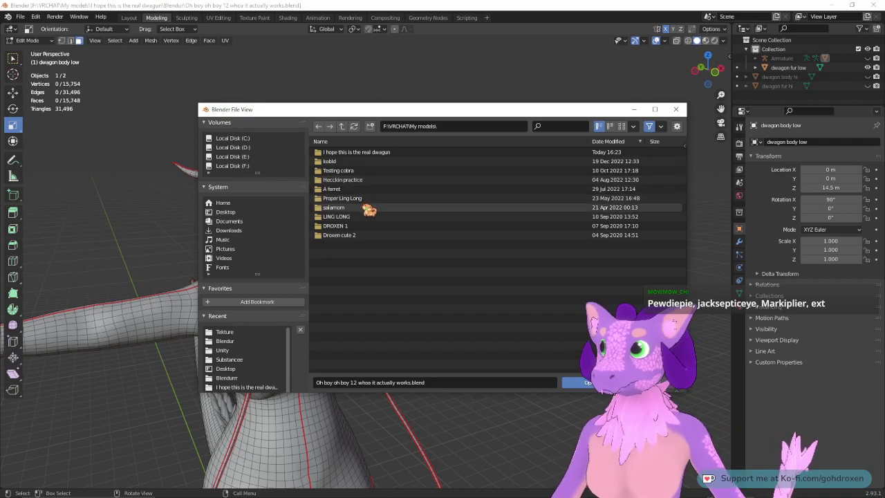
{"action": "double_click", "coordinate": [369, 218]}
{"action": "left_click", "coordinate": [341, 126]}
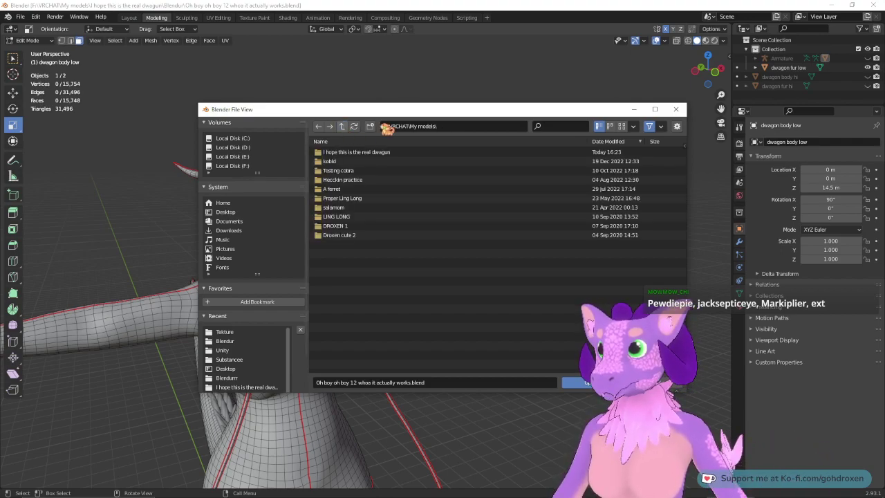
{"action": "left_click", "coordinate": [676, 110]}
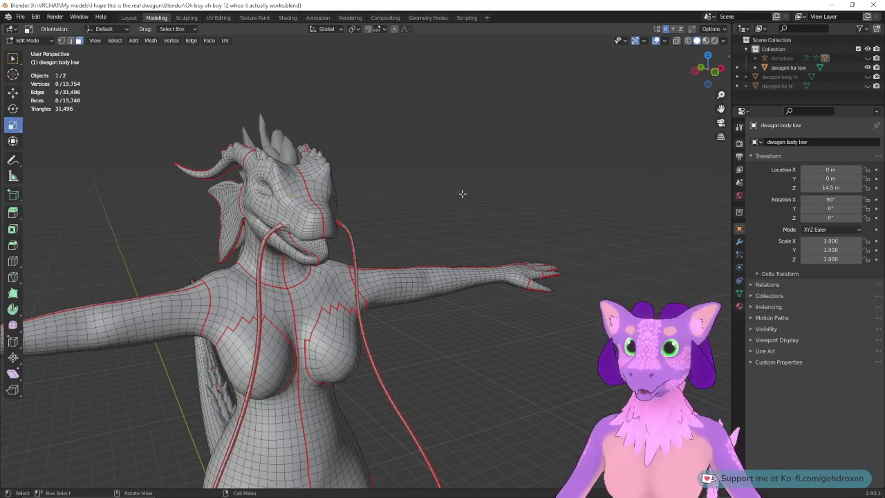
Step: Minimize Blender, bring the VSeeFace window onto this screen, maximize it to view the pink dragon avatar, and move it off the screen again
{"action": "middle_click_drag", "start_coordinate": [479, 181], "coordinate": [560, 168]}
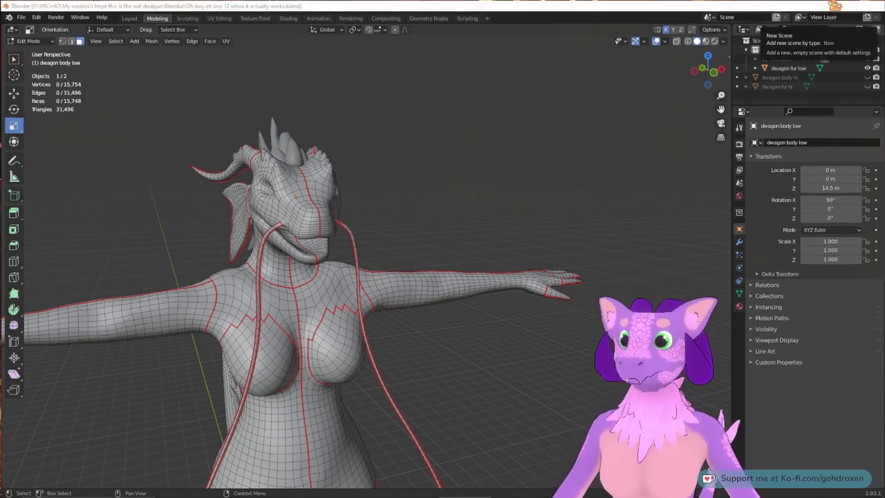
{"action": "left_click", "coordinate": [836, 5]}
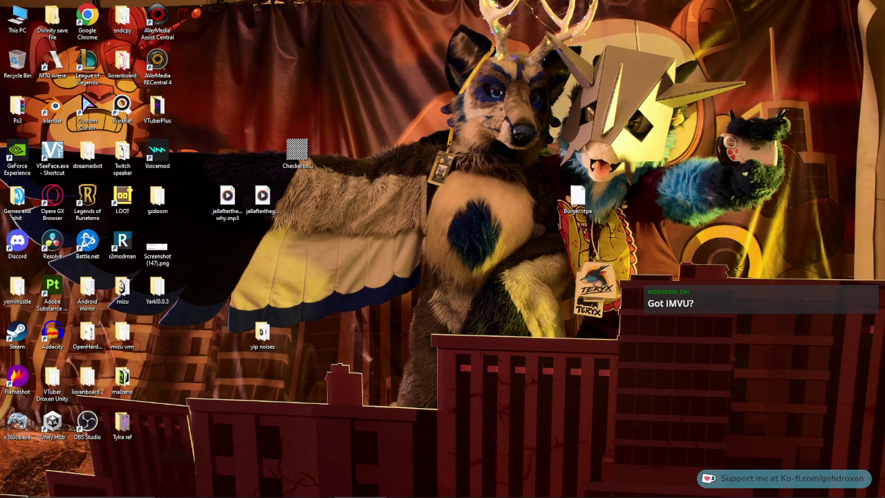
{"action": "left_click_drag", "start_coordinate": [761, 70], "coordinate": [529, 112]}
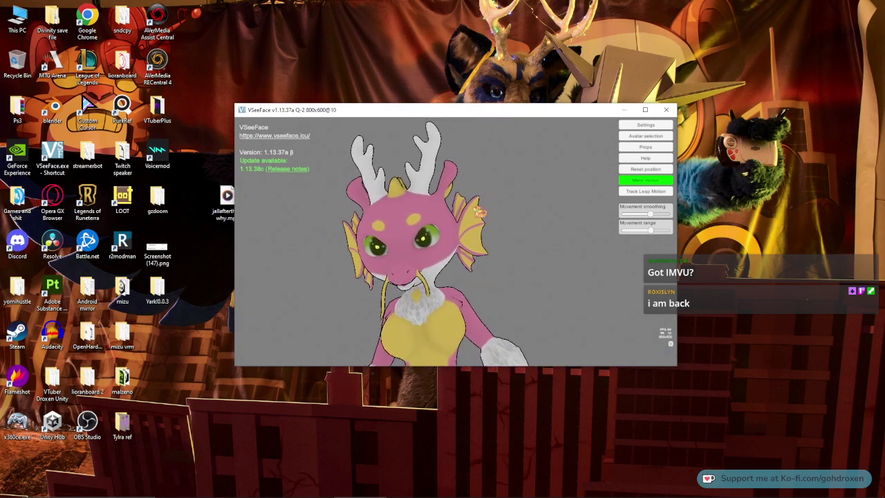
{"action": "left_click", "coordinate": [646, 110]}
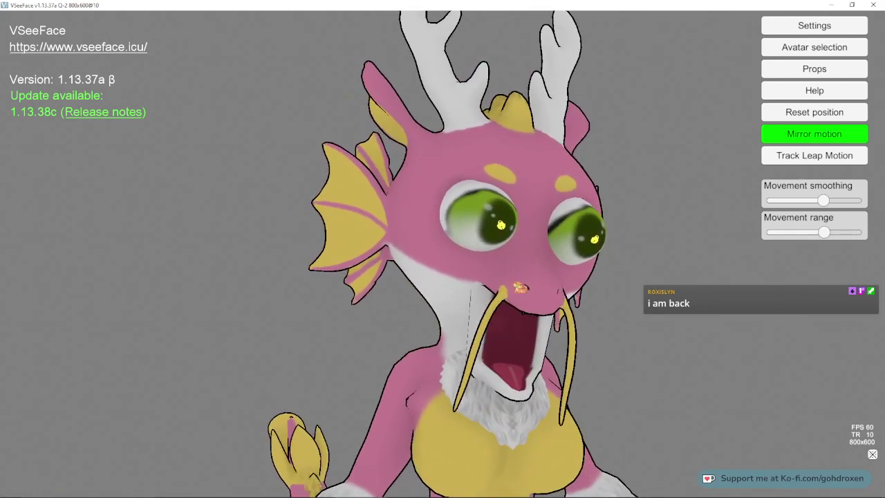
{"action": "left_click_drag", "start_coordinate": [383, 5], "coordinate": [884, 8]}
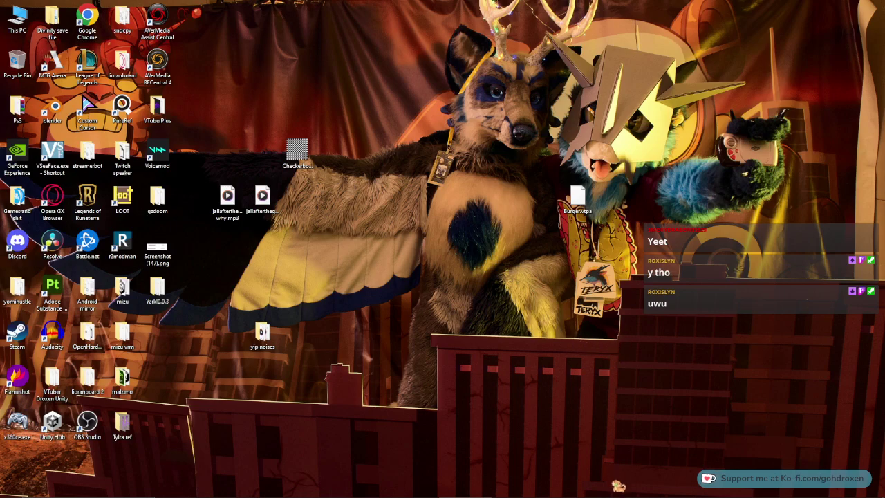
Step: Return to Blender, display the dragon model in Material Preview shading, and switch to the Layout workspace
{"action": "mouse_move", "coordinate": [617, 496]}
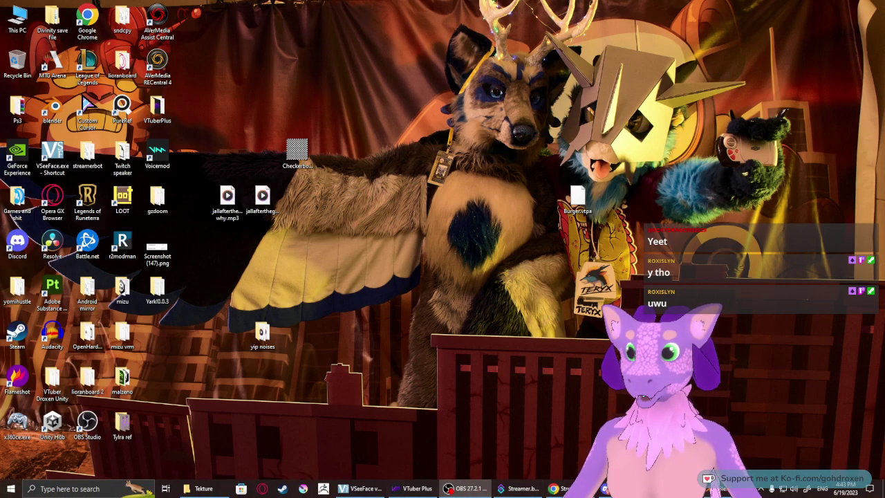
{"action": "left_click", "coordinate": [605, 489]}
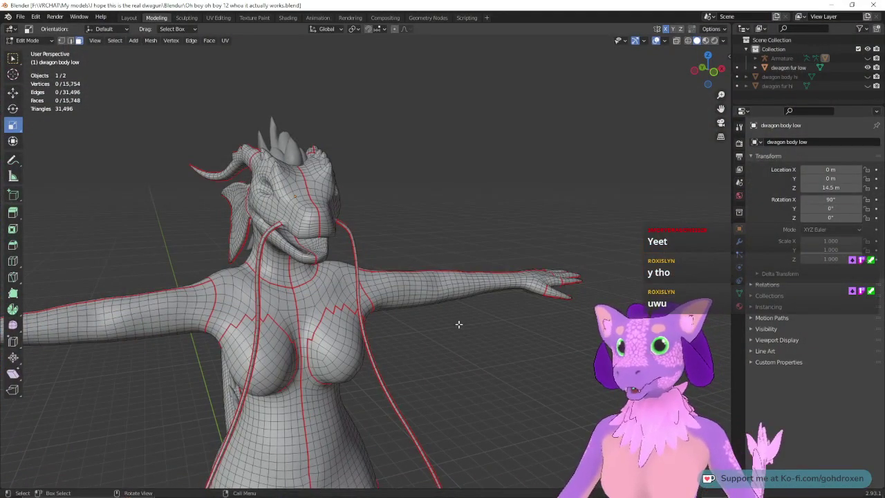
{"action": "middle_click_drag", "start_coordinate": [461, 327], "coordinate": [572, 293]}
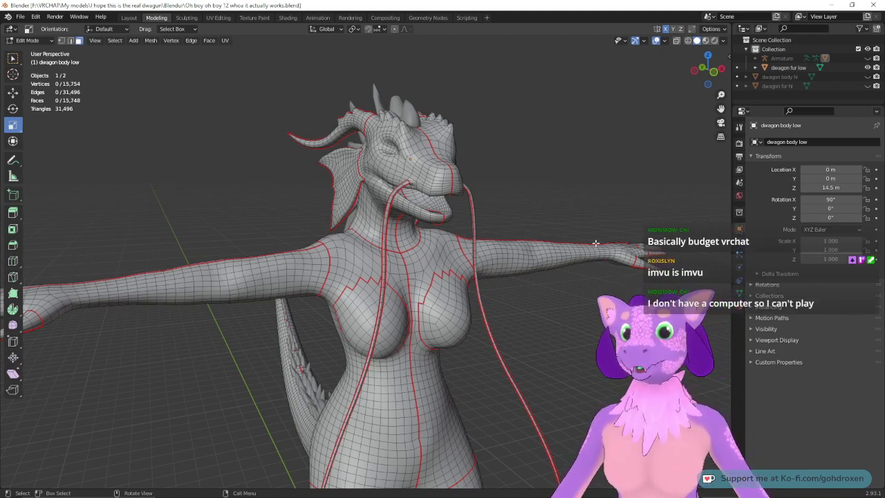
{"action": "left_click", "coordinate": [706, 40]}
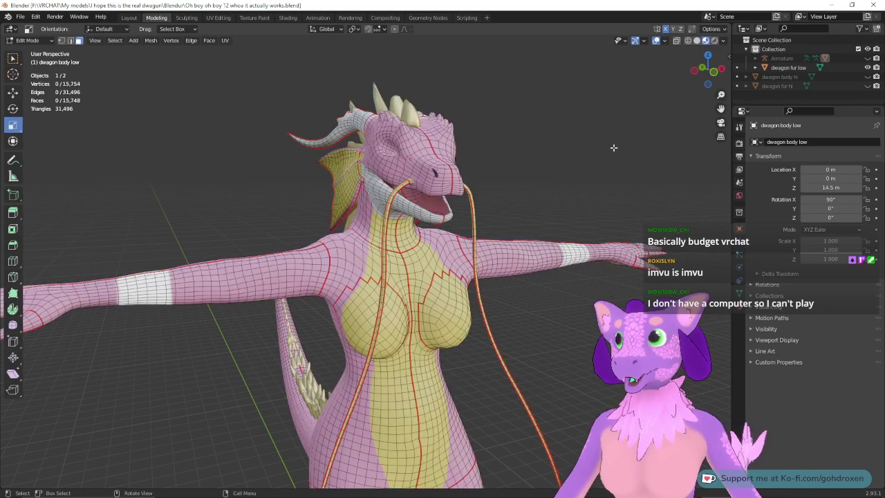
{"action": "left_click", "coordinate": [130, 18]}
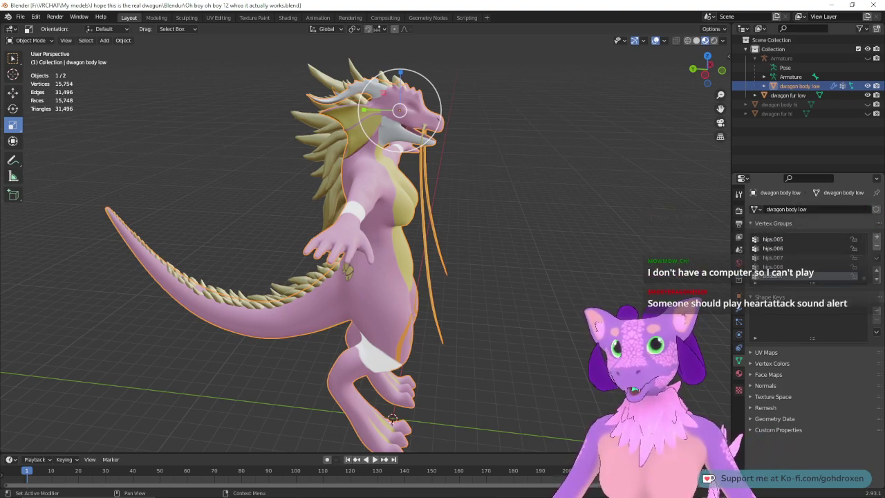
Step: Switch to the Opera GX browser, search the web for "imvu" and open its image results
{"action": "key", "text": "alt+Tab"}
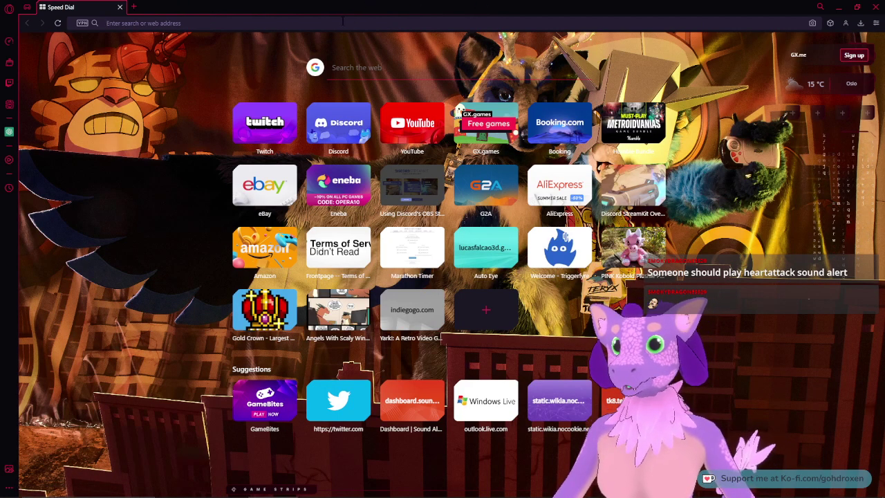
{"action": "type", "text": "imvu"}
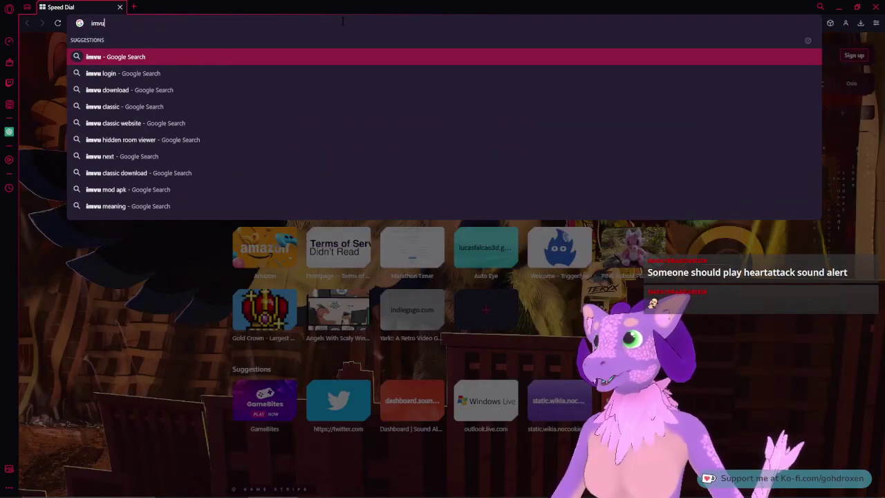
{"action": "key", "text": "Return"}
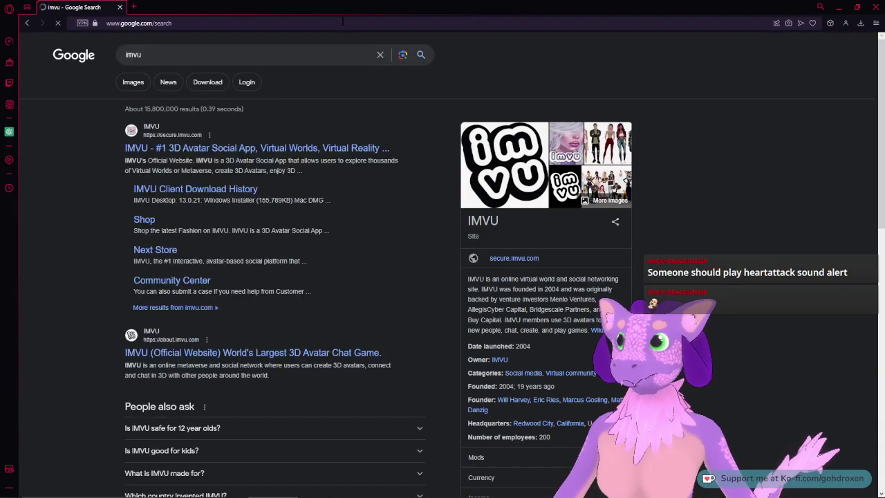
{"action": "left_click", "coordinate": [618, 140]}
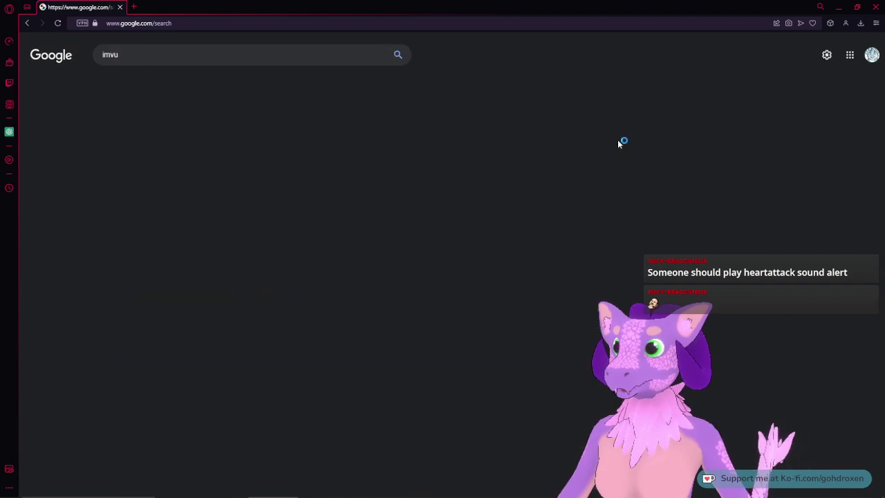
Step: View the CoinDesk picture of five IMVU avatars full size in a separate tab, and close that tab
{"action": "scroll", "coordinate": [678, 196], "scroll_direction": "down", "scroll_amount": 1}
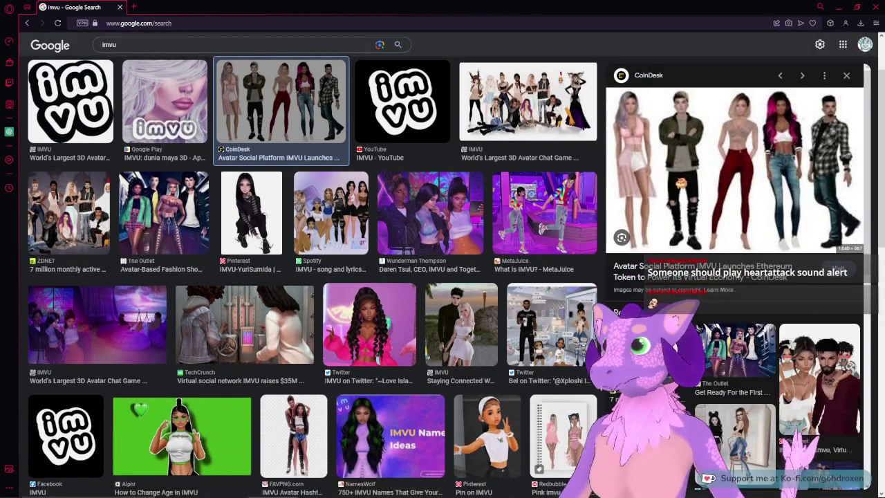
{"action": "right_click", "coordinate": [701, 147]}
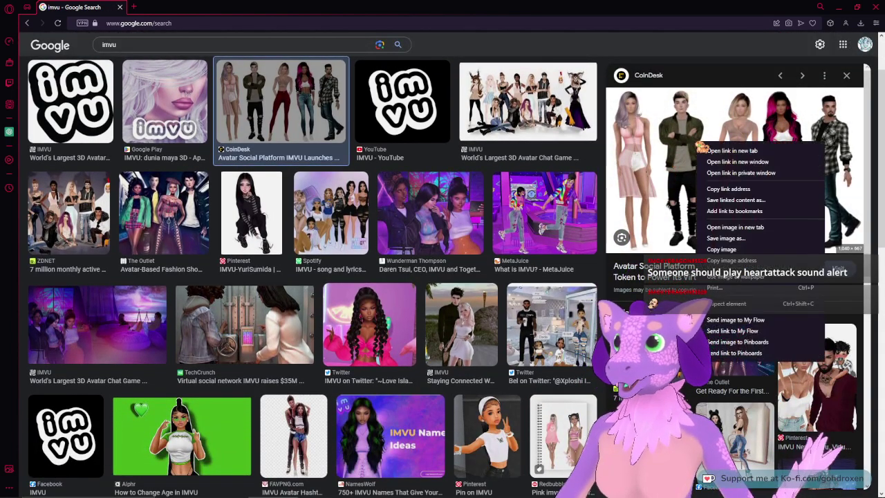
{"action": "left_click", "coordinate": [727, 227]}
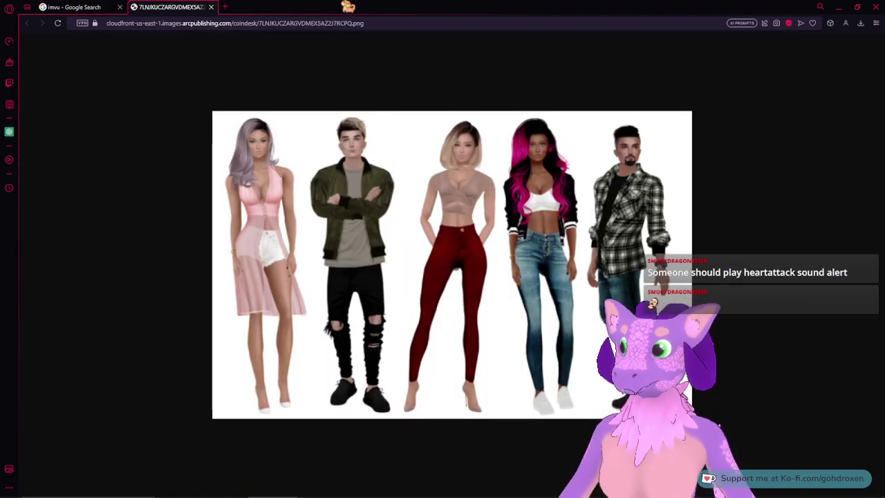
{"action": "left_click", "coordinate": [213, 7]}
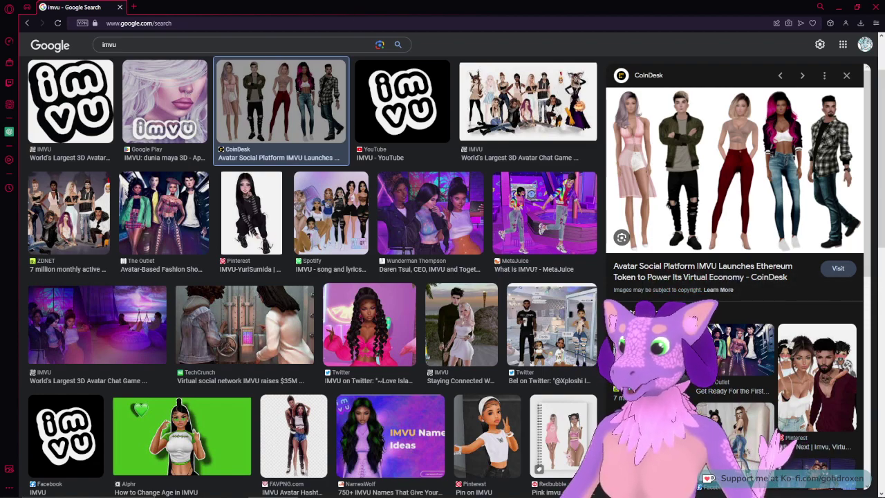
Step: Open the official IMVU site's group avatar image in its own tab and zoom in on the antlered avatar
{"action": "left_click", "coordinate": [578, 103]}
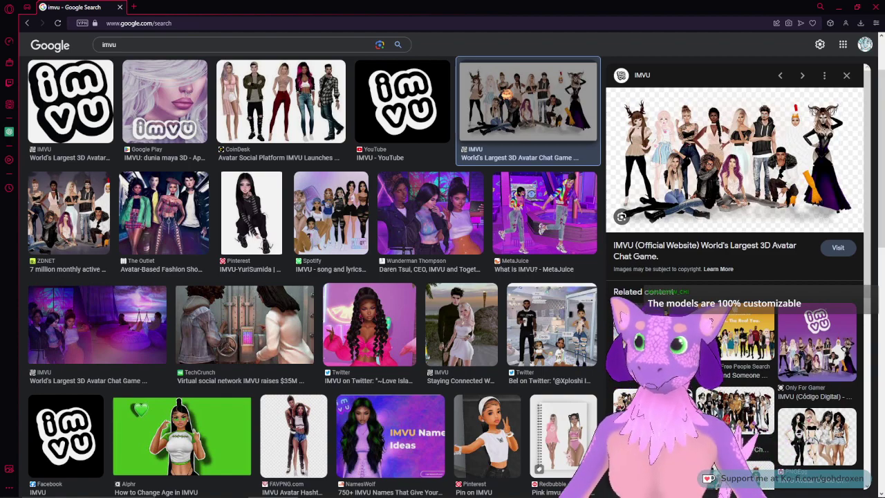
{"action": "right_click", "coordinate": [712, 167]}
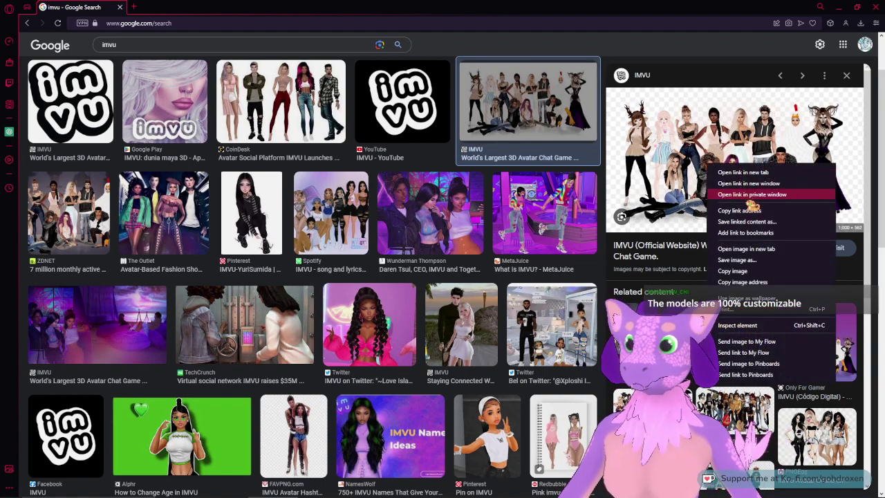
{"action": "left_click", "coordinate": [747, 249]}
{"action": "left_click", "coordinate": [172, 7]}
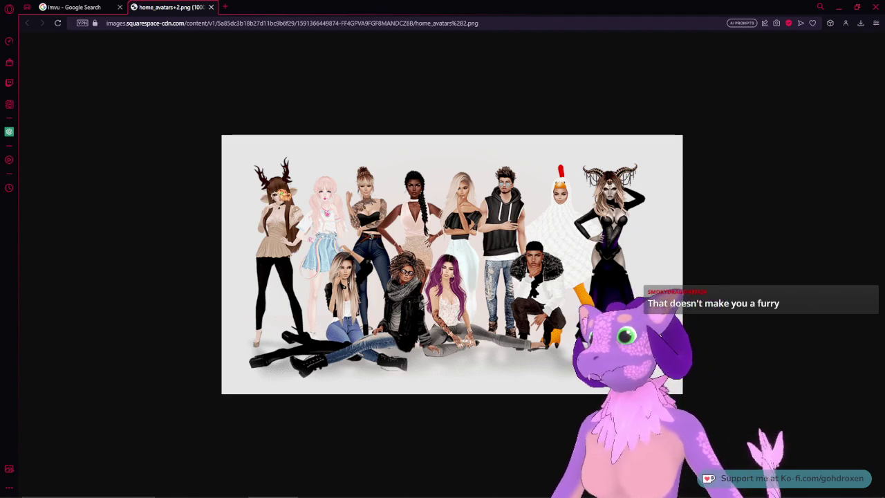
{"action": "scroll", "coordinate": [280, 194], "scroll_direction": "up", "scroll_amount": 4, "text": "ctrl"}
{"action": "scroll", "coordinate": [280, 194], "scroll_direction": "up", "scroll_amount": 5, "text": "ctrl"}
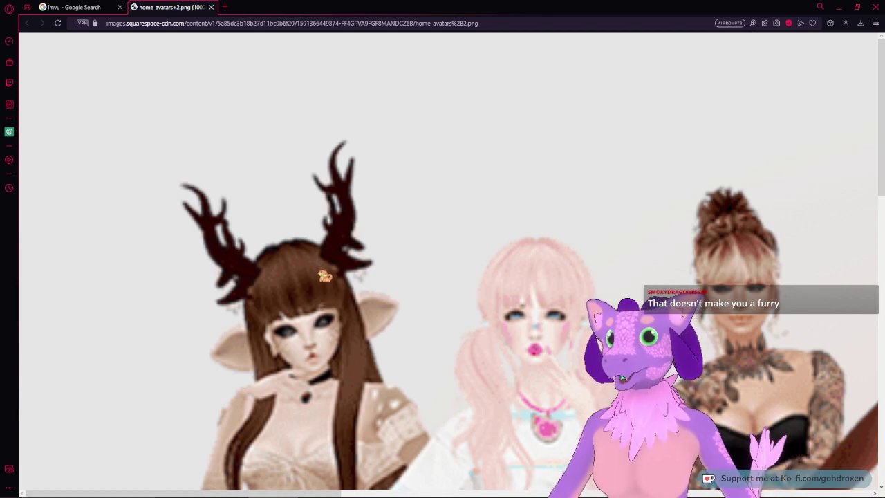
Step: Examine the antlered, chicken-costumed and horned avatars in the enlarged IMVU group image, return to the whole picture and close its tab
{"action": "scroll", "coordinate": [316, 284], "scroll_direction": "down", "scroll_amount": 1}
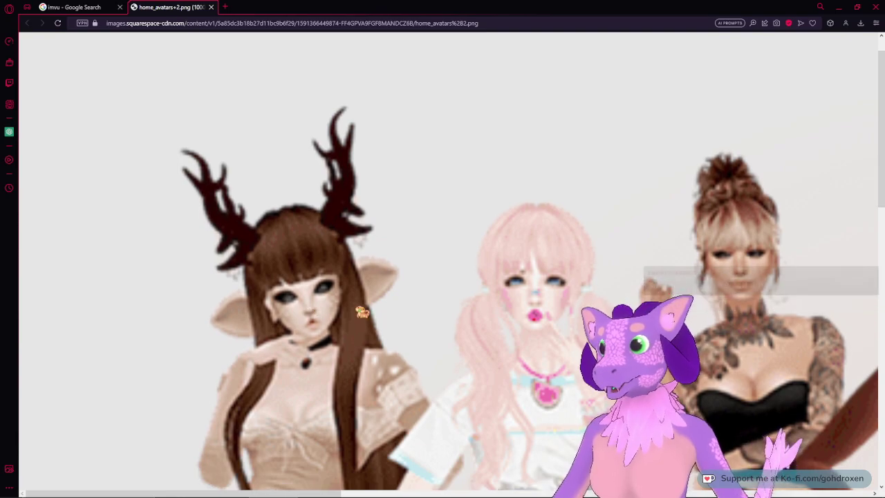
{"action": "middle_click_drag", "start_coordinate": [379, 306], "coordinate": [529, 281]}
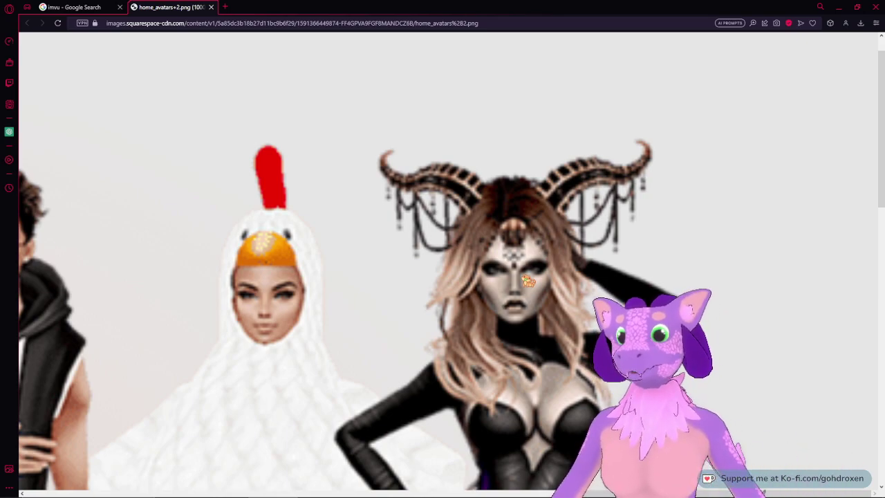
{"action": "scroll", "coordinate": [528, 281], "scroll_direction": "down", "scroll_amount": 3, "text": "ctrl"}
{"action": "scroll", "coordinate": [529, 281], "scroll_direction": "down", "scroll_amount": 6, "text": "ctrl"}
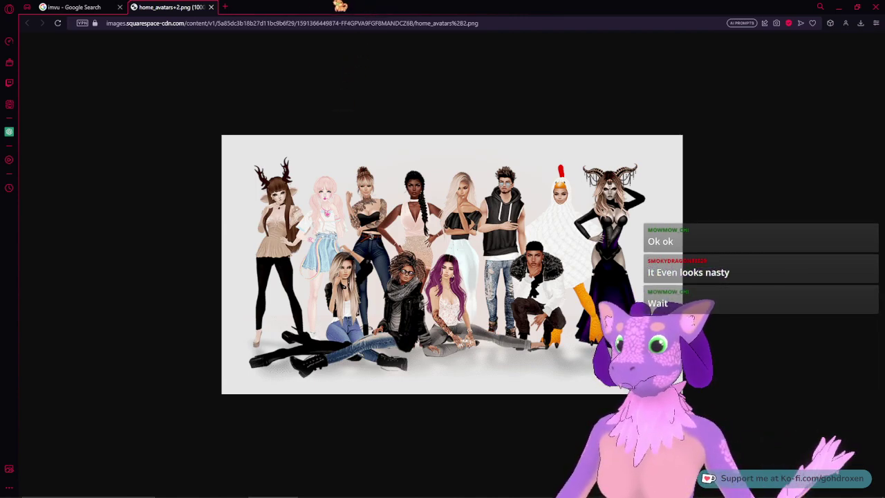
{"action": "left_click", "coordinate": [211, 7]}
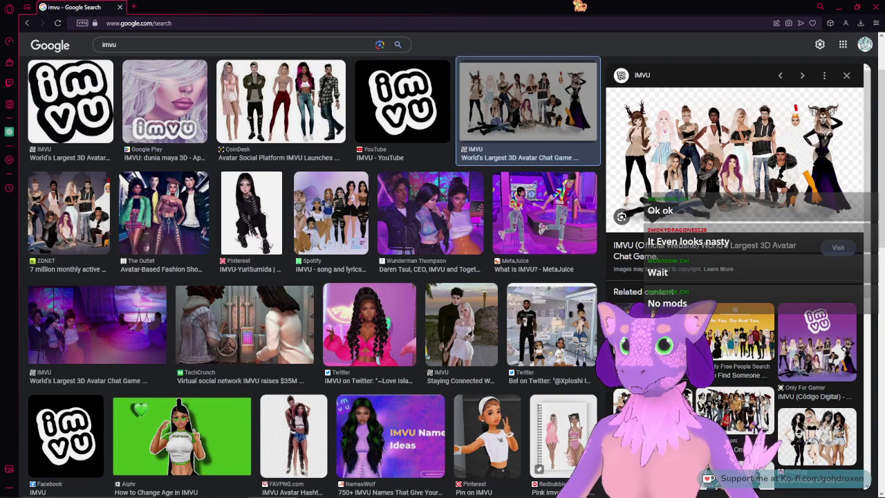
Step: Reopen the official IMVU group avatar image in a separate tab and close it to return to the image results
{"action": "right_click", "coordinate": [761, 135]}
{"action": "left_click", "coordinate": [664, 204]}
{"action": "left_click", "coordinate": [166, 7]}
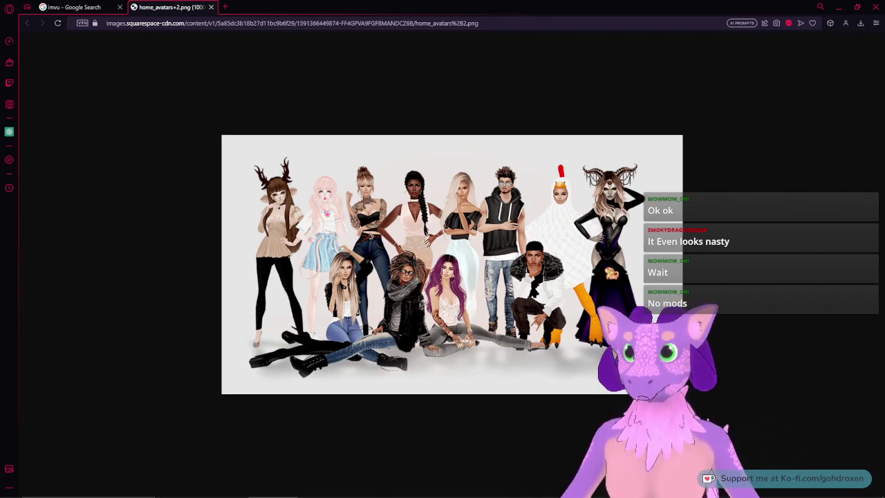
{"action": "left_click", "coordinate": [213, 7]}
{"action": "scroll", "coordinate": [442, 276], "scroll_direction": "up", "scroll_amount": 1}
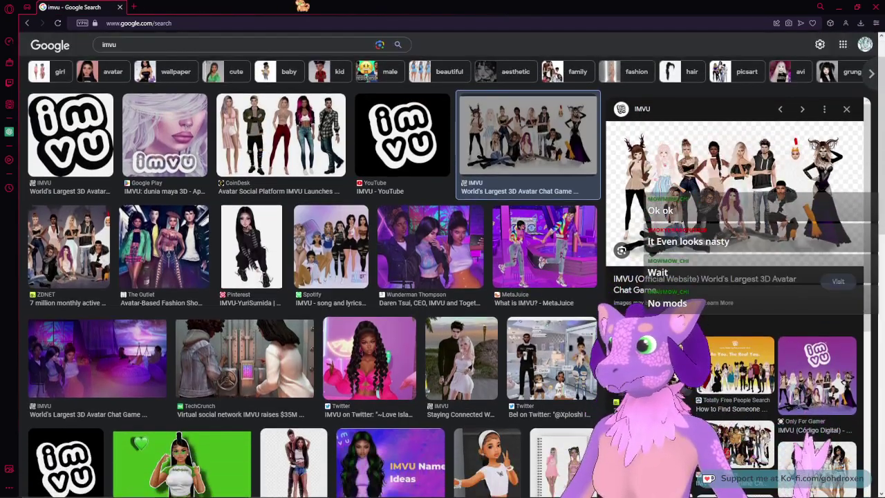
{"action": "left_click_drag", "start_coordinate": [303, 5], "coordinate": [303, 0]}
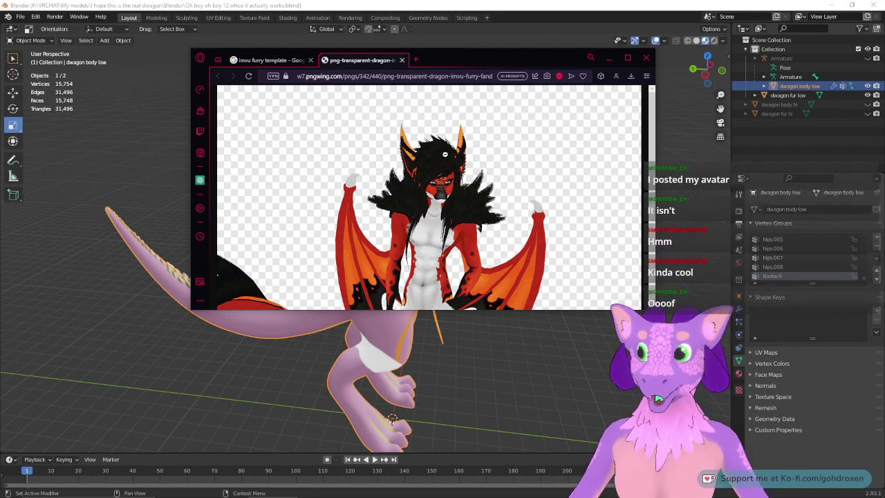
Step: View the entire PNGWing red dragon avatar image and return to browsing the "imvu furry template" image results
{"action": "left_click", "coordinate": [433, 172]}
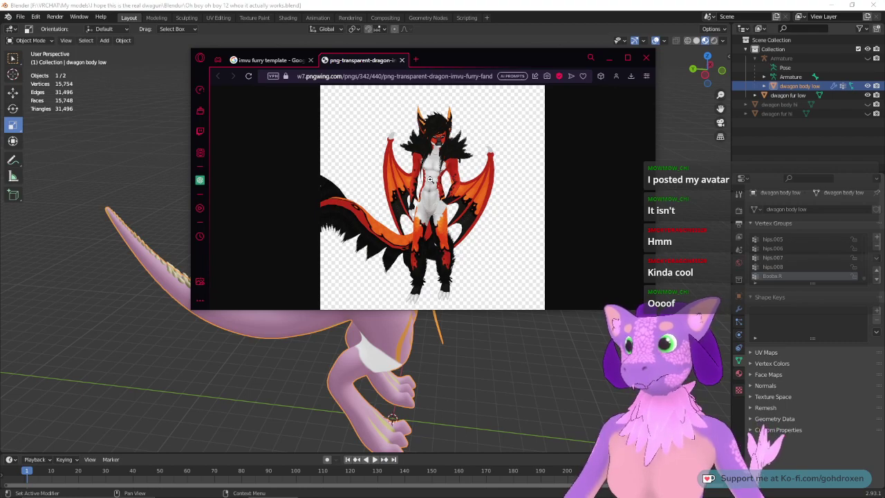
{"action": "left_click", "coordinate": [280, 60]}
{"action": "scroll", "coordinate": [378, 233], "scroll_direction": "down", "scroll_amount": 3}
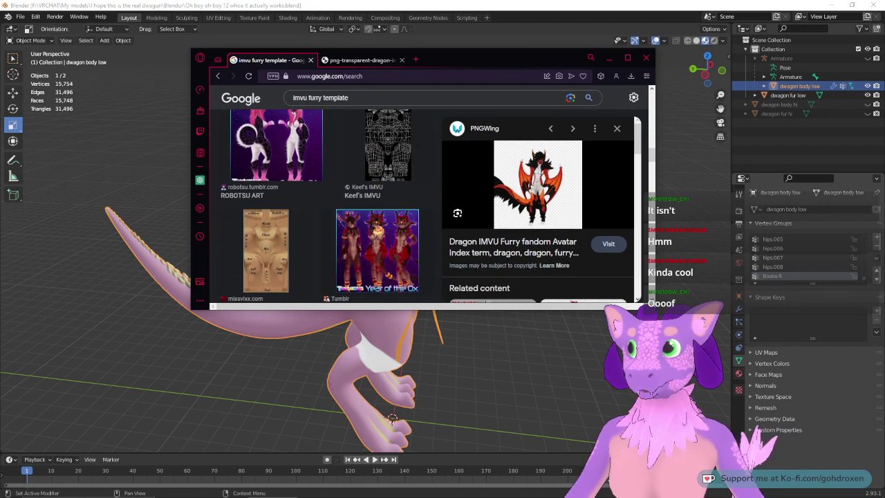
{"action": "scroll", "coordinate": [378, 233], "scroll_direction": "up", "scroll_amount": 2}
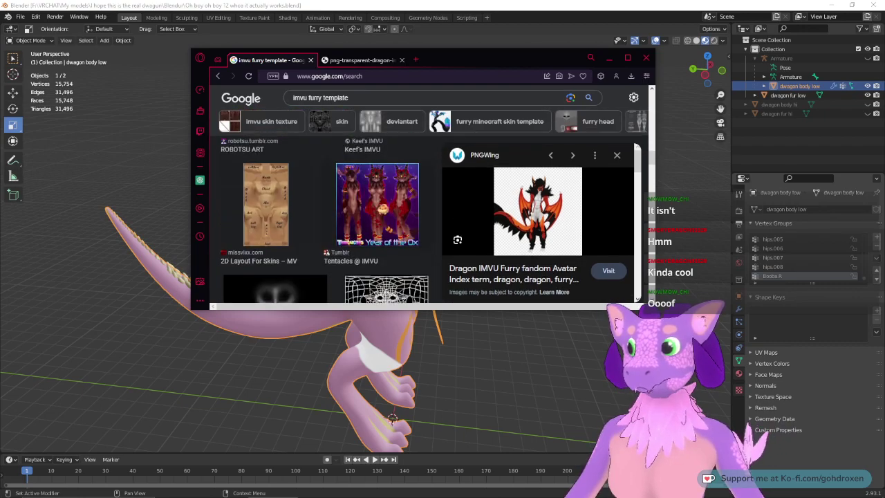
Step: Open the Tumblr "Tentacles @ IMVU" Year of the Ox image in its own tab and examine its three horned avatars
{"action": "left_click", "coordinate": [377, 204]}
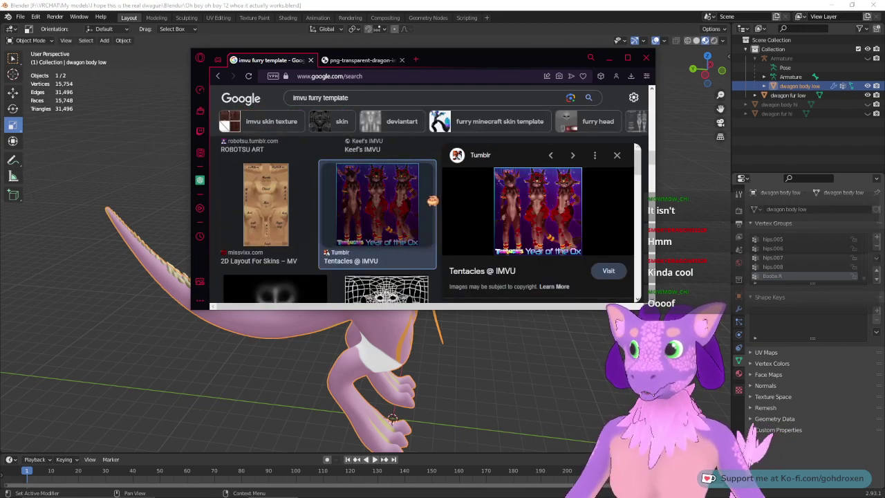
{"action": "right_click", "coordinate": [538, 197]}
{"action": "left_click", "coordinate": [565, 278]}
{"action": "left_click", "coordinate": [440, 60]}
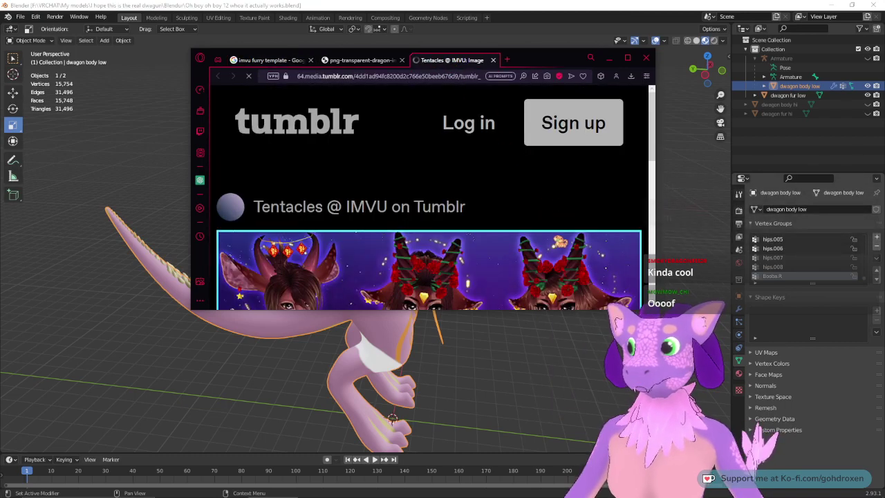
{"action": "scroll", "coordinate": [557, 246], "scroll_direction": "down", "scroll_amount": 1}
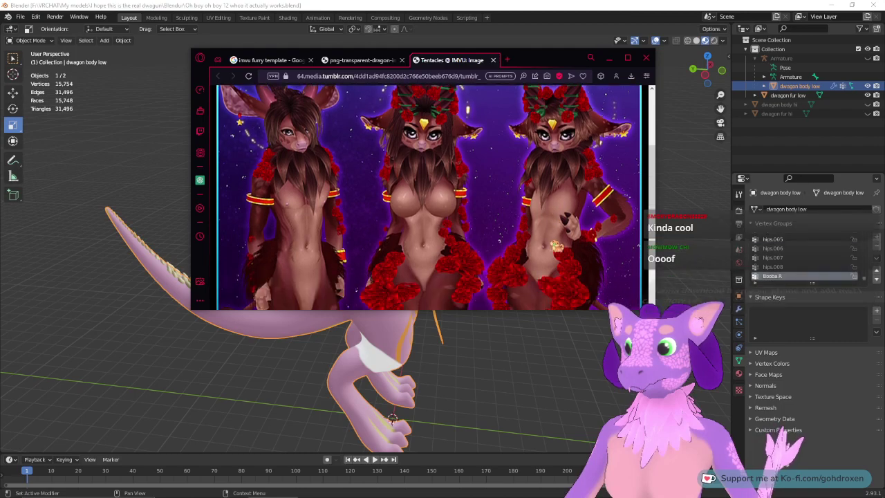
{"action": "scroll", "coordinate": [557, 246], "scroll_direction": "down", "scroll_amount": 5}
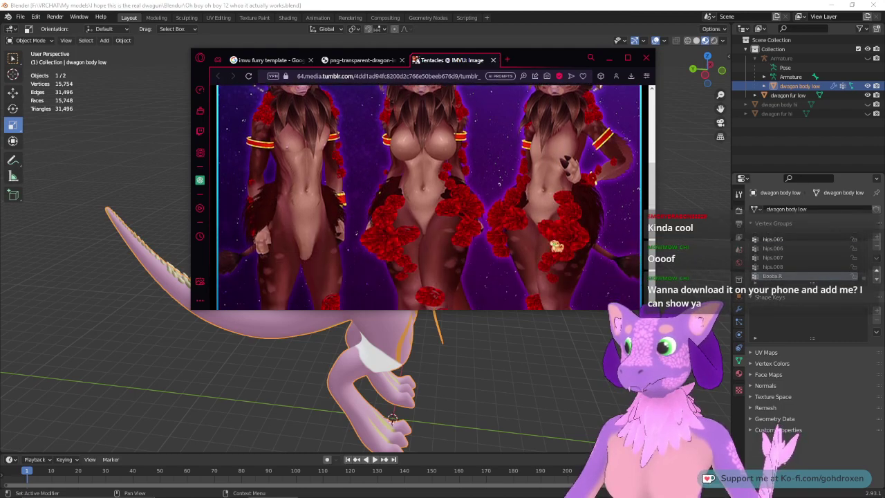
{"action": "scroll", "coordinate": [557, 245], "scroll_direction": "up", "scroll_amount": 10}
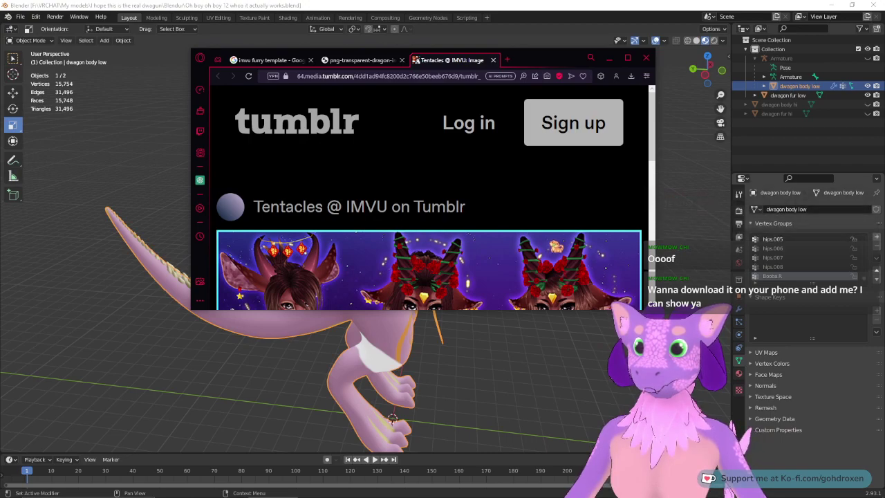
{"action": "scroll", "coordinate": [429, 208], "scroll_direction": "down", "scroll_amount": 1}
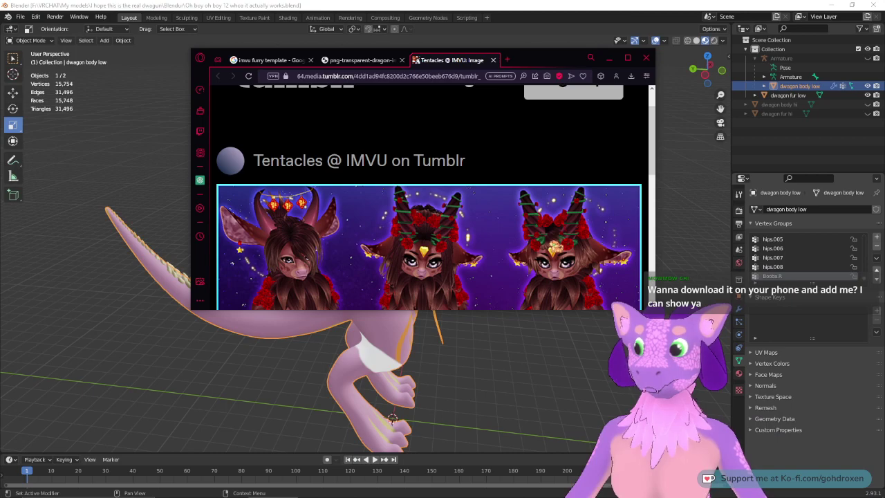
Step: Close the Tumblr and PNGWing image tabs and the browser window to return to Blender
{"action": "left_click", "coordinate": [493, 61]}
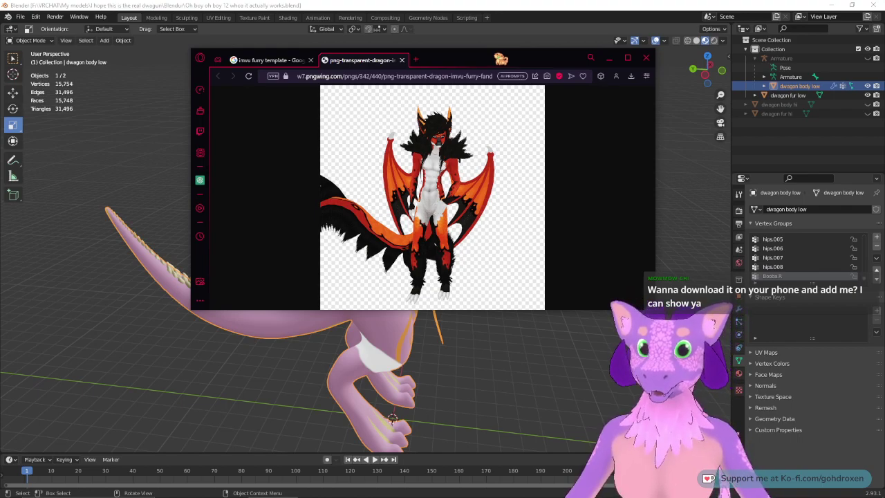
{"action": "left_click", "coordinate": [402, 60]}
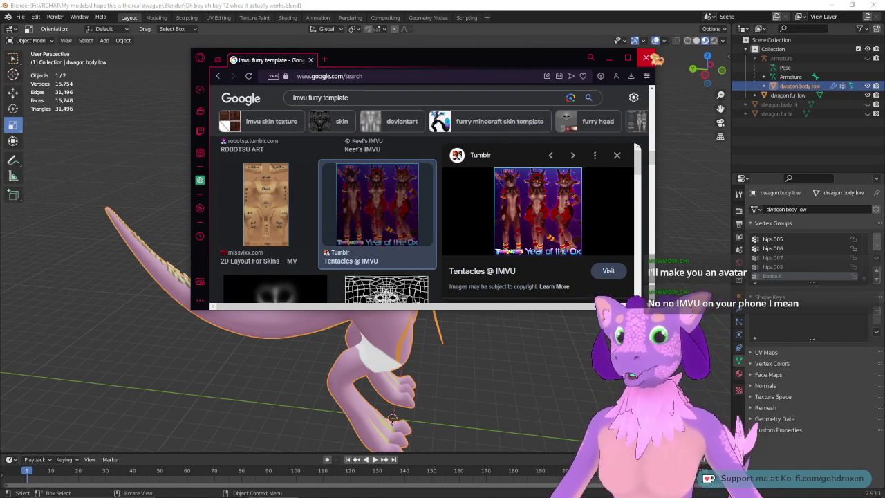
{"action": "left_click", "coordinate": [646, 58]}
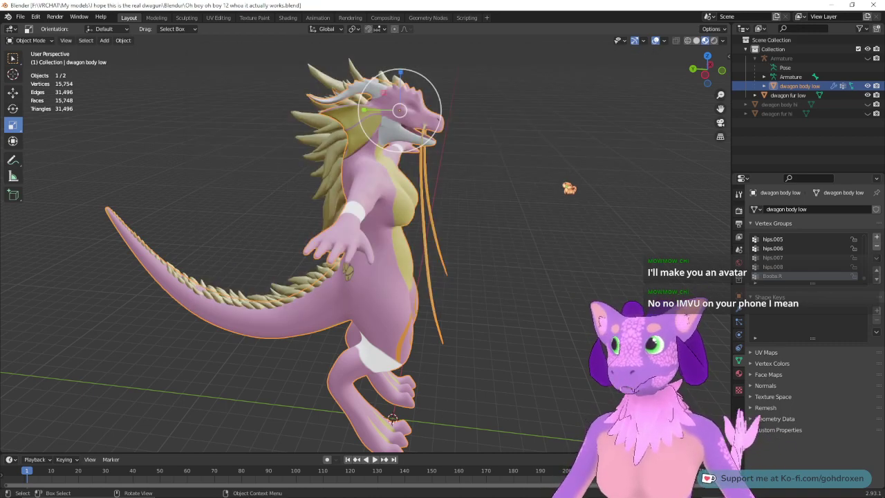
Step: Inspect the dragon model from the front and sides, including a close view of its head and chest
{"action": "middle_click_drag", "start_coordinate": [586, 209], "coordinate": [547, 233]}
{"action": "scroll", "coordinate": [581, 238], "scroll_direction": "up", "scroll_amount": 3}
{"action": "scroll", "coordinate": [581, 239], "scroll_direction": "down", "scroll_amount": 2}
{"action": "middle_click_drag", "start_coordinate": [601, 250], "coordinate": [588, 247]}
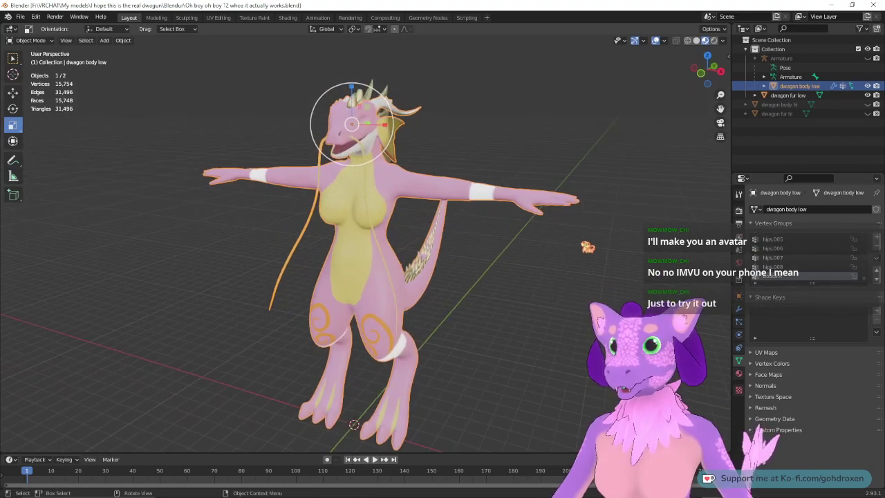
{"action": "middle_click_drag", "start_coordinate": [534, 257], "coordinate": [520, 276]}
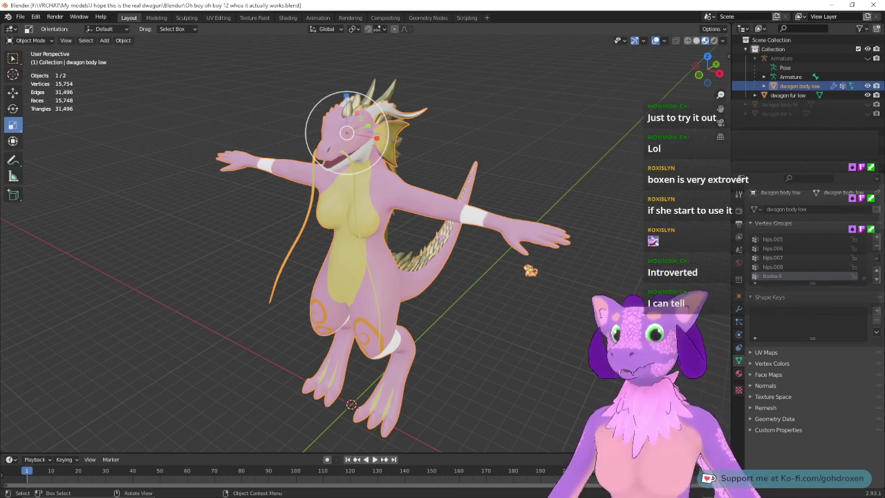
{"action": "middle_click_drag", "start_coordinate": [507, 298], "coordinate": [608, 294]}
{"action": "scroll", "coordinate": [596, 278], "scroll_direction": "up", "scroll_amount": 2}
{"action": "scroll", "coordinate": [597, 269], "scroll_direction": "up", "scroll_amount": 3}
{"action": "middle_click_drag", "start_coordinate": [597, 229], "coordinate": [581, 316], "text": "shift"}
{"action": "middle_click_drag", "start_coordinate": [554, 245], "coordinate": [573, 242]}
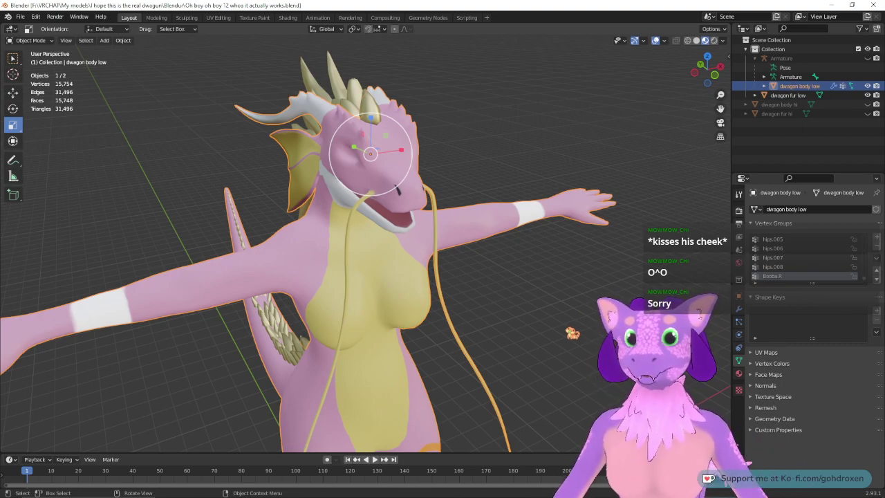
Step: Deselect the dragon body mesh and view the model from its front three-quarter side
{"action": "middle_click_drag", "start_coordinate": [566, 152], "coordinate": [502, 152]}
{"action": "left_click", "coordinate": [505, 159]}
{"action": "middle_click_drag", "start_coordinate": [587, 168], "coordinate": [546, 180]}
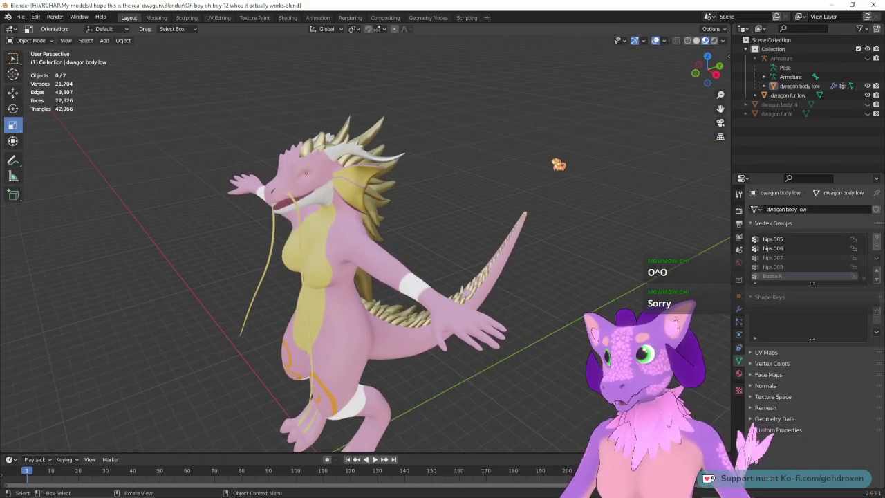
{"action": "middle_click_drag", "start_coordinate": [473, 217], "coordinate": [488, 218]}
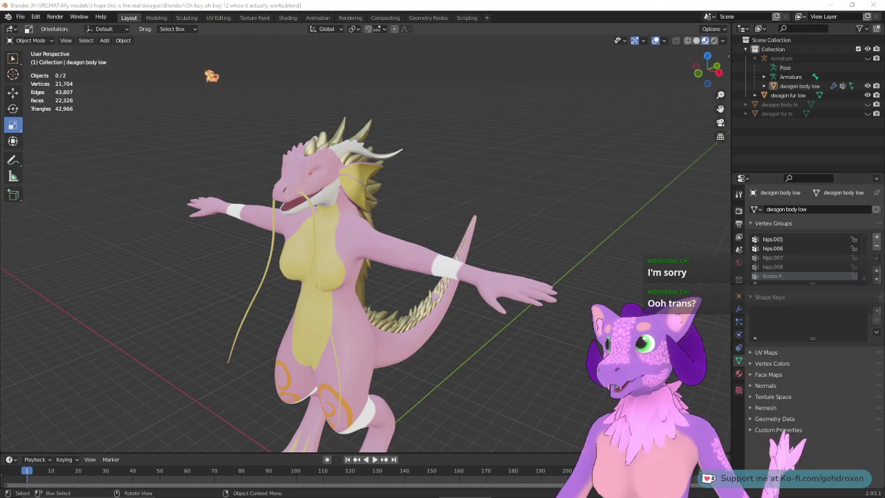
Step: Add a UV sphere mesh to the dragon scene
{"action": "left_click", "coordinate": [41, 40]}
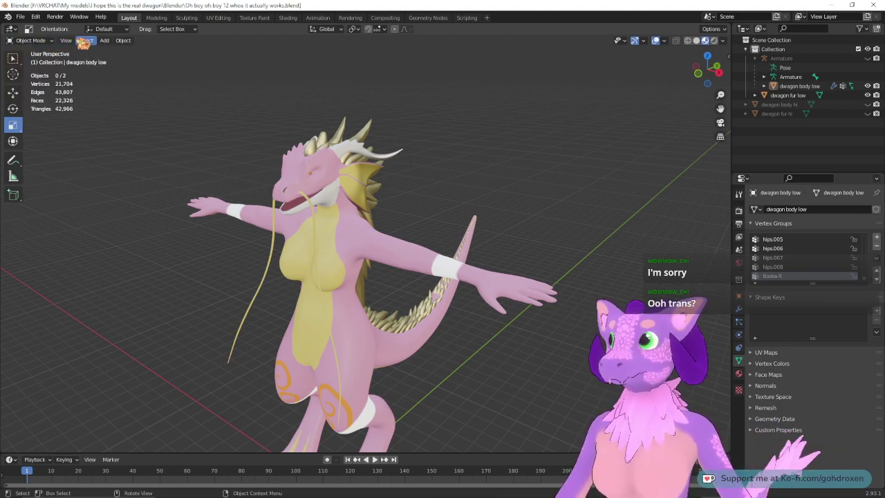
{"action": "left_click", "coordinate": [104, 40]}
{"action": "mouse_move", "coordinate": [143, 79]}
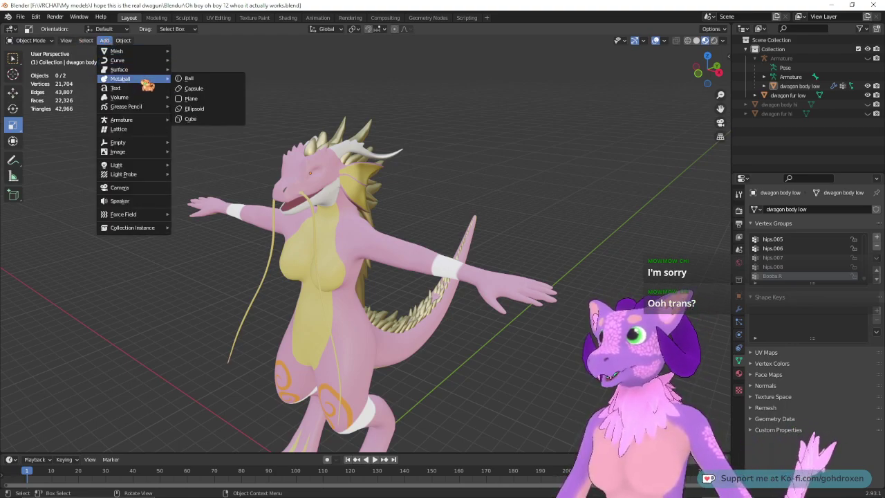
{"action": "mouse_move", "coordinate": [138, 51]}
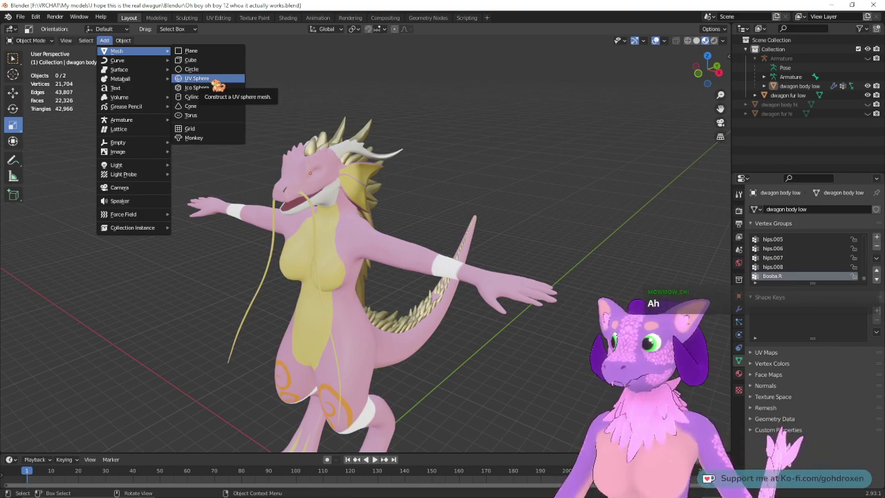
{"action": "left_click", "coordinate": [214, 81]}
Step: In the front orthographic view, move the new sphere from between the dragon's feet up over its right eye
{"action": "middle_click_drag", "start_coordinate": [554, 236], "coordinate": [598, 207]}
{"action": "scroll", "coordinate": [597, 178], "scroll_direction": "up", "scroll_amount": 4}
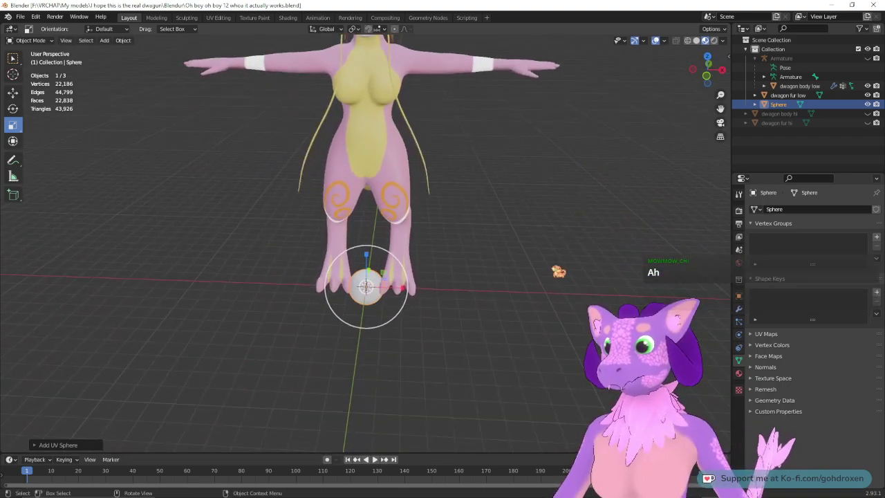
{"action": "middle_click_drag", "start_coordinate": [558, 271], "coordinate": [563, 247]}
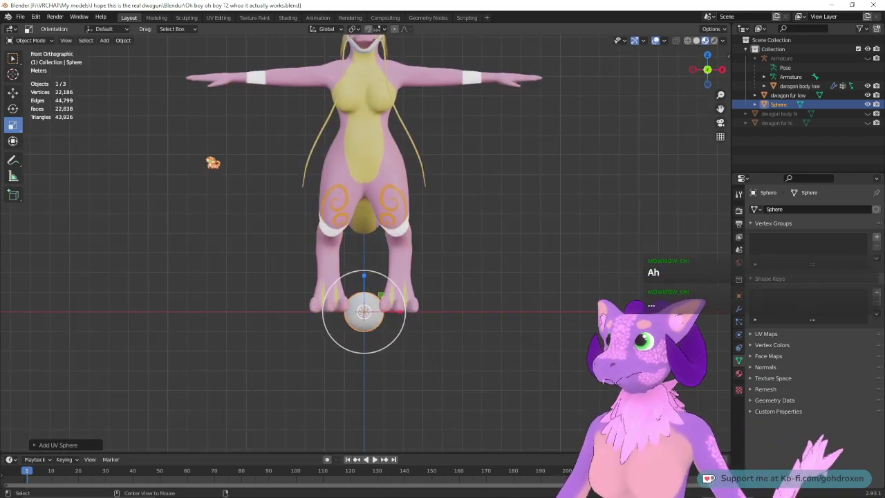
{"action": "key", "text": "KP_1"}
{"action": "middle_click_drag", "start_coordinate": [403, 160], "coordinate": [405, 203], "text": "shift"}
{"action": "left_click", "coordinate": [12, 92]}
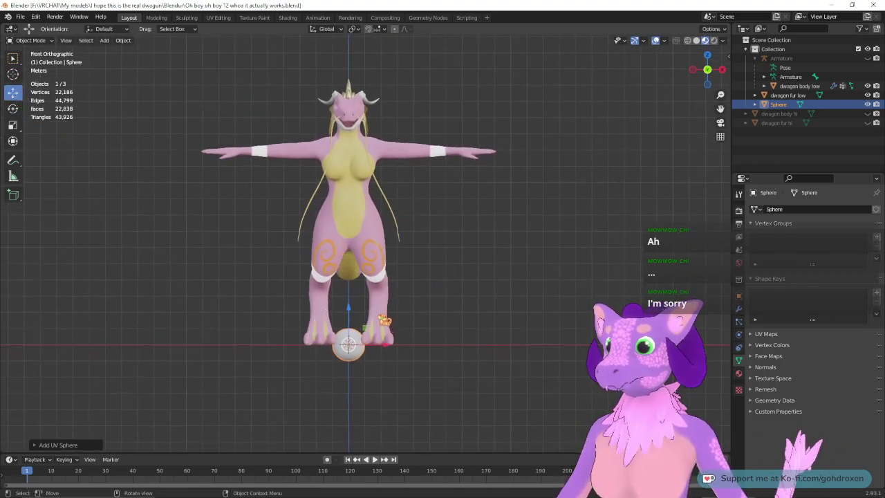
{"action": "left_click_drag", "start_coordinate": [368, 335], "coordinate": [358, 86]}
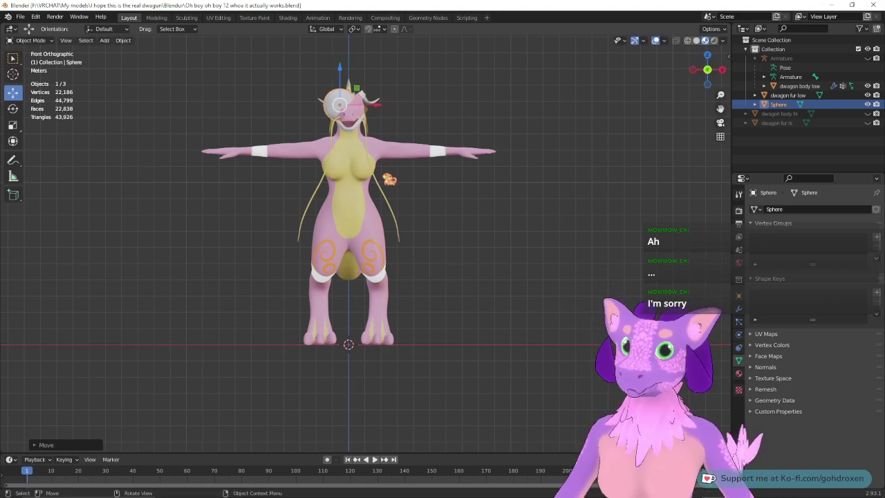
Step: Apply Shade Smooth to the sphere on the dragon's head
{"action": "scroll", "coordinate": [389, 176], "scroll_direction": "up", "scroll_amount": 5}
{"action": "middle_click_drag", "start_coordinate": [427, 64], "coordinate": [456, 290], "text": "shift"}
{"action": "middle_click_drag", "start_coordinate": [436, 128], "coordinate": [432, 300], "text": "shift"}
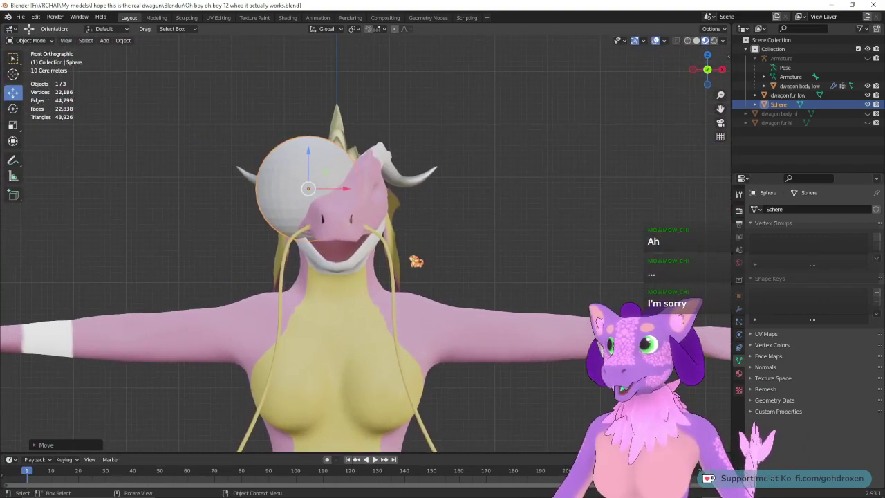
{"action": "scroll", "coordinate": [415, 257], "scroll_direction": "up", "scroll_amount": 3}
{"action": "right_click", "coordinate": [307, 199]}
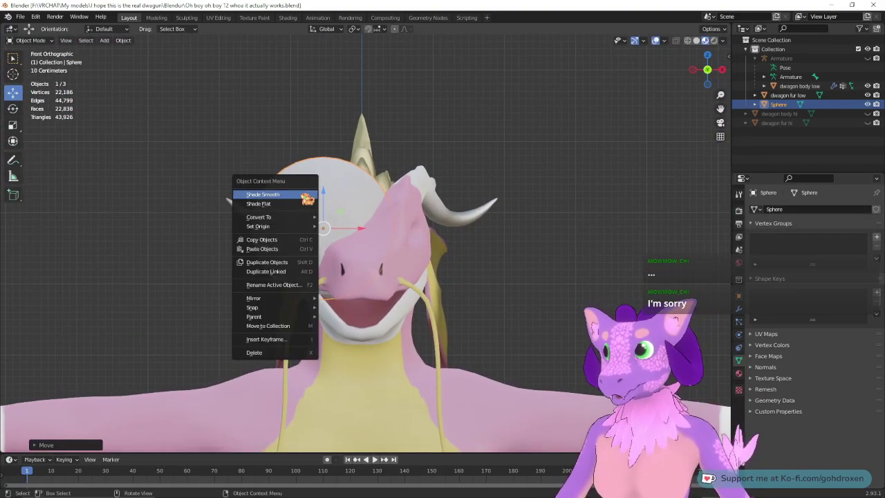
{"action": "left_click", "coordinate": [307, 197]}
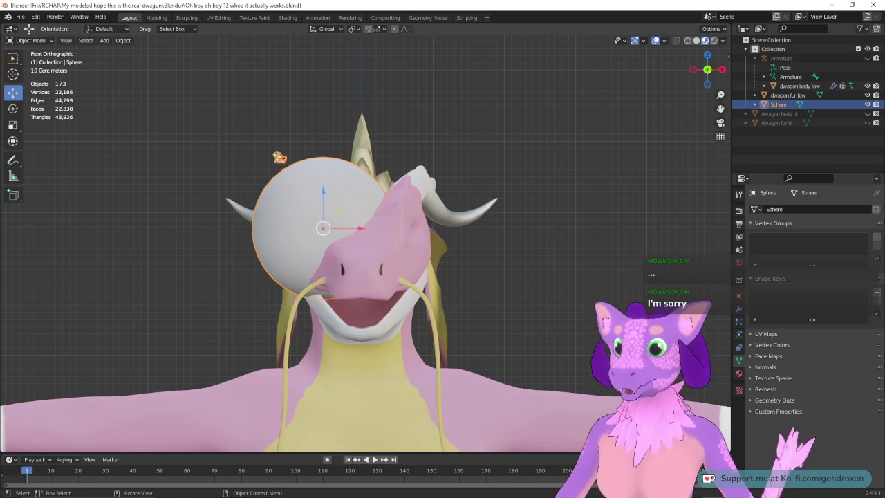
Step: Scale the sphere down to about 0.3 and move it into the dragon's right eye socket
{"action": "left_click", "coordinate": [13, 125]}
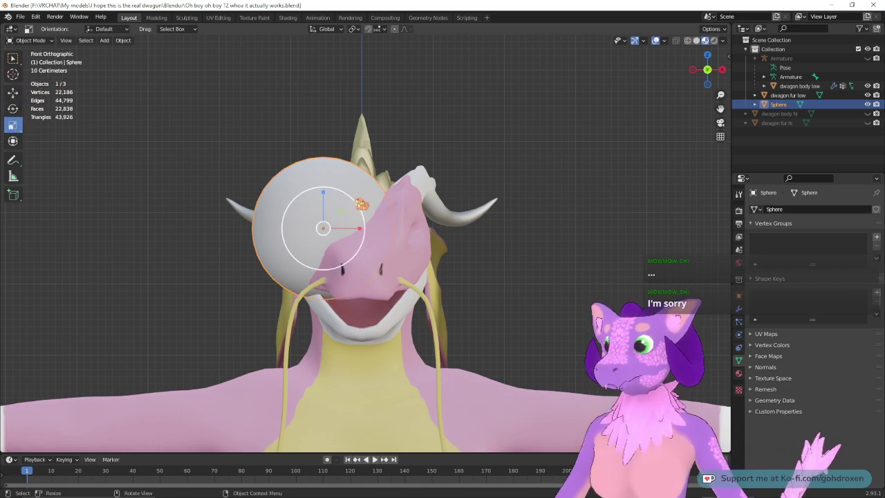
{"action": "left_click_drag", "start_coordinate": [341, 202], "coordinate": [327, 220]}
{"action": "middle_click_drag", "start_coordinate": [421, 285], "coordinate": [530, 298]}
{"action": "left_click", "coordinate": [13, 93]}
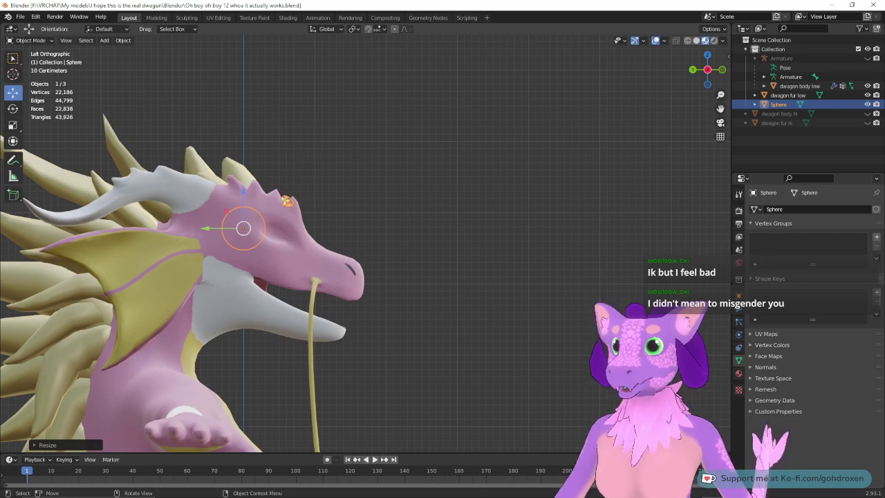
{"action": "left_click_drag", "start_coordinate": [225, 234], "coordinate": [239, 233]}
{"action": "left_click_drag", "start_coordinate": [272, 201], "coordinate": [267, 204]}
{"action": "middle_click_drag", "start_coordinate": [415, 235], "coordinate": [370, 239]}
{"action": "middle_click_drag", "start_coordinate": [220, 247], "coordinate": [467, 258]}
{"action": "left_click", "coordinate": [458, 252]}
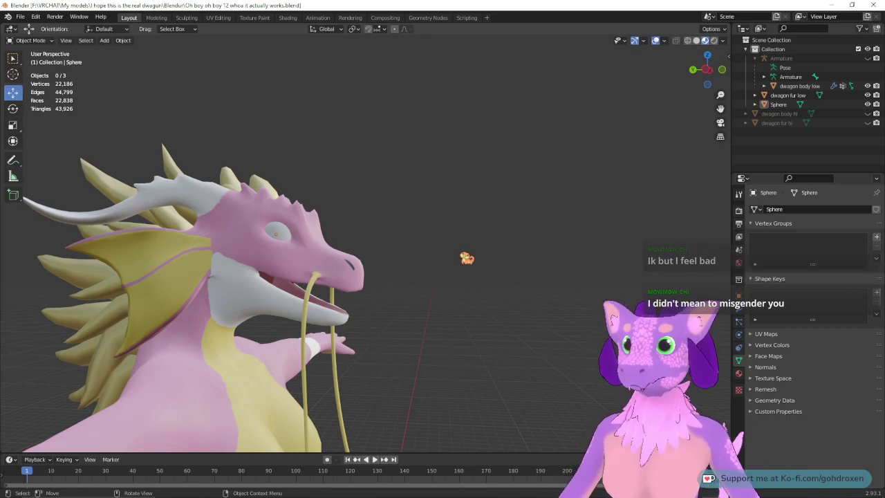
Step: Duplicate the right eye sphere in place
{"action": "middle_click_drag", "start_coordinate": [476, 245], "coordinate": [368, 250]}
{"action": "scroll", "coordinate": [445, 191], "scroll_direction": "up", "scroll_amount": 4}
{"action": "left_click", "coordinate": [339, 235]}
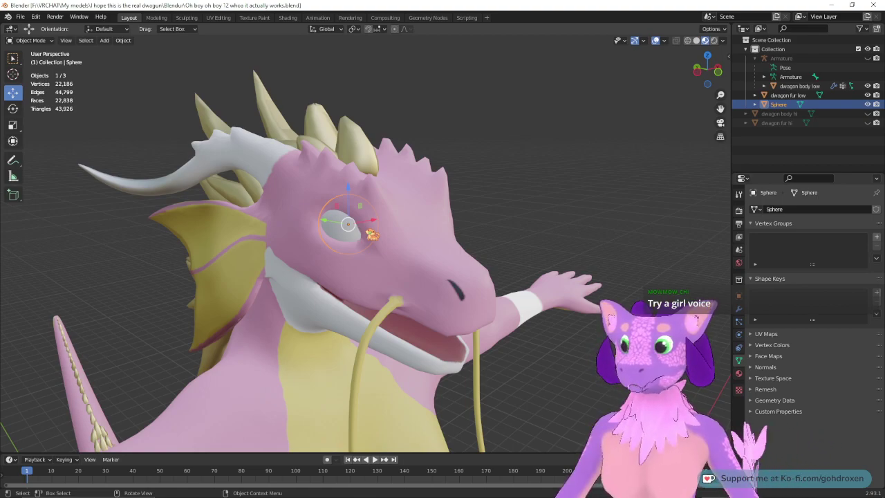
{"action": "middle_click_drag", "start_coordinate": [574, 197], "coordinate": [525, 195]}
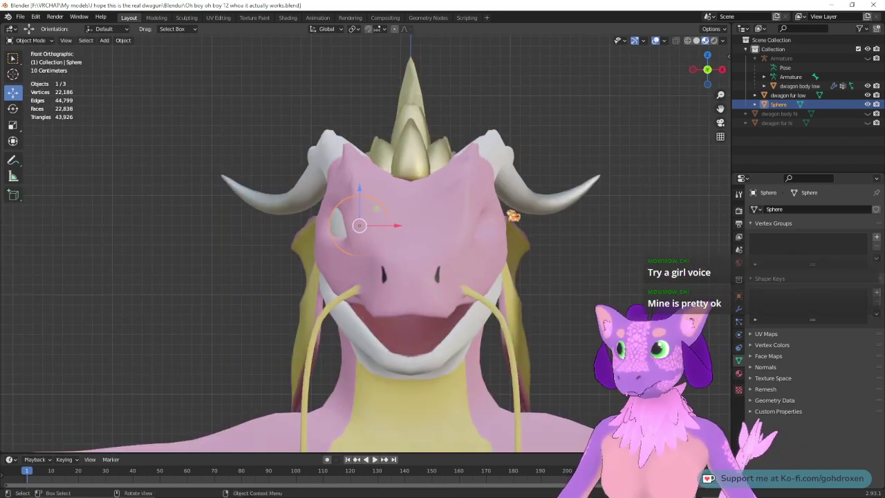
{"action": "key", "text": "shift+d"}
{"action": "right_click", "coordinate": [498, 229]}
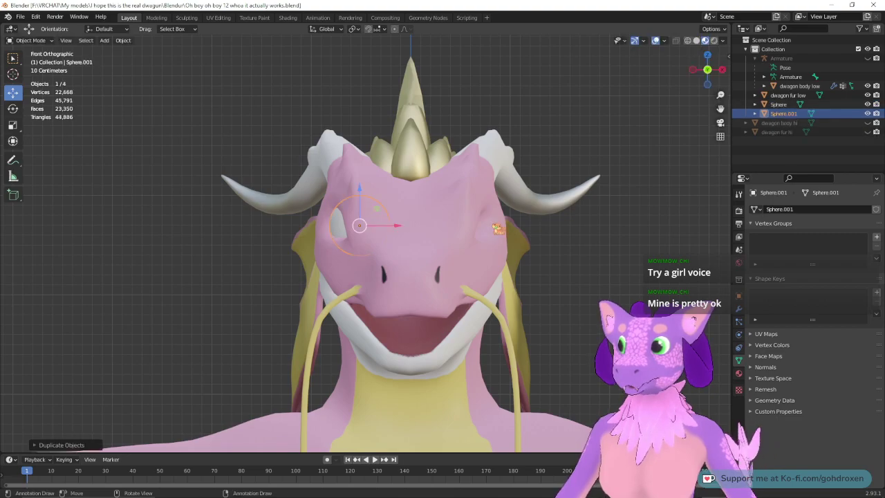
Step: Mirror the duplicated sphere into the left eye socket by setting its X location to 0.5141 m
{"action": "left_click", "coordinate": [740, 195]}
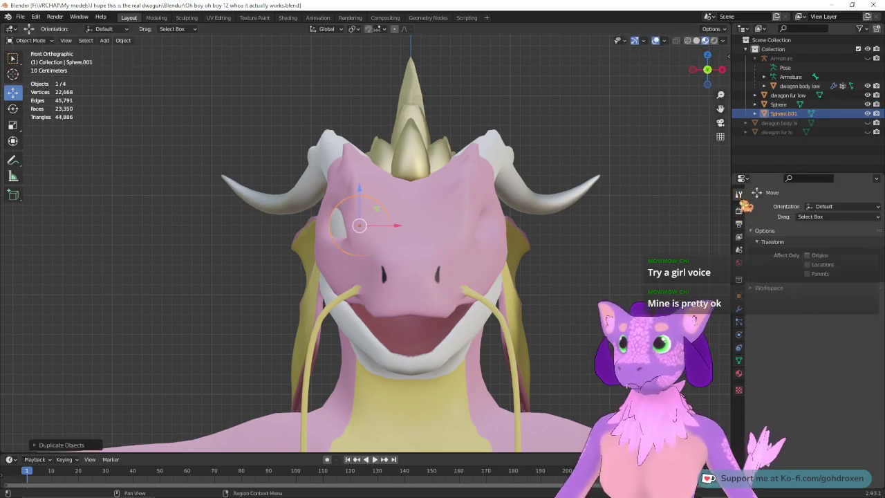
{"action": "left_click", "coordinate": [739, 296]}
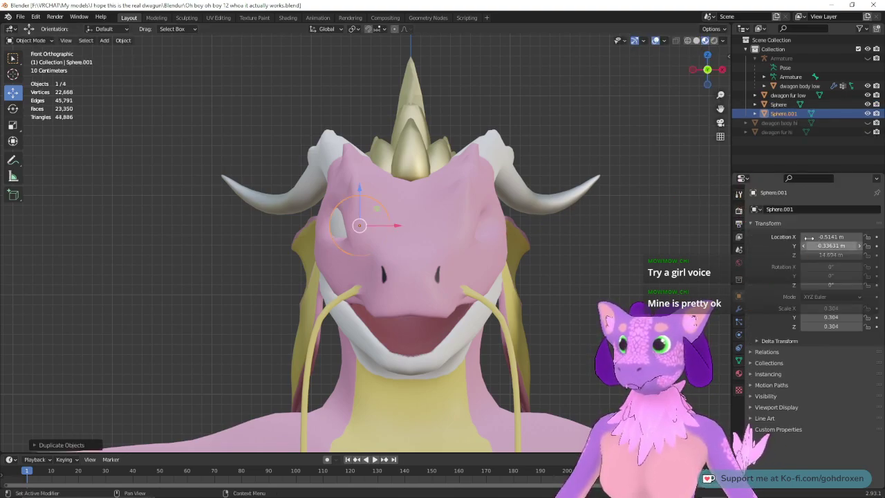
{"action": "left_click_drag", "start_coordinate": [815, 237], "coordinate": [835, 237]}
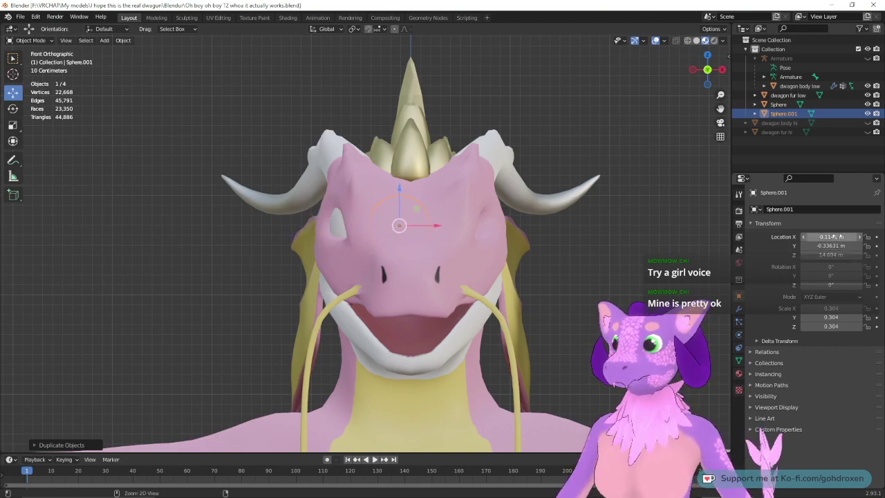
{"action": "key", "text": "ctrl+z"}
{"action": "left_click", "coordinate": [826, 238]}
{"action": "key", "text": "Home"}
{"action": "key", "text": "Delete"}
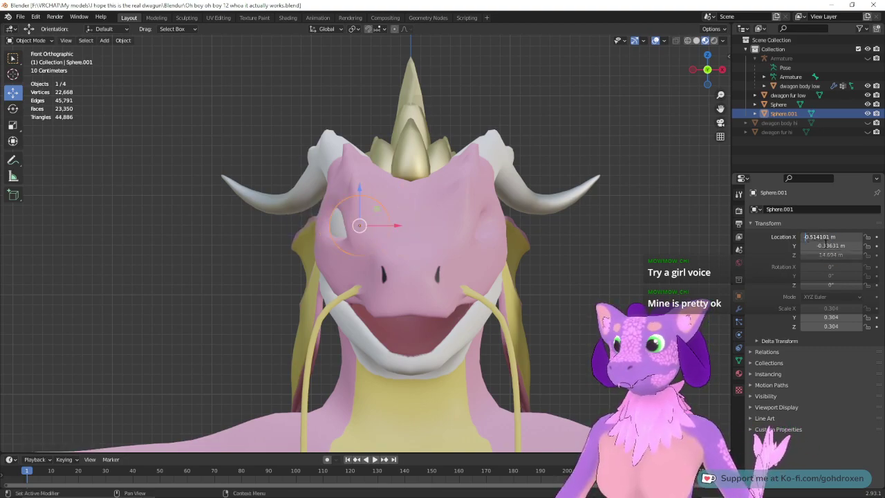
{"action": "key", "text": "Return"}
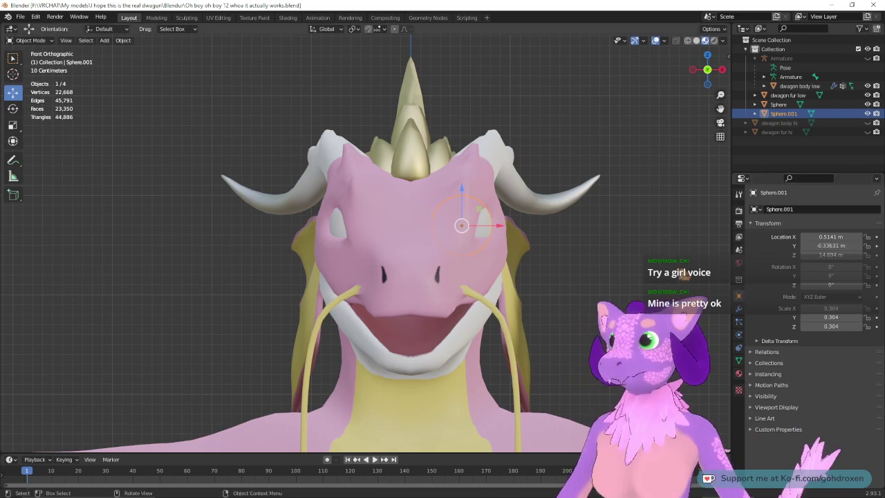
Step: Select both eye spheres on the dragon's head together
{"action": "left_click", "coordinate": [696, 265]}
{"action": "middle_click_drag", "start_coordinate": [695, 265], "coordinate": [698, 285]}
{"action": "left_click", "coordinate": [350, 232]}
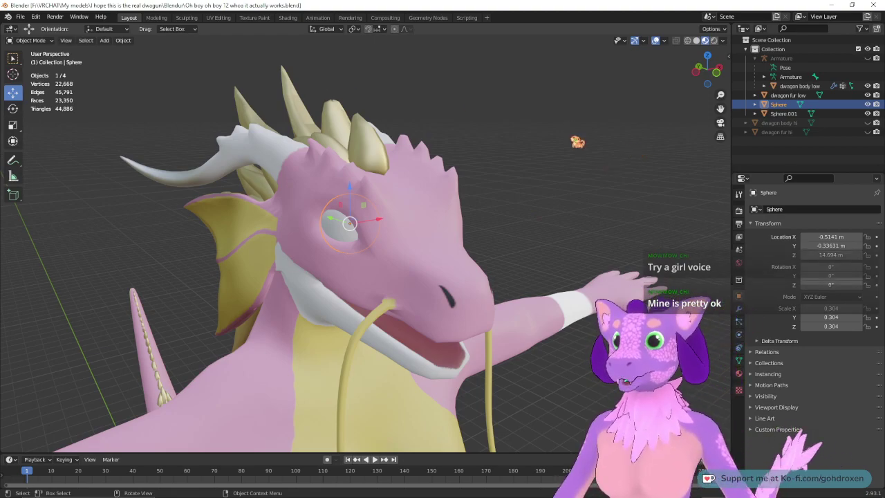
{"action": "middle_click_drag", "start_coordinate": [583, 138], "coordinate": [498, 144]}
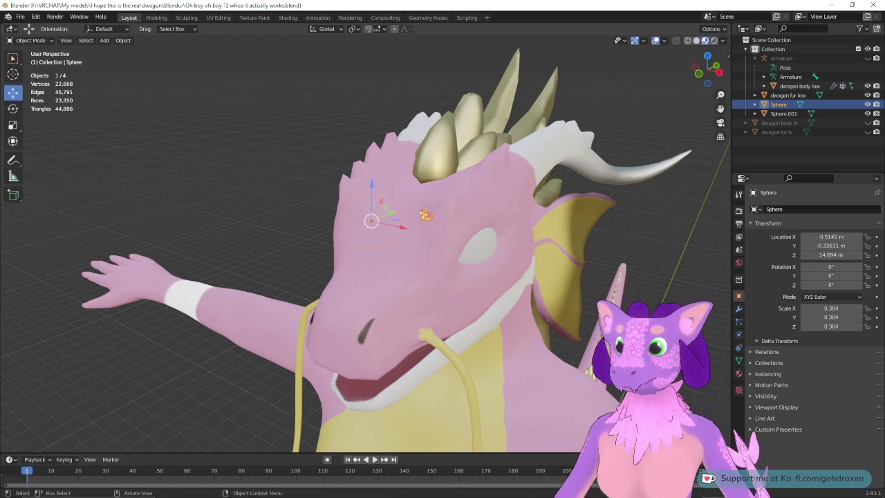
{"action": "middle_click_drag", "start_coordinate": [311, 193], "coordinate": [372, 191]}
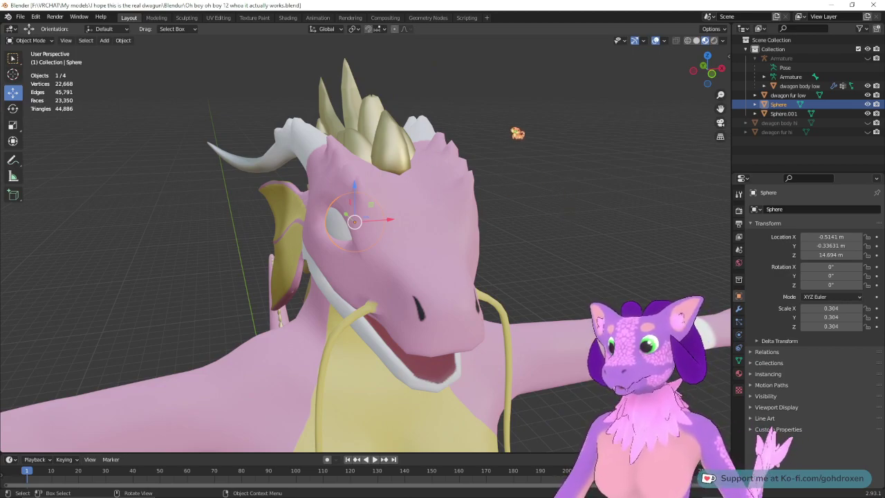
{"action": "left_click", "coordinate": [219, 17]}
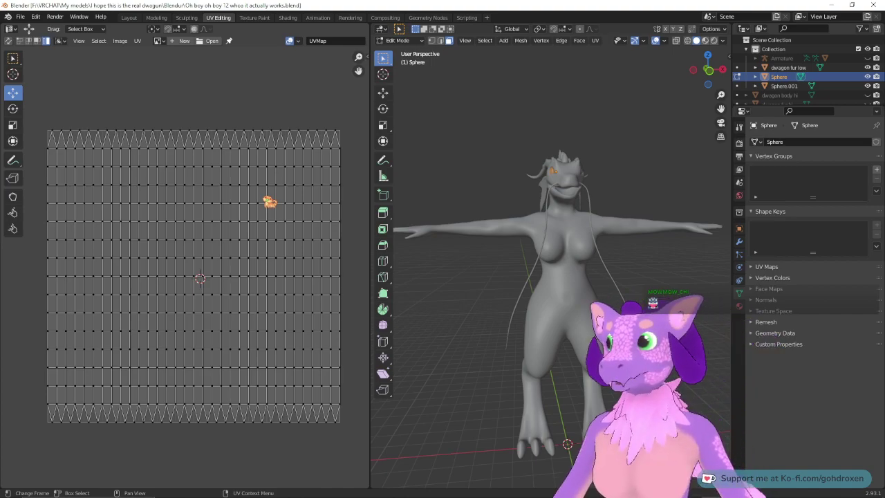
{"action": "left_click", "coordinate": [129, 18]}
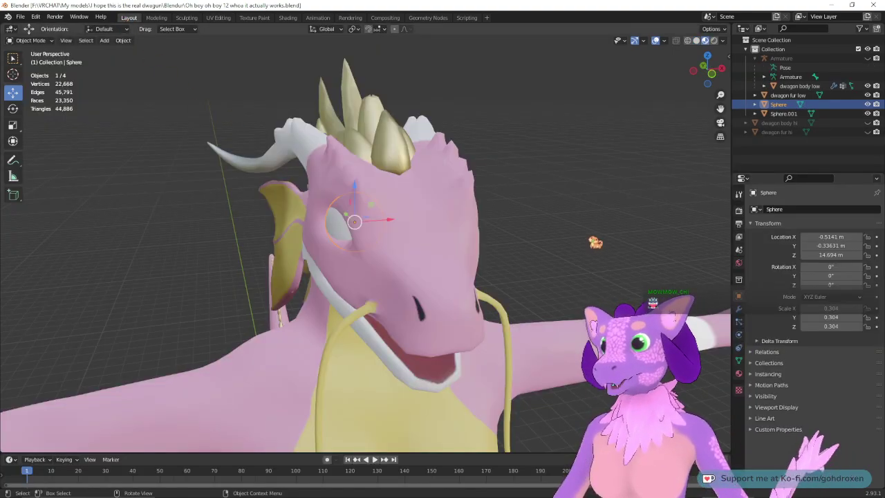
{"action": "left_click", "coordinate": [499, 225], "text": "shift"}
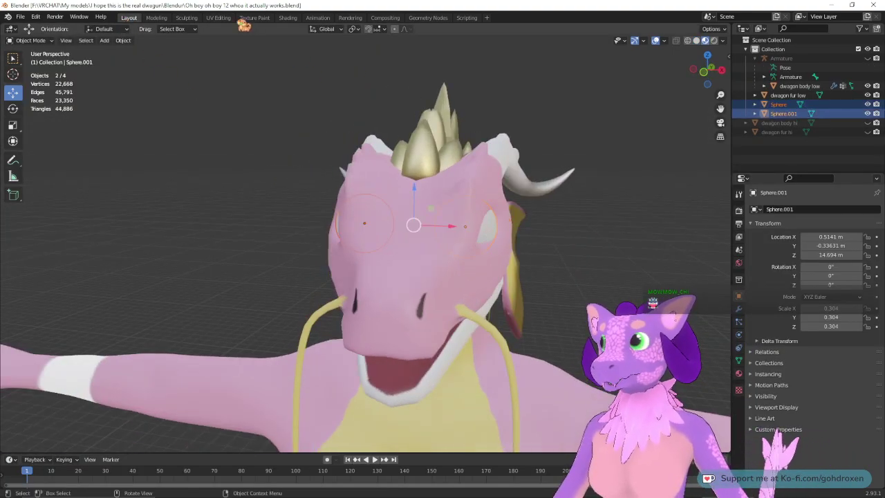
Step: In the UV Editing workspace, select all UVs of both eyes, scale them down and move them into the grid's upper-left corner
{"action": "left_click", "coordinate": [217, 17]}
{"action": "key", "text": "a"}
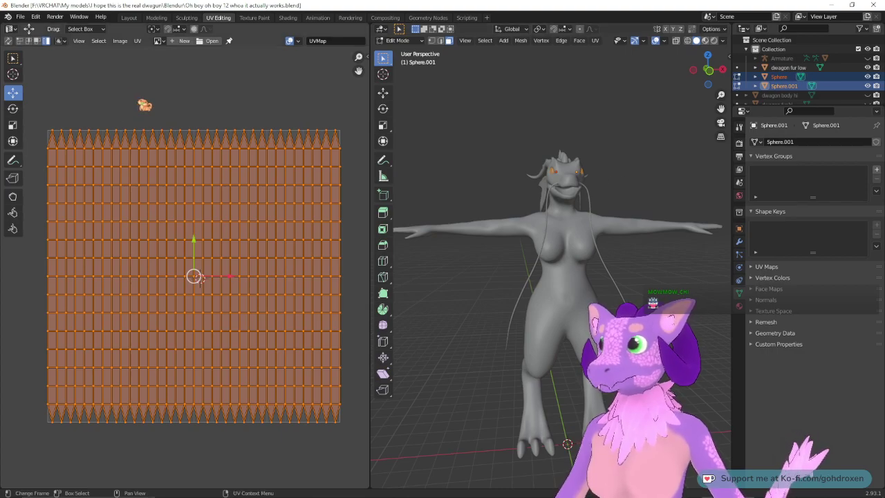
{"action": "left_click", "coordinate": [13, 126]}
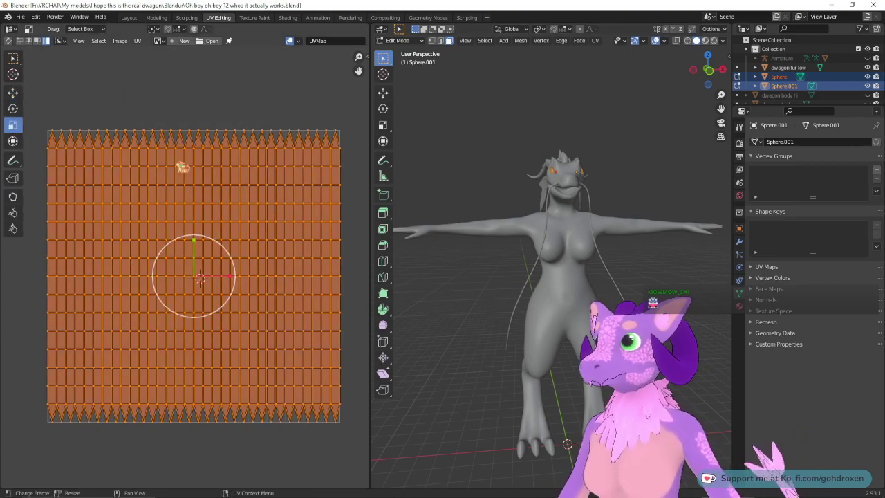
{"action": "left_click_drag", "start_coordinate": [218, 252], "coordinate": [144, 228]}
{"action": "left_click", "coordinate": [13, 92]}
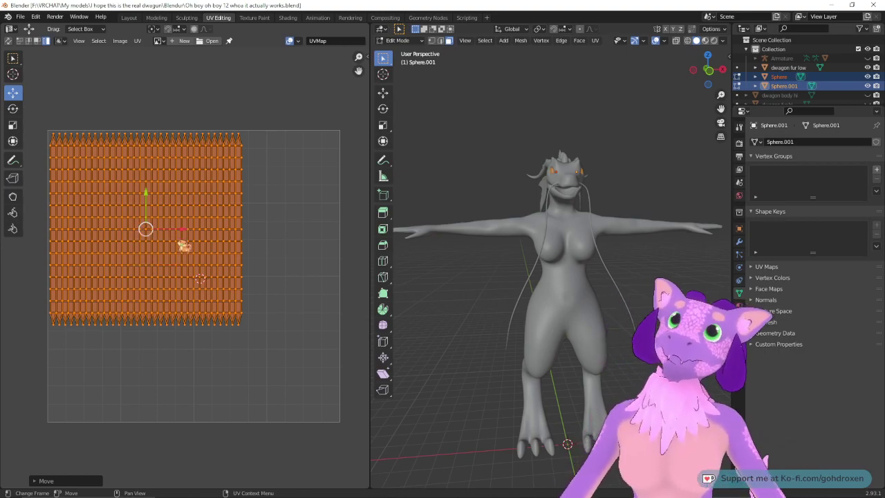
Step: Shrink both overlapping eye UV islands further to fit inside the upper-left quadrant of the UV grid
{"action": "left_click", "coordinate": [12, 124]}
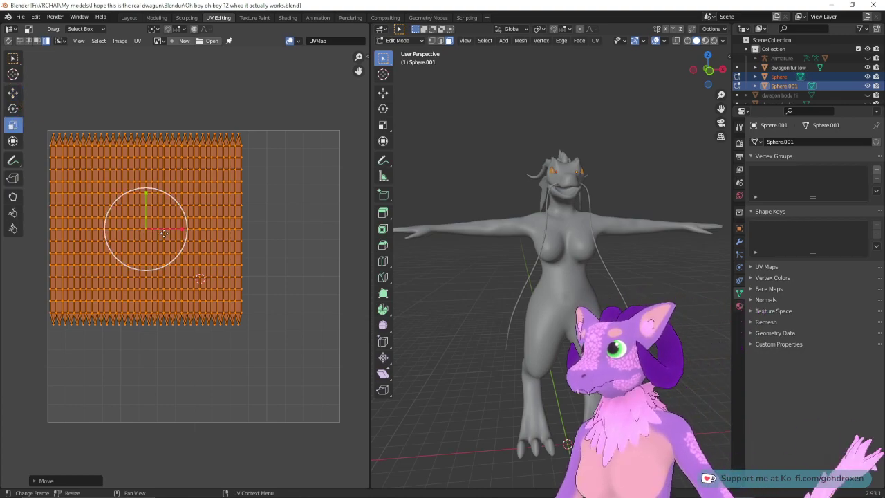
{"action": "left_click_drag", "start_coordinate": [167, 206], "coordinate": [260, 345]}
{"action": "left_click", "coordinate": [12, 92]}
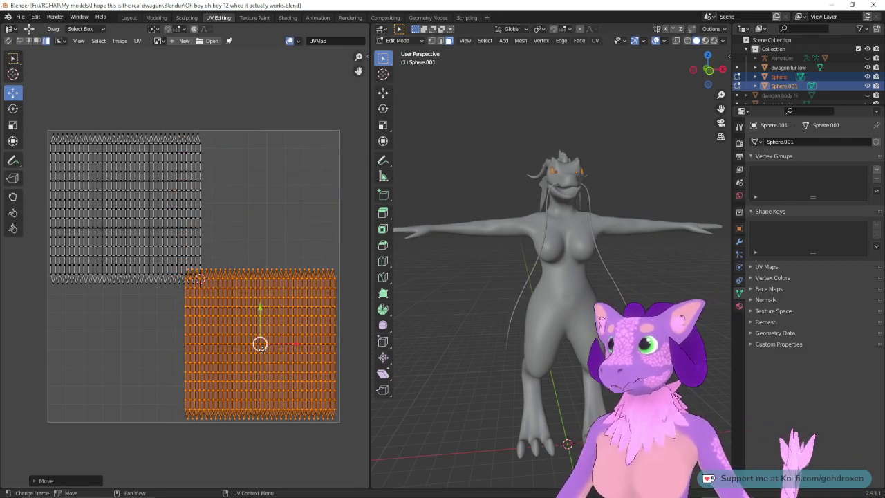
{"action": "key", "text": "ctrl+z"}
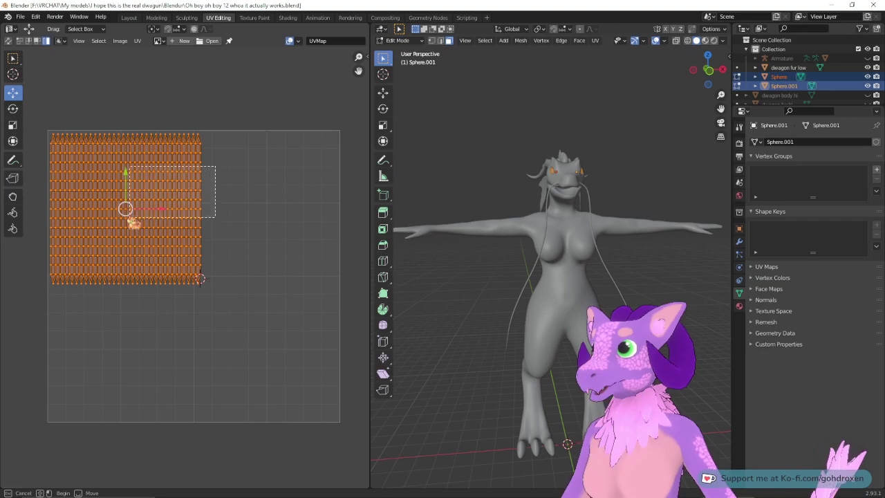
{"action": "left_click", "coordinate": [14, 126]}
{"action": "left_click_drag", "start_coordinate": [145, 182], "coordinate": [123, 201]}
Step: Move one eye's UV island into the upper-right quadrant, beside the other island
{"action": "left_click", "coordinate": [13, 92]}
{"action": "left_click_drag", "start_coordinate": [121, 200], "coordinate": [274, 204]}
{"action": "key", "text": "ctrl+z"}
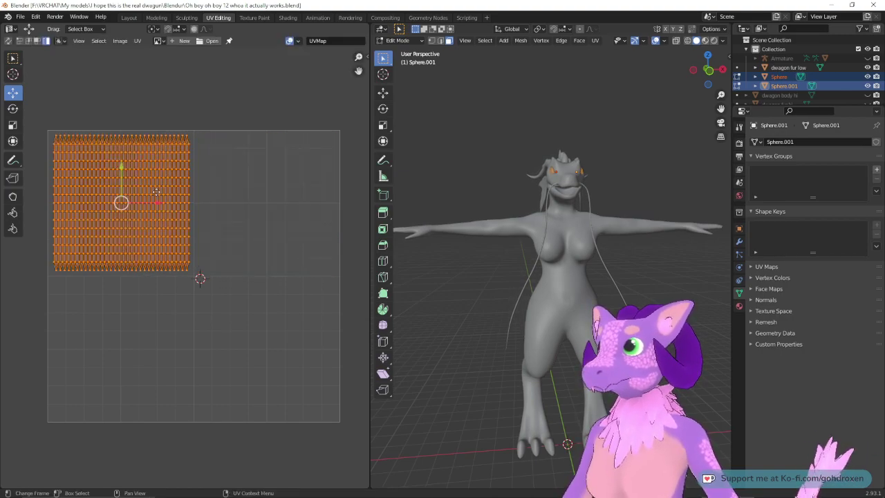
{"action": "left_click_drag", "start_coordinate": [141, 205], "coordinate": [294, 211]}
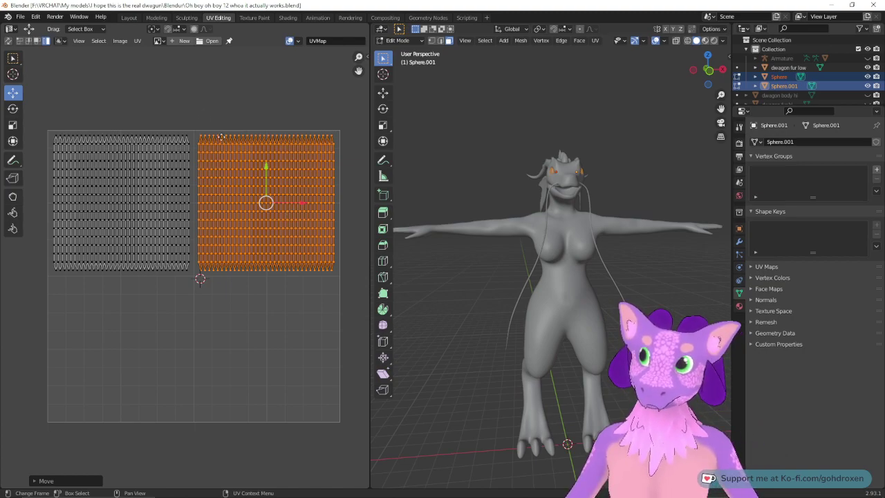
Step: Return to the Layout workspace and examine the dragon's eyes and whole body from several angles
{"action": "left_click", "coordinate": [129, 17]}
{"action": "middle_click_drag", "start_coordinate": [221, 199], "coordinate": [289, 212]}
{"action": "middle_click_drag", "start_coordinate": [548, 190], "coordinate": [470, 195]}
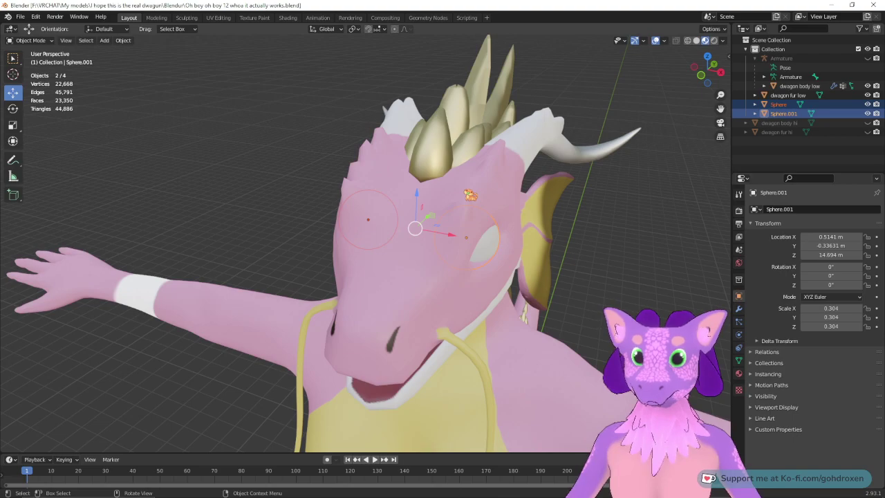
{"action": "scroll", "coordinate": [473, 211], "scroll_direction": "down", "scroll_amount": 6}
{"action": "middle_click_drag", "start_coordinate": [535, 214], "coordinate": [590, 194]}
{"action": "scroll", "coordinate": [588, 201], "scroll_direction": "down", "scroll_amount": 5}
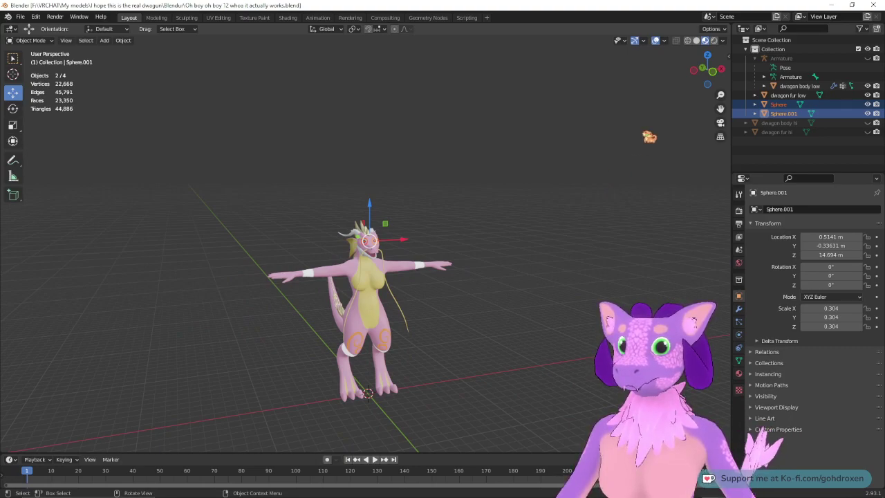
{"action": "middle_click_drag", "start_coordinate": [593, 228], "coordinate": [575, 238]}
{"action": "scroll", "coordinate": [571, 222], "scroll_direction": "up", "scroll_amount": 10}
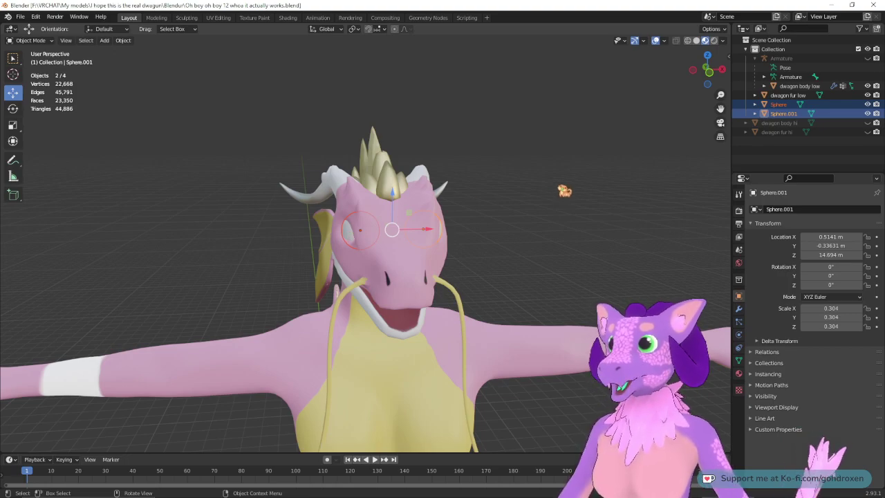
Step: Rename the sphere in the dragon's left eye socket as Eye.L
{"action": "left_click", "coordinate": [629, 148]}
{"action": "middle_click_drag", "start_coordinate": [629, 148], "coordinate": [486, 234]}
{"action": "left_click", "coordinate": [448, 233]}
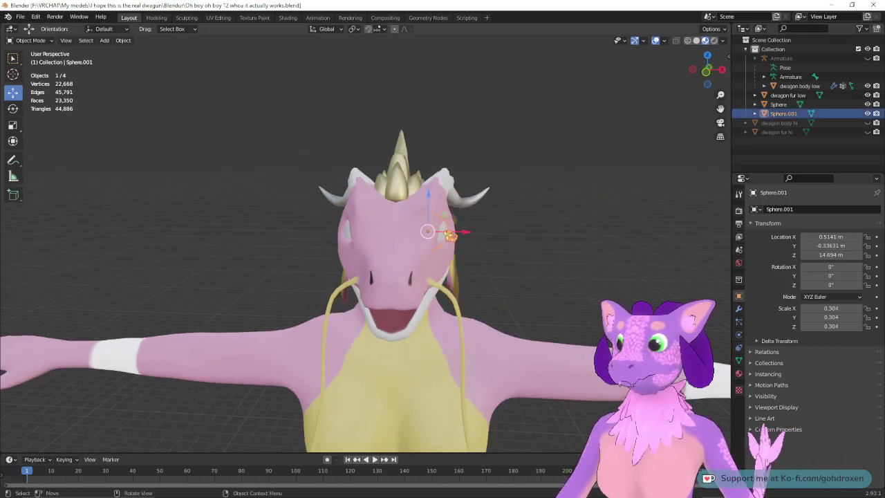
{"action": "double_click", "coordinate": [784, 114]}
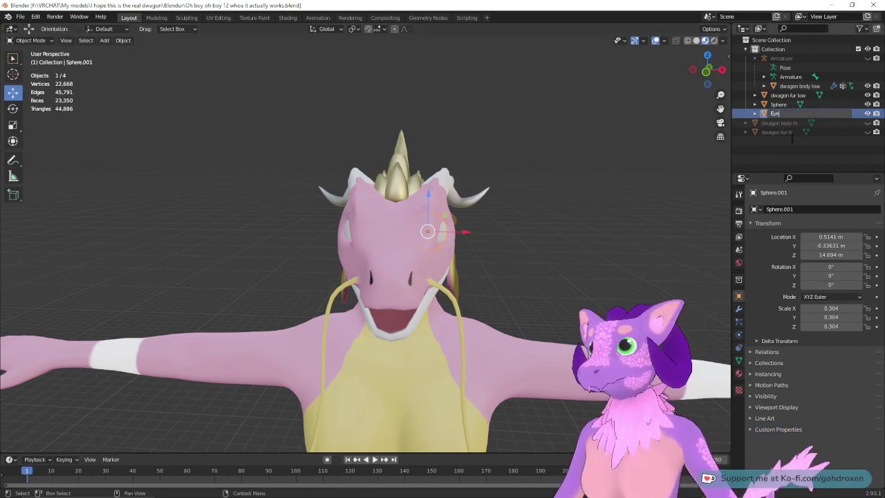
{"action": "type", "text": ".L"}
{"action": "key", "text": "Return"}
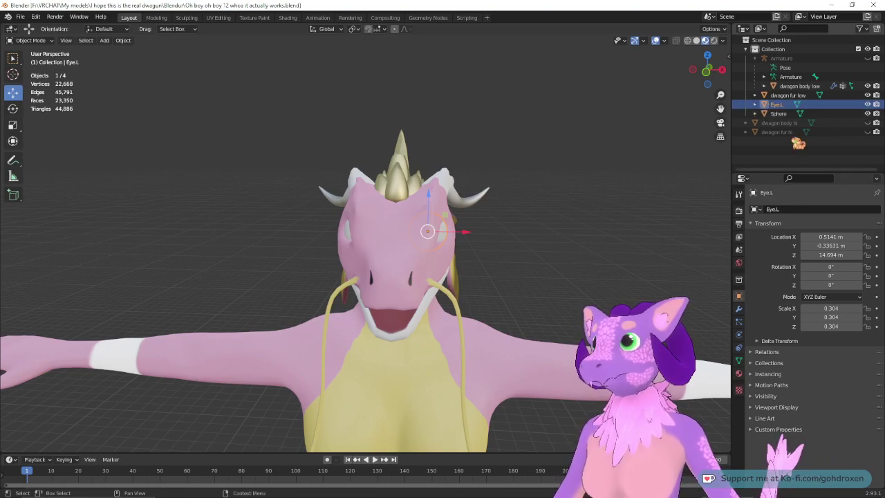
Step: Rename the sphere in the dragon's right eye socket as Eye.R
{"action": "left_click", "coordinate": [785, 114]}
{"action": "double_click", "coordinate": [785, 114]}
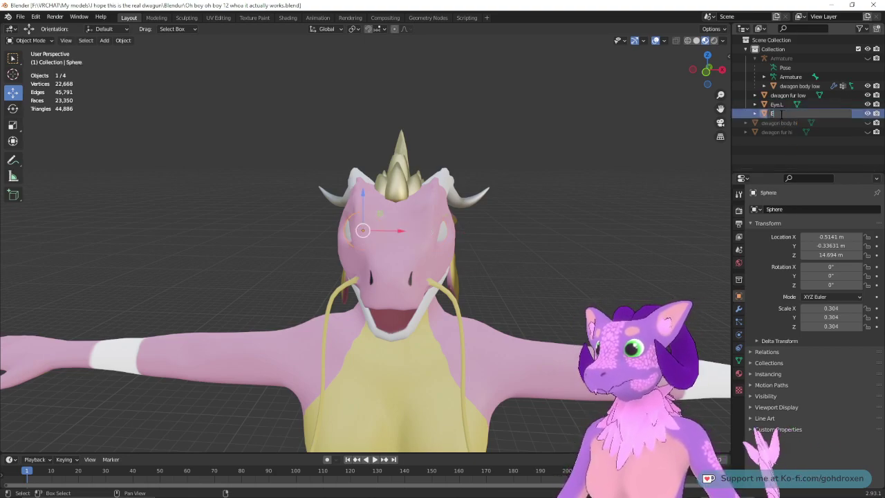
{"action": "key", "text": "Return"}
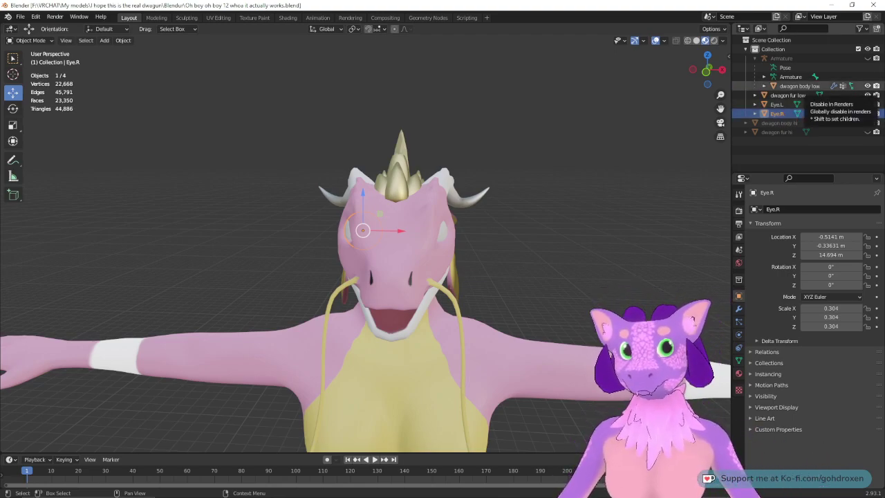
Step: Select both eye spheres of the dragon together, Eye.L and Eye.R
{"action": "middle_click_drag", "start_coordinate": [575, 241], "coordinate": [593, 237]}
{"action": "left_click", "coordinate": [209, 127]}
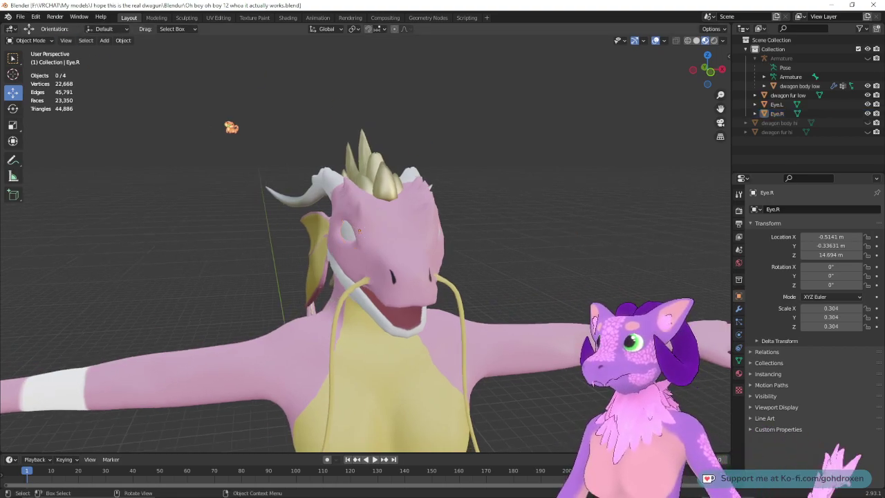
{"action": "middle_click_drag", "start_coordinate": [389, 132], "coordinate": [361, 150]}
{"action": "left_click", "coordinate": [453, 236]}
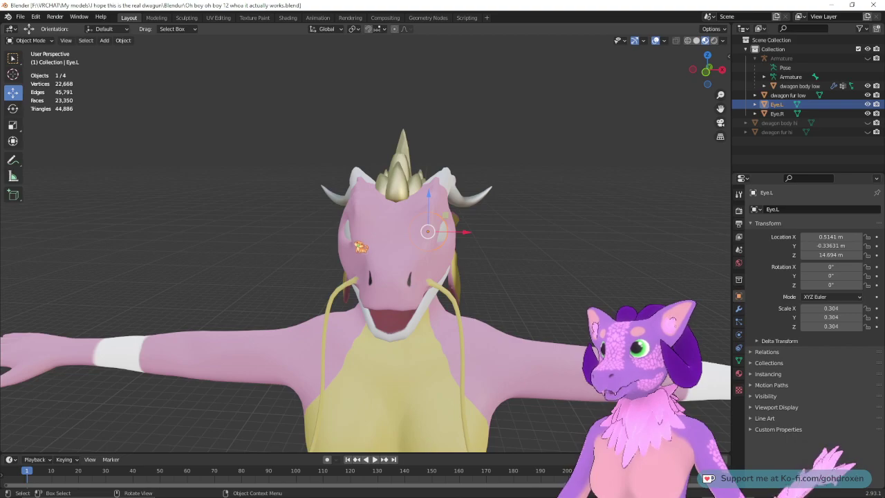
{"action": "left_click", "coordinate": [361, 244], "text": "shift"}
{"action": "middle_click_drag", "start_coordinate": [243, 255], "coordinate": [303, 258]}
{"action": "left_click", "coordinate": [303, 258]}
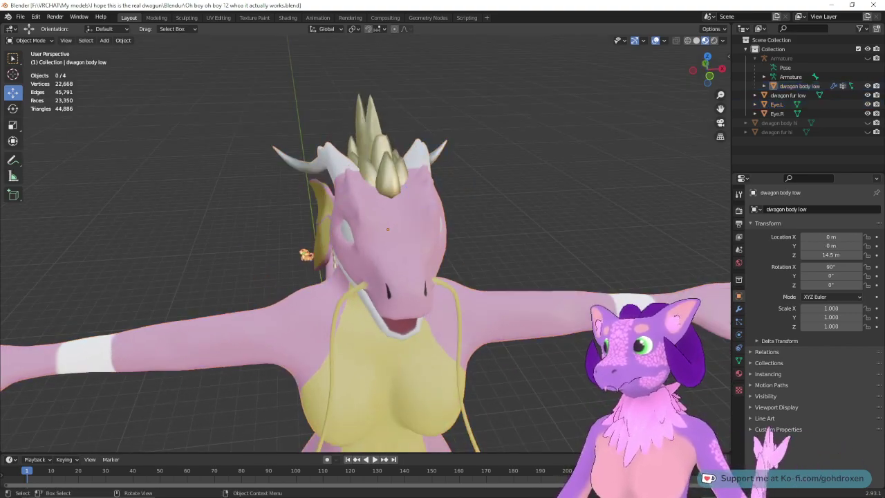
{"action": "left_click", "coordinate": [347, 232]}
{"action": "middle_click_drag", "start_coordinate": [586, 204], "coordinate": [495, 209]}
{"action": "left_click", "coordinate": [439, 257], "text": "shift"}
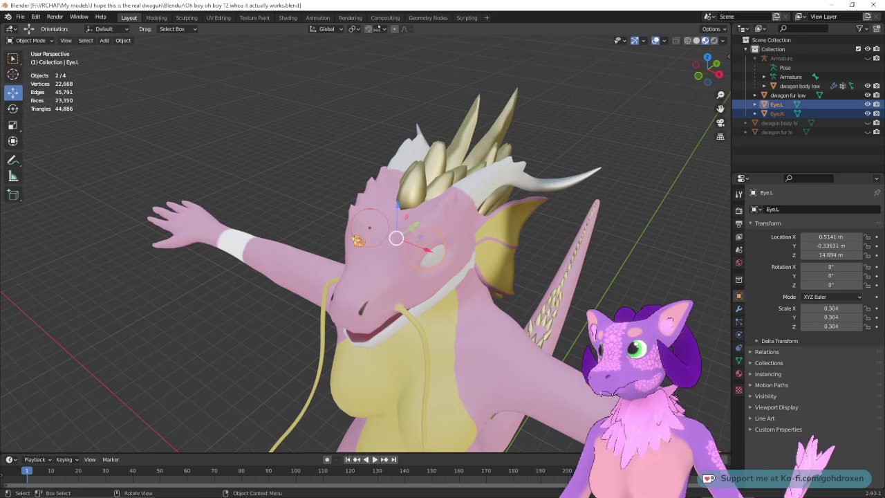
Step: Set up an FBX export into the Substancee folder, limited to the selected objects
{"action": "left_click", "coordinate": [20, 16]}
{"action": "mouse_move", "coordinate": [42, 65]}
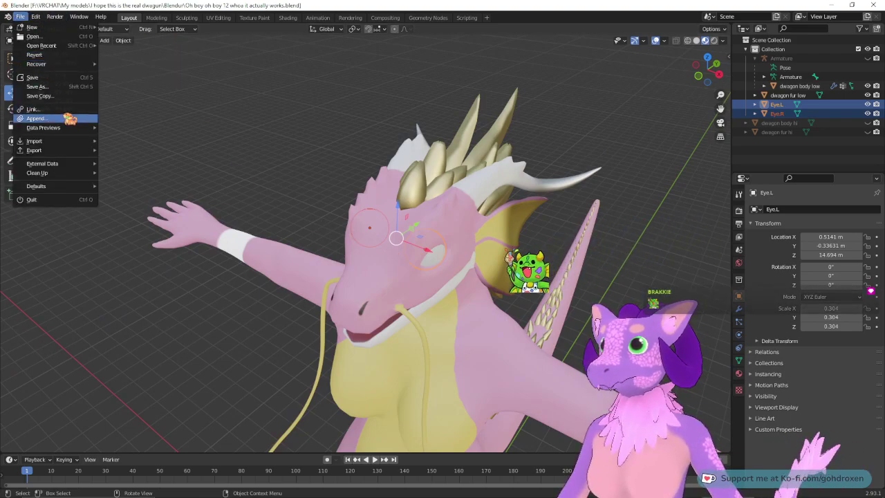
{"action": "mouse_move", "coordinate": [56, 143]}
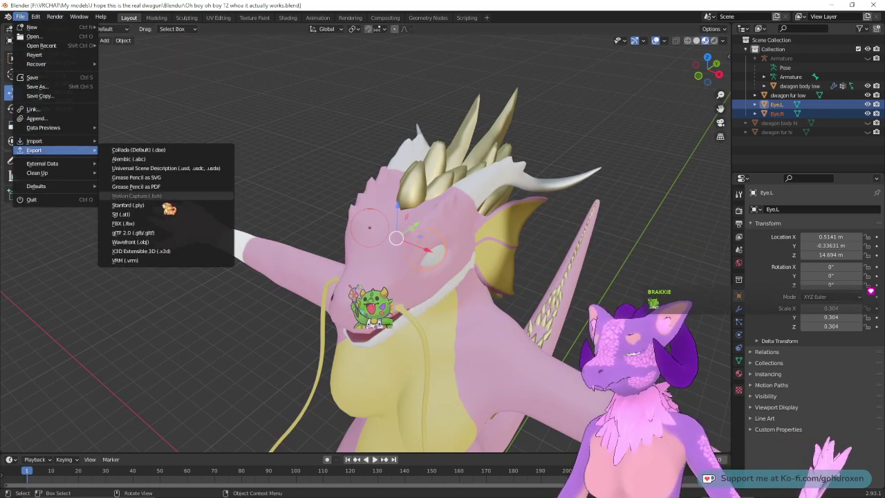
{"action": "left_click", "coordinate": [157, 224]}
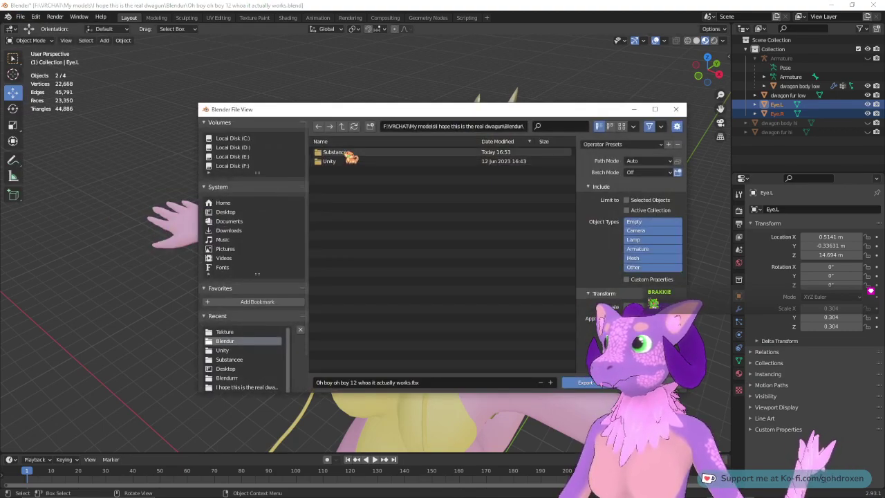
{"action": "left_click", "coordinate": [335, 152]}
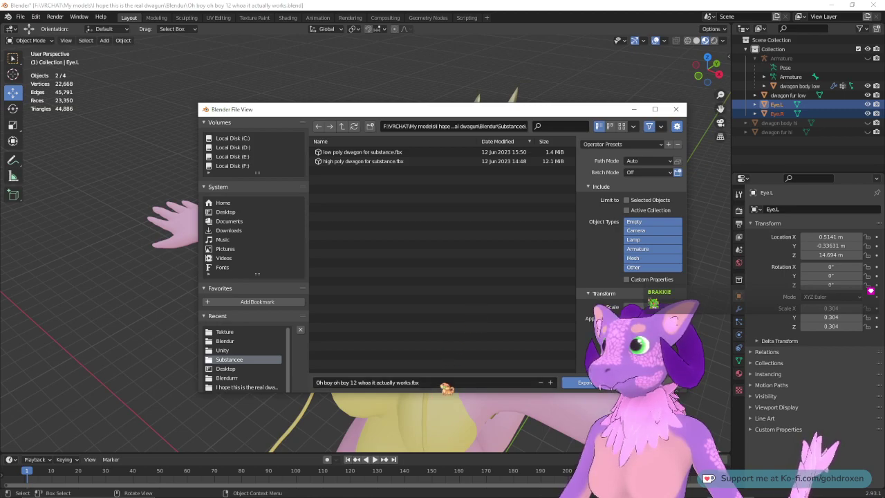
{"action": "left_click", "coordinate": [627, 200]}
{"action": "scroll", "coordinate": [667, 211], "scroll_direction": "down", "scroll_amount": 3}
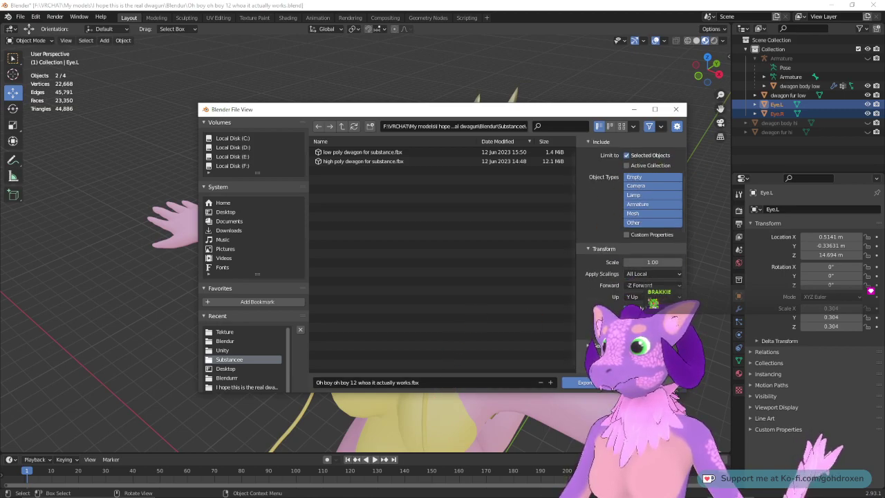
Step: Name the export file for eyes only and export the two eyes as FBX
{"action": "left_click", "coordinate": [462, 383]}
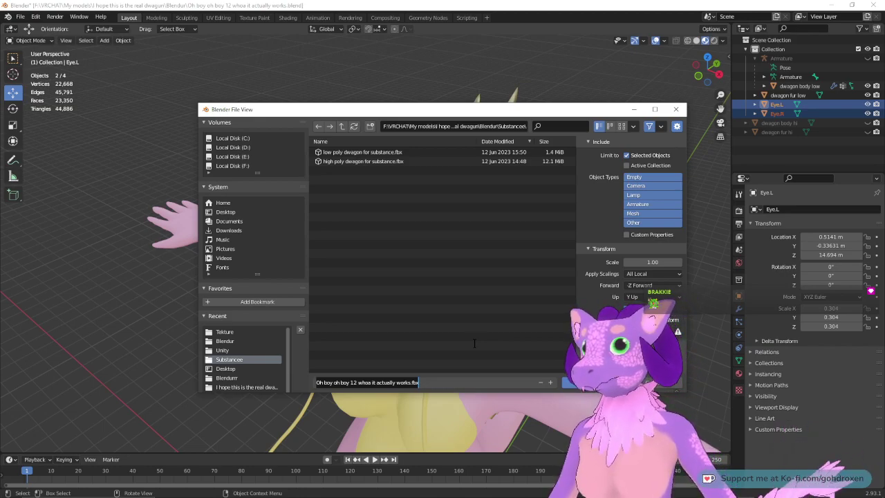
{"action": "type", "text": "for eyes only"}
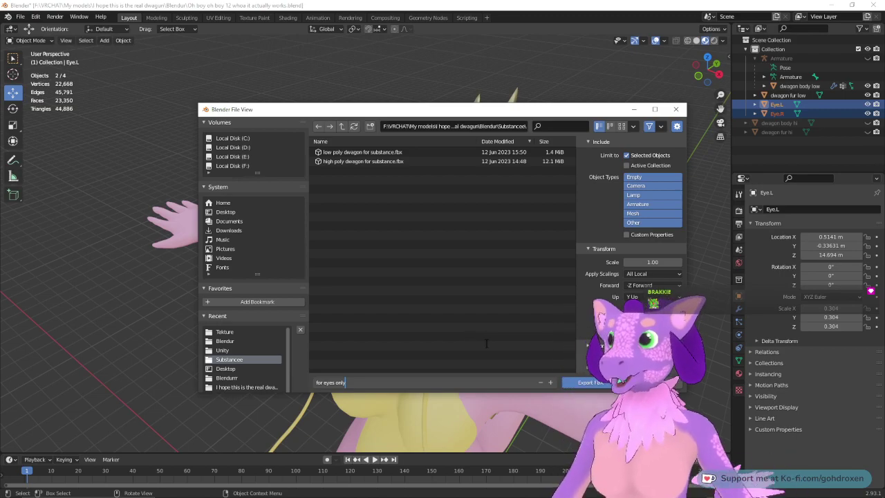
{"action": "key", "text": "Return"}
{"action": "key", "text": "Return"}
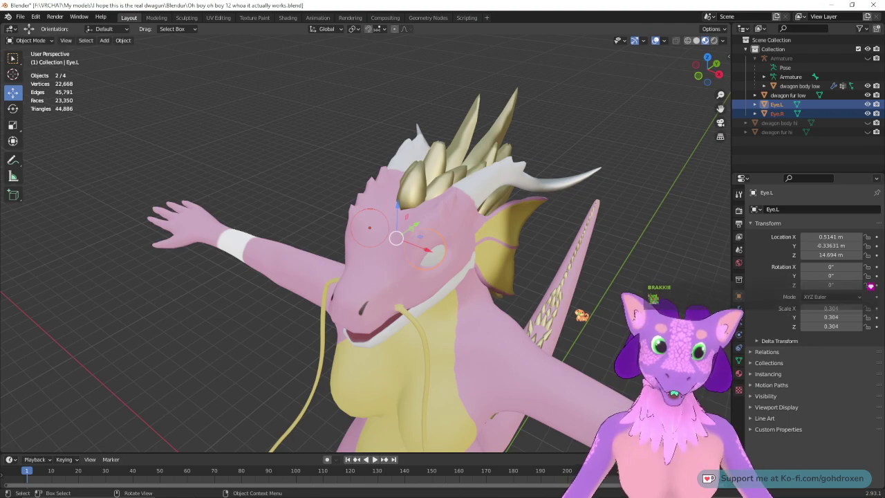
Step: Show the scene in wireframe and select the dragon's body, fur and both eyes together
{"action": "scroll", "coordinate": [577, 310], "scroll_direction": "down", "scroll_amount": 2}
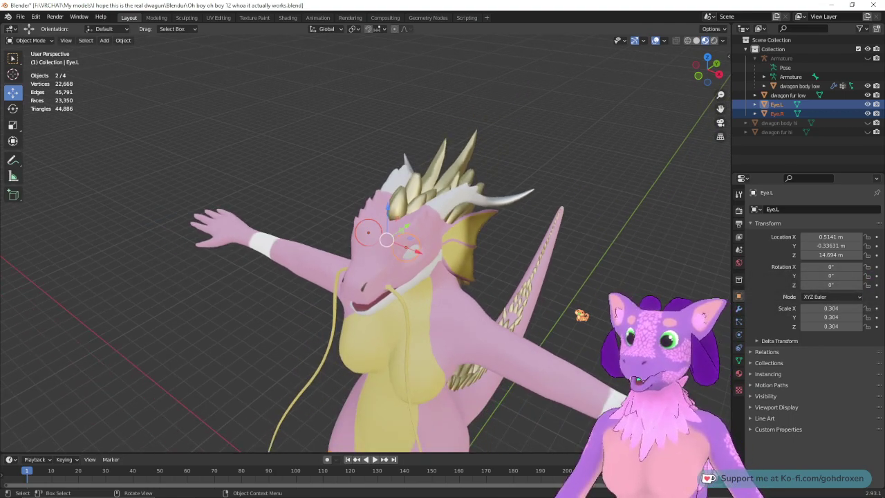
{"action": "middle_click_drag", "start_coordinate": [387, 277], "coordinate": [466, 246]}
{"action": "scroll", "coordinate": [446, 246], "scroll_direction": "down", "scroll_amount": 2}
{"action": "middle_click_drag", "start_coordinate": [595, 305], "coordinate": [607, 328]}
{"action": "scroll", "coordinate": [553, 256], "scroll_direction": "down", "scroll_amount": 2}
{"action": "left_click_drag", "start_coordinate": [204, 182], "coordinate": [543, 312]}
{"action": "left_click", "coordinate": [688, 41]}
{"action": "left_click_drag", "start_coordinate": [188, 172], "coordinate": [541, 447]}
{"action": "left_click", "coordinate": [574, 319]}
{"action": "left_click_drag", "start_coordinate": [189, 189], "coordinate": [546, 449]}
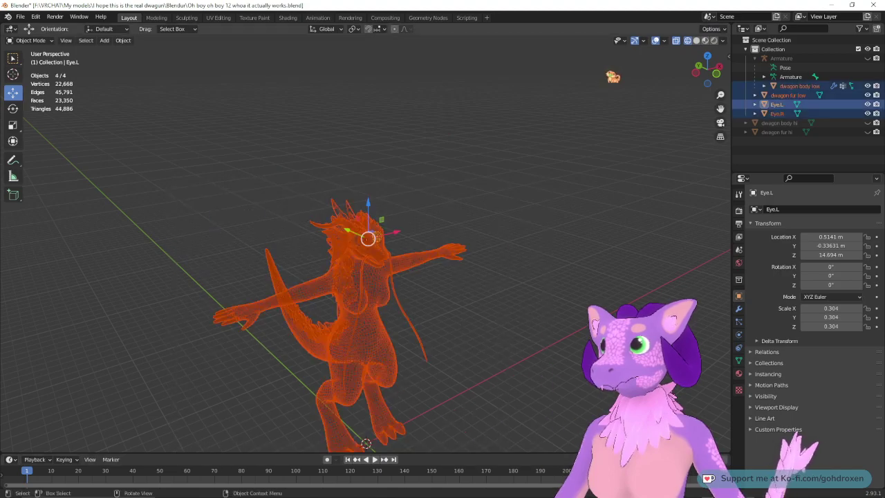
Step: Return the viewport to Material Preview shading
{"action": "left_click", "coordinate": [696, 41]}
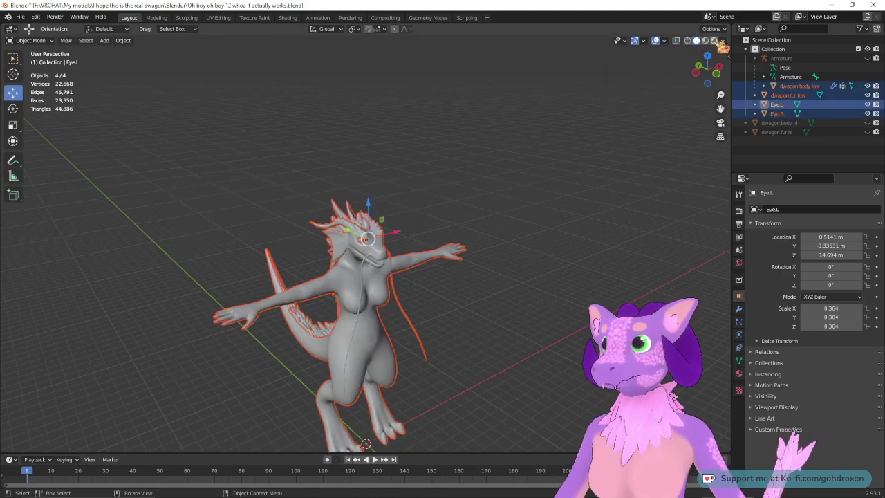
{"action": "left_click", "coordinate": [705, 40]}
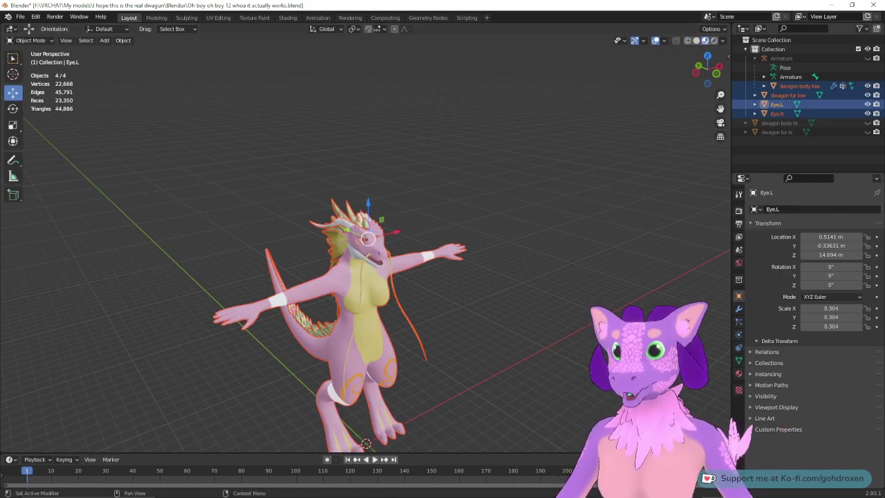
{"action": "middle_click_drag", "start_coordinate": [476, 177], "coordinate": [350, 158]}
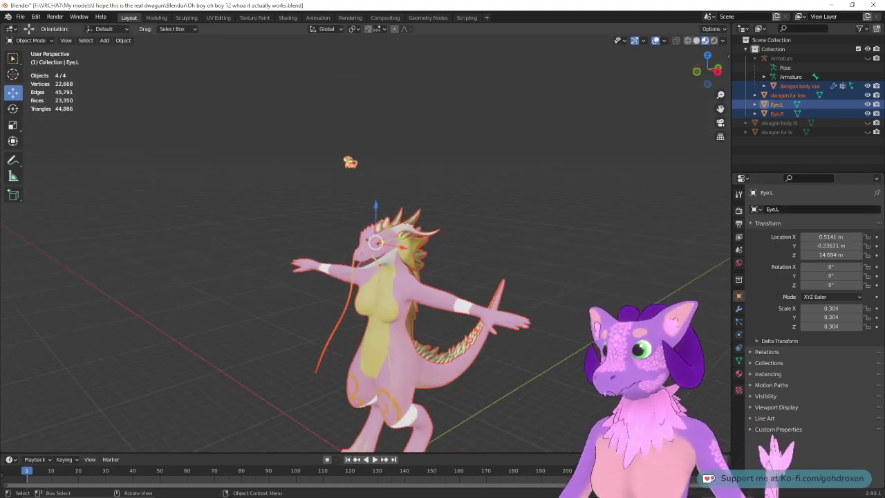
Step: Export the selected body, fur and eyes as FBX, overwriting for eyes only.fbx in the Substancee folder
{"action": "left_click", "coordinate": [20, 16]}
{"action": "mouse_move", "coordinate": [72, 152]}
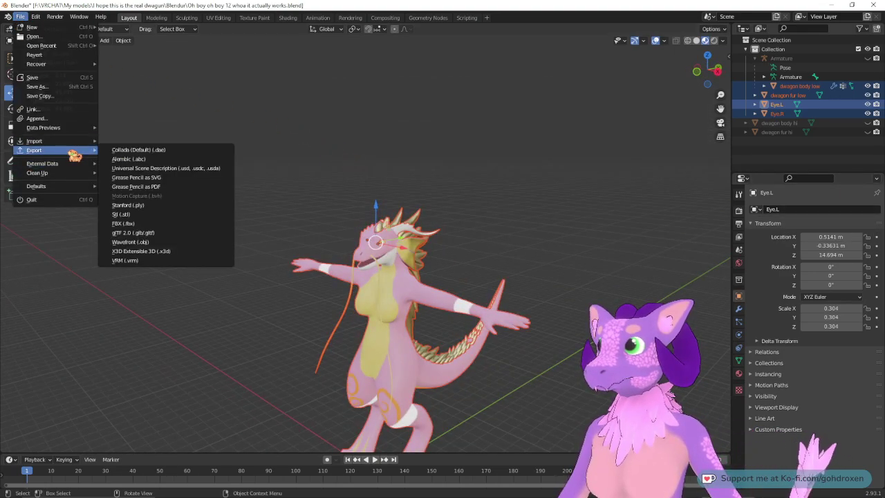
{"action": "left_click", "coordinate": [125, 223]}
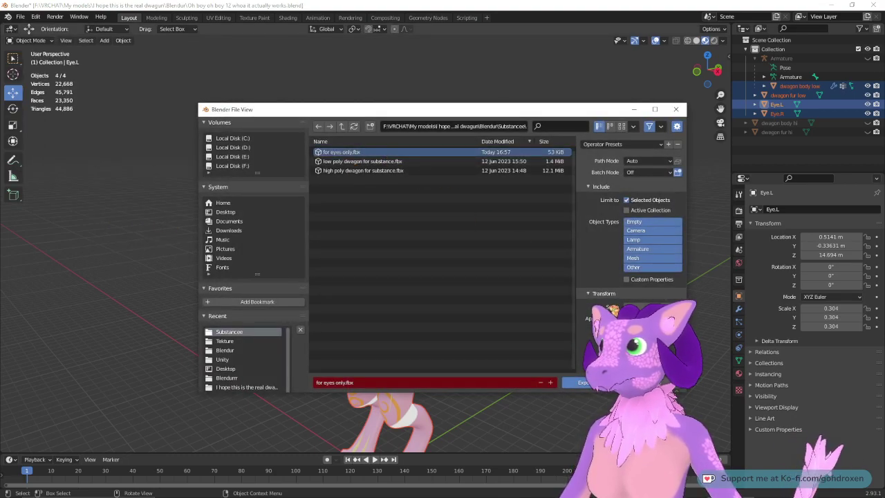
{"action": "scroll", "coordinate": [664, 207], "scroll_direction": "down", "scroll_amount": 2}
{"action": "left_click", "coordinate": [601, 386]}
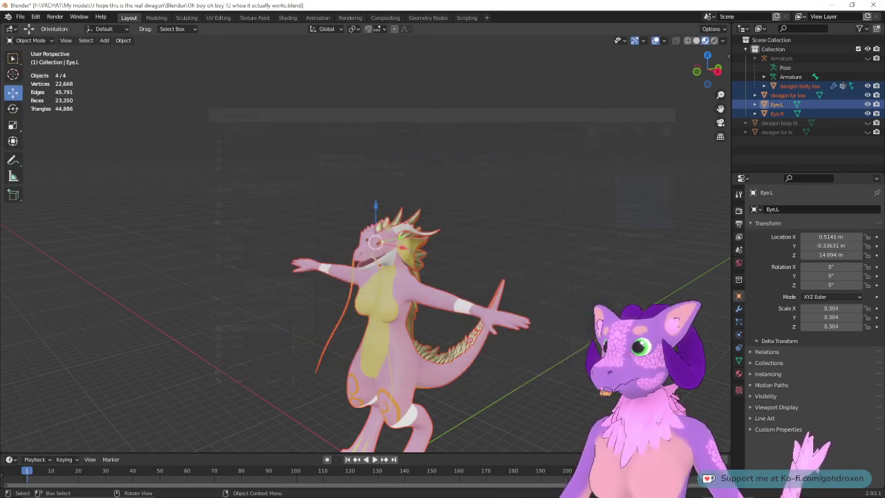
Step: Switch to Adobe Substance 3D Painter and save the open dragon texture project
{"action": "mouse_move", "coordinate": [602, 496]}
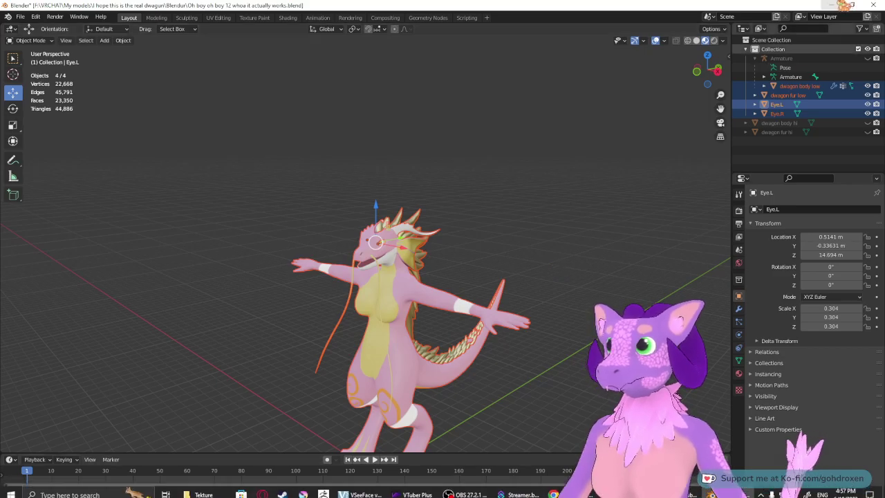
{"action": "left_click", "coordinate": [833, 5]}
{"action": "left_click", "coordinate": [628, 489]}
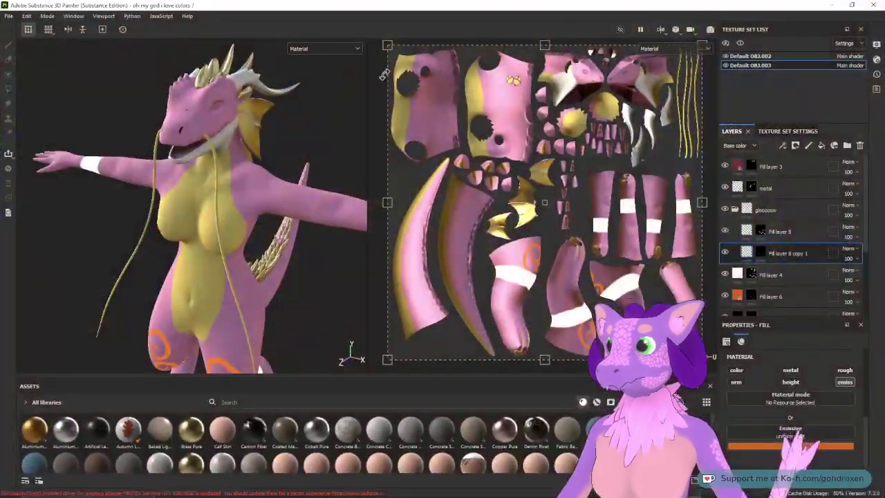
{"action": "left_click", "coordinate": [9, 16]}
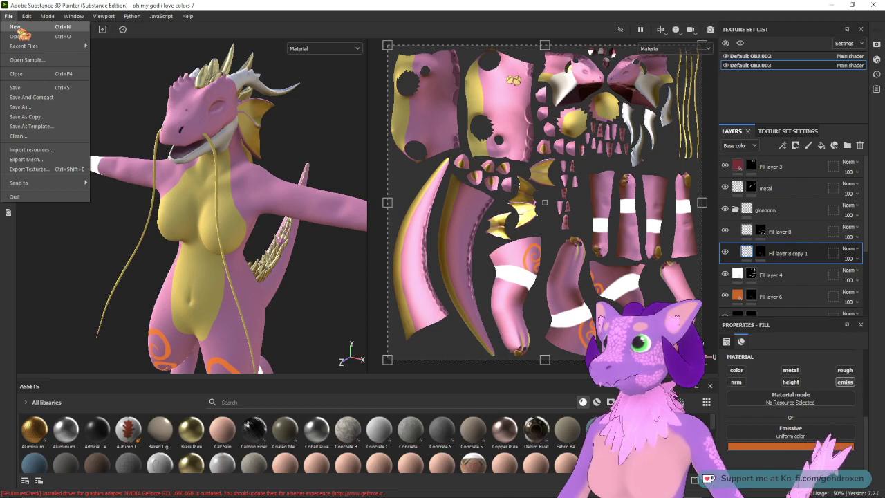
{"action": "left_click", "coordinate": [33, 90]}
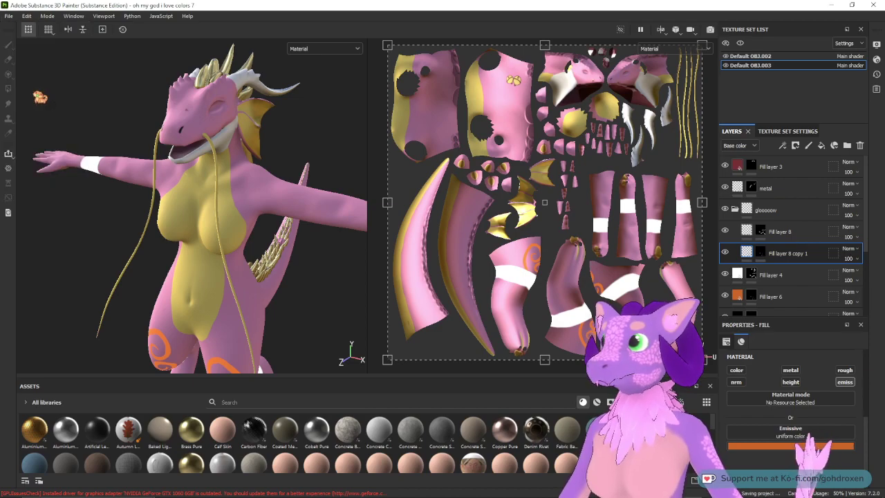
{"action": "left_click", "coordinate": [9, 17]}
{"action": "left_click", "coordinate": [29, 36]}
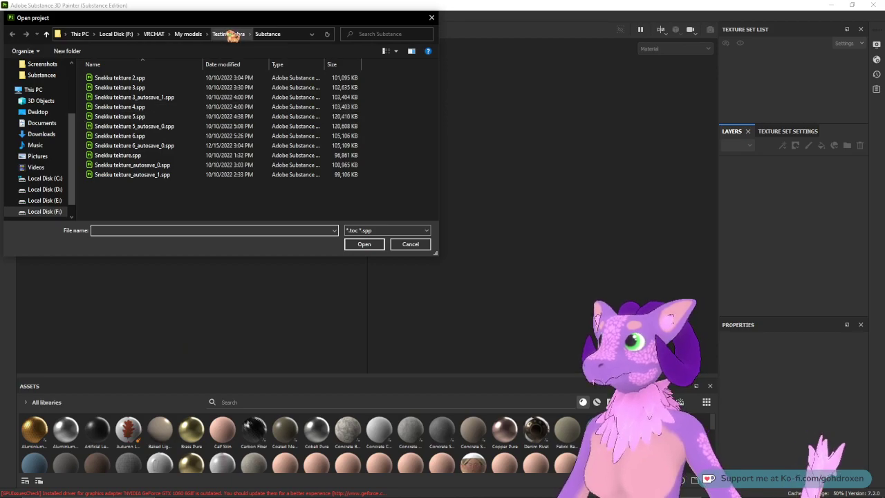
{"action": "left_click", "coordinate": [408, 245]}
Step: Create a new project from the mesh for eyes only.fbx, keeping the 2048 resolution and OpenGL normal map format
{"action": "left_click", "coordinate": [10, 16]}
{"action": "left_click", "coordinate": [16, 26]}
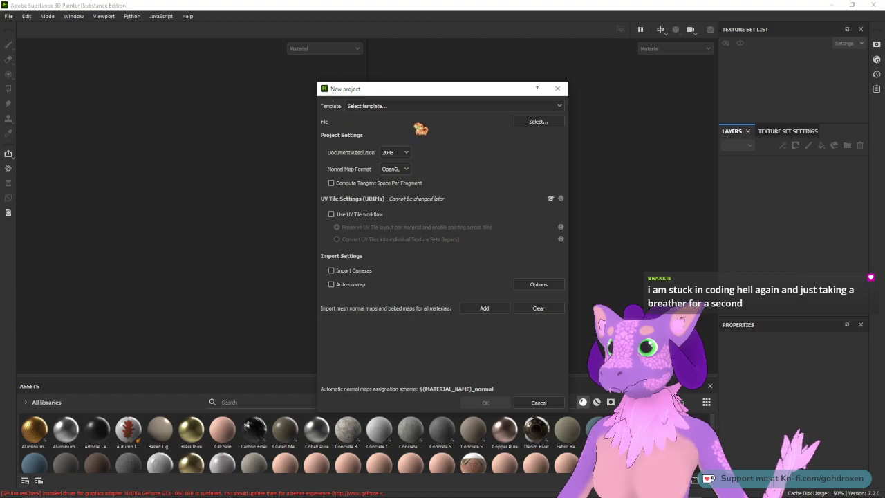
{"action": "left_click", "coordinate": [555, 122]}
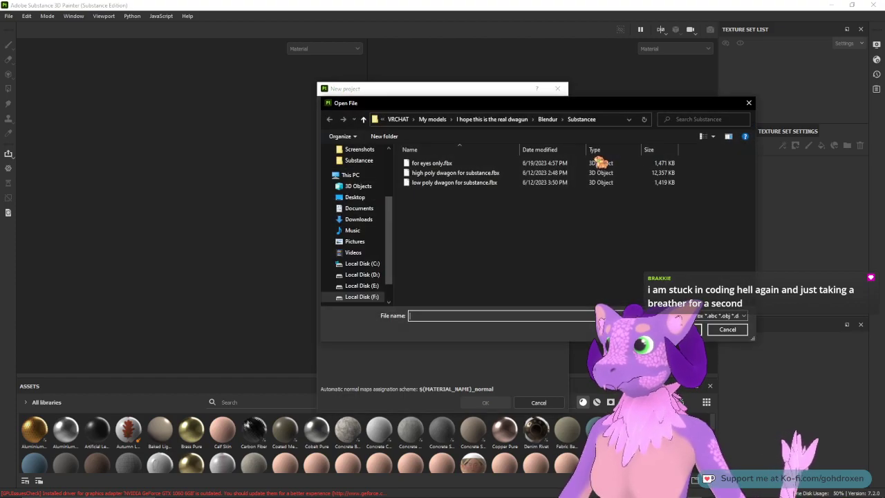
{"action": "left_click", "coordinate": [495, 162]}
{"action": "left_click", "coordinate": [681, 330]}
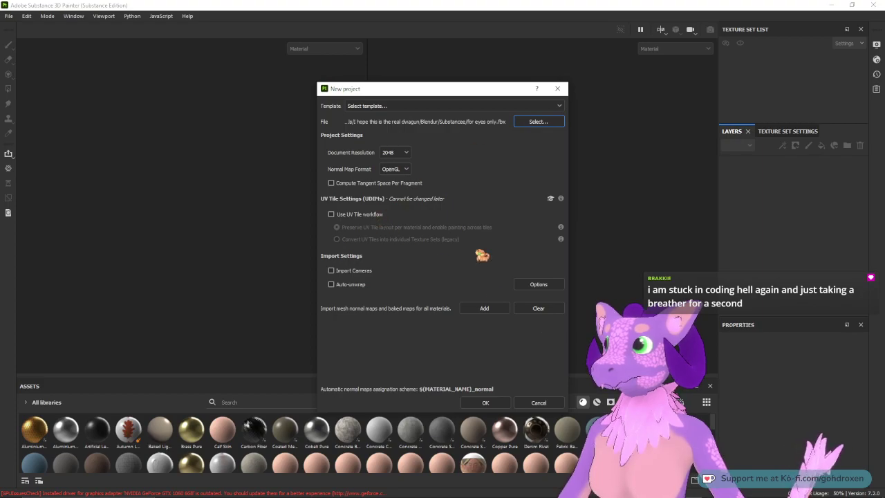
{"action": "left_click", "coordinate": [485, 403]}
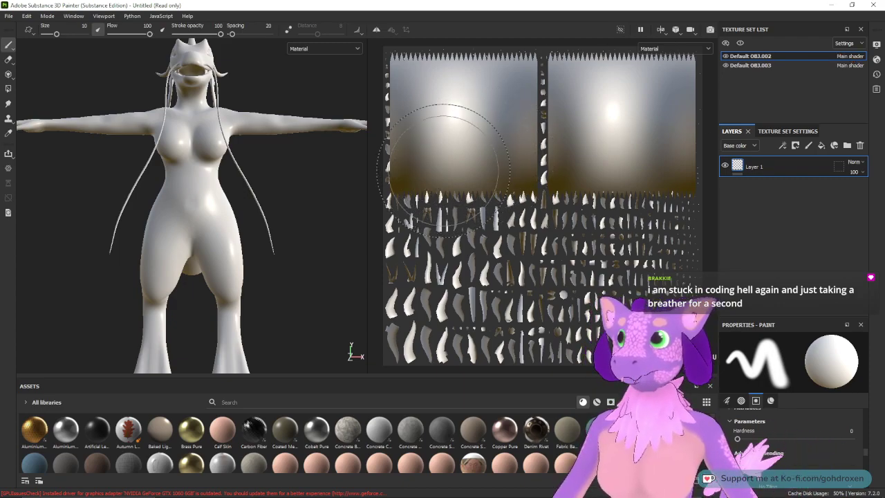
Step: Switch back to Blender and deselect all of the dragon's objects
{"action": "left_click", "coordinate": [839, 4]}
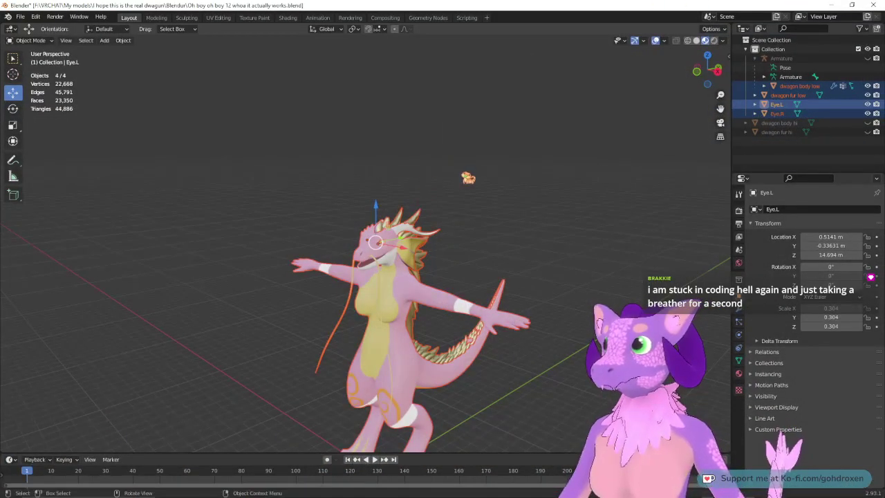
{"action": "middle_click_drag", "start_coordinate": [466, 178], "coordinate": [569, 187]}
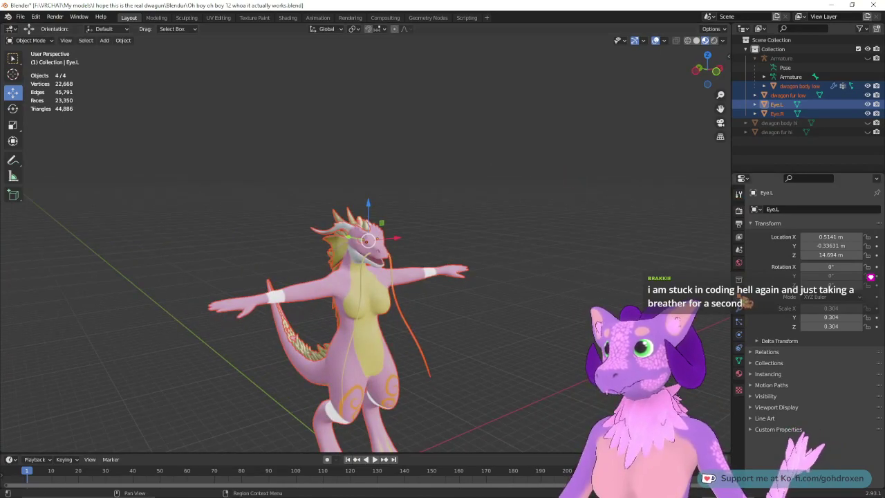
{"action": "left_click", "coordinate": [711, 296]}
{"action": "left_click_drag", "start_coordinate": [200, 172], "coordinate": [575, 454]}
{"action": "left_click", "coordinate": [446, 213]}
{"action": "middle_click_drag", "start_coordinate": [508, 231], "coordinate": [500, 217]}
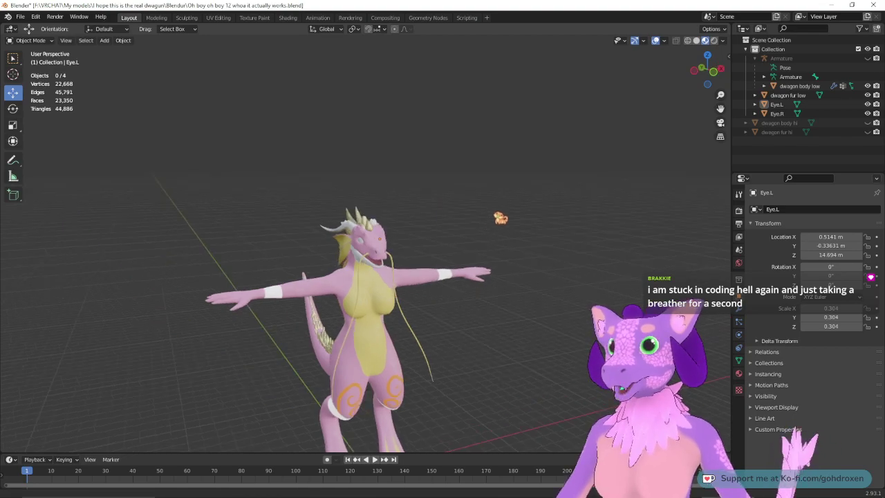
Step: Select both eye spheres and assign the existing material Default OBJ.001 to the active Eye.R
{"action": "scroll", "coordinate": [513, 297], "scroll_direction": "down", "scroll_amount": 1}
{"action": "middle_click_drag", "start_coordinate": [513, 297], "coordinate": [499, 214]}
{"action": "scroll", "coordinate": [507, 173], "scroll_direction": "up", "scroll_amount": 8}
{"action": "middle_click_drag", "start_coordinate": [547, 192], "coordinate": [485, 182]}
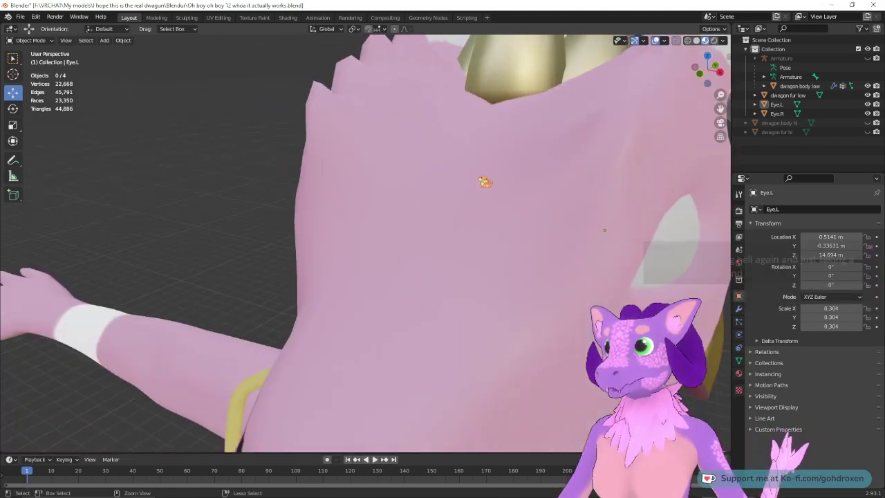
{"action": "scroll", "coordinate": [505, 246], "scroll_direction": "down", "scroll_amount": 3}
{"action": "left_click", "coordinate": [490, 246]}
{"action": "middle_click_drag", "start_coordinate": [359, 231], "coordinate": [463, 218]}
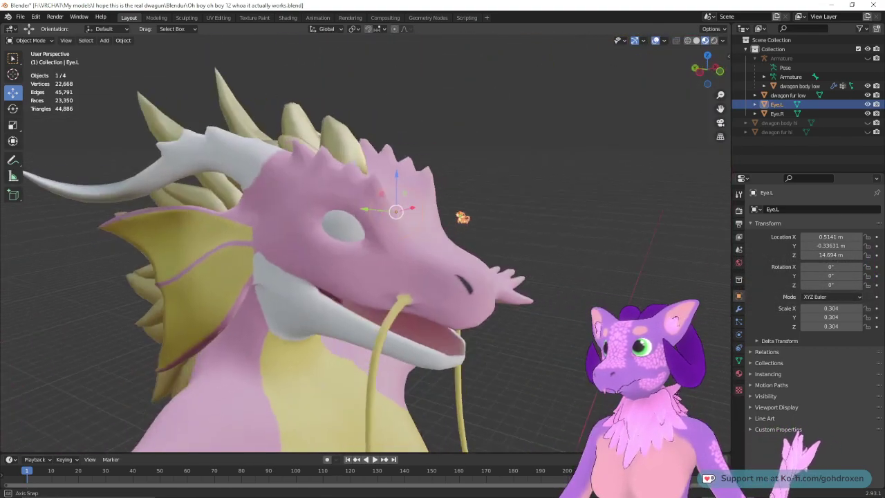
{"action": "left_click", "coordinate": [358, 228], "text": "shift"}
{"action": "left_click", "coordinate": [739, 263]}
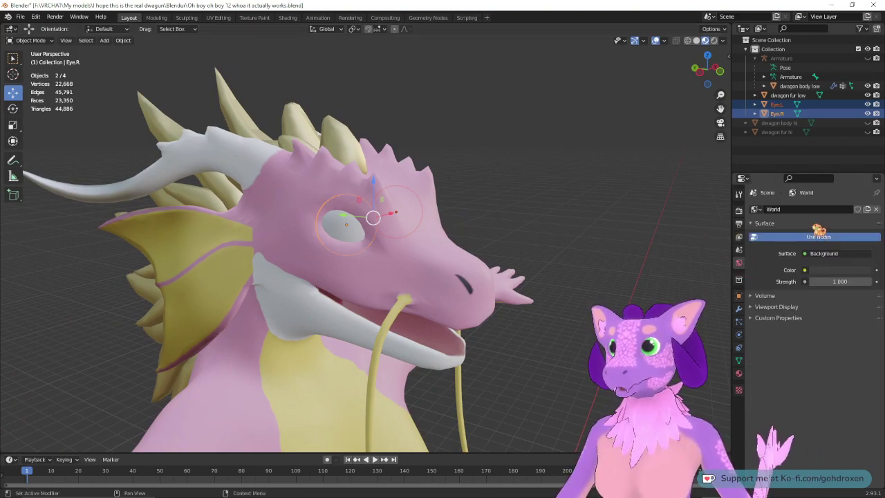
{"action": "left_click", "coordinate": [739, 374]}
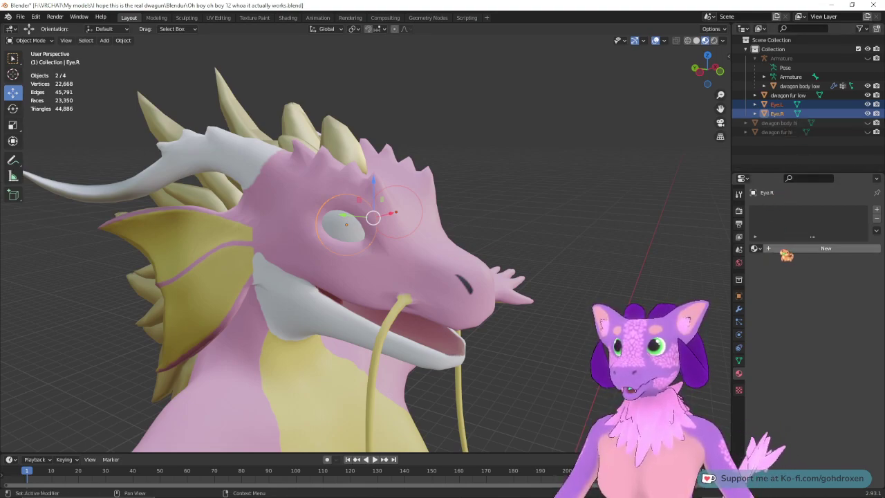
{"action": "left_click", "coordinate": [756, 248]}
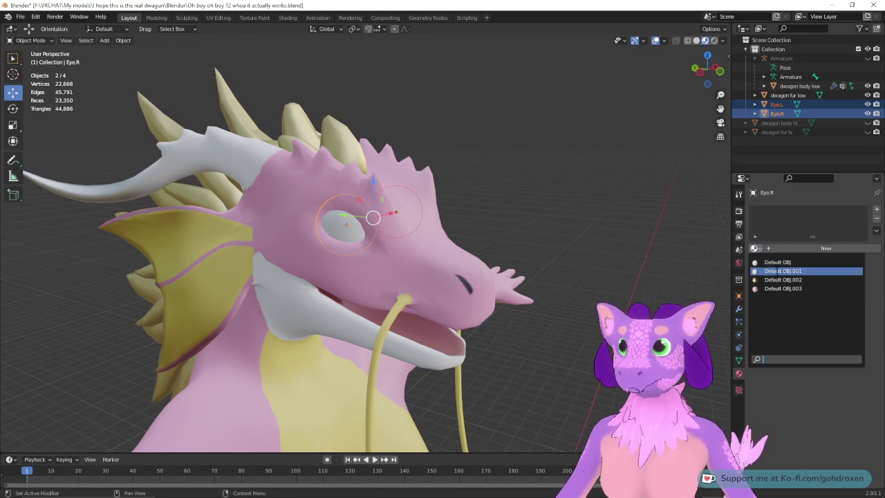
{"action": "left_click", "coordinate": [783, 271]}
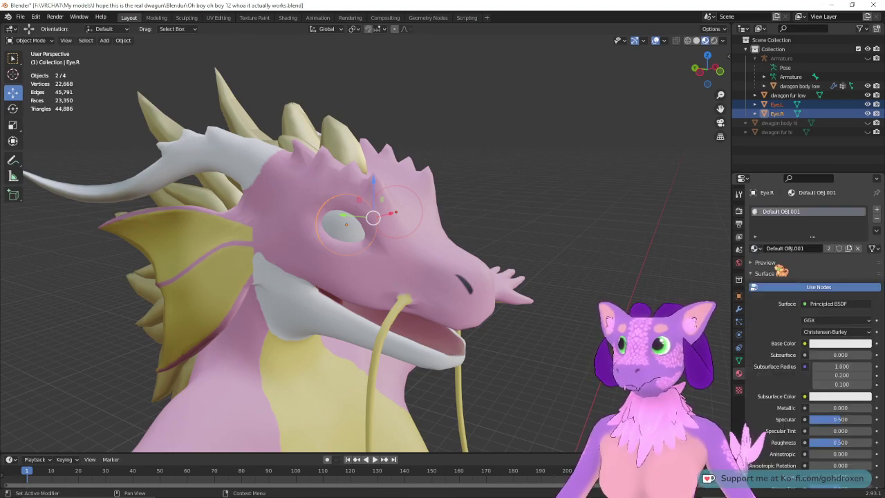
Step: Select only Eye.L and assign the existing material Default OBJ.001 to it
{"action": "middle_click_drag", "start_coordinate": [599, 229], "coordinate": [484, 236]}
{"action": "left_click", "coordinate": [484, 238]}
{"action": "left_click", "coordinate": [756, 248]}
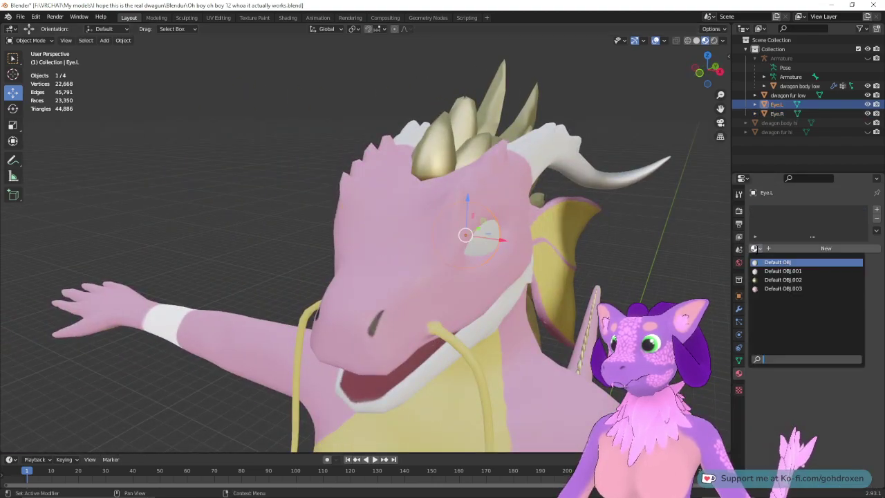
{"action": "left_click", "coordinate": [785, 271]}
{"action": "middle_click_drag", "start_coordinate": [421, 276], "coordinate": [357, 226]}
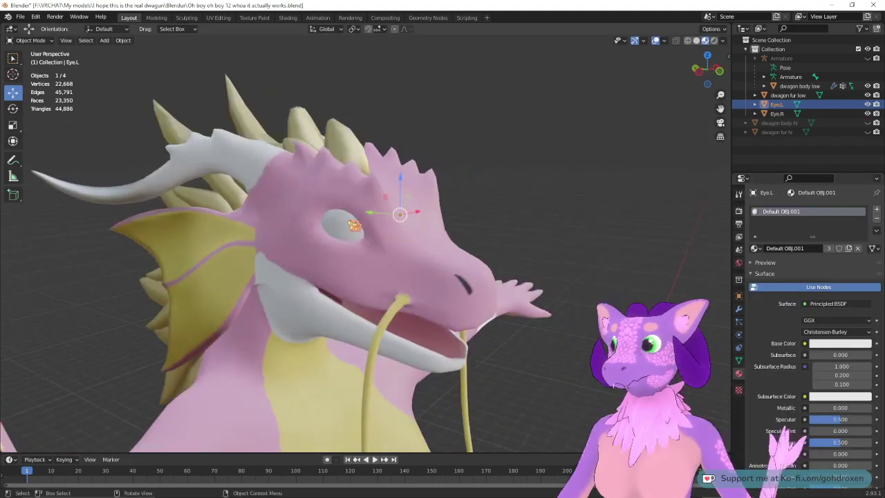
Step: Check which materials are assigned to the dragon's fur, body and eyes by selecting the objects in turn
{"action": "left_click", "coordinate": [342, 228]}
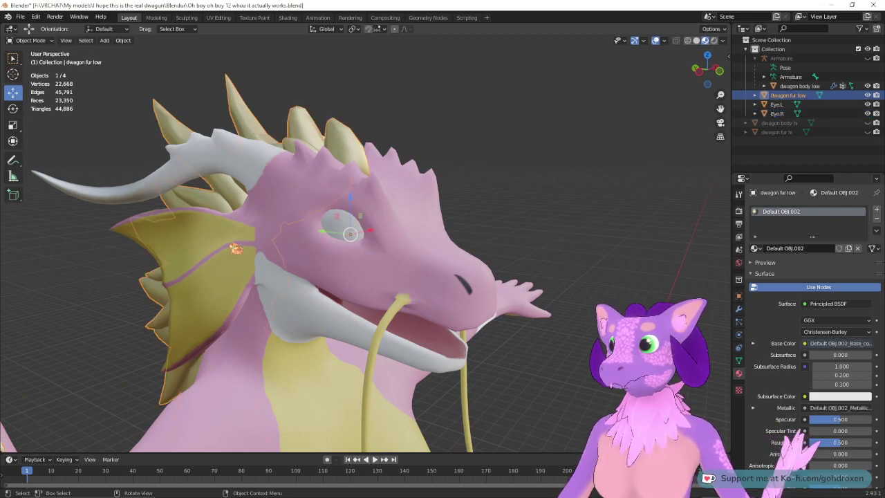
{"action": "left_click", "coordinate": [282, 316]}
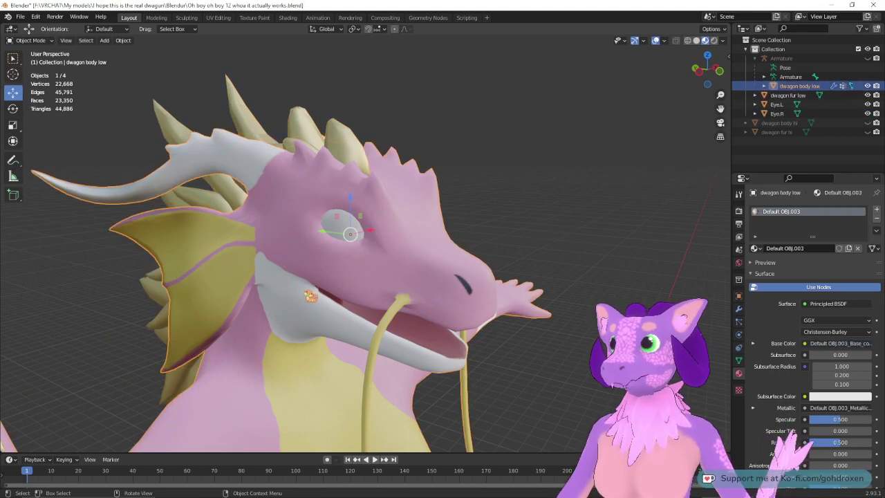
{"action": "left_click", "coordinate": [345, 229]}
{"action": "middle_click_drag", "start_coordinate": [549, 232], "coordinate": [478, 239]}
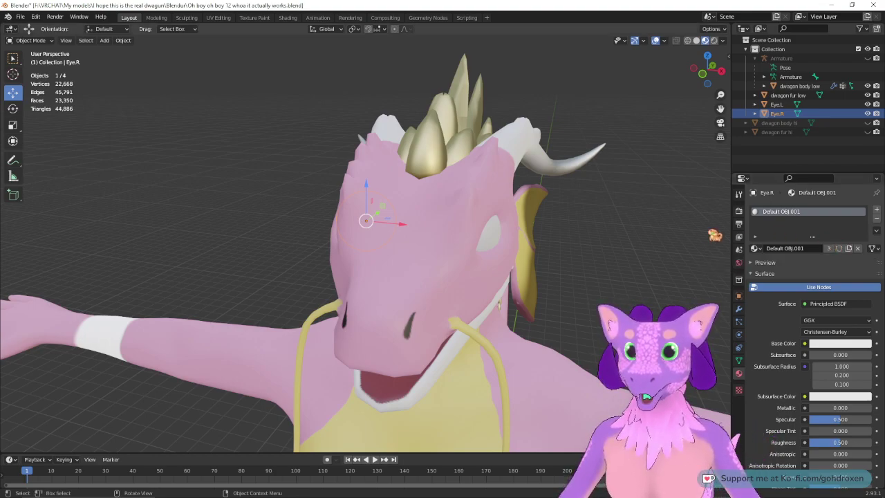
{"action": "left_click", "coordinate": [627, 233]}
{"action": "middle_click_drag", "start_coordinate": [627, 253], "coordinate": [615, 253]}
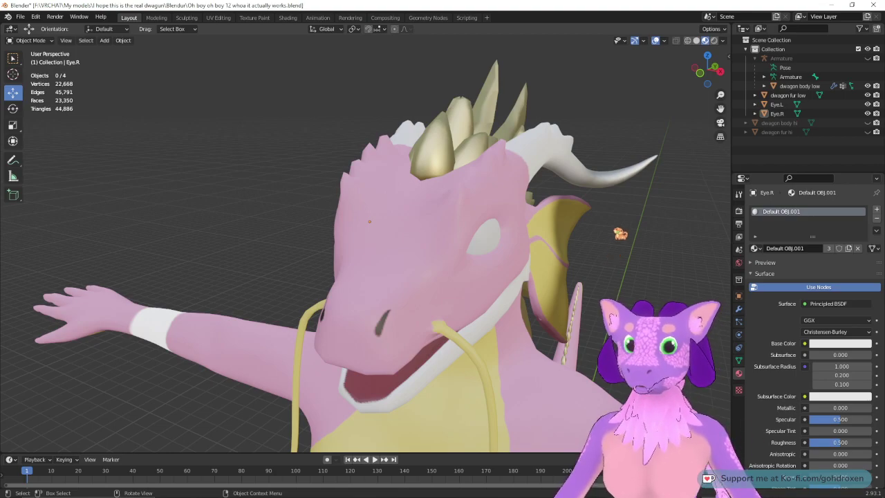
{"action": "middle_click_drag", "start_coordinate": [272, 196], "coordinate": [323, 201]}
{"action": "left_click", "coordinate": [341, 231]}
{"action": "middle_click_drag", "start_coordinate": [537, 221], "coordinate": [472, 254]}
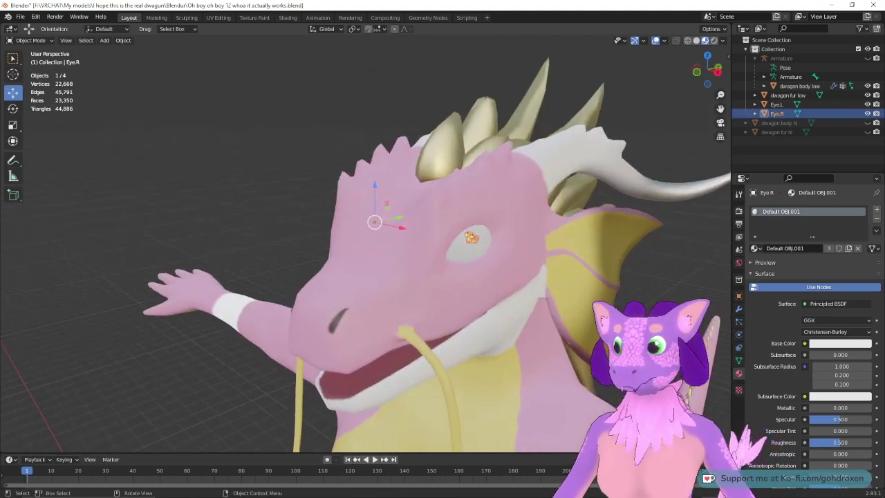
{"action": "left_click", "coordinate": [472, 254], "text": "shift"}
Step: Select the body, fur and both eyes and export them as FBX, overwriting for eyes only.fbx
{"action": "middle_click_drag", "start_coordinate": [214, 190], "coordinate": [284, 187]}
{"action": "scroll", "coordinate": [240, 228], "scroll_direction": "down", "scroll_amount": 11}
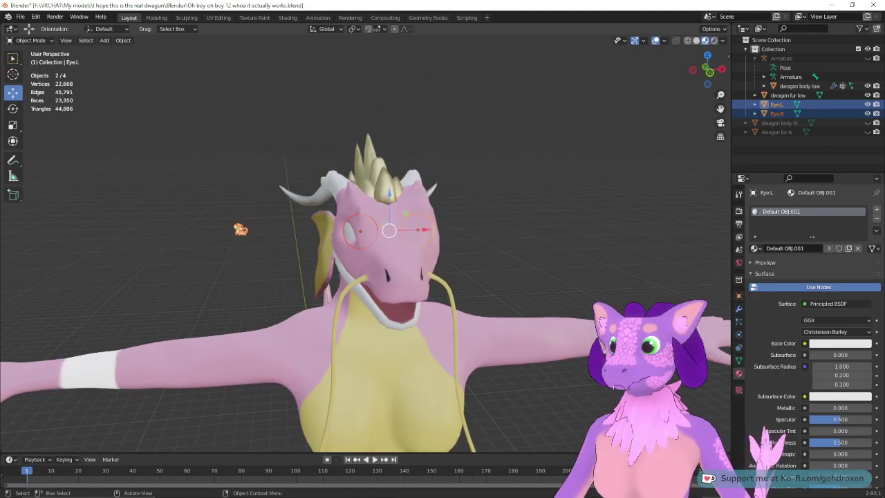
{"action": "mouse_move", "coordinate": [196, 184]}
{"action": "left_mouse_down"}
{"action": "mouse_move", "coordinate": [440, 351]}
{"action": "mouse_move", "coordinate": [503, 363]}
{"action": "left_mouse_up"}
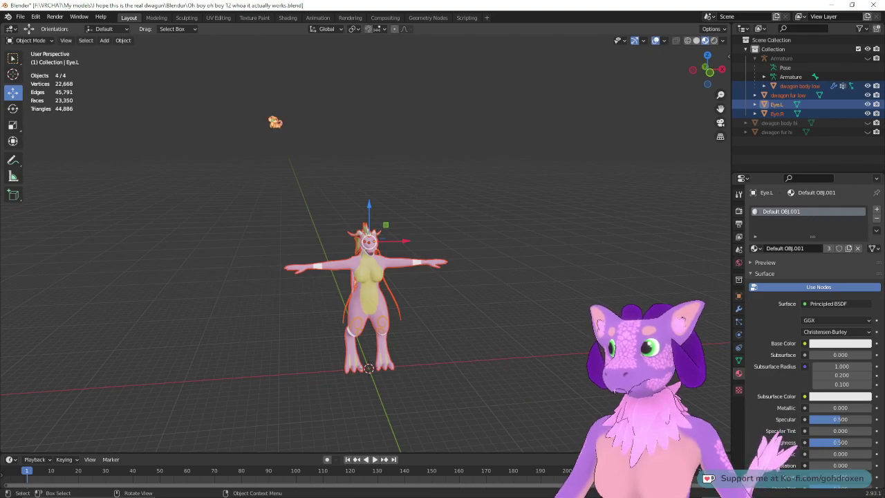
{"action": "left_click", "coordinate": [689, 41]}
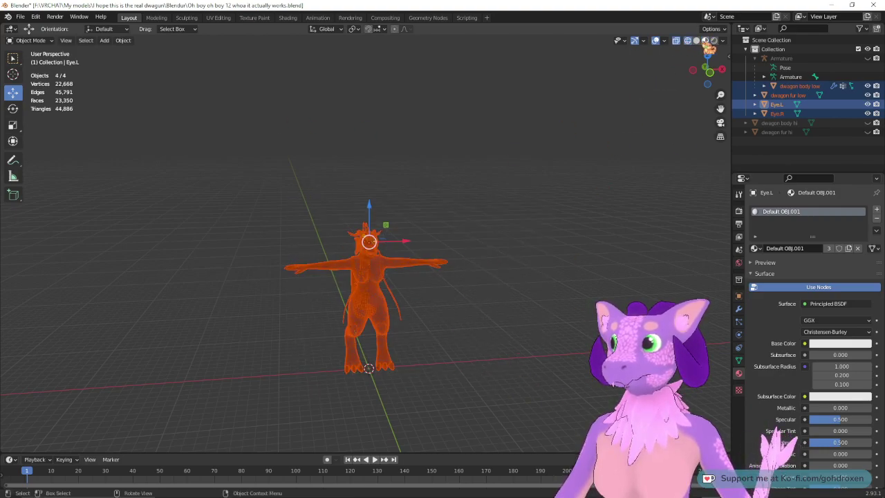
{"action": "left_click", "coordinate": [705, 40]}
{"action": "left_click", "coordinate": [22, 17]}
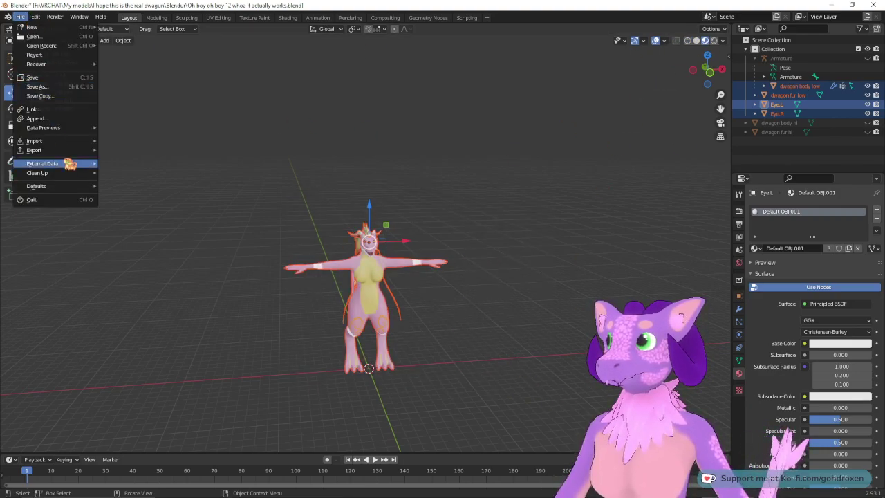
{"action": "mouse_move", "coordinate": [69, 151]}
{"action": "left_click", "coordinate": [166, 223]}
{"action": "left_click", "coordinate": [353, 154]}
{"action": "scroll", "coordinate": [648, 294], "scroll_direction": "down", "scroll_amount": 2}
{"action": "left_click", "coordinate": [605, 385]}
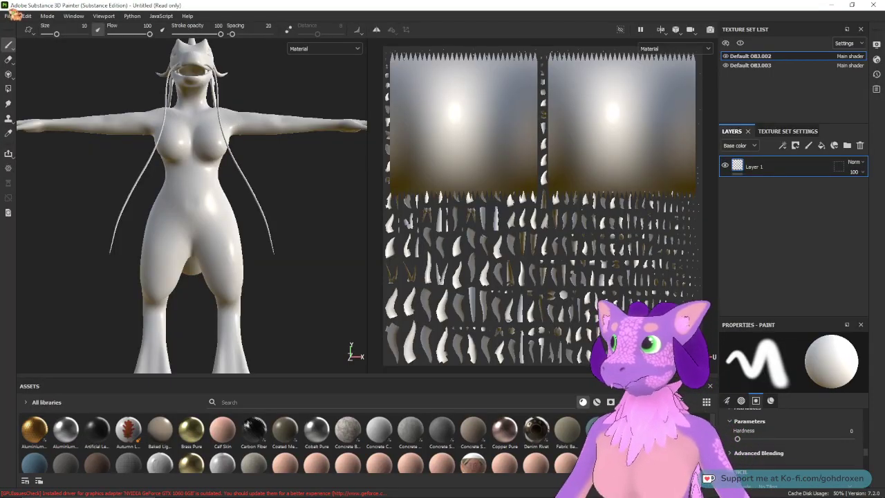
Step: In Adobe Substance 3D Painter, create a new project from the re-exported mesh for eyes only.fbx
{"action": "left_click", "coordinate": [8, 16]}
{"action": "left_click", "coordinate": [28, 29]}
{"action": "left_click", "coordinate": [529, 124]}
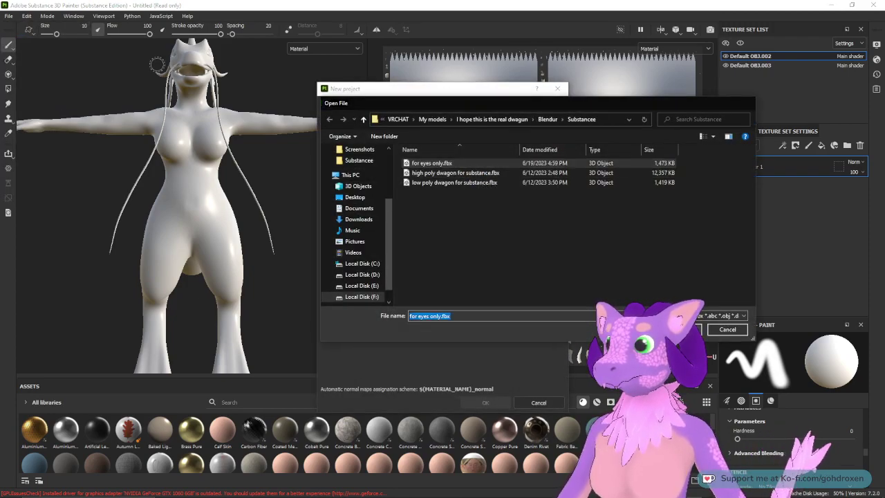
{"action": "double_click", "coordinate": [450, 164]}
{"action": "left_click", "coordinate": [485, 403]}
{"action": "left_click", "coordinate": [408, 264]}
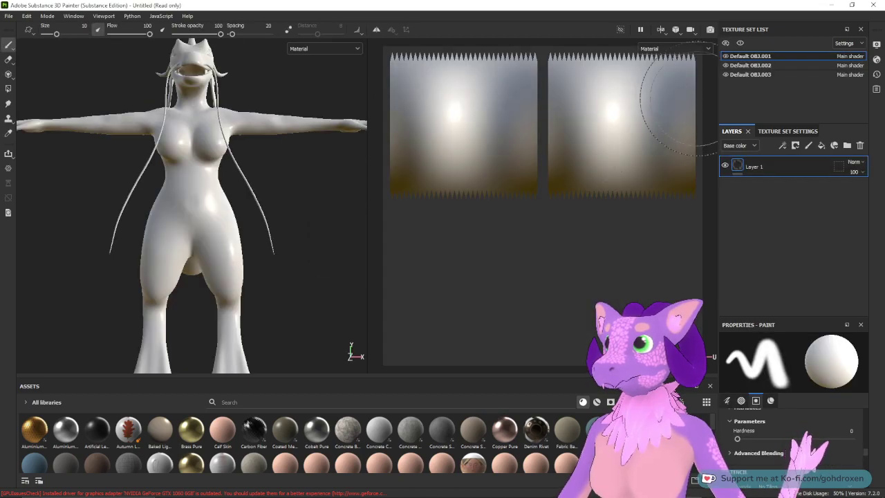
Step: Make Default OBJ.001 the active texture set and hide the Default OBJ.002 texture set to expose the dragon's eye area
{"action": "left_click", "coordinate": [770, 67]}
{"action": "left_click", "coordinate": [775, 74]}
{"action": "left_click", "coordinate": [775, 60]}
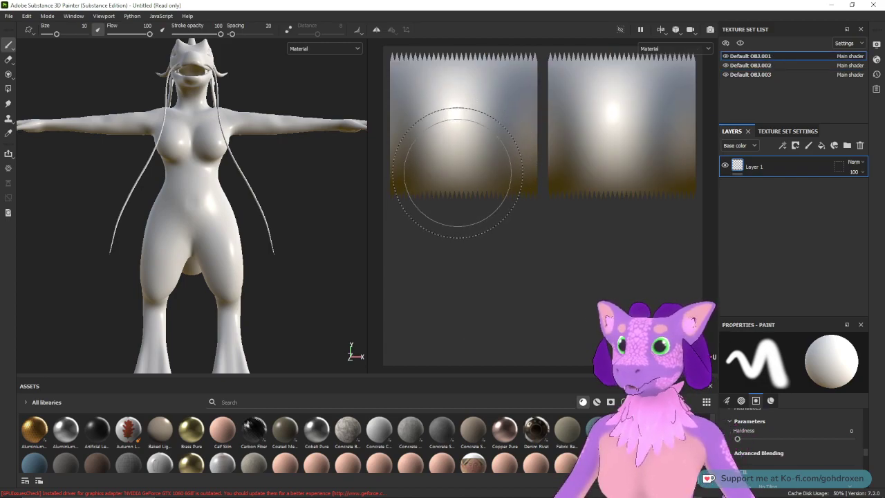
{"action": "mouse_move", "coordinate": [272, 200]}
{"action": "left_mouse_down", "text": "alt"}
{"action": "mouse_move", "coordinate": [305, 236]}
{"action": "mouse_move", "coordinate": [320, 221]}
{"action": "mouse_move", "coordinate": [304, 217]}
{"action": "mouse_move", "coordinate": [301, 236]}
{"action": "mouse_move", "coordinate": [315, 251]}
{"action": "mouse_move", "coordinate": [301, 264]}
{"action": "left_mouse_up", "text": "alt"}
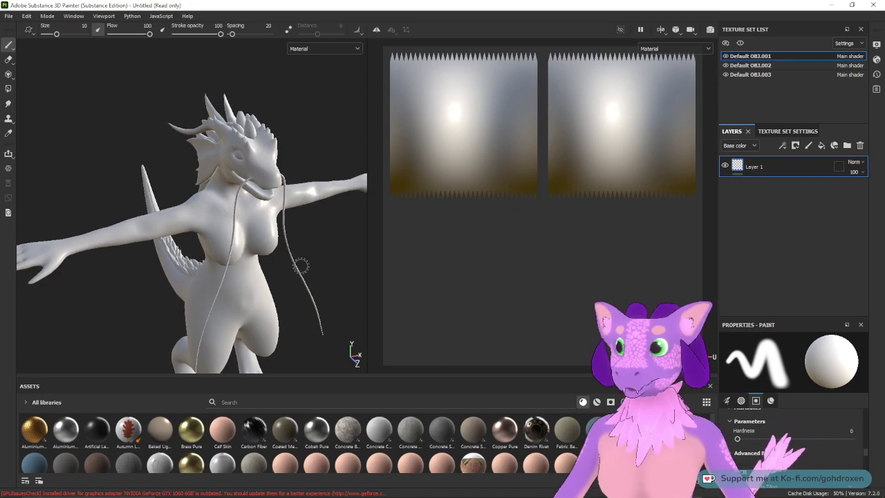
{"action": "left_click", "coordinate": [726, 65]}
{"action": "left_click_drag", "start_coordinate": [361, 160], "coordinate": [233, 139], "text": "alt"}
{"action": "scroll", "coordinate": [151, 113], "scroll_direction": "up", "scroll_amount": 3}
{"action": "middle_click_drag", "start_coordinate": [149, 98], "coordinate": [145, 178], "text": "alt"}
{"action": "scroll", "coordinate": [145, 202], "scroll_direction": "up", "scroll_amount": 3}
{"action": "mouse_move", "coordinate": [145, 178]}
{"action": "left_mouse_down", "text": "alt"}
{"action": "mouse_move", "coordinate": [228, 166]}
{"action": "mouse_move", "coordinate": [178, 168]}
{"action": "mouse_move", "coordinate": [193, 162]}
{"action": "left_mouse_up", "text": "alt"}
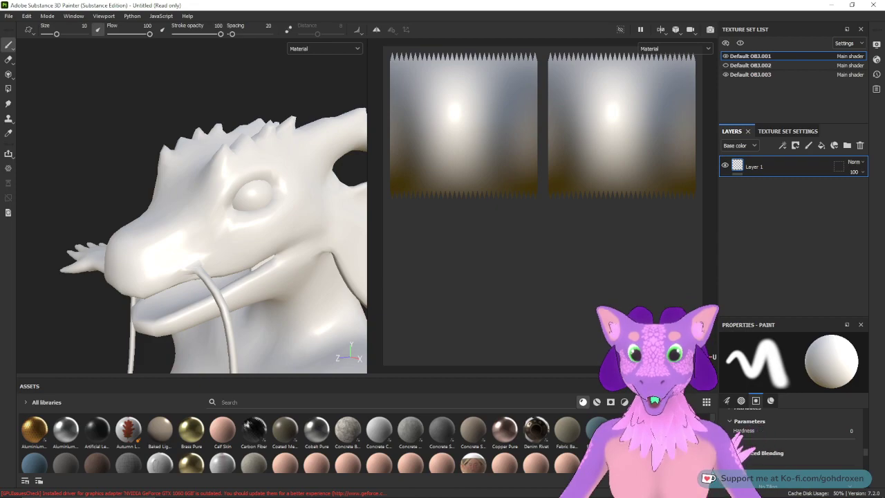
Step: Look over the texture images in the Tekture folder and the dragon's character reference sheet
{"action": "left_click_drag", "start_coordinate": [884, 90], "coordinate": [612, 70]}
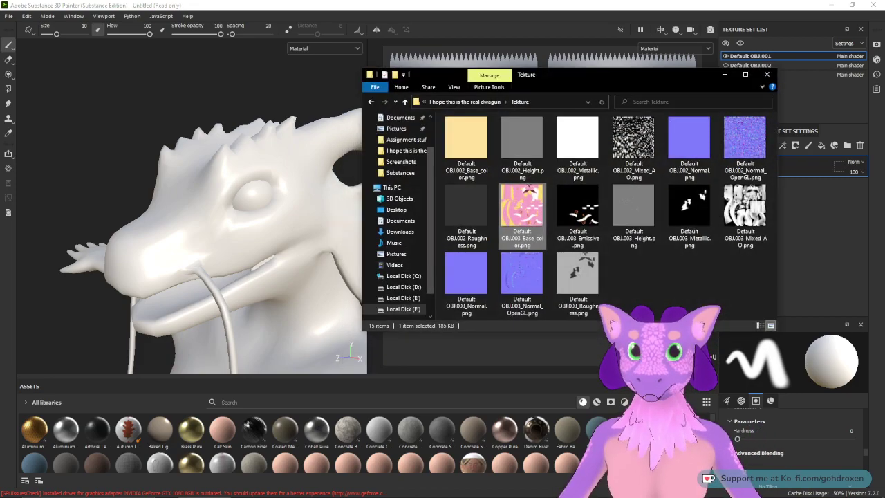
{"action": "left_click_drag", "start_coordinate": [535, 77], "coordinate": [884, 78]}
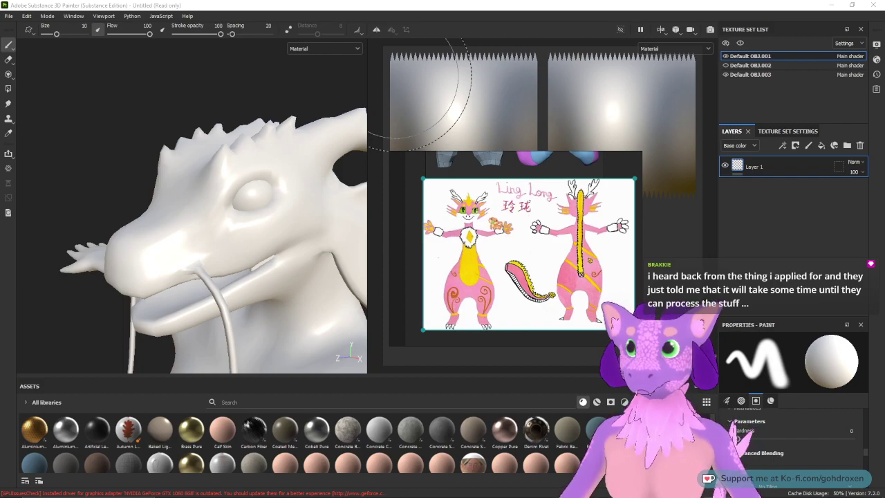
{"action": "mouse_move", "coordinate": [516, 244]}
{"action": "middle_mouse_down"}
{"action": "mouse_move", "coordinate": [488, 244]}
{"action": "mouse_move", "coordinate": [514, 252]}
{"action": "middle_mouse_up"}
{"action": "scroll", "coordinate": [493, 254], "scroll_direction": "up", "scroll_amount": 2}
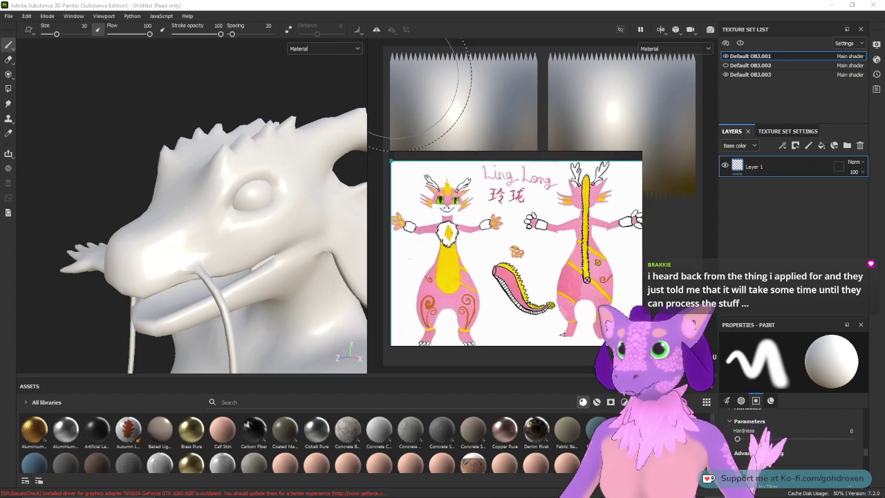
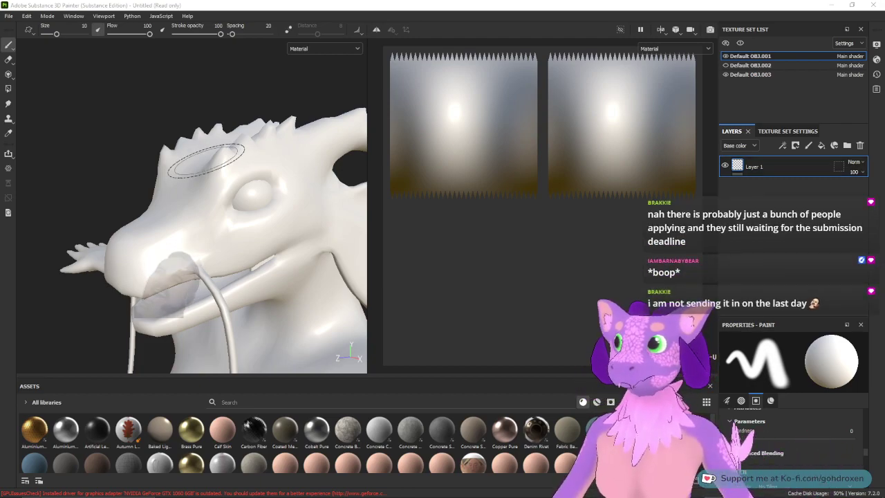
Step: Try a brush stroke on the dragon's eye and undo it
{"action": "mouse_move", "coordinate": [263, 188]}
{"action": "left_mouse_down"}
{"action": "mouse_move", "coordinate": [256, 180]}
{"action": "mouse_move", "coordinate": [251, 188]}
{"action": "mouse_move", "coordinate": [260, 200]}
{"action": "left_mouse_up"}
{"action": "key", "text": "ctrl+z"}
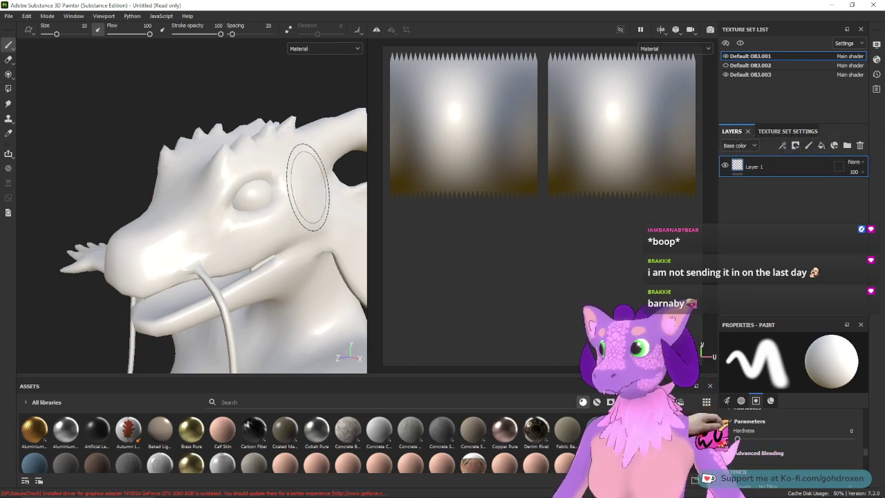
{"action": "mouse_move", "coordinate": [276, 178]}
{"action": "left_mouse_down", "text": "alt"}
{"action": "mouse_move", "coordinate": [302, 194]}
{"action": "mouse_move", "coordinate": [296, 200]}
{"action": "mouse_move", "coordinate": [297, 191]}
{"action": "left_mouse_up", "text": "alt"}
{"action": "right_click_drag", "start_coordinate": [297, 185], "coordinate": [302, 308], "text": "alt"}
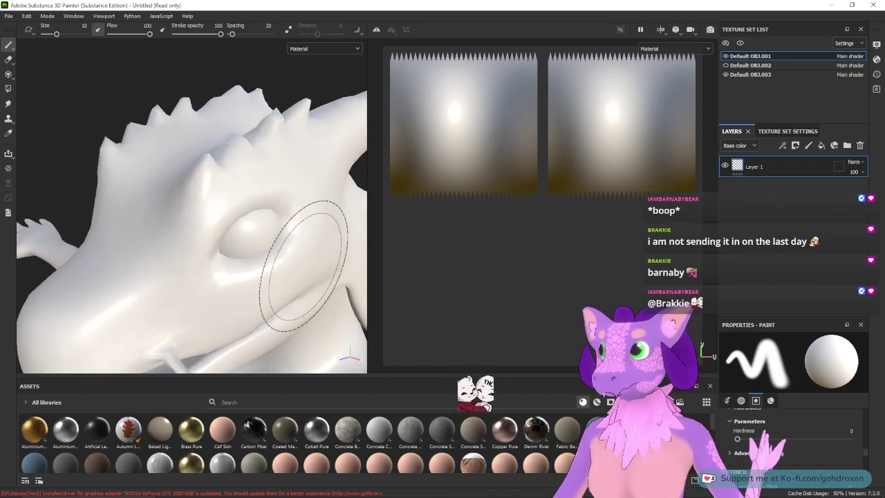
{"action": "mouse_move", "coordinate": [288, 209]}
{"action": "left_mouse_down", "text": "alt"}
{"action": "mouse_move", "coordinate": [277, 137]}
{"action": "mouse_move", "coordinate": [298, 193]}
{"action": "left_mouse_up", "text": "alt"}
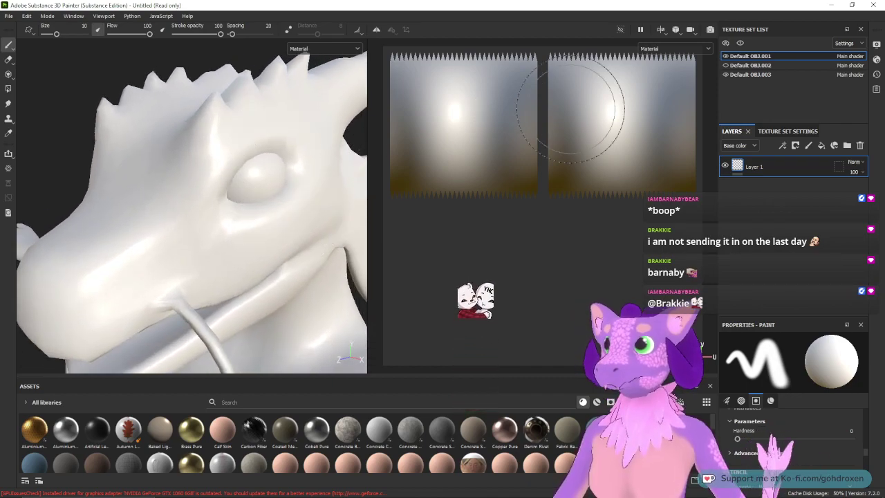
Step: Add a fill layer with a white base color to the eye texture set and disable its metal, rough and nrm channels
{"action": "left_click", "coordinate": [822, 146]}
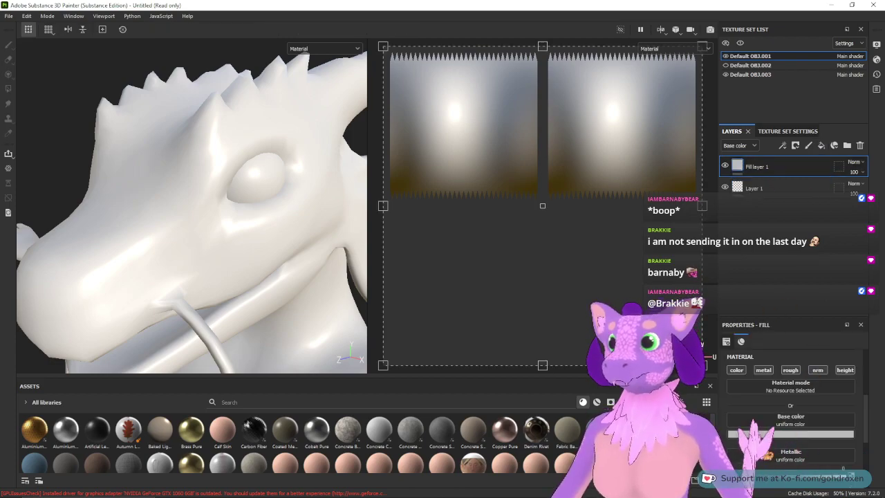
{"action": "left_click", "coordinate": [765, 434]}
{"action": "left_click_drag", "start_coordinate": [786, 361], "coordinate": [749, 334]}
{"action": "left_click", "coordinate": [795, 259]}
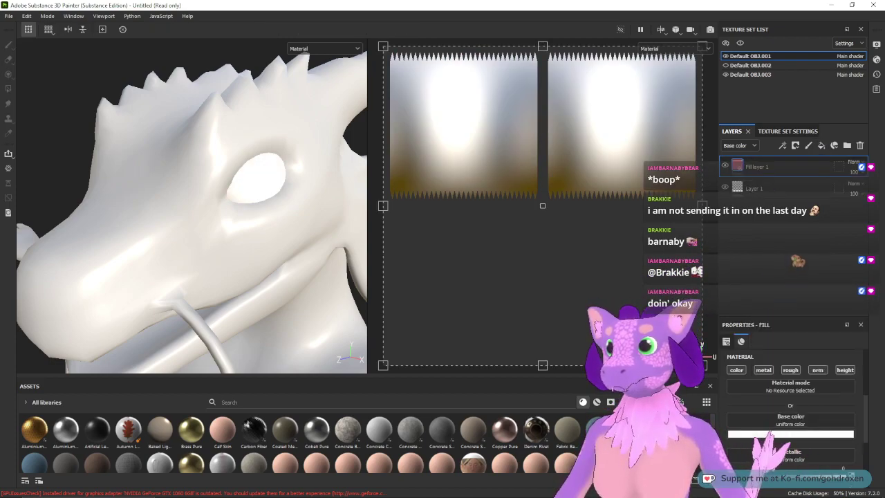
{"action": "left_click", "coordinate": [762, 370]}
{"action": "left_click", "coordinate": [787, 370]}
{"action": "left_click", "coordinate": [817, 369]}
Step: Add a second fill layer to the eye texture set and disable its metal, rough, nrm and height channels
{"action": "left_click", "coordinate": [822, 145]}
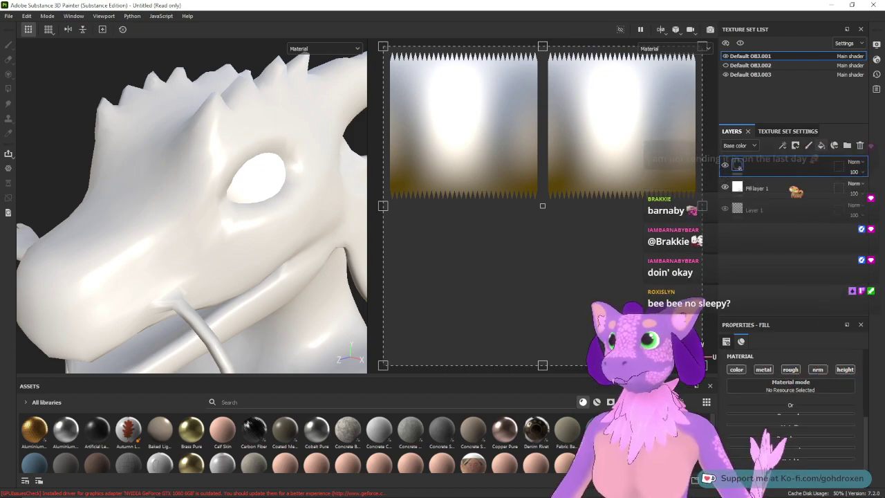
{"action": "left_click", "coordinate": [752, 168]}
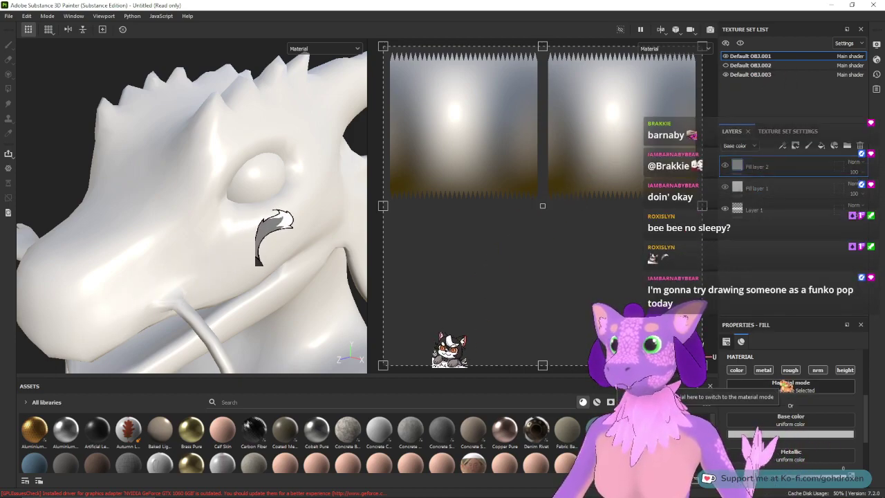
{"action": "left_click", "coordinate": [764, 370]}
{"action": "left_click", "coordinate": [790, 370]}
{"action": "left_click", "coordinate": [817, 370]}
{"action": "left_click", "coordinate": [839, 370]}
Step: Set the second fill layer's base color to lime green 9fbe10 and add a black mask to it
{"action": "left_click", "coordinate": [832, 435]}
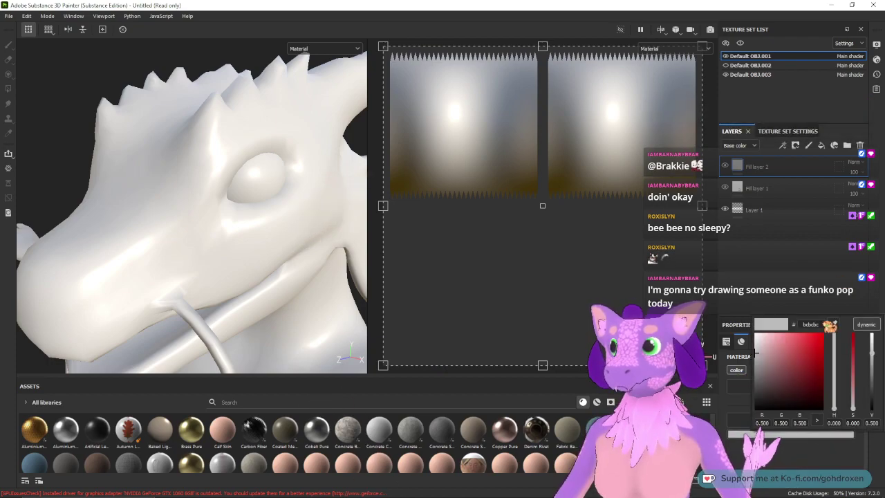
{"action": "left_click", "coordinate": [834, 324]}
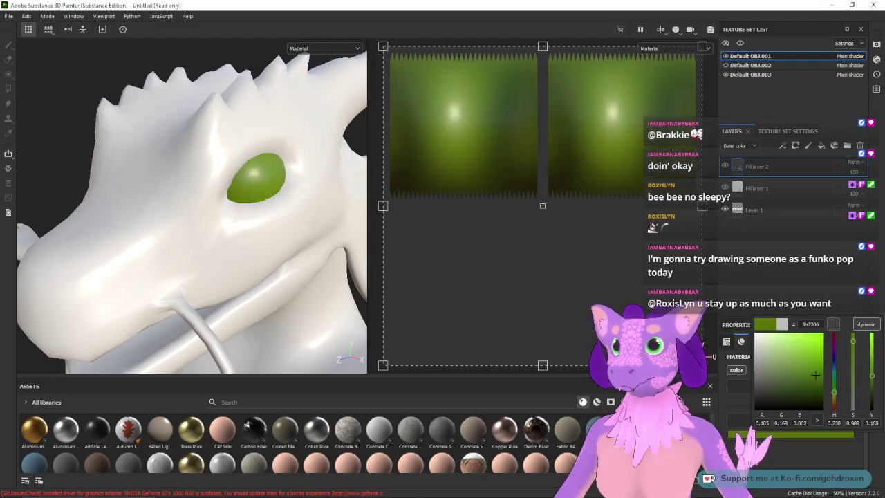
{"action": "left_click_drag", "start_coordinate": [772, 344], "coordinate": [817, 353]}
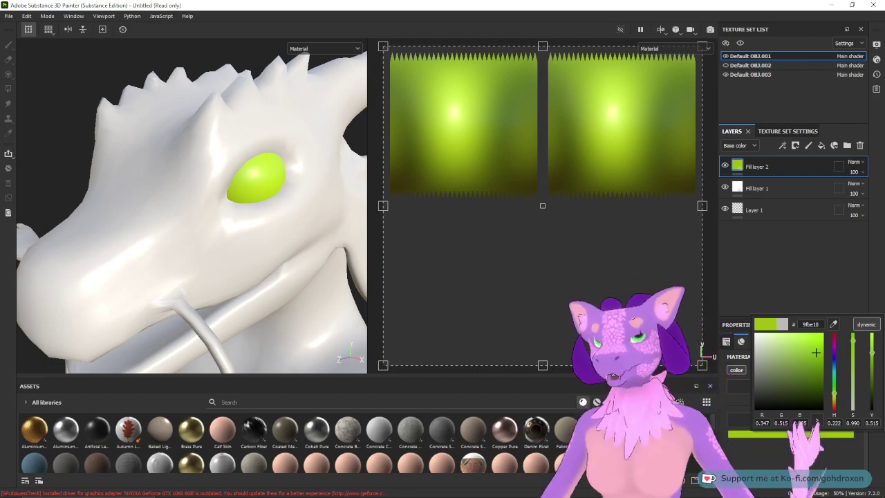
{"action": "right_click", "coordinate": [745, 166]}
{"action": "left_click", "coordinate": [767, 180]}
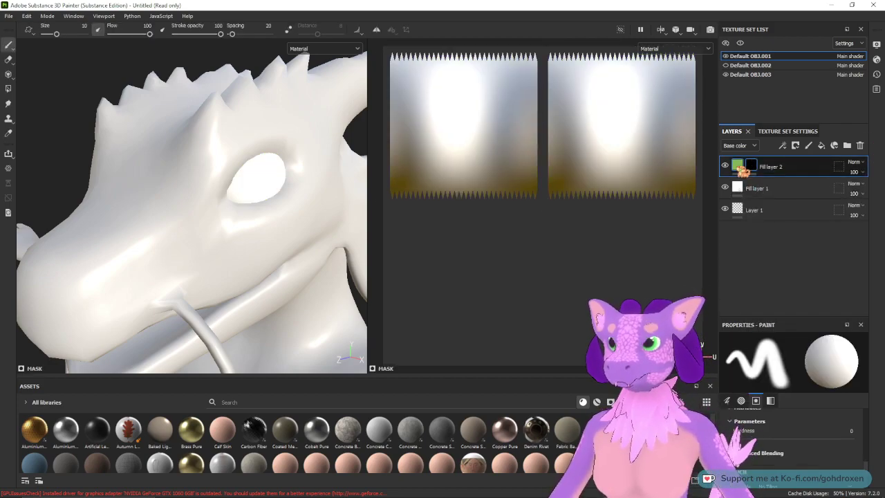
{"action": "key", "text": "1"}
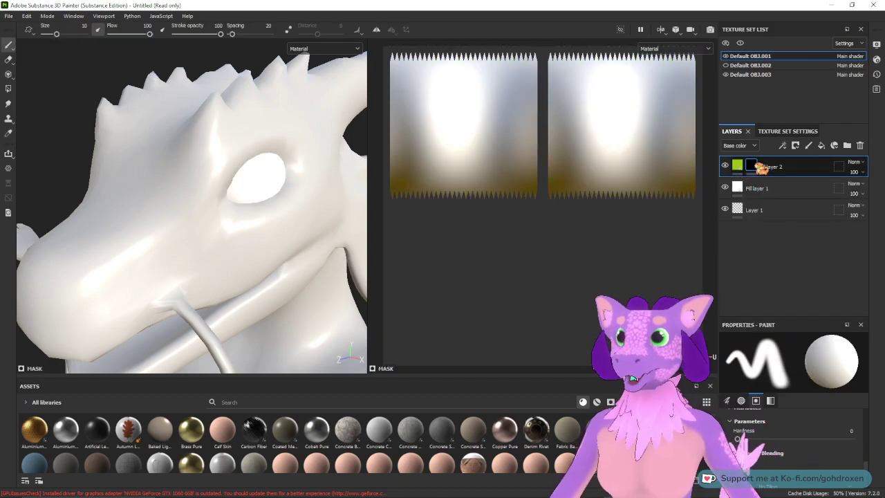
Step: Set the mask painting brush to size 3.84 with hardness 1
{"action": "key", "text": "["}
{"action": "key", "text": "["}
{"action": "key", "text": "["}
{"action": "key", "text": "["}
{"action": "key", "text": "["}
{"action": "key", "text": "["}
{"action": "key", "text": "["}
{"action": "key", "text": "["}
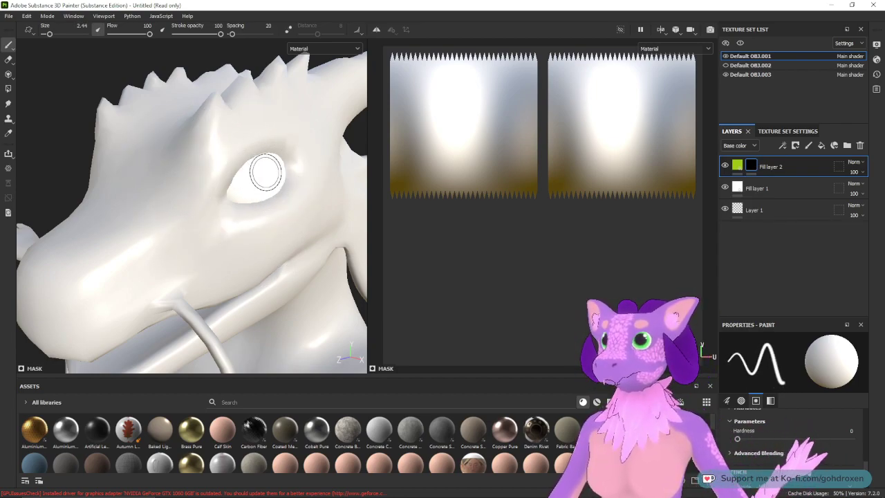
{"action": "key", "text": "bracketright"}
{"action": "key", "text": "bracketright"}
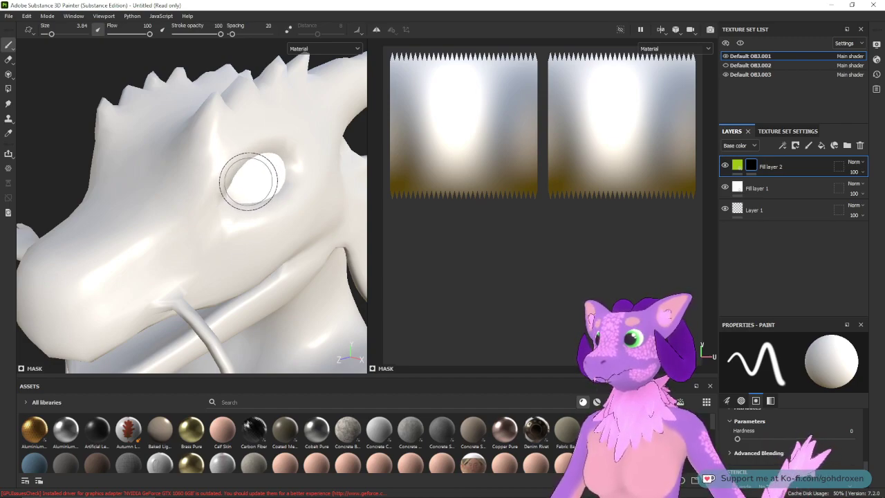
{"action": "left_click_drag", "start_coordinate": [829, 439], "coordinate": [866, 444]}
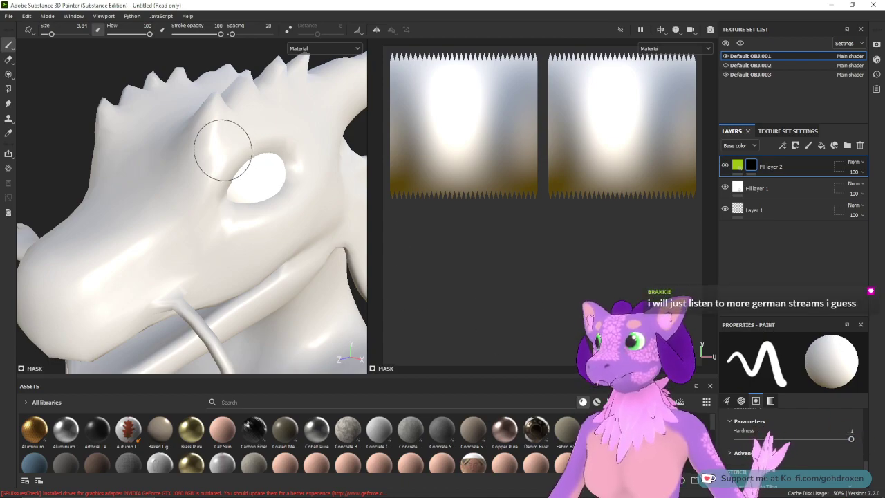
Step: Try a round green iris stamp on the dragon's eye and undo it
{"action": "left_click", "coordinate": [245, 177]}
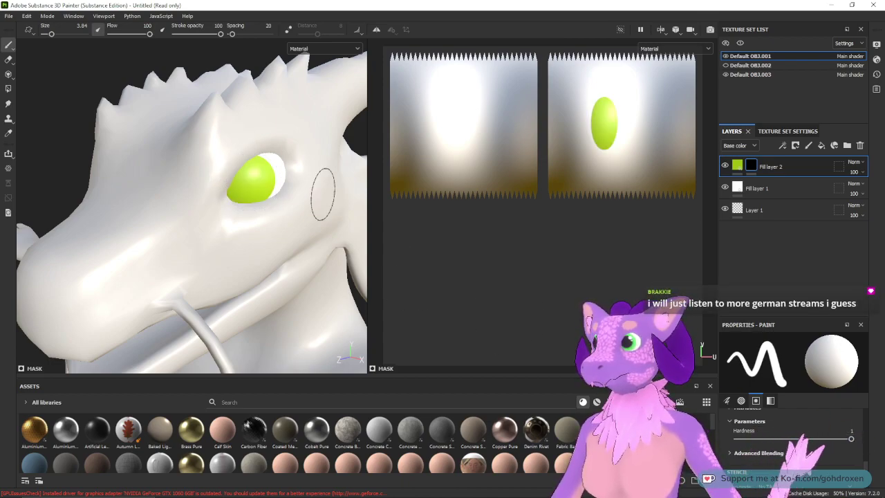
{"action": "mouse_move", "coordinate": [332, 200]}
{"action": "left_mouse_down", "text": "alt"}
{"action": "mouse_move", "coordinate": [263, 217]}
{"action": "mouse_move", "coordinate": [329, 206]}
{"action": "mouse_move", "coordinate": [296, 216]}
{"action": "mouse_move", "coordinate": [289, 207]}
{"action": "left_mouse_up", "text": "alt"}
{"action": "key", "text": "ctrl+z"}
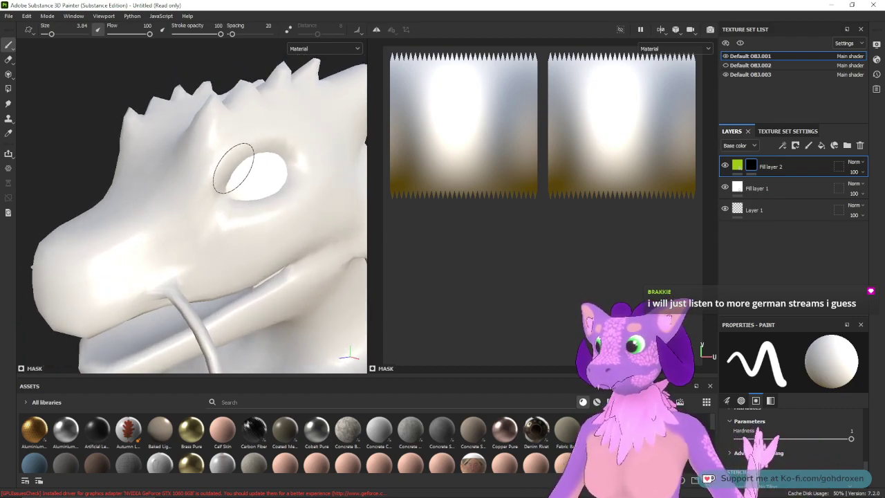
Step: Enlarge the brush to 4.66 and stamp a round green iris on the dragon's eye in the mask
{"action": "right_click_drag", "start_coordinate": [242, 165], "coordinate": [251, 165], "text": "ctrl"}
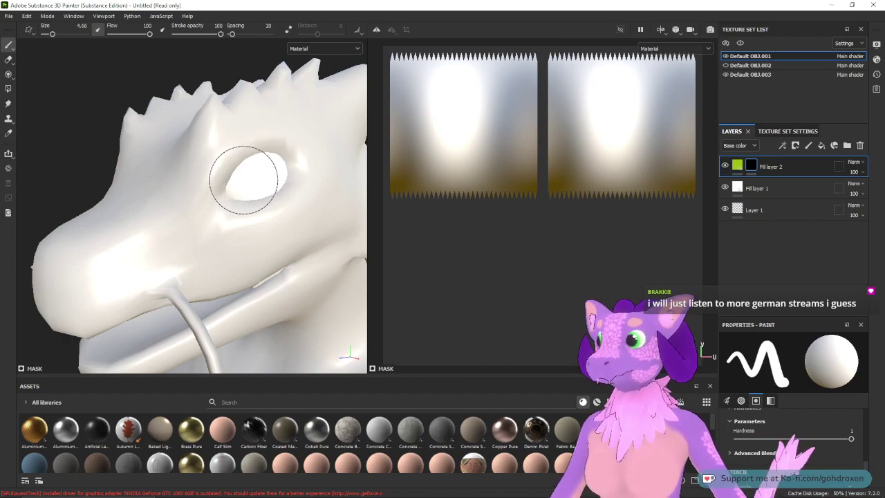
{"action": "left_click", "coordinate": [243, 180]}
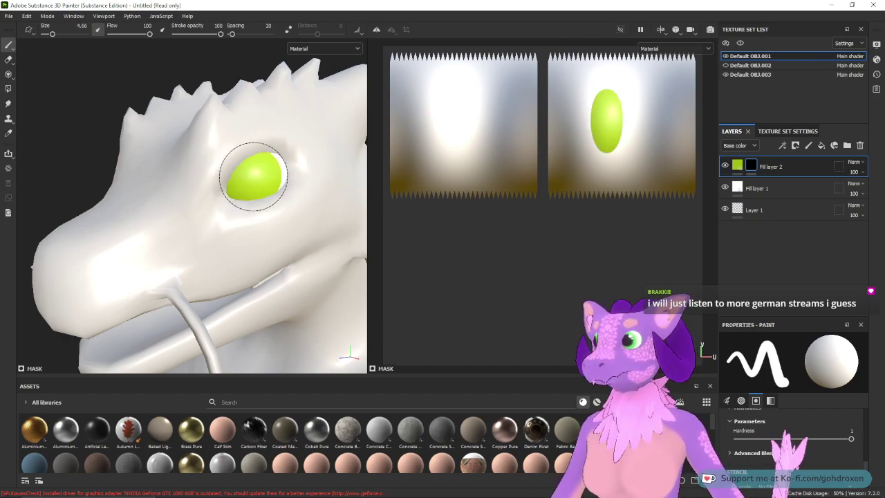
{"action": "mouse_move", "coordinate": [300, 224]}
{"action": "left_mouse_down", "text": "alt"}
{"action": "mouse_move", "coordinate": [235, 233]}
{"action": "mouse_move", "coordinate": [225, 222]}
{"action": "mouse_move", "coordinate": [307, 223]}
{"action": "mouse_move", "coordinate": [242, 242]}
{"action": "mouse_move", "coordinate": [276, 221]}
{"action": "mouse_move", "coordinate": [266, 231]}
{"action": "mouse_move", "coordinate": [298, 221]}
{"action": "left_mouse_up", "text": "alt"}
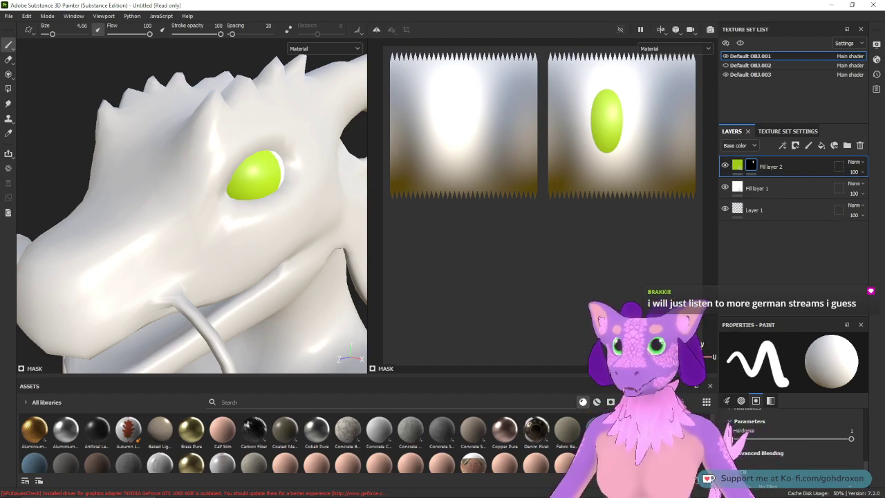
Step: Add a third fill layer above the green iris layer and give it a black mask
{"action": "left_click", "coordinate": [822, 145]}
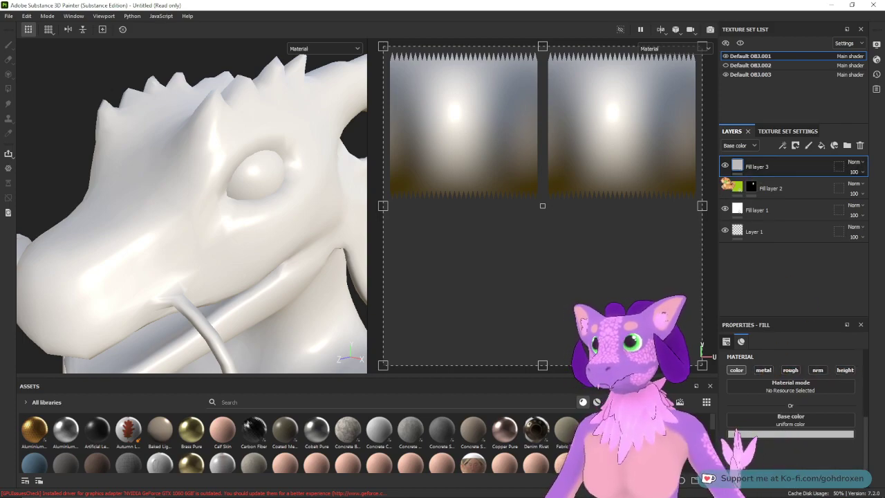
{"action": "right_click", "coordinate": [757, 166]}
{"action": "left_click", "coordinate": [768, 177]}
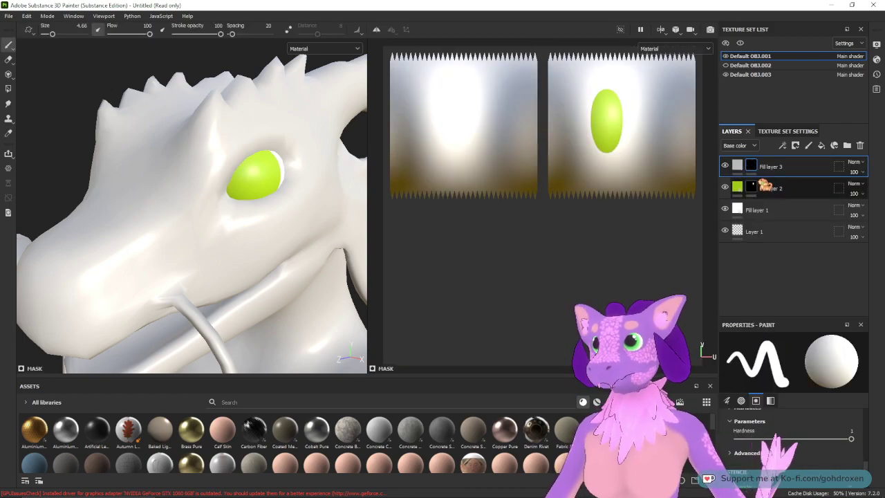
Step: Sample the iris layer's green as the third fill layer's base color and darken it to 7f990b
{"action": "left_click", "coordinate": [737, 166]}
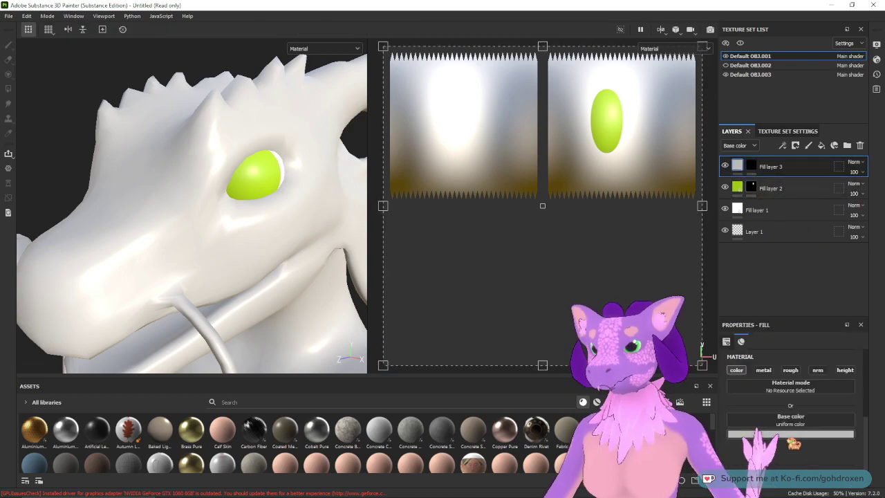
{"action": "left_click", "coordinate": [790, 434]}
{"action": "left_click", "coordinate": [833, 331]}
{"action": "left_click", "coordinate": [742, 184]}
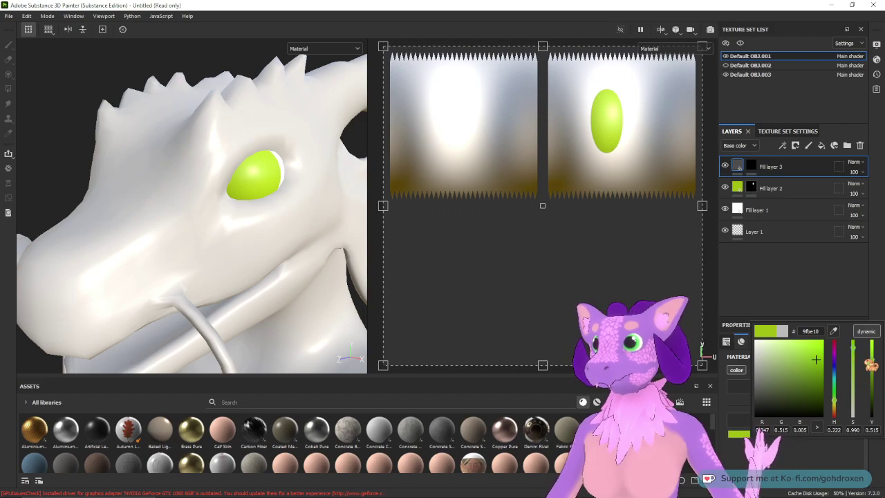
{"action": "mouse_move", "coordinate": [877, 364]}
{"action": "left_mouse_down"}
{"action": "mouse_move", "coordinate": [881, 385]}
{"action": "mouse_move", "coordinate": [881, 376]}
{"action": "left_mouse_up"}
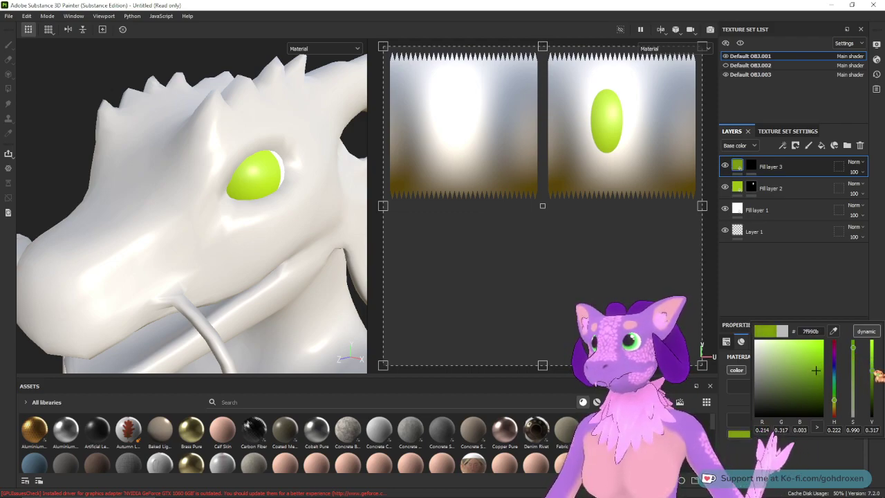
Step: Try a hard-edged stroke over the upper eye in the third layer's mask, undo it, and set the brush hardness to 0
{"action": "left_click", "coordinate": [753, 167]}
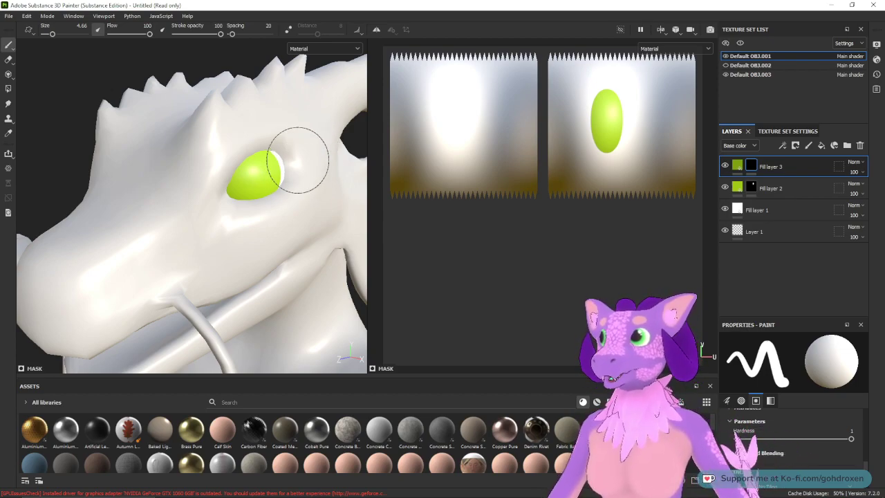
{"action": "mouse_move", "coordinate": [251, 135]}
{"action": "left_mouse_down"}
{"action": "mouse_move", "coordinate": [222, 148]}
{"action": "mouse_move", "coordinate": [256, 139]}
{"action": "left_mouse_up"}
{"action": "key", "text": "ctrl+z"}
{"action": "left_click_drag", "start_coordinate": [851, 440], "coordinate": [733, 440]}
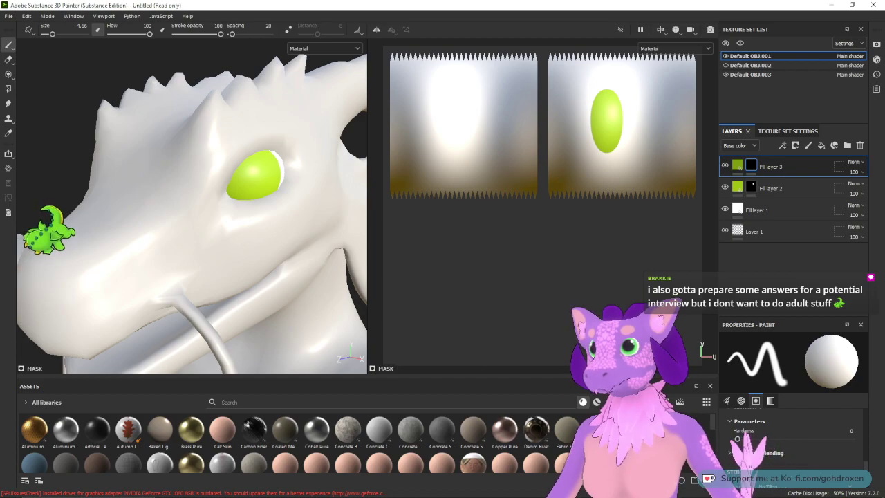
Step: Try soft-edged dark green strokes along the upper edge of the eye and undo them
{"action": "left_click", "coordinate": [247, 151]}
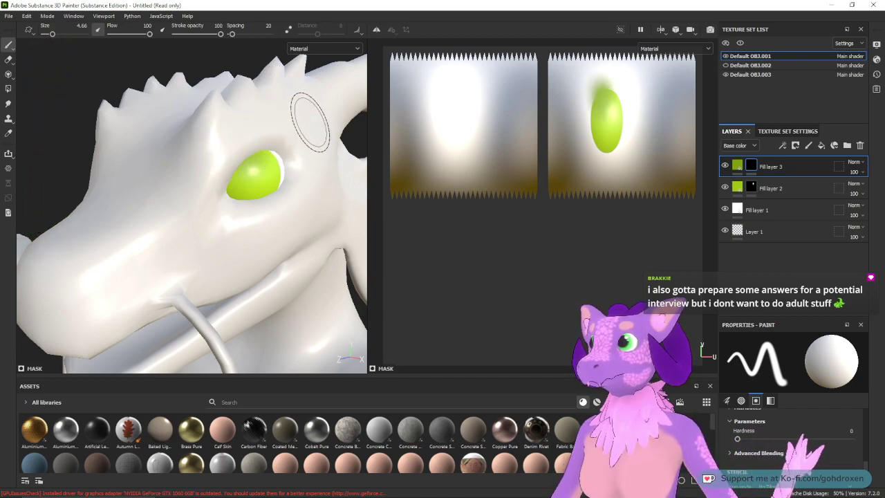
{"action": "mouse_move", "coordinate": [251, 142]}
{"action": "left_mouse_down"}
{"action": "mouse_move", "coordinate": [268, 137]}
{"action": "mouse_move", "coordinate": [244, 142]}
{"action": "mouse_move", "coordinate": [218, 167]}
{"action": "left_mouse_up"}
{"action": "left_click", "coordinate": [218, 167]}
{"action": "key", "text": "ctrl+z"}
{"action": "key", "text": "ctrl+z"}
{"action": "key", "text": "ctrl+z"}
{"action": "key", "text": "ctrl+z"}
{"action": "key", "text": "ctrl+z"}
{"action": "left_click_drag", "start_coordinate": [302, 120], "coordinate": [296, 109]}
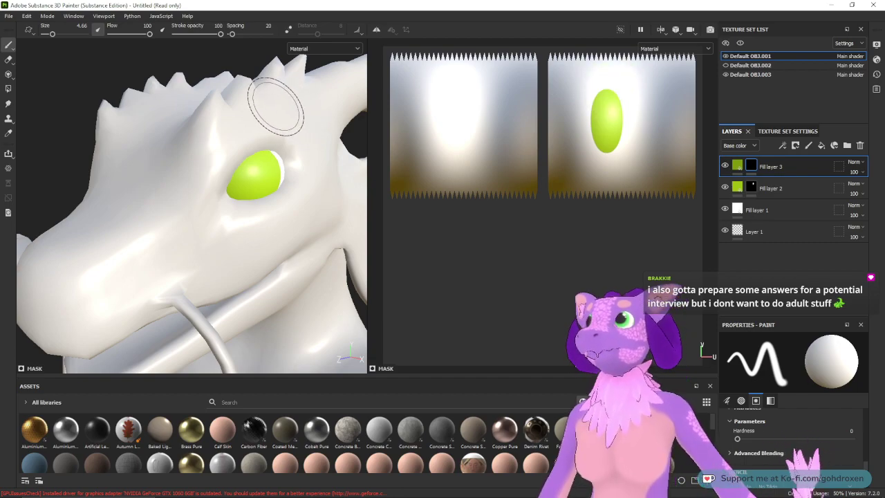
Step: Set the stroke opacity to 27 and brush soft dark green shading along the upper edge of the eye
{"action": "left_click_drag", "start_coordinate": [211, 36], "coordinate": [194, 38]}
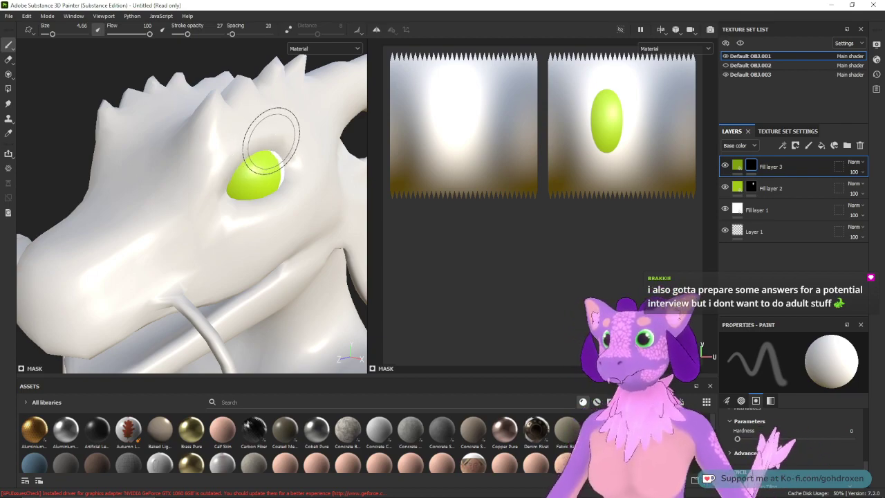
{"action": "mouse_move", "coordinate": [267, 137]}
{"action": "left_mouse_down"}
{"action": "mouse_move", "coordinate": [247, 144]}
{"action": "mouse_move", "coordinate": [225, 171]}
{"action": "left_mouse_up"}
{"action": "left_click_drag", "start_coordinate": [274, 130], "coordinate": [233, 161]}
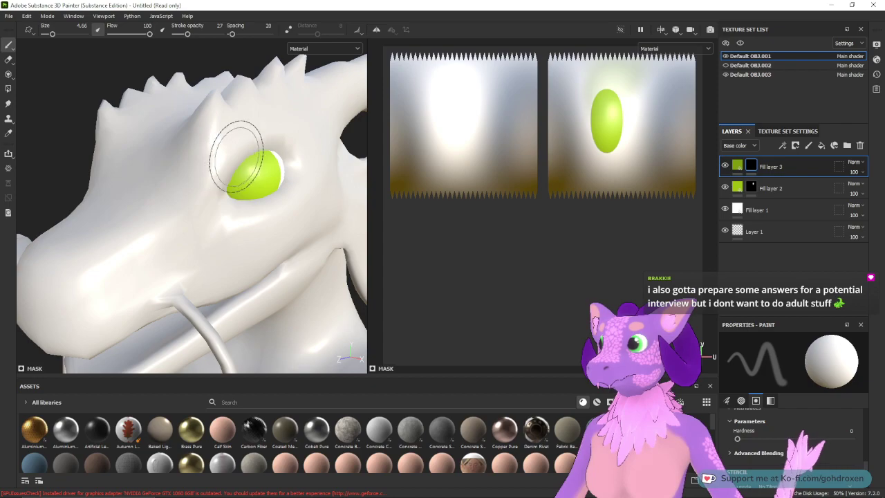
{"action": "left_click_drag", "start_coordinate": [277, 137], "coordinate": [228, 170]}
{"action": "mouse_move", "coordinate": [279, 139]}
{"action": "left_mouse_down"}
{"action": "mouse_move", "coordinate": [256, 145]}
{"action": "mouse_move", "coordinate": [231, 174]}
{"action": "left_mouse_up"}
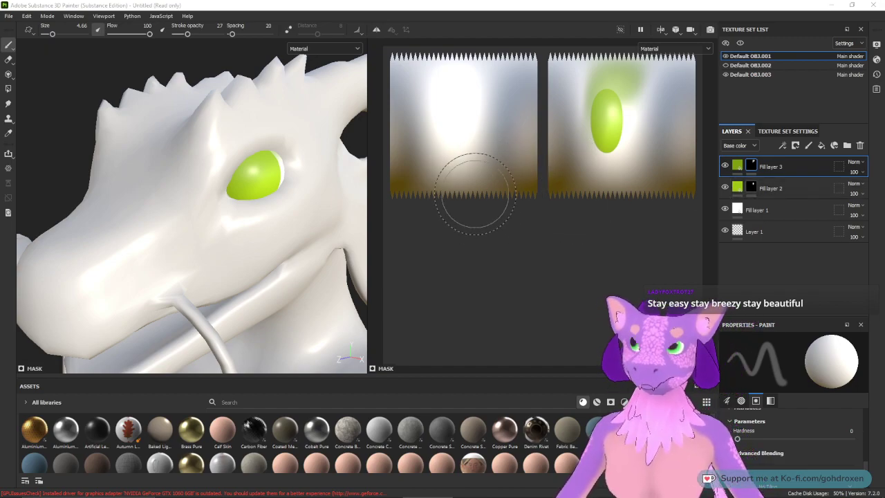
{"action": "mouse_move", "coordinate": [257, 148]}
{"action": "left_mouse_down", "text": "alt"}
{"action": "mouse_move", "coordinate": [223, 184]}
{"action": "mouse_move", "coordinate": [234, 179]}
{"action": "left_mouse_up", "text": "alt"}
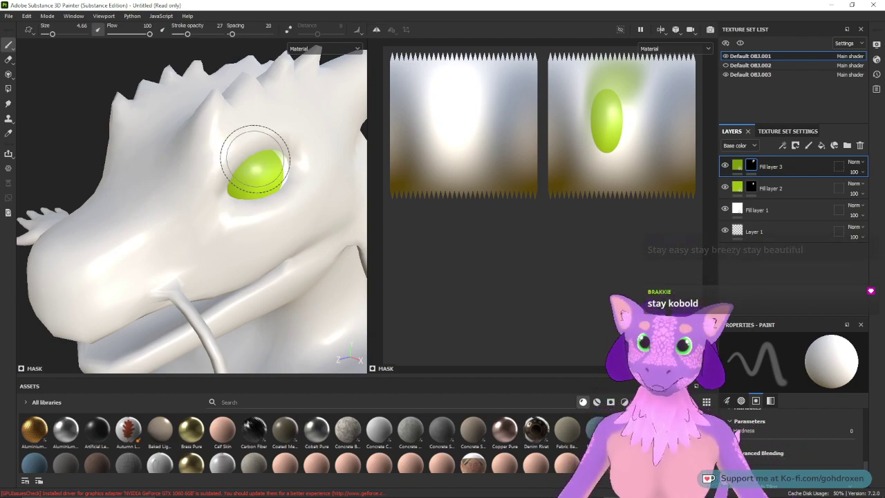
{"action": "left_click_drag", "start_coordinate": [242, 160], "coordinate": [250, 169], "text": "alt"}
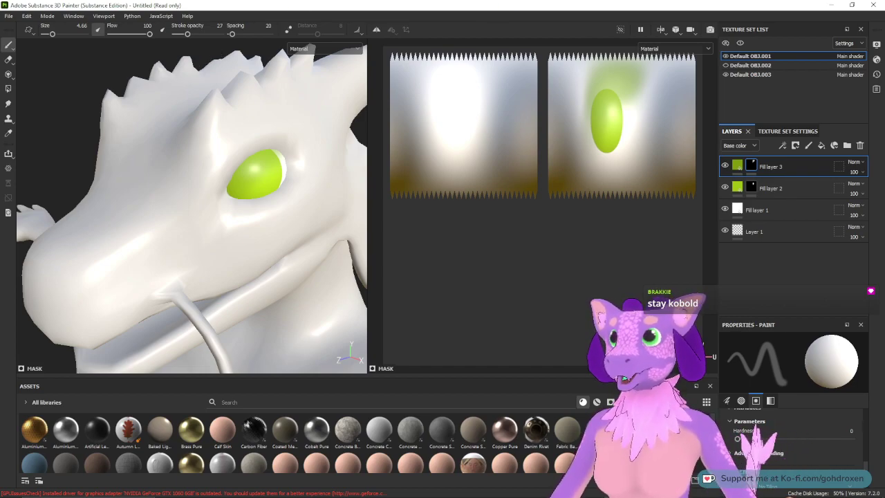
Step: Switch to Blender and examine the colored full-body dragon model from several angles
{"action": "mouse_move", "coordinate": [623, 496]}
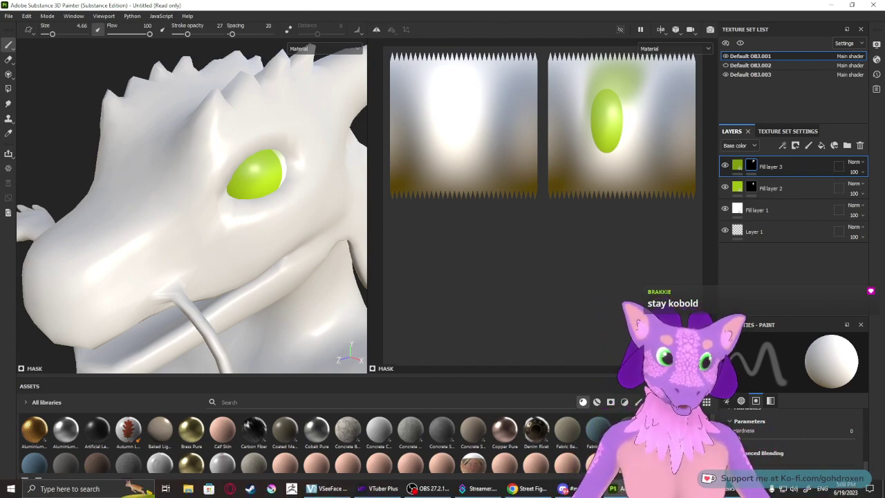
{"action": "left_click", "coordinate": [664, 489]}
{"action": "middle_click_drag", "start_coordinate": [579, 290], "coordinate": [504, 314]}
{"action": "left_click", "coordinate": [511, 372]}
{"action": "middle_click_drag", "start_coordinate": [496, 371], "coordinate": [516, 285]}
{"action": "scroll", "coordinate": [516, 285], "scroll_direction": "up", "scroll_amount": 3}
{"action": "middle_click_drag", "start_coordinate": [560, 322], "coordinate": [634, 294]}
{"action": "middle_click_drag", "start_coordinate": [535, 303], "coordinate": [547, 311]}
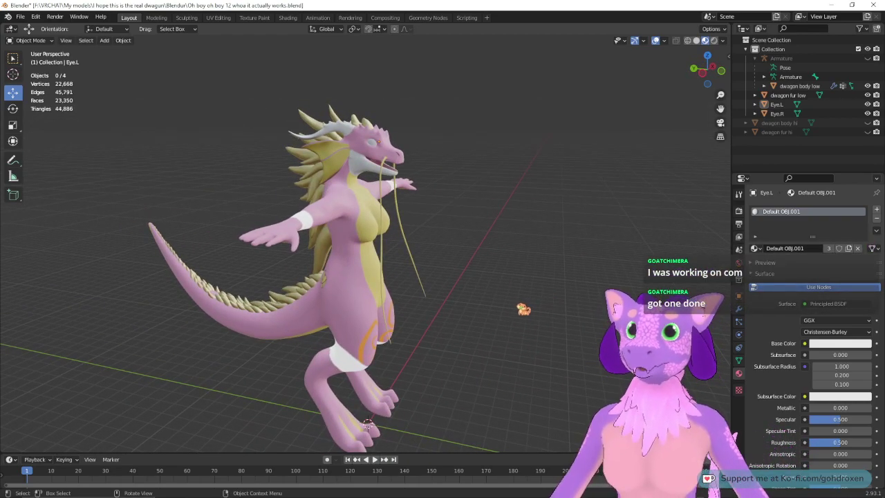
{"action": "middle_click_drag", "start_coordinate": [509, 256], "coordinate": [478, 258]}
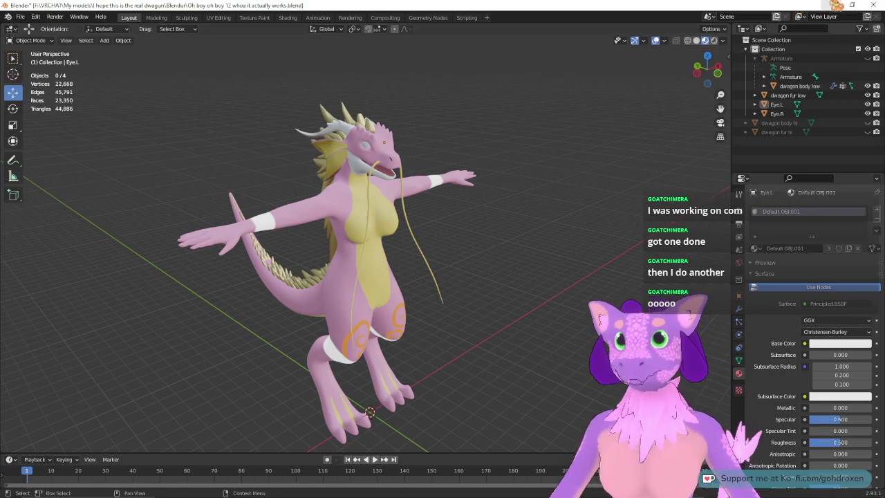
Step: Switch to Substance 3D Painter and set the base color of Fill layer 3 to black (000000)
{"action": "left_click", "coordinate": [832, 4]}
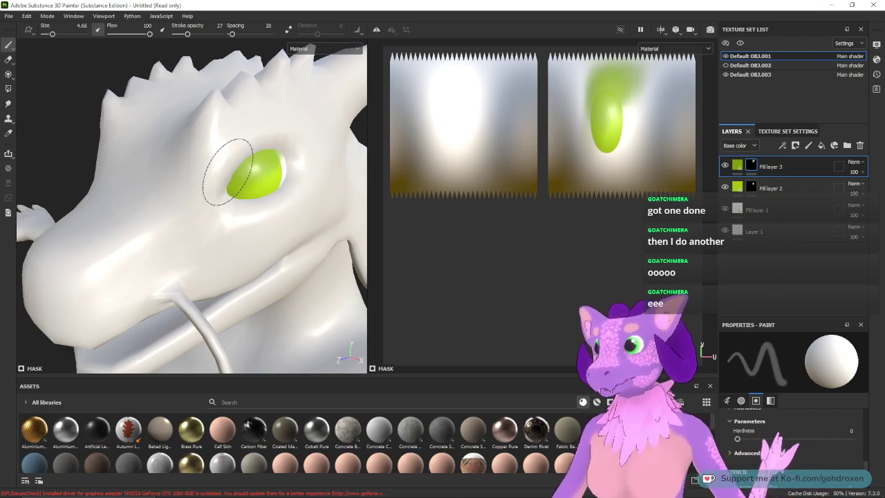
{"action": "mouse_move", "coordinate": [316, 184]}
{"action": "left_mouse_down", "text": "alt"}
{"action": "mouse_move", "coordinate": [242, 194]}
{"action": "mouse_move", "coordinate": [296, 192]}
{"action": "left_mouse_up", "text": "alt"}
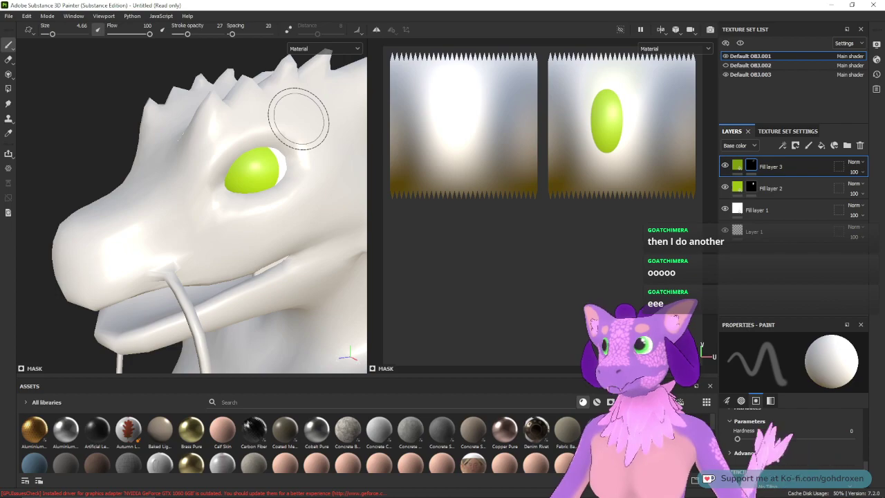
{"action": "left_click", "coordinate": [740, 167]}
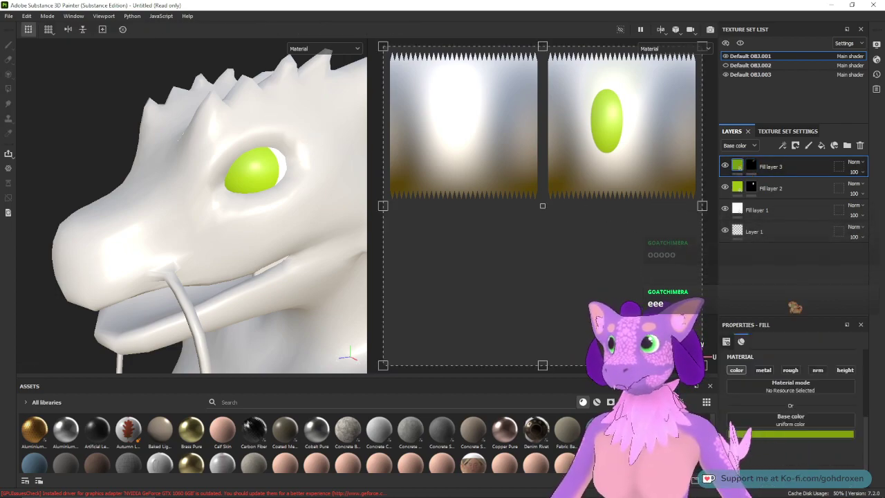
{"action": "left_click", "coordinate": [803, 436]}
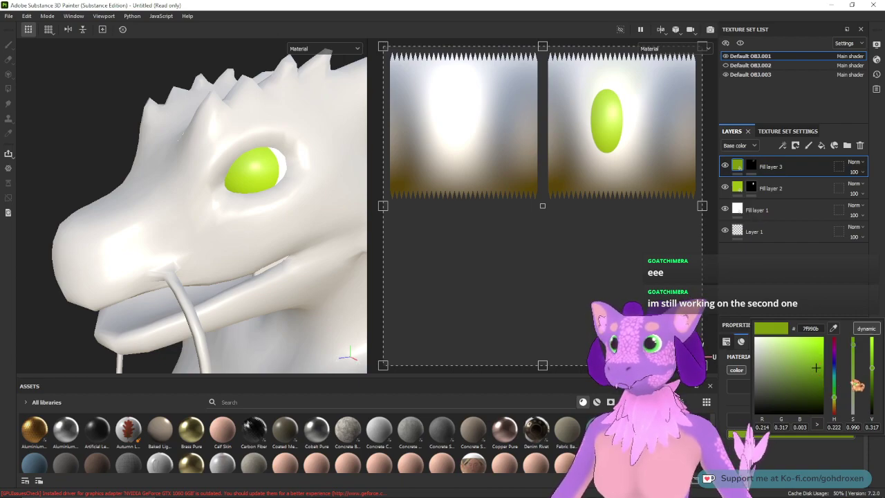
{"action": "left_click_drag", "start_coordinate": [872, 368], "coordinate": [872, 415]}
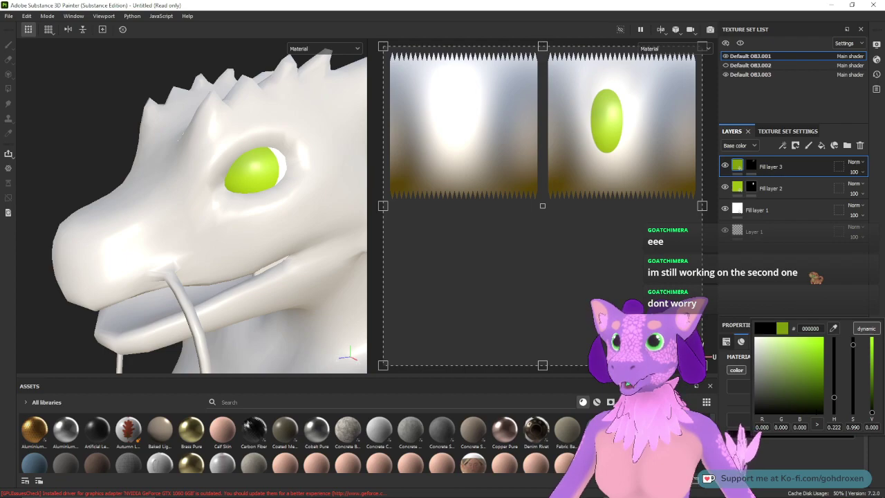
{"action": "key", "text": "Escape"}
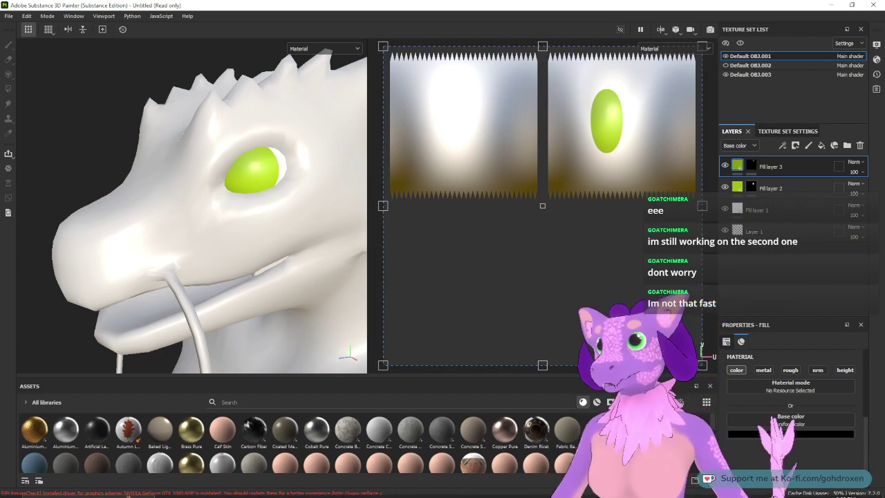
Step: Switch to Blender and examine the colored dragon model from the side and front
{"action": "left_click", "coordinate": [539, 490]}
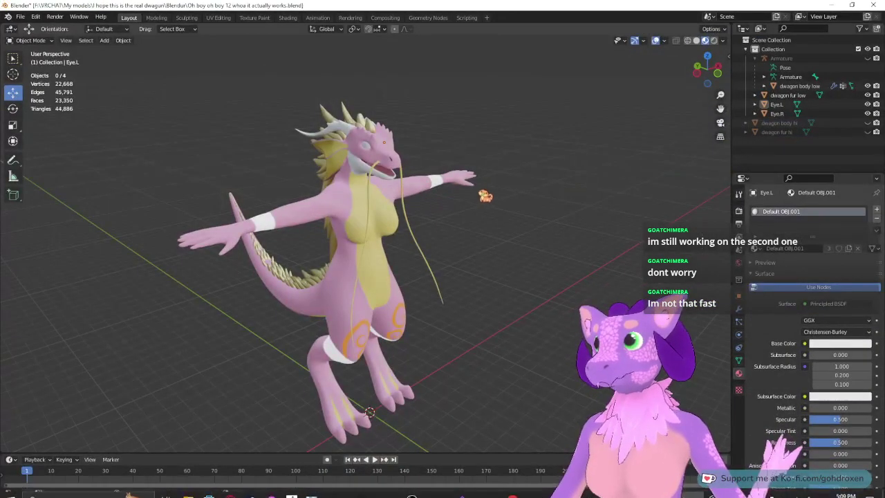
{"action": "middle_click_drag", "start_coordinate": [489, 197], "coordinate": [455, 198]}
{"action": "middle_click_drag", "start_coordinate": [508, 257], "coordinate": [516, 242]}
{"action": "middle_click_drag", "start_coordinate": [415, 267], "coordinate": [425, 256]}
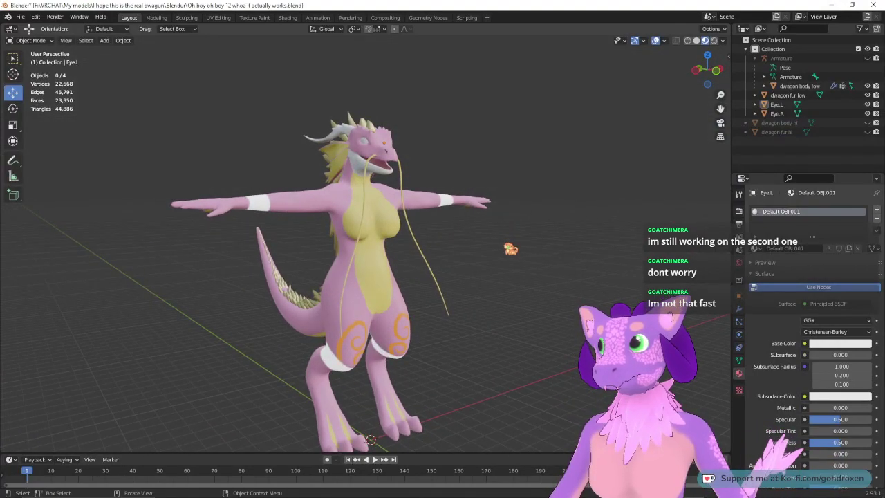
{"action": "middle_click_drag", "start_coordinate": [511, 249], "coordinate": [284, 282]}
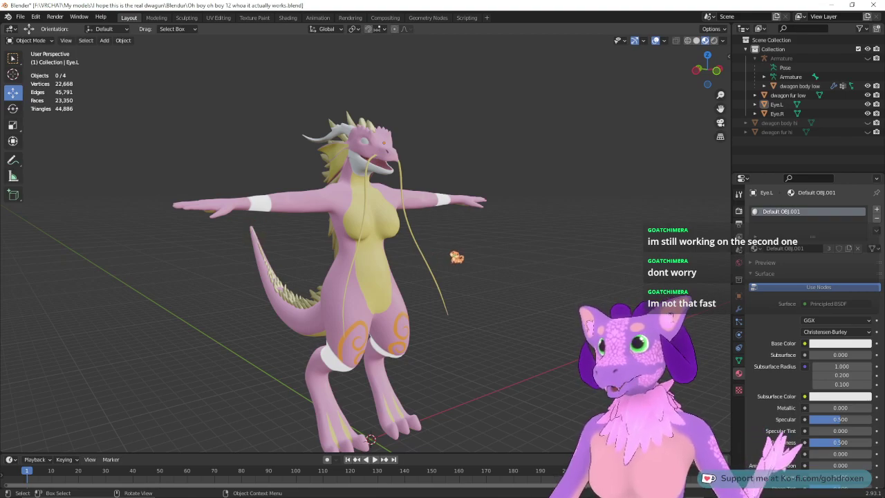
{"action": "middle_click_drag", "start_coordinate": [276, 310], "coordinate": [461, 316]}
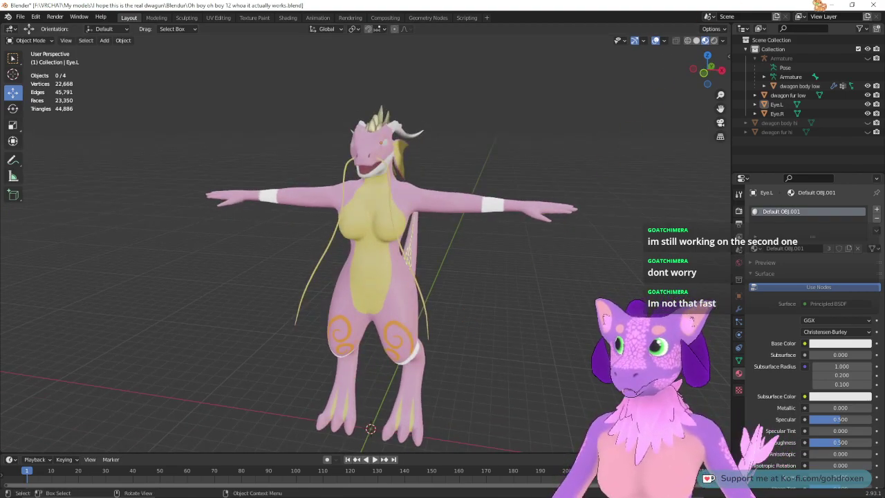
Step: Return to Substance 3D Painter and set the brush for Fill layer 3's mask to size 1.36 and stroke opacity 100
{"action": "key", "text": "alt+Tab"}
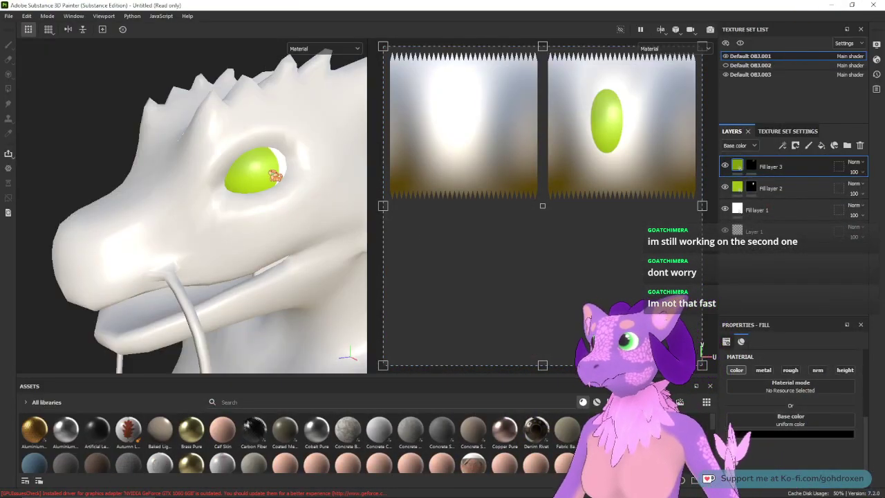
{"action": "left_click", "coordinate": [751, 166]}
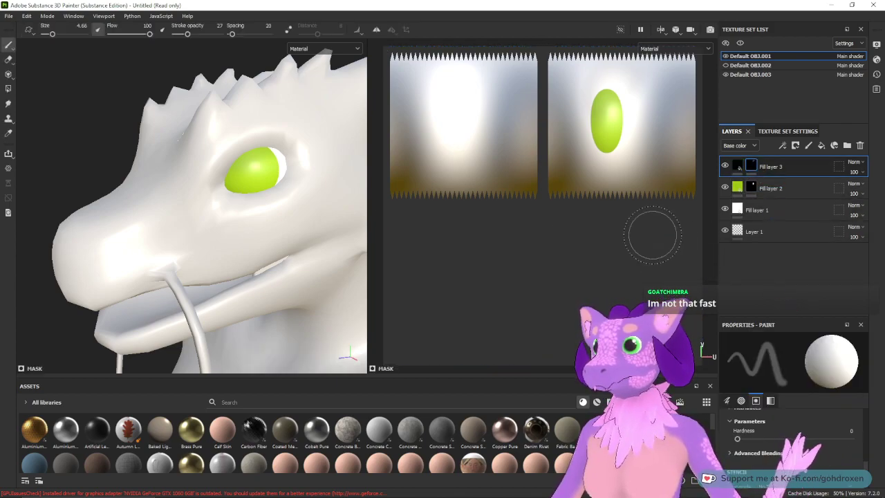
{"action": "left_click_drag", "start_coordinate": [274, 150], "coordinate": [294, 155], "text": "alt"}
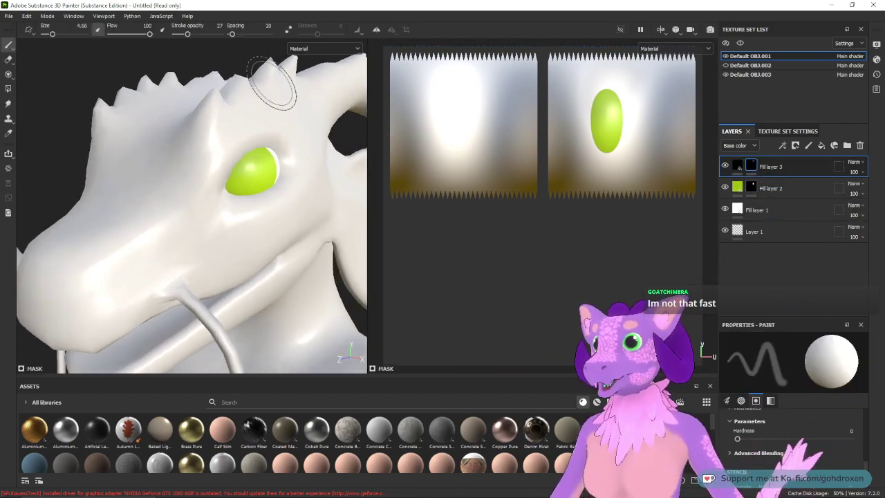
{"action": "middle_click_drag", "start_coordinate": [258, 140], "coordinate": [268, 164], "text": "alt"}
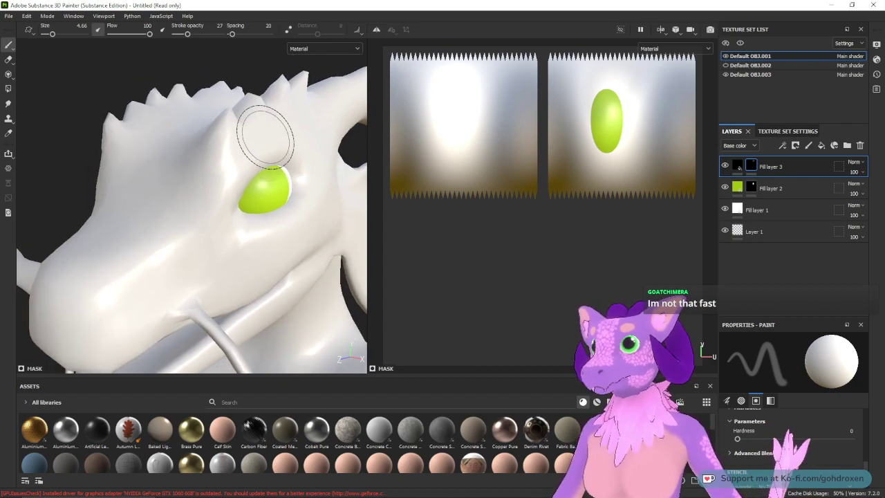
{"action": "right_click_drag", "start_coordinate": [263, 148], "coordinate": [275, 250], "text": "alt"}
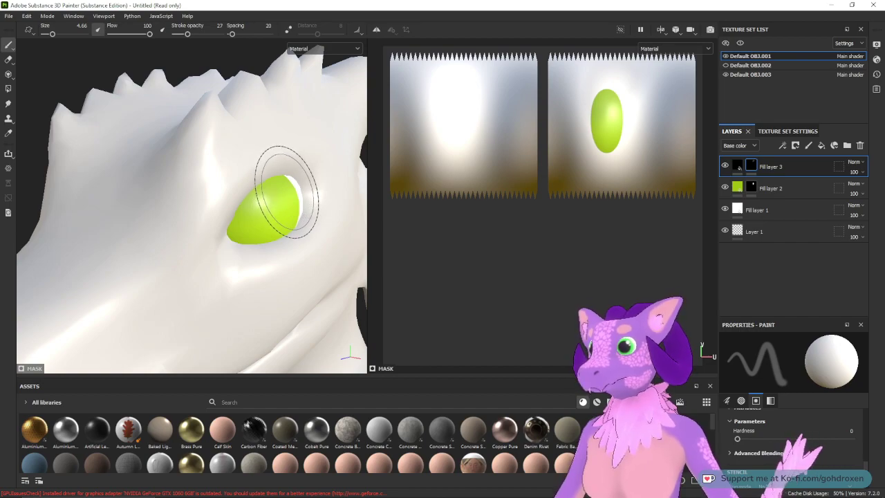
{"action": "right_click_drag", "start_coordinate": [271, 206], "coordinate": [257, 206], "text": "ctrl"}
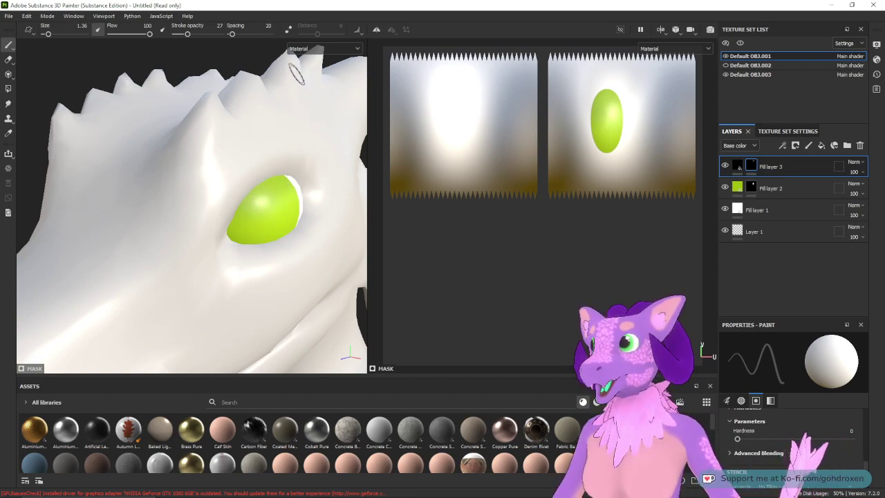
{"action": "left_click_drag", "start_coordinate": [201, 35], "coordinate": [235, 36]}
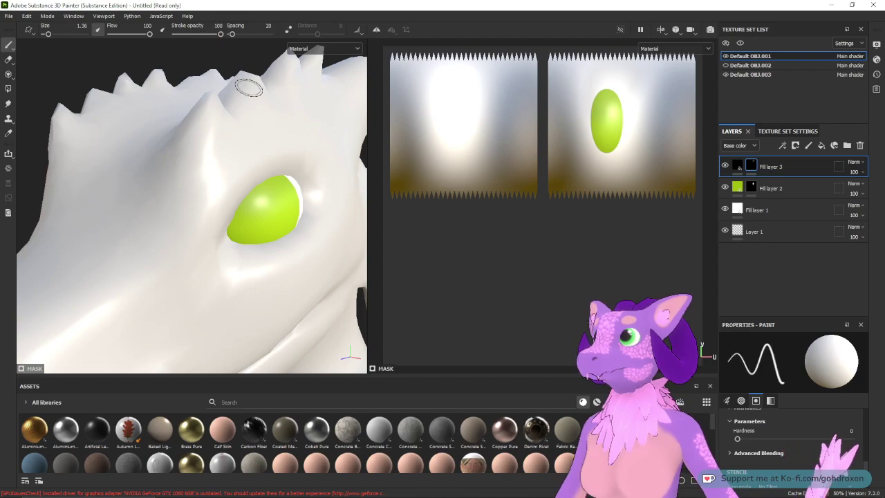
Step: Try soft-edged black slit-pupil strokes down the middle of the green iris and undo them
{"action": "left_click_drag", "start_coordinate": [263, 191], "coordinate": [265, 240]}
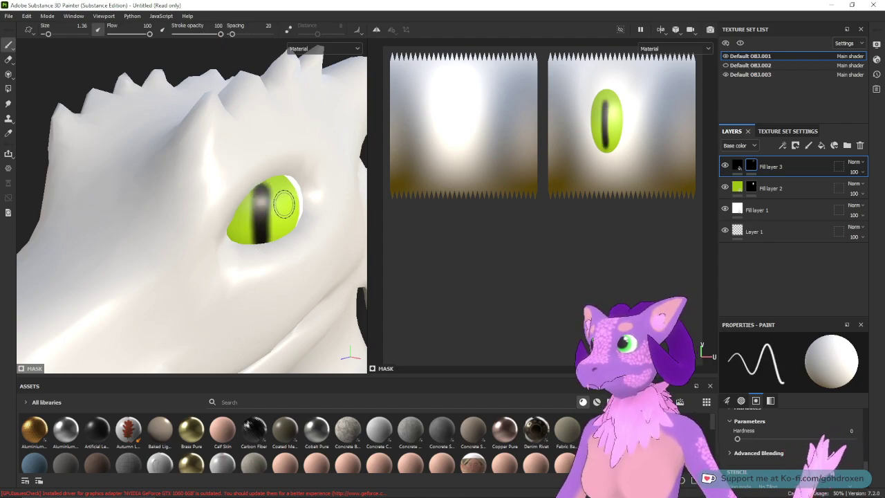
{"action": "key", "text": "ctrl+z"}
{"action": "left_click_drag", "start_coordinate": [257, 214], "coordinate": [265, 242]}
{"action": "key", "text": "ctrl+z"}
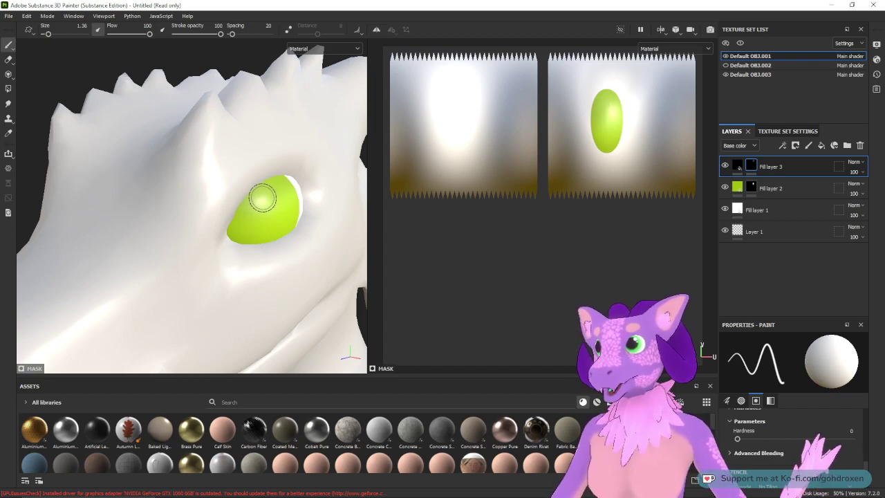
{"action": "left_click_drag", "start_coordinate": [265, 190], "coordinate": [267, 239]}
{"action": "key", "text": "ctrl+z"}
{"action": "left_click_drag", "start_coordinate": [265, 182], "coordinate": [267, 240]}
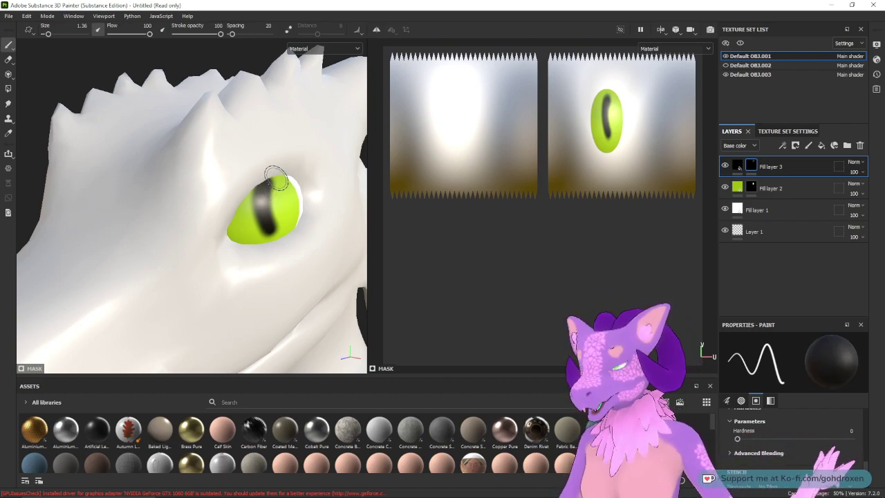
{"action": "key", "text": "ctrl+z"}
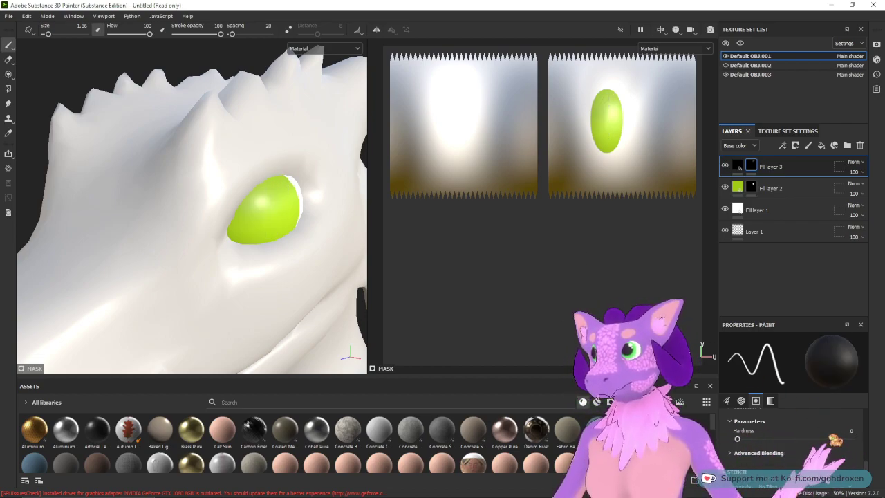
Step: Set the brush hardness to 1 and paint a hard-edged, curved black slit pupil on the green iris
{"action": "left_click_drag", "start_coordinate": [835, 440], "coordinate": [867, 442]}
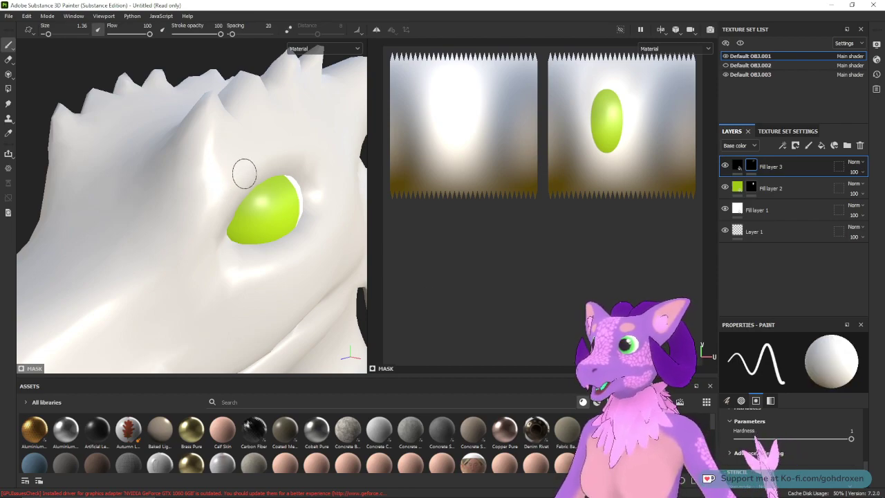
{"action": "left_click_drag", "start_coordinate": [260, 188], "coordinate": [265, 226]}
{"action": "key", "text": "ctrl+z"}
{"action": "key", "text": "ctrl+z"}
{"action": "mouse_move", "coordinate": [261, 185]}
{"action": "left_mouse_down"}
{"action": "mouse_move", "coordinate": [265, 233]}
{"action": "mouse_move", "coordinate": [271, 174]}
{"action": "mouse_move", "coordinate": [286, 223]}
{"action": "left_mouse_up"}
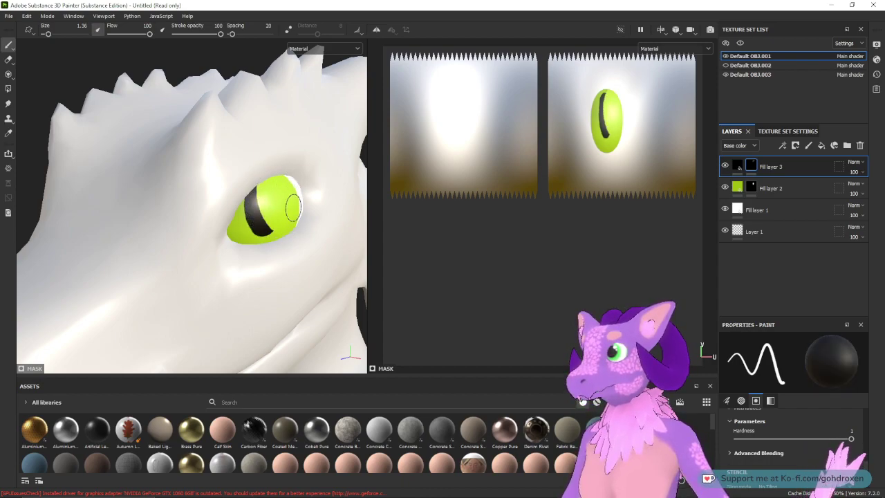
{"action": "key", "text": "ctrl"}
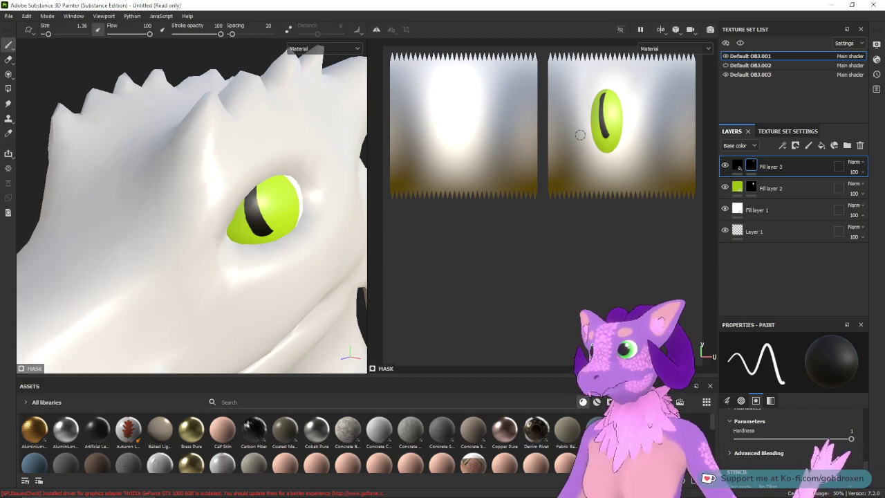
Step: Display Fill layer 3's mask on its own and paint black over the leftover shading and pupil stroke
{"action": "left_click", "coordinate": [752, 171], "text": "alt"}
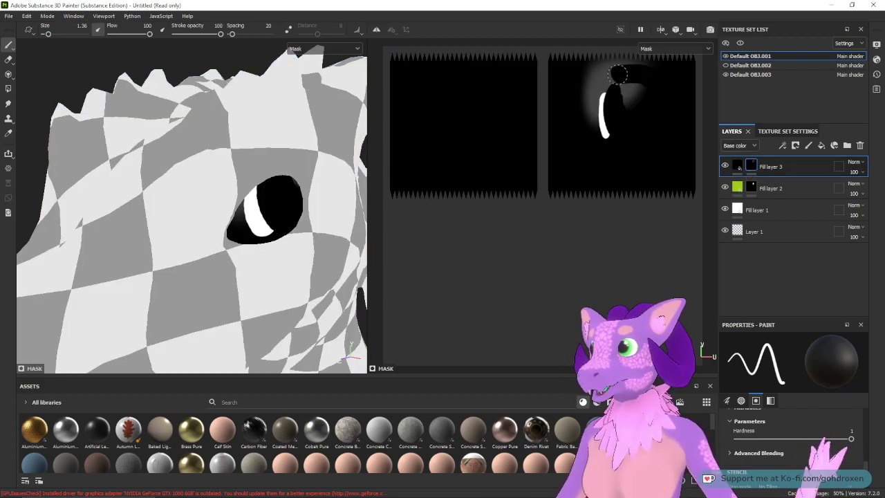
{"action": "mouse_move", "coordinate": [641, 67]}
{"action": "left_mouse_down"}
{"action": "mouse_move", "coordinate": [639, 86]}
{"action": "mouse_move", "coordinate": [568, 99]}
{"action": "mouse_move", "coordinate": [624, 87]}
{"action": "mouse_move", "coordinate": [653, 109]}
{"action": "left_mouse_up"}
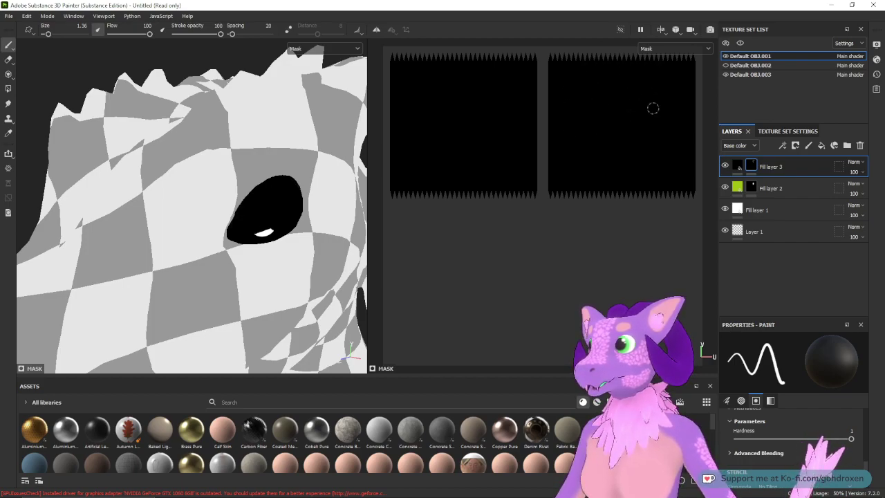
{"action": "left_click", "coordinate": [738, 167]}
{"action": "left_click", "coordinate": [752, 167]}
Step: Try new hard-edged pupil strokes on the cleared iris and undo them
{"action": "left_click_drag", "start_coordinate": [266, 185], "coordinate": [265, 217]}
{"action": "key", "text": "ctrl+z"}
{"action": "mouse_move", "coordinate": [265, 181]}
{"action": "left_mouse_down"}
{"action": "mouse_move", "coordinate": [260, 211]}
{"action": "mouse_move", "coordinate": [292, 171]}
{"action": "mouse_move", "coordinate": [296, 205]}
{"action": "mouse_move", "coordinate": [309, 196]}
{"action": "mouse_move", "coordinate": [240, 187]}
{"action": "mouse_move", "coordinate": [247, 223]}
{"action": "mouse_move", "coordinate": [256, 187]}
{"action": "mouse_move", "coordinate": [256, 206]}
{"action": "left_mouse_up"}
{"action": "key", "text": "ctrl+z"}
{"action": "key", "text": "ctrl+z"}
{"action": "key", "text": "ctrl+z"}
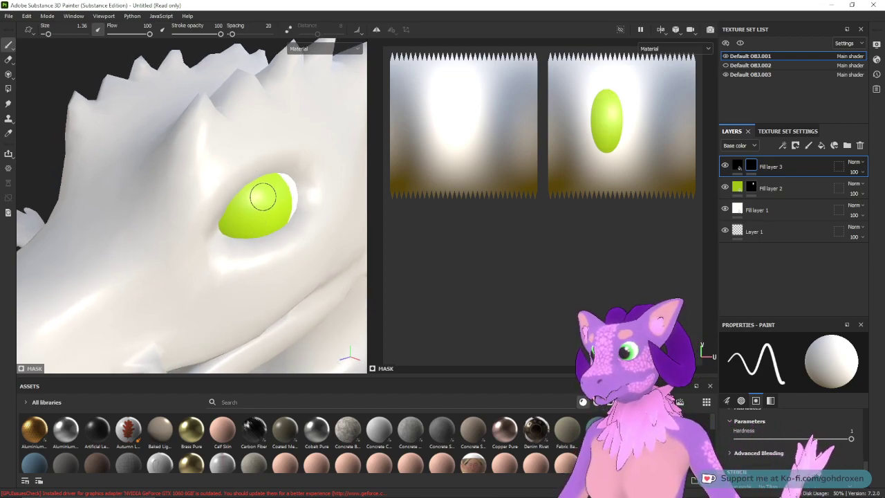
Step: Reduce the brush size to 0.92 and paint a black slit pupil down the middle of the iris
{"action": "key", "text": "bracketleft"}
{"action": "key", "text": "bracketleft"}
{"action": "key", "text": "bracketright"}
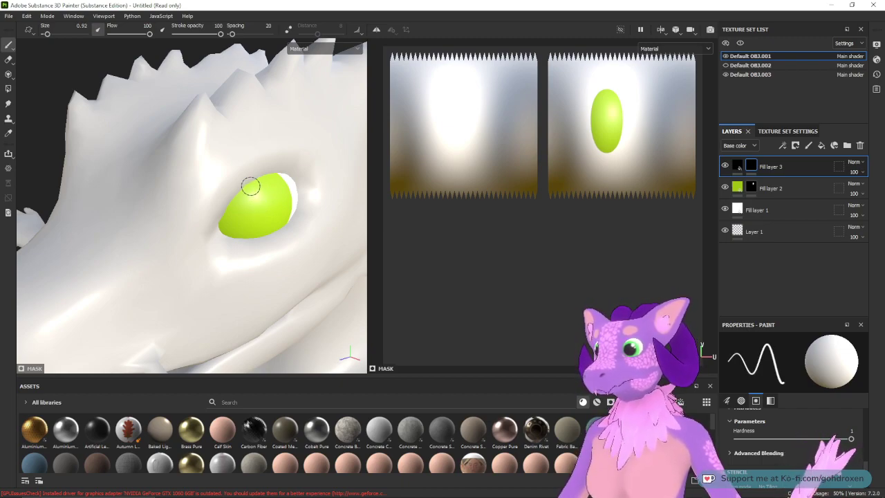
{"action": "key", "text": "ctrl+z"}
{"action": "left_click_drag", "start_coordinate": [257, 173], "coordinate": [255, 231]}
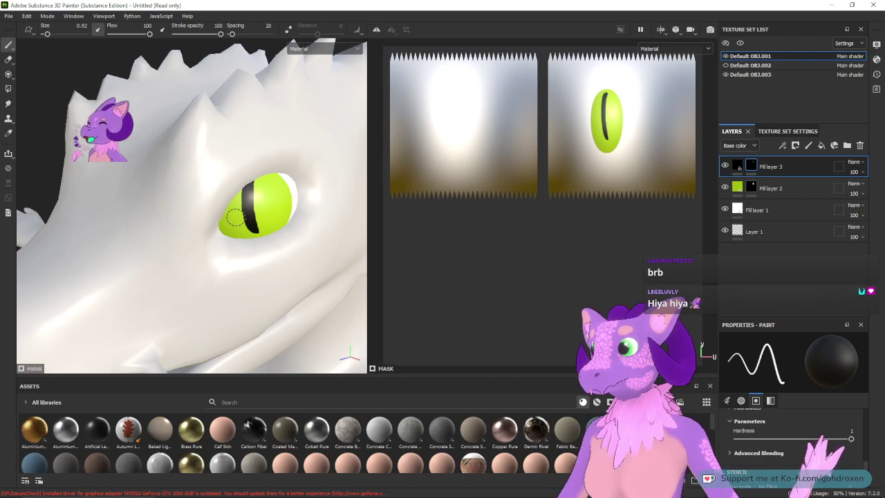
{"action": "key", "text": "ctrl"}
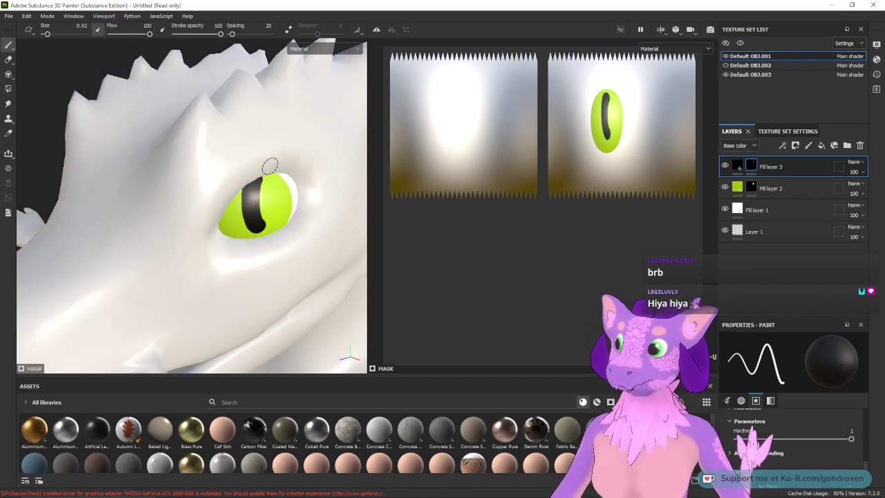
Step: Try trimming both sides of the slit pupil into a narrow wedge and undo the trimming strokes
{"action": "left_click_drag", "start_coordinate": [266, 190], "coordinate": [271, 223]}
{"action": "left_click_drag", "start_coordinate": [233, 169], "coordinate": [245, 248]}
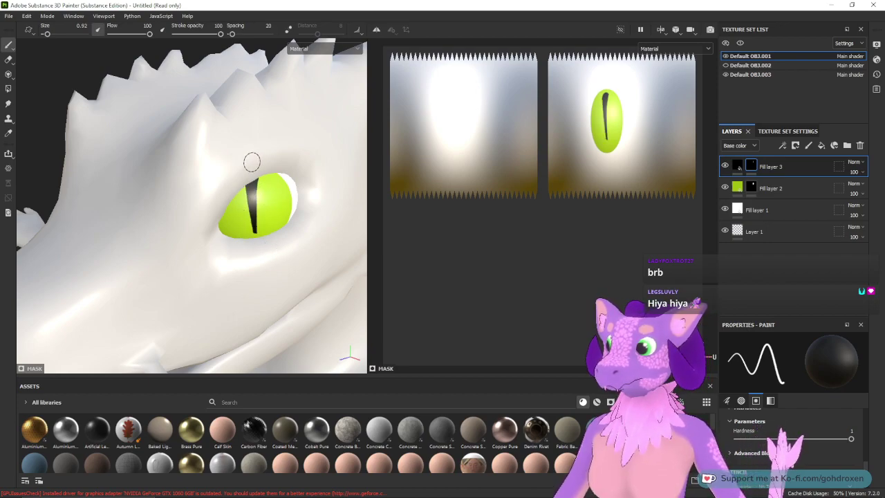
{"action": "key", "text": "ctrl+z"}
{"action": "key", "text": "ctrl+z"}
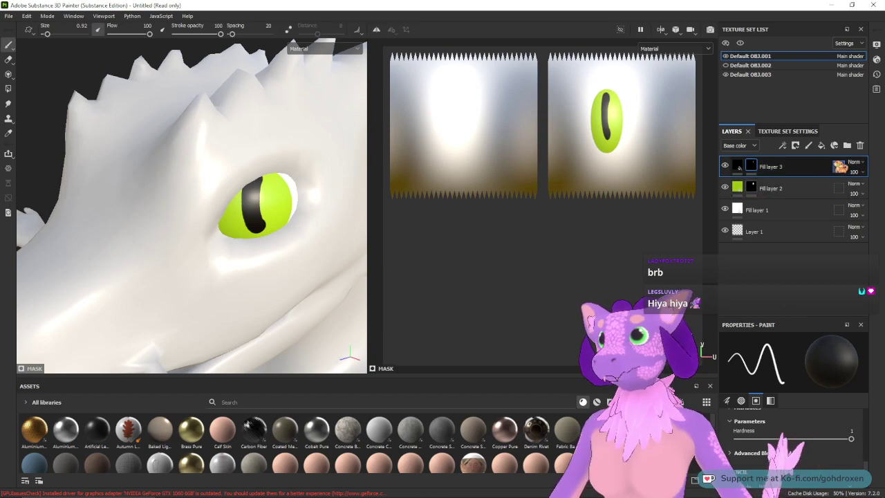
Step: Hide the Default OBJ.003 texture set to isolate the two eyeballs for painting
{"action": "left_click", "coordinate": [725, 75]}
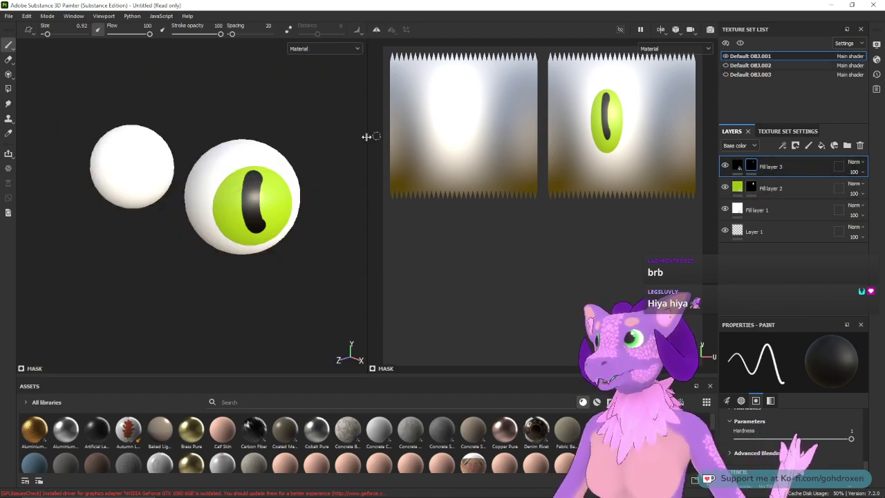
{"action": "left_click_drag", "start_coordinate": [271, 181], "coordinate": [297, 177], "text": "alt"}
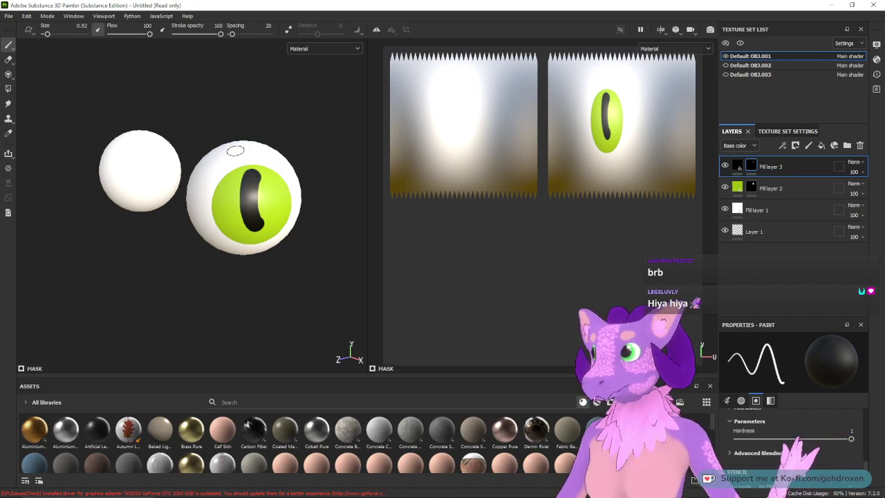
{"action": "scroll", "coordinate": [255, 166], "scroll_direction": "up", "scroll_amount": 3}
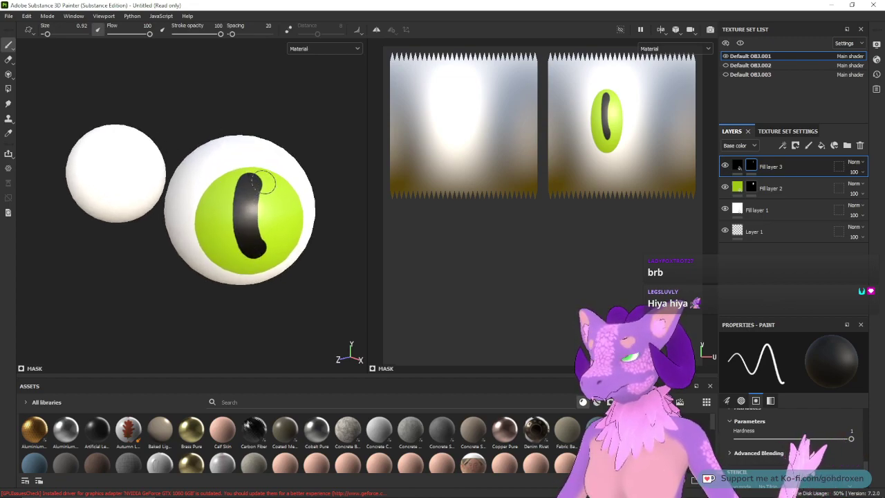
Step: Try erasing along both sides of the black slit pupil to narrow it to a point, and undo the last trimming strokes
{"action": "left_click_drag", "start_coordinate": [264, 164], "coordinate": [260, 275]}
{"action": "left_click_drag", "start_coordinate": [235, 166], "coordinate": [236, 286]}
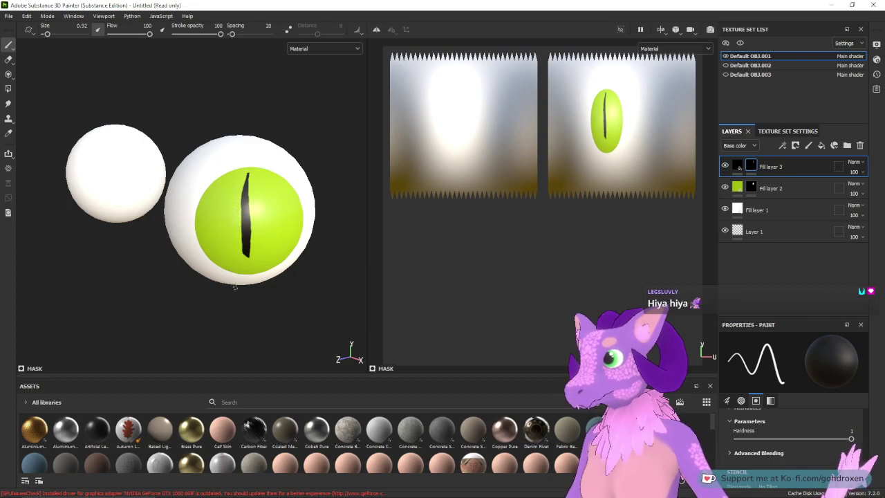
{"action": "key", "text": "ctrl+z"}
{"action": "left_click_drag", "start_coordinate": [232, 163], "coordinate": [226, 187]}
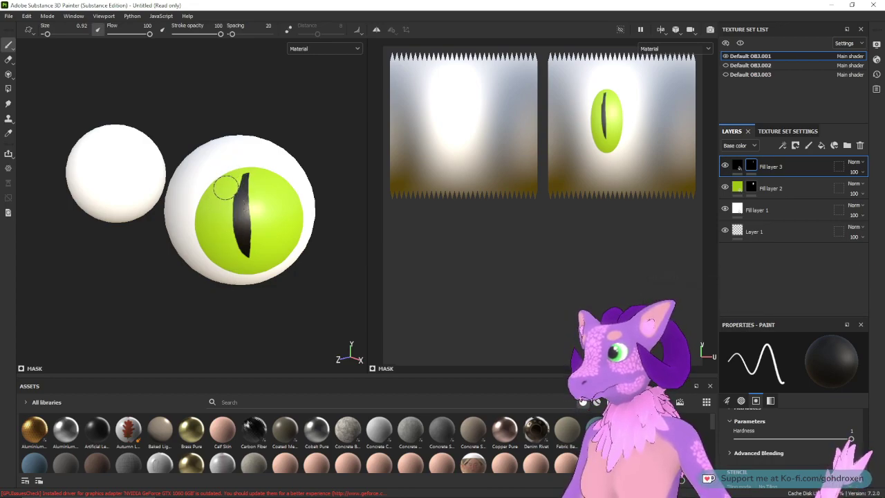
{"action": "left_click_drag", "start_coordinate": [239, 158], "coordinate": [222, 211]}
{"action": "key", "text": "ctrl+z"}
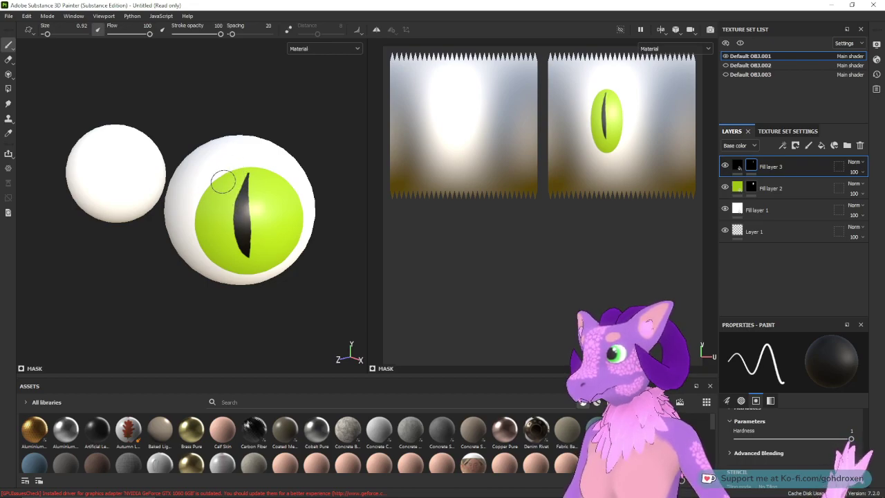
{"action": "mouse_move", "coordinate": [225, 220]}
{"action": "left_mouse_down"}
{"action": "mouse_move", "coordinate": [233, 284]}
{"action": "mouse_move", "coordinate": [244, 295]}
{"action": "left_mouse_up"}
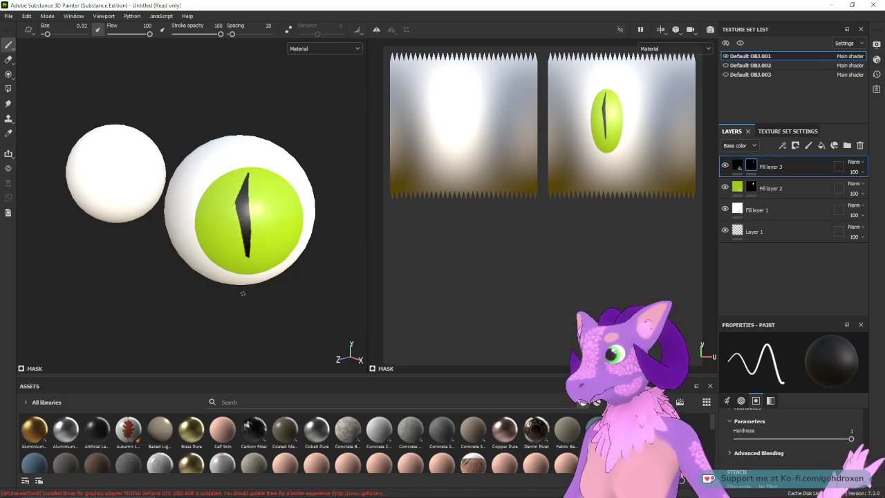
{"action": "key", "text": "ctrl+z"}
{"action": "key", "text": "ctrl+z"}
{"action": "key", "text": "ctrl+z"}
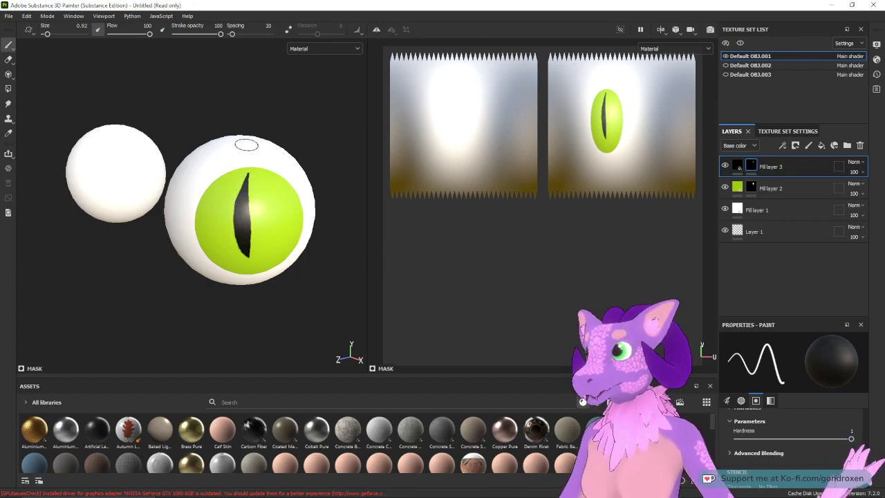
Step: Undo the remaining trimming strokes and erase both sides of the slit anew into a pointed diamond-shaped pupil
{"action": "key", "text": "ctrl+z"}
{"action": "key", "text": "ctrl+z"}
{"action": "left_click_drag", "start_coordinate": [266, 170], "coordinate": [262, 205]}
{"action": "key", "text": "ctrl+z"}
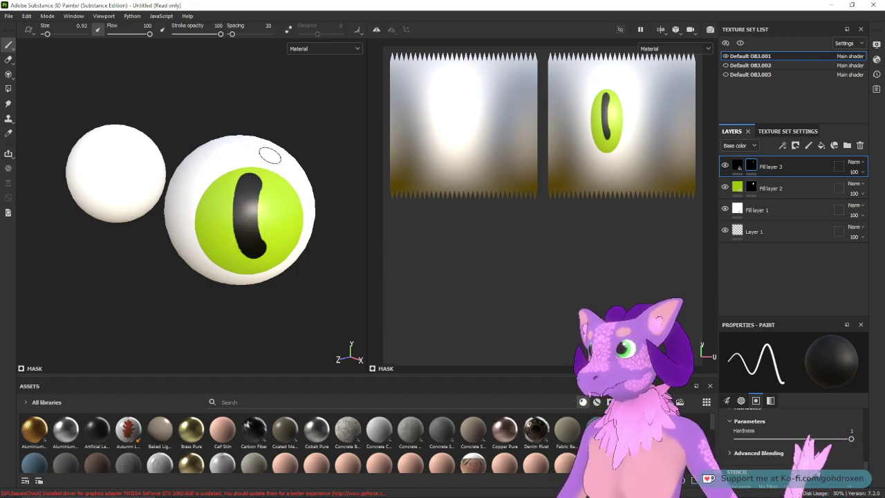
{"action": "mouse_move", "coordinate": [256, 161]}
{"action": "left_mouse_down"}
{"action": "mouse_move", "coordinate": [273, 220]}
{"action": "mouse_move", "coordinate": [269, 188]}
{"action": "mouse_move", "coordinate": [267, 253]}
{"action": "mouse_move", "coordinate": [226, 171]}
{"action": "mouse_move", "coordinate": [217, 218]}
{"action": "left_mouse_up"}
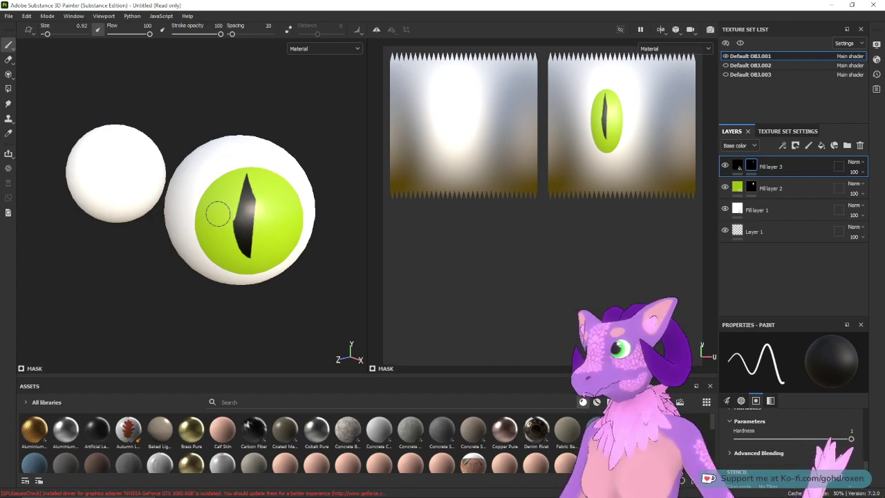
{"action": "mouse_move", "coordinate": [227, 185]}
{"action": "left_mouse_down"}
{"action": "mouse_move", "coordinate": [232, 249]}
{"action": "mouse_move", "coordinate": [237, 164]}
{"action": "left_mouse_up"}
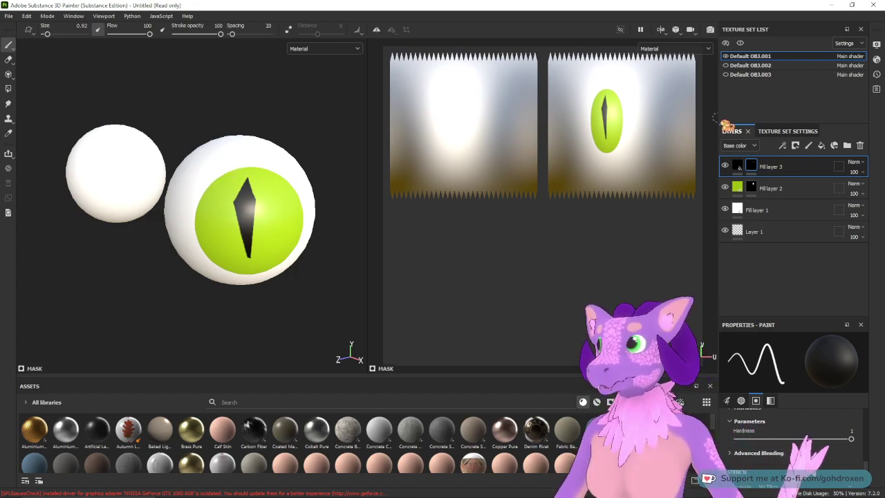
Step: Show the Default OBJ.003 texture set again and examine the diamond-shaped pupil in the dragon's eye socket from near and far
{"action": "left_click", "coordinate": [725, 66]}
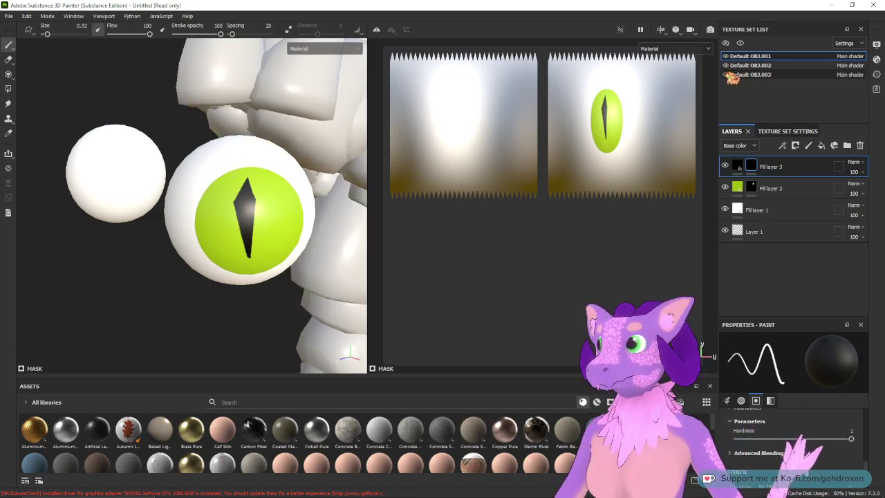
{"action": "left_click", "coordinate": [726, 74]}
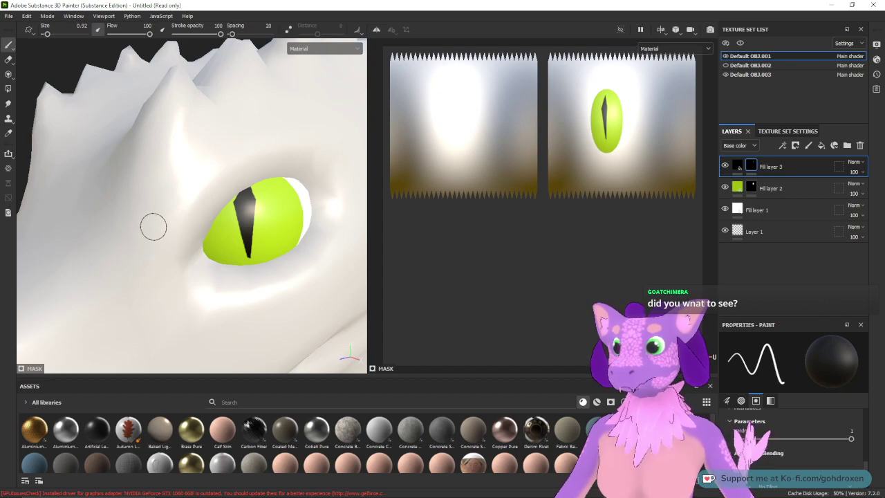
{"action": "scroll", "coordinate": [162, 214], "scroll_direction": "down", "scroll_amount": 6}
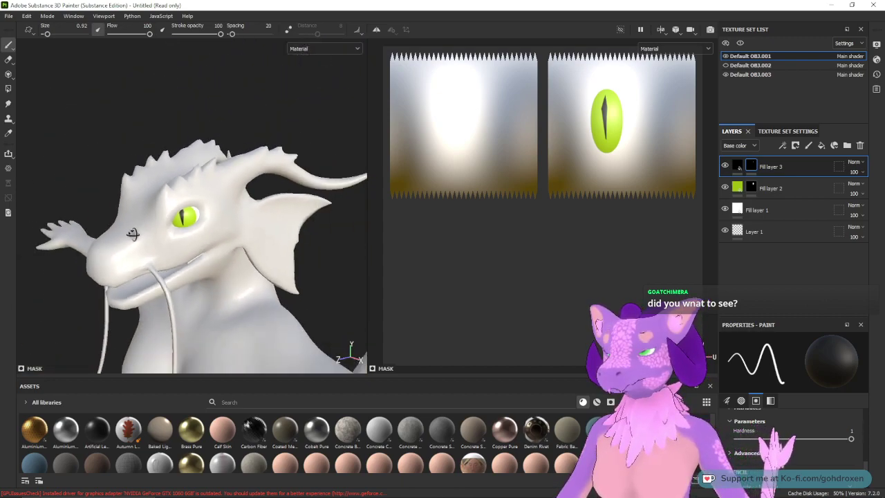
{"action": "scroll", "coordinate": [132, 236], "scroll_direction": "down", "scroll_amount": 8}
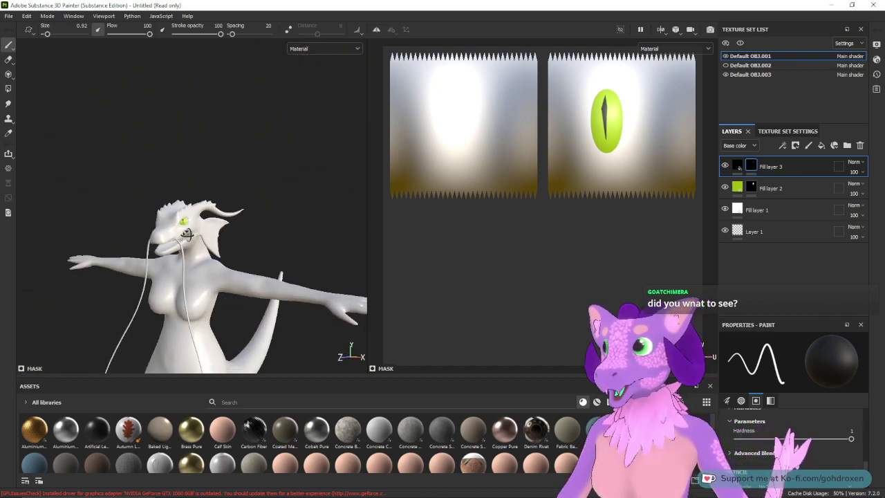
{"action": "scroll", "coordinate": [187, 234], "scroll_direction": "up", "scroll_amount": 10}
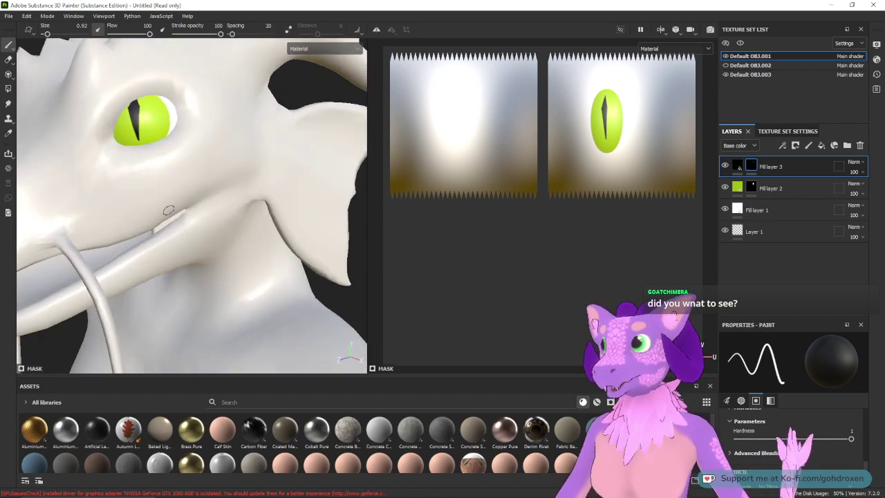
{"action": "scroll", "coordinate": [168, 209], "scroll_direction": "up", "scroll_amount": 6}
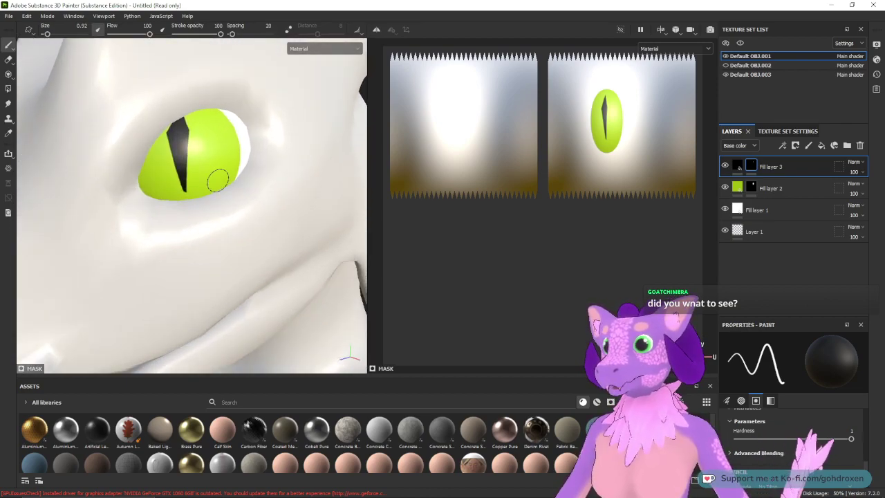
{"action": "middle_click_drag", "start_coordinate": [217, 181], "coordinate": [208, 201]}
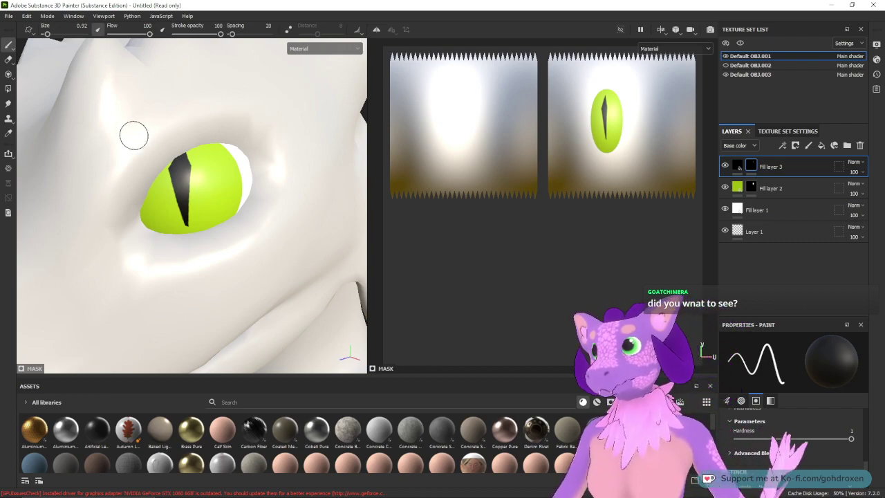
{"action": "mouse_move", "coordinate": [158, 163]}
{"action": "left_mouse_down", "text": "alt"}
{"action": "mouse_move", "coordinate": [186, 164]}
{"action": "mouse_move", "coordinate": [167, 168]}
{"action": "left_mouse_up", "text": "alt"}
{"action": "mouse_move", "coordinate": [179, 166]}
{"action": "middle_mouse_down", "text": "alt"}
{"action": "mouse_move", "coordinate": [211, 172]}
{"action": "mouse_move", "coordinate": [210, 180]}
{"action": "middle_mouse_up", "text": "alt"}
{"action": "right_click_drag", "start_coordinate": [210, 180], "coordinate": [205, 240], "text": "alt"}
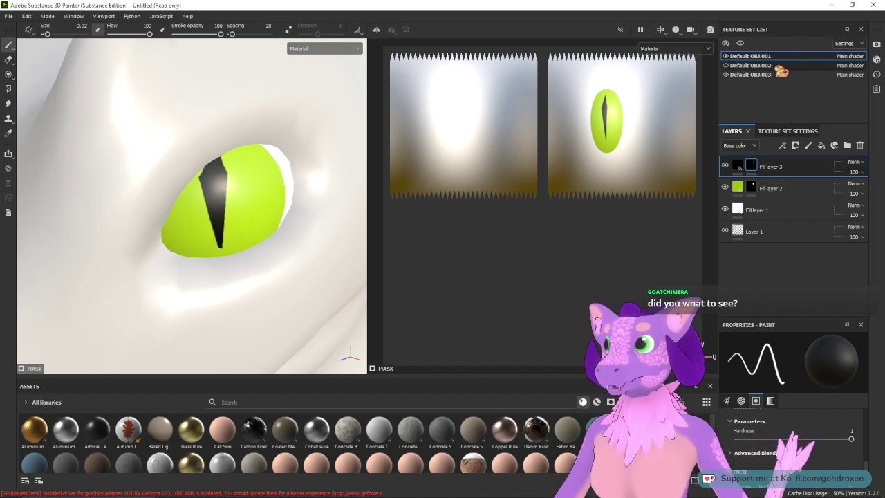
Step: Hide Default OBJ.003, undo the diamond-shaped pupil, and try a new black pupil stroke on the exposed eyeball
{"action": "left_click", "coordinate": [726, 74]}
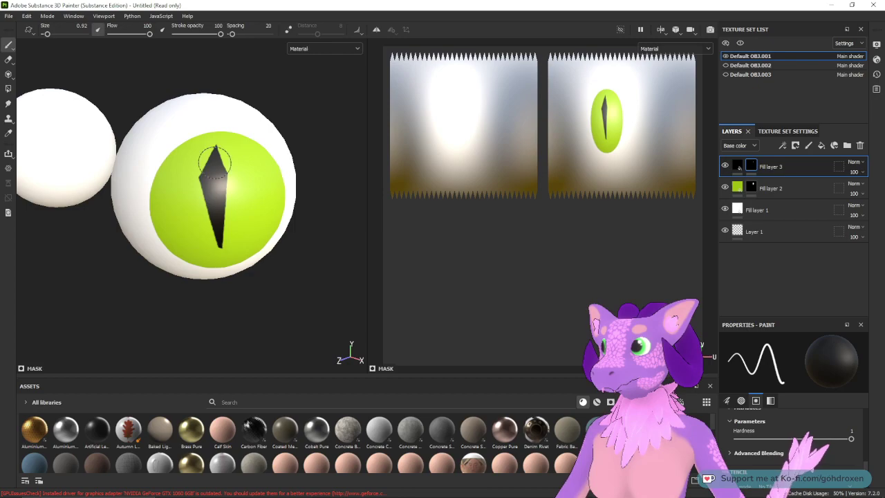
{"action": "key", "text": "x"}
{"action": "mouse_move", "coordinate": [215, 161]}
{"action": "left_mouse_down"}
{"action": "mouse_move", "coordinate": [209, 146]}
{"action": "mouse_move", "coordinate": [231, 157]}
{"action": "mouse_move", "coordinate": [237, 151]}
{"action": "left_mouse_up"}
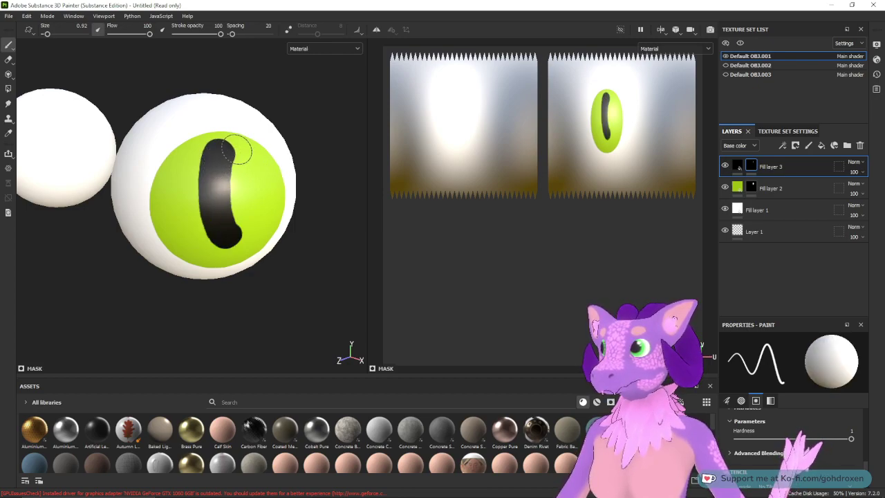
{"action": "key", "text": "ctrl+z"}
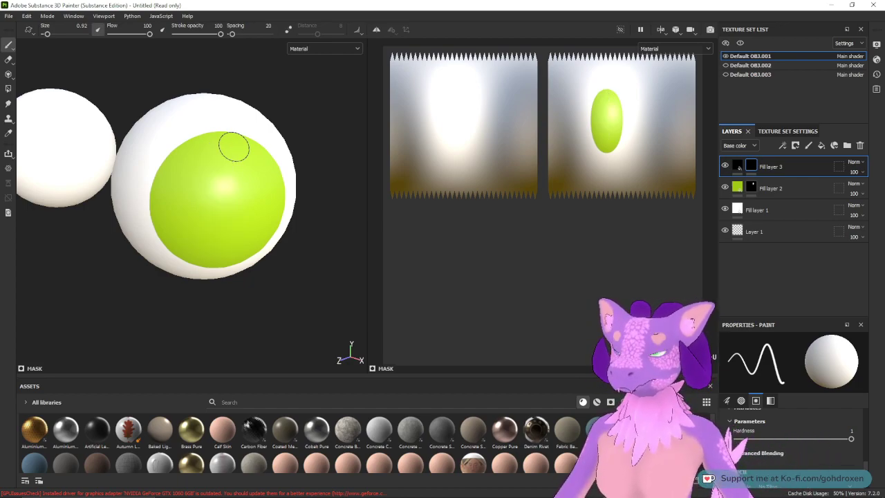
{"action": "left_click_drag", "start_coordinate": [221, 162], "coordinate": [224, 232]}
{"action": "key", "text": "ctrl+z"}
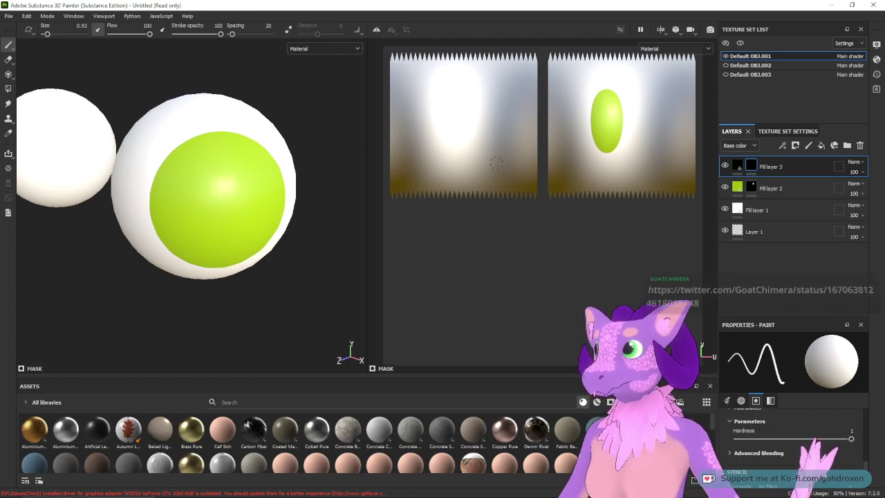
Step: Show the Default OBJ.003 texture set and paint a straight vertical black pupil down the iris inside the eye socket
{"action": "left_click", "coordinate": [726, 74]}
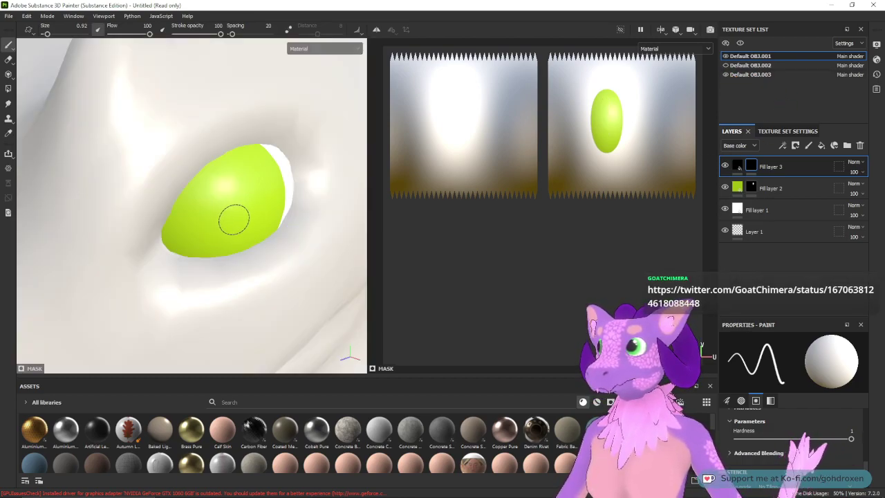
{"action": "left_click_drag", "start_coordinate": [215, 177], "coordinate": [215, 254]}
{"action": "key", "text": "ctrl+z"}
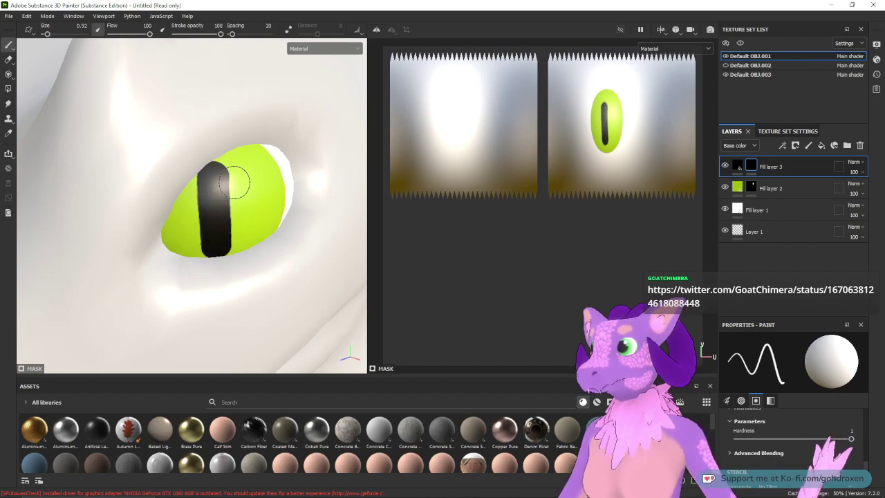
Step: Try tapering the upper end of the vertical pupil with erasing strokes on both sides, and undo them
{"action": "key", "text": "x"}
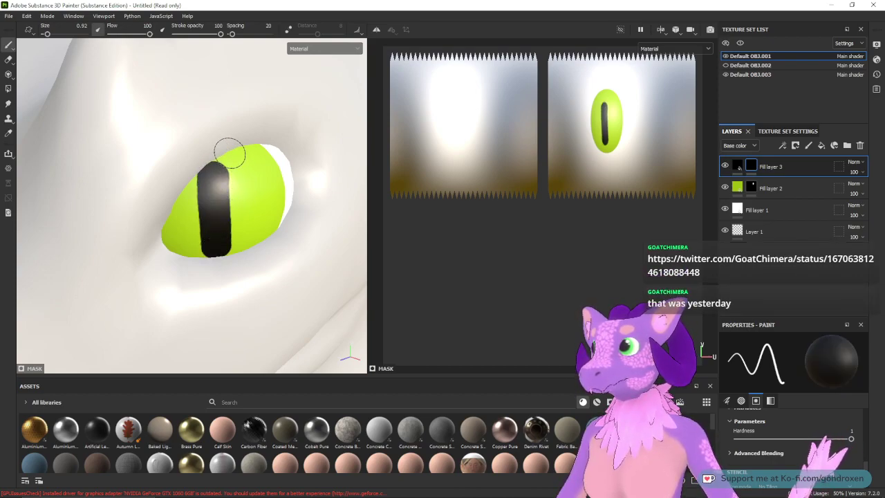
{"action": "left_click_drag", "start_coordinate": [215, 143], "coordinate": [232, 196]}
{"action": "mouse_move", "coordinate": [209, 146]}
{"action": "left_mouse_down"}
{"action": "mouse_move", "coordinate": [205, 169]}
{"action": "mouse_move", "coordinate": [211, 148]}
{"action": "left_mouse_up"}
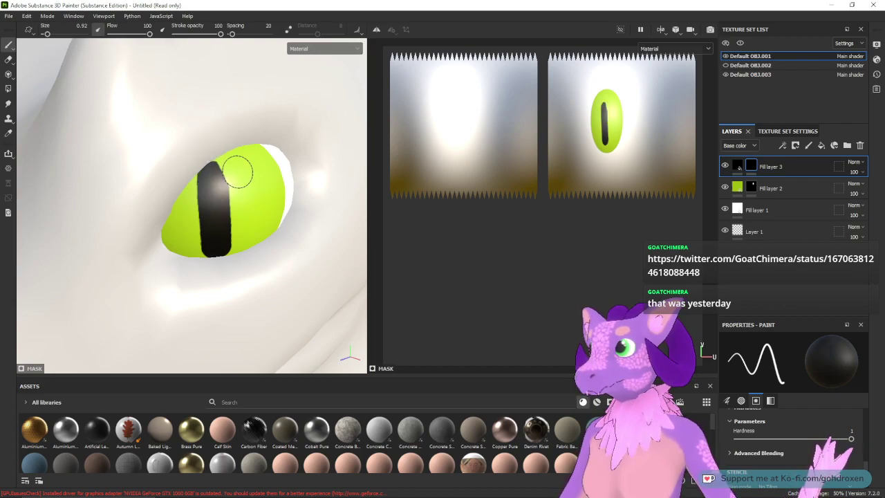
{"action": "left_click_drag", "start_coordinate": [209, 139], "coordinate": [186, 220]}
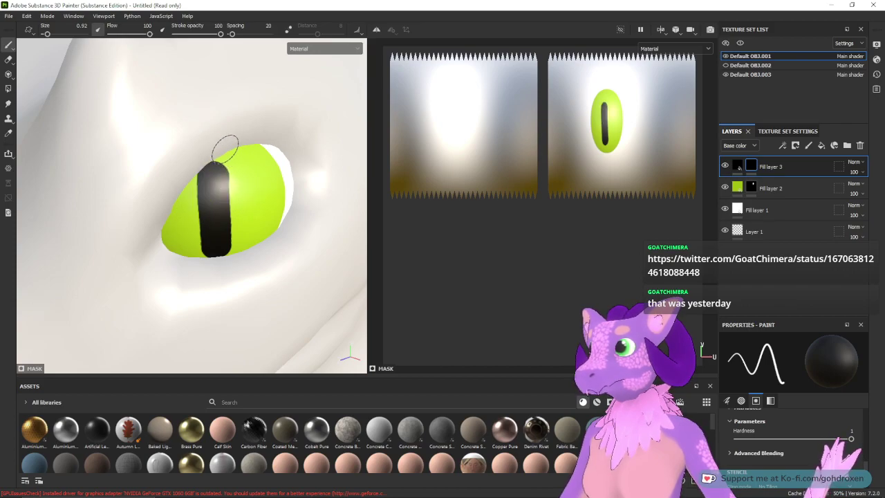
{"action": "left_click_drag", "start_coordinate": [210, 135], "coordinate": [189, 224]}
{"action": "key", "text": "ctrl+z"}
{"action": "left_click_drag", "start_coordinate": [209, 144], "coordinate": [186, 222]}
{"action": "key", "text": "ctrl+z"}
{"action": "left_click_drag", "start_coordinate": [212, 157], "coordinate": [172, 222]}
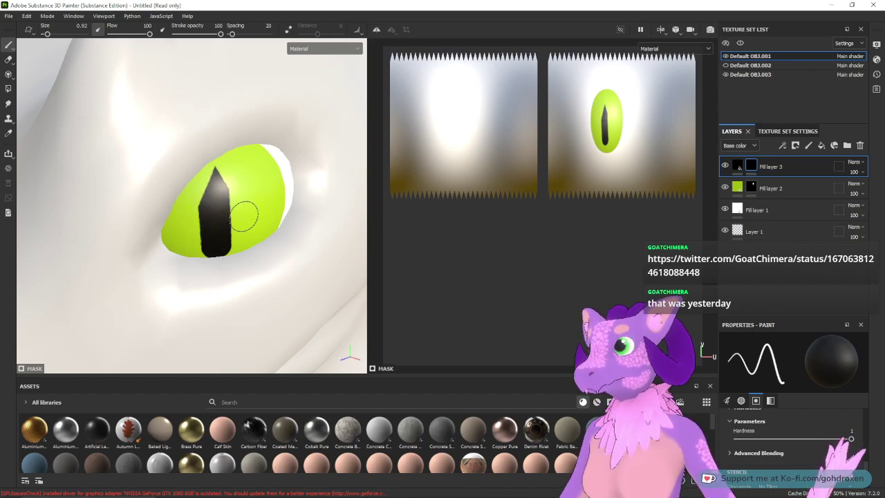
{"action": "key", "text": "ctrl+z"}
{"action": "left_click_drag", "start_coordinate": [213, 148], "coordinate": [183, 204]}
{"action": "key", "text": "ctrl+z"}
Step: Erase along both sides of the vertical pupil to shape it into a narrow diamond pointed at both ends
{"action": "left_click_drag", "start_coordinate": [209, 152], "coordinate": [191, 195]}
{"action": "left_click_drag", "start_coordinate": [210, 151], "coordinate": [203, 190]}
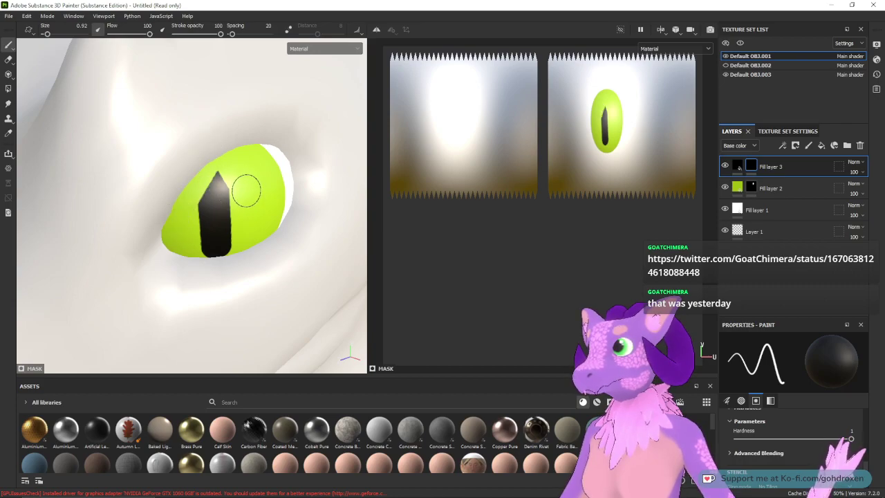
{"action": "key", "text": "ctrl+z"}
{"action": "mouse_move", "coordinate": [202, 156]}
{"action": "left_mouse_down"}
{"action": "mouse_move", "coordinate": [216, 163]}
{"action": "mouse_move", "coordinate": [188, 204]}
{"action": "mouse_move", "coordinate": [218, 243]}
{"action": "left_mouse_up"}
{"action": "key", "text": "ctrl+z"}
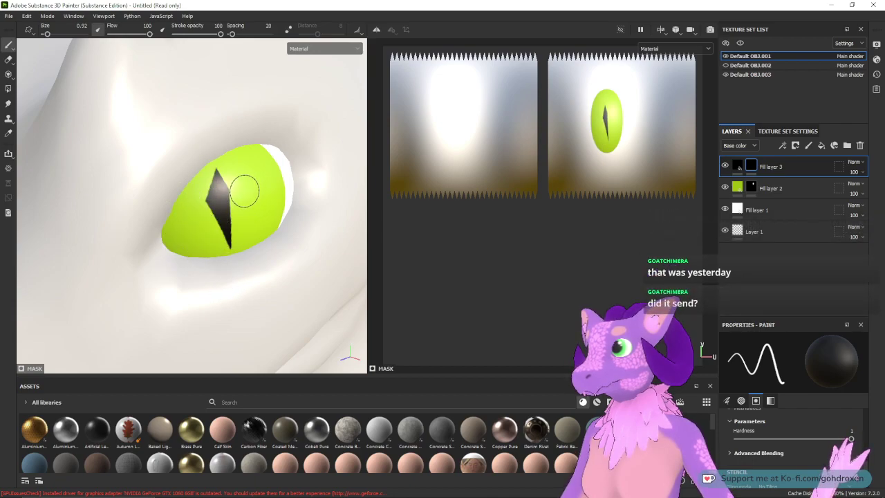
{"action": "key", "text": "ctrl+z"}
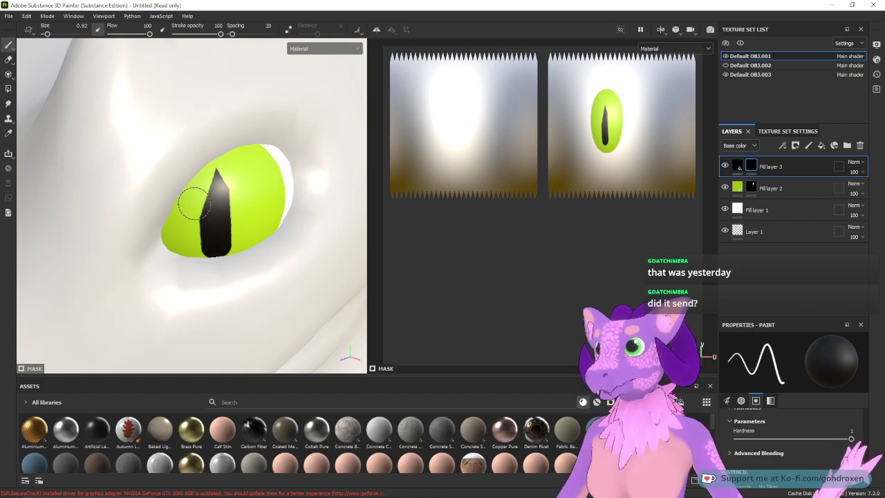
{"action": "left_click_drag", "start_coordinate": [186, 205], "coordinate": [213, 274]}
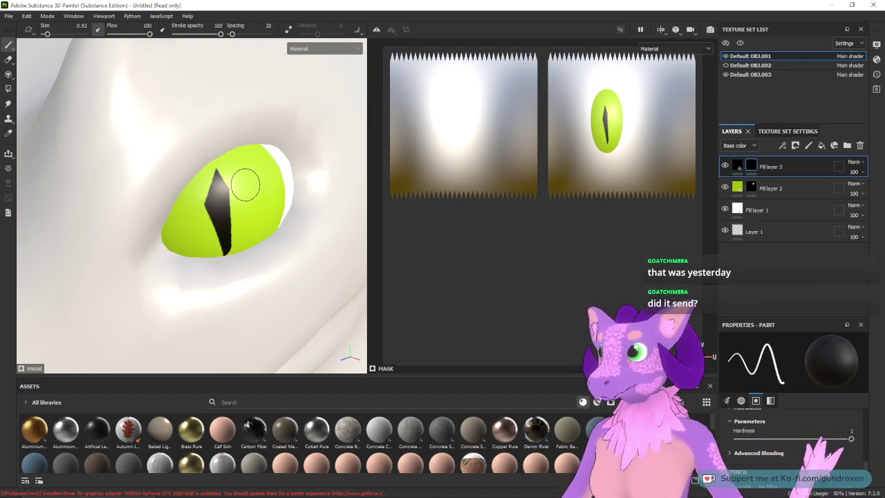
{"action": "left_click_drag", "start_coordinate": [244, 187], "coordinate": [232, 319]}
Step: Check the narrow pupil on the dragon's head from several angles and turn on symmetry painting
{"action": "mouse_move", "coordinate": [291, 225]}
{"action": "left_mouse_down", "text": "alt"}
{"action": "mouse_move", "coordinate": [251, 198]}
{"action": "mouse_move", "coordinate": [190, 217]}
{"action": "mouse_move", "coordinate": [297, 233]}
{"action": "mouse_move", "coordinate": [242, 216]}
{"action": "left_mouse_up", "text": "alt"}
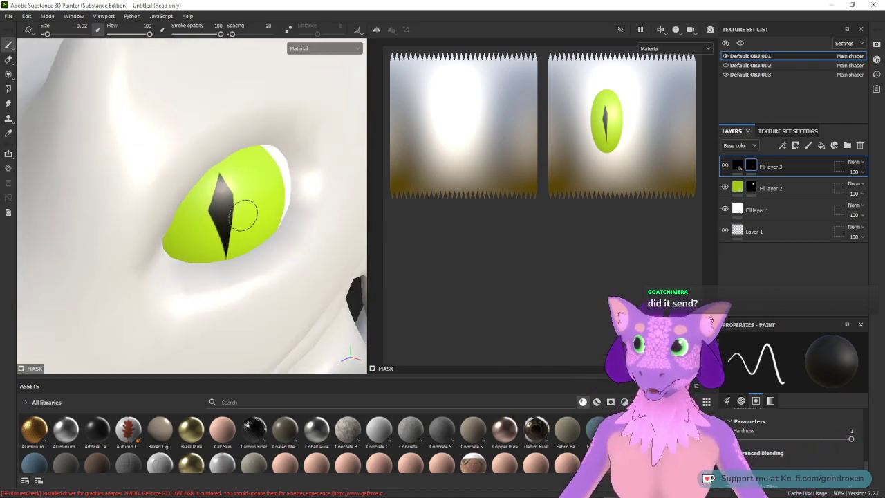
{"action": "scroll", "coordinate": [243, 235], "scroll_direction": "down", "scroll_amount": 6}
{"action": "left_click_drag", "start_coordinate": [245, 272], "coordinate": [255, 232], "text": "alt"}
{"action": "scroll", "coordinate": [274, 279], "scroll_direction": "down", "scroll_amount": 5}
{"action": "right_click_drag", "start_coordinate": [256, 238], "coordinate": [275, 326], "text": "alt"}
{"action": "left_click_drag", "start_coordinate": [285, 262], "coordinate": [266, 249], "text": "alt"}
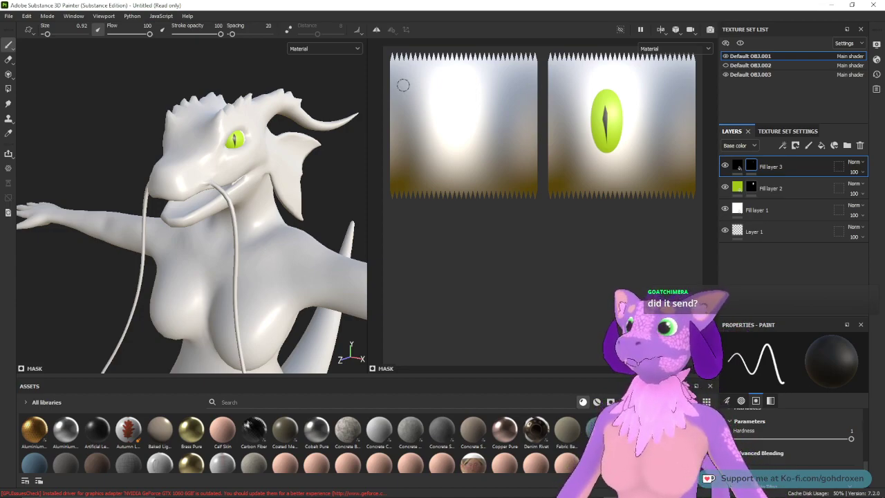
{"action": "left_click", "coordinate": [376, 29]}
{"action": "left_click_drag", "start_coordinate": [298, 188], "coordinate": [280, 190], "text": "alt"}
{"action": "scroll", "coordinate": [280, 191], "scroll_direction": "up", "scroll_amount": 3}
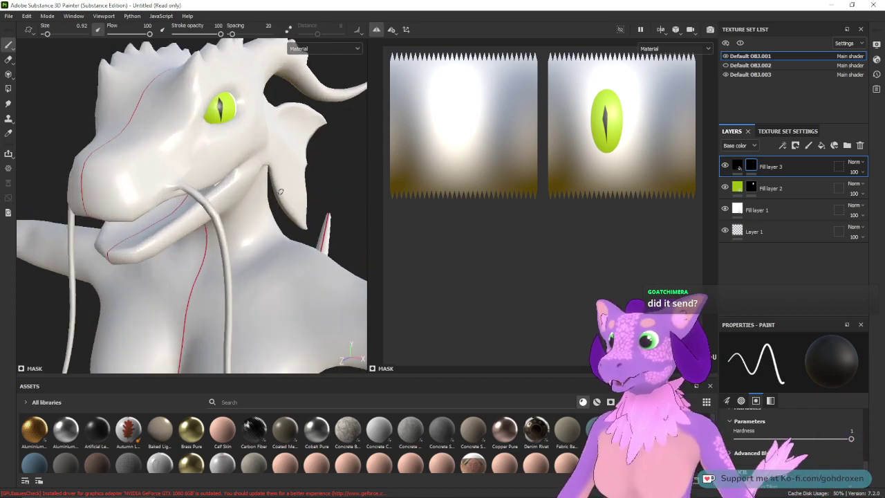
Step: Undo all the pupil strokes to leave the green iris bare
{"action": "key", "text": "ctrl+z"}
{"action": "key", "text": "ctrl+z"}
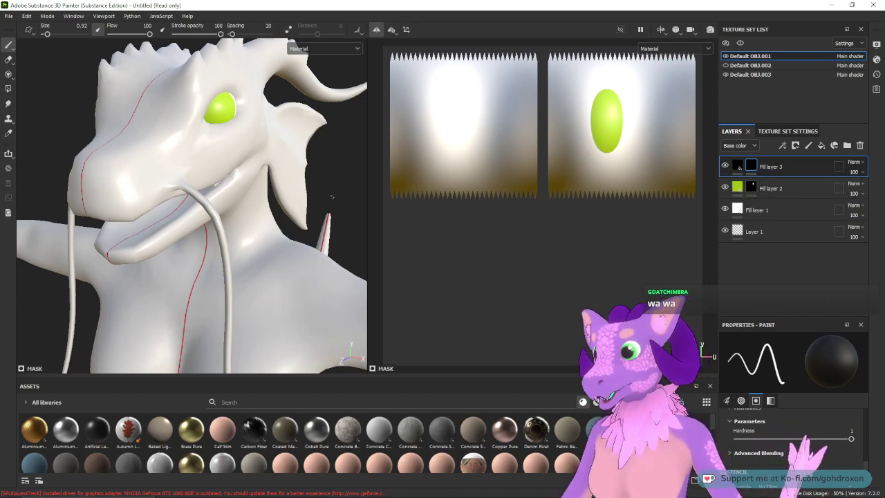
{"action": "left_click_drag", "start_coordinate": [332, 196], "coordinate": [297, 206], "text": "alt"}
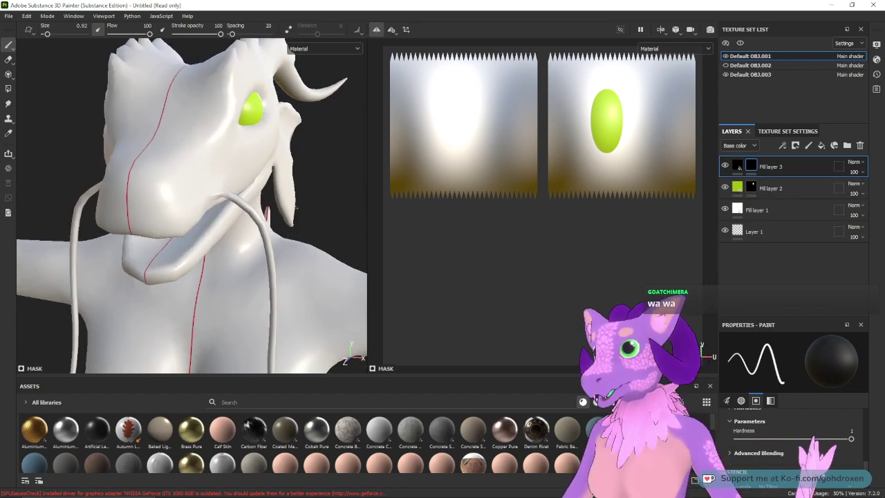
Step: Clear the painted masks of the green Fill layer 2 and the black Fill layer 3
{"action": "right_click", "coordinate": [743, 191]}
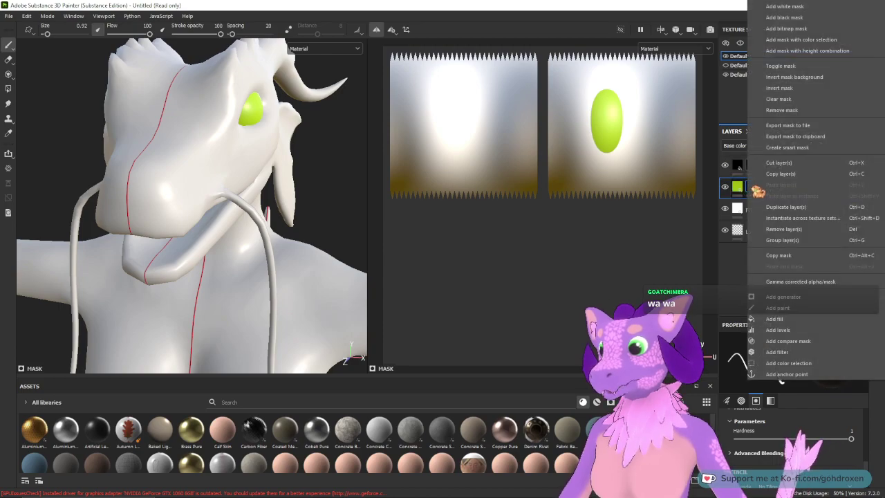
{"action": "left_click", "coordinate": [796, 102]}
{"action": "right_click", "coordinate": [753, 165]}
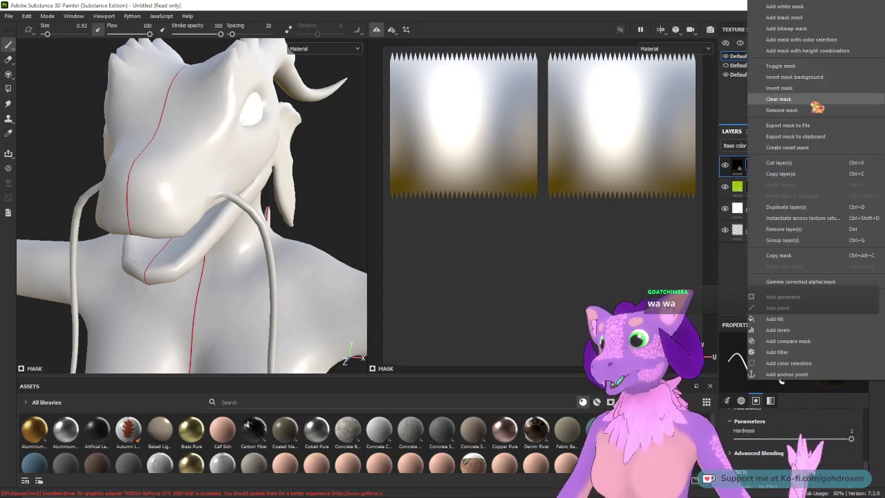
{"action": "left_click", "coordinate": [813, 101]}
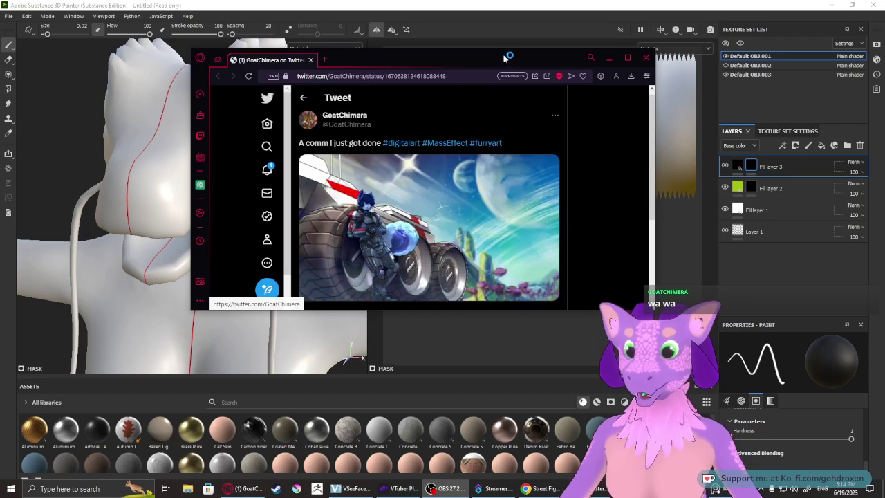
Step: Switch to the Opera browser, enlarge the Mass Effect artwork in the open tweet, like and retweet it, and return to Substance 3D Painter
{"action": "left_click", "coordinate": [627, 57]}
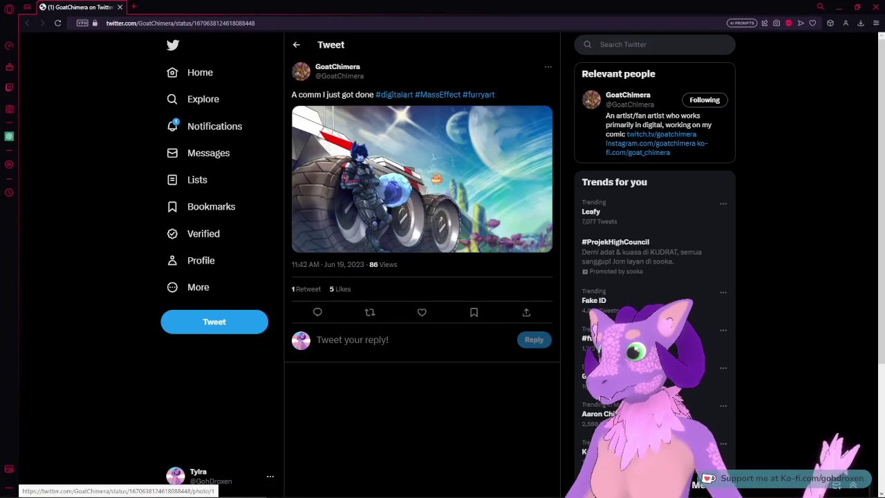
{"action": "left_click", "coordinate": [429, 174]}
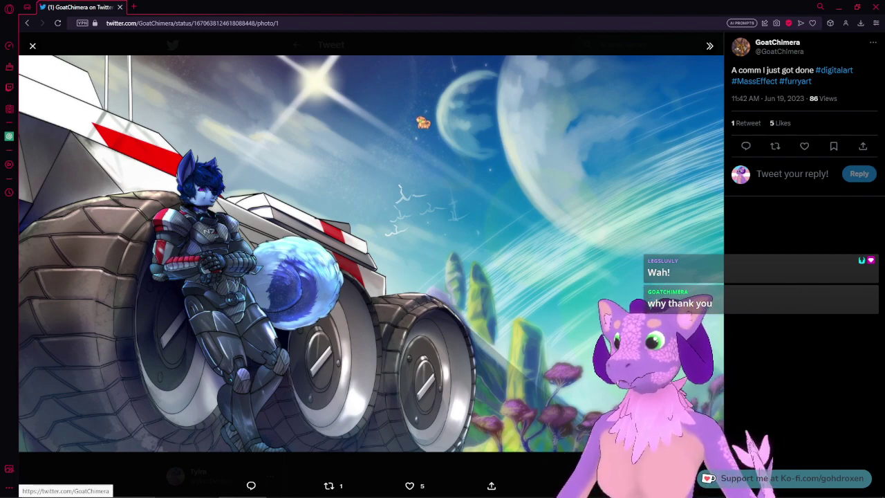
{"action": "left_click", "coordinate": [803, 145]}
{"action": "left_click", "coordinate": [775, 146]}
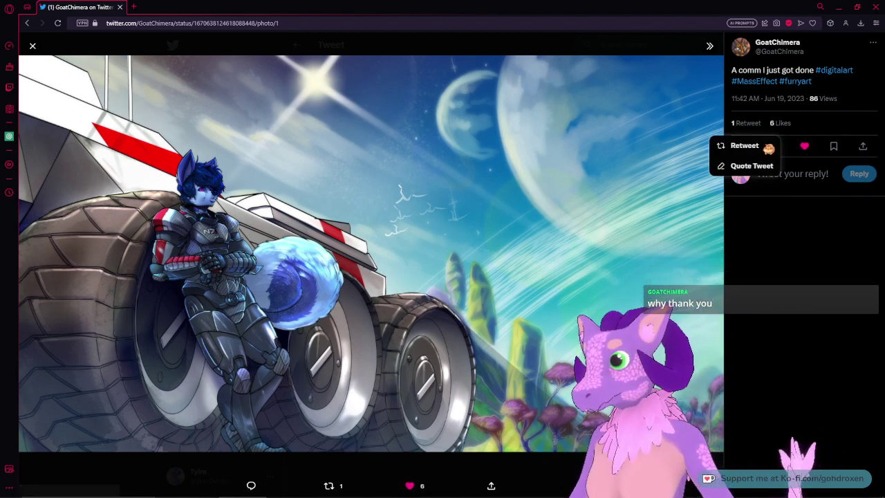
{"action": "left_click", "coordinate": [761, 145]}
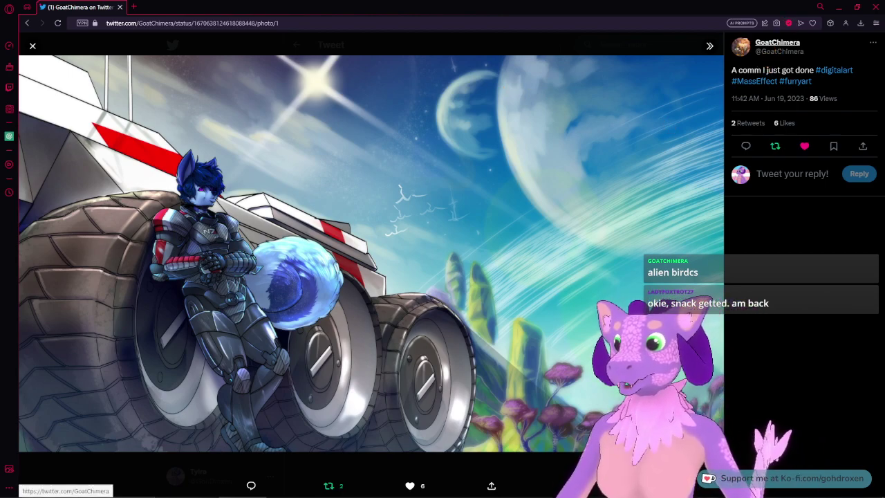
{"action": "left_click_drag", "start_coordinate": [649, 8], "coordinate": [884, 28]}
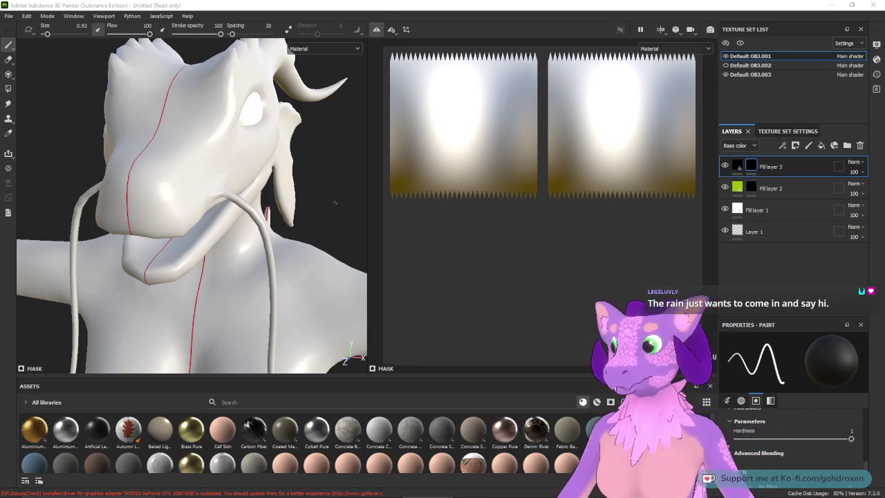
Step: Select the mask of the green Fill layer 2 for painting on the dragon's eye
{"action": "mouse_move", "coordinate": [342, 180]}
{"action": "left_mouse_down", "text": "alt"}
{"action": "mouse_move", "coordinate": [298, 179]}
{"action": "mouse_move", "coordinate": [331, 210]}
{"action": "left_mouse_up", "text": "alt"}
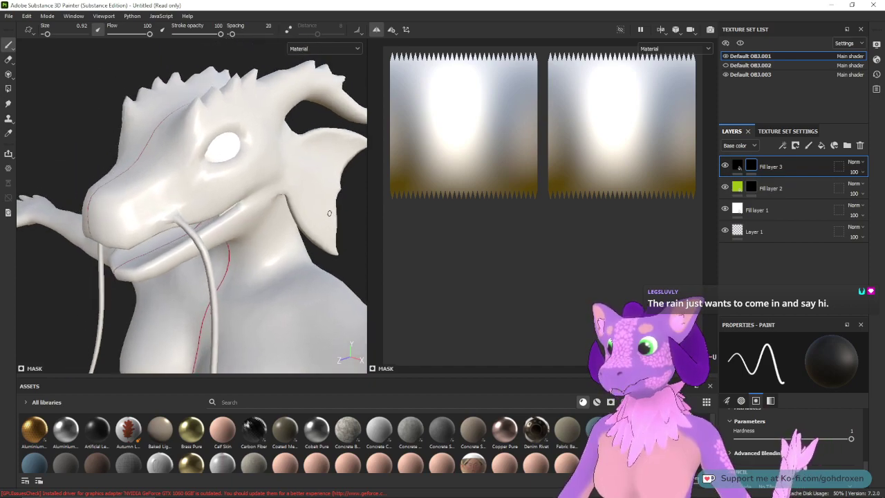
{"action": "left_click", "coordinate": [751, 187]}
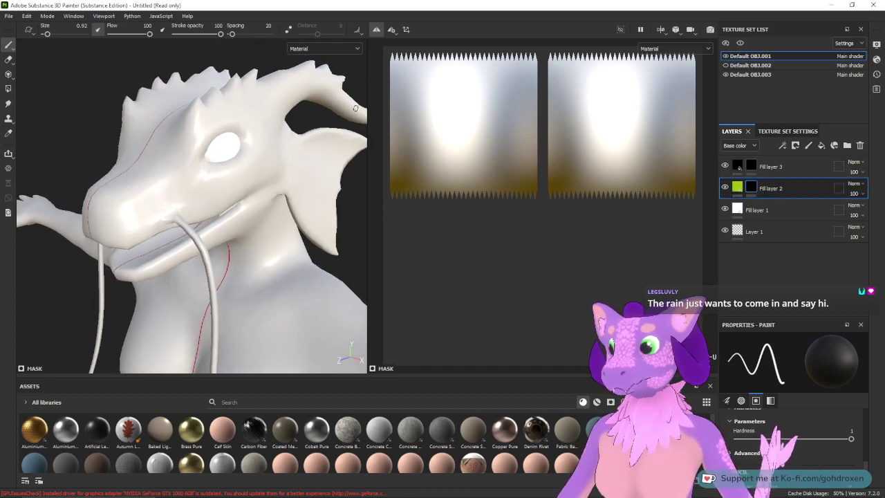
{"action": "left_click_drag", "start_coordinate": [225, 177], "coordinate": [276, 169], "text": "alt"}
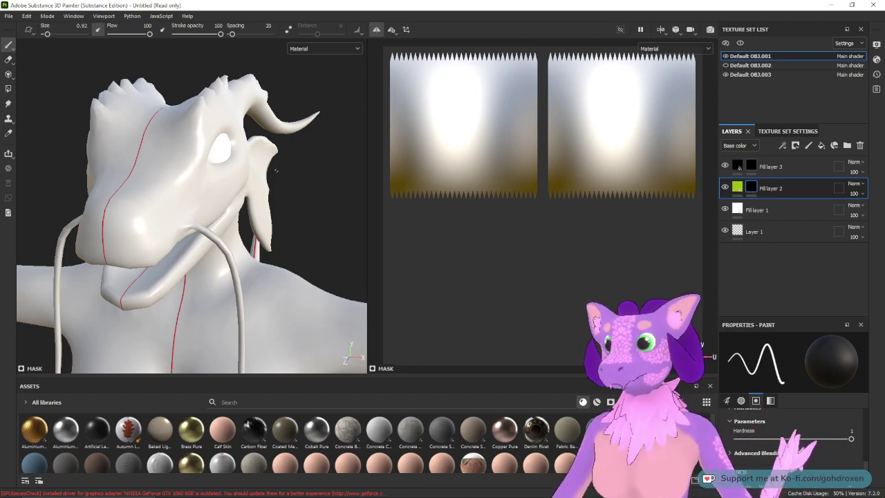
Step: Try painting mirrored green irises with brush sizes 3.82 and 4.64, and undo both attempts
{"action": "right_click_drag", "start_coordinate": [209, 148], "coordinate": [221, 151], "text": "ctrl"}
{"action": "left_click_drag", "start_coordinate": [280, 171], "coordinate": [247, 165], "text": "alt"}
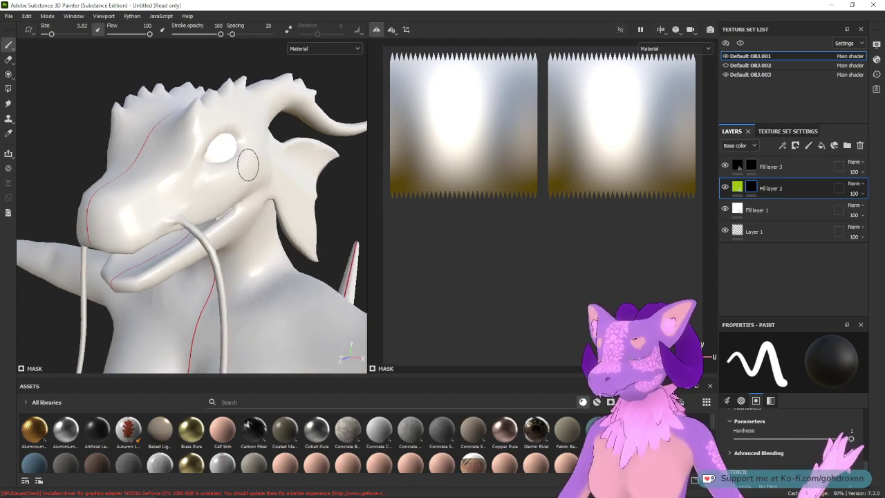
{"action": "left_click_drag", "start_coordinate": [202, 144], "coordinate": [218, 150]}
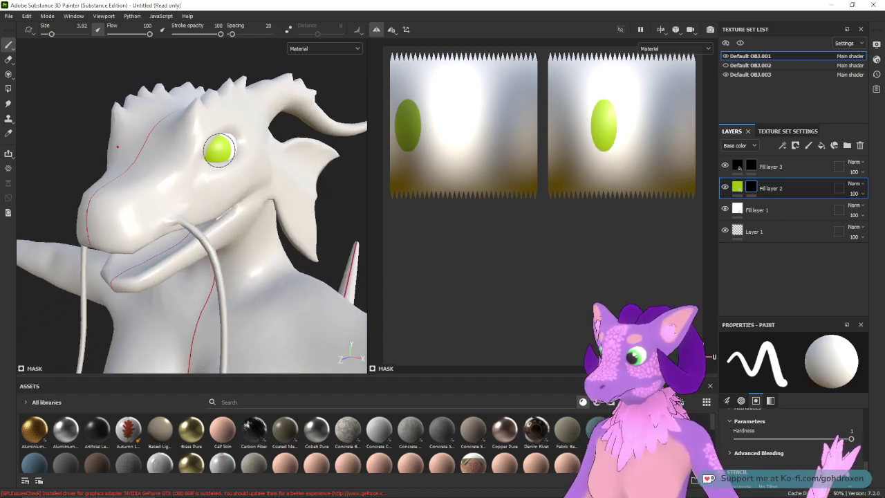
{"action": "key", "text": "ctrl+z"}
{"action": "right_click_drag", "start_coordinate": [251, 169], "coordinate": [253, 170], "text": "ctrl"}
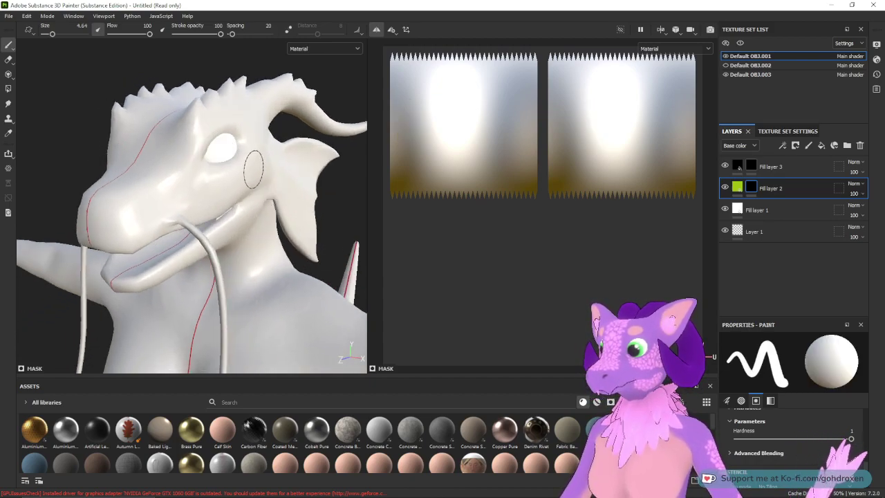
{"action": "left_click_drag", "start_coordinate": [214, 147], "coordinate": [220, 149]}
{"action": "mouse_move", "coordinate": [271, 177]}
{"action": "left_mouse_down", "text": "alt"}
{"action": "mouse_move", "coordinate": [233, 173]}
{"action": "mouse_move", "coordinate": [212, 148]}
{"action": "mouse_move", "coordinate": [201, 149]}
{"action": "mouse_move", "coordinate": [233, 178]}
{"action": "left_mouse_up", "text": "alt"}
{"action": "key", "text": "ctrl+z"}
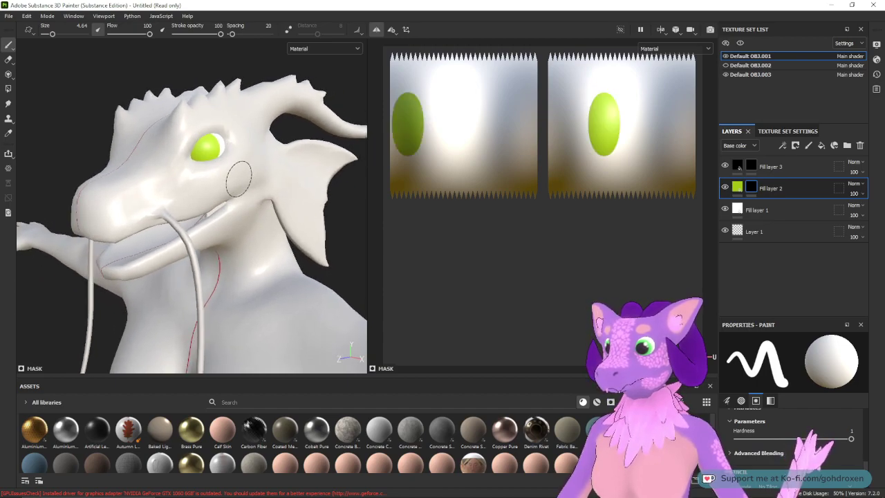
{"action": "key", "text": "ctrl+z"}
{"action": "key", "text": "ctrl+z"}
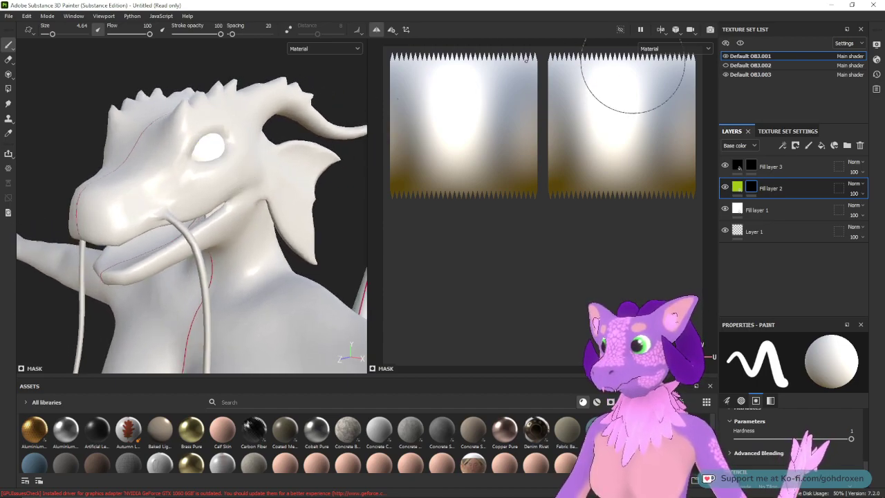
Step: Paint mirrored green irises with a brush size of 6.52 and check them on the isolated eyeballs and on the full head
{"action": "key", "text": "bracketright"}
{"action": "key", "text": "bracketright"}
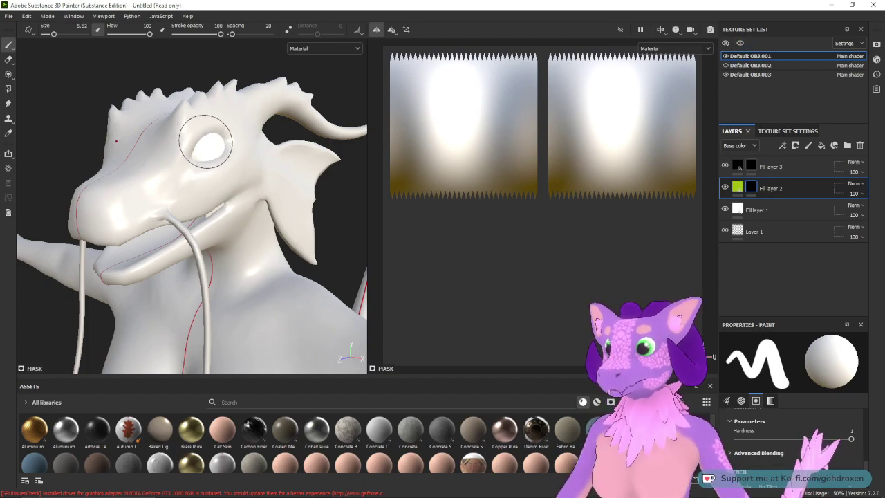
{"action": "left_click", "coordinate": [203, 146]}
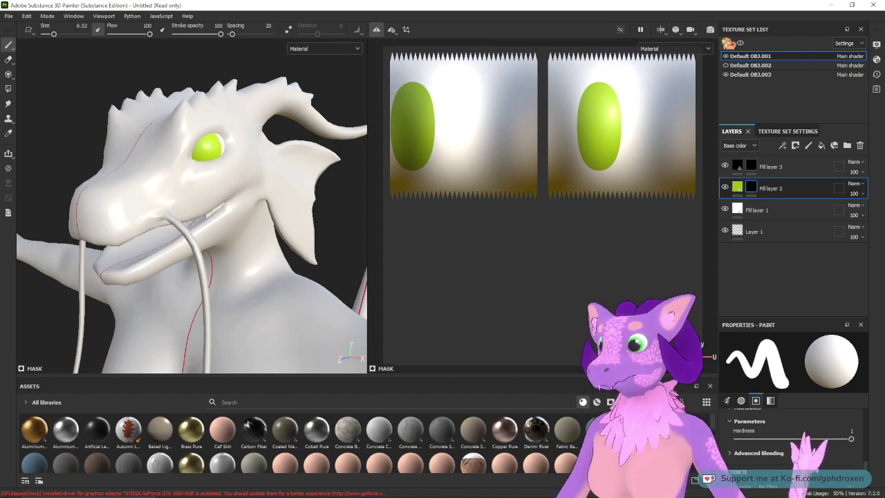
{"action": "left_click", "coordinate": [725, 74]}
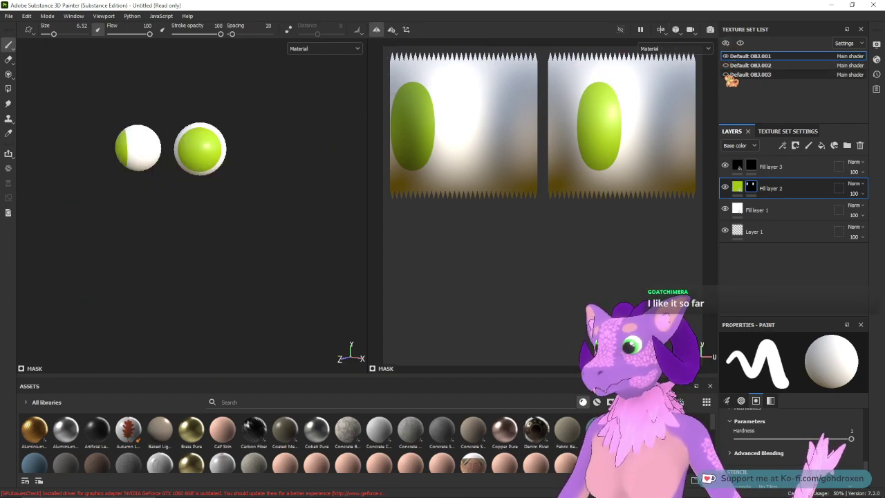
{"action": "left_click", "coordinate": [725, 74]}
{"action": "left_click_drag", "start_coordinate": [292, 179], "coordinate": [308, 165], "text": "alt"}
{"action": "middle_click_drag", "start_coordinate": [301, 150], "coordinate": [335, 160], "text": "alt"}
{"action": "mouse_move", "coordinate": [334, 160]}
{"action": "left_mouse_down", "text": "alt"}
{"action": "mouse_move", "coordinate": [323, 161]}
{"action": "mouse_move", "coordinate": [316, 192]}
{"action": "mouse_move", "coordinate": [294, 178]}
{"action": "mouse_move", "coordinate": [299, 145]}
{"action": "left_mouse_up", "text": "alt"}
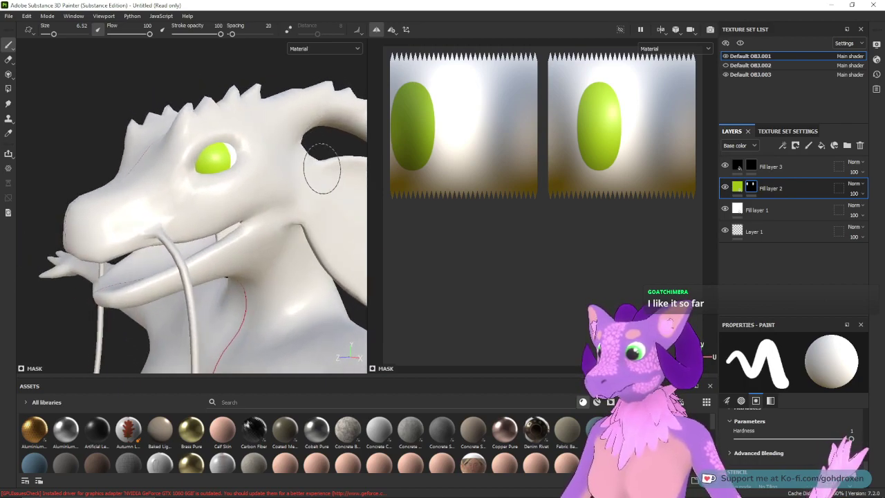
Step: Select the mask of the black Fill layer 3 and reduce the brush size to 1.34 for close-up pupil work
{"action": "left_click", "coordinate": [760, 166]}
{"action": "left_click_drag", "start_coordinate": [178, 191], "coordinate": [253, 181], "text": "alt"}
{"action": "left_click_drag", "start_coordinate": [180, 199], "coordinate": [234, 192], "text": "alt"}
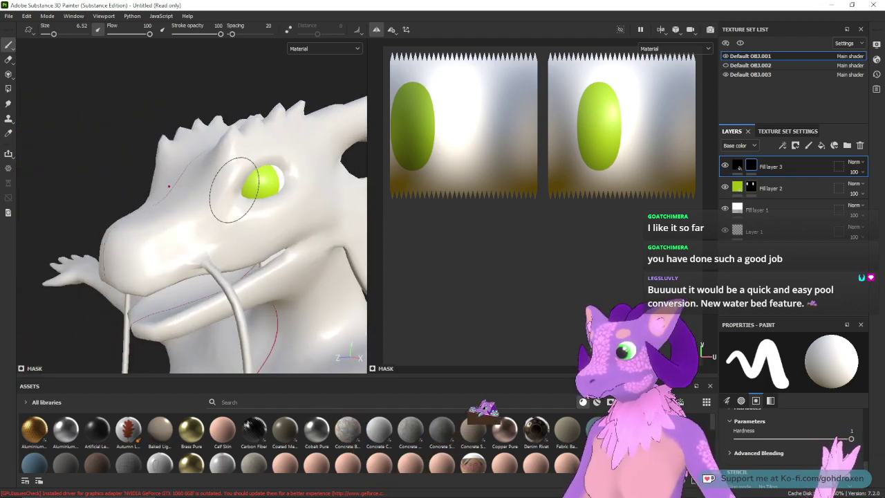
{"action": "left_click_drag", "start_coordinate": [261, 166], "coordinate": [265, 226], "text": "alt"}
{"action": "right_click_drag", "start_coordinate": [243, 180], "coordinate": [271, 236], "text": "alt"}
{"action": "left_click_drag", "start_coordinate": [269, 202], "coordinate": [277, 211], "text": "alt"}
{"action": "middle_click_drag", "start_coordinate": [266, 194], "coordinate": [268, 187], "text": "alt"}
{"action": "mouse_move", "coordinate": [274, 173]}
{"action": "left_mouse_down", "text": "alt"}
{"action": "mouse_move", "coordinate": [267, 168]}
{"action": "mouse_move", "coordinate": [281, 221]}
{"action": "left_mouse_up", "text": "alt"}
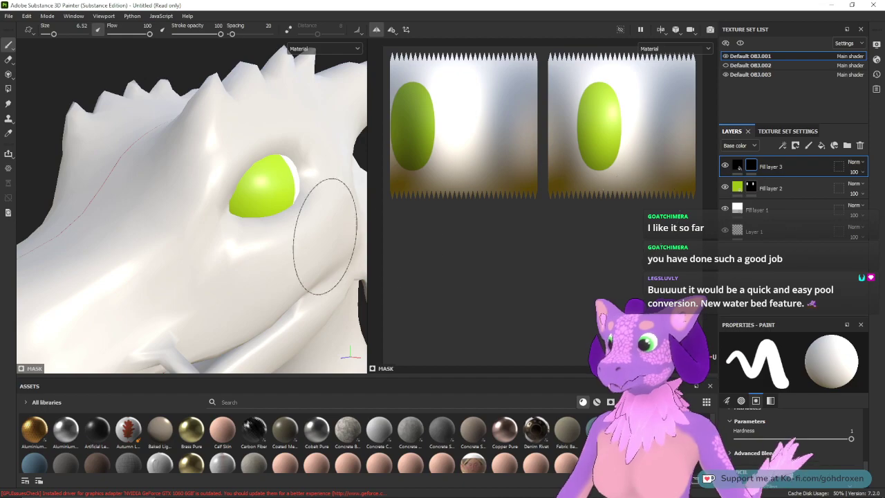
{"action": "key", "text": "bracketleft"}
{"action": "key", "text": "bracketleft"}
{"action": "key", "text": "bracketleft"}
{"action": "key", "text": "bracketleft"}
{"action": "key", "text": "bracketleft"}
{"action": "key", "text": "bracketleft"}
{"action": "key", "text": "bracketleft"}
{"action": "key", "text": "bracketleft"}
{"action": "key", "text": "bracketleft"}
{"action": "key", "text": "bracketleft"}
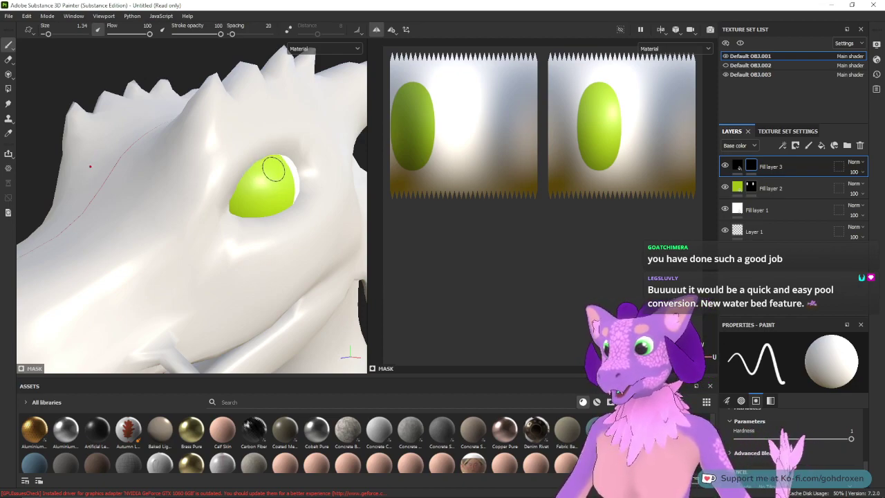
{"action": "right_click_drag", "start_coordinate": [258, 171], "coordinate": [272, 247], "text": "alt"}
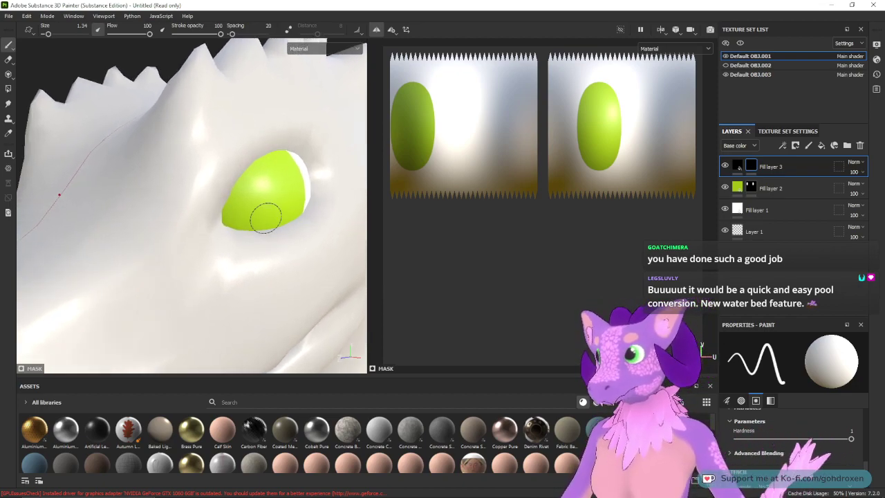
Step: Try several vertical black pupil strokes down the green iris and undo each one
{"action": "left_click_drag", "start_coordinate": [264, 168], "coordinate": [267, 232]}
{"action": "key", "text": "ctrl+z"}
{"action": "left_click_drag", "start_coordinate": [258, 166], "coordinate": [261, 229]}
{"action": "key", "text": "ctrl+z"}
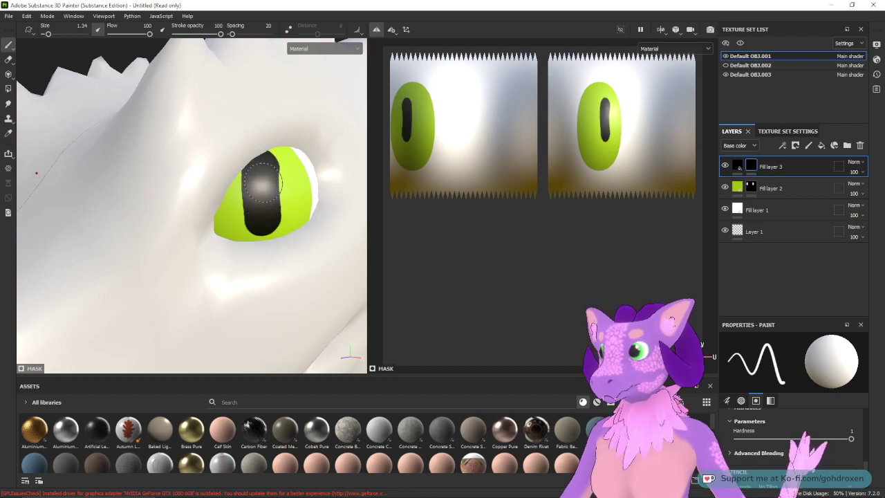
{"action": "key", "text": "ctrl+z"}
{"action": "left_click_drag", "start_coordinate": [260, 166], "coordinate": [263, 234]}
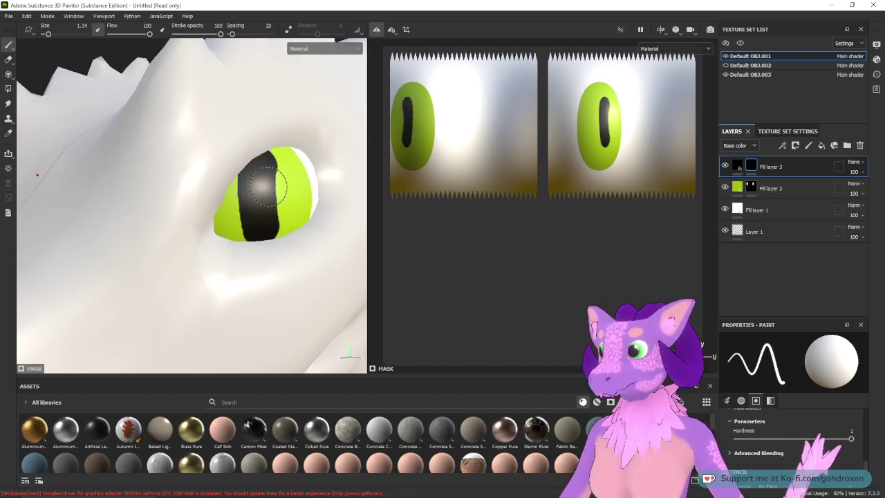
{"action": "key", "text": "ctrl+z"}
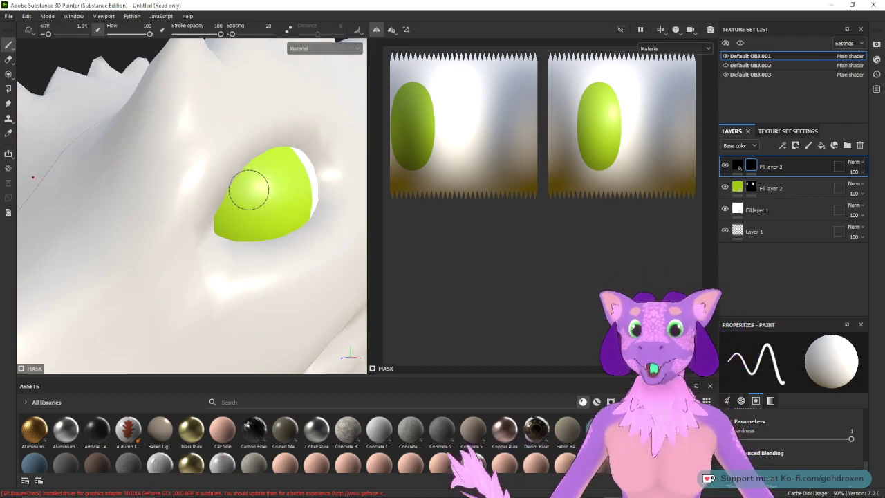
Step: Paint a vertical black pupil on the green iris, switch the mask brush to black, and hide the head to isolate the eyeballs
{"action": "left_click_drag", "start_coordinate": [258, 168], "coordinate": [261, 232]}
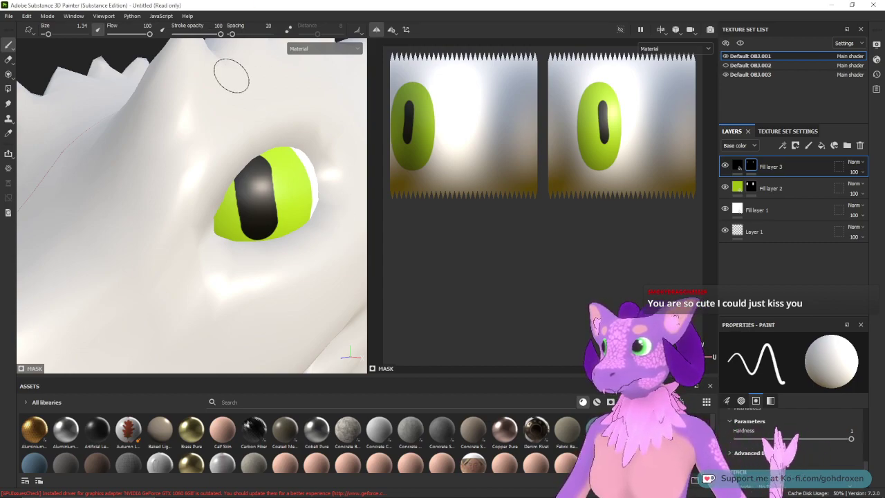
{"action": "mouse_move", "coordinate": [299, 178]}
{"action": "left_mouse_down", "text": "alt"}
{"action": "mouse_move", "coordinate": [276, 148]}
{"action": "mouse_move", "coordinate": [297, 138]}
{"action": "mouse_move", "coordinate": [293, 171]}
{"action": "left_mouse_up", "text": "alt"}
{"action": "key", "text": "x"}
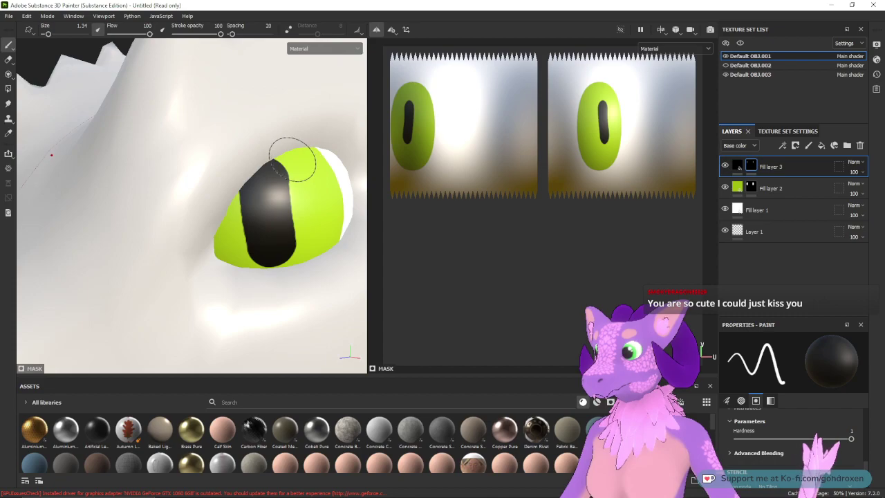
{"action": "left_click", "coordinate": [726, 65]}
{"action": "left_click", "coordinate": [726, 74]}
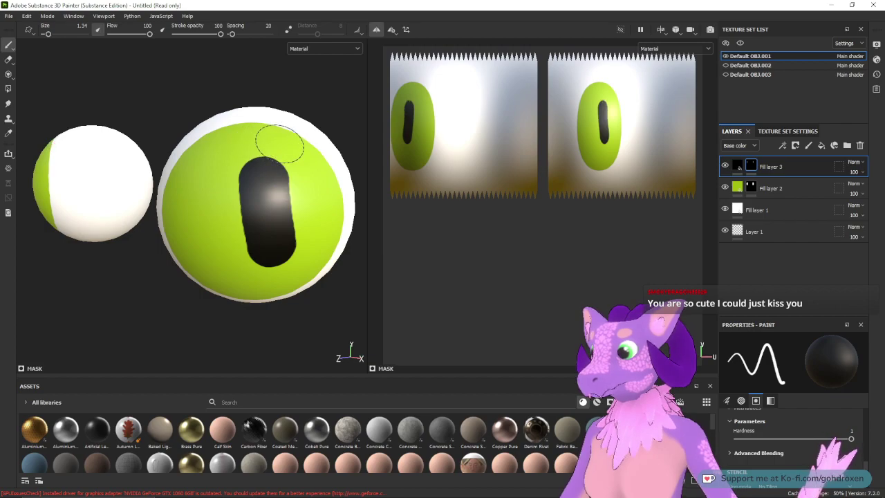
Step: Try narrowing the pupil with one erasing stroke on each side, and undo both strokes
{"action": "left_click_drag", "start_coordinate": [278, 143], "coordinate": [310, 197]}
{"action": "left_click_drag", "start_coordinate": [254, 134], "coordinate": [239, 228]}
{"action": "key", "text": "ctrl+z"}
{"action": "key", "text": "ctrl+z"}
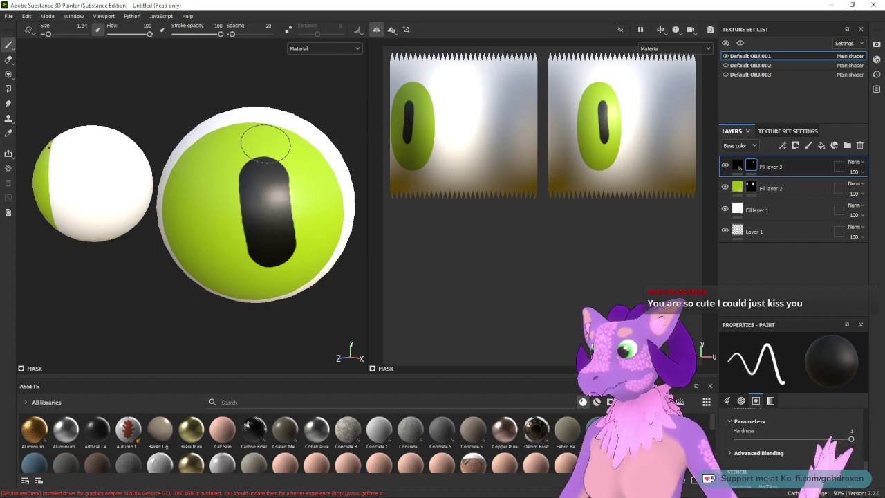
Step: Erase along both sides of the pupil's upper end to taper it to a point, redoing unsatisfactory strokes
{"action": "left_click_drag", "start_coordinate": [274, 137], "coordinate": [312, 186]}
{"action": "left_click_drag", "start_coordinate": [252, 138], "coordinate": [234, 201]}
{"action": "key", "text": "ctrl+z"}
{"action": "left_click_drag", "start_coordinate": [249, 138], "coordinate": [231, 180]}
{"action": "key", "text": "ctrl+z"}
{"action": "key", "text": "ctrl+z"}
{"action": "left_click_drag", "start_coordinate": [251, 133], "coordinate": [225, 182]}
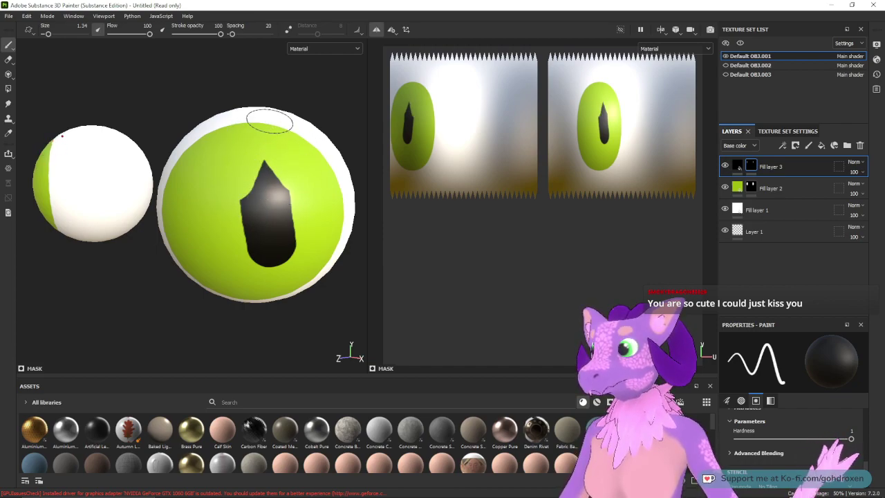
Step: Erase along both sides of the pupil's lower half to narrow it into a diamond with a pointed lower end
{"action": "left_click_drag", "start_coordinate": [313, 188], "coordinate": [309, 257]}
{"action": "left_click_drag", "start_coordinate": [218, 208], "coordinate": [242, 257]}
{"action": "key", "text": "ctrl+z"}
{"action": "key", "text": "ctrl+y"}
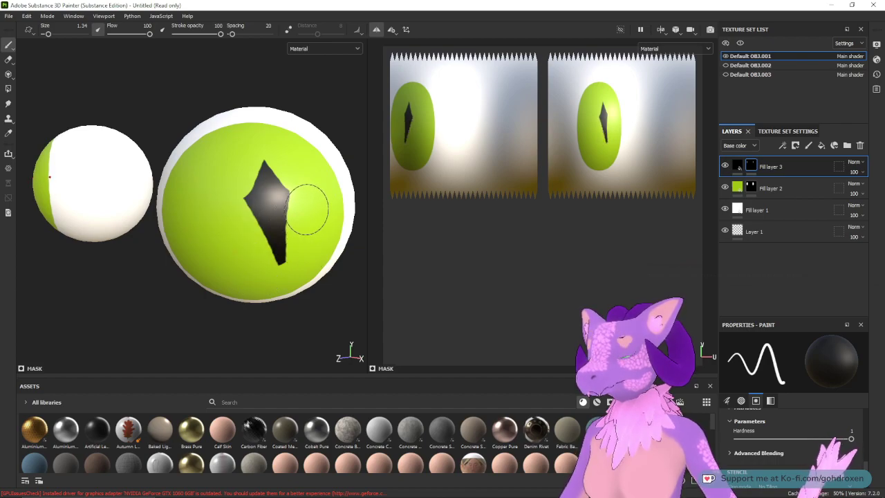
{"action": "left_click_drag", "start_coordinate": [315, 186], "coordinate": [300, 262]}
Step: Show the dragon's head again and check the diamond pupil within the eye socket
{"action": "mouse_move", "coordinate": [325, 162]}
{"action": "left_mouse_down", "text": "alt"}
{"action": "mouse_move", "coordinate": [277, 138]}
{"action": "mouse_move", "coordinate": [333, 158]}
{"action": "left_mouse_up", "text": "alt"}
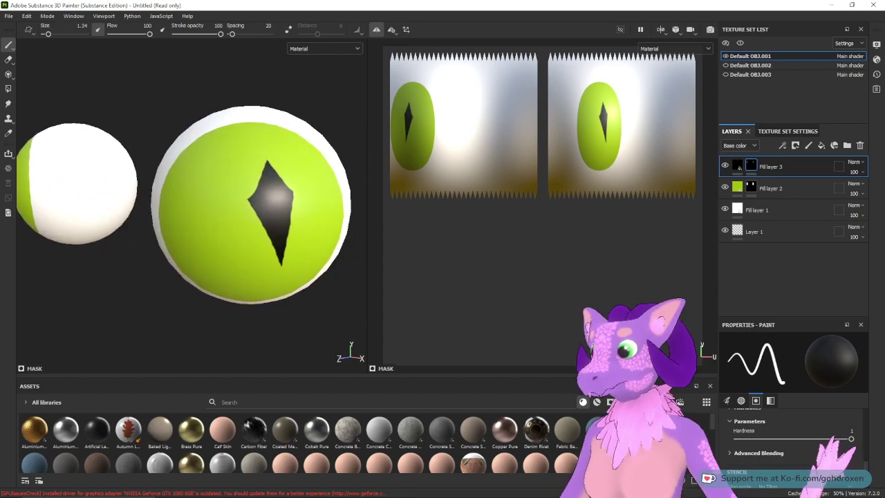
{"action": "left_click", "coordinate": [725, 66]}
{"action": "left_click", "coordinate": [726, 66]}
{"action": "left_click", "coordinate": [725, 74]}
{"action": "mouse_move", "coordinate": [335, 143]}
{"action": "left_mouse_down", "text": "alt"}
{"action": "mouse_move", "coordinate": [319, 200]}
{"action": "mouse_move", "coordinate": [301, 203]}
{"action": "left_mouse_up", "text": "alt"}
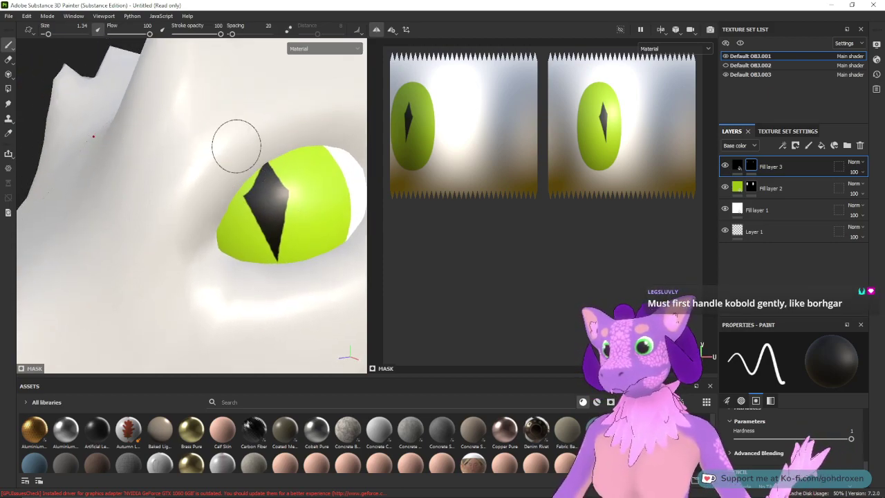
Step: Change the pupil fill layer's base color from black to the blue 488dab
{"action": "left_click_drag", "start_coordinate": [214, 192], "coordinate": [275, 233], "text": "alt"}
{"action": "scroll", "coordinate": [275, 233], "scroll_direction": "down", "scroll_amount": 5}
{"action": "left_click_drag", "start_coordinate": [276, 304], "coordinate": [283, 250], "text": "alt"}
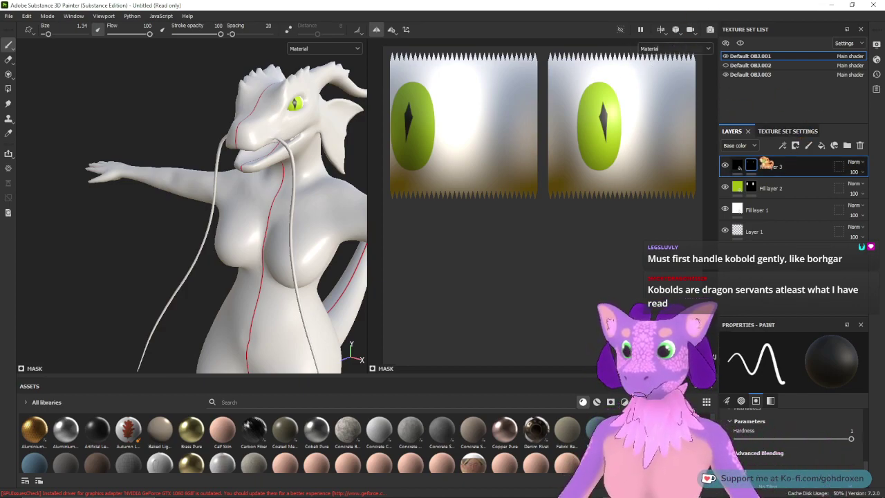
{"action": "left_click", "coordinate": [737, 166]}
{"action": "left_click", "coordinate": [791, 435]}
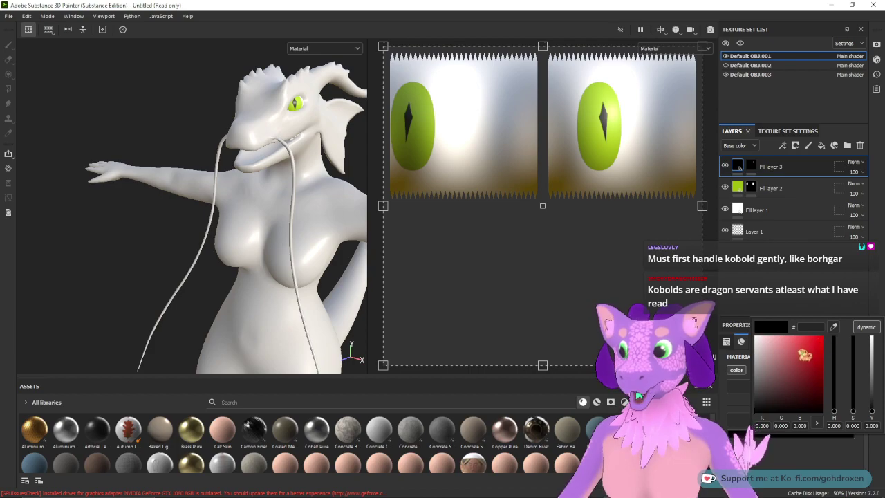
{"action": "left_click", "coordinate": [794, 360]}
{"action": "mouse_move", "coordinate": [836, 370]}
{"action": "left_mouse_down"}
{"action": "mouse_move", "coordinate": [837, 409]}
{"action": "mouse_move", "coordinate": [837, 350]}
{"action": "mouse_move", "coordinate": [840, 369]}
{"action": "left_mouse_up"}
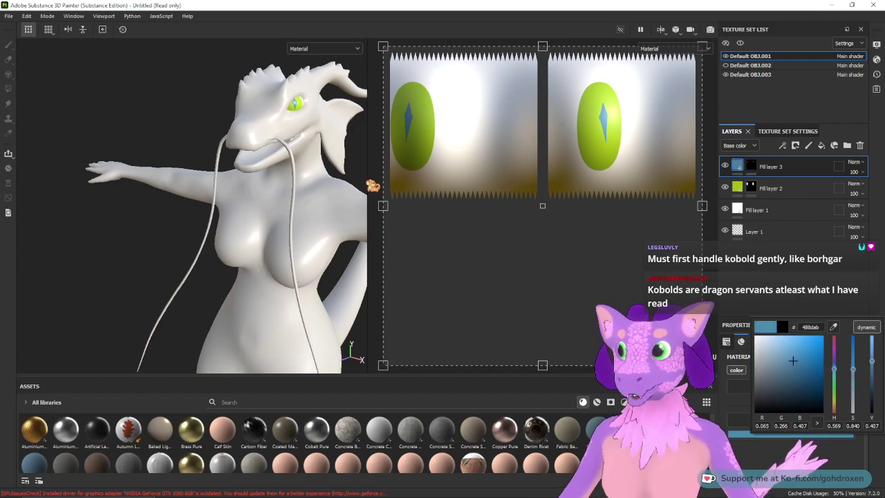
Step: Darken the pupil's base color to the deep blue 1f5165 while viewing the eye up close
{"action": "left_click_drag", "start_coordinate": [348, 174], "coordinate": [321, 163], "text": "alt"}
{"action": "scroll", "coordinate": [333, 123], "scroll_direction": "up", "scroll_amount": 10}
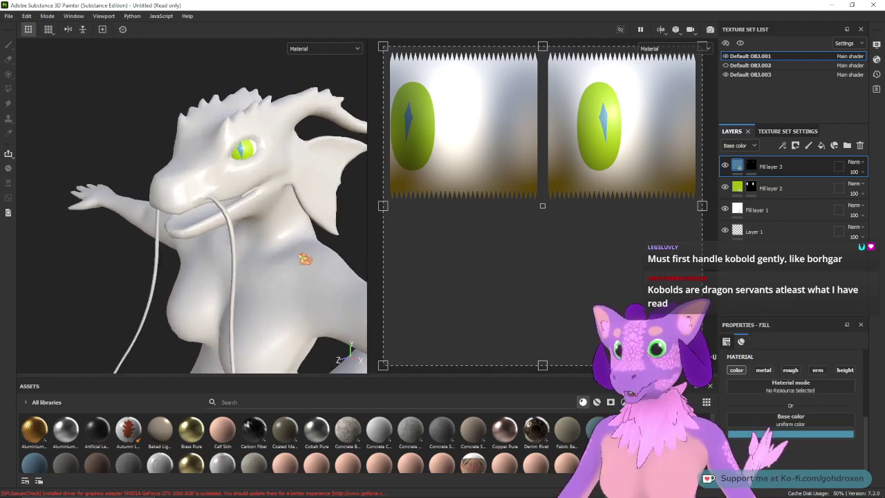
{"action": "mouse_move", "coordinate": [265, 224]}
{"action": "left_mouse_down", "text": "alt"}
{"action": "mouse_move", "coordinate": [273, 214]}
{"action": "mouse_move", "coordinate": [260, 213]}
{"action": "left_mouse_up", "text": "alt"}
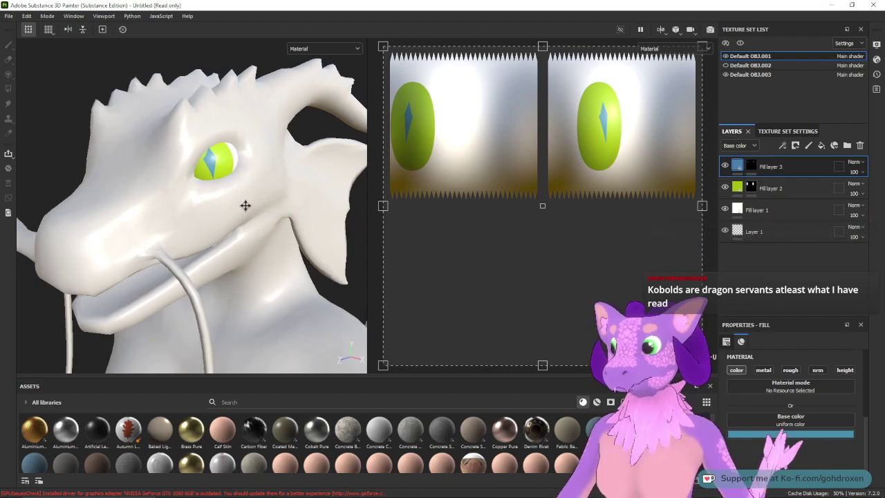
{"action": "middle_click_drag", "start_coordinate": [245, 204], "coordinate": [287, 202], "text": "alt"}
{"action": "right_click_drag", "start_coordinate": [288, 164], "coordinate": [278, 165], "text": "alt"}
{"action": "left_click_drag", "start_coordinate": [277, 165], "coordinate": [323, 206], "text": "alt"}
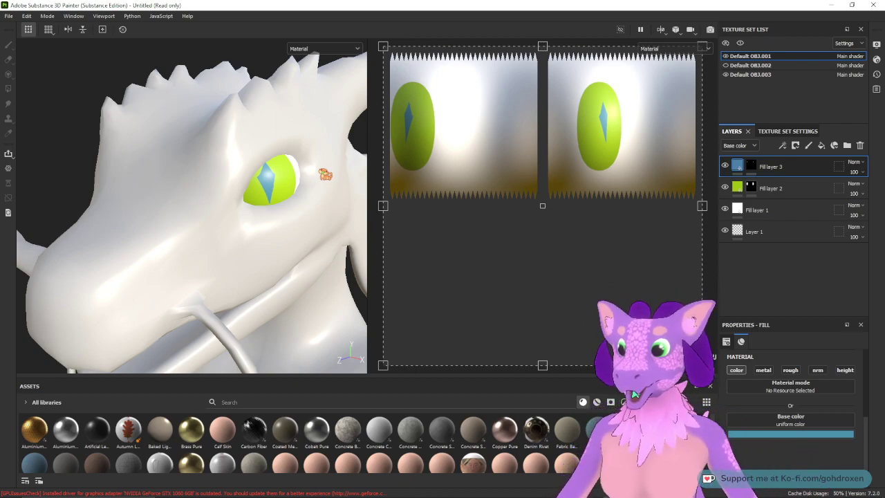
{"action": "left_click", "coordinate": [811, 434]}
{"action": "mouse_move", "coordinate": [806, 379]}
{"action": "left_mouse_down"}
{"action": "mouse_move", "coordinate": [795, 389]}
{"action": "mouse_move", "coordinate": [799, 380]}
{"action": "left_mouse_up"}
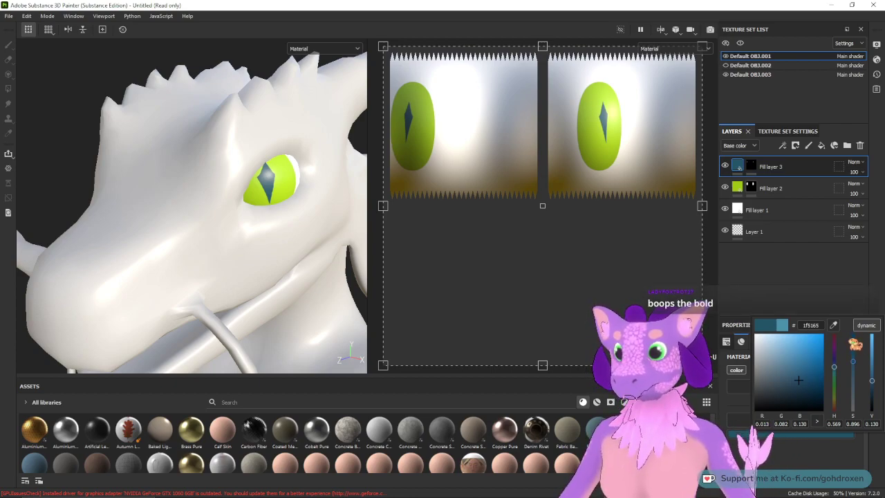
Step: Try dark magenta, dark red and dark purple hues for the pupil's base color
{"action": "left_click_drag", "start_coordinate": [874, 384], "coordinate": [839, 348]}
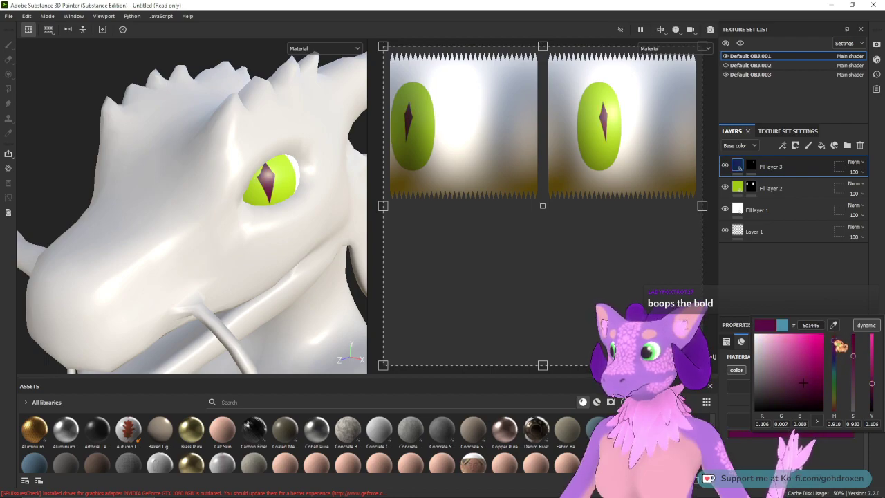
{"action": "left_click_drag", "start_coordinate": [842, 359], "coordinate": [842, 416]}
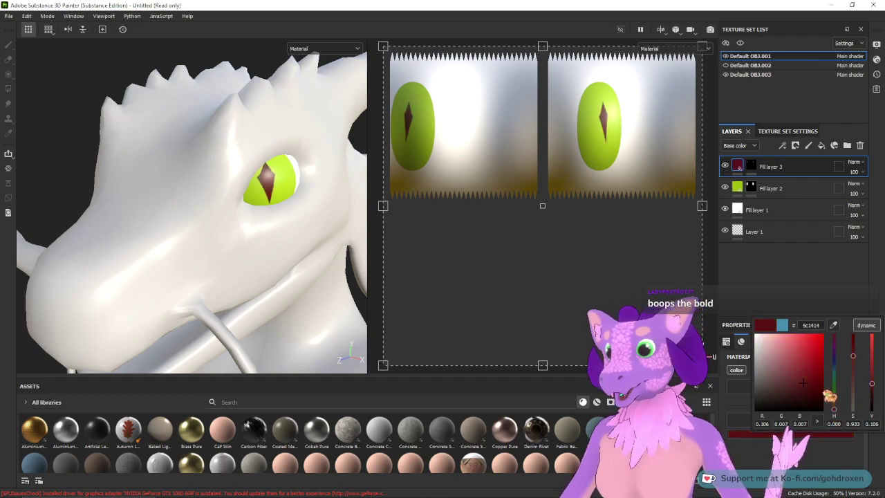
{"action": "left_click_drag", "start_coordinate": [842, 413], "coordinate": [848, 334]}
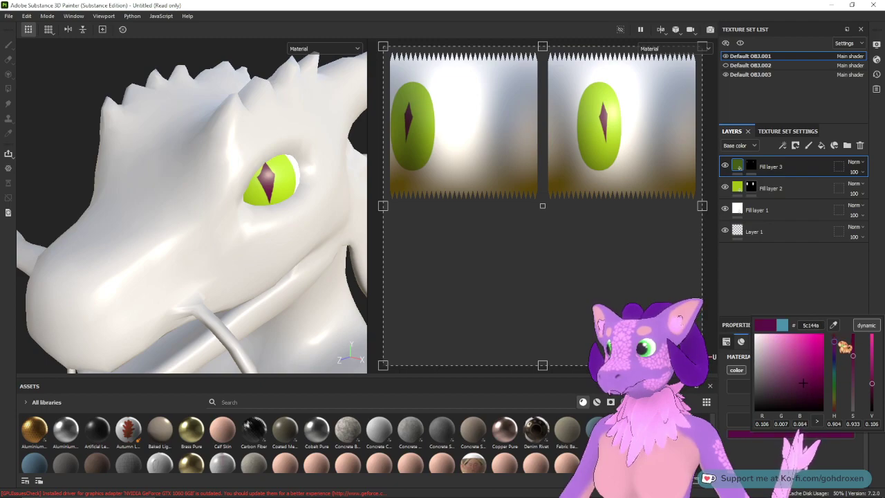
{"action": "mouse_move", "coordinate": [847, 360]}
{"action": "left_mouse_down"}
{"action": "mouse_move", "coordinate": [845, 401]}
{"action": "mouse_move", "coordinate": [847, 339]}
{"action": "mouse_move", "coordinate": [849, 365]}
{"action": "mouse_move", "coordinate": [848, 342]}
{"action": "mouse_move", "coordinate": [847, 353]}
{"action": "left_mouse_up"}
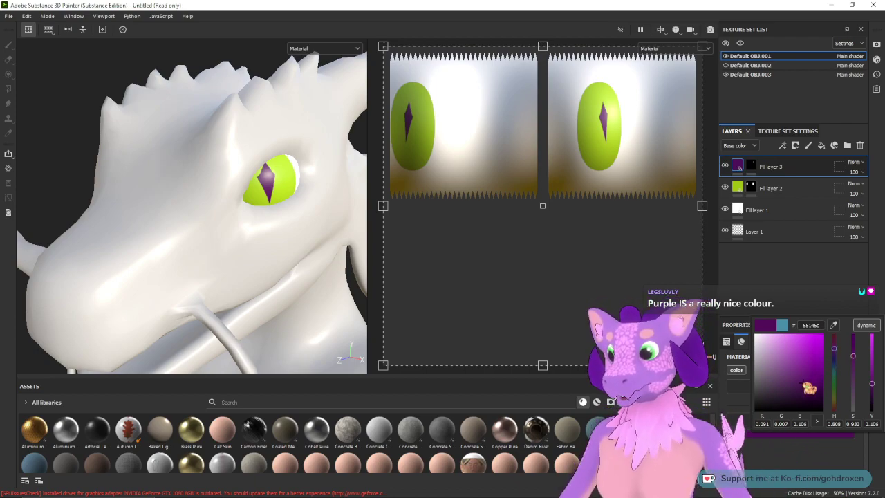
Step: Set the pupil's base color to the dark violet 38136b and check it on the head
{"action": "left_click_drag", "start_coordinate": [808, 385], "coordinate": [835, 360]}
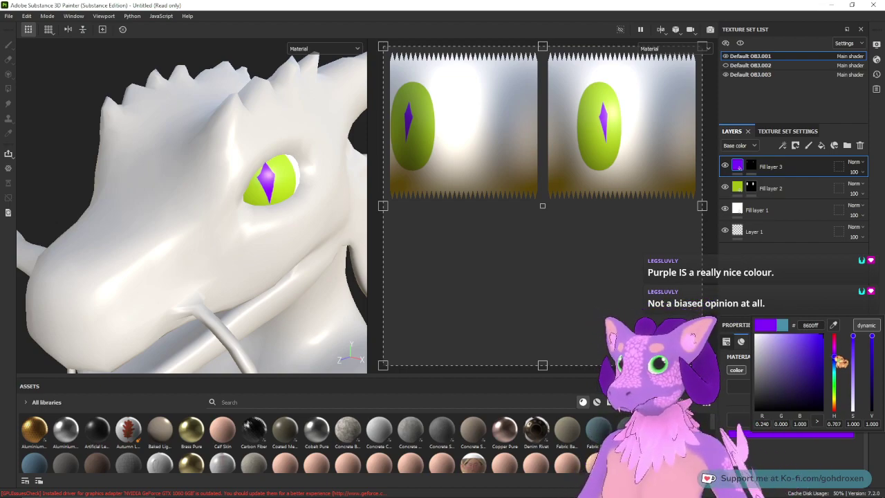
{"action": "left_click_drag", "start_coordinate": [823, 346], "coordinate": [808, 382]}
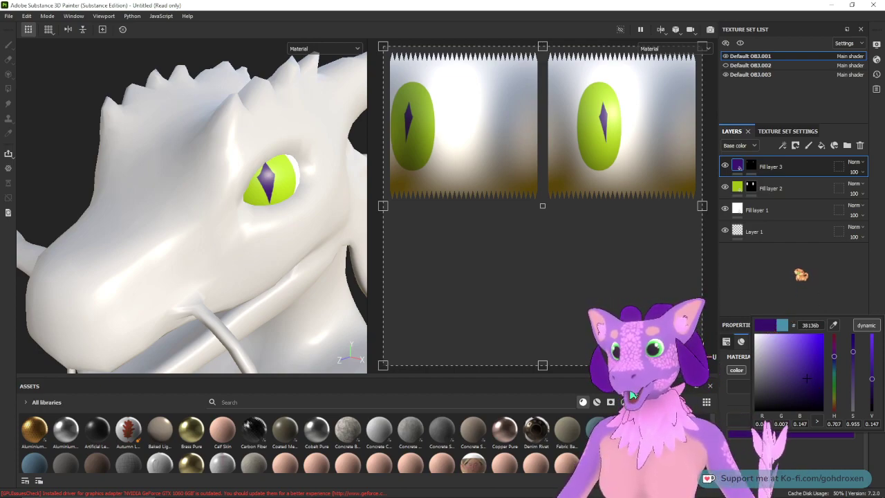
{"action": "left_click", "coordinate": [794, 271]}
{"action": "left_click_drag", "start_coordinate": [183, 260], "coordinate": [206, 237], "text": "alt"}
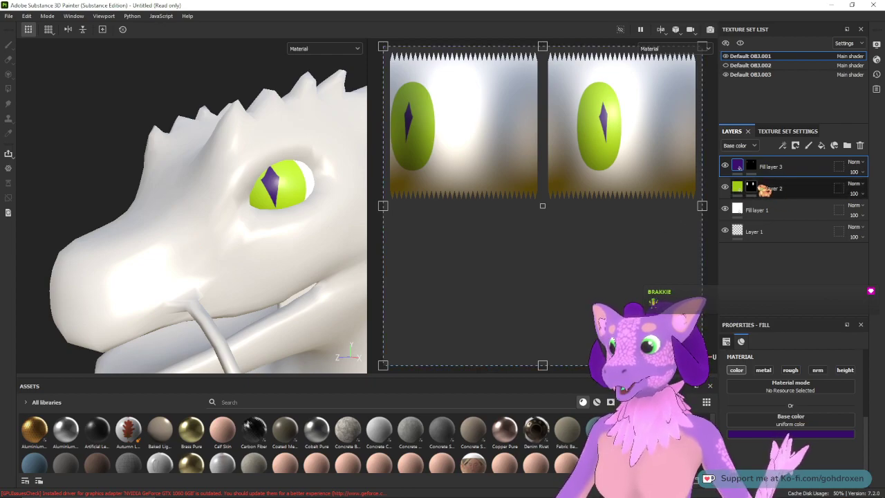
Step: Add a new fill layer directly above Fill layer 2 and keep only its color channel enabled
{"action": "mouse_move", "coordinate": [760, 191]}
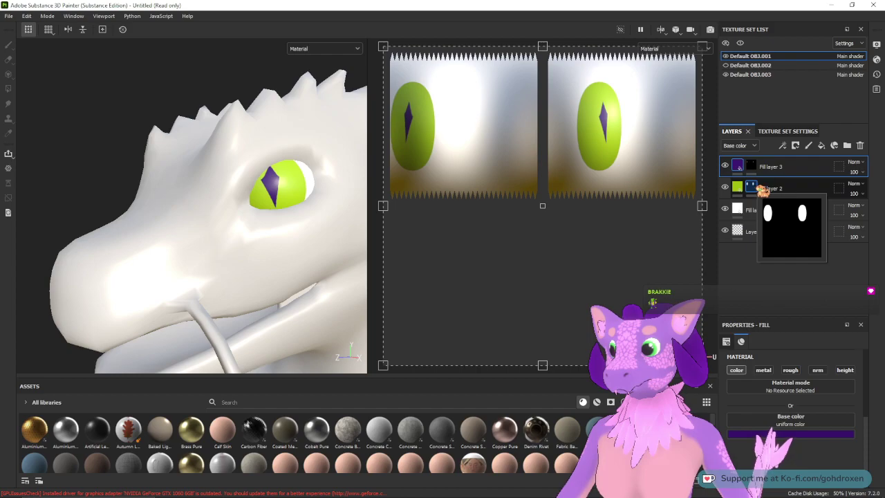
{"action": "left_click", "coordinate": [753, 188]}
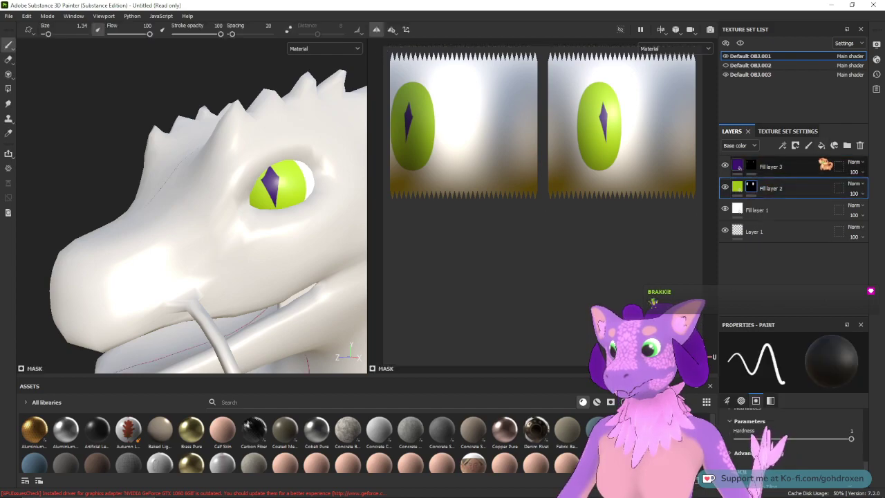
{"action": "left_click", "coordinate": [822, 145]}
{"action": "left_click", "coordinate": [764, 370]}
{"action": "left_click", "coordinate": [791, 370]}
{"action": "left_click", "coordinate": [818, 370]}
{"action": "left_click", "coordinate": [845, 370]}
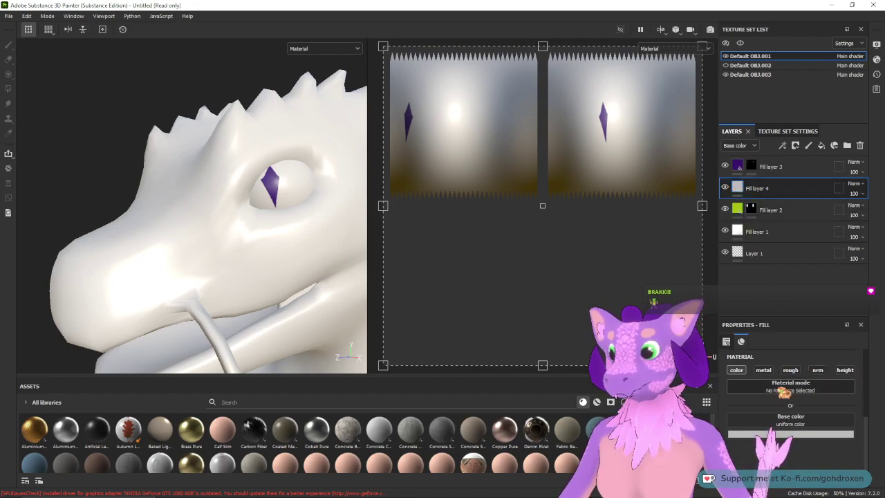
Step: Give the new fill layer a darkened version of the sampled iris green, about 789009, and add a black mask
{"action": "left_click", "coordinate": [847, 433]}
{"action": "left_click_drag", "start_coordinate": [833, 326], "coordinate": [740, 207]}
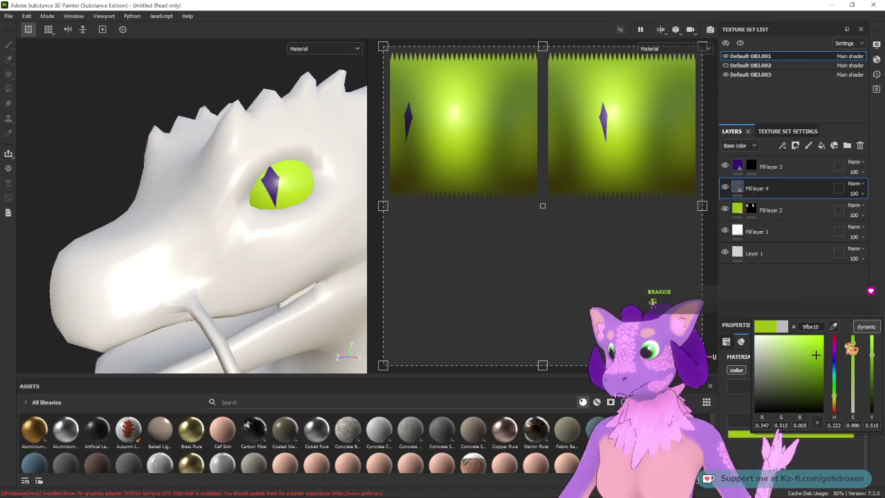
{"action": "left_click_drag", "start_coordinate": [877, 358], "coordinate": [878, 378]}
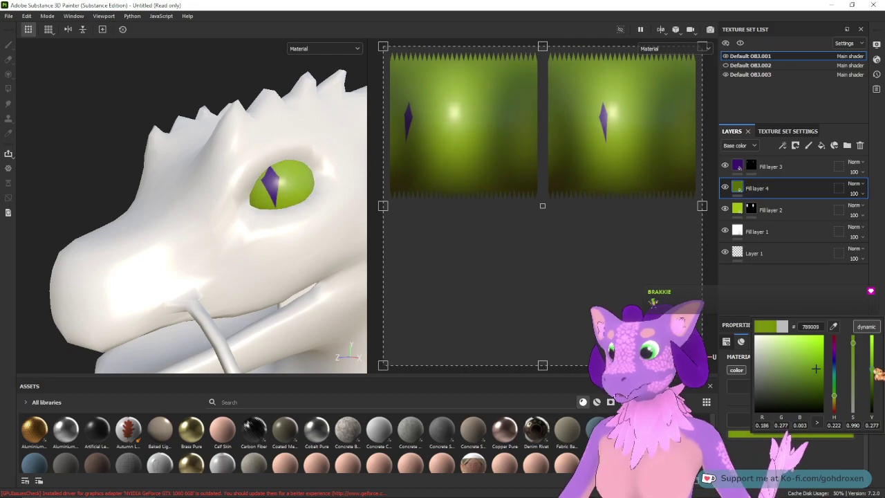
{"action": "right_click", "coordinate": [739, 185]}
{"action": "left_click", "coordinate": [795, 205]}
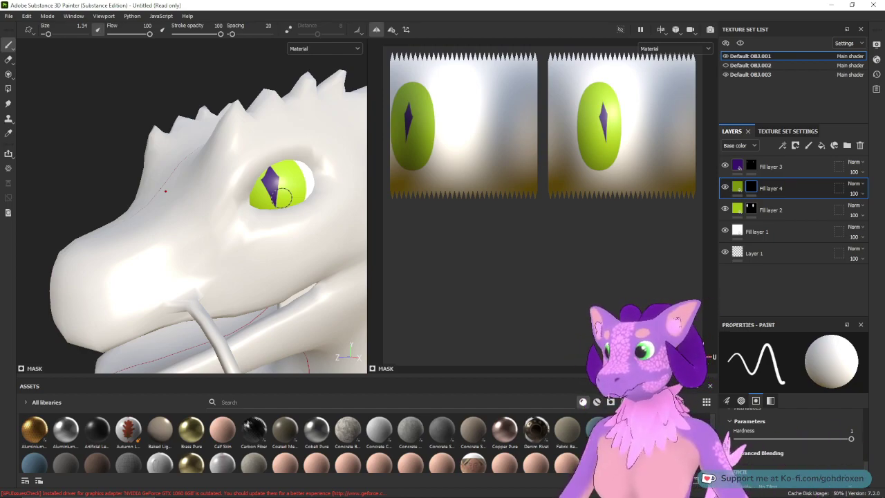
Step: Paint a hard-edged darker green disc around the pupil in the new mask with brush size 4.64
{"action": "key", "text": "]"}
{"action": "key", "text": "]"}
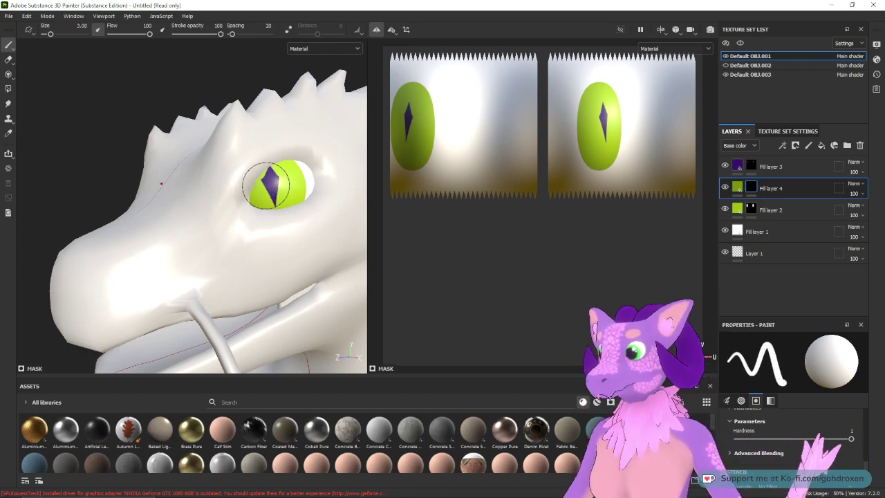
{"action": "key", "text": "bracketright"}
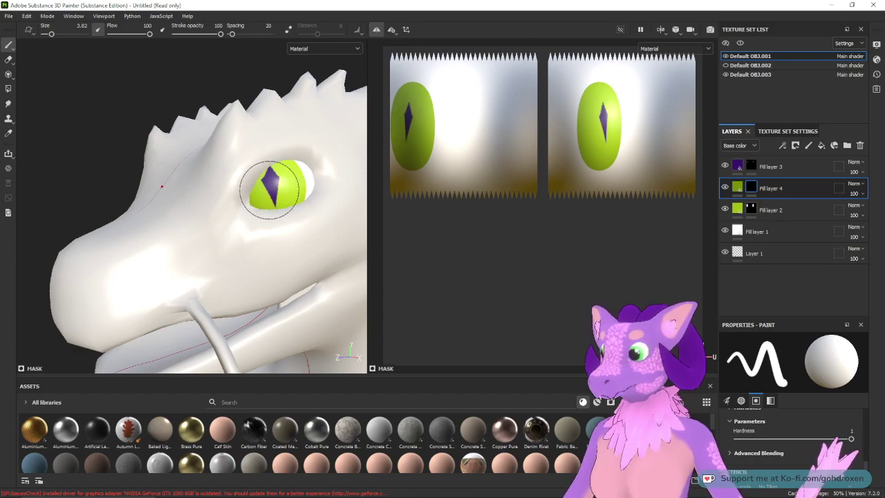
{"action": "key", "text": "bracketright"}
{"action": "left_click", "coordinate": [269, 189]}
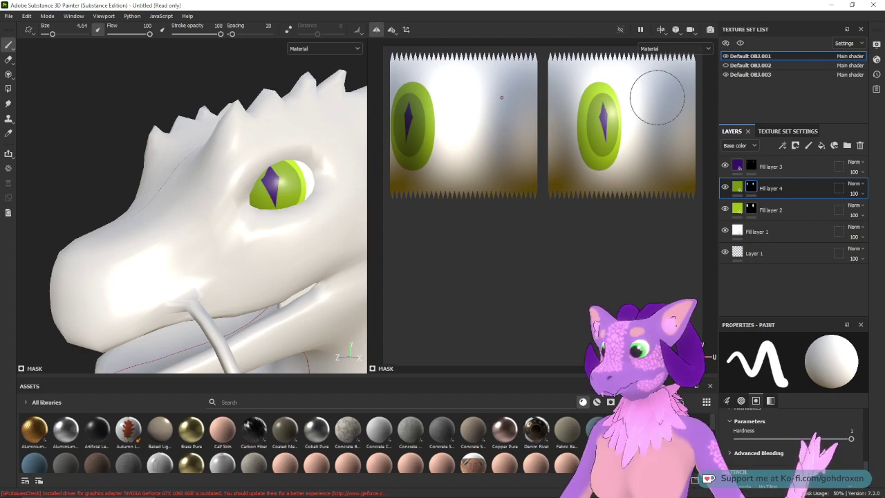
Step: Hide the body to isolate the eyeballs, try a larger darker disc at brush size 5.54, and undo the discs
{"action": "left_click", "coordinate": [726, 74]}
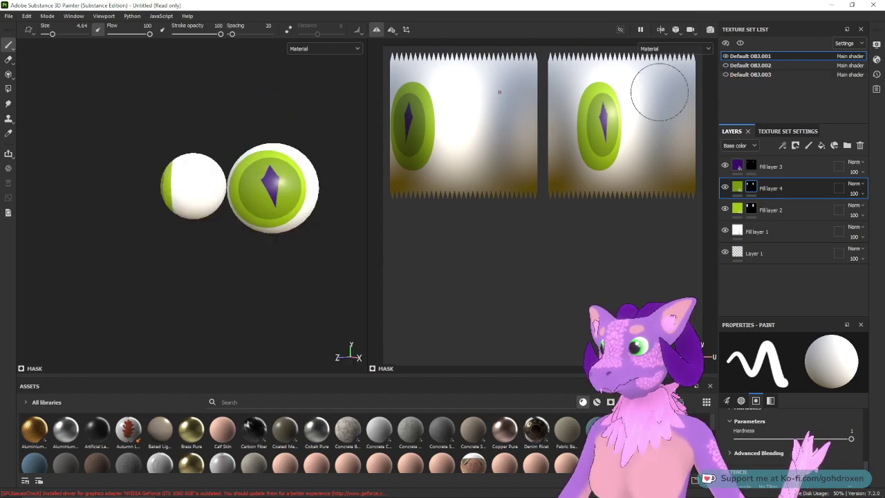
{"action": "right_click_drag", "start_coordinate": [264, 191], "coordinate": [270, 191], "text": "ctrl"}
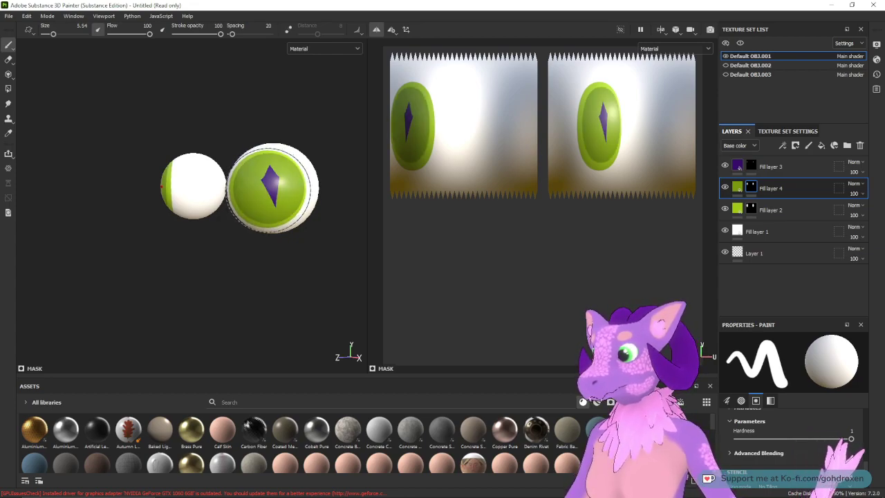
{"action": "mouse_move", "coordinate": [270, 182]}
{"action": "left_mouse_down", "text": "alt"}
{"action": "mouse_move", "coordinate": [293, 156]}
{"action": "mouse_move", "coordinate": [295, 166]}
{"action": "mouse_move", "coordinate": [276, 179]}
{"action": "left_mouse_up", "text": "alt"}
{"action": "key", "text": "ctrl+z"}
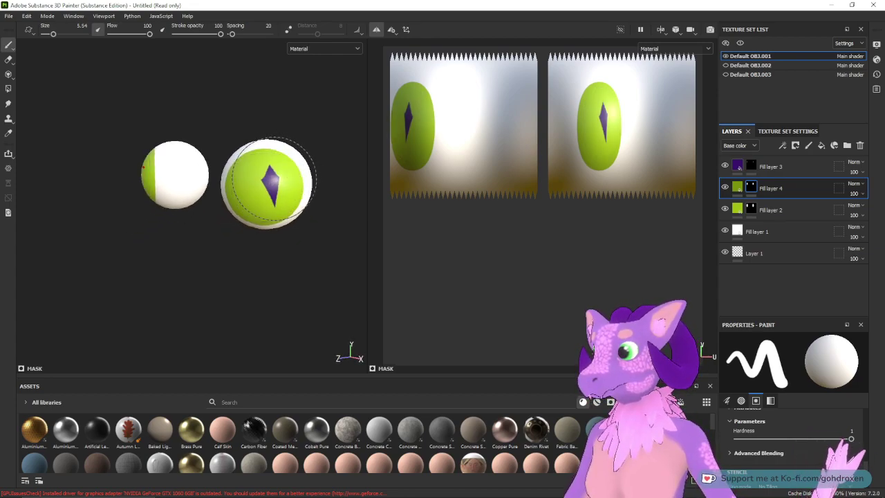
Step: Try the hard-edged darker disc again at brush size 4.64, centered on the iris, and show the head again
{"action": "key", "text": "bracketleft"}
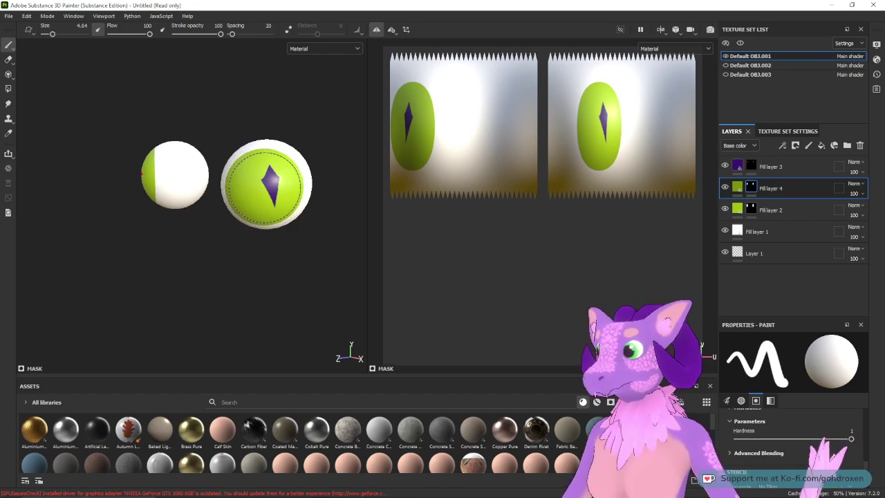
{"action": "mouse_move", "coordinate": [267, 184]}
{"action": "left_mouse_down", "text": "alt"}
{"action": "mouse_move", "coordinate": [309, 146]}
{"action": "mouse_move", "coordinate": [328, 146]}
{"action": "mouse_move", "coordinate": [260, 185]}
{"action": "mouse_move", "coordinate": [207, 192]}
{"action": "mouse_move", "coordinate": [320, 169]}
{"action": "mouse_move", "coordinate": [271, 165]}
{"action": "left_mouse_up", "text": "alt"}
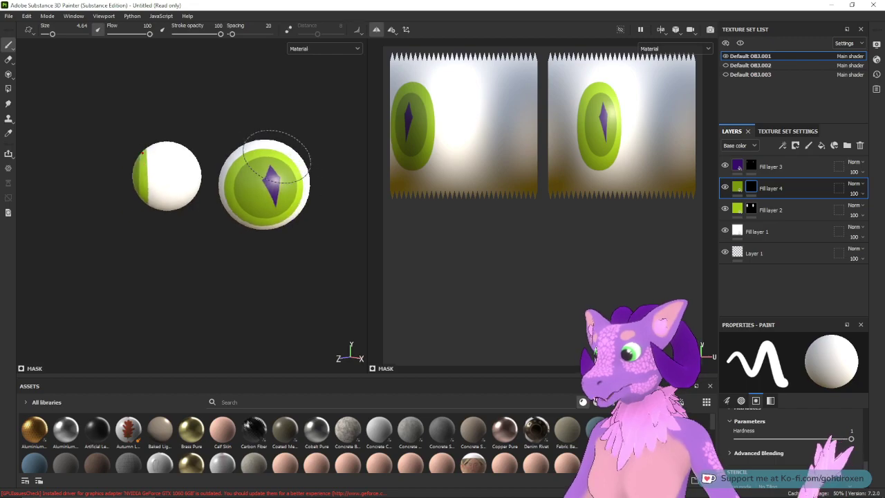
{"action": "left_click", "coordinate": [726, 75]}
{"action": "mouse_move", "coordinate": [286, 173]}
{"action": "left_mouse_down", "text": "alt"}
{"action": "mouse_move", "coordinate": [215, 180]}
{"action": "mouse_move", "coordinate": [291, 168]}
{"action": "left_mouse_up", "text": "alt"}
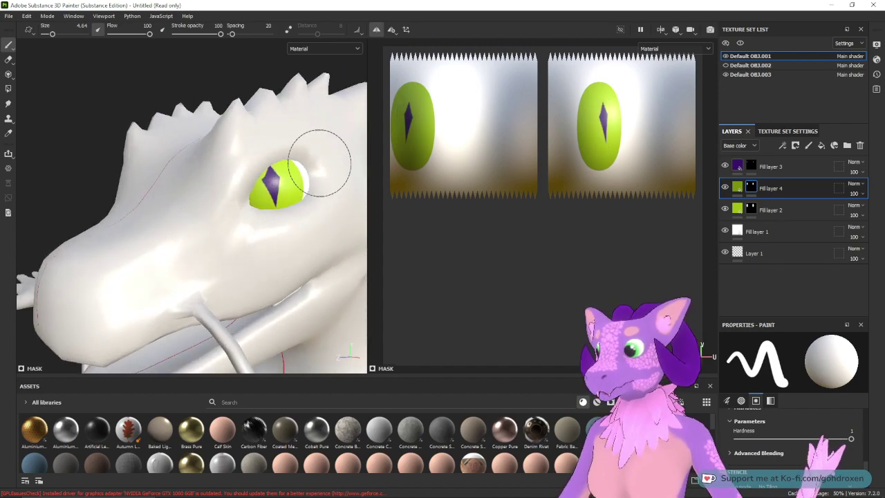
Step: Set the brush hardness to 0, isolate the eyeballs, and paint a soft darker green disc on the iris at size 5.54
{"action": "left_click_drag", "start_coordinate": [851, 440], "coordinate": [737, 438]}
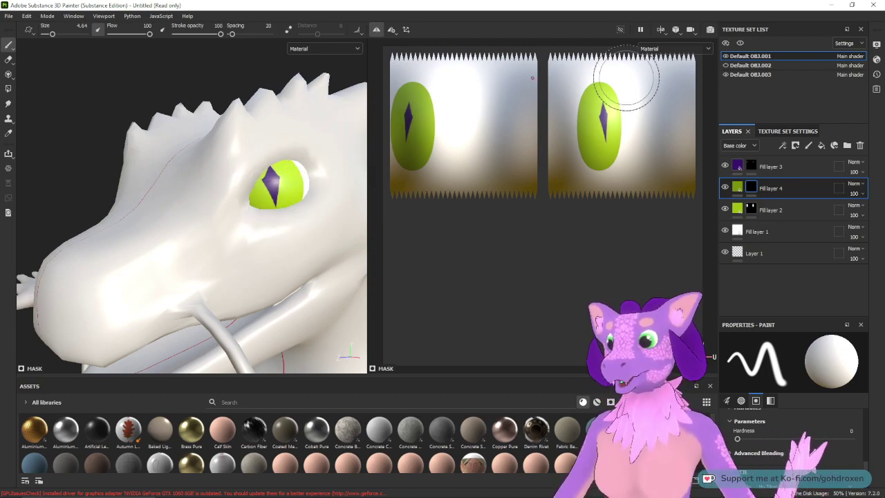
{"action": "left_click", "coordinate": [725, 75]}
{"action": "key", "text": "bracketright"}
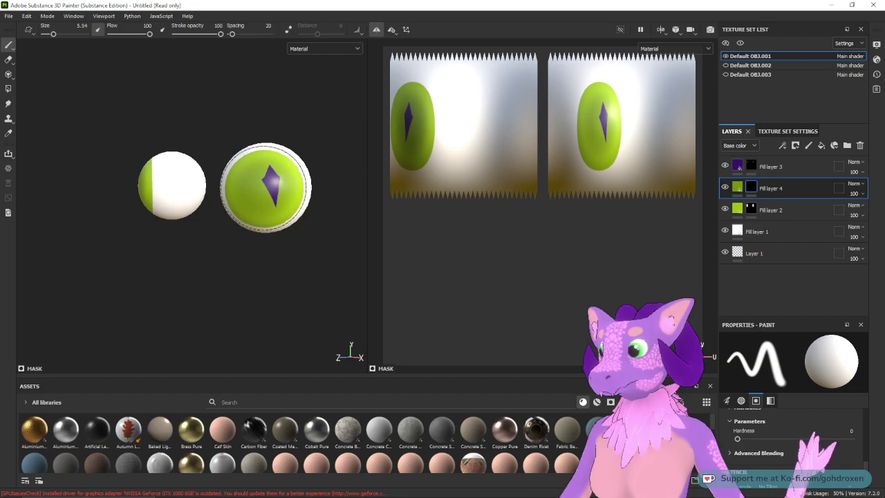
{"action": "mouse_move", "coordinate": [338, 191]}
{"action": "left_mouse_down", "text": "alt"}
{"action": "mouse_move", "coordinate": [273, 214]}
{"action": "mouse_move", "coordinate": [314, 208]}
{"action": "left_mouse_up", "text": "alt"}
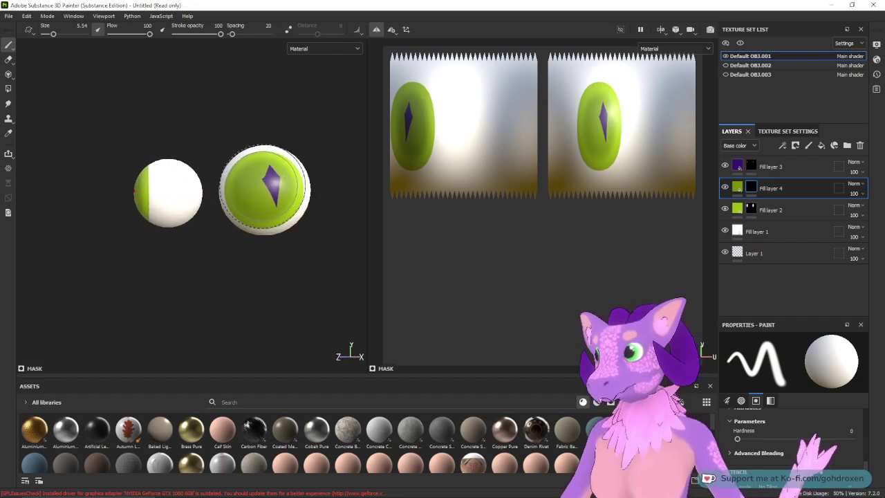
{"action": "mouse_move", "coordinate": [265, 190]}
{"action": "left_mouse_down", "text": "alt"}
{"action": "mouse_move", "coordinate": [239, 194]}
{"action": "mouse_move", "coordinate": [281, 189]}
{"action": "left_mouse_up", "text": "alt"}
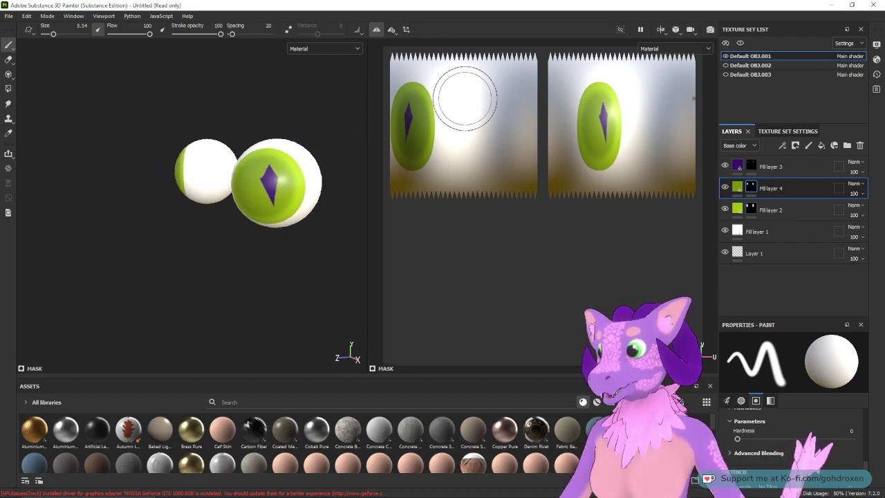
Step: Work on Fill layer 2's mask and give the light green iris a soft outer edge with brush size 7.58
{"action": "left_click", "coordinate": [760, 211]}
{"action": "left_click_drag", "start_coordinate": [284, 161], "coordinate": [304, 172], "text": "alt"}
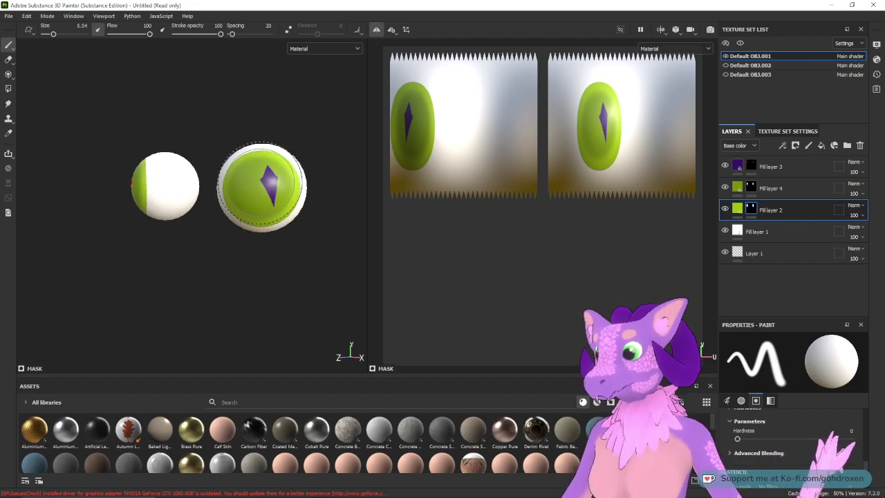
{"action": "key", "text": "bracketright"}
{"action": "key", "text": "bracketright"}
{"action": "key", "text": "bracketright"}
{"action": "key", "text": "bracketright"}
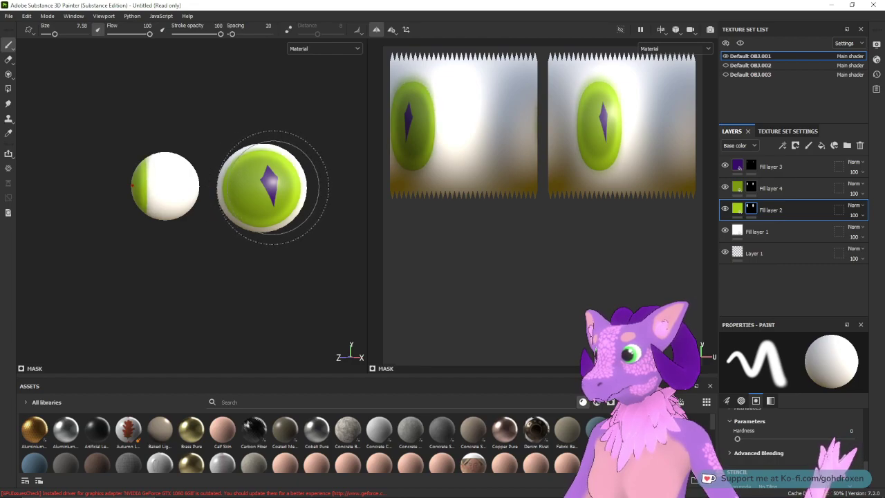
Step: Widen the soft light green iris on Fill layer 2's mask with brush size 8.72 and show the head again
{"action": "mouse_move", "coordinate": [271, 198]}
{"action": "left_mouse_down", "text": "alt"}
{"action": "mouse_move", "coordinate": [316, 173]}
{"action": "mouse_move", "coordinate": [340, 191]}
{"action": "mouse_move", "coordinate": [309, 201]}
{"action": "mouse_move", "coordinate": [261, 185]}
{"action": "mouse_move", "coordinate": [326, 190]}
{"action": "mouse_move", "coordinate": [323, 211]}
{"action": "mouse_move", "coordinate": [342, 205]}
{"action": "mouse_move", "coordinate": [307, 214]}
{"action": "mouse_move", "coordinate": [275, 184]}
{"action": "mouse_move", "coordinate": [249, 192]}
{"action": "mouse_move", "coordinate": [312, 179]}
{"action": "mouse_move", "coordinate": [232, 189]}
{"action": "left_mouse_up", "text": "alt"}
{"action": "key", "text": "bracketright"}
{"action": "key", "text": "bracketright"}
{"action": "key", "text": "bracketleft"}
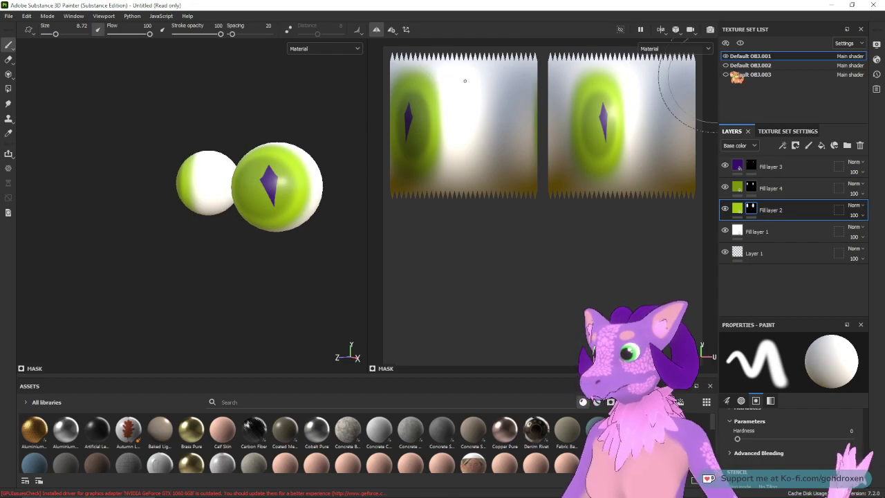
{"action": "left_click", "coordinate": [725, 74]}
{"action": "mouse_move", "coordinate": [134, 148]}
{"action": "left_mouse_down", "text": "alt"}
{"action": "mouse_move", "coordinate": [129, 173]}
{"action": "mouse_move", "coordinate": [90, 144]}
{"action": "left_mouse_up", "text": "alt"}
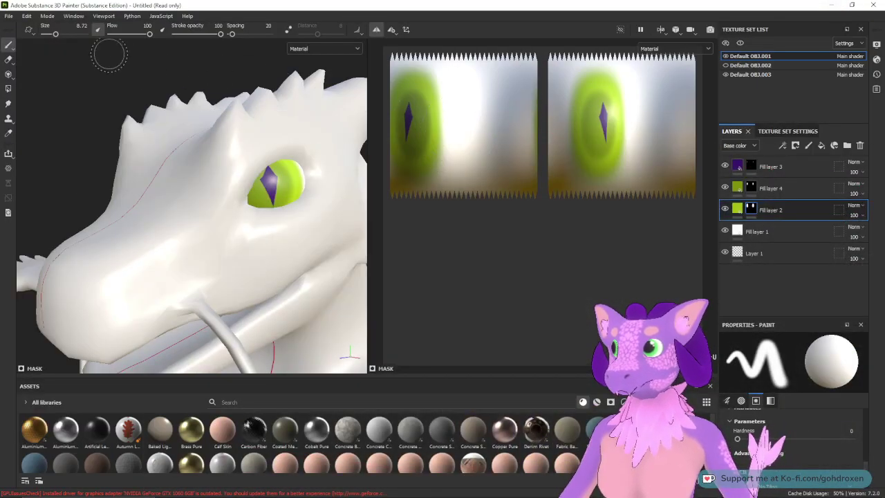
Step: Check the texture export settings and the output maps of the Arnold (AiStandard) template, and leave without exporting
{"action": "left_click", "coordinate": [8, 16]}
{"action": "left_click", "coordinate": [52, 172]}
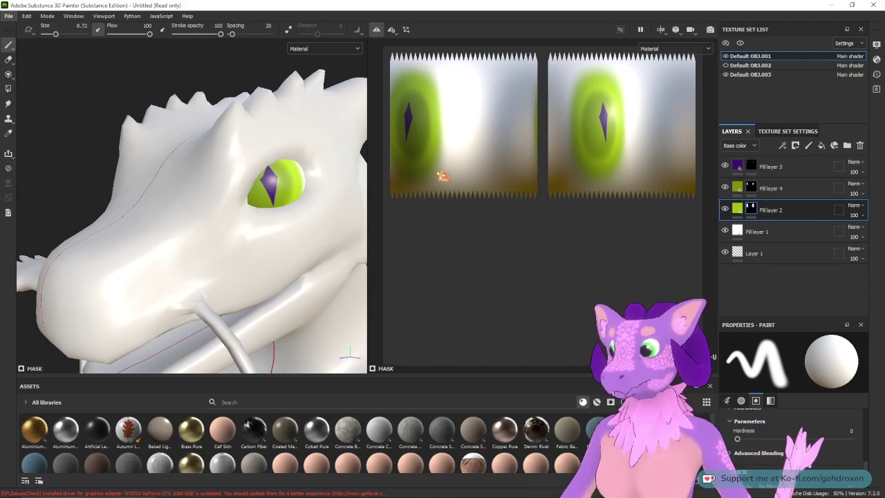
{"action": "left_click", "coordinate": [263, 103]}
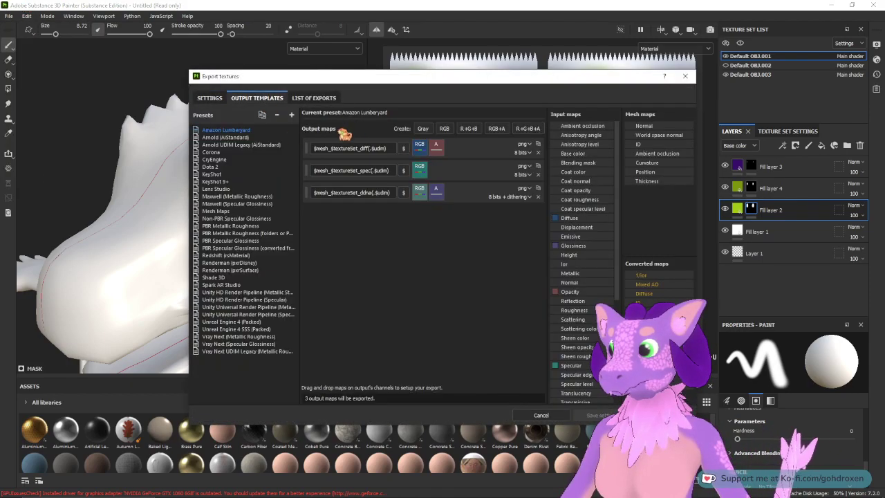
{"action": "left_click", "coordinate": [251, 137]}
{"action": "left_click", "coordinate": [209, 98]}
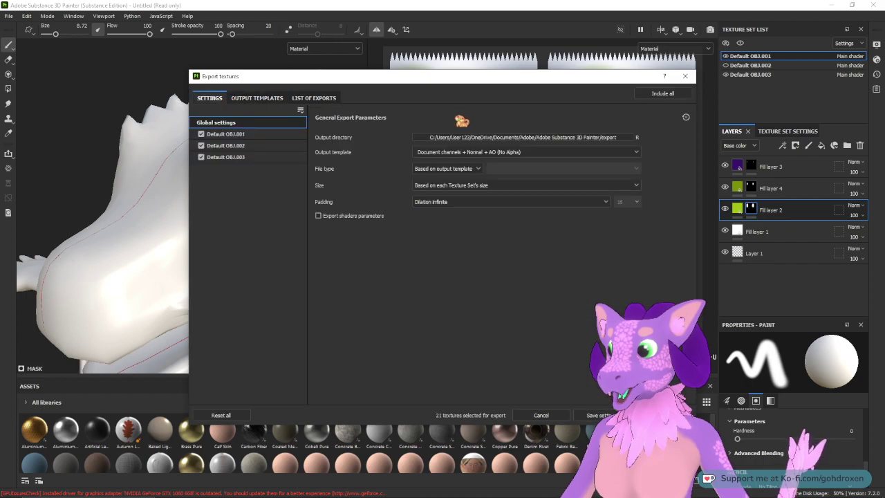
{"action": "left_click", "coordinate": [258, 98]}
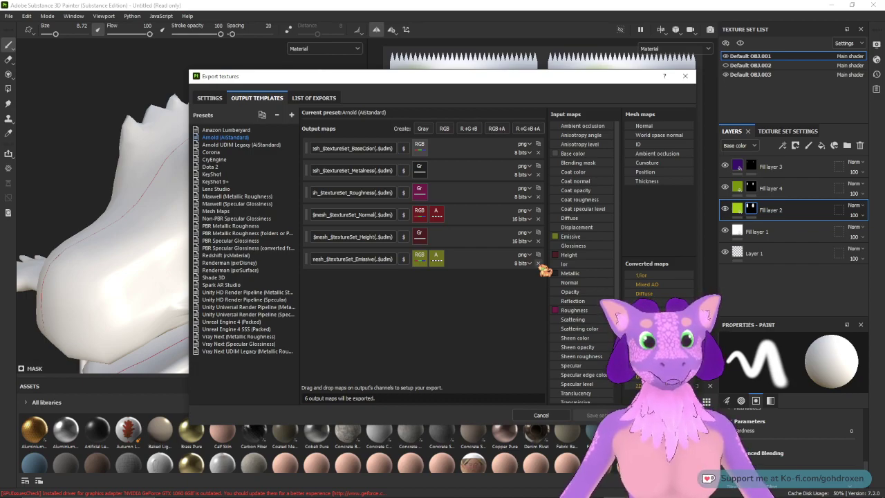
{"action": "left_click", "coordinate": [685, 76]}
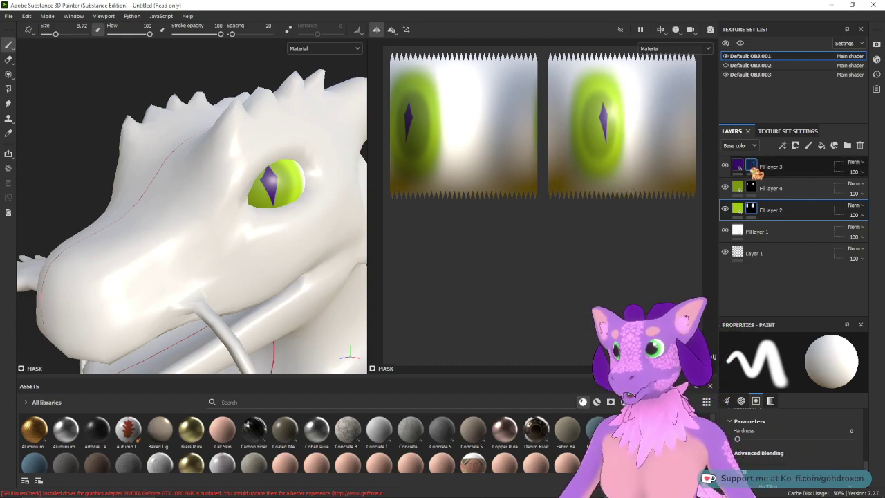
Step: Select Fill layer 3 and open the list of channels that can be added to the Default OBJ.001 texture set
{"action": "mouse_move", "coordinate": [754, 170]}
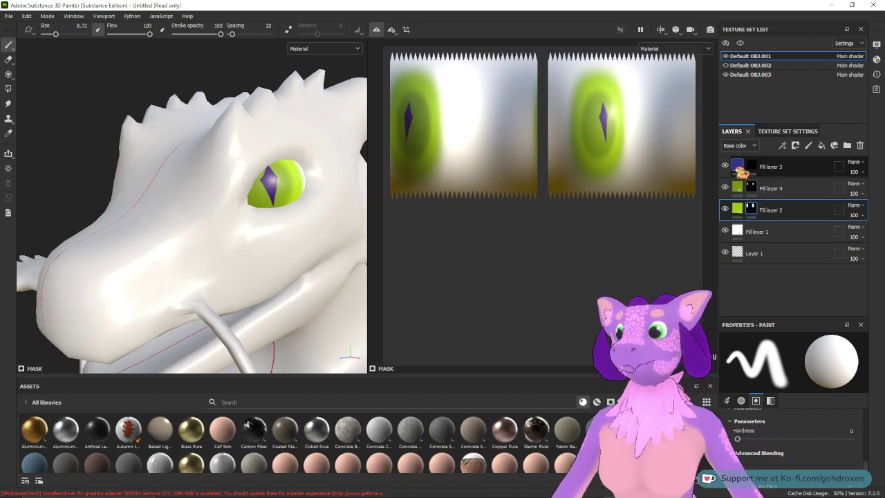
{"action": "left_click", "coordinate": [769, 166]}
{"action": "left_click", "coordinate": [788, 131]}
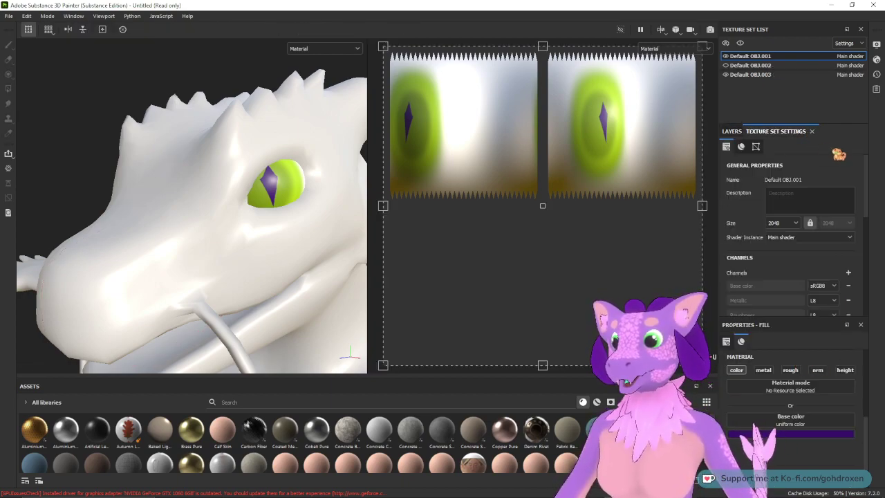
{"action": "left_click", "coordinate": [849, 213]}
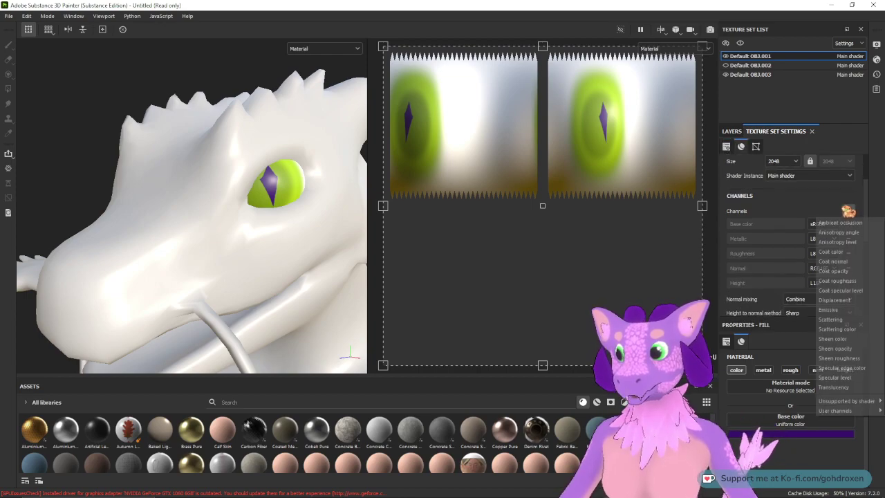
Step: Add an Emissive channel to the Default OBJ.001 texture set and enable emissive on Fill layer 3
{"action": "left_click", "coordinate": [855, 310]}
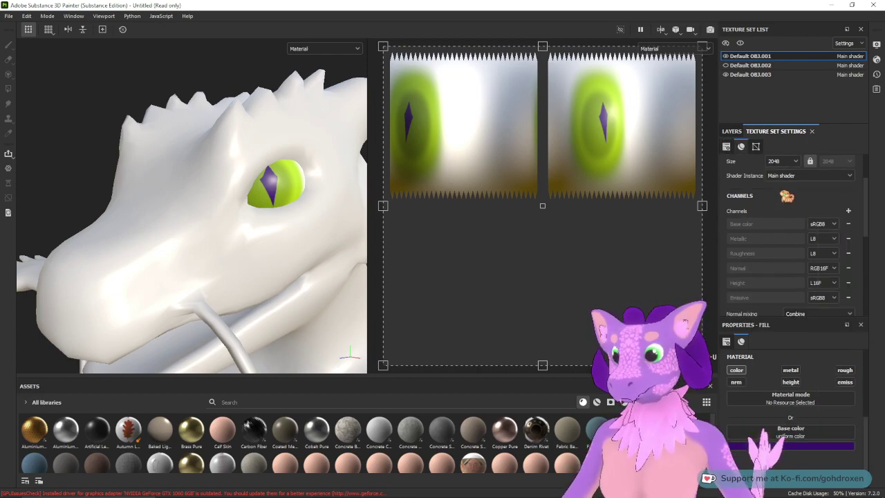
{"action": "left_click", "coordinate": [732, 131]}
{"action": "left_click", "coordinate": [845, 382]}
{"action": "left_click_drag", "start_coordinate": [868, 424], "coordinate": [867, 438]}
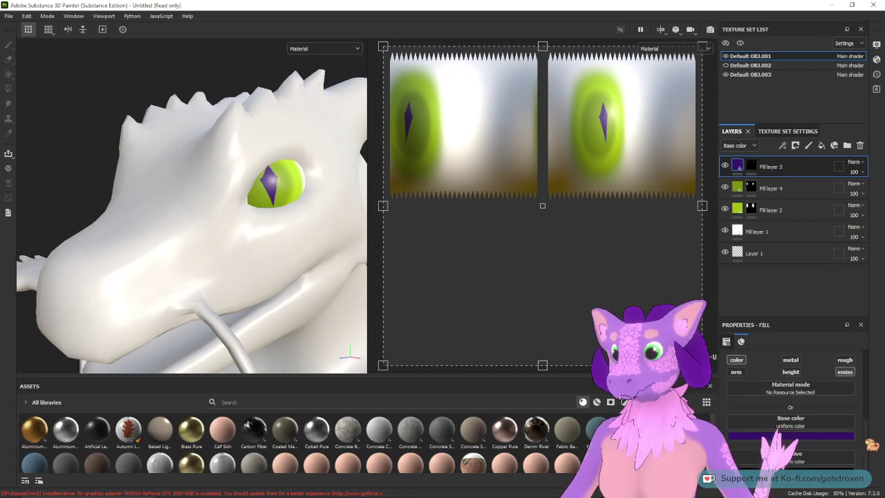
Step: Set Fill layer 3's emissive colour to the purple sampled from the layer's own colour swatch
{"action": "left_click", "coordinate": [821, 475]}
{"action": "left_click", "coordinate": [833, 367]}
{"action": "left_click", "coordinate": [738, 164]}
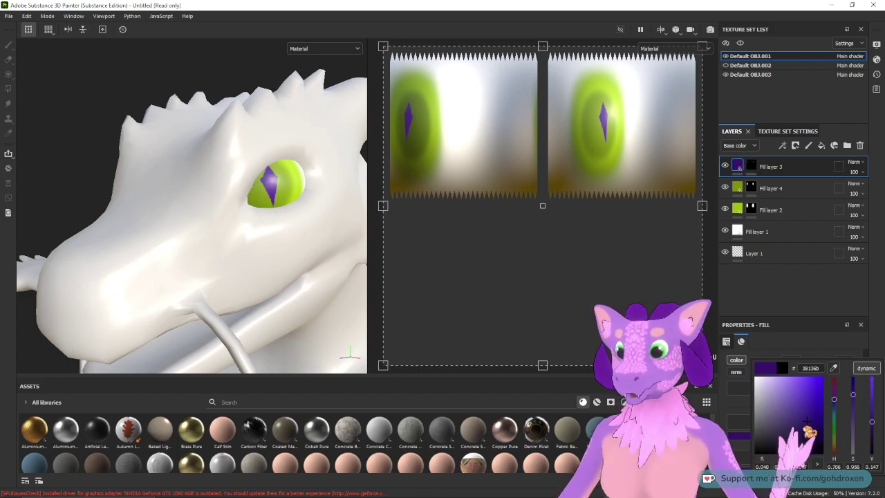
{"action": "left_click", "coordinate": [785, 291]}
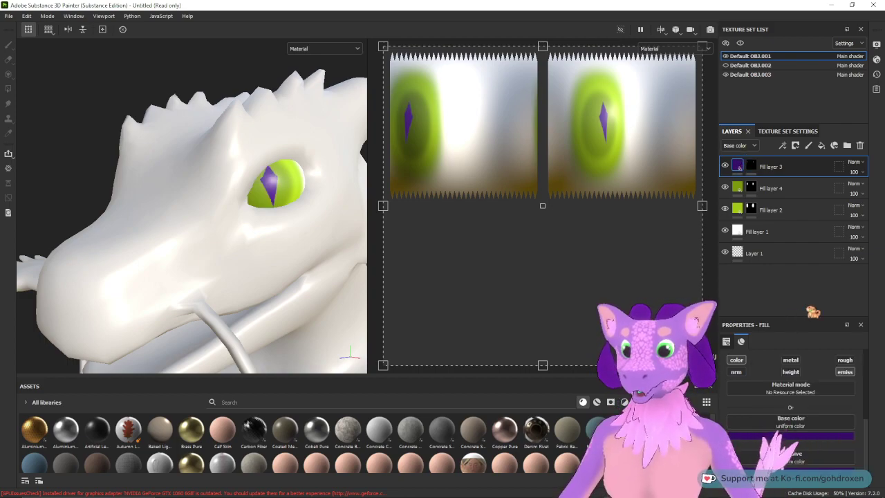
Step: In the texture export settings, remove the height, roughness, metalness and normal output maps from the Arnold (AiStandard) preset
{"action": "left_click", "coordinate": [8, 15]}
{"action": "left_click", "coordinate": [60, 171]}
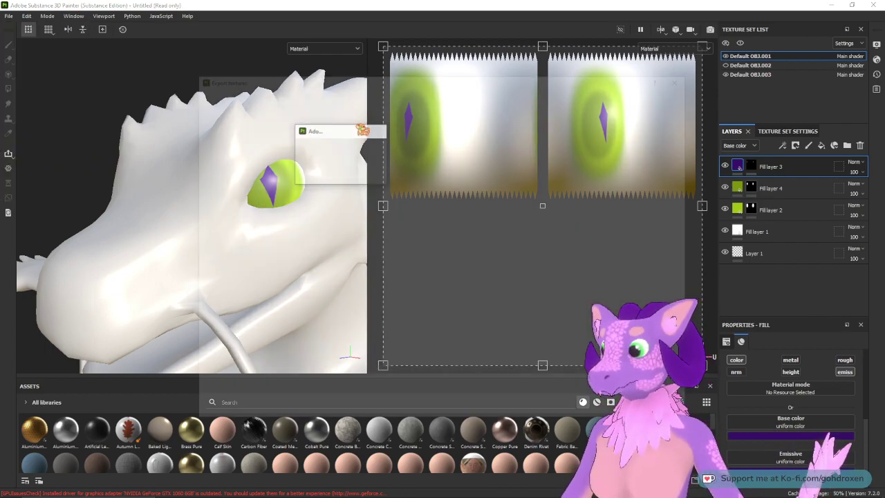
{"action": "left_click", "coordinate": [257, 98]}
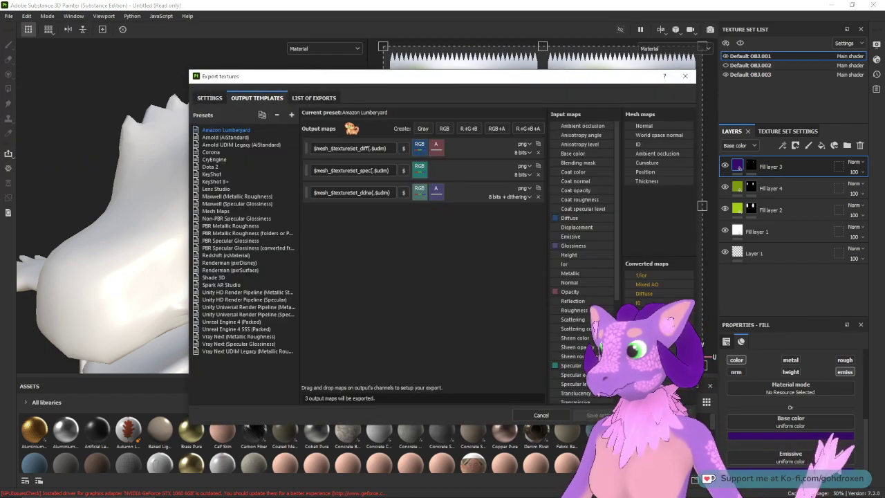
{"action": "left_click", "coordinate": [242, 138]}
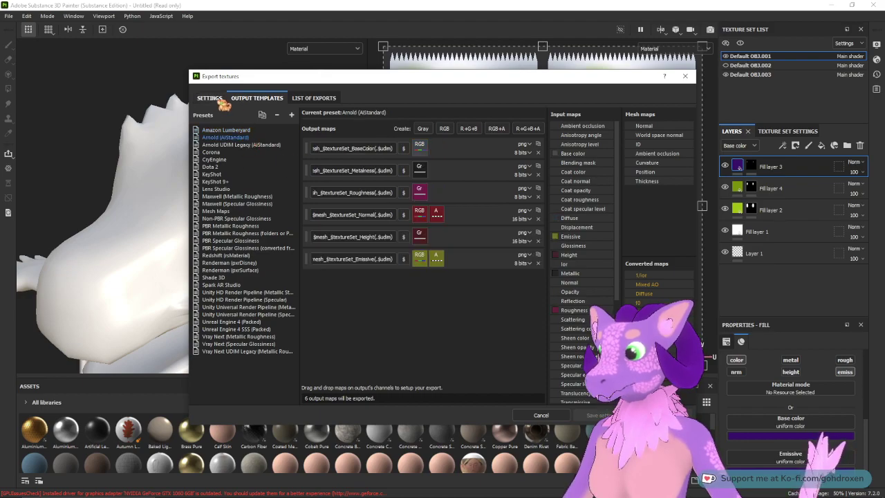
{"action": "left_click", "coordinate": [538, 241]}
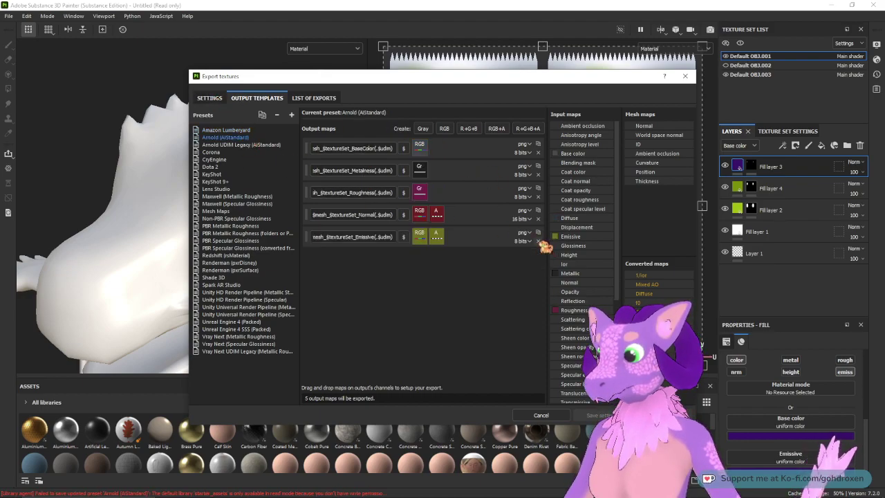
{"action": "left_click", "coordinate": [539, 197]}
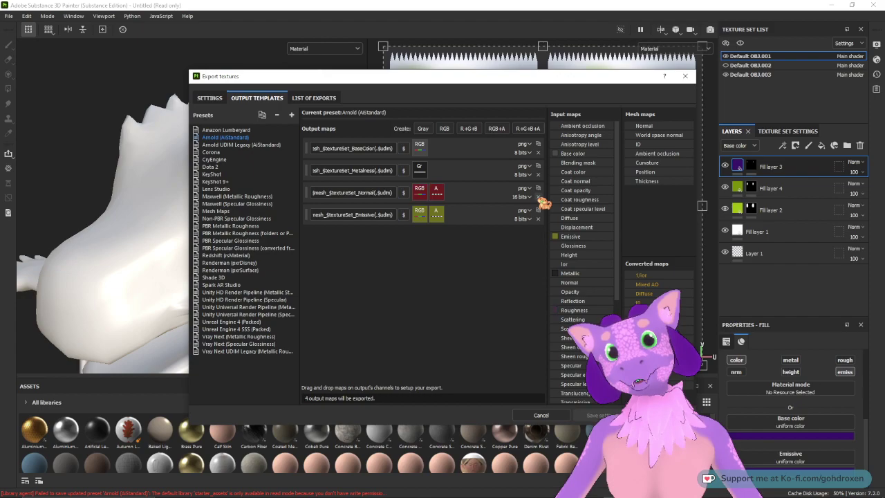
{"action": "left_click", "coordinate": [539, 174]}
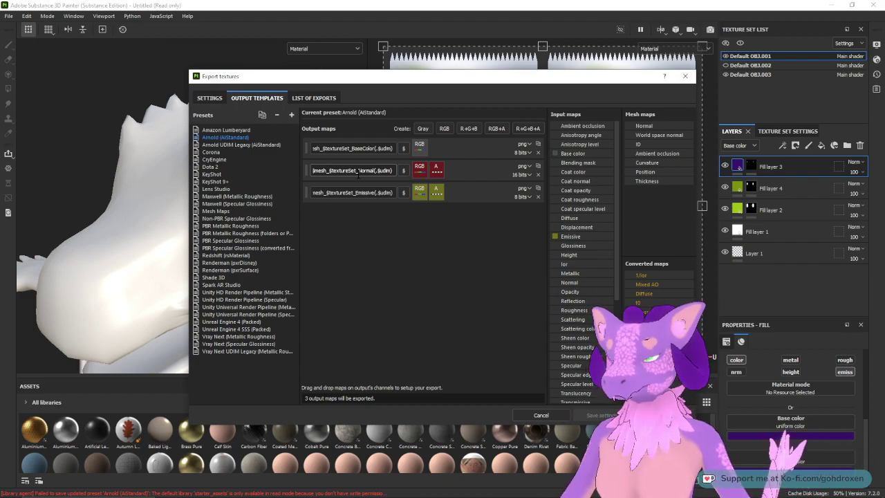
{"action": "left_click", "coordinate": [538, 175]}
Step: Configure the texture export as png at size 2048, including only the Default OBJ.001 texture set
{"action": "left_click", "coordinate": [222, 100]}
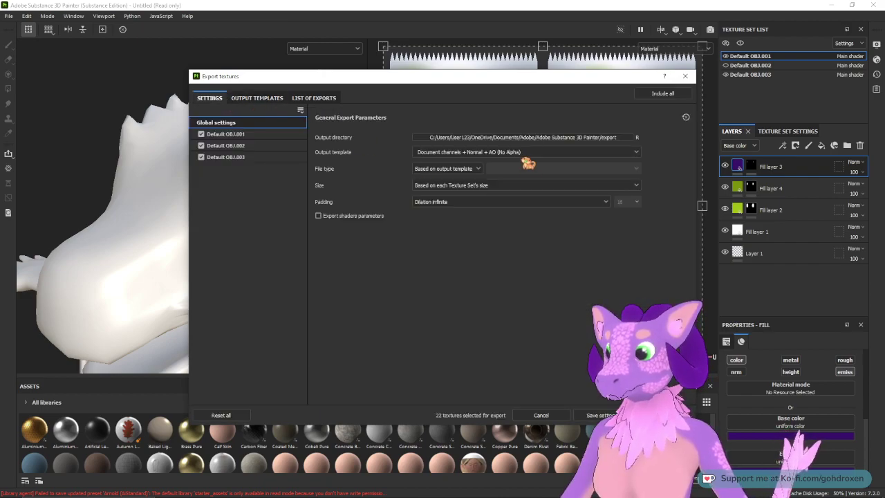
{"action": "left_click", "coordinate": [539, 185]}
{"action": "left_click", "coordinate": [433, 248]}
{"action": "left_click", "coordinate": [480, 185]}
{"action": "left_click", "coordinate": [452, 256]}
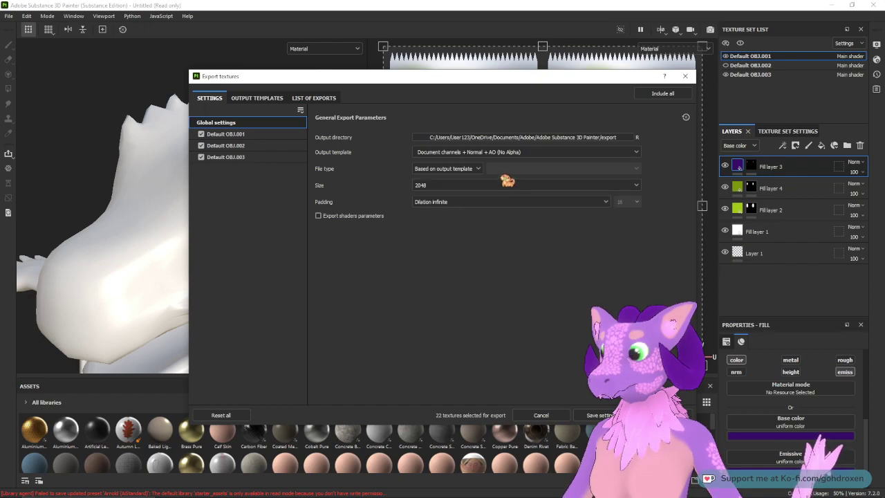
{"action": "left_click", "coordinate": [481, 170]}
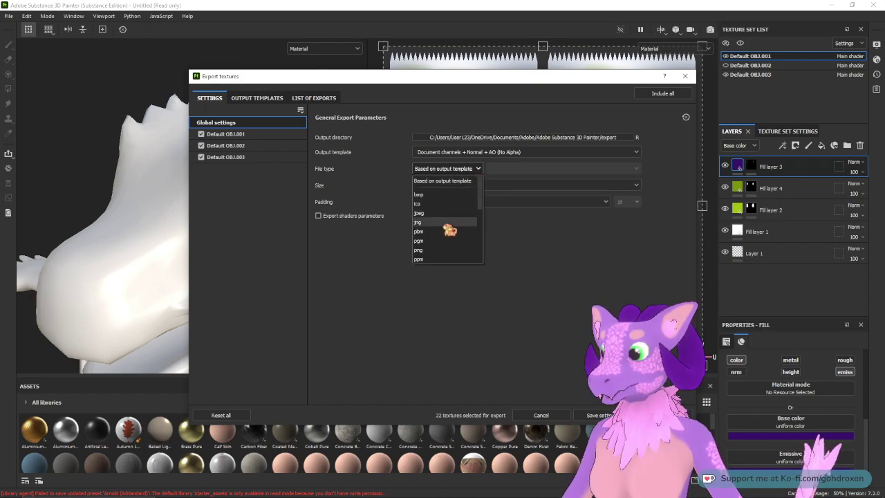
{"action": "left_click", "coordinate": [436, 250]}
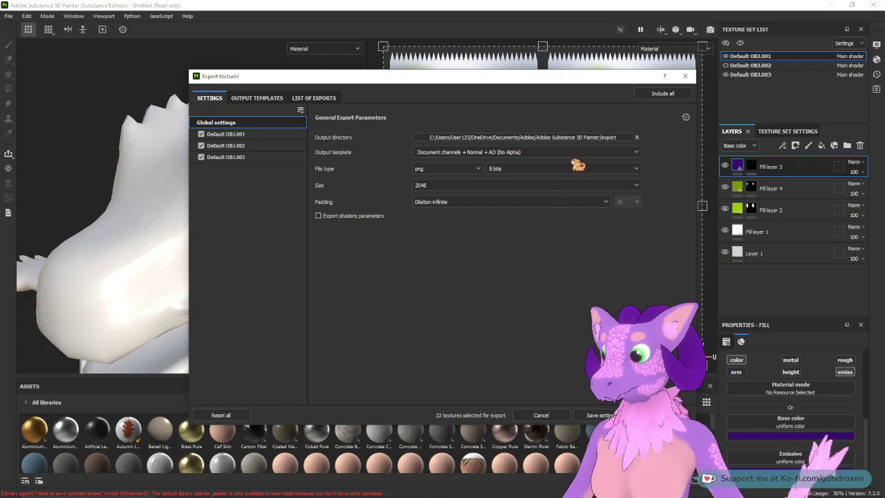
{"action": "left_click", "coordinate": [202, 146]}
{"action": "left_click", "coordinate": [201, 157]}
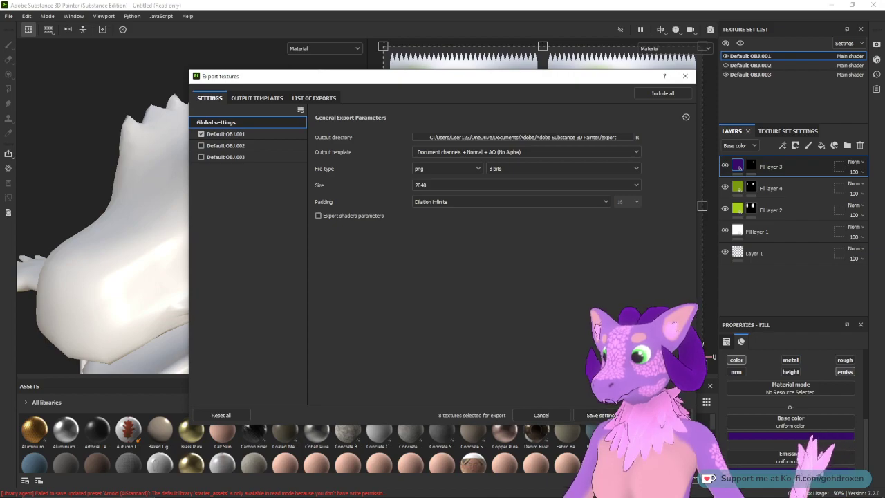
Step: Set the output directory to F:/VRCHAT/My models/I hope this is the real dwagun/Tekture and export the textures
{"action": "left_click", "coordinate": [626, 138]}
{"action": "left_click_drag", "start_coordinate": [262, 215], "coordinate": [261, 258]}
{"action": "left_click", "coordinate": [252, 272]}
{"action": "scroll", "coordinate": [287, 207], "scroll_direction": "down", "scroll_amount": 3}
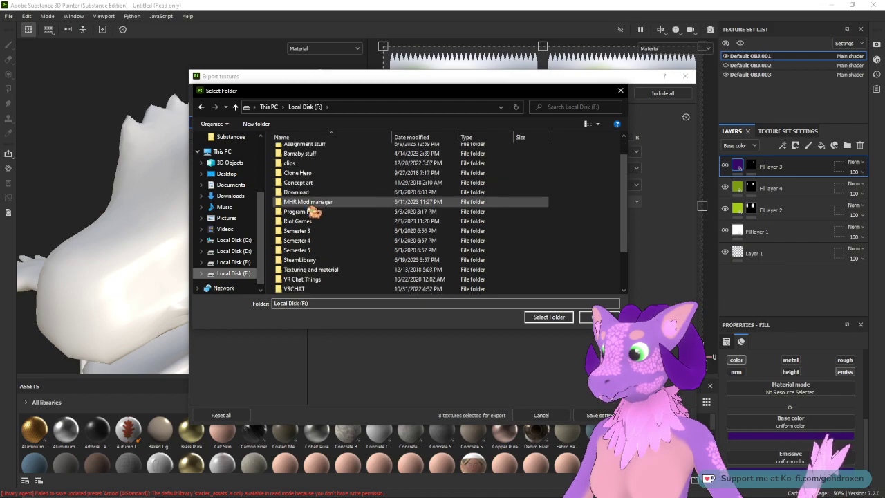
{"action": "double_click", "coordinate": [318, 240]}
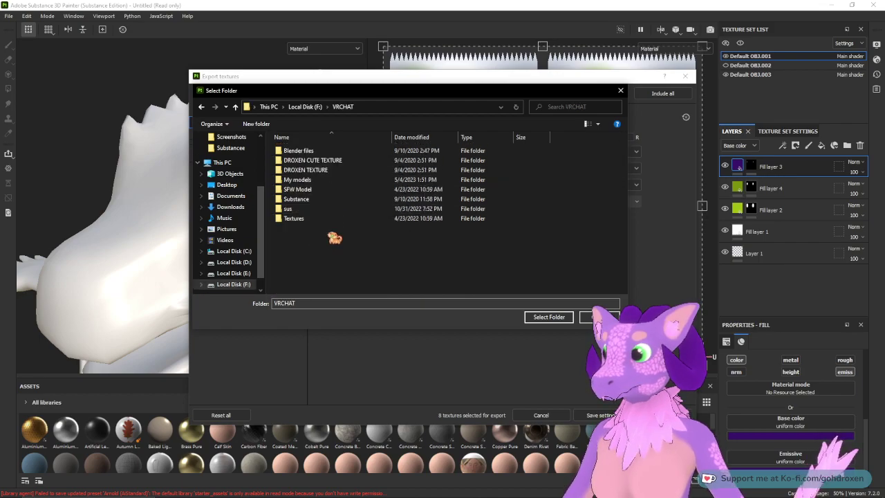
{"action": "double_click", "coordinate": [334, 182]}
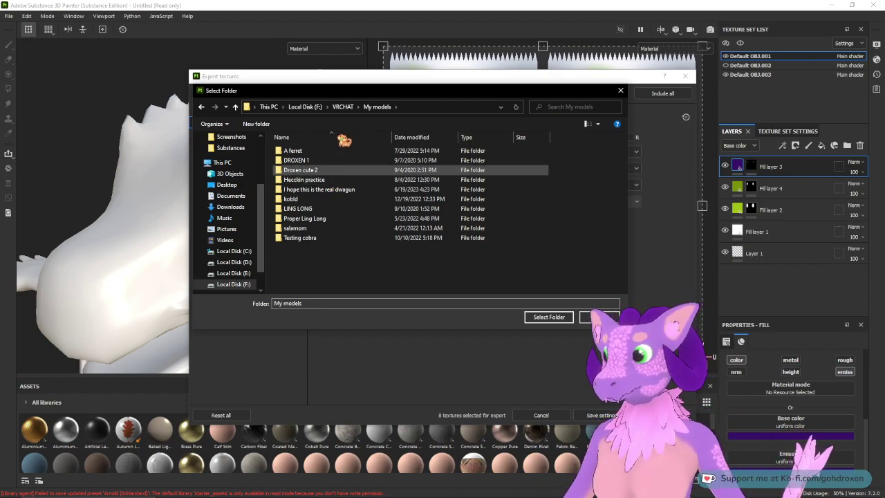
{"action": "double_click", "coordinate": [330, 191]}
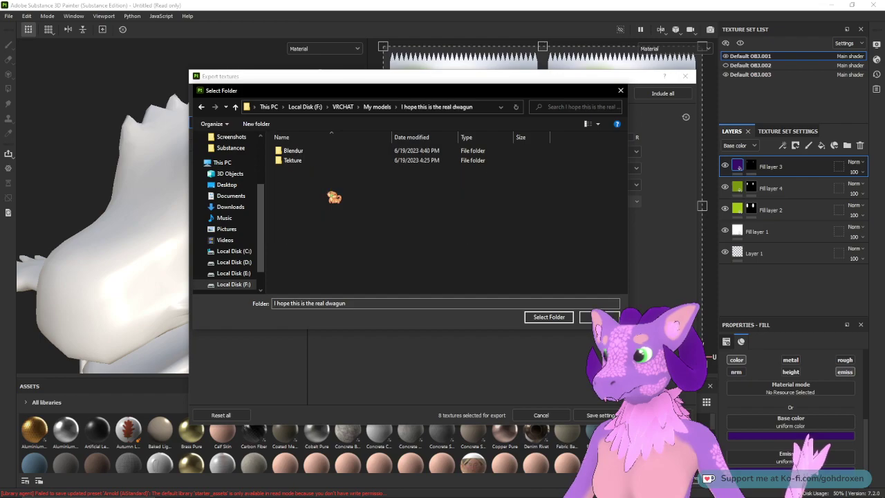
{"action": "double_click", "coordinate": [332, 161]}
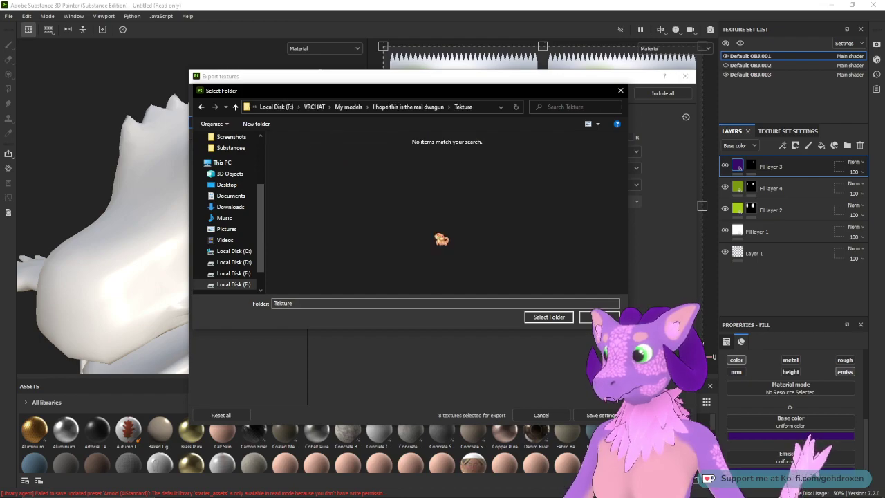
{"action": "left_click", "coordinate": [550, 317]}
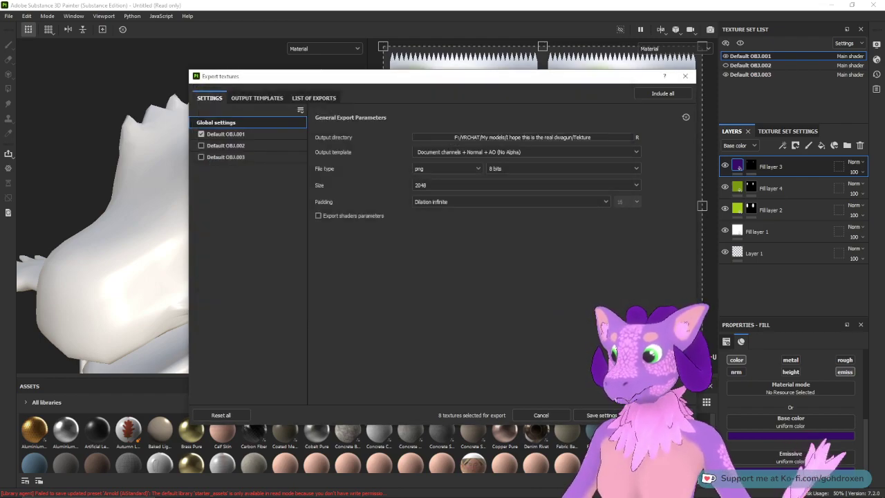
{"action": "left_click", "coordinate": [663, 415]}
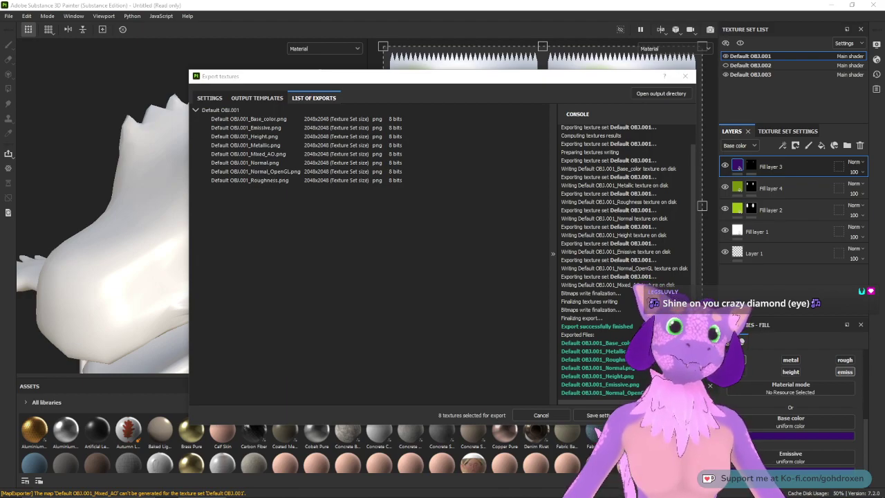
Step: View the exported Emissive and Base_color images of Default OBJ.001 to check the eye textures
{"action": "left_click", "coordinate": [600, 384]}
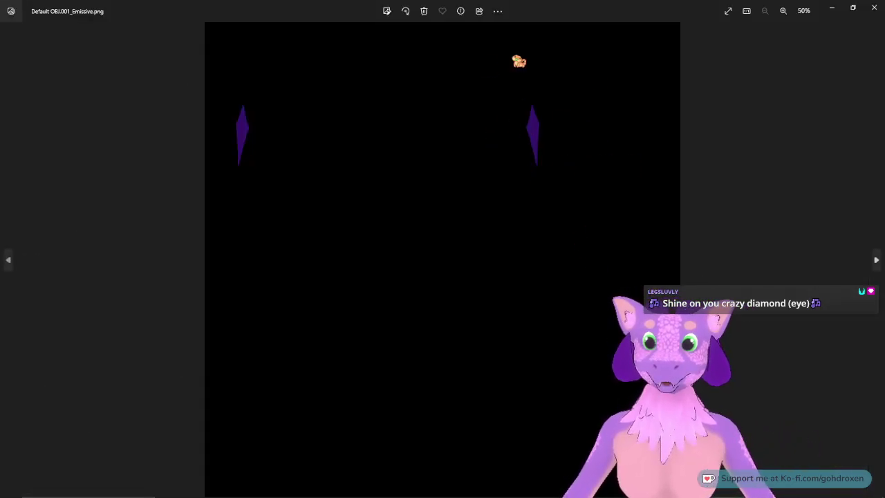
{"action": "left_click", "coordinate": [874, 7]}
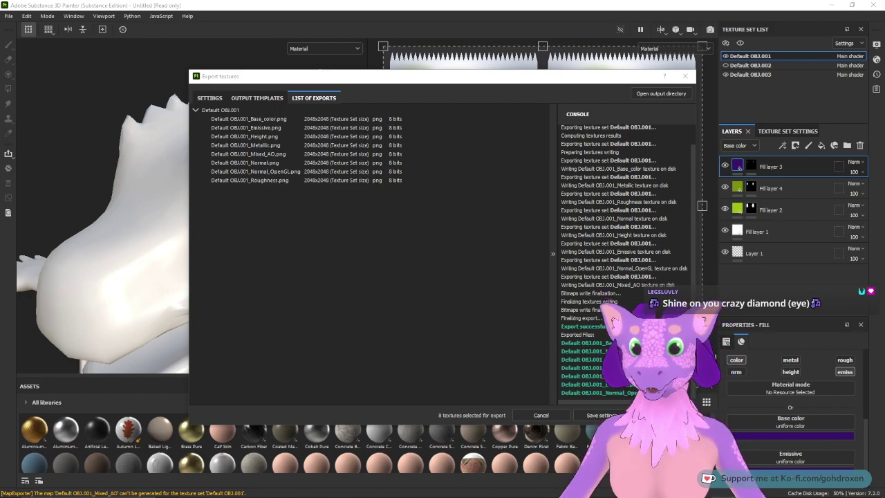
{"action": "key", "text": "alt+Tab"}
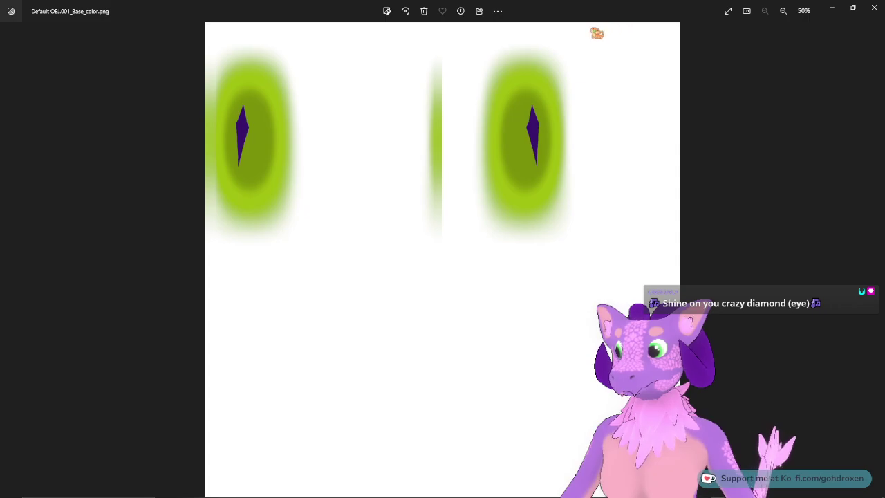
{"action": "left_click", "coordinate": [875, 7]}
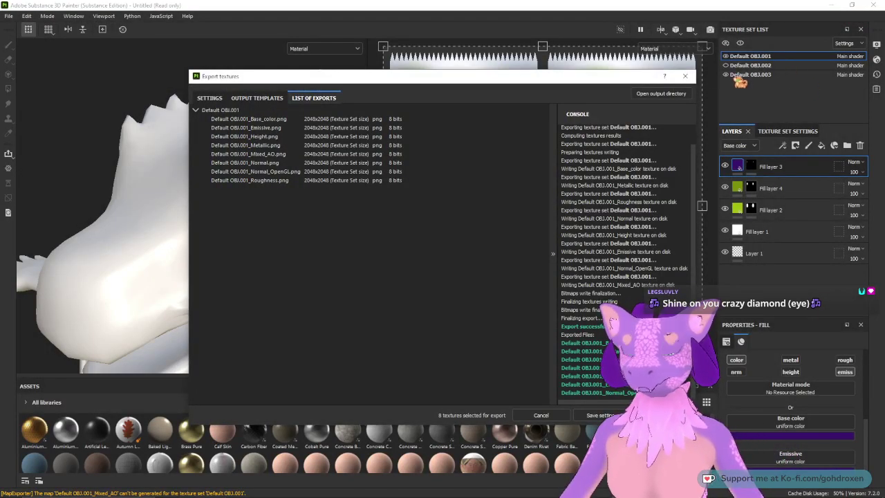
Step: Close the texture export dialog, minimize Substance 3D Painter and switch to the dragon model in Blender
{"action": "left_click", "coordinate": [685, 76]}
{"action": "left_click", "coordinate": [832, 5]}
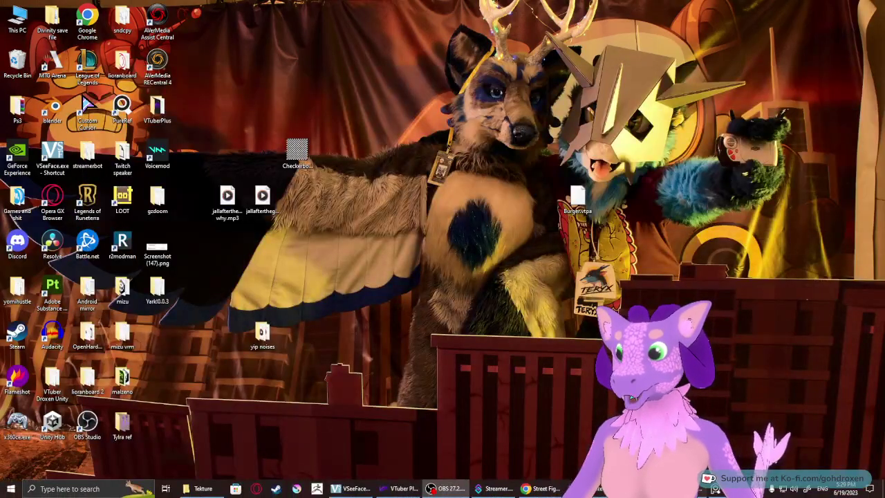
{"action": "left_click", "coordinate": [449, 490]}
{"action": "mouse_move", "coordinate": [595, 495]}
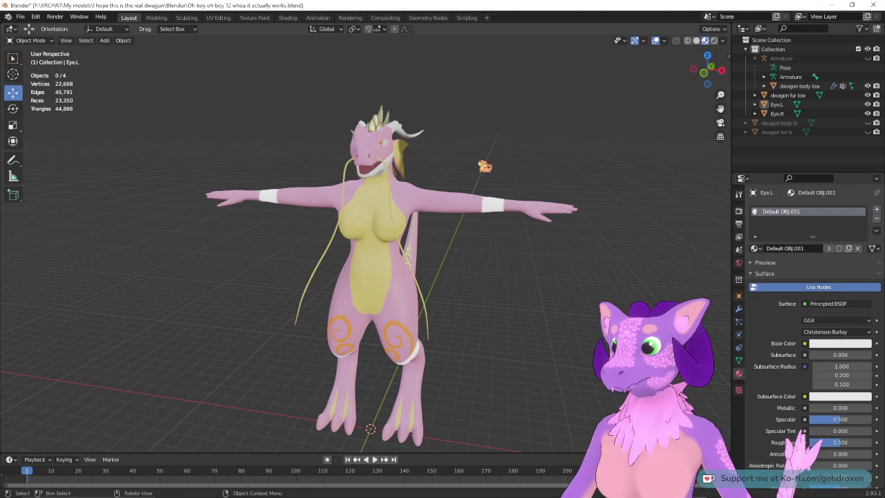
Step: Select the Eye.R object and show its Default OBJ.001 material nodes in the Shading workspace
{"action": "left_click", "coordinate": [392, 151]}
{"action": "middle_click_drag", "start_coordinate": [518, 132], "coordinate": [536, 218]}
{"action": "scroll", "coordinate": [567, 182], "scroll_direction": "up", "scroll_amount": 6}
{"action": "scroll", "coordinate": [544, 123], "scroll_direction": "down", "scroll_amount": 3}
{"action": "left_click", "coordinate": [398, 113]}
{"action": "middle_click_drag", "start_coordinate": [546, 142], "coordinate": [415, 128]}
{"action": "left_click", "coordinate": [292, 18]}
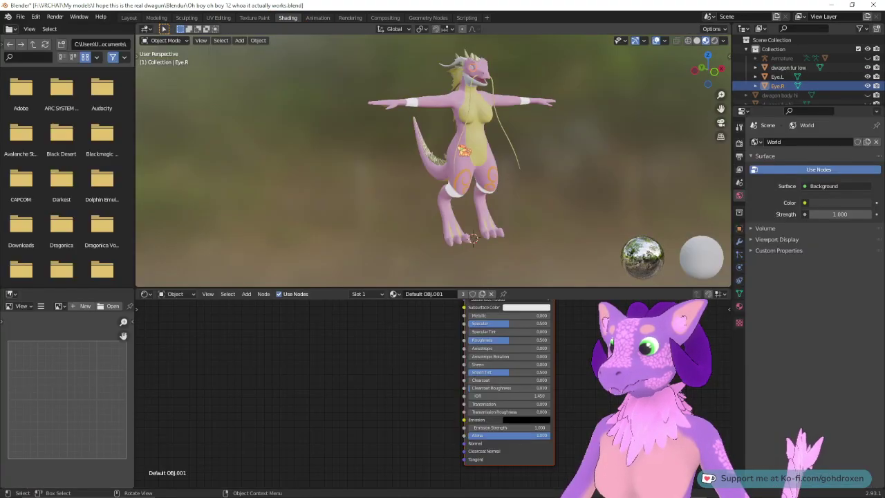
{"action": "scroll", "coordinate": [380, 386], "scroll_direction": "down", "scroll_amount": 2}
{"action": "middle_click_drag", "start_coordinate": [375, 385], "coordinate": [395, 427]}
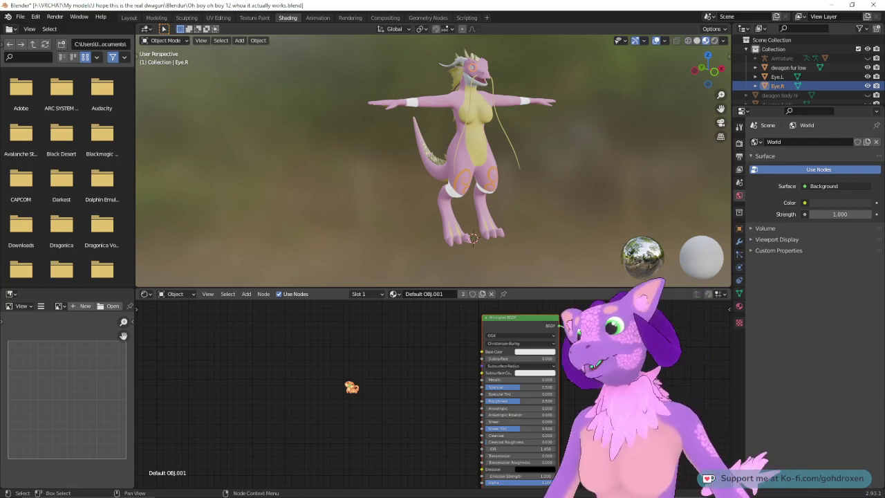
Step: Add an Image Texture node beside the Principled BSDF in the Default OBJ.001 material
{"action": "right_click", "coordinate": [351, 387]}
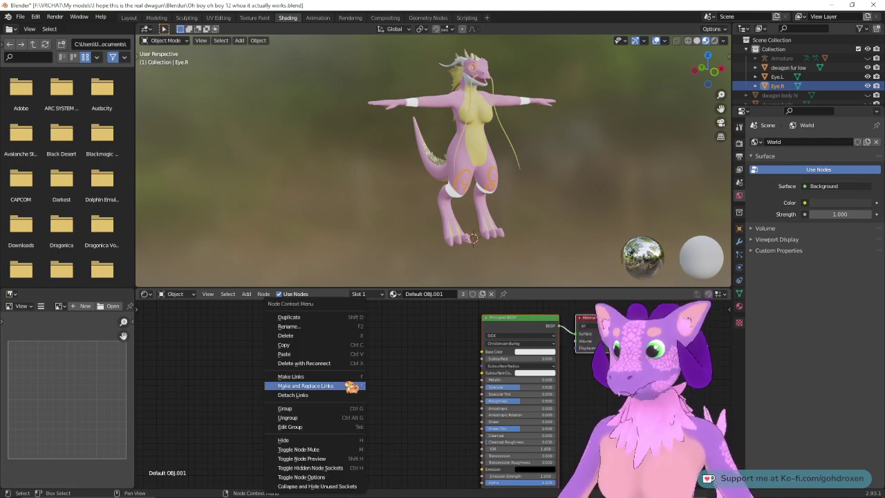
{"action": "left_click", "coordinate": [253, 296]}
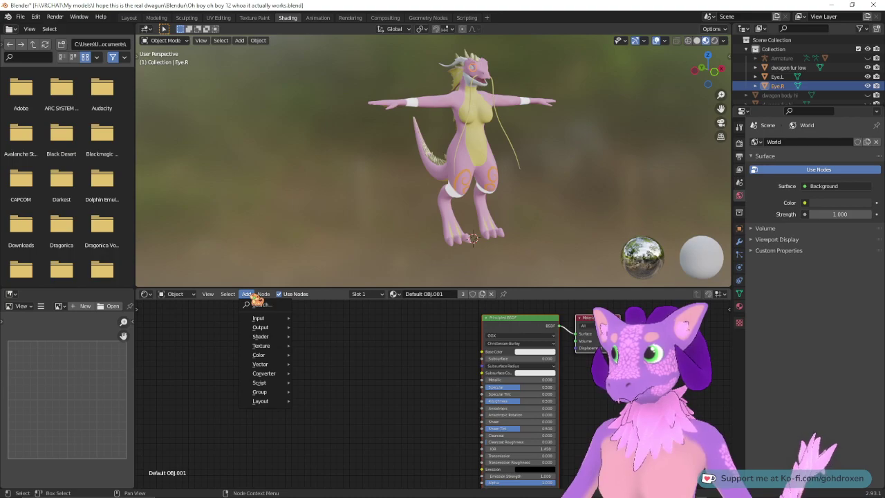
{"action": "mouse_move", "coordinate": [267, 345]}
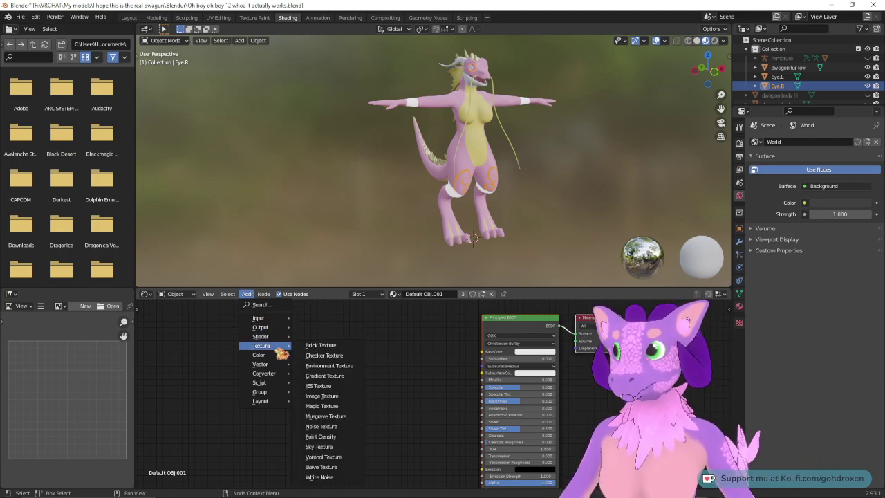
{"action": "left_click", "coordinate": [322, 395]}
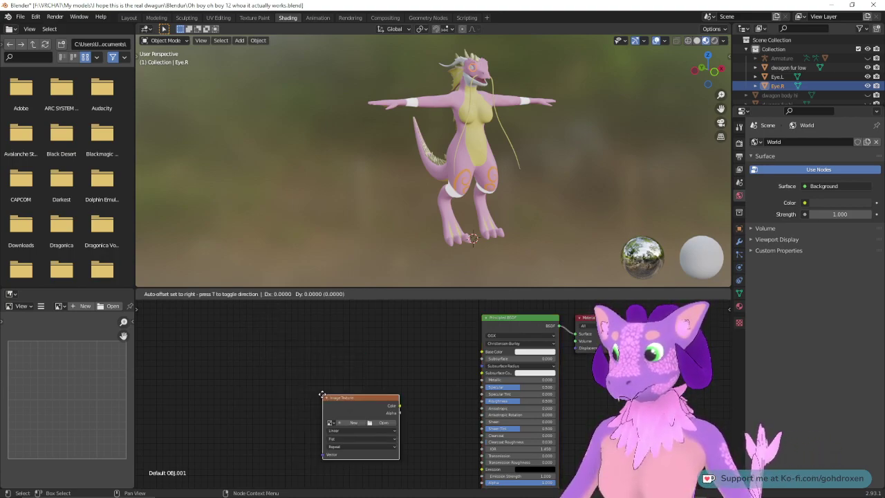
{"action": "left_click", "coordinate": [317, 352]}
Step: Load Default OBJ.001_Base_color.png from the Tekture folder into the image node and connect its Color output to Base Color
{"action": "left_click", "coordinate": [380, 378]}
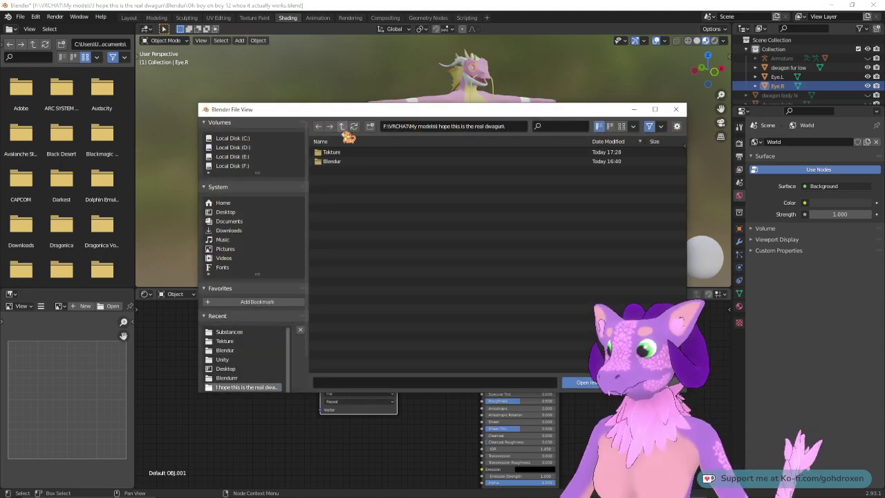
{"action": "left_click", "coordinate": [341, 128]}
{"action": "double_click", "coordinate": [345, 153]}
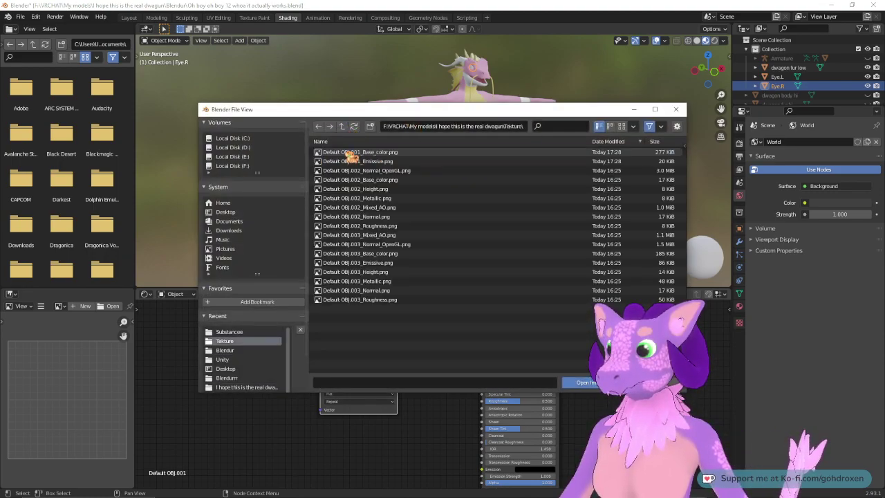
{"action": "double_click", "coordinate": [408, 153]}
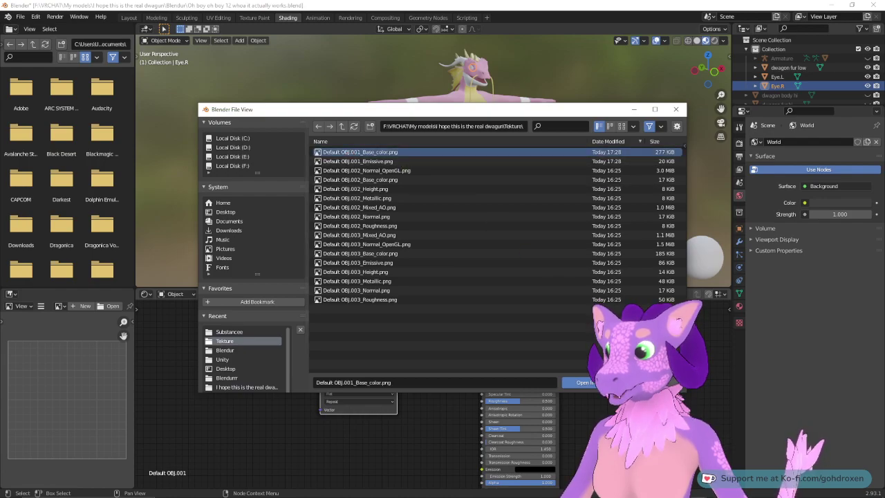
{"action": "left_click_drag", "start_coordinate": [398, 361], "coordinate": [489, 357]}
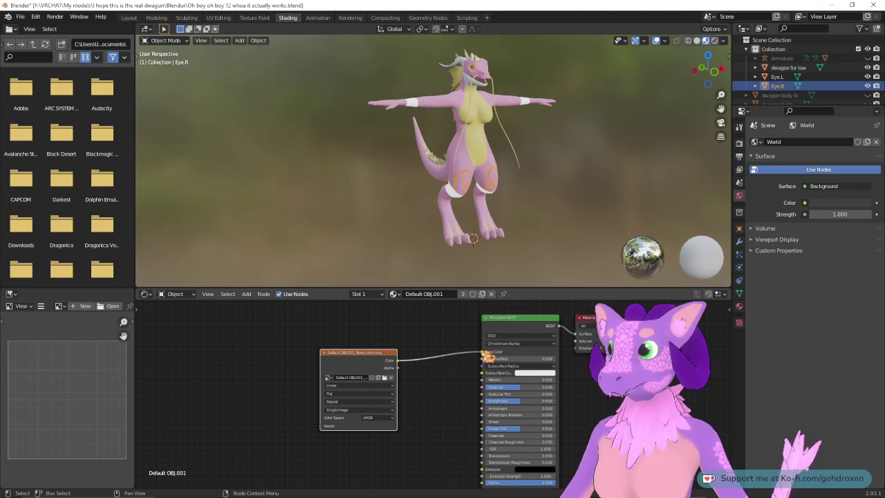
{"action": "left_click_drag", "start_coordinate": [377, 353], "coordinate": [382, 325]}
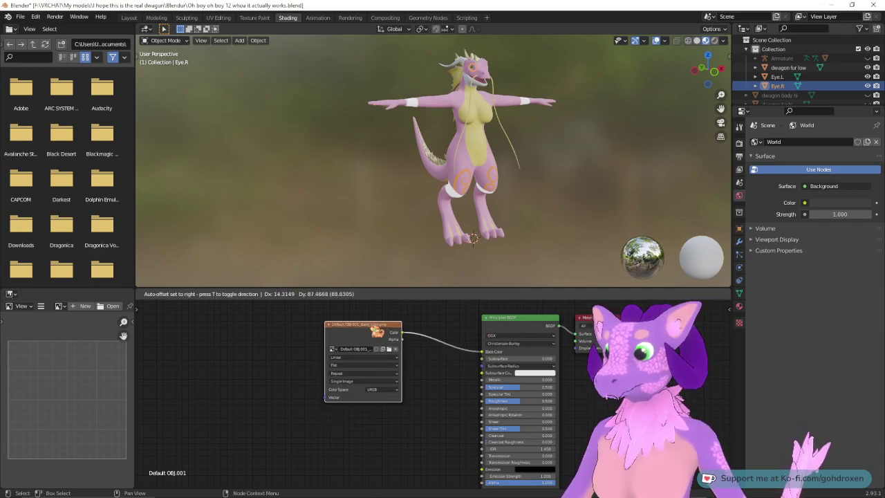
Step: Add a second Image Texture node below the base color image node
{"action": "left_click", "coordinate": [246, 294]}
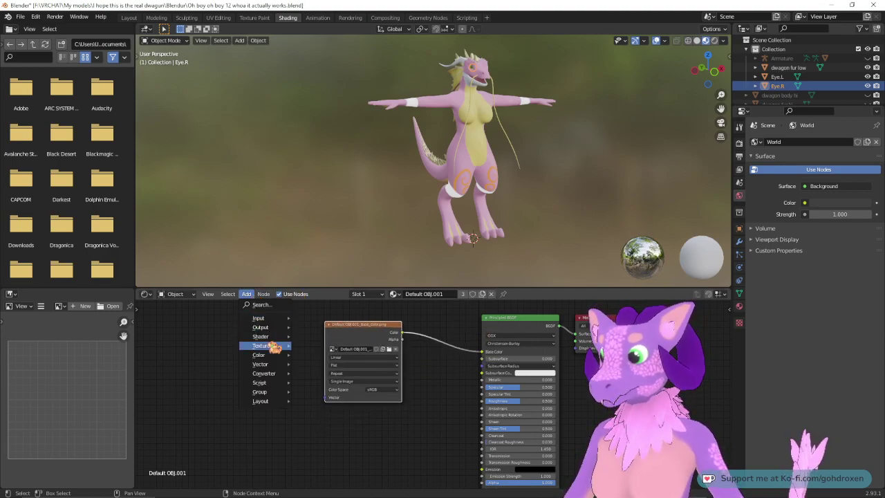
{"action": "mouse_move", "coordinate": [274, 346]}
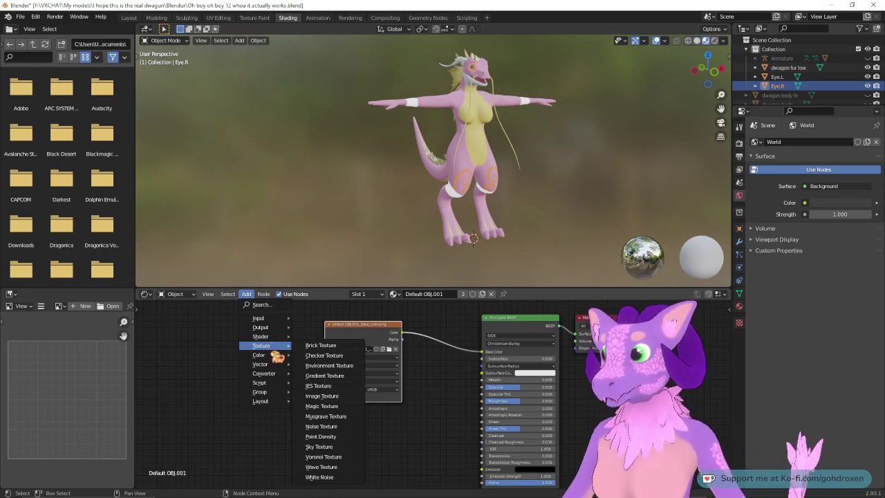
{"action": "left_click", "coordinate": [325, 396]}
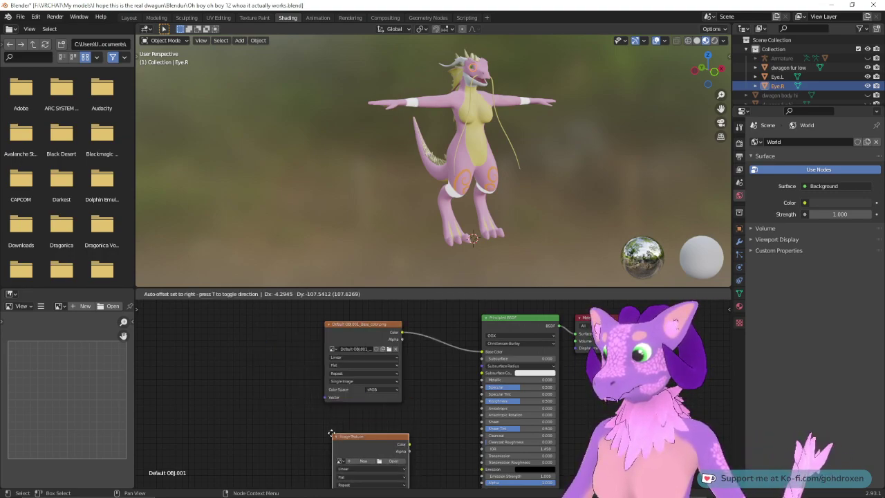
{"action": "left_click", "coordinate": [326, 414]}
Step: Load Default OBJ.001_Emissive.png from the Tekture folder into the second image node and connect its Color output to Emission
{"action": "left_click", "coordinate": [386, 442]}
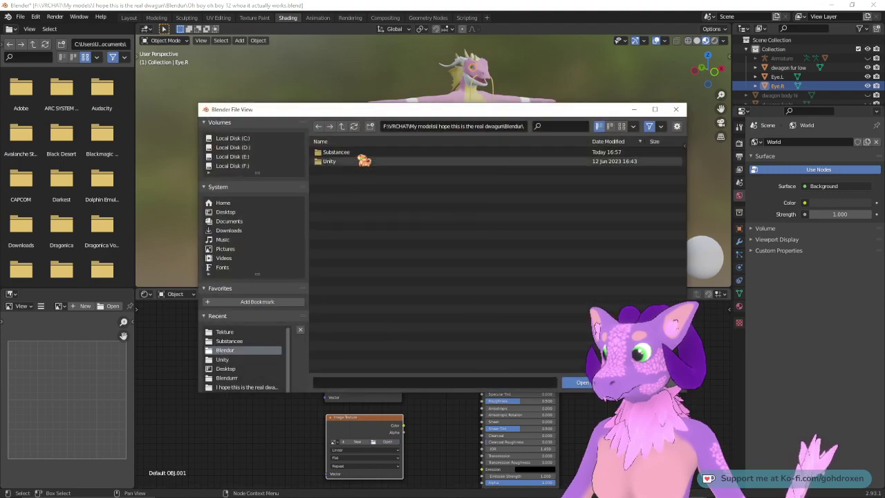
{"action": "left_click", "coordinate": [342, 127]}
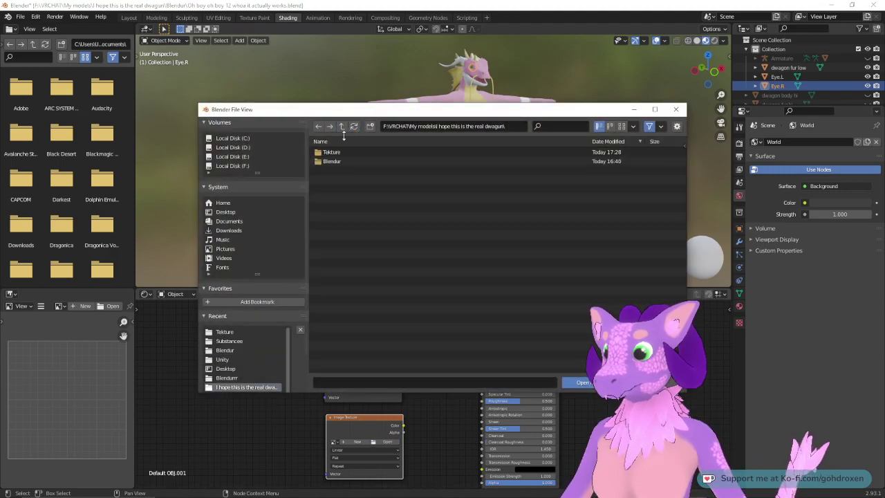
{"action": "double_click", "coordinate": [334, 153]}
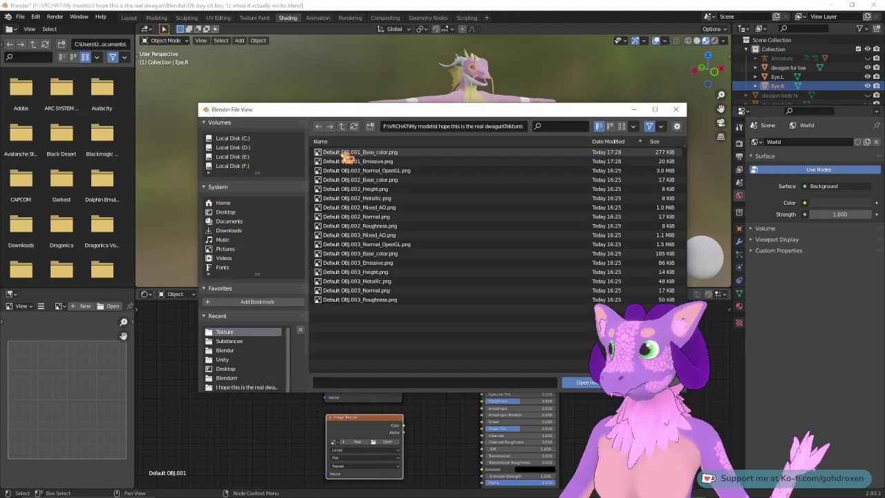
{"action": "left_click", "coordinate": [377, 161]}
{"action": "left_click", "coordinate": [580, 383]}
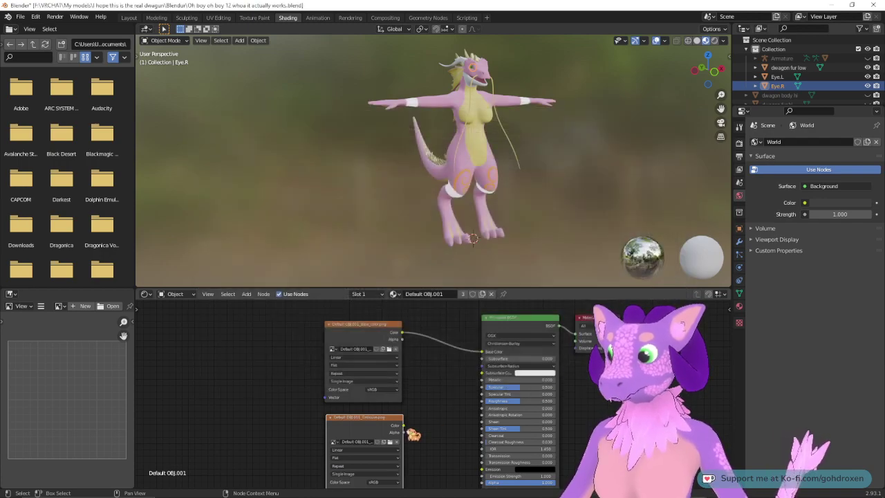
{"action": "left_click_drag", "start_coordinate": [403, 425], "coordinate": [483, 473]}
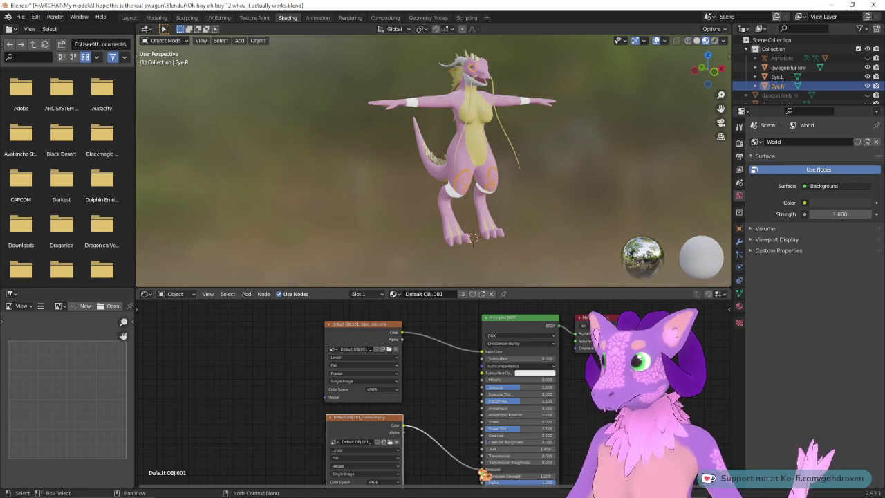
Step: Examine the textured eyes on the dragon's head from several angles in the Layout workspace
{"action": "left_click", "coordinate": [130, 18]}
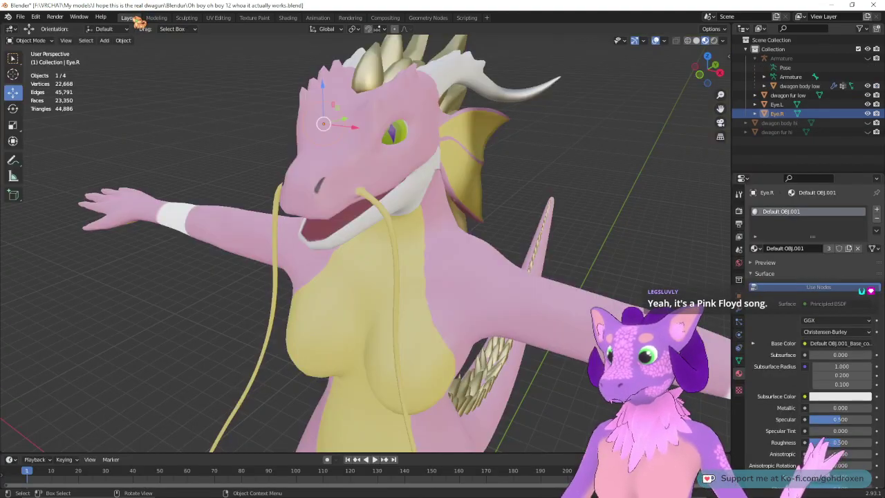
{"action": "mouse_move", "coordinate": [192, 236]}
{"action": "middle_mouse_down"}
{"action": "mouse_move", "coordinate": [297, 233]}
{"action": "mouse_move", "coordinate": [177, 226]}
{"action": "middle_mouse_up"}
{"action": "left_click", "coordinate": [517, 204]}
{"action": "middle_click_drag", "start_coordinate": [517, 208], "coordinate": [537, 210]}
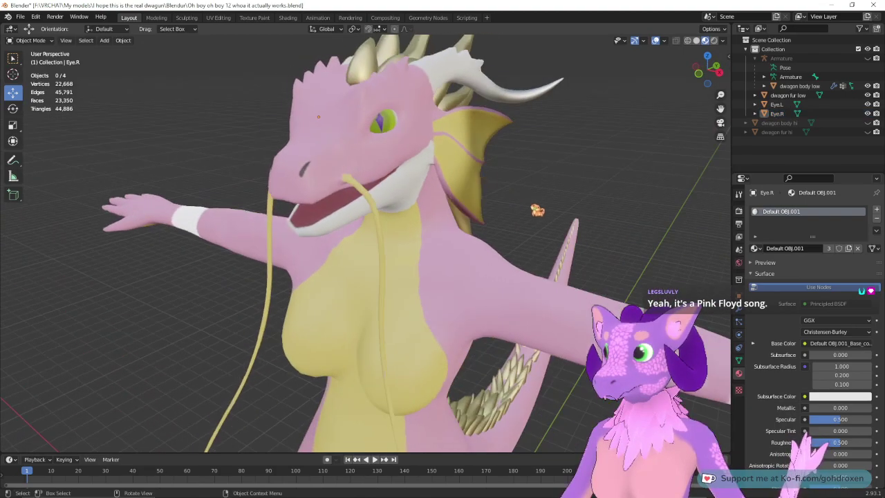
{"action": "left_click", "coordinate": [392, 122]}
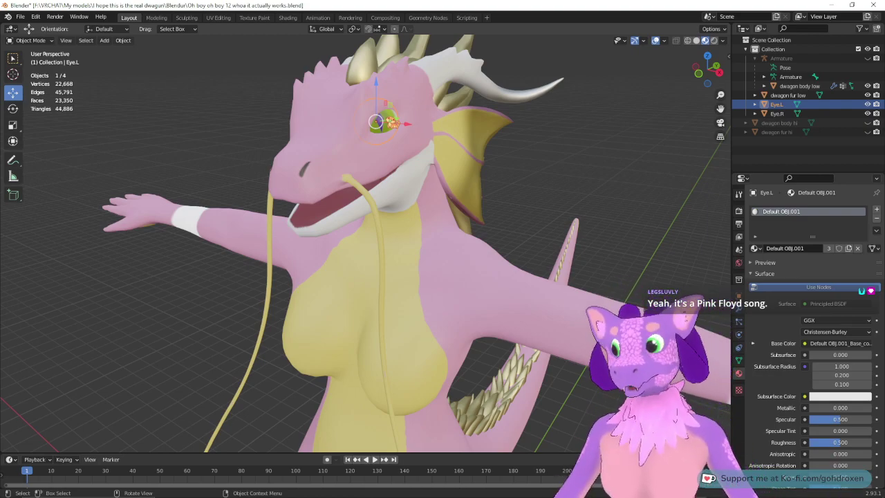
{"action": "left_click", "coordinate": [540, 167]}
{"action": "middle_click_drag", "start_coordinate": [539, 168], "coordinate": [482, 178]}
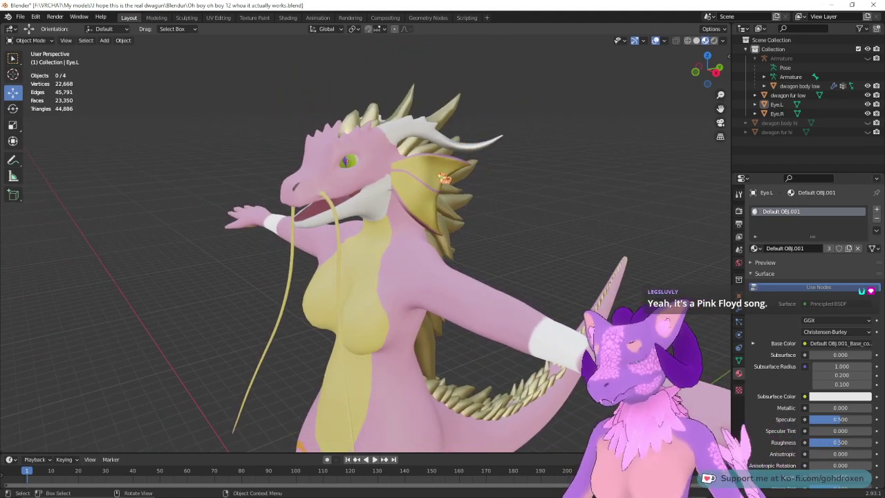
{"action": "middle_click_drag", "start_coordinate": [444, 178], "coordinate": [453, 176]}
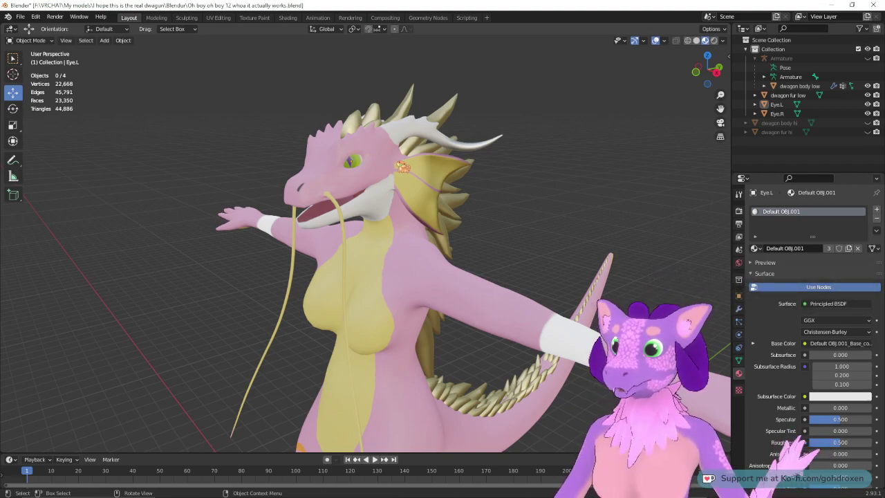
{"action": "middle_click_drag", "start_coordinate": [439, 192], "coordinate": [546, 172]}
{"action": "middle_click_drag", "start_coordinate": [381, 246], "coordinate": [450, 241]}
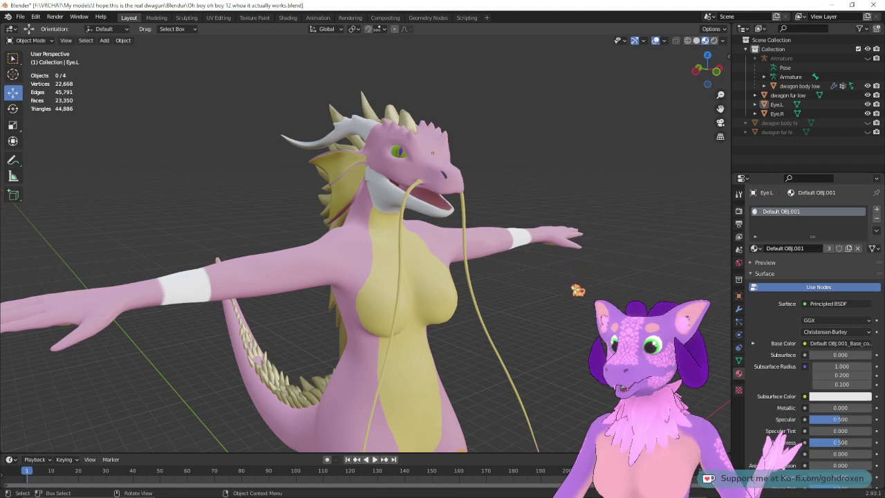
{"action": "middle_click_drag", "start_coordinate": [610, 307], "coordinate": [528, 307]}
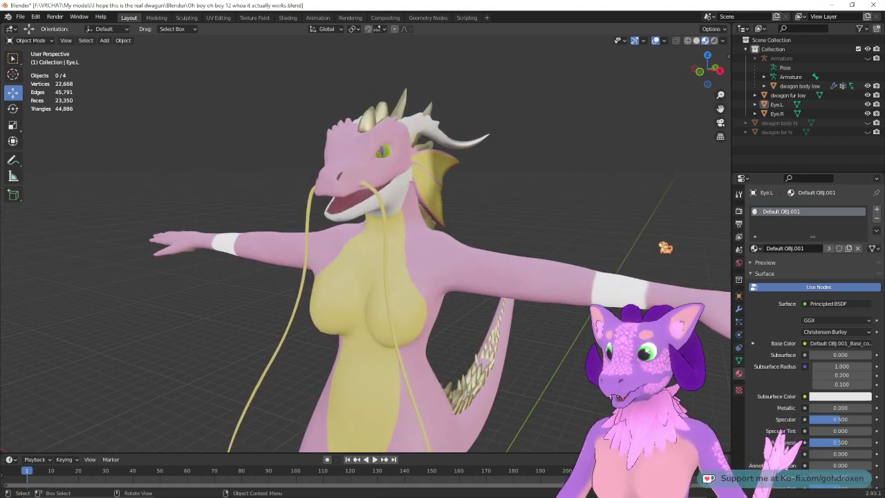
{"action": "middle_click_drag", "start_coordinate": [659, 247], "coordinate": [613, 253]}
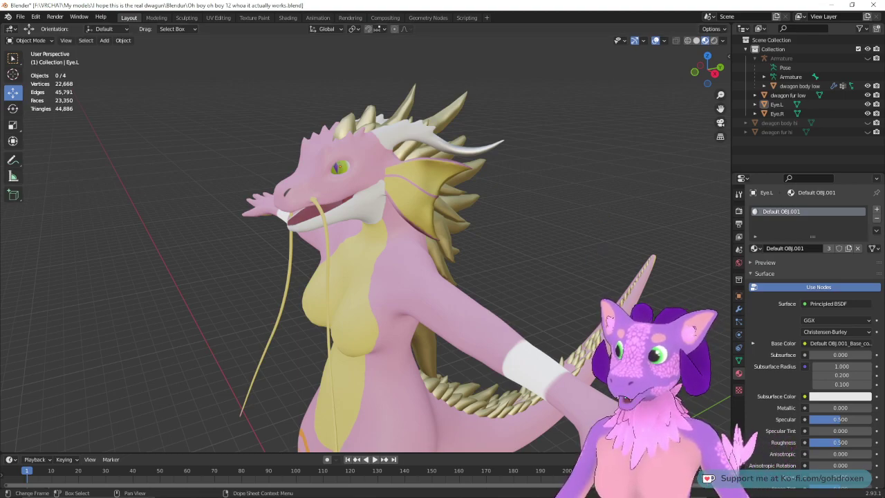
Step: Switch to Substance 3D Painter and add a white fill layer with a black mask above Fill layer 3, with its mask active
{"action": "mouse_move", "coordinate": [608, 496]}
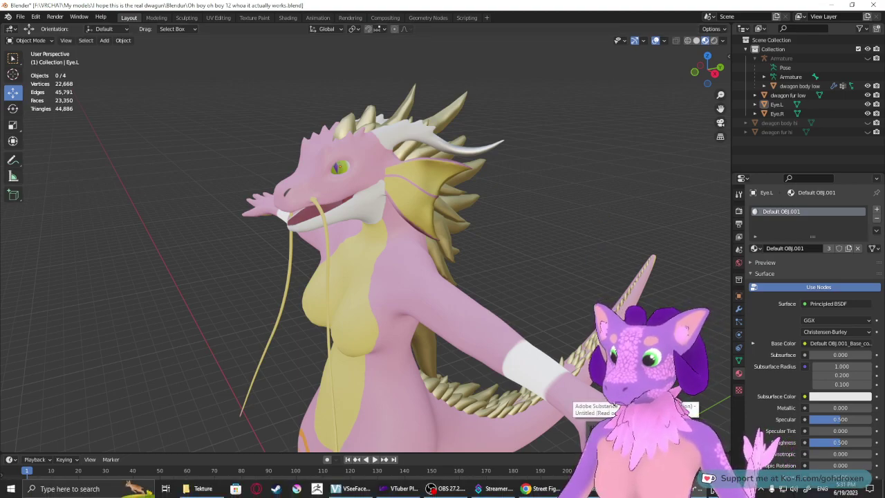
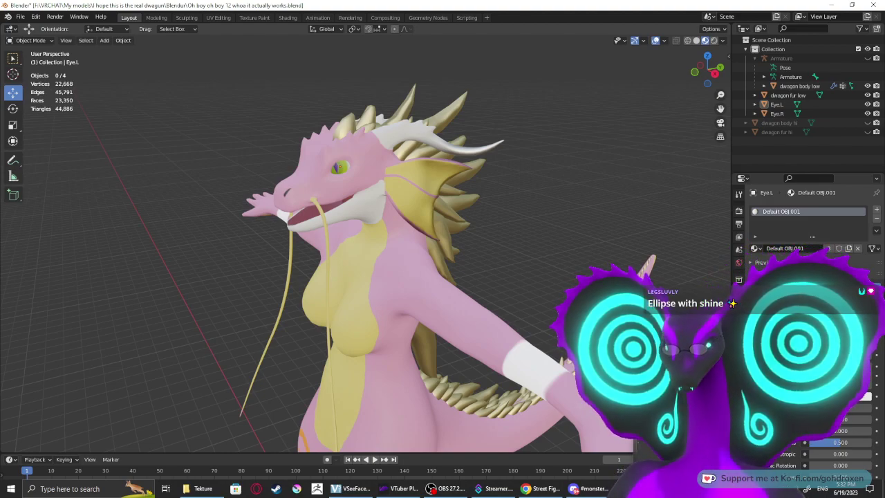
{"action": "left_click", "coordinate": [636, 489]}
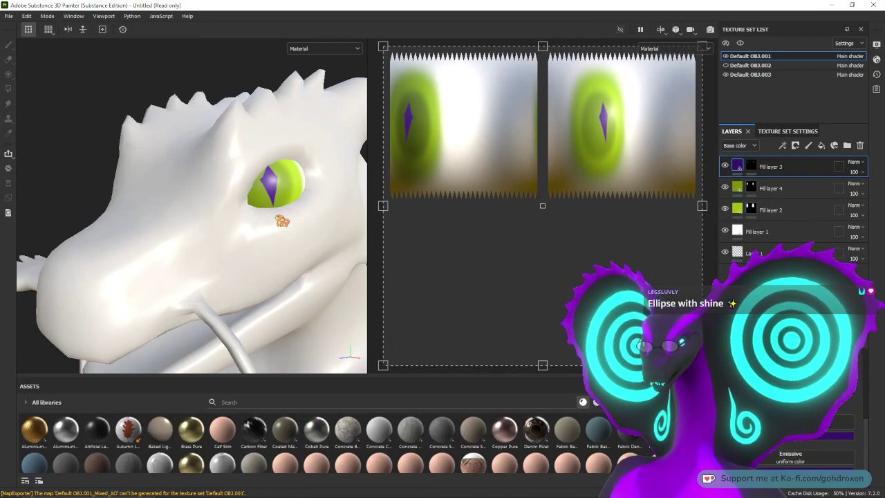
{"action": "left_click", "coordinate": [822, 146]}
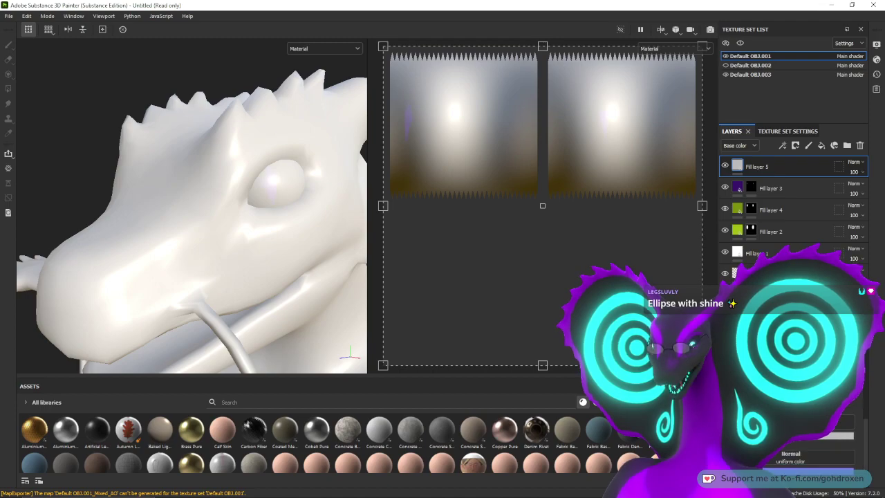
{"action": "right_click", "coordinate": [750, 168]}
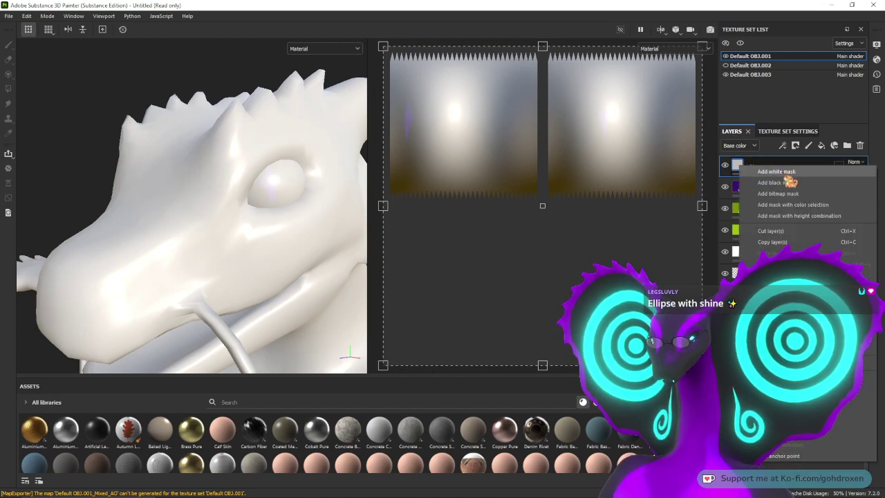
{"action": "left_click", "coordinate": [754, 175]}
{"action": "left_click", "coordinate": [738, 166]}
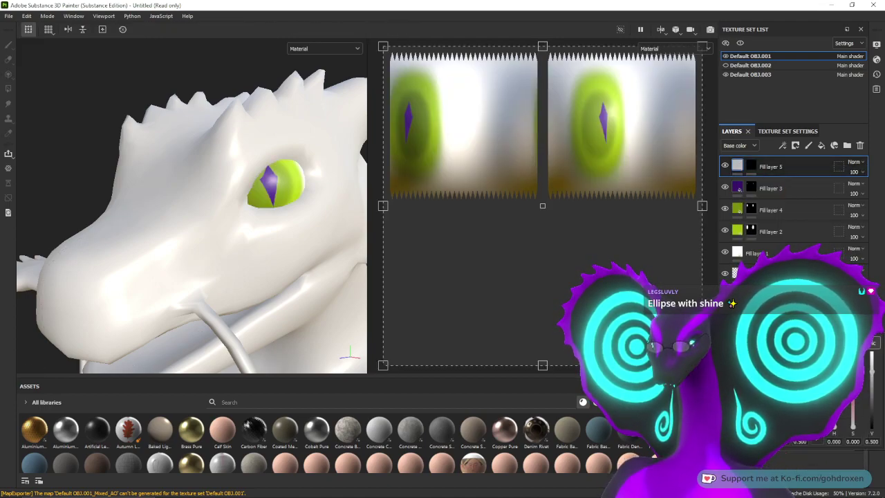
{"action": "left_click", "coordinate": [752, 166]}
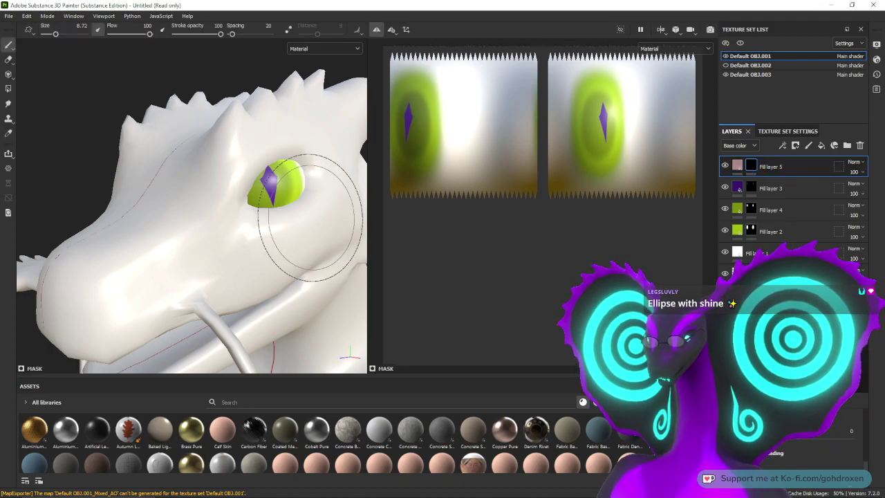
Step: Reduce the brush size to 0.32 for painting the Fill layer 5 mask on the dragon's pupil
{"action": "left_click_drag", "start_coordinate": [278, 193], "coordinate": [265, 200], "text": "alt"}
{"action": "right_click_drag", "start_coordinate": [264, 200], "coordinate": [252, 321], "text": "alt"}
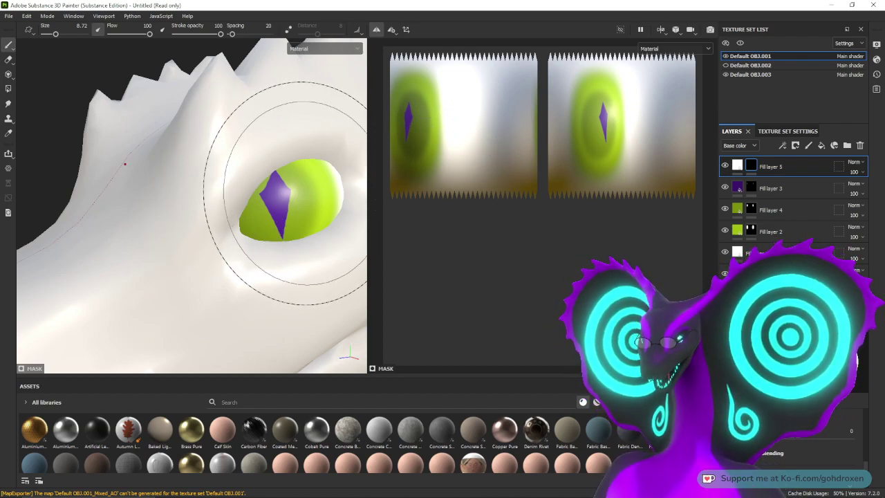
{"action": "key", "text": "bracketleft"}
{"action": "key", "text": "bracketleft"}
{"action": "key", "text": "bracketleft"}
{"action": "key", "text": "bracketleft"}
{"action": "key", "text": "bracketleft"}
{"action": "key", "text": "bracketleft"}
{"action": "key", "text": "bracketleft"}
{"action": "key", "text": "bracketleft"}
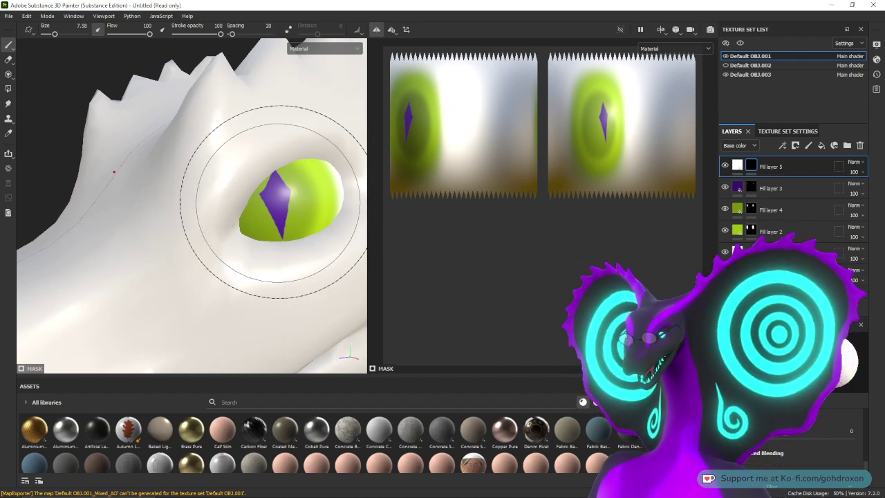
{"action": "right_click_drag", "start_coordinate": [277, 185], "coordinate": [279, 181], "text": "ctrl"}
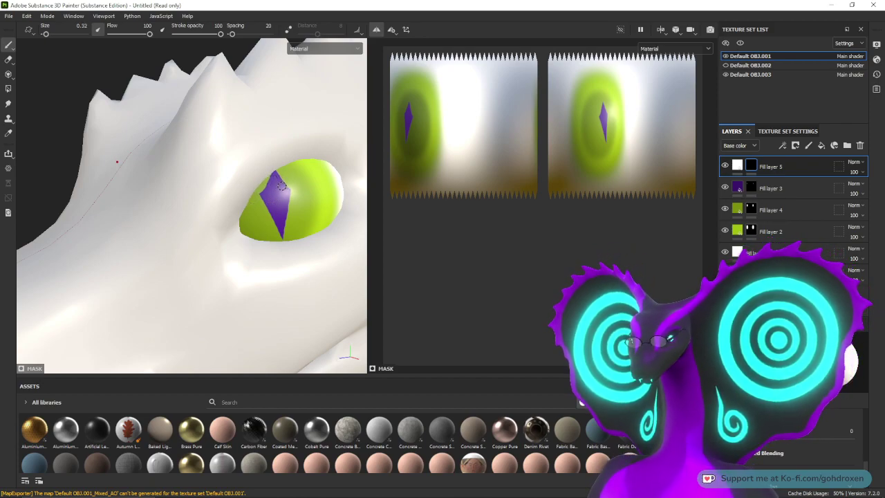
Step: Paint two white highlight spots, a larger one above a smaller one, beside the pupil on the Fill layer 5 mask
{"action": "left_click_drag", "start_coordinate": [289, 176], "coordinate": [280, 179]}
{"action": "key", "text": "ctrl+z"}
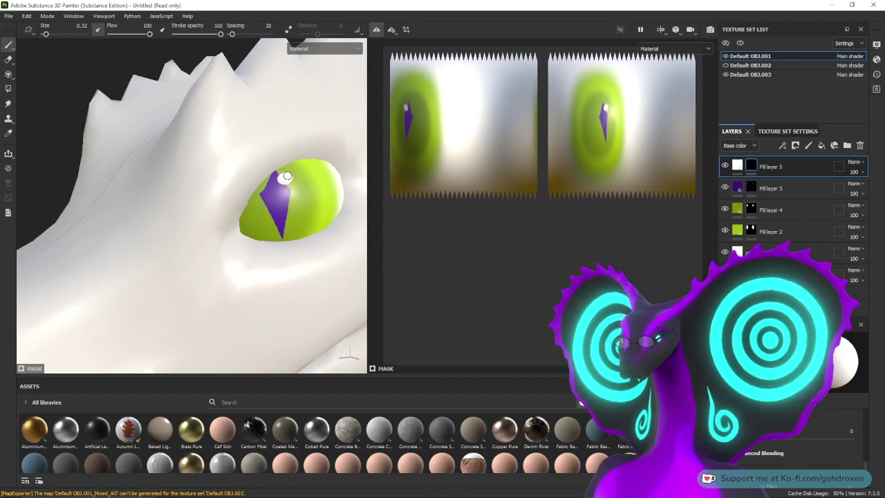
{"action": "key", "text": "ctrl+z"}
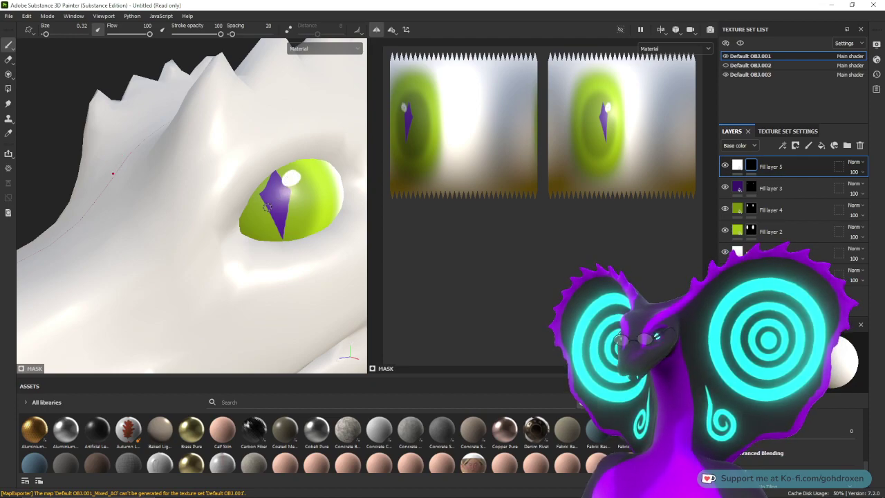
{"action": "left_click_drag", "start_coordinate": [266, 220], "coordinate": [263, 221]}
{"action": "mouse_move", "coordinate": [267, 188]}
{"action": "left_mouse_down", "text": "alt"}
{"action": "mouse_move", "coordinate": [332, 182]}
{"action": "mouse_move", "coordinate": [276, 181]}
{"action": "left_mouse_up", "text": "alt"}
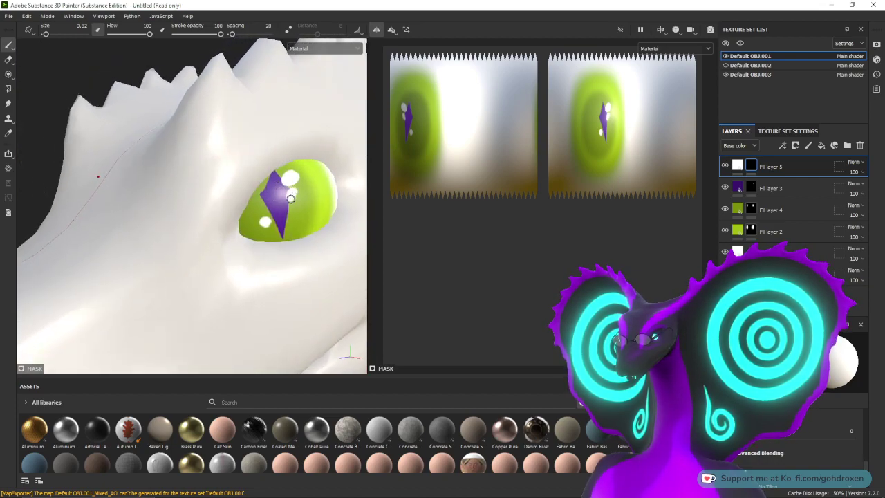
{"action": "mouse_move", "coordinate": [291, 196]}
{"action": "left_mouse_down", "text": "alt"}
{"action": "mouse_move", "coordinate": [242, 212]}
{"action": "mouse_move", "coordinate": [335, 213]}
{"action": "mouse_move", "coordinate": [328, 210]}
{"action": "left_mouse_up", "text": "alt"}
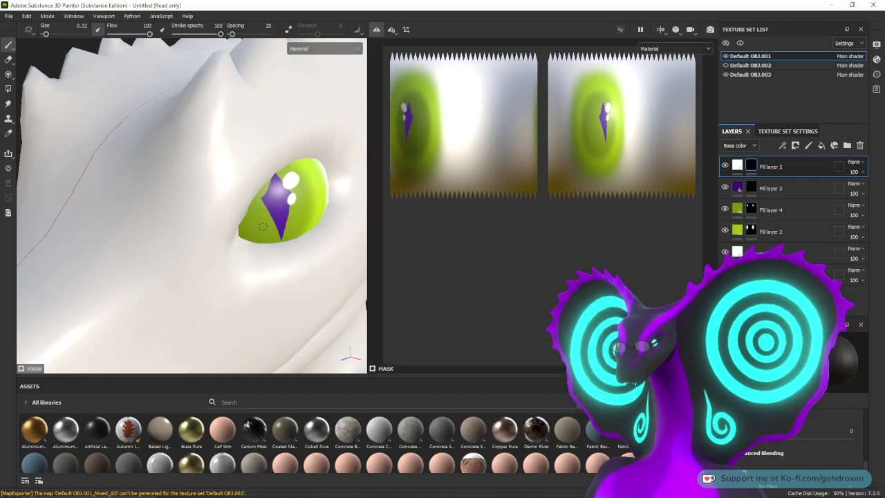
{"action": "mouse_move", "coordinate": [320, 217]}
{"action": "left_mouse_down", "text": "alt"}
{"action": "mouse_move", "coordinate": [224, 198]}
{"action": "mouse_move", "coordinate": [330, 201]}
{"action": "mouse_move", "coordinate": [247, 166]}
{"action": "left_mouse_up", "text": "alt"}
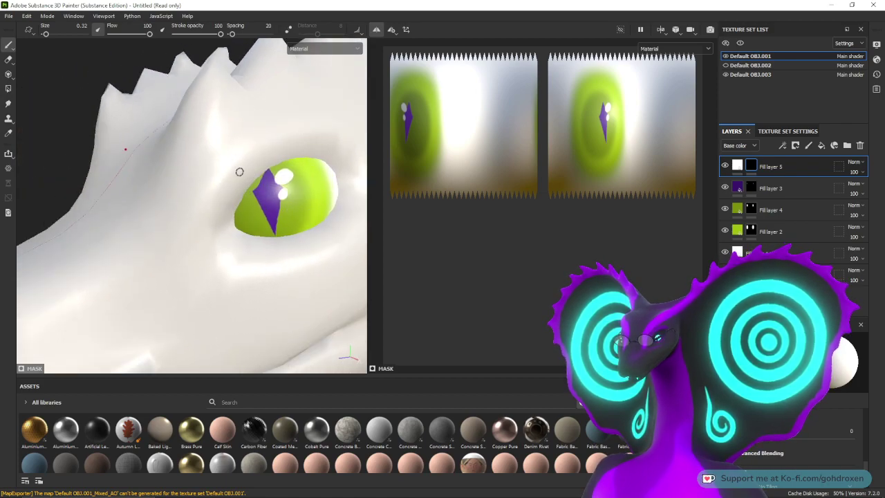
{"action": "scroll", "coordinate": [276, 163], "scroll_direction": "down", "scroll_amount": 6}
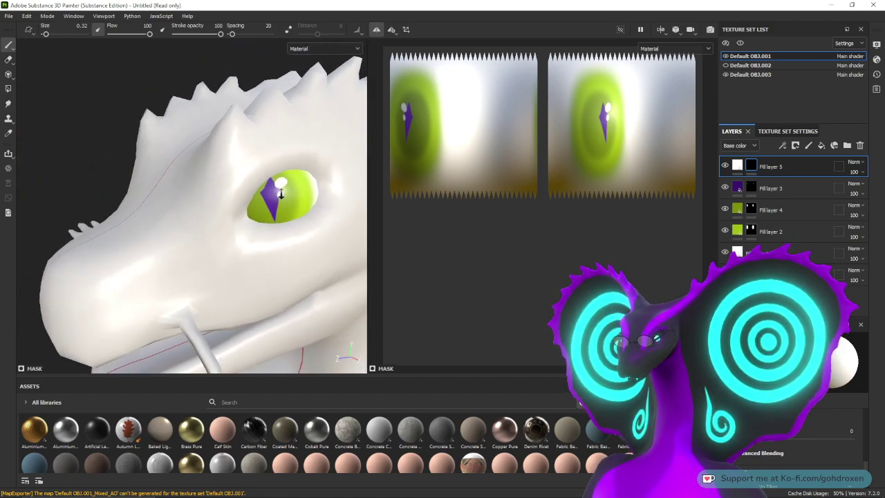
{"action": "left_click_drag", "start_coordinate": [257, 217], "coordinate": [309, 244], "text": "alt"}
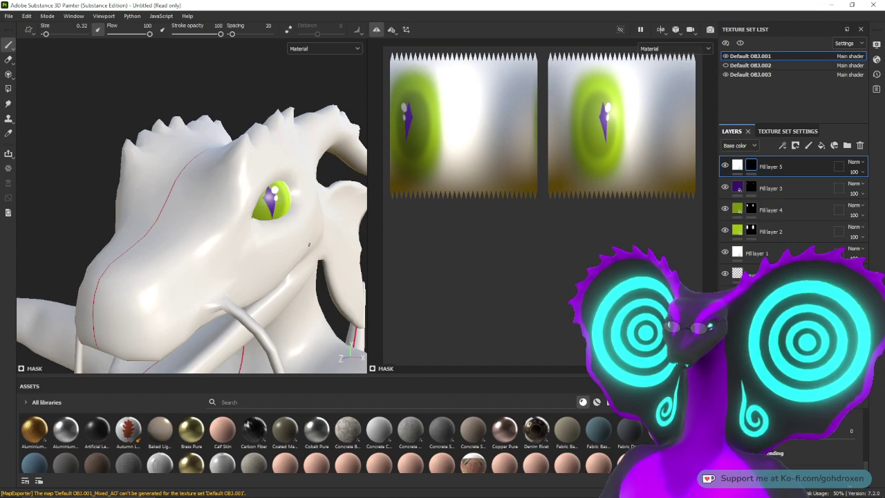
{"action": "left_click_drag", "start_coordinate": [247, 145], "coordinate": [236, 123], "text": "alt"}
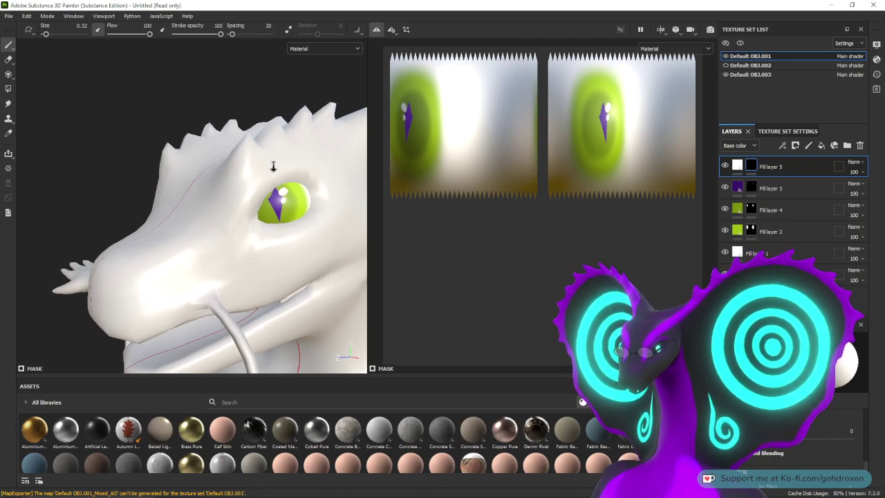
Step: Enlarge the brush to 3.89 and erase the entire purple pupil from the Fill layer 3 mask
{"action": "scroll", "coordinate": [283, 265], "scroll_direction": "up", "scroll_amount": 5}
{"action": "left_click_drag", "start_coordinate": [277, 206], "coordinate": [283, 242], "text": "alt"}
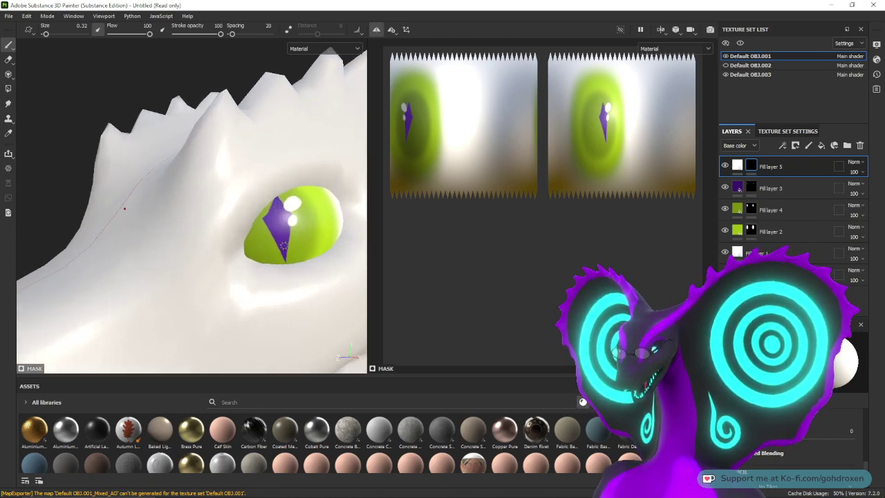
{"action": "left_click", "coordinate": [754, 190]}
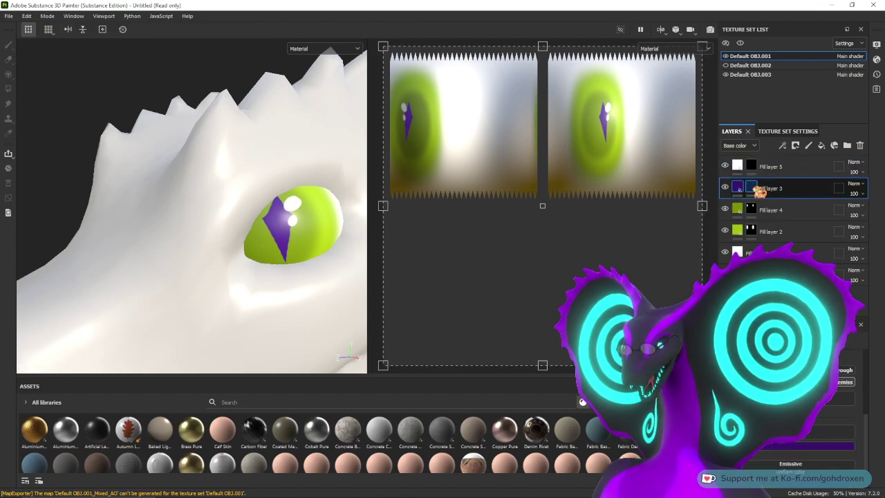
{"action": "mouse_move", "coordinate": [296, 201]}
{"action": "left_mouse_down", "text": "alt"}
{"action": "mouse_move", "coordinate": [302, 218]}
{"action": "mouse_move", "coordinate": [296, 175]}
{"action": "mouse_move", "coordinate": [304, 260]}
{"action": "left_mouse_up", "text": "alt"}
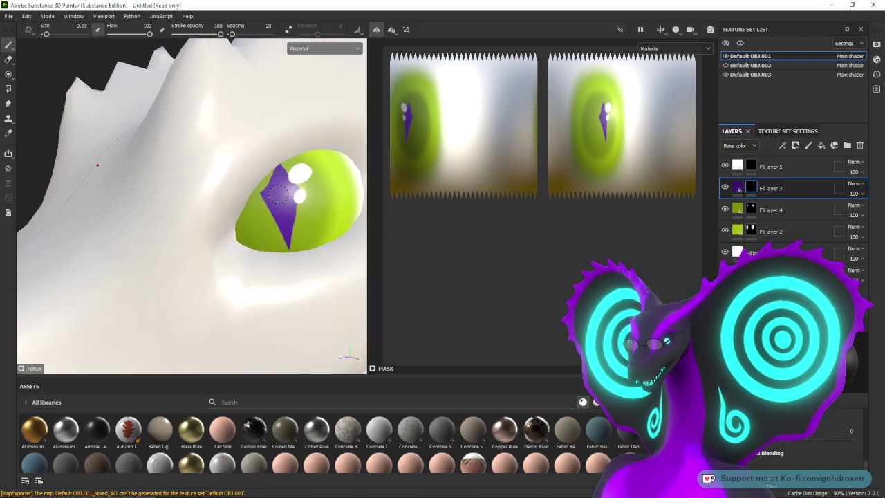
{"action": "right_click_drag", "start_coordinate": [283, 184], "coordinate": [339, 183], "text": "ctrl"}
{"action": "left_click_drag", "start_coordinate": [285, 182], "coordinate": [296, 197]}
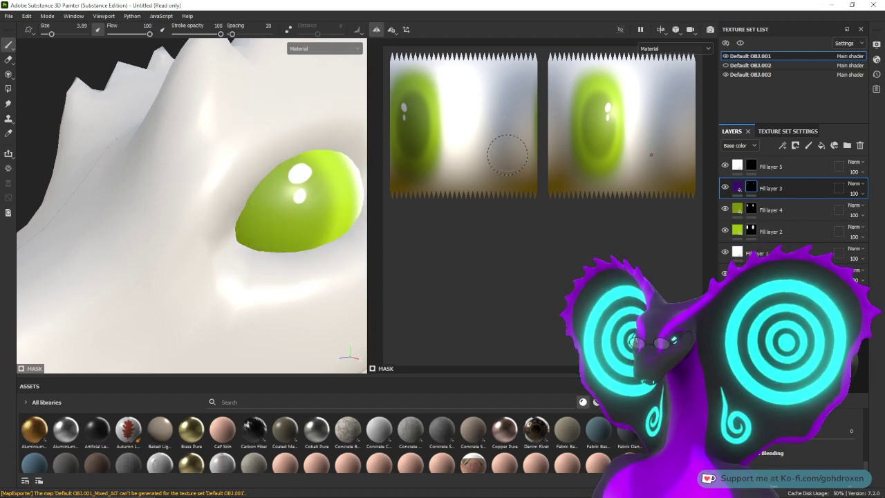
Step: Hide Fill layer 5 and reduce the brush size to 0.59 for repainting the pupil
{"action": "left_click", "coordinate": [726, 166]}
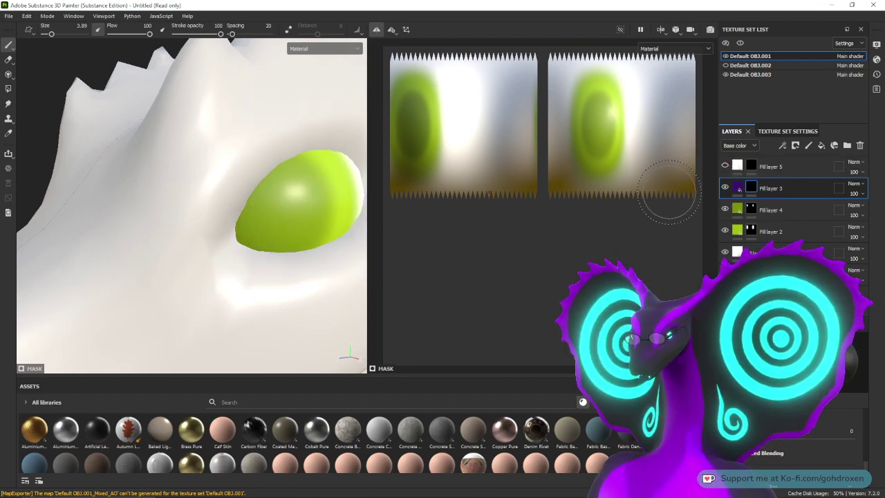
{"action": "right_click_drag", "start_coordinate": [294, 201], "coordinate": [286, 201], "text": "ctrl"}
{"action": "key", "text": "["}
{"action": "key", "text": "["}
{"action": "key", "text": "["}
{"action": "key", "text": "["}
{"action": "key", "text": "["}
{"action": "key", "text": "["}
{"action": "key", "text": "["}
{"action": "key", "text": "["}
{"action": "key", "text": "["}
{"action": "key", "text": "["}
{"action": "key", "text": "["}
{"action": "key", "text": "["}
{"action": "key", "text": "["}
{"action": "key", "text": "["}
{"action": "key", "text": "["}
{"action": "key", "text": "["}
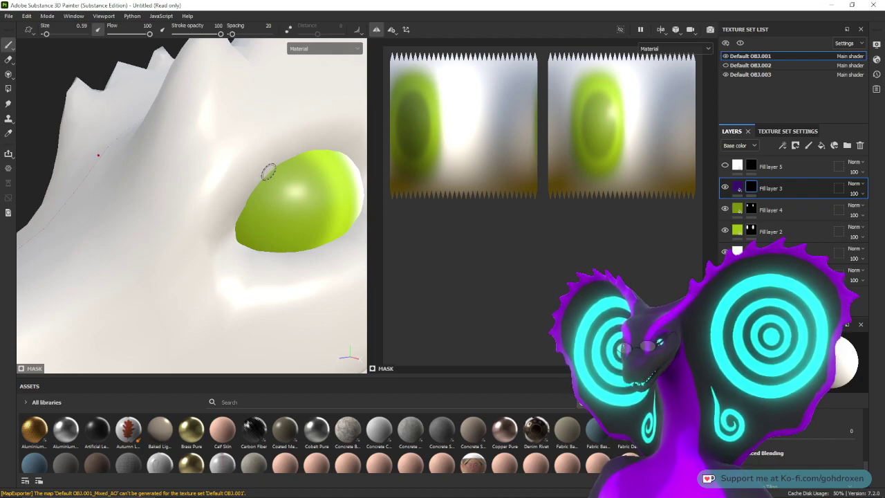
Step: Paint a wider, filled diamond-shaped pupil on the Fill layer 3 mask and show Fill layer 5 again
{"action": "left_click_drag", "start_coordinate": [264, 189], "coordinate": [256, 208]}
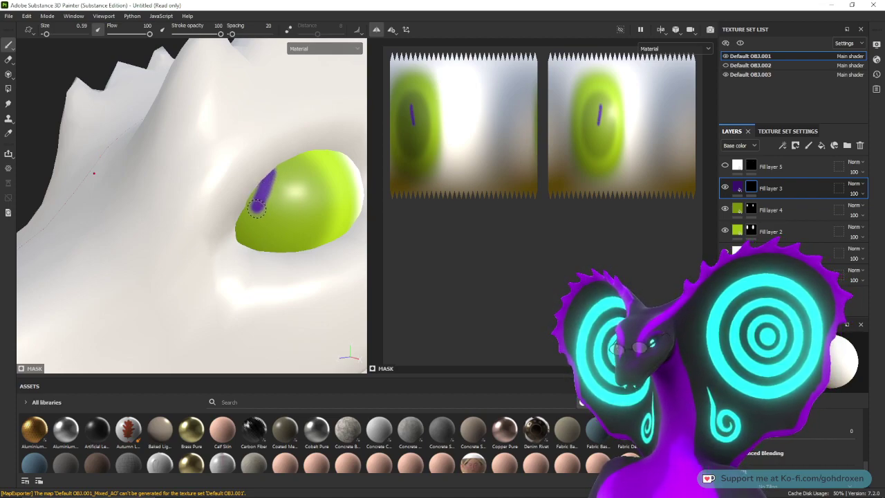
{"action": "key", "text": "ctrl+z"}
{"action": "mouse_move", "coordinate": [268, 175]}
{"action": "left_mouse_down"}
{"action": "mouse_move", "coordinate": [254, 207]}
{"action": "mouse_move", "coordinate": [283, 244]}
{"action": "left_mouse_up"}
{"action": "mouse_move", "coordinate": [280, 174]}
{"action": "left_mouse_down"}
{"action": "mouse_move", "coordinate": [299, 205]}
{"action": "mouse_move", "coordinate": [279, 243]}
{"action": "left_mouse_up"}
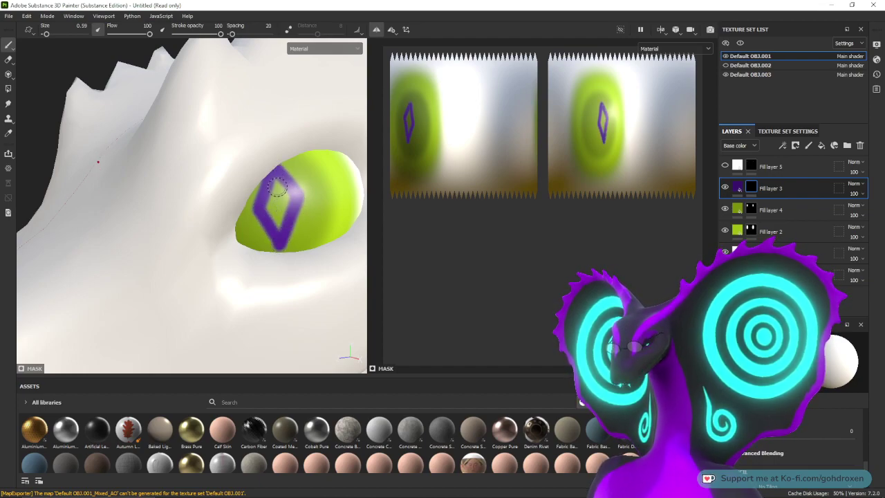
{"action": "mouse_move", "coordinate": [273, 214]}
{"action": "left_mouse_down"}
{"action": "mouse_move", "coordinate": [275, 195]}
{"action": "mouse_move", "coordinate": [348, 159]}
{"action": "mouse_move", "coordinate": [244, 174]}
{"action": "mouse_move", "coordinate": [312, 158]}
{"action": "left_mouse_up"}
{"action": "left_click", "coordinate": [726, 166]}
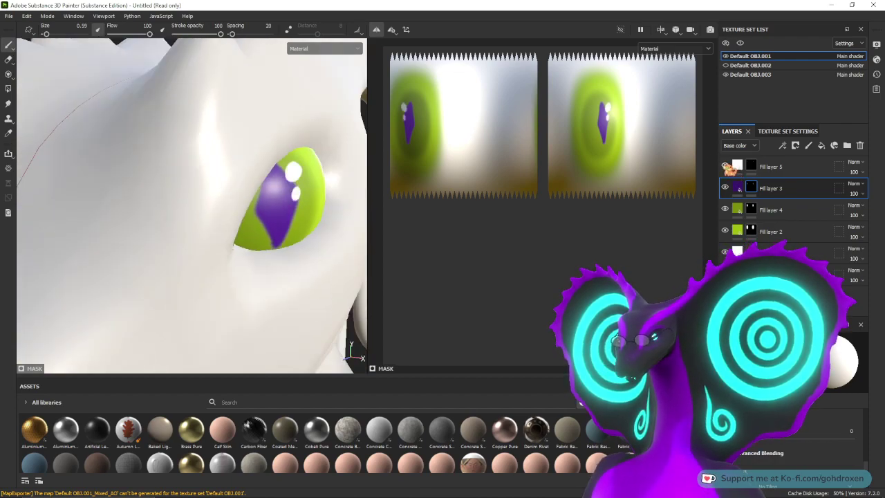
Step: Examine the repainted pupil and its highlights from several angles, both close up and with the whole head
{"action": "mouse_move", "coordinate": [336, 200]}
{"action": "left_mouse_down", "text": "alt"}
{"action": "mouse_move", "coordinate": [257, 178]}
{"action": "mouse_move", "coordinate": [220, 146]}
{"action": "mouse_move", "coordinate": [283, 131]}
{"action": "mouse_move", "coordinate": [328, 134]}
{"action": "mouse_move", "coordinate": [318, 138]}
{"action": "mouse_move", "coordinate": [320, 212]}
{"action": "mouse_move", "coordinate": [270, 177]}
{"action": "left_mouse_up", "text": "alt"}
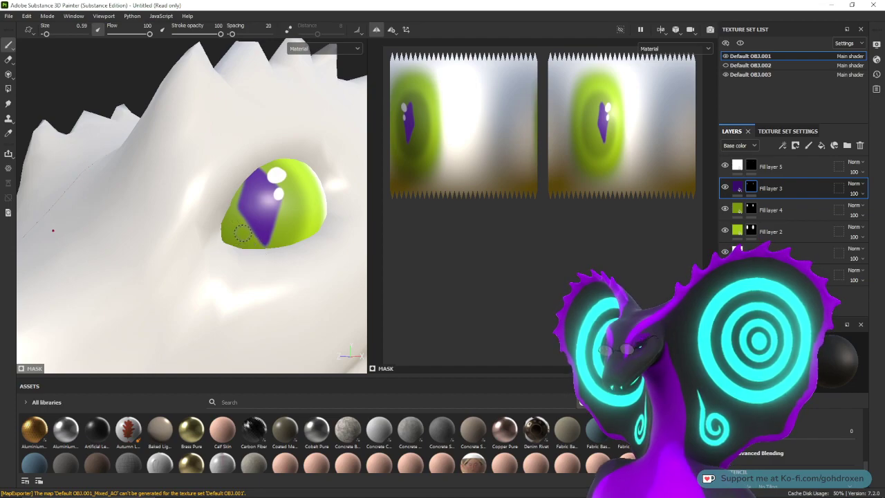
{"action": "mouse_move", "coordinate": [319, 200]}
{"action": "left_mouse_down", "text": "alt"}
{"action": "mouse_move", "coordinate": [293, 231]}
{"action": "mouse_move", "coordinate": [332, 228]}
{"action": "left_mouse_up", "text": "alt"}
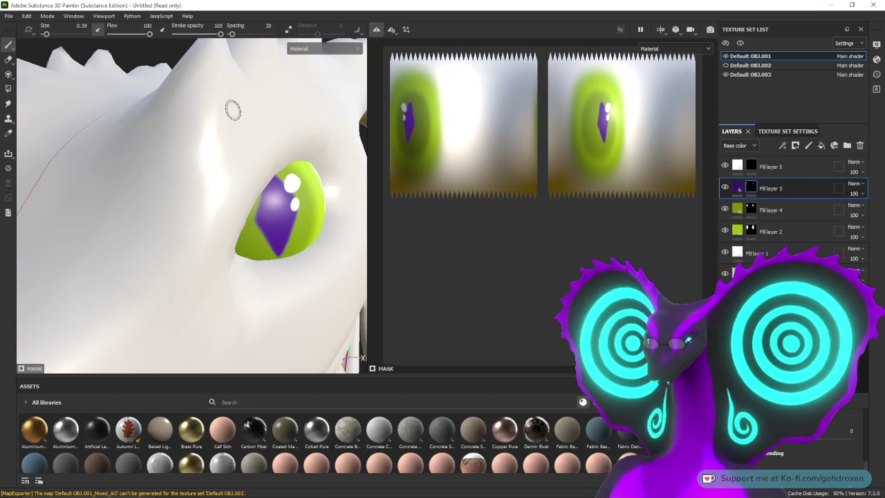
{"action": "left_click_drag", "start_coordinate": [242, 266], "coordinate": [235, 171], "text": "alt"}
{"action": "scroll", "coordinate": [235, 170], "scroll_direction": "down", "scroll_amount": 4}
{"action": "left_click_drag", "start_coordinate": [235, 208], "coordinate": [239, 168], "text": "alt"}
{"action": "right_click_drag", "start_coordinate": [332, 263], "coordinate": [273, 214], "text": "alt"}
{"action": "left_click_drag", "start_coordinate": [273, 214], "coordinate": [280, 232], "text": "alt"}
{"action": "scroll", "coordinate": [278, 231], "scroll_direction": "up", "scroll_amount": 4}
{"action": "scroll", "coordinate": [278, 231], "scroll_direction": "up", "scroll_amount": 2}
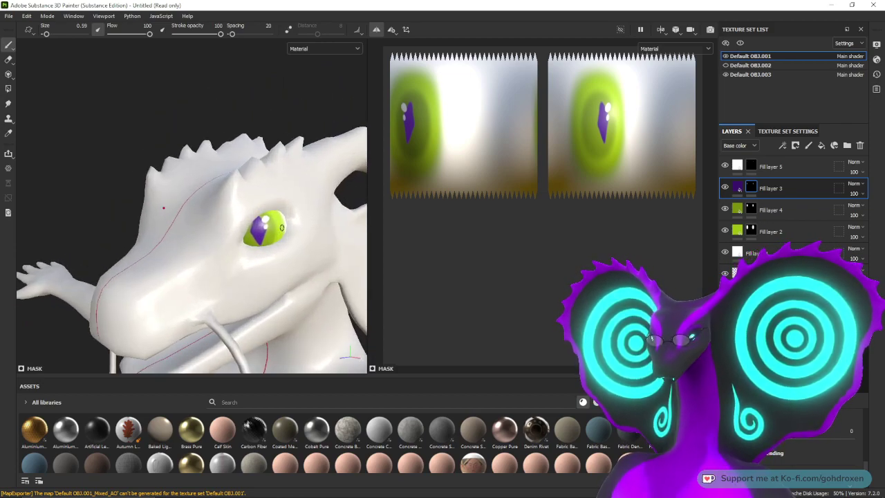
Step: Darken the base color of Fill layer 3 to a deep purple
{"action": "left_click", "coordinate": [737, 187]}
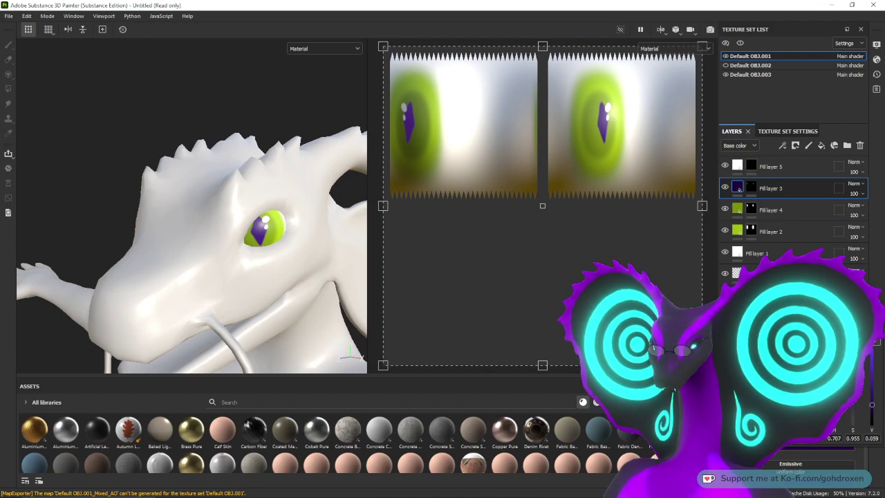
{"action": "left_click", "coordinate": [817, 447]}
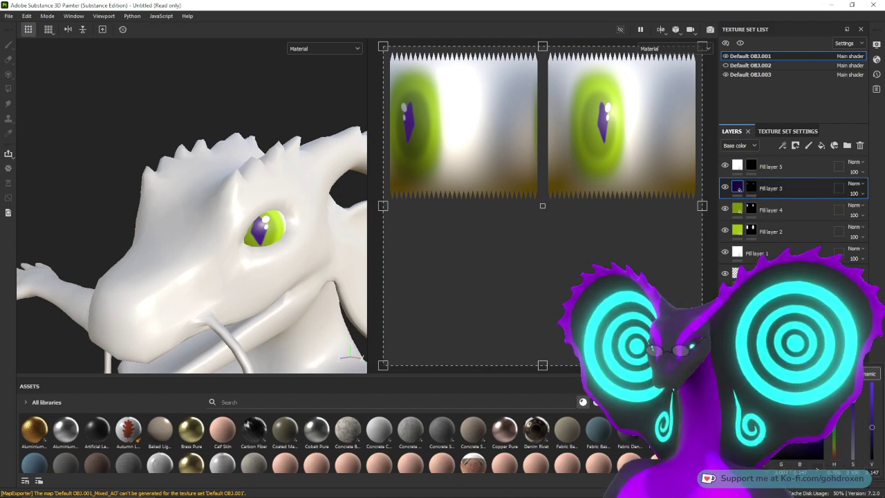
{"action": "left_click_drag", "start_coordinate": [838, 374], "coordinate": [737, 186]}
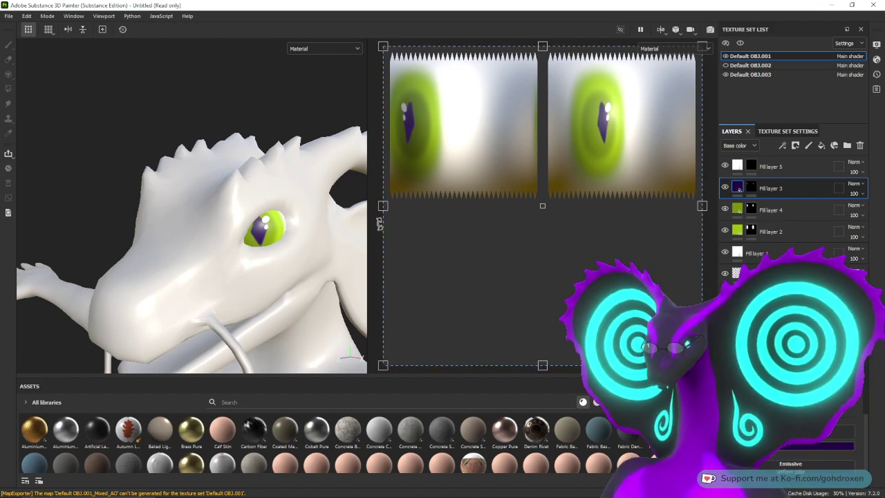
Step: Review the Arnold (AiStandard) output template for the texture export and save the export settings
{"action": "left_click", "coordinate": [8, 15]}
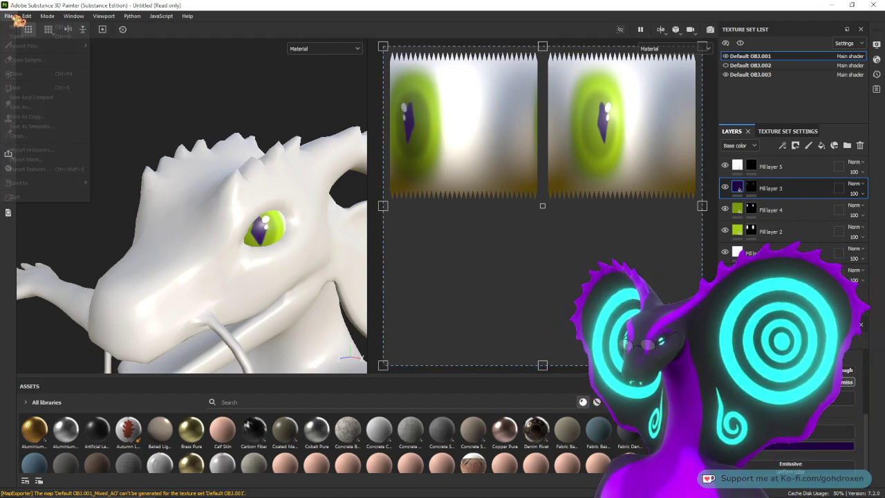
{"action": "left_click", "coordinate": [44, 169]}
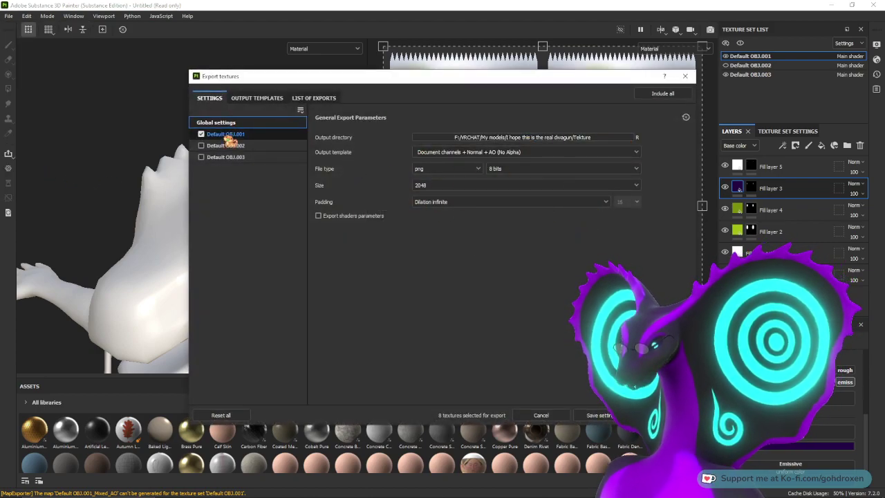
{"action": "left_click", "coordinate": [244, 96]}
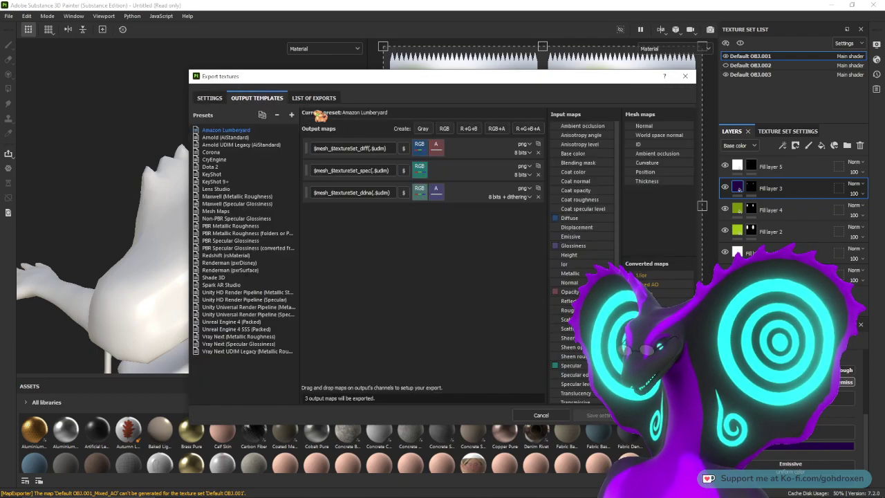
{"action": "left_click", "coordinate": [235, 138]}
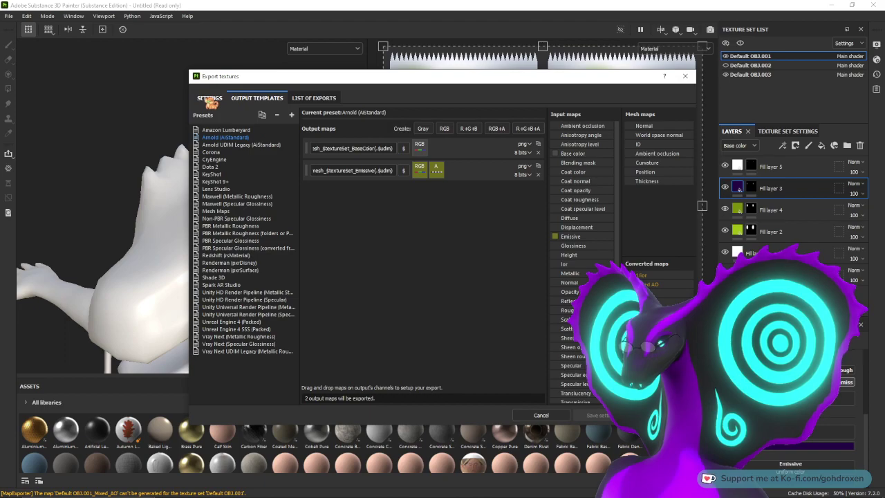
{"action": "left_click", "coordinate": [209, 97]}
{"action": "left_click", "coordinate": [597, 415]}
Step: Export the Default OBJ.001 textures to the Tekture folder as 8-bit 2048 png files with the Document channels + Normal + AO (No Alpha) template
{"action": "left_click", "coordinate": [9, 16]}
{"action": "left_click", "coordinate": [62, 170]}
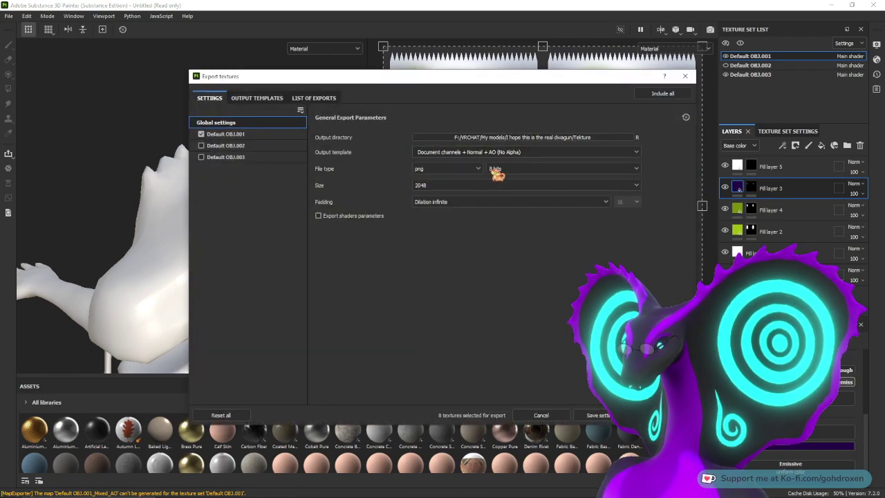
{"action": "left_click", "coordinate": [259, 99]}
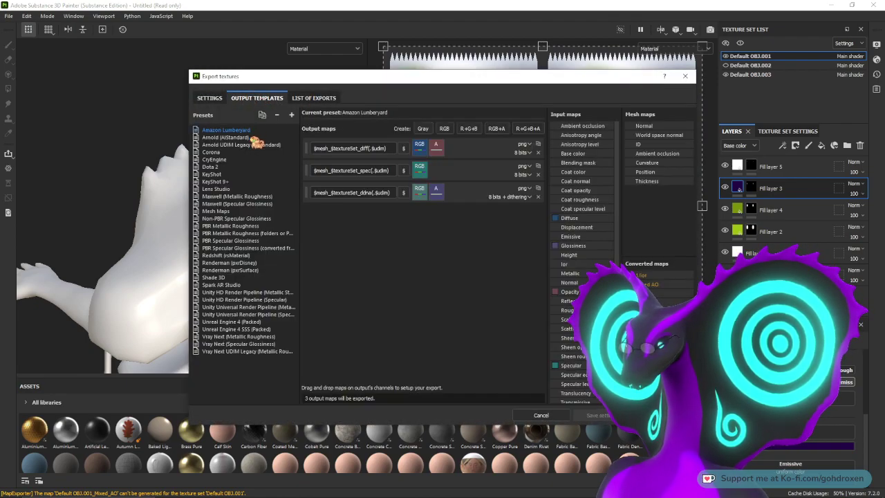
{"action": "left_click", "coordinate": [228, 138]}
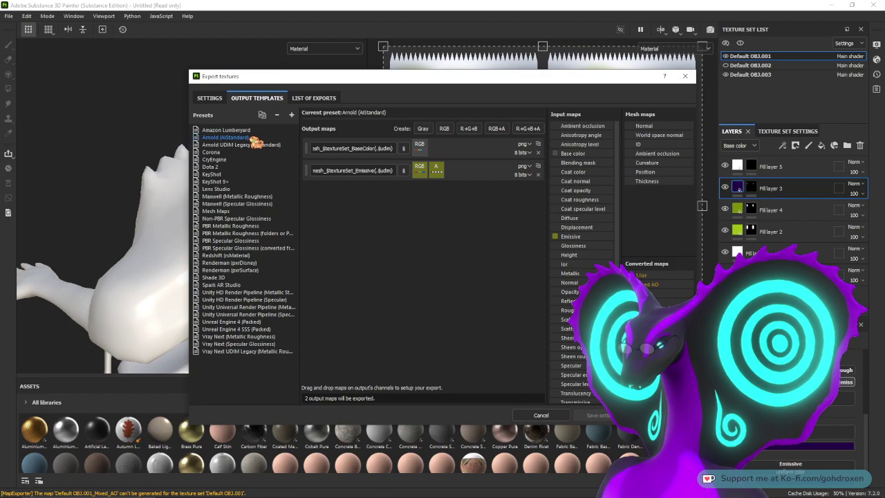
{"action": "left_click", "coordinate": [212, 98]}
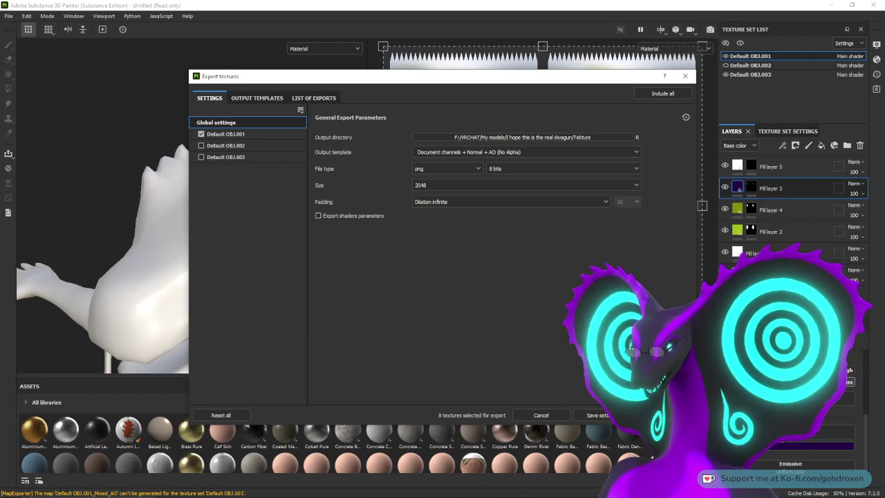
{"action": "left_click", "coordinate": [663, 415]}
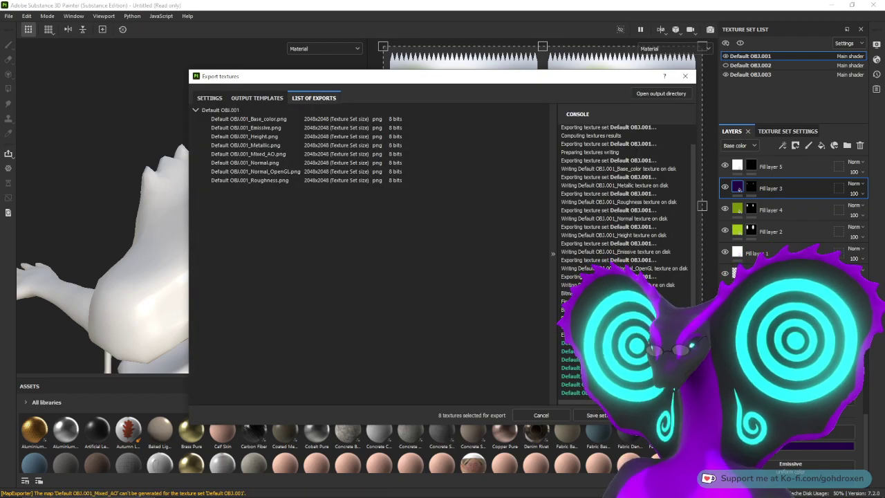
{"action": "left_click", "coordinate": [685, 76]}
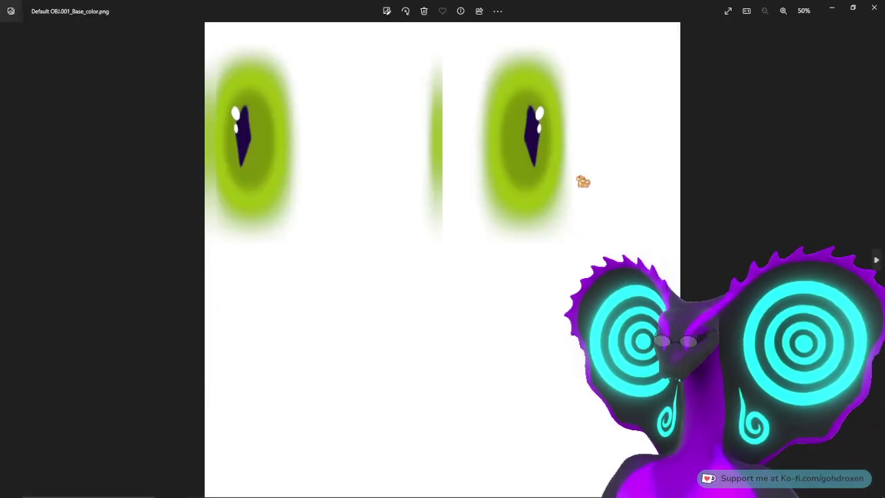
Step: Close the exported base color image, return to Blender and inspect the eye on the dragon's head up close
{"action": "left_click", "coordinate": [874, 6]}
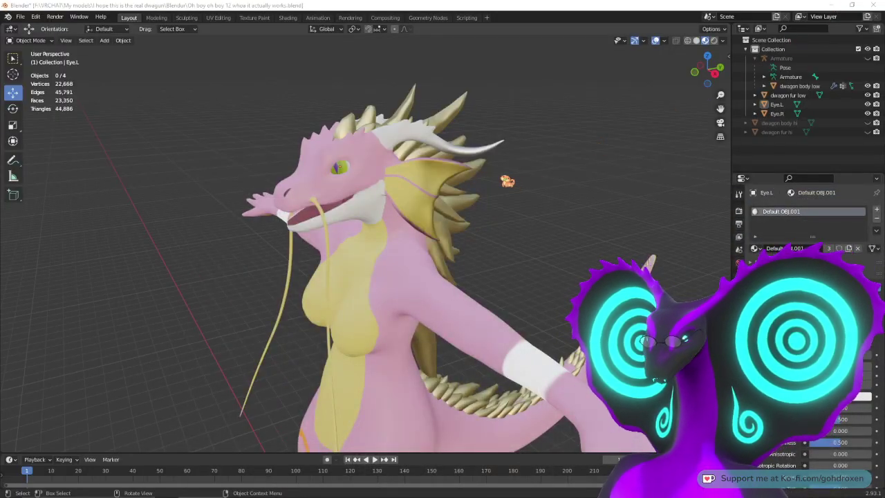
{"action": "mouse_move", "coordinate": [509, 182]}
{"action": "middle_mouse_down"}
{"action": "mouse_move", "coordinate": [530, 182]}
{"action": "mouse_move", "coordinate": [534, 217]}
{"action": "mouse_move", "coordinate": [516, 198]}
{"action": "middle_mouse_up"}
{"action": "scroll", "coordinate": [530, 194], "scroll_direction": "up", "scroll_amount": 3}
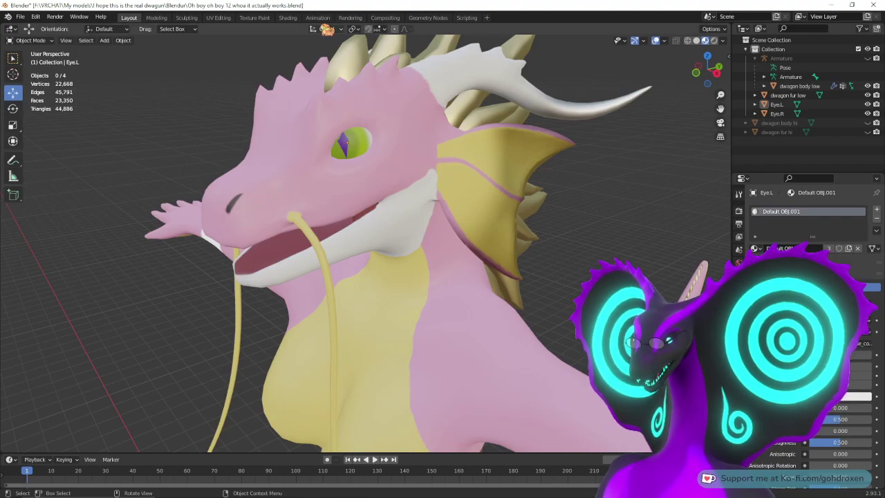
Step: Reload Default OBJ.001_Base_color.png from the Tekture folder into the base color texture node of the Default OBJ.001 eye material
{"action": "left_click", "coordinate": [288, 17]}
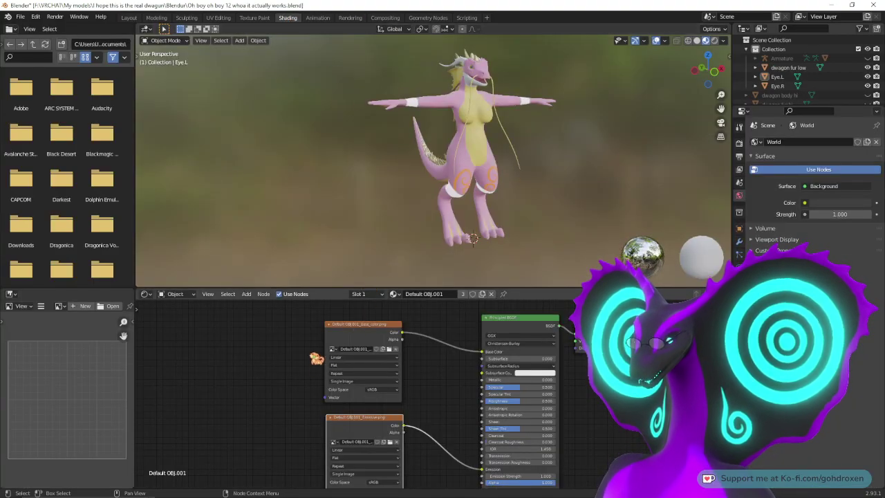
{"action": "scroll", "coordinate": [290, 379], "scroll_direction": "up", "scroll_amount": 5}
{"action": "middle_click_drag", "start_coordinate": [424, 369], "coordinate": [487, 409]}
{"action": "left_click", "coordinate": [407, 344]}
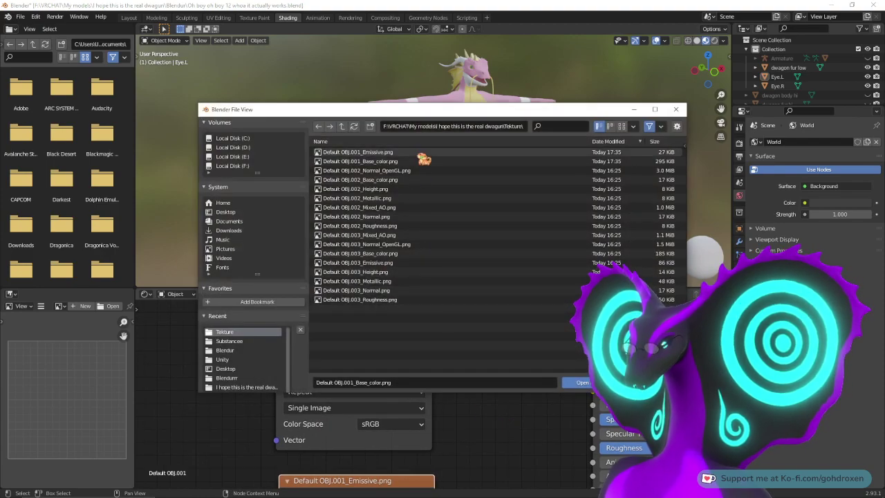
{"action": "left_click", "coordinate": [415, 161]}
{"action": "left_click", "coordinate": [588, 384]}
Step: Reload Default OBJ.001_Emissive.png from the Tekture folder into the emission texture node of the eye material
{"action": "middle_click_drag", "start_coordinate": [544, 474], "coordinate": [501, 338]}
{"action": "left_click", "coordinate": [404, 380]}
{"action": "left_click", "coordinate": [376, 154]}
{"action": "left_click", "coordinate": [579, 383]}
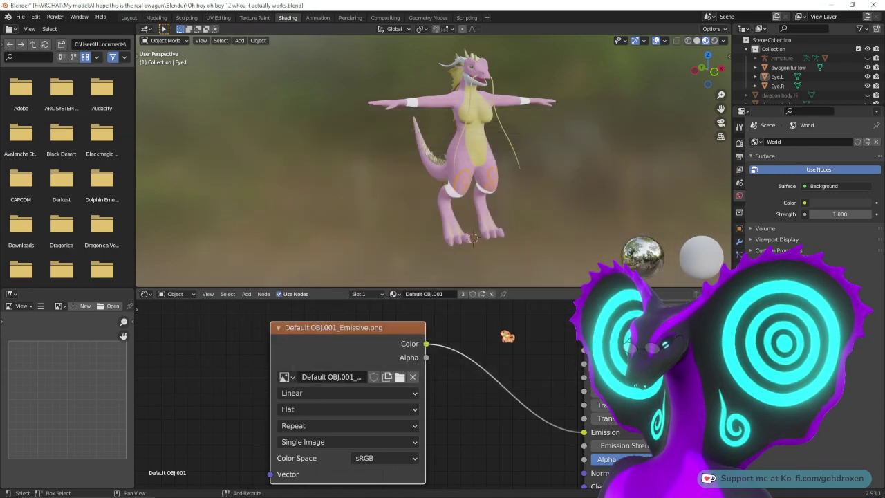
{"action": "middle_click_drag", "start_coordinate": [506, 333], "coordinate": [511, 361]}
Step: Return to the Layout workspace and examine the updated eye texture on the dragon's head from several angles
{"action": "left_click", "coordinate": [161, 19]}
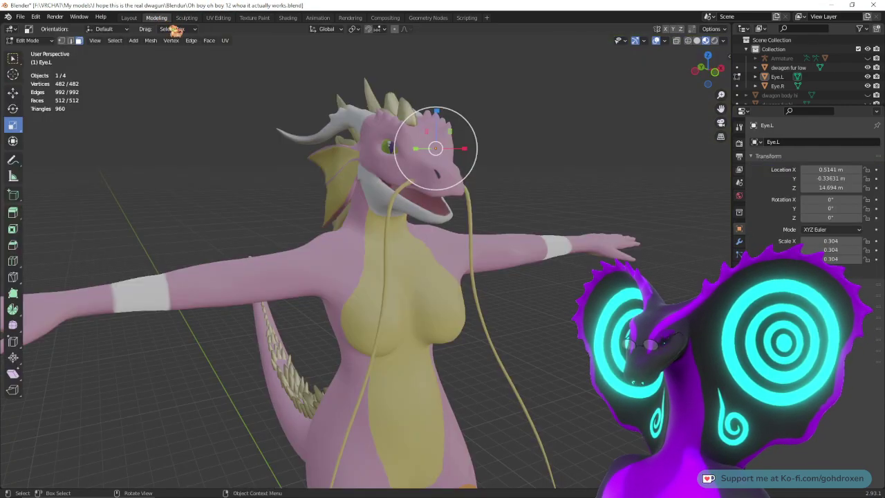
{"action": "left_click", "coordinate": [132, 19]}
{"action": "middle_click_drag", "start_coordinate": [483, 253], "coordinate": [588, 240]}
{"action": "left_click", "coordinate": [536, 270]}
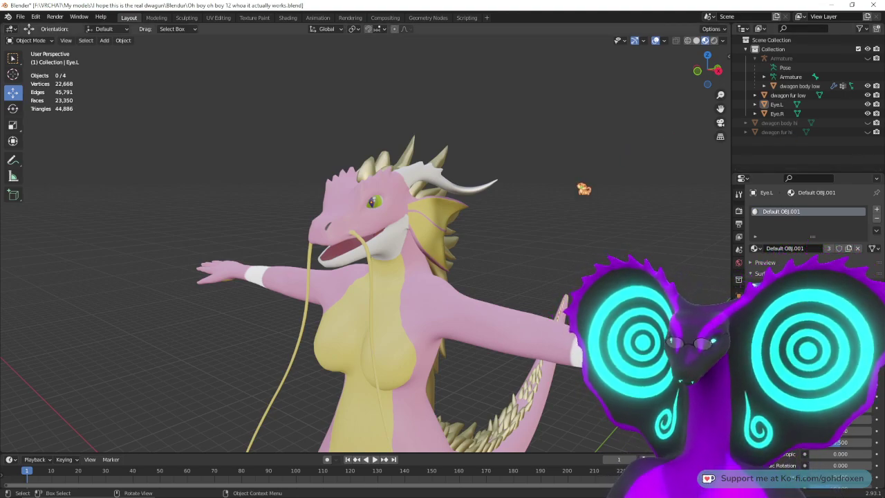
{"action": "mouse_move", "coordinate": [530, 198]}
{"action": "middle_mouse_down"}
{"action": "mouse_move", "coordinate": [621, 202]}
{"action": "mouse_move", "coordinate": [473, 204]}
{"action": "mouse_move", "coordinate": [510, 198]}
{"action": "mouse_move", "coordinate": [518, 232]}
{"action": "mouse_move", "coordinate": [533, 211]}
{"action": "mouse_move", "coordinate": [376, 206]}
{"action": "mouse_move", "coordinate": [543, 211]}
{"action": "mouse_move", "coordinate": [461, 201]}
{"action": "mouse_move", "coordinate": [528, 213]}
{"action": "middle_mouse_up"}
{"action": "scroll", "coordinate": [538, 181], "scroll_direction": "up", "scroll_amount": 6}
{"action": "scroll", "coordinate": [546, 206], "scroll_direction": "down", "scroll_amount": 5}
{"action": "mouse_move", "coordinate": [592, 197]}
{"action": "middle_mouse_down"}
{"action": "mouse_move", "coordinate": [578, 205]}
{"action": "mouse_move", "coordinate": [589, 194]}
{"action": "middle_mouse_up"}
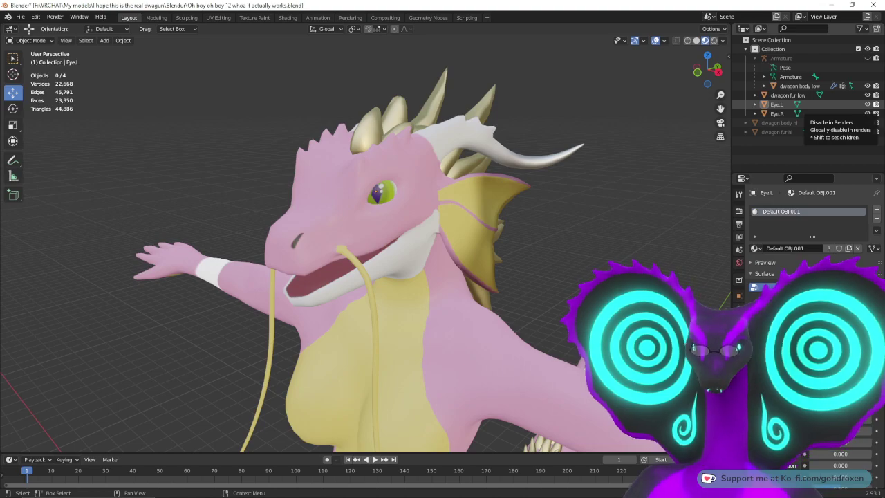
{"action": "middle_click_drag", "start_coordinate": [520, 183], "coordinate": [493, 172]}
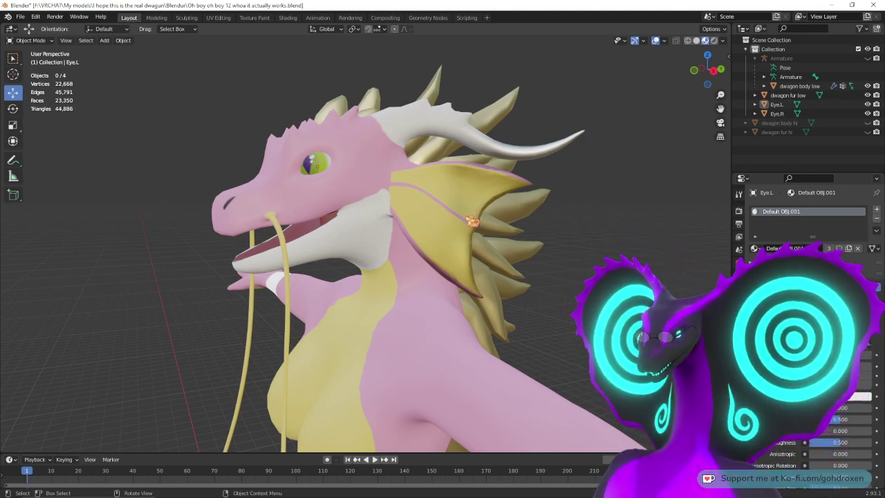
{"action": "middle_click_drag", "start_coordinate": [458, 248], "coordinate": [511, 205]}
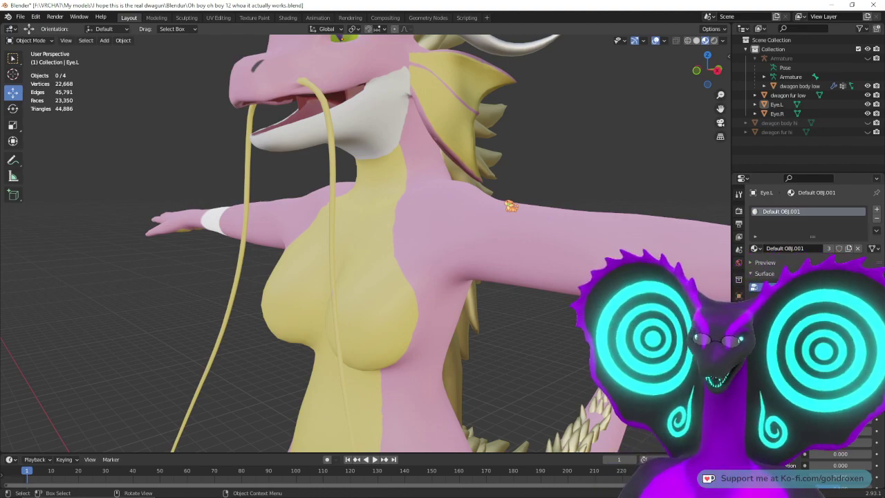
Step: Examine the textures on the dragon's torso, thigh markings, feet and tail
{"action": "scroll", "coordinate": [534, 233], "scroll_direction": "down", "scroll_amount": 4}
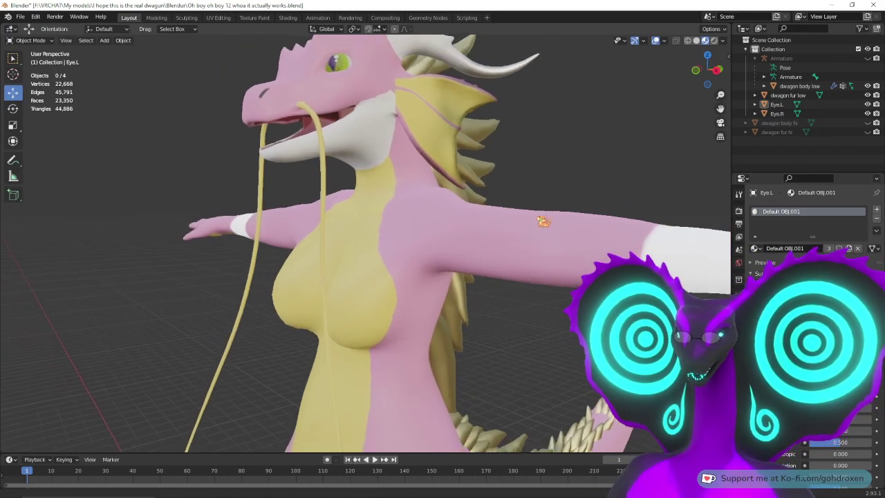
{"action": "middle_click_drag", "start_coordinate": [567, 242], "coordinate": [447, 243]}
{"action": "middle_click_drag", "start_coordinate": [413, 299], "coordinate": [426, 280]}
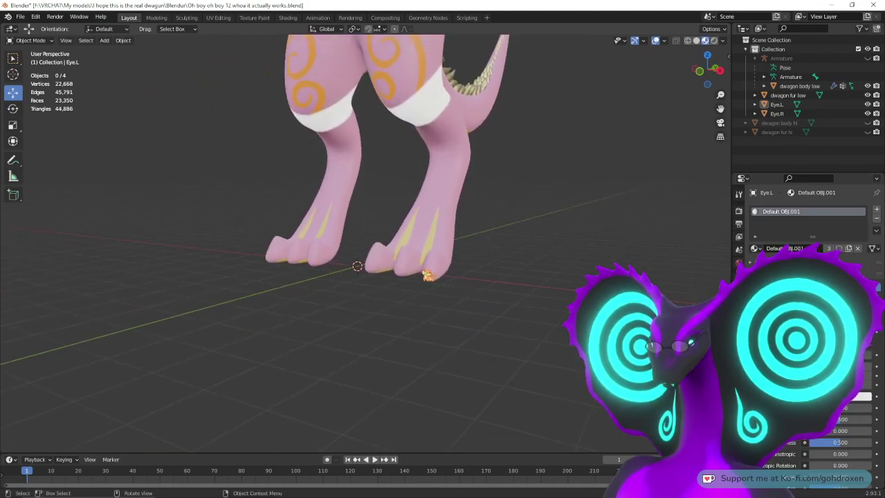
{"action": "middle_click_drag", "start_coordinate": [518, 263], "coordinate": [482, 288]}
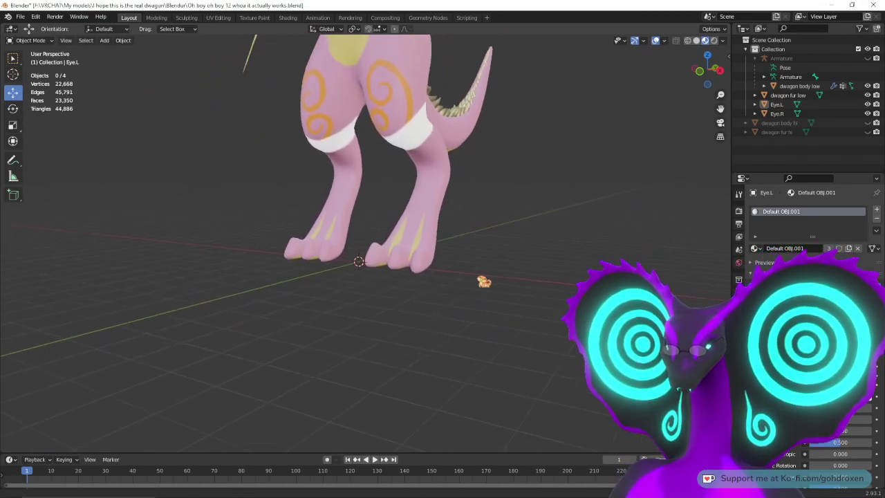
{"action": "scroll", "coordinate": [541, 265], "scroll_direction": "up", "scroll_amount": 4}
{"action": "scroll", "coordinate": [541, 265], "scroll_direction": "down", "scroll_amount": 5}
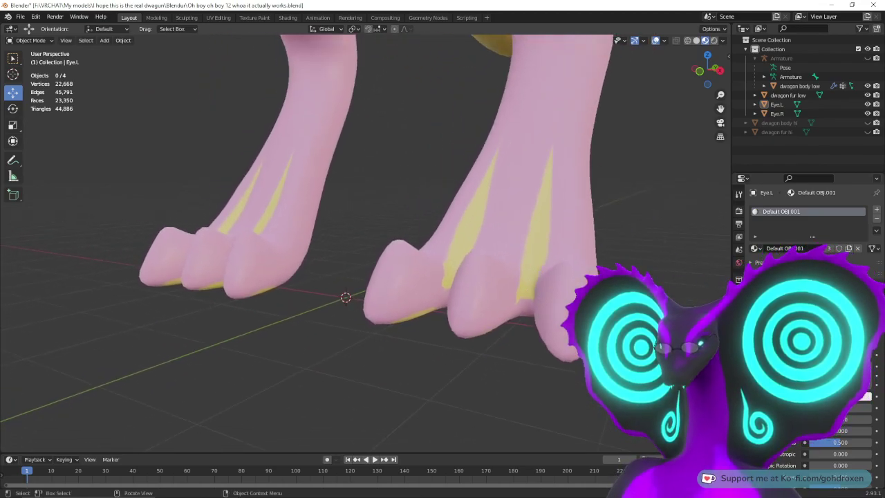
{"action": "middle_click_drag", "start_coordinate": [514, 225], "coordinate": [469, 259]}
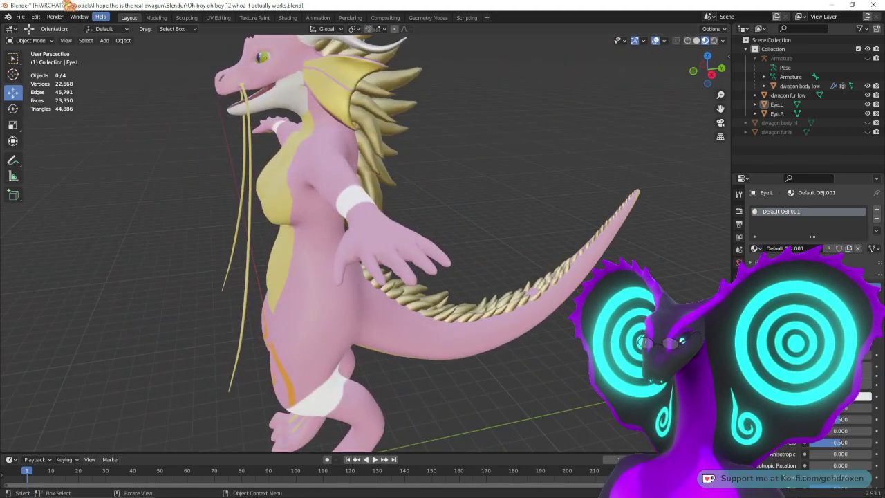
Step: Save the Blender file
{"action": "left_click", "coordinate": [20, 17]}
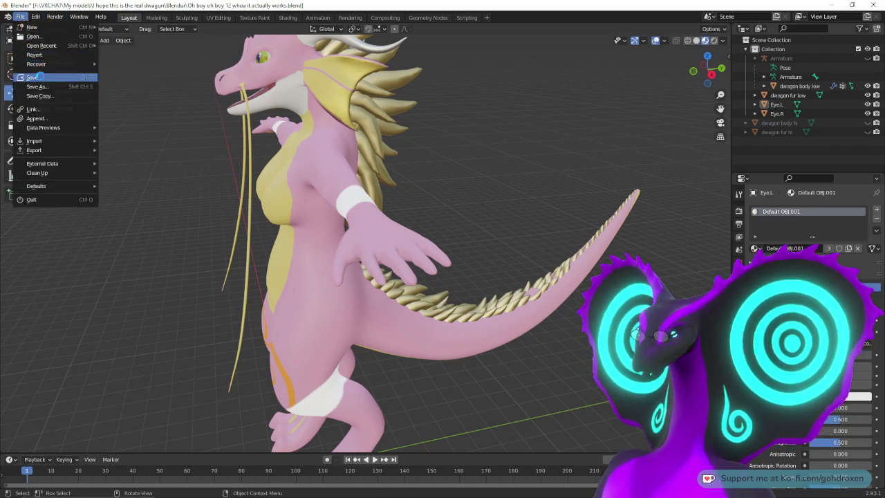
{"action": "left_click", "coordinate": [42, 79]}
Step: Add a cone mesh to the scene as the base shape for a claw
{"action": "left_click", "coordinate": [105, 42]}
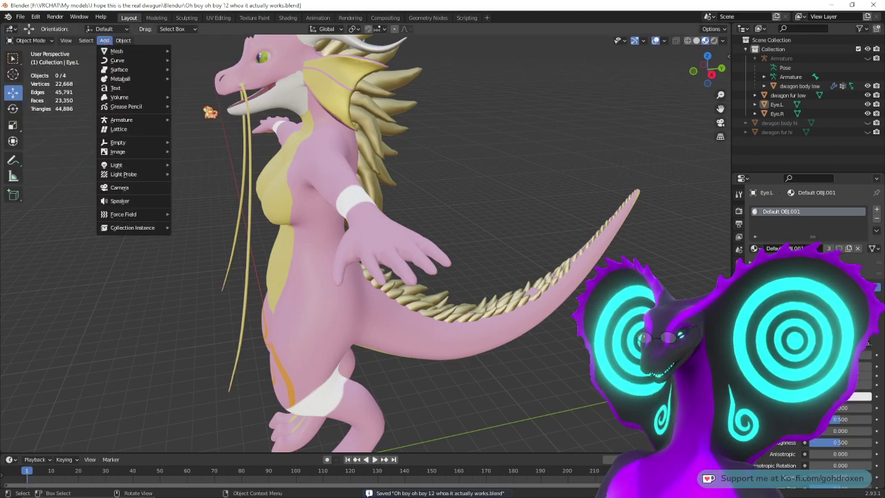
{"action": "mouse_move", "coordinate": [162, 54]}
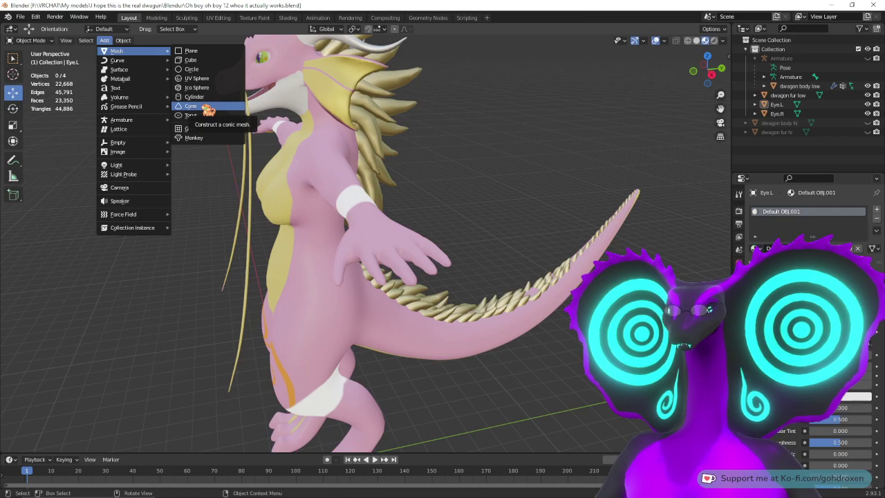
{"action": "left_click", "coordinate": [190, 105]}
{"action": "middle_click_drag", "start_coordinate": [177, 185], "coordinate": [313, 201]}
{"action": "middle_click_drag", "start_coordinate": [372, 330], "coordinate": [369, 174], "text": "shift"}
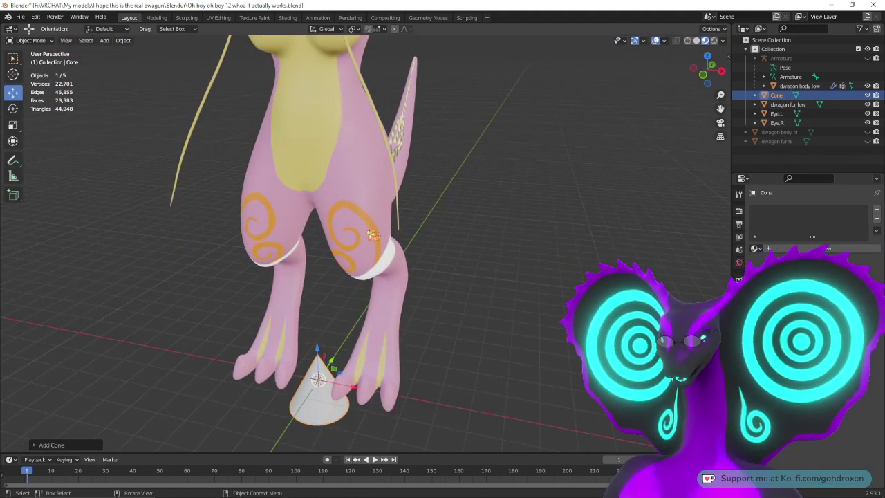
Step: Move the cone up beside the dragon's outstretched left hand, working in front view
{"action": "middle_click_drag", "start_coordinate": [374, 233], "coordinate": [409, 192]}
{"action": "scroll", "coordinate": [396, 270], "scroll_direction": "down", "scroll_amount": 5}
{"action": "key", "text": "KP_1"}
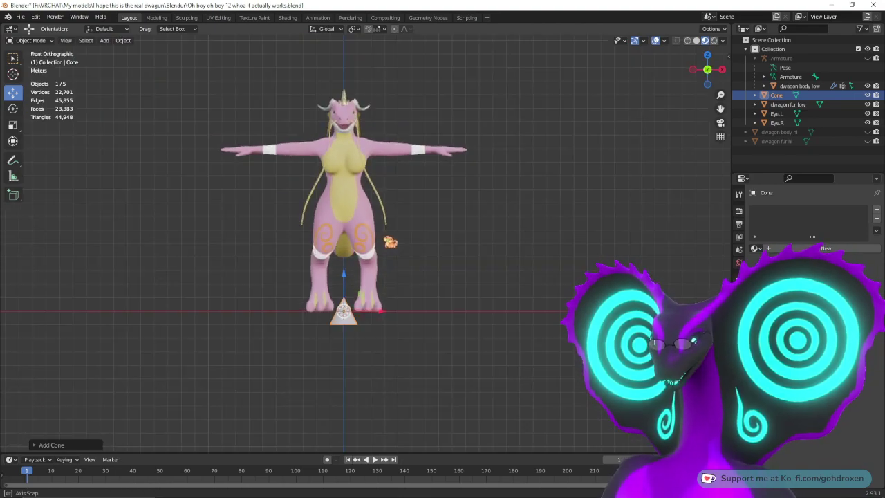
{"action": "key", "text": "g"}
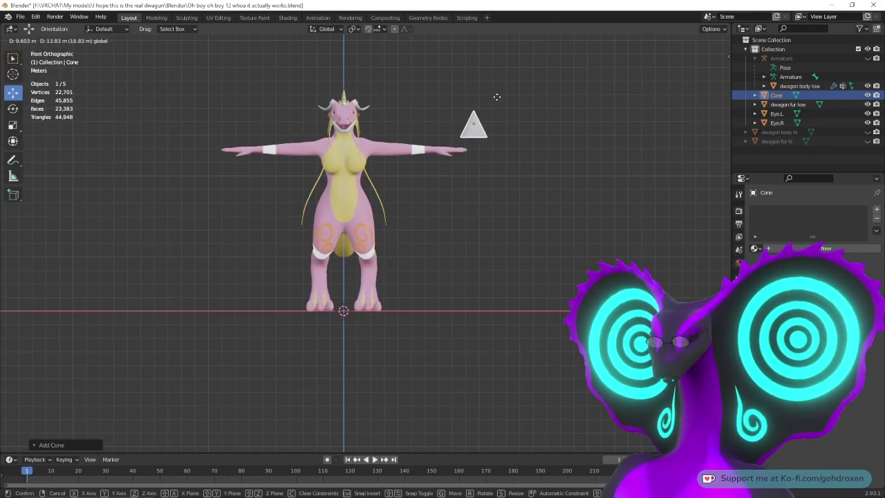
{"action": "left_click", "coordinate": [487, 115]}
{"action": "middle_click_drag", "start_coordinate": [558, 231], "coordinate": [504, 247]}
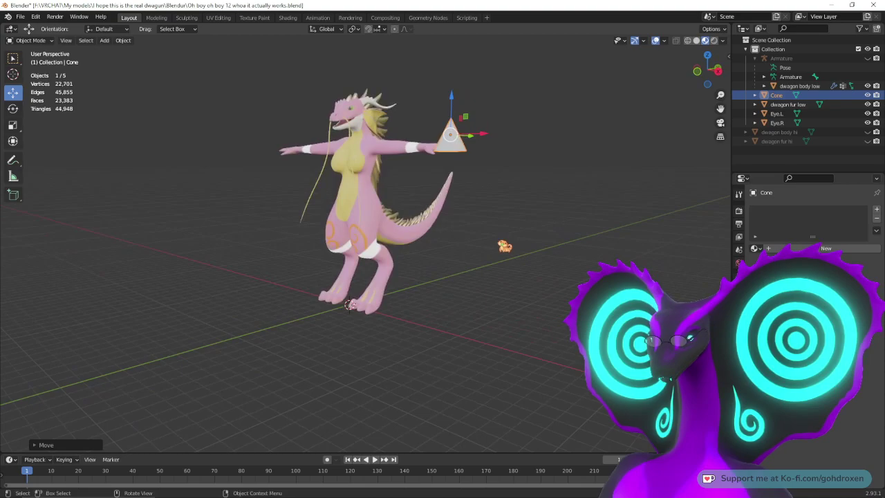
Step: Scale the cone down to a small claw size and stretch it along the Z axis
{"action": "key", "text": "KP_Decimal"}
{"action": "scroll", "coordinate": [518, 252], "scroll_direction": "down", "scroll_amount": 4}
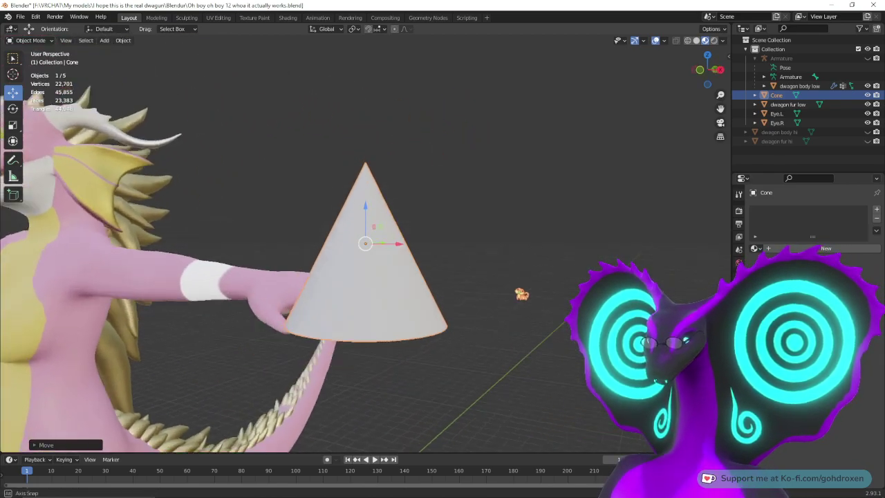
{"action": "left_click", "coordinate": [12, 125]}
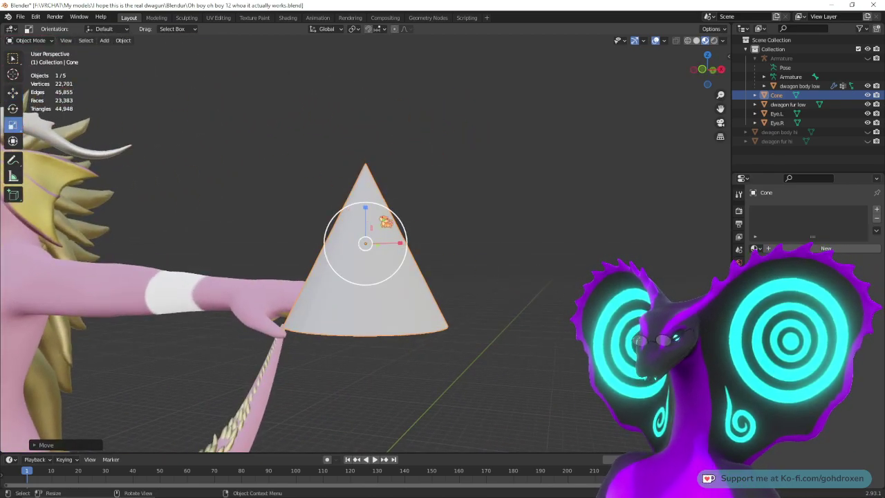
{"action": "left_click_drag", "start_coordinate": [387, 225], "coordinate": [366, 216]}
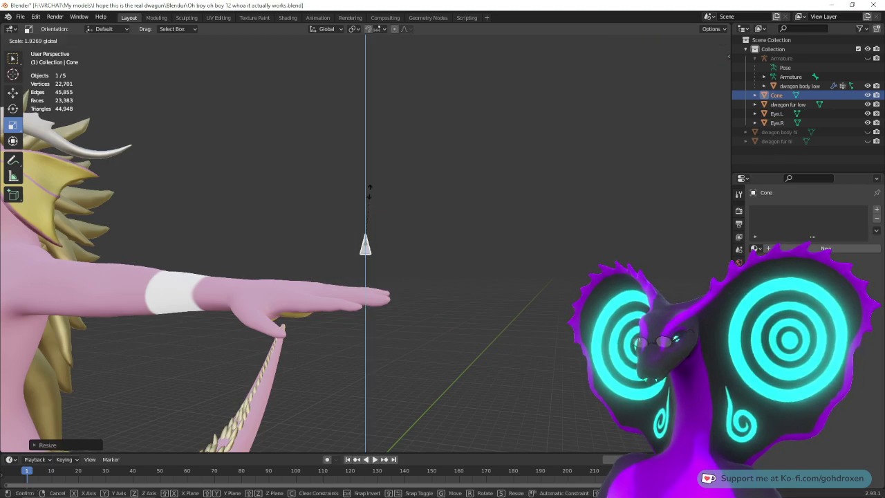
{"action": "left_click_drag", "start_coordinate": [370, 184], "coordinate": [384, 208]}
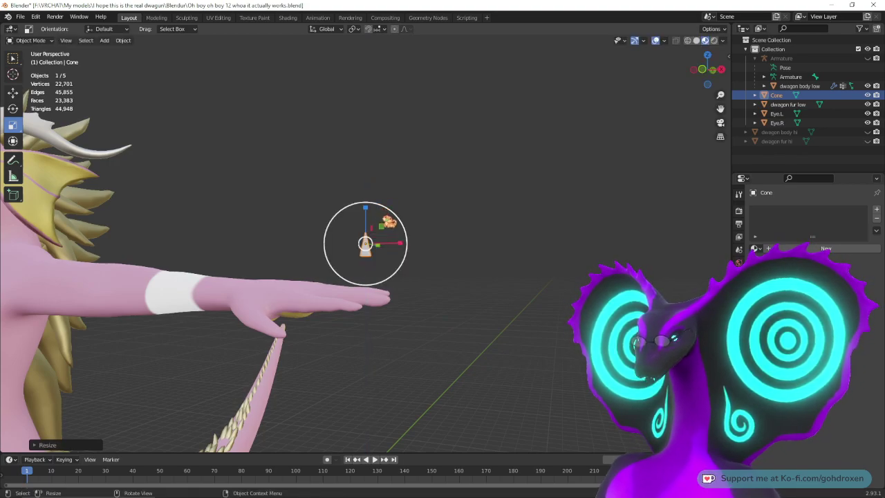
Step: Move the cone next to the left thumb in front view and rotate it 115° around Y to point outward
{"action": "left_click", "coordinate": [12, 92]}
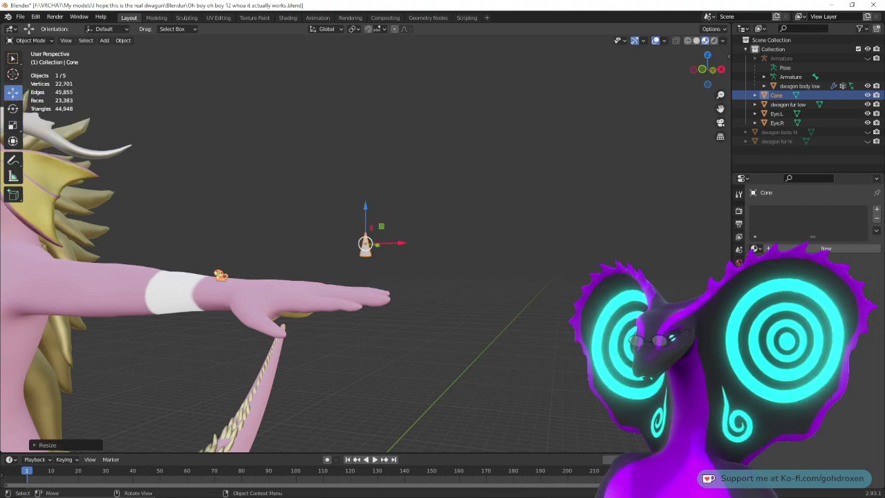
{"action": "key", "text": "KP_1"}
{"action": "left_click_drag", "start_coordinate": [384, 231], "coordinate": [311, 314]}
{"action": "middle_click_drag", "start_coordinate": [311, 314], "coordinate": [335, 302]}
{"action": "left_click_drag", "start_coordinate": [401, 325], "coordinate": [383, 328]}
{"action": "middle_click_drag", "start_coordinate": [282, 300], "coordinate": [325, 299]}
{"action": "left_click_drag", "start_coordinate": [285, 285], "coordinate": [297, 367]}
{"action": "left_click", "coordinate": [13, 109]}
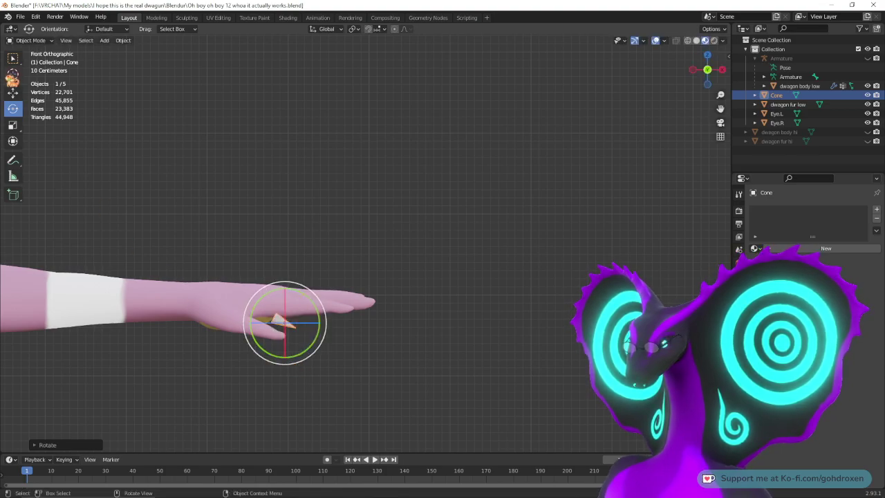
Step: Place the cone on the tip of the left thumb and scale it down to fit
{"action": "left_click", "coordinate": [13, 92]}
{"action": "mouse_move", "coordinate": [305, 310]}
{"action": "left_mouse_down"}
{"action": "mouse_move", "coordinate": [314, 325]}
{"action": "mouse_move", "coordinate": [302, 331]}
{"action": "mouse_move", "coordinate": [302, 321]}
{"action": "left_mouse_up"}
{"action": "left_click", "coordinate": [13, 125]}
{"action": "left_click", "coordinate": [13, 92]}
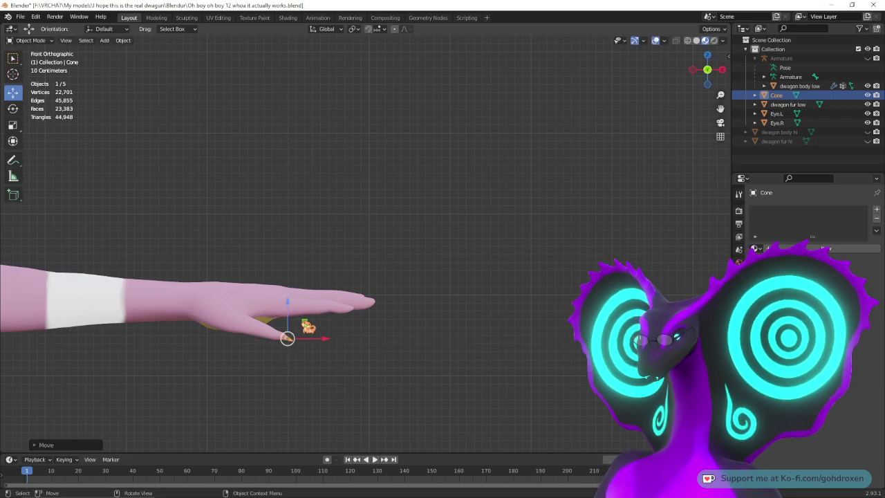
Step: Fine-tune the cone's position so its base sits inside the thumb tip and its point sticks out like a claw
{"action": "key", "text": "KP_Decimal"}
{"action": "middle_click_drag", "start_coordinate": [522, 225], "coordinate": [447, 229]}
{"action": "right_click", "coordinate": [369, 224]}
{"action": "middle_click_drag", "start_coordinate": [510, 224], "coordinate": [441, 233]}
{"action": "left_click_drag", "start_coordinate": [403, 242], "coordinate": [364, 241]}
{"action": "mouse_move", "coordinate": [365, 242]}
{"action": "middle_mouse_down"}
{"action": "mouse_move", "coordinate": [447, 203]}
{"action": "mouse_move", "coordinate": [447, 263]}
{"action": "mouse_move", "coordinate": [429, 288]}
{"action": "mouse_move", "coordinate": [375, 241]}
{"action": "mouse_move", "coordinate": [377, 251]}
{"action": "middle_mouse_up"}
{"action": "left_click_drag", "start_coordinate": [388, 247], "coordinate": [380, 248]}
{"action": "left_click_drag", "start_coordinate": [353, 209], "coordinate": [353, 209]}
{"action": "middle_click_drag", "start_coordinate": [429, 260], "coordinate": [518, 264]}
{"action": "middle_click_drag", "start_coordinate": [399, 254], "coordinate": [481, 227]}
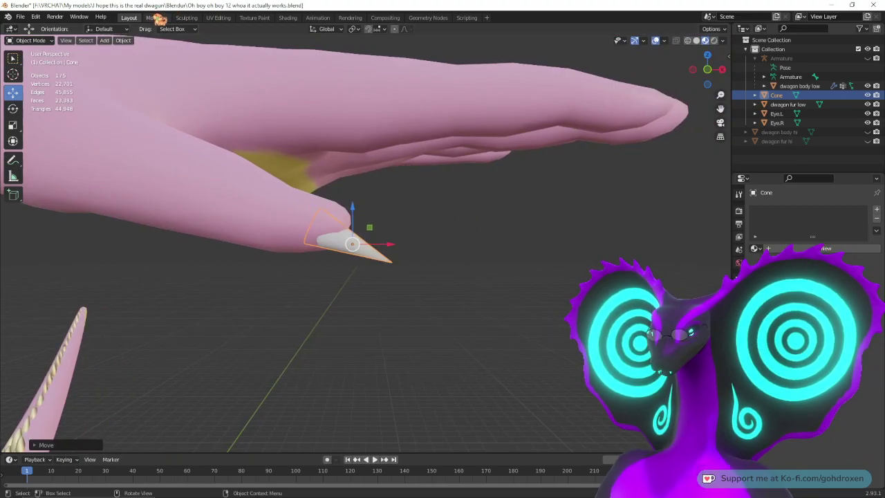
Step: Open the cone for mesh editing in the Modeling workspace
{"action": "left_click", "coordinate": [157, 18]}
{"action": "key", "text": "KP_Decimal"}
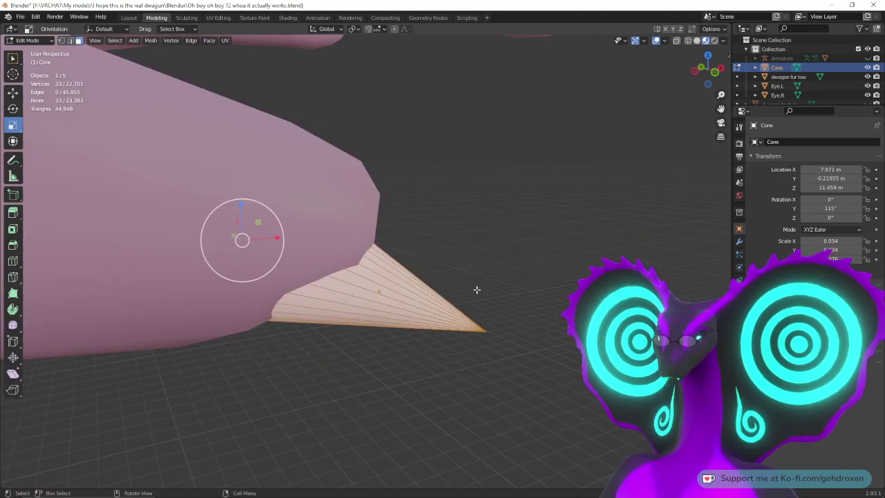
{"action": "middle_click_drag", "start_coordinate": [549, 257], "coordinate": [510, 241]}
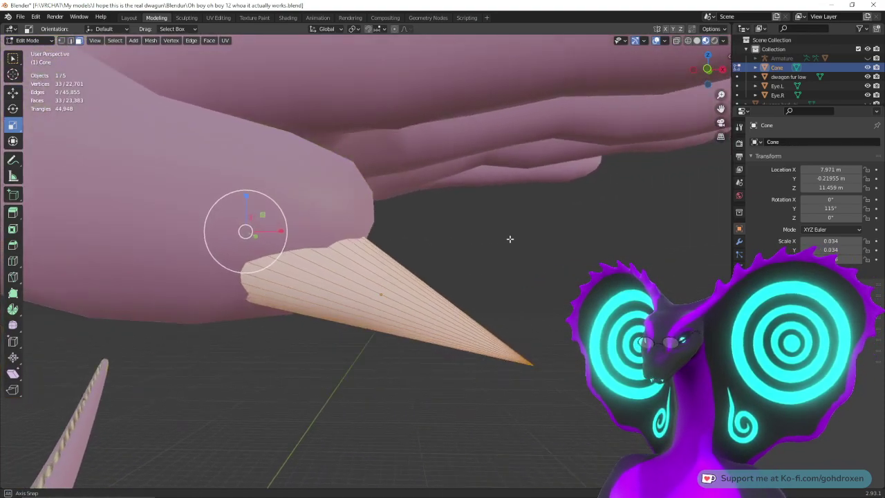
{"action": "scroll", "coordinate": [518, 253], "scroll_direction": "down", "scroll_amount": 3}
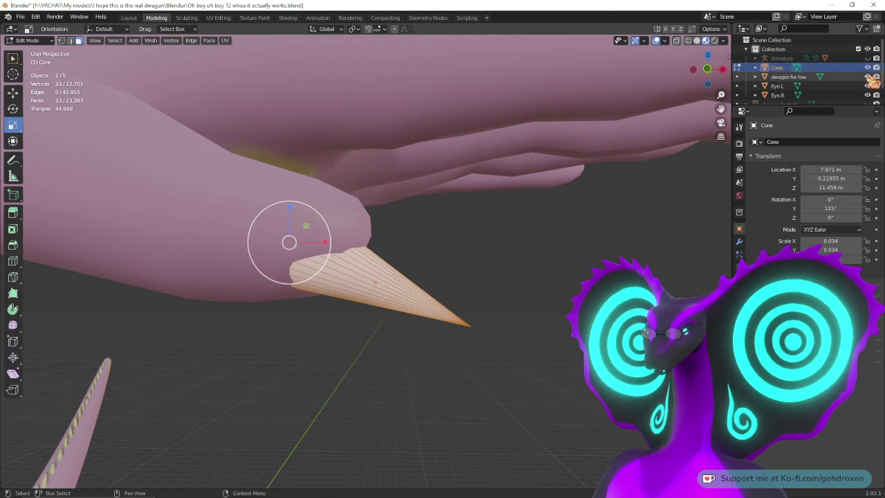
Step: Hide the dwagon body low object to expose the whole cone
{"action": "scroll", "coordinate": [870, 81], "scroll_direction": "down", "scroll_amount": 2}
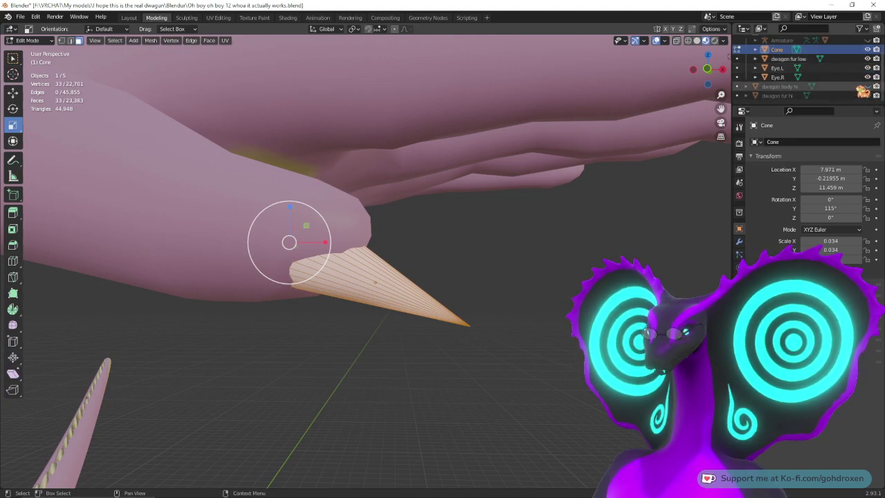
{"action": "scroll", "coordinate": [858, 86], "scroll_direction": "up", "scroll_amount": 2}
{"action": "left_click", "coordinate": [868, 76]}
{"action": "left_click", "coordinate": [869, 77]}
{"action": "left_click", "coordinate": [756, 58]}
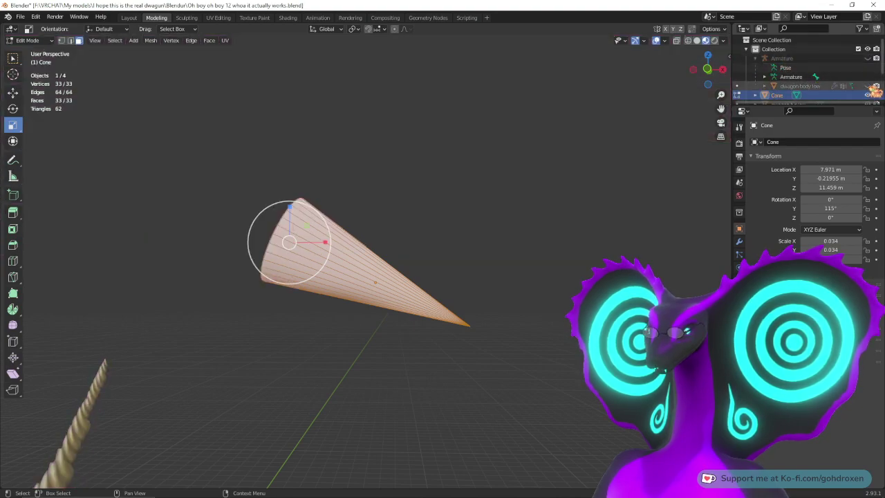
{"action": "left_click", "coordinate": [868, 86]}
Step: Try a Knife Topology cut across the cone's front side in front view, with edge selection and midpoint snapping
{"action": "middle_click_drag", "start_coordinate": [446, 233], "coordinate": [462, 229], "text": "alt"}
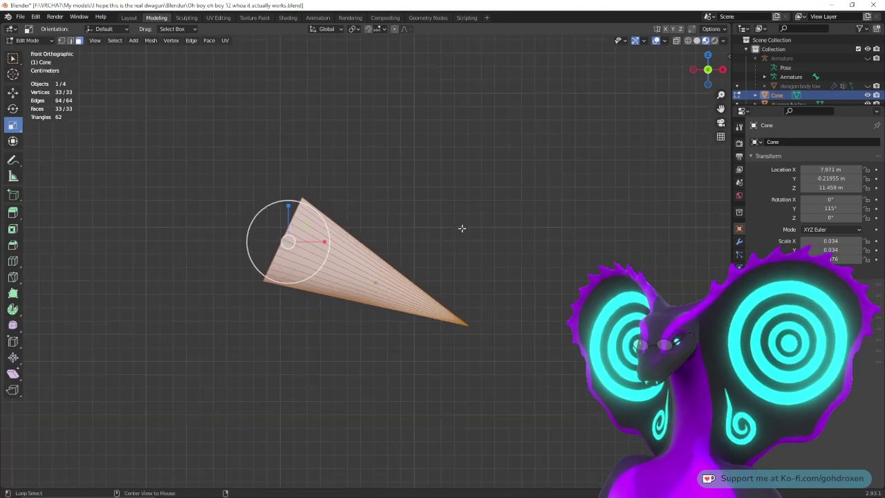
{"action": "left_click", "coordinate": [70, 41]}
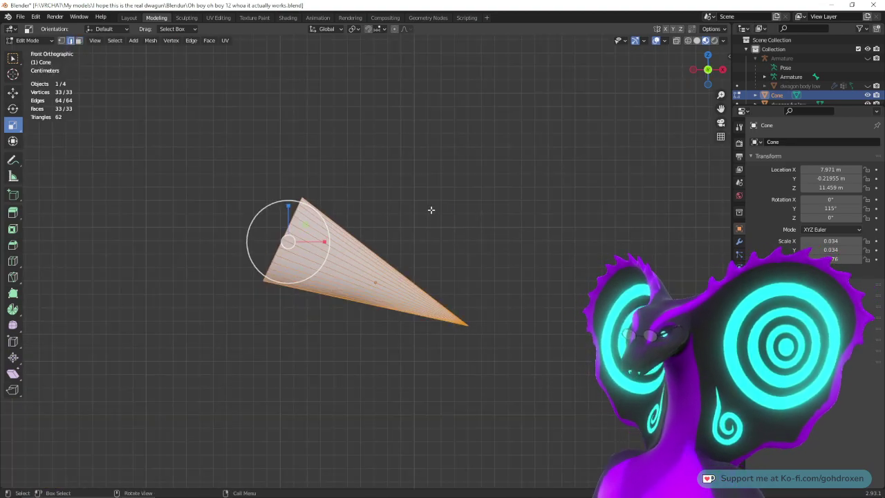
{"action": "right_click", "coordinate": [430, 210]}
{"action": "left_click", "coordinate": [419, 293]}
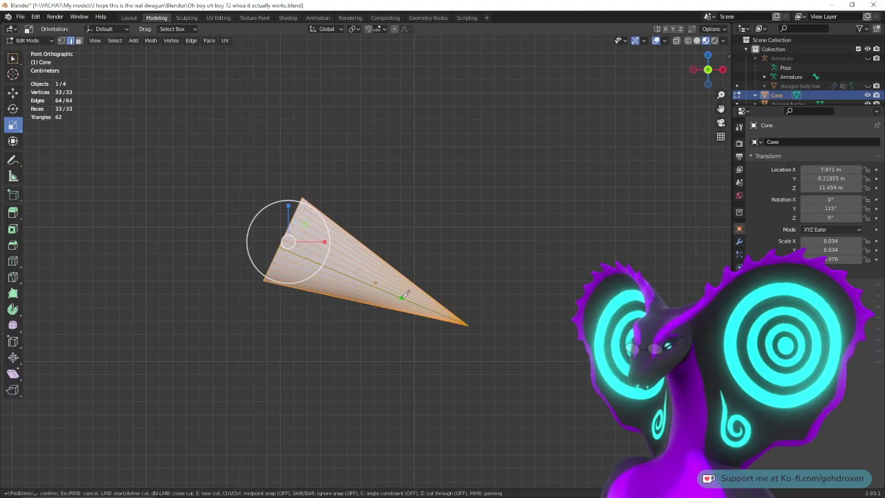
{"action": "left_click", "coordinate": [451, 305]}
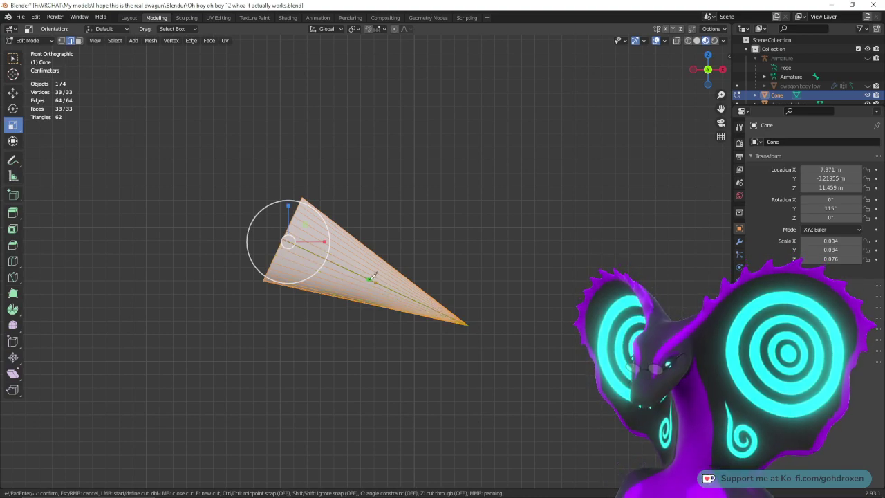
{"action": "key", "text": "super+space"}
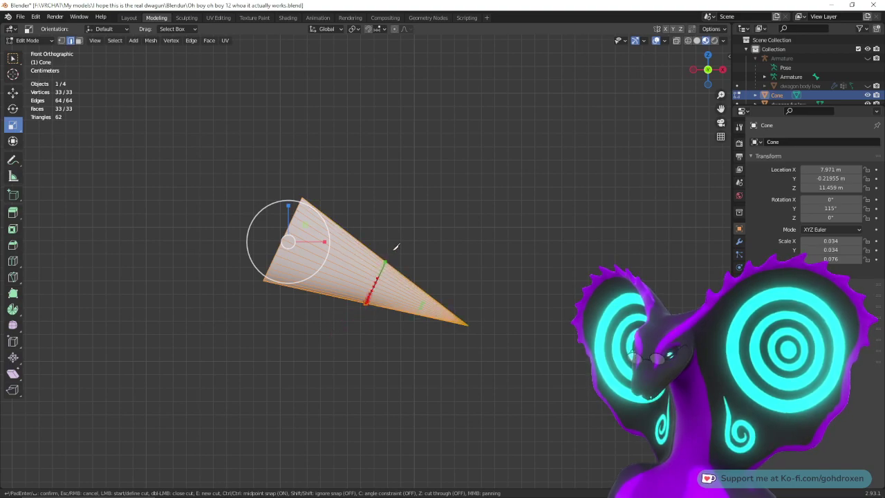
Step: Try to continue the midpoint knife cut around the back of the cone, and discard the whole cut
{"action": "middle_click_drag", "start_coordinate": [300, 352], "coordinate": [549, 304]}
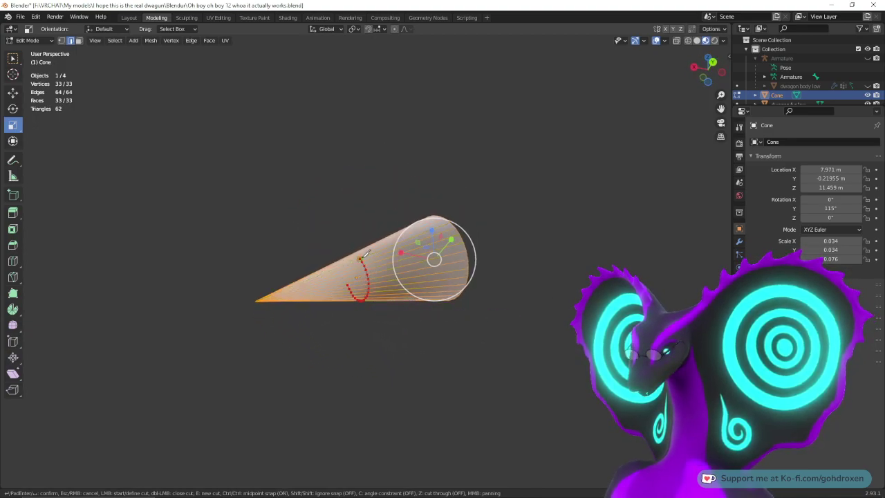
{"action": "middle_click_drag", "start_coordinate": [336, 239], "coordinate": [483, 281]}
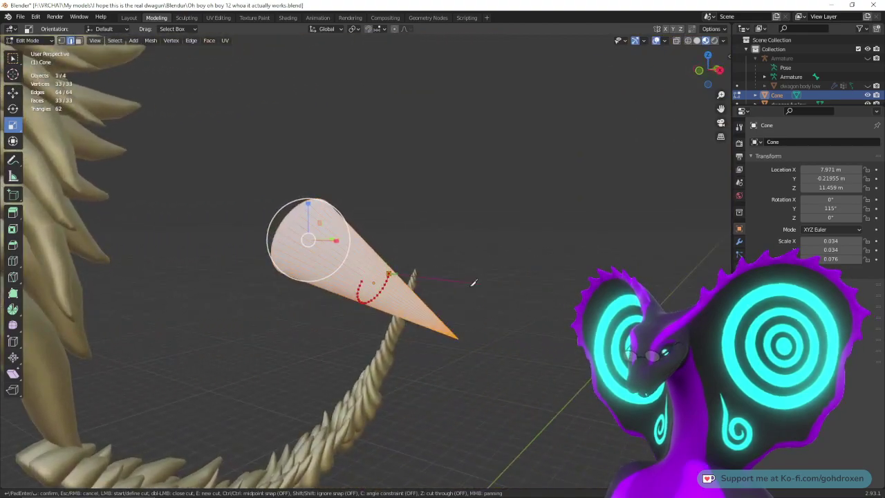
{"action": "key", "text": "ctrl"}
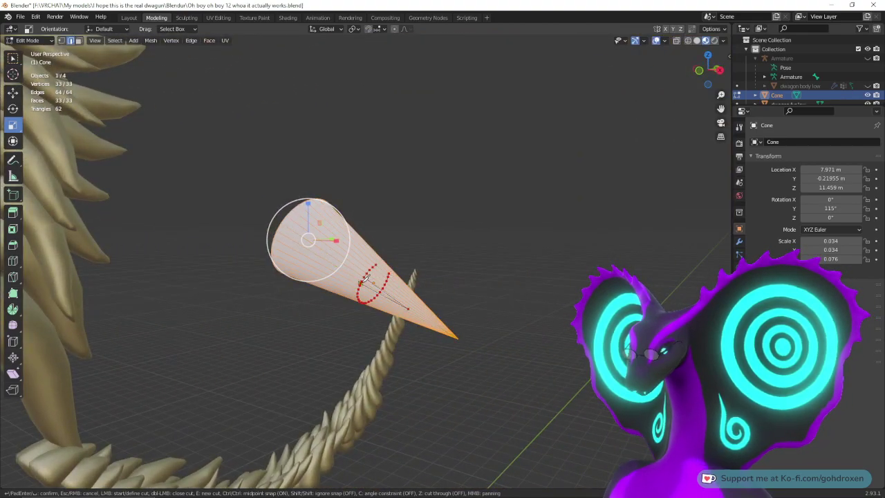
{"action": "middle_click_drag", "start_coordinate": [365, 280], "coordinate": [424, 319]}
{"action": "left_click", "coordinate": [386, 274]}
{"action": "scroll", "coordinate": [413, 242], "scroll_direction": "up", "scroll_amount": 4}
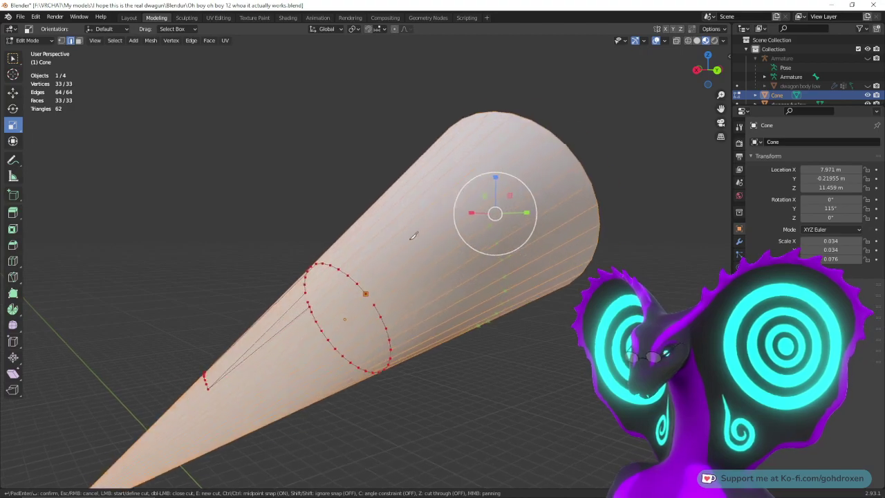
{"action": "scroll", "coordinate": [414, 239], "scroll_direction": "up", "scroll_amount": 2}
{"action": "left_click", "coordinate": [382, 349], "text": "ctrl"}
{"action": "left_click", "coordinate": [384, 351]}
{"action": "middle_click_drag", "start_coordinate": [409, 285], "coordinate": [376, 326]}
{"action": "middle_click_drag", "start_coordinate": [467, 325], "coordinate": [391, 304]}
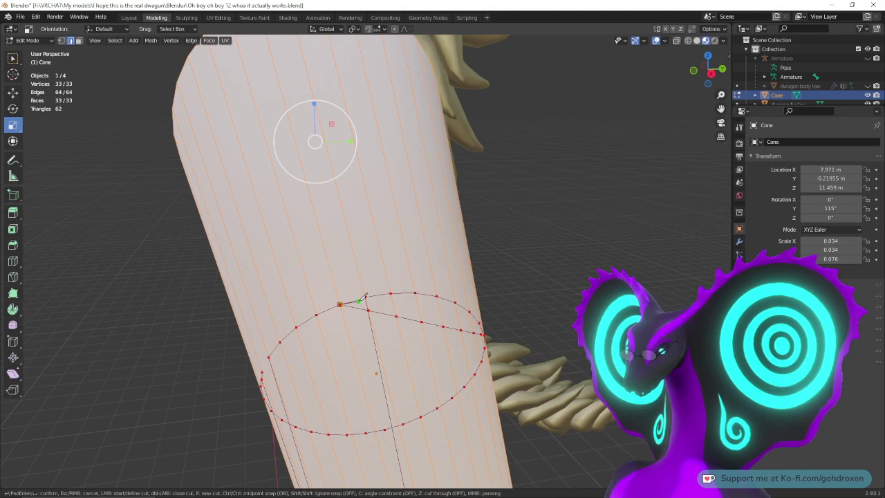
{"action": "key", "text": "Escape"}
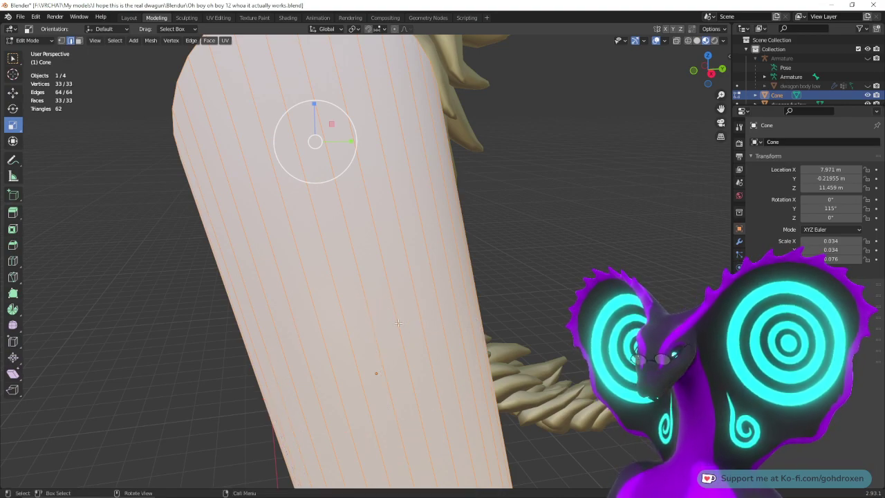
Step: Try a Loop Cut and Slide around the middle of the cone in front view, and undo it
{"action": "middle_click_drag", "start_coordinate": [395, 317], "coordinate": [427, 304]}
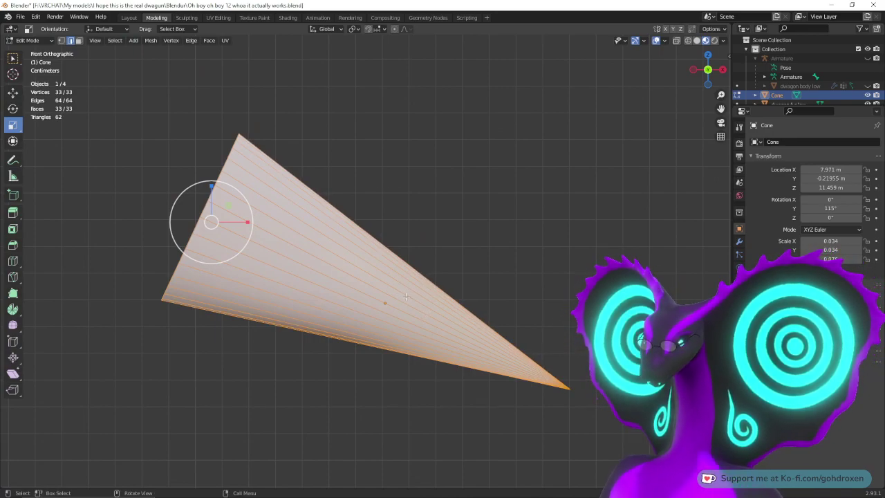
{"action": "right_click", "coordinate": [411, 300]}
{"action": "left_click", "coordinate": [413, 297]}
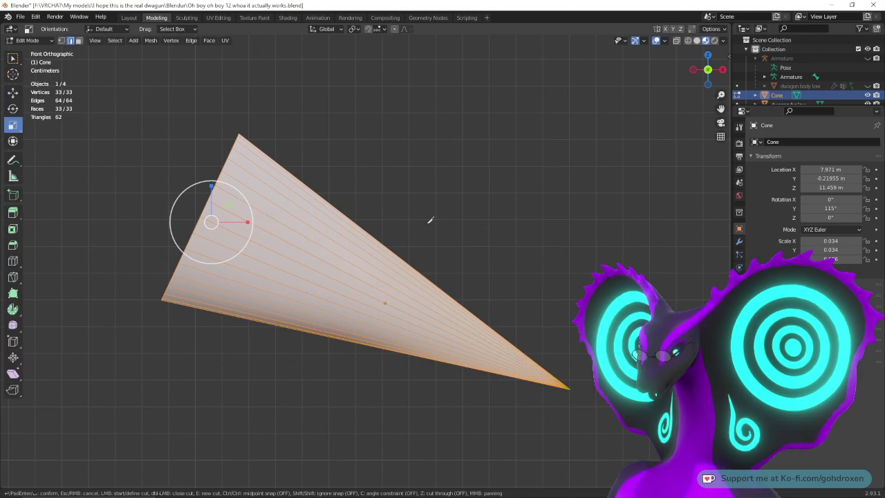
{"action": "right_click", "coordinate": [396, 282]}
{"action": "left_click", "coordinate": [389, 260]}
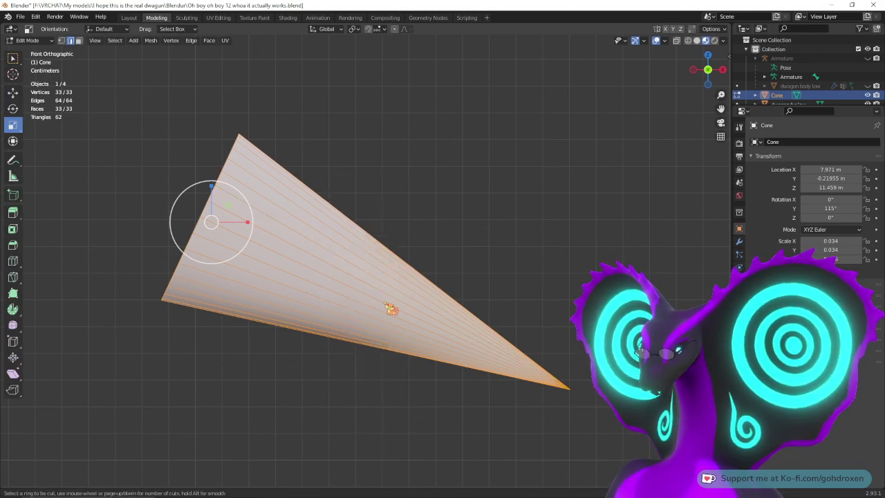
{"action": "left_click", "coordinate": [392, 310]}
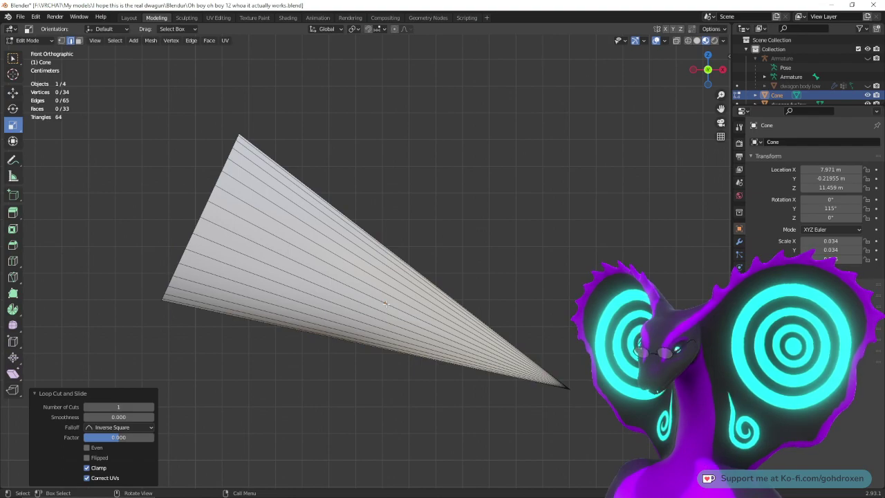
{"action": "left_click", "coordinate": [382, 316], "text": "alt"}
{"action": "key", "text": "ctrl+z"}
{"action": "key", "text": "ctrl+z"}
Step: Try Loop Cut and Slide on the cone once more from the front, and undo the cut
{"action": "middle_click_drag", "start_coordinate": [415, 272], "coordinate": [502, 245]}
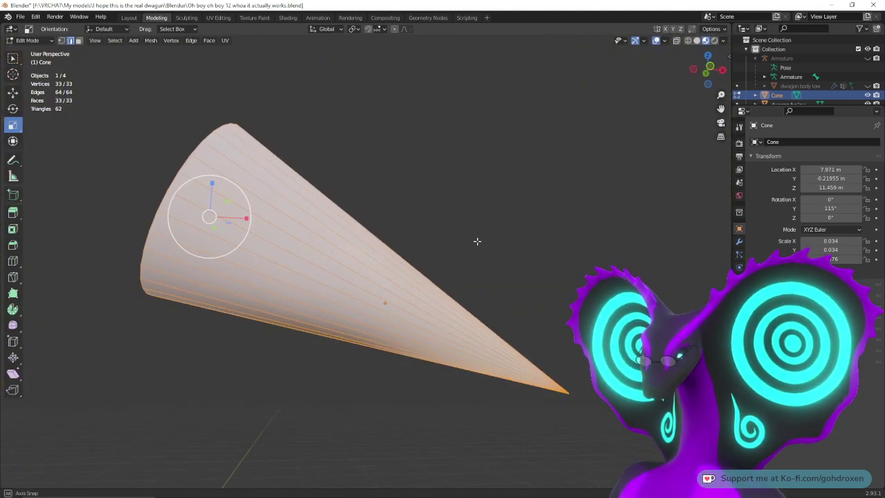
{"action": "key", "text": "KP_1"}
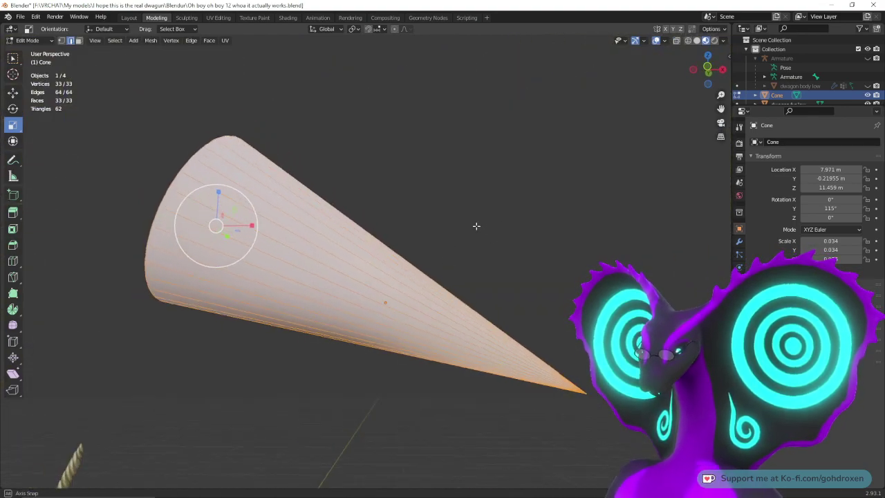
{"action": "right_click", "coordinate": [378, 309]}
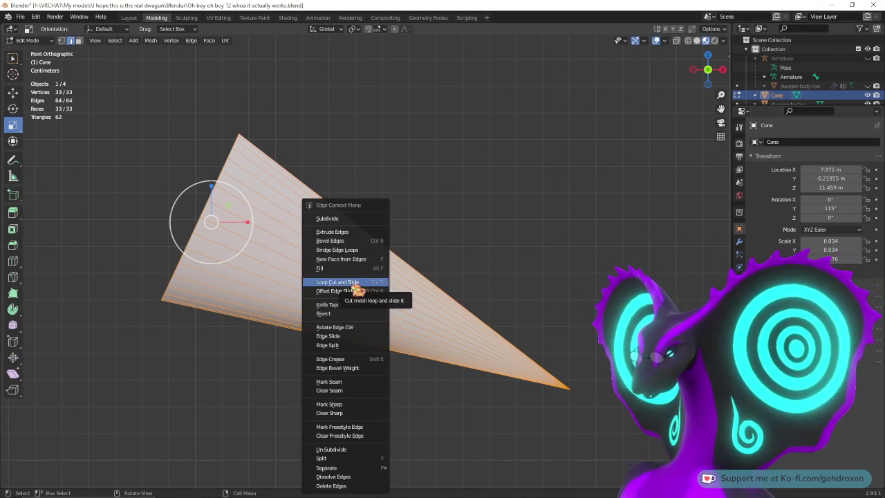
{"action": "left_click", "coordinate": [357, 283]}
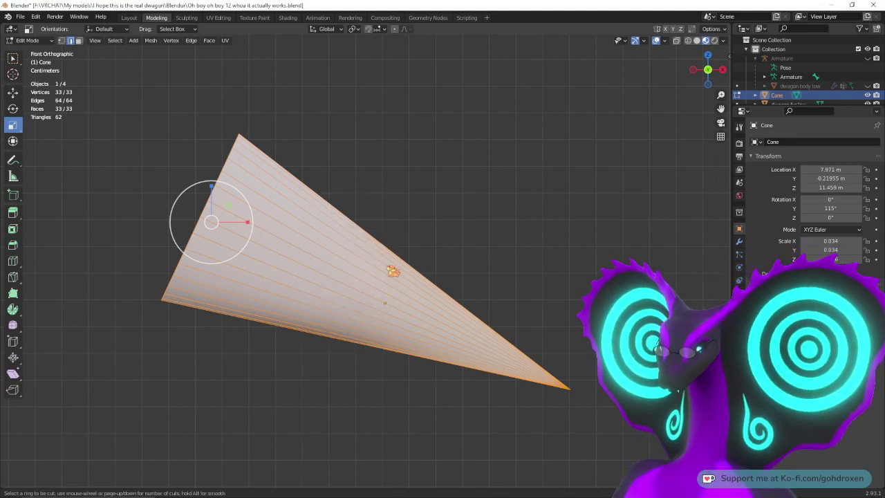
{"action": "left_click", "coordinate": [397, 298]}
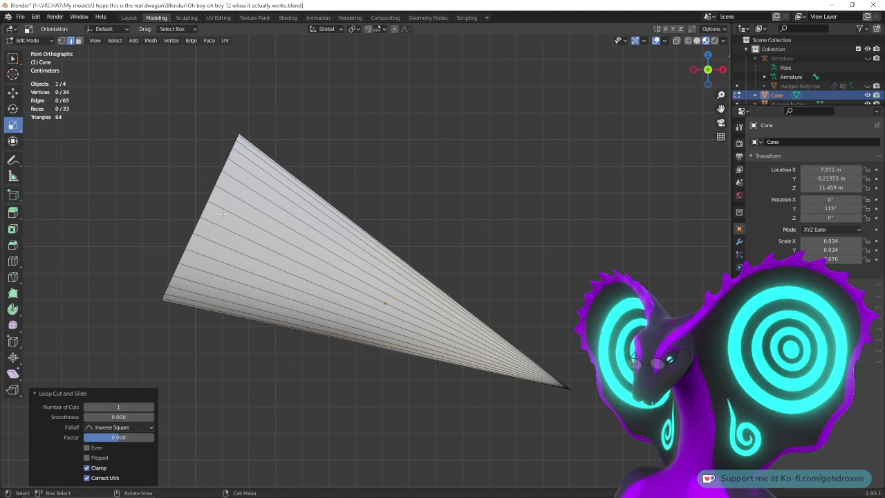
{"action": "key", "text": "ctrl+z"}
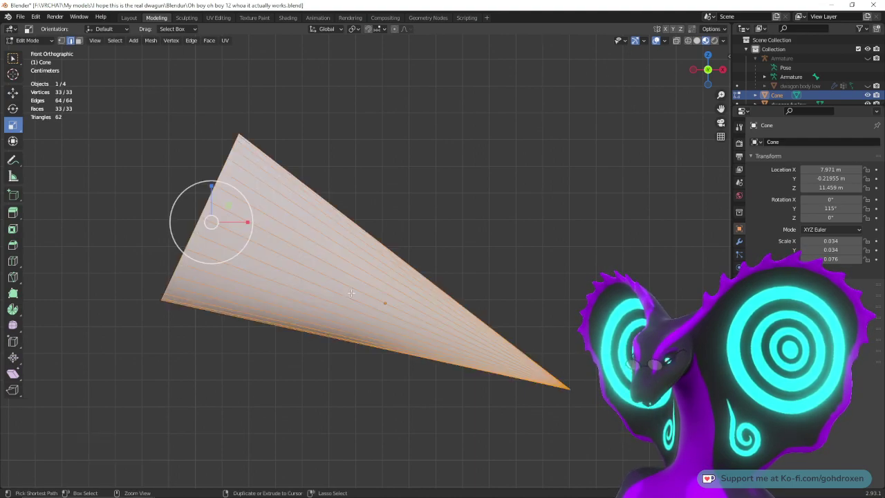
Step: Return to Object Mode with the dragon body shown and examine how the cone sits on the thumb
{"action": "key", "text": "Tab"}
{"action": "middle_click_drag", "start_coordinate": [538, 262], "coordinate": [429, 280]}
{"action": "middle_click_drag", "start_coordinate": [205, 296], "coordinate": [379, 298]}
{"action": "middle_click_drag", "start_coordinate": [467, 261], "coordinate": [502, 242]}
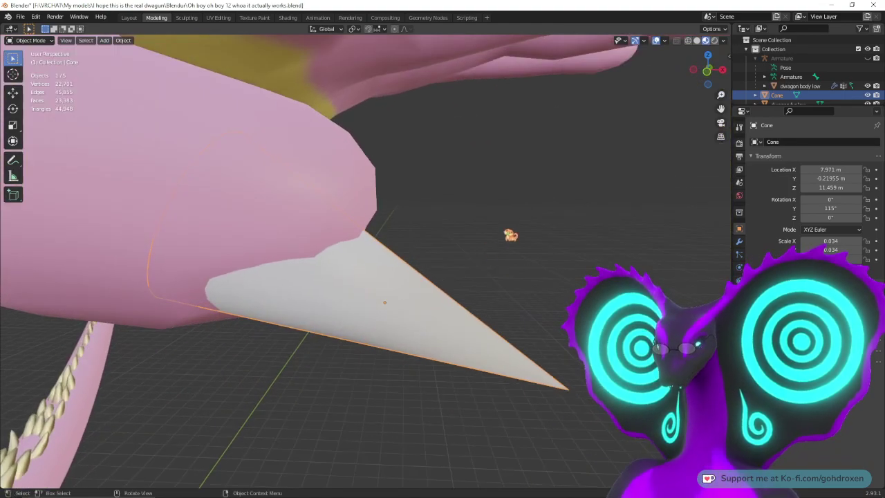
{"action": "scroll", "coordinate": [512, 278], "scroll_direction": "down", "scroll_amount": 5}
{"action": "middle_click_drag", "start_coordinate": [519, 284], "coordinate": [514, 241]}
Step: Reopen the cone for mesh editing in the Modeling workspace and hide the dwagon body low object
{"action": "key", "text": "Tab"}
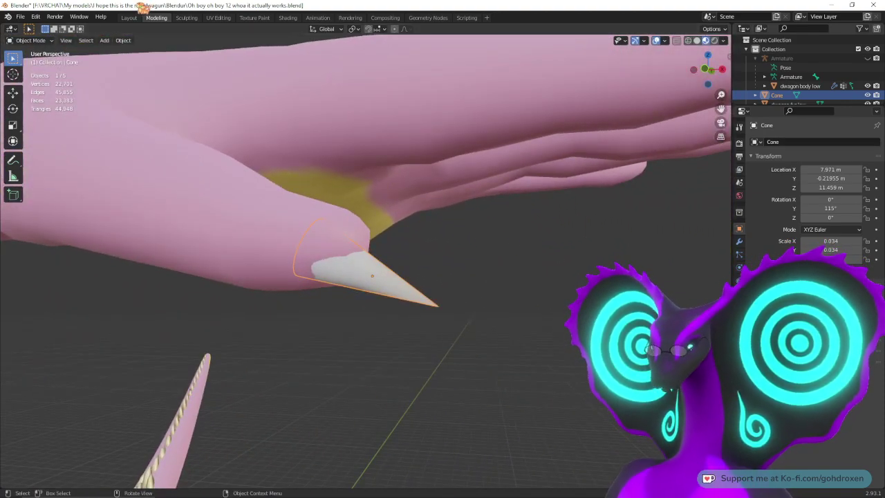
{"action": "left_click", "coordinate": [129, 17]}
{"action": "left_click", "coordinate": [156, 17]}
{"action": "middle_click_drag", "start_coordinate": [409, 229], "coordinate": [457, 226]}
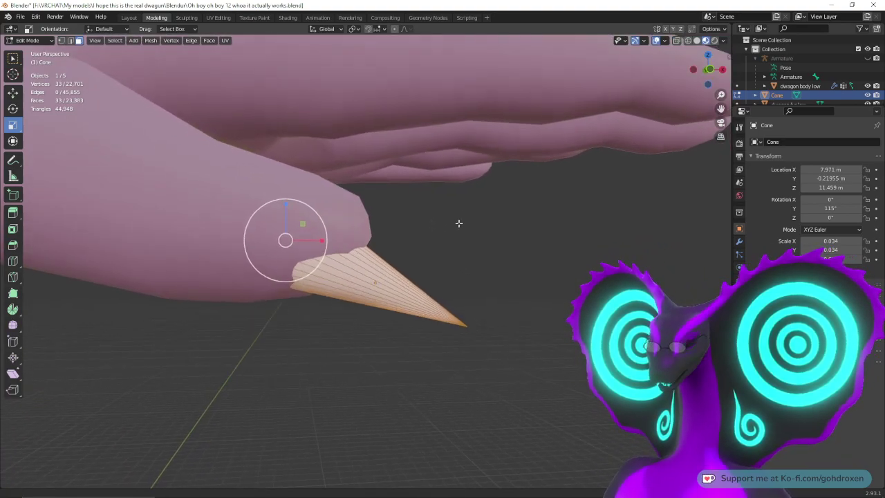
{"action": "left_click", "coordinate": [868, 86]}
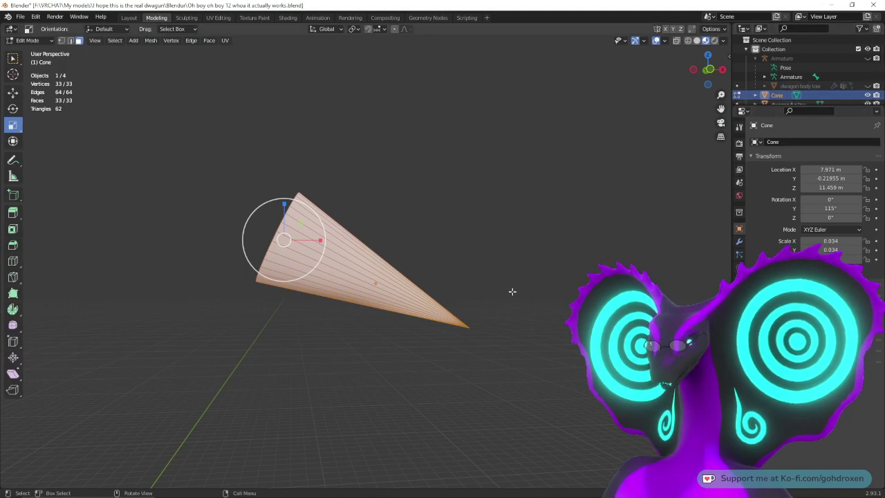
Step: Start a Knife Topology cut across the cone's near side with edge selection, snapping each point to an edge midpoint
{"action": "scroll", "coordinate": [511, 290], "scroll_direction": "up", "scroll_amount": 5}
{"action": "right_click", "coordinate": [382, 277]}
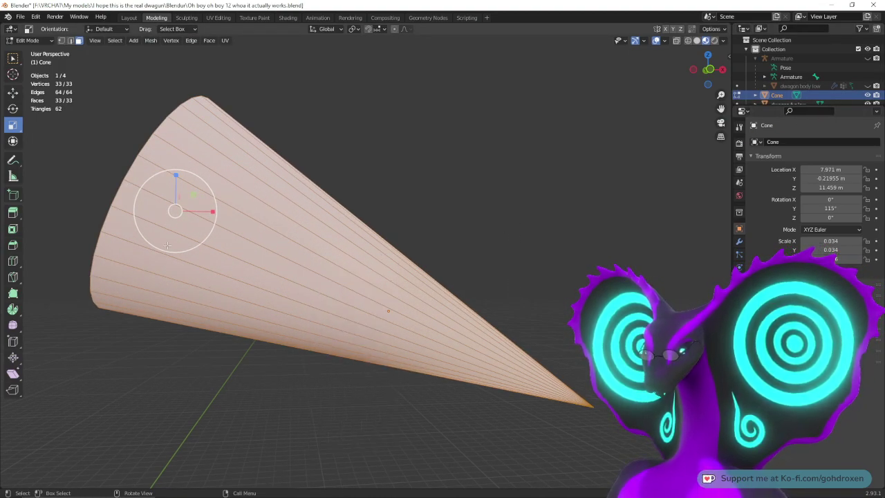
{"action": "left_click", "coordinate": [70, 41]}
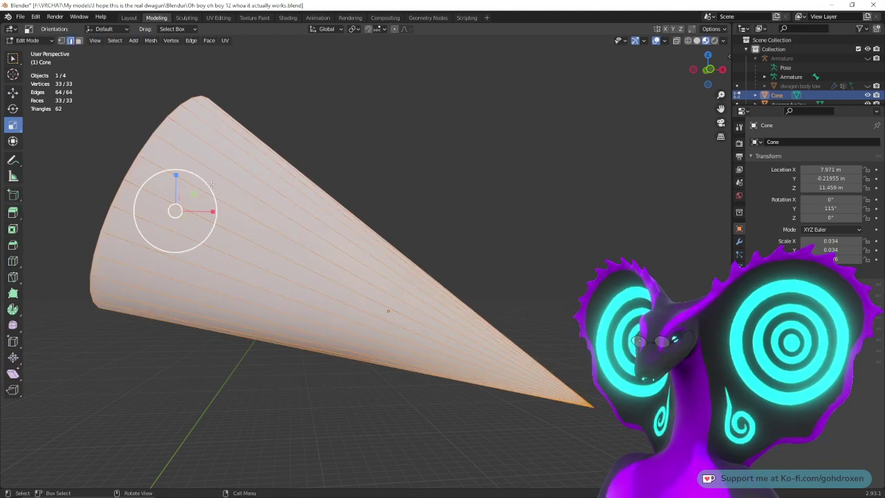
{"action": "right_click", "coordinate": [325, 254]}
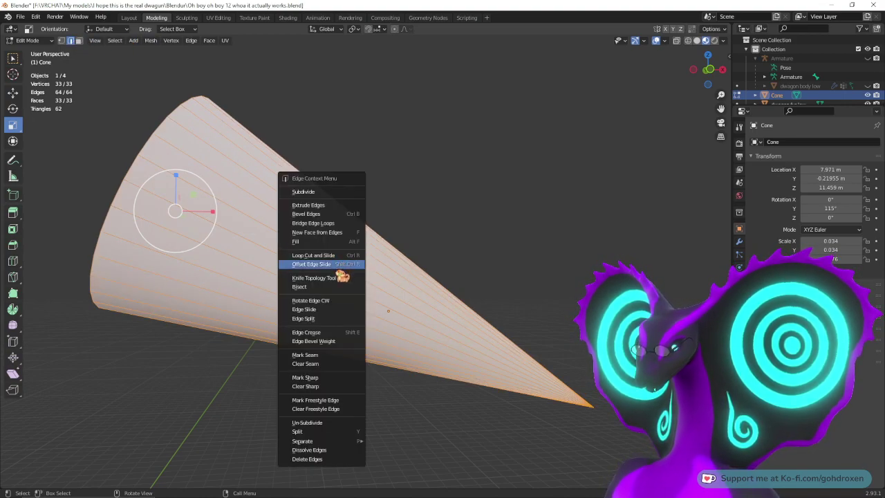
{"action": "left_click", "coordinate": [339, 277]}
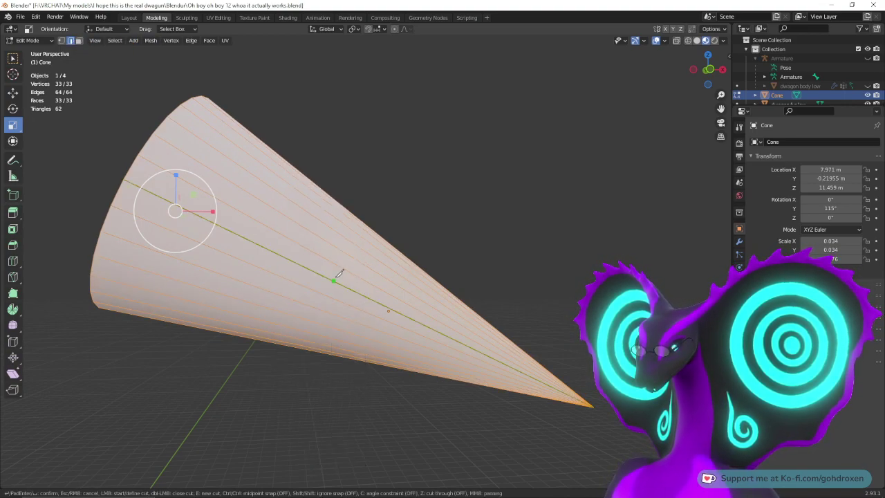
{"action": "left_click", "coordinate": [399, 293]}
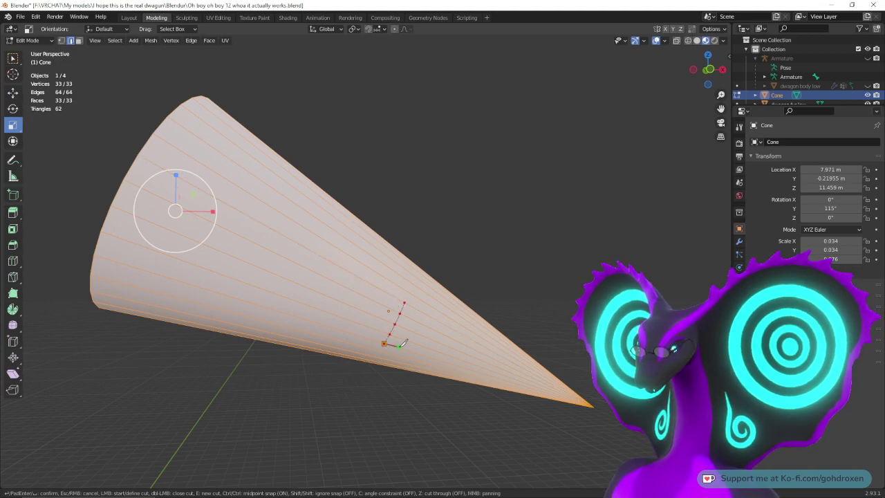
Step: Continue the knife cut across the remaining edges around the cone, close the ring at its starting side and confirm the cut
{"action": "scroll", "coordinate": [328, 423], "scroll_direction": "up", "scroll_amount": 3}
{"action": "scroll", "coordinate": [318, 422], "scroll_direction": "down", "scroll_amount": 1}
{"action": "middle_click_drag", "start_coordinate": [350, 409], "coordinate": [506, 356]}
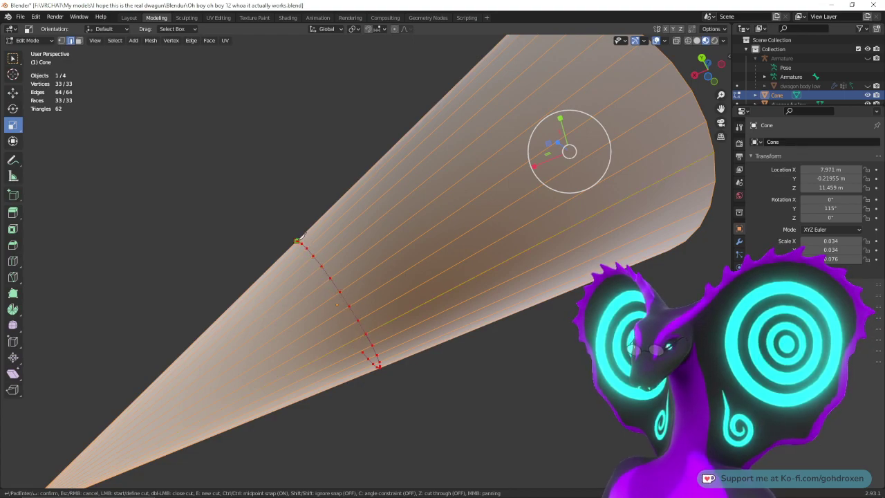
{"action": "middle_click_drag", "start_coordinate": [314, 252], "coordinate": [431, 293]}
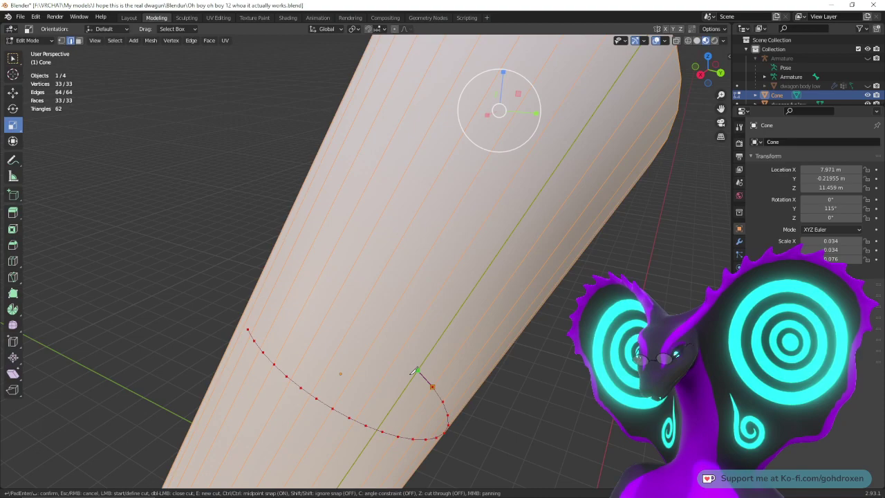
{"action": "left_click", "coordinate": [418, 370]}
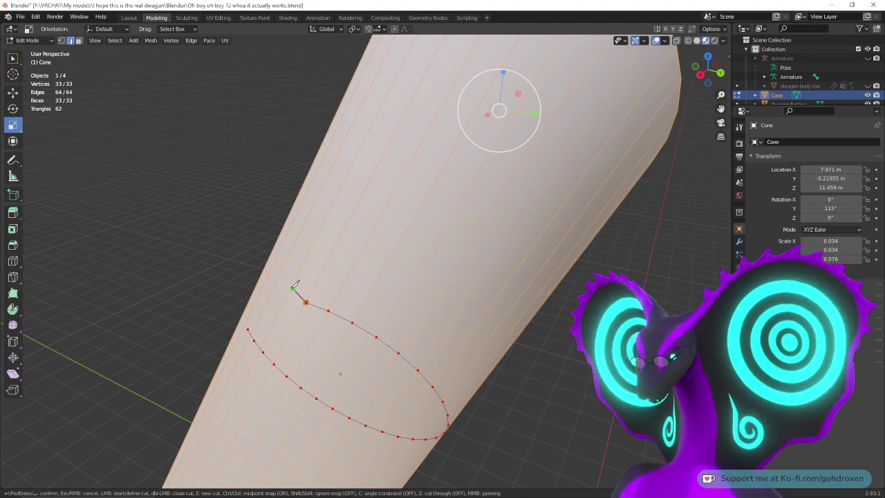
{"action": "middle_click_drag", "start_coordinate": [265, 306], "coordinate": [410, 269]}
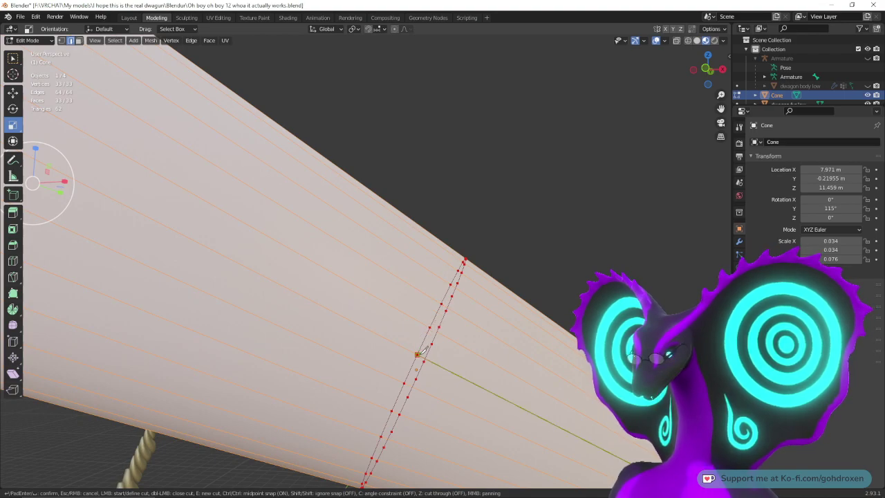
{"action": "middle_click_drag", "start_coordinate": [420, 354], "coordinate": [464, 289]}
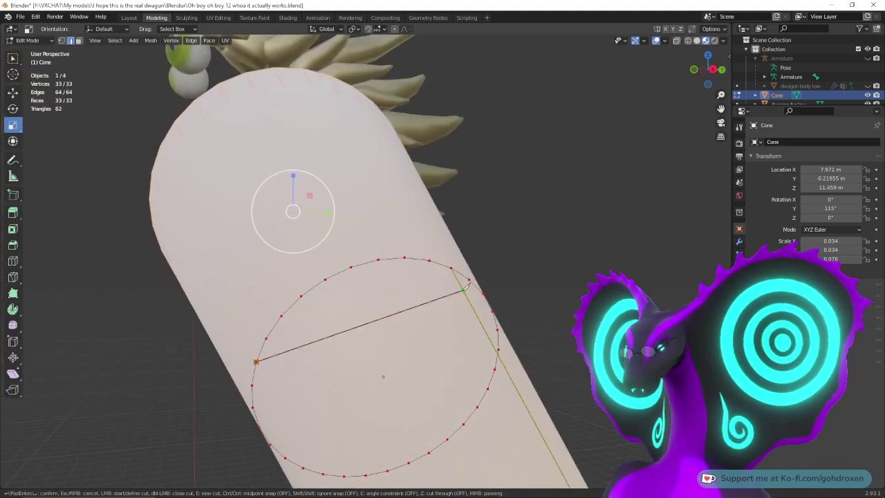
{"action": "left_click", "coordinate": [465, 289]}
{"action": "key", "text": "Return"}
Step: Add one centred edge loop between the knife-cut ring and the cone's base with Loop Cut and Slide, factor 0
{"action": "middle_click_drag", "start_coordinate": [525, 284], "coordinate": [436, 240]}
{"action": "scroll", "coordinate": [435, 240], "scroll_direction": "down", "scroll_amount": 5}
{"action": "middle_click_drag", "start_coordinate": [454, 387], "coordinate": [434, 380]}
{"action": "scroll", "coordinate": [443, 344], "scroll_direction": "up", "scroll_amount": 3}
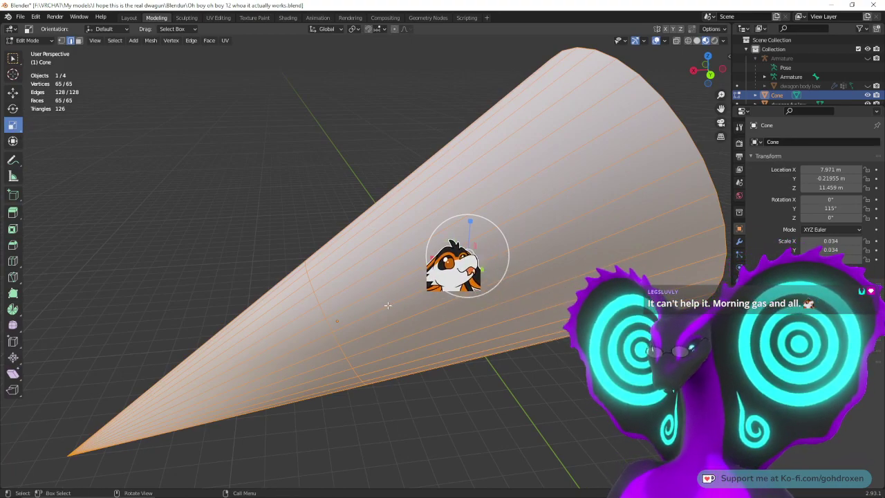
{"action": "right_click", "coordinate": [340, 287]}
{"action": "left_click", "coordinate": [322, 260]}
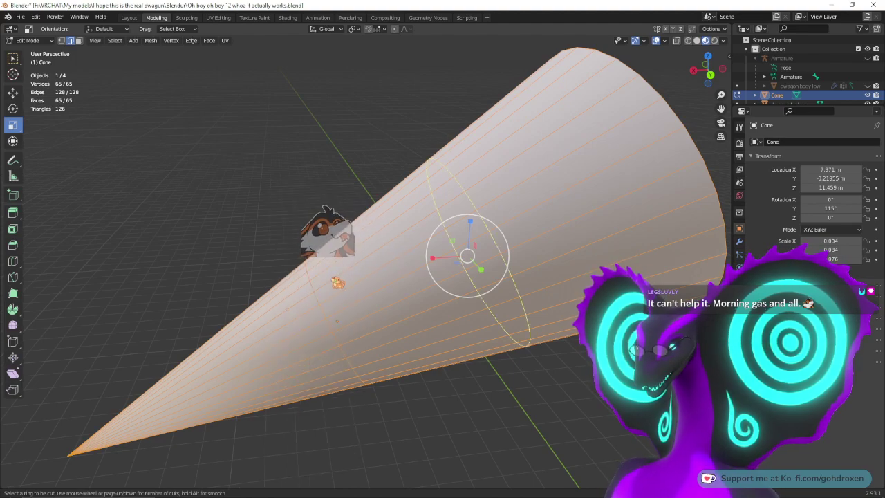
{"action": "left_click", "coordinate": [450, 237]}
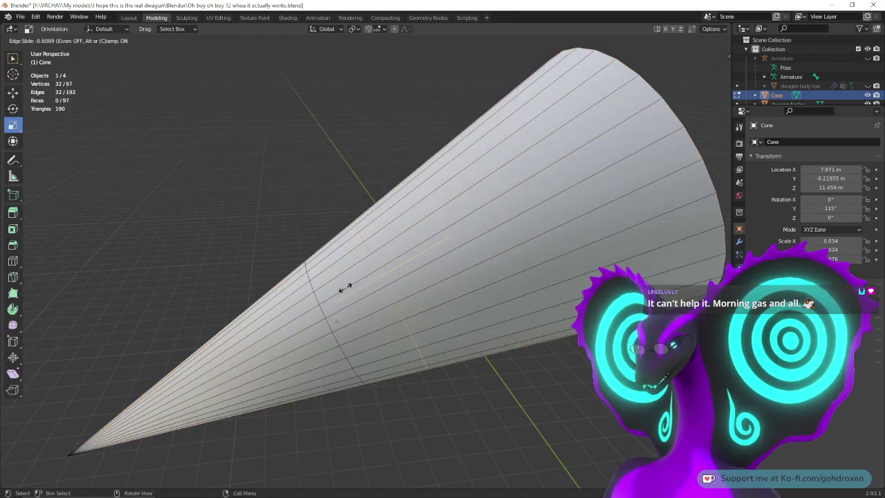
{"action": "right_click", "coordinate": [487, 240]}
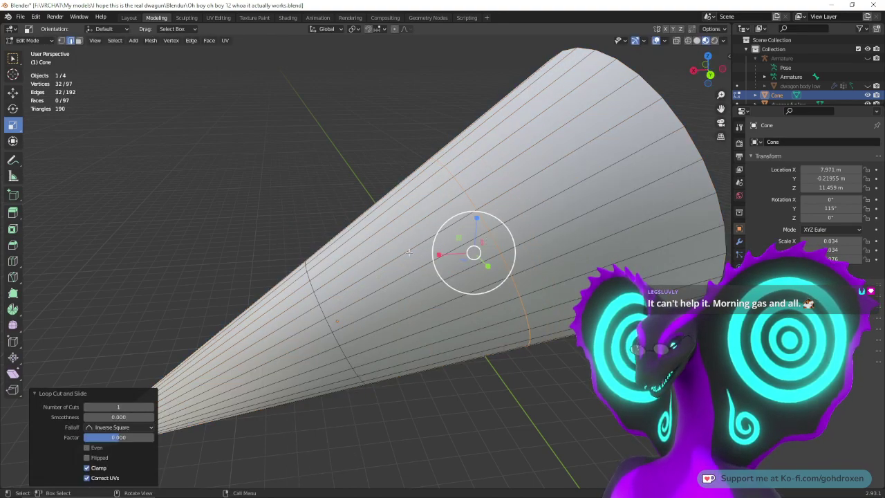
Step: Add another centred loop cut between the knife-cut ring and the edge loop nearer the base
{"action": "right_click", "coordinate": [285, 346]}
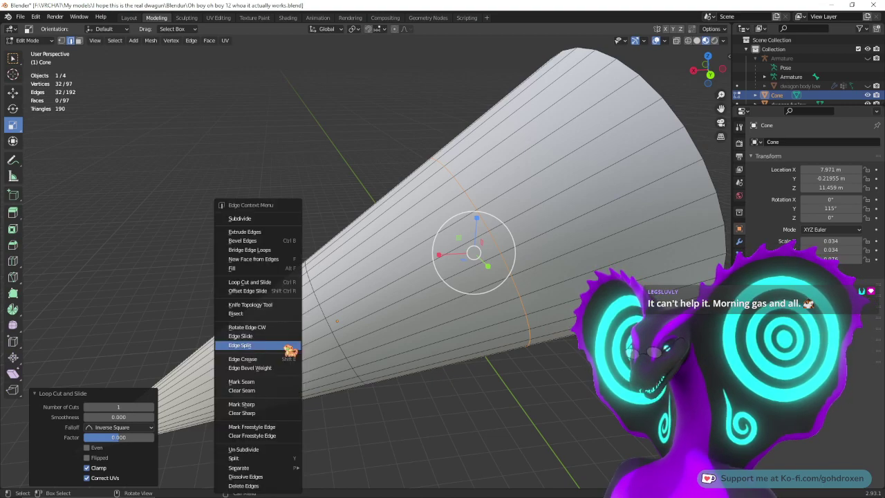
{"action": "left_click", "coordinate": [287, 283]}
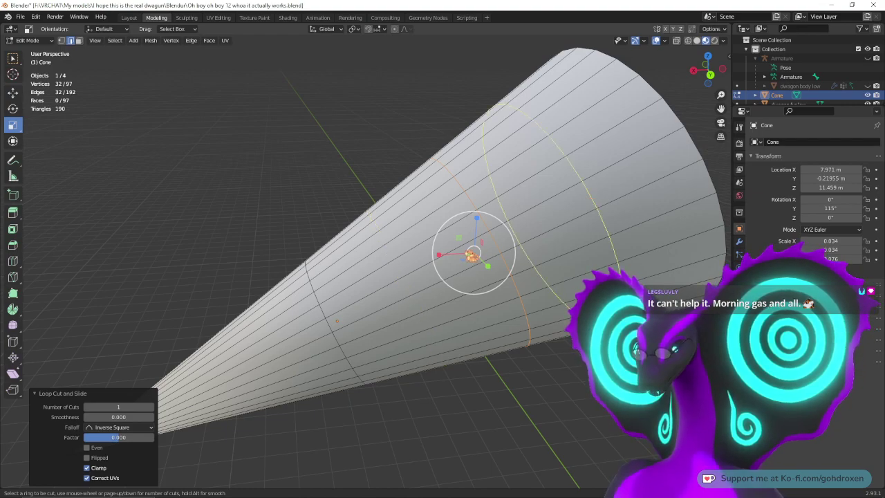
{"action": "left_click", "coordinate": [424, 286]}
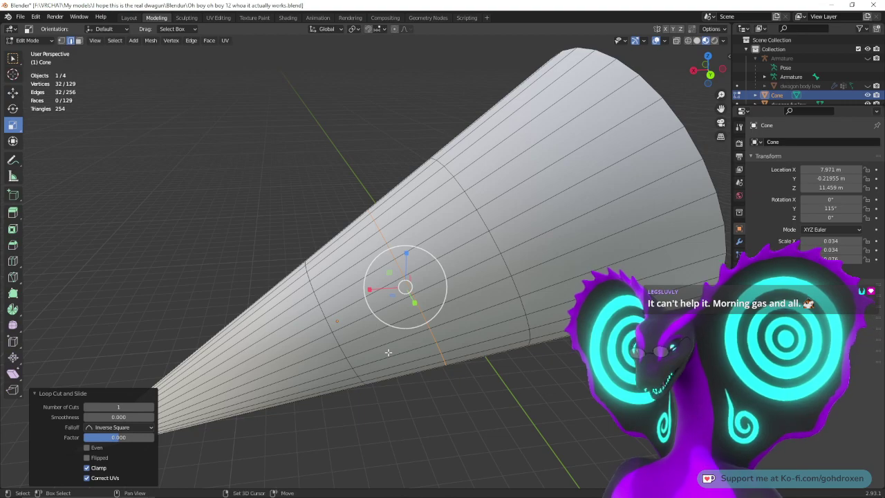
Step: Select the vertex ring nearest the tip and slide it toward the tip by a factor of about 0.298
{"action": "middle_click_drag", "start_coordinate": [408, 344], "coordinate": [505, 329]}
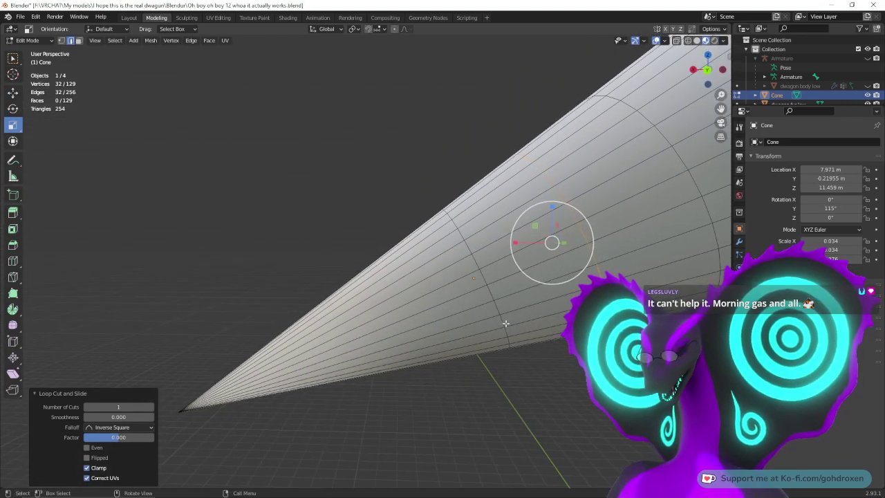
{"action": "left_click", "coordinate": [62, 40]}
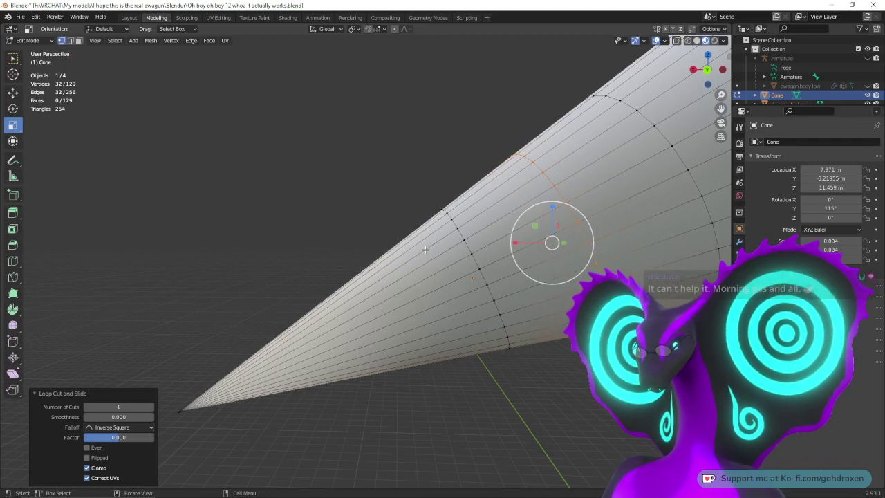
{"action": "left_click", "coordinate": [475, 256], "text": "alt"}
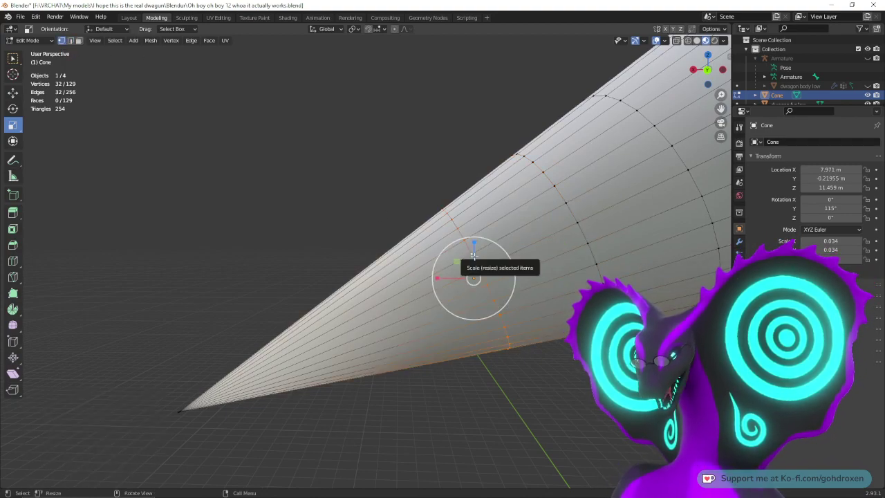
{"action": "right_click", "coordinate": [428, 258]}
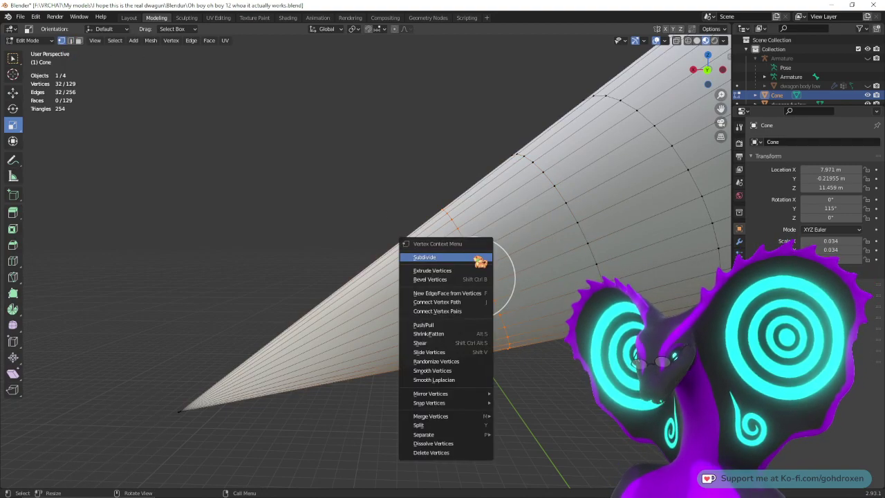
{"action": "left_click", "coordinate": [458, 352]}
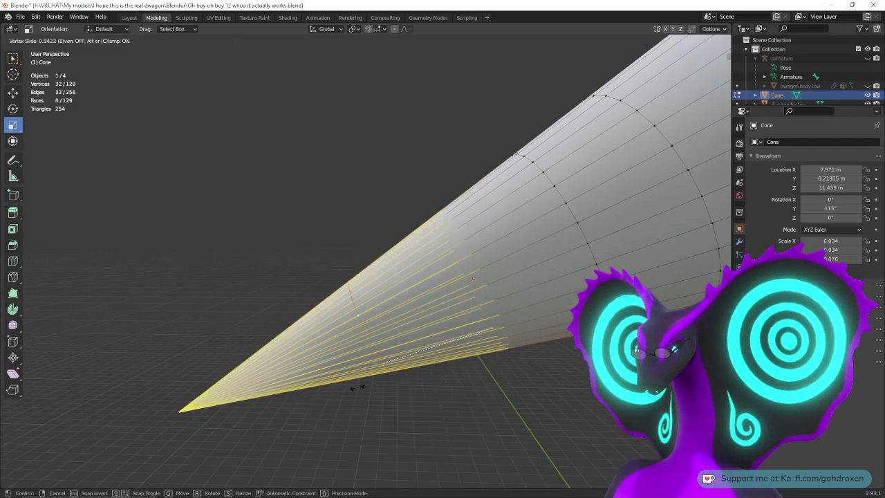
{"action": "left_click", "coordinate": [363, 379]}
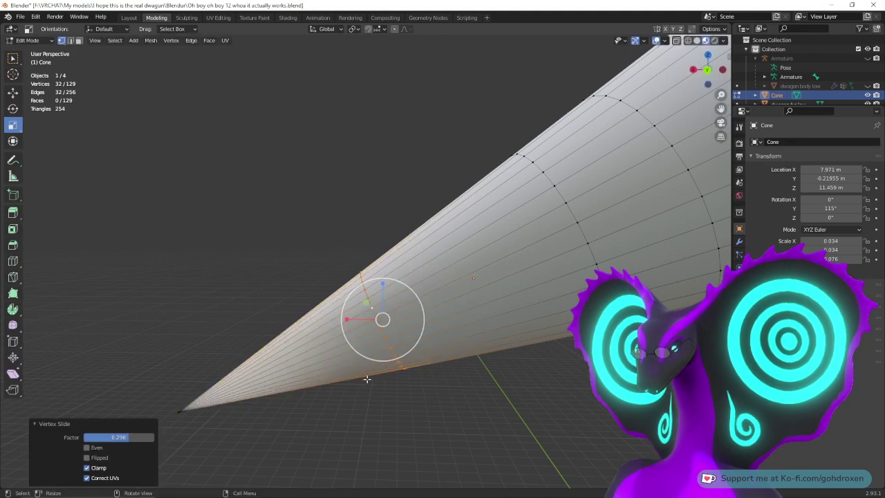
Step: Select the middle vertex ring and slide it toward the tip by a factor of about 0.228
{"action": "middle_click_drag", "start_coordinate": [583, 385], "coordinate": [490, 276]}
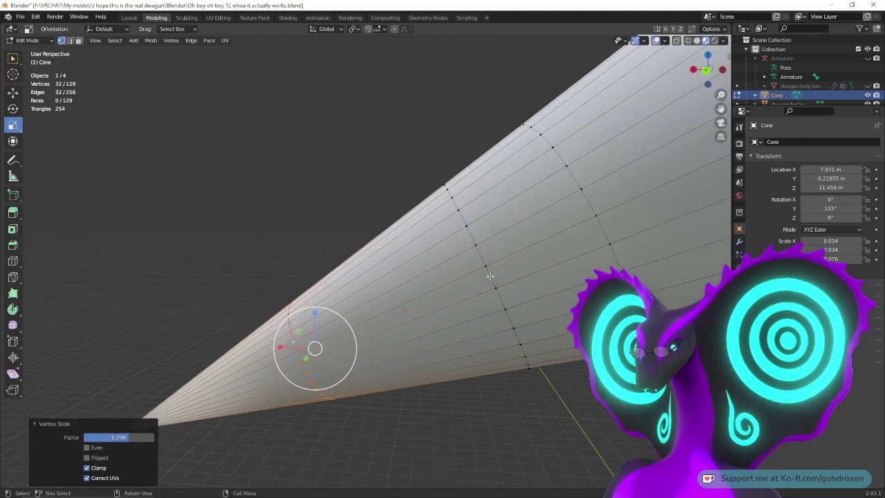
{"action": "left_click", "coordinate": [480, 249], "text": "alt"}
{"action": "right_click", "coordinate": [479, 252]}
{"action": "left_click", "coordinate": [476, 253]}
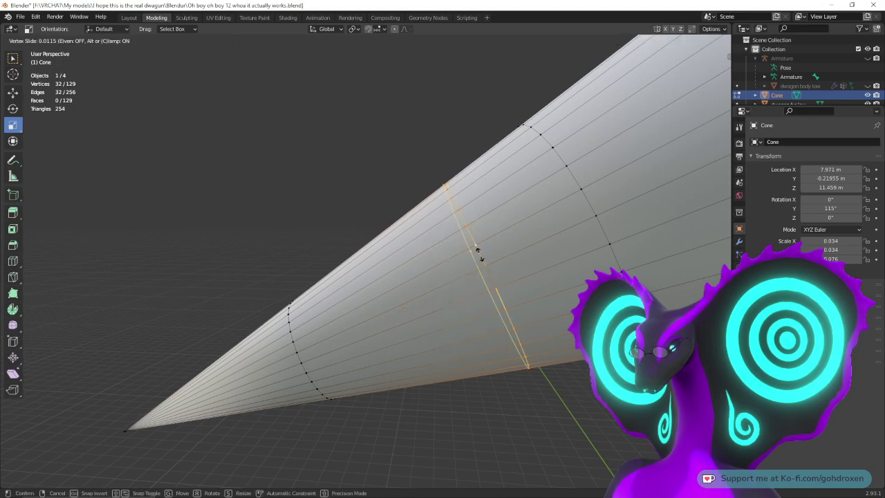
{"action": "left_click", "coordinate": [437, 277]}
Step: From the front view, select the edge ring nearest the base and raise it about 0.0032 m along Z
{"action": "middle_click_drag", "start_coordinate": [530, 348], "coordinate": [562, 348]}
{"action": "scroll", "coordinate": [555, 366], "scroll_direction": "down", "scroll_amount": 1}
{"action": "middle_click_drag", "start_coordinate": [371, 383], "coordinate": [520, 376]}
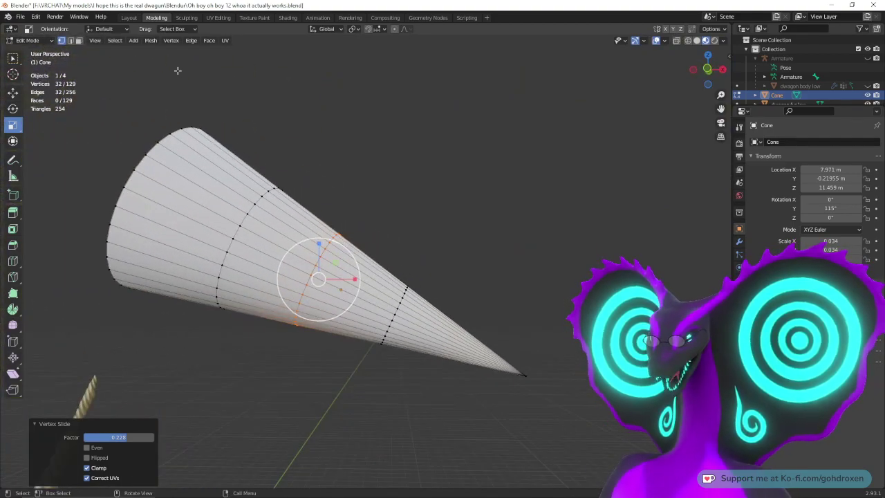
{"action": "key", "text": "2"}
{"action": "middle_click_drag", "start_coordinate": [406, 245], "coordinate": [421, 238]}
{"action": "scroll", "coordinate": [463, 228], "scroll_direction": "up", "scroll_amount": 5}
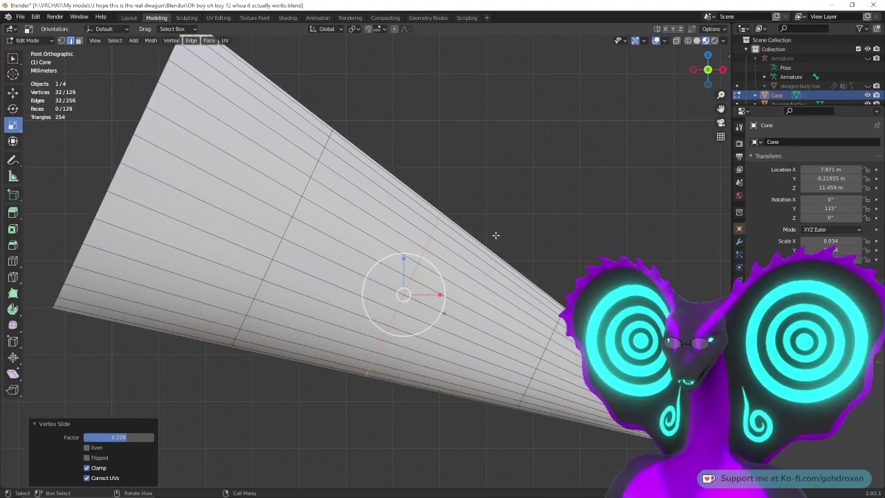
{"action": "left_click", "coordinate": [319, 171], "text": "alt"}
{"action": "left_click", "coordinate": [15, 94]}
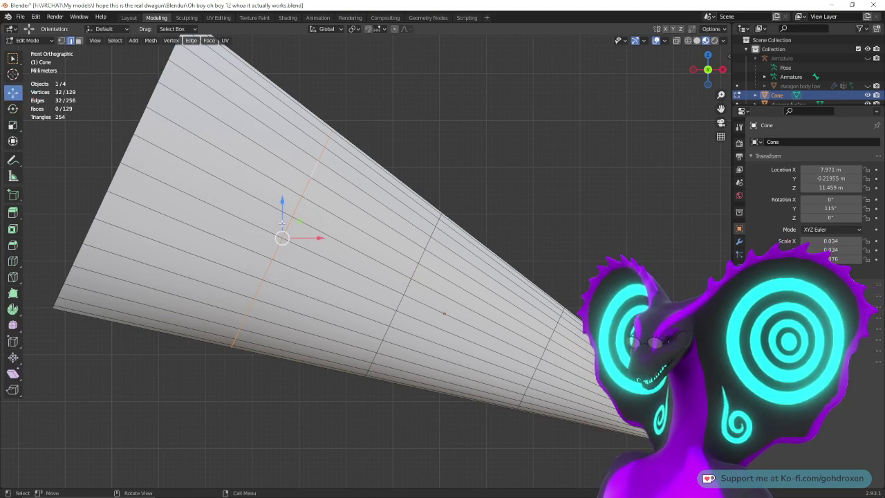
{"action": "left_click_drag", "start_coordinate": [282, 223], "coordinate": [293, 199]}
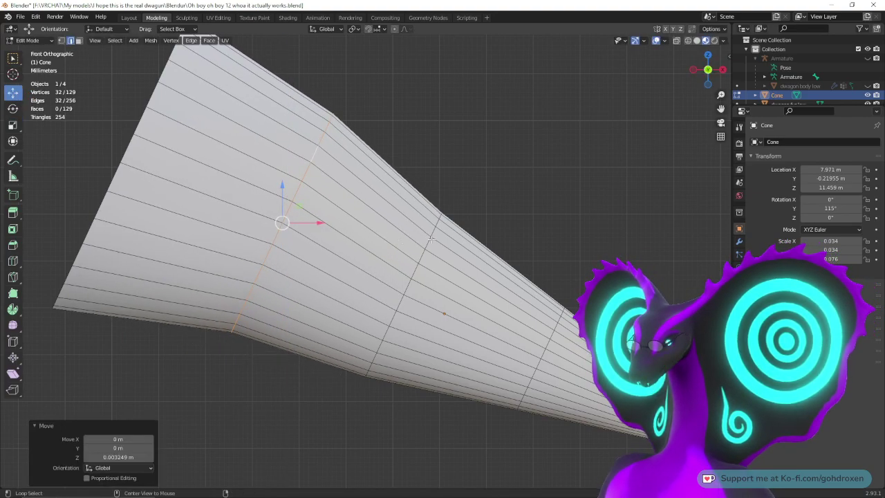
Step: Move the middle edge ring up about 0.0043 m along Z and outward about 0.0028 m along X
{"action": "left_click", "coordinate": [411, 251], "text": "alt"}
{"action": "left_click_drag", "start_coordinate": [404, 259], "coordinate": [415, 239]}
{"action": "middle_click_drag", "start_coordinate": [528, 249], "coordinate": [485, 202], "text": "shift"}
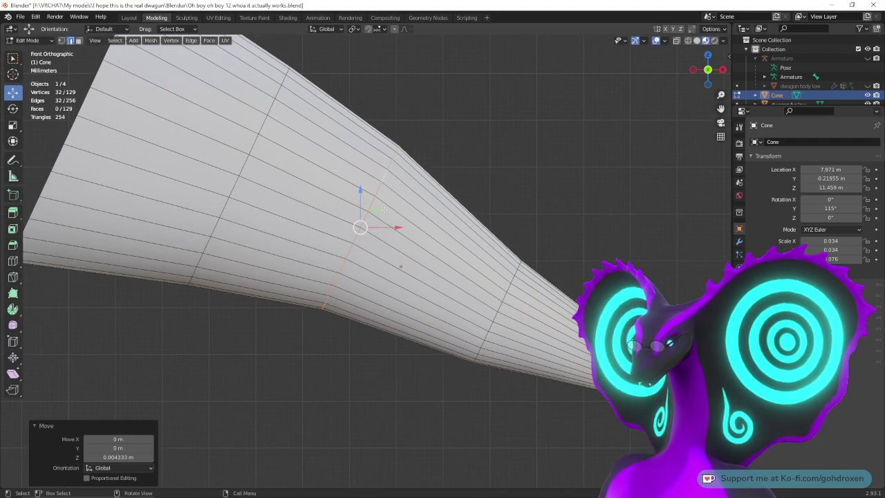
{"action": "left_click_drag", "start_coordinate": [392, 230], "coordinate": [406, 231]}
{"action": "middle_click_drag", "start_coordinate": [568, 330], "coordinate": [481, 237], "text": "shift"}
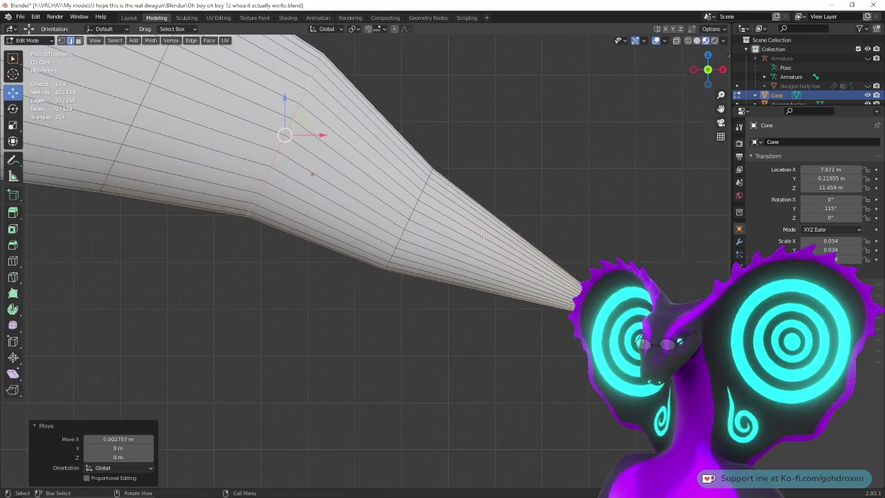
Step: Lower the ring nearest the tip about 0.0059 m along Z, and bend the tip vertex down and inward into a hooked claw
{"action": "left_click", "coordinate": [420, 196], "text": "alt"}
{"action": "left_click_drag", "start_coordinate": [408, 188], "coordinate": [420, 226]}
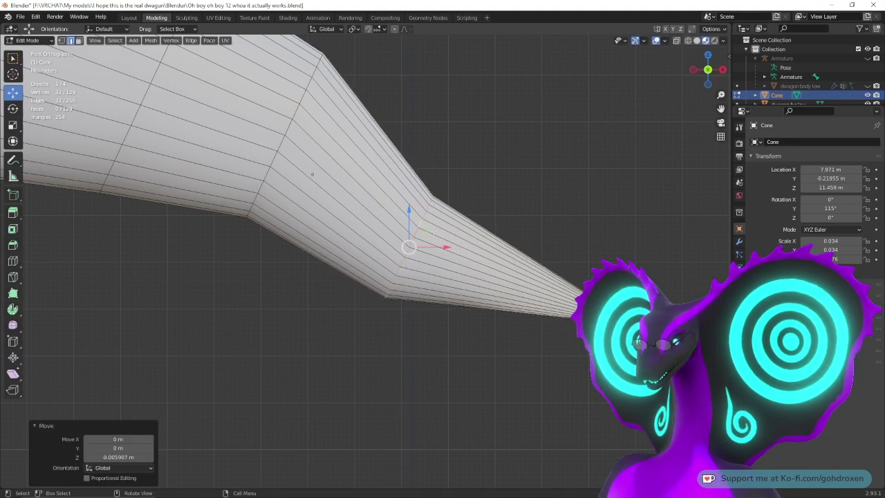
{"action": "left_click", "coordinate": [61, 40]}
{"action": "key", "text": "alt+a"}
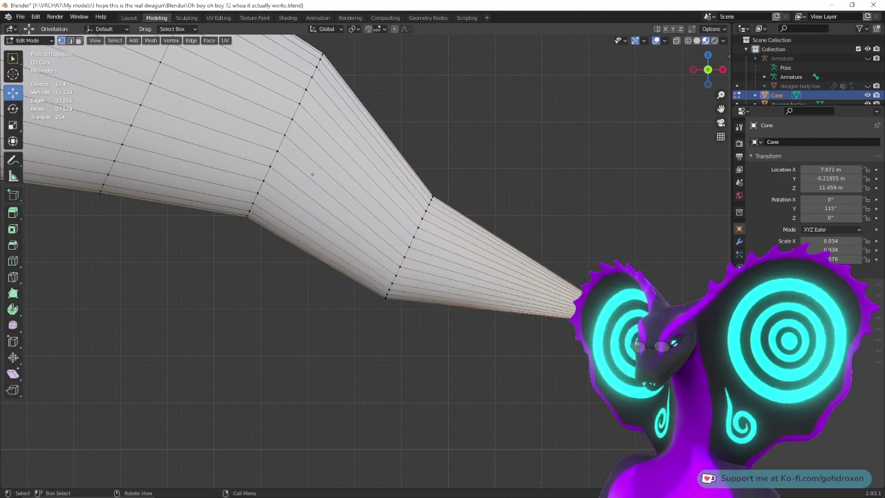
{"action": "key", "text": "g"}
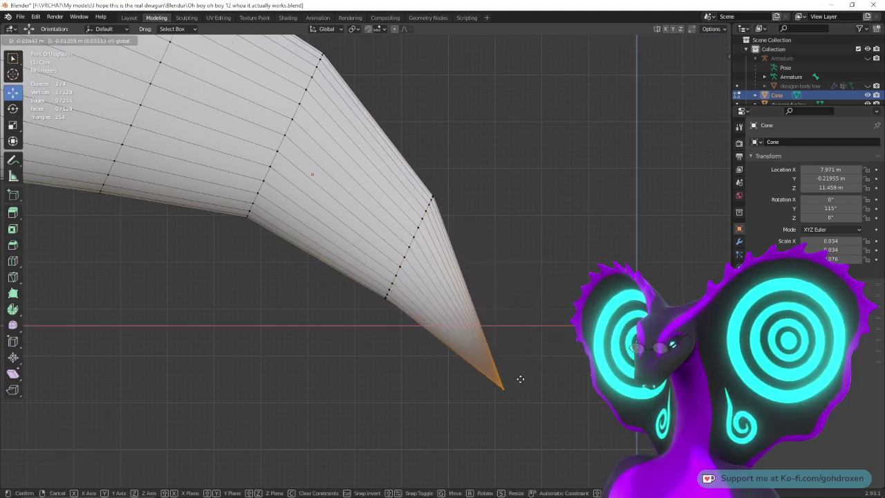
{"action": "left_click", "coordinate": [519, 384]}
Step: Show the dwagon body low object again and compare the curved claw with the thumb
{"action": "middle_click_drag", "start_coordinate": [519, 384], "coordinate": [513, 272]}
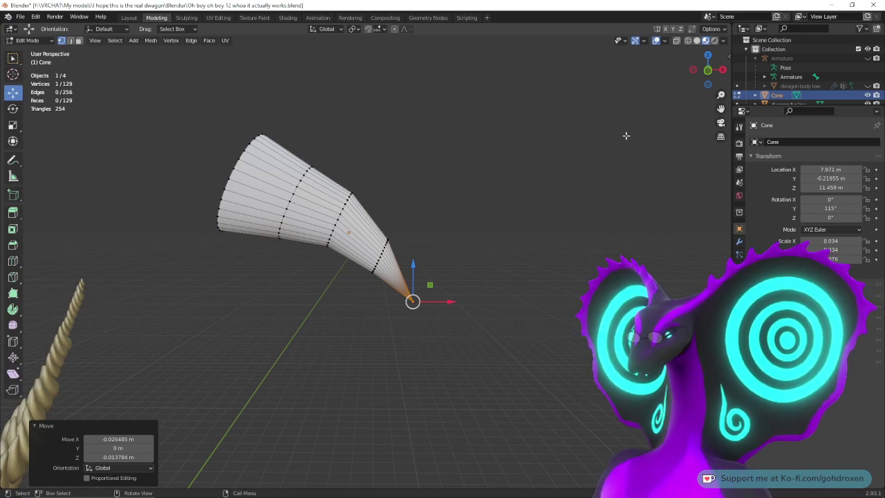
{"action": "left_click", "coordinate": [868, 85]}
{"action": "middle_click_drag", "start_coordinate": [485, 256], "coordinate": [512, 243]}
Step: Undo the tip and edge ring moves to restore the straight cone with its three loops
{"action": "key", "text": "ctrl+z"}
{"action": "key", "text": "ctrl+z"}
{"action": "key", "text": "ctrl+z"}
{"action": "key", "text": "ctrl+z"}
{"action": "key", "text": "ctrl+z"}
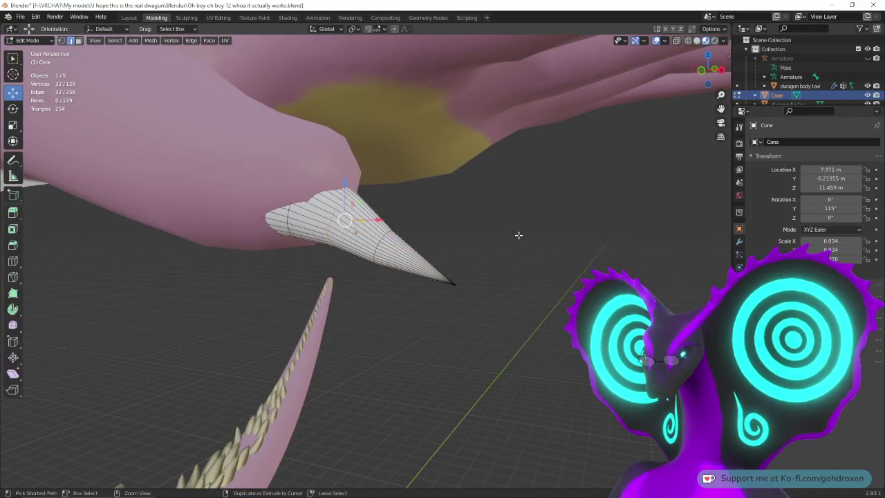
{"action": "key", "text": "ctrl+z"}
{"action": "mouse_move", "coordinate": [518, 235]}
{"action": "middle_mouse_down"}
{"action": "mouse_move", "coordinate": [429, 234]}
{"action": "mouse_move", "coordinate": [384, 247]}
{"action": "mouse_move", "coordinate": [537, 243]}
{"action": "mouse_move", "coordinate": [543, 225]}
{"action": "mouse_move", "coordinate": [515, 187]}
{"action": "mouse_move", "coordinate": [461, 229]}
{"action": "mouse_move", "coordinate": [518, 237]}
{"action": "middle_mouse_up"}
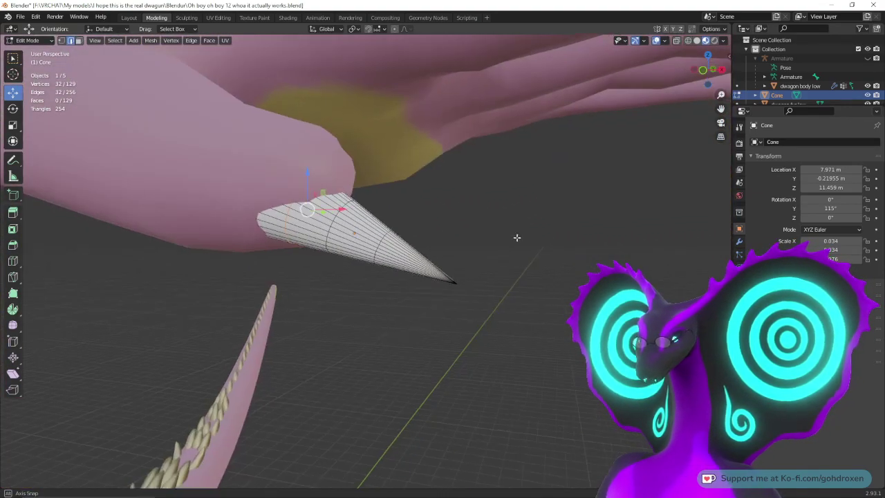
Step: Switch to the Layout workspace in Object Mode and rotate the cone to line it up with the thumb
{"action": "left_click", "coordinate": [130, 18]}
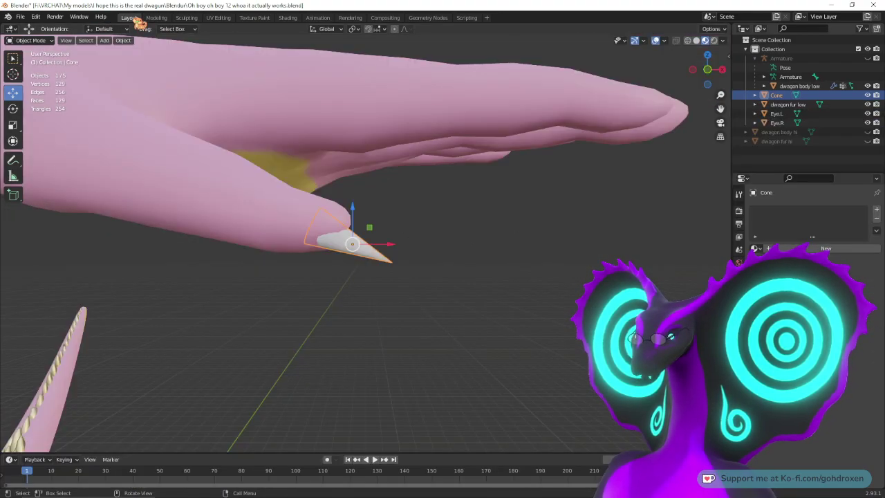
{"action": "middle_click_drag", "start_coordinate": [455, 247], "coordinate": [372, 218]}
{"action": "left_click_drag", "start_coordinate": [351, 214], "coordinate": [387, 204]}
{"action": "left_click", "coordinate": [13, 109]}
{"action": "middle_click_drag", "start_coordinate": [388, 203], "coordinate": [345, 257]}
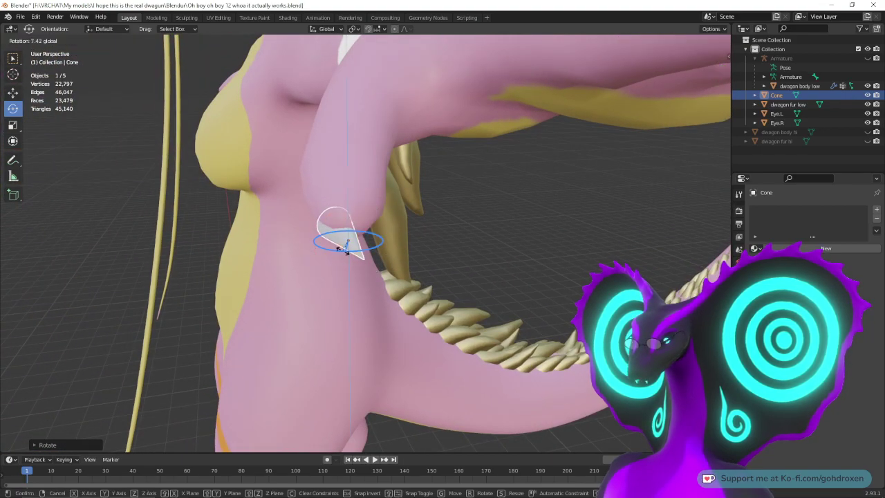
{"action": "middle_click_drag", "start_coordinate": [510, 180], "coordinate": [487, 183]}
Step: Move the rotated cone so its base sits inside the thumb's fingertip, checking it from several sides
{"action": "left_click", "coordinate": [13, 93]}
{"action": "middle_click_drag", "start_coordinate": [478, 336], "coordinate": [543, 283], "text": "alt"}
{"action": "left_click_drag", "start_coordinate": [369, 227], "coordinate": [380, 216]}
{"action": "middle_click_drag", "start_coordinate": [473, 266], "coordinate": [375, 279]}
{"action": "left_click_drag", "start_coordinate": [390, 239], "coordinate": [403, 235]}
{"action": "middle_click_drag", "start_coordinate": [277, 311], "coordinate": [393, 315]}
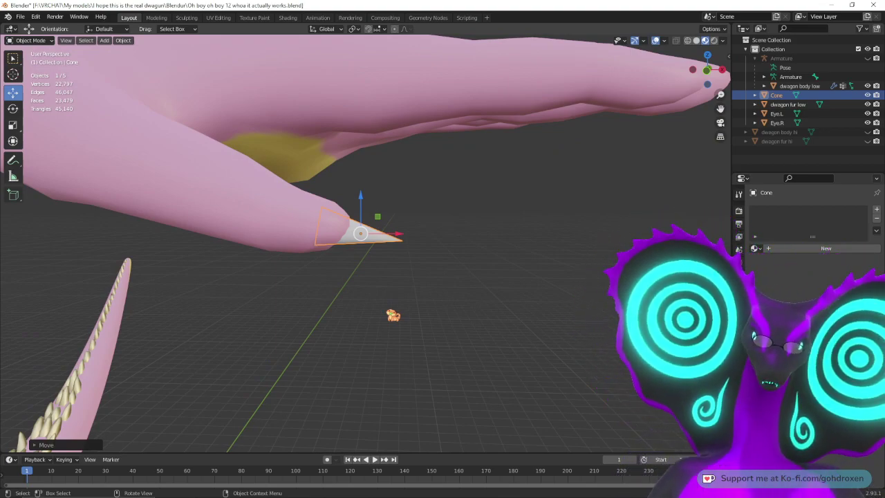
Step: Switch to the Modeling workspace and shift the cone's edge ring nearest the base sideways along Y
{"action": "middle_click_drag", "start_coordinate": [435, 273], "coordinate": [497, 256]}
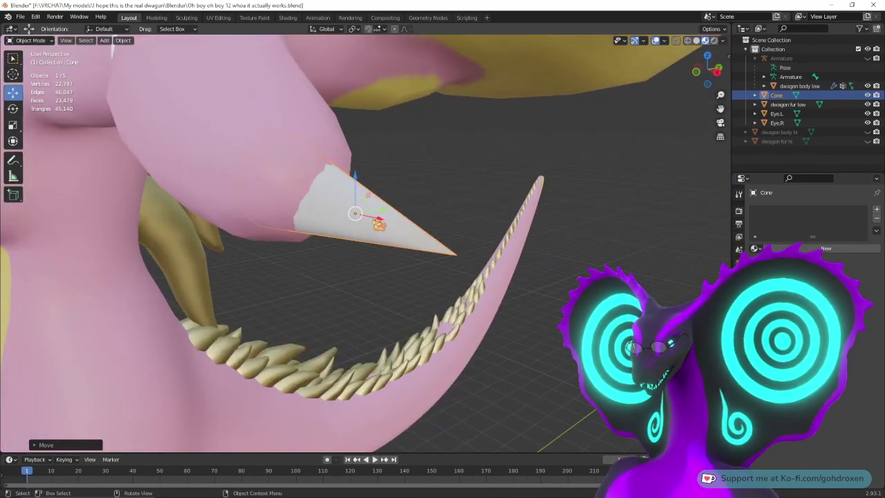
{"action": "middle_click_drag", "start_coordinate": [481, 281], "coordinate": [540, 289]}
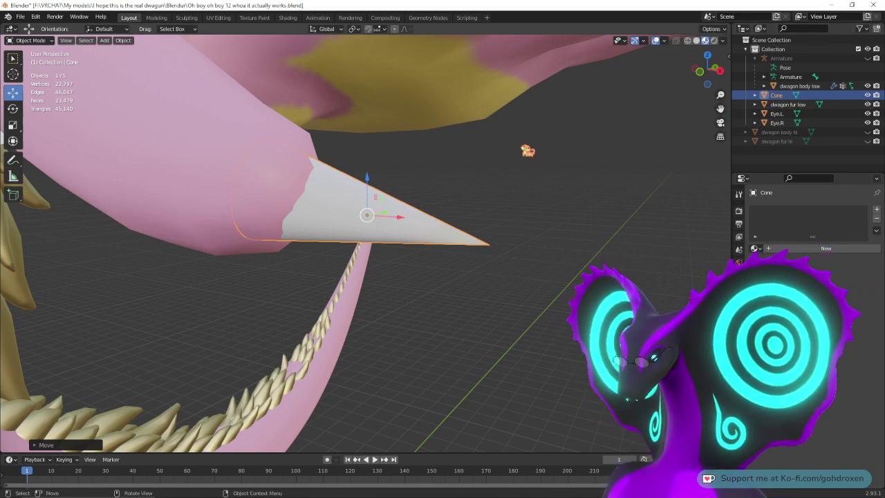
{"action": "left_click", "coordinate": [157, 18]}
{"action": "middle_click_drag", "start_coordinate": [514, 177], "coordinate": [442, 187]}
{"action": "key", "text": "KP_3"}
{"action": "middle_click_drag", "start_coordinate": [502, 160], "coordinate": [482, 175], "text": "shift"}
{"action": "key", "text": "KP_3"}
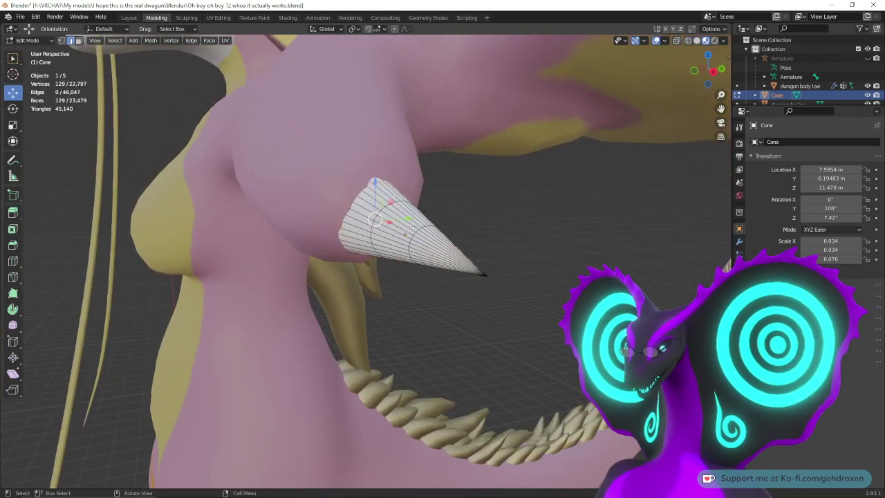
{"action": "left_click_drag", "start_coordinate": [410, 220], "coordinate": [401, 221]}
{"action": "left_click_drag", "start_coordinate": [367, 193], "coordinate": [369, 197]}
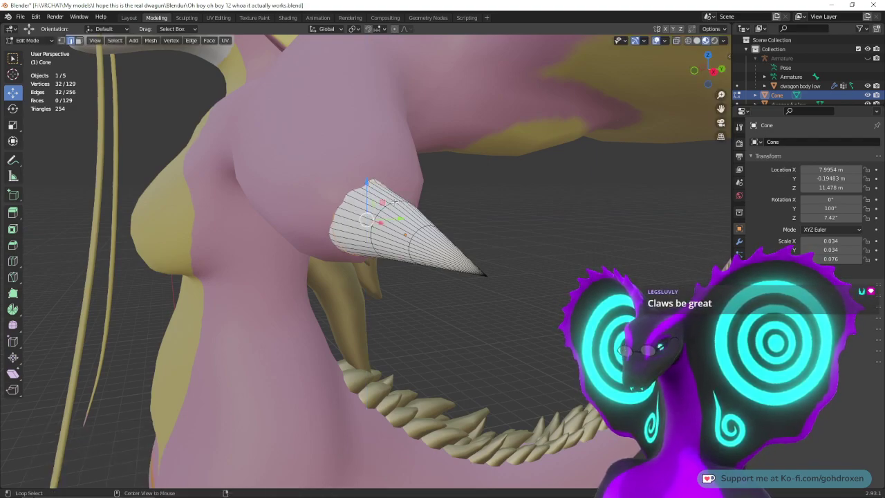
Step: Reposition the cone's edge ring nearest the tip, finishing with a 0.007036 m move along Y, to start the claw's curve
{"action": "left_click", "coordinate": [395, 202], "text": "alt"}
{"action": "middle_click_drag", "start_coordinate": [385, 225], "coordinate": [484, 228]}
{"action": "key", "text": "ctrl+z"}
{"action": "left_click_drag", "start_coordinate": [429, 232], "coordinate": [421, 238]}
{"action": "middle_click_drag", "start_coordinate": [458, 238], "coordinate": [447, 259]}
{"action": "left_click_drag", "start_coordinate": [441, 277], "coordinate": [453, 277]}
{"action": "middle_click_drag", "start_coordinate": [415, 233], "coordinate": [519, 236]}
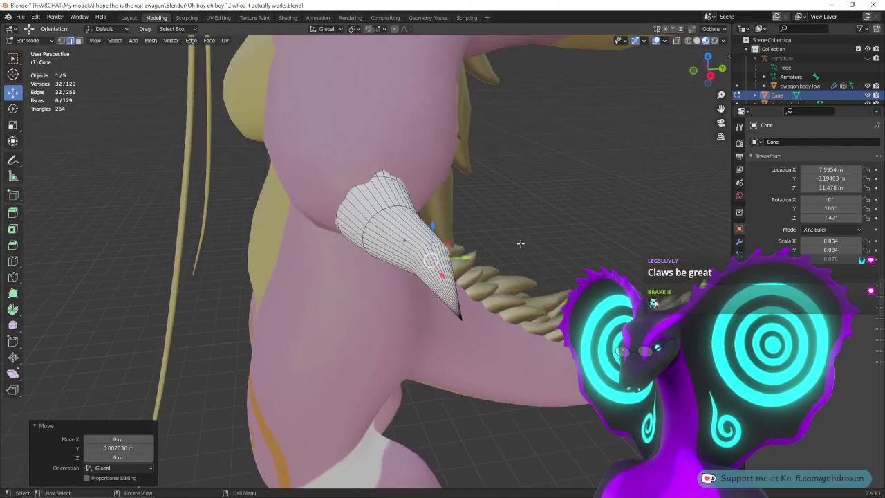
{"action": "middle_click_drag", "start_coordinate": [471, 319], "coordinate": [608, 221]}
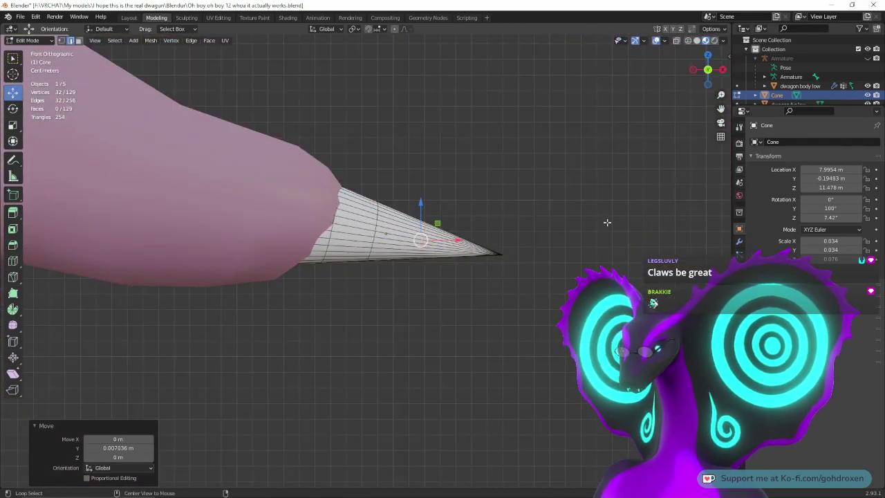
Step: In vertex selection, move the tip vertex down, then -0.028912 m along X and -0.012741 m along Y to shorten and bend the claw
{"action": "left_click", "coordinate": [61, 41]}
{"action": "left_click", "coordinate": [501, 253]}
{"action": "middle_click_drag", "start_coordinate": [490, 293], "coordinate": [476, 238]}
{"action": "middle_click_drag", "start_coordinate": [494, 303], "coordinate": [502, 257]}
{"action": "left_click_drag", "start_coordinate": [458, 255], "coordinate": [465, 280]}
{"action": "middle_click_drag", "start_coordinate": [484, 308], "coordinate": [560, 188]}
{"action": "left_click_drag", "start_coordinate": [545, 186], "coordinate": [501, 186]}
{"action": "middle_click_drag", "start_coordinate": [501, 185], "coordinate": [571, 292]}
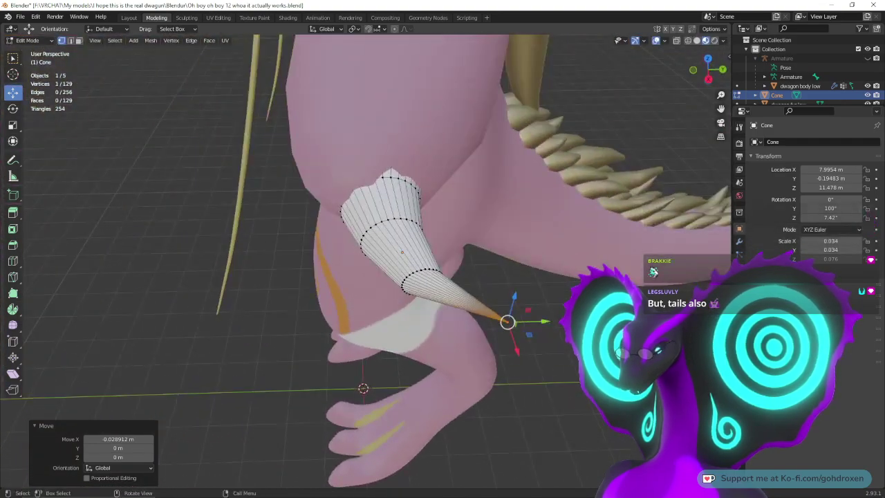
{"action": "left_click_drag", "start_coordinate": [542, 320], "coordinate": [518, 319]}
{"action": "middle_click_drag", "start_coordinate": [519, 320], "coordinate": [526, 245]}
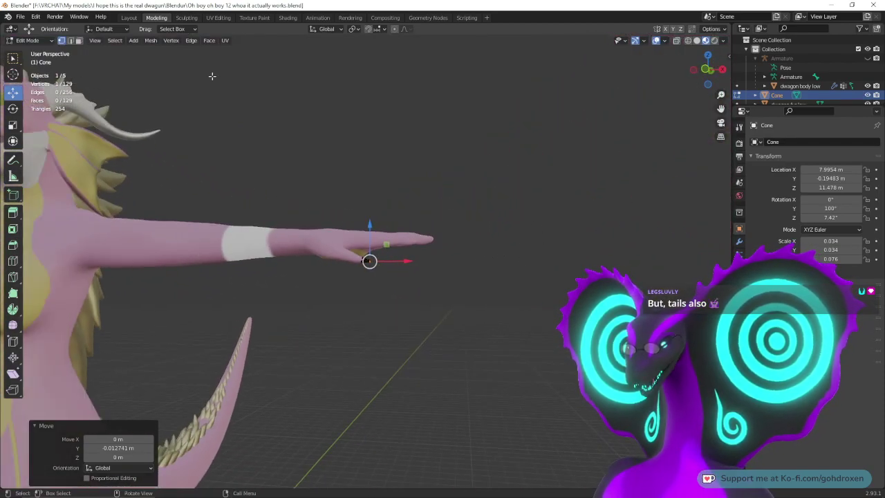
Step: Return to the Layout workspace, deselect the claw and compare it with the whole hand from several angles
{"action": "left_click", "coordinate": [129, 17]}
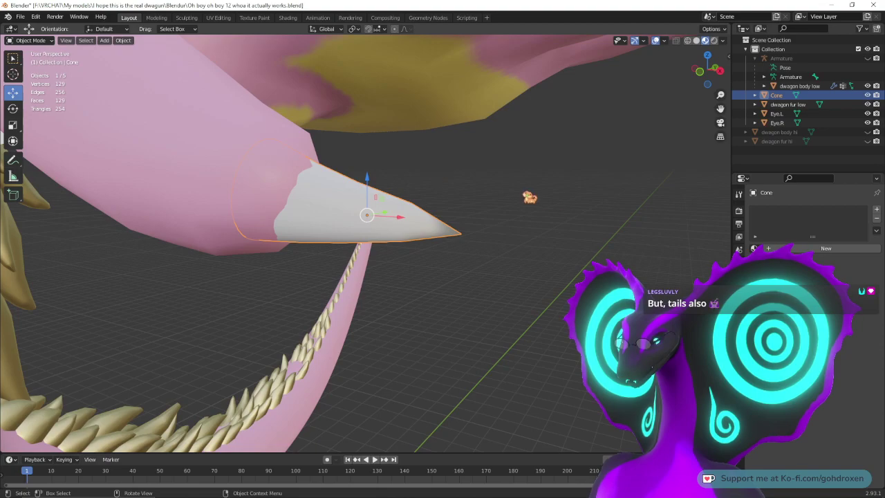
{"action": "scroll", "coordinate": [429, 232], "scroll_direction": "down", "scroll_amount": 10}
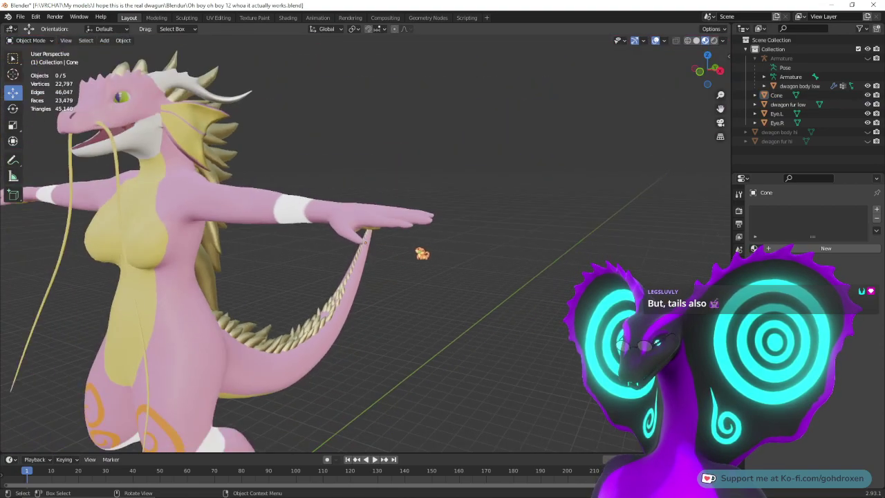
{"action": "middle_click_drag", "start_coordinate": [430, 264], "coordinate": [471, 197]}
{"action": "middle_click_drag", "start_coordinate": [500, 302], "coordinate": [492, 279], "text": "ctrl"}
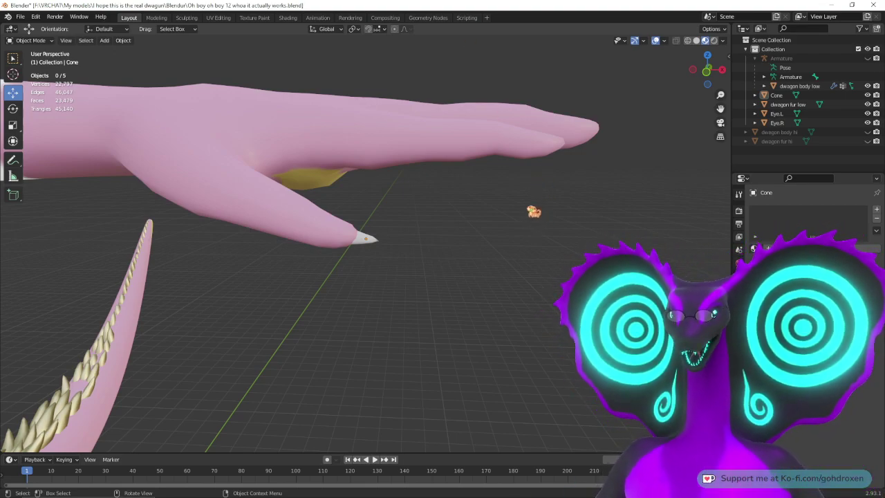
{"action": "middle_click_drag", "start_coordinate": [542, 228], "coordinate": [485, 236]}
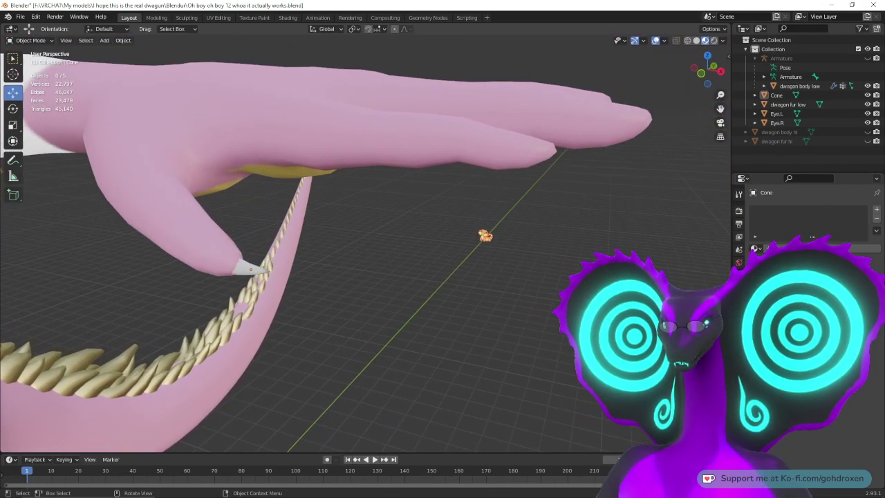
{"action": "middle_click_drag", "start_coordinate": [566, 236], "coordinate": [454, 271]}
{"action": "scroll", "coordinate": [592, 222], "scroll_direction": "up", "scroll_amount": 1}
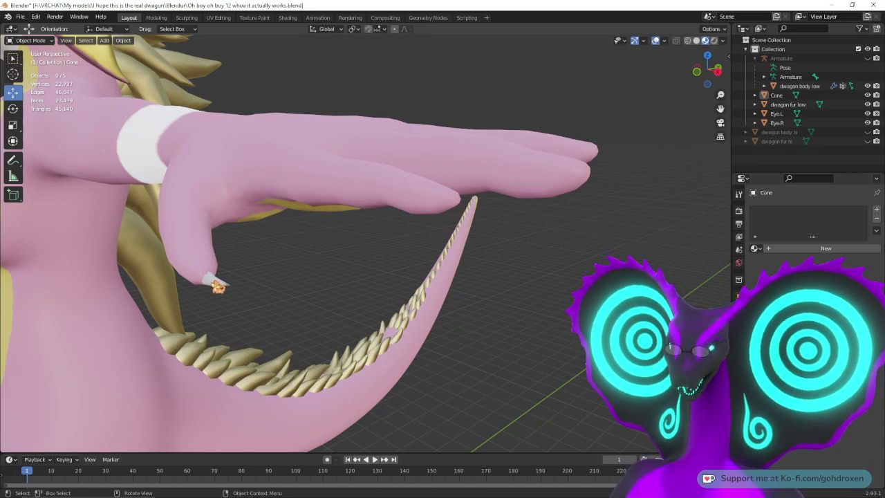
Step: Duplicate the thumb claw and move the copy onto the tip of the index finger
{"action": "left_click", "coordinate": [216, 283]}
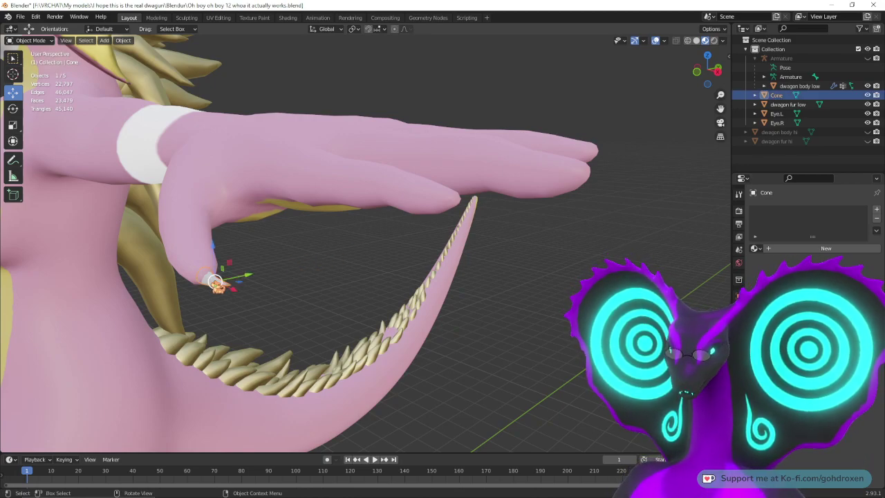
{"action": "middle_click_drag", "start_coordinate": [337, 317], "coordinate": [419, 309]}
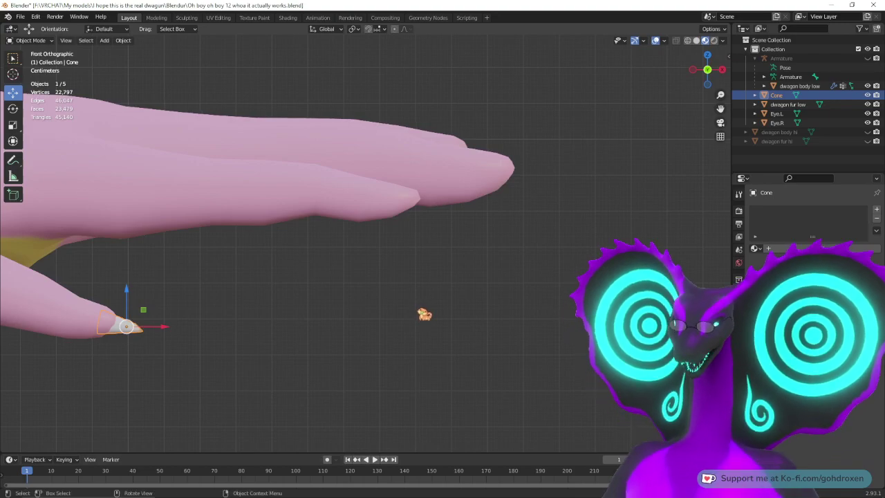
{"action": "key", "text": "shift+d"}
{"action": "right_click", "coordinate": [419, 309]}
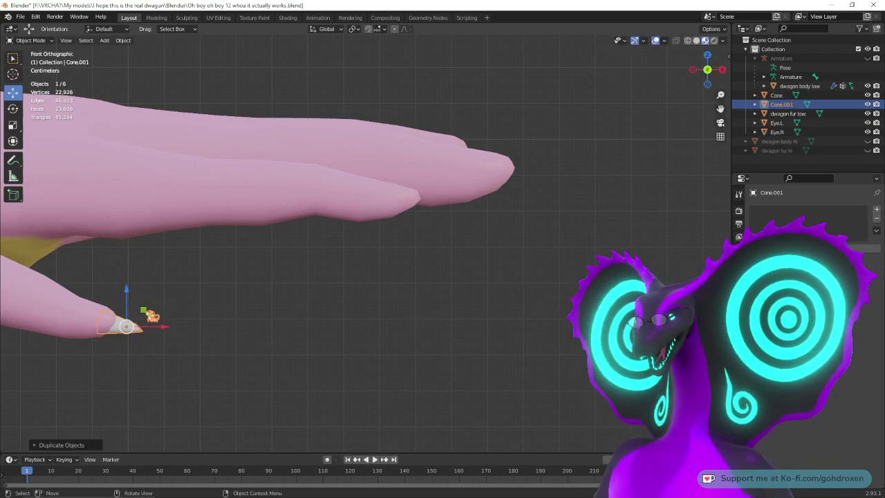
{"action": "left_click_drag", "start_coordinate": [145, 310], "coordinate": [424, 198]}
{"action": "left_click", "coordinate": [451, 186]}
{"action": "middle_click_drag", "start_coordinate": [547, 253], "coordinate": [431, 253]}
{"action": "left_click_drag", "start_coordinate": [343, 201], "coordinate": [505, 202]}
{"action": "middle_click_drag", "start_coordinate": [307, 246], "coordinate": [409, 246]}
{"action": "left_click_drag", "start_coordinate": [448, 186], "coordinate": [445, 195]}
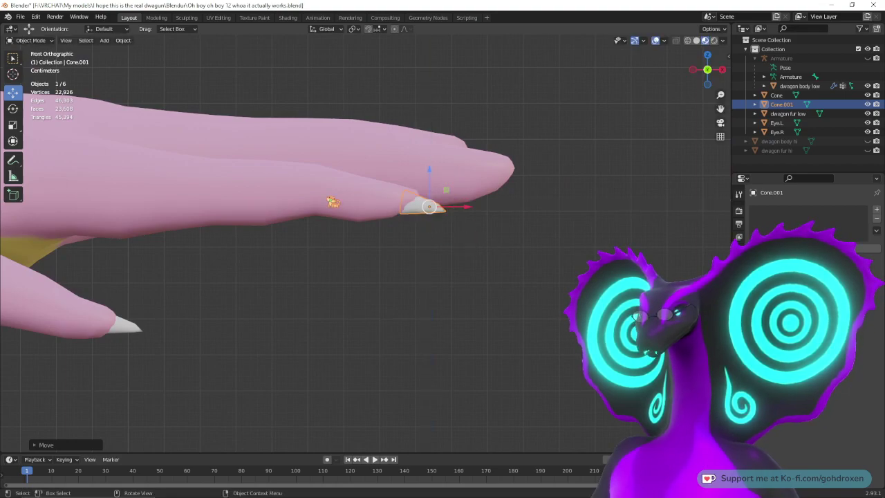
Step: Scale the index finger claw down slightly and rotate it about the X axis so its tip points downward
{"action": "left_click", "coordinate": [14, 126]}
{"action": "left_click_drag", "start_coordinate": [461, 197], "coordinate": [453, 197]}
{"action": "left_click", "coordinate": [12, 108]}
{"action": "middle_click_drag", "start_coordinate": [444, 288], "coordinate": [340, 301]}
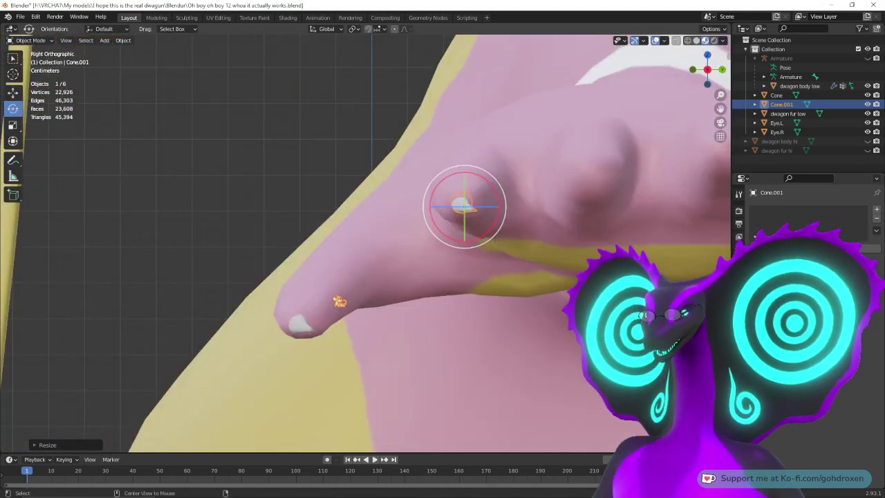
{"action": "left_click_drag", "start_coordinate": [486, 180], "coordinate": [493, 187]}
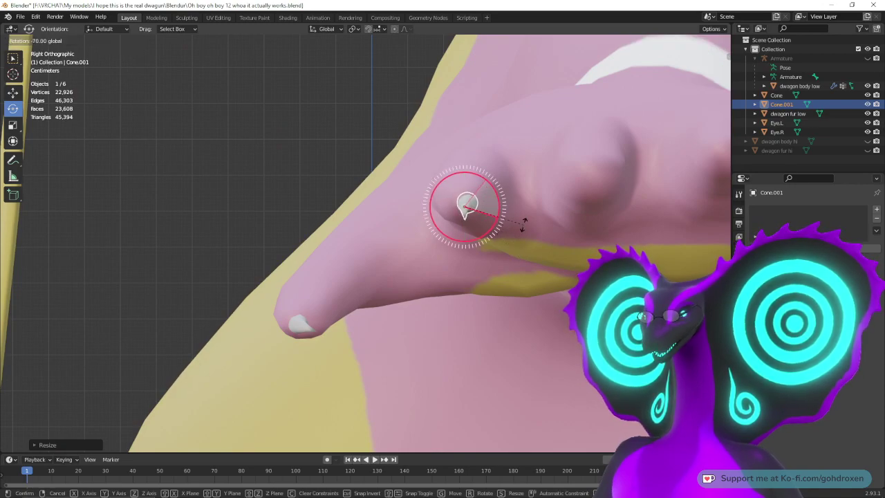
{"action": "left_click_drag", "start_coordinate": [524, 224], "coordinate": [521, 233]}
{"action": "middle_click_drag", "start_coordinate": [322, 255], "coordinate": [433, 258]}
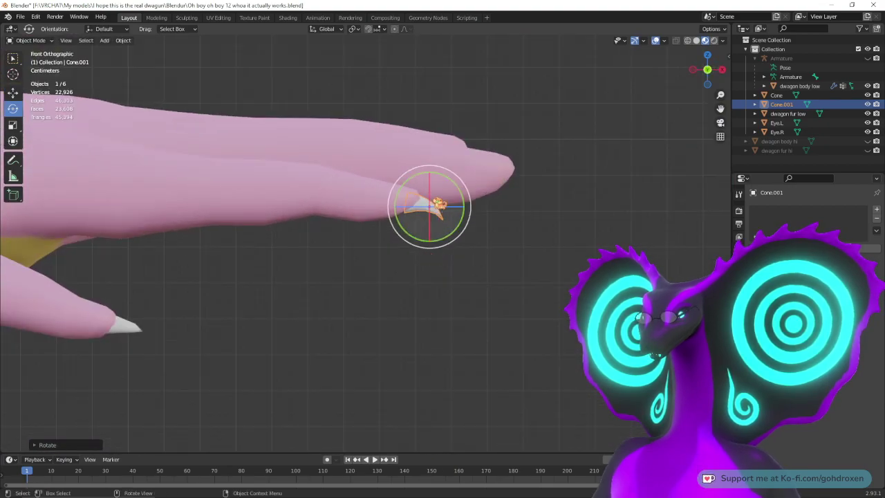
Step: Nudge the index finger claw back into the fingertip and reduce its height and width to fit the finger
{"action": "left_click", "coordinate": [13, 94]}
{"action": "left_click_drag", "start_coordinate": [446, 191], "coordinate": [443, 192]}
{"action": "middle_click_drag", "start_coordinate": [528, 264], "coordinate": [491, 286]}
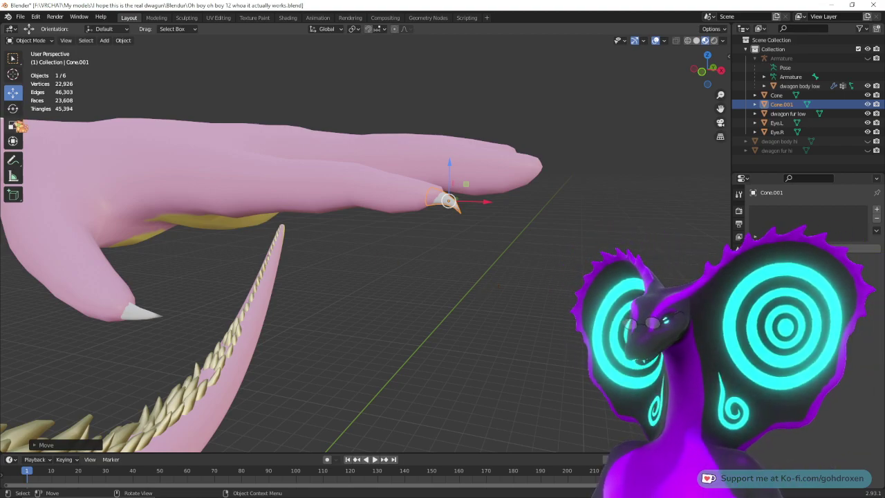
{"action": "left_click", "coordinate": [14, 125]}
{"action": "middle_click_drag", "start_coordinate": [286, 234], "coordinate": [310, 228], "text": "alt"}
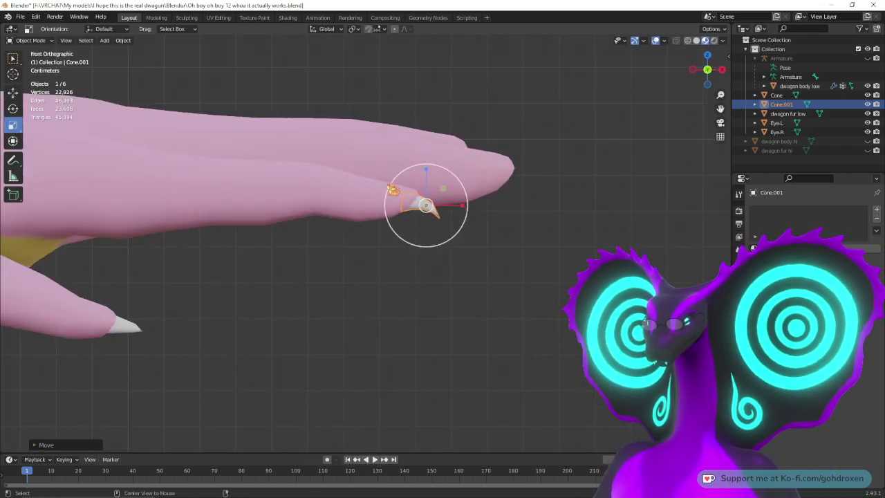
{"action": "left_click_drag", "start_coordinate": [426, 172], "coordinate": [428, 180]}
{"action": "middle_click_drag", "start_coordinate": [490, 200], "coordinate": [389, 203]}
{"action": "left_click_drag", "start_coordinate": [512, 205], "coordinate": [506, 204]}
{"action": "middle_click_drag", "start_coordinate": [526, 275], "coordinate": [530, 281]}
{"action": "left_click_drag", "start_coordinate": [486, 186], "coordinate": [488, 188]}
{"action": "middle_click_drag", "start_coordinate": [487, 188], "coordinate": [454, 283]}
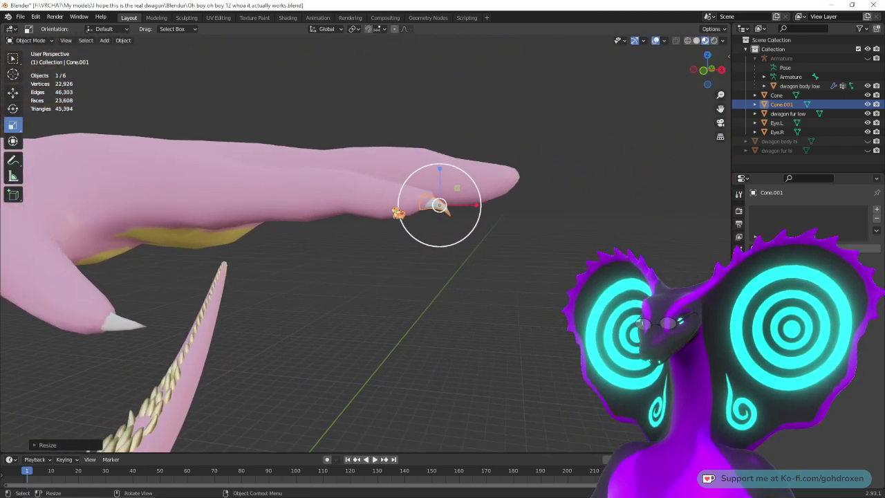
Step: Fine-tune the index finger claw's height in the fingertip and check its fit from several sides
{"action": "left_click", "coordinate": [14, 93]}
{"action": "left_click_drag", "start_coordinate": [440, 169], "coordinate": [442, 165]}
{"action": "middle_click_drag", "start_coordinate": [545, 298], "coordinate": [474, 281]}
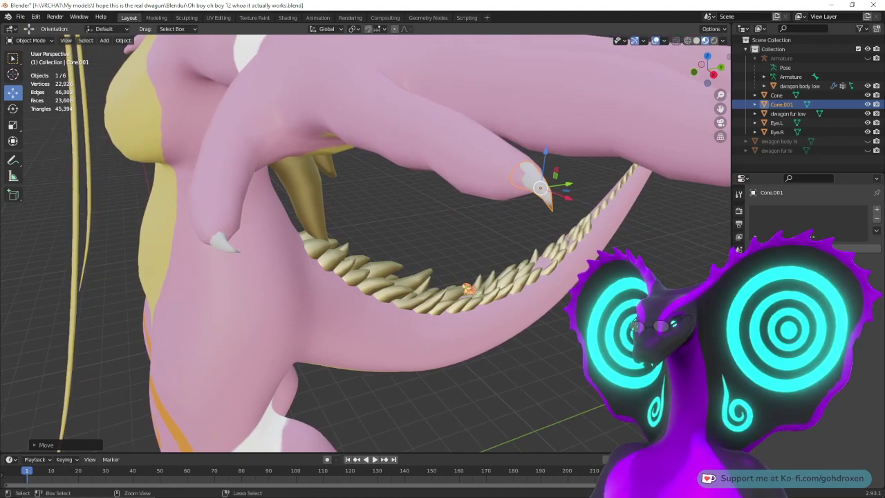
{"action": "left_click_drag", "start_coordinate": [546, 158], "coordinate": [546, 157]}
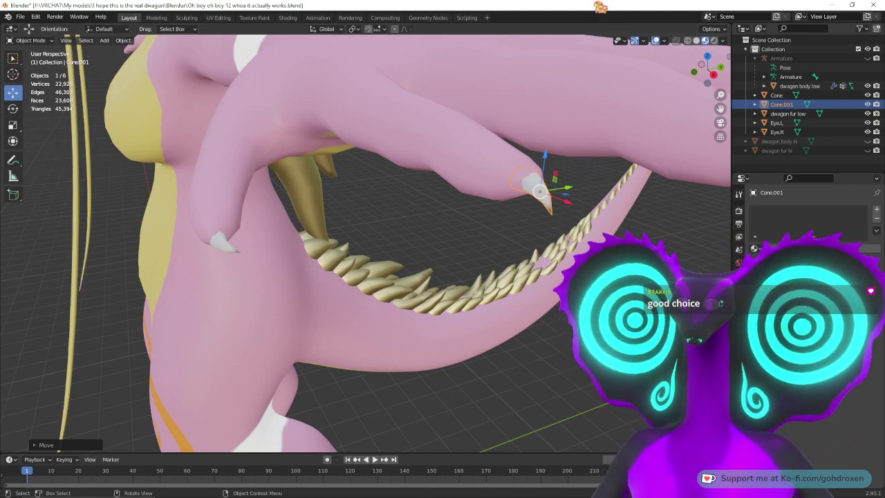
{"action": "middle_click_drag", "start_coordinate": [593, 173], "coordinate": [589, 198]}
{"action": "middle_click_drag", "start_coordinate": [392, 212], "coordinate": [508, 229]}
{"action": "scroll", "coordinate": [508, 230], "scroll_direction": "down", "scroll_amount": 4}
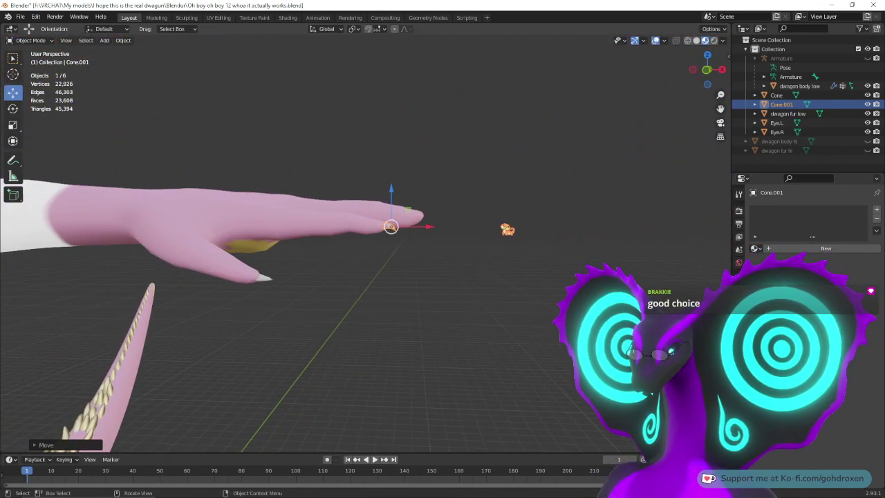
{"action": "scroll", "coordinate": [508, 230], "scroll_direction": "up", "scroll_amount": 4}
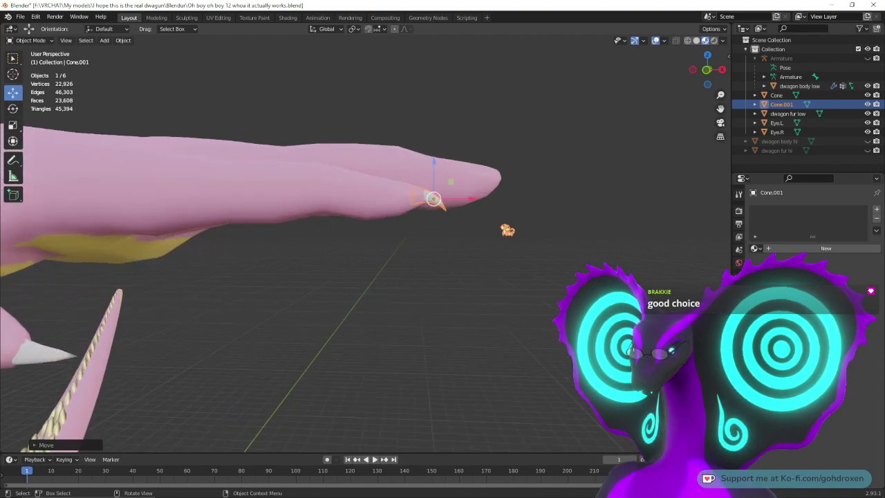
{"action": "middle_click_drag", "start_coordinate": [522, 220], "coordinate": [461, 225]}
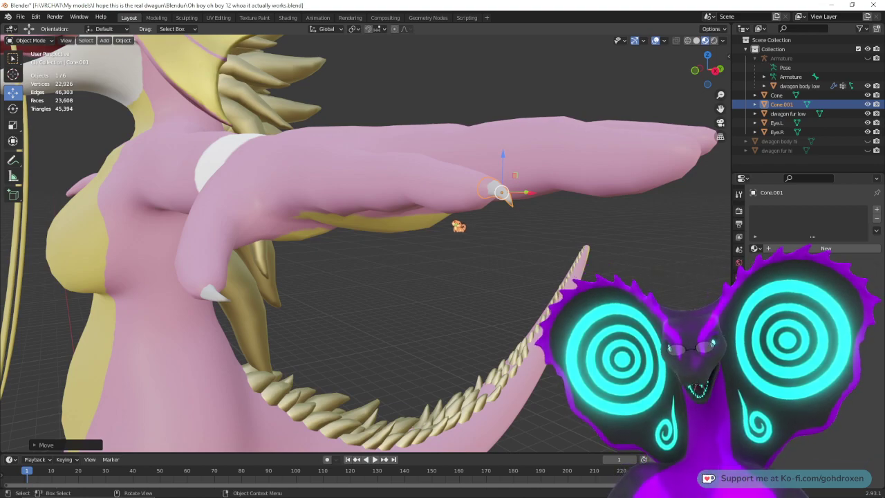
{"action": "middle_click_drag", "start_coordinate": [461, 224], "coordinate": [467, 262]}
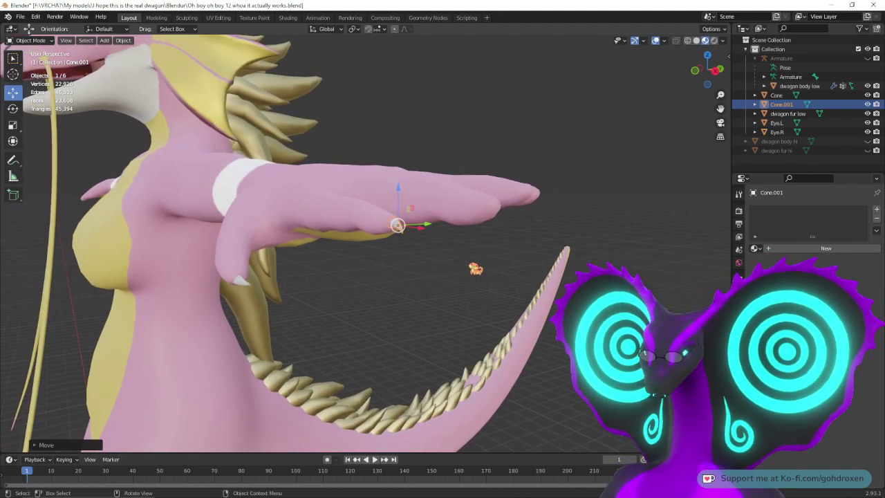
{"action": "middle_click_drag", "start_coordinate": [478, 270], "coordinate": [468, 270], "text": "ctrl"}
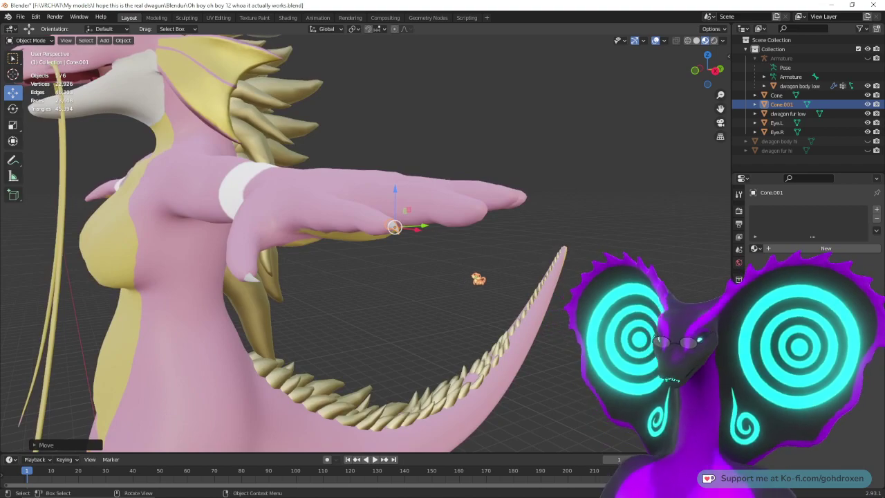
Step: Duplicate the index finger claw and move the copy along X, Y and Z onto the middle finger's tip
{"action": "key", "text": "shift+d"}
{"action": "left_click", "coordinate": [472, 273]}
{"action": "middle_click_drag", "start_coordinate": [441, 278], "coordinate": [512, 261]}
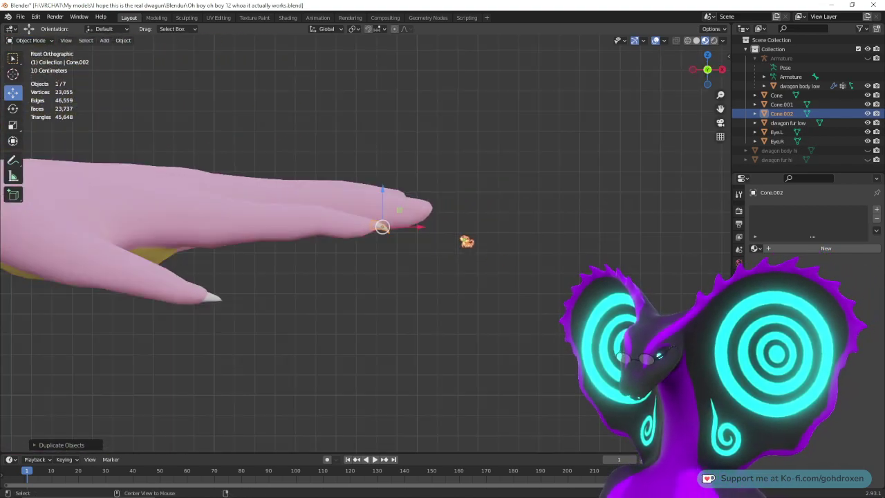
{"action": "left_click_drag", "start_coordinate": [382, 227], "coordinate": [460, 197]}
{"action": "middle_click_drag", "start_coordinate": [502, 240], "coordinate": [399, 237]}
{"action": "left_click_drag", "start_coordinate": [420, 213], "coordinate": [496, 214]}
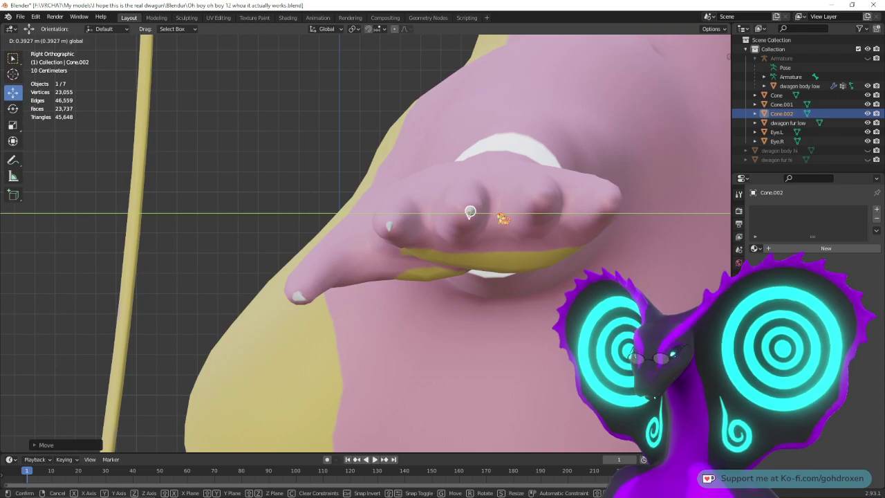
{"action": "left_click", "coordinate": [497, 214]}
{"action": "middle_click_drag", "start_coordinate": [373, 255], "coordinate": [483, 217]}
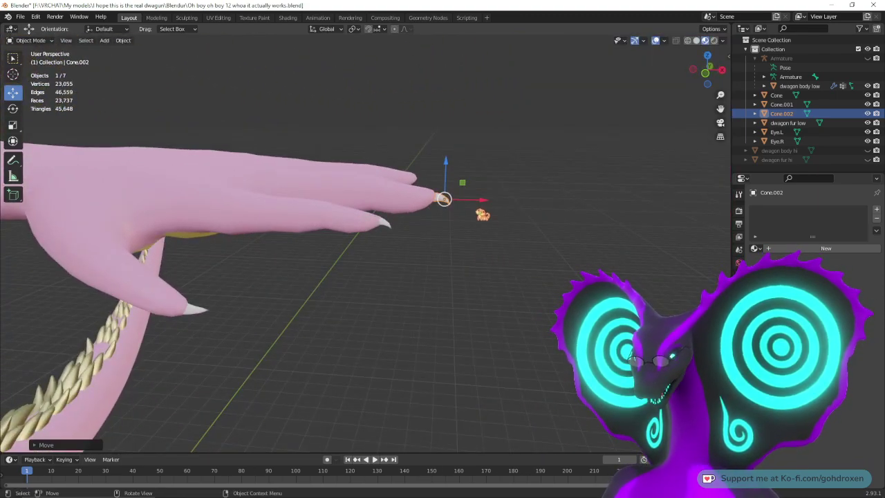
{"action": "left_click_drag", "start_coordinate": [485, 205], "coordinate": [475, 200]}
{"action": "left_click", "coordinate": [479, 206]}
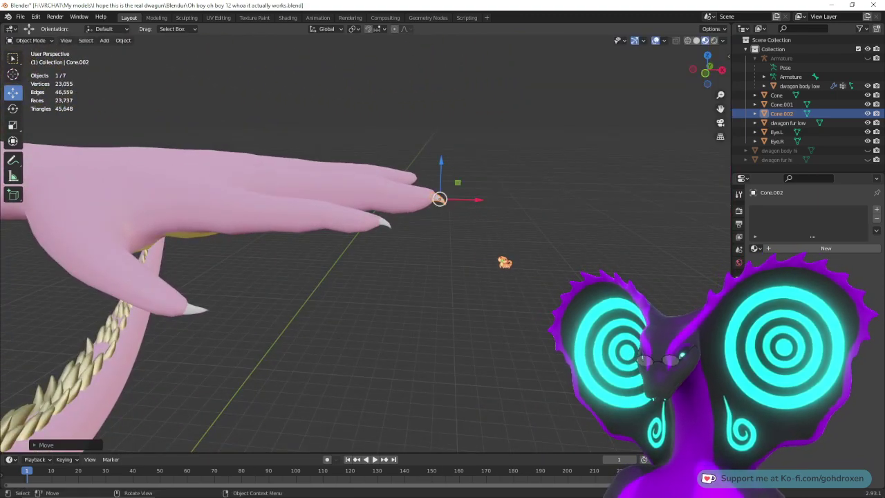
{"action": "key", "text": "KP_1"}
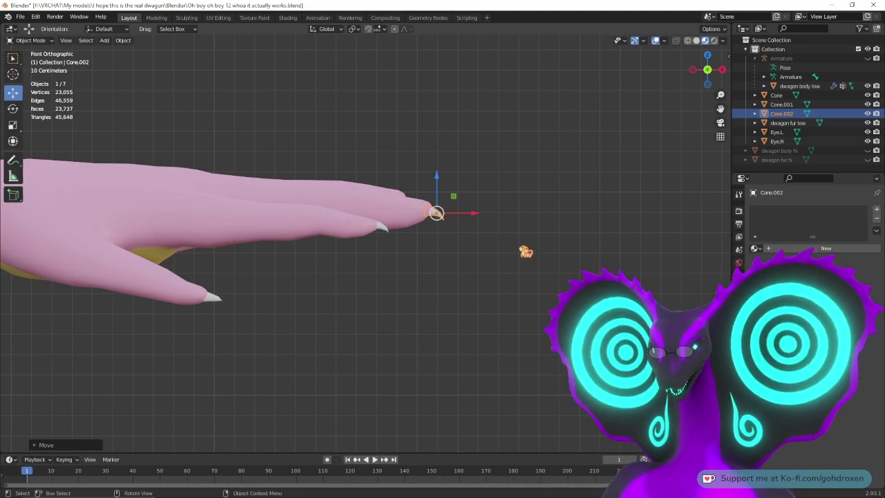
Step: Move the middle finger claw back into the fingertip, then raise it along Z toward the top of the finger
{"action": "key", "text": "KP_Decimal"}
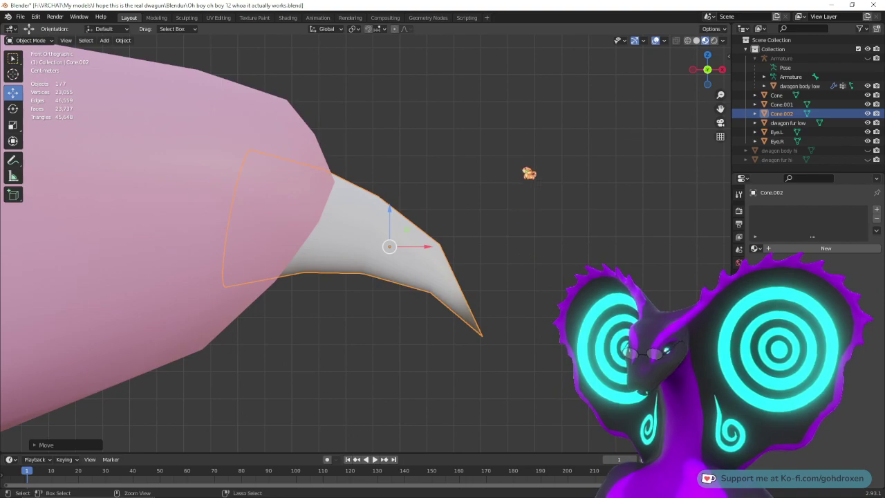
{"action": "scroll", "coordinate": [482, 316], "scroll_direction": "down", "scroll_amount": 4}
{"action": "middle_click_drag", "start_coordinate": [505, 257], "coordinate": [386, 258]}
{"action": "left_click_drag", "start_coordinate": [391, 246], "coordinate": [352, 246]}
{"action": "middle_click_drag", "start_coordinate": [413, 290], "coordinate": [507, 271]}
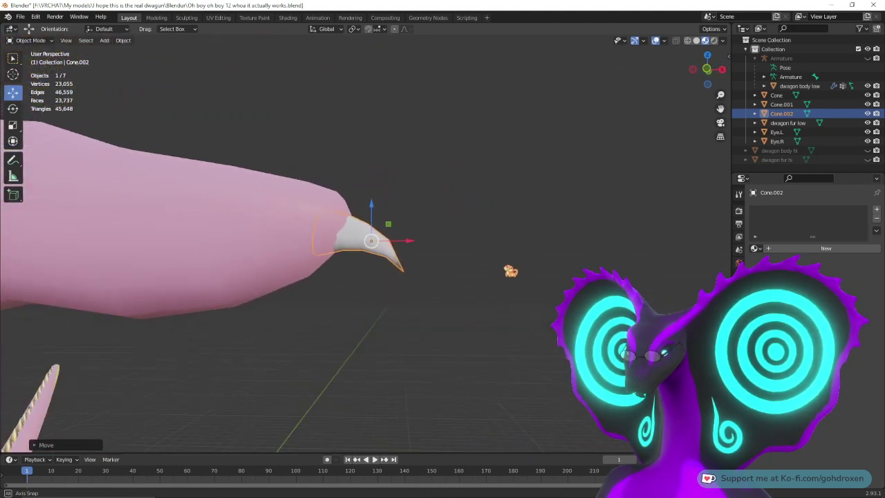
{"action": "left_click_drag", "start_coordinate": [372, 204], "coordinate": [372, 193]}
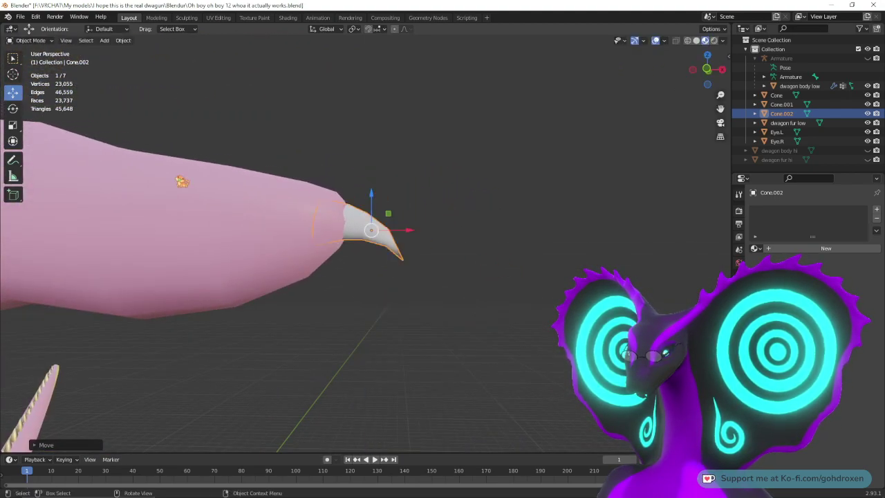
Step: Resize the middle finger claw slightly and nudge it in the XZ plane deeper into the fingertip
{"action": "left_click", "coordinate": [17, 126]}
{"action": "mouse_move", "coordinate": [410, 221]}
{"action": "left_mouse_down"}
{"action": "mouse_move", "coordinate": [397, 212]}
{"action": "mouse_move", "coordinate": [406, 211]}
{"action": "left_mouse_up"}
{"action": "left_click", "coordinate": [12, 92]}
{"action": "middle_click_drag", "start_coordinate": [514, 257], "coordinate": [500, 275]}
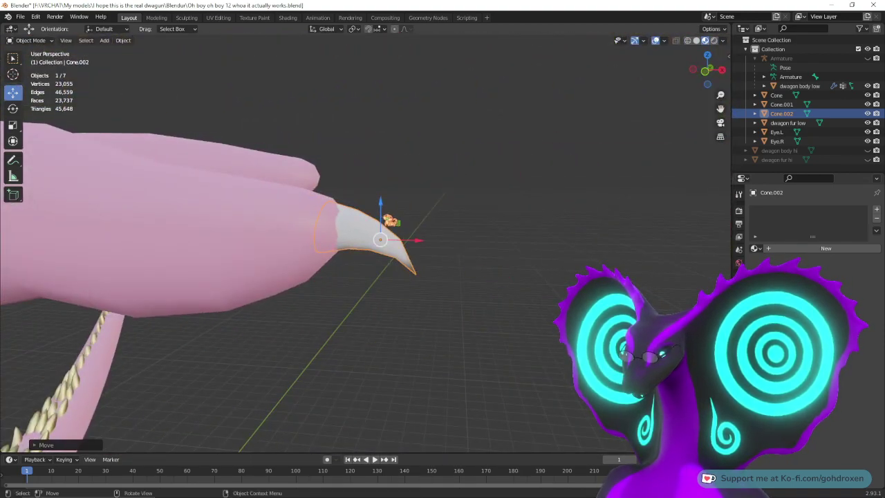
{"action": "left_click_drag", "start_coordinate": [397, 223], "coordinate": [393, 223]}
Step: Lower the middle finger claw very slightly along Z and check its fit in the fingertip from several sides
{"action": "middle_click_drag", "start_coordinate": [492, 250], "coordinate": [391, 228]}
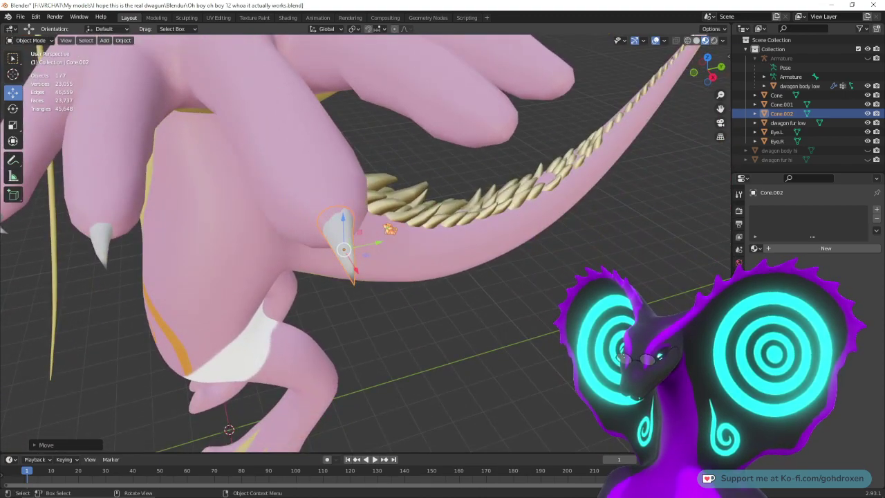
{"action": "key", "text": "g"}
{"action": "key", "text": "z"}
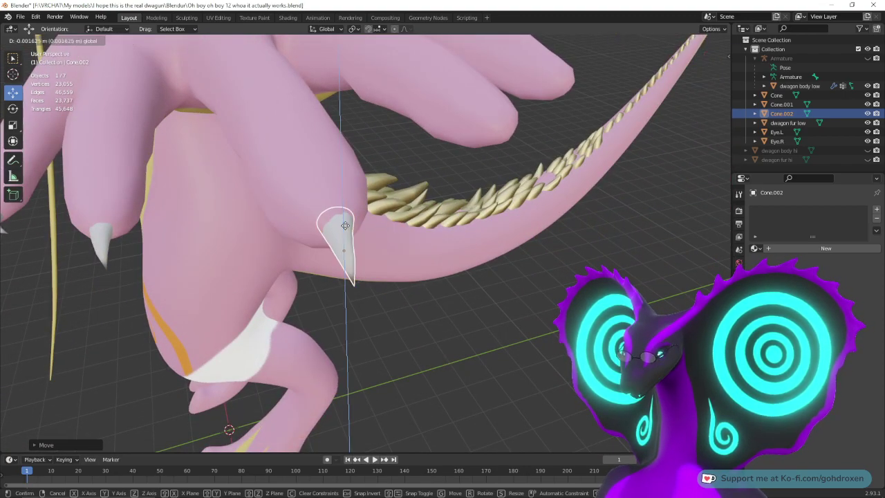
{"action": "left_click", "coordinate": [346, 225]}
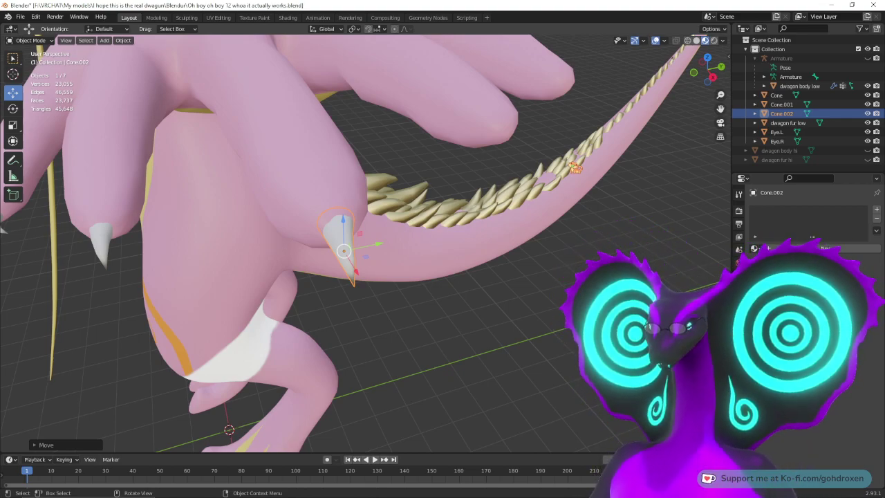
{"action": "middle_click_drag", "start_coordinate": [346, 228], "coordinate": [263, 187]}
{"action": "middle_click_drag", "start_coordinate": [450, 235], "coordinate": [526, 228]}
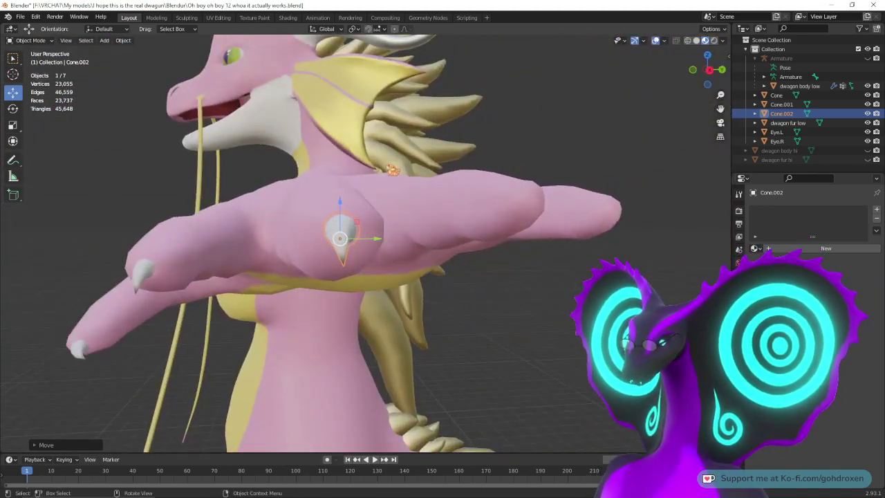
{"action": "middle_click_drag", "start_coordinate": [255, 160], "coordinate": [388, 174]}
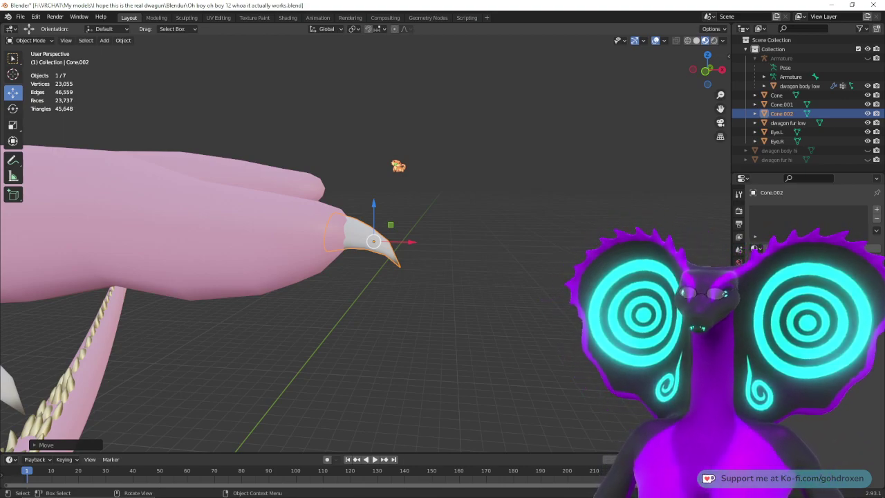
{"action": "middle_click_drag", "start_coordinate": [461, 184], "coordinate": [371, 195]}
Step: Duplicate the middle finger claw and move the copy along Y toward the ring finger
{"action": "middle_click_drag", "start_coordinate": [443, 191], "coordinate": [515, 208], "text": "shift"}
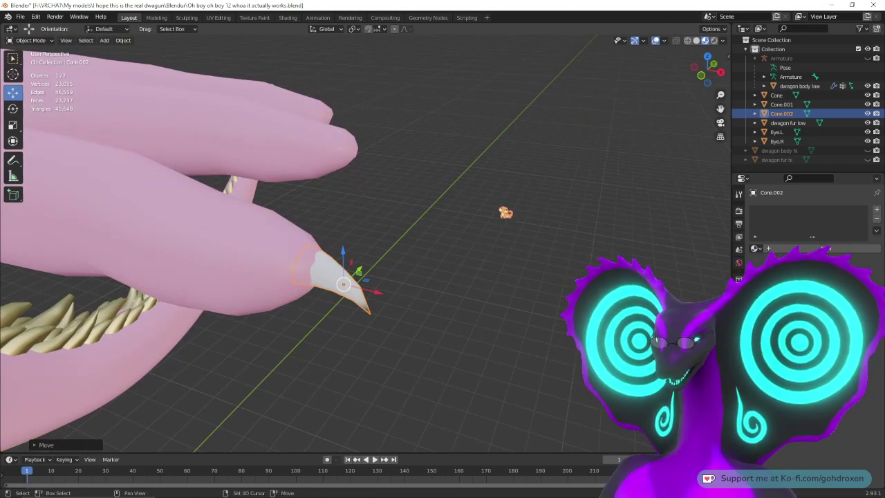
{"action": "key", "text": "shift+d"}
{"action": "key", "text": "Escape"}
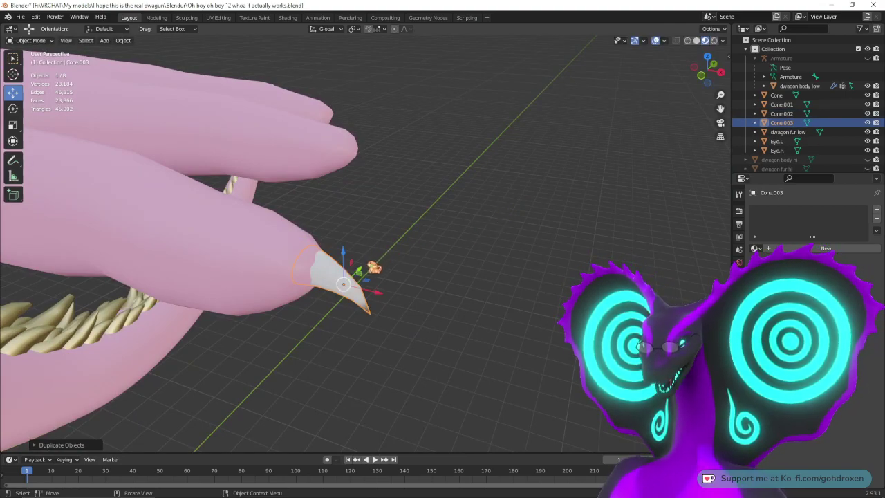
{"action": "key", "text": "g"}
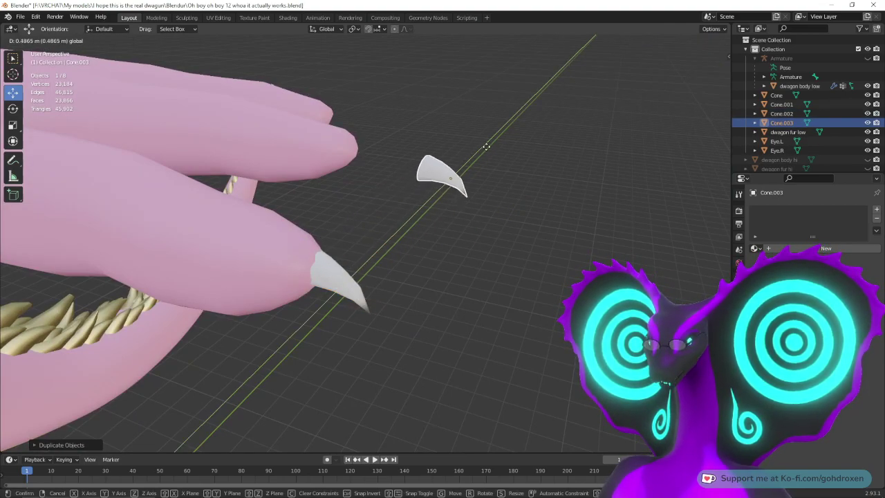
{"action": "left_click", "coordinate": [500, 142]}
Step: Position the duplicated claw on the ring finger's tip from the back view and fine-tune its placement along Y
{"action": "middle_click_drag", "start_coordinate": [445, 233], "coordinate": [361, 214]}
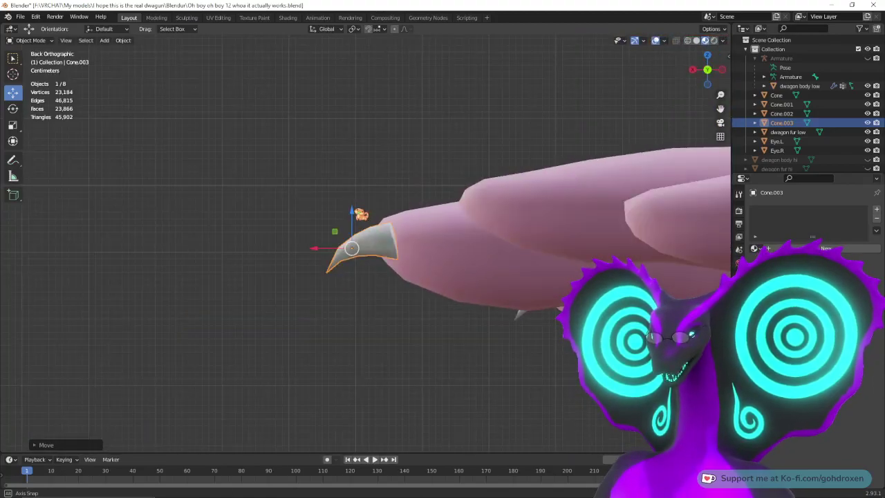
{"action": "left_click_drag", "start_coordinate": [351, 247], "coordinate": [430, 196]}
{"action": "middle_click_drag", "start_coordinate": [362, 237], "coordinate": [462, 240]}
{"action": "left_click_drag", "start_coordinate": [701, 216], "coordinate": [573, 232]}
{"action": "middle_click_drag", "start_coordinate": [422, 234], "coordinate": [556, 223], "text": "alt"}
{"action": "key", "text": "g"}
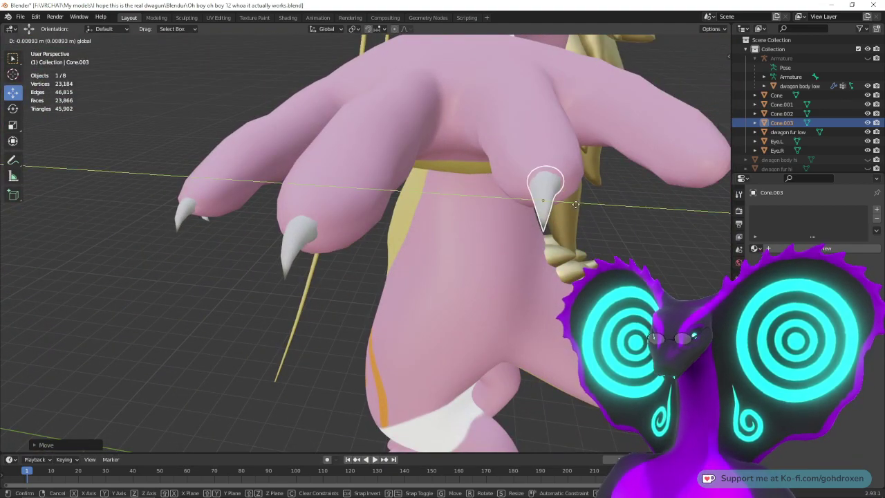
{"action": "left_click", "coordinate": [583, 210]}
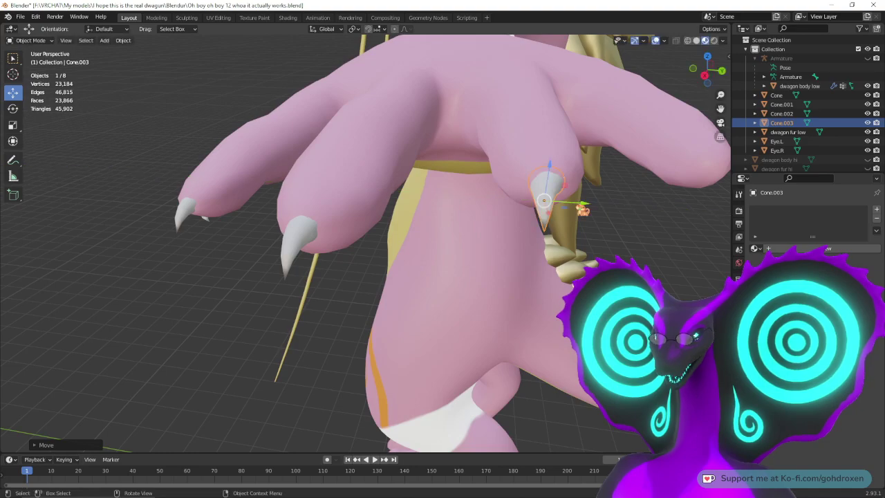
Step: Scale the ring finger claw down uniformly to about 0.84 of its size
{"action": "left_click", "coordinate": [12, 124]}
{"action": "middle_click_drag", "start_coordinate": [605, 252], "coordinate": [557, 197]}
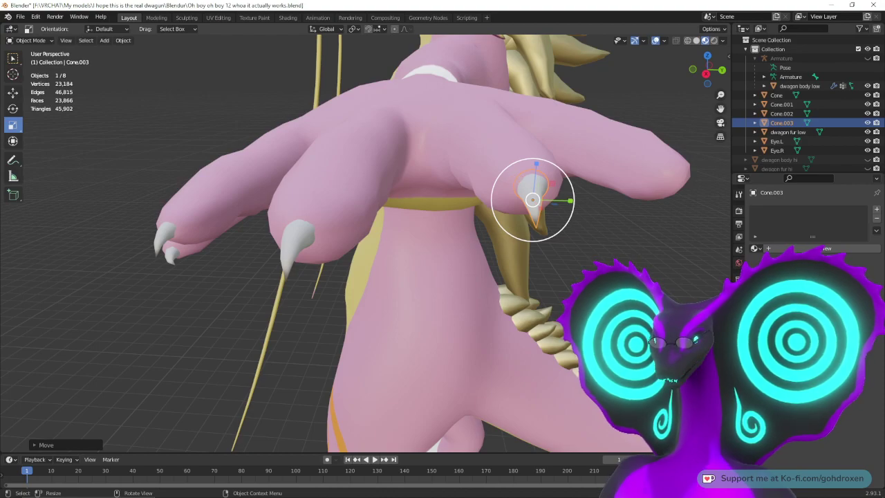
{"action": "key", "text": "s"}
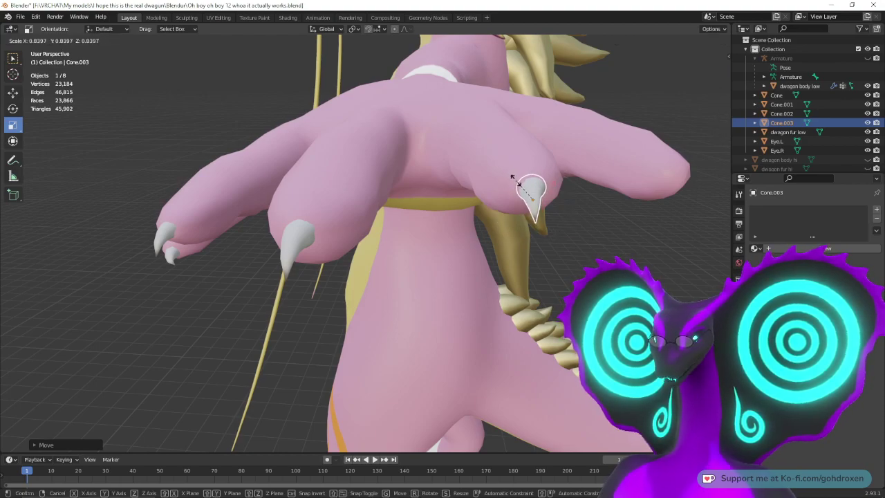
{"action": "left_click", "coordinate": [512, 178]}
{"action": "middle_click_drag", "start_coordinate": [568, 229], "coordinate": [513, 245]}
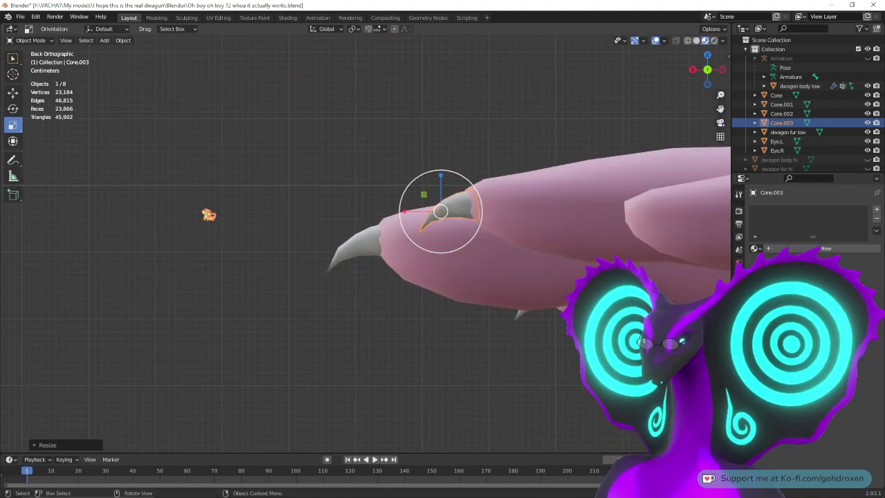
Step: Raise the ring finger claw slightly, shrink it a little more and nudge it along X at the fingertip
{"action": "left_click", "coordinate": [12, 92]}
{"action": "left_click_drag", "start_coordinate": [441, 211], "coordinate": [432, 196]}
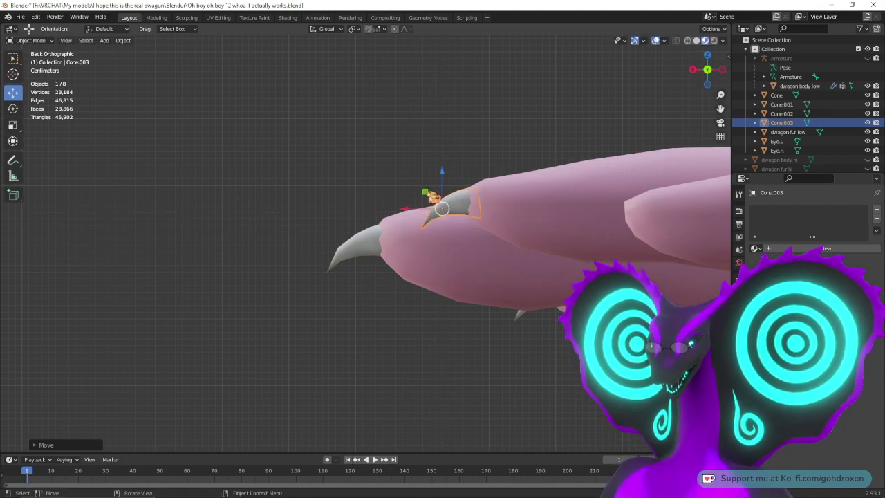
{"action": "left_click", "coordinate": [13, 125]}
{"action": "left_click_drag", "start_coordinate": [458, 183], "coordinate": [460, 188]}
{"action": "left_click", "coordinate": [13, 93]}
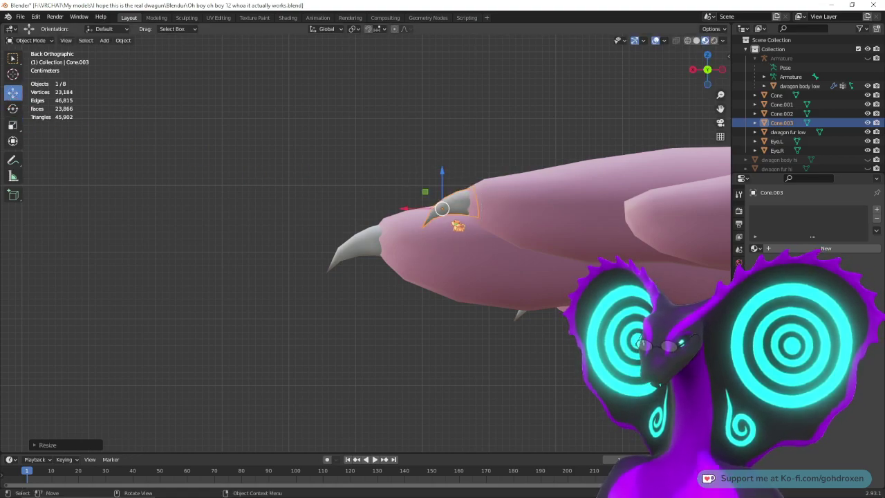
{"action": "left_click_drag", "start_coordinate": [410, 212], "coordinate": [413, 212]}
Step: Rotate the ring finger claw slightly about the Z axis to line it up with the finger's direction
{"action": "middle_click_drag", "start_coordinate": [342, 186], "coordinate": [440, 192]}
{"action": "middle_click_drag", "start_coordinate": [504, 206], "coordinate": [376, 214], "text": "shift"}
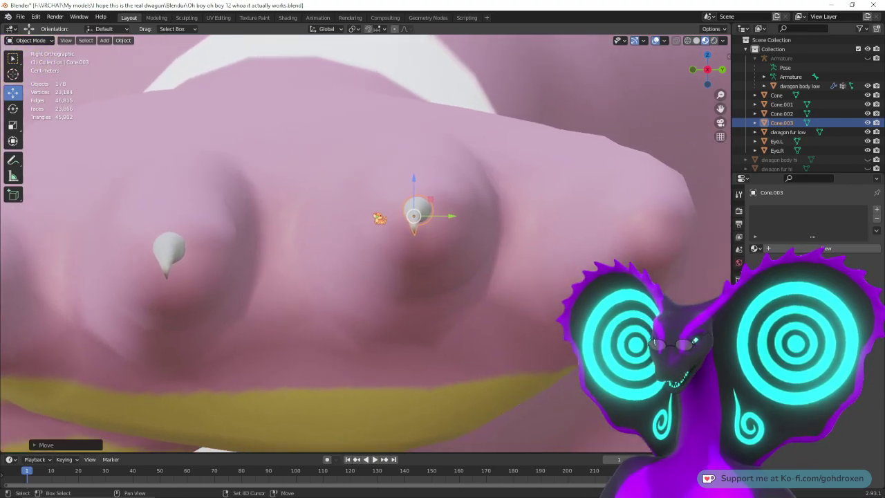
{"action": "left_click", "coordinate": [13, 108]}
{"action": "middle_click_drag", "start_coordinate": [277, 181], "coordinate": [335, 220]}
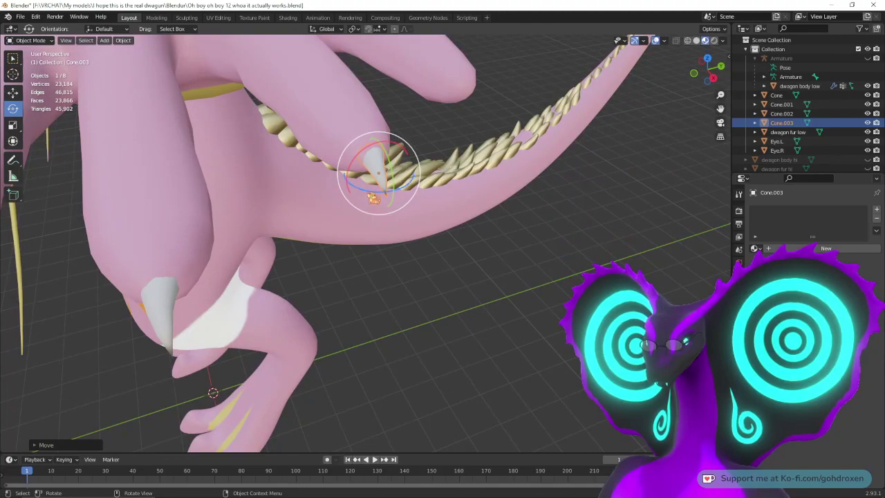
{"action": "left_click_drag", "start_coordinate": [372, 196], "coordinate": [373, 195]}
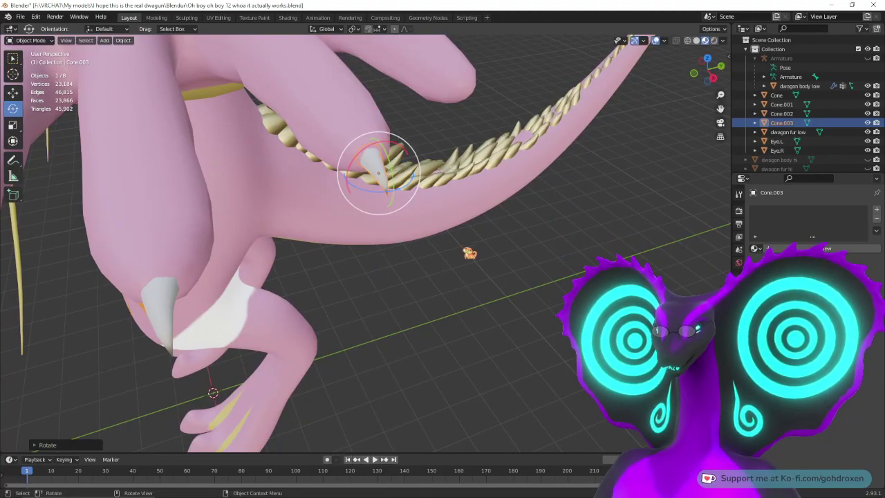
Step: Adjust the ring finger claw's height slightly and move it about 0.0055 m outward along X
{"action": "middle_click_drag", "start_coordinate": [510, 279], "coordinate": [404, 238]}
{"action": "middle_click_drag", "start_coordinate": [325, 233], "coordinate": [295, 249]}
{"action": "left_click", "coordinate": [13, 92]}
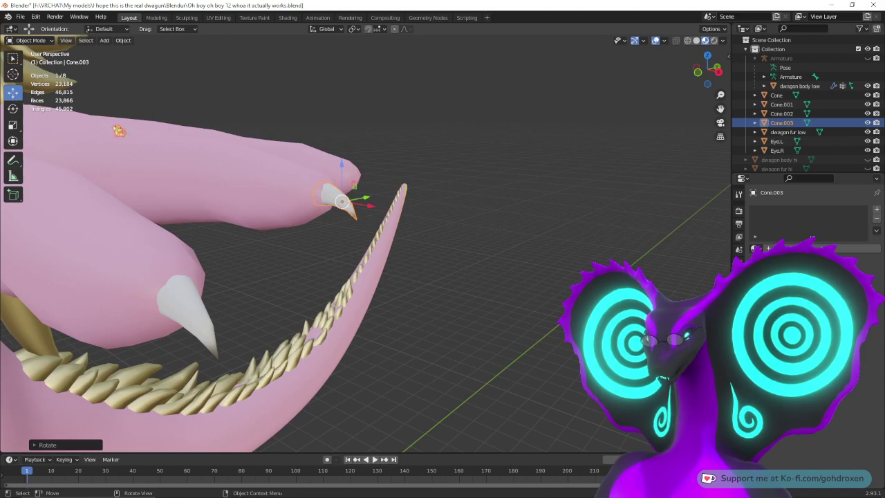
{"action": "left_click_drag", "start_coordinate": [345, 170], "coordinate": [346, 166]}
{"action": "middle_click_drag", "start_coordinate": [500, 242], "coordinate": [693, 253]}
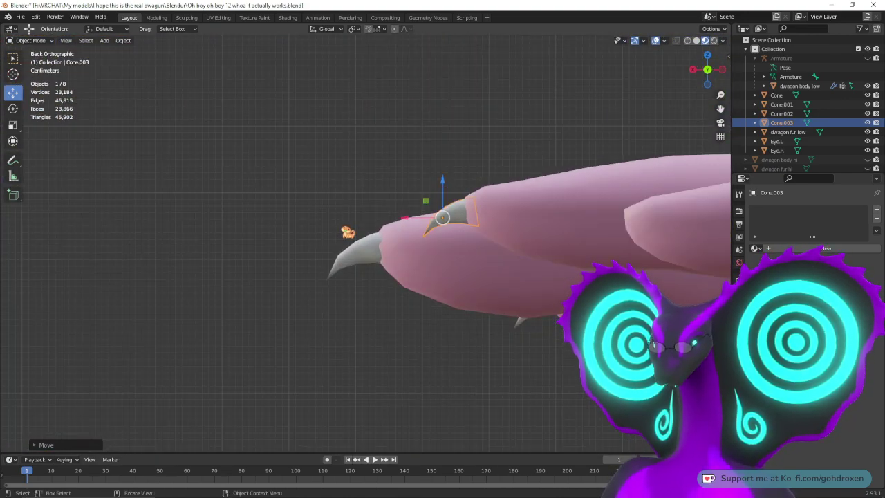
{"action": "key", "text": "g"}
{"action": "key", "text": "x"}
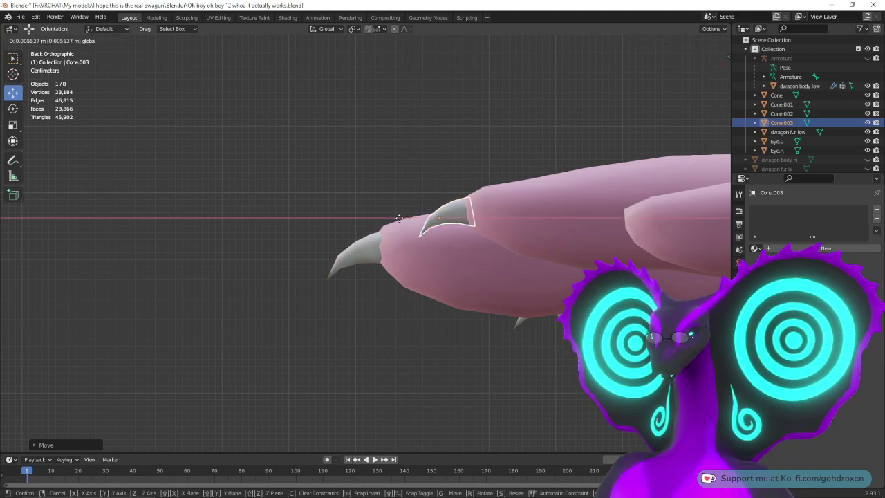
{"action": "key", "text": "Return"}
Step: Compare the fit of the ring and middle finger claws from several sides, ending with the ring finger claw selected
{"action": "middle_click_drag", "start_coordinate": [361, 194], "coordinate": [498, 223]}
{"action": "middle_click_drag", "start_coordinate": [729, 239], "coordinate": [751, 232]}
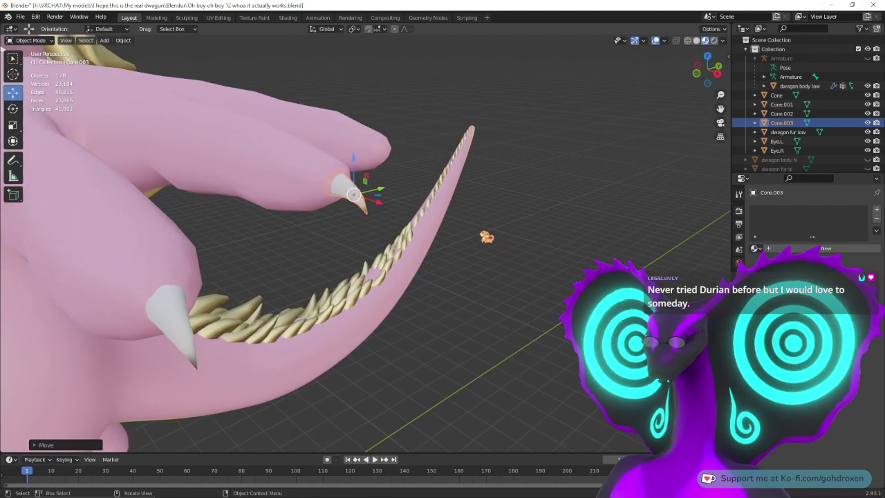
{"action": "middle_click_drag", "start_coordinate": [508, 236], "coordinate": [355, 232]}
{"action": "middle_click_drag", "start_coordinate": [657, 235], "coordinate": [609, 235]}
{"action": "left_click", "coordinate": [336, 219]}
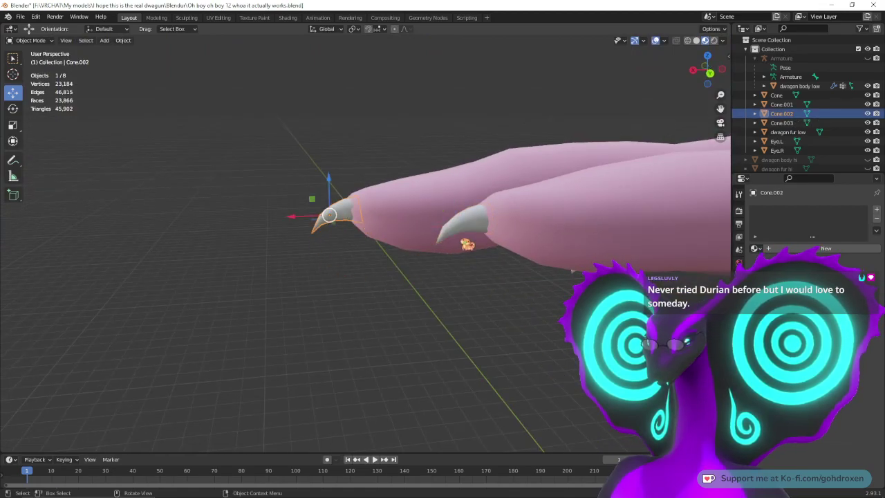
{"action": "left_click", "coordinate": [469, 231]}
{"action": "middle_click_drag", "start_coordinate": [381, 296], "coordinate": [496, 306]}
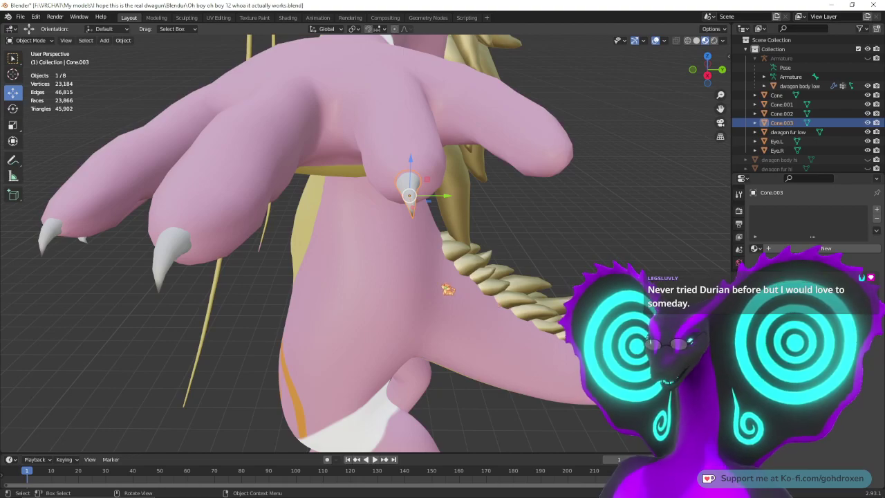
Step: Duplicate the ring finger claw and move the copy along Y to line up with the little finger
{"action": "middle_click_drag", "start_coordinate": [538, 253], "coordinate": [533, 224]}
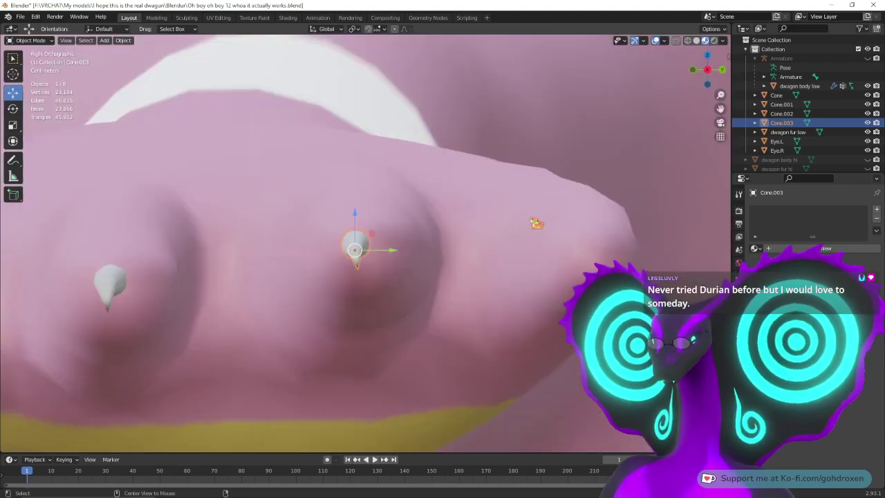
{"action": "key", "text": "shift+d"}
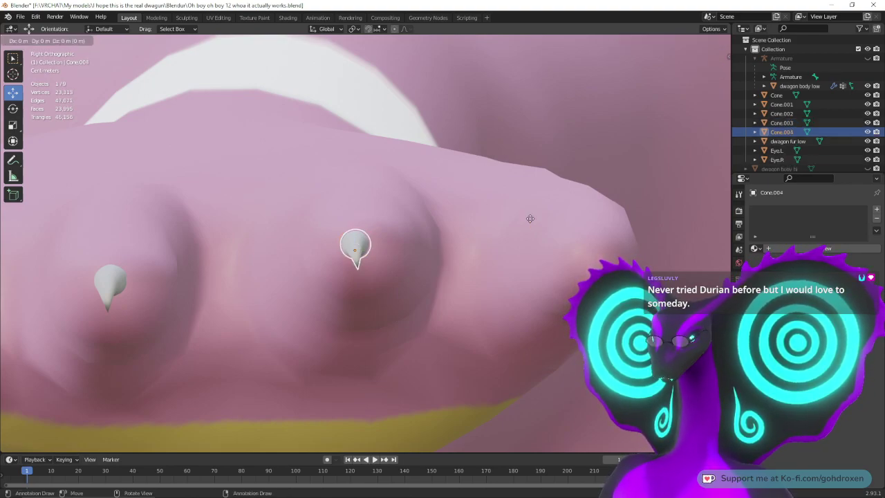
{"action": "key", "text": "y"}
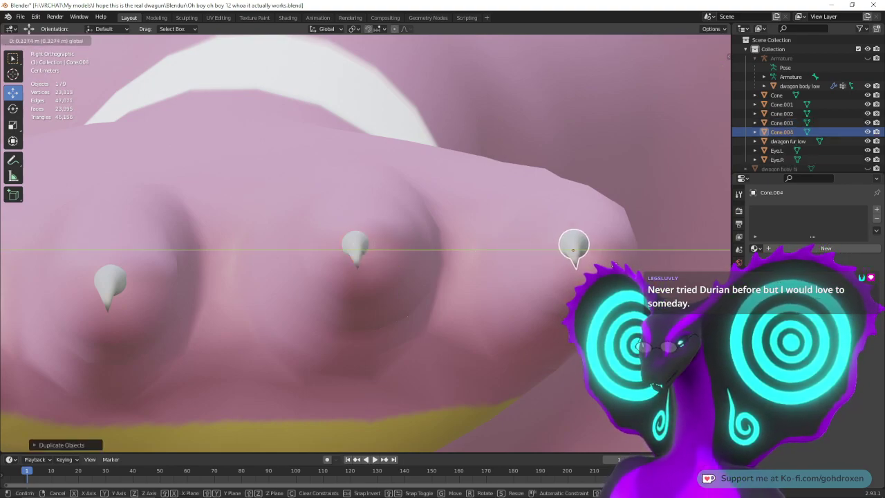
{"action": "left_click", "coordinate": [646, 266]}
Step: Move the new claw back onto the little finger's tip from the back view and fine-tune its sideways placement
{"action": "middle_click_drag", "start_coordinate": [648, 270], "coordinate": [581, 225]}
{"action": "middle_click_drag", "start_coordinate": [609, 298], "coordinate": [372, 243]}
{"action": "scroll", "coordinate": [544, 253], "scroll_direction": "down", "scroll_amount": 1}
{"action": "left_click_drag", "start_coordinate": [341, 238], "coordinate": [462, 230]}
{"action": "middle_click_drag", "start_coordinate": [352, 256], "coordinate": [465, 248]}
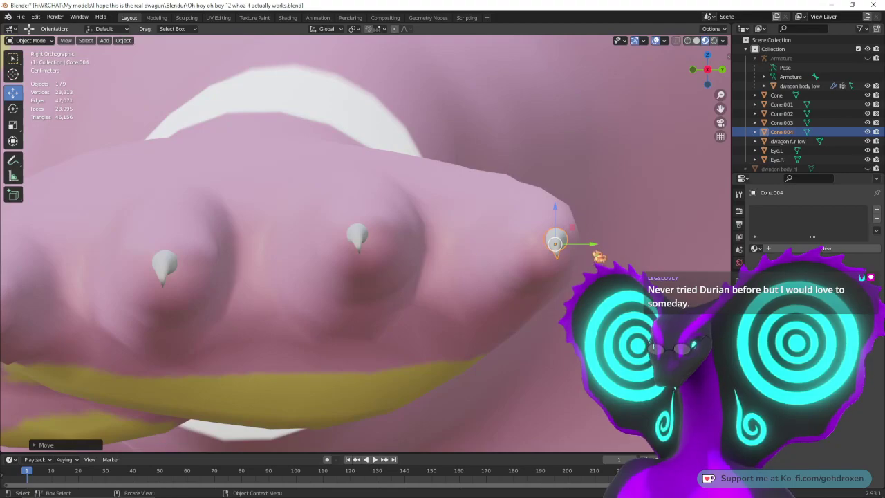
{"action": "key", "text": "g"}
{"action": "left_click", "coordinate": [584, 255]}
Step: Resize the little finger claw slightly and reposition it on the fingertip from the back view
{"action": "middle_click_drag", "start_coordinate": [584, 254], "coordinate": [379, 255]}
{"action": "left_click", "coordinate": [12, 126]}
{"action": "left_click_drag", "start_coordinate": [463, 235], "coordinate": [458, 238]}
{"action": "middle_click_drag", "start_coordinate": [334, 279], "coordinate": [428, 269]}
{"action": "middle_click_drag", "start_coordinate": [502, 251], "coordinate": [412, 239], "text": "shift"}
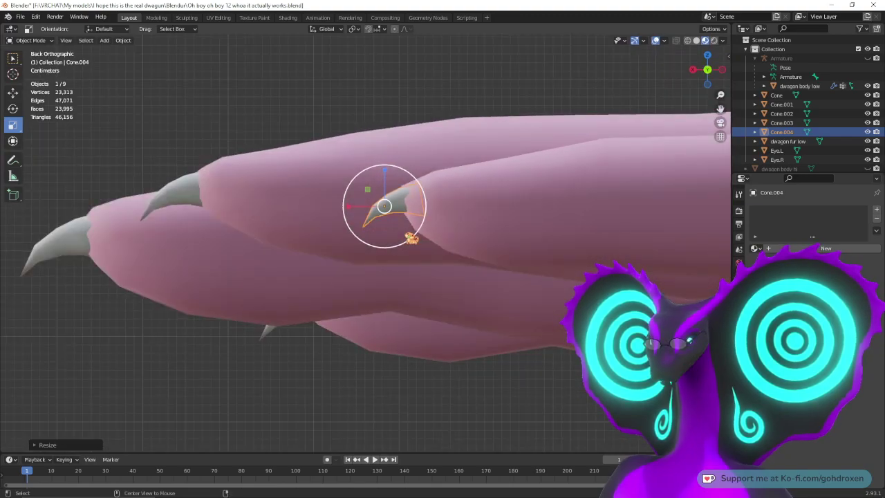
{"action": "left_click", "coordinate": [13, 92]}
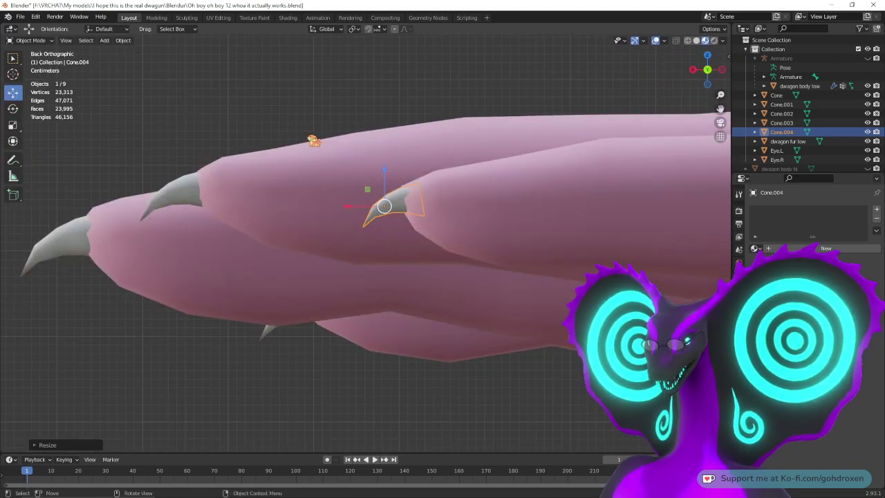
{"action": "key", "text": "g"}
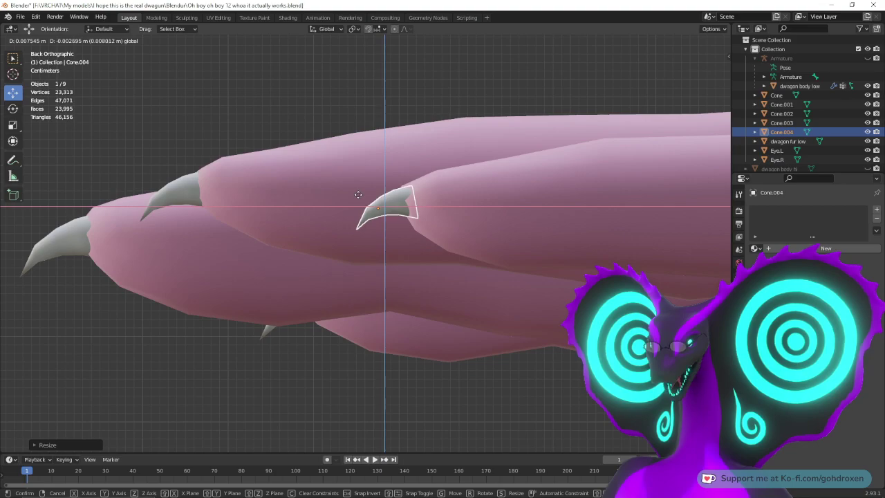
{"action": "left_click", "coordinate": [366, 194]}
Step: Shift the little finger claw about 0.001 m along Z and fine-tune its placement, checking the fit around the hand
{"action": "middle_click_drag", "start_coordinate": [350, 272], "coordinate": [463, 280]}
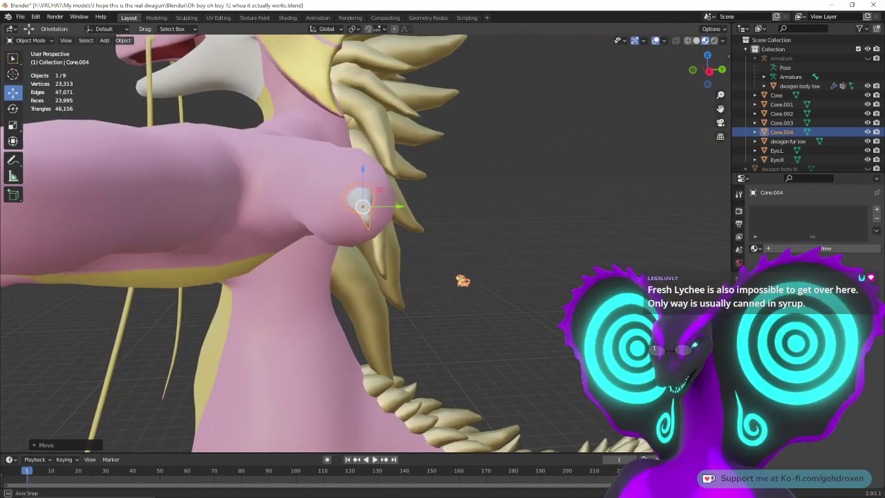
{"action": "middle_click_drag", "start_coordinate": [462, 280], "coordinate": [457, 287]}
{"action": "key", "text": "g"}
{"action": "key", "text": "z"}
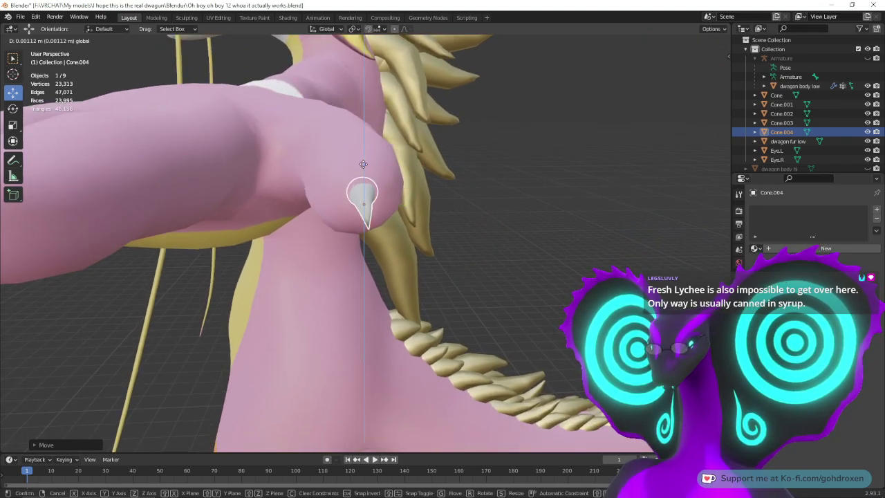
{"action": "left_click_drag", "start_coordinate": [363, 164], "coordinate": [363, 165]}
{"action": "middle_click_drag", "start_coordinate": [494, 310], "coordinate": [368, 307]}
{"action": "left_click_drag", "start_coordinate": [348, 206], "coordinate": [348, 206]}
{"action": "middle_click_drag", "start_coordinate": [398, 353], "coordinate": [448, 365]}
{"action": "middle_click_drag", "start_coordinate": [393, 358], "coordinate": [355, 346]}
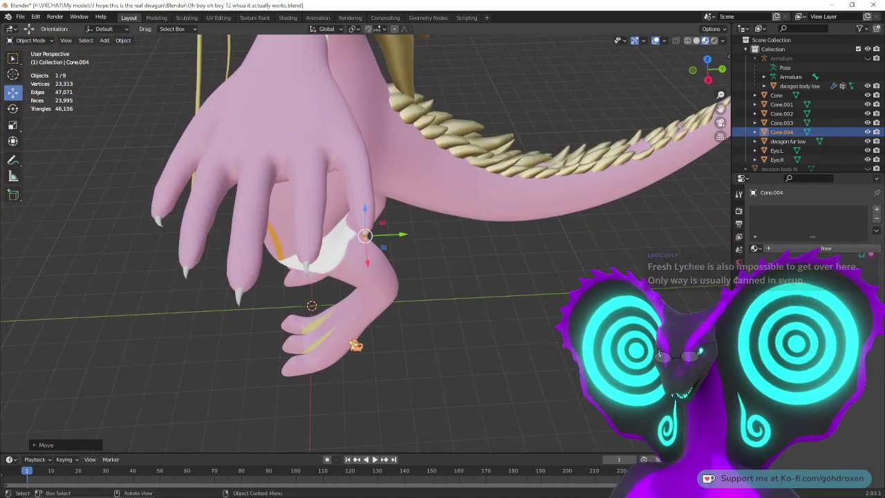
Step: Save the project as a new file named "Oh boy oh boy 13 whoa it actually works.blend"
{"action": "left_click", "coordinate": [21, 16]}
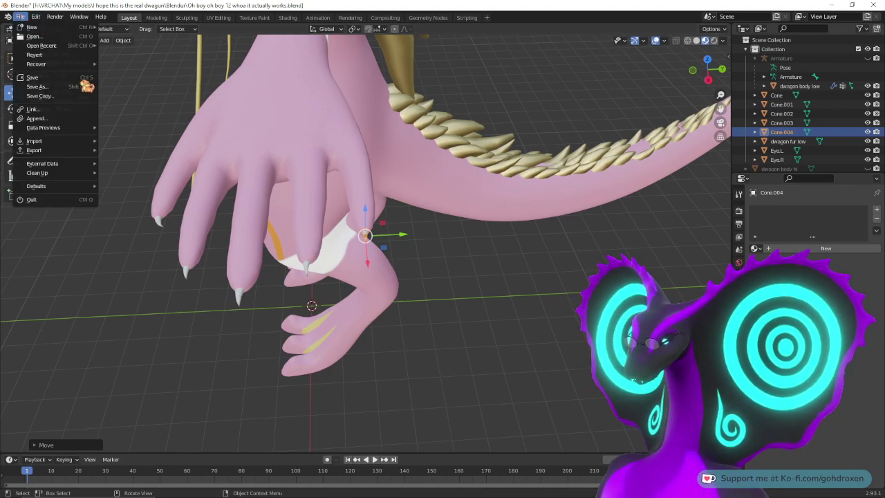
{"action": "left_click", "coordinate": [74, 87]}
{"action": "left_click", "coordinate": [384, 180]}
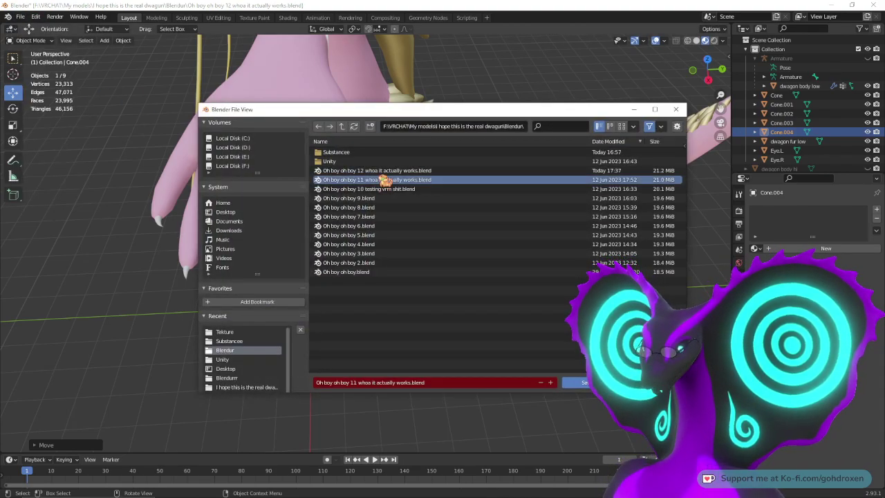
{"action": "left_click", "coordinate": [384, 170]}
{"action": "left_click", "coordinate": [395, 382]}
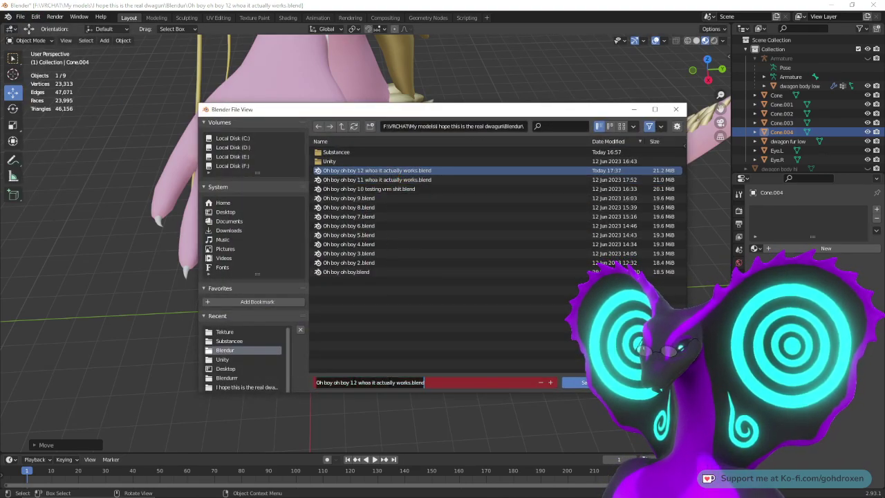
{"action": "left_click", "coordinate": [357, 382]}
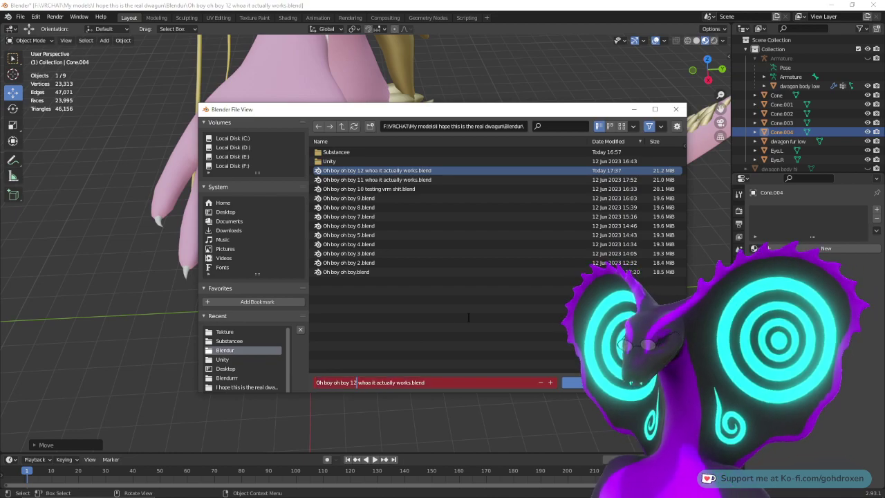
{"action": "key", "text": "BackSpace"}
{"action": "type", "text": "3"}
{"action": "key", "text": "Return"}
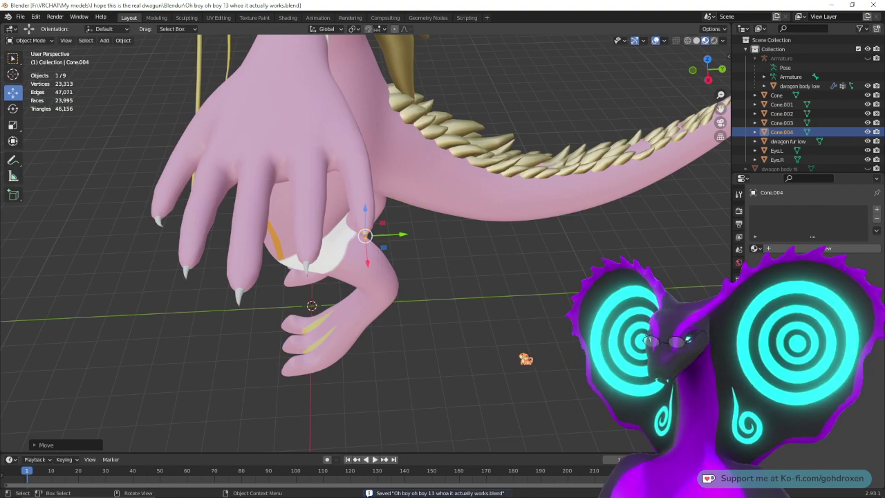
Step: Select all five finger claws, with the thumb claw last, and join them into one object
{"action": "middle_click_drag", "start_coordinate": [508, 357], "coordinate": [569, 338]}
{"action": "mouse_move", "coordinate": [528, 310]}
{"action": "middle_mouse_down"}
{"action": "mouse_move", "coordinate": [516, 359]}
{"action": "mouse_move", "coordinate": [378, 350]}
{"action": "mouse_move", "coordinate": [537, 318]}
{"action": "mouse_move", "coordinate": [521, 321]}
{"action": "middle_mouse_up"}
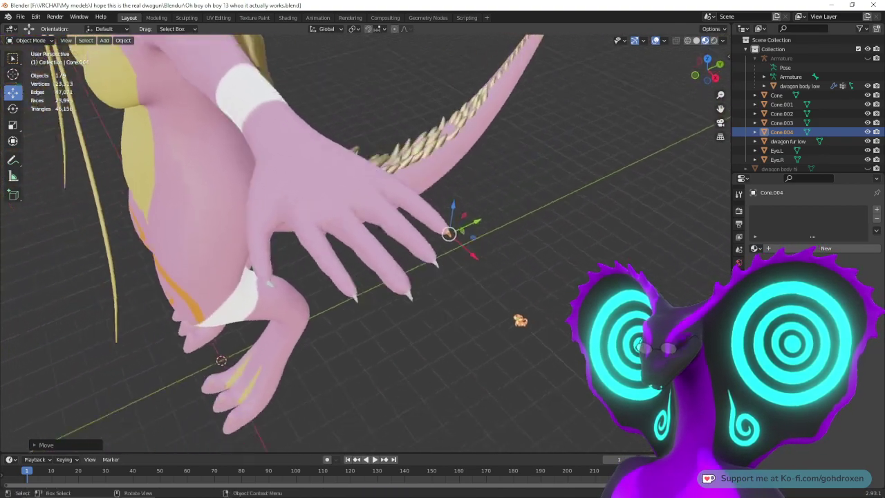
{"action": "left_click", "coordinate": [444, 273], "text": "shift"}
{"action": "left_click", "coordinate": [417, 304], "text": "shift"}
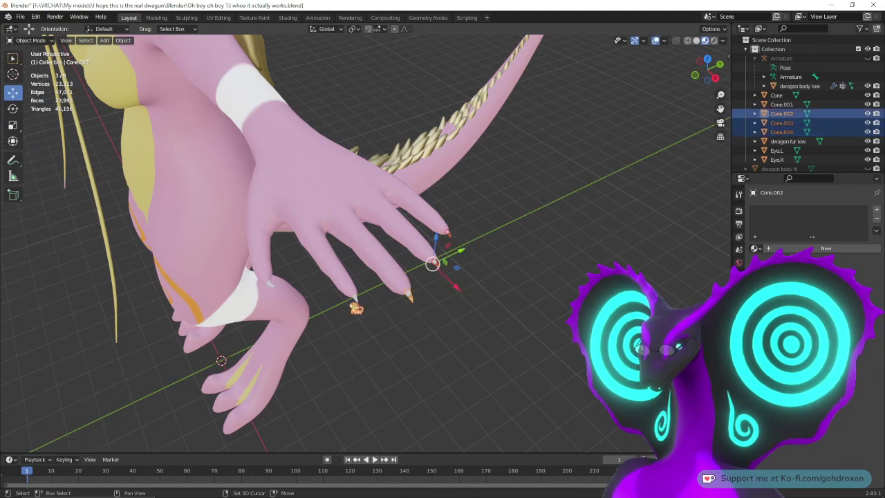
{"action": "left_click", "coordinate": [355, 306], "text": "shift"}
{"action": "left_click", "coordinate": [275, 291], "text": "shift"}
{"action": "middle_click_drag", "start_coordinate": [339, 362], "coordinate": [395, 348]}
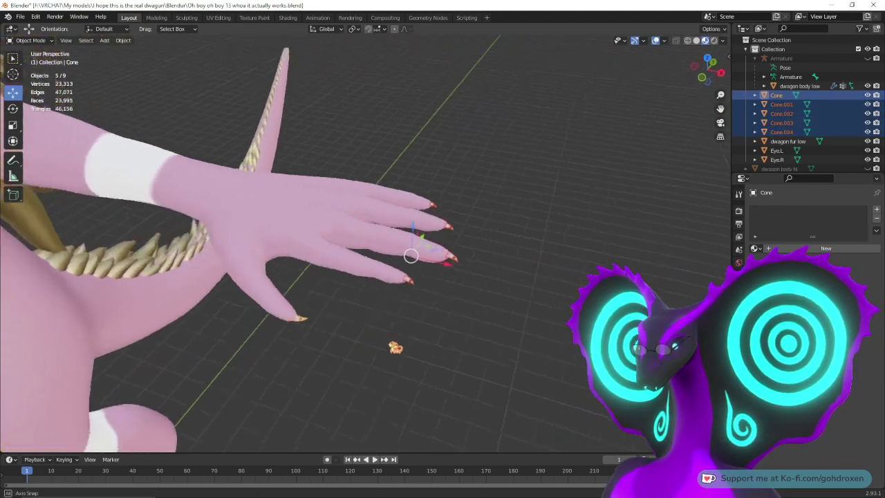
{"action": "left_click", "coordinate": [108, 42]}
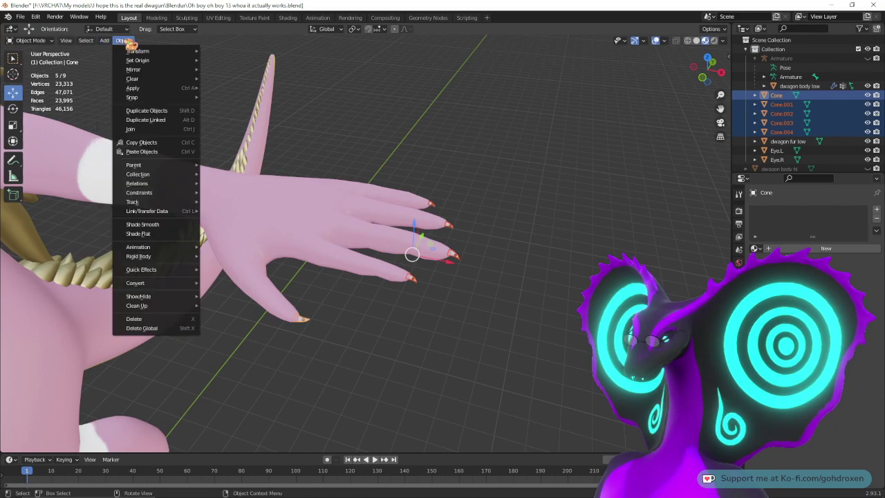
{"action": "mouse_move", "coordinate": [86, 40]}
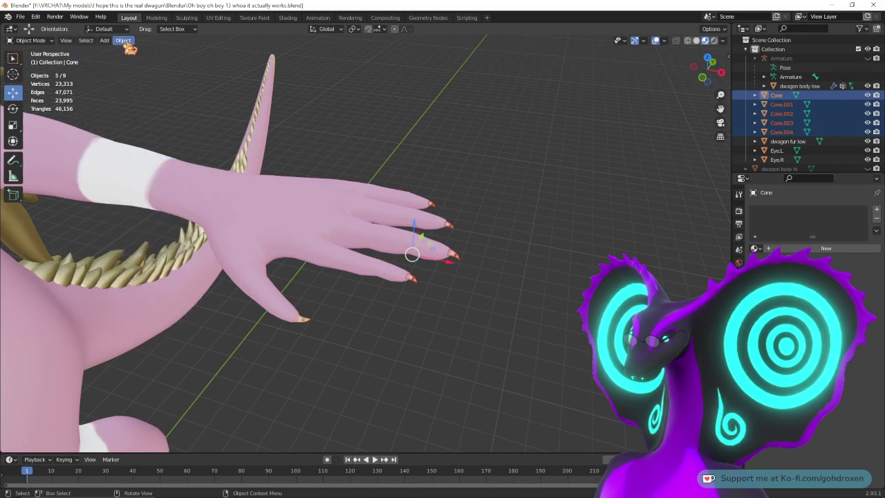
{"action": "left_click", "coordinate": [124, 40]}
{"action": "left_click", "coordinate": [158, 129]}
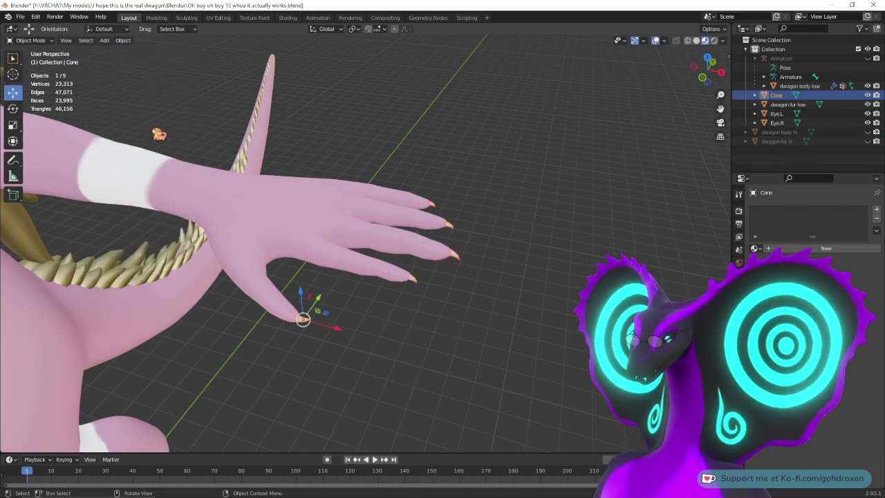
Step: Rename the joined claw object to handclow.L
{"action": "middle_click_drag", "start_coordinate": [365, 132], "coordinate": [439, 141]}
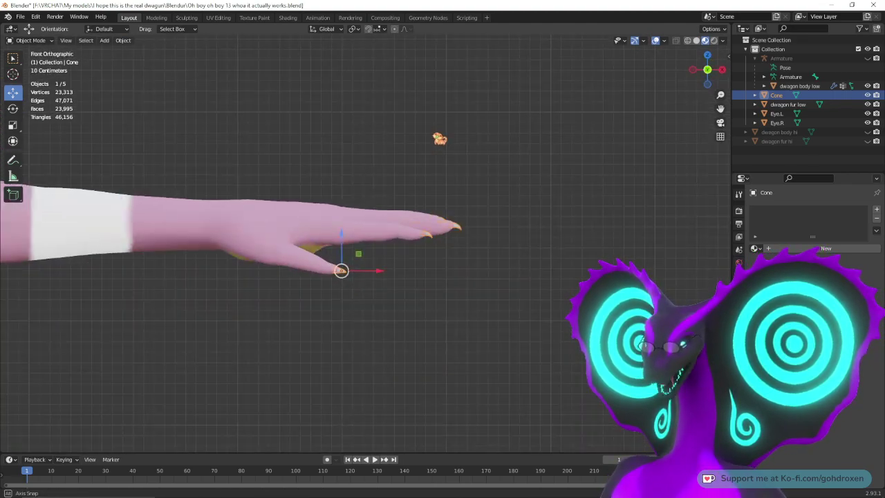
{"action": "double_click", "coordinate": [778, 96]}
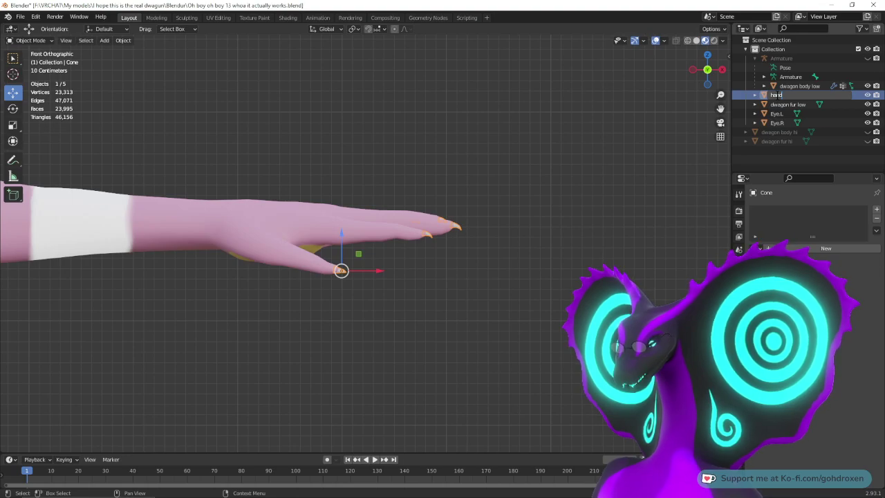
{"action": "type", "text": "handclow"}
{"action": "key", "text": "Return"}
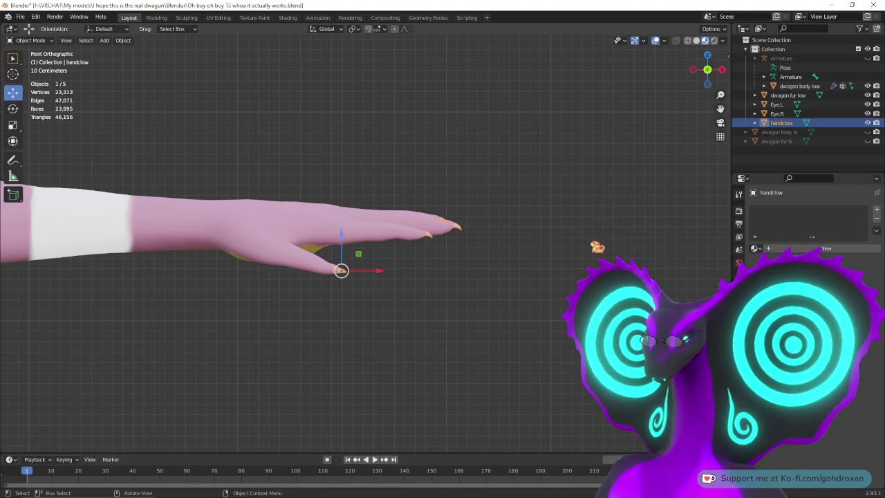
{"action": "double_click", "coordinate": [792, 123]}
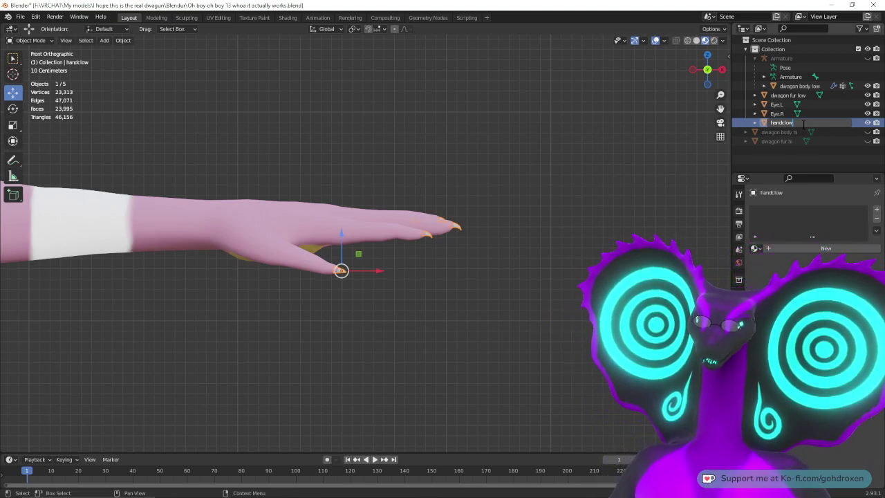
{"action": "type", "text": ".L"}
{"action": "key", "text": "Return"}
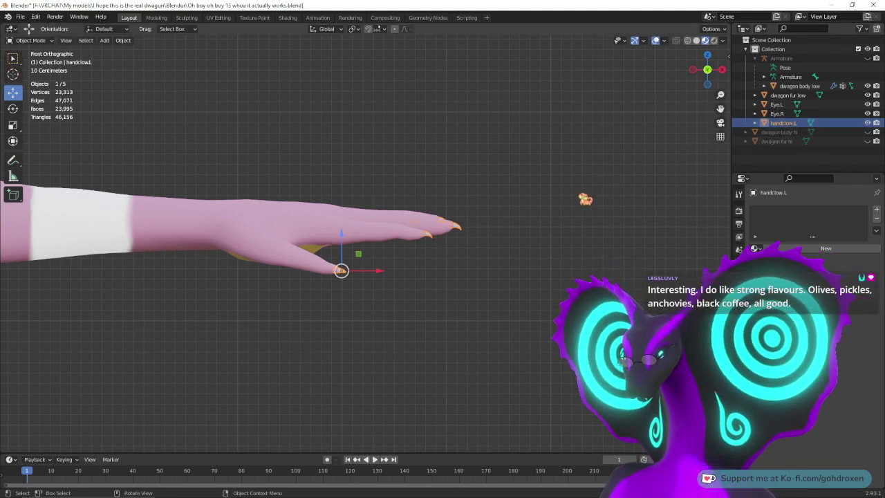
Step: Duplicate handclow.L in place and rename the copy handclow.R
{"action": "key", "text": "shift+d"}
{"action": "right_click", "coordinate": [580, 193]}
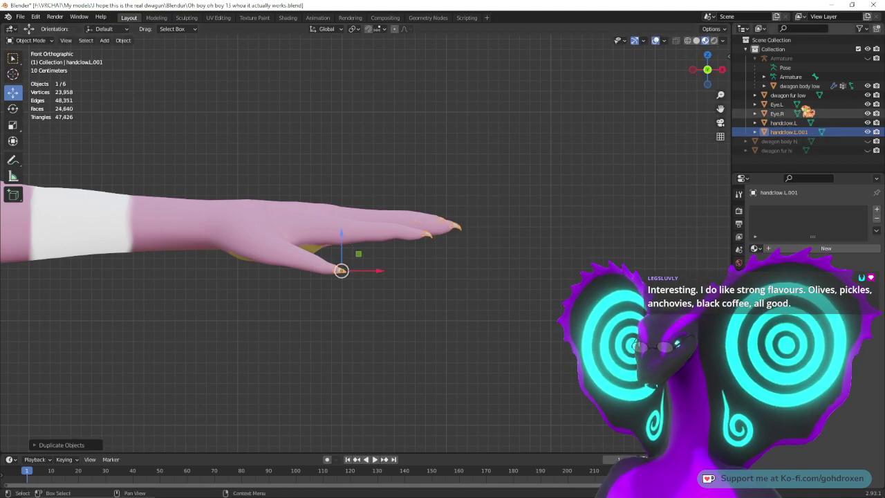
{"action": "double_click", "coordinate": [812, 132]}
{"action": "left_click", "coordinate": [812, 132]}
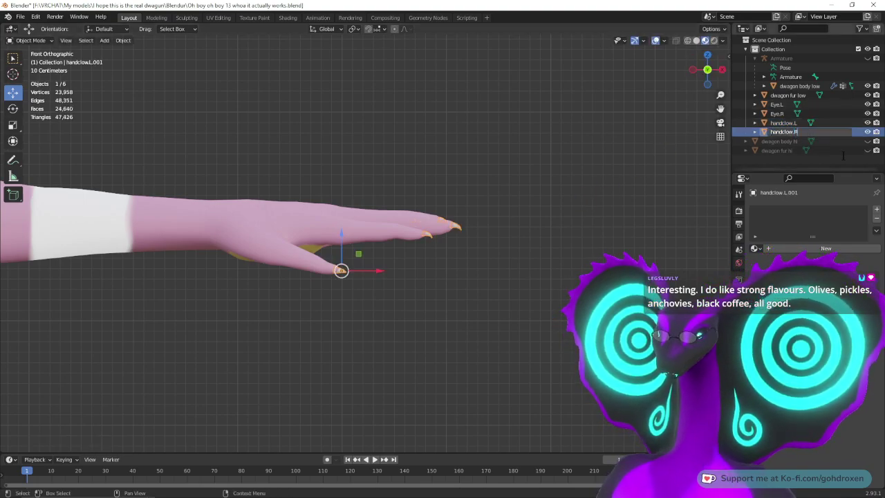
{"action": "type", "text": "R"}
{"action": "key", "text": "Return"}
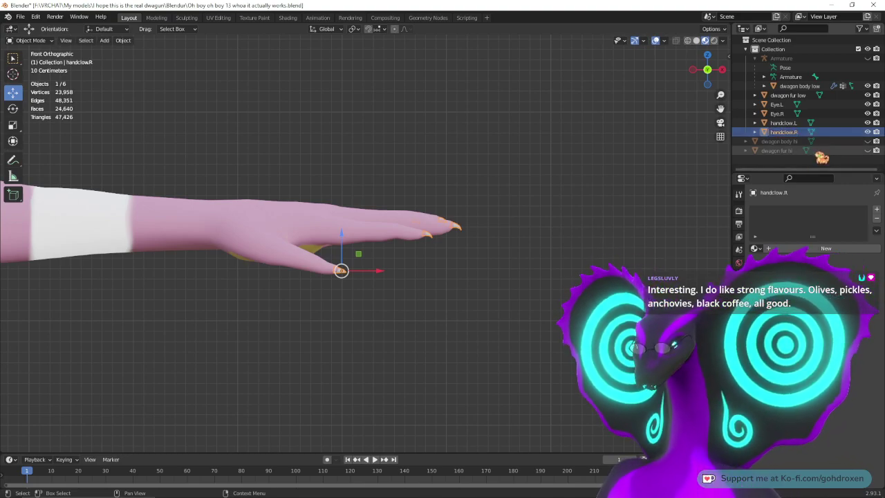
Step: Move handclow.R to the opposite hand by making its X location negative, at -7.9953 m
{"action": "left_click", "coordinate": [739, 295]}
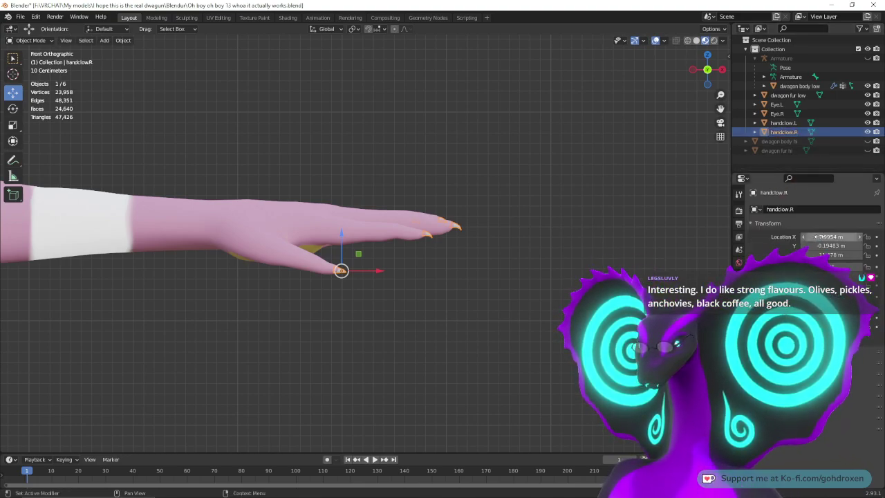
{"action": "left_click_drag", "start_coordinate": [831, 237], "coordinate": [862, 237]}
{"action": "key", "text": "ctrl+z"}
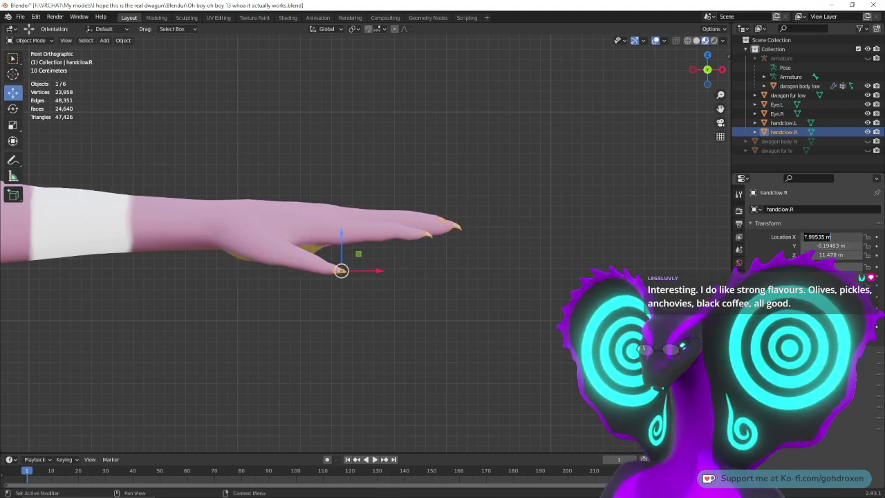
{"action": "type", "text": "-"}
{"action": "key", "text": "Return"}
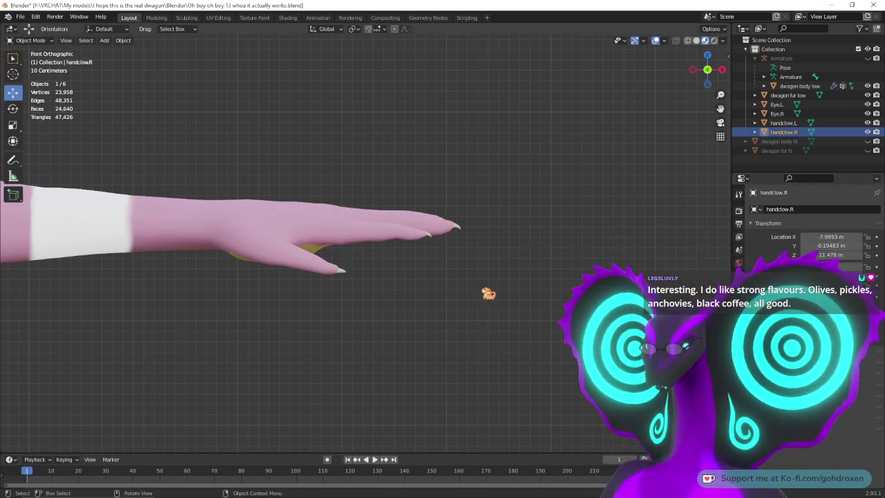
Step: Frame handclow.R at the opposite hand and set its Z rotation to 180°
{"action": "key", "text": "KP_Decimal"}
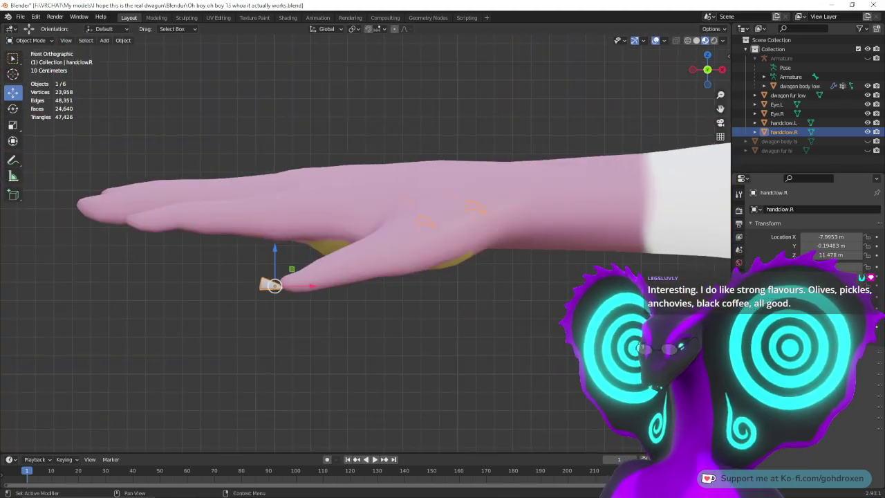
{"action": "left_click_drag", "start_coordinate": [831, 275], "coordinate": [864, 285]}
{"action": "key", "text": "ctrl+z"}
{"action": "left_click_drag", "start_coordinate": [831, 285], "coordinate": [819, 285]}
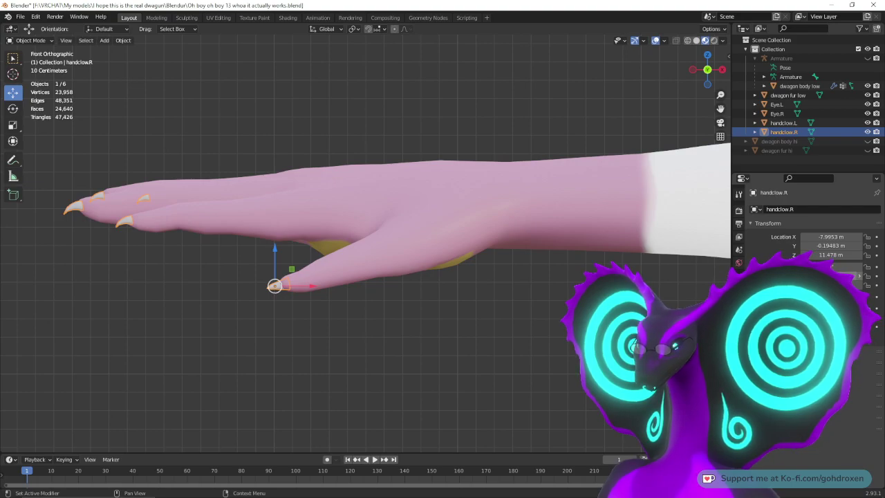
{"action": "left_click", "coordinate": [847, 285]}
{"action": "type", "text": "180"}
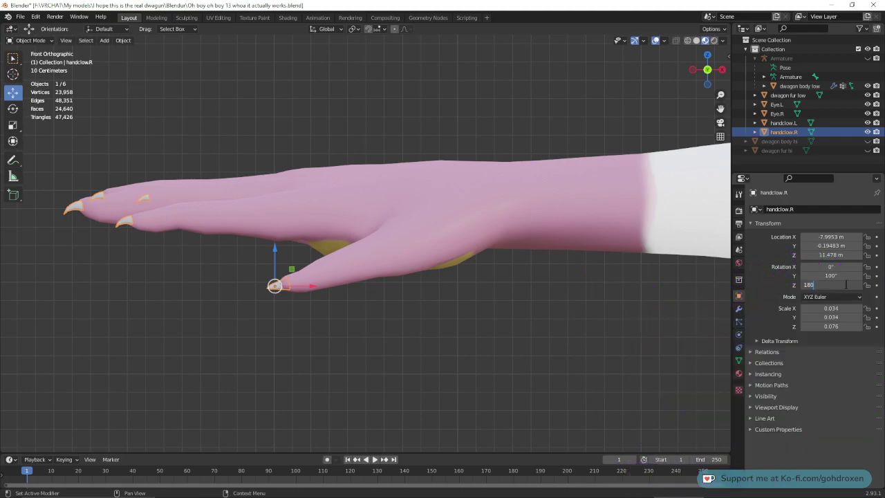
{"action": "key", "text": "Return"}
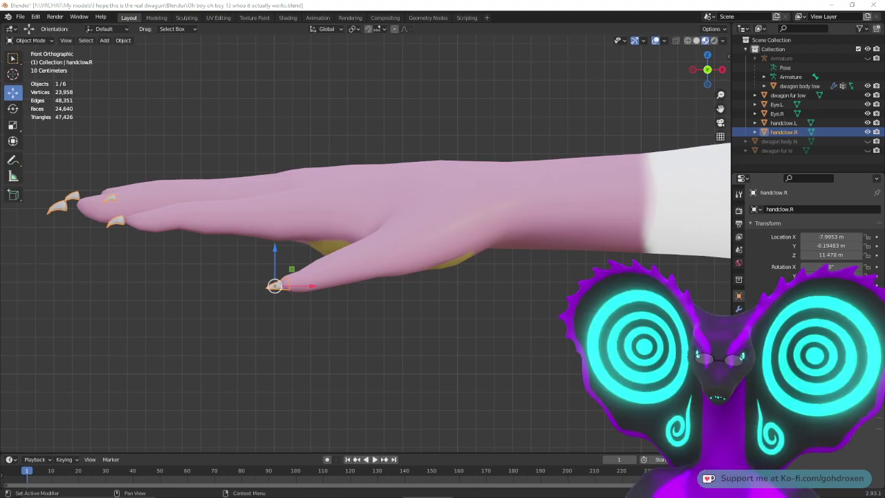
Step: Try a different Y rotation for handclow.R while viewing the hand from above, and undo it
{"action": "middle_click_drag", "start_coordinate": [387, 314], "coordinate": [332, 271]}
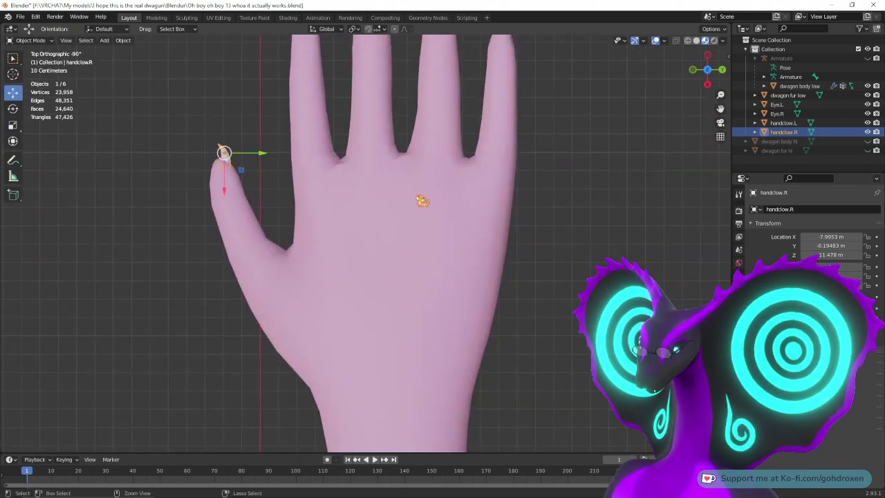
{"action": "scroll", "coordinate": [419, 263], "scroll_direction": "down", "scroll_amount": 4}
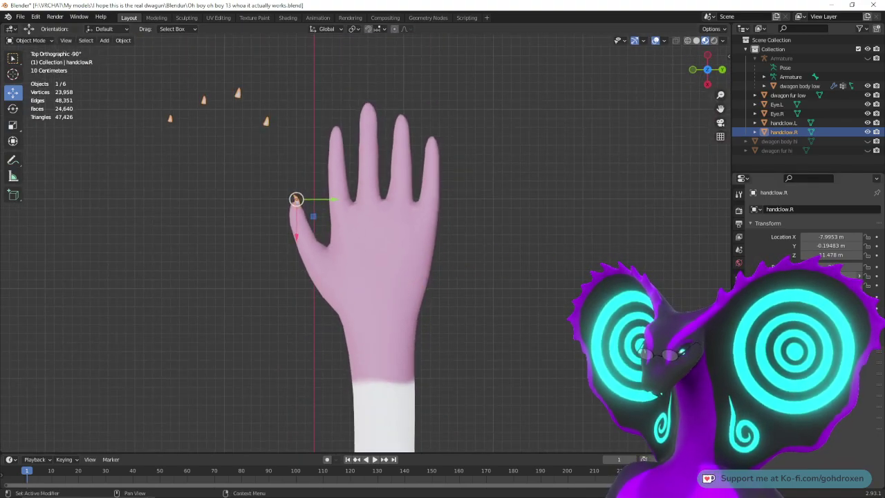
{"action": "left_click_drag", "start_coordinate": [831, 276], "coordinate": [883, 267]}
{"action": "key", "text": "ctrl+z"}
{"action": "key", "text": "ctrl+z"}
Step: Set the X rotation of handclow.R to -90° and undo the extra Y rotation tweak
{"action": "double_click", "coordinate": [831, 267]}
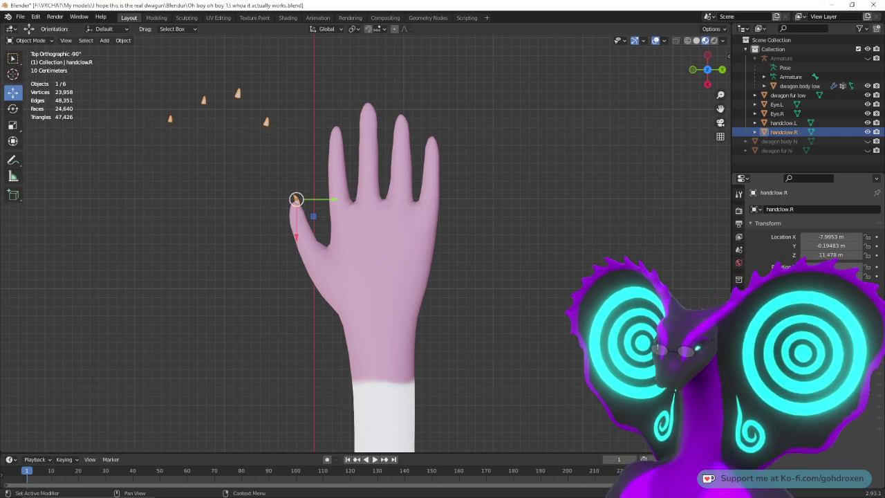
{"action": "type", "text": "-90"}
{"action": "key", "text": "Return"}
{"action": "left_click_drag", "start_coordinate": [833, 276], "coordinate": [868, 267]}
{"action": "key", "text": "ctrl+z"}
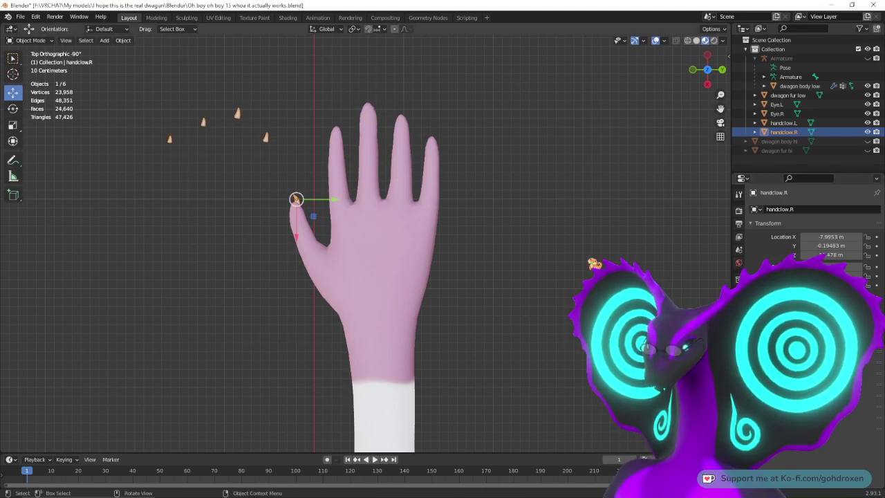
Step: Rotate handclow.R about the global X axis by about -150° in the side view, swinging the claws beneath the hand
{"action": "left_click", "coordinate": [16, 107]}
{"action": "middle_click_drag", "start_coordinate": [224, 271], "coordinate": [417, 158]}
{"action": "key", "text": "KP_1"}
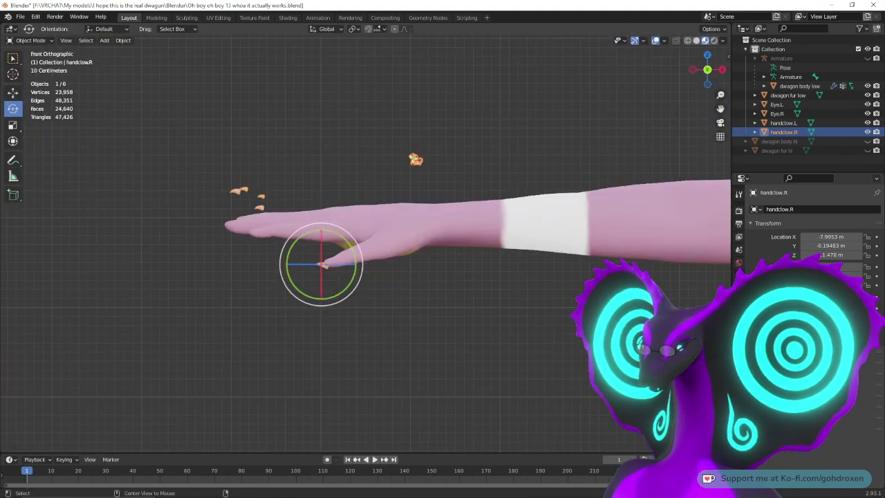
{"action": "middle_click_drag", "start_coordinate": [345, 159], "coordinate": [452, 162]}
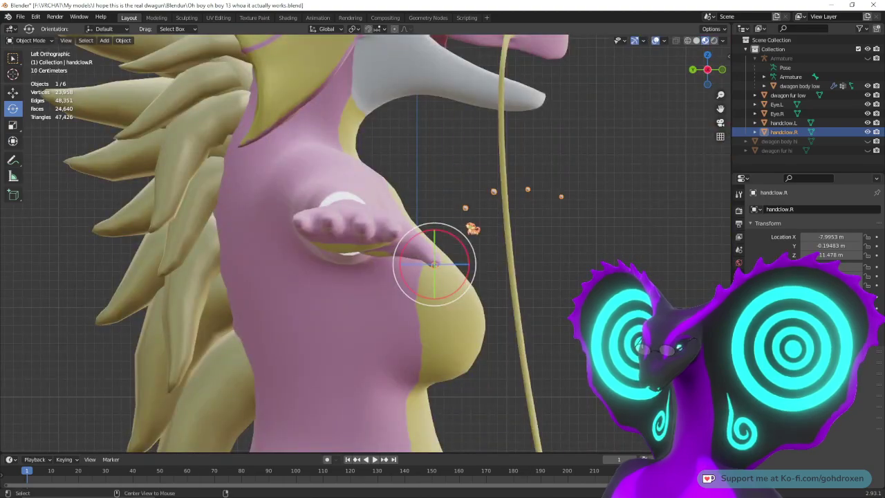
{"action": "left_click_drag", "start_coordinate": [434, 225], "coordinate": [377, 277]}
{"action": "left_click_drag", "start_coordinate": [462, 251], "coordinate": [362, 267]}
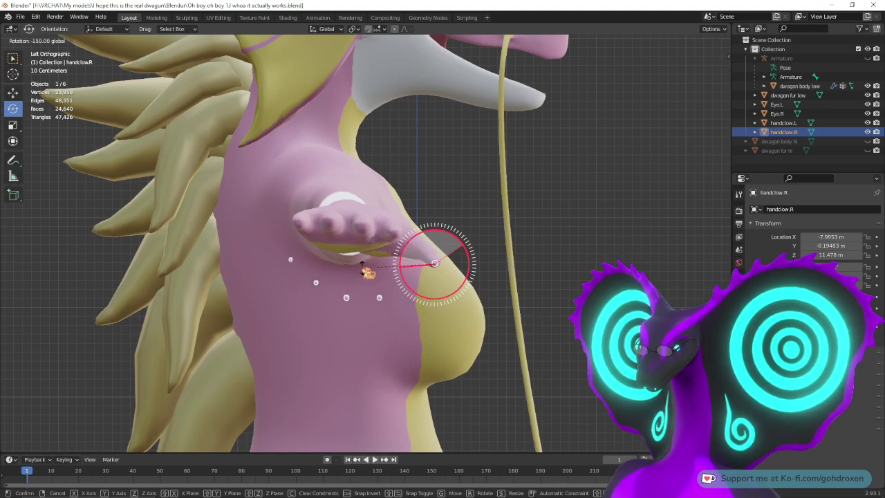
{"action": "middle_click_drag", "start_coordinate": [489, 198], "coordinate": [423, 186]}
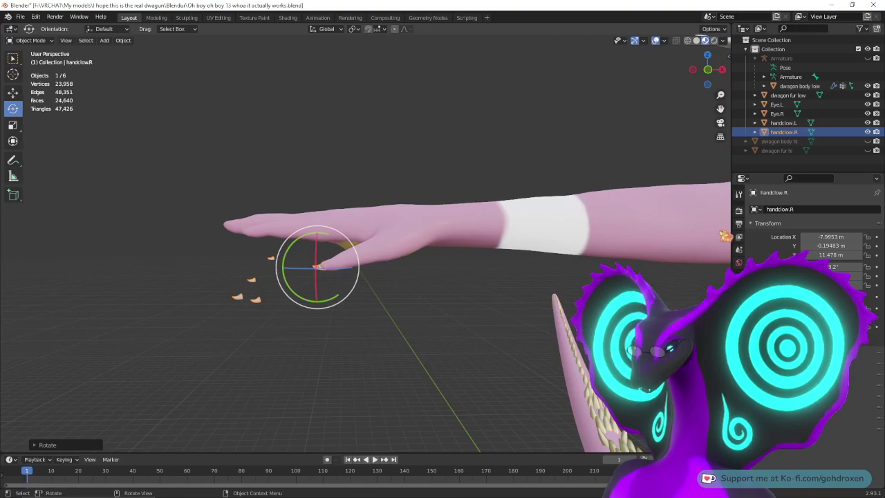
Step: Try making the Z location of handclow.R negative, at -11.478 m, and revert to its place at the hand
{"action": "mouse_move", "coordinate": [823, 246]}
{"action": "left_mouse_down"}
{"action": "mouse_move", "coordinate": [857, 246]}
{"action": "mouse_move", "coordinate": [820, 246]}
{"action": "mouse_move", "coordinate": [826, 255]}
{"action": "mouse_move", "coordinate": [846, 255]}
{"action": "mouse_move", "coordinate": [820, 255]}
{"action": "mouse_move", "coordinate": [837, 255]}
{"action": "left_mouse_up"}
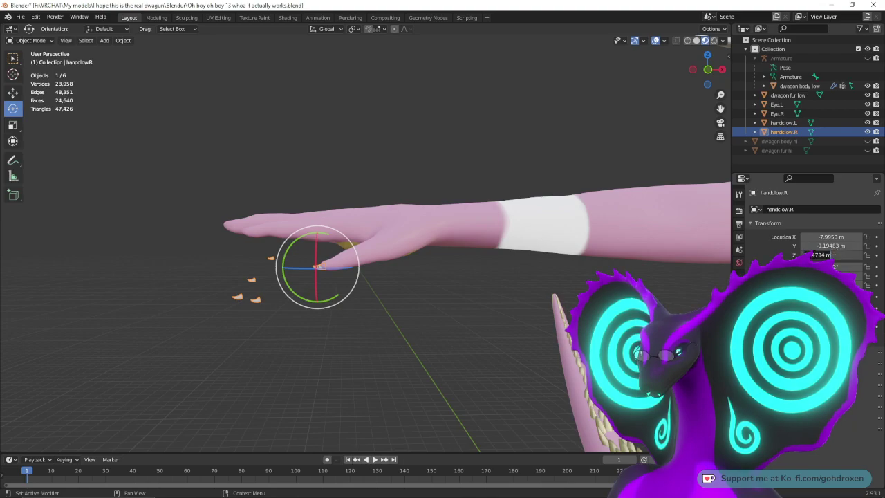
{"action": "key", "text": "Home"}
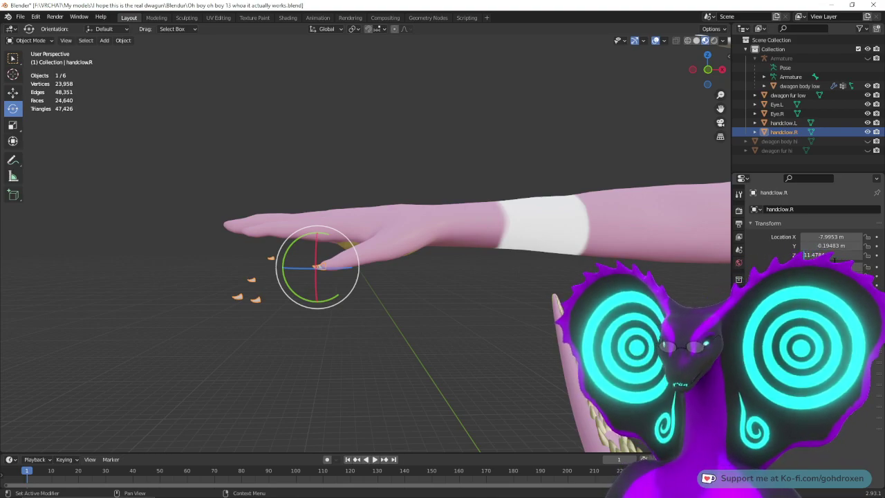
{"action": "type", "text": "-"}
{"action": "key", "text": "Return"}
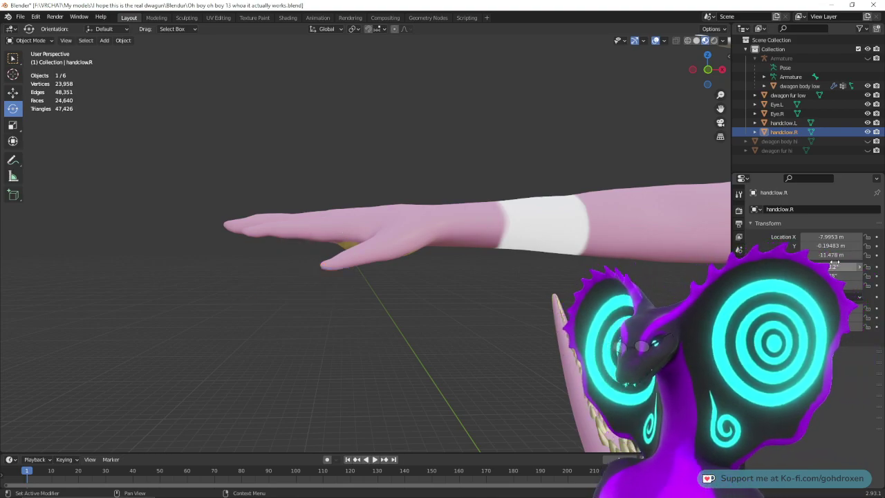
{"action": "scroll", "coordinate": [365, 245], "scroll_direction": "down", "scroll_amount": 5}
{"action": "scroll", "coordinate": [383, 391], "scroll_direction": "down", "scroll_amount": 4}
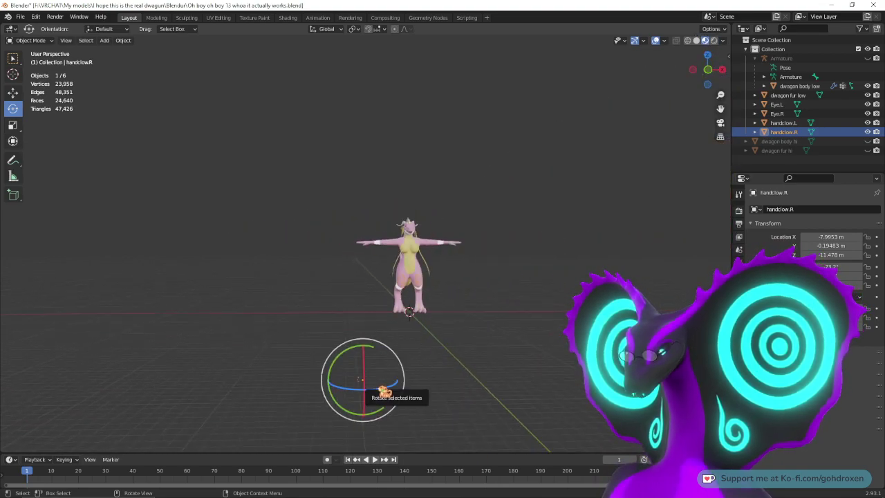
{"action": "key", "text": "KP_Divide"}
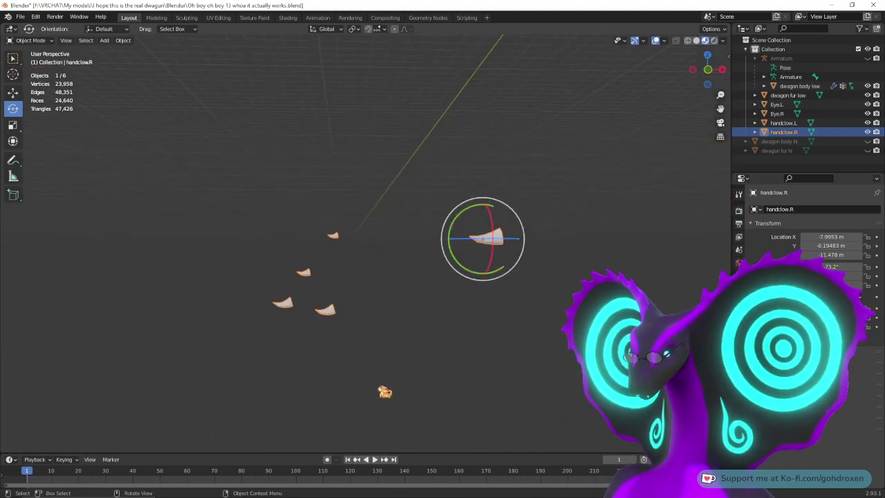
{"action": "key", "text": "KP_Divide"}
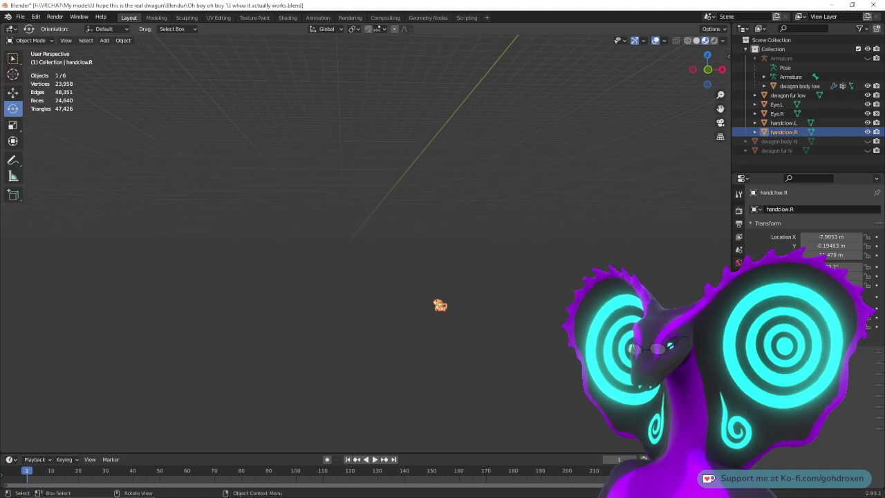
{"action": "key", "text": "KP_Decimal"}
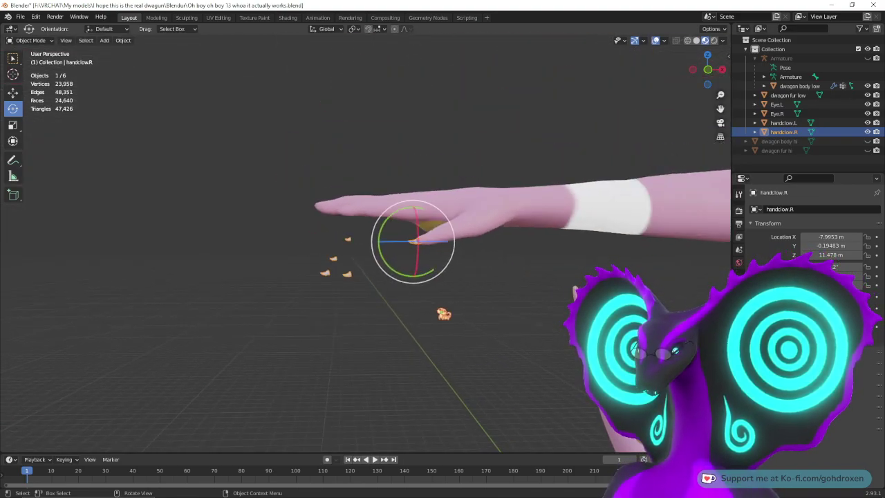
{"action": "middle_click_drag", "start_coordinate": [379, 329], "coordinate": [463, 329]}
{"action": "middle_click_drag", "start_coordinate": [367, 270], "coordinate": [315, 235]}
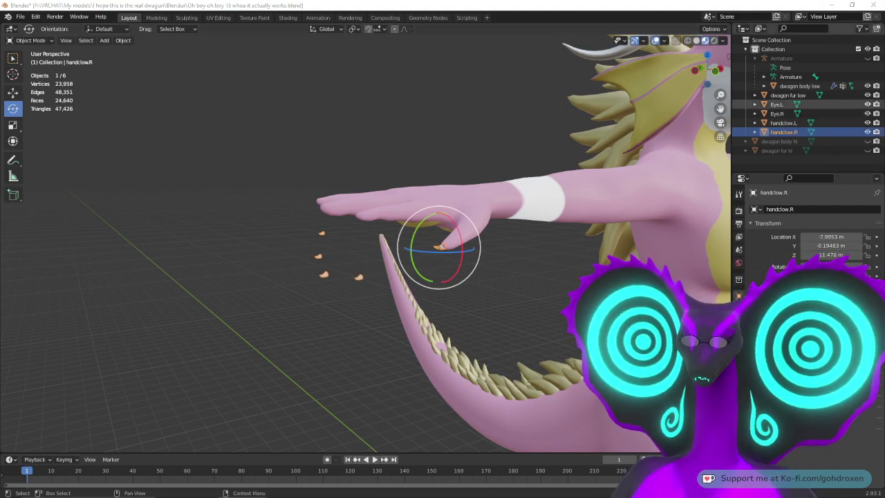
Step: Switch to the web browser, open Google Translate and translate "ikan bilis" from Malay to English
{"action": "left_click_drag", "start_coordinate": [884, 27], "coordinate": [518, 1]}
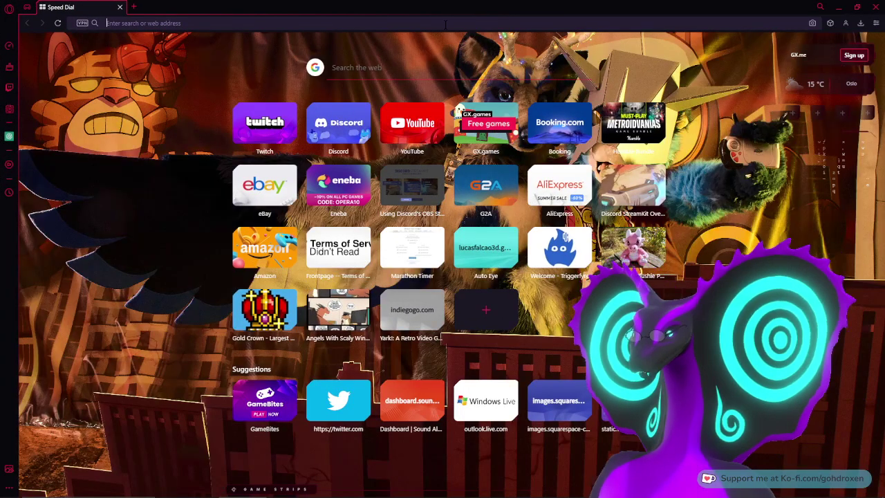
{"action": "left_click", "coordinate": [446, 23]}
{"action": "type", "text": "tr"}
{"action": "key", "text": "Return"}
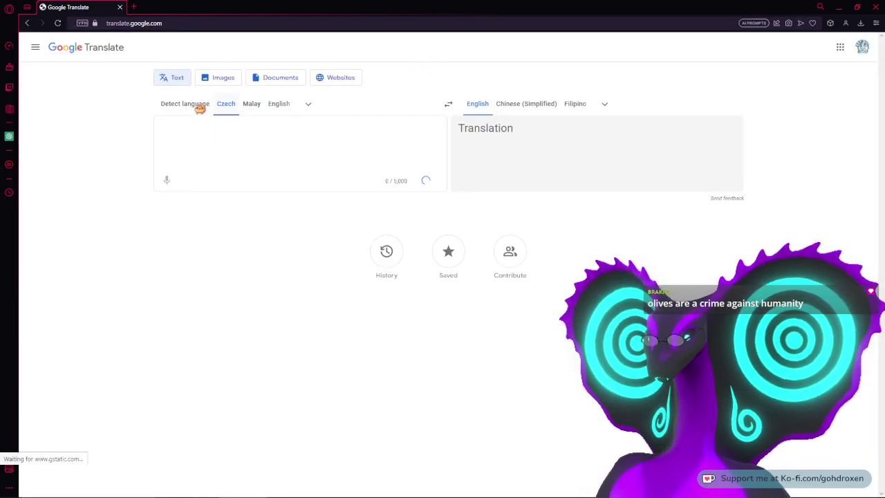
{"action": "left_click", "coordinate": [251, 107]}
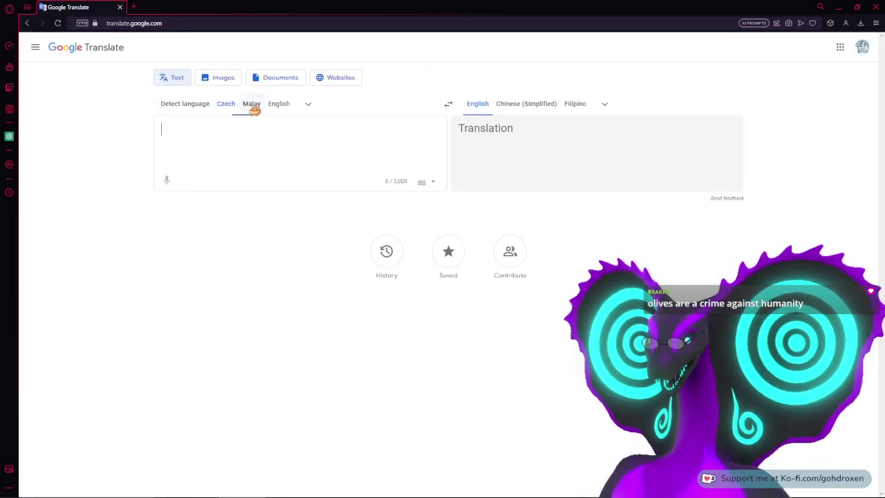
{"action": "type", "text": "ikan bilis"}
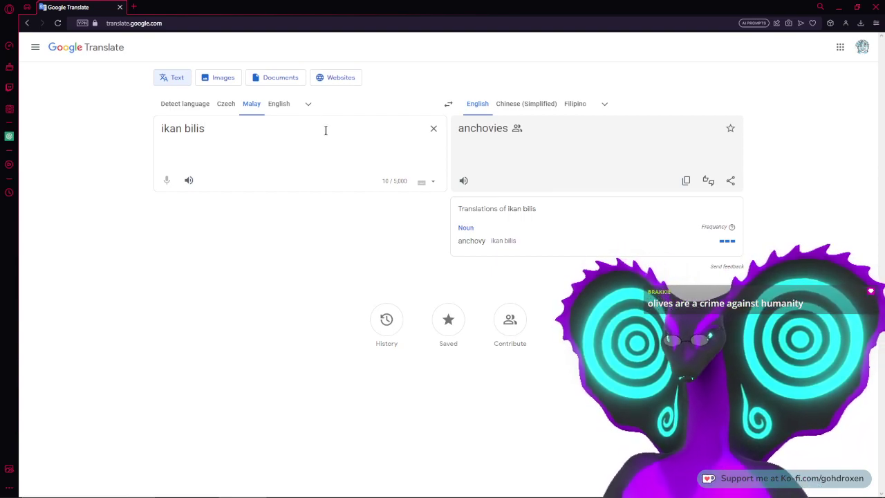
Step: Translate "olives" from English into Malay and Simplified Chinese, and close the browser to return to Blender
{"action": "left_click", "coordinate": [280, 104]}
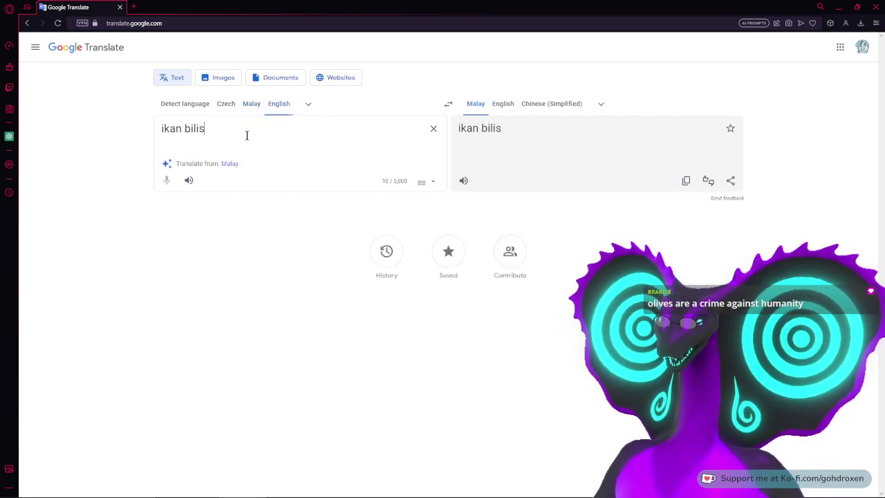
{"action": "left_click_drag", "start_coordinate": [241, 136], "coordinate": [159, 128]}
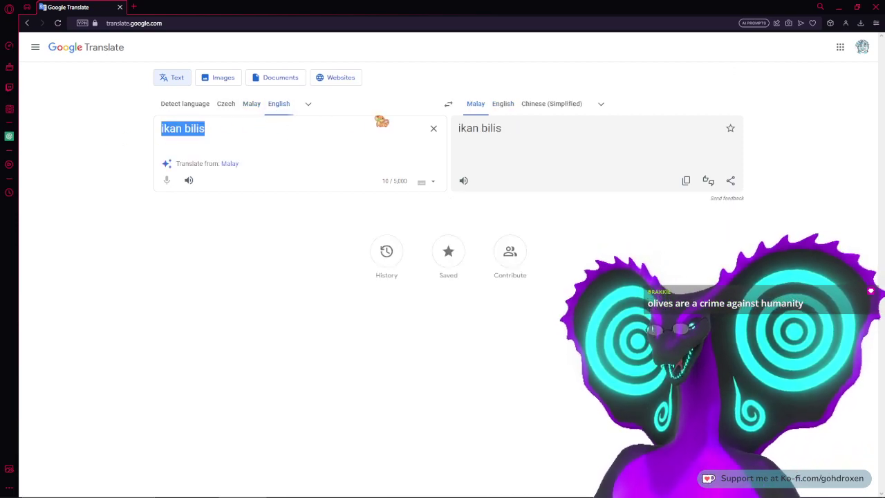
{"action": "type", "text": "olives"}
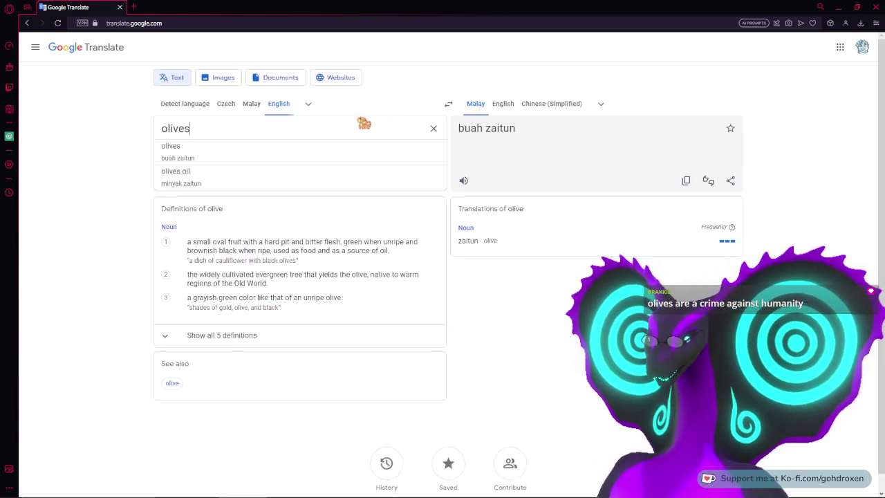
{"action": "left_click", "coordinate": [556, 104]}
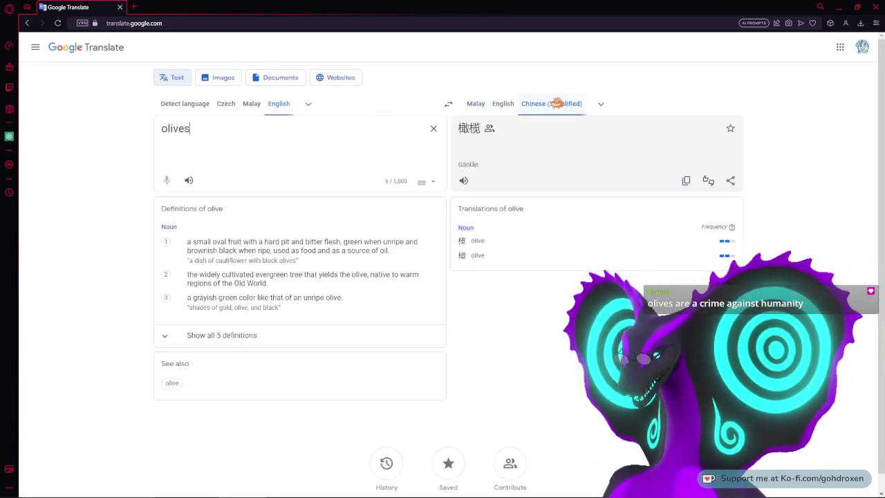
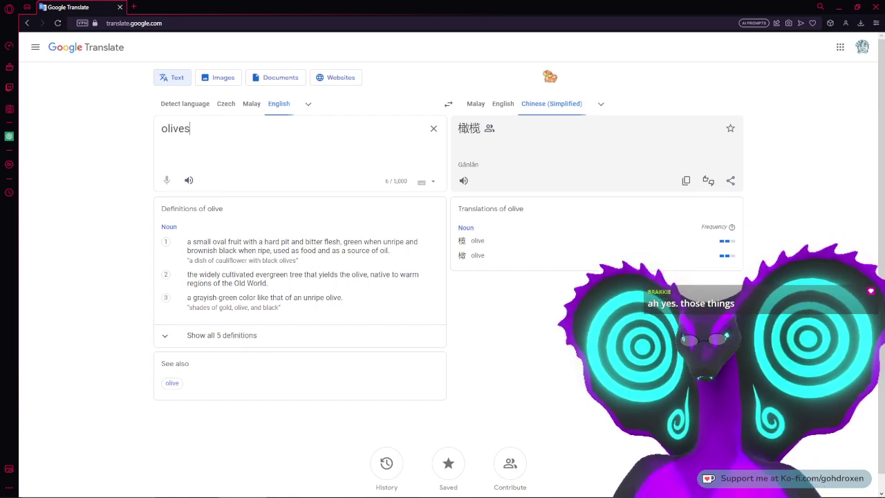
{"action": "left_click", "coordinate": [875, 7]}
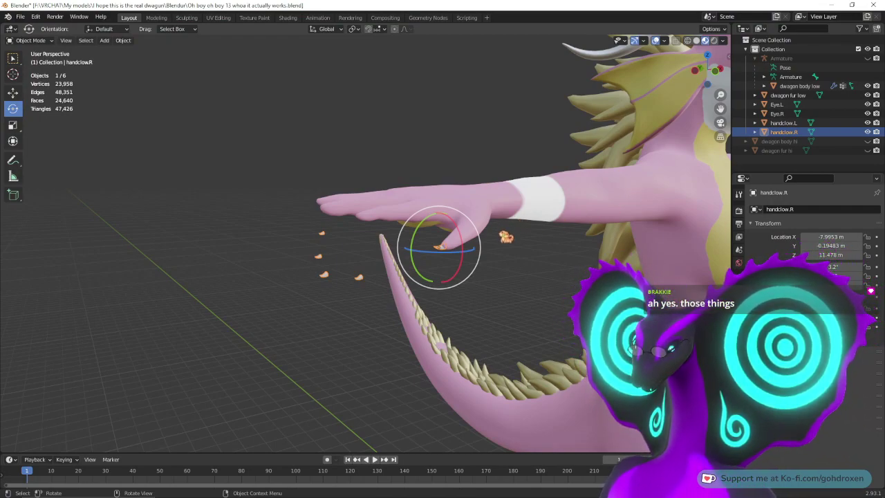
Step: Run the Mirror operation on handclow.R without an axis constraint and expand its orientation and axis options
{"action": "middle_click_drag", "start_coordinate": [514, 277], "coordinate": [474, 270]}
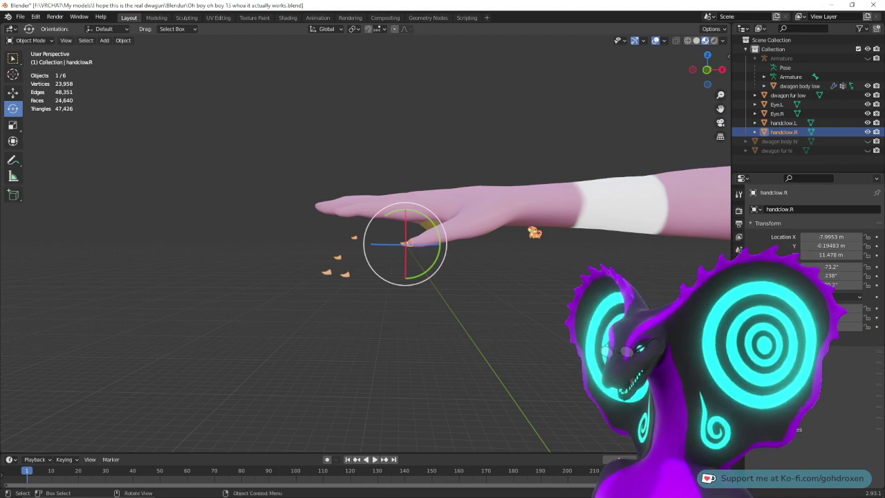
{"action": "left_click", "coordinate": [329, 301]}
{"action": "left_click", "coordinate": [345, 277]}
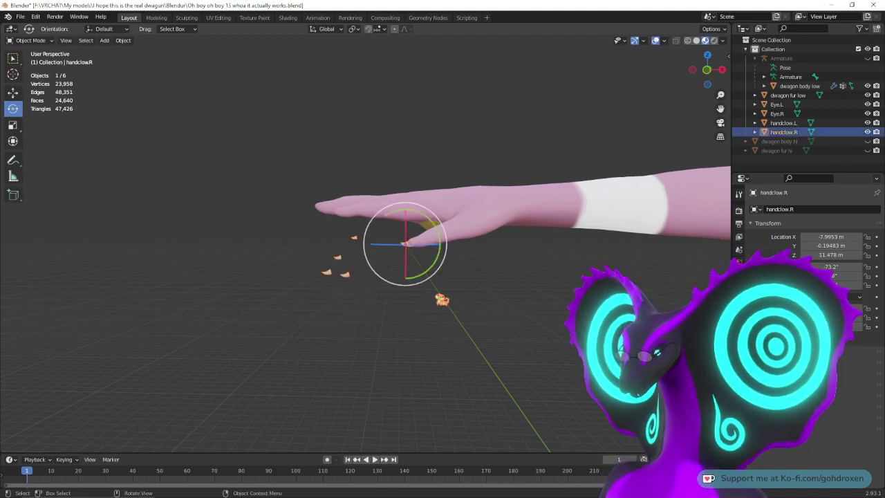
{"action": "key", "text": "ctrl+m"}
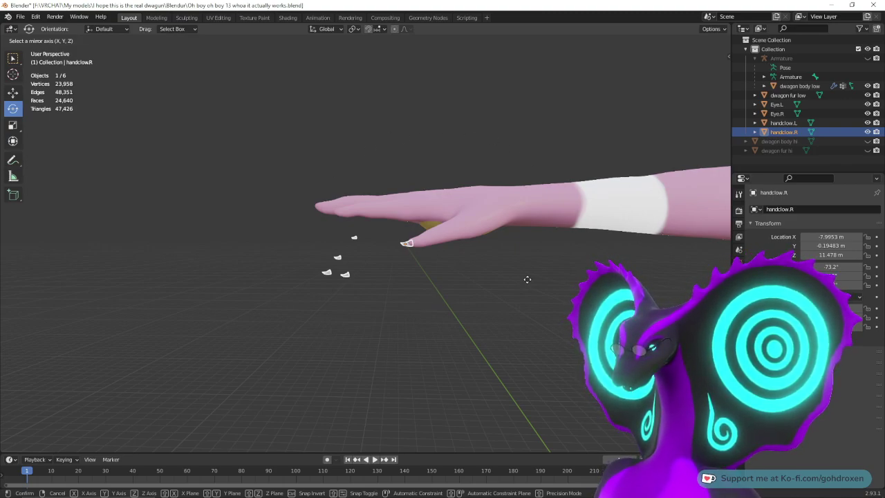
{"action": "left_click", "coordinate": [537, 264]}
{"action": "left_click", "coordinate": [54, 446]}
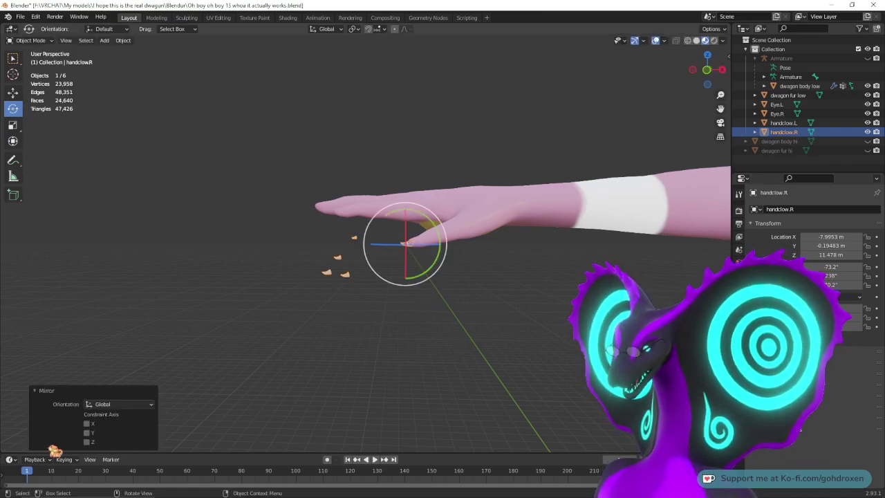
Step: Try constraining the mirror of handclow.R to the global Y axis, inspect the claws against the hand, and remove that constraint
{"action": "left_click", "coordinate": [87, 432]}
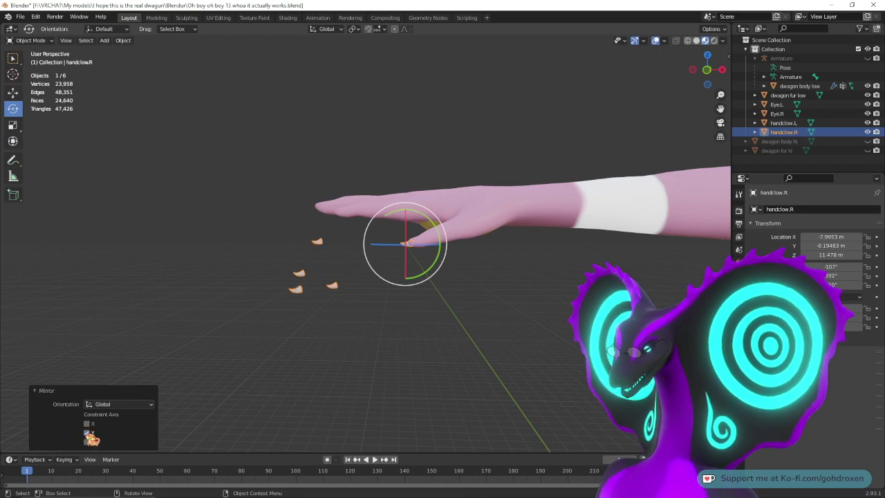
{"action": "middle_click_drag", "start_coordinate": [180, 313], "coordinate": [271, 345]}
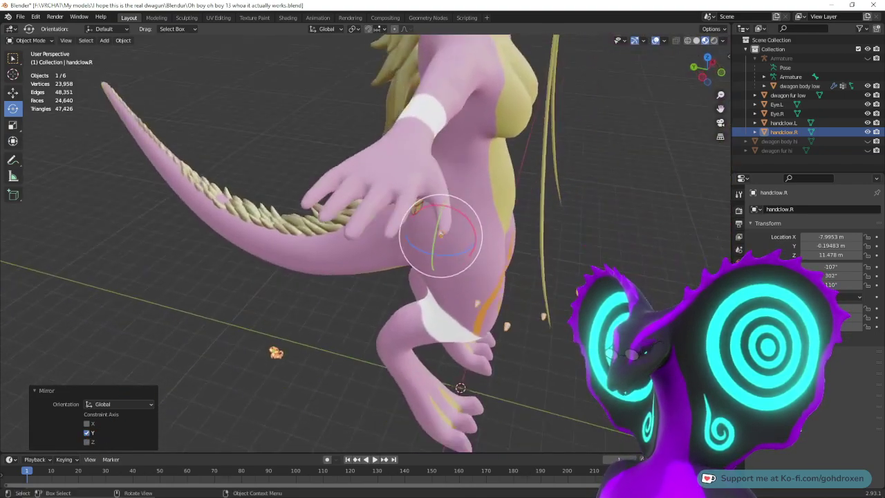
{"action": "left_click", "coordinate": [86, 433]}
Step: Mirror handclow.R along the global Z axis, check the thumb claw's orientation up close, and activate the Move tool
{"action": "left_click", "coordinate": [87, 442]}
{"action": "middle_click_drag", "start_coordinate": [372, 359], "coordinate": [298, 347]}
{"action": "left_click", "coordinate": [87, 441]}
{"action": "left_click", "coordinate": [87, 441]}
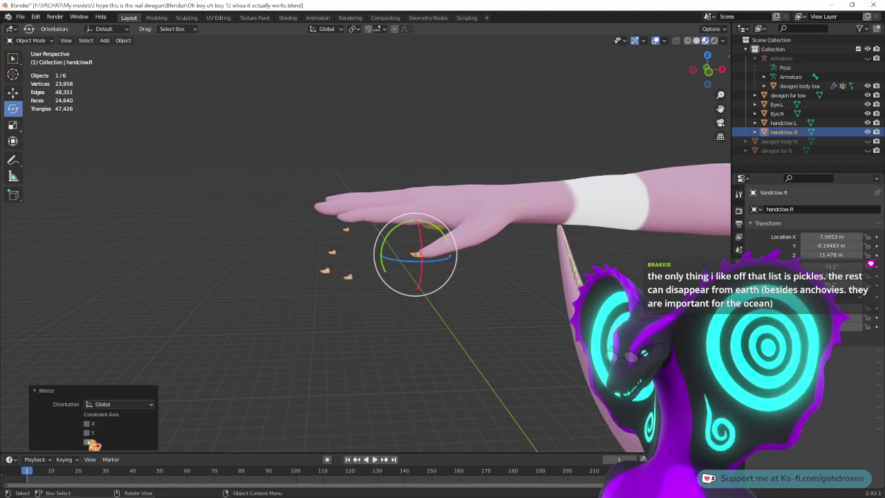
{"action": "middle_click_drag", "start_coordinate": [284, 325], "coordinate": [243, 310]}
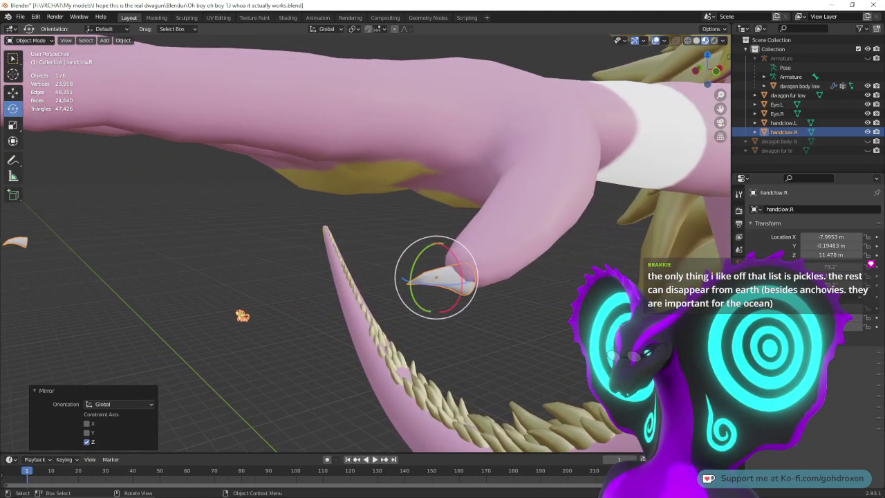
{"action": "left_click", "coordinate": [17, 95]}
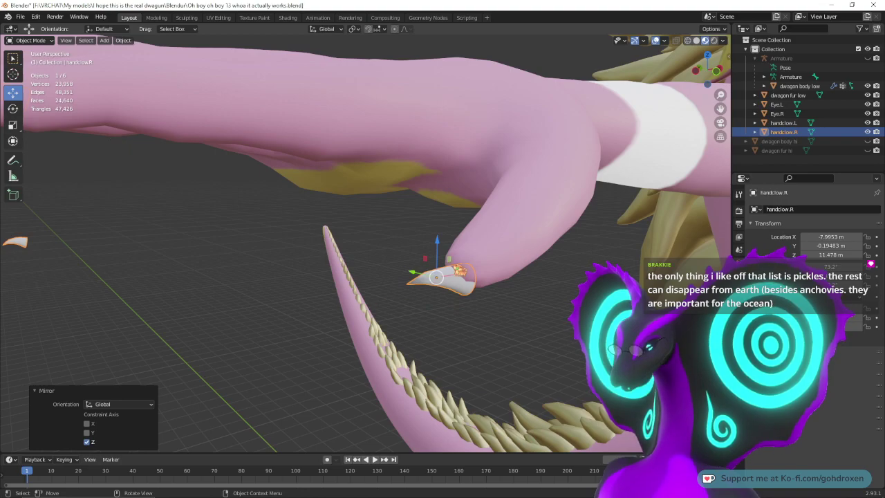
Step: Raise handclow.R about 0.029 m along the global Z axis, and rotate it about 44° around global X
{"action": "left_click_drag", "start_coordinate": [435, 243], "coordinate": [434, 230]}
{"action": "middle_click_drag", "start_coordinate": [410, 296], "coordinate": [461, 277]}
{"action": "left_click", "coordinate": [12, 109]}
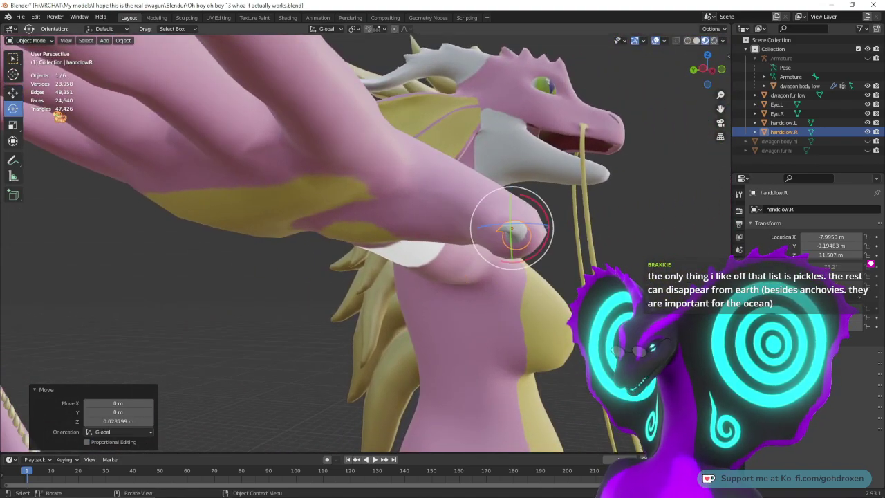
{"action": "middle_click_drag", "start_coordinate": [349, 199], "coordinate": [410, 238]}
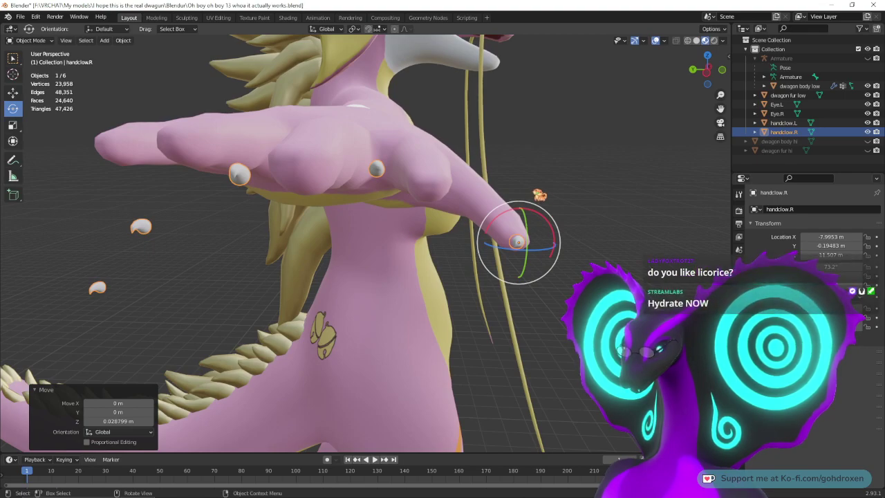
{"action": "key", "text": "r"}
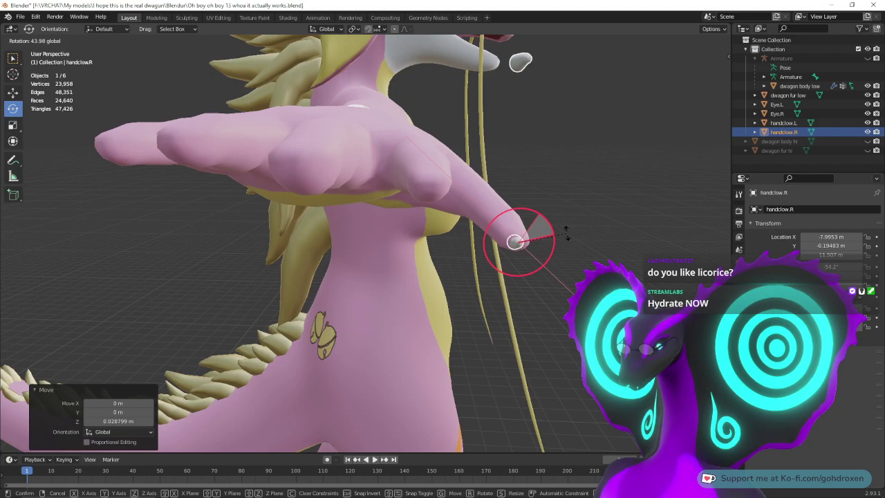
{"action": "left_click", "coordinate": [566, 233]}
Step: Rotate handclow.R about -18.6° around the global X axis while viewing the thumb claw up close
{"action": "middle_click_drag", "start_coordinate": [619, 243], "coordinate": [491, 245]}
{"action": "scroll", "coordinate": [578, 242], "scroll_direction": "up", "scroll_amount": 1}
{"action": "key", "text": "r"}
{"action": "key", "text": "x"}
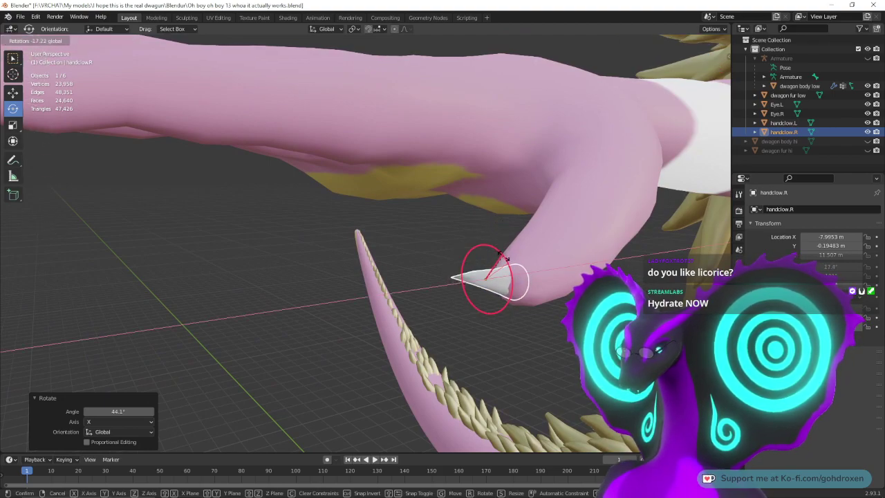
{"action": "left_click", "coordinate": [503, 253]}
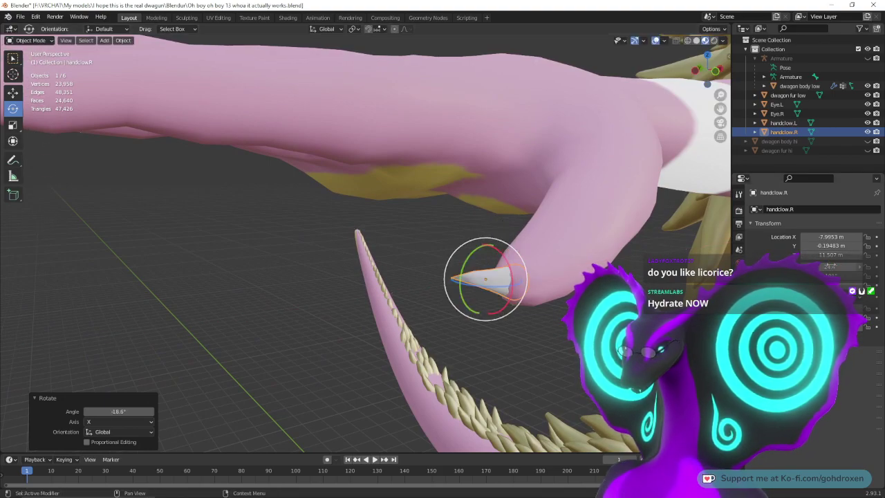
Step: Set handclow.R's X rotation to 92° and check the claws' orientation against the whole hand and arm
{"action": "type", "text": "92d"}
{"action": "key", "text": "Return"}
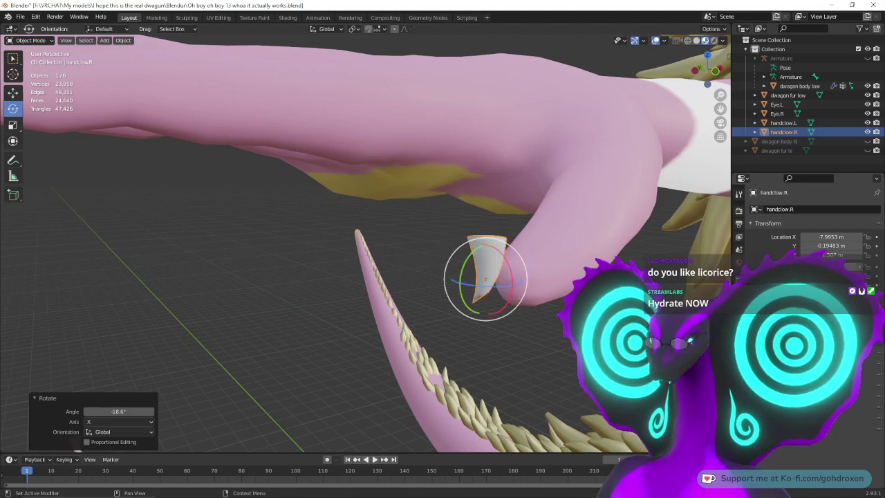
{"action": "middle_click_drag", "start_coordinate": [379, 269], "coordinate": [449, 258]}
{"action": "middle_click_drag", "start_coordinate": [492, 297], "coordinate": [476, 256], "text": "ctrl"}
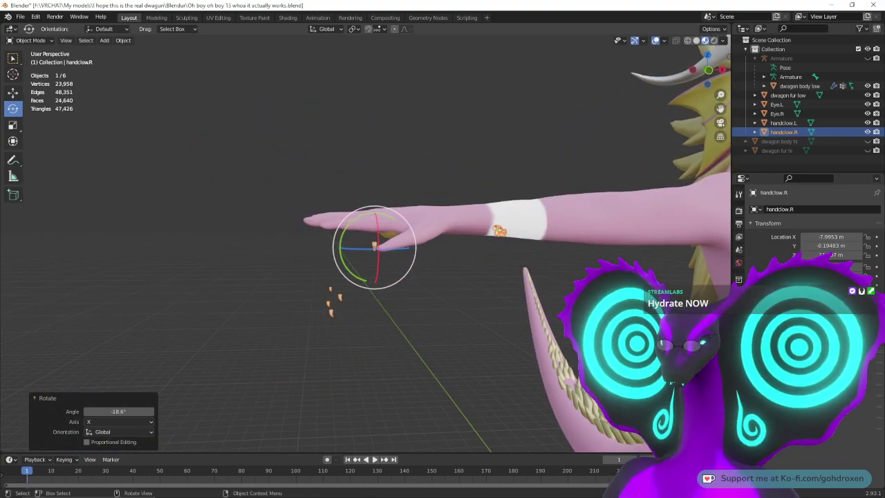
Step: Switch to the Opera GX browser, open translate.google.com and translate "licorice" from English into Simplified Chinese
{"action": "mouse_move", "coordinate": [325, 491]}
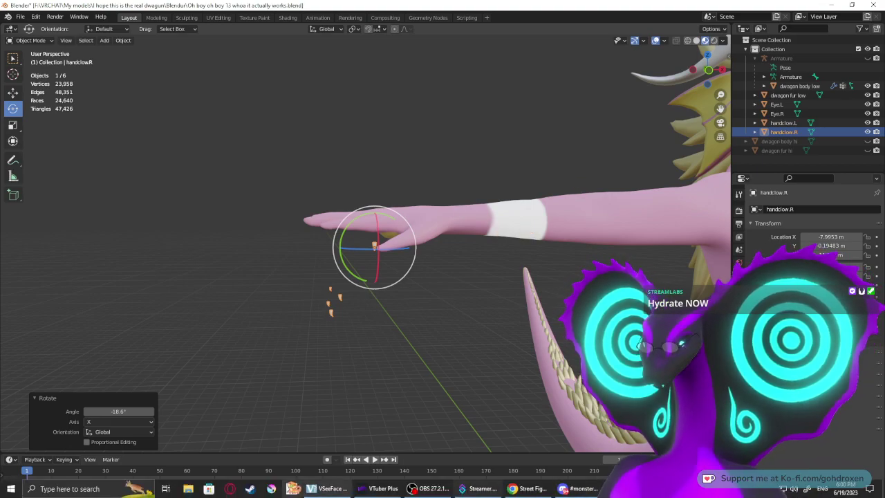
{"action": "left_click", "coordinate": [234, 492]}
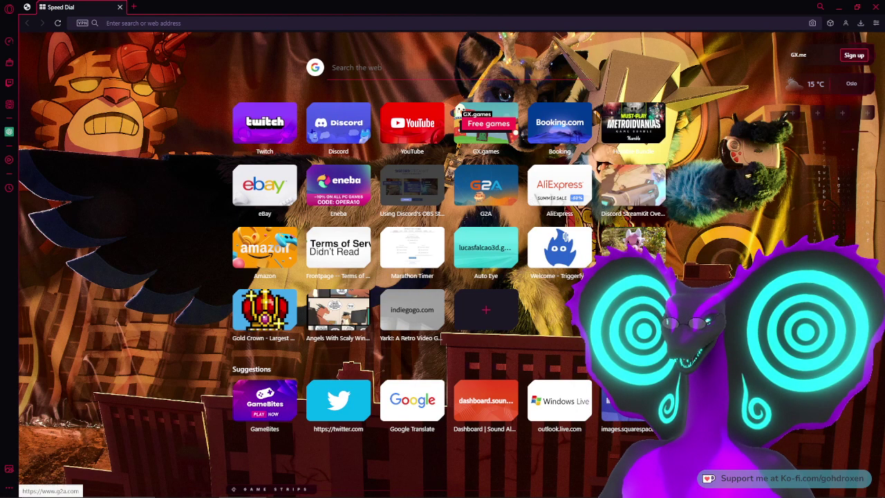
{"action": "type", "text": "translate.google.com"}
{"action": "key", "text": "Return"}
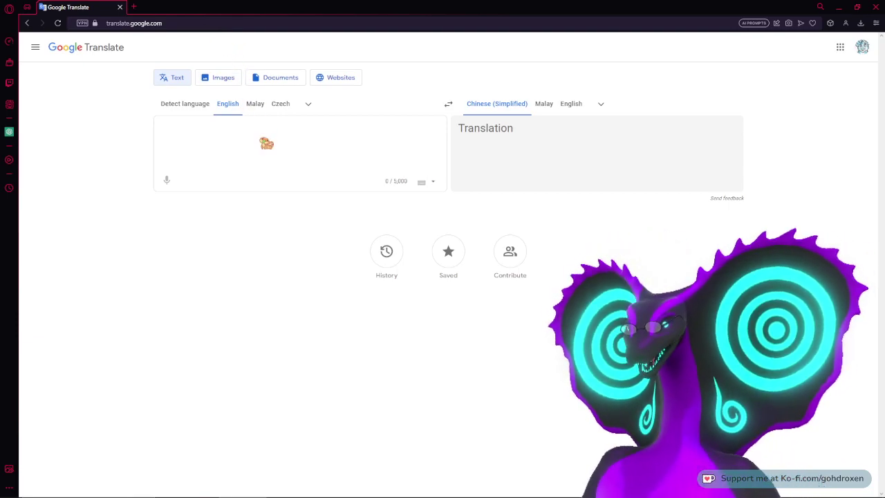
{"action": "type", "text": "licorice"}
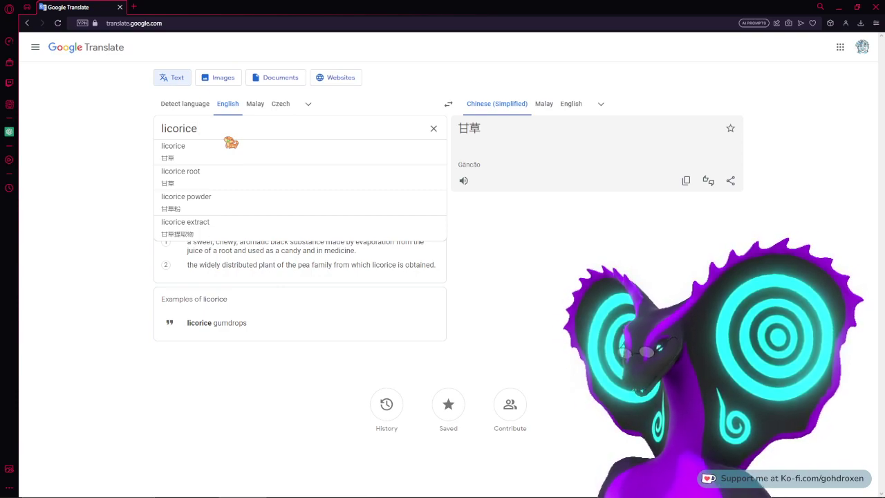
{"action": "left_click", "coordinate": [579, 270]}
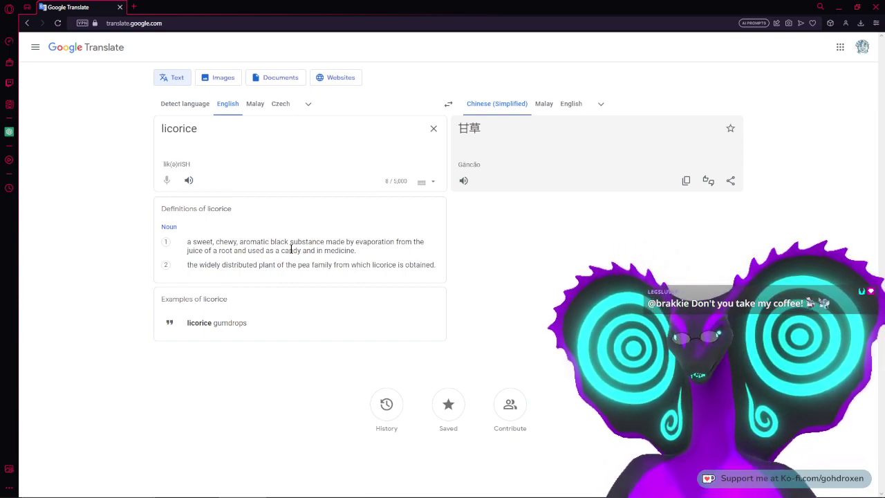
Step: Search the web for "licorice" in a new browser tab
{"action": "left_click", "coordinate": [135, 8]}
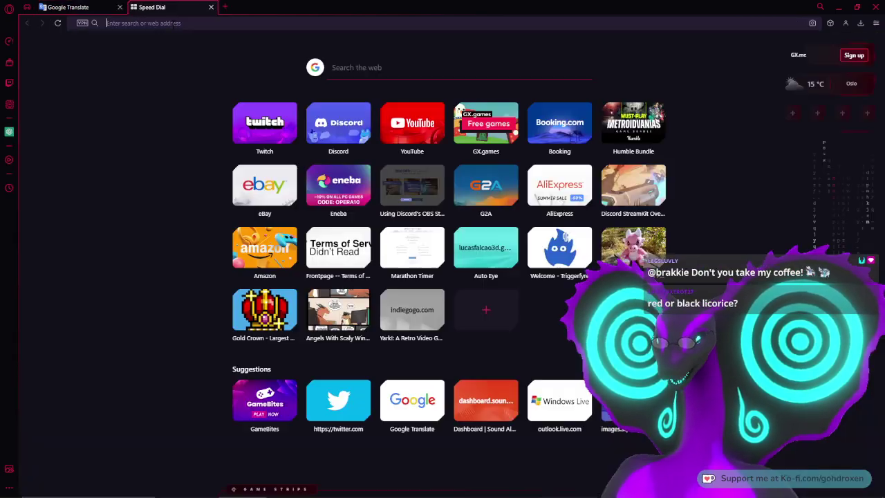
{"action": "type", "text": "licorice"}
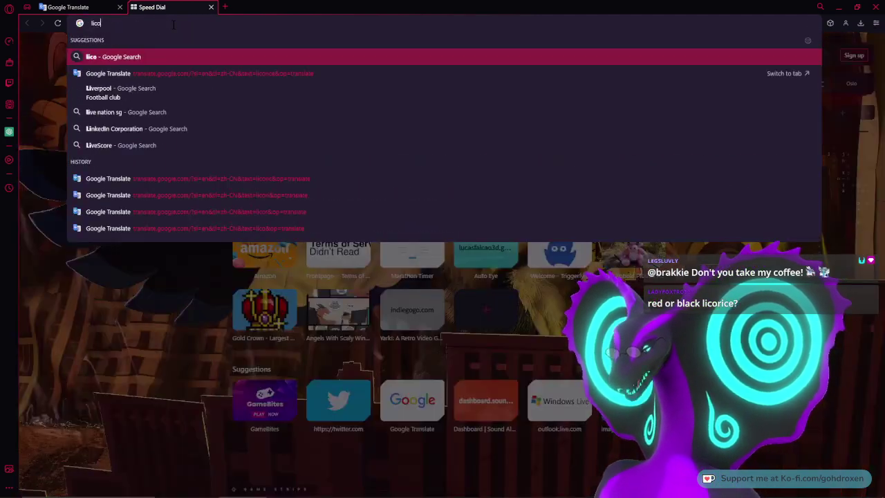
Step: Search Google for "licorice" and look over the overview and web results
{"action": "key", "text": "Return"}
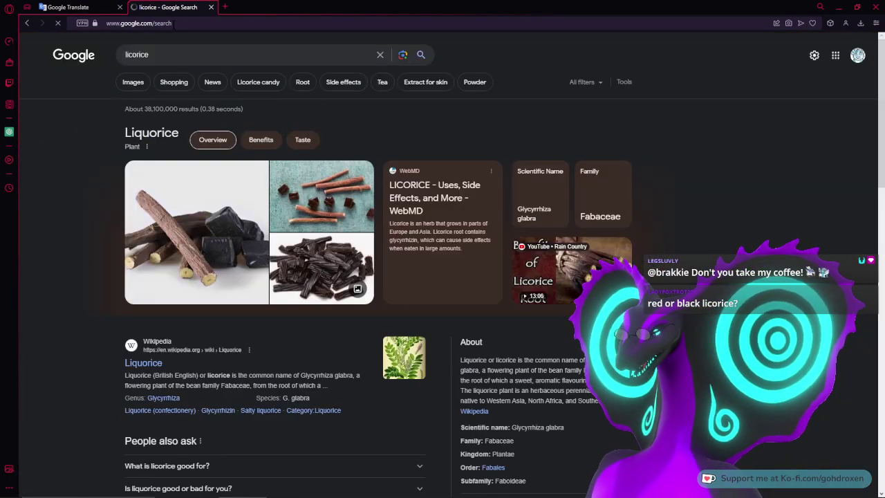
{"action": "scroll", "coordinate": [46, 192], "scroll_direction": "down", "scroll_amount": 1}
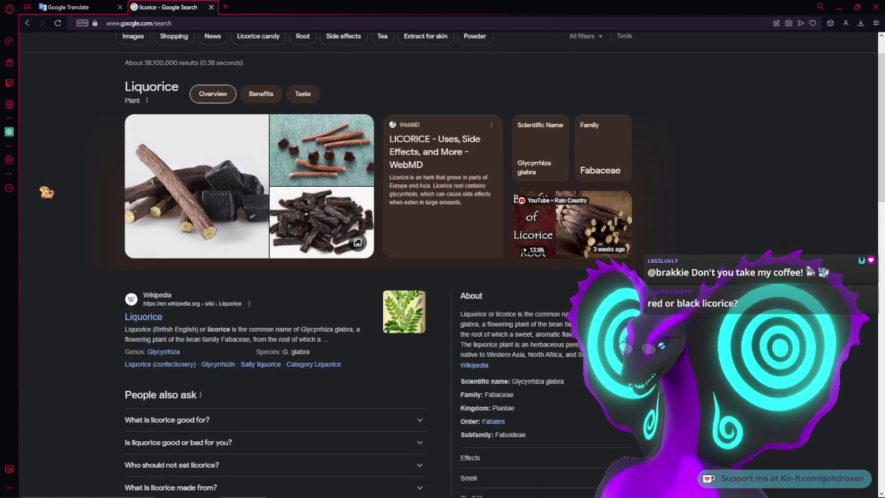
{"action": "scroll", "coordinate": [48, 187], "scroll_direction": "down", "scroll_amount": 1}
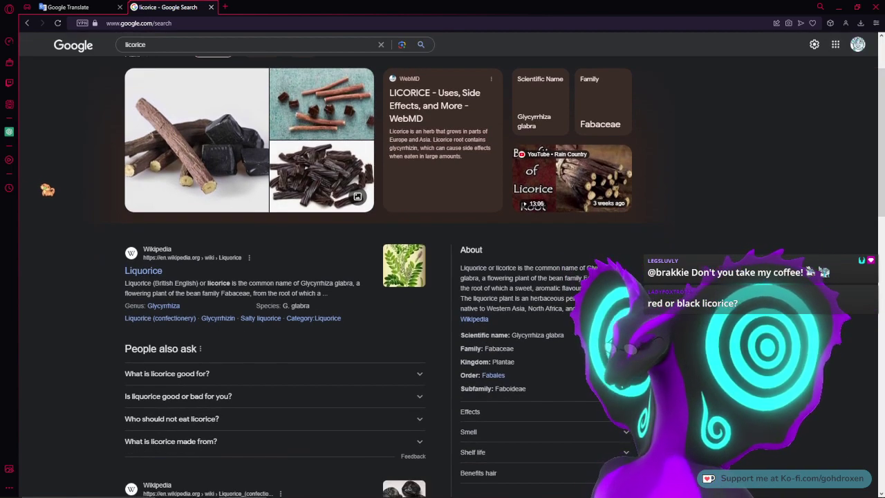
{"action": "scroll", "coordinate": [46, 198], "scroll_direction": "up", "scroll_amount": 2}
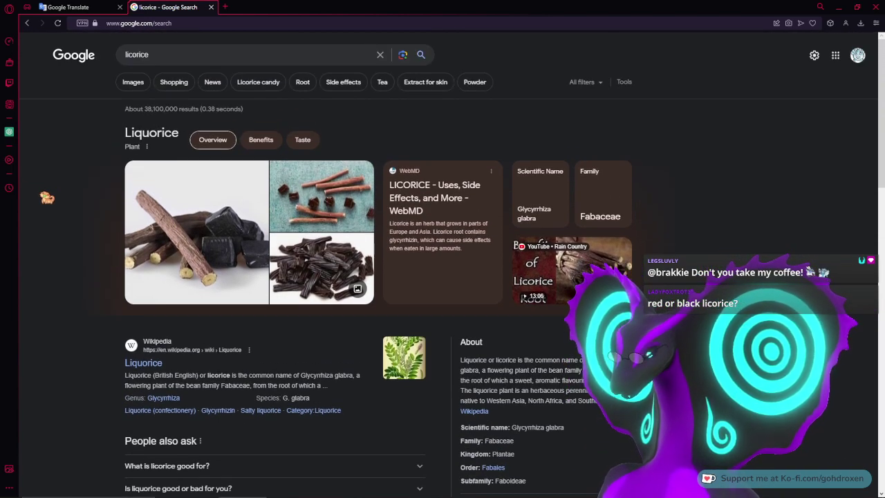
{"action": "scroll", "coordinate": [46, 198], "scroll_direction": "down", "scroll_amount": 1}
{"action": "scroll", "coordinate": [44, 200], "scroll_direction": "up", "scroll_amount": 1}
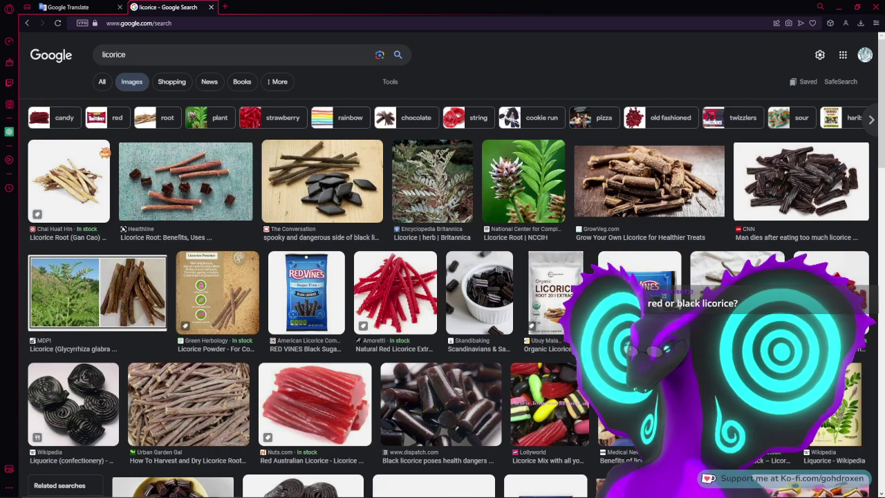
Step: Look through the Google image results for "licorice" to compare the root and candy pictures
{"action": "scroll", "coordinate": [234, 274], "scroll_direction": "down", "scroll_amount": 2}
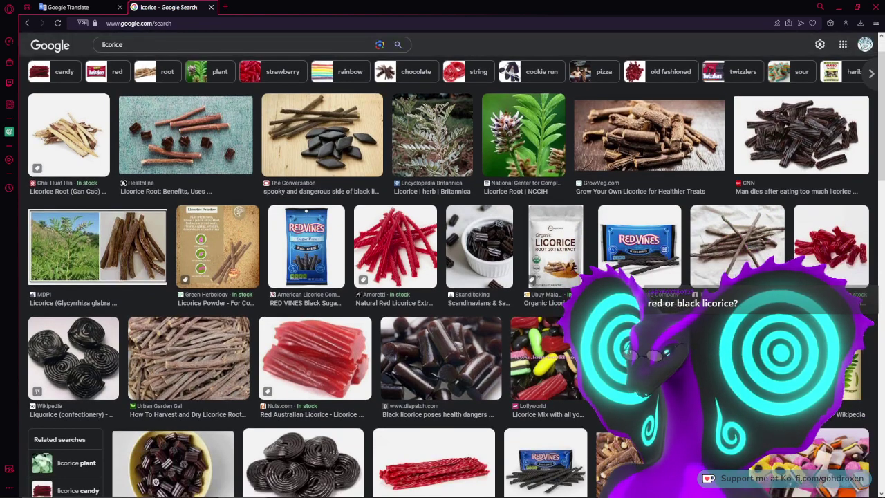
{"action": "scroll", "coordinate": [234, 274], "scroll_direction": "down", "scroll_amount": 1}
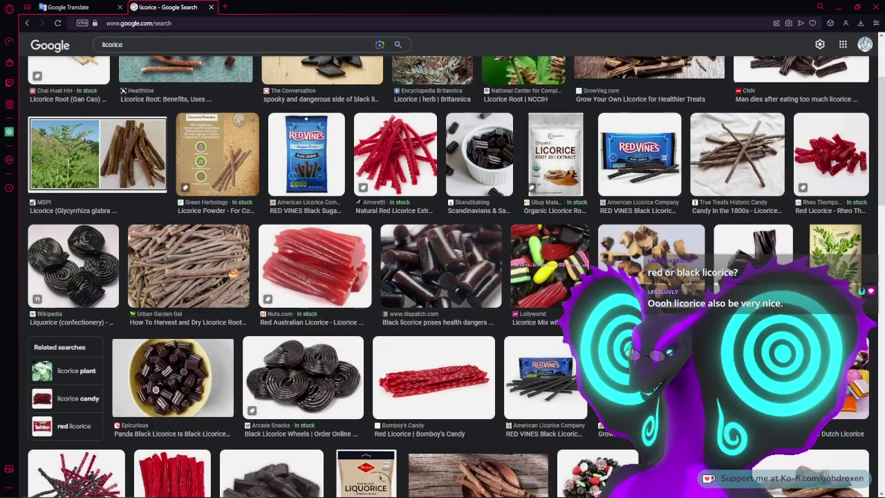
{"action": "scroll", "coordinate": [262, 269], "scroll_direction": "down", "scroll_amount": 1}
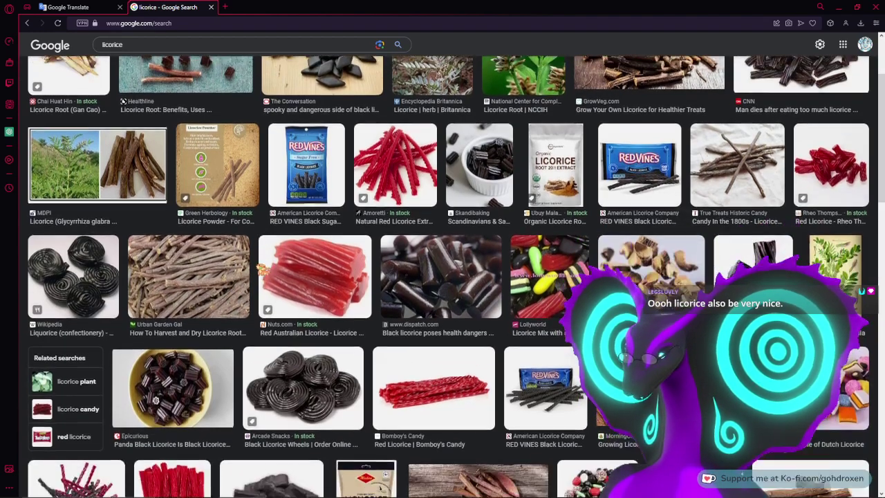
{"action": "scroll", "coordinate": [262, 270], "scroll_direction": "down", "scroll_amount": 1}
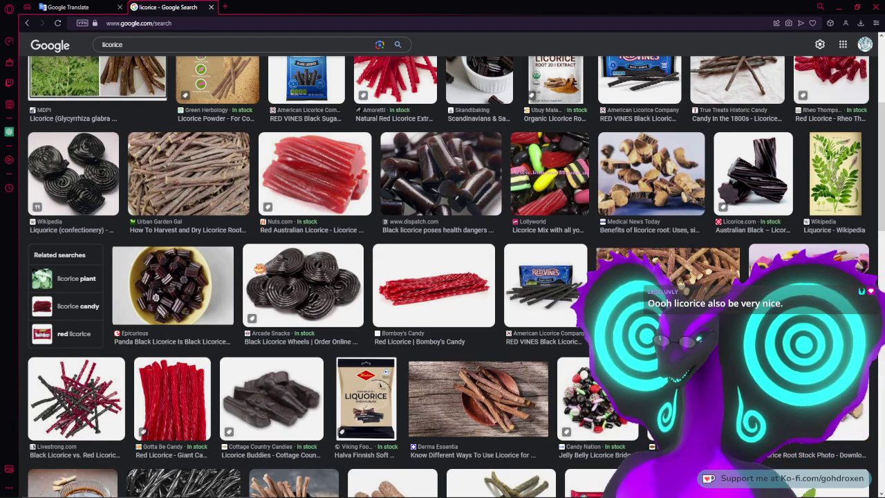
{"action": "scroll", "coordinate": [260, 269], "scroll_direction": "up", "scroll_amount": 5}
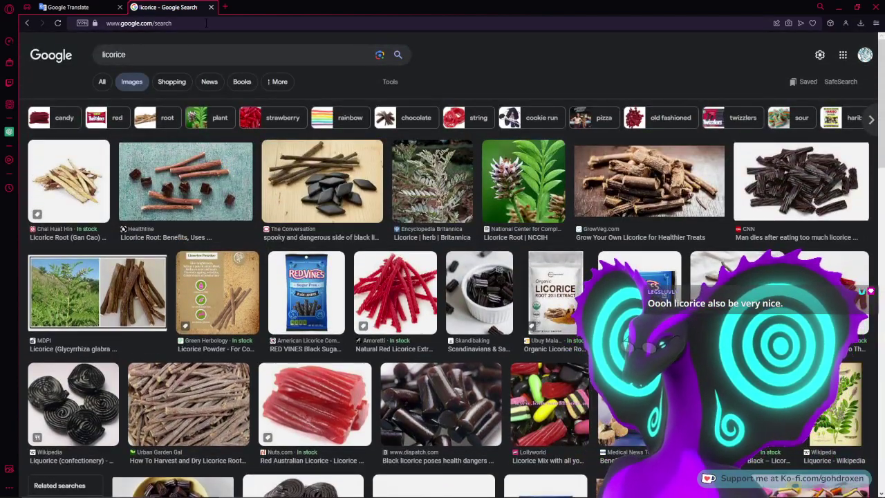
Step: Switch to Chinese text input and run an image search for 甘草 in place of "licorice"
{"action": "mouse_move", "coordinate": [355, 492]}
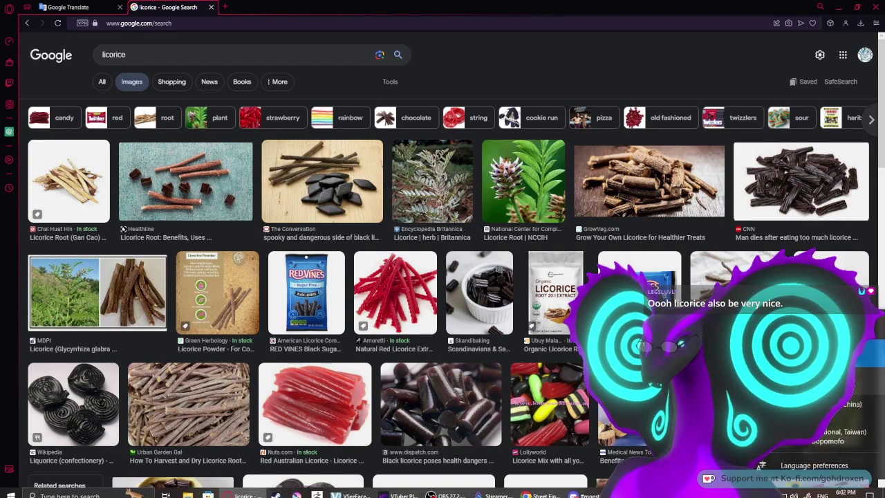
{"action": "double_click", "coordinate": [109, 56]}
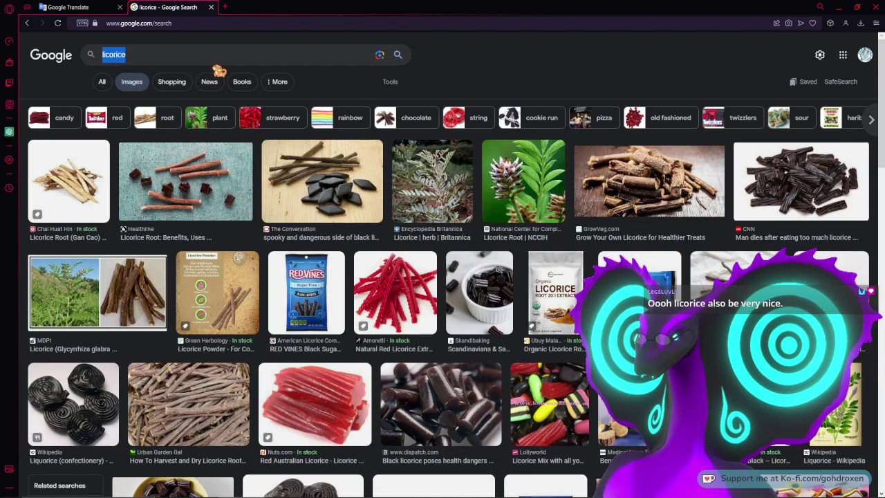
{"action": "type", "text": "ganchao"}
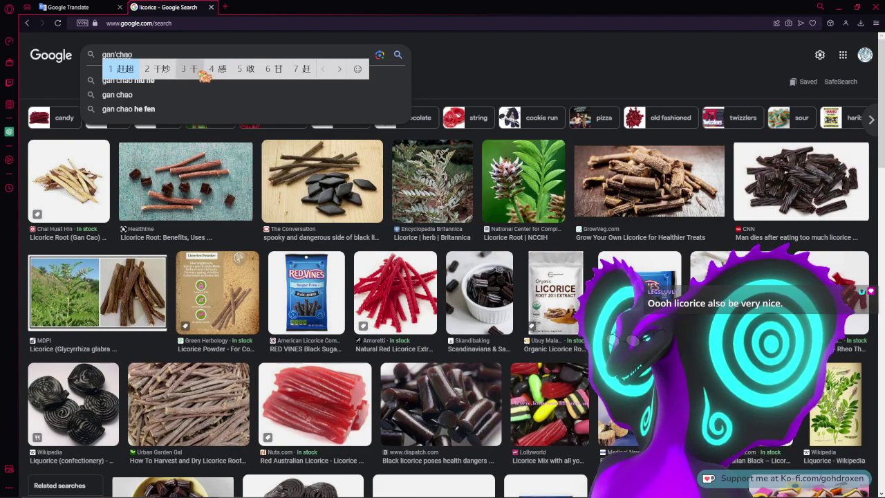
{"action": "type", "text": "3"}
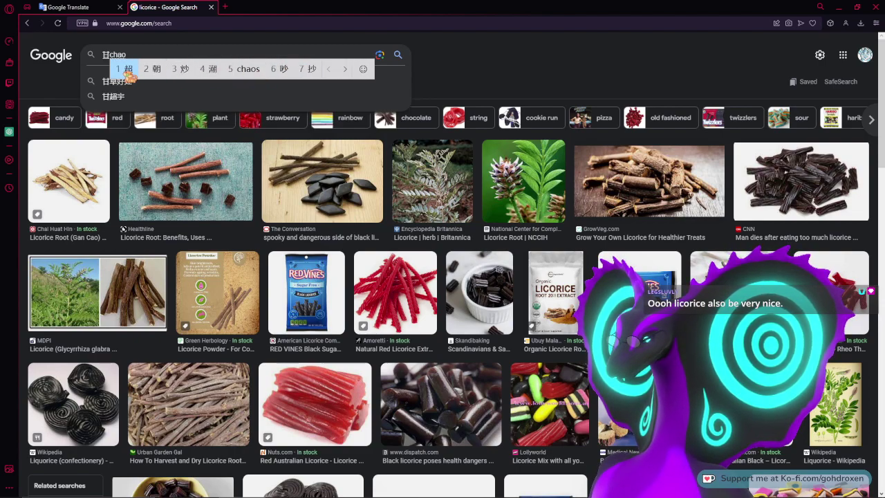
{"action": "left_click", "coordinate": [148, 54]}
{"action": "key", "text": "BackSpace"}
{"action": "key", "text": "BackSpace"}
{"action": "key", "text": "BackSpace"}
{"action": "key", "text": "BackSpace"}
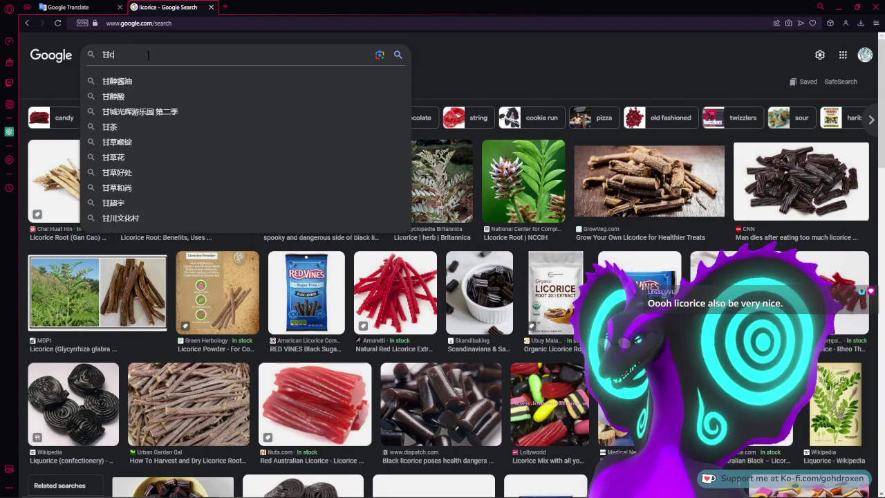
{"action": "type", "text": "cao2"}
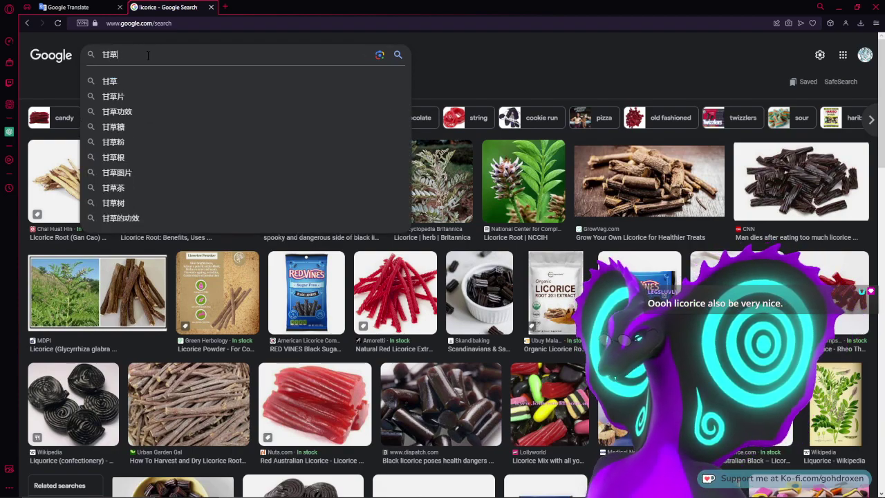
{"action": "key", "text": "Return"}
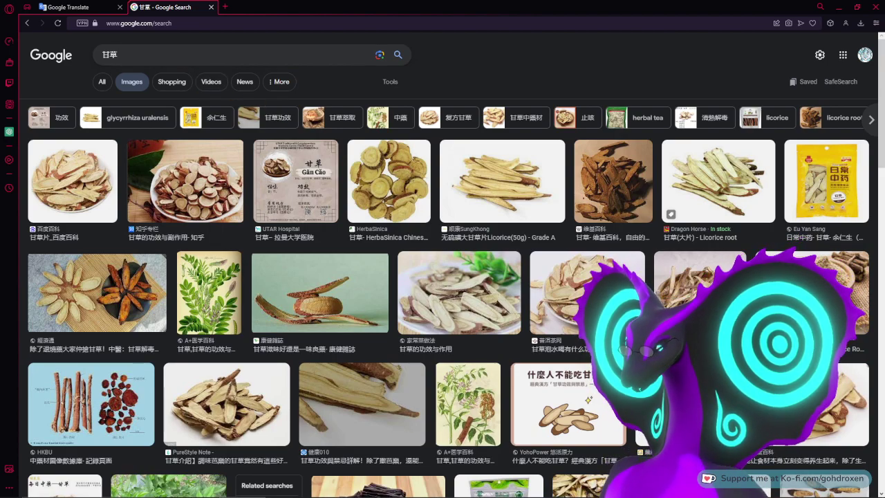
Step: Browse the 甘草 image results and preview the picture of black licorice candy on a white plate
{"action": "scroll", "coordinate": [179, 50], "scroll_direction": "down", "scroll_amount": 1}
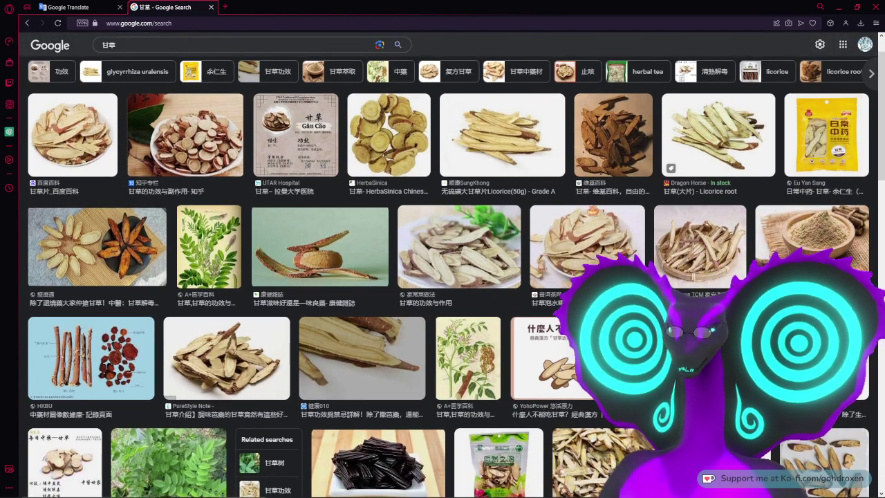
{"action": "scroll", "coordinate": [442, 277], "scroll_direction": "down", "scroll_amount": 3}
{"action": "scroll", "coordinate": [378, 290], "scroll_direction": "down", "scroll_amount": 1}
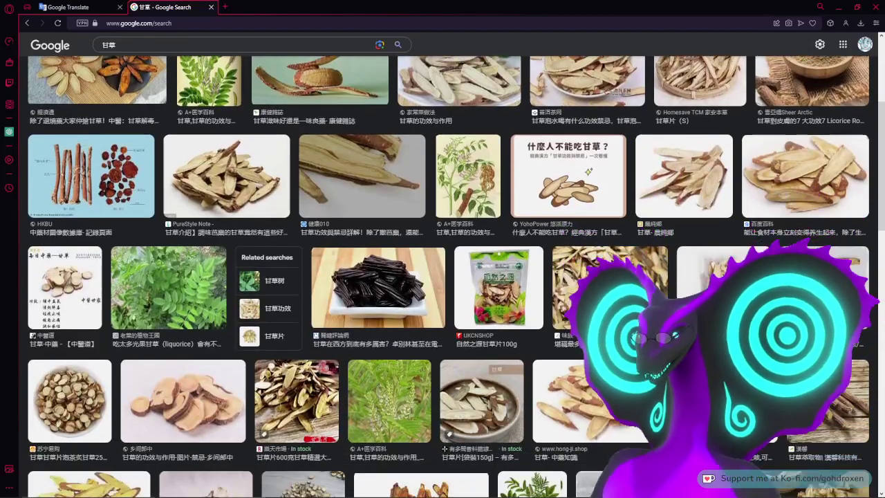
{"action": "left_click", "coordinate": [378, 291]}
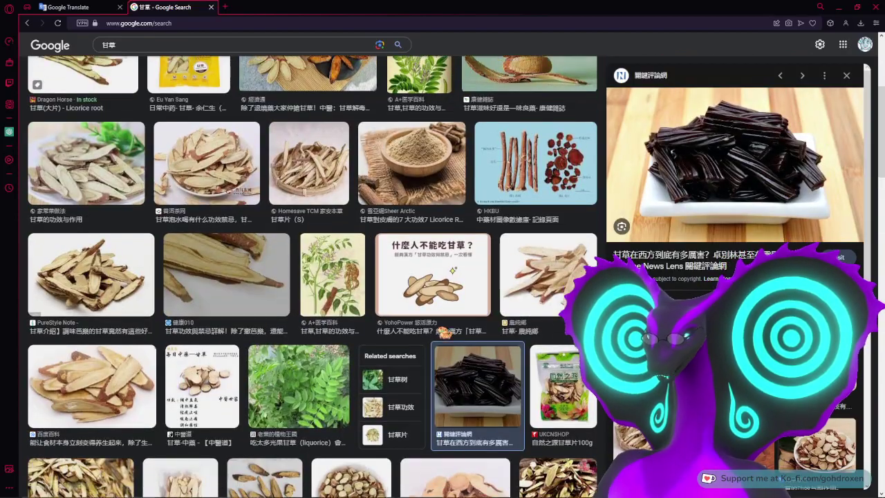
Step: Preview the sliced licorice root image from 農純鄉 and look through more of the 甘草 image results
{"action": "scroll", "coordinate": [548, 231], "scroll_direction": "down", "scroll_amount": 1}
{"action": "left_click", "coordinate": [547, 231]}
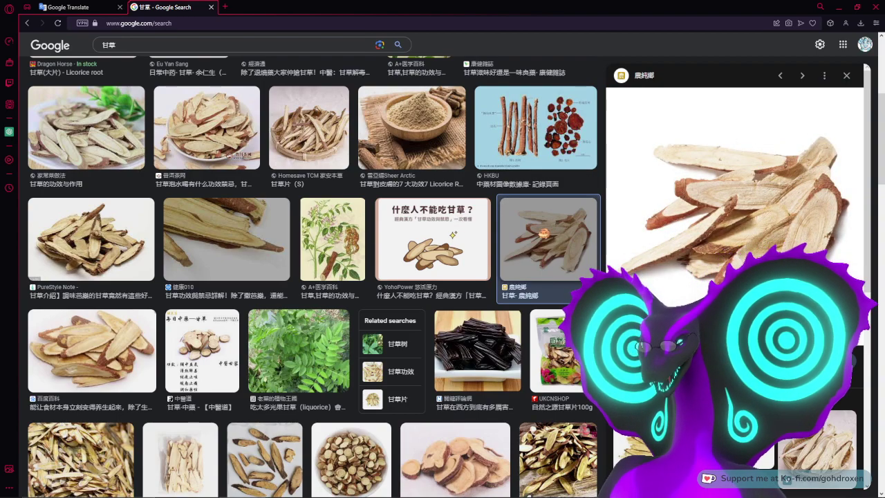
{"action": "scroll", "coordinate": [544, 234], "scroll_direction": "down", "scroll_amount": 1}
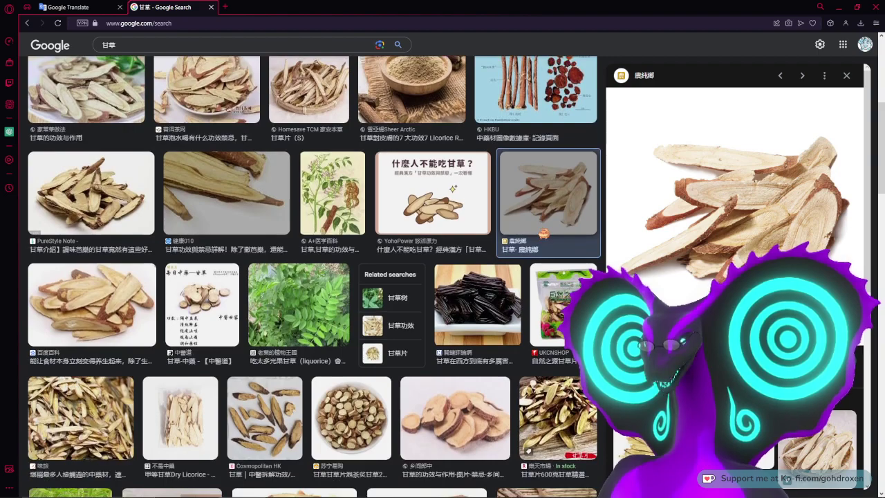
{"action": "scroll", "coordinate": [529, 267], "scroll_direction": "down", "scroll_amount": 2}
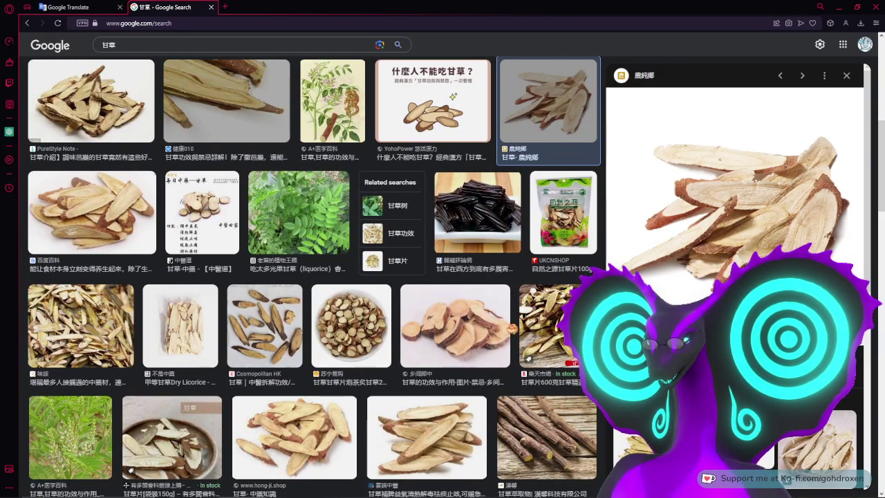
{"action": "scroll", "coordinate": [315, 276], "scroll_direction": "down", "scroll_amount": 3}
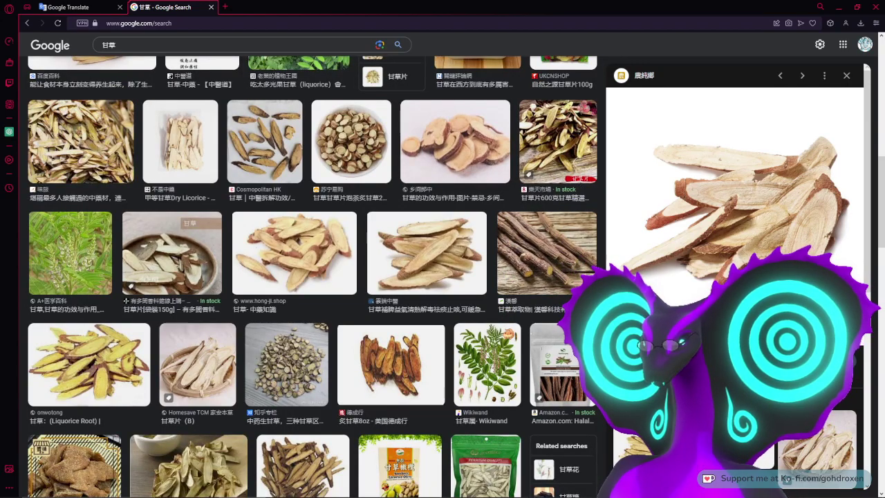
{"action": "scroll", "coordinate": [509, 334], "scroll_direction": "up", "scroll_amount": 6}
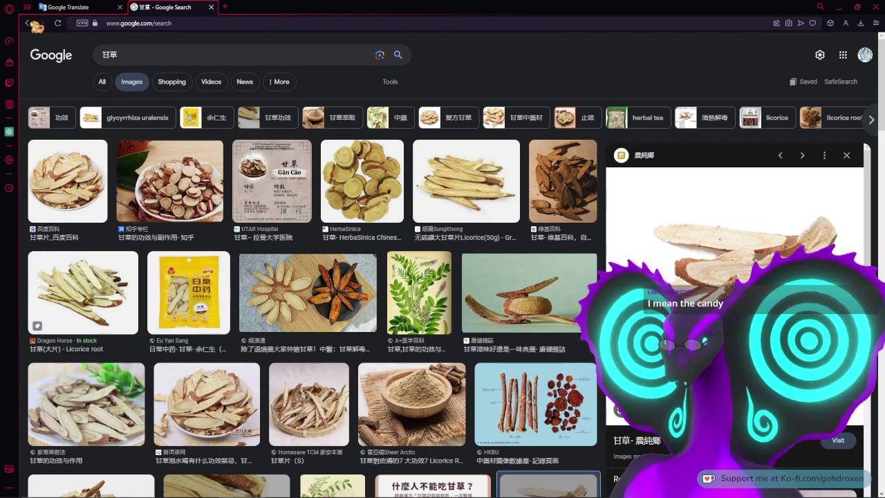
Step: Go back to the black licorice candy preview, then check the Chinese translation of "licorice" in Google Translate and return to the image search
{"action": "left_click", "coordinate": [31, 25]}
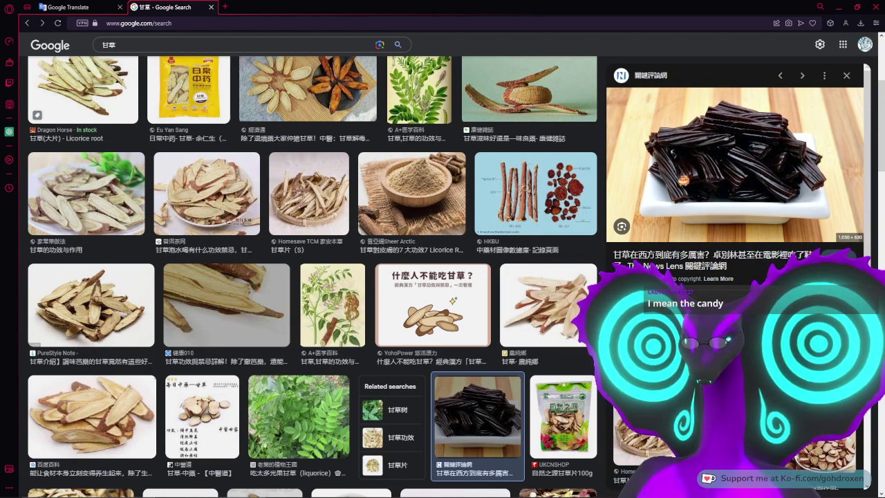
{"action": "left_click", "coordinate": [81, 7]}
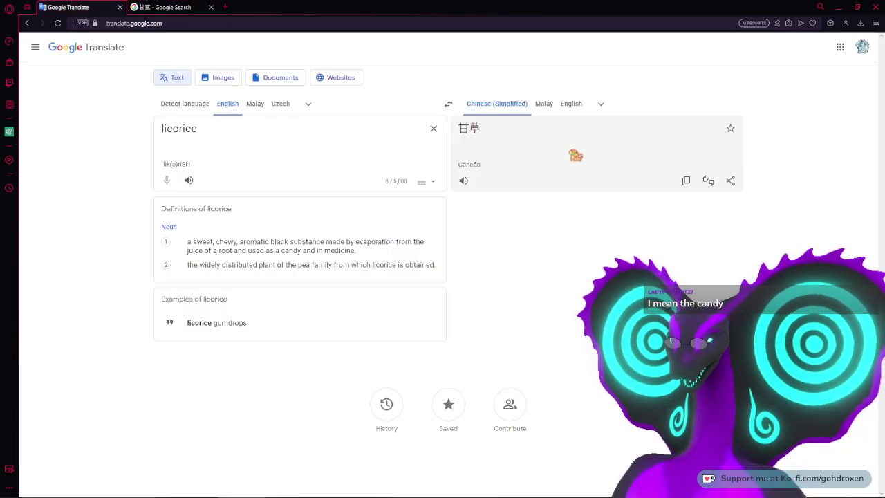
{"action": "left_click_drag", "start_coordinate": [486, 129], "coordinate": [456, 132]}
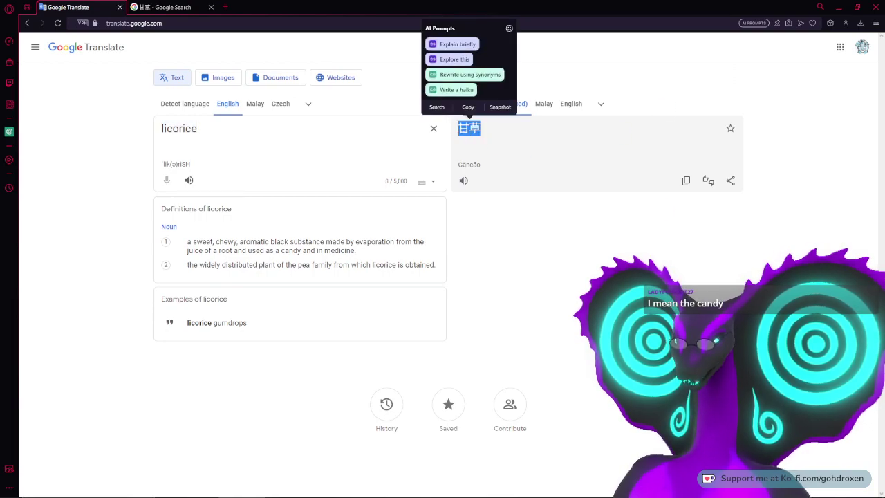
{"action": "left_click", "coordinate": [681, 291]}
{"action": "left_click", "coordinate": [166, 7]}
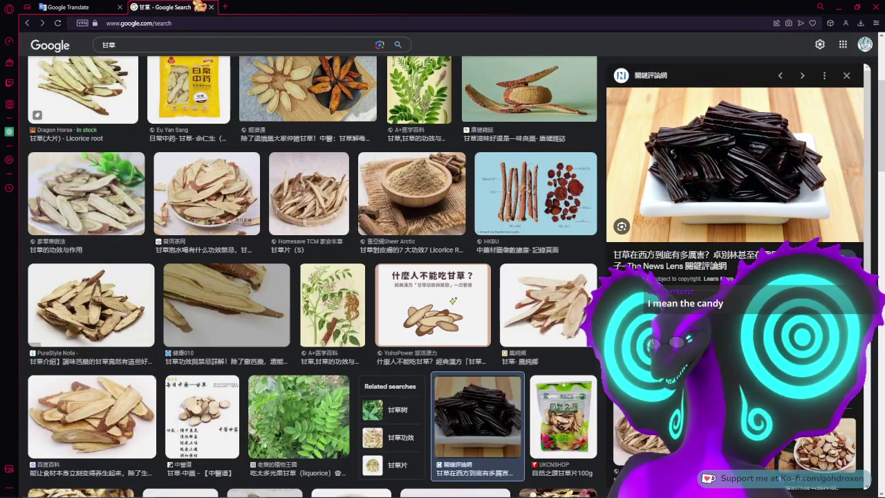
Step: Return to the "licorice" image results and preview the Red Australian Licorice picture from Nuts.com
{"action": "left_click", "coordinate": [27, 22]}
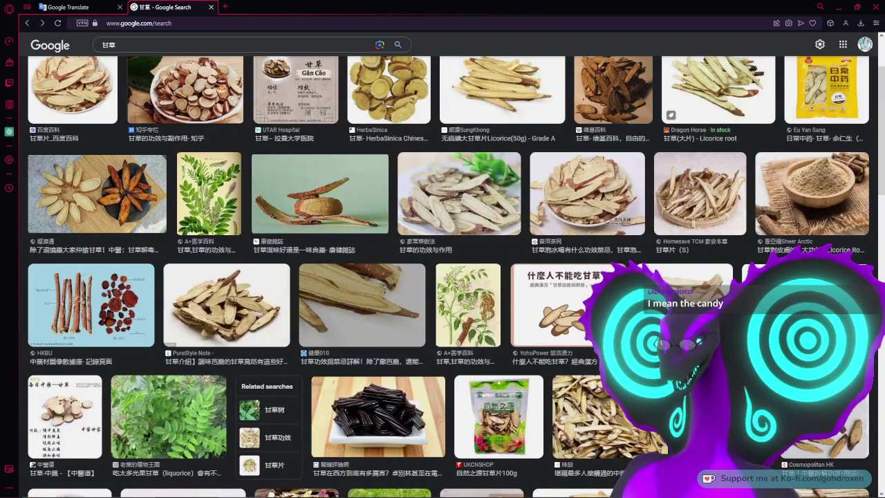
{"action": "left_click", "coordinate": [27, 23]}
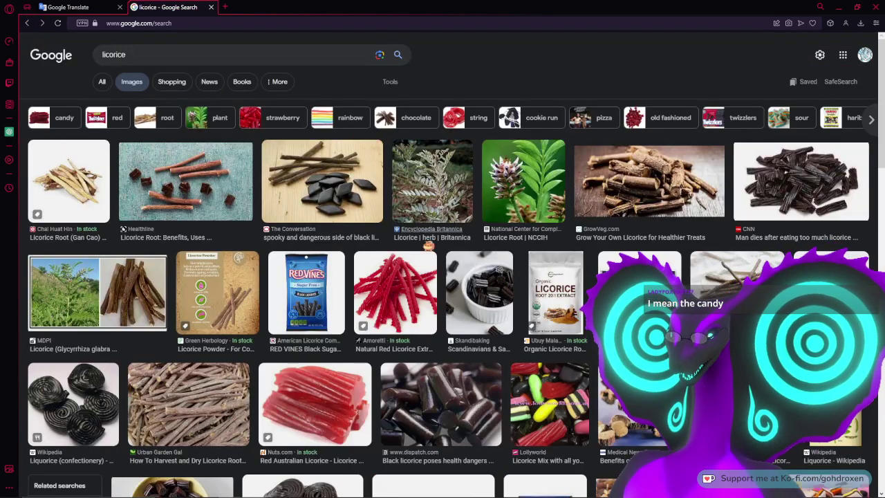
{"action": "scroll", "coordinate": [420, 229], "scroll_direction": "down", "scroll_amount": 2}
{"action": "left_click", "coordinate": [325, 307]}
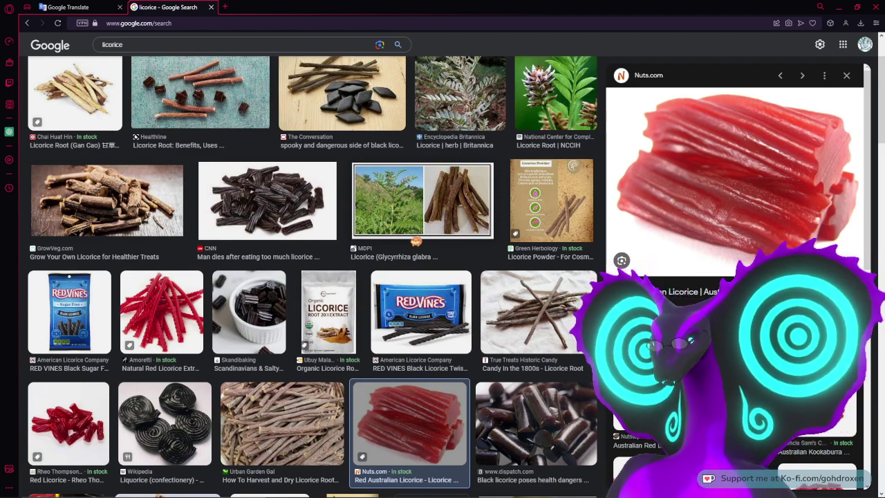
Step: Preview the black licorice wheels image from Wikipedia and the red licorice image from Rheo Thompson Candies
{"action": "scroll", "coordinate": [367, 297], "scroll_direction": "down", "scroll_amount": 1}
{"action": "left_click", "coordinate": [157, 374]}
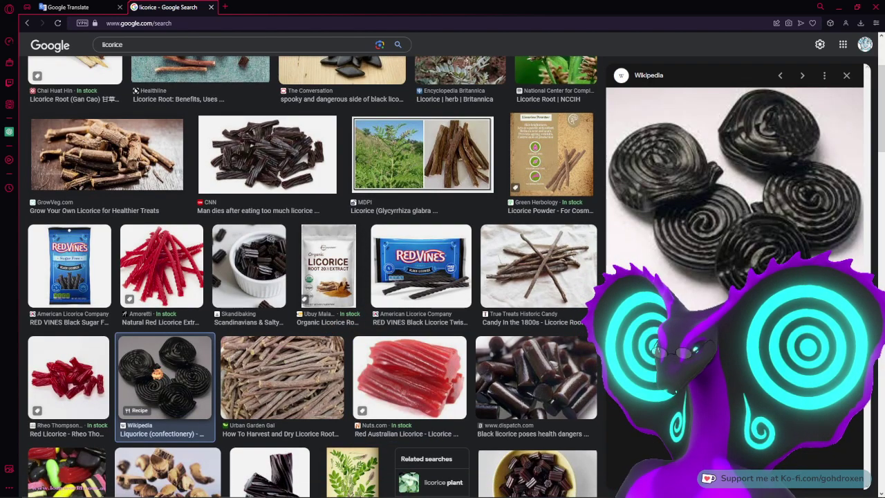
{"action": "scroll", "coordinate": [157, 374], "scroll_direction": "down", "scroll_amount": 1}
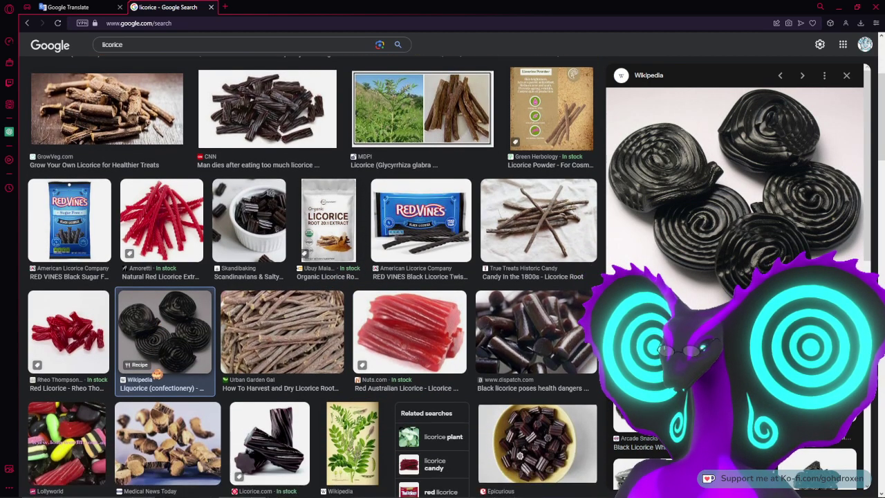
{"action": "left_click", "coordinate": [54, 329]}
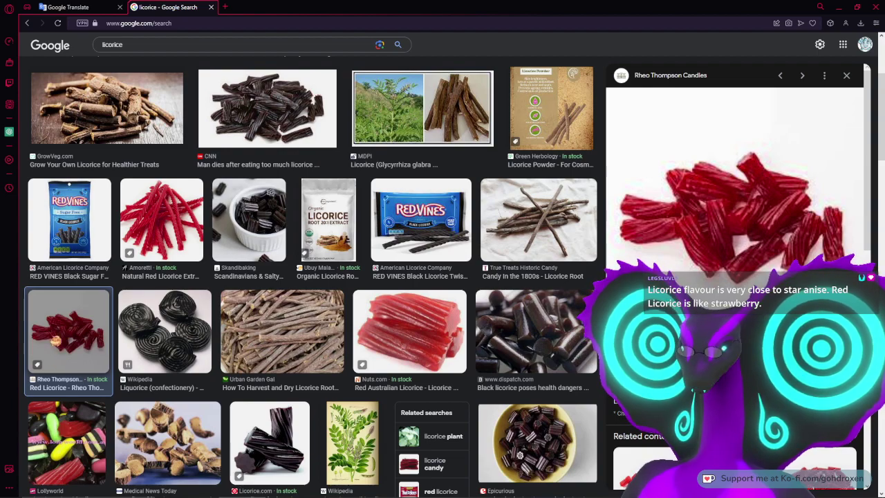
Step: Preview the black licorice wheels image from Wikipedia, then translate "suckling pig" into Chinese (Simplified) in Google Translate
{"action": "left_click", "coordinate": [164, 330]}
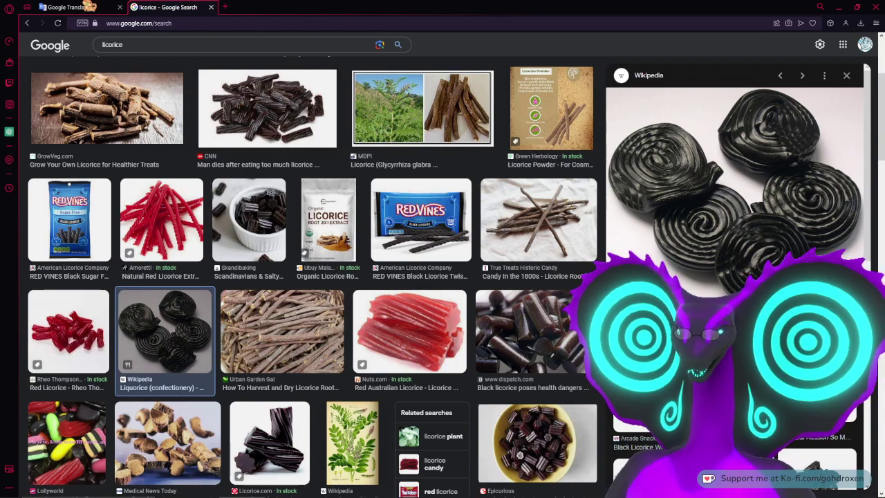
{"action": "left_click", "coordinate": [93, 7]}
{"action": "left_click_drag", "start_coordinate": [242, 134], "coordinate": [50, 151]}
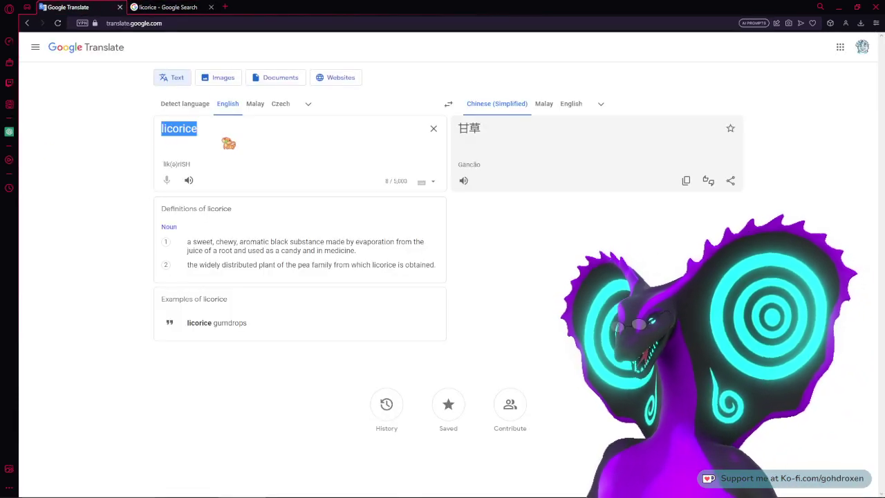
{"action": "type", "text": "suckling"}
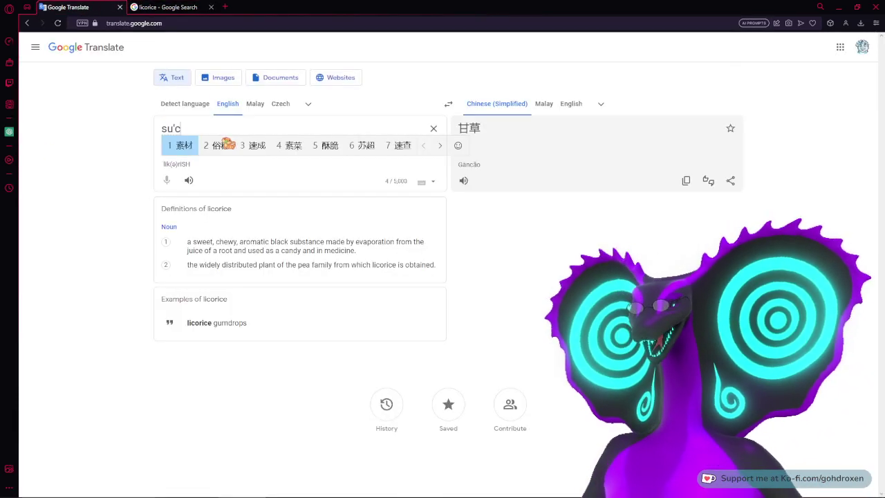
{"action": "key", "text": "Return"}
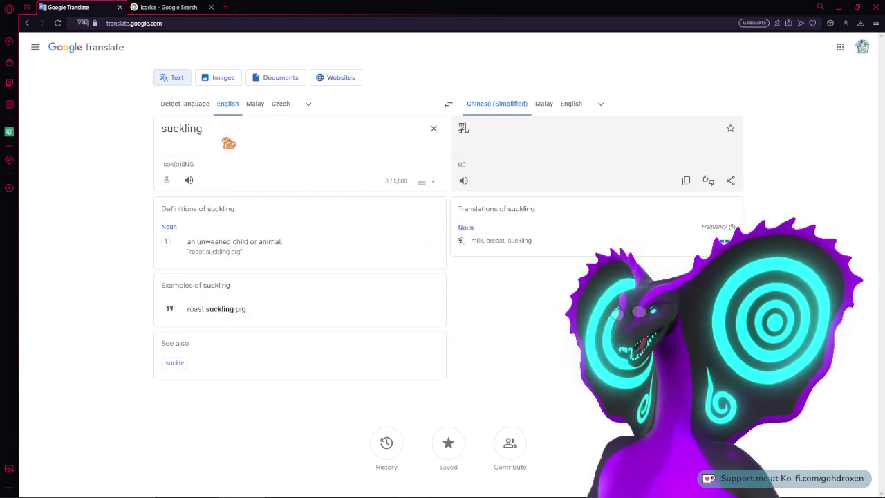
{"action": "type", "text": "pig"}
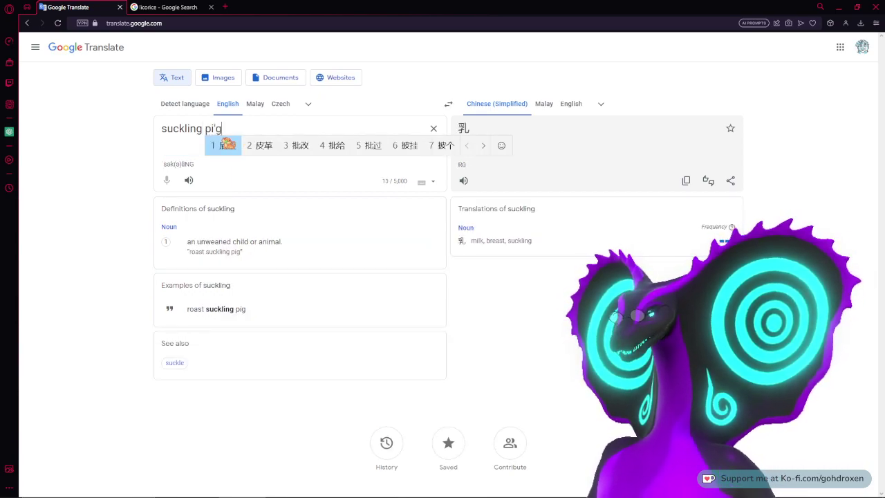
{"action": "key", "text": "Return"}
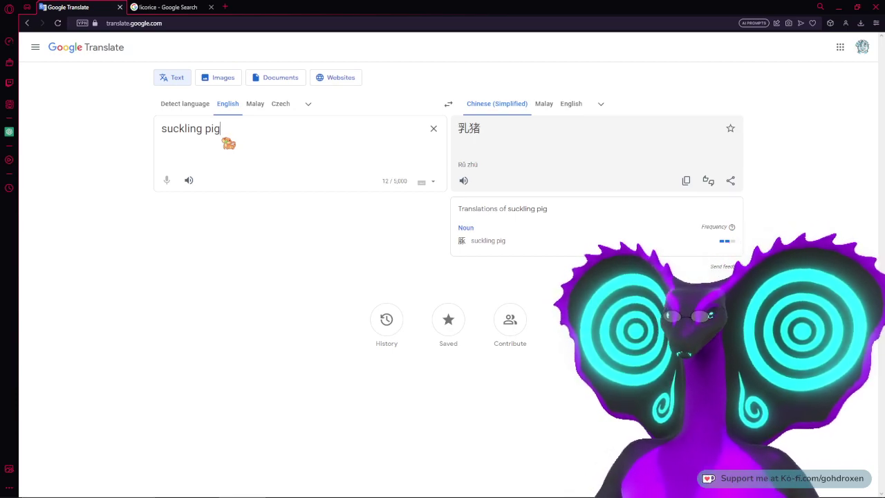
Step: Switch the keyboard input language, then close the licorice image search and the browser to return to Blender
{"action": "mouse_move", "coordinate": [138, 489]}
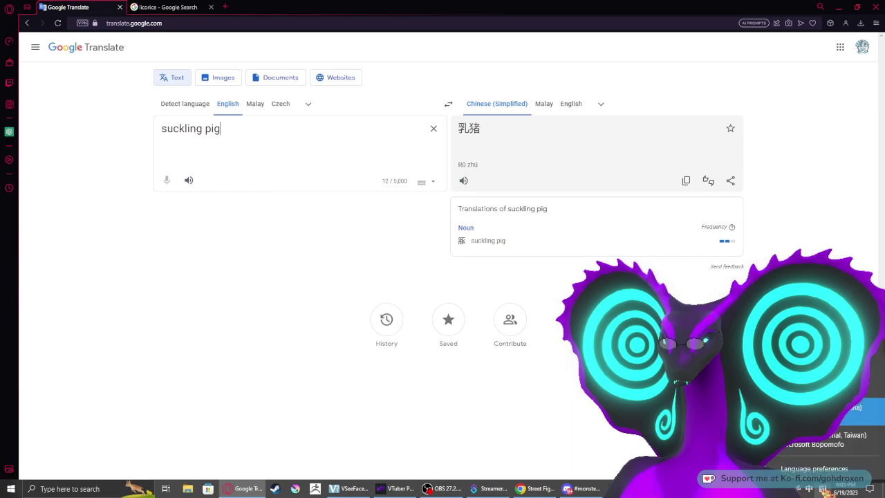
{"action": "key", "text": "super+space"}
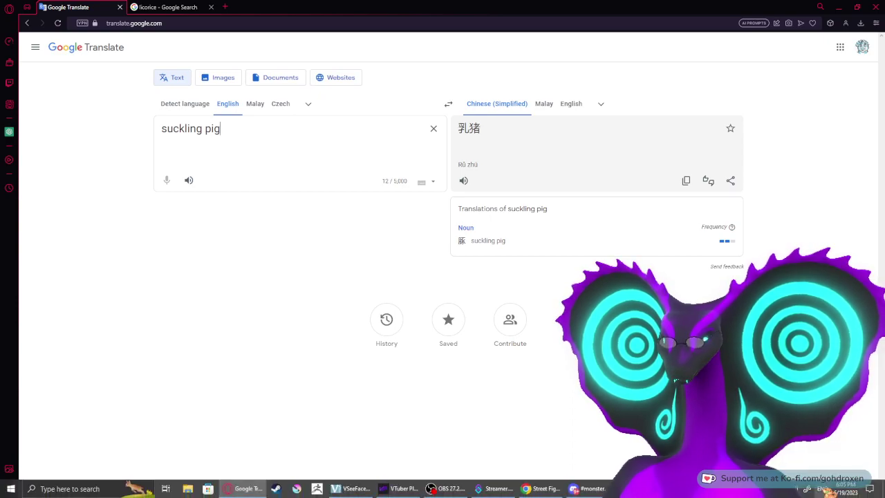
{"action": "left_click", "coordinate": [169, 7]}
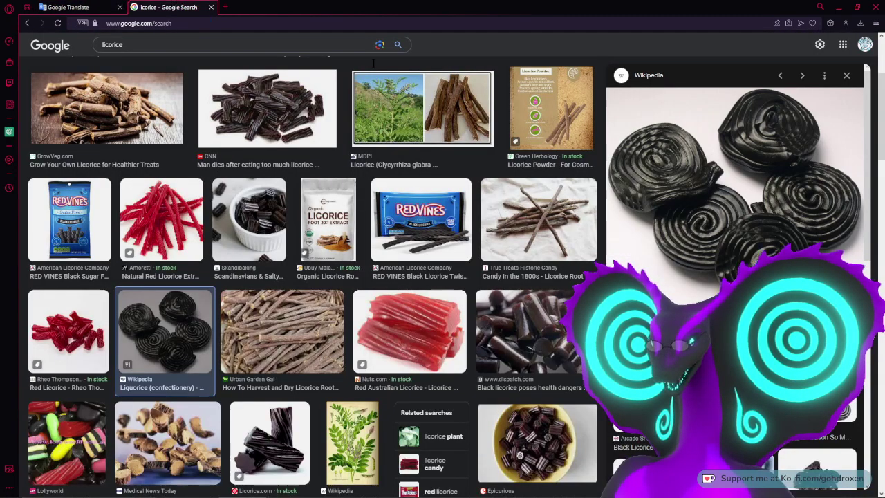
{"action": "key", "text": "ctrl+w"}
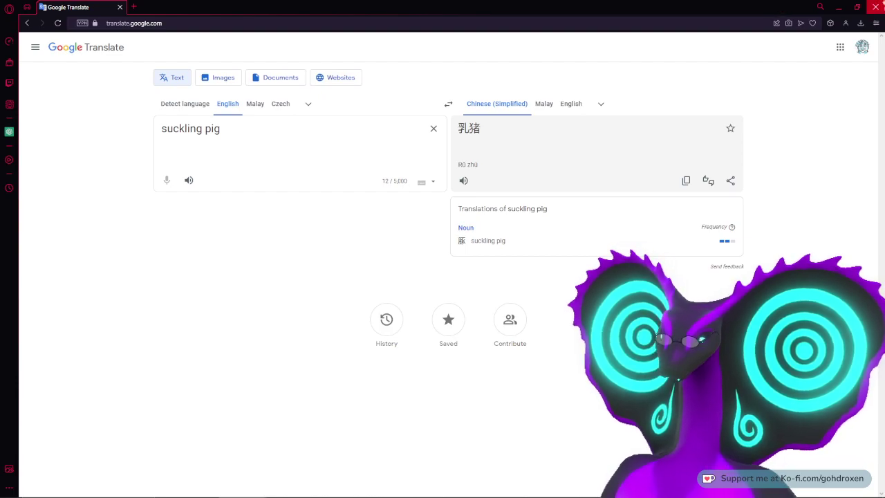
{"action": "left_click", "coordinate": [876, 6]}
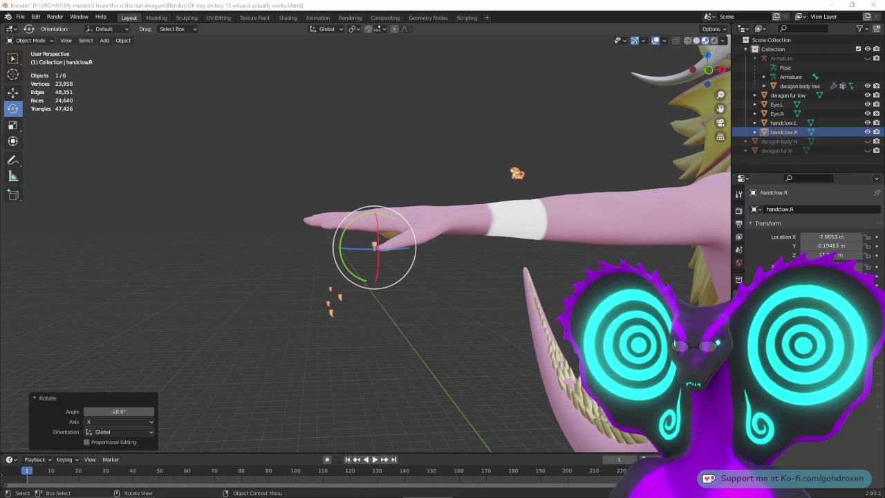
Step: Try a Y rotation of 180° on handclow.R and check how the claws line up with the hand
{"action": "middle_click_drag", "start_coordinate": [450, 271], "coordinate": [584, 287]}
{"action": "mouse_move", "coordinate": [415, 280]}
{"action": "middle_mouse_down"}
{"action": "mouse_move", "coordinate": [370, 286]}
{"action": "mouse_move", "coordinate": [417, 281]}
{"action": "middle_mouse_up"}
{"action": "scroll", "coordinate": [415, 279], "scroll_direction": "up", "scroll_amount": 4}
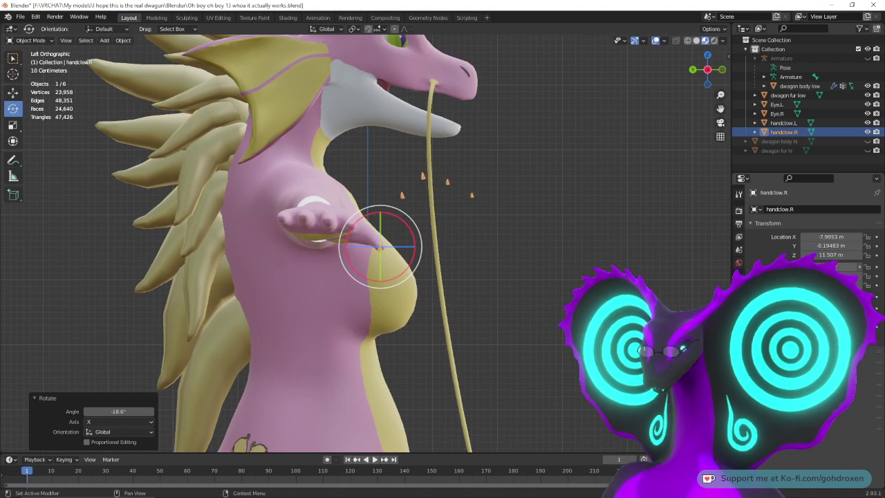
{"action": "middle_click_drag", "start_coordinate": [429, 256], "coordinate": [214, 258]}
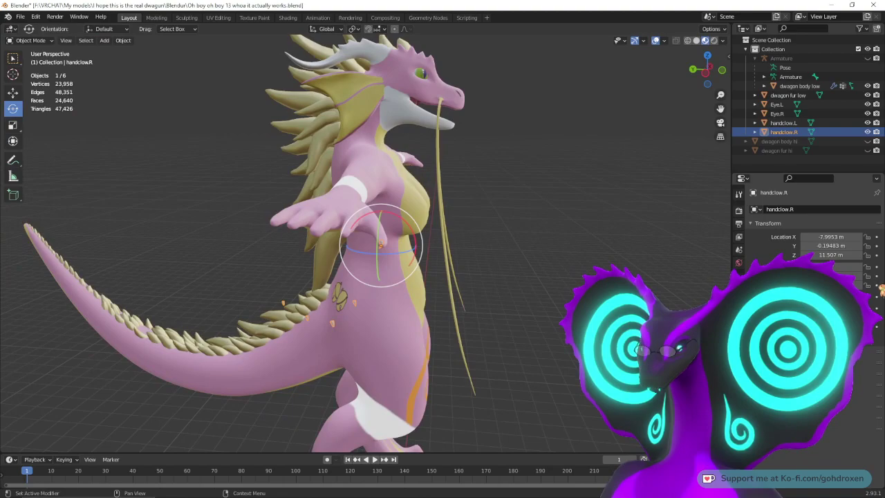
{"action": "left_click", "coordinate": [832, 275]}
{"action": "type", "text": "180"}
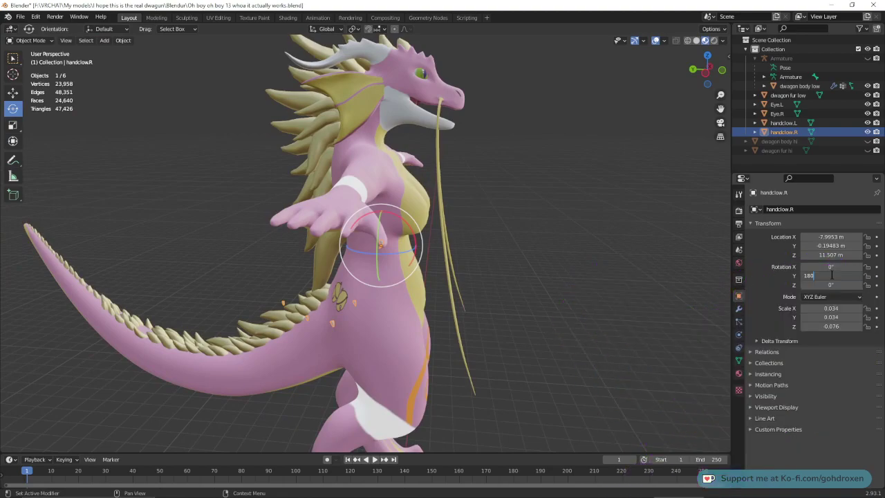
{"action": "key", "text": "Return"}
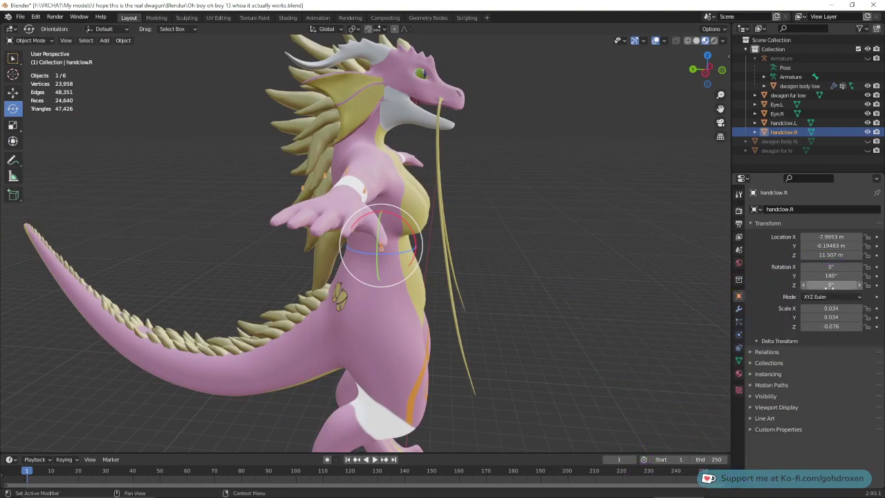
{"action": "mouse_move", "coordinate": [486, 353]}
{"action": "middle_mouse_down"}
{"action": "mouse_move", "coordinate": [392, 336]}
{"action": "mouse_move", "coordinate": [437, 338]}
{"action": "mouse_move", "coordinate": [352, 369]}
{"action": "mouse_move", "coordinate": [478, 360]}
{"action": "middle_mouse_up"}
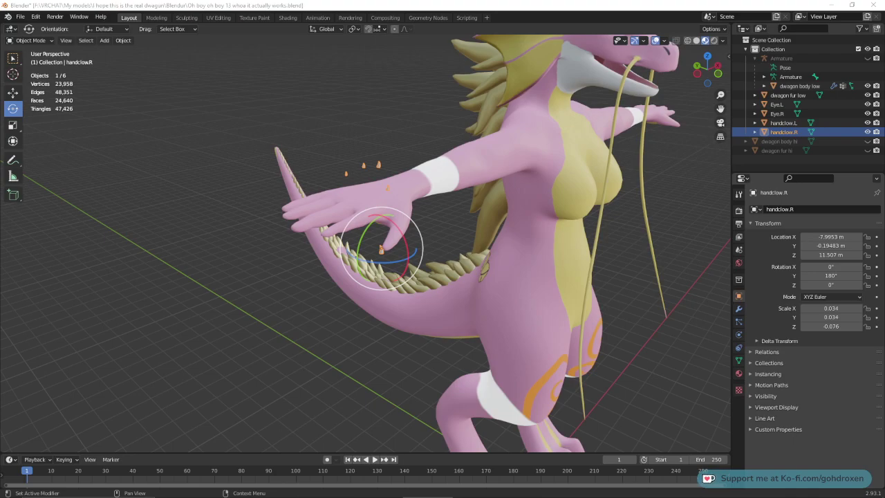
Step: Set handclow.R's Y rotation to 0° and try adjusting its Z rotation instead
{"action": "left_click", "coordinate": [838, 275]}
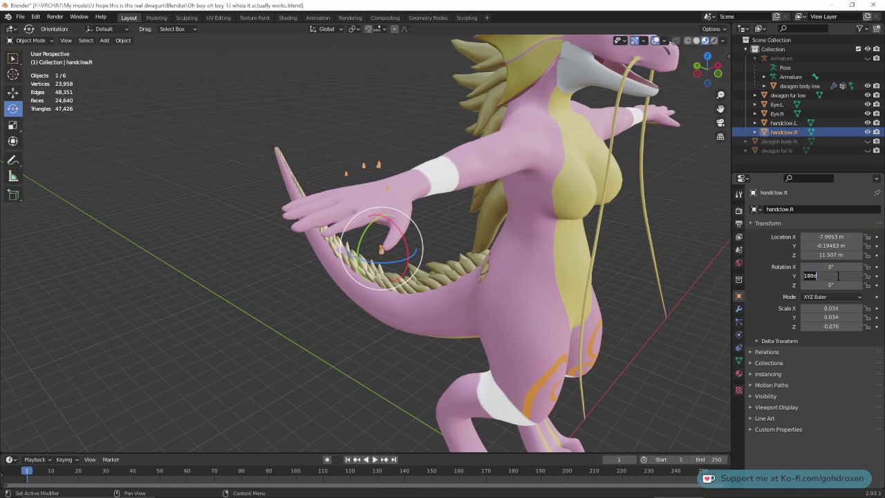
{"action": "type", "text": "0"}
{"action": "key", "text": "Return"}
{"action": "left_click_drag", "start_coordinate": [832, 284], "coordinate": [882, 283]}
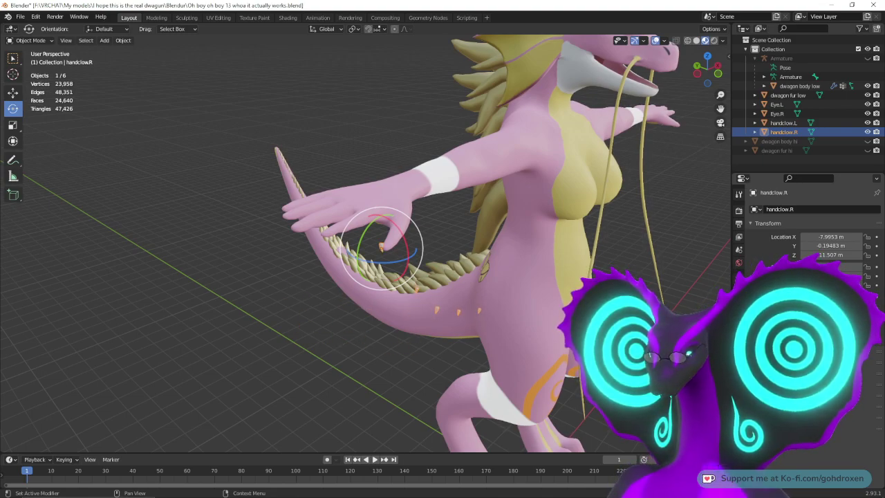
Step: Try rotating handclow.R by -281° about the global Y axis, then undo that rotation
{"action": "middle_click_drag", "start_coordinate": [429, 276], "coordinate": [384, 297]}
{"action": "middle_click_drag", "start_coordinate": [367, 238], "coordinate": [344, 231]}
{"action": "left_click_drag", "start_coordinate": [386, 218], "coordinate": [489, 272]}
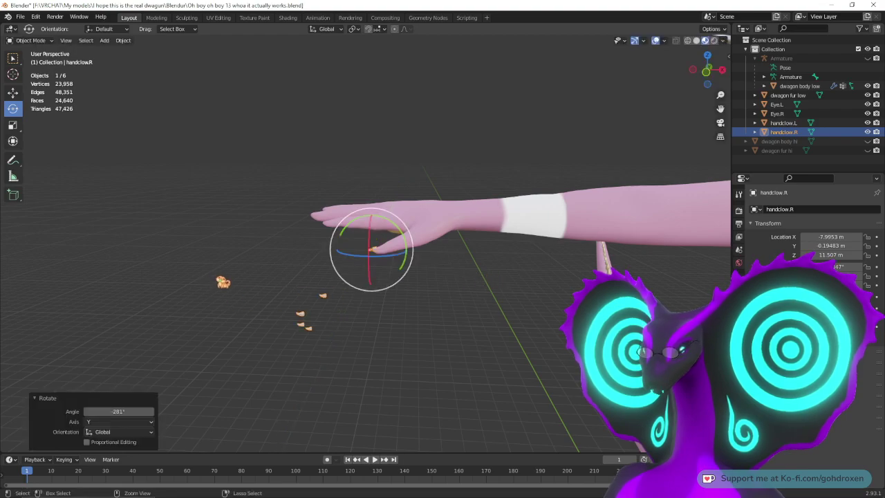
{"action": "key", "text": "ctrl+z"}
Step: Try adjusting handclow.R's Y rotation value by eye to align the claws with the fingers
{"action": "middle_click_drag", "start_coordinate": [235, 256], "coordinate": [309, 281]}
{"action": "left_click_drag", "start_coordinate": [832, 276], "coordinate": [767, 276]}
{"action": "left_click_drag", "start_coordinate": [859, 276], "coordinate": [862, 276]}
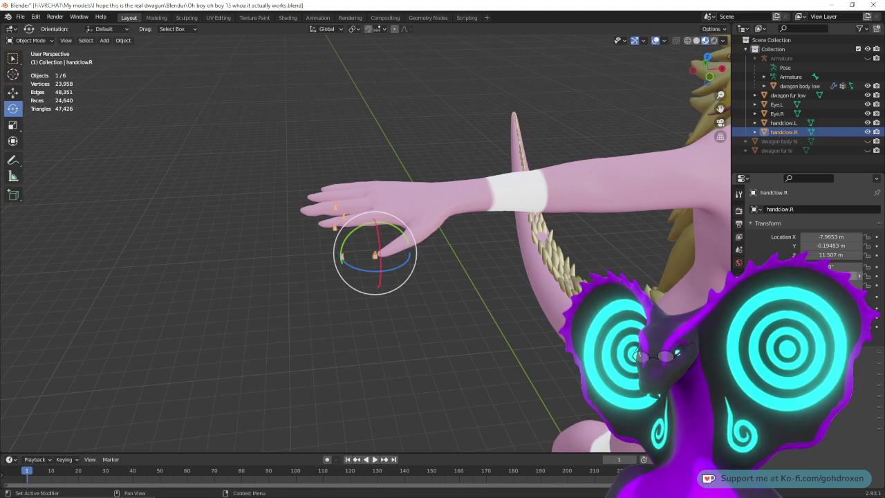
Step: Undo the rotation, location and naming edits on handclow.R back to the handclow.L.001 duplicate on the opposite hand
{"action": "middle_click_drag", "start_coordinate": [282, 351], "coordinate": [270, 321]}
{"action": "key", "text": "ctrl+z"}
{"action": "key", "text": "ctrl+z"}
{"action": "key", "text": "ctrl+z"}
{"action": "key", "text": "ctrl+z"}
{"action": "key", "text": "ctrl+z"}
{"action": "key", "text": "ctrl+z"}
{"action": "key", "text": "ctrl+z"}
{"action": "key", "text": "ctrl+z"}
{"action": "key", "text": "ctrl+shift+z"}
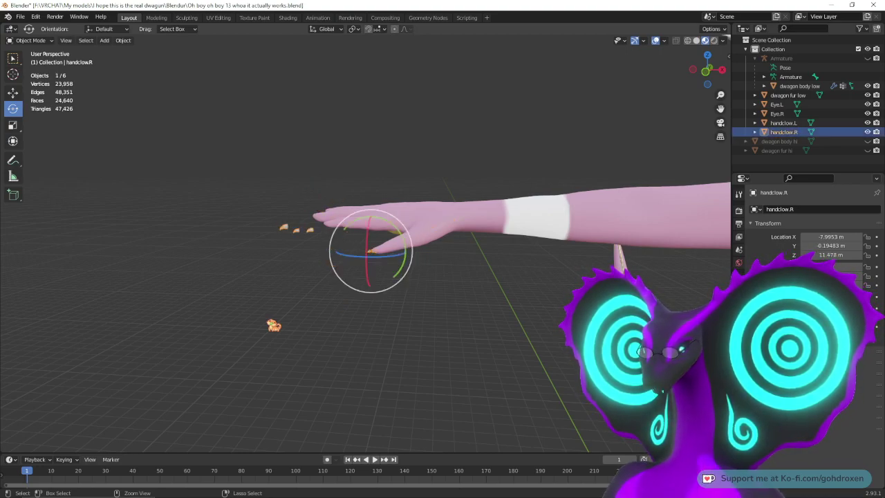
{"action": "key", "text": "ctrl+z"}
{"action": "key", "text": "ctrl+z"}
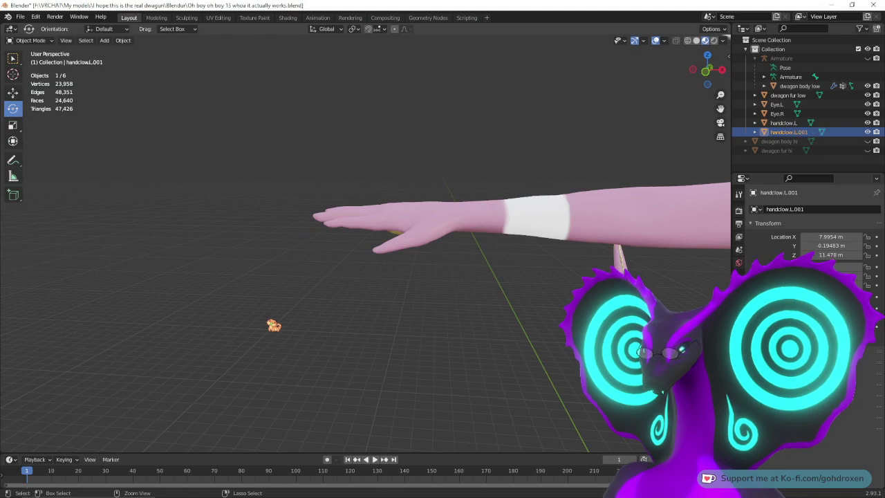
Step: Frame the duplicated claws and rename handclow.L.001 as handclow.R
{"action": "key", "text": "KP_Decimal"}
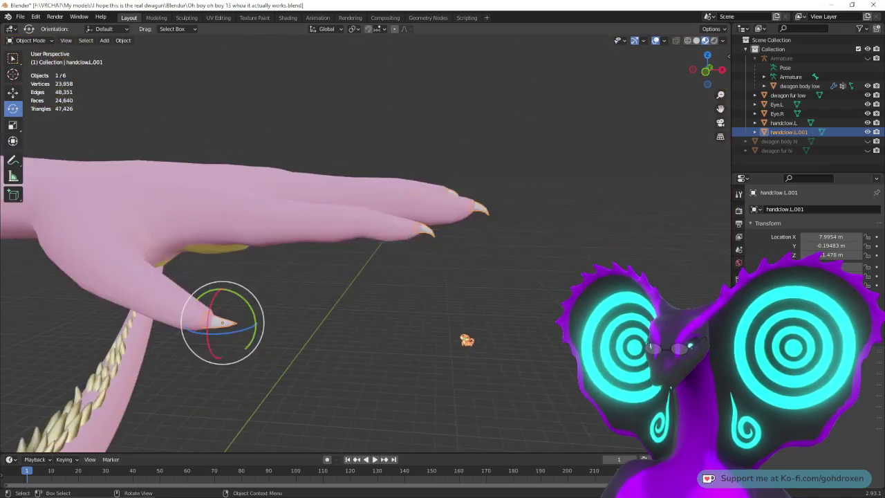
{"action": "scroll", "coordinate": [504, 322], "scroll_direction": "down", "scroll_amount": 4}
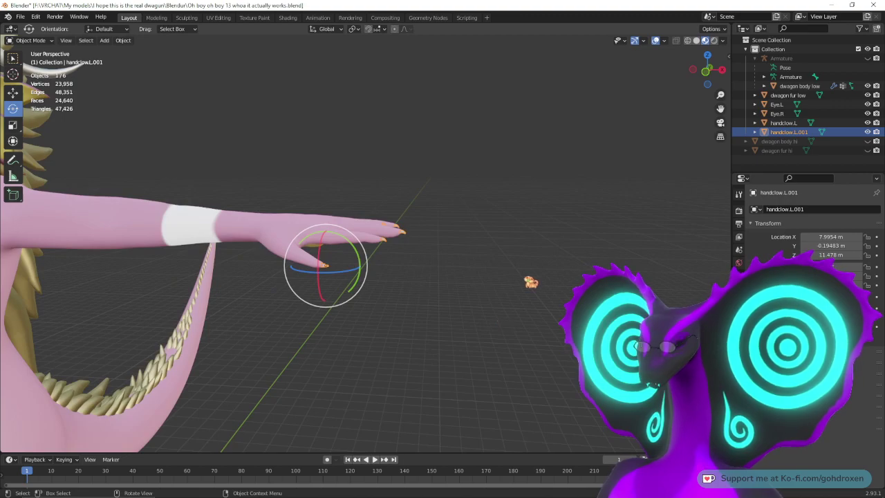
{"action": "double_click", "coordinate": [807, 133]}
{"action": "left_click", "coordinate": [814, 131]}
{"action": "key", "text": "BackSpace"}
{"action": "key", "text": "BackSpace"}
{"action": "key", "text": "BackSpace"}
{"action": "key", "text": "BackSpace"}
{"action": "key", "text": "BackSpace"}
{"action": "type", "text": "R"}
{"action": "key", "text": "Return"}
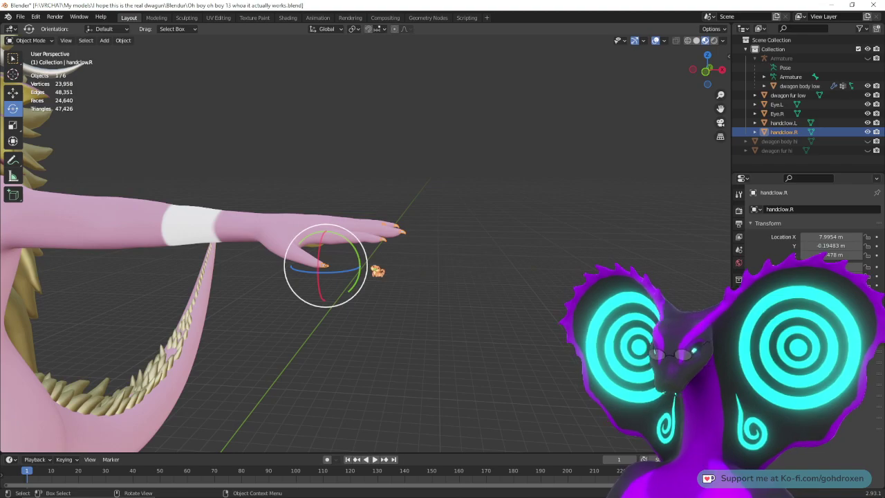
Step: Mirror handclow.R in Global orientation, trying different axis combinations, leave only Y constrained, and inspect the claws around the hand
{"action": "key", "text": "ctrl+m"}
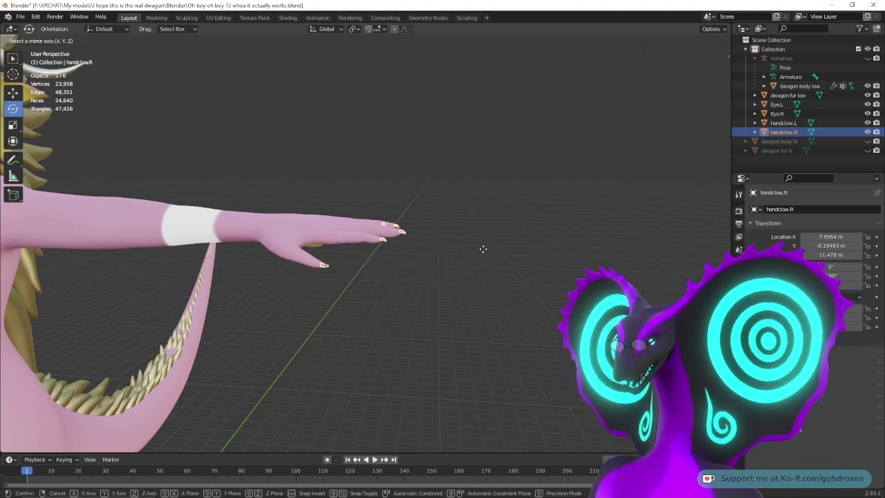
{"action": "left_click", "coordinate": [483, 249]}
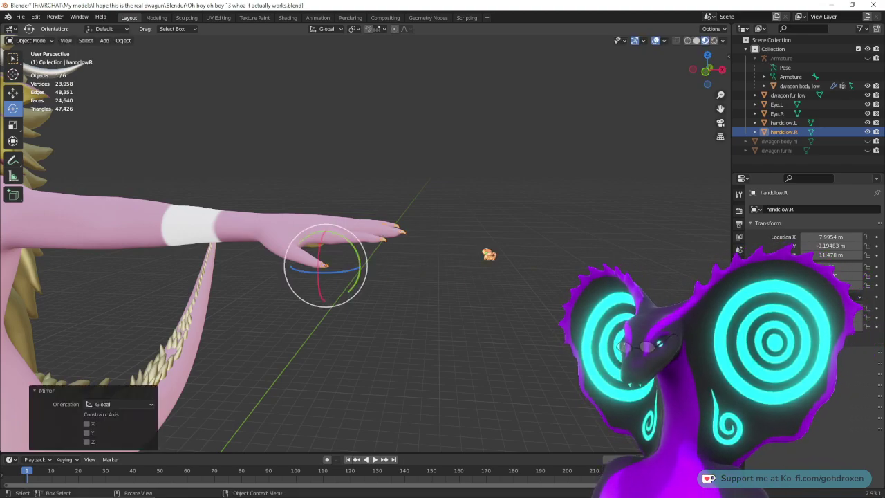
{"action": "left_click", "coordinate": [87, 442]}
{"action": "left_click", "coordinate": [88, 432]}
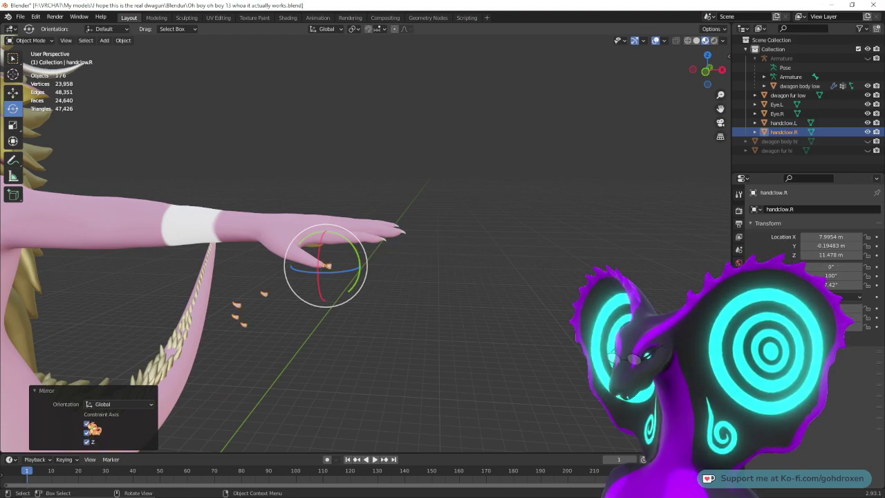
{"action": "left_click", "coordinate": [87, 440]}
{"action": "left_click", "coordinate": [88, 434]}
{"action": "left_click", "coordinate": [87, 442]}
{"action": "middle_click_drag", "start_coordinate": [371, 348], "coordinate": [291, 368]}
{"action": "left_click", "coordinate": [88, 424]}
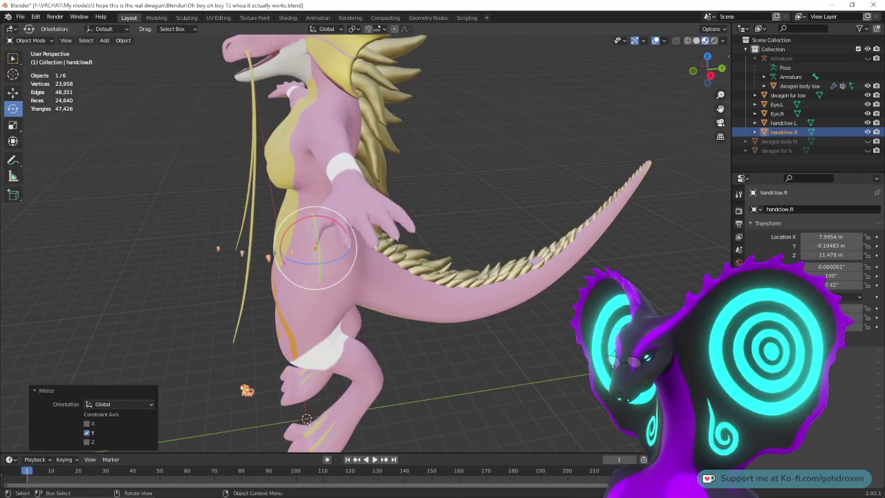
{"action": "middle_click_drag", "start_coordinate": [380, 347], "coordinate": [410, 248]}
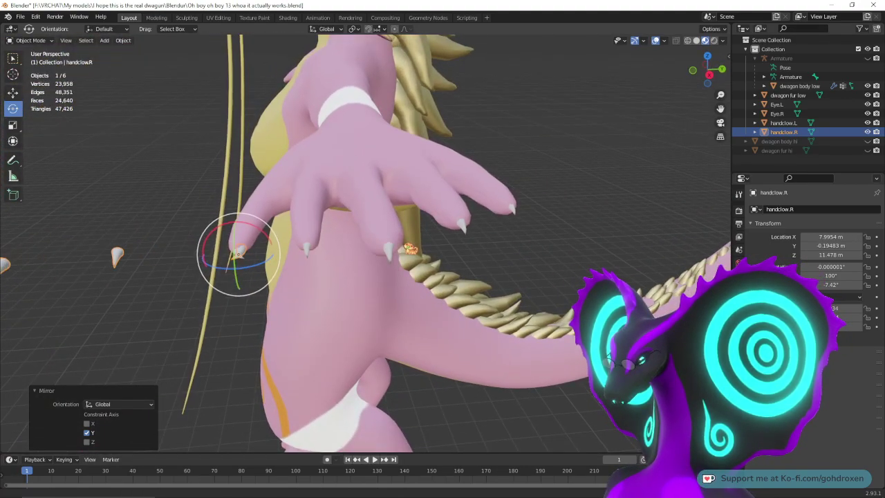
{"action": "middle_click_drag", "start_coordinate": [314, 432], "coordinate": [259, 429]}
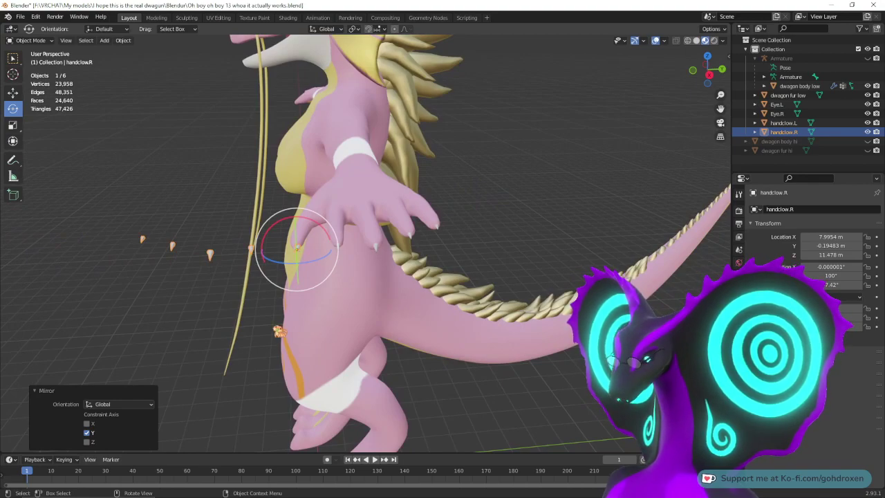
{"action": "middle_click_drag", "start_coordinate": [260, 428], "coordinate": [329, 407]}
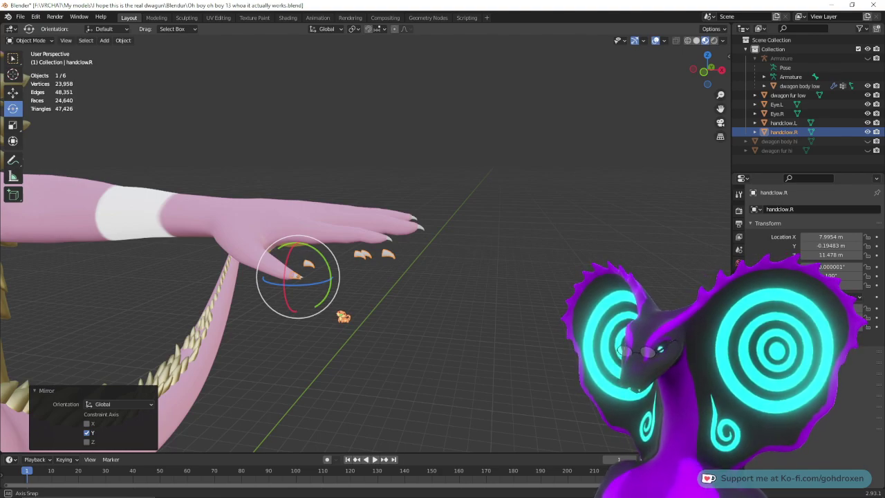
Step: Set handclow.R's X location to -7.99535 m and inspect the claws at the opposite hand
{"action": "left_click", "coordinate": [830, 237]}
{"action": "left_click", "coordinate": [805, 237]}
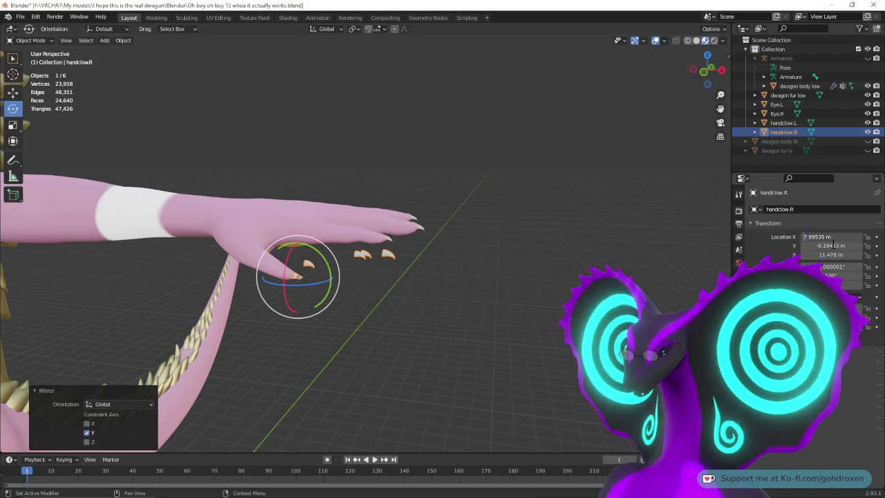
{"action": "type", "text": "-"}
{"action": "key", "text": "Return"}
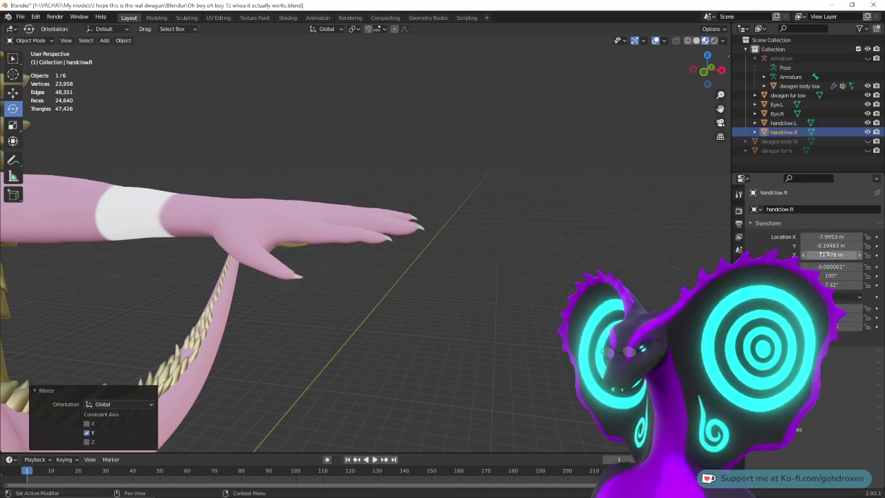
{"action": "scroll", "coordinate": [366, 297], "scroll_direction": "down", "scroll_amount": 5}
{"action": "key", "text": "KP_Decimal"}
{"action": "middle_click_drag", "start_coordinate": [340, 282], "coordinate": [405, 283]}
{"action": "middle_click_drag", "start_coordinate": [263, 90], "coordinate": [426, 325]}
Step: Change the mirror of handclow.R to the X axis only and check the claws against the hand
{"action": "left_click", "coordinate": [87, 424]}
{"action": "middle_click_drag", "start_coordinate": [166, 401], "coordinate": [431, 210]}
{"action": "middle_click_drag", "start_coordinate": [462, 257], "coordinate": [464, 262], "text": "shift"}
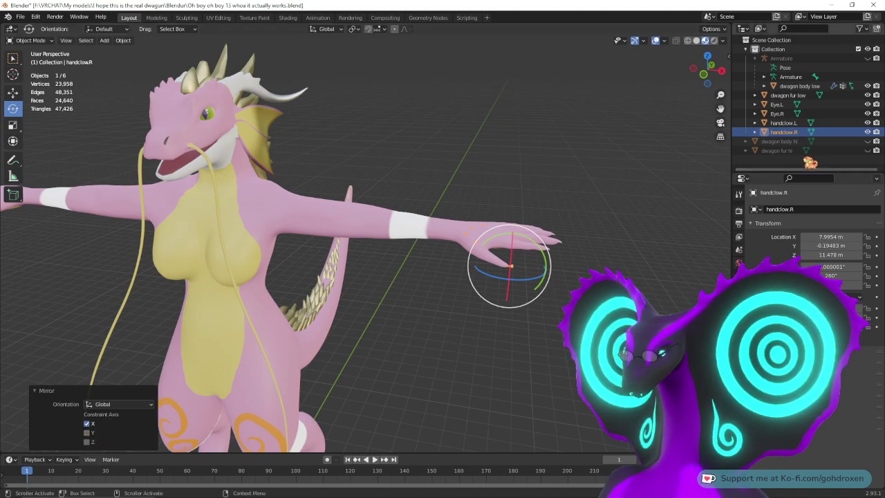
Step: Set handclow.R's X location back to -7.99535 m and inspect the mirrored claws on the right hand
{"action": "double_click", "coordinate": [830, 236]}
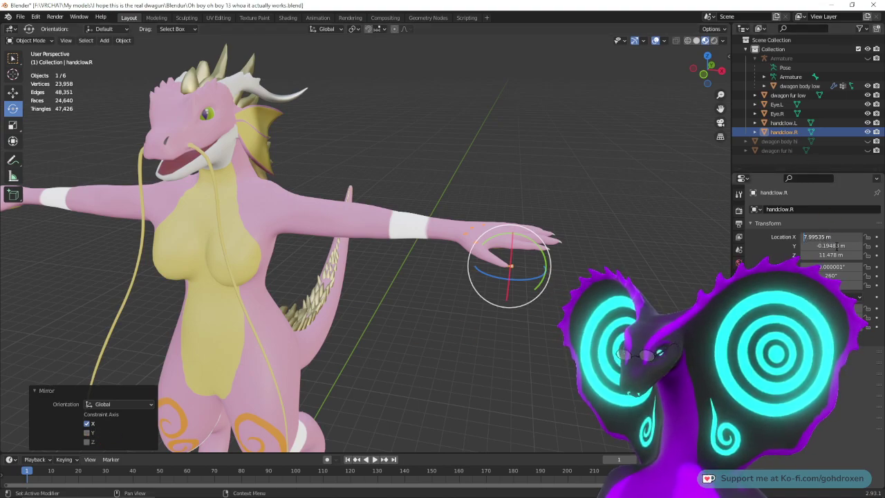
{"action": "type", "text": "-"}
{"action": "key", "text": "Return"}
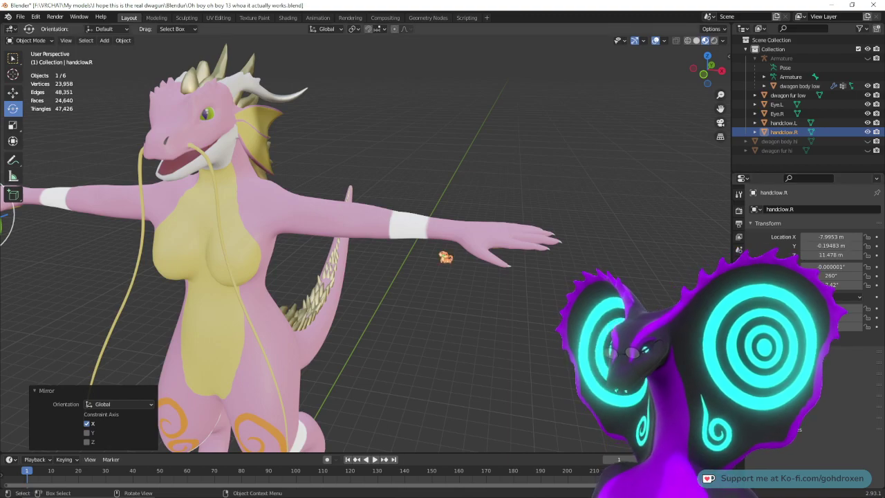
{"action": "key", "text": "KP_Decimal"}
{"action": "middle_click_drag", "start_coordinate": [416, 266], "coordinate": [488, 290]}
{"action": "left_click", "coordinate": [603, 268]}
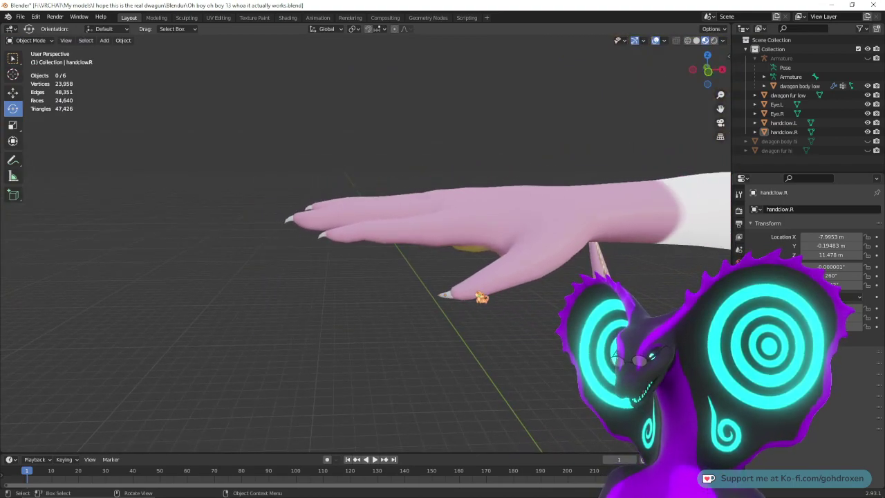
{"action": "middle_click_drag", "start_coordinate": [477, 249], "coordinate": [542, 306]}
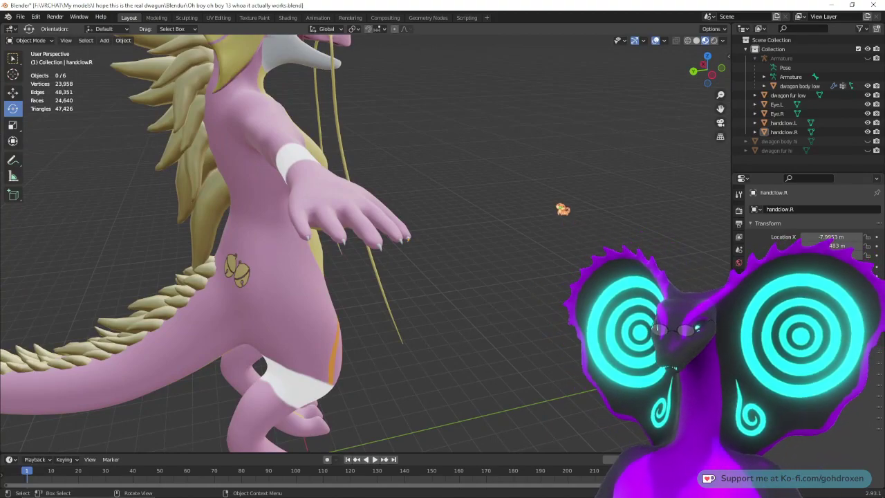
{"action": "middle_click_drag", "start_coordinate": [480, 235], "coordinate": [312, 317]}
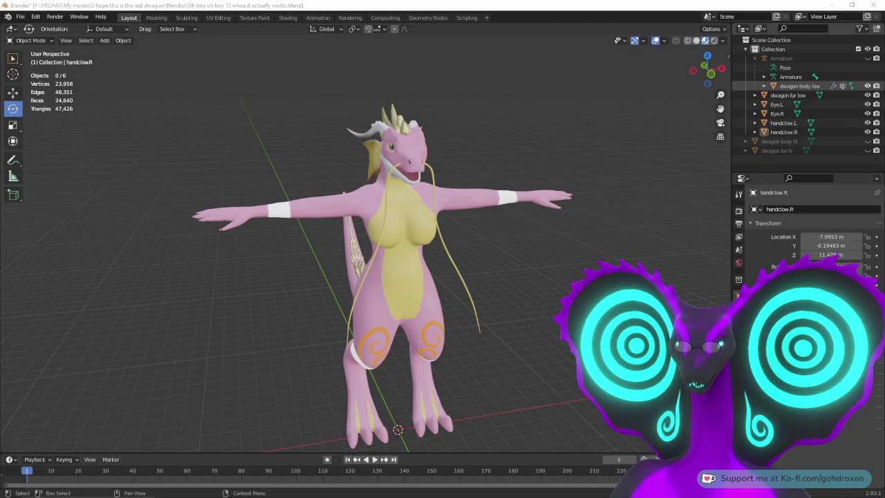
Step: Bring up the Ling Long reference drawing to study the design, and examine the dragon model from several sides
{"action": "right_click_drag", "start_coordinate": [884, 135], "coordinate": [679, 156]}
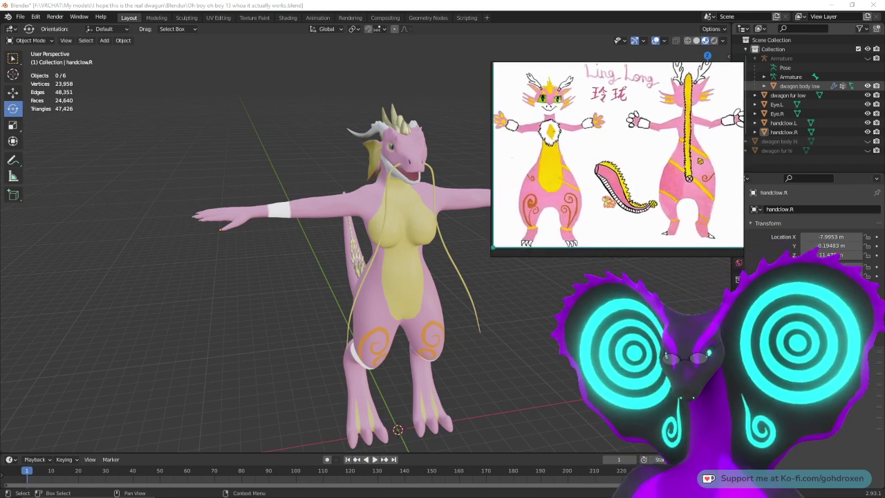
{"action": "right_click_drag", "start_coordinate": [585, 186], "coordinate": [609, 216]}
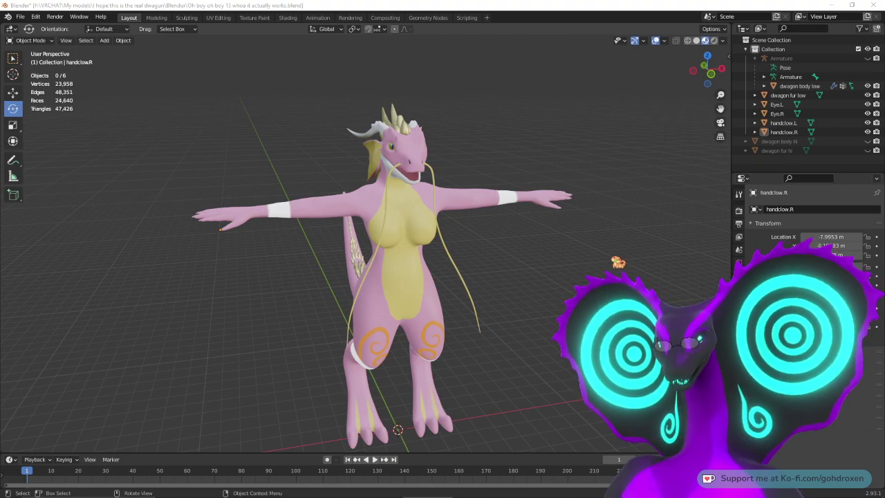
{"action": "middle_click_drag", "start_coordinate": [388, 277], "coordinate": [448, 277]}
{"action": "middle_click_drag", "start_coordinate": [574, 293], "coordinate": [510, 291]}
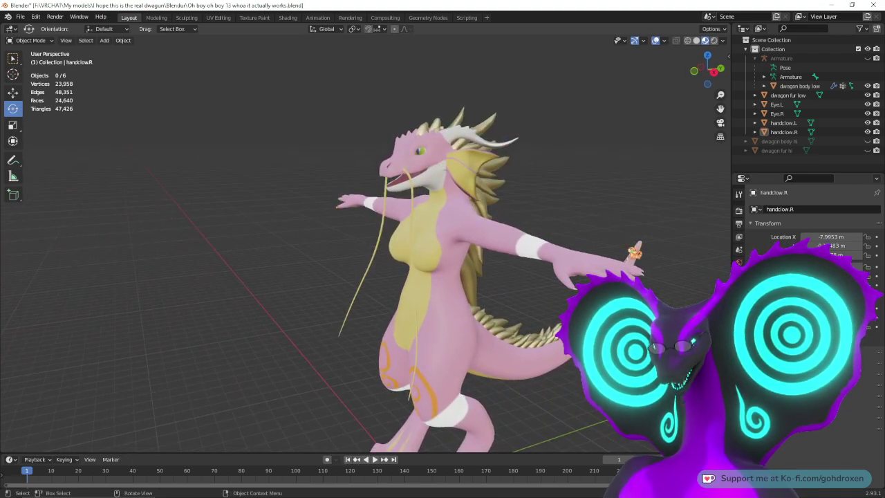
{"action": "middle_click_drag", "start_coordinate": [649, 225], "coordinate": [698, 211]}
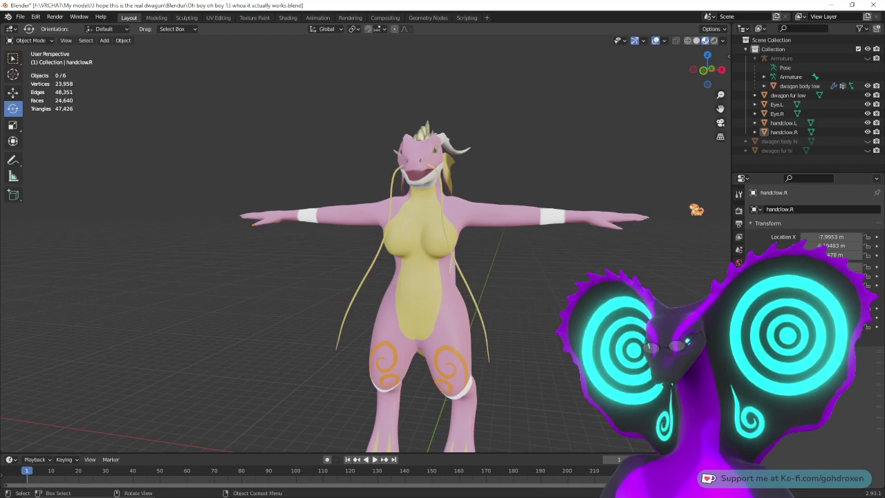
{"action": "middle_click_drag", "start_coordinate": [637, 265], "coordinate": [547, 284]}
{"action": "middle_click_drag", "start_coordinate": [355, 435], "coordinate": [356, 408]}
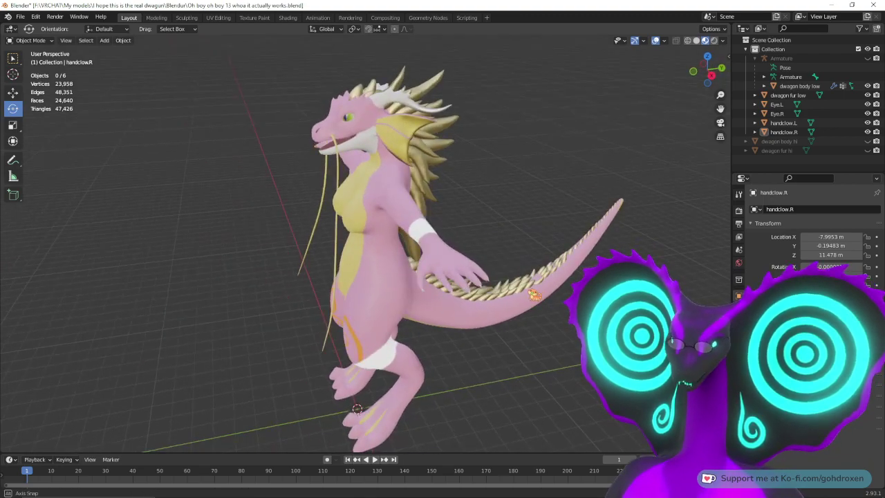
{"action": "middle_click_drag", "start_coordinate": [534, 295], "coordinate": [578, 289]}
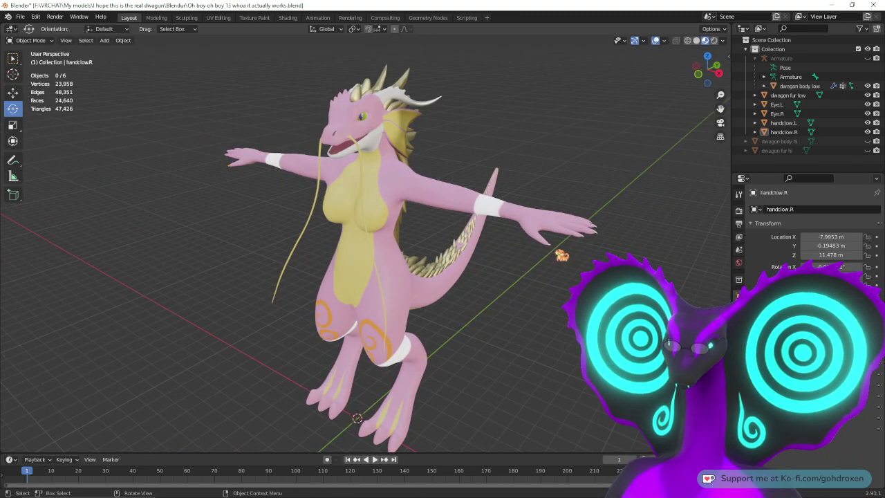
Step: Try to select handclow.L and handclow.R together directly on the model
{"action": "left_click", "coordinate": [551, 244]}
{"action": "middle_click_drag", "start_coordinate": [424, 314], "coordinate": [485, 301]}
{"action": "middle_click_drag", "start_coordinate": [318, 309], "coordinate": [501, 308]}
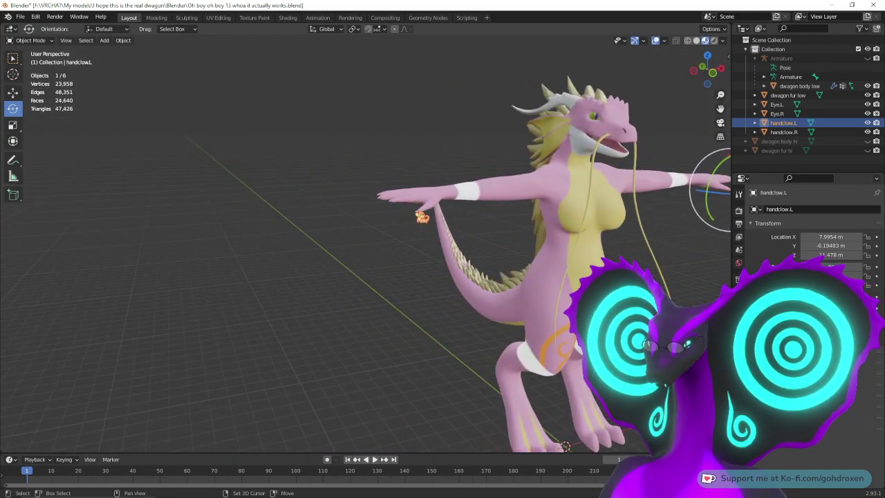
{"action": "left_click", "coordinate": [419, 211], "text": "shift"}
{"action": "left_click", "coordinate": [432, 260]}
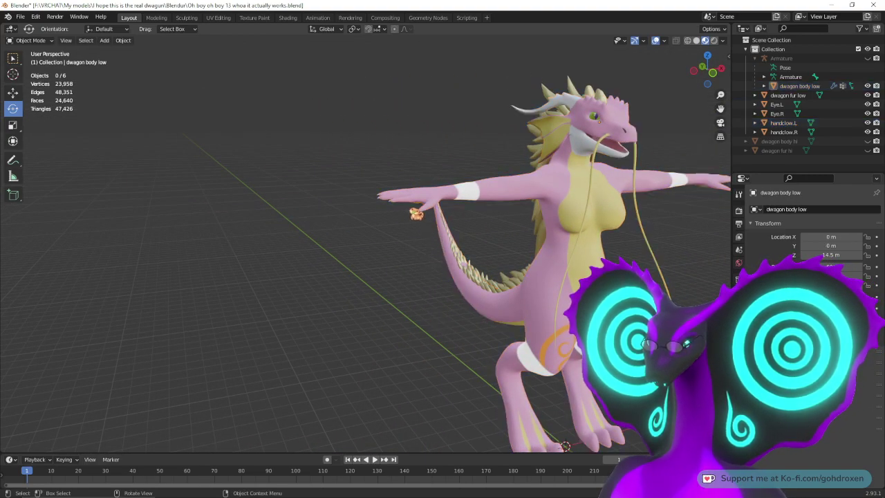
{"action": "left_click", "coordinate": [420, 218]}
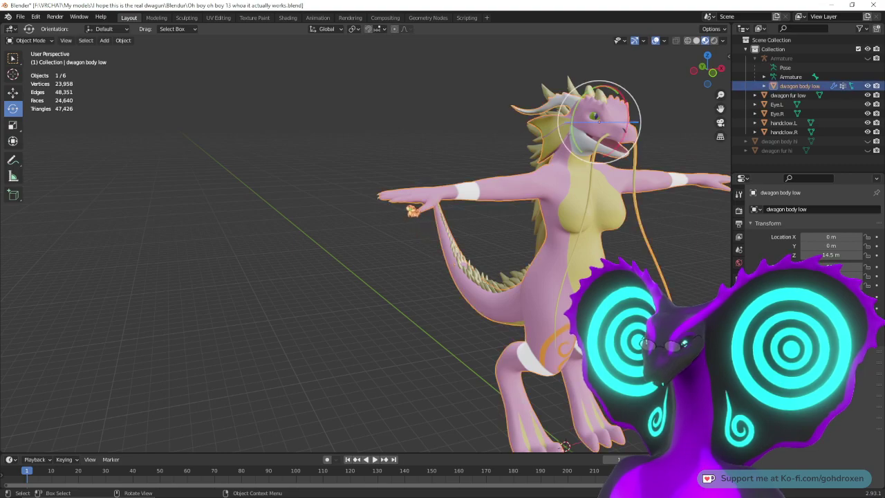
Step: Select handclow.L and handclow.R together, show the material settings, and centre the dragon in view with nothing selected
{"action": "left_click", "coordinate": [797, 124]}
{"action": "left_click", "coordinate": [798, 133], "text": "ctrl"}
{"action": "middle_click_drag", "start_coordinate": [603, 222], "coordinate": [572, 230]}
{"action": "left_click", "coordinate": [739, 263]}
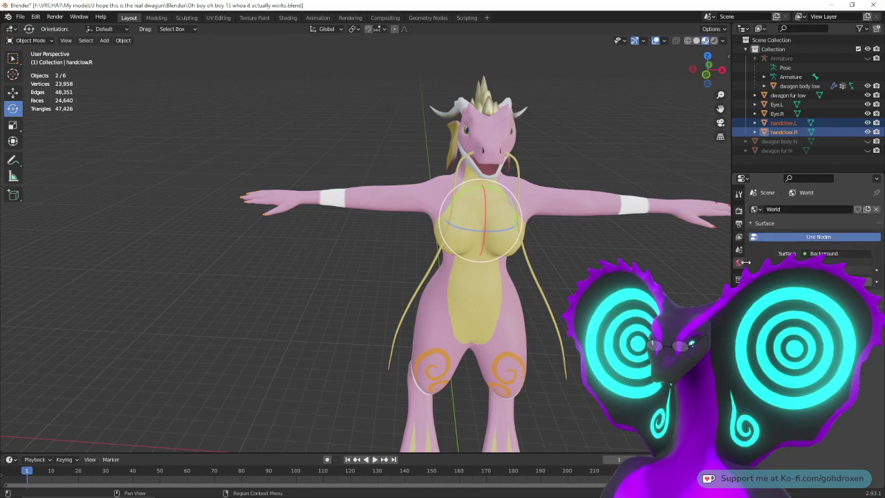
{"action": "left_click", "coordinate": [739, 375]}
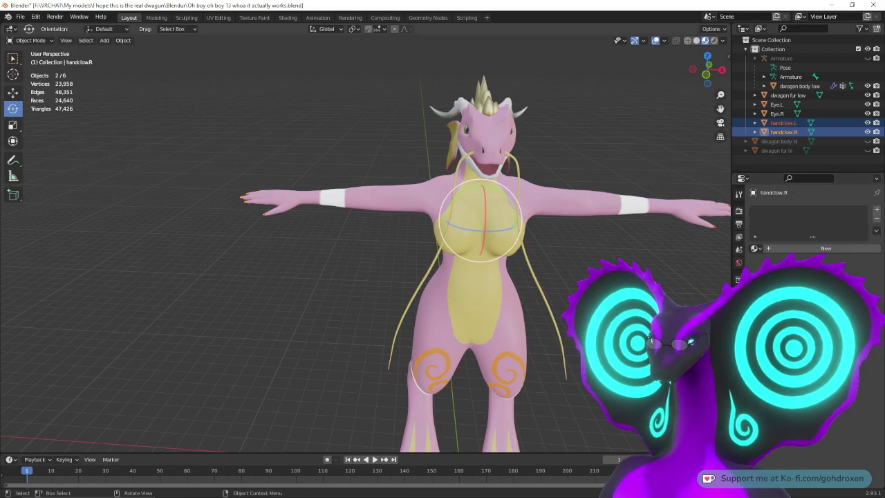
{"action": "left_click", "coordinate": [644, 242]}
{"action": "middle_click_drag", "start_coordinate": [644, 239], "coordinate": [512, 243], "text": "shift"}
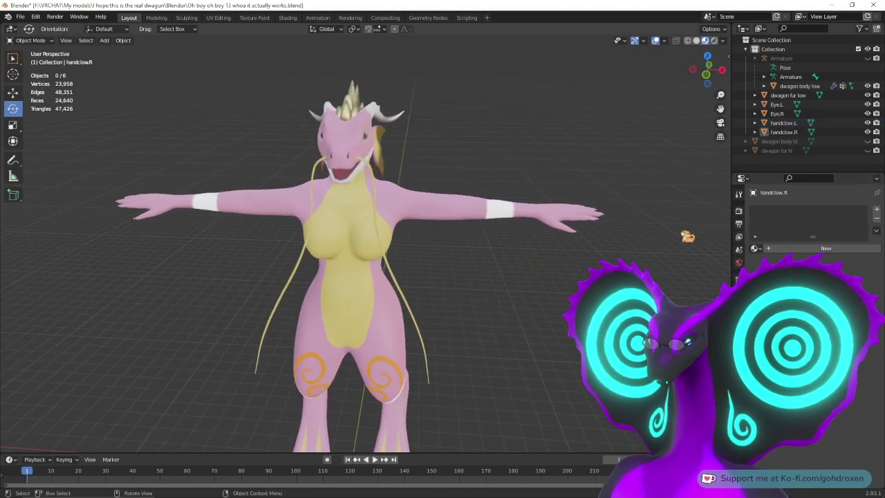
Step: Create a new material named Clows on handclow.L and assign the same material to handclow.R
{"action": "left_click", "coordinate": [783, 123]}
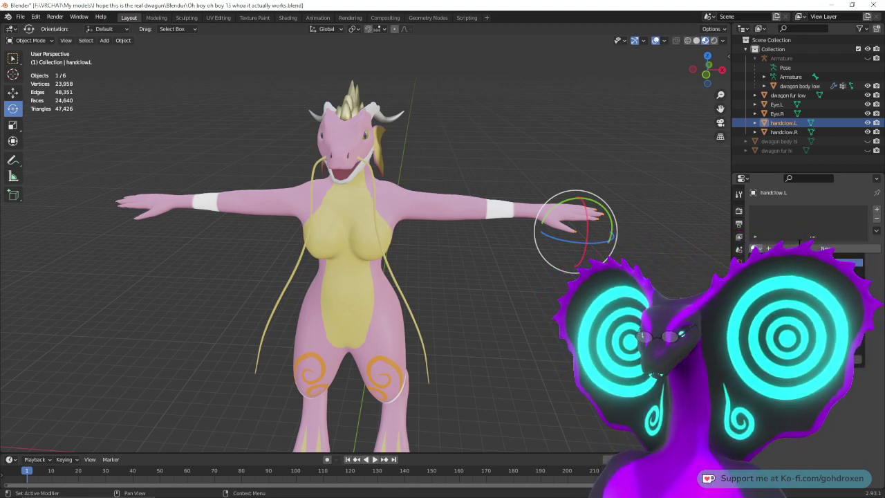
{"action": "left_click", "coordinate": [826, 248]}
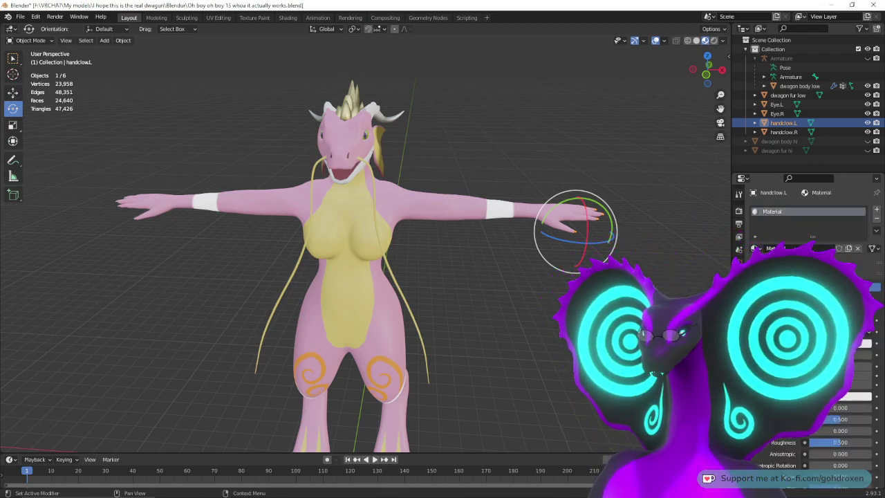
{"action": "double_click", "coordinate": [785, 211]}
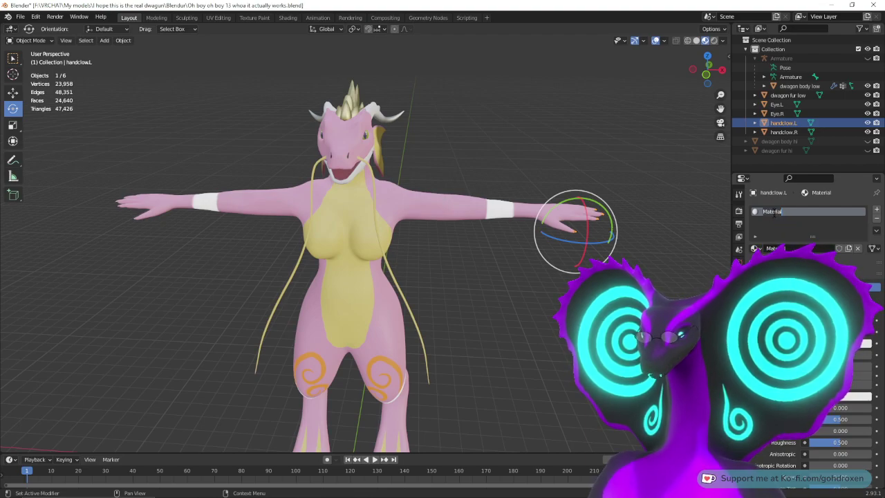
{"action": "type", "text": "Clows"}
{"action": "key", "text": "Return"}
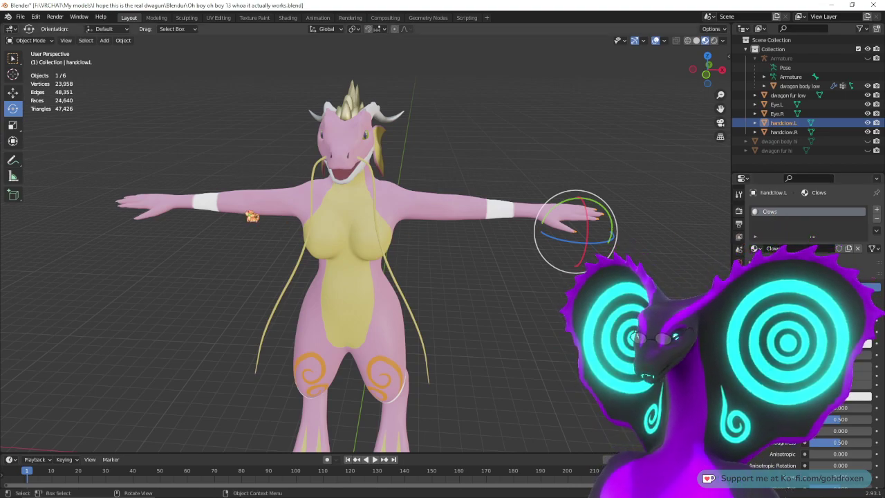
{"action": "left_click", "coordinate": [800, 132]}
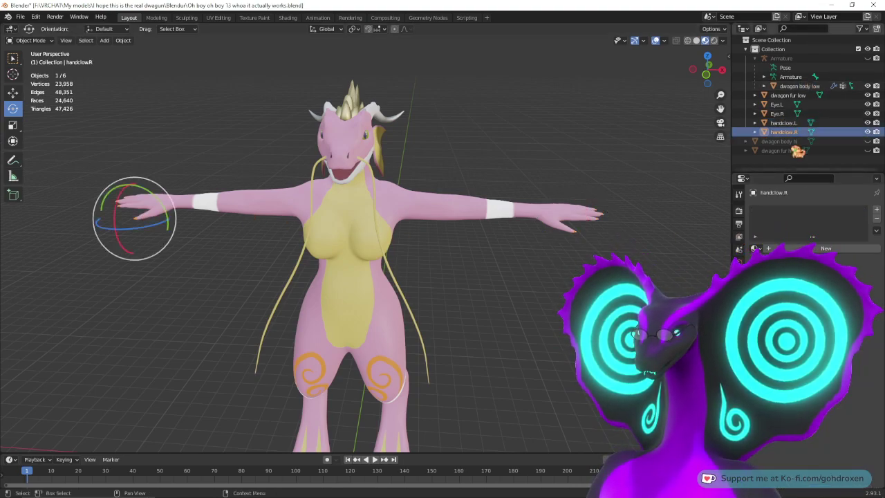
{"action": "left_click", "coordinate": [847, 262]}
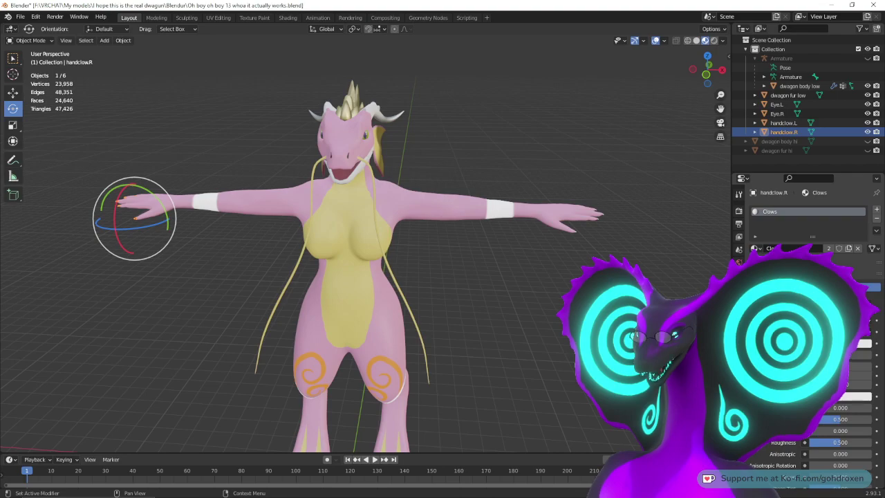
Step: Check the body's material, set the Clows base colour to yellow, and inspect the claws on the left hand
{"action": "left_click", "coordinate": [799, 85]}
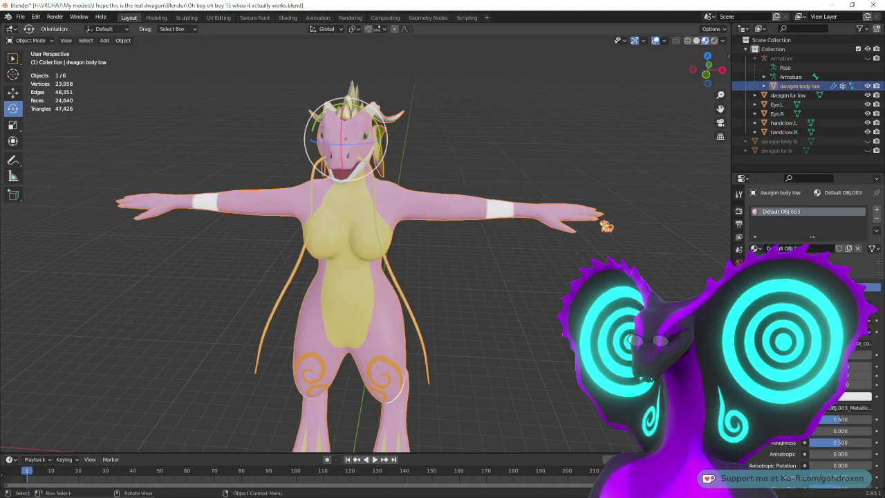
{"action": "left_click", "coordinate": [782, 123]}
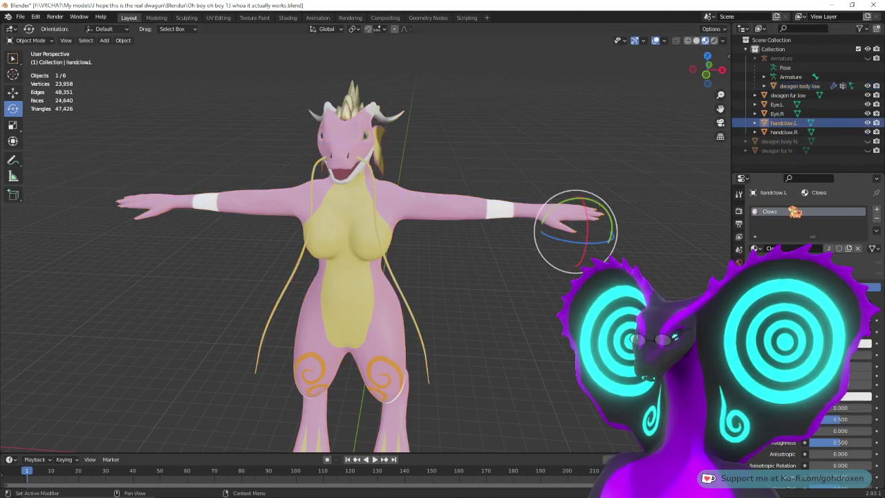
{"action": "left_click", "coordinate": [841, 343]}
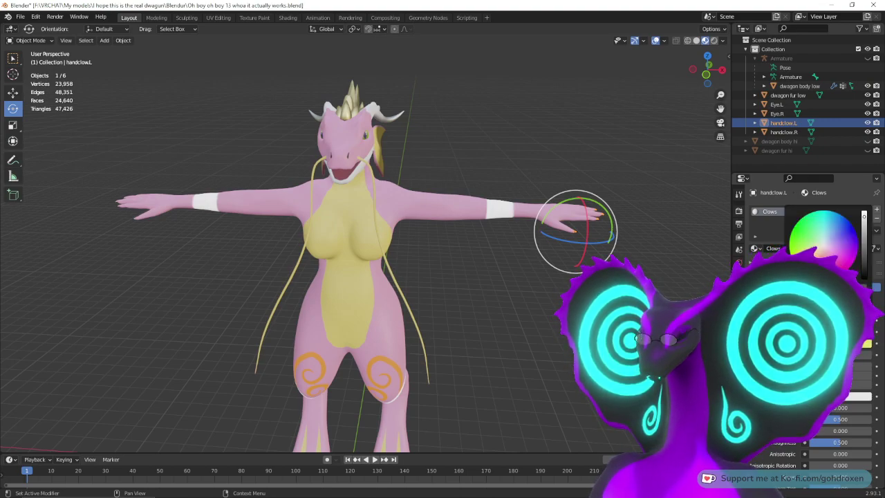
{"action": "middle_click_drag", "start_coordinate": [484, 277], "coordinate": [396, 232]}
{"action": "scroll", "coordinate": [401, 274], "scroll_direction": "up", "scroll_amount": 1}
{"action": "key", "text": "alt+a"}
{"action": "mouse_move", "coordinate": [396, 233]}
{"action": "middle_mouse_down", "text": "ctrl"}
{"action": "mouse_move", "coordinate": [396, 201]}
{"action": "mouse_move", "coordinate": [396, 236]}
{"action": "middle_mouse_up", "text": "ctrl"}
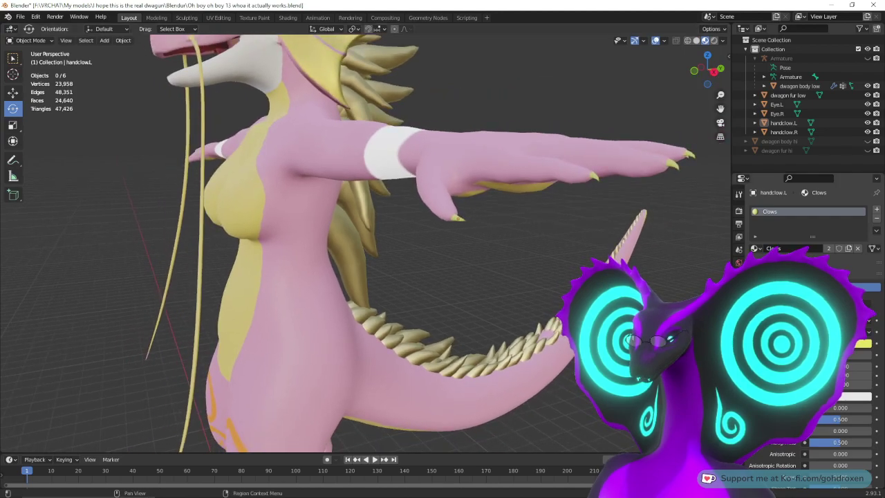
Step: Adjust the brightness and shade of the yellow Clows base colour and compare the claws on both hands
{"action": "left_click", "coordinate": [847, 343]}
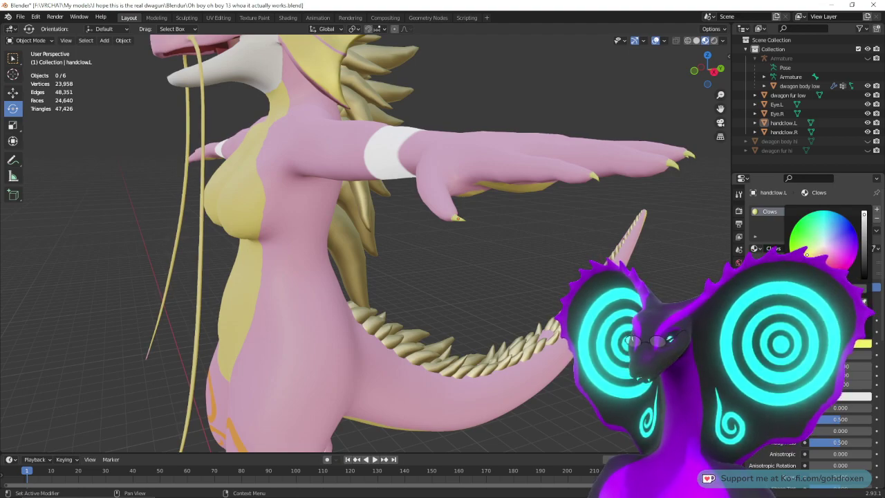
{"action": "left_click_drag", "start_coordinate": [865, 220], "coordinate": [864, 211]}
{"action": "left_click_drag", "start_coordinate": [807, 254], "coordinate": [815, 250]}
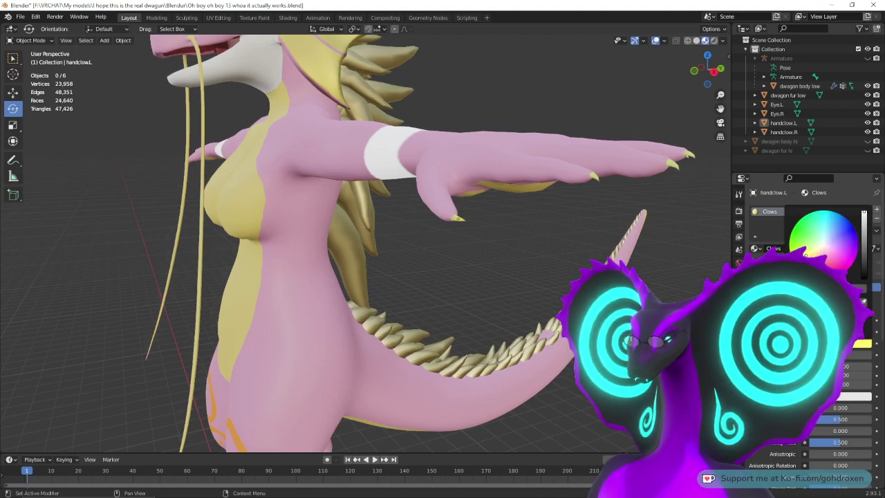
{"action": "mouse_move", "coordinate": [806, 254]}
{"action": "left_mouse_down"}
{"action": "mouse_move", "coordinate": [818, 227]}
{"action": "mouse_move", "coordinate": [805, 251]}
{"action": "mouse_move", "coordinate": [813, 263]}
{"action": "left_mouse_up"}
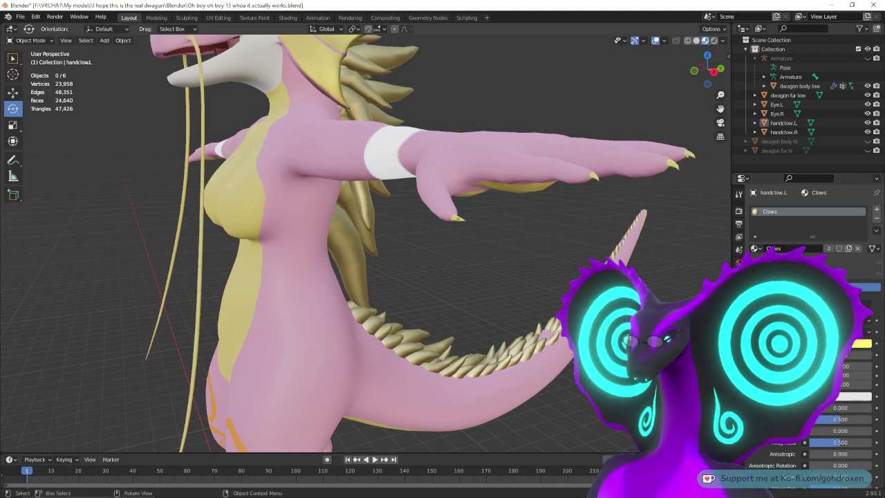
{"action": "middle_click_drag", "start_coordinate": [494, 297], "coordinate": [626, 302]}
{"action": "scroll", "coordinate": [626, 302], "scroll_direction": "down", "scroll_amount": 3}
{"action": "middle_click_drag", "start_coordinate": [372, 294], "coordinate": [493, 309]}
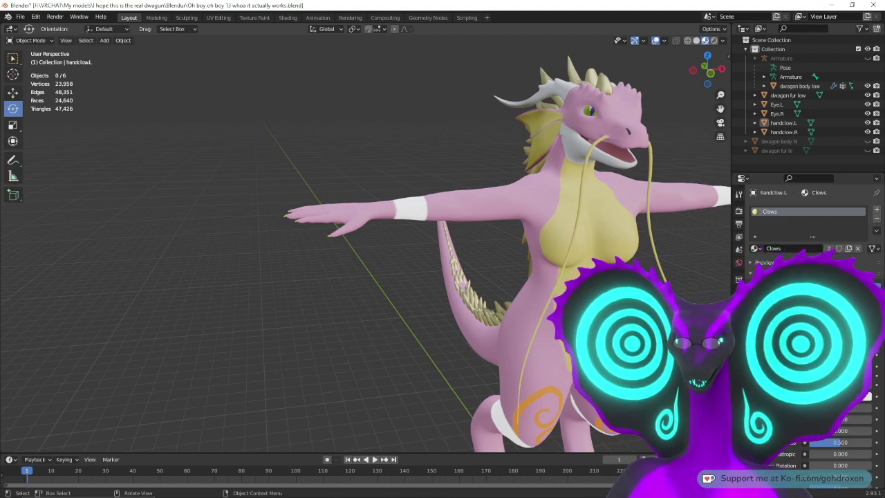
{"action": "middle_click_drag", "start_coordinate": [623, 253], "coordinate": [609, 256]}
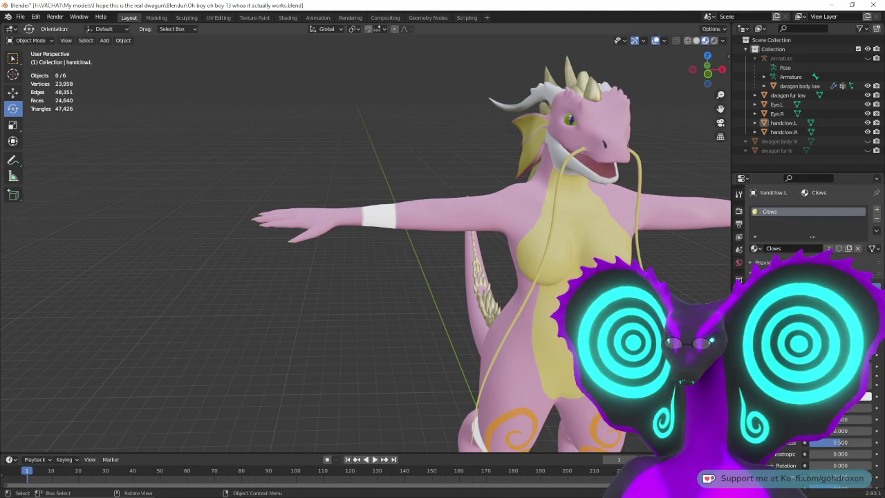
Step: Set the Clows base colour to white and check the claws against the whole dragon
{"action": "left_click", "coordinate": [839, 343]}
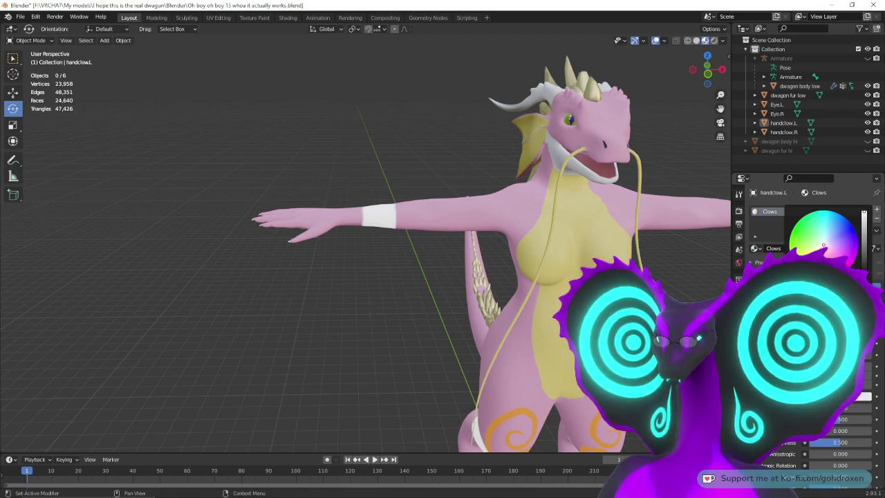
{"action": "middle_click_drag", "start_coordinate": [301, 337], "coordinate": [320, 284]}
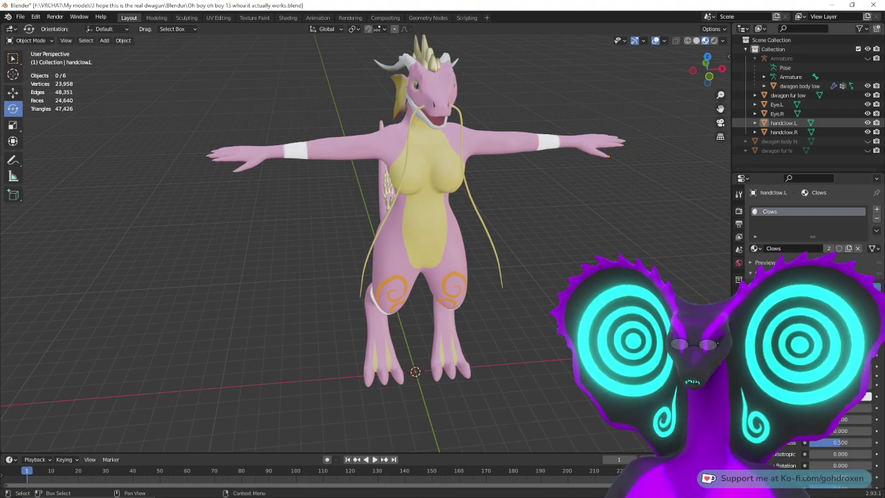
{"action": "middle_click_drag", "start_coordinate": [503, 179], "coordinate": [605, 184]}
{"action": "mouse_move", "coordinate": [499, 193]}
{"action": "middle_mouse_down"}
{"action": "mouse_move", "coordinate": [520, 211]}
{"action": "mouse_move", "coordinate": [489, 207]}
{"action": "middle_mouse_up"}
{"action": "middle_click_drag", "start_coordinate": [498, 207], "coordinate": [507, 141], "text": "ctrl"}
{"action": "middle_click_drag", "start_coordinate": [498, 161], "coordinate": [498, 220], "text": "shift"}
Step: Examine the dragon's body and fur from several angles, ending with a close look at the clawless toes
{"action": "left_click", "coordinate": [500, 217]}
{"action": "scroll", "coordinate": [526, 212], "scroll_direction": "down", "scroll_amount": 5}
{"action": "left_click", "coordinate": [537, 242]}
{"action": "middle_click_drag", "start_coordinate": [540, 244], "coordinate": [537, 147]}
{"action": "middle_click_drag", "start_coordinate": [498, 221], "coordinate": [487, 251], "text": "shift"}
{"action": "middle_click_drag", "start_coordinate": [372, 284], "coordinate": [277, 288]}
{"action": "middle_click_drag", "start_coordinate": [523, 241], "coordinate": [569, 177], "text": "shift"}
{"action": "middle_click_drag", "start_coordinate": [585, 267], "coordinate": [417, 250]}
{"action": "scroll", "coordinate": [577, 262], "scroll_direction": "up", "scroll_amount": 5}
{"action": "scroll", "coordinate": [557, 280], "scroll_direction": "up", "scroll_amount": 2}
{"action": "middle_click_drag", "start_coordinate": [541, 255], "coordinate": [469, 269]}
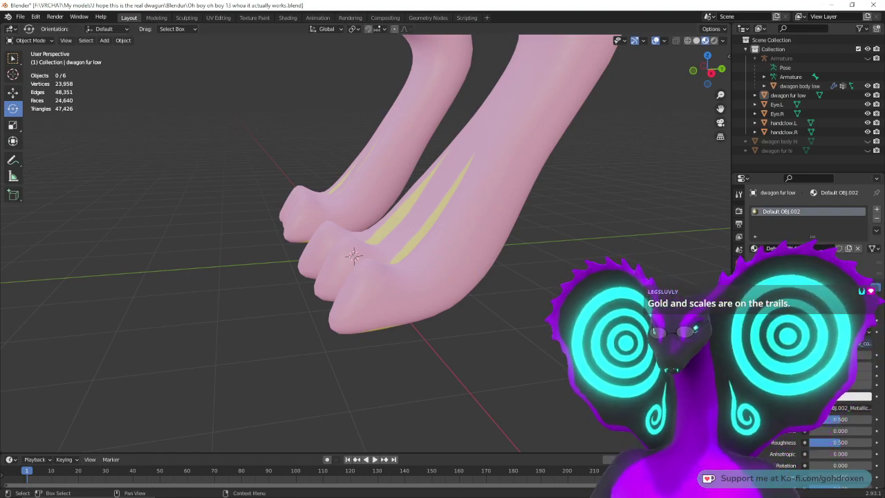
Step: Examine the clawless toes of both feet from the front and the side
{"action": "middle_click_drag", "start_coordinate": [496, 233], "coordinate": [571, 233]}
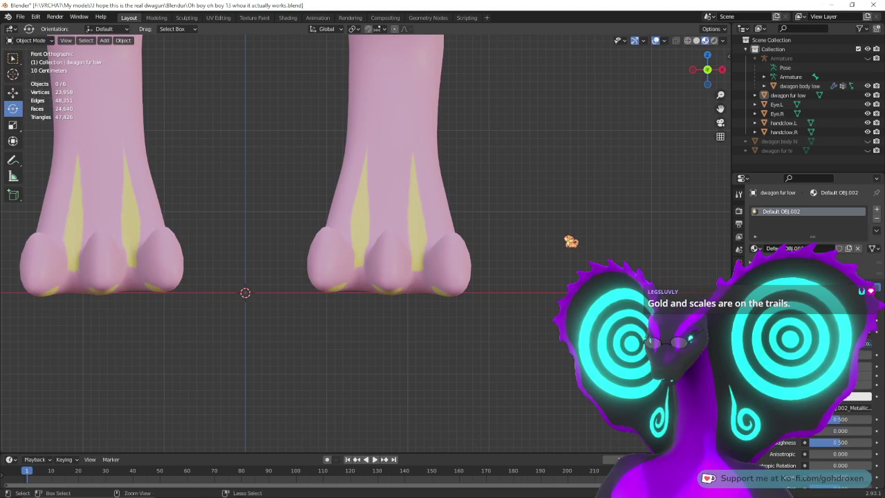
{"action": "scroll", "coordinate": [563, 242], "scroll_direction": "down", "scroll_amount": 1}
{"action": "scroll", "coordinate": [554, 228], "scroll_direction": "up", "scroll_amount": 2}
{"action": "middle_click_drag", "start_coordinate": [549, 201], "coordinate": [474, 224]}
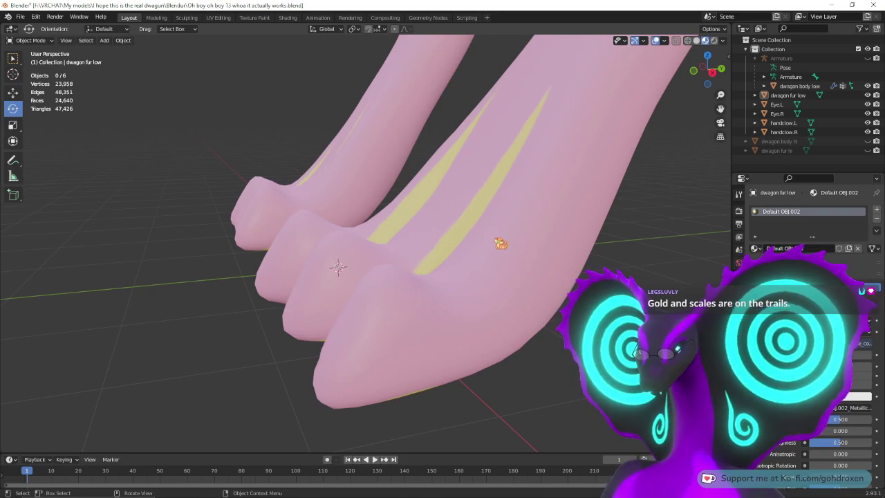
{"action": "middle_click_drag", "start_coordinate": [499, 239], "coordinate": [462, 235]}
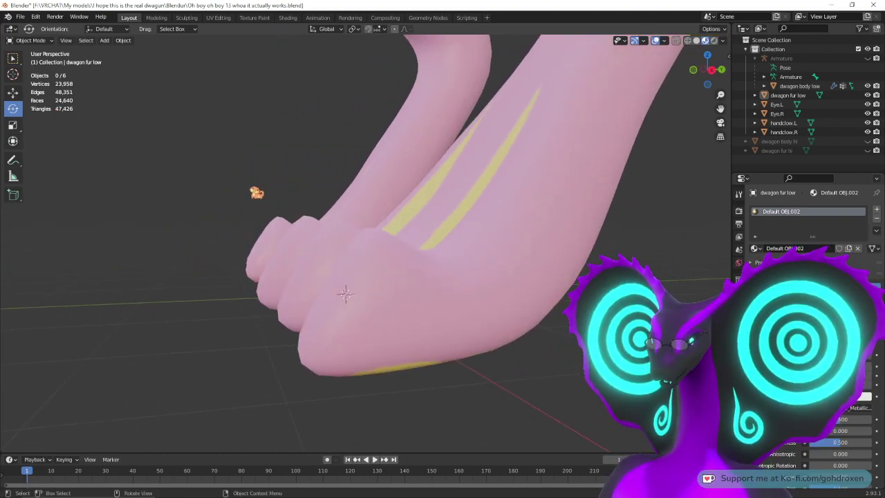
{"action": "left_click_drag", "start_coordinate": [240, 123], "coordinate": [777, 227]}
{"action": "left_click", "coordinate": [738, 296]}
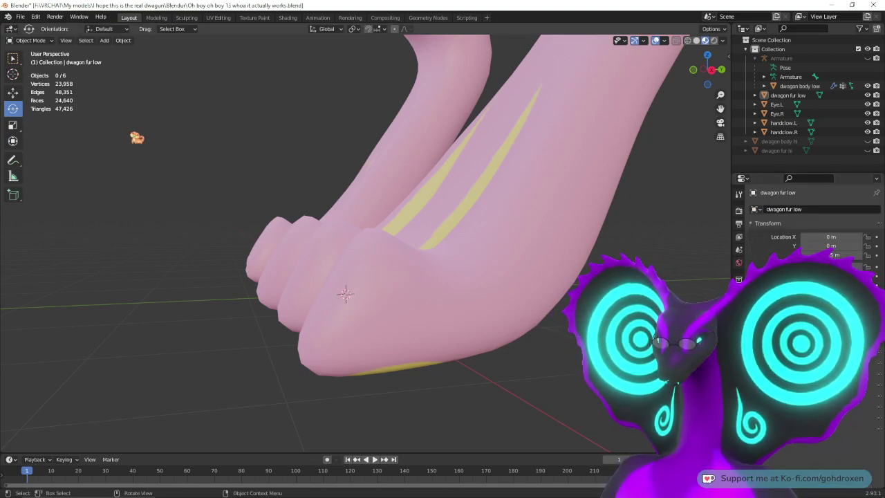
Step: Add a cube mesh to the scene as the base for a toe claw
{"action": "left_click", "coordinate": [12, 92]}
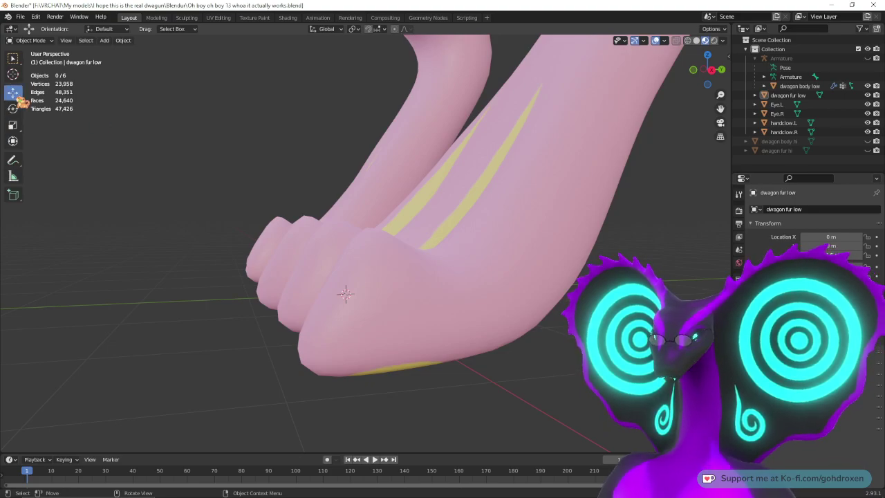
{"action": "left_click", "coordinate": [123, 40]}
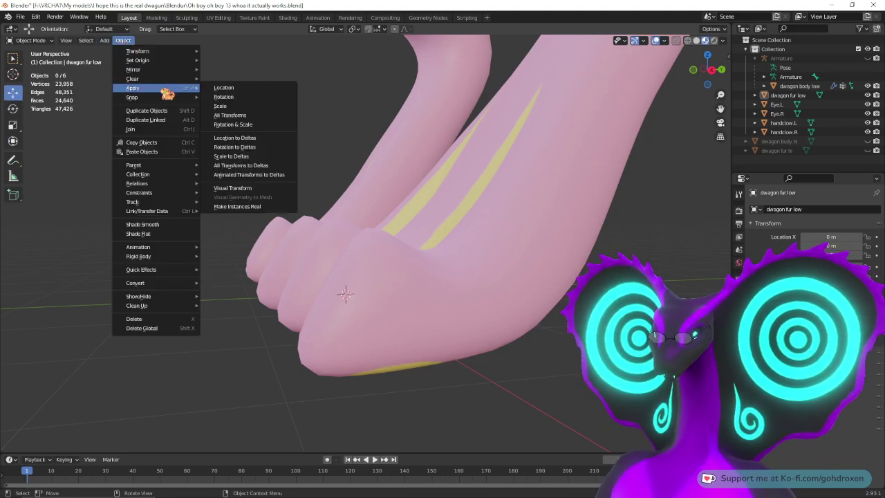
{"action": "left_click", "coordinate": [138, 51]}
{"action": "mouse_move", "coordinate": [105, 42]}
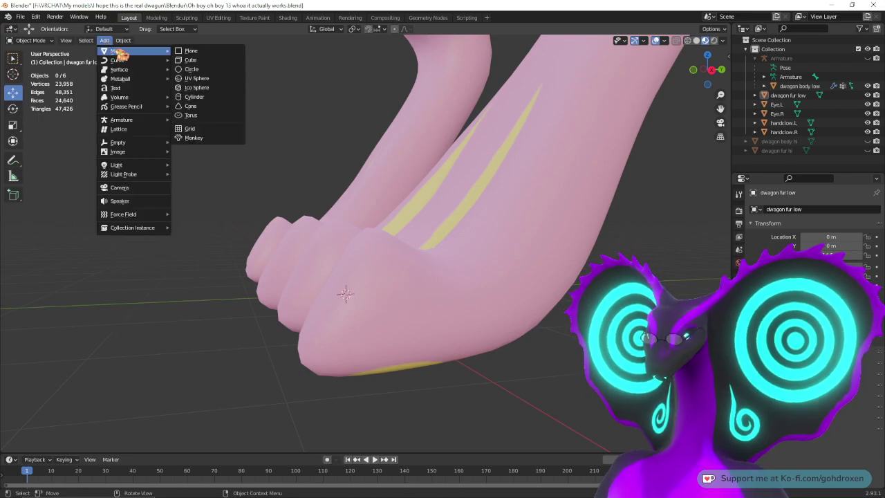
{"action": "left_click", "coordinate": [206, 62]}
{"action": "middle_click_drag", "start_coordinate": [172, 166], "coordinate": [311, 192]}
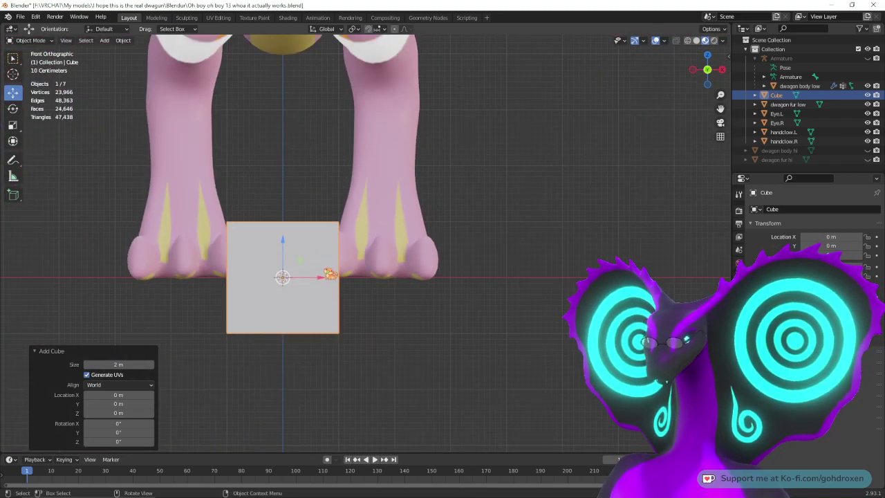
Step: Move the cube about 2.6 m along X and 0.41 m up onto the foot, and scale it to 0.16
{"action": "left_click_drag", "start_coordinate": [303, 266], "coordinate": [429, 254]}
{"action": "left_click", "coordinate": [12, 125]}
{"action": "middle_click_drag", "start_coordinate": [442, 277], "coordinate": [406, 307]}
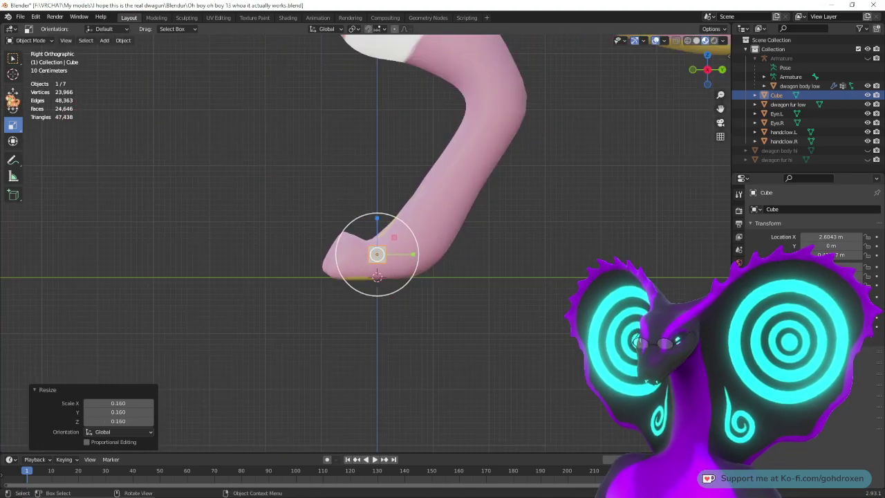
Step: Move the cube about -0.82 m along Y and slightly down to the front of the toes
{"action": "left_click", "coordinate": [12, 92]}
{"action": "left_click_drag", "start_coordinate": [405, 244], "coordinate": [350, 240]}
{"action": "middle_click_drag", "start_coordinate": [277, 265], "coordinate": [389, 263]}
{"action": "scroll", "coordinate": [393, 259], "scroll_direction": "up", "scroll_amount": 2}
{"action": "scroll", "coordinate": [393, 260], "scroll_direction": "up", "scroll_amount": 1}
{"action": "middle_click_drag", "start_coordinate": [381, 233], "coordinate": [282, 223], "text": "shift"}
{"action": "middle_click_drag", "start_coordinate": [282, 222], "coordinate": [256, 214]}
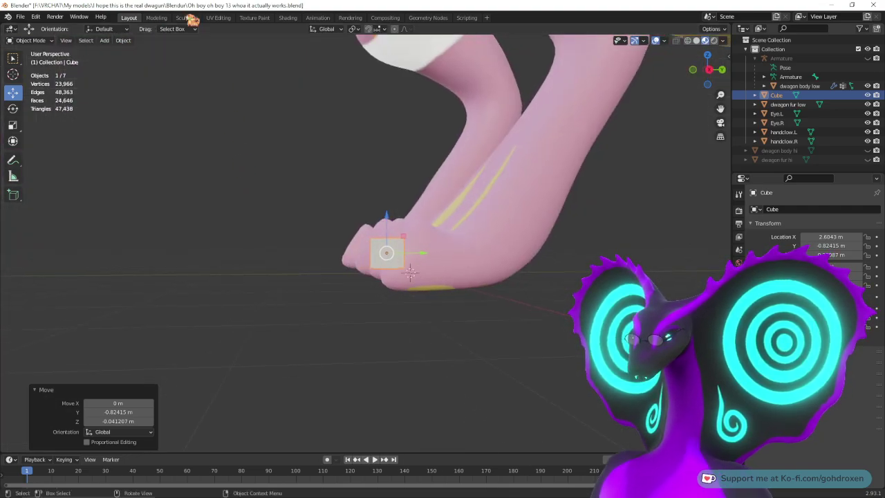
Step: Open the cube for mesh editing in the Modeling workspace and subdivide all its faces once with one cut
{"action": "left_click", "coordinate": [157, 17]}
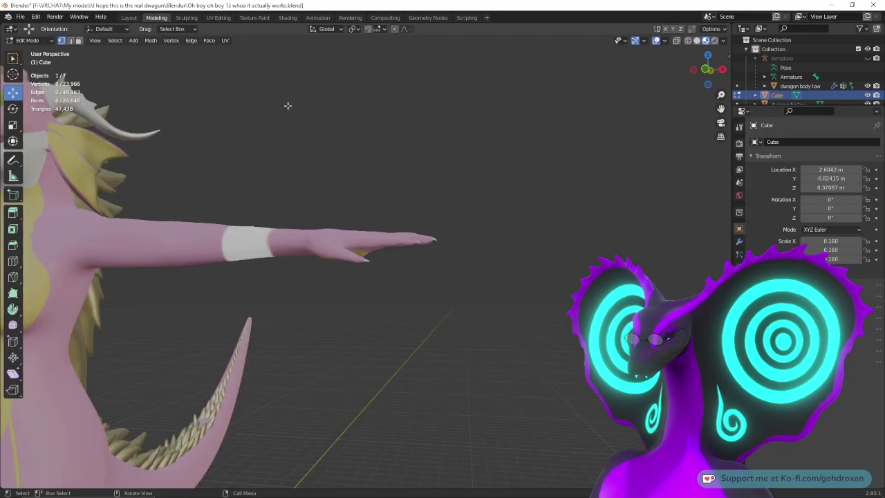
{"action": "key", "text": "KP_Decimal"}
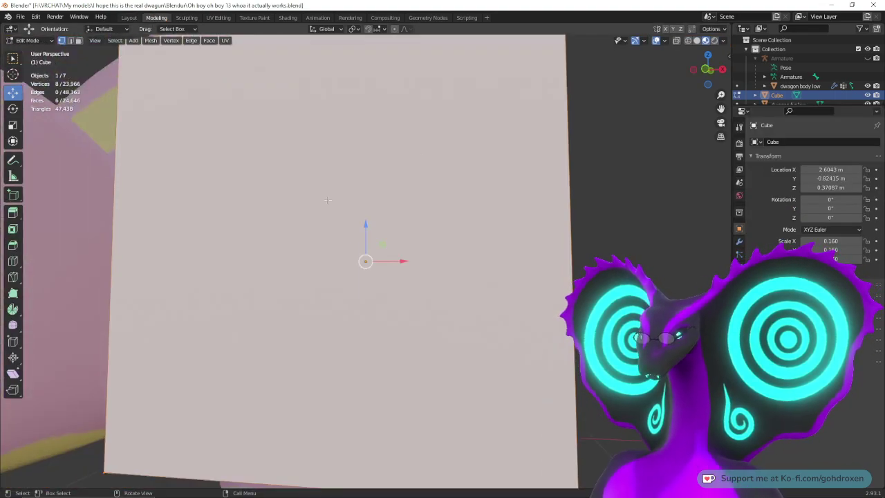
{"action": "middle_click_drag", "start_coordinate": [574, 140], "coordinate": [441, 191]}
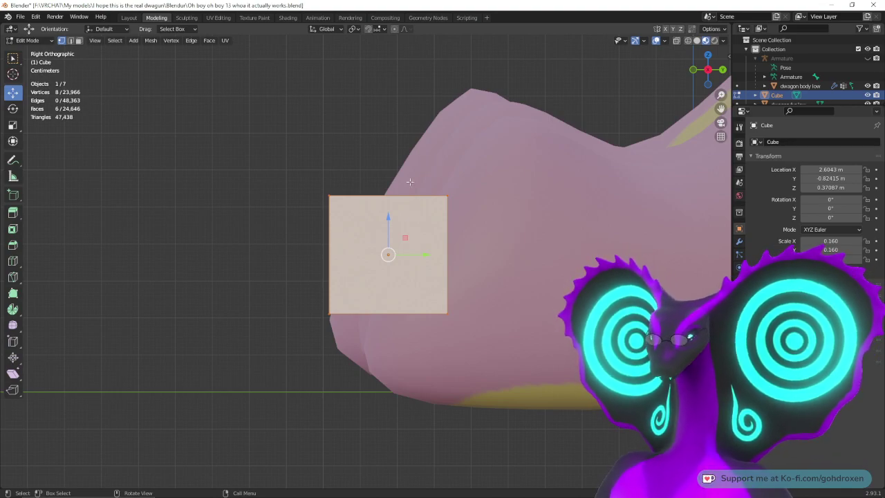
{"action": "right_click", "coordinate": [401, 244]}
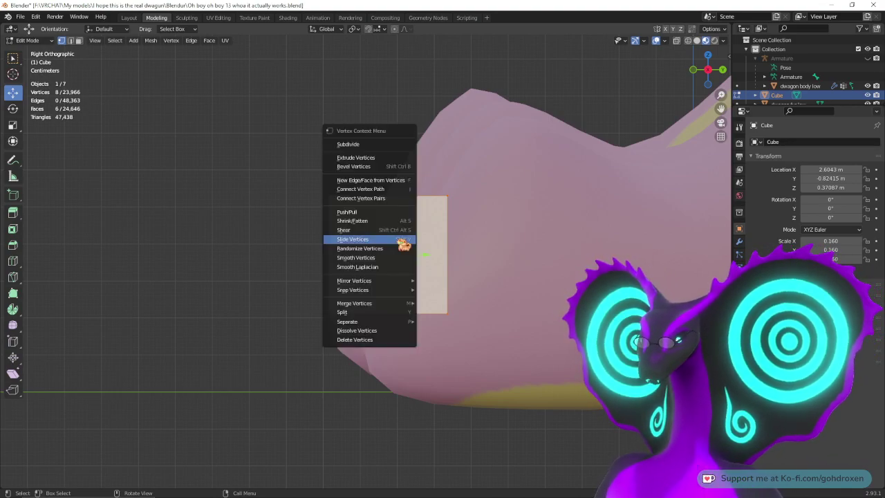
{"action": "left_click", "coordinate": [380, 144]}
{"action": "right_click", "coordinate": [387, 243]}
{"action": "left_click", "coordinate": [388, 245]}
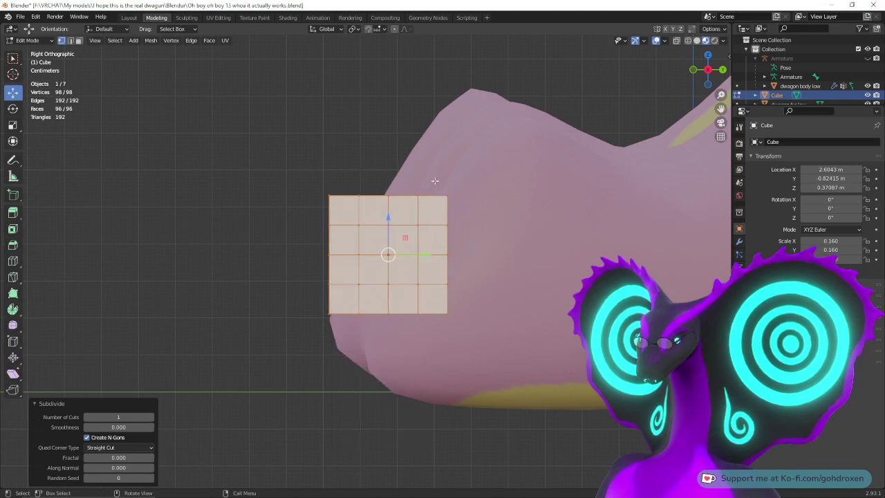
{"action": "key", "text": "ctrl+z"}
{"action": "middle_click_drag", "start_coordinate": [379, 230], "coordinate": [470, 300]}
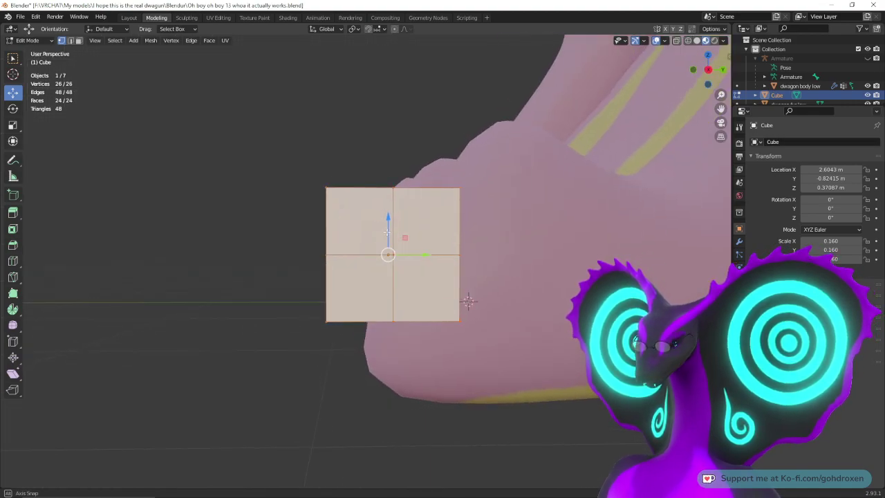
{"action": "key", "text": "KP_3"}
Step: Show the model in wireframe and move the whole cube mesh about -0.08 m in Y and 0.127 m in Z
{"action": "left_click", "coordinate": [689, 40]}
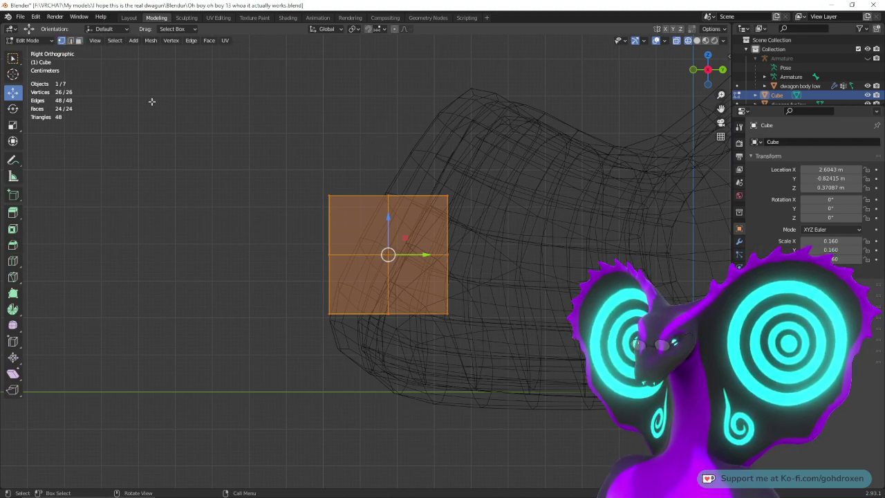
{"action": "key", "text": "g"}
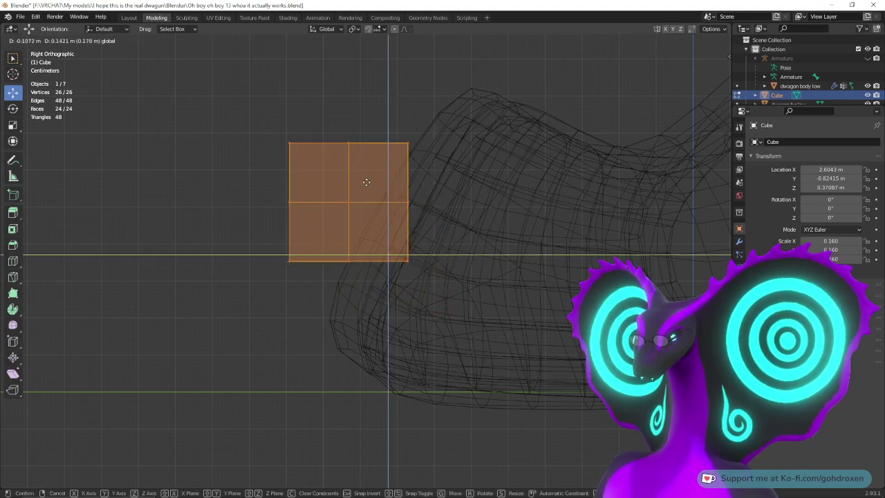
{"action": "left_click", "coordinate": [377, 187]}
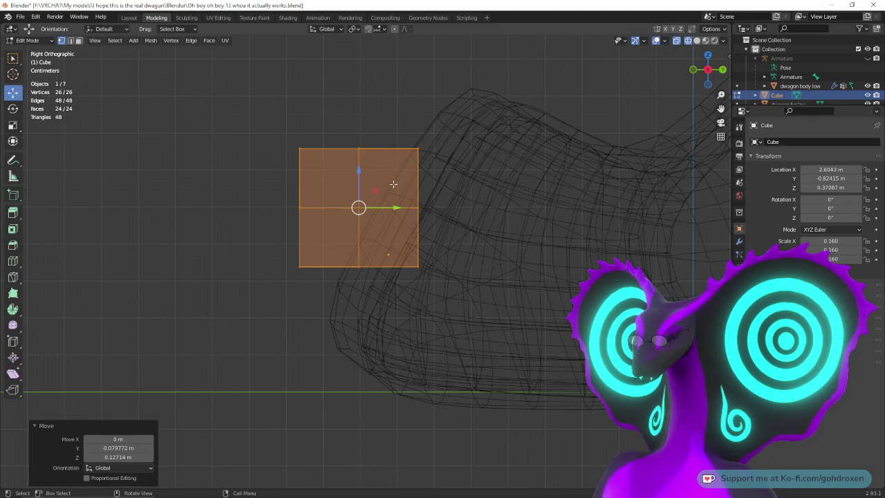
Step: Stretch the cube mesh about 2.8 times along Y and move it about -0.3 m in Y, ahead of the toe
{"action": "left_click", "coordinate": [16, 125]}
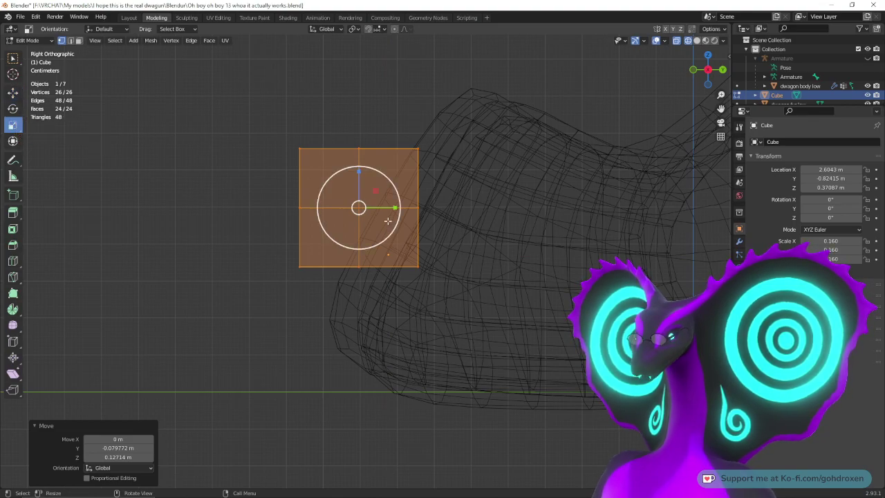
{"action": "left_click_drag", "start_coordinate": [395, 208], "coordinate": [448, 208]}
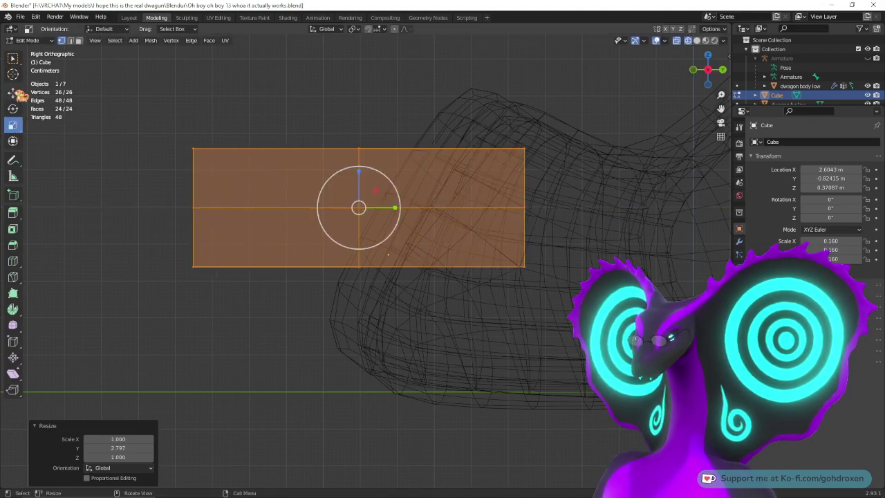
{"action": "left_click", "coordinate": [13, 92]}
{"action": "left_click_drag", "start_coordinate": [386, 203], "coordinate": [275, 207]}
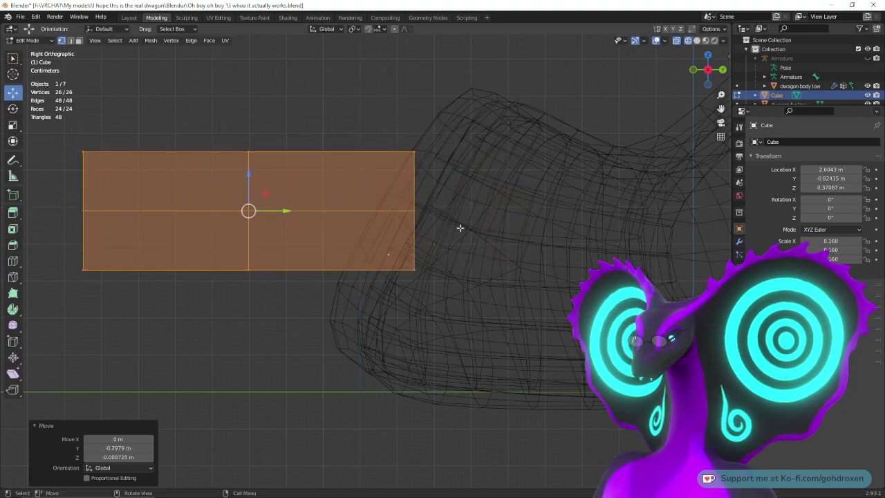
Step: Reposition the vertex rows at the block's toe end so that this end slants along the front of the toe
{"action": "left_click", "coordinate": [12, 109]}
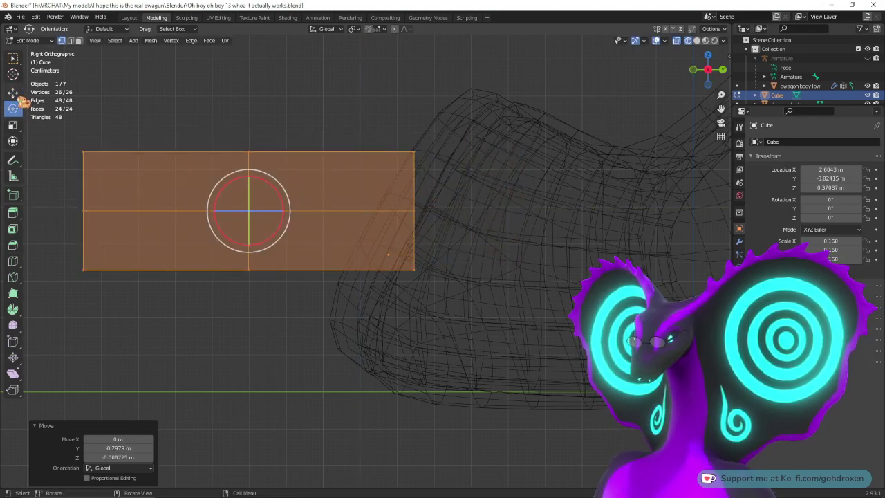
{"action": "left_click", "coordinate": [13, 92]}
{"action": "left_click_drag", "start_coordinate": [384, 128], "coordinate": [429, 277]}
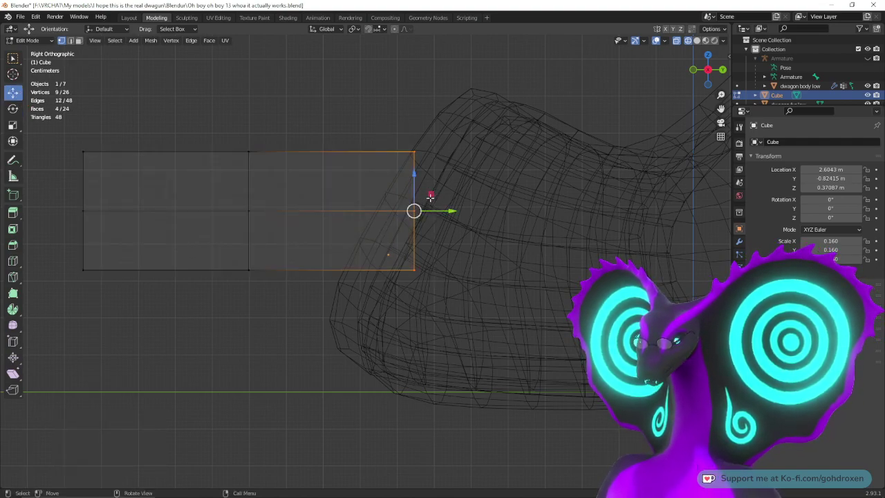
{"action": "left_click_drag", "start_coordinate": [404, 261], "coordinate": [449, 291]}
{"action": "left_click_drag", "start_coordinate": [432, 255], "coordinate": [390, 260]}
{"action": "left_click_drag", "start_coordinate": [392, 204], "coordinate": [433, 229]}
{"action": "left_click_drag", "start_coordinate": [430, 196], "coordinate": [413, 200]}
{"action": "left_click_drag", "start_coordinate": [397, 137], "coordinate": [448, 183]}
{"action": "left_click_drag", "start_coordinate": [431, 135], "coordinate": [447, 136]}
Step: Move the block's middle vertex loop about 0.253 m in Y and 0.118 m in Z to form a raised bend near the toe
{"action": "left_click_drag", "start_coordinate": [195, 123], "coordinate": [317, 277]}
{"action": "key", "text": "g"}
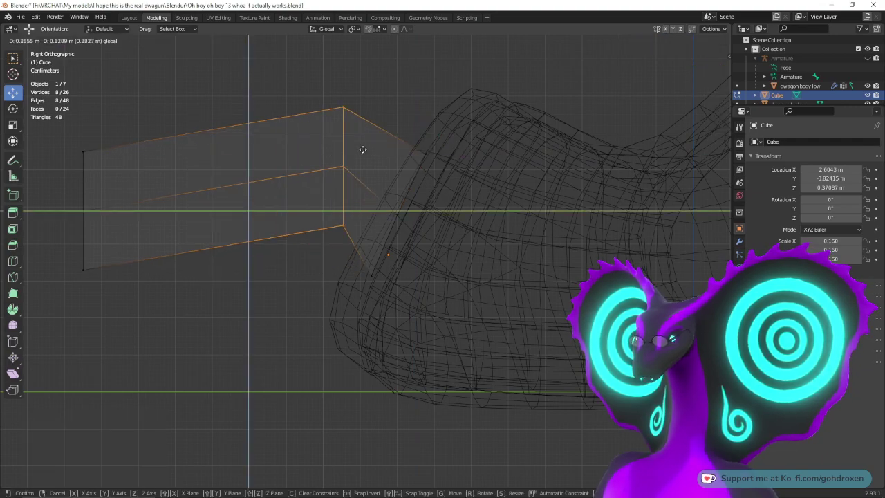
{"action": "left_click", "coordinate": [362, 150]}
Step: Add a single centred loop cut between the block's front end and its raised bend
{"action": "right_click", "coordinate": [318, 166]}
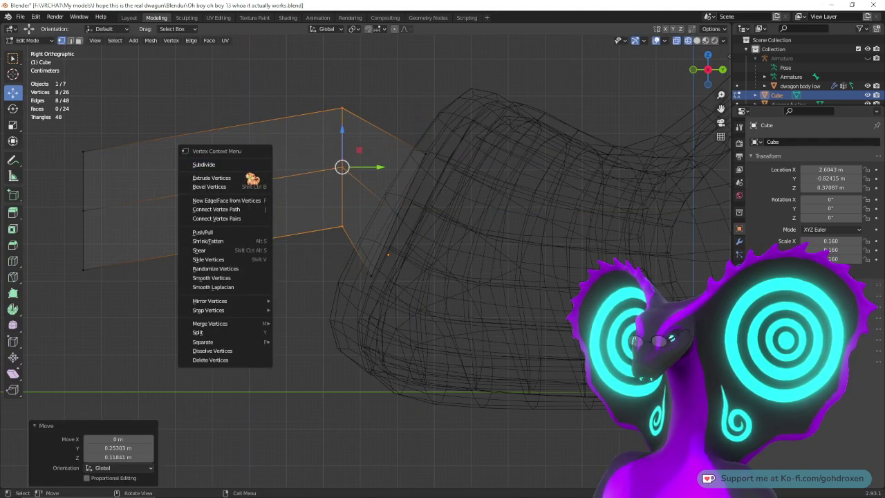
{"action": "left_click", "coordinate": [70, 40]}
{"action": "right_click", "coordinate": [202, 143]}
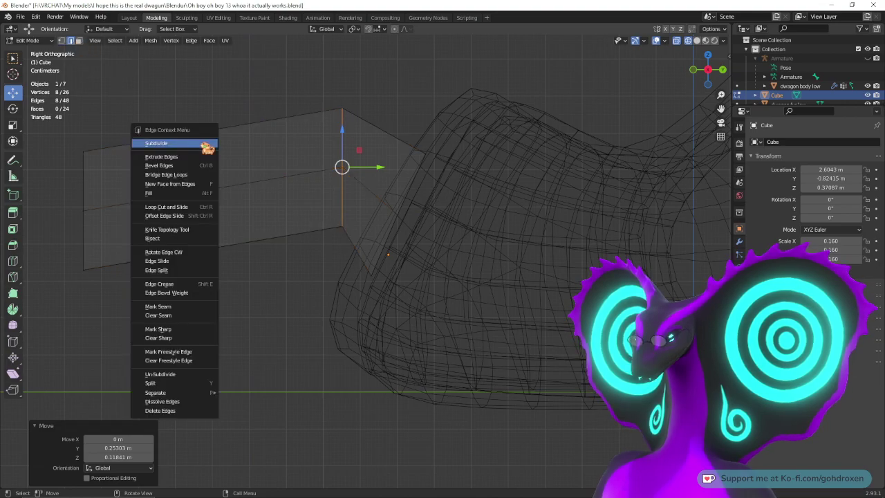
{"action": "left_click", "coordinate": [197, 208]}
{"action": "left_click", "coordinate": [207, 197]}
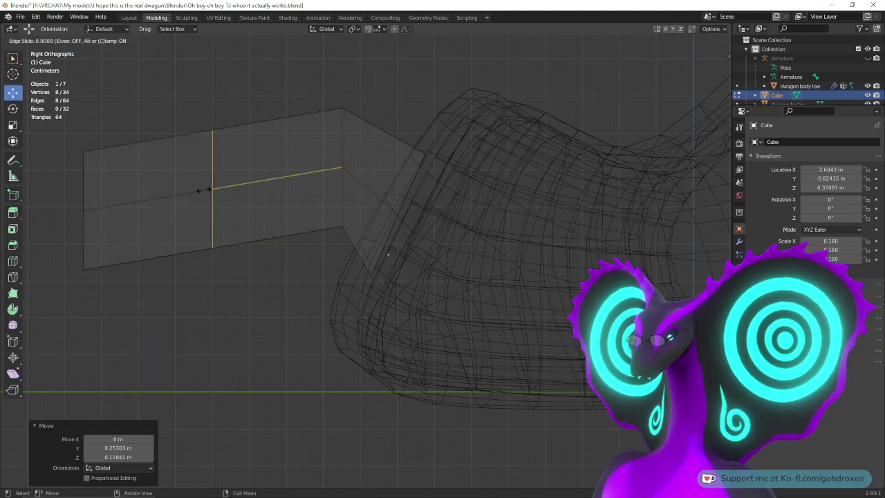
{"action": "left_click", "coordinate": [205, 190]}
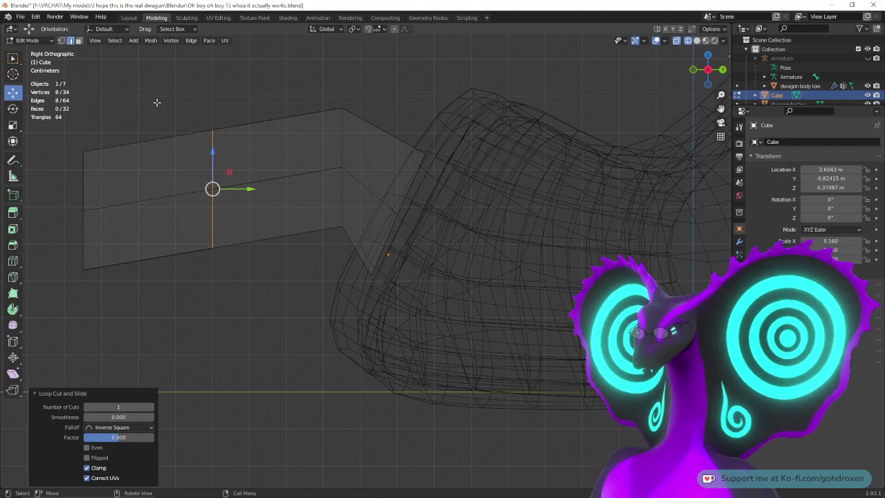
Step: Select the vertex loop at the bend and move it slightly up and away from the toe
{"action": "right_click", "coordinate": [184, 142]}
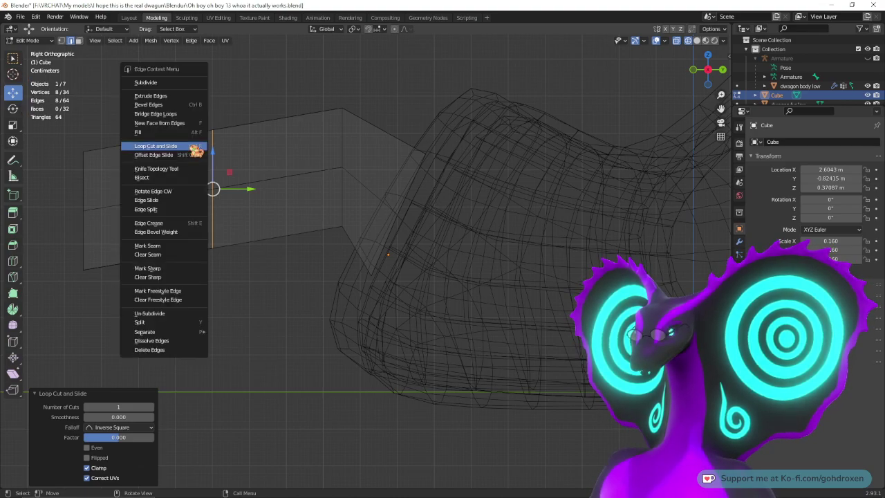
{"action": "left_click", "coordinate": [60, 40]}
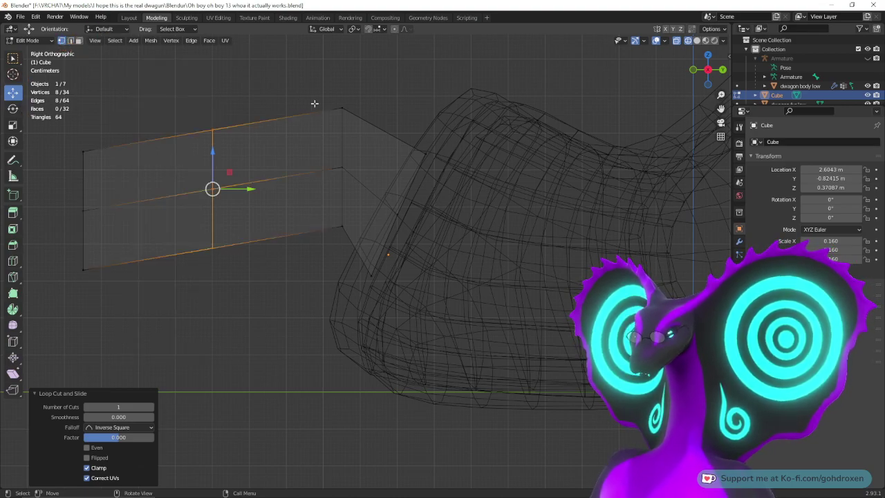
{"action": "left_click_drag", "start_coordinate": [307, 94], "coordinate": [369, 262]}
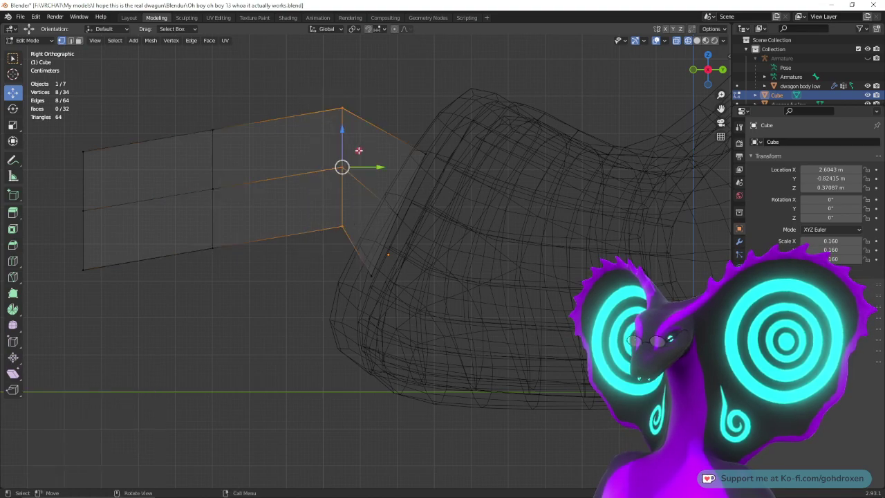
{"action": "key", "text": "g"}
{"action": "left_click", "coordinate": [345, 142]}
Step: Try to move the lower vertices of the block's bend, and undo the attempt
{"action": "left_click", "coordinate": [339, 207]}
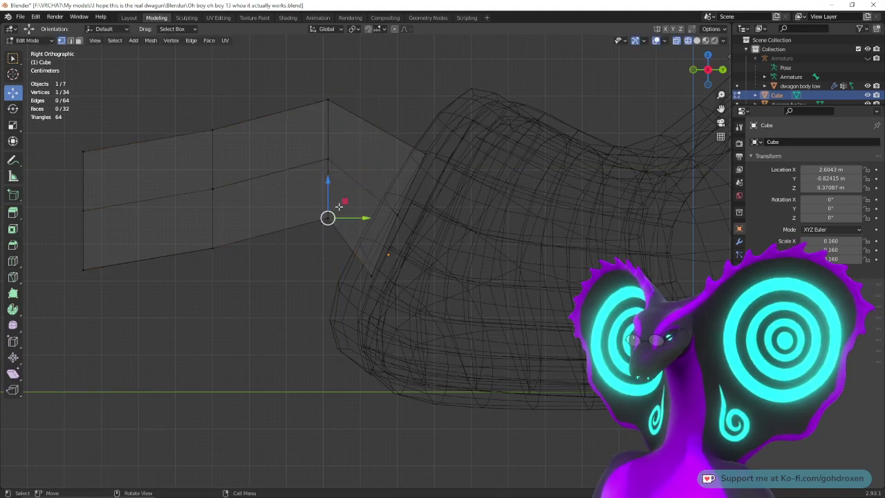
{"action": "key", "text": "g"}
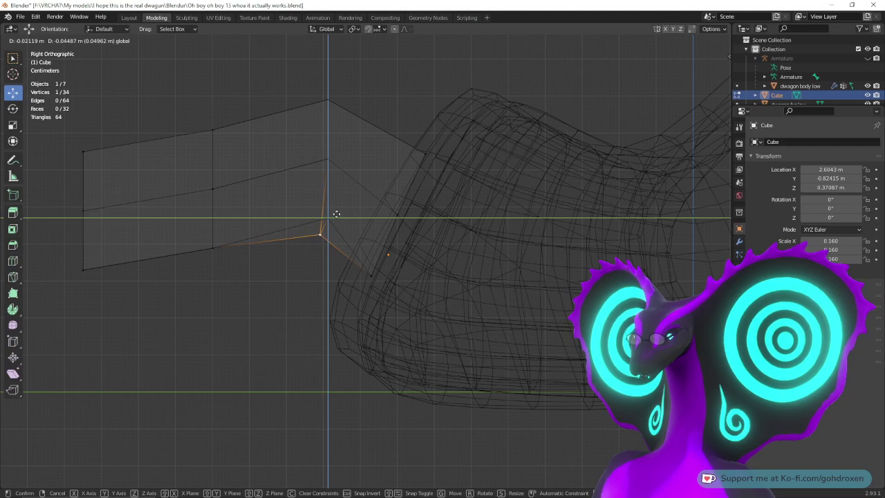
{"action": "key", "text": "Escape"}
{"action": "left_click_drag", "start_coordinate": [289, 196], "coordinate": [367, 277]}
{"action": "key", "text": "g"}
{"action": "left_click", "coordinate": [331, 211]}
{"action": "key", "text": "ctrl+z"}
{"action": "key", "text": "ctrl+z"}
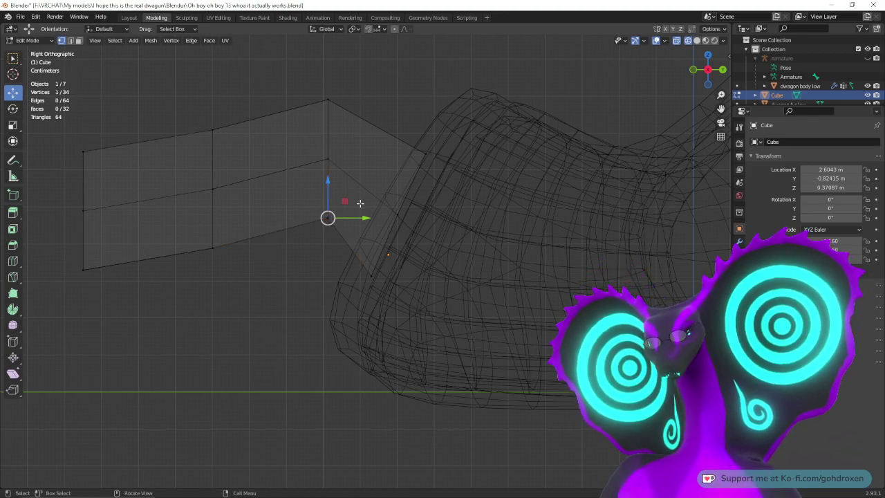
Step: Select the vertex loop in the middle of the block's front section and move it about 0.017 m in Y and 0.045 m in Z
{"action": "left_click_drag", "start_coordinate": [154, 107], "coordinate": [264, 275]}
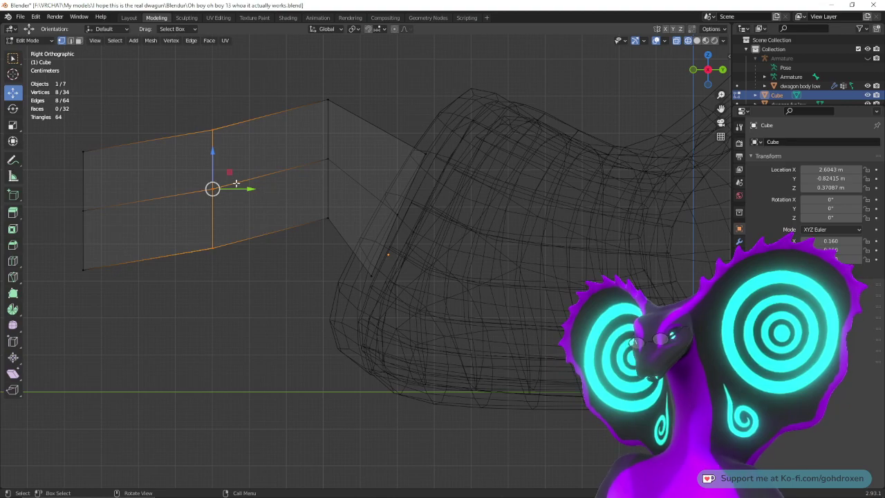
{"action": "key", "text": "g"}
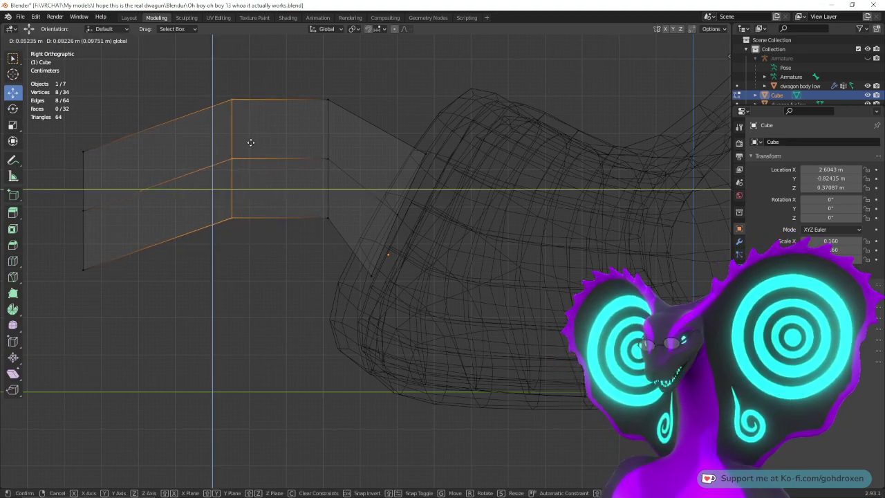
{"action": "left_click", "coordinate": [238, 155]}
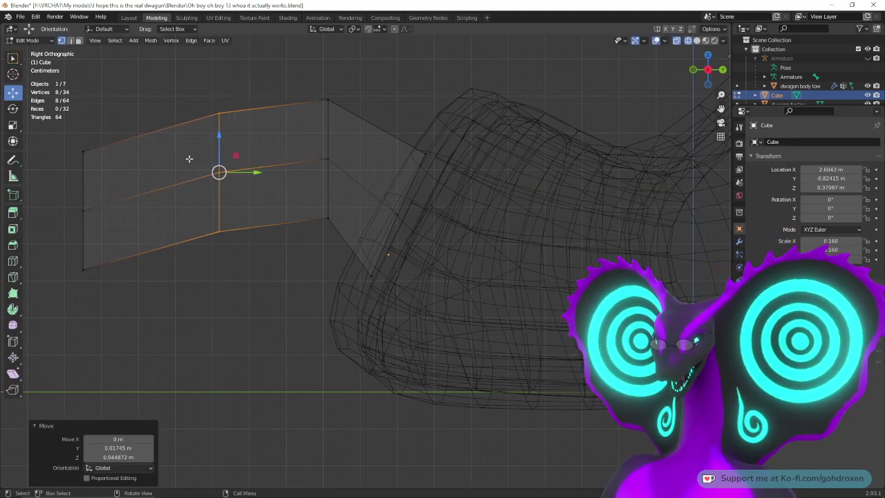
Step: Move the front-end vertices about 0.131 m in Y and -0.116 m in Z, and scale them to 0.138 in Y and Z
{"action": "left_click_drag", "start_coordinate": [57, 145], "coordinate": [116, 280]}
{"action": "key", "text": "g"}
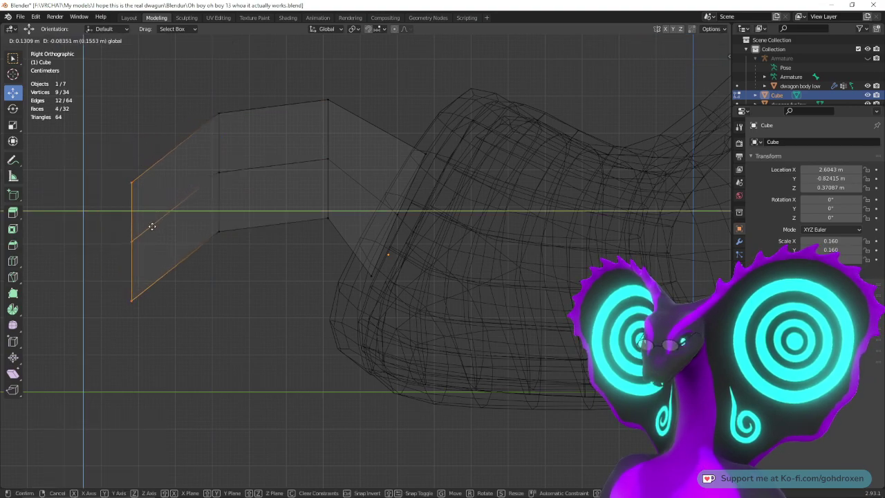
{"action": "left_click", "coordinate": [150, 239]}
{"action": "left_click", "coordinate": [16, 126]}
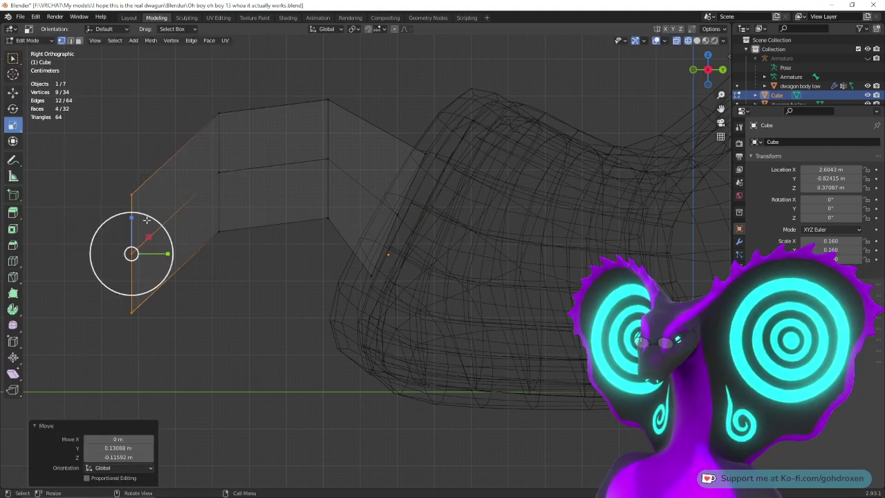
{"action": "left_click_drag", "start_coordinate": [146, 235], "coordinate": [131, 251]}
Step: Add a single centred loop cut between the claw's tip and the next vertex loop, and return to vertex selection
{"action": "right_click", "coordinate": [173, 195]}
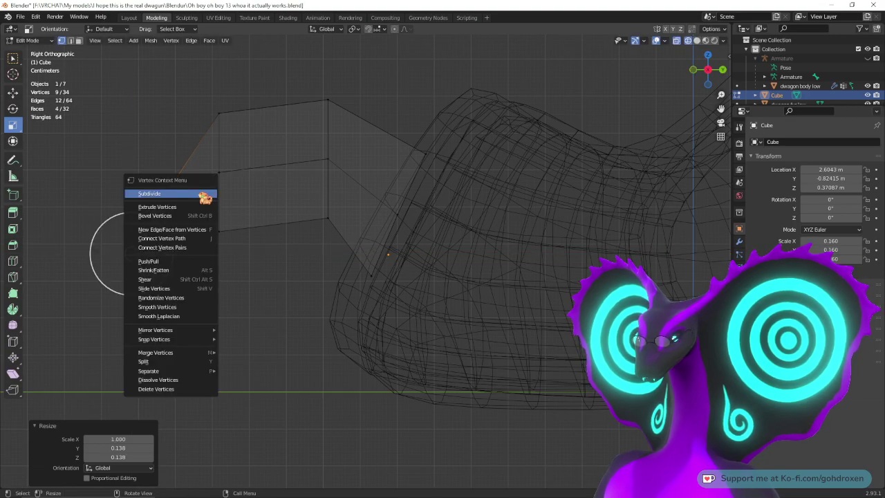
{"action": "left_click", "coordinate": [70, 42]}
{"action": "right_click", "coordinate": [179, 200]}
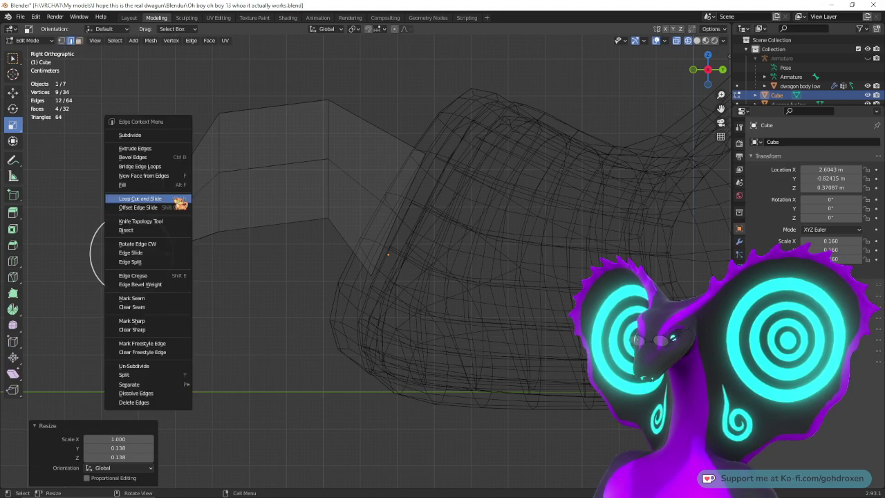
{"action": "left_click", "coordinate": [179, 201]}
{"action": "left_click", "coordinate": [179, 200]}
{"action": "right_click", "coordinate": [179, 200]}
{"action": "right_click", "coordinate": [180, 201]}
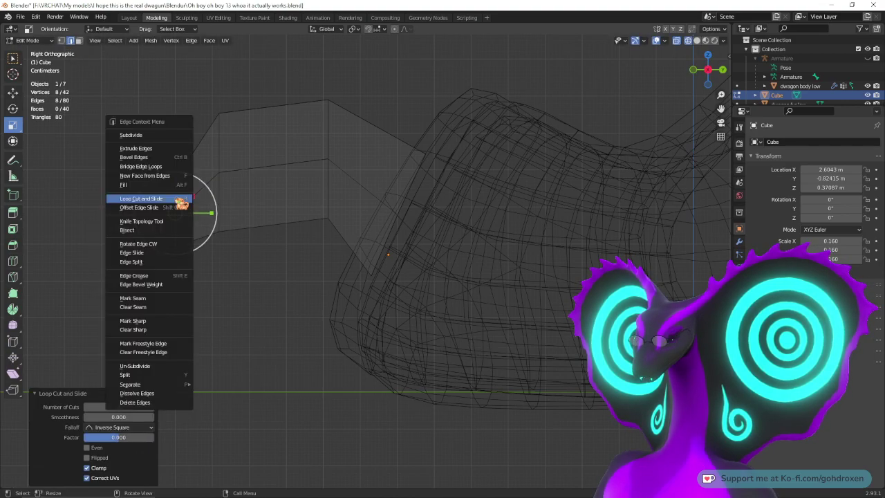
{"action": "left_click", "coordinate": [61, 41]}
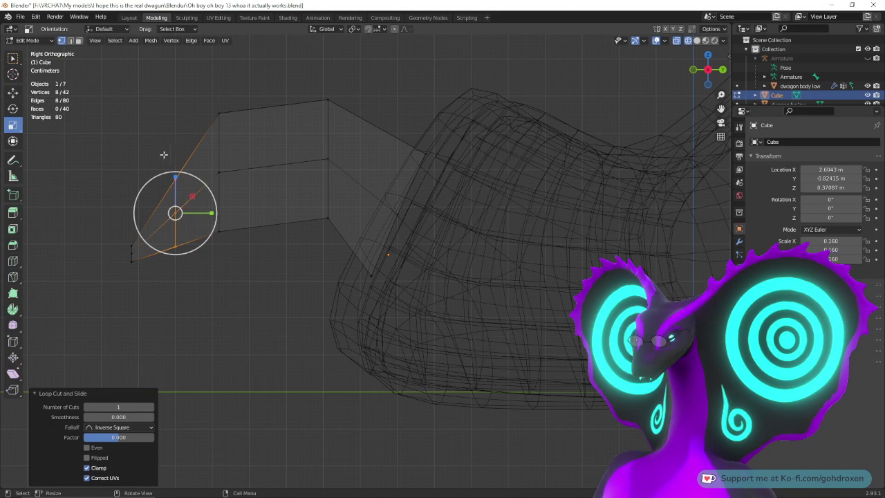
Step: Scale the new vertex loop behind the claw's tip to 1.257 in Z
{"action": "key", "text": "s"}
{"action": "left_click", "coordinate": [167, 191]}
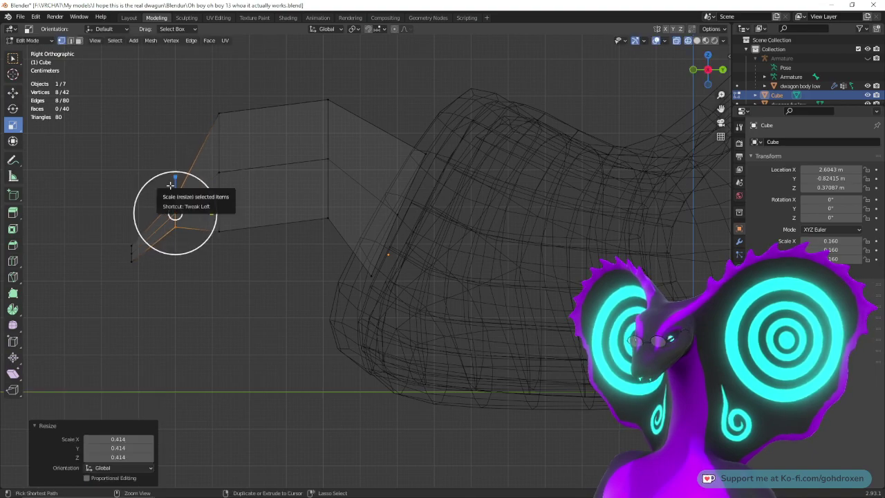
{"action": "left_click_drag", "start_coordinate": [175, 179], "coordinate": [175, 174]}
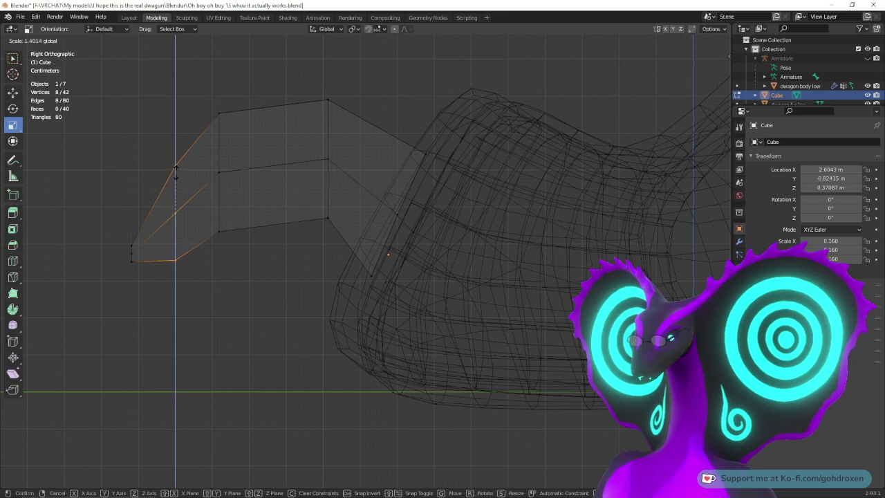
{"action": "left_click_drag", "start_coordinate": [176, 177], "coordinate": [175, 177]}
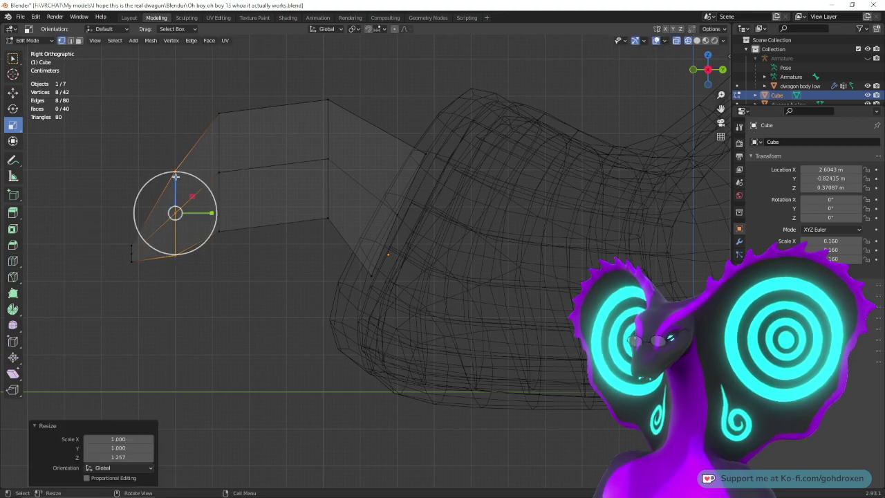
Step: Select the claw's tip vertices, narrow them strongly in X and scale them uniformly by 0.543
{"action": "middle_click_drag", "start_coordinate": [201, 202], "coordinate": [263, 296]}
{"action": "left_click_drag", "start_coordinate": [92, 209], "coordinate": [152, 294]}
{"action": "middle_click_drag", "start_coordinate": [152, 294], "coordinate": [165, 290]}
{"action": "middle_click_drag", "start_coordinate": [246, 290], "coordinate": [256, 291], "text": "alt"}
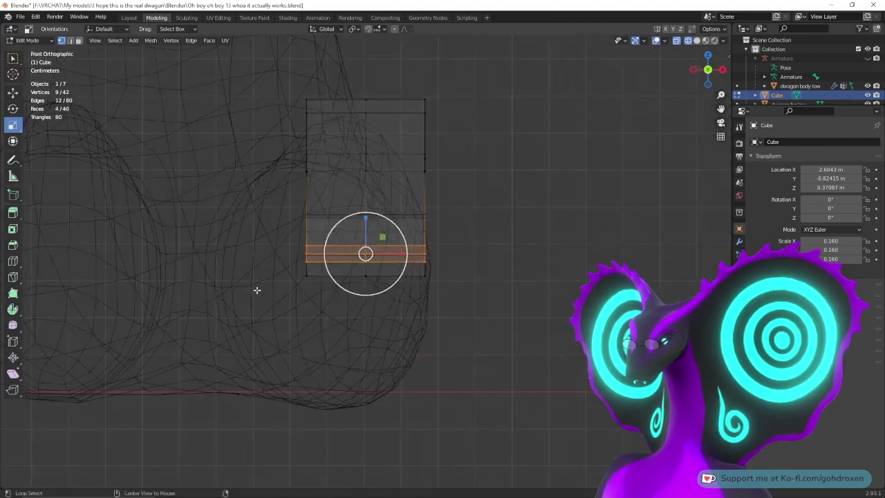
{"action": "left_click_drag", "start_coordinate": [402, 254], "coordinate": [383, 253]}
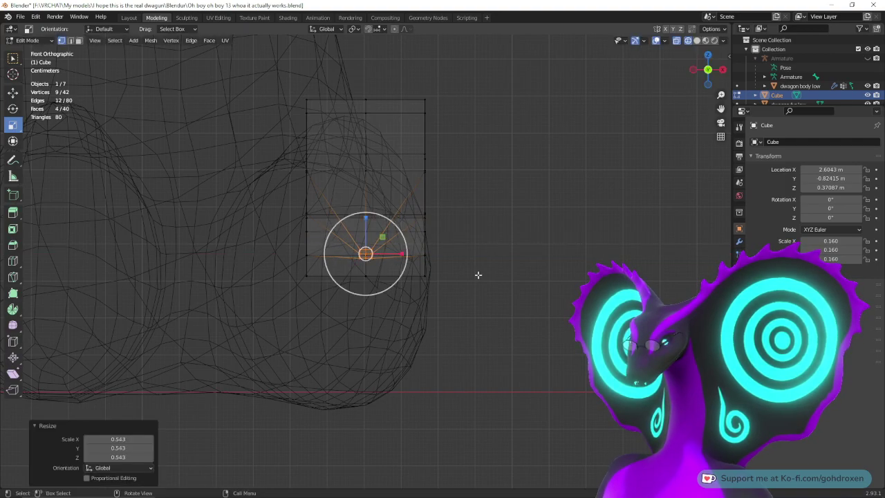
Step: Select the vertex loop just behind the claw's tip and scale it uniformly to about 0.46
{"action": "scroll", "coordinate": [475, 277], "scroll_direction": "down", "scroll_amount": 1}
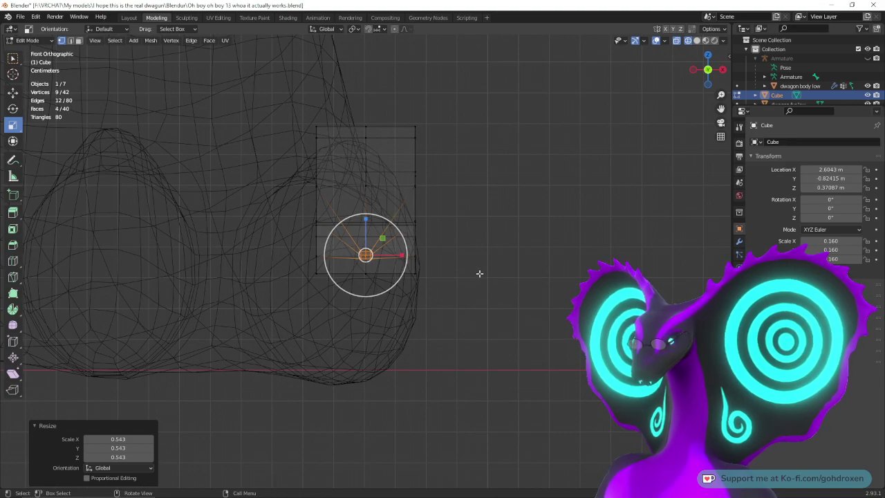
{"action": "middle_click_drag", "start_coordinate": [491, 227], "coordinate": [538, 237]}
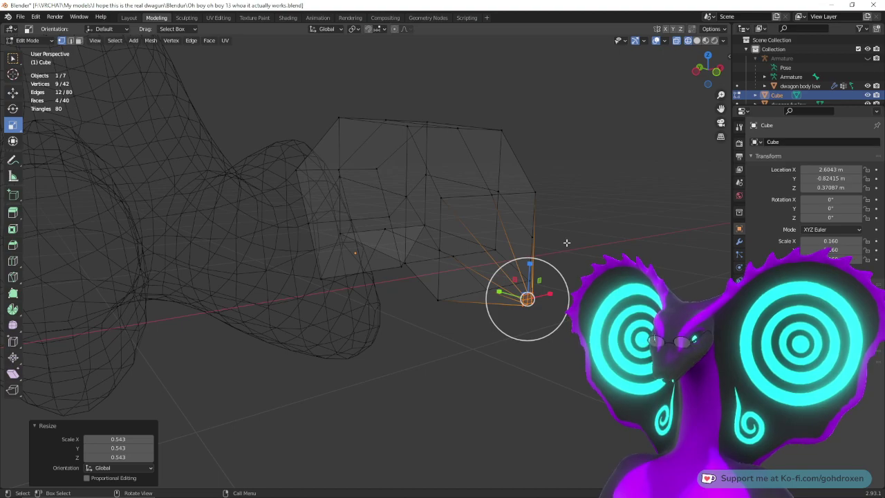
{"action": "middle_click_drag", "start_coordinate": [551, 239], "coordinate": [419, 230]}
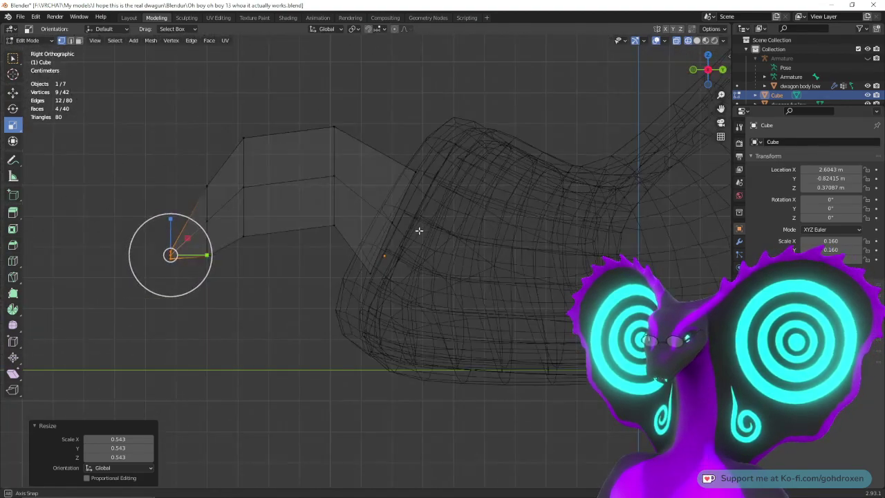
{"action": "left_click_drag", "start_coordinate": [181, 167], "coordinate": [215, 276]}
{"action": "middle_click_drag", "start_coordinate": [238, 274], "coordinate": [329, 292]}
{"action": "key", "text": "s"}
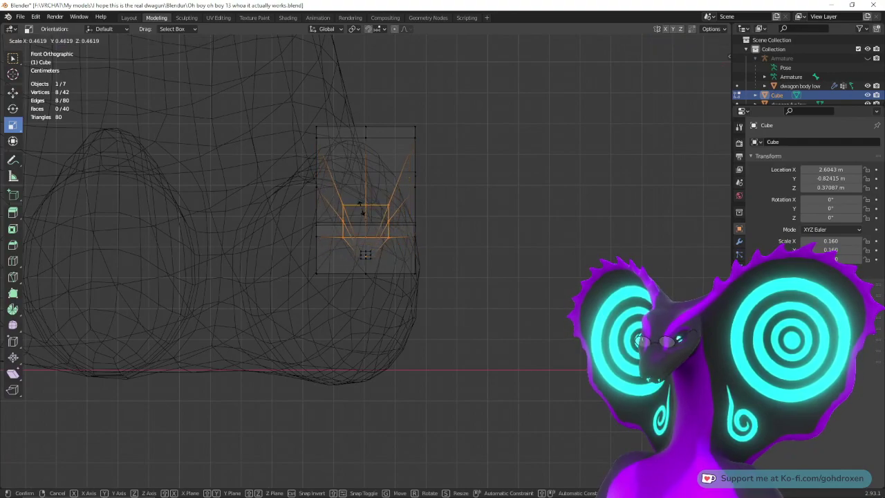
{"action": "left_click", "coordinate": [360, 207]}
Step: Select the next vertex loop between the tip section and the raised bend and scale it down uniformly
{"action": "middle_click_drag", "start_coordinate": [461, 224], "coordinate": [352, 244]}
{"action": "left_click_drag", "start_coordinate": [221, 113], "coordinate": [267, 259]}
{"action": "middle_click_drag", "start_coordinate": [245, 251], "coordinate": [367, 244]}
{"action": "key", "text": "s"}
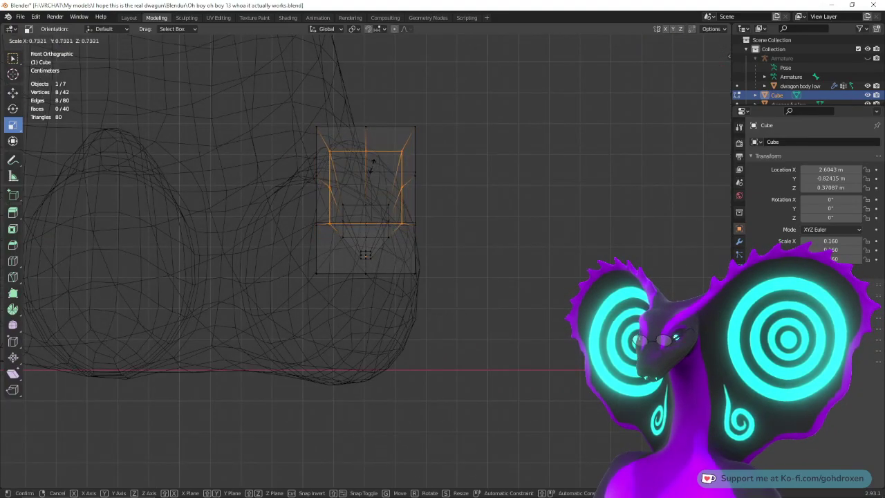
{"action": "left_click", "coordinate": [476, 207]}
Step: Select the vertex loop at the raised bend and scale it uniformly by 0.832
{"action": "middle_click_drag", "start_coordinate": [477, 206], "coordinate": [390, 207], "text": "alt"}
{"action": "left_click_drag", "start_coordinate": [307, 112], "coordinate": [347, 251]}
{"action": "middle_click_drag", "start_coordinate": [347, 252], "coordinate": [359, 201], "text": "alt"}
{"action": "key", "text": "s"}
{"action": "left_click", "coordinate": [392, 161]}
Step: Select all vertices of the claw's base end and move them slightly downward against the toe
{"action": "middle_click_drag", "start_coordinate": [463, 172], "coordinate": [365, 181], "text": "alt"}
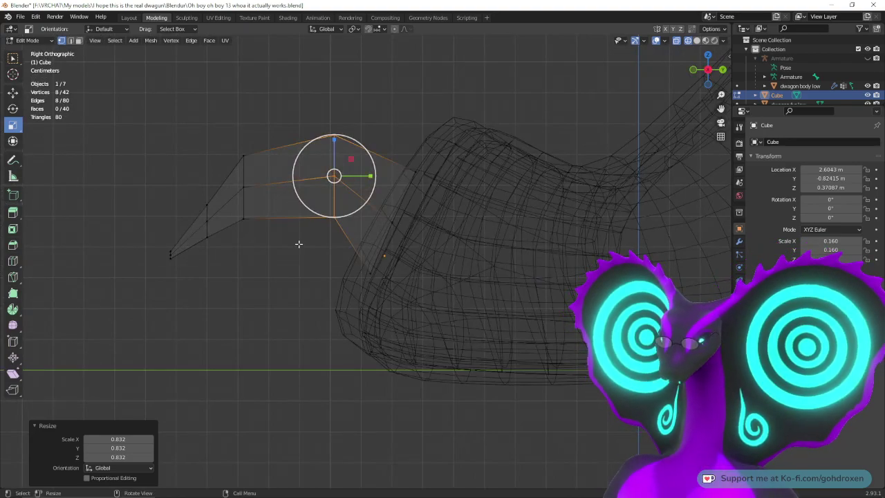
{"action": "left_click_drag", "start_coordinate": [449, 150], "coordinate": [404, 190]}
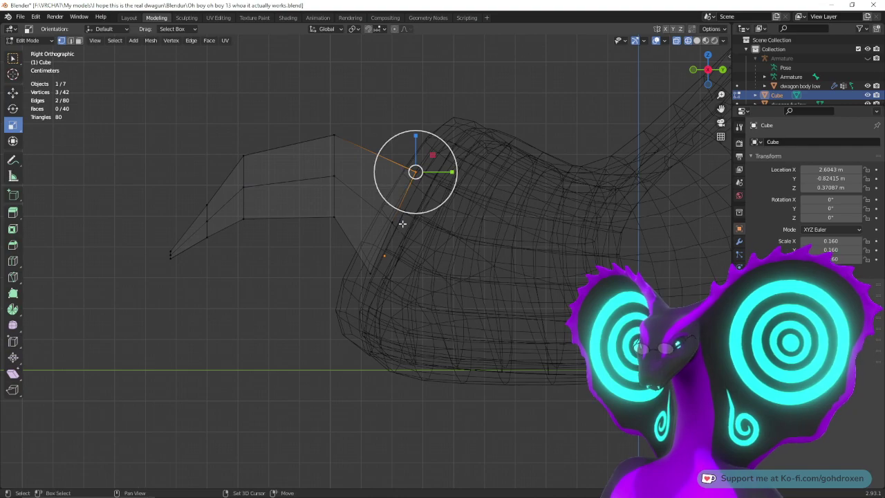
{"action": "left_click_drag", "start_coordinate": [412, 240], "coordinate": [384, 212], "text": "shift"}
{"action": "left_click_drag", "start_coordinate": [387, 295], "coordinate": [355, 258], "text": "shift"}
{"action": "left_click", "coordinate": [13, 92]}
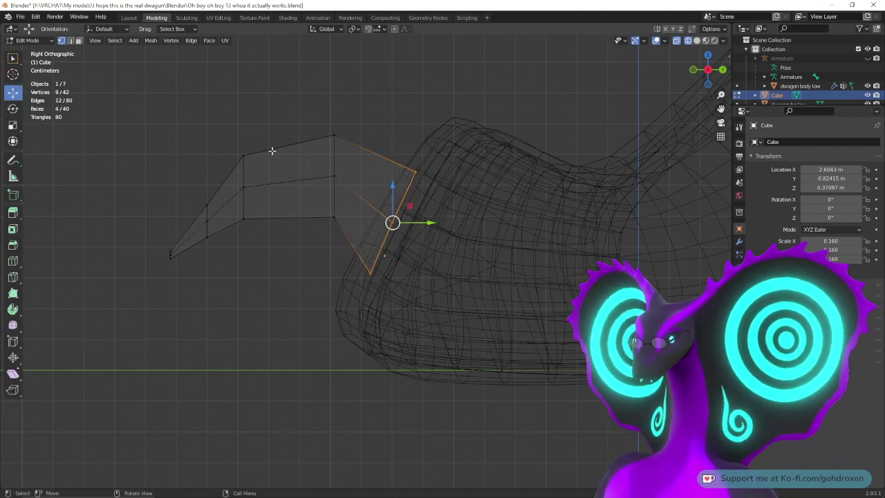
{"action": "left_click_drag", "start_coordinate": [409, 209], "coordinate": [406, 217]}
Step: Move the raised bend's vertex loop about -0.025 m in Y and 0.039 m in Z
{"action": "left_click_drag", "start_coordinate": [304, 121], "coordinate": [348, 220]}
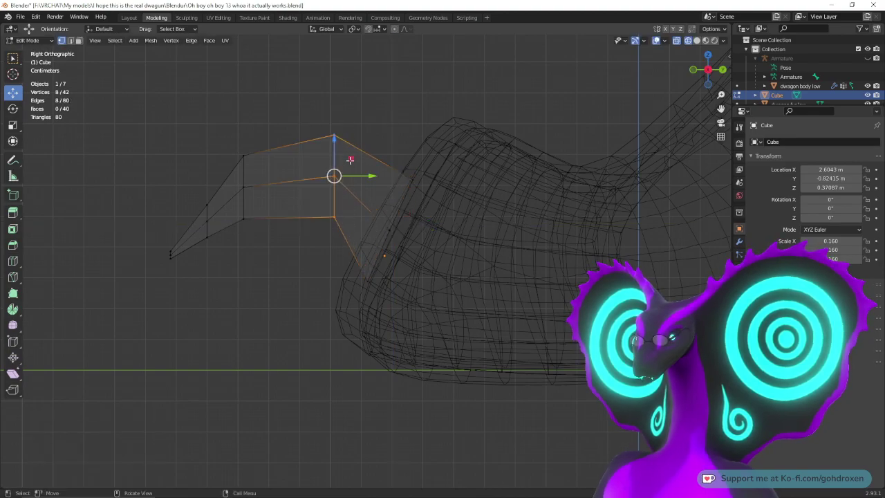
{"action": "key", "text": "g"}
{"action": "left_click", "coordinate": [341, 147]}
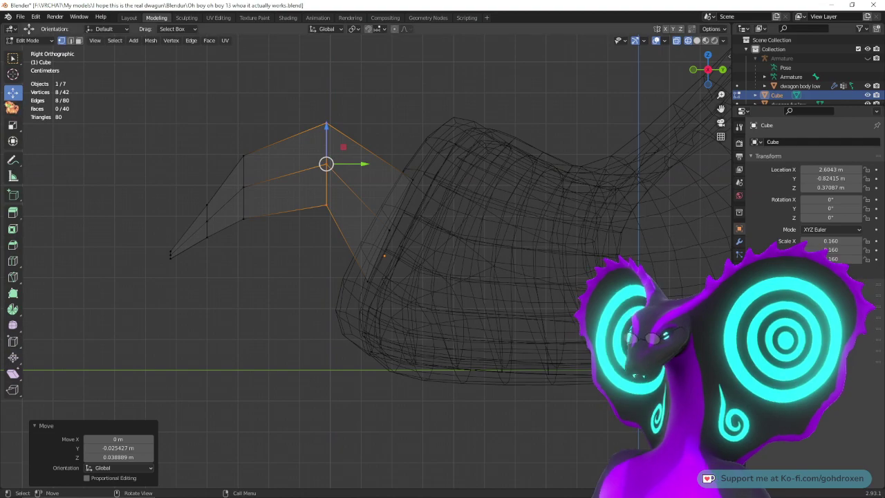
Step: Add a single centred loop cut between the raised bend and the claw's base, and return to vertex selection
{"action": "left_click", "coordinate": [79, 41]}
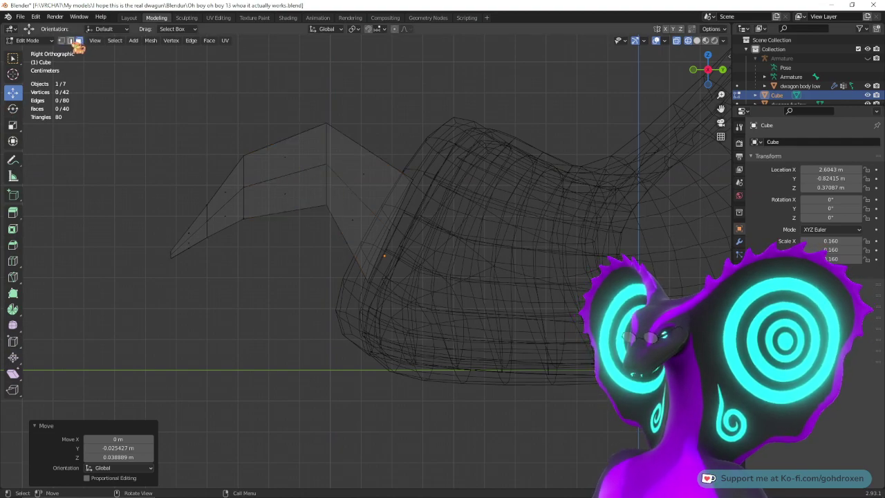
{"action": "left_click", "coordinate": [70, 40]}
{"action": "right_click", "coordinate": [263, 183]}
{"action": "left_click", "coordinate": [260, 181]}
{"action": "left_click", "coordinate": [365, 193]}
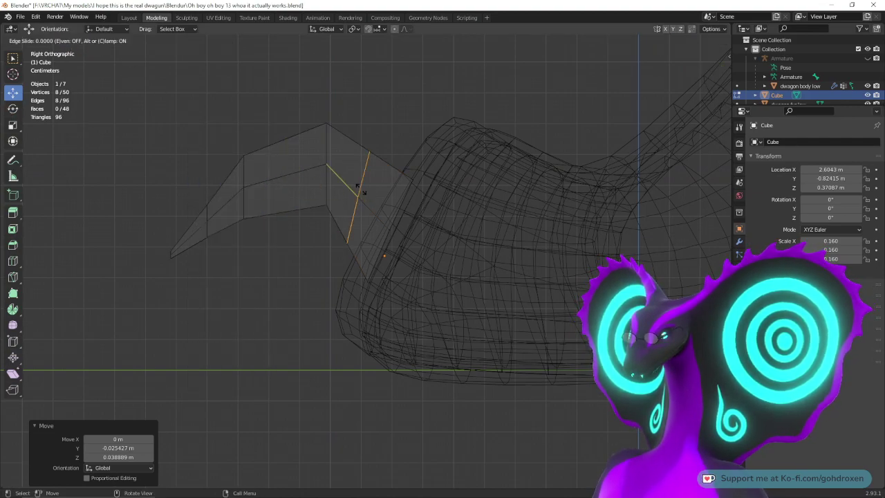
{"action": "left_click", "coordinate": [361, 191]}
{"action": "left_click", "coordinate": [62, 41]}
Step: Try to scale the new loop near the claw's base in Z, and undo the attempt
{"action": "left_click", "coordinate": [13, 125]}
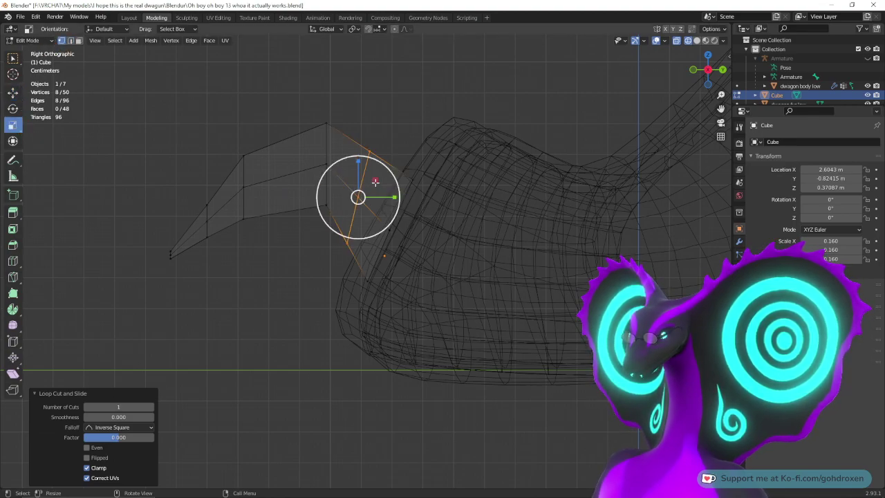
{"action": "mouse_move", "coordinate": [357, 163]}
{"action": "left_mouse_down"}
{"action": "mouse_move", "coordinate": [380, 160]}
{"action": "mouse_move", "coordinate": [392, 125]}
{"action": "left_mouse_up"}
{"action": "key", "text": "ctrl+z"}
Step: Raise the new loop's upper and middle vertices slightly toward the toe, and move its lower vertices about 0.009 m in Y and 0.046 m in Z
{"action": "left_click", "coordinate": [12, 93]}
{"action": "left_click", "coordinate": [359, 200]}
{"action": "left_click_drag", "start_coordinate": [378, 179], "coordinate": [380, 170]}
{"action": "left_click", "coordinate": [360, 237], "text": "shift"}
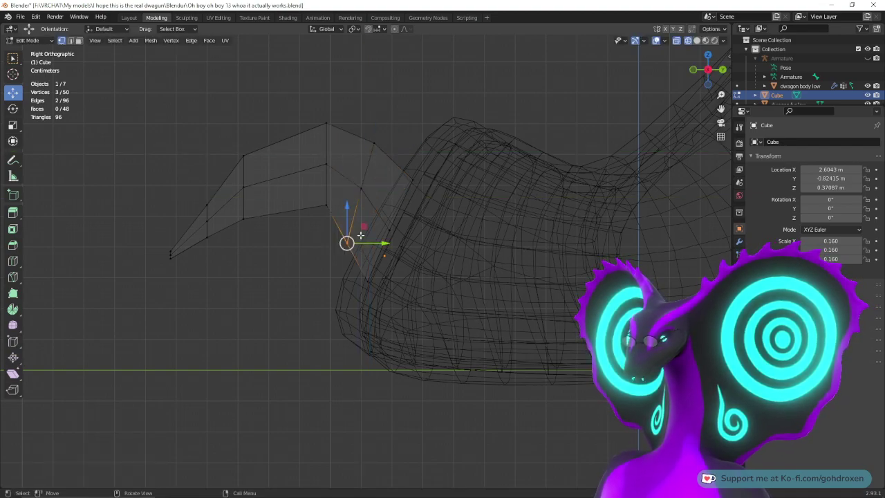
{"action": "key", "text": "g"}
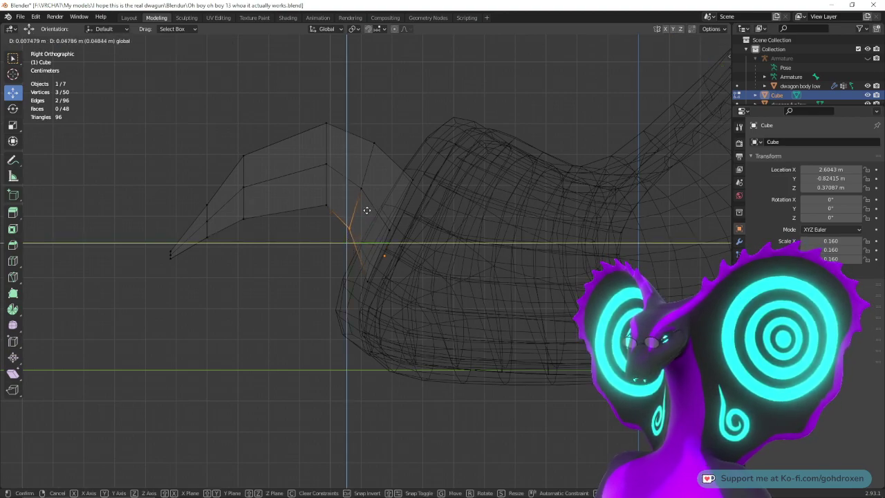
{"action": "left_click", "coordinate": [367, 210]}
Step: Check the claw in solid shading, leave mesh editing, and scale the whole claw object to 0.731 in X
{"action": "left_click", "coordinate": [697, 40]}
{"action": "middle_click_drag", "start_coordinate": [495, 119], "coordinate": [467, 161]}
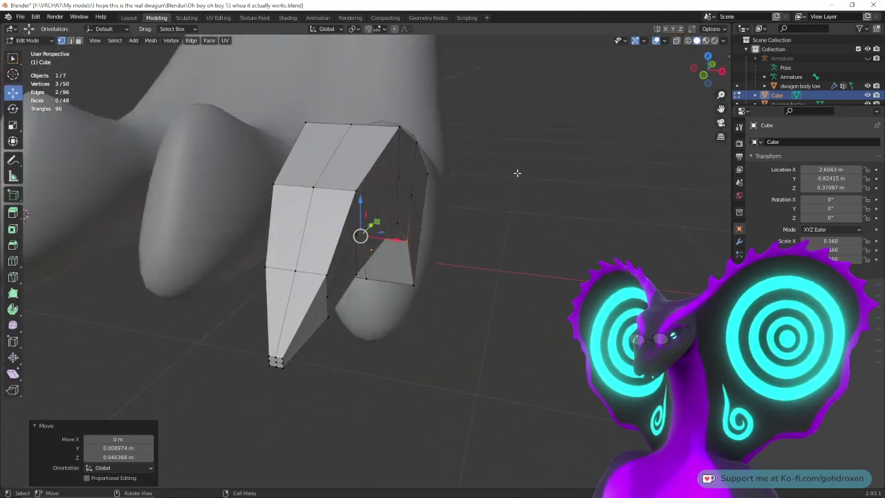
{"action": "mouse_move", "coordinate": [554, 167]}
{"action": "middle_mouse_down"}
{"action": "mouse_move", "coordinate": [528, 168]}
{"action": "mouse_move", "coordinate": [545, 162]}
{"action": "middle_mouse_up"}
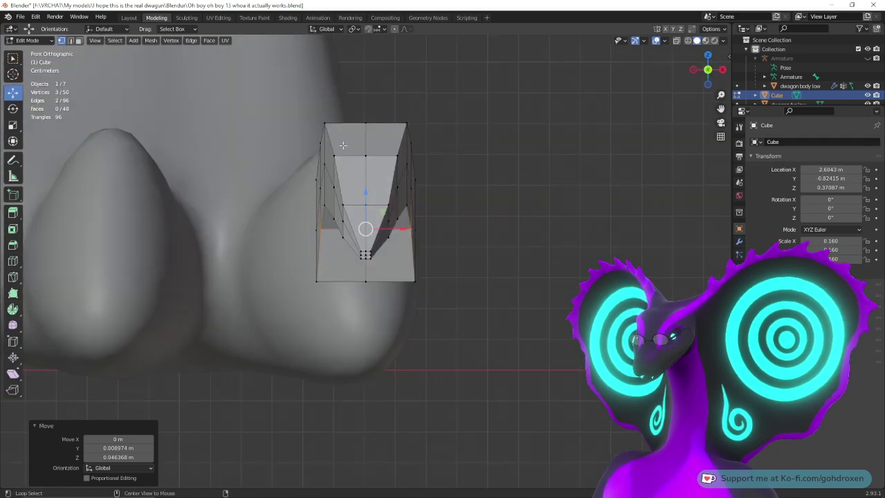
{"action": "left_click", "coordinate": [129, 17]}
{"action": "middle_click_drag", "start_coordinate": [296, 198], "coordinate": [395, 208]}
{"action": "left_click", "coordinate": [13, 125]}
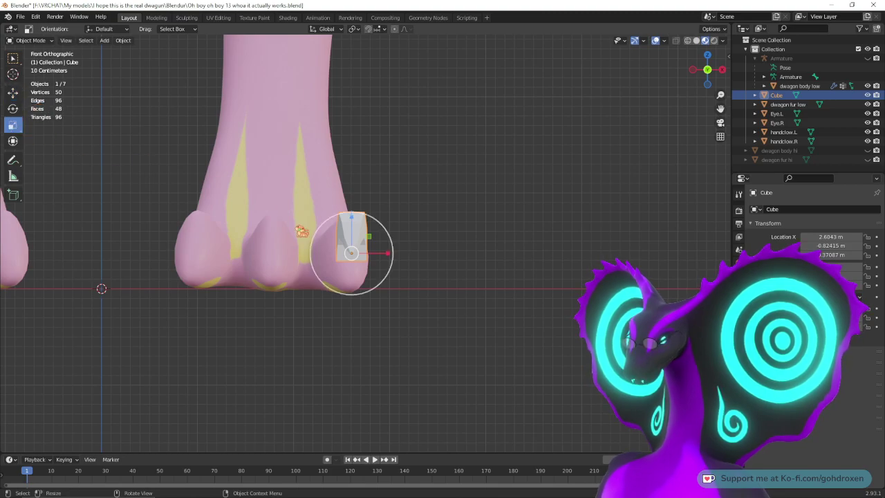
{"action": "left_click_drag", "start_coordinate": [392, 259], "coordinate": [389, 253]}
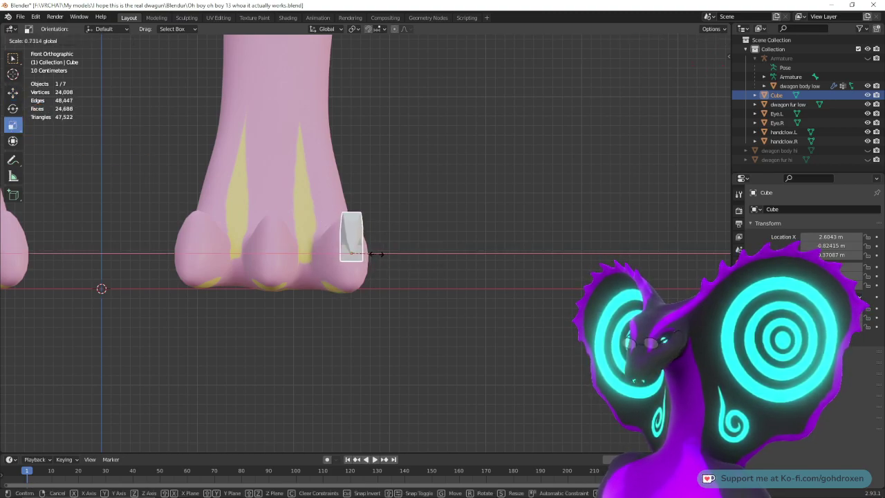
{"action": "left_click_drag", "start_coordinate": [377, 254], "coordinate": [377, 254]}
Step: Move the claw object about 0.130 m in Y and -0.058 m in Z so its base sinks into the toe
{"action": "middle_click_drag", "start_coordinate": [377, 253], "coordinate": [422, 255]}
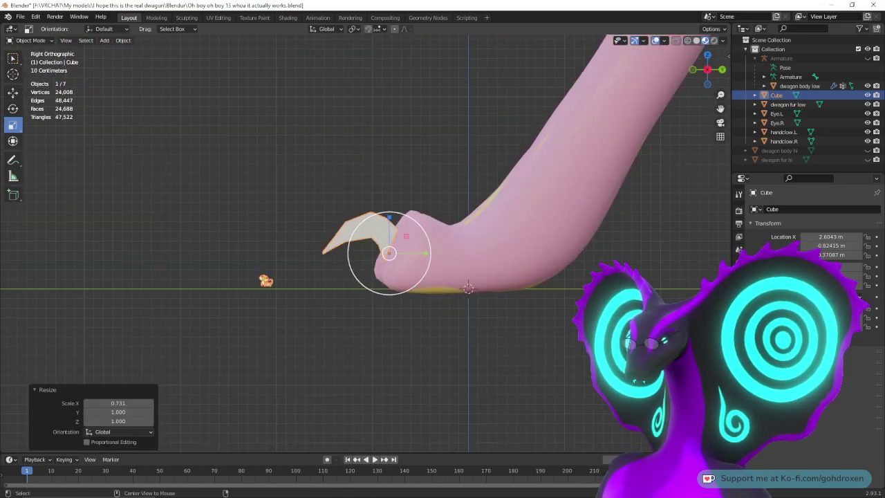
{"action": "left_click", "coordinate": [12, 92]}
{"action": "left_click_drag", "start_coordinate": [411, 252], "coordinate": [415, 237]}
{"action": "middle_click_drag", "start_coordinate": [415, 237], "coordinate": [486, 243]}
{"action": "scroll", "coordinate": [486, 243], "scroll_direction": "up", "scroll_amount": 2}
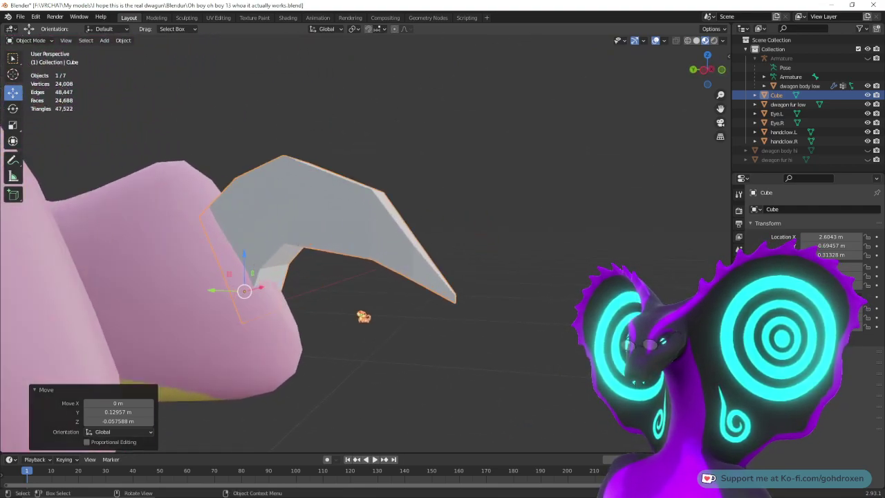
Step: Reposition the claw object, moving it about -0.052 m in Y and -0.068 m in Z, and a second time 0.122 m in Y and 0.050 m in Z
{"action": "middle_click_drag", "start_coordinate": [358, 312], "coordinate": [362, 313]}
{"action": "left_click_drag", "start_coordinate": [232, 280], "coordinate": [397, 265]}
{"action": "middle_click_drag", "start_coordinate": [500, 257], "coordinate": [318, 252]}
{"action": "key", "text": "g"}
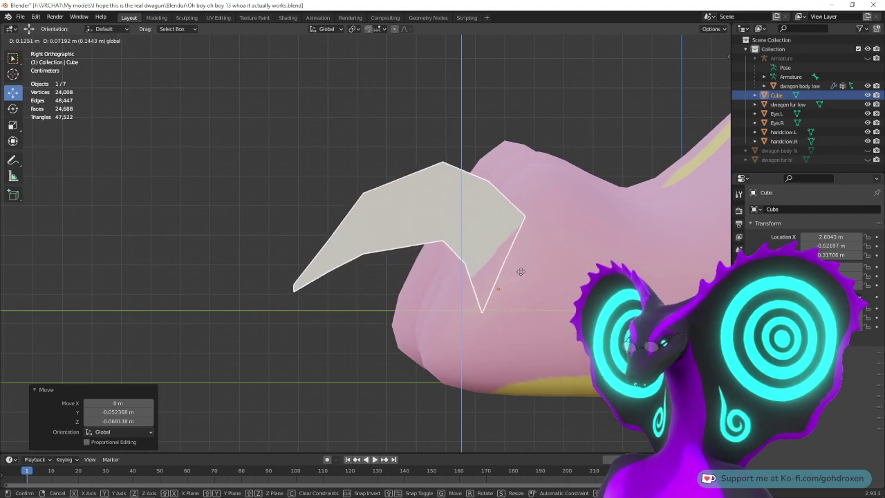
{"action": "left_click", "coordinate": [518, 277]}
{"action": "middle_click_drag", "start_coordinate": [518, 277], "coordinate": [377, 299]}
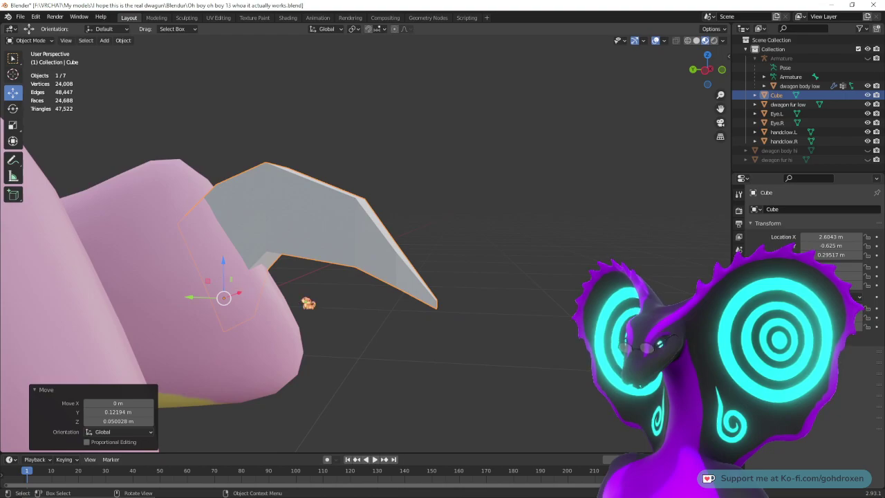
Step: Lower the claw into the outer toe and shift it sideways to X 2.5793 m, Y -0.64552 m, Z 0.26369 m
{"action": "left_click_drag", "start_coordinate": [208, 280], "coordinate": [215, 290]}
{"action": "middle_click_drag", "start_coordinate": [356, 271], "coordinate": [292, 277]}
{"action": "mouse_move", "coordinate": [374, 297]}
{"action": "middle_mouse_down"}
{"action": "mouse_move", "coordinate": [360, 298]}
{"action": "mouse_move", "coordinate": [380, 297]}
{"action": "middle_mouse_up"}
{"action": "left_click_drag", "start_coordinate": [364, 310], "coordinate": [355, 306]}
Step: Rotate the claw object to 11.1° about Z so it lines up with the toe's direction
{"action": "middle_click_drag", "start_coordinate": [356, 306], "coordinate": [61, 129]}
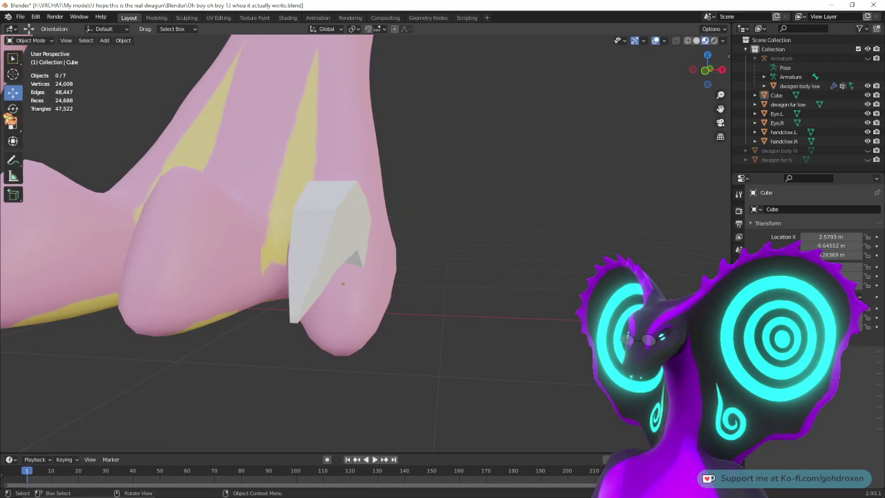
{"action": "left_click", "coordinate": [13, 109]}
{"action": "left_click_drag", "start_coordinate": [372, 294], "coordinate": [387, 287]}
Step: Move the rotated claw within the toe to X 2.5853 m, Y -0.69086 m, Z 0.24806 m
{"action": "left_click", "coordinate": [9, 90]}
{"action": "middle_click_drag", "start_coordinate": [459, 282], "coordinate": [345, 278]}
{"action": "left_click_drag", "start_coordinate": [513, 291], "coordinate": [507, 303]}
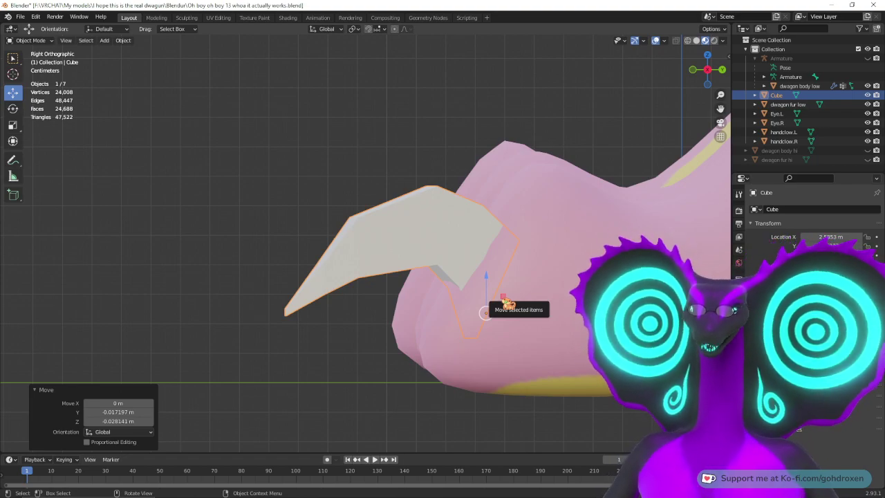
{"action": "middle_click_drag", "start_coordinate": [434, 192], "coordinate": [395, 173]}
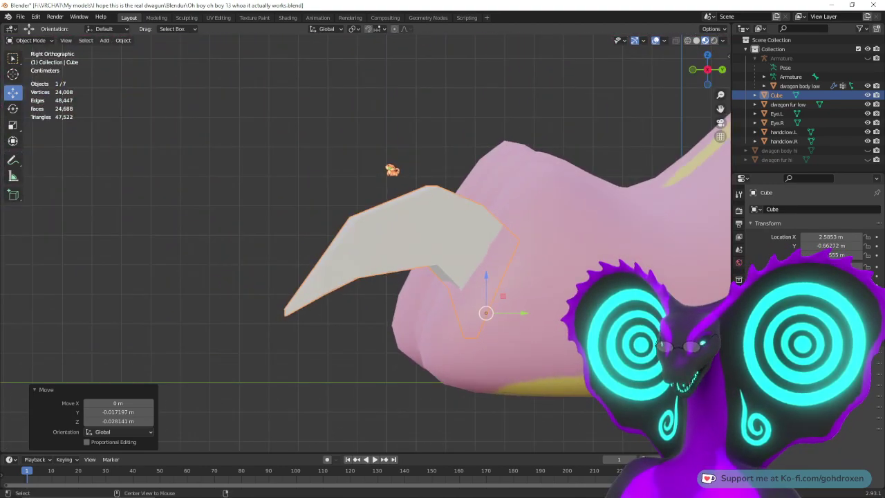
{"action": "left_click_drag", "start_coordinate": [503, 296], "coordinate": [493, 292]}
{"action": "middle_click_drag", "start_coordinate": [497, 296], "coordinate": [55, 305]}
Step: Reselect the claw object and examine its fit in the toe from the front, the side and farther away
{"action": "left_click", "coordinate": [348, 235]}
{"action": "right_click", "coordinate": [348, 234]}
{"action": "key", "text": "Escape"}
{"action": "key", "text": "alt+a"}
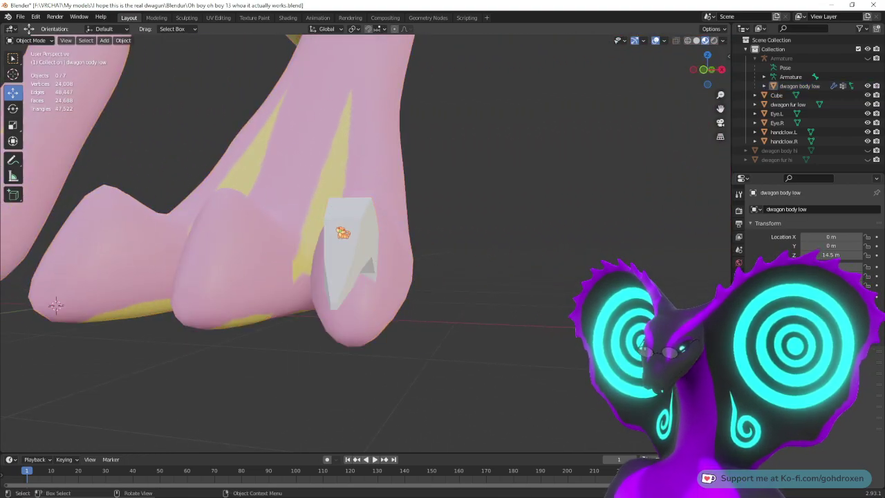
{"action": "left_click", "coordinate": [348, 234]}
{"action": "right_click", "coordinate": [347, 234]}
{"action": "left_click", "coordinate": [348, 234]}
{"action": "middle_click_drag", "start_coordinate": [517, 287], "coordinate": [437, 293]}
{"action": "middle_click_drag", "start_coordinate": [377, 342], "coordinate": [327, 338]}
{"action": "mouse_move", "coordinate": [459, 318]}
{"action": "middle_mouse_down"}
{"action": "mouse_move", "coordinate": [422, 304]}
{"action": "mouse_move", "coordinate": [460, 318]}
{"action": "middle_mouse_up"}
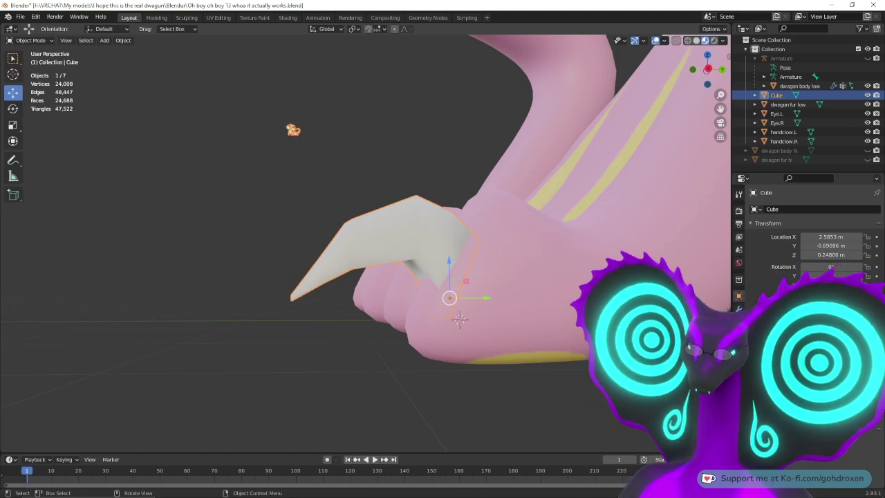
{"action": "middle_click_drag", "start_coordinate": [327, 202], "coordinate": [402, 206]}
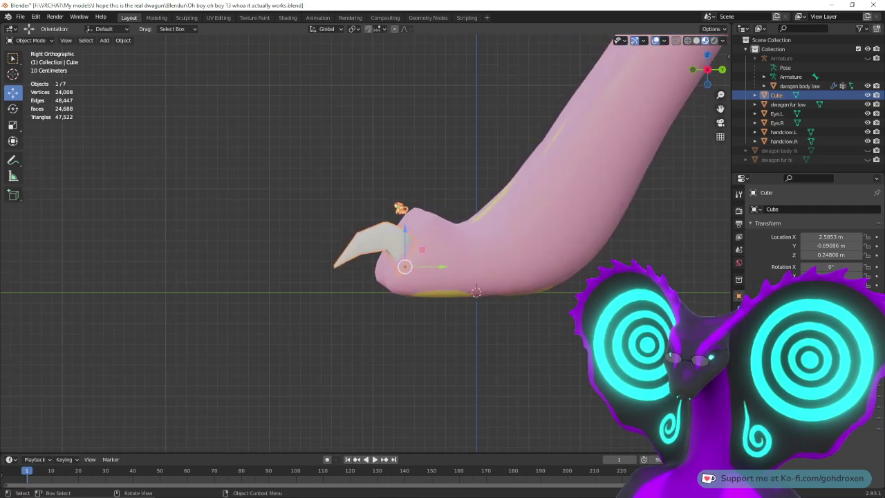
Step: Edit the claw's mesh in wireframe and add one centred loop cut across its middle segment
{"action": "left_click", "coordinate": [156, 18]}
{"action": "middle_click_drag", "start_coordinate": [475, 194], "coordinate": [397, 156]}
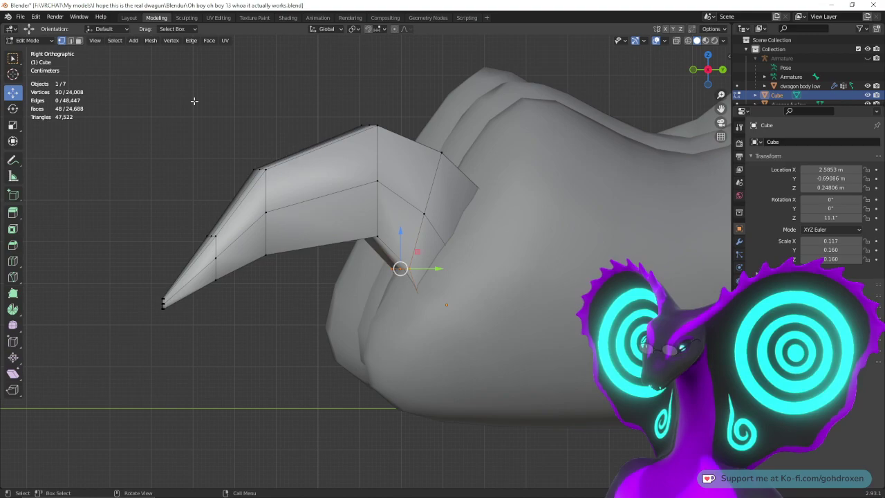
{"action": "left_click", "coordinate": [71, 40]}
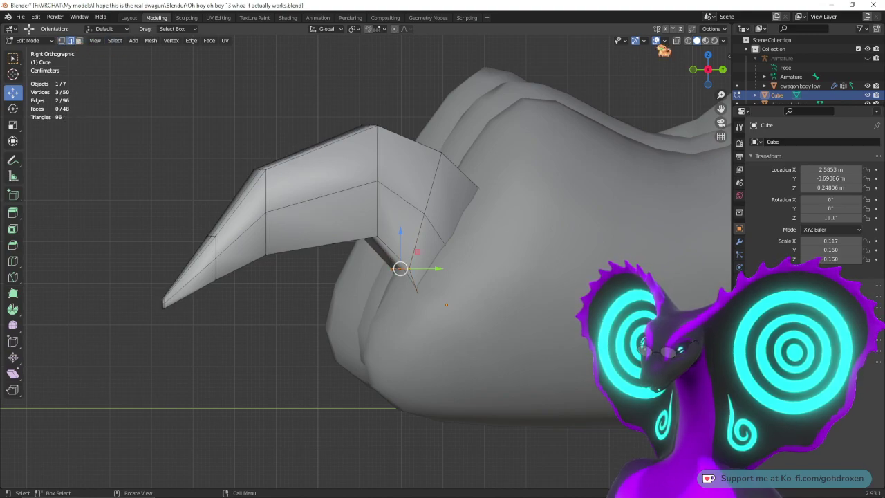
{"action": "left_click", "coordinate": [689, 41]}
{"action": "mouse_move", "coordinate": [326, 197]}
{"action": "middle_mouse_down"}
{"action": "mouse_move", "coordinate": [336, 200]}
{"action": "mouse_move", "coordinate": [316, 200]}
{"action": "mouse_move", "coordinate": [333, 201]}
{"action": "middle_mouse_up"}
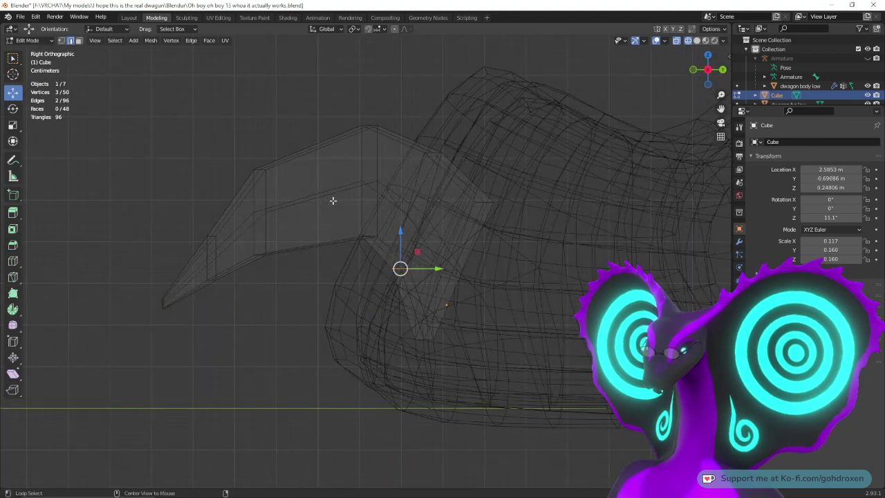
{"action": "right_click", "coordinate": [333, 200]}
{"action": "left_click", "coordinate": [319, 198]}
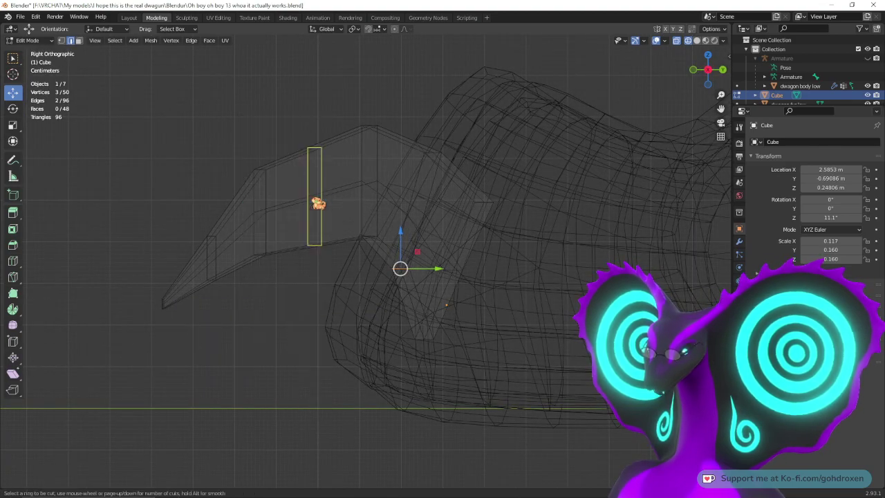
{"action": "left_click", "coordinate": [317, 202]}
{"action": "right_click", "coordinate": [317, 201]}
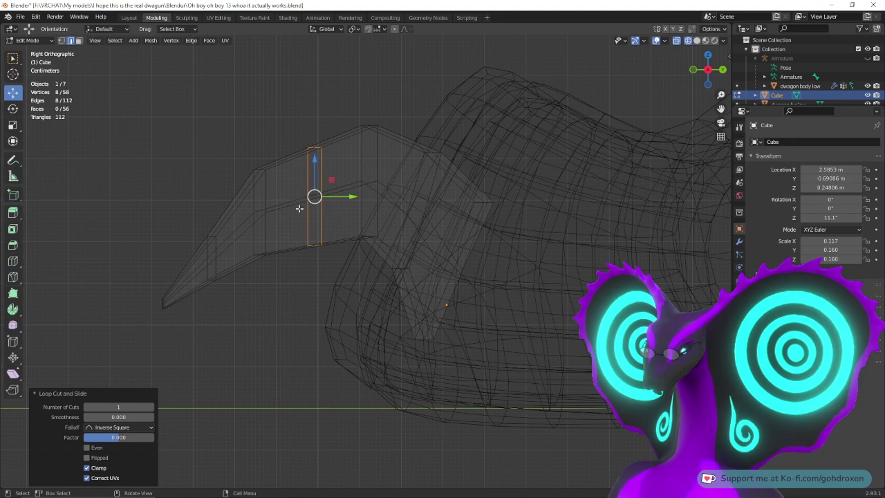
Step: Move the new middle loop about 0.010 m in Y and 0.030 m in Z, and restore solid shading
{"action": "left_click_drag", "start_coordinate": [332, 178], "coordinate": [337, 167]}
{"action": "middle_click_drag", "start_coordinate": [368, 264], "coordinate": [418, 277]}
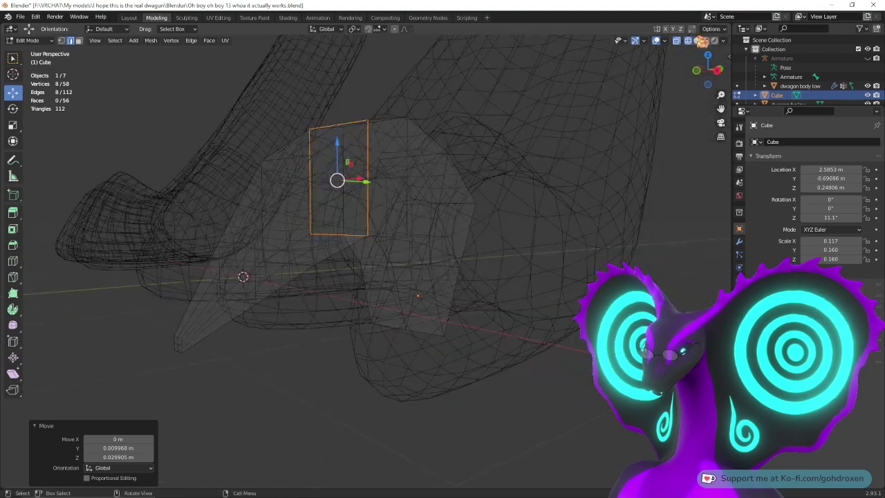
{"action": "left_click", "coordinate": [697, 42]}
{"action": "middle_click_drag", "start_coordinate": [597, 135], "coordinate": [552, 146]}
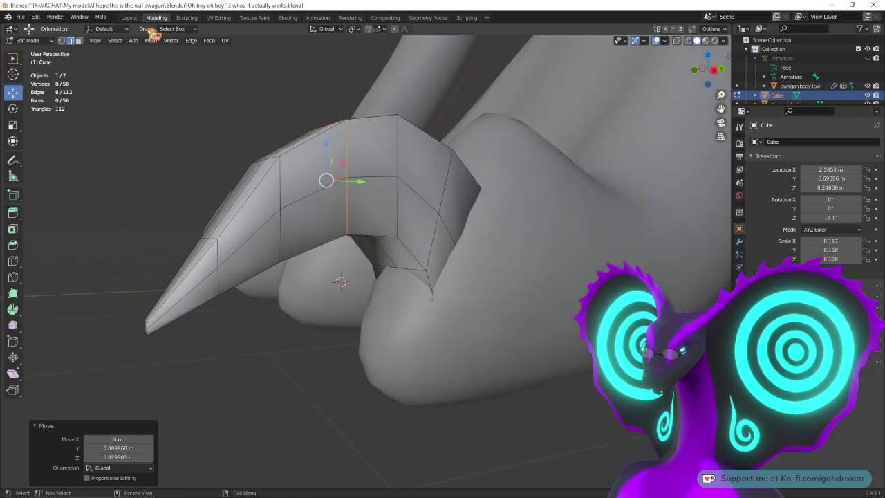
Step: Return to the object layout and examine the claw's curve on the foot in solid and material preview shading
{"action": "left_click", "coordinate": [131, 19]}
{"action": "left_click", "coordinate": [395, 320]}
{"action": "middle_click_drag", "start_coordinate": [413, 326], "coordinate": [467, 334]}
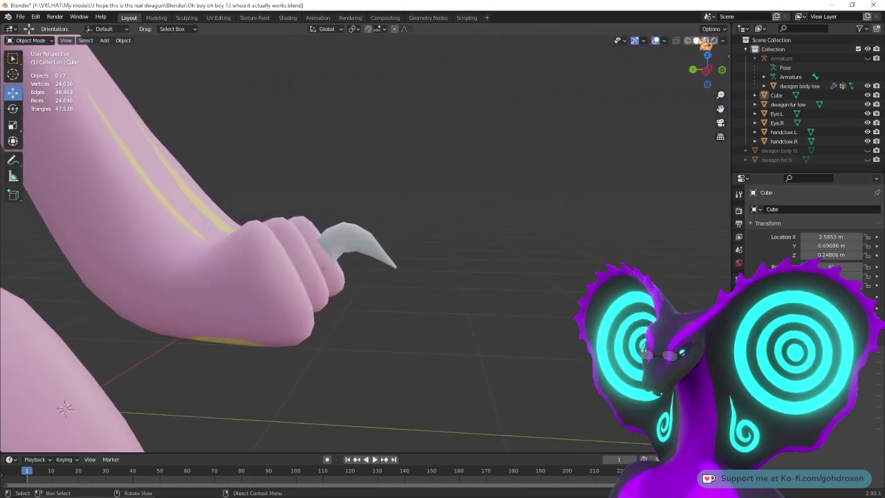
{"action": "left_click", "coordinate": [697, 41]}
{"action": "middle_click_drag", "start_coordinate": [555, 226], "coordinate": [345, 212]}
{"action": "left_click", "coordinate": [381, 237]}
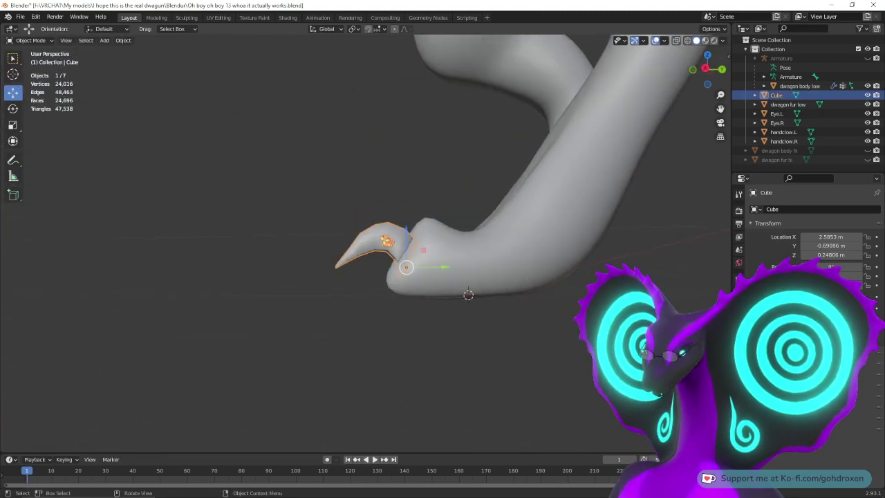
{"action": "left_click", "coordinate": [706, 40]}
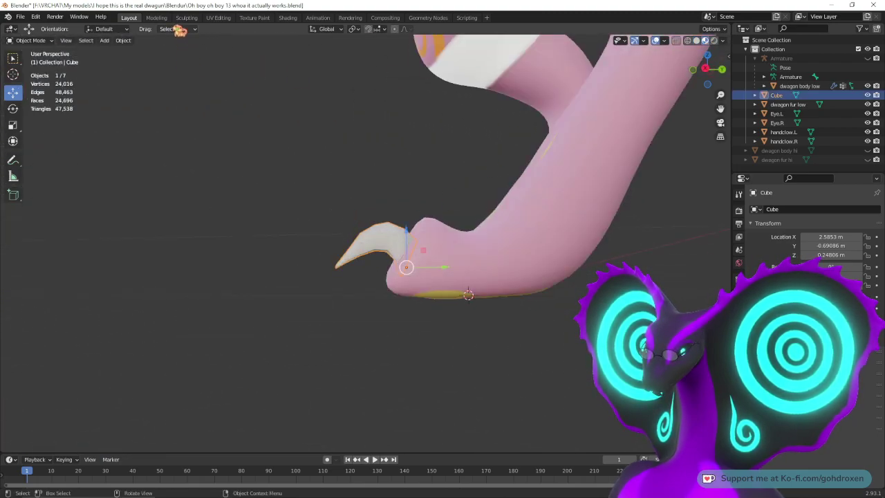
Step: Reopen the claw's mesh for editing in wireframe and select the four faces at its base
{"action": "left_click", "coordinate": [157, 17]}
{"action": "left_click", "coordinate": [714, 69]}
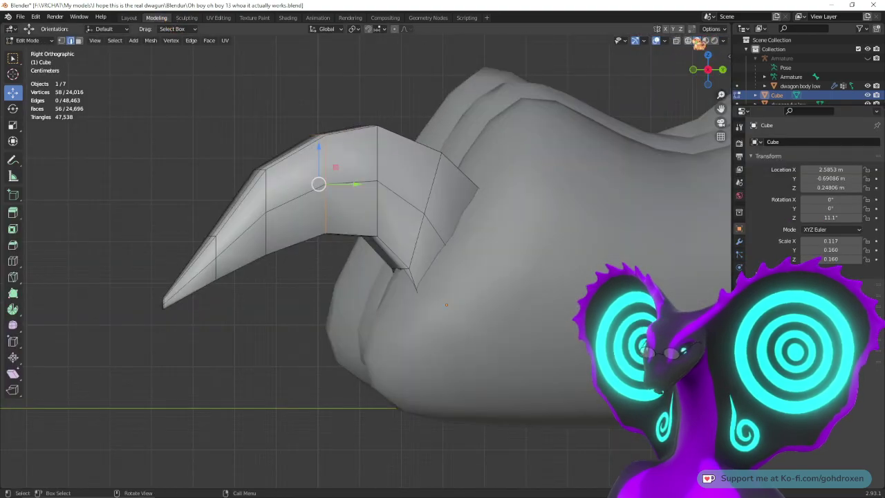
{"action": "left_click", "coordinate": [688, 40]}
{"action": "mouse_move", "coordinate": [535, 228]}
{"action": "middle_mouse_down"}
{"action": "mouse_move", "coordinate": [547, 219]}
{"action": "mouse_move", "coordinate": [529, 222]}
{"action": "middle_mouse_up"}
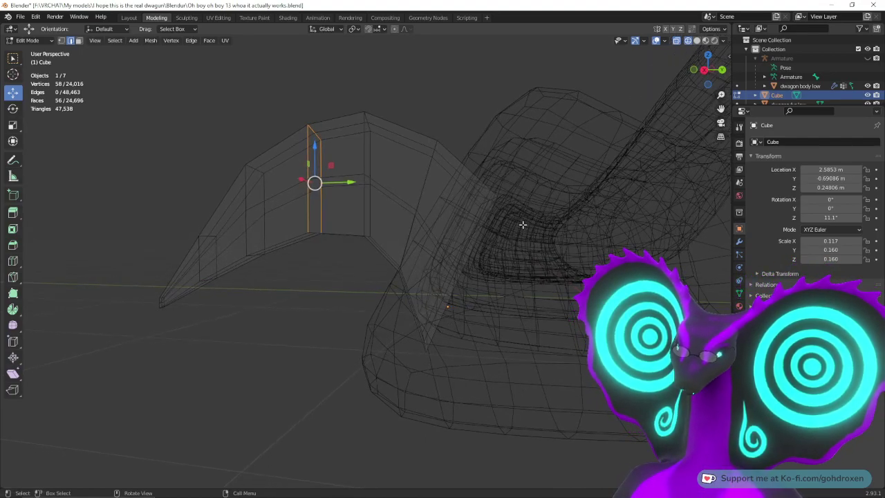
{"action": "left_click_drag", "start_coordinate": [547, 192], "coordinate": [447, 375]}
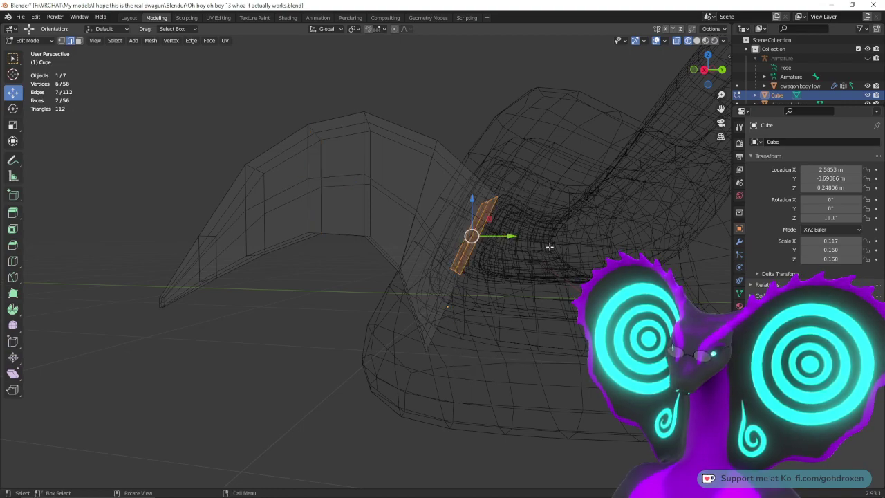
{"action": "left_click_drag", "start_coordinate": [507, 262], "coordinate": [419, 364], "text": "shift"}
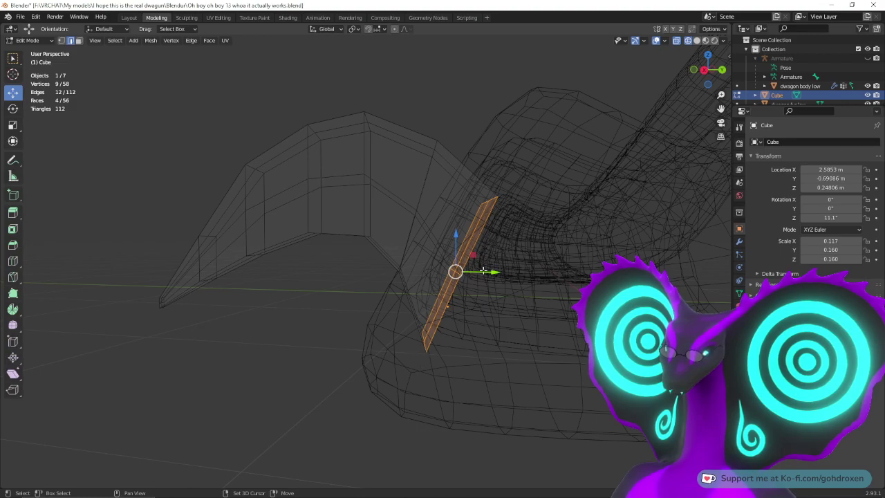
Step: Try to enlarge the claw's base faces, starting with a uniform scale of 1.297, and undo the scaling attempts
{"action": "left_click", "coordinate": [12, 125]}
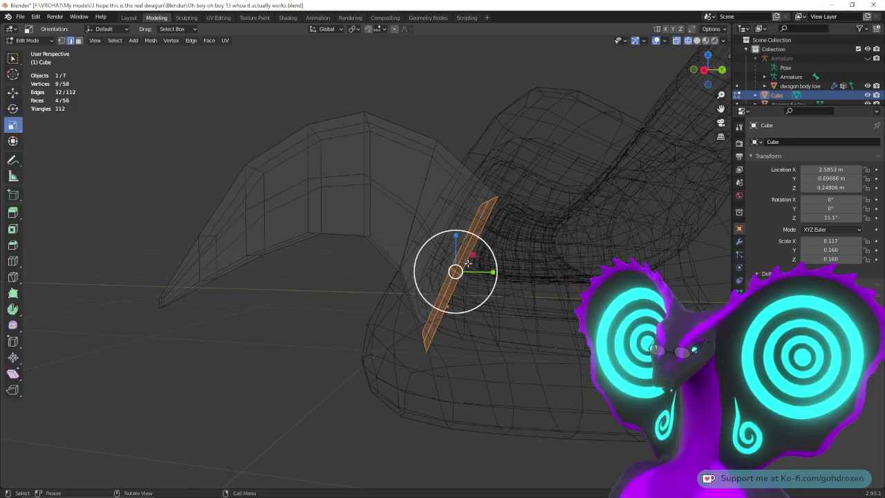
{"action": "left_click_drag", "start_coordinate": [488, 262], "coordinate": [498, 257]}
{"action": "middle_click_drag", "start_coordinate": [498, 257], "coordinate": [442, 278]}
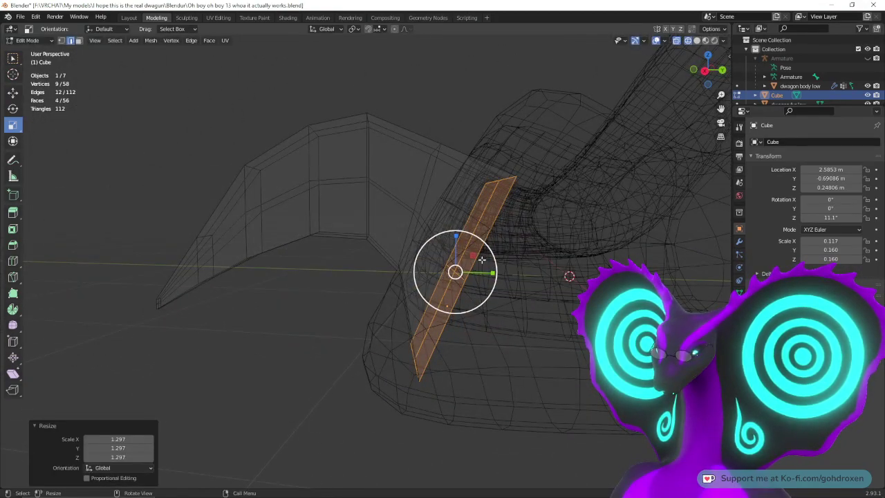
{"action": "left_click_drag", "start_coordinate": [482, 259], "coordinate": [477, 262]}
{"action": "middle_click_drag", "start_coordinate": [477, 261], "coordinate": [491, 288]}
{"action": "key", "text": "ctrl+z"}
{"action": "key", "text": "ctrl+z"}
{"action": "left_click_drag", "start_coordinate": [433, 240], "coordinate": [403, 210]}
{"action": "key", "text": "ctrl+z"}
{"action": "middle_click_drag", "start_coordinate": [403, 210], "coordinate": [436, 294]}
Step: Rotate the claw's base faces -14.5° about the X axis
{"action": "left_click", "coordinate": [13, 109]}
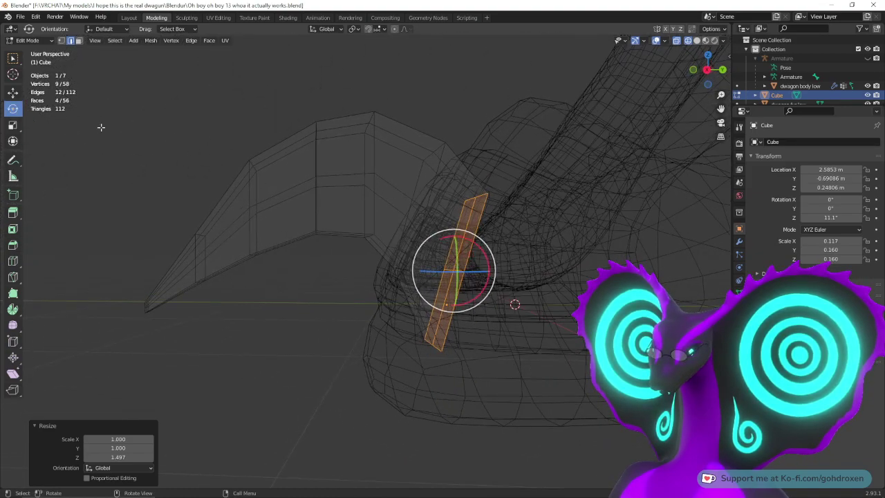
{"action": "left_click_drag", "start_coordinate": [481, 251], "coordinate": [477, 255]}
{"action": "middle_click_drag", "start_coordinate": [477, 255], "coordinate": [557, 337]}
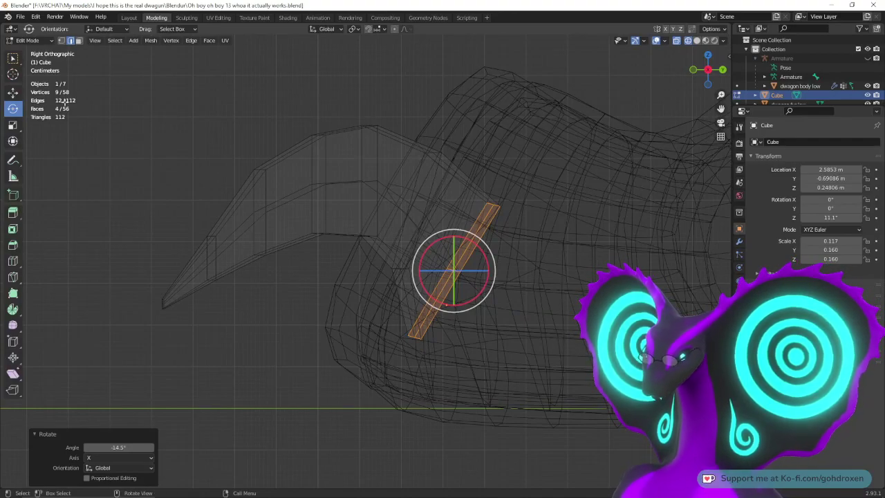
Step: Move the claw's base faces about -0.008 m in Y and 0.011 m in Z inside the toe
{"action": "left_click", "coordinate": [12, 92]}
{"action": "mouse_move", "coordinate": [468, 252]}
{"action": "left_mouse_down"}
{"action": "mouse_move", "coordinate": [456, 242]}
{"action": "mouse_move", "coordinate": [461, 248]}
{"action": "left_mouse_up"}
{"action": "key", "text": "ctrl+z"}
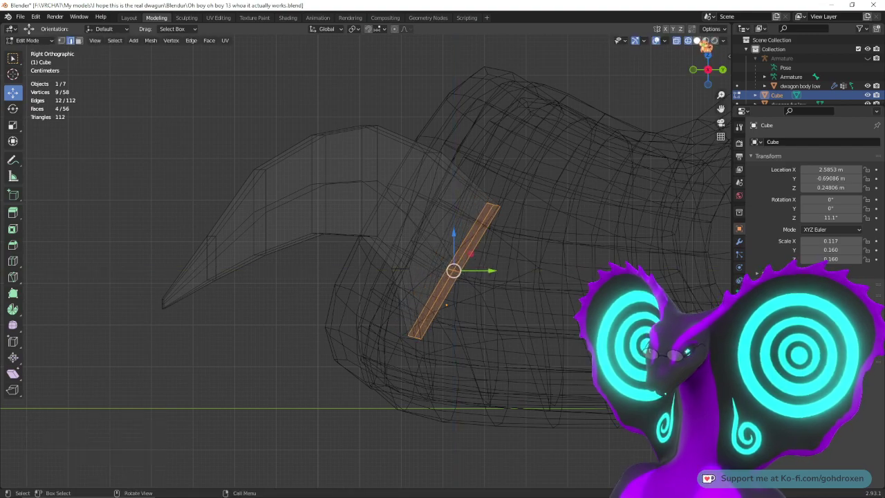
{"action": "left_click", "coordinate": [697, 40]}
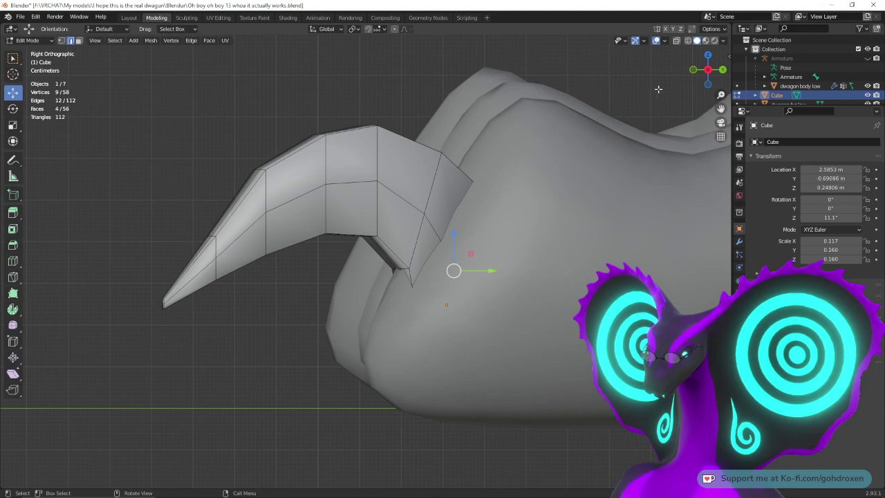
{"action": "left_click", "coordinate": [696, 40]}
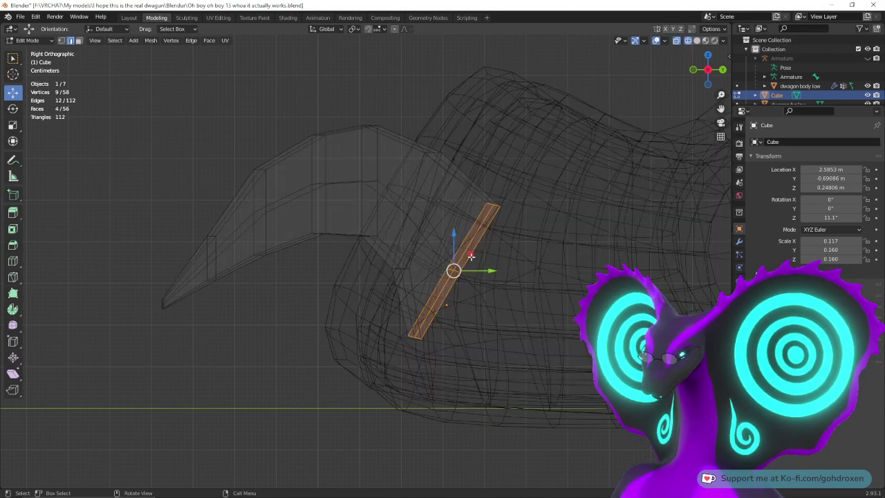
{"action": "left_click_drag", "start_coordinate": [471, 254], "coordinate": [468, 248]}
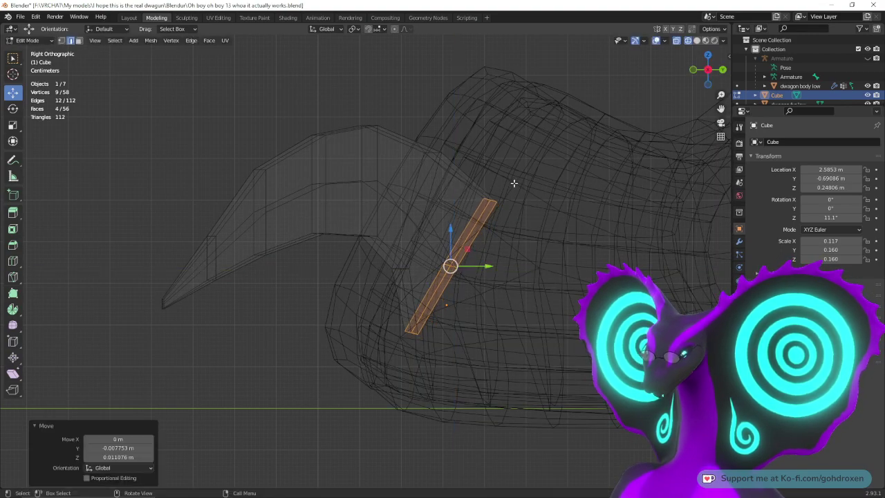
Step: Move the edge loop next to the claw's base about -0.003 m in Y and 0.016 m in Z, and switch to vertex selection
{"action": "left_click", "coordinate": [454, 203], "text": "alt"}
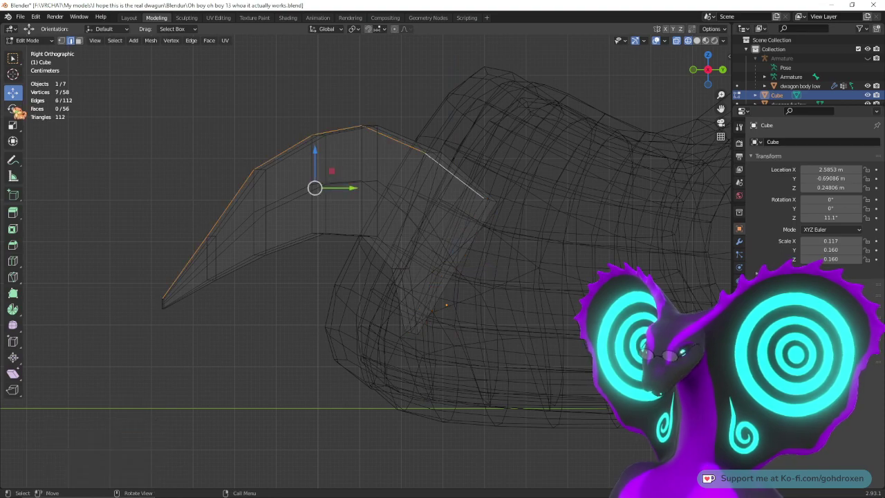
{"action": "left_click", "coordinate": [698, 40]}
{"action": "left_click", "coordinate": [438, 195], "text": "shift"}
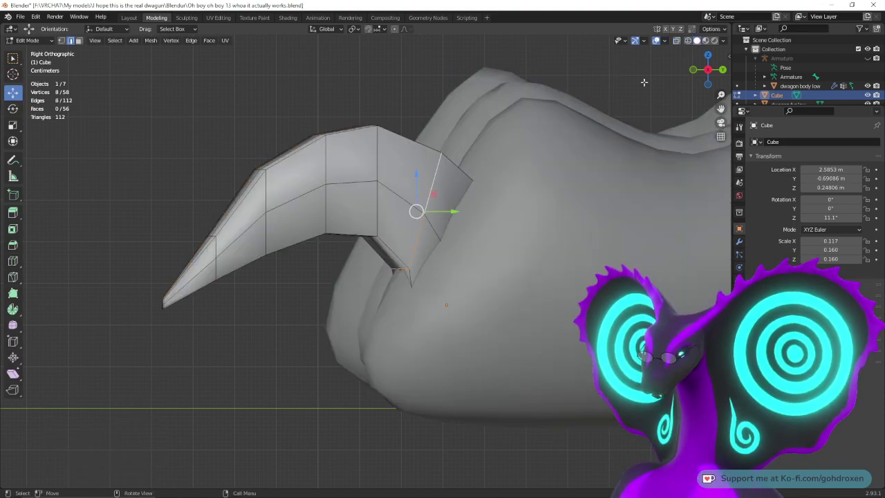
{"action": "left_click", "coordinate": [689, 41]}
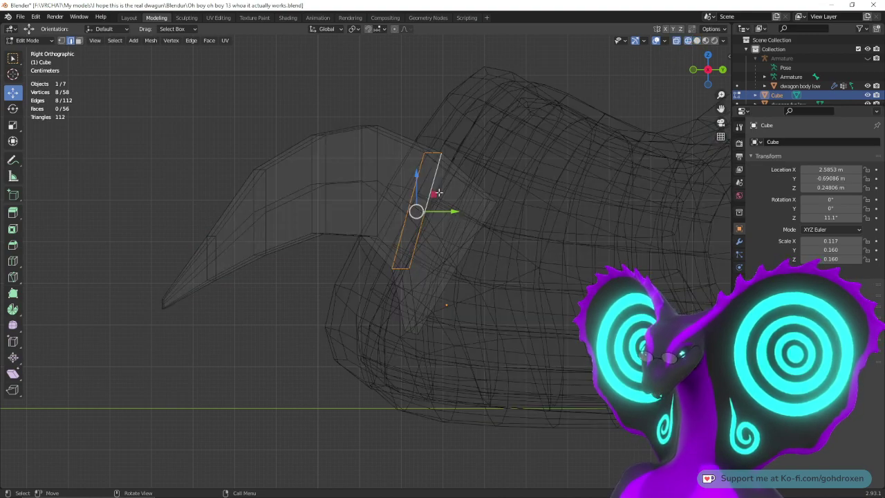
{"action": "mouse_move", "coordinate": [436, 194]}
{"action": "left_mouse_down"}
{"action": "mouse_move", "coordinate": [429, 201]}
{"action": "mouse_move", "coordinate": [433, 190]}
{"action": "left_mouse_up"}
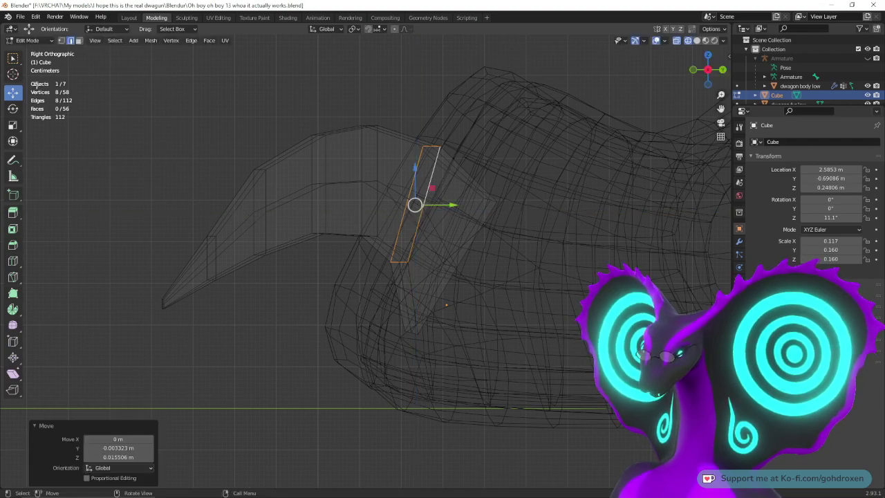
{"action": "left_click", "coordinate": [63, 40]}
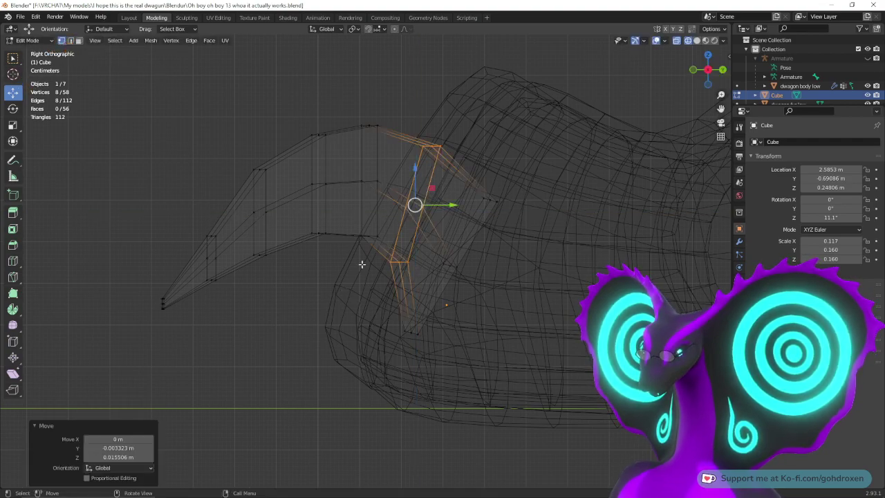
Step: Move the three underside vertices of the loop near the claw's base about -0.022 m in Y and -0.032 m in Z
{"action": "left_click_drag", "start_coordinate": [380, 254], "coordinate": [407, 259]}
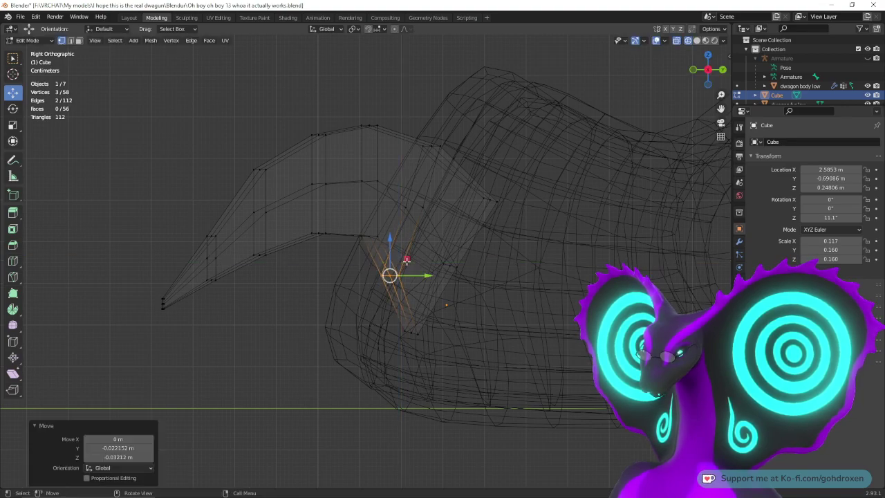
{"action": "left_click", "coordinate": [698, 40]}
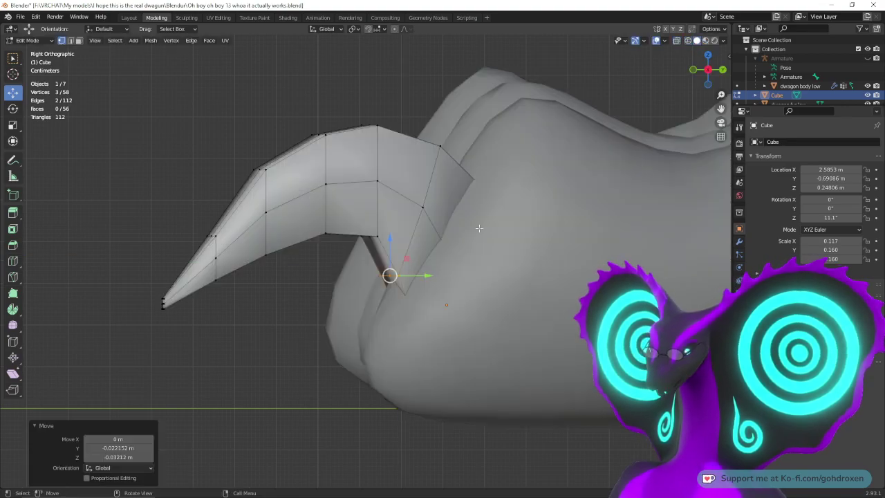
{"action": "middle_click_drag", "start_coordinate": [368, 313], "coordinate": [437, 323]}
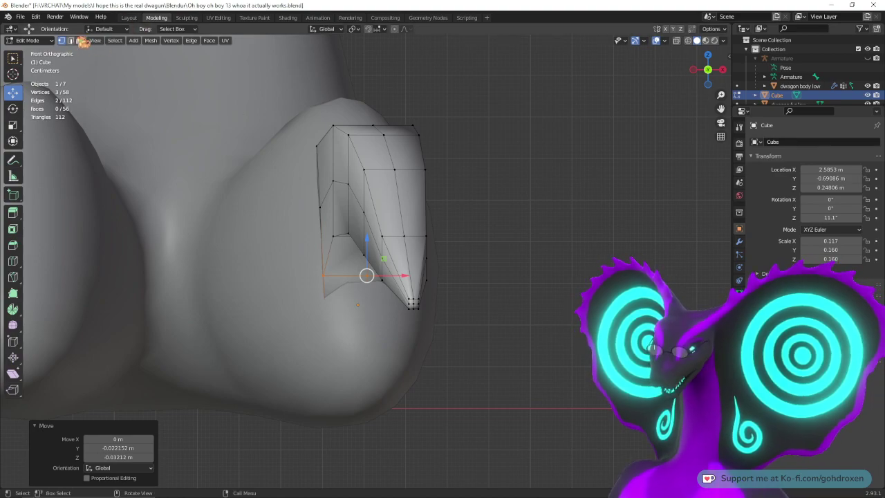
Step: Narrow the whole claw object by scaling it to 0.779 along X
{"action": "left_click", "coordinate": [129, 18]}
{"action": "middle_click_drag", "start_coordinate": [426, 185], "coordinate": [496, 215]}
{"action": "left_click", "coordinate": [370, 240]}
{"action": "left_click", "coordinate": [370, 249]}
{"action": "middle_click_drag", "start_coordinate": [445, 249], "coordinate": [478, 231]}
{"action": "scroll", "coordinate": [470, 235], "scroll_direction": "down", "scroll_amount": 2}
{"action": "scroll", "coordinate": [474, 208], "scroll_direction": "up", "scroll_amount": 6}
{"action": "left_click", "coordinate": [12, 125]}
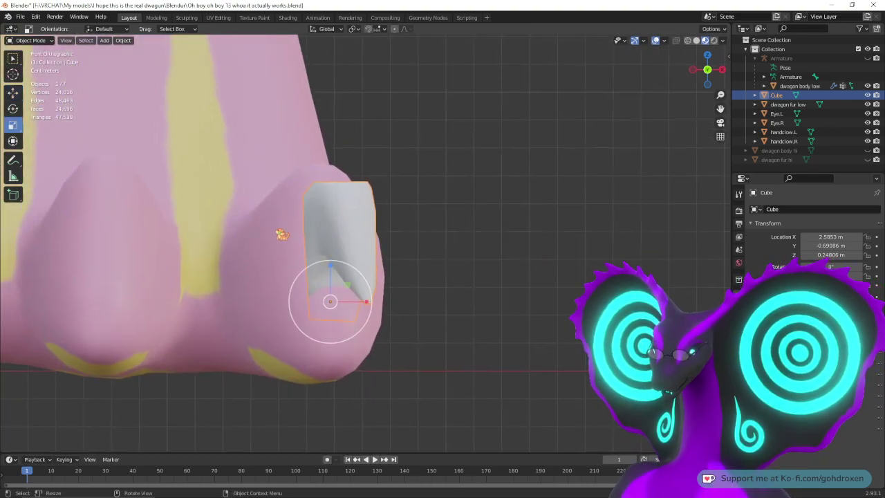
{"action": "left_click_drag", "start_coordinate": [365, 303], "coordinate": [354, 301]}
{"action": "middle_click_drag", "start_coordinate": [407, 286], "coordinate": [345, 289]}
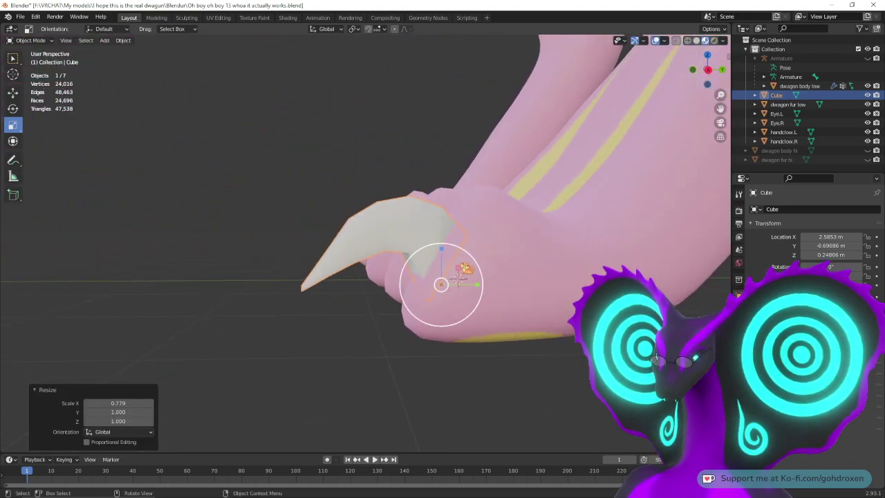
Step: Move the claw object about -0.018 m in Y and -0.030 m in Z to seat it lower on the toe
{"action": "left_click", "coordinate": [13, 92]}
{"action": "left_click_drag", "start_coordinate": [459, 269], "coordinate": [456, 275]}
{"action": "key", "text": "KP_3"}
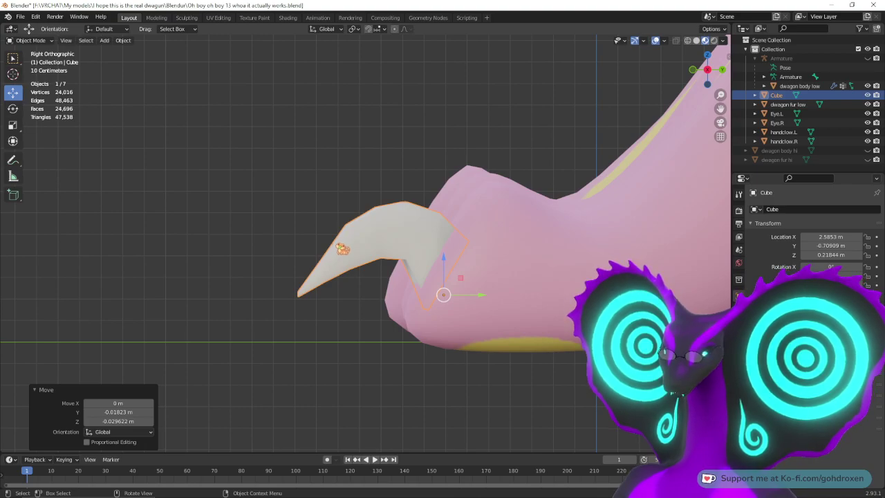
{"action": "mouse_move", "coordinate": [395, 329]}
{"action": "middle_mouse_down"}
{"action": "mouse_move", "coordinate": [417, 318]}
{"action": "mouse_move", "coordinate": [395, 316]}
{"action": "middle_mouse_up"}
{"action": "key", "text": "KP_3"}
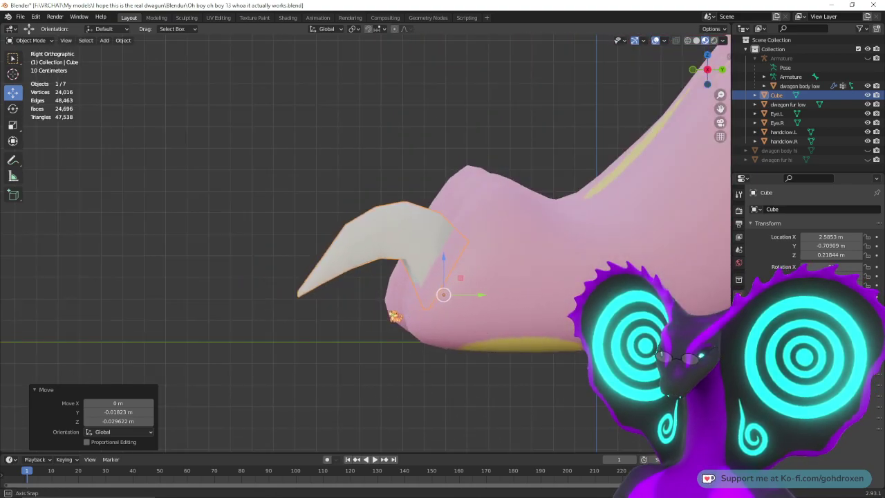
Step: Move the claw's tip vertices about 0.035 m in Y and -0.049 m in Z so the tip curves downward
{"action": "left_click", "coordinate": [156, 17]}
{"action": "middle_click_drag", "start_coordinate": [325, 294], "coordinate": [503, 343]}
{"action": "middle_click_drag", "start_coordinate": [412, 287], "coordinate": [410, 288]}
{"action": "key", "text": "KP_3"}
{"action": "middle_click_drag", "start_coordinate": [323, 298], "coordinate": [503, 259], "text": "shift"}
{"action": "left_click", "coordinate": [689, 41]}
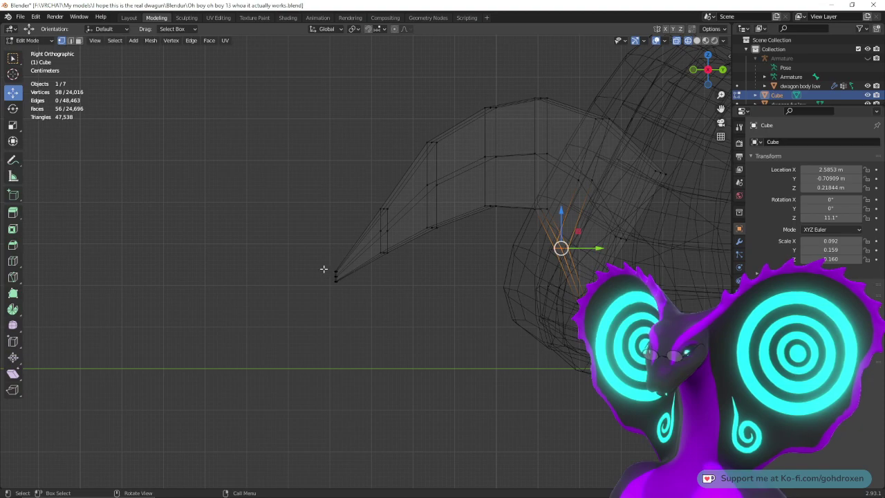
{"action": "left_click_drag", "start_coordinate": [327, 270], "coordinate": [364, 317]}
{"action": "key", "text": "g"}
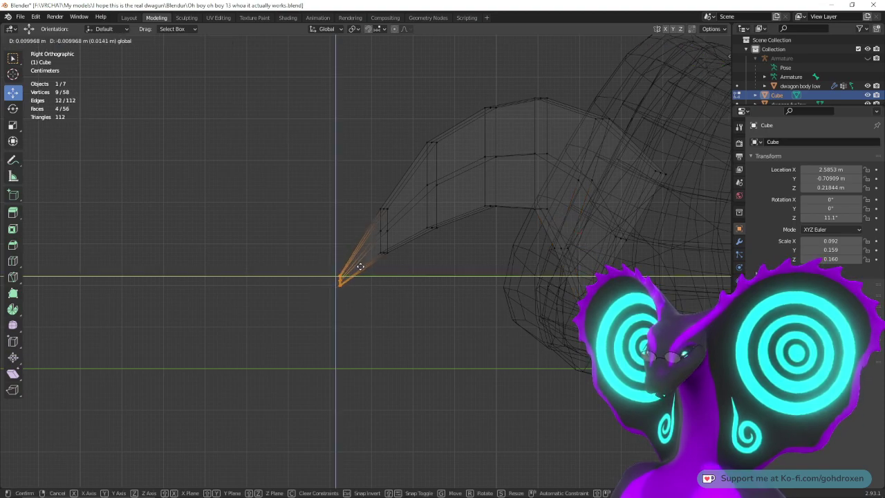
{"action": "left_click", "coordinate": [371, 288]}
Step: Shift the edge loop next to the tip toward the toe, and move the tip vertices about 0.034 m in Y and 0.001 m in Z
{"action": "left_click_drag", "start_coordinate": [367, 185], "coordinate": [407, 277]}
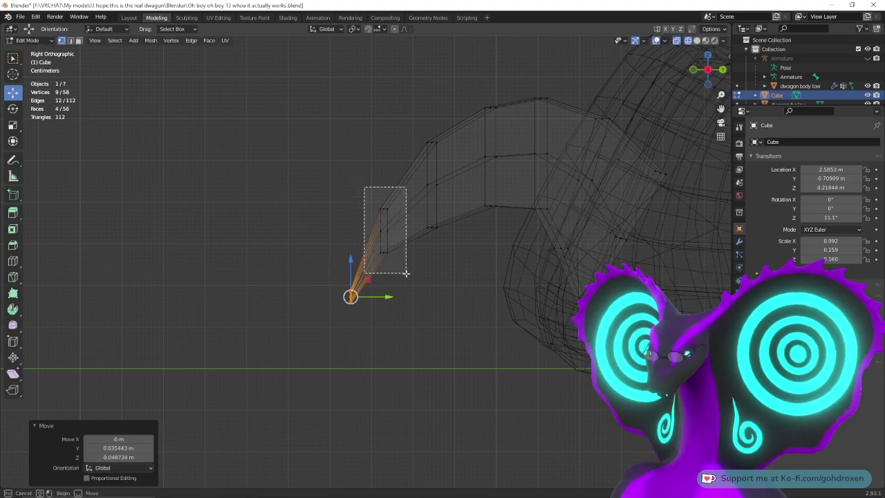
{"action": "key", "text": "g"}
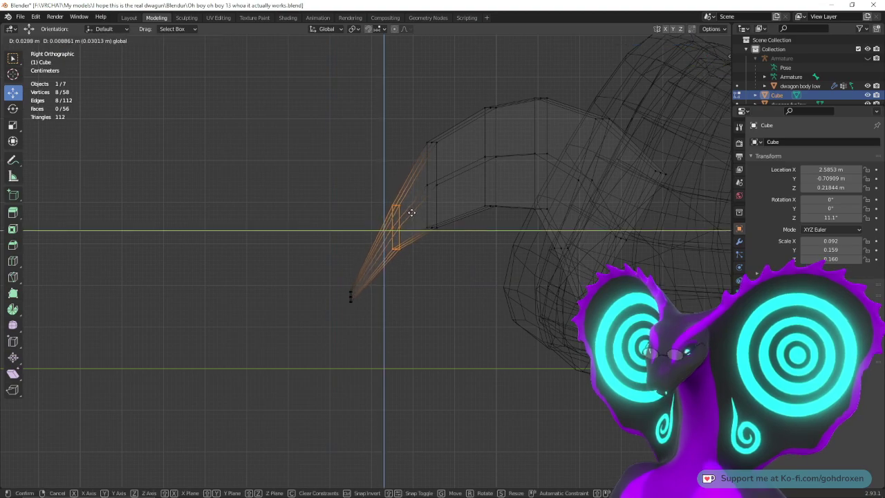
{"action": "left_click", "coordinate": [410, 212]}
{"action": "left_click", "coordinate": [351, 295], "text": "shift"}
{"action": "key", "text": "g"}
{"action": "left_click", "coordinate": [381, 279]}
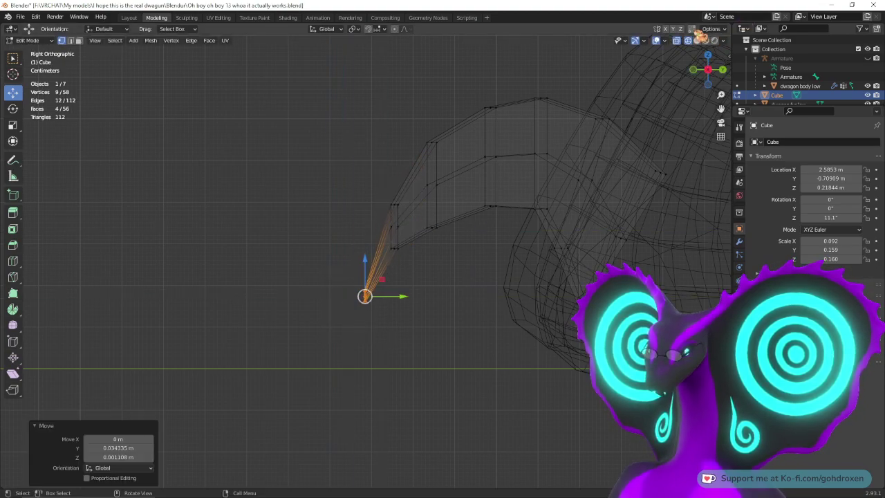
{"action": "left_click", "coordinate": [696, 40]}
{"action": "mouse_move", "coordinate": [431, 185]}
{"action": "middle_mouse_down"}
{"action": "mouse_move", "coordinate": [304, 339]}
{"action": "mouse_move", "coordinate": [506, 186]}
{"action": "mouse_move", "coordinate": [573, 195]}
{"action": "mouse_move", "coordinate": [369, 190]}
{"action": "middle_mouse_up"}
{"action": "left_click", "coordinate": [129, 17]}
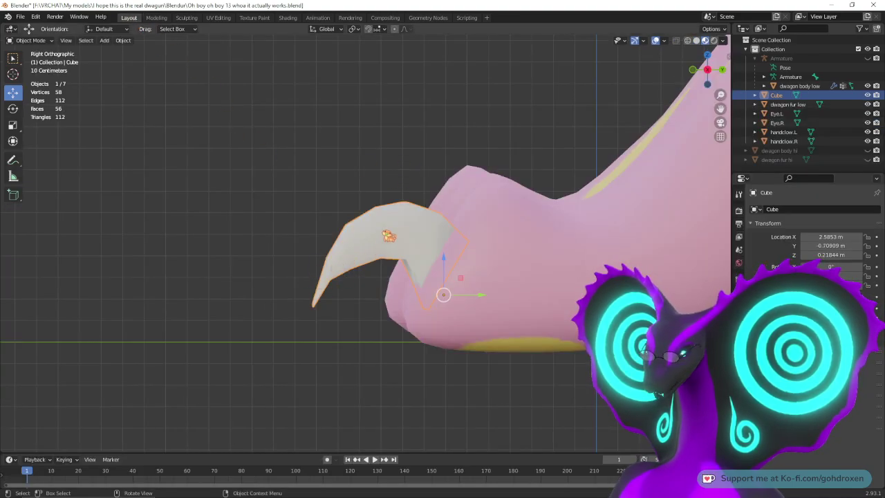
Step: Move the full edge loop next to the claw's tip about -0.011 m in Y and -0.043 m in Z
{"action": "left_click", "coordinate": [156, 17]}
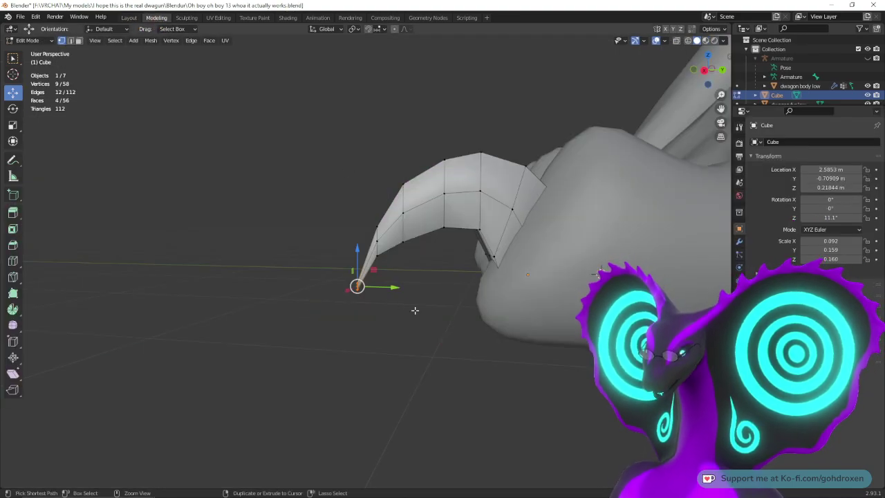
{"action": "scroll", "coordinate": [426, 268], "scroll_direction": "up", "scroll_amount": 2}
{"action": "left_click_drag", "start_coordinate": [361, 174], "coordinate": [408, 263]}
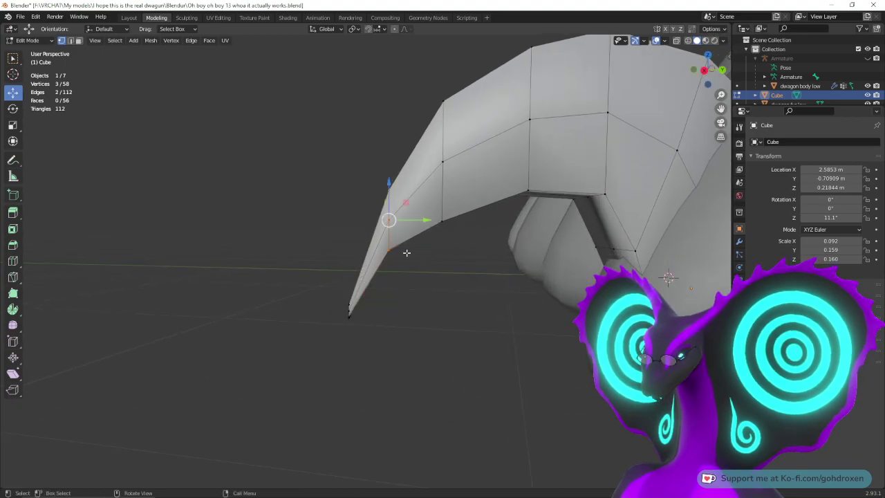
{"action": "left_click", "coordinate": [687, 40]}
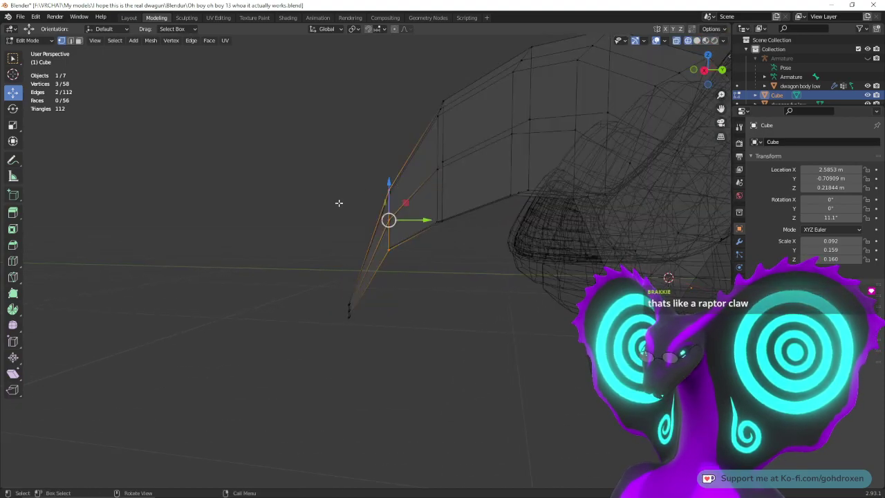
{"action": "left_click_drag", "start_coordinate": [368, 178], "coordinate": [413, 269]}
{"action": "left_click_drag", "start_coordinate": [405, 204], "coordinate": [399, 229]}
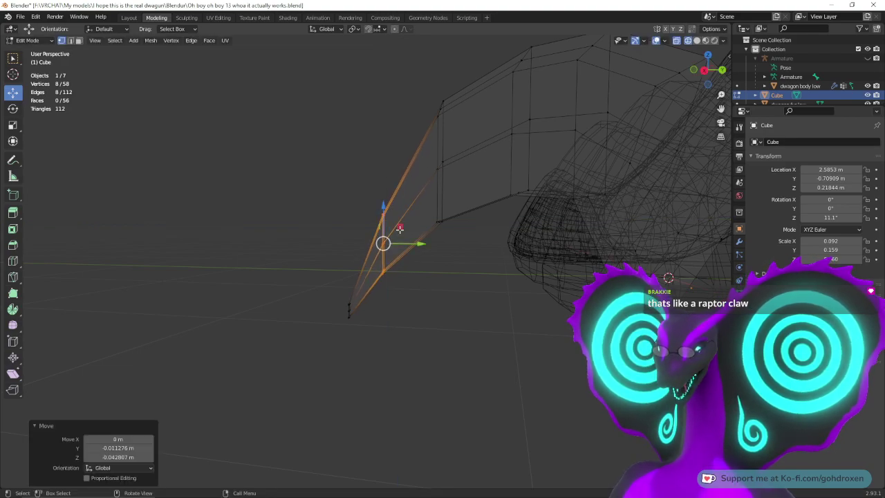
Step: Move the second edge loop from the claw's tip about 0.012 m in Y and -0.004 m in Z
{"action": "left_click_drag", "start_coordinate": [419, 81], "coordinate": [471, 247]}
{"action": "mouse_move", "coordinate": [459, 150]}
{"action": "left_mouse_down"}
{"action": "mouse_move", "coordinate": [451, 161]}
{"action": "mouse_move", "coordinate": [465, 163]}
{"action": "left_mouse_up"}
{"action": "middle_click_drag", "start_coordinate": [565, 216], "coordinate": [470, 239], "text": "shift"}
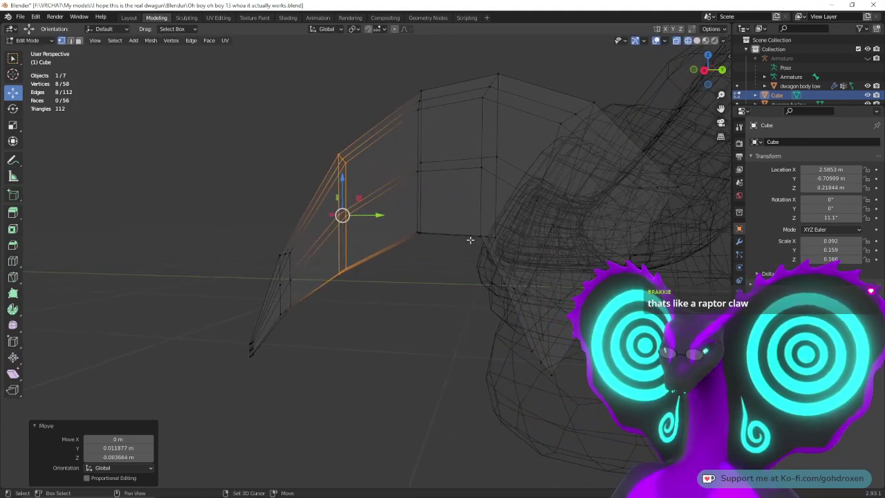
Step: Move the third edge loop from the claw's tip about -0.006 m in Y and 0.006 m in Z
{"action": "left_click", "coordinate": [423, 155], "text": "alt"}
{"action": "left_click", "coordinate": [421, 148], "text": "alt"}
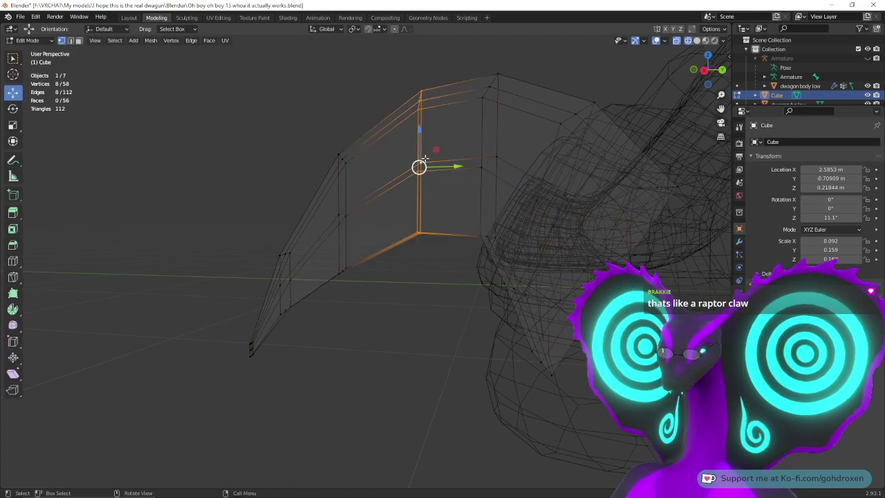
{"action": "left_click_drag", "start_coordinate": [436, 150], "coordinate": [433, 146]}
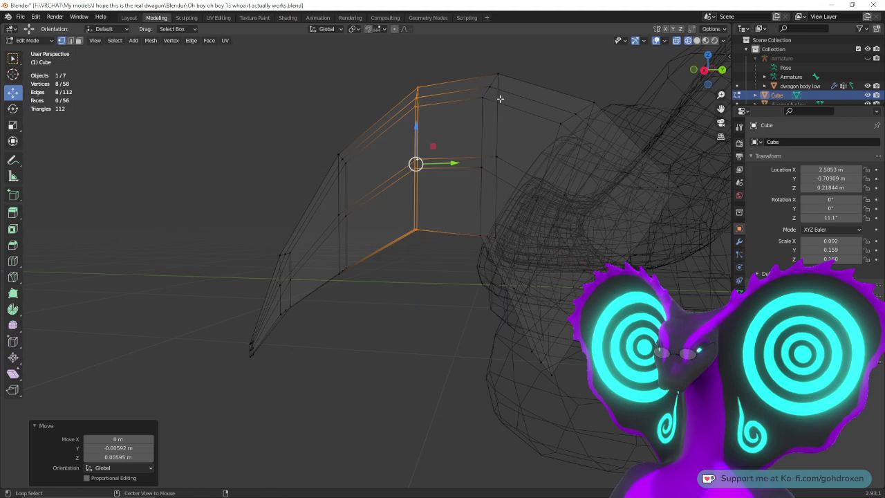
{"action": "key", "text": "ctrl+z"}
Step: Move the fourth edge loop from the claw's tip about -0.001 m in Y and 0.003 m in Z, and check the shaded curve
{"action": "left_click_drag", "start_coordinate": [506, 145], "coordinate": [505, 141]}
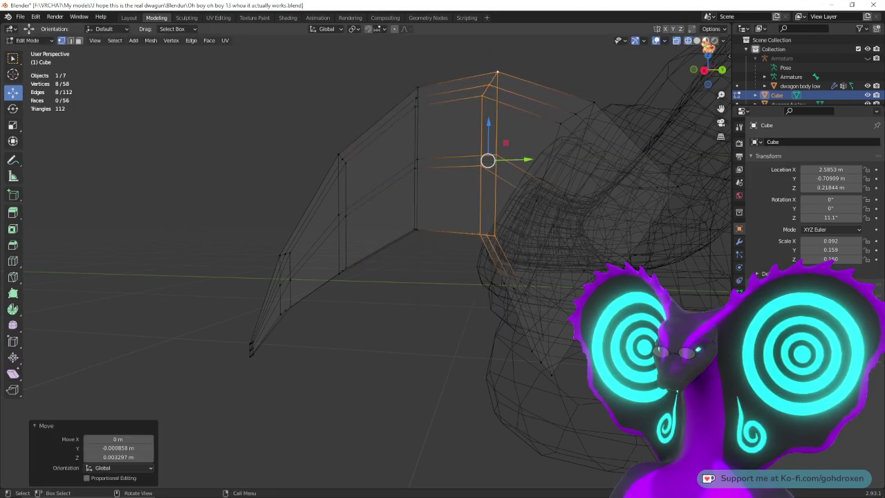
{"action": "left_click", "coordinate": [705, 40]}
{"action": "middle_click_drag", "start_coordinate": [366, 198], "coordinate": [385, 190]}
{"action": "left_click", "coordinate": [688, 42]}
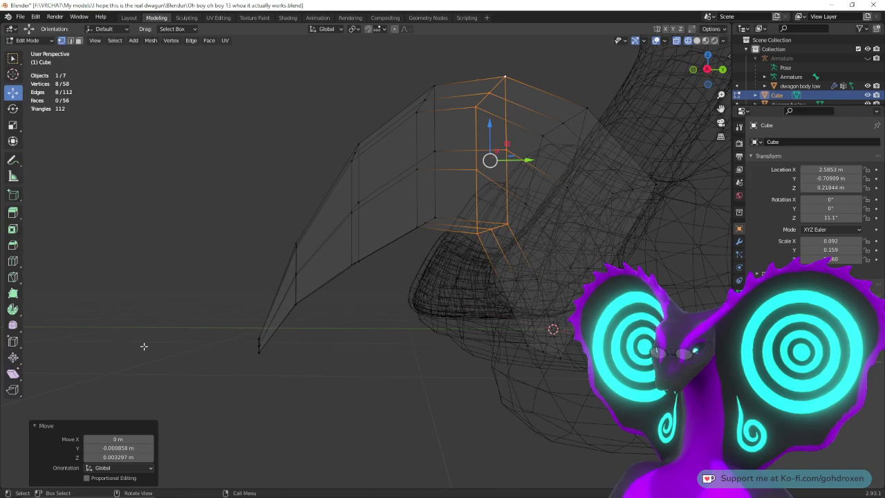
Step: Rotate the claw's tip vertices 75° about the X axis and scale them uniformly to 0.350
{"action": "left_click_drag", "start_coordinate": [229, 328], "coordinate": [268, 375]}
{"action": "left_click", "coordinate": [14, 108]}
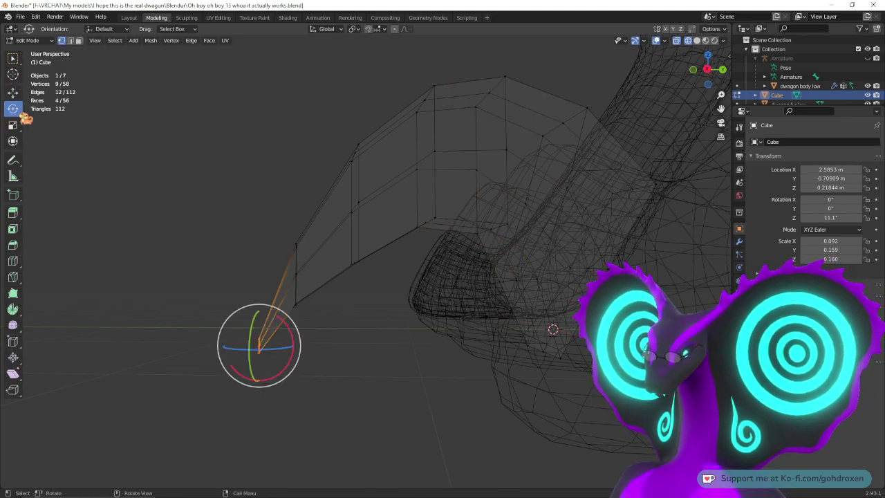
{"action": "key", "text": "KP_3"}
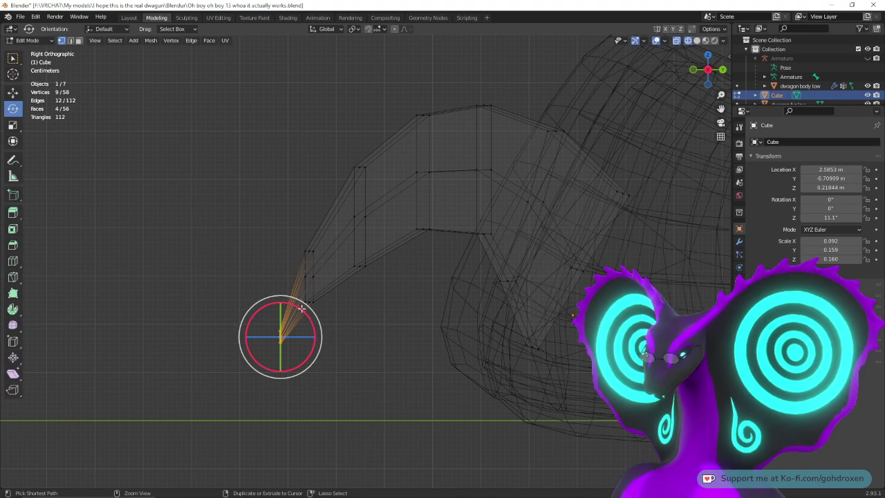
{"action": "left_click_drag", "start_coordinate": [312, 326], "coordinate": [276, 301]}
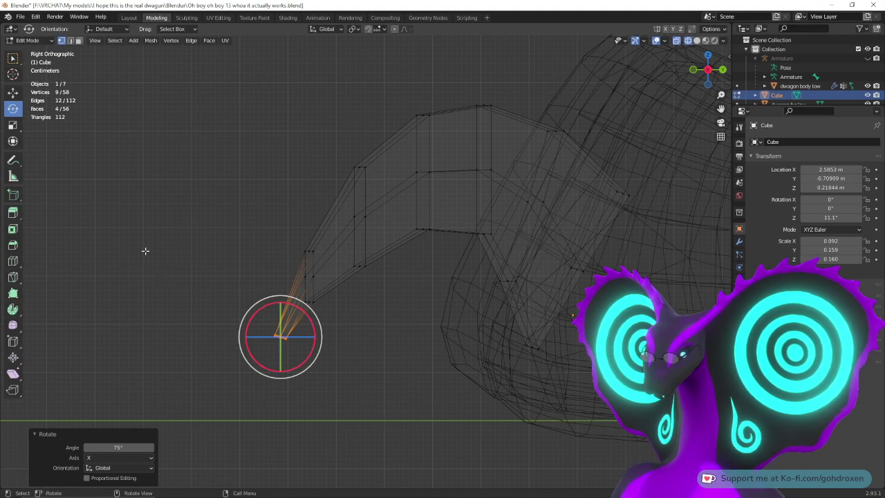
{"action": "left_click", "coordinate": [12, 125]}
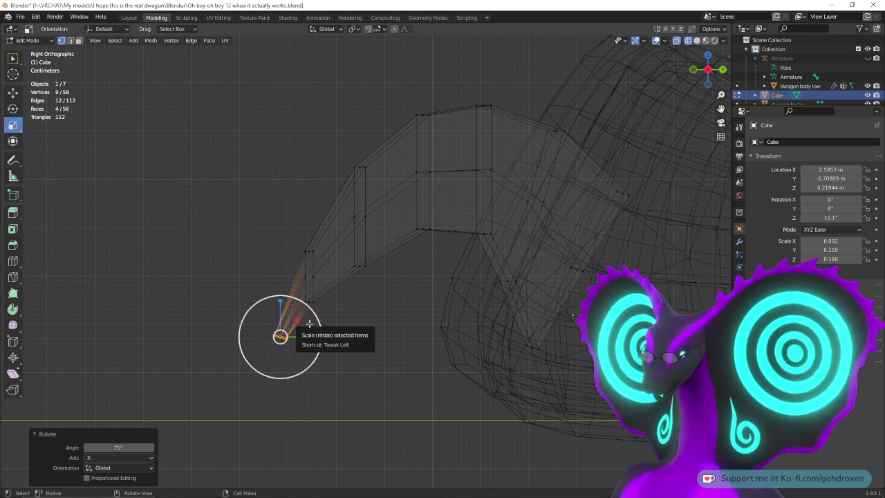
{"action": "left_click_drag", "start_coordinate": [265, 314], "coordinate": [275, 326]}
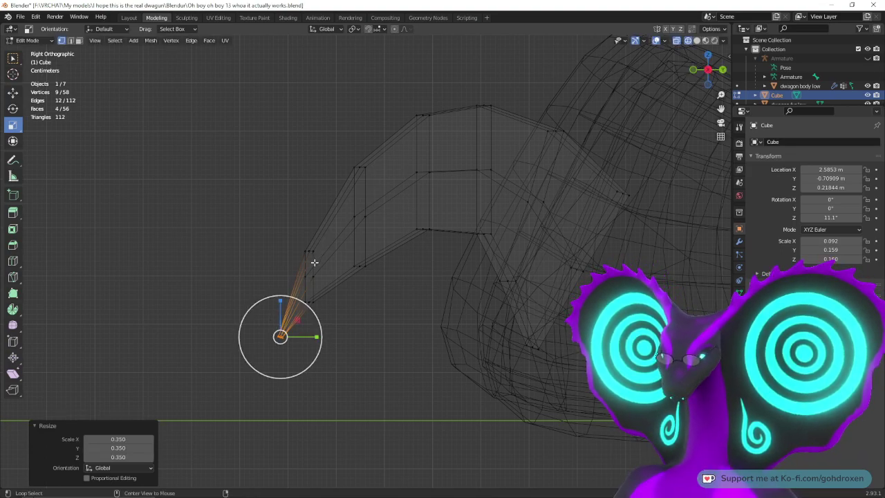
Step: Rotate the edge loop next to the tip 29.6° about the X axis and scale it uniformly to about 0.76
{"action": "left_click", "coordinate": [314, 262], "text": "alt"}
{"action": "left_click", "coordinate": [17, 112]}
{"action": "left_click", "coordinate": [14, 109]}
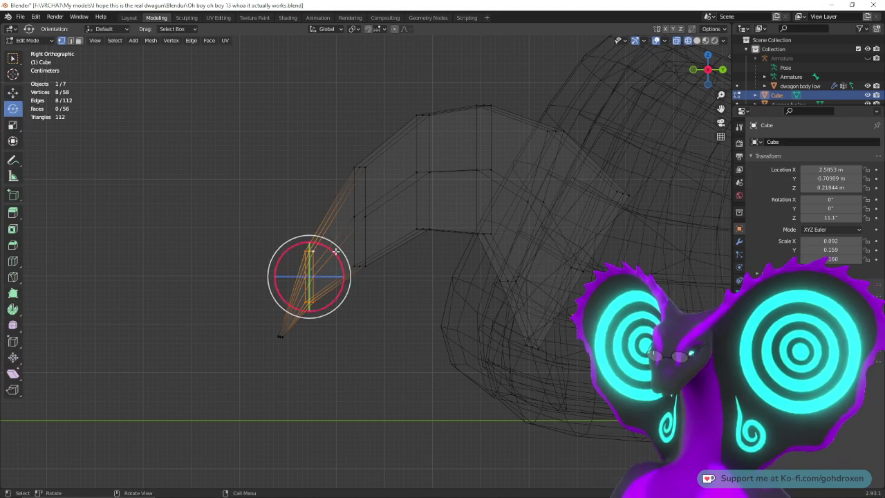
{"action": "left_click_drag", "start_coordinate": [336, 254], "coordinate": [321, 248]}
{"action": "left_click", "coordinate": [18, 96]}
{"action": "left_click", "coordinate": [15, 129]}
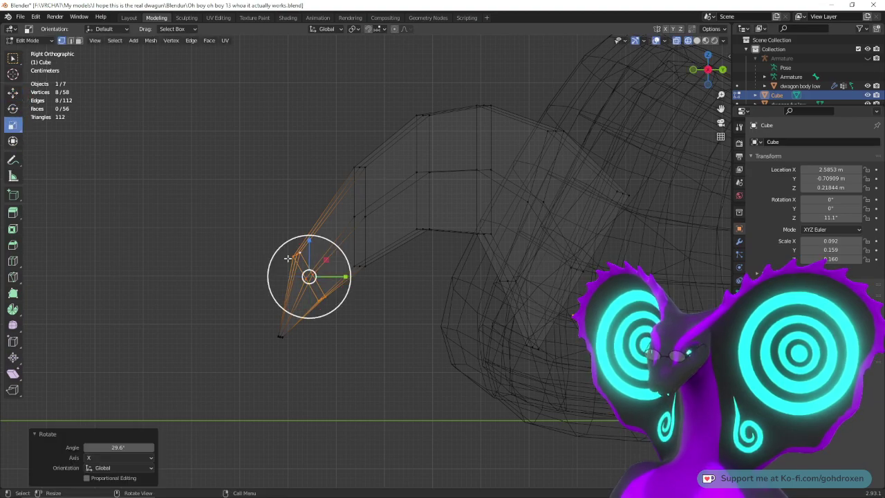
{"action": "key", "text": "s"}
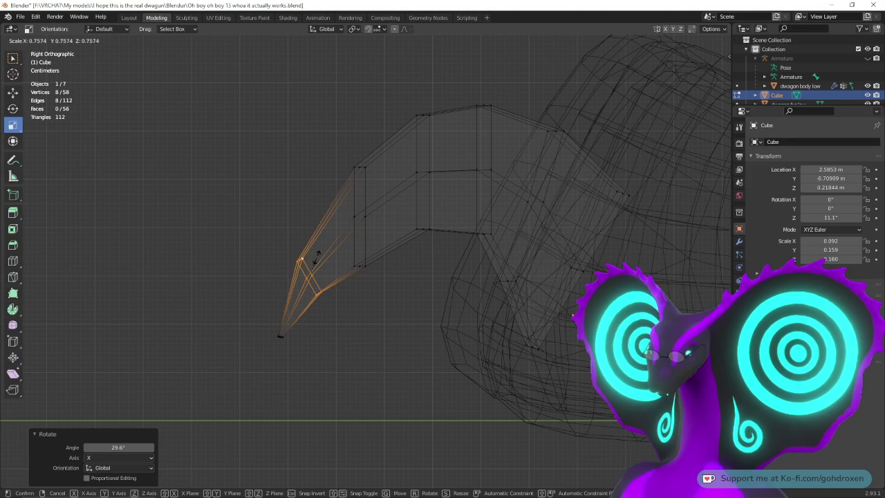
{"action": "left_click", "coordinate": [312, 260]}
Step: Rotate the second edge loop from the tip 19° about X, scale it uniformly to 0.695, and check the claw in solid shading
{"action": "left_click", "coordinate": [369, 188], "text": "alt"}
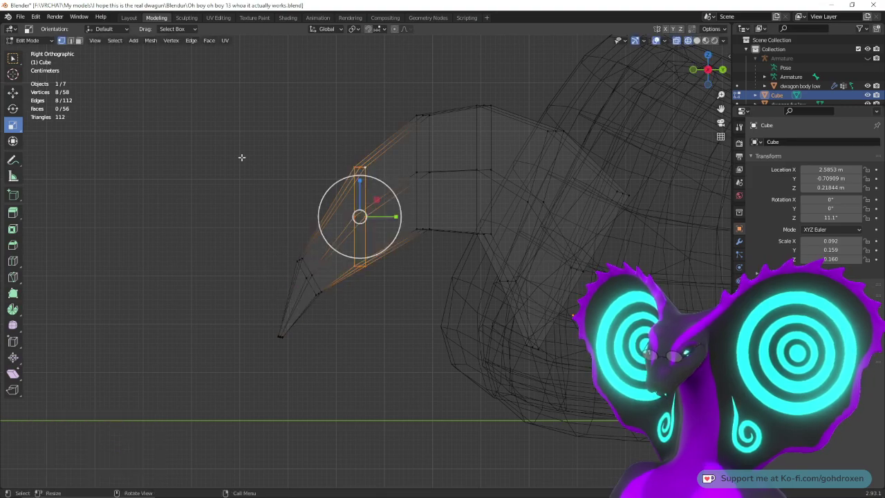
{"action": "left_click", "coordinate": [15, 107]}
{"action": "left_click_drag", "start_coordinate": [390, 199], "coordinate": [383, 189]}
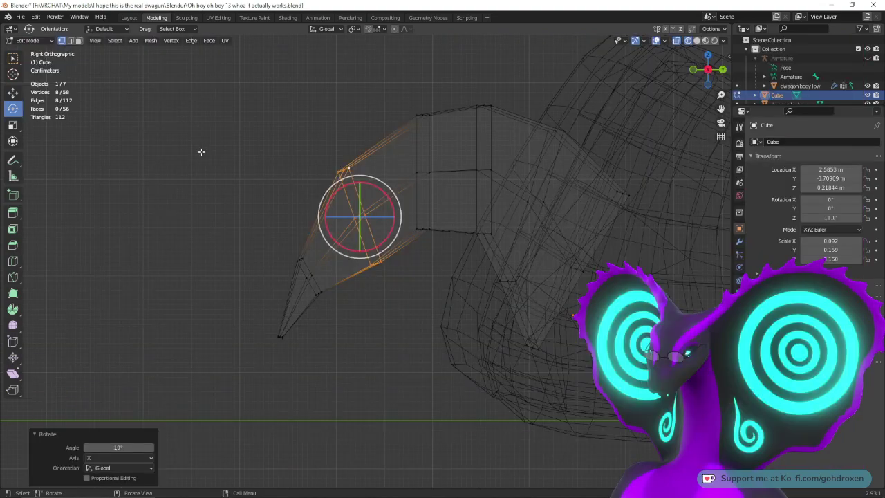
{"action": "left_click", "coordinate": [13, 126]}
{"action": "key", "text": "s"}
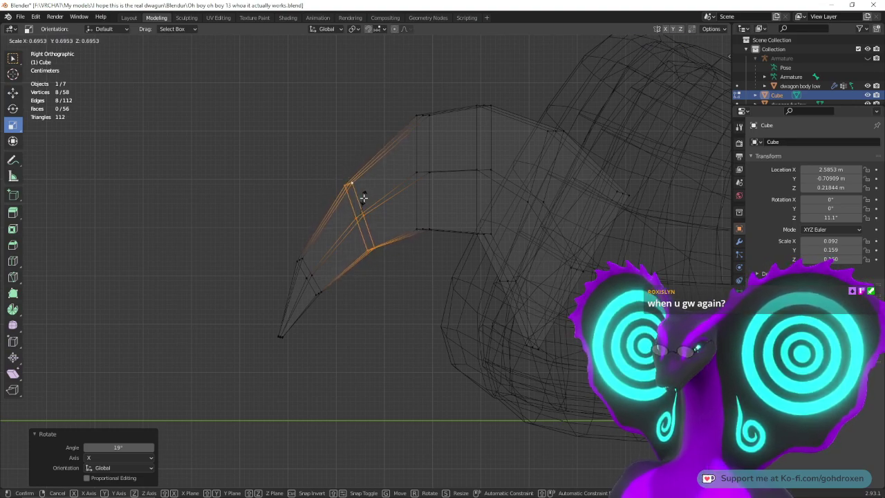
{"action": "left_click", "coordinate": [362, 197]}
{"action": "left_click", "coordinate": [697, 41]}
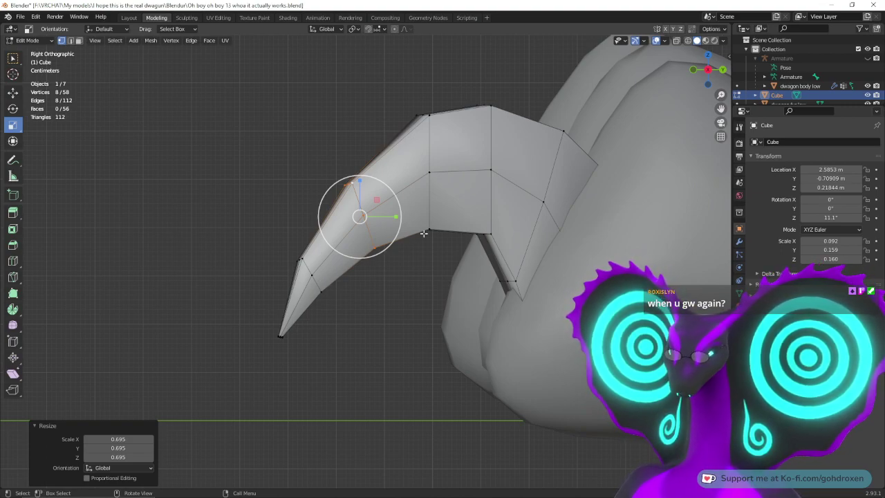
{"action": "middle_click_drag", "start_coordinate": [397, 310], "coordinate": [502, 292]}
{"action": "middle_click_drag", "start_coordinate": [527, 245], "coordinate": [439, 270], "text": "ctrl"}
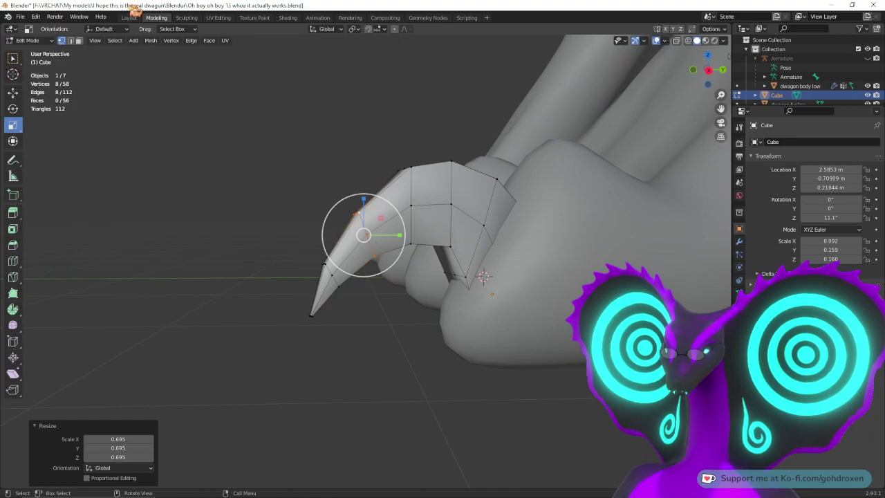
Step: Apply flat shading to the claw object in the Layout workspace and check its facets against the toe
{"action": "left_click", "coordinate": [130, 18]}
{"action": "left_click", "coordinate": [323, 166]}
{"action": "middle_click_drag", "start_coordinate": [323, 166], "coordinate": [373, 249]}
{"action": "left_click", "coordinate": [367, 250]}
{"action": "right_click", "coordinate": [367, 250]}
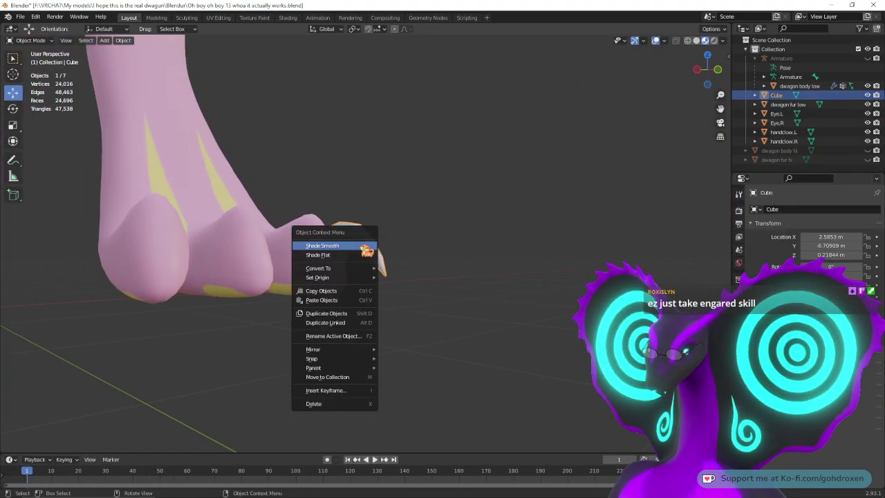
{"action": "left_click", "coordinate": [343, 254]}
{"action": "middle_click_drag", "start_coordinate": [474, 220], "coordinate": [473, 219]}
{"action": "middle_click_drag", "start_coordinate": [503, 273], "coordinate": [491, 184], "text": "ctrl"}
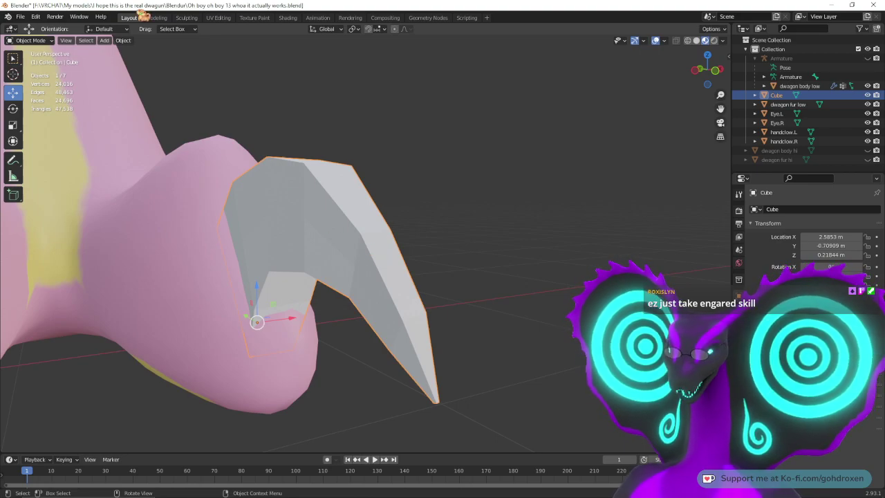
{"action": "left_click", "coordinate": [86, 41]}
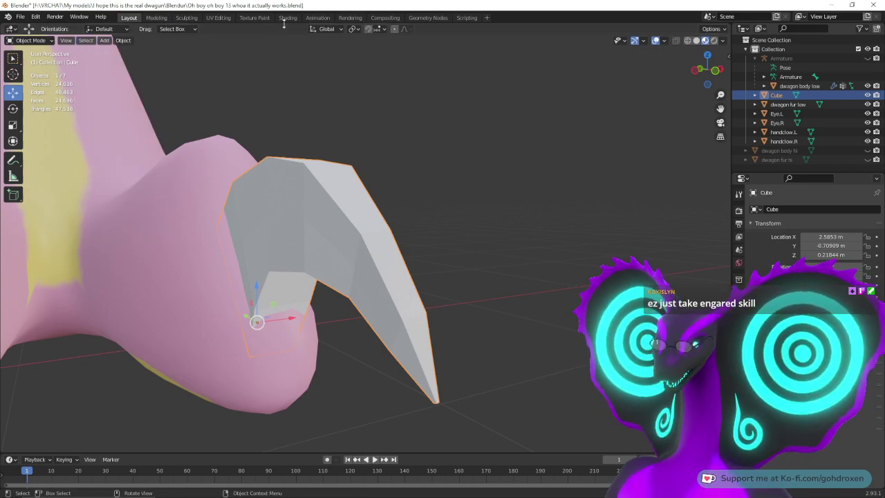
Step: Bevel the claw's four lengthwise corner edge loops to a width of about 0.111 m with one segment
{"action": "left_click", "coordinate": [157, 17]}
{"action": "middle_click_drag", "start_coordinate": [293, 200], "coordinate": [412, 237]}
{"action": "scroll", "coordinate": [498, 263], "scroll_direction": "up", "scroll_amount": 3}
{"action": "mouse_move", "coordinate": [510, 236]}
{"action": "middle_mouse_down"}
{"action": "mouse_move", "coordinate": [500, 238]}
{"action": "mouse_move", "coordinate": [505, 249]}
{"action": "middle_mouse_up"}
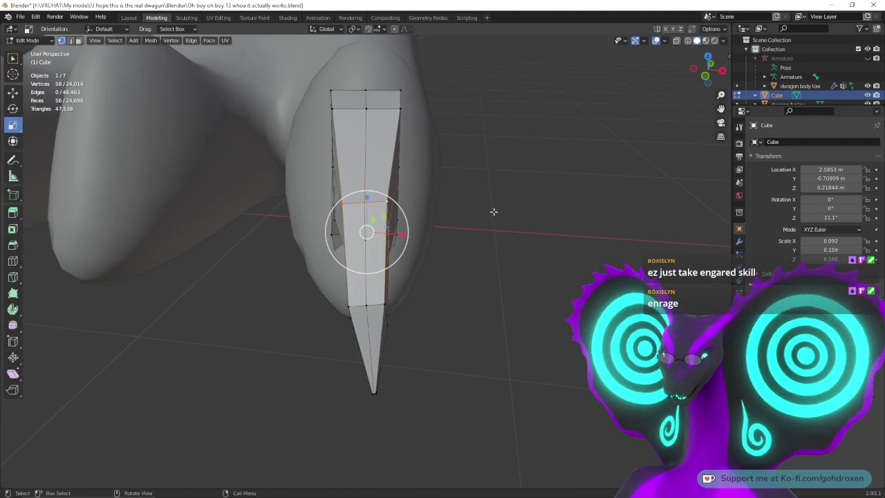
{"action": "mouse_move", "coordinate": [459, 213]}
{"action": "middle_mouse_down"}
{"action": "mouse_move", "coordinate": [389, 200]}
{"action": "mouse_move", "coordinate": [460, 211]}
{"action": "middle_mouse_up"}
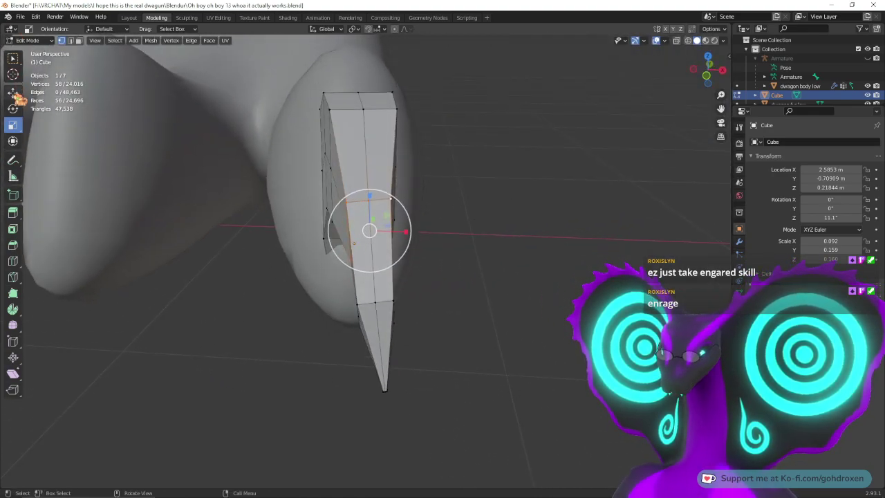
{"action": "left_click", "coordinate": [74, 41]}
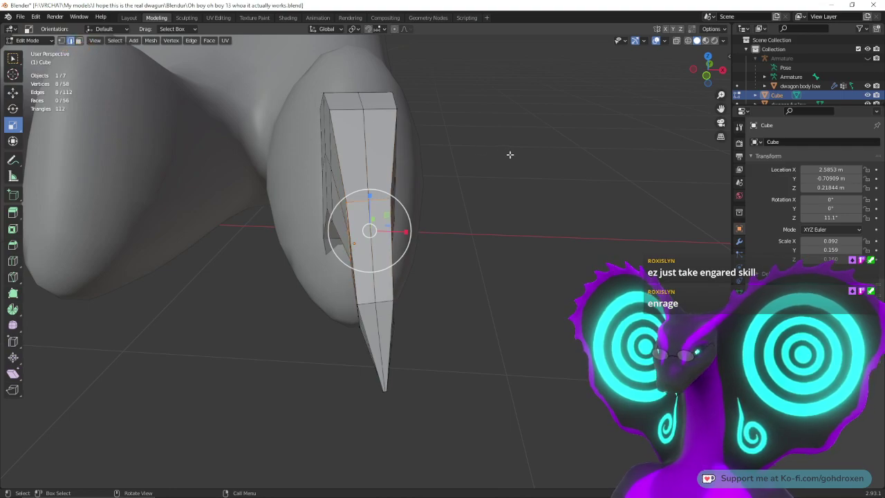
{"action": "left_click", "coordinate": [392, 161], "text": "alt"}
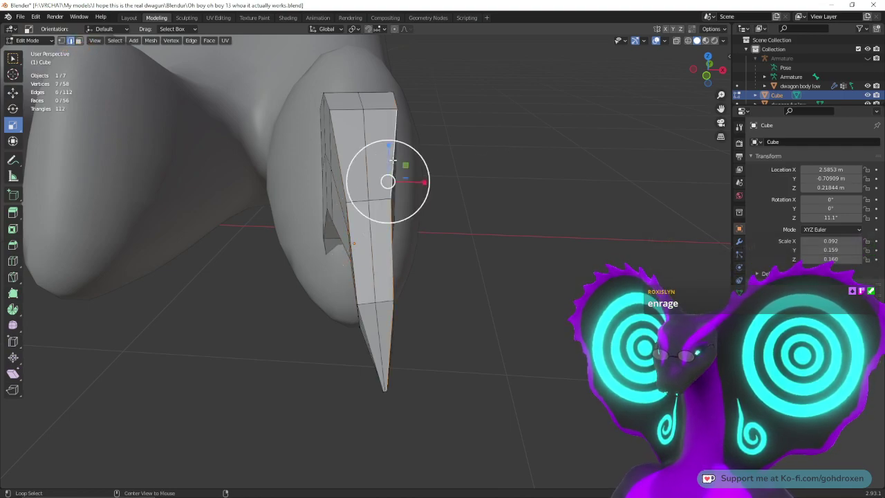
{"action": "middle_click_drag", "start_coordinate": [398, 163], "coordinate": [500, 206]}
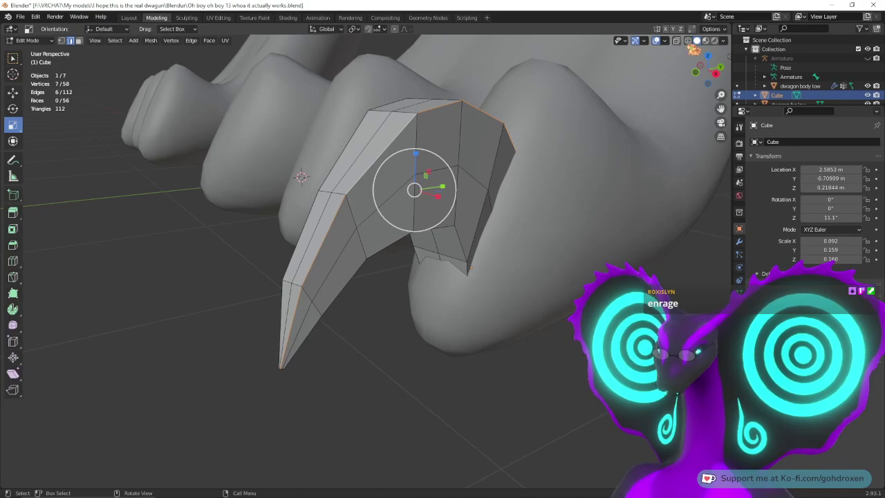
{"action": "left_click", "coordinate": [689, 40]}
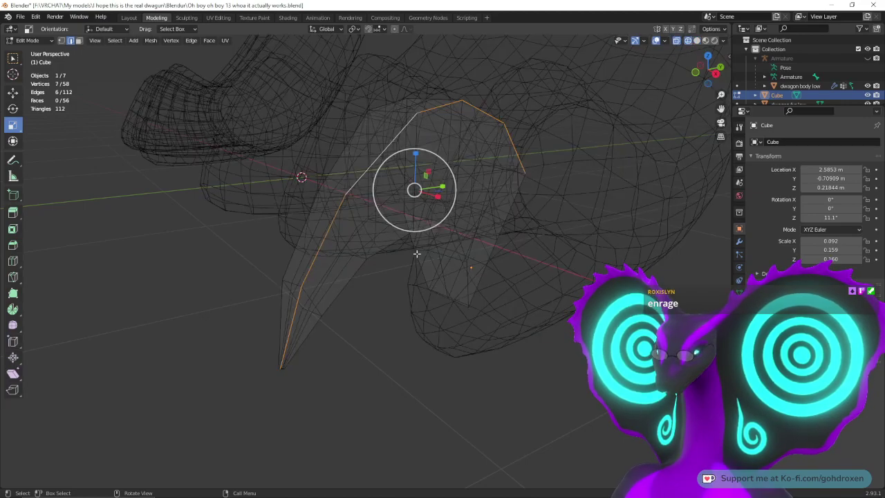
{"action": "left_click", "coordinate": [326, 307], "text": "alt+shift"}
{"action": "middle_click_drag", "start_coordinate": [325, 307], "coordinate": [427, 300]}
{"action": "left_click", "coordinate": [338, 148], "text": "alt+shift"}
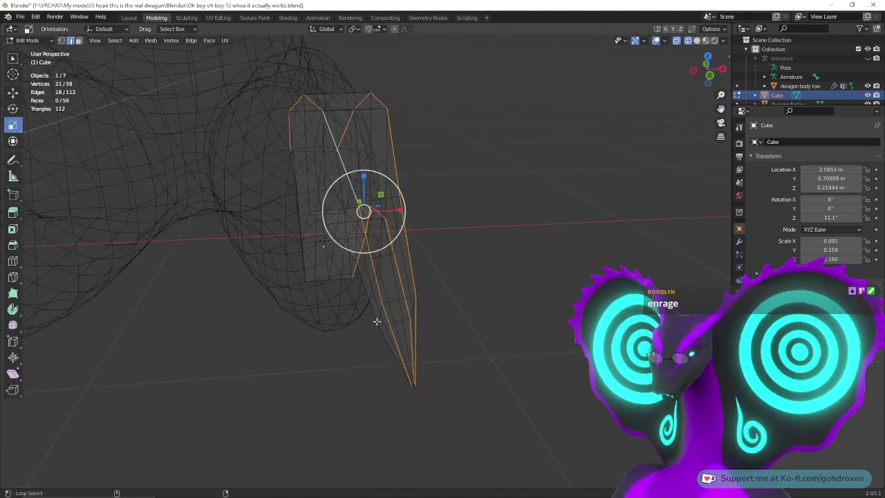
{"action": "left_click", "coordinate": [382, 334], "text": "alt+shift"}
{"action": "right_click", "coordinate": [399, 261]}
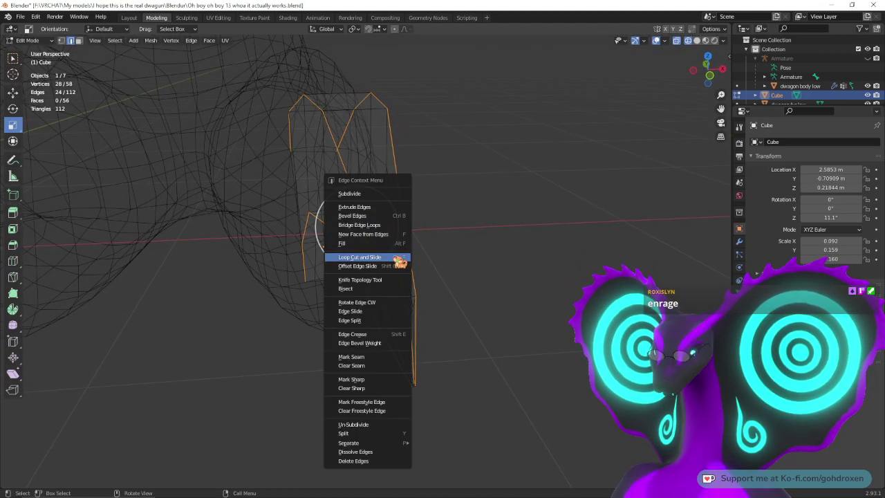
{"action": "left_click", "coordinate": [397, 217]}
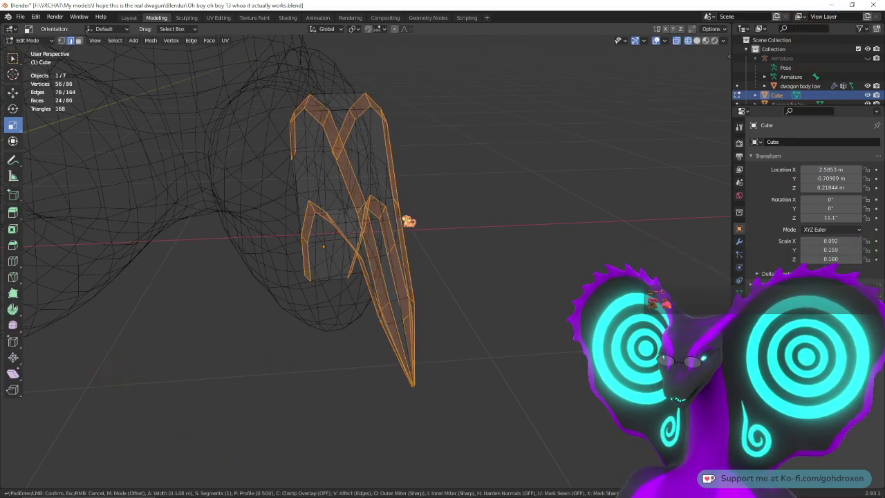
{"action": "left_click", "coordinate": [357, 225]}
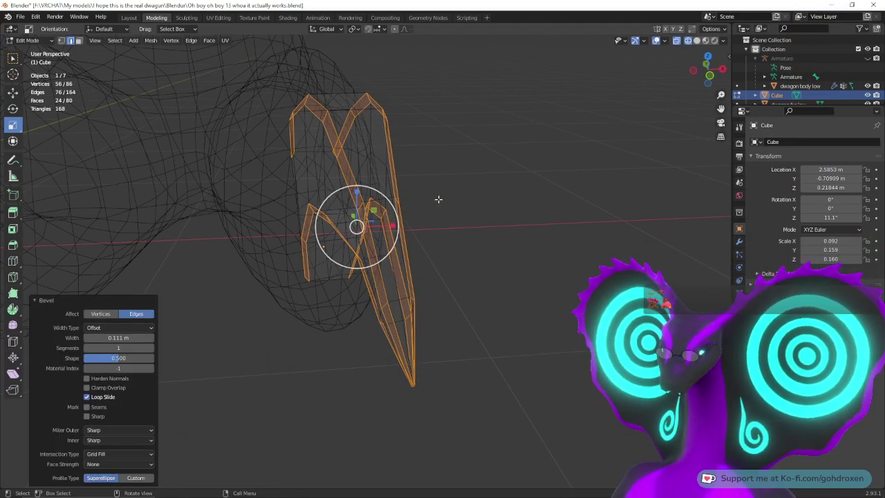
Step: Check the bevelled claw from below in solid shading and apply smooth shading to the claw object
{"action": "left_click", "coordinate": [697, 41]}
{"action": "mouse_move", "coordinate": [552, 268]}
{"action": "middle_mouse_down"}
{"action": "mouse_move", "coordinate": [525, 292]}
{"action": "mouse_move", "coordinate": [532, 247]}
{"action": "mouse_move", "coordinate": [533, 282]}
{"action": "middle_mouse_up"}
{"action": "middle_click_drag", "start_coordinate": [532, 345], "coordinate": [526, 248], "text": "ctrl"}
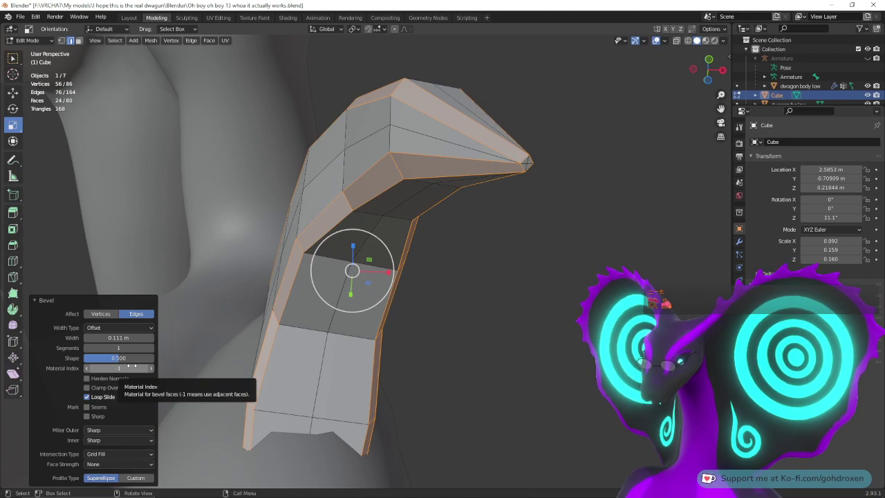
{"action": "mouse_move", "coordinate": [466, 308]}
{"action": "middle_mouse_down"}
{"action": "mouse_move", "coordinate": [484, 304]}
{"action": "mouse_move", "coordinate": [534, 320]}
{"action": "mouse_move", "coordinate": [530, 271]}
{"action": "mouse_move", "coordinate": [484, 269]}
{"action": "mouse_move", "coordinate": [429, 302]}
{"action": "mouse_move", "coordinate": [474, 317]}
{"action": "middle_mouse_up"}
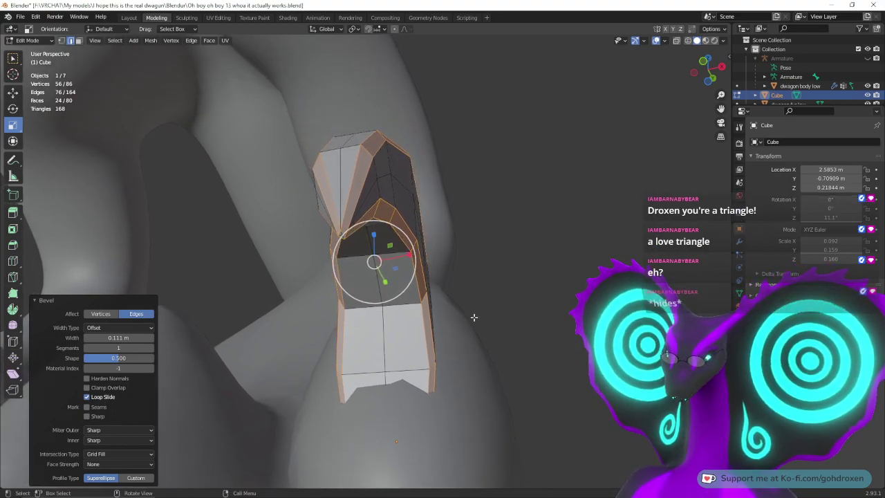
{"action": "middle_click_drag", "start_coordinate": [497, 278], "coordinate": [532, 279]}
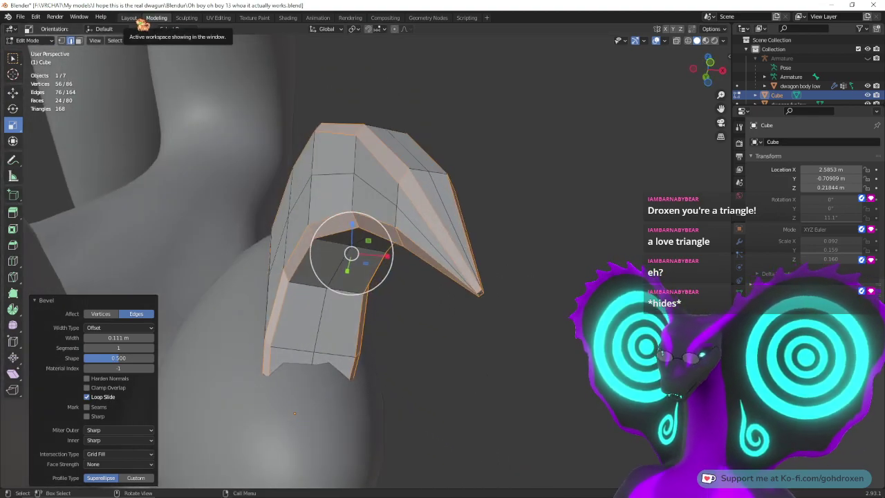
{"action": "left_click", "coordinate": [137, 18]}
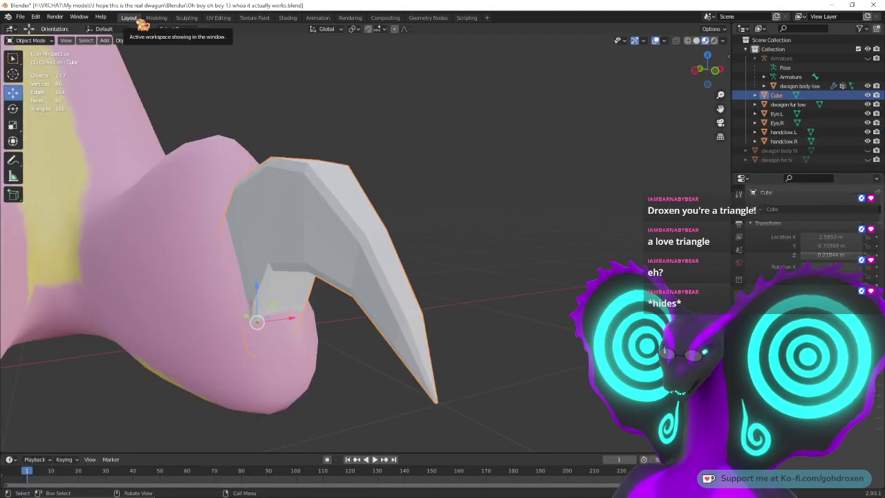
{"action": "middle_click_drag", "start_coordinate": [537, 191], "coordinate": [420, 215]}
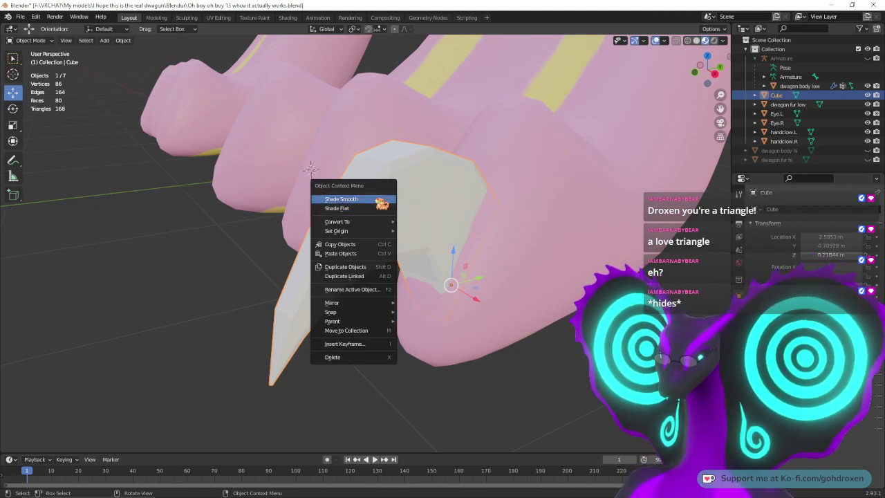
{"action": "left_click", "coordinate": [377, 200]}
Step: Inspect the smoothed claw from several sides and move it about -0.008 m in Y and 0.064 m in Z
{"action": "middle_click_drag", "start_coordinate": [269, 250], "coordinate": [340, 226]}
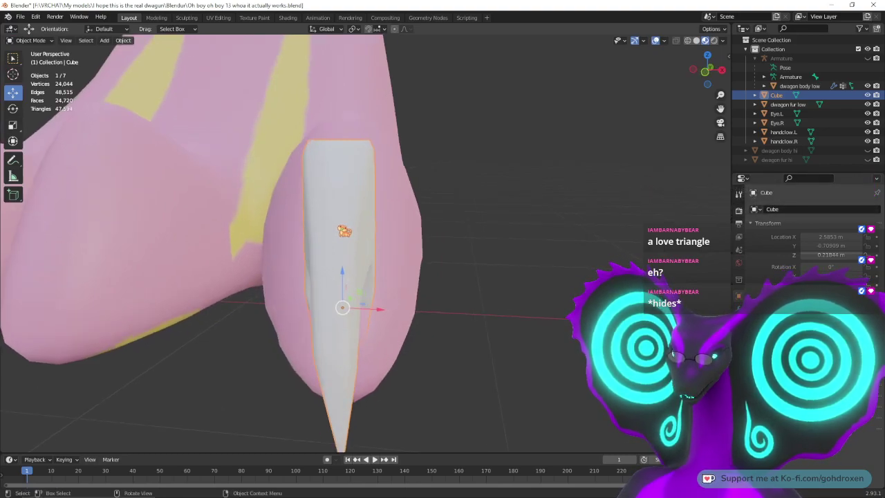
{"action": "scroll", "coordinate": [349, 277], "scroll_direction": "down", "scroll_amount": 2}
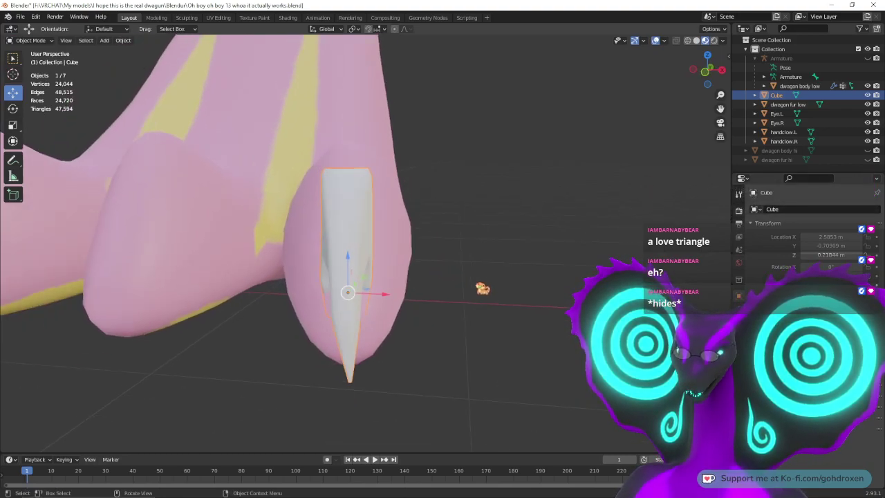
{"action": "middle_click_drag", "start_coordinate": [350, 277], "coordinate": [536, 238]}
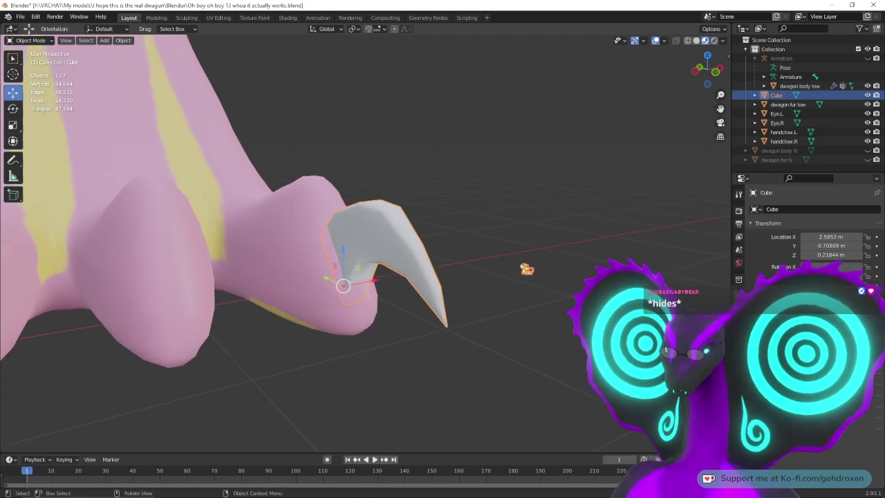
{"action": "middle_click_drag", "start_coordinate": [523, 275], "coordinate": [556, 279]}
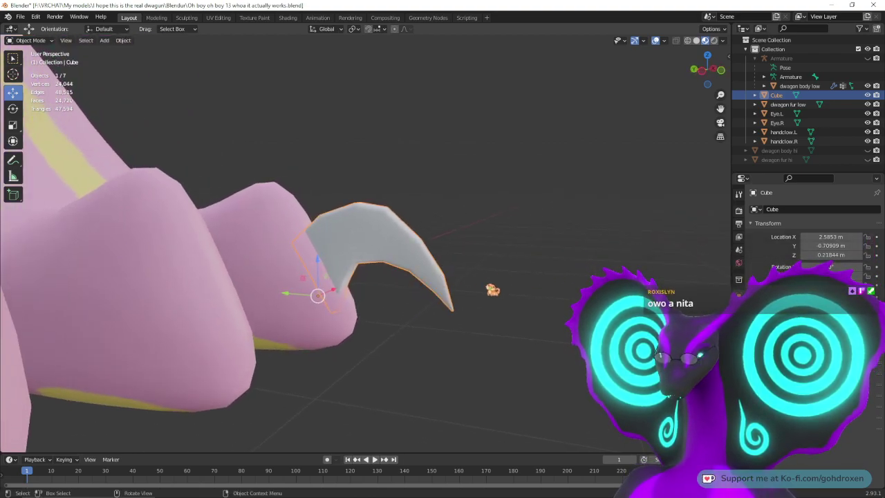
{"action": "middle_click_drag", "start_coordinate": [557, 263], "coordinate": [391, 274], "text": "alt"}
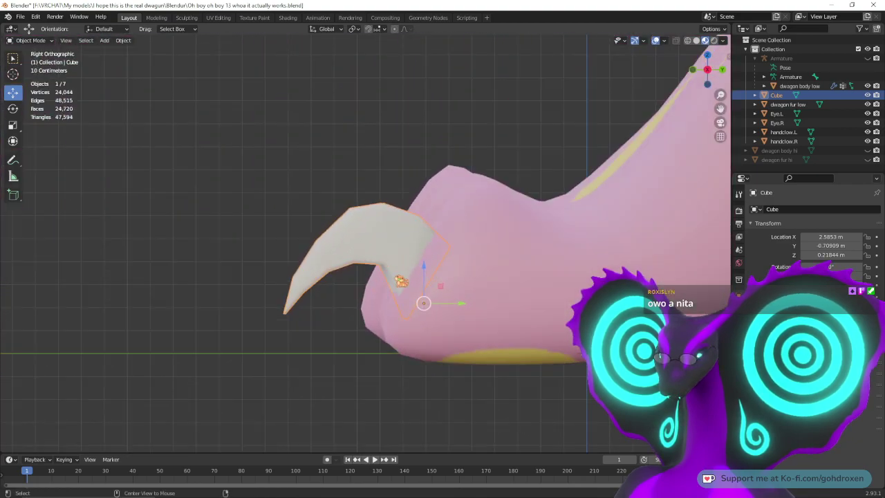
{"action": "left_click_drag", "start_coordinate": [447, 296], "coordinate": [439, 285]}
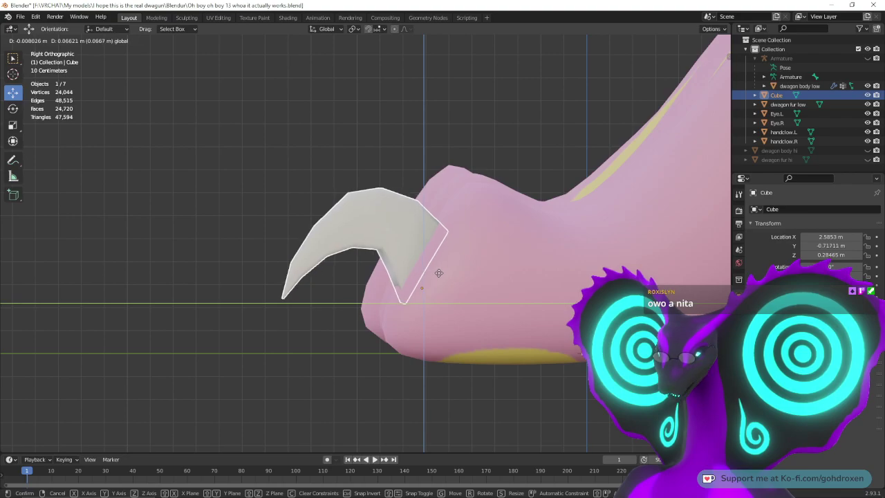
{"action": "left_click_drag", "start_coordinate": [438, 273], "coordinate": [439, 276]}
Step: Tilt the claw slightly downward about the X axis and move it about 0.024 m in Y and -0.012 m in Z
{"action": "middle_click_drag", "start_coordinate": [314, 307], "coordinate": [553, 269]}
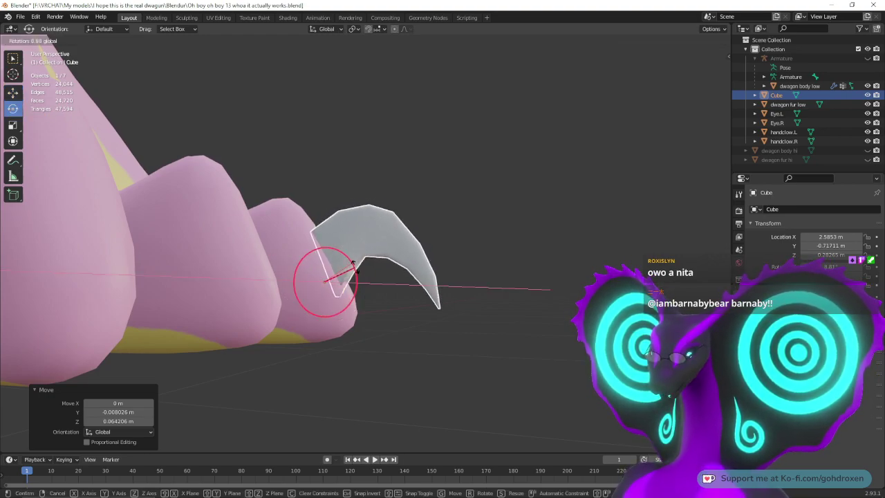
{"action": "left_click_drag", "start_coordinate": [359, 276], "coordinate": [364, 291]}
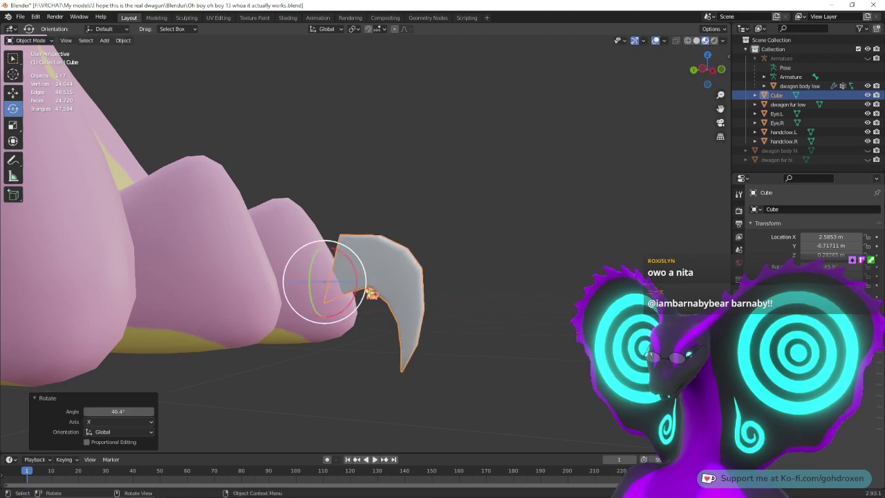
{"action": "key", "text": "ctrl+z"}
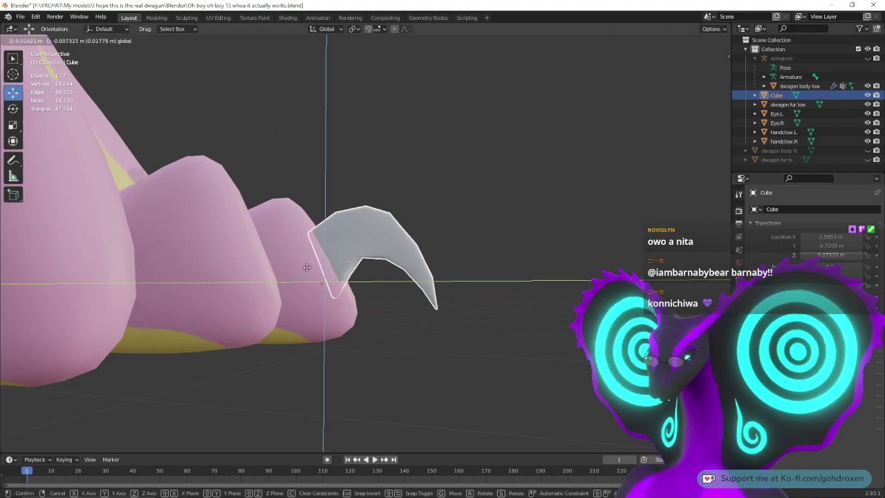
{"action": "left_click_drag", "start_coordinate": [307, 267], "coordinate": [305, 268]}
{"action": "middle_click_drag", "start_coordinate": [305, 269], "coordinate": [107, 279]}
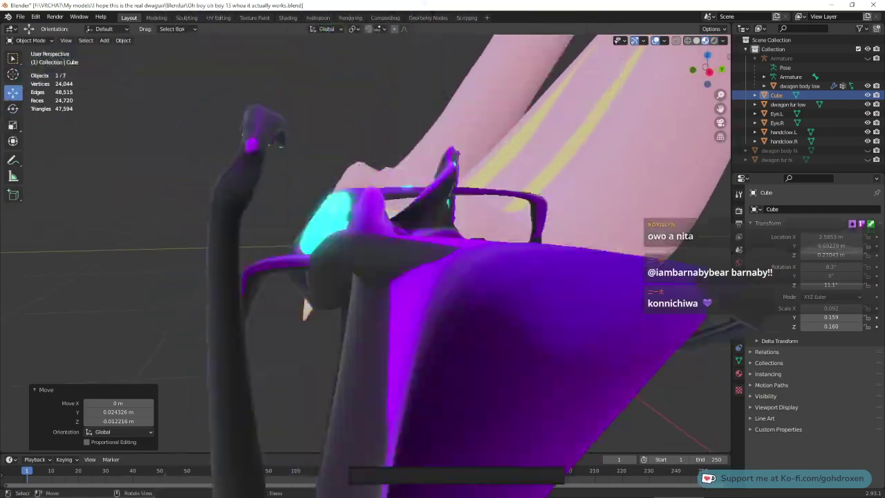
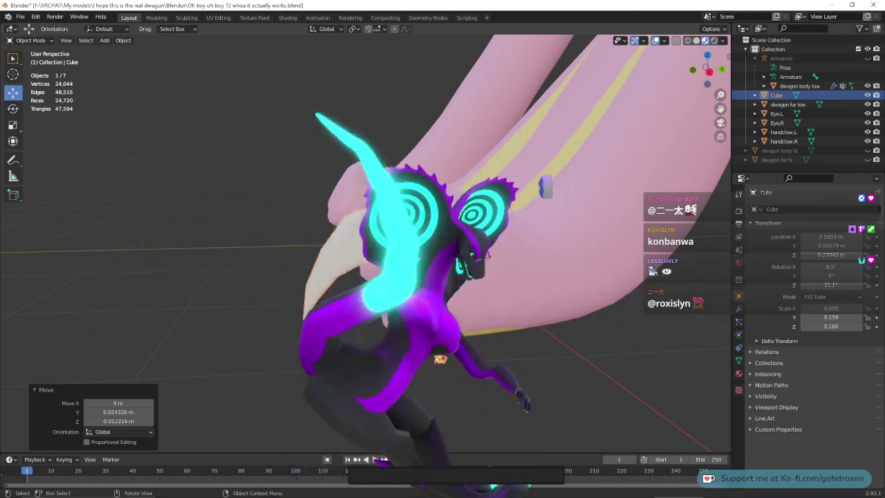
Step: Examine the claw's fit in the toe and its bevelled mesh from several angles in the Layout and Modeling workspaces
{"action": "middle_click_drag", "start_coordinate": [444, 362], "coordinate": [533, 351]}
{"action": "middle_click_drag", "start_coordinate": [465, 354], "coordinate": [580, 357], "text": "shift"}
{"action": "middle_click_drag", "start_coordinate": [482, 286], "coordinate": [536, 311]}
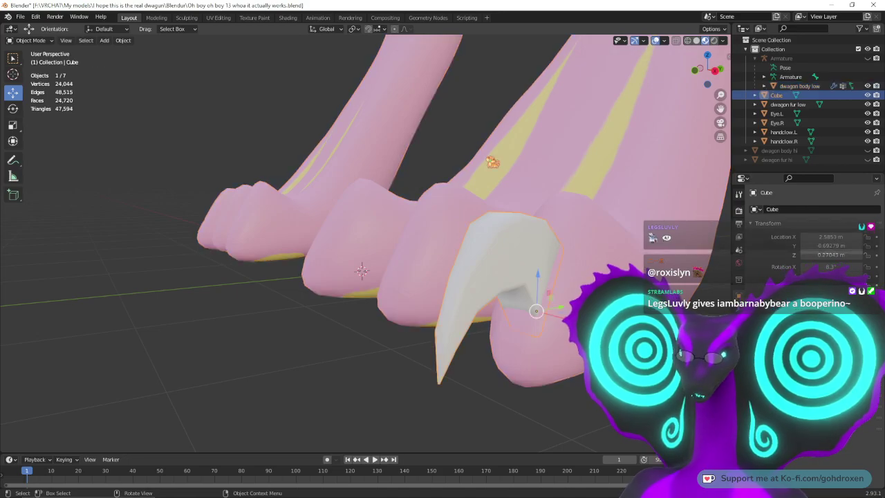
{"action": "left_click", "coordinate": [159, 18]}
{"action": "middle_click_drag", "start_coordinate": [443, 256], "coordinate": [304, 249]}
{"action": "middle_click_drag", "start_coordinate": [387, 235], "coordinate": [369, 204]}
{"action": "middle_click_drag", "start_coordinate": [545, 176], "coordinate": [533, 274], "text": "shift"}
{"action": "middle_click_drag", "start_coordinate": [542, 230], "coordinate": [470, 201]}
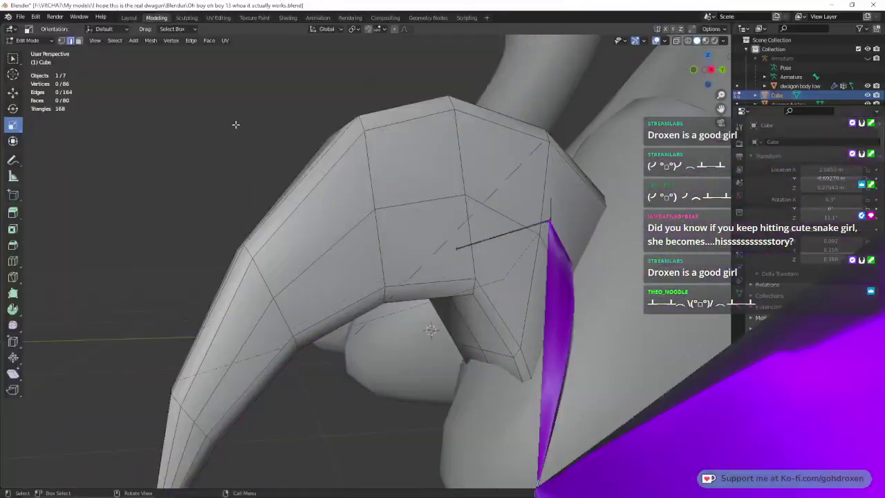
{"action": "middle_click_drag", "start_coordinate": [236, 124], "coordinate": [336, 152]}
{"action": "mouse_move", "coordinate": [516, 190]}
{"action": "middle_mouse_down"}
{"action": "mouse_move", "coordinate": [474, 198]}
{"action": "mouse_move", "coordinate": [508, 170]}
{"action": "mouse_move", "coordinate": [470, 209]}
{"action": "mouse_move", "coordinate": [528, 184]}
{"action": "mouse_move", "coordinate": [509, 197]}
{"action": "mouse_move", "coordinate": [517, 189]}
{"action": "middle_mouse_up"}
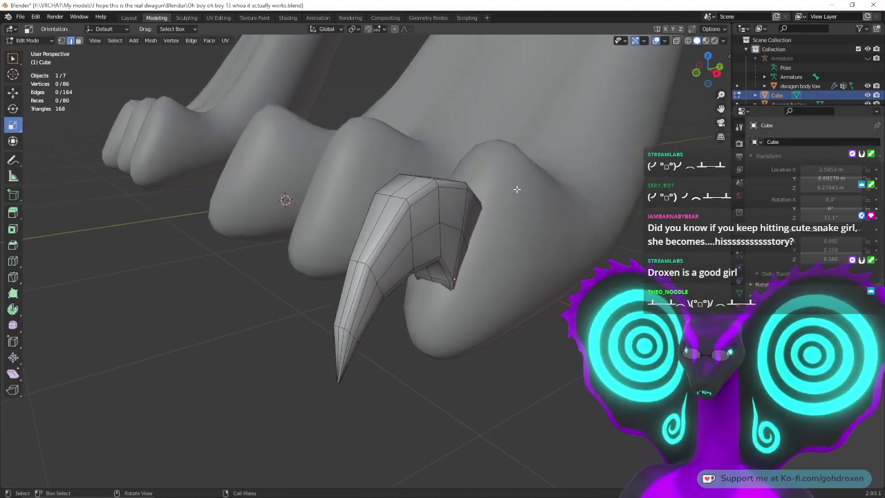
{"action": "middle_click_drag", "start_coordinate": [532, 181], "coordinate": [505, 188]}
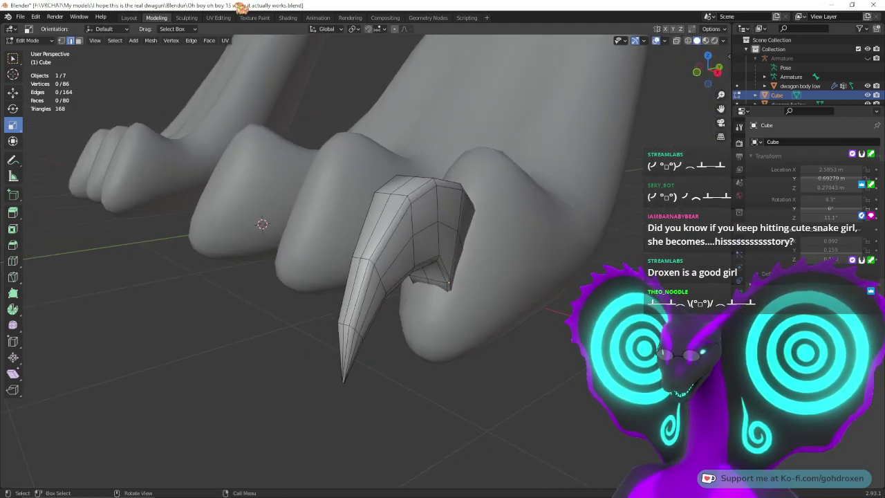
Step: Check the claw from the front in the Layout workspace and scale it by 1.121 along X
{"action": "left_click", "coordinate": [141, 18]}
{"action": "middle_click_drag", "start_coordinate": [421, 206], "coordinate": [561, 199]}
{"action": "middle_click_drag", "start_coordinate": [591, 229], "coordinate": [581, 259]}
{"action": "left_click", "coordinate": [621, 237]}
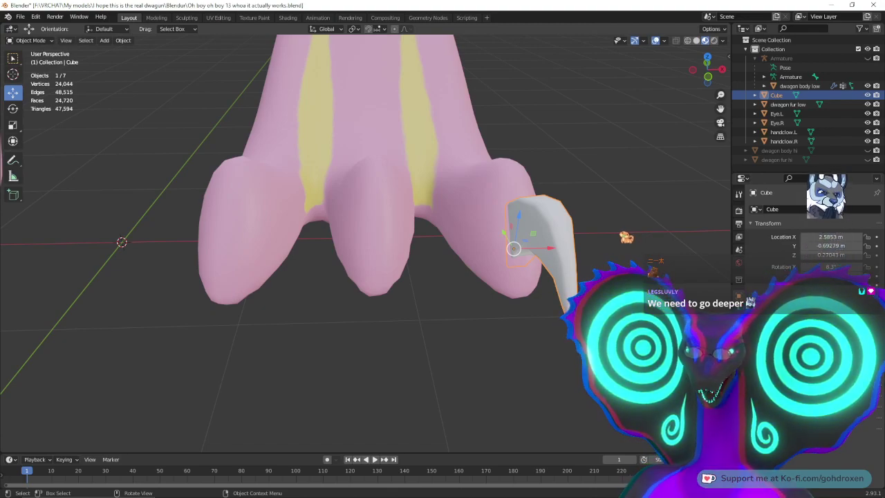
{"action": "middle_click_drag", "start_coordinate": [442, 276], "coordinate": [415, 252]}
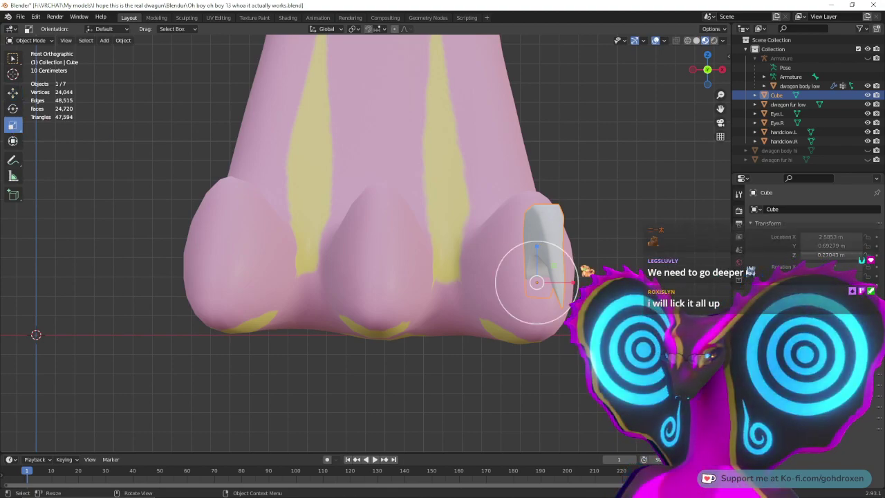
{"action": "mouse_move", "coordinate": [576, 290]}
{"action": "left_mouse_down"}
{"action": "mouse_move", "coordinate": [570, 283]}
{"action": "mouse_move", "coordinate": [581, 283]}
{"action": "left_mouse_up"}
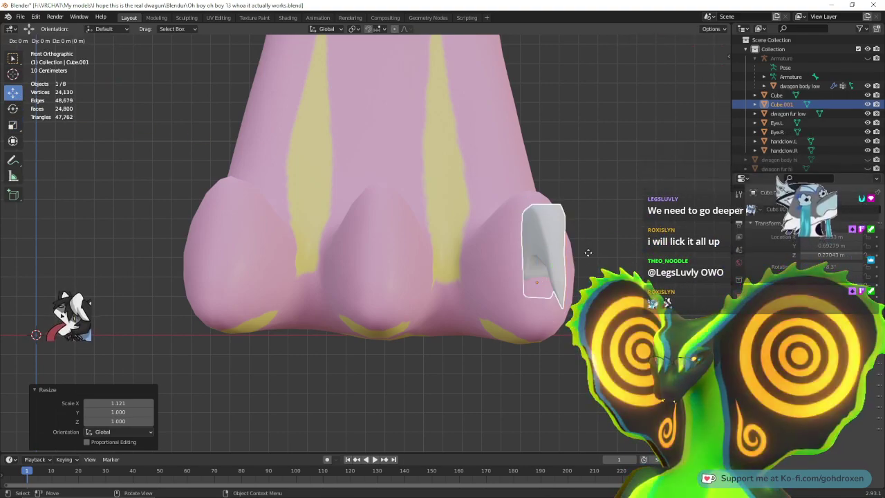
Step: Duplicate the claw and move the copy about -0.823 m along X onto the middle toe
{"action": "key", "text": "shift+d"}
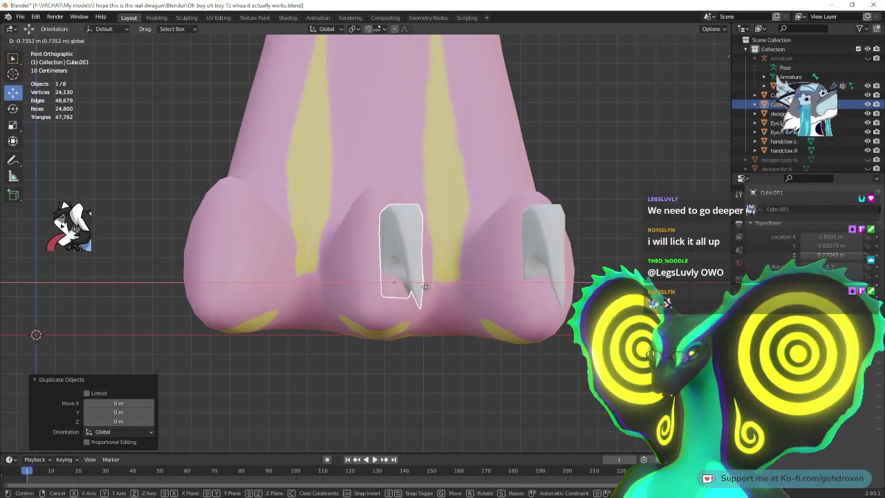
{"action": "left_click", "coordinate": [415, 291]}
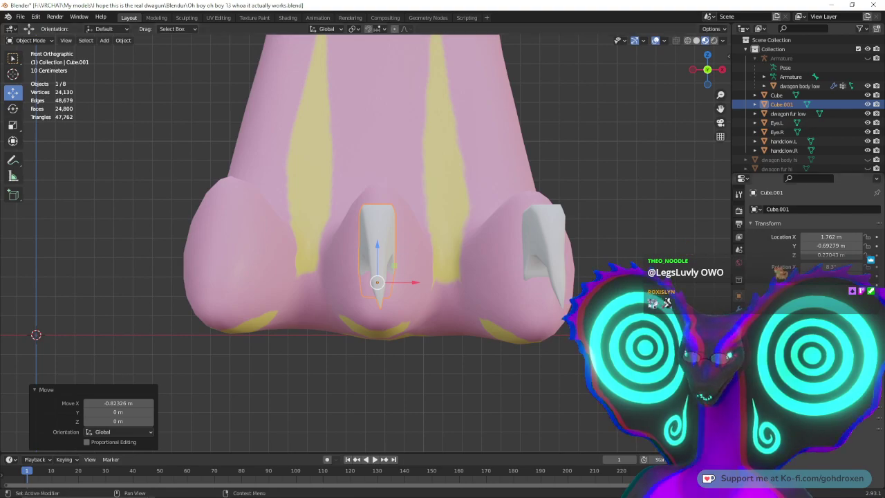
{"action": "mouse_move", "coordinate": [415, 256]}
{"action": "middle_mouse_down"}
{"action": "mouse_move", "coordinate": [520, 260]}
{"action": "mouse_move", "coordinate": [505, 259]}
{"action": "mouse_move", "coordinate": [508, 250]}
{"action": "mouse_move", "coordinate": [417, 256]}
{"action": "middle_mouse_up"}
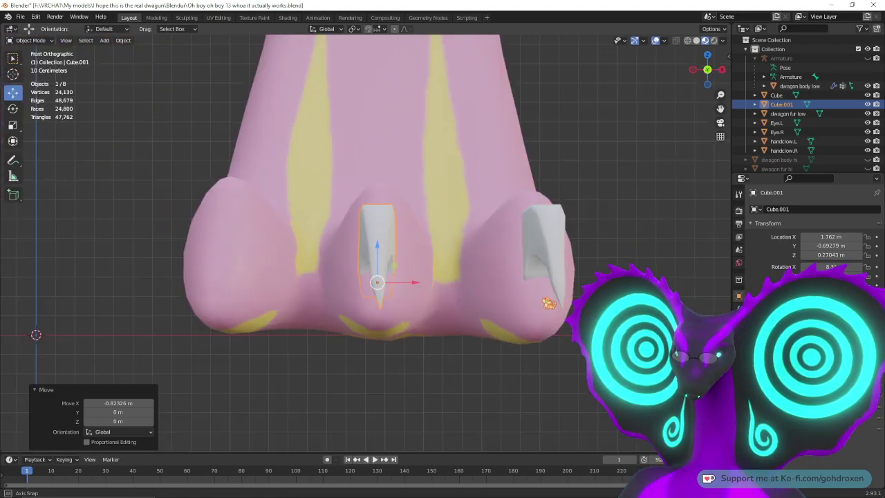
{"action": "scroll", "coordinate": [528, 291], "scroll_direction": "up", "scroll_amount": 4}
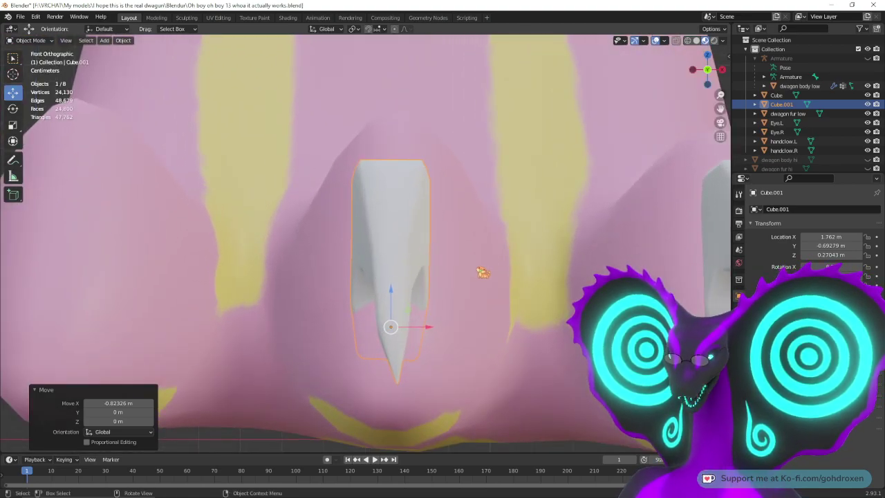
{"action": "mouse_move", "coordinate": [482, 272]}
{"action": "middle_mouse_down"}
{"action": "mouse_move", "coordinate": [509, 267]}
{"action": "mouse_move", "coordinate": [410, 269]}
{"action": "mouse_move", "coordinate": [472, 262]}
{"action": "middle_mouse_up"}
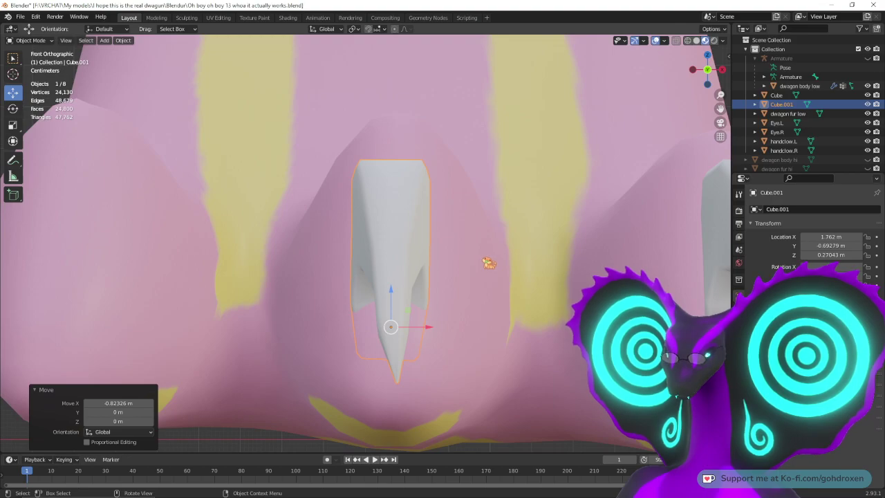
Step: Select the middle claw's tip vertices in wireframe and move them about -0.018 m along X
{"action": "left_click", "coordinate": [157, 18]}
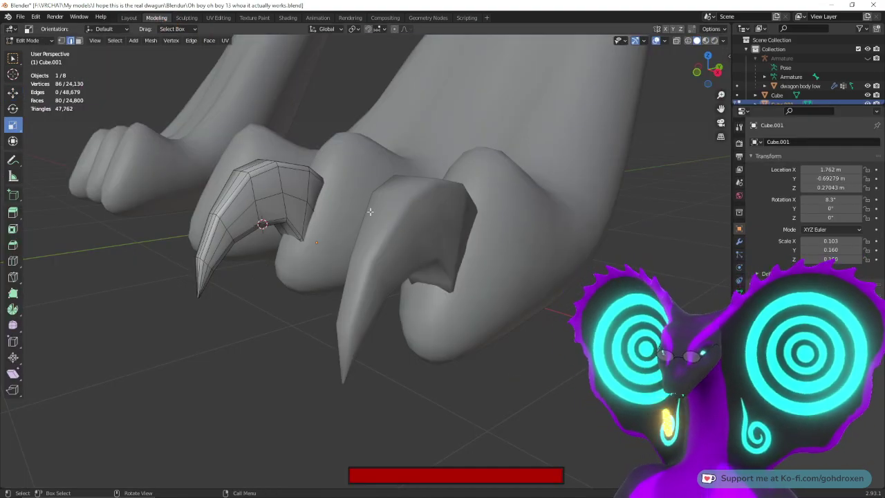
{"action": "left_click", "coordinate": [688, 40]}
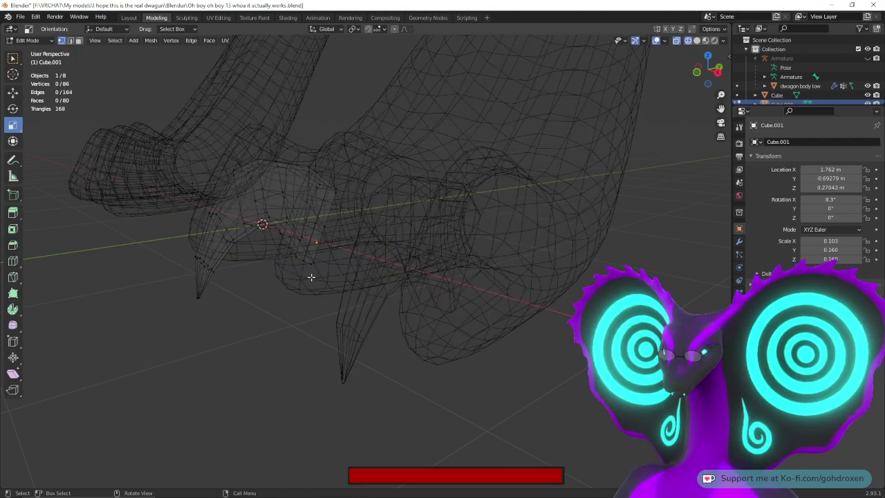
{"action": "middle_click_drag", "start_coordinate": [312, 293], "coordinate": [259, 326]}
{"action": "left_click_drag", "start_coordinate": [251, 322], "coordinate": [277, 339]}
{"action": "middle_click_drag", "start_coordinate": [276, 339], "coordinate": [422, 317]}
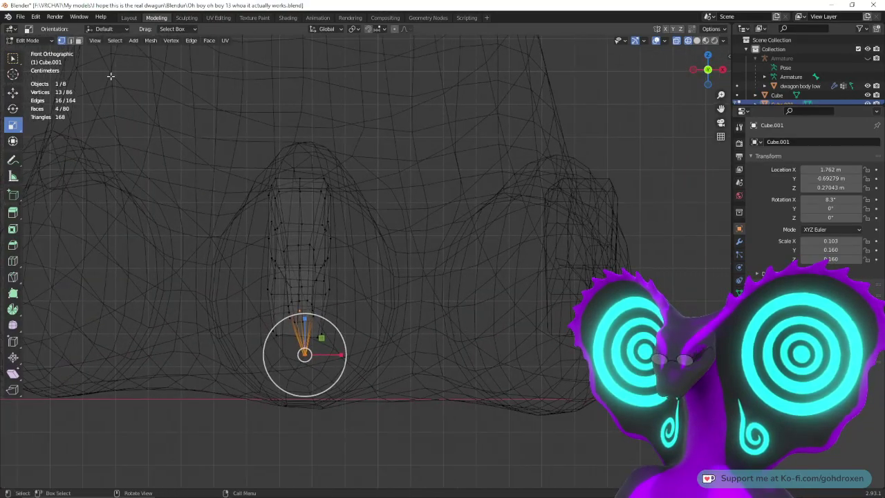
{"action": "left_click", "coordinate": [16, 96]}
{"action": "left_click_drag", "start_coordinate": [342, 355], "coordinate": [336, 355]}
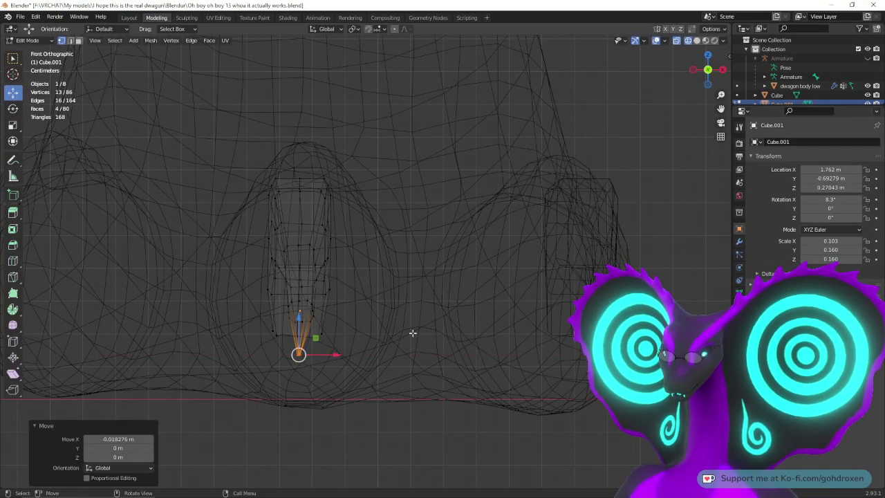
{"action": "middle_click_drag", "start_coordinate": [444, 300], "coordinate": [570, 129]}
{"action": "left_click", "coordinate": [698, 40]}
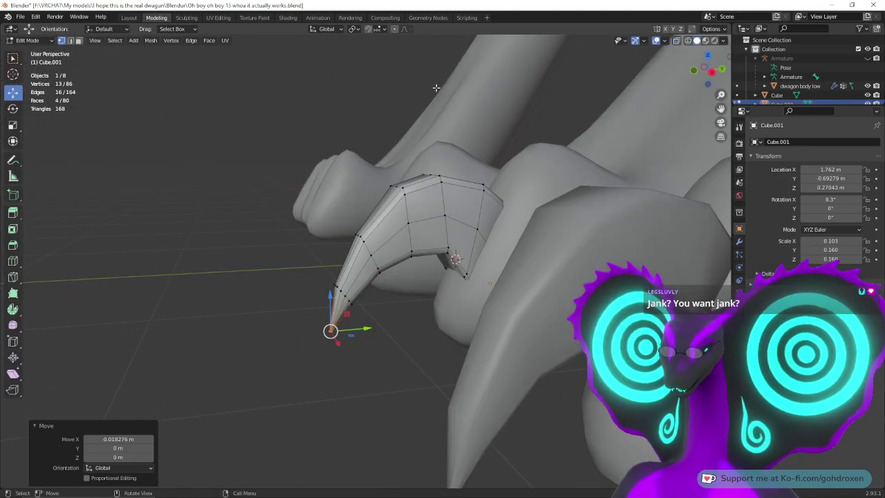
Step: Examine the middle claw's straightened tip and its fit in the toe in textured and wireframe display
{"action": "left_click", "coordinate": [128, 17]}
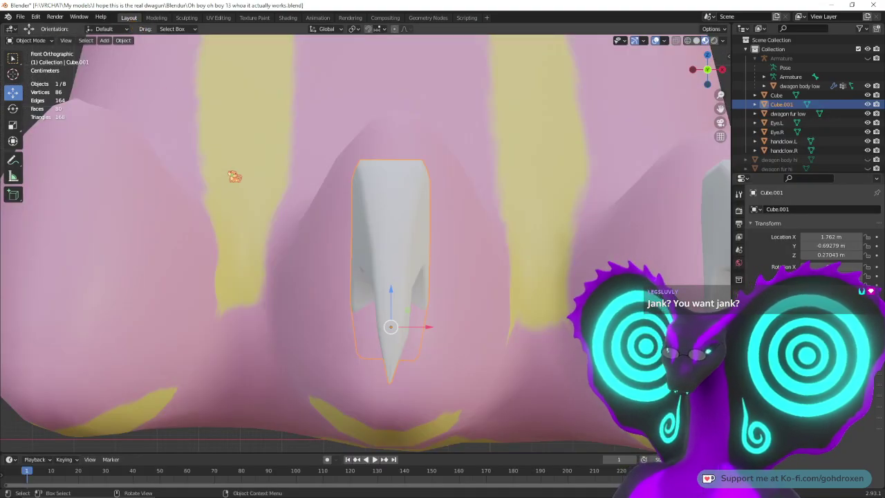
{"action": "scroll", "coordinate": [465, 200], "scroll_direction": "down", "scroll_amount": 3}
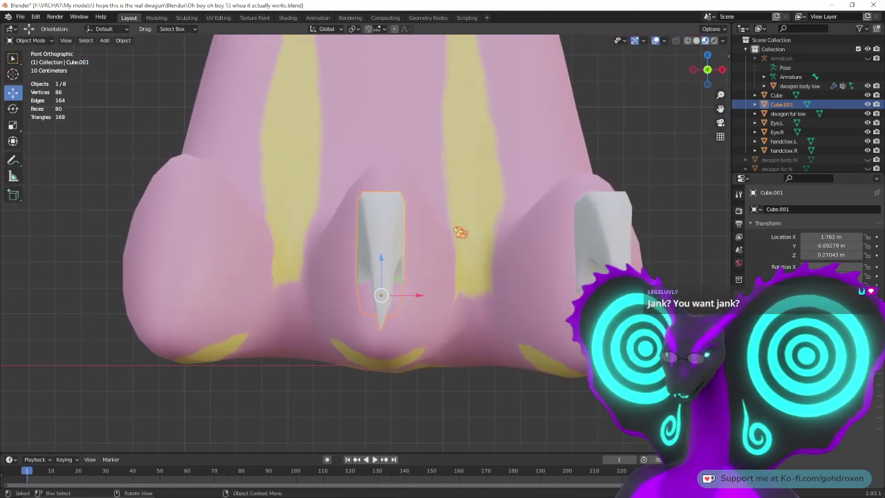
{"action": "middle_click_drag", "start_coordinate": [462, 232], "coordinate": [457, 237]}
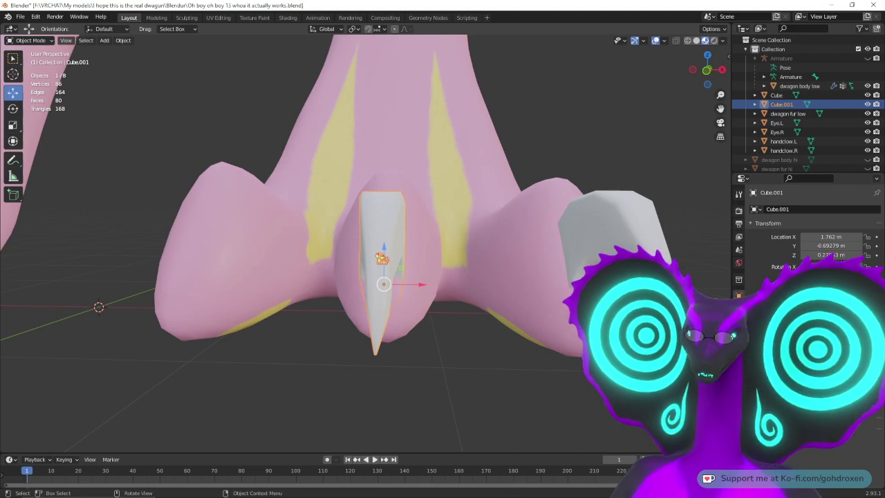
{"action": "middle_click_drag", "start_coordinate": [297, 242], "coordinate": [428, 201]}
{"action": "middle_click_drag", "start_coordinate": [437, 238], "coordinate": [446, 223], "text": "alt"}
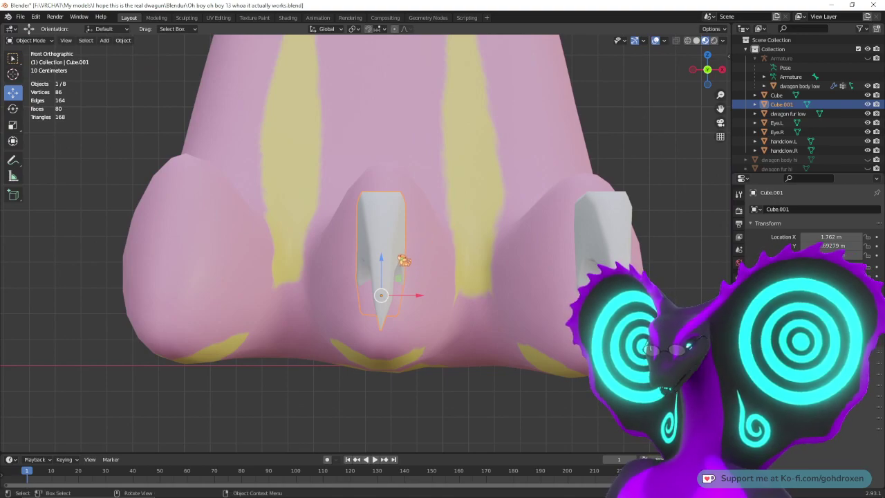
{"action": "left_click", "coordinate": [688, 41]}
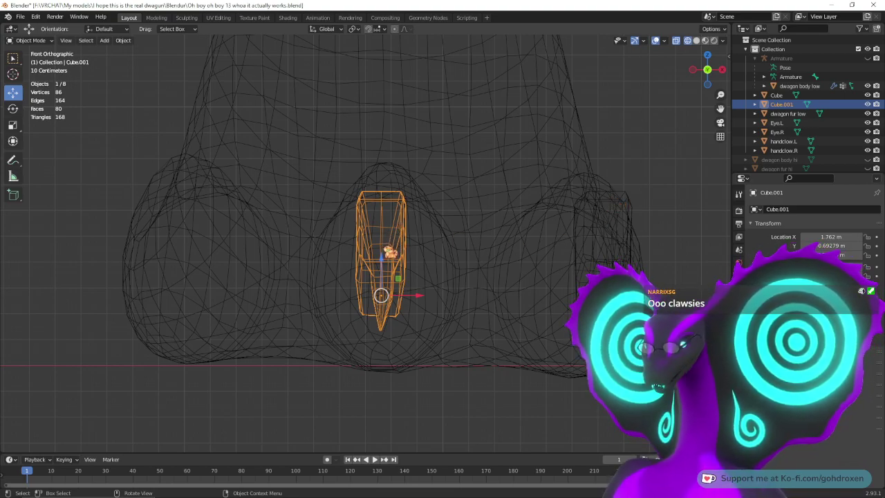
{"action": "middle_click_drag", "start_coordinate": [424, 244], "coordinate": [355, 237]}
Step: Set the middle claw's Y rotation to 4.4° while viewing its wireframe from the front in the Modeling workspace
{"action": "key", "text": "Tab"}
{"action": "key", "text": "ctrl+Page_Down"}
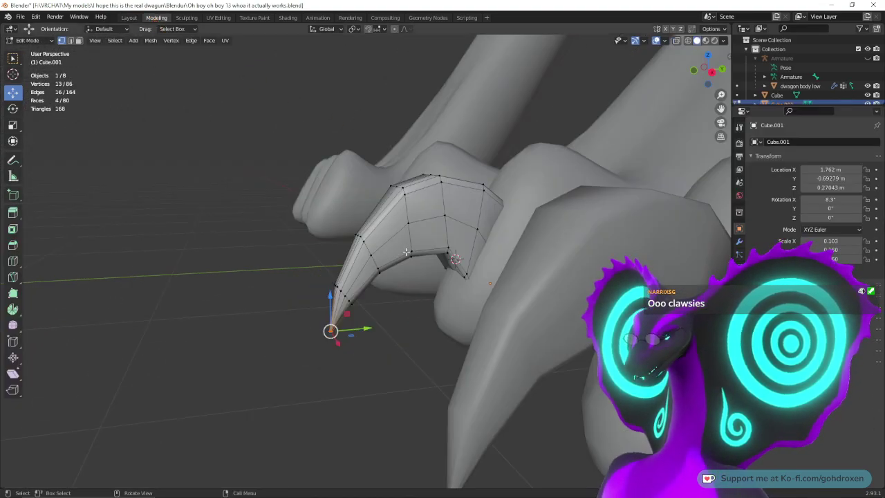
{"action": "left_click", "coordinate": [688, 41]}
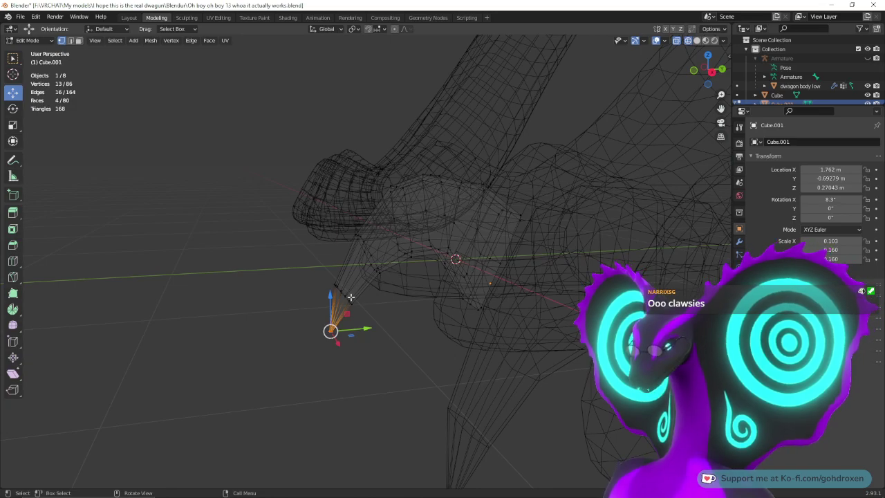
{"action": "left_click", "coordinate": [372, 255], "text": "alt"}
{"action": "left_click", "coordinate": [368, 254], "text": "alt"}
{"action": "middle_click_drag", "start_coordinate": [365, 321], "coordinate": [457, 295]}
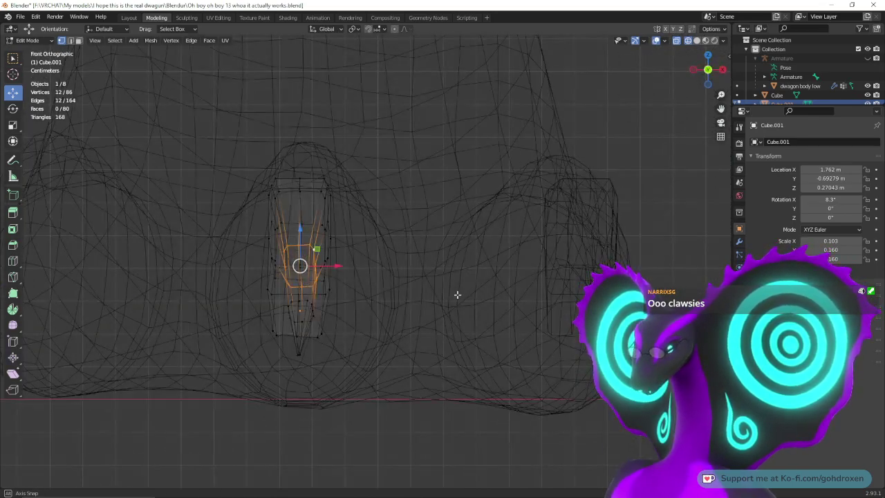
{"action": "left_click", "coordinate": [12, 109]}
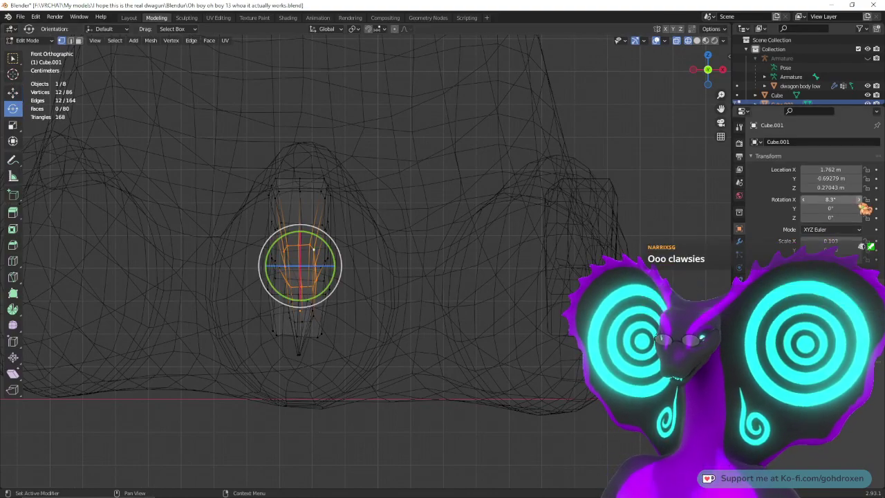
{"action": "left_click_drag", "start_coordinate": [836, 208], "coordinate": [856, 207]}
{"action": "key", "text": "ctrl+z"}
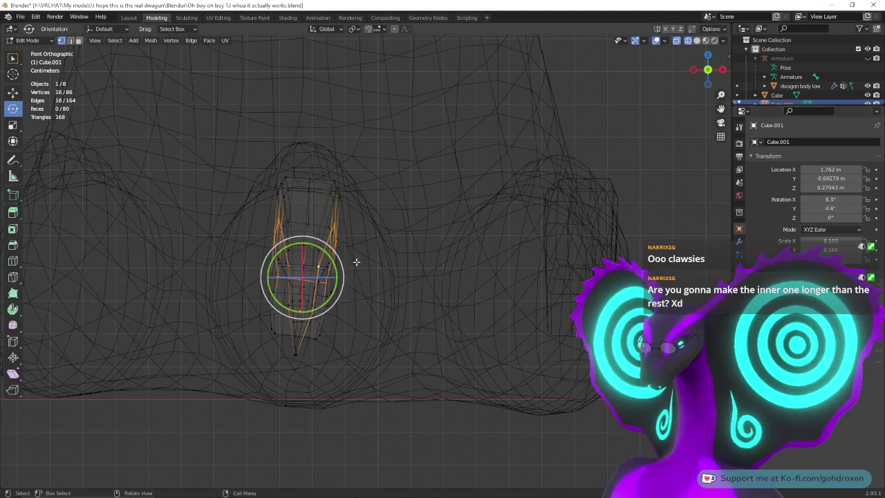
Step: Try to rotate the edge loop around the middle claw's shaft about 1.9° around Y and undo it
{"action": "left_click_drag", "start_coordinate": [332, 257], "coordinate": [338, 278]}
{"action": "key", "text": "ctrl+z"}
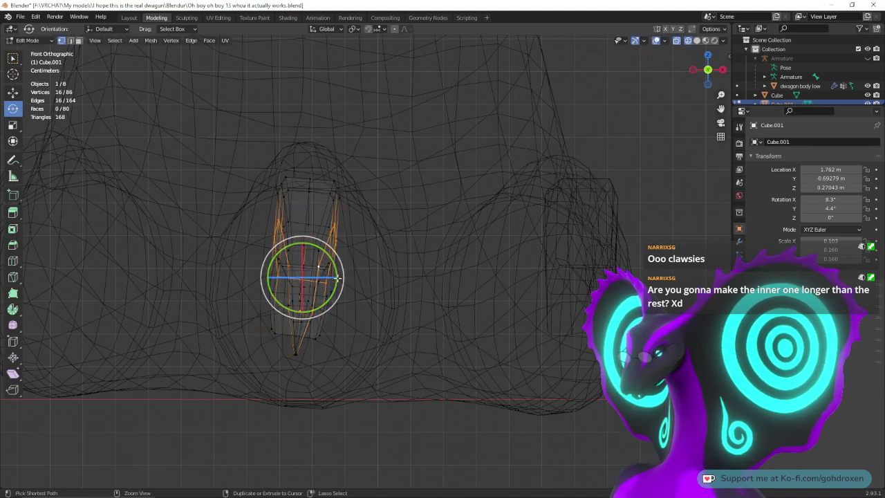
{"action": "middle_click_drag", "start_coordinate": [337, 277], "coordinate": [379, 265]}
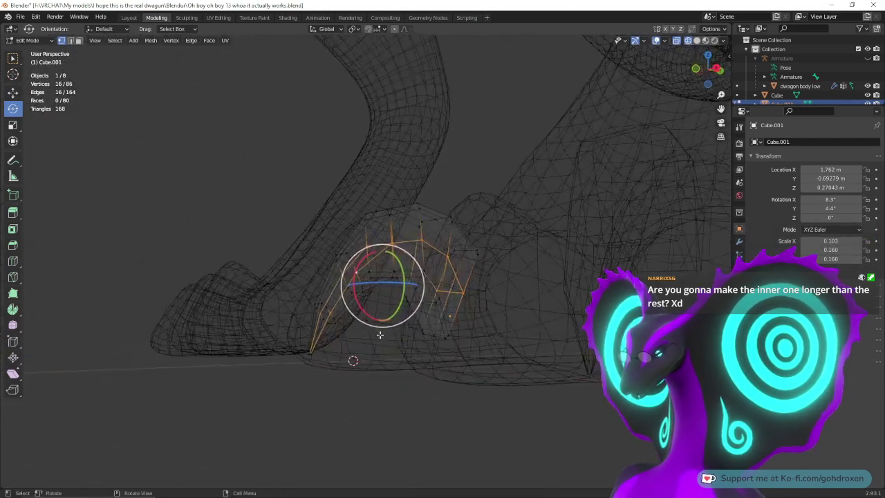
{"action": "left_click", "coordinate": [352, 257], "text": "alt"}
{"action": "middle_click_drag", "start_coordinate": [394, 340], "coordinate": [454, 349]}
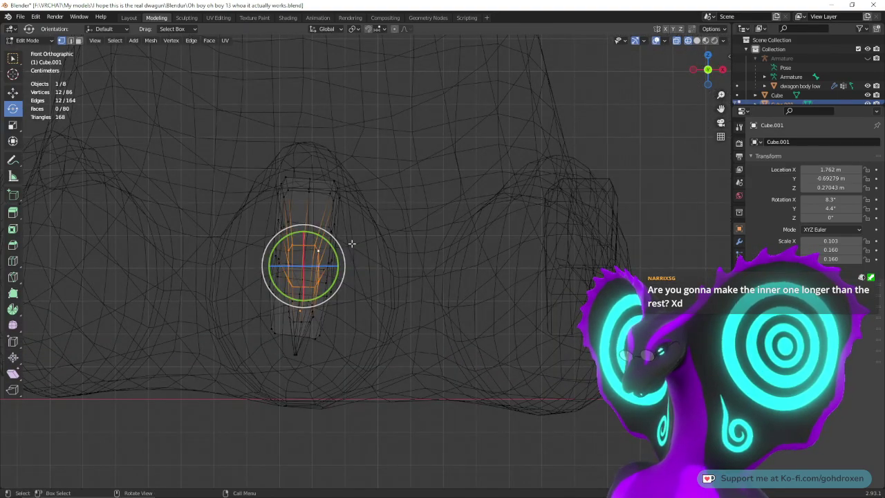
{"action": "mouse_move", "coordinate": [334, 250]}
{"action": "left_mouse_down"}
{"action": "mouse_move", "coordinate": [323, 247]}
{"action": "mouse_move", "coordinate": [336, 248]}
{"action": "left_mouse_up"}
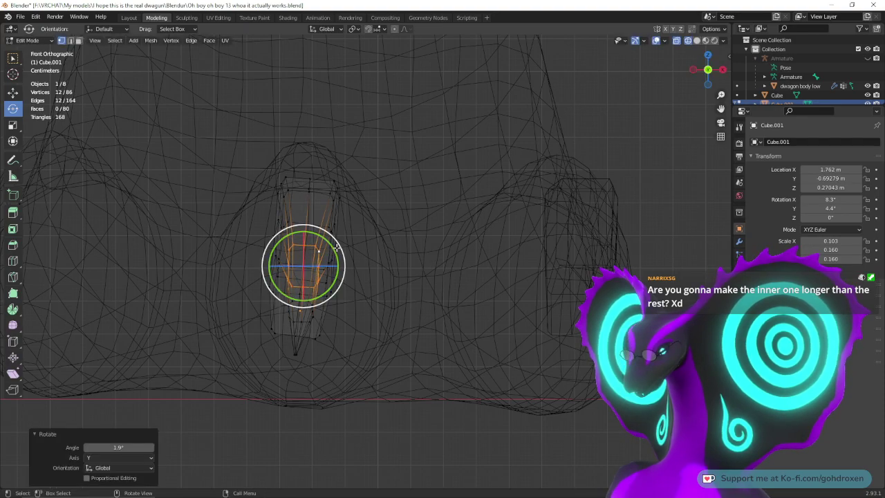
{"action": "key", "text": "ctrl+z"}
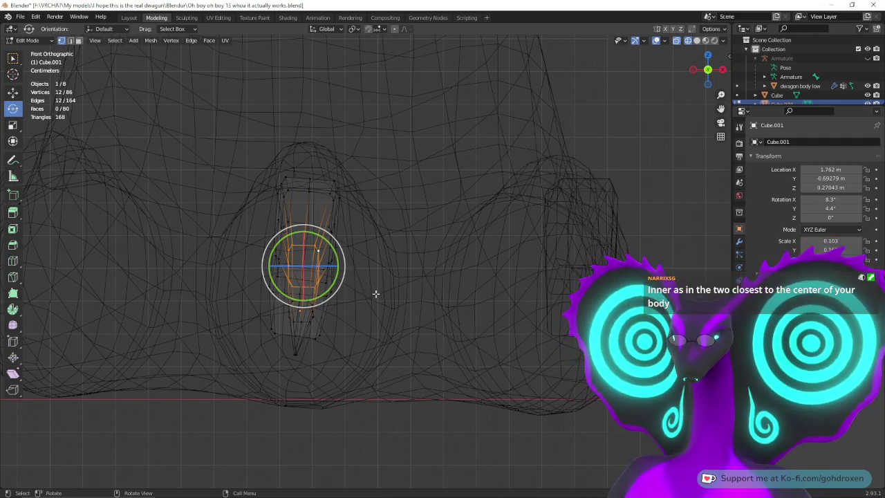
Step: Inspect the middle claw's tilt and fit from several angles in wireframe, solid and material preview shading
{"action": "left_click", "coordinate": [128, 17]}
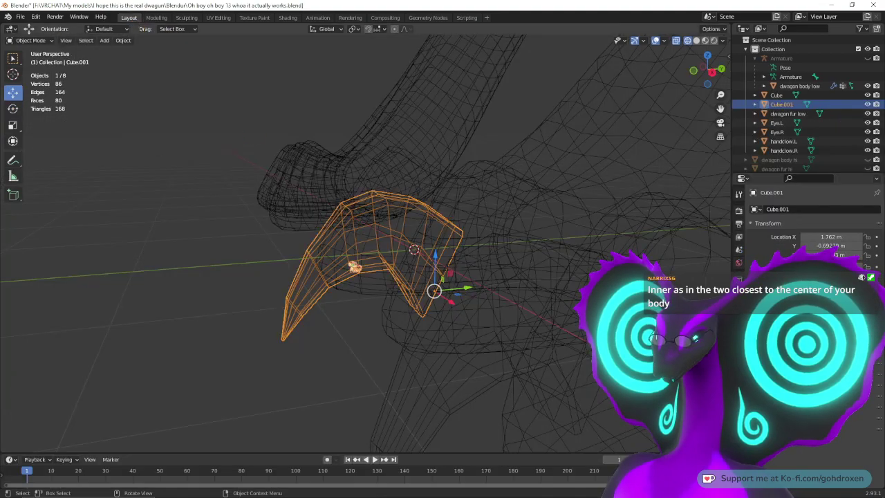
{"action": "left_click", "coordinate": [198, 313]}
{"action": "middle_click_drag", "start_coordinate": [199, 313], "coordinate": [339, 306]}
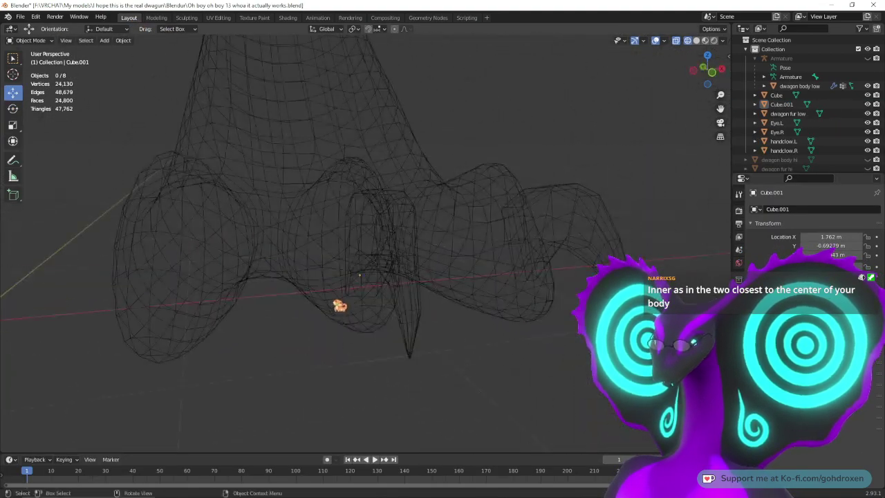
{"action": "left_click", "coordinate": [696, 40]}
{"action": "middle_click_drag", "start_coordinate": [430, 311], "coordinate": [404, 306]}
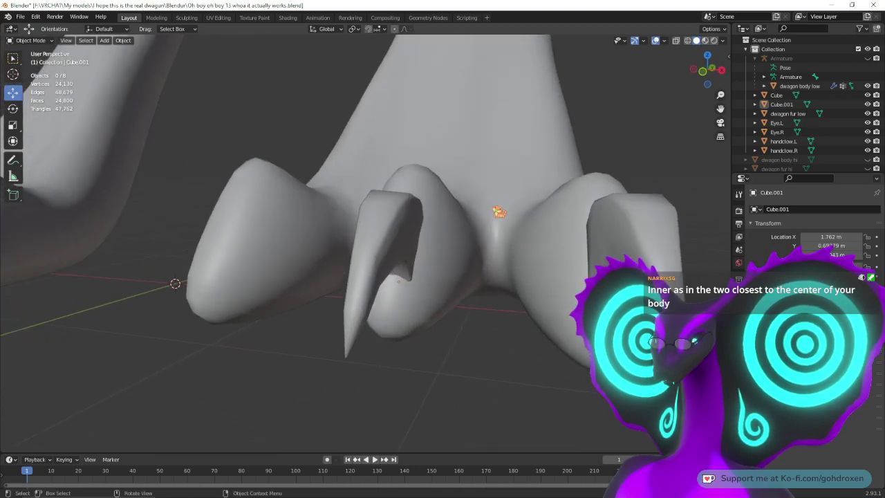
{"action": "left_click", "coordinate": [705, 40]}
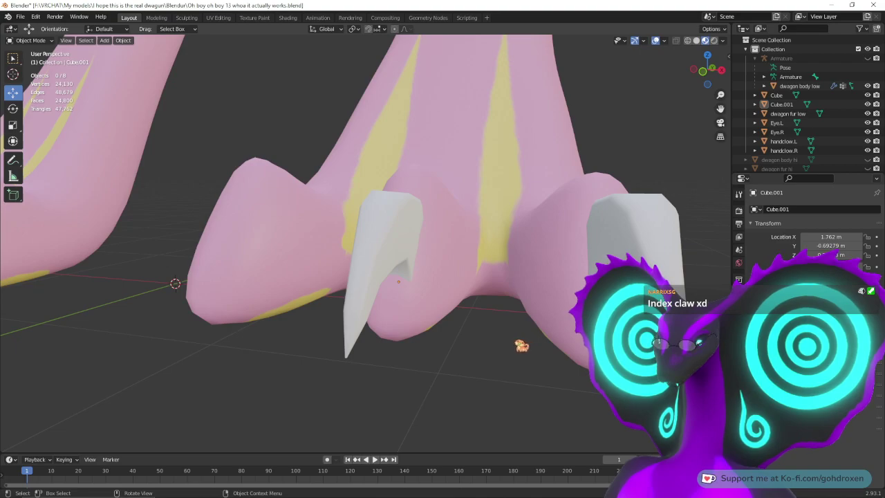
{"action": "middle_click_drag", "start_coordinate": [517, 346], "coordinate": [459, 349]}
{"action": "middle_click_drag", "start_coordinate": [289, 260], "coordinate": [431, 223]}
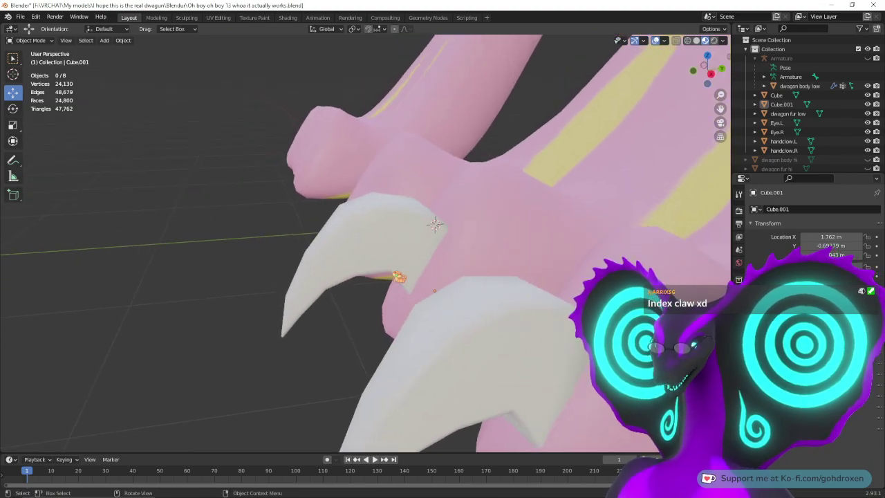
Step: Select the row of five vertices at the underside of the middle claw's base in right wireframe view and move it slightly forward and up
{"action": "left_click", "coordinate": [435, 223]}
{"action": "left_click", "coordinate": [156, 18]}
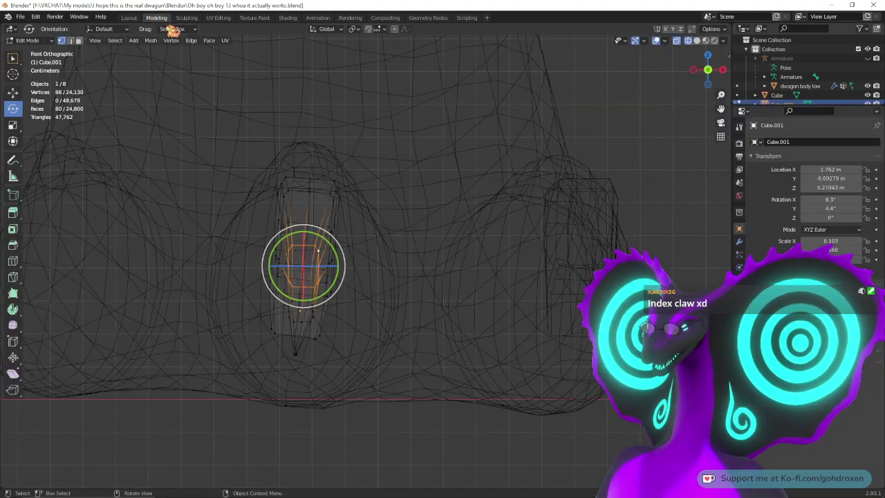
{"action": "middle_click_drag", "start_coordinate": [478, 175], "coordinate": [474, 259]}
{"action": "middle_click_drag", "start_coordinate": [572, 297], "coordinate": [426, 221], "text": "shift"}
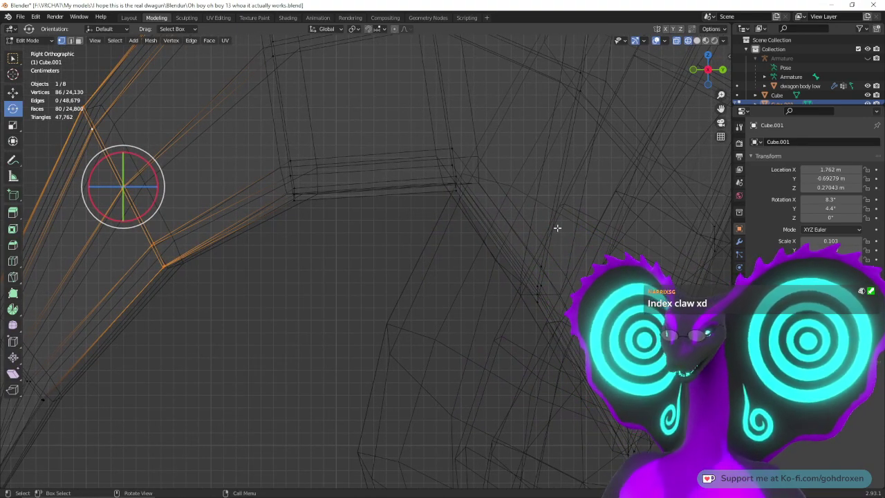
{"action": "left_click_drag", "start_coordinate": [488, 236], "coordinate": [568, 332]}
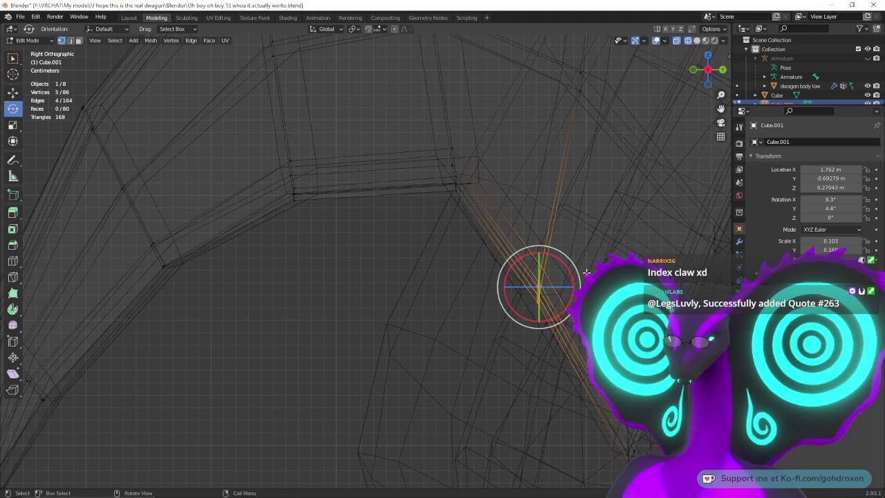
{"action": "key", "text": "shift+space"}
{"action": "key", "text": "g"}
{"action": "left_click_drag", "start_coordinate": [559, 271], "coordinate": [552, 254]}
Step: Shift the neighbouring underside vertex row slightly forward and down, then move the base row about -0.004 m in Y and Z
{"action": "left_click_drag", "start_coordinate": [424, 134], "coordinate": [466, 201]}
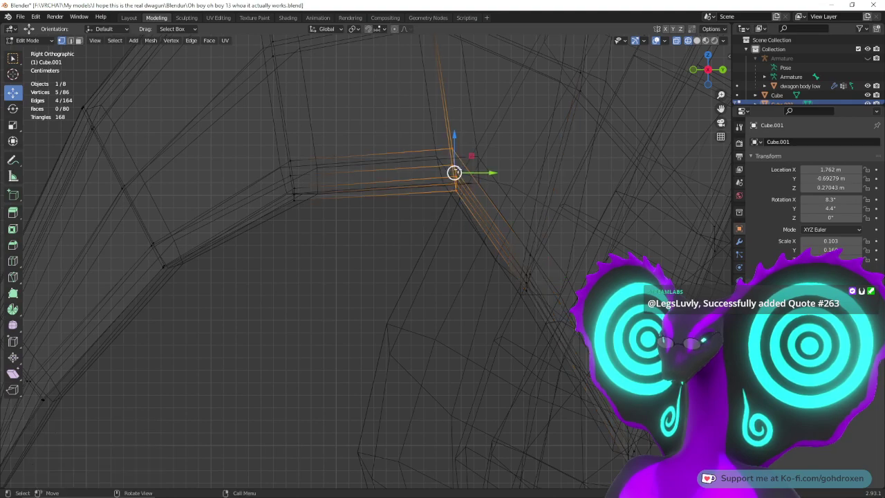
{"action": "left_click_drag", "start_coordinate": [472, 156], "coordinate": [455, 175]}
{"action": "left_click_drag", "start_coordinate": [508, 234], "coordinate": [543, 315]}
{"action": "left_click_drag", "start_coordinate": [552, 252], "coordinate": [549, 256]}
{"action": "middle_click_drag", "start_coordinate": [353, 320], "coordinate": [484, 330]}
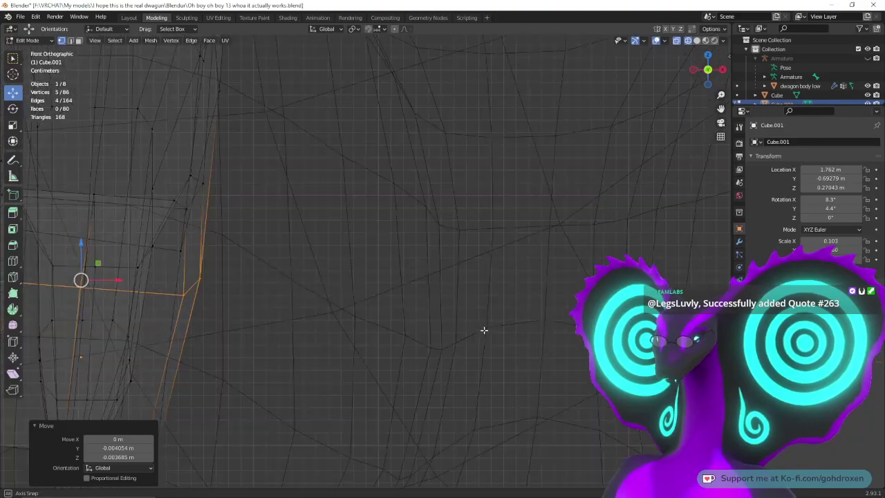
{"action": "key", "text": "KP_1"}
{"action": "middle_click_drag", "start_coordinate": [425, 320], "coordinate": [502, 312], "text": "shift"}
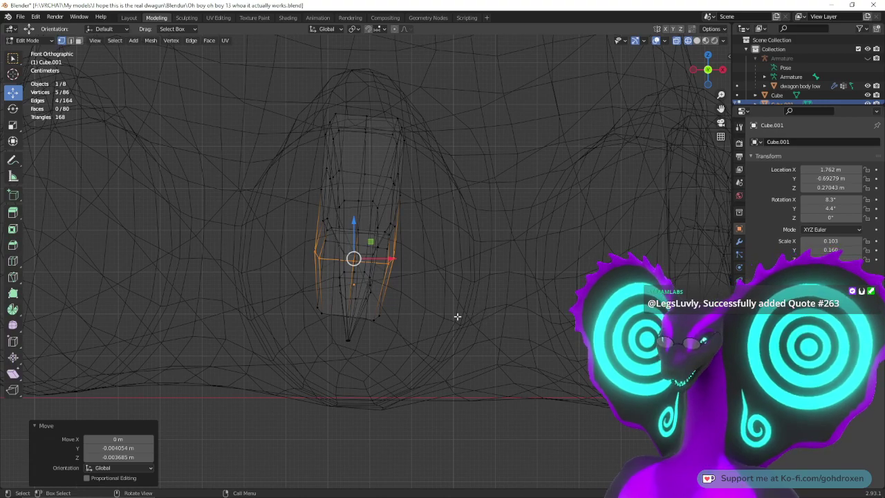
Step: Reset the middle claw's Y rotation to 0° in the Layout workspace
{"action": "left_click", "coordinate": [128, 18]}
{"action": "middle_click_drag", "start_coordinate": [415, 277], "coordinate": [273, 283]}
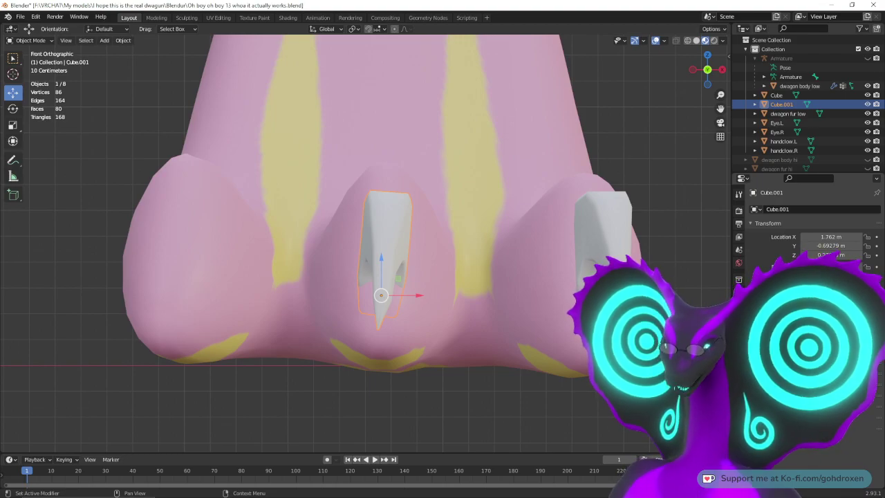
{"action": "key", "text": "ctrl+z"}
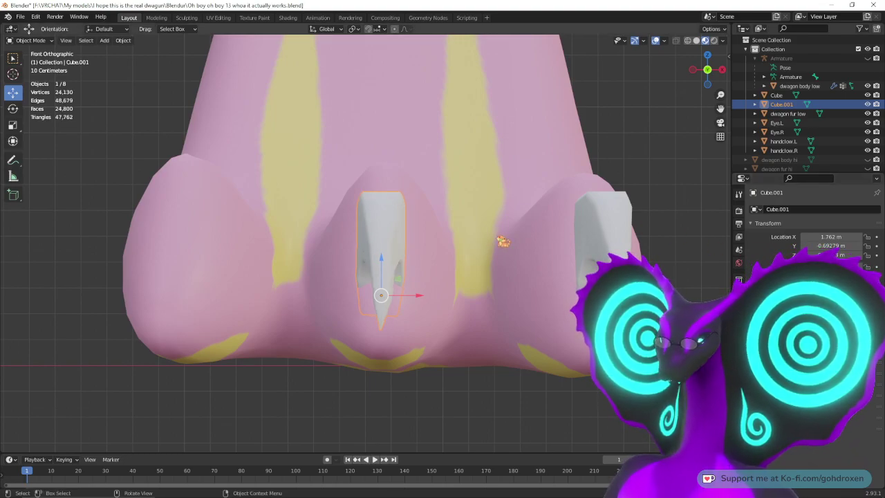
Step: Inspect the straightened middle claw's fit beside the outer claw, in textured display and in the Modeling workspace's wireframe
{"action": "left_click", "coordinate": [677, 279]}
{"action": "middle_click_drag", "start_coordinate": [595, 307], "coordinate": [471, 320]}
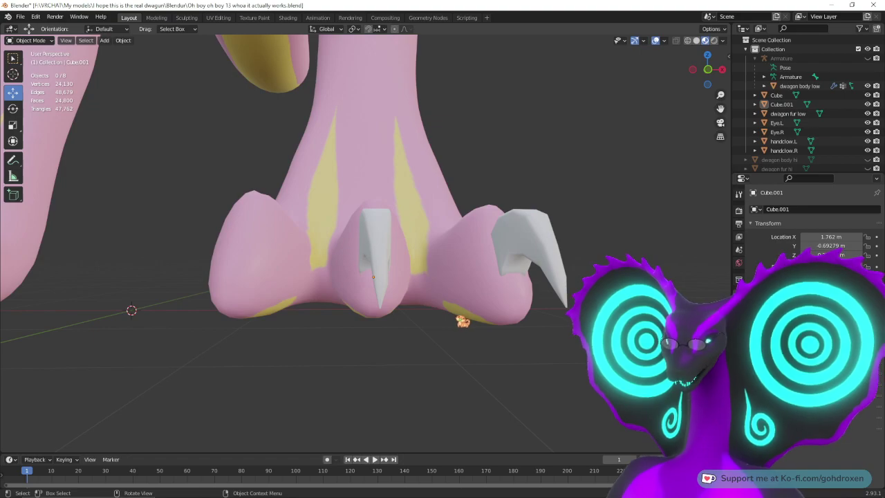
{"action": "middle_click_drag", "start_coordinate": [463, 321], "coordinate": [389, 237]}
{"action": "left_click", "coordinate": [408, 249]}
{"action": "middle_click_drag", "start_coordinate": [477, 305], "coordinate": [443, 286]}
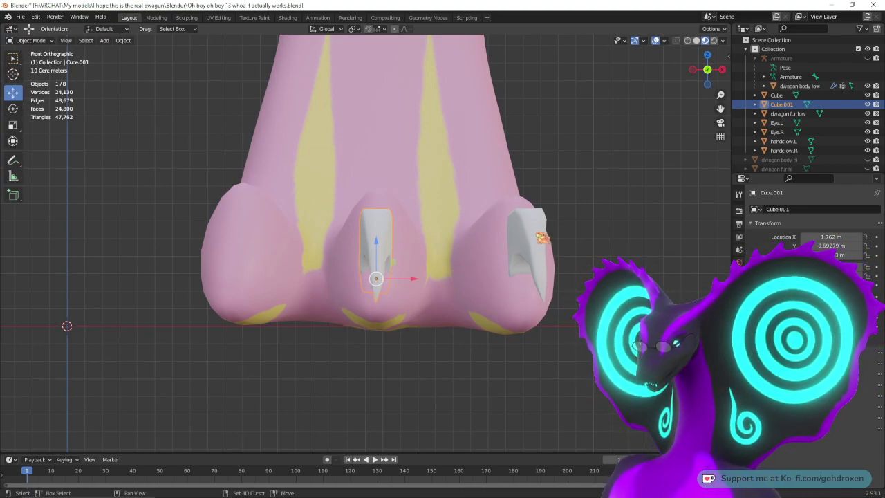
{"action": "left_click", "coordinate": [538, 234], "text": "shift"}
{"action": "key", "text": "alt+a"}
{"action": "left_click", "coordinate": [382, 236]}
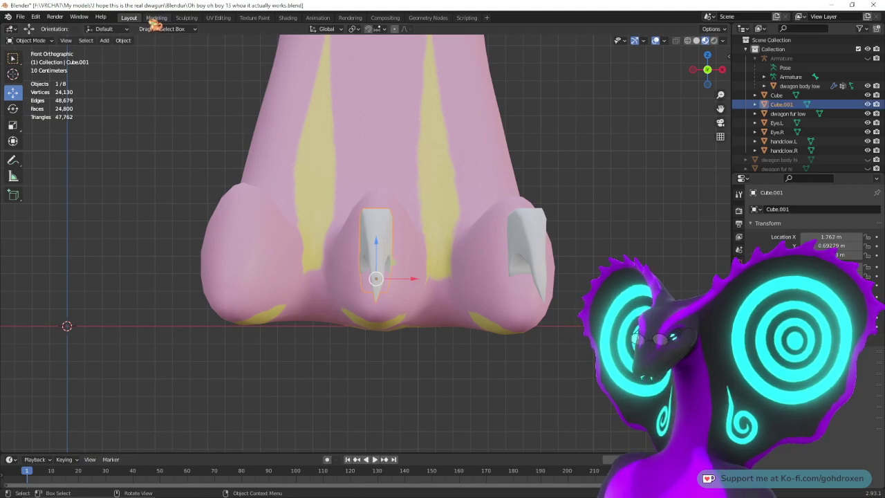
{"action": "left_click", "coordinate": [156, 17]}
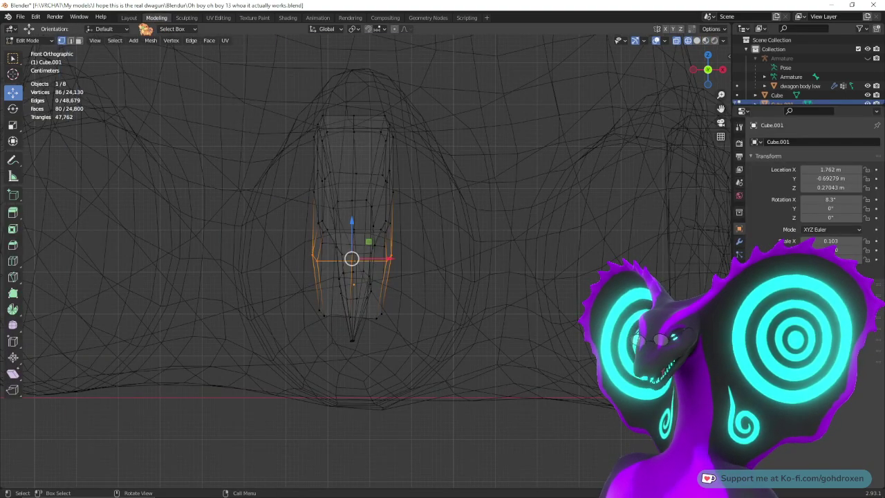
{"action": "left_click", "coordinate": [128, 17]}
{"action": "left_click", "coordinate": [561, 299]}
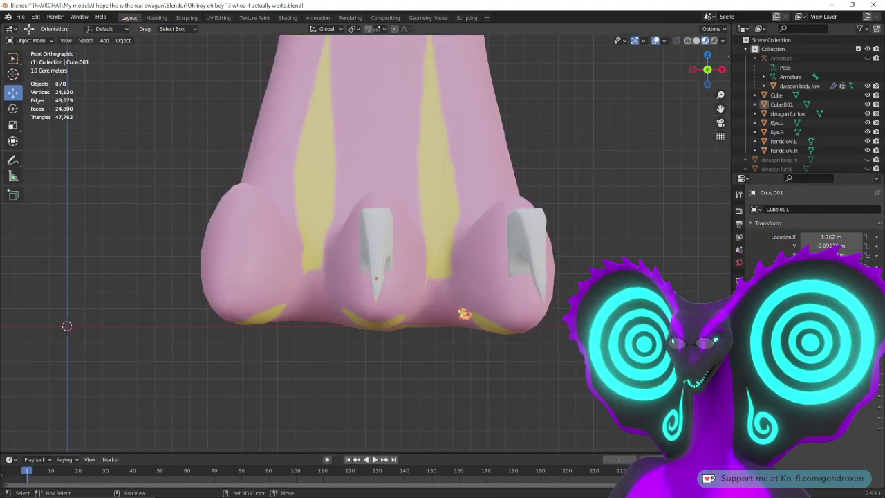
Step: Duplicate the middle claw and move the copy onto the inner toe, about 0.83 m along X and 0.11 m up
{"action": "middle_click_drag", "start_coordinate": [464, 315], "coordinate": [550, 305], "text": "shift"}
{"action": "left_click", "coordinate": [484, 244]}
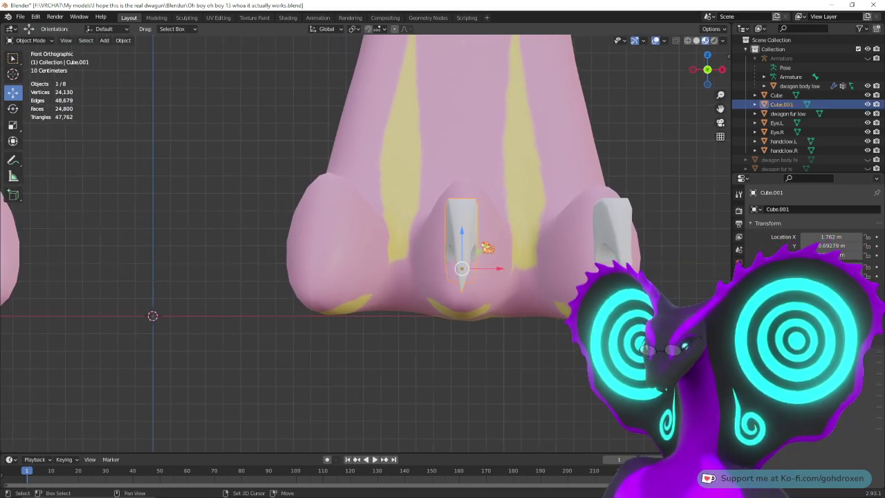
{"action": "key", "text": "shift+d"}
{"action": "right_click", "coordinate": [482, 242]}
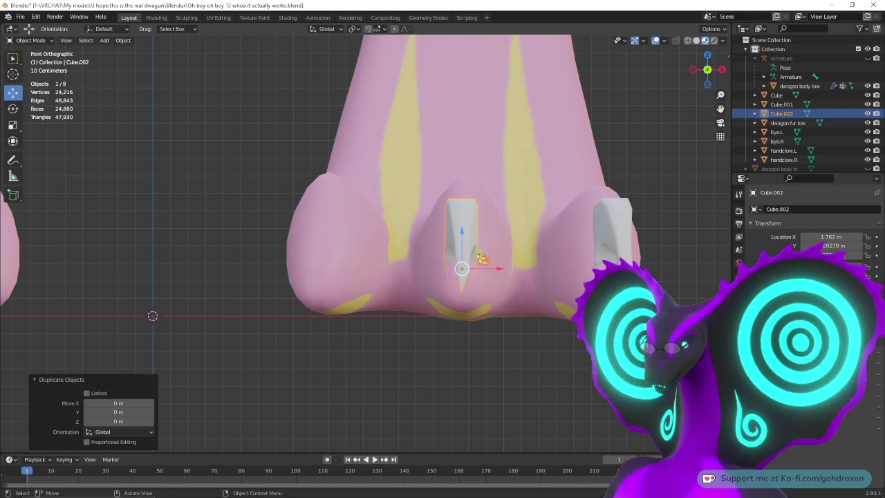
{"action": "key", "text": "g"}
{"action": "left_click", "coordinate": [337, 242]}
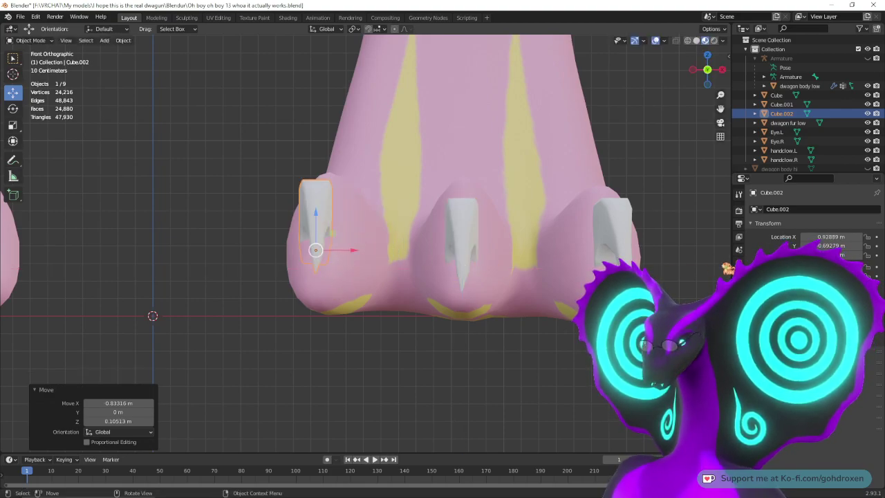
Step: Turn the inner toe's claw around Z so its tip points toward the other foot, and compare it with the other claws
{"action": "left_click_drag", "start_coordinate": [830, 276], "coordinate": [801, 285], "text": "ctrl"}
{"action": "key", "text": "Escape"}
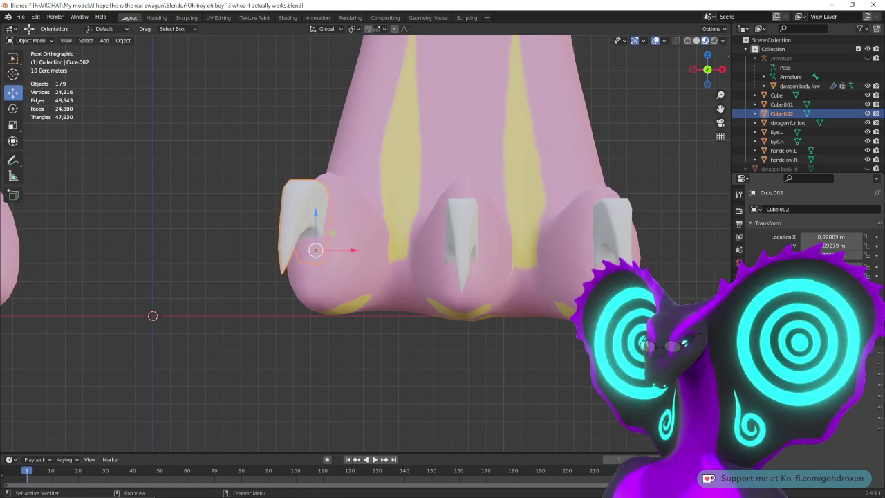
{"action": "left_click", "coordinate": [612, 231]}
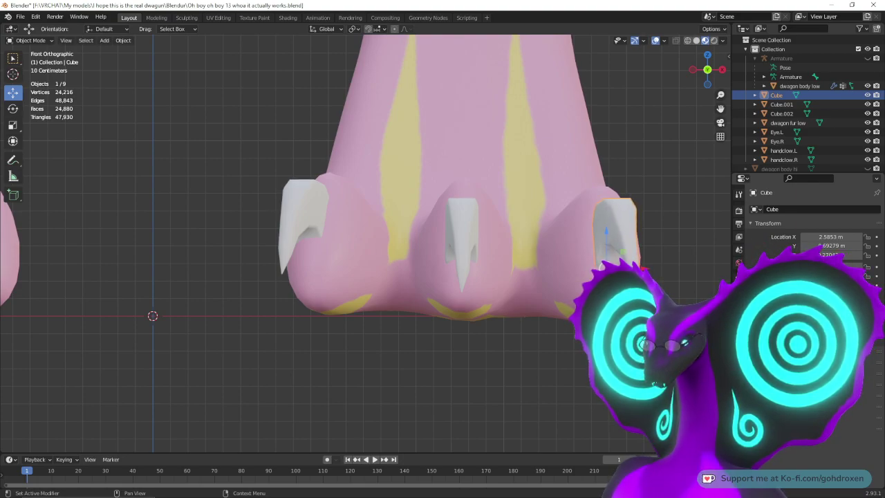
{"action": "left_click", "coordinate": [465, 227]}
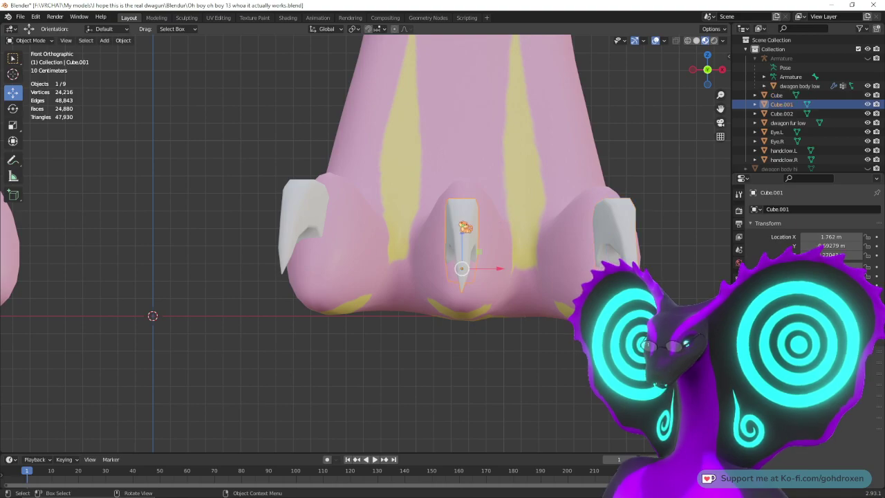
{"action": "left_click", "coordinate": [296, 215]}
{"action": "middle_click_drag", "start_coordinate": [328, 257], "coordinate": [440, 242]}
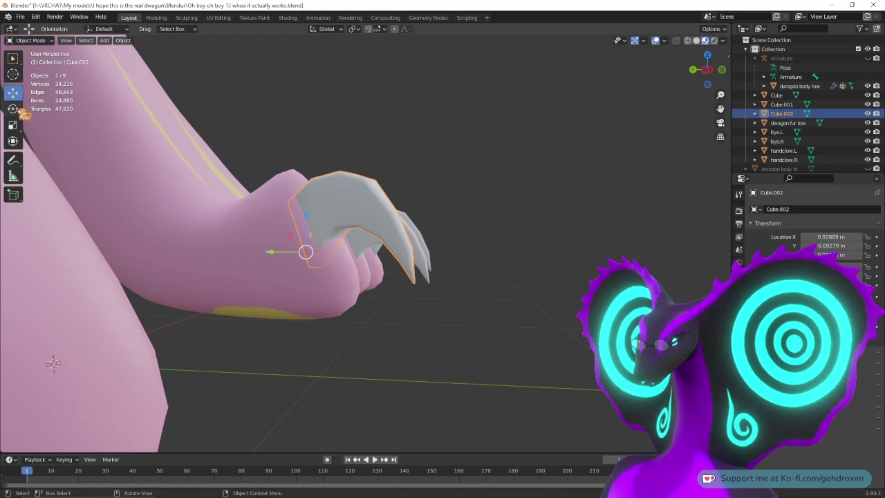
Step: Try scaling the inner toe's claw uniformly by 10.111, view it from near and far, and undo the resize
{"action": "left_click", "coordinate": [13, 124]}
{"action": "left_click_drag", "start_coordinate": [323, 236], "coordinate": [494, 226]}
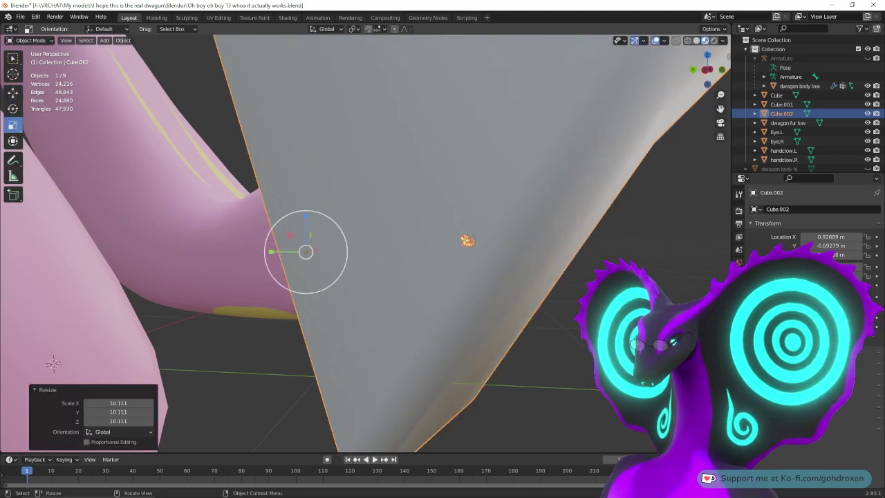
{"action": "middle_click_drag", "start_coordinate": [446, 250], "coordinate": [484, 238]}
{"action": "scroll", "coordinate": [366, 243], "scroll_direction": "down", "scroll_amount": 3}
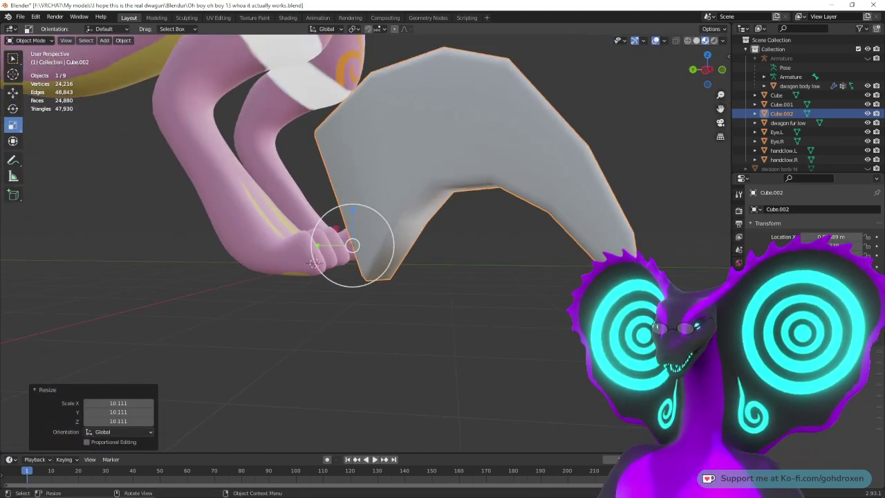
{"action": "scroll", "coordinate": [366, 243], "scroll_direction": "up", "scroll_amount": 6}
{"action": "scroll", "coordinate": [359, 242], "scroll_direction": "down", "scroll_amount": 10}
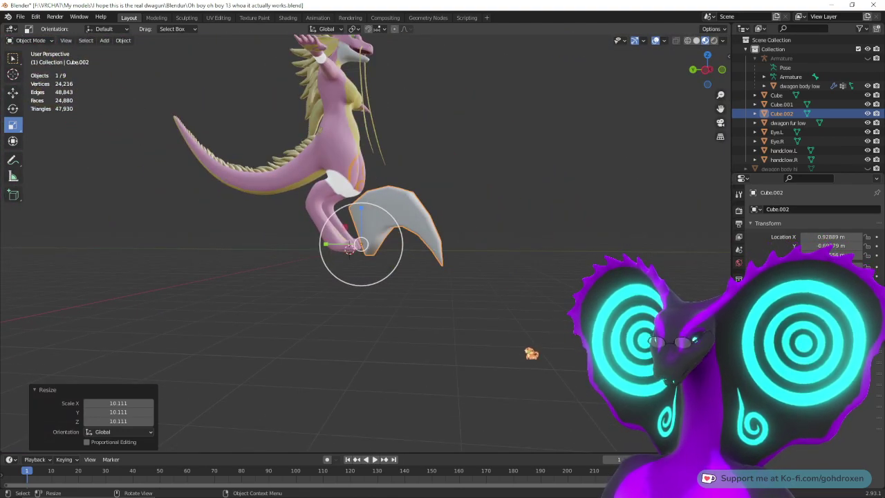
{"action": "scroll", "coordinate": [365, 242], "scroll_direction": "up", "scroll_amount": 8}
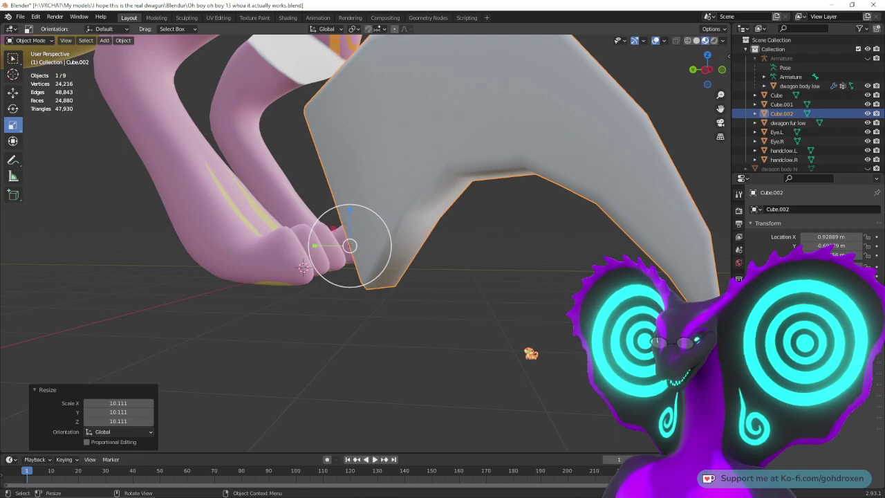
{"action": "scroll", "coordinate": [512, 294], "scroll_direction": "up", "scroll_amount": 3}
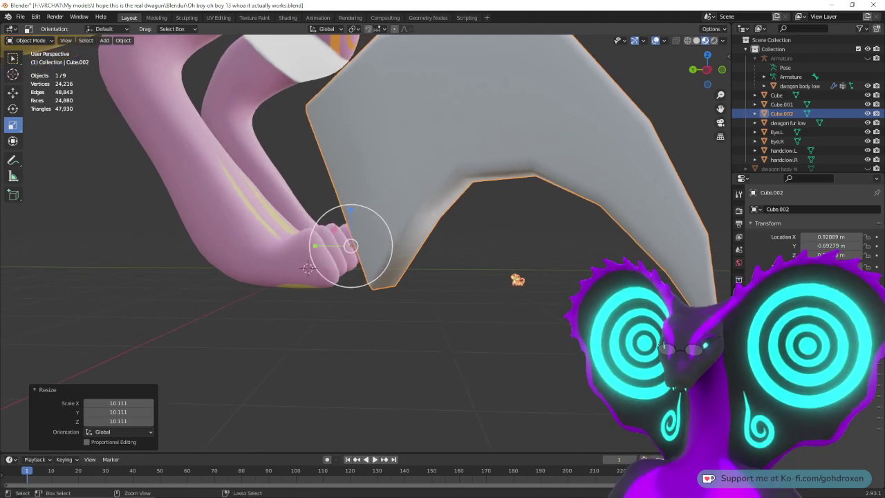
{"action": "scroll", "coordinate": [518, 276], "scroll_direction": "up", "scroll_amount": 3}
{"action": "middle_click_drag", "start_coordinate": [518, 251], "coordinate": [538, 293]}
{"action": "middle_click_drag", "start_coordinate": [557, 331], "coordinate": [565, 301], "text": "ctrl"}
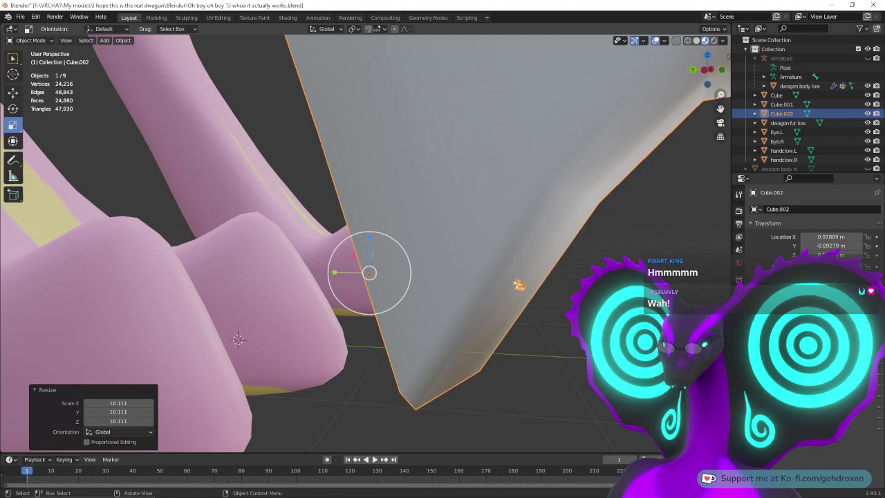
{"action": "key", "text": "ctrl+z"}
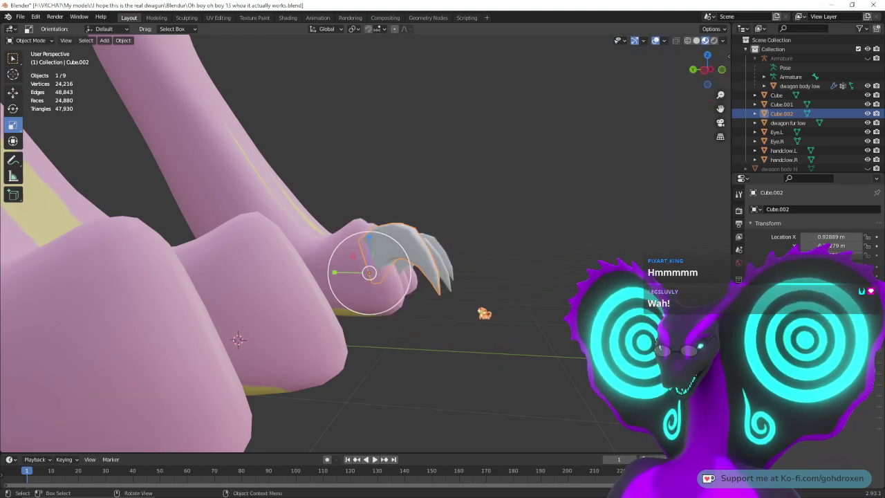
Step: Try scaling the inner toe's claw uniformly by 1.284 and undo it
{"action": "middle_click_drag", "start_coordinate": [503, 335], "coordinate": [508, 282]}
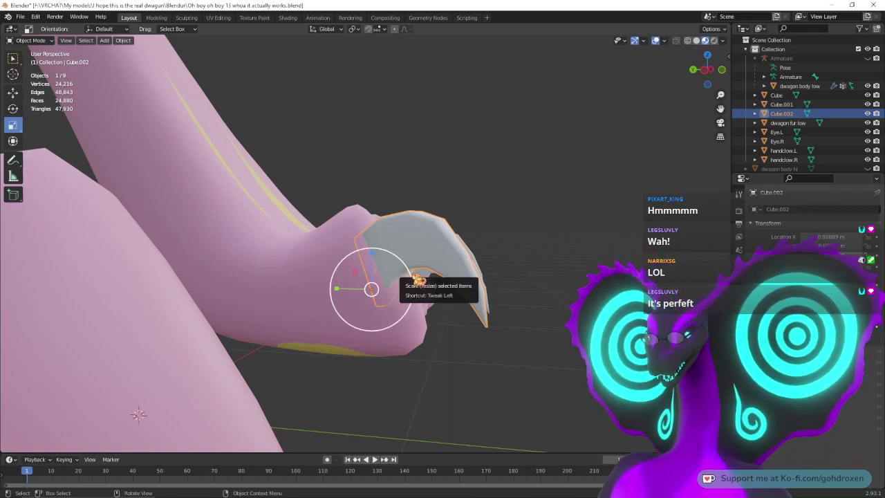
{"action": "left_click_drag", "start_coordinate": [402, 283], "coordinate": [410, 280]}
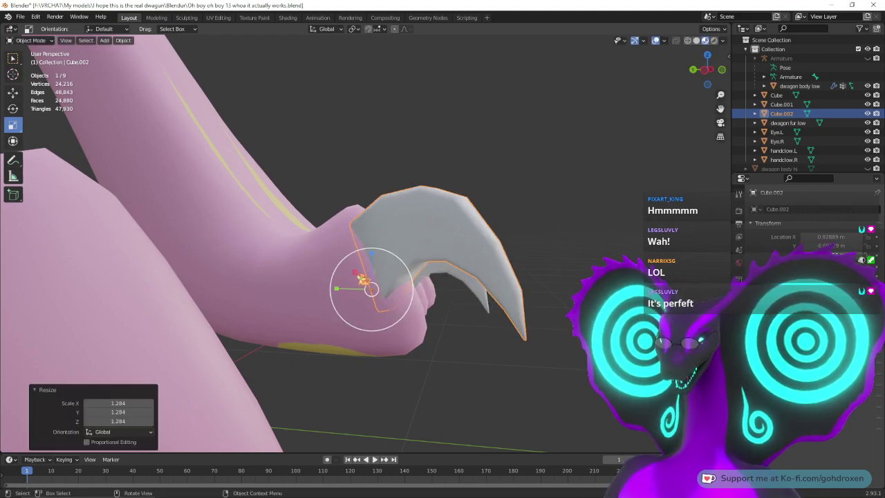
{"action": "key", "text": "ctrl+z"}
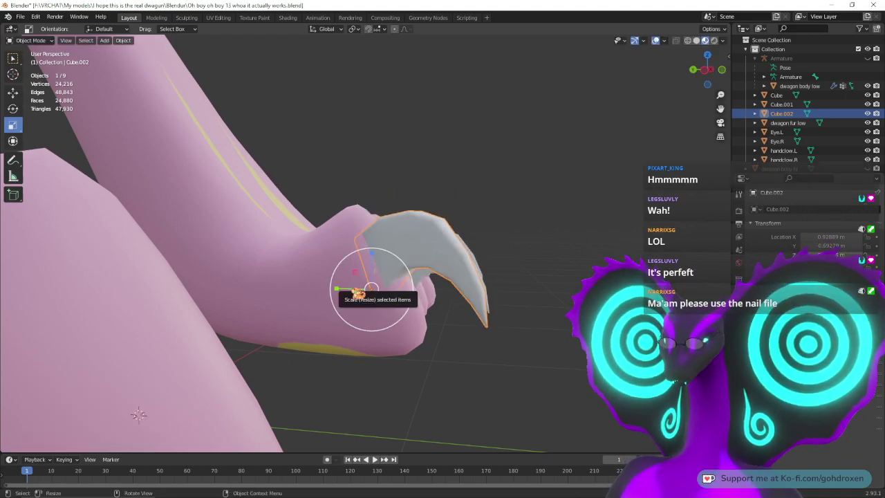
Step: Try stretching the inner toe's claw by 1.587 along Y and shifting it forward and down, and undo both changes
{"action": "left_click_drag", "start_coordinate": [358, 292], "coordinate": [337, 288]}
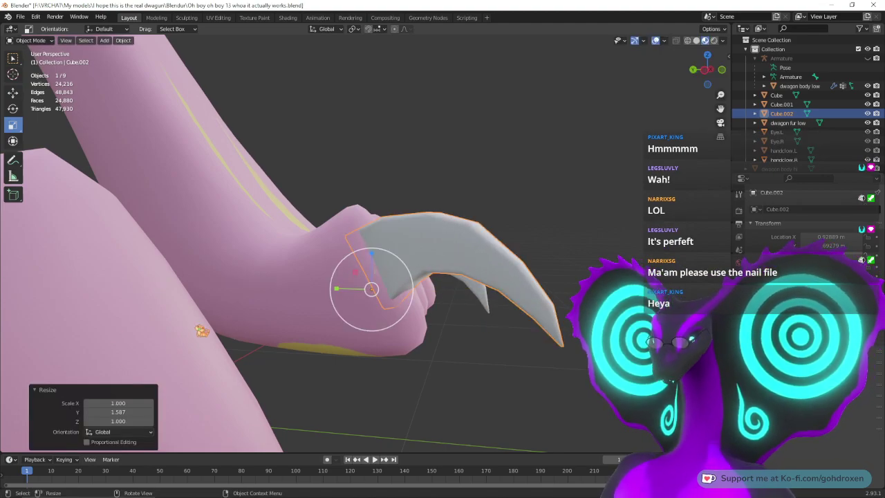
{"action": "left_click", "coordinate": [17, 94]}
{"action": "mouse_move", "coordinate": [489, 304]}
{"action": "middle_mouse_down"}
{"action": "mouse_move", "coordinate": [348, 295]}
{"action": "mouse_move", "coordinate": [512, 299]}
{"action": "mouse_move", "coordinate": [480, 296]}
{"action": "mouse_move", "coordinate": [491, 303]}
{"action": "middle_mouse_up"}
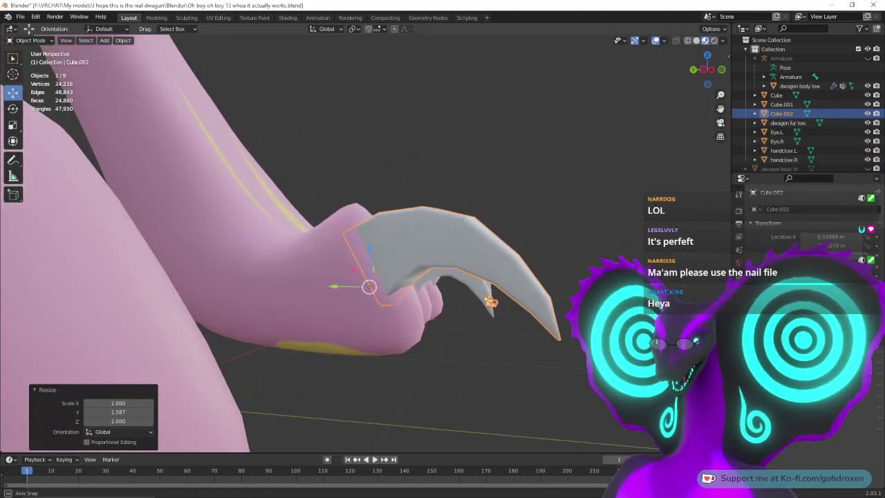
{"action": "left_click_drag", "start_coordinate": [356, 270], "coordinate": [363, 275]}
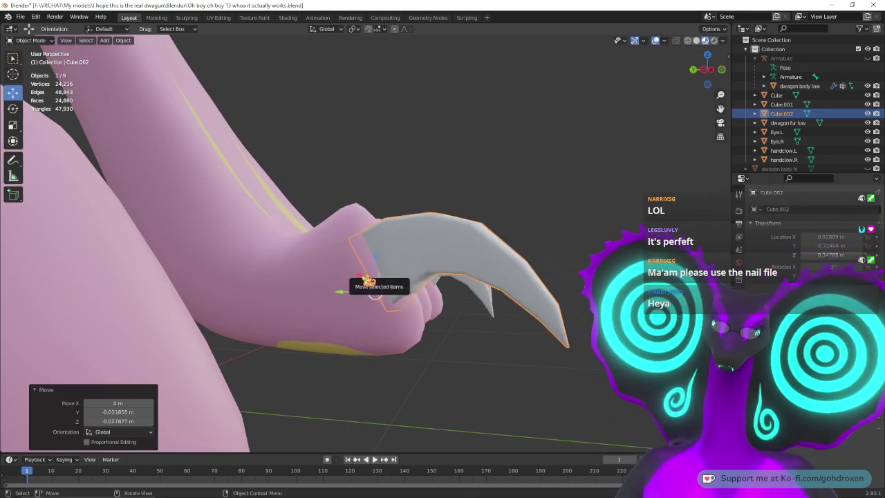
{"action": "key", "text": "ctrl+z"}
{"action": "key", "text": "ctrl+z"}
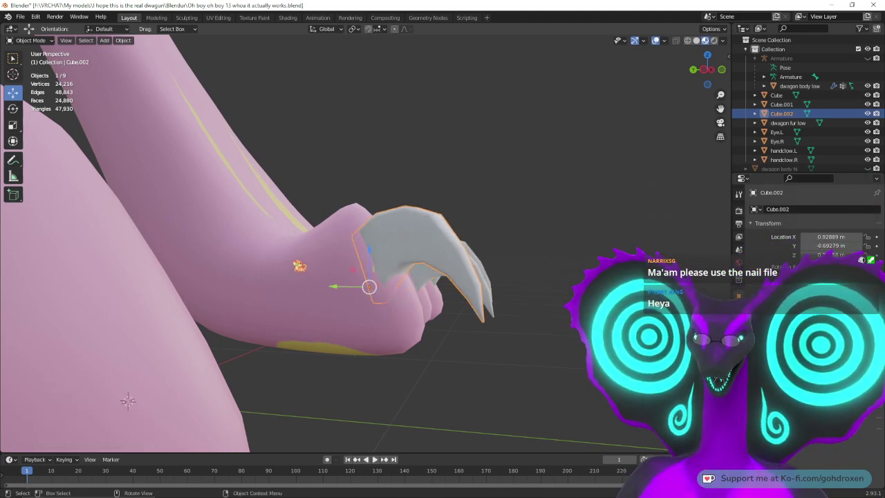
Step: Enlarge the inner toe's claw uniformly and move it about -0.051 m in Y and -0.061 m in Z to seat it in the toe
{"action": "left_click", "coordinate": [19, 122]}
{"action": "left_click_drag", "start_coordinate": [395, 277], "coordinate": [379, 298]}
{"action": "left_click", "coordinate": [15, 93]}
{"action": "middle_click_drag", "start_coordinate": [370, 289], "coordinate": [637, 338]}
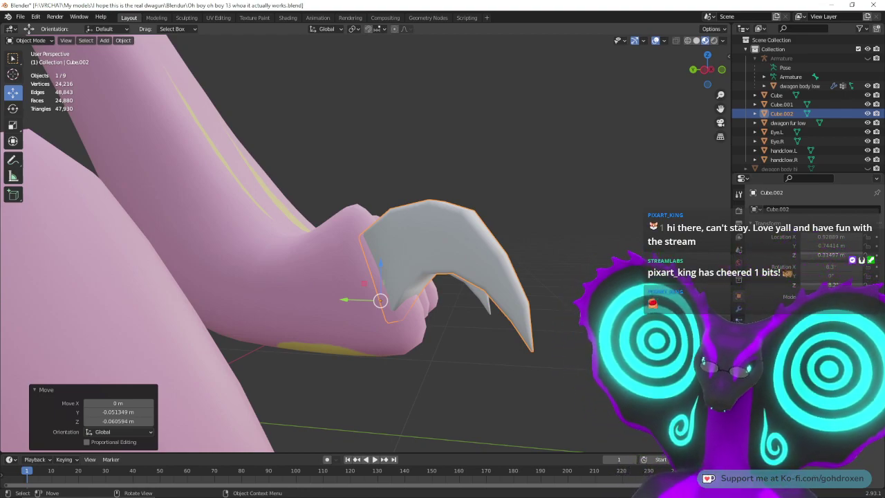
{"action": "middle_click_drag", "start_coordinate": [578, 239], "coordinate": [488, 231]}
{"action": "middle_click_drag", "start_coordinate": [297, 253], "coordinate": [294, 254], "text": "alt"}
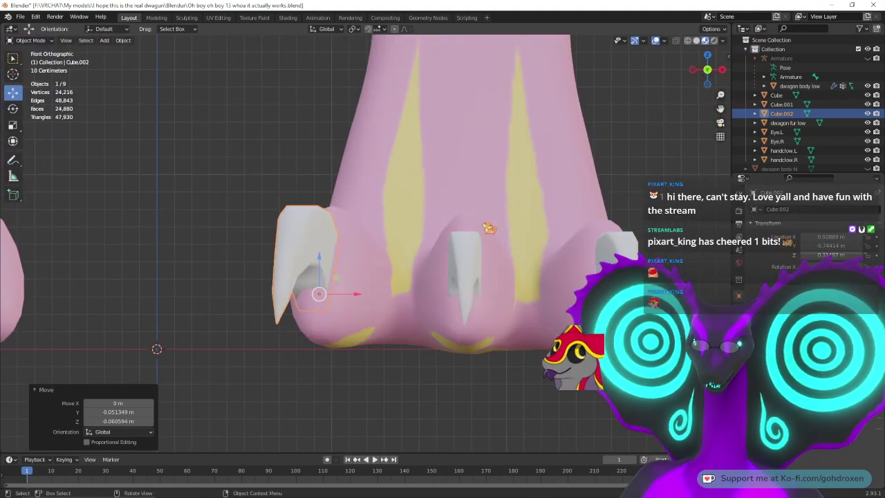
{"action": "scroll", "coordinate": [334, 250], "scroll_direction": "down", "scroll_amount": 1}
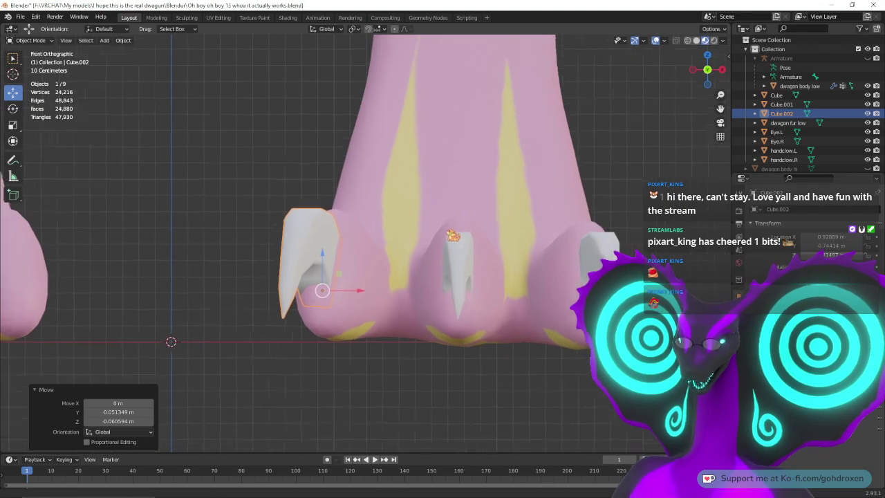
Step: Move the inner toe claw (Cube.002) in the YZ plane deeper into its toe, to about Y -0.721 m and Z 0.312 m
{"action": "scroll", "coordinate": [366, 242], "scroll_direction": "down", "scroll_amount": 1}
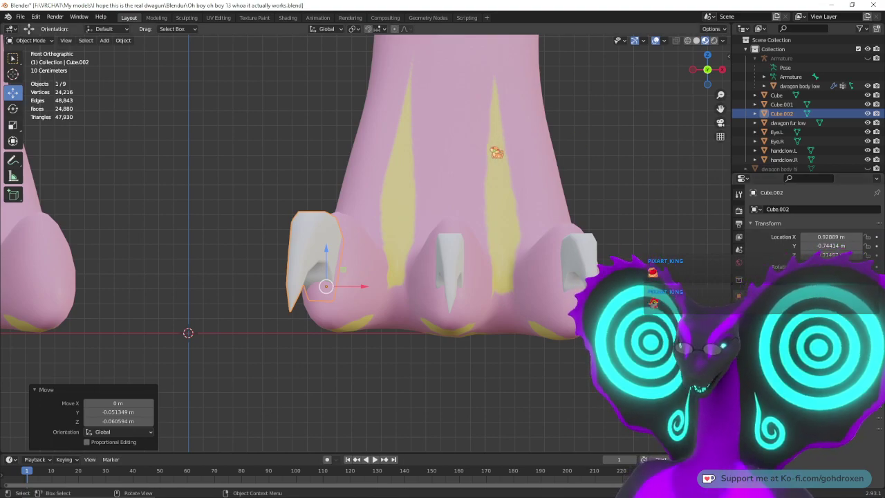
{"action": "middle_click_drag", "start_coordinate": [401, 180], "coordinate": [514, 191]}
{"action": "middle_click_drag", "start_coordinate": [519, 242], "coordinate": [526, 161], "text": "ctrl"}
{"action": "middle_click_drag", "start_coordinate": [505, 215], "coordinate": [527, 196]}
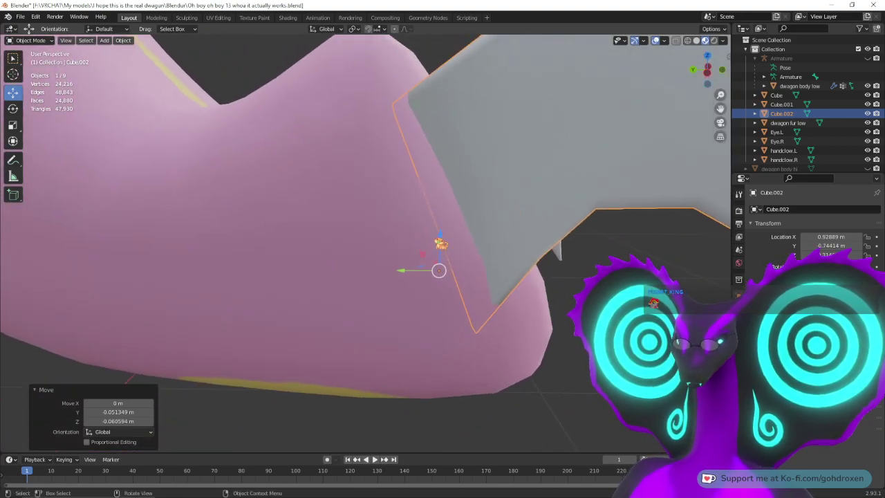
{"action": "key", "text": "g"}
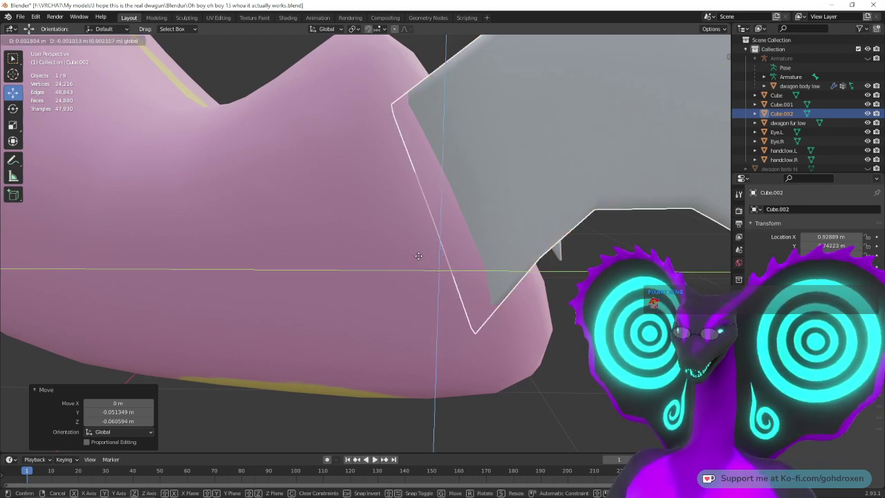
{"action": "left_click", "coordinate": [431, 258]}
{"action": "middle_click_drag", "start_coordinate": [431, 259], "coordinate": [453, 261]}
Step: Deselect the claw and examine how all three claws sit on the toes from several angles
{"action": "scroll", "coordinate": [429, 246], "scroll_direction": "down", "scroll_amount": 12}
{"action": "middle_click_drag", "start_coordinate": [408, 236], "coordinate": [391, 296], "text": "shift"}
{"action": "middle_click_drag", "start_coordinate": [392, 296], "coordinate": [459, 261]}
{"action": "left_click", "coordinate": [543, 316]}
{"action": "middle_click_drag", "start_coordinate": [544, 316], "coordinate": [503, 248]}
{"action": "middle_click_drag", "start_coordinate": [478, 274], "coordinate": [461, 308], "text": "shift"}
{"action": "mouse_move", "coordinate": [340, 393]}
{"action": "middle_mouse_down"}
{"action": "mouse_move", "coordinate": [284, 391]}
{"action": "mouse_move", "coordinate": [350, 391]}
{"action": "middle_mouse_up"}
{"action": "middle_click_drag", "start_coordinate": [490, 287], "coordinate": [465, 220]}
{"action": "middle_click_drag", "start_coordinate": [457, 334], "coordinate": [448, 214], "text": "ctrl"}
{"action": "middle_click_drag", "start_coordinate": [424, 397], "coordinate": [474, 198], "text": "shift"}
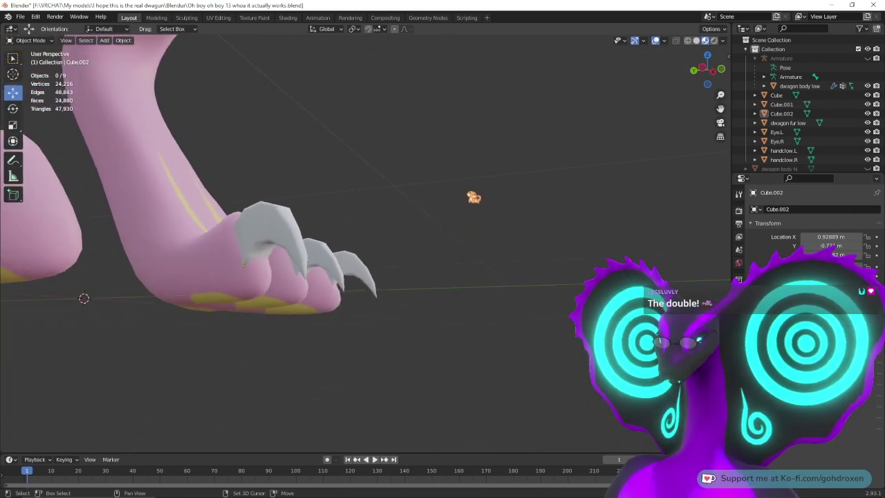
{"action": "middle_click_drag", "start_coordinate": [449, 276], "coordinate": [420, 267]}
Step: Rotate the outer toe claw (Cube) slightly about X so its tip tilts upward
{"action": "left_click", "coordinate": [354, 274]}
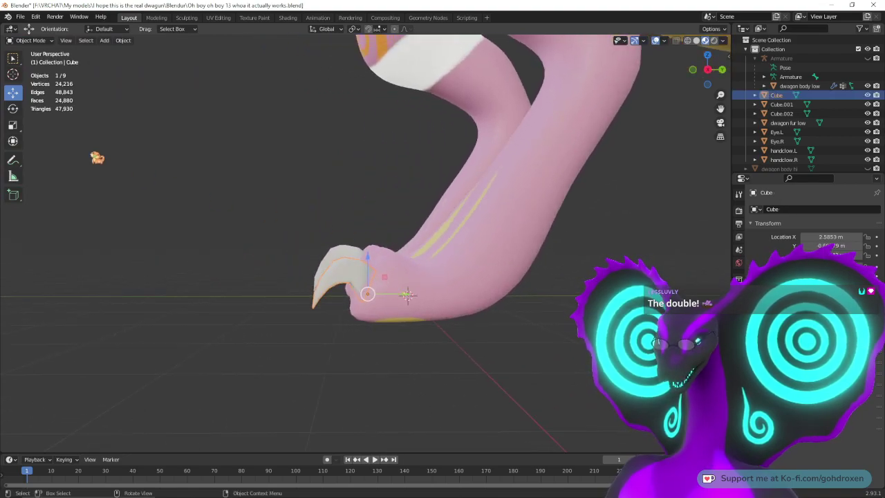
{"action": "middle_click_drag", "start_coordinate": [239, 256], "coordinate": [236, 252]}
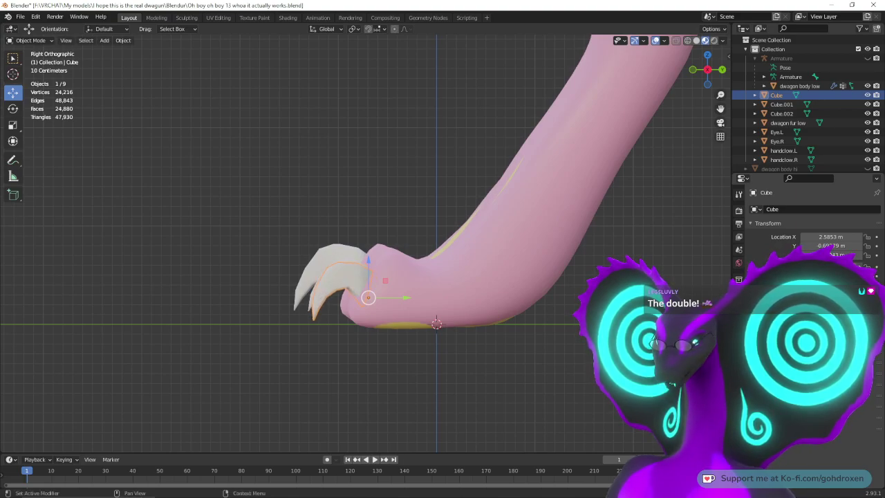
{"action": "left_click_drag", "start_coordinate": [831, 267], "coordinate": [822, 267]}
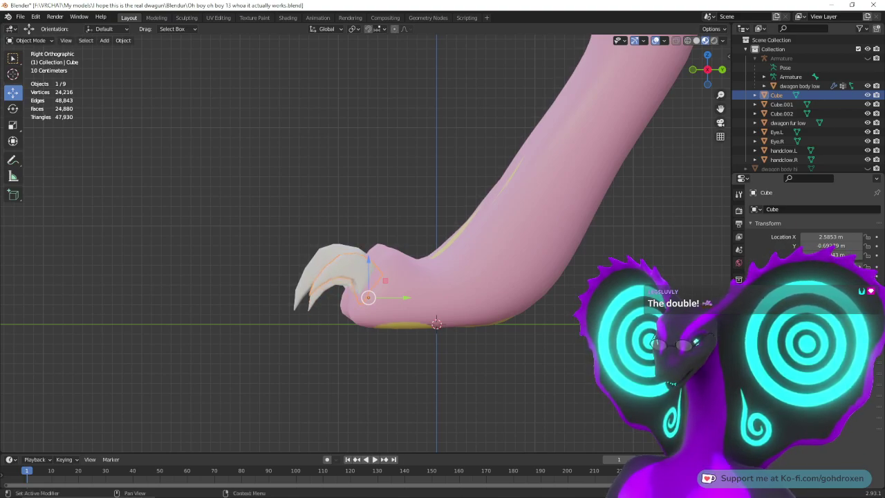
{"action": "key", "text": "ctrl+z"}
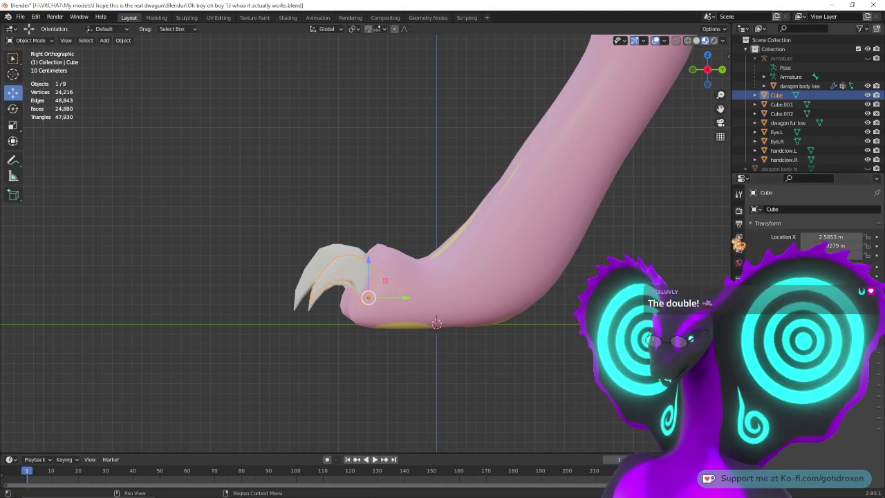
Step: Rotate the middle toe claw (Cube.001) slightly about X to raise its tip
{"action": "middle_click_drag", "start_coordinate": [366, 242], "coordinate": [450, 229]}
{"action": "middle_click_drag", "start_coordinate": [488, 260], "coordinate": [472, 282]}
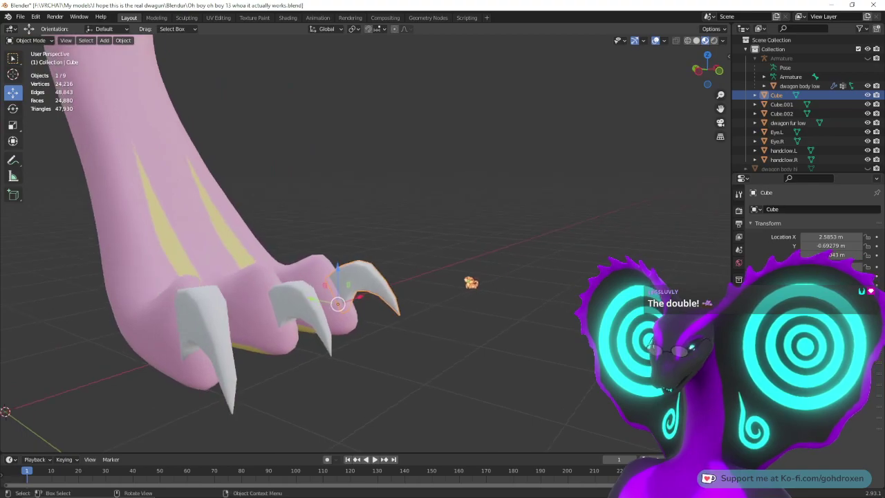
{"action": "left_click", "coordinate": [304, 310]}
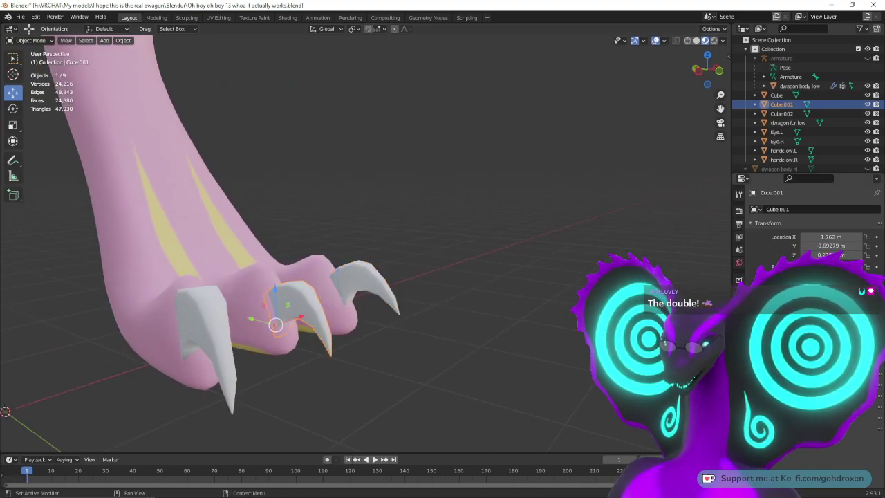
{"action": "left_click_drag", "start_coordinate": [830, 267], "coordinate": [816, 267]}
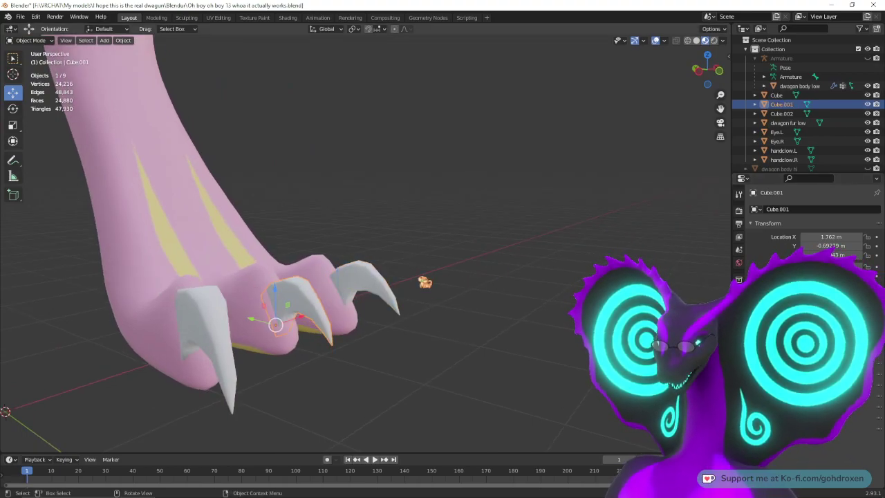
Step: Rotate the inner toe claw (Cube.002) slightly about X to match the other two claws
{"action": "middle_click_drag", "start_coordinate": [424, 278], "coordinate": [322, 272]}
{"action": "left_click", "coordinate": [189, 268]}
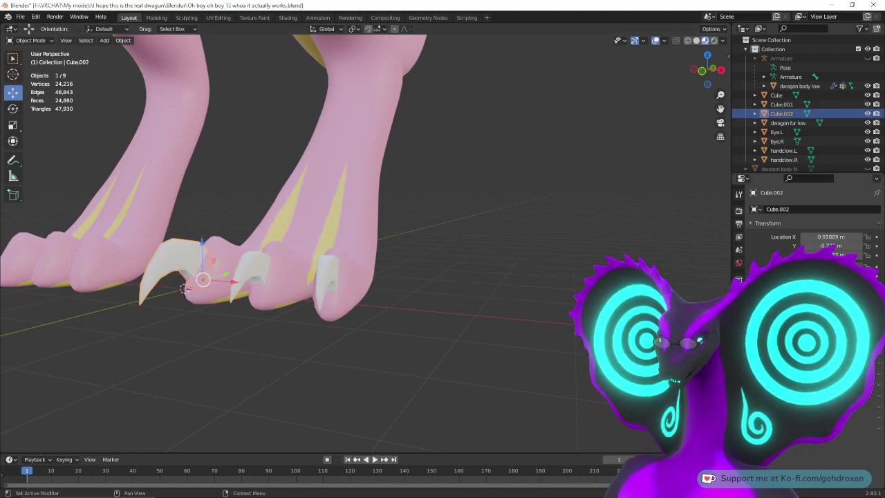
{"action": "left_click_drag", "start_coordinate": [830, 267], "coordinate": [820, 267]}
Step: Check the tilt and placement of the three claws from the front and side of the foot
{"action": "middle_click_drag", "start_coordinate": [284, 280], "coordinate": [403, 277]}
{"action": "middle_click_drag", "start_coordinate": [470, 240], "coordinate": [517, 293], "text": "ctrl"}
{"action": "scroll", "coordinate": [473, 268], "scroll_direction": "down", "scroll_amount": 4}
{"action": "scroll", "coordinate": [555, 306], "scroll_direction": "up", "scroll_amount": 4}
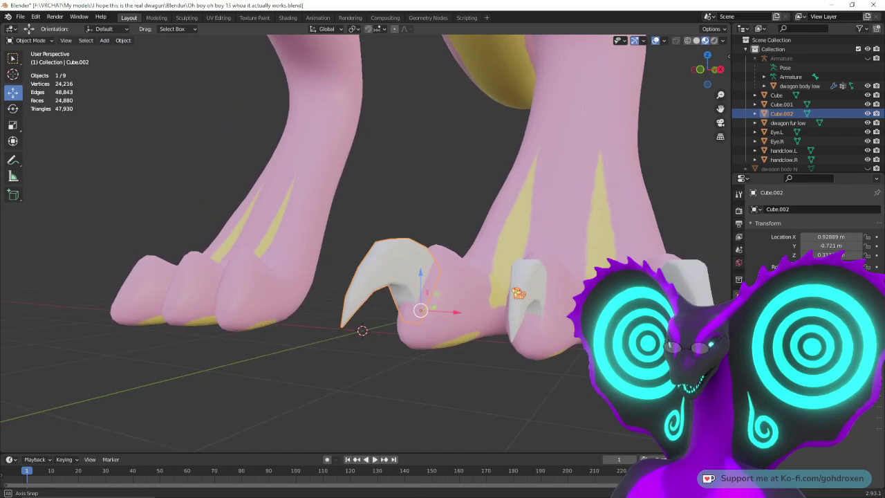
{"action": "middle_click_drag", "start_coordinate": [411, 299], "coordinate": [529, 296]}
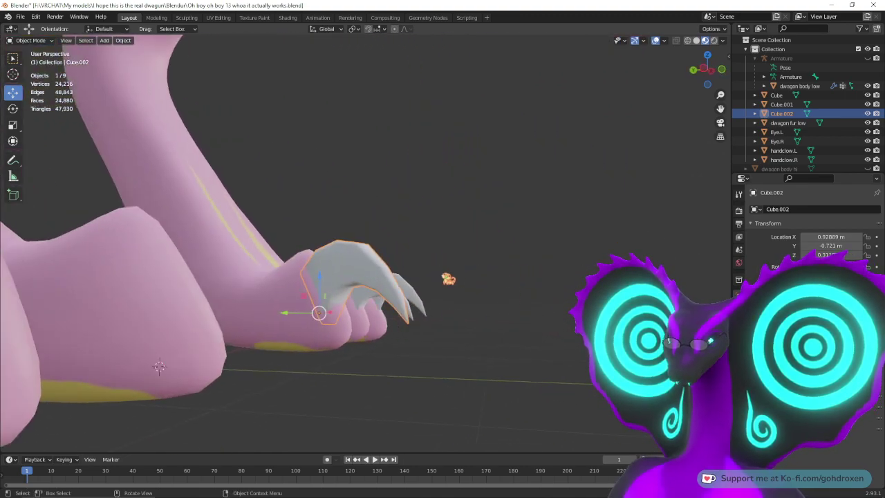
{"action": "middle_click_drag", "start_coordinate": [519, 290], "coordinate": [410, 297]}
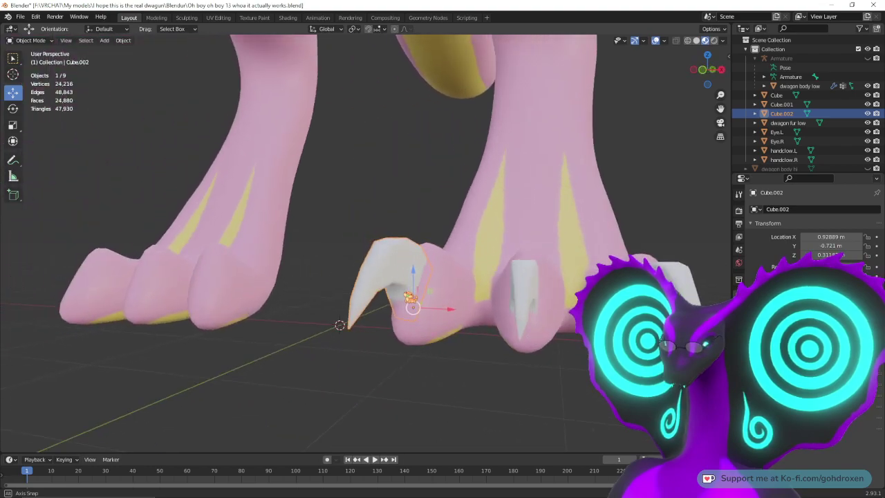
{"action": "middle_click_drag", "start_coordinate": [486, 274], "coordinate": [461, 293]}
{"action": "scroll", "coordinate": [460, 293], "scroll_direction": "down", "scroll_amount": 2}
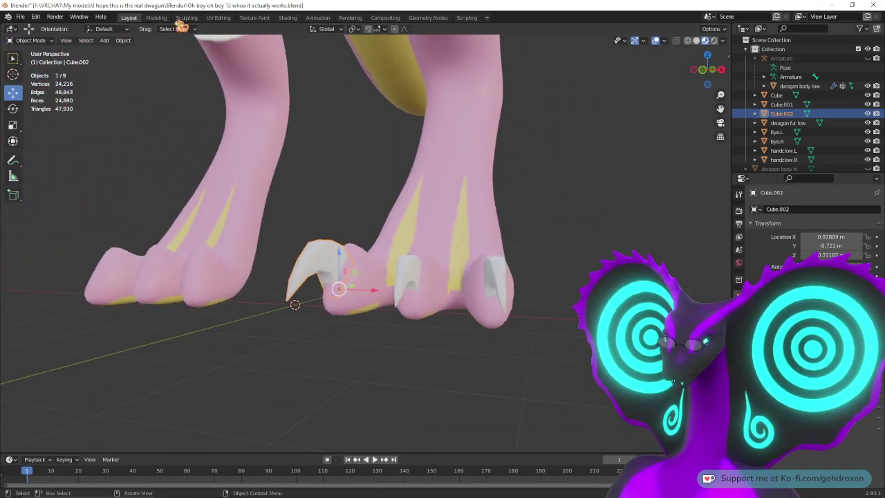
Step: Save the project as a new file named "Oh boy oh boy 14 whoa it actually works.blend"
{"action": "left_click", "coordinate": [20, 16]}
{"action": "left_click", "coordinate": [60, 87]}
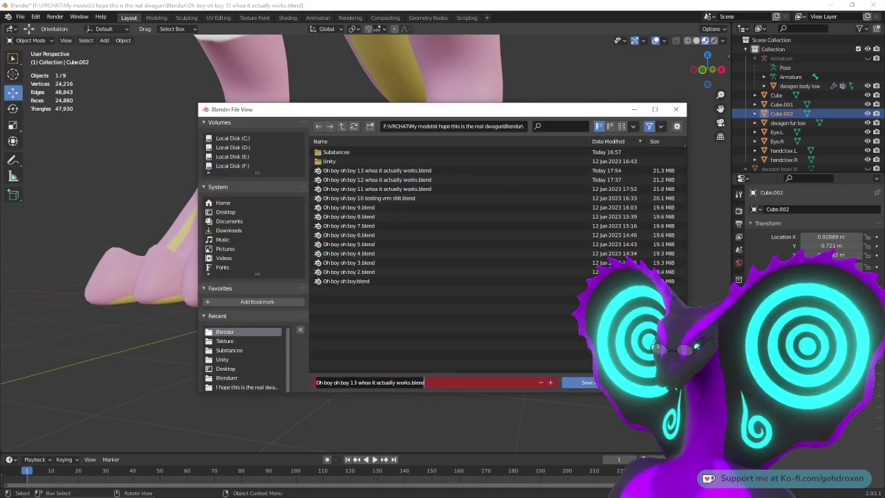
{"action": "left_click", "coordinate": [354, 381]}
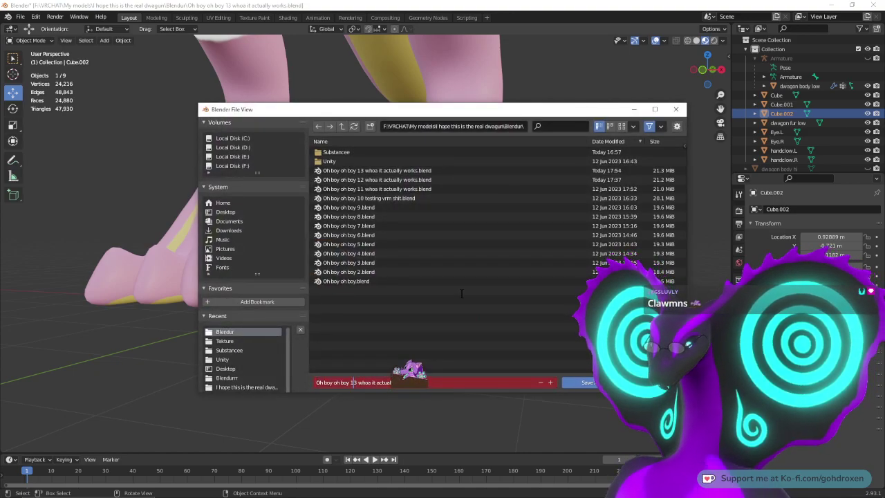
{"action": "key", "text": "Delete"}
{"action": "type", "text": "4"}
{"action": "key", "text": "Return"}
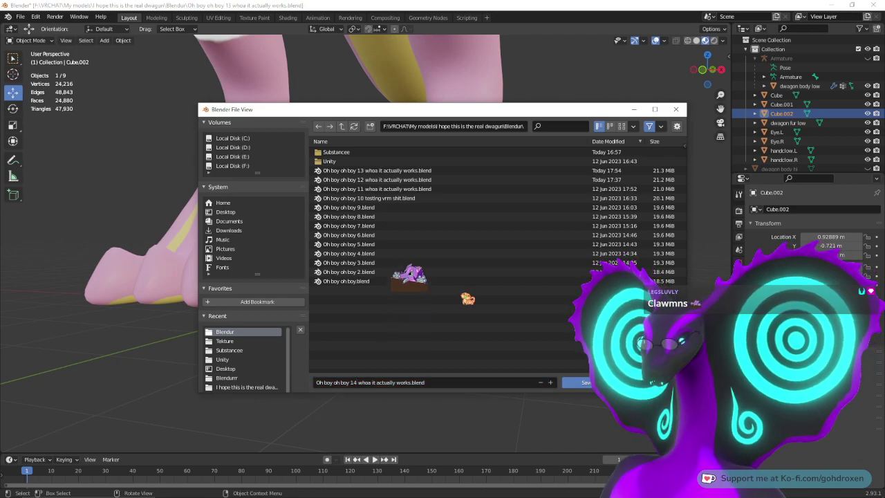
{"action": "key", "text": "Return"}
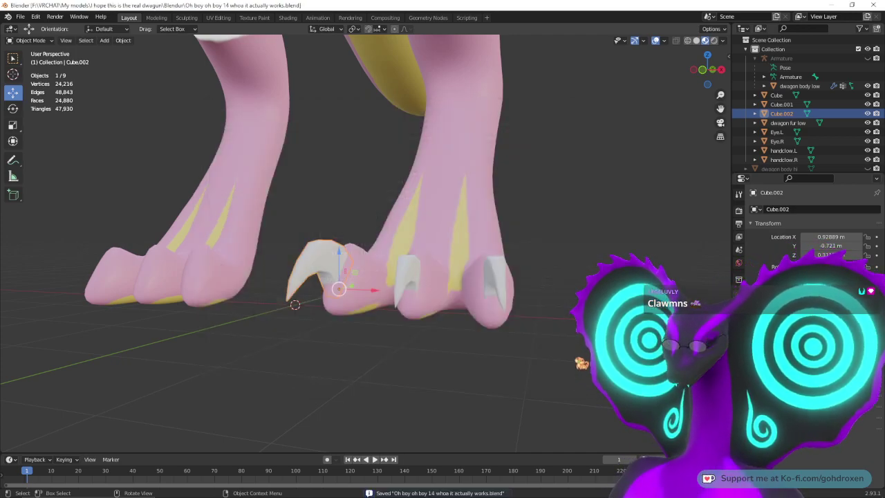
Step: Join the three toe claws into a single object, with the inner claw Cube.002 as the active object
{"action": "middle_click_drag", "start_coordinate": [456, 243], "coordinate": [490, 256]}
{"action": "left_click", "coordinate": [505, 265]}
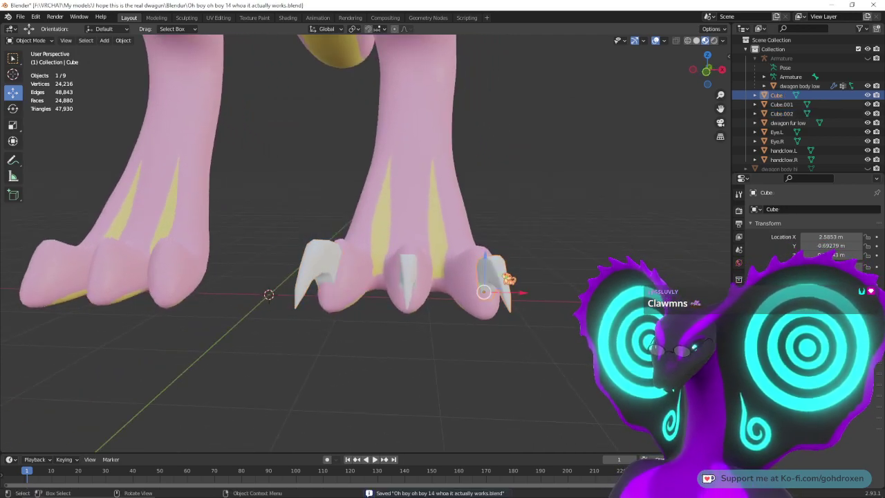
{"action": "left_click", "coordinate": [415, 275], "text": "shift"}
{"action": "left_click", "coordinate": [337, 253], "text": "shift"}
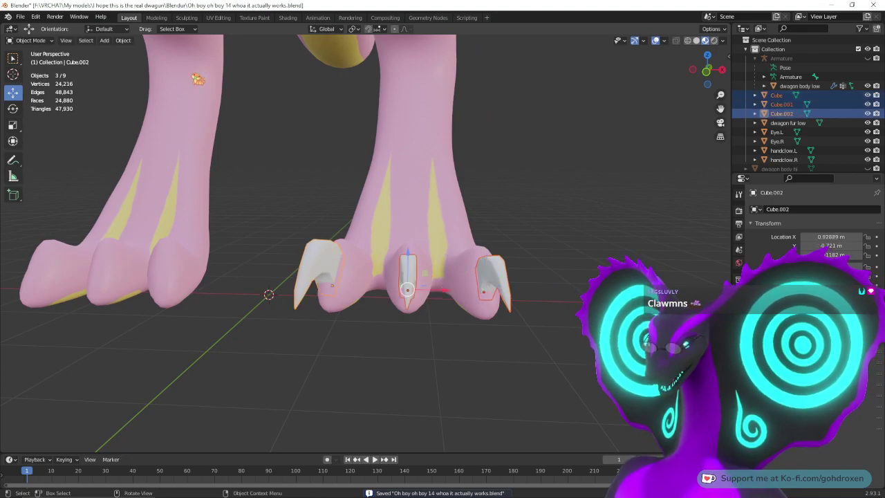
{"action": "left_click", "coordinate": [123, 40]}
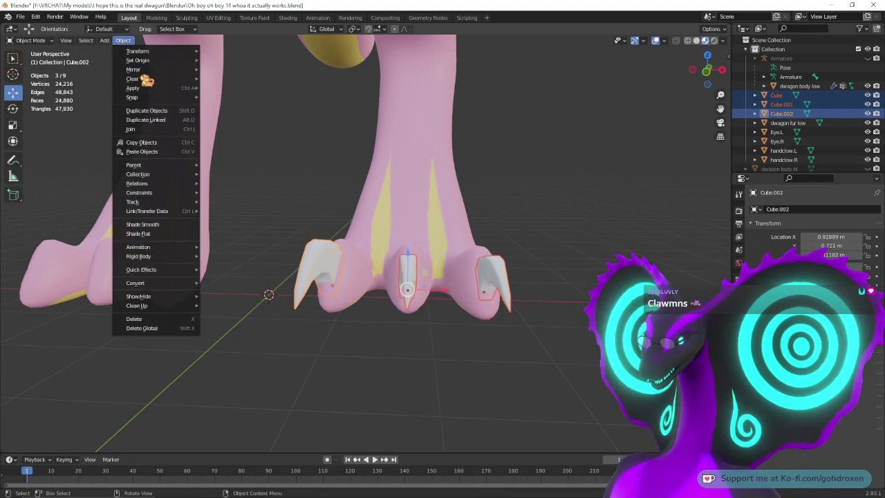
{"action": "left_click", "coordinate": [133, 129]}
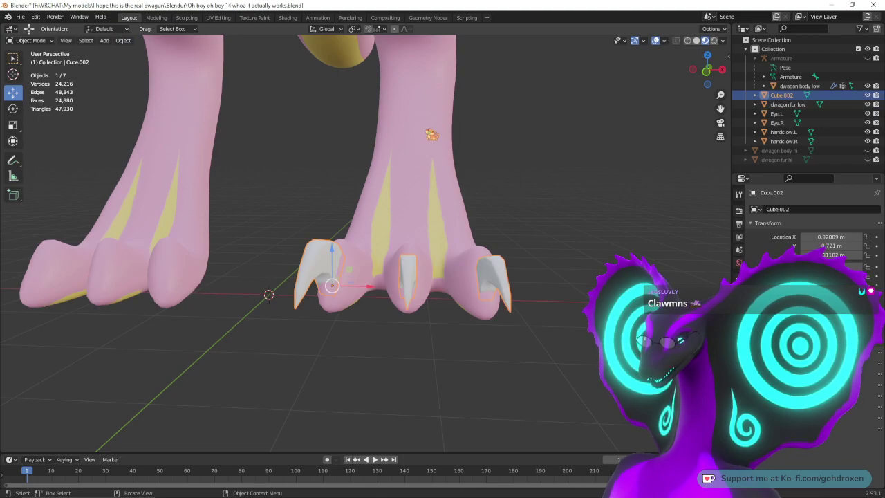
Step: Rename the joined claw object as feetclawmns.L
{"action": "double_click", "coordinate": [782, 94]}
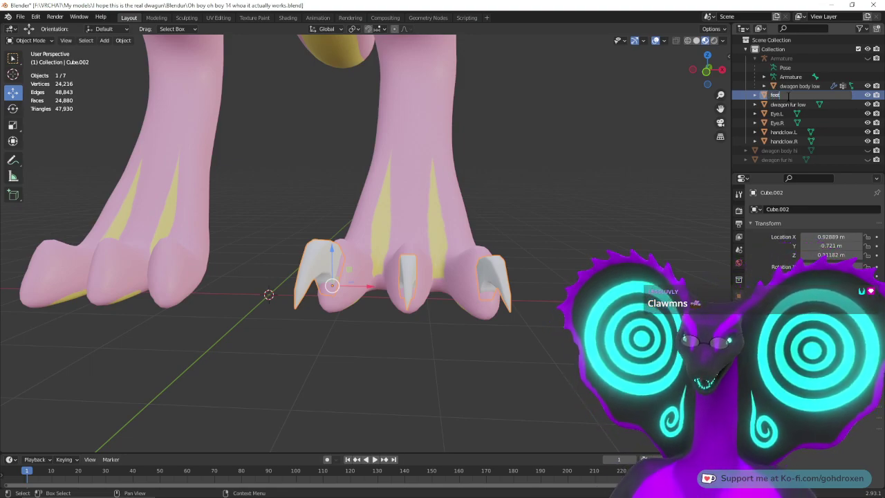
{"action": "key", "text": "Return"}
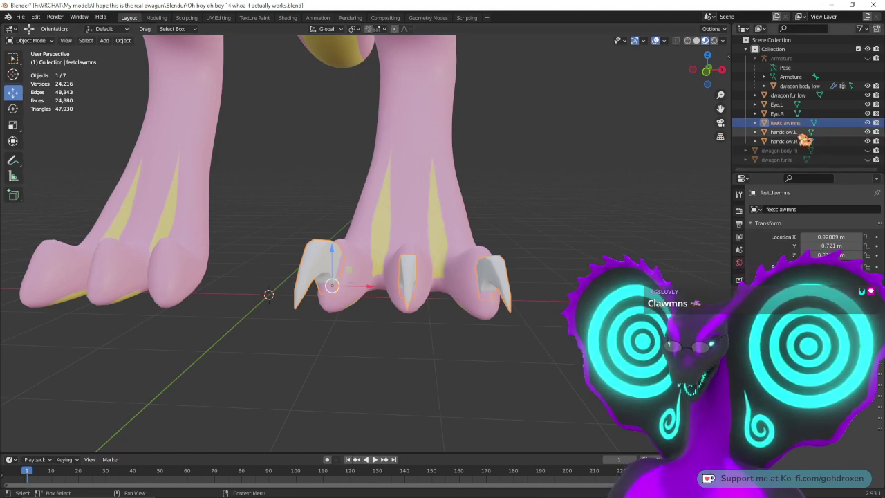
{"action": "double_click", "coordinate": [803, 123]}
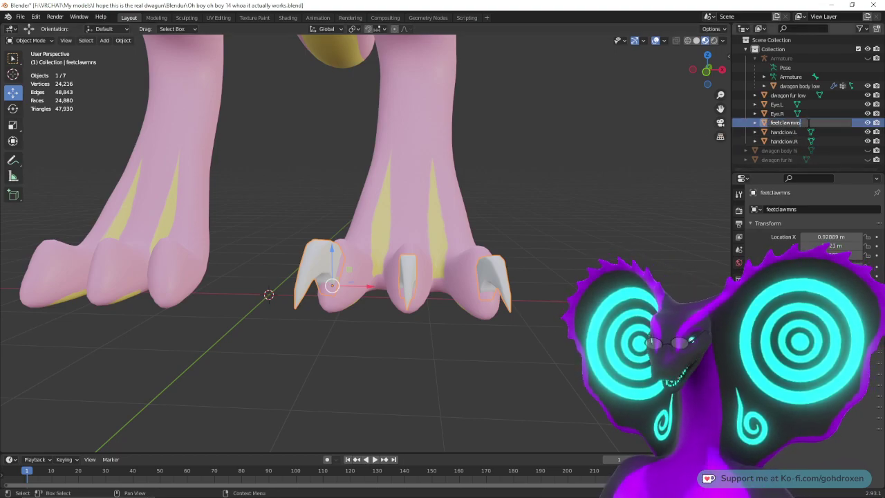
{"action": "type", "text": ".L"}
{"action": "key", "text": "Return"}
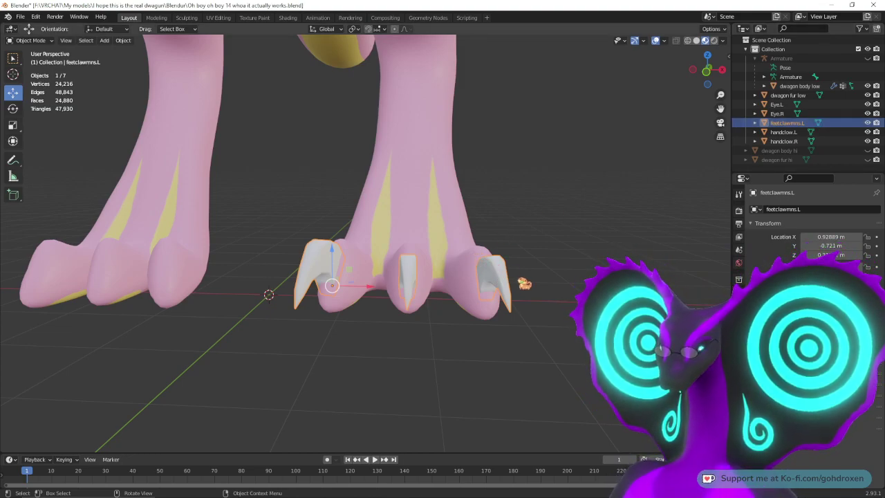
Step: Duplicate feetclawmns.L in place and mirror the copy along the global X axis
{"action": "middle_click_drag", "start_coordinate": [541, 257], "coordinate": [535, 283], "text": "ctrl"}
{"action": "middle_click_drag", "start_coordinate": [420, 247], "coordinate": [559, 276], "text": "shift"}
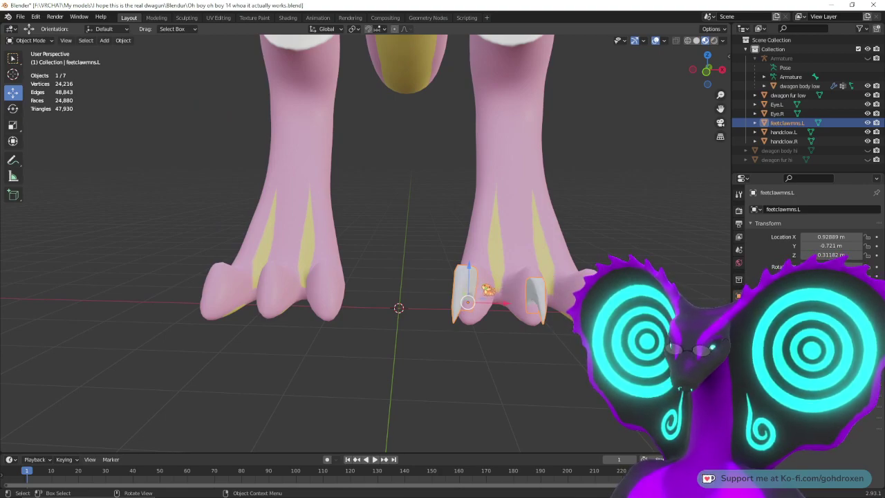
{"action": "key", "text": "shift+d"}
{"action": "key", "text": "Escape"}
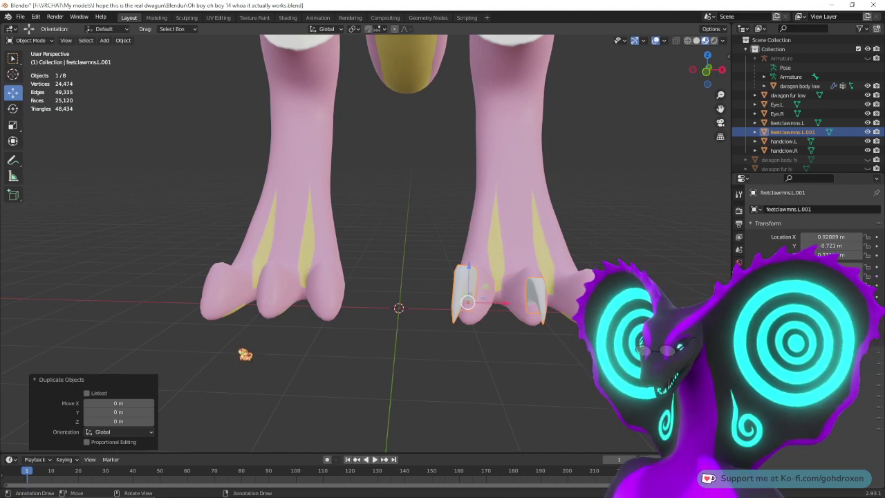
{"action": "key", "text": "ctrl+m"}
{"action": "left_click", "coordinate": [240, 351]}
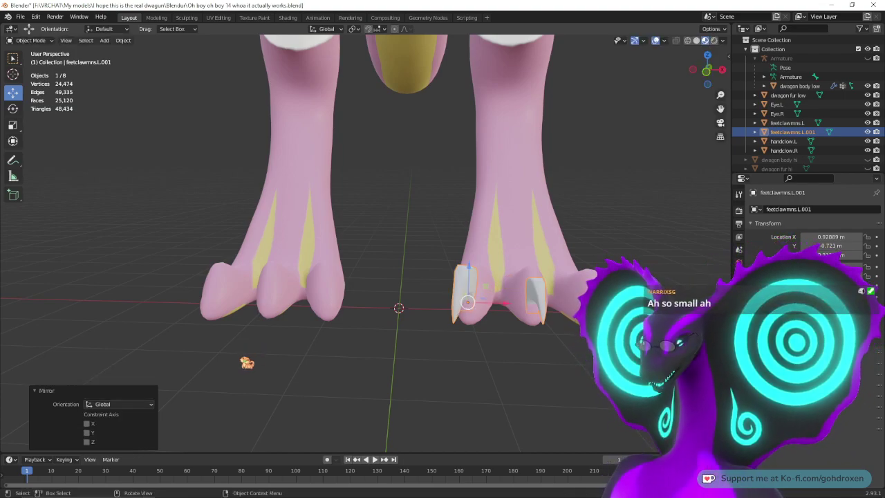
{"action": "left_click", "coordinate": [86, 424]}
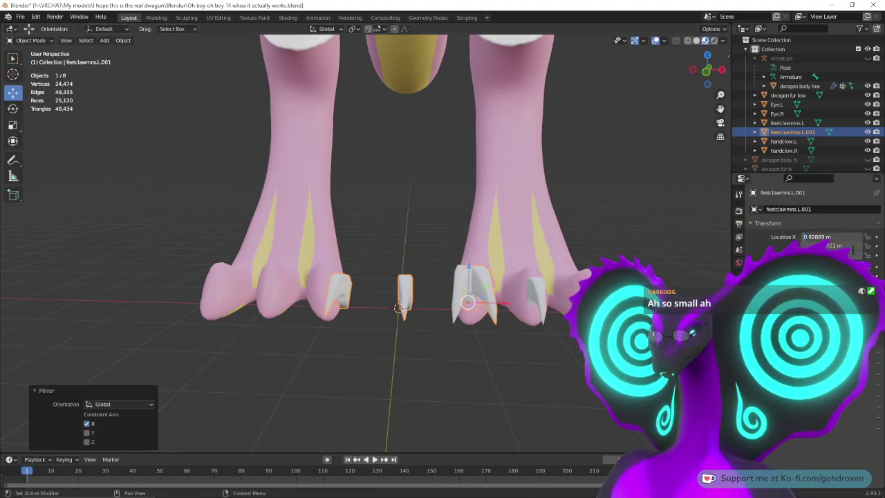
Step: Set the mirrored claw copy's X location to -0.92889 m to place it on the opposite foot
{"action": "key", "text": "Home"}
{"action": "type", "text": "-"}
{"action": "key", "text": "Return"}
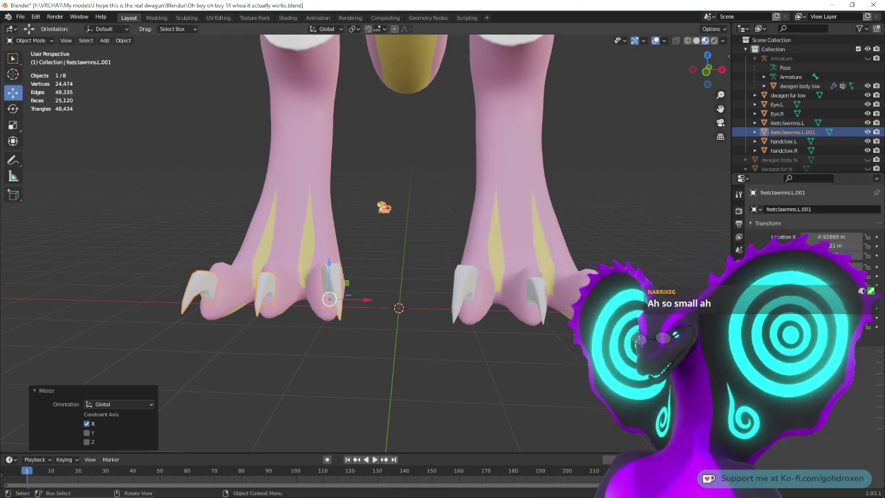
Step: Deselect the claws and inspect the claws on both feet in relation to the whole dragon model
{"action": "left_click", "coordinate": [423, 222]}
{"action": "middle_click_drag", "start_coordinate": [423, 222], "coordinate": [487, 290]}
{"action": "middle_click_drag", "start_coordinate": [486, 238], "coordinate": [477, 299], "text": "shift"}
{"action": "mouse_move", "coordinate": [477, 299]}
{"action": "middle_mouse_down"}
{"action": "mouse_move", "coordinate": [475, 318]}
{"action": "mouse_move", "coordinate": [482, 312]}
{"action": "middle_mouse_up"}
{"action": "middle_click_drag", "start_coordinate": [548, 270], "coordinate": [406, 266]}
{"action": "middle_click_drag", "start_coordinate": [433, 237], "coordinate": [449, 280], "text": "ctrl"}
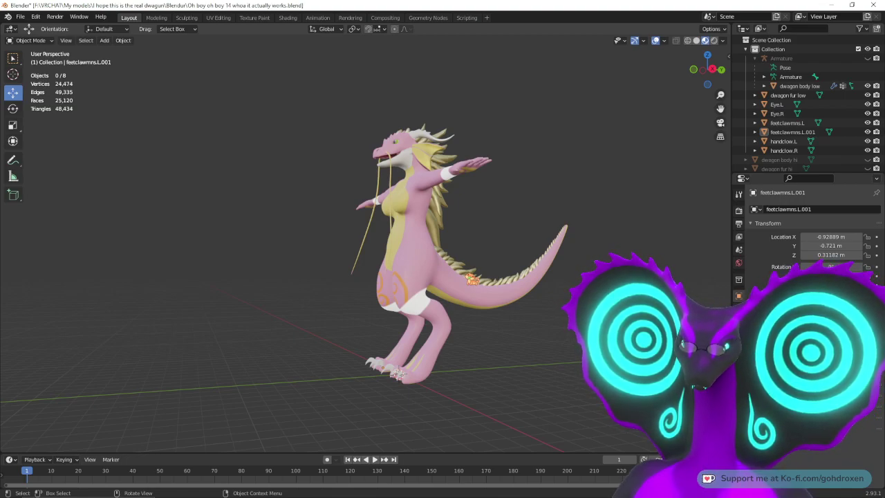
{"action": "middle_click_drag", "start_coordinate": [346, 249], "coordinate": [475, 265]}
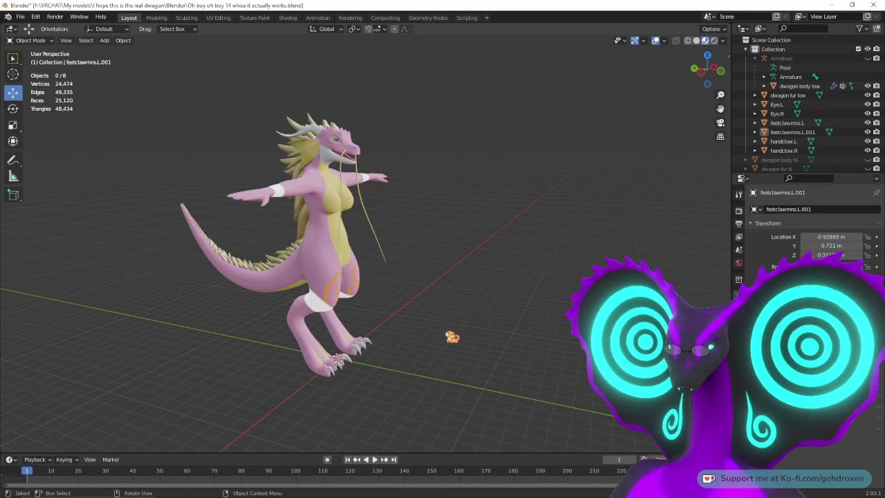
Step: Try to join the two foot claw objects, feetclawmns.L and feetclawmns.L.001, into one object
{"action": "middle_click_drag", "start_coordinate": [479, 337], "coordinate": [512, 325]}
{"action": "scroll", "coordinate": [474, 355], "scroll_direction": "up", "scroll_amount": 6}
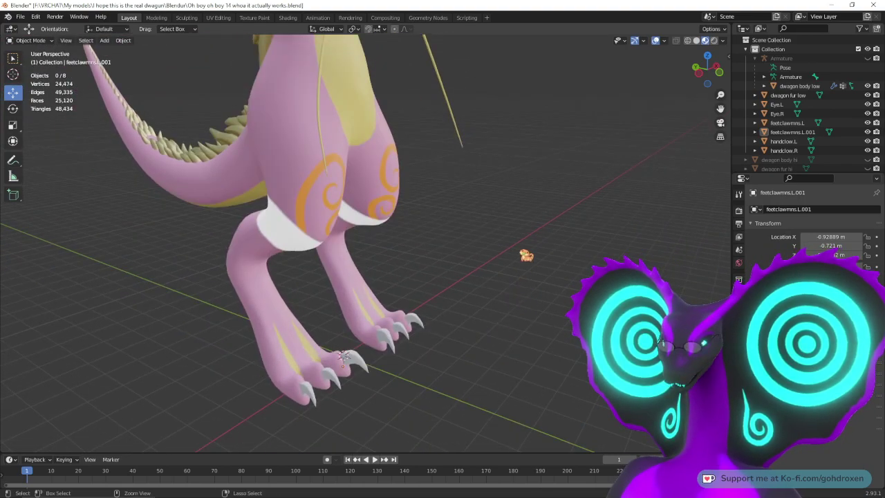
{"action": "scroll", "coordinate": [525, 281], "scroll_direction": "down", "scroll_amount": 2}
{"action": "middle_click_drag", "start_coordinate": [526, 266], "coordinate": [532, 329], "text": "shift"}
{"action": "scroll", "coordinate": [532, 257], "scroll_direction": "down", "scroll_amount": 1}
{"action": "middle_click_drag", "start_coordinate": [530, 276], "coordinate": [518, 288]}
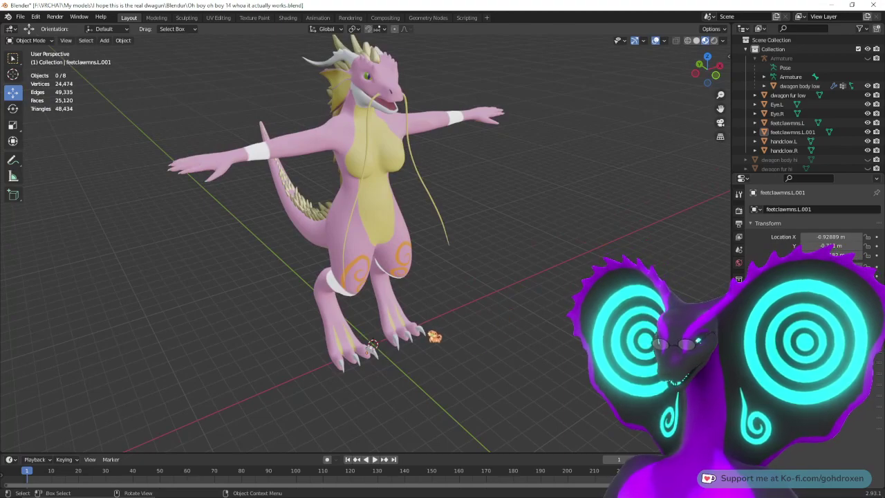
{"action": "left_click", "coordinate": [431, 337]}
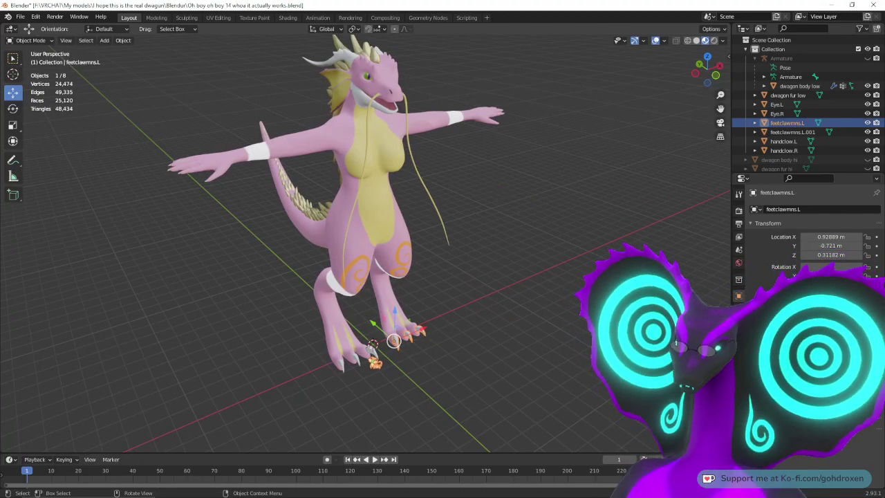
{"action": "left_click", "coordinate": [377, 350], "text": "shift"}
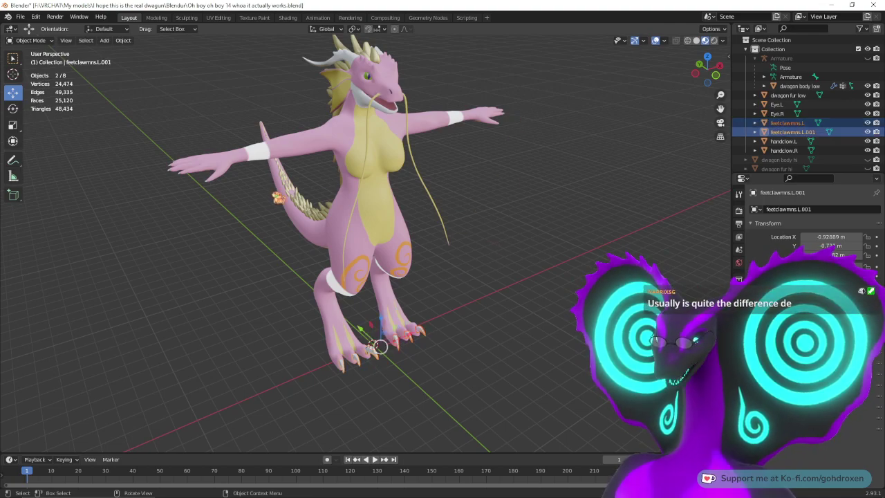
{"action": "left_click", "coordinate": [801, 122]}
{"action": "left_click", "coordinate": [807, 132]}
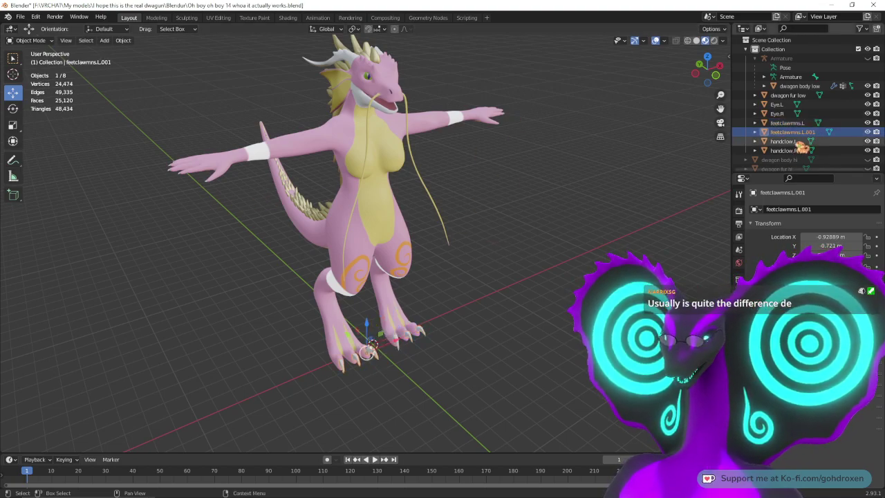
{"action": "left_click", "coordinate": [123, 40]}
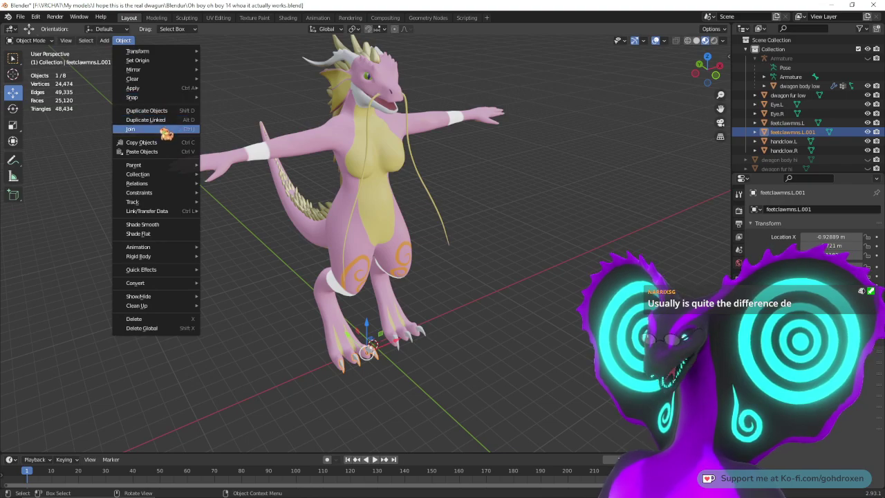
{"action": "left_click", "coordinate": [162, 131]}
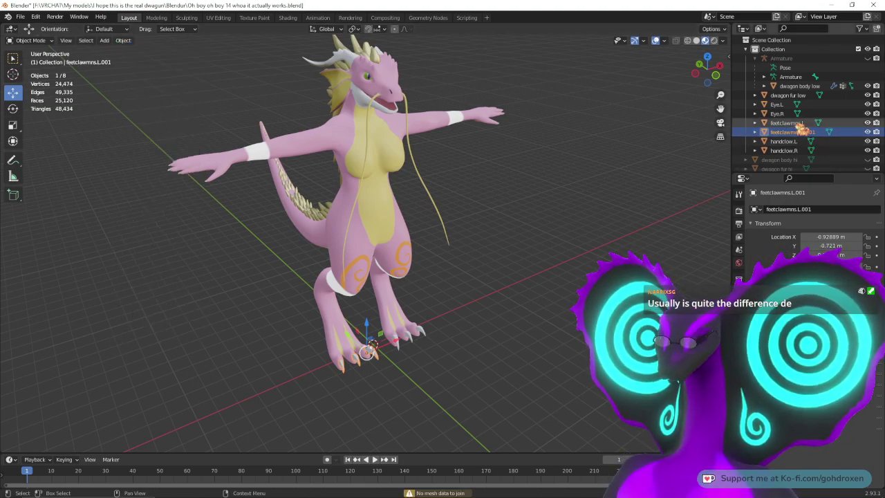
{"action": "middle_click_drag", "start_coordinate": [292, 193], "coordinate": [259, 183]}
{"action": "left_click", "coordinate": [449, 194]}
{"action": "middle_click_drag", "start_coordinate": [449, 194], "coordinate": [427, 191]}
{"action": "left_click", "coordinate": [375, 375]}
{"action": "left_click", "coordinate": [407, 378]}
{"action": "left_click", "coordinate": [374, 375], "text": "shift"}
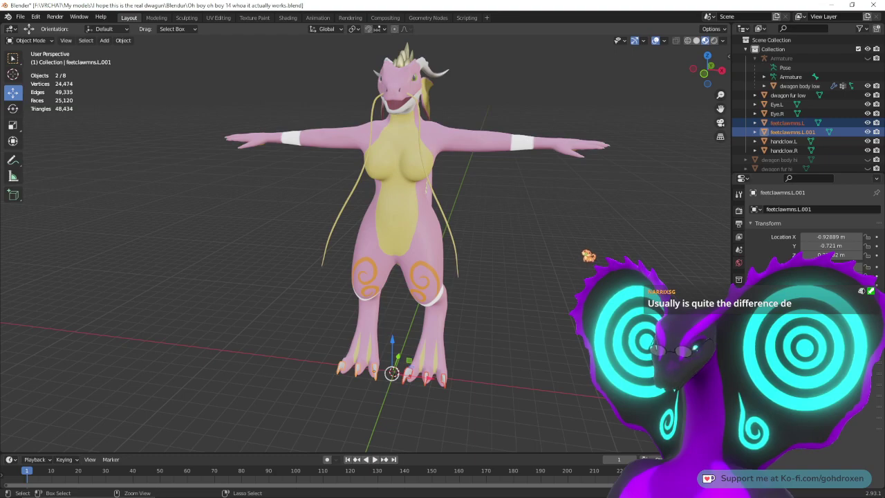
{"action": "key", "text": "alt+a"}
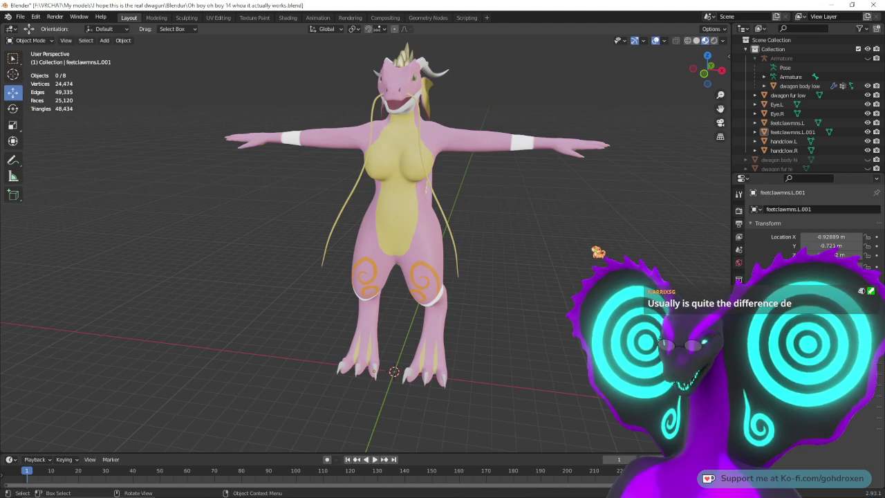
Step: Open feetclawmns.L.001 for mesh editing in the Modeling workspace and select the entire innermost claw in wireframe view
{"action": "middle_click_drag", "start_coordinate": [518, 382], "coordinate": [589, 356]}
{"action": "scroll", "coordinate": [553, 364], "scroll_direction": "up", "scroll_amount": 4}
{"action": "middle_click_drag", "start_coordinate": [528, 377], "coordinate": [459, 299], "text": "shift"}
{"action": "left_click", "coordinate": [431, 256]}
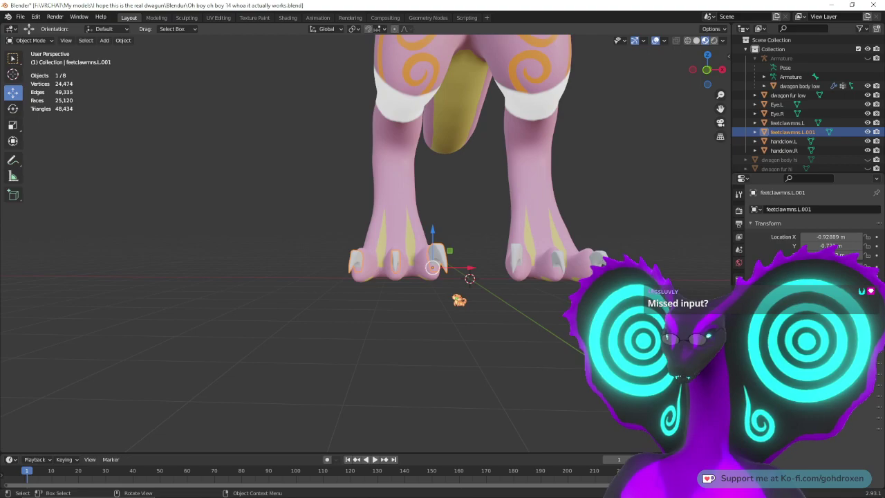
{"action": "left_click", "coordinate": [157, 17]}
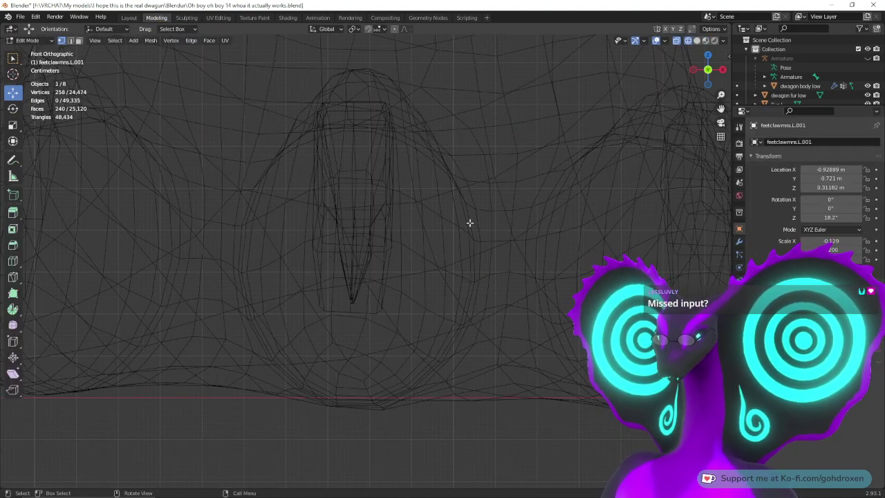
{"action": "key", "text": "KP_Decimal"}
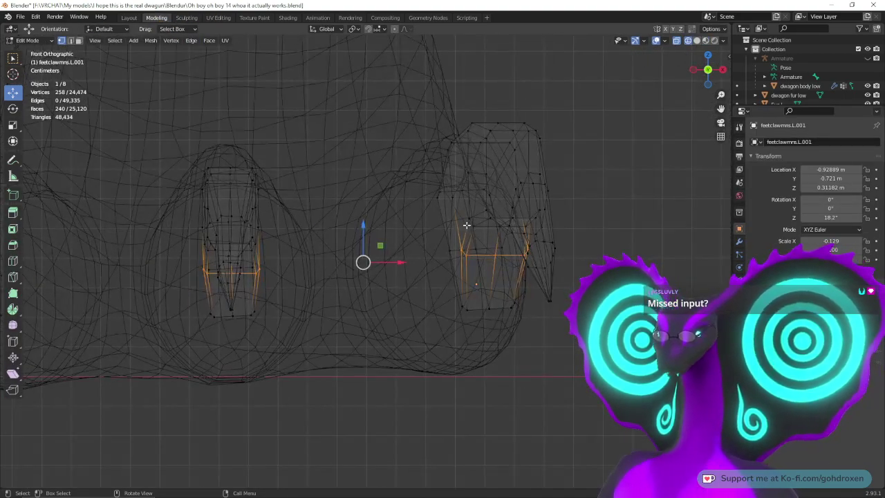
{"action": "middle_click_drag", "start_coordinate": [612, 228], "coordinate": [587, 253]}
{"action": "left_click_drag", "start_coordinate": [403, 178], "coordinate": [504, 331]}
{"action": "middle_click_drag", "start_coordinate": [518, 207], "coordinate": [604, 229]}
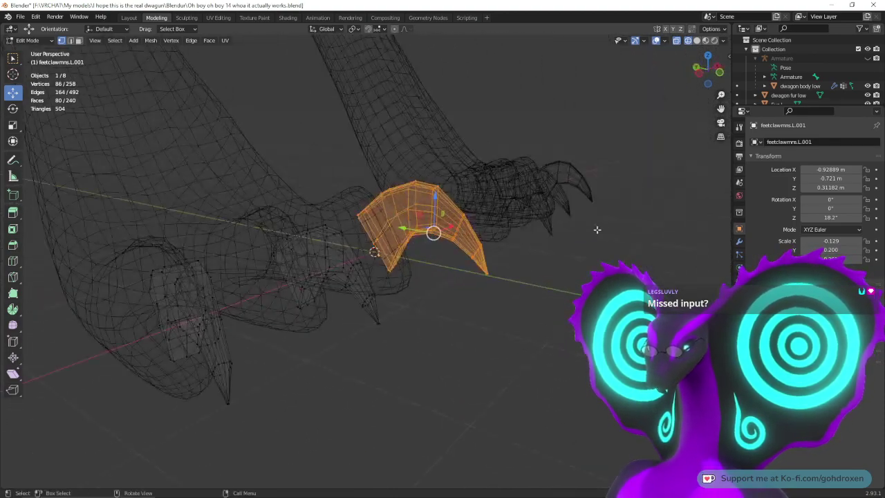
Step: Scale the selected innermost claw up uniformly by about 1.369 and switch to solid shading
{"action": "left_click", "coordinate": [15, 127]}
{"action": "left_click_drag", "start_coordinate": [461, 218], "coordinate": [469, 213]}
{"action": "middle_click_drag", "start_coordinate": [468, 213], "coordinate": [543, 128]}
{"action": "left_click", "coordinate": [697, 40]}
{"action": "mouse_move", "coordinate": [475, 208]}
{"action": "middle_mouse_down"}
{"action": "mouse_move", "coordinate": [470, 220]}
{"action": "mouse_move", "coordinate": [459, 217]}
{"action": "middle_mouse_up"}
{"action": "scroll", "coordinate": [459, 217], "scroll_direction": "up", "scroll_amount": 4}
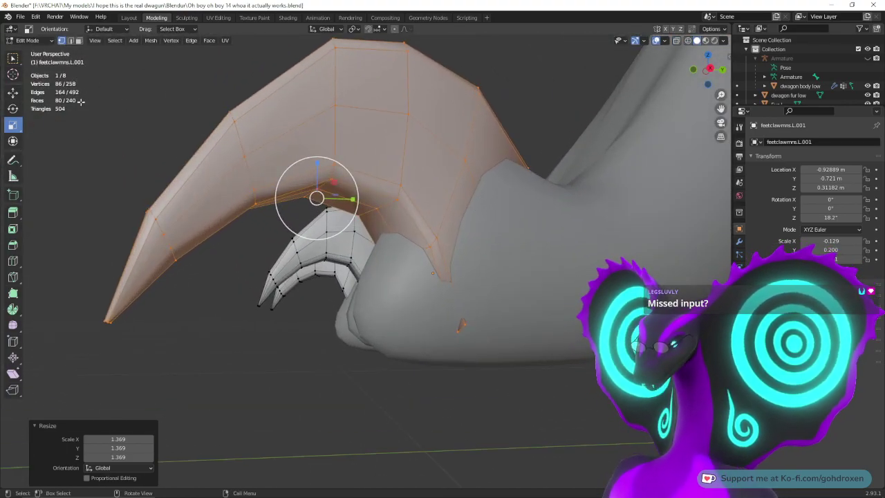
Step: Move the enlarged claw about -0.144 m along Y and 0.012 m along Z, keeping its X position
{"action": "left_click", "coordinate": [13, 92]}
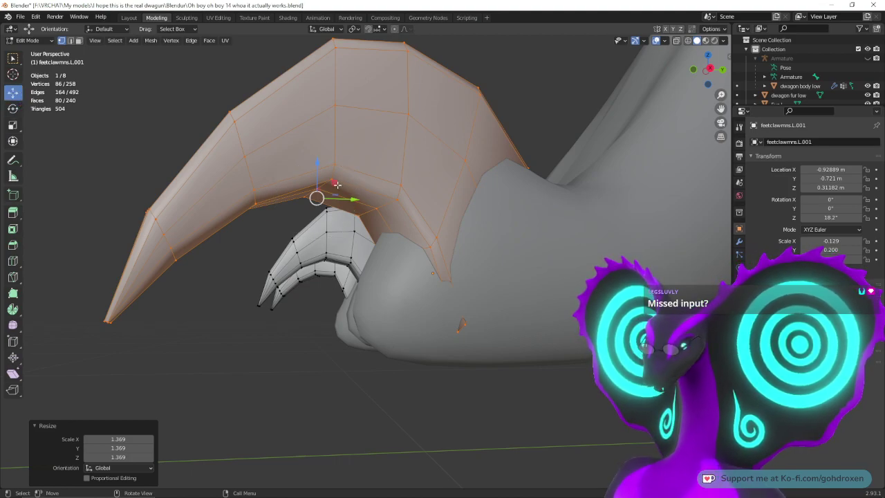
{"action": "middle_click_drag", "start_coordinate": [453, 279], "coordinate": [437, 285]}
{"action": "mouse_move", "coordinate": [357, 270]}
{"action": "middle_mouse_down"}
{"action": "mouse_move", "coordinate": [354, 278]}
{"action": "mouse_move", "coordinate": [364, 274]}
{"action": "middle_mouse_up"}
{"action": "key", "text": "g"}
{"action": "key", "text": "shift+x"}
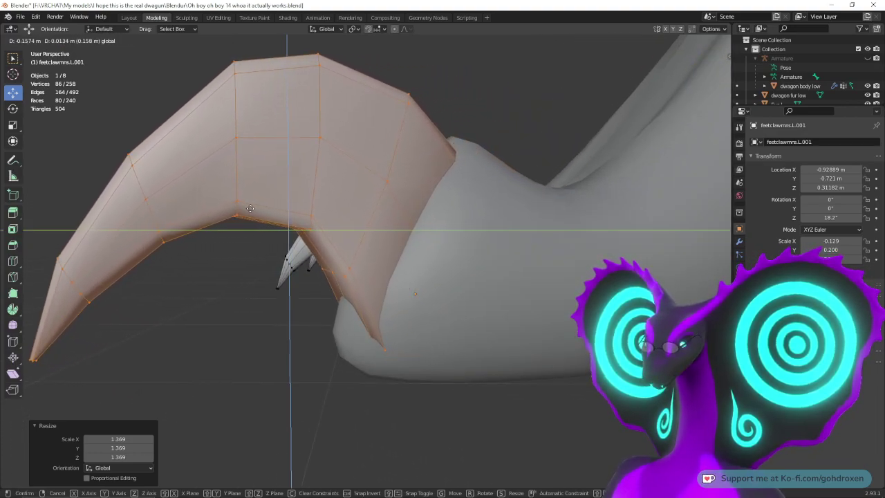
{"action": "left_click", "coordinate": [255, 209]}
{"action": "middle_click_drag", "start_coordinate": [255, 209], "coordinate": [371, 236]}
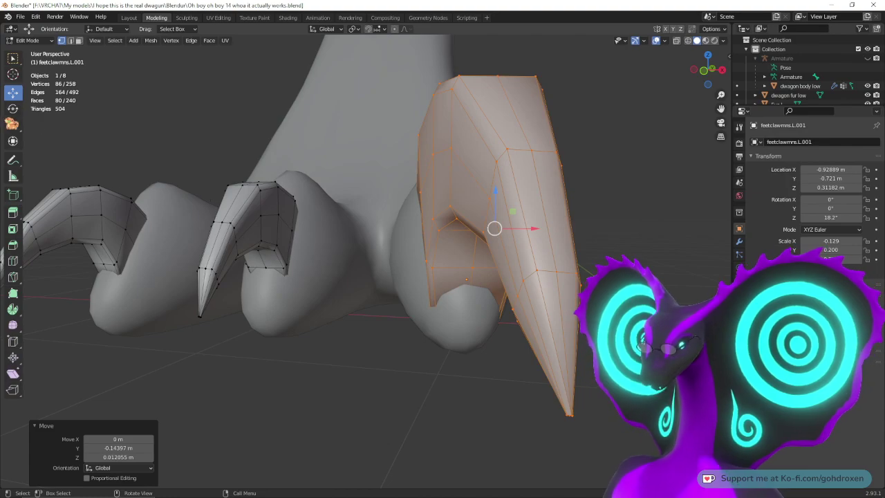
Step: Narrow the enlarged claw along the global X axis to about 0.865 of its width
{"action": "left_click", "coordinate": [13, 125]}
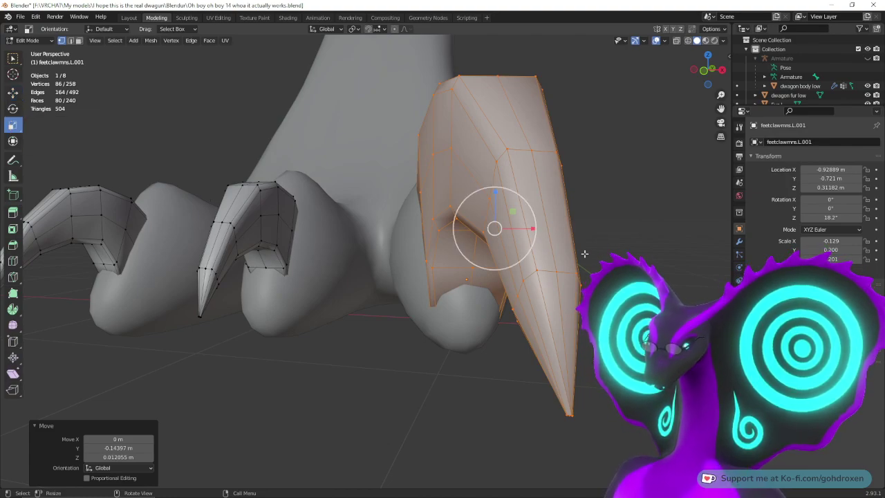
{"action": "left_click_drag", "start_coordinate": [532, 231], "coordinate": [527, 229]}
{"action": "middle_click_drag", "start_coordinate": [570, 271], "coordinate": [558, 290]}
{"action": "scroll", "coordinate": [550, 319], "scroll_direction": "down", "scroll_amount": 4}
{"action": "middle_click_drag", "start_coordinate": [533, 365], "coordinate": [406, 270]}
{"action": "middle_click_drag", "start_coordinate": [319, 288], "coordinate": [456, 332]}
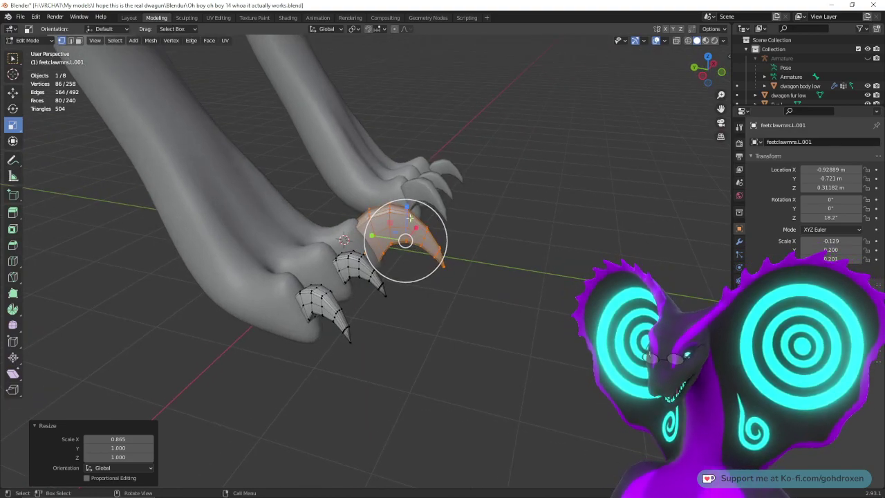
Step: Try to scale the enlarged claw to about 0.94 along the global Z axis
{"action": "left_click_drag", "start_coordinate": [408, 206], "coordinate": [407, 215]}
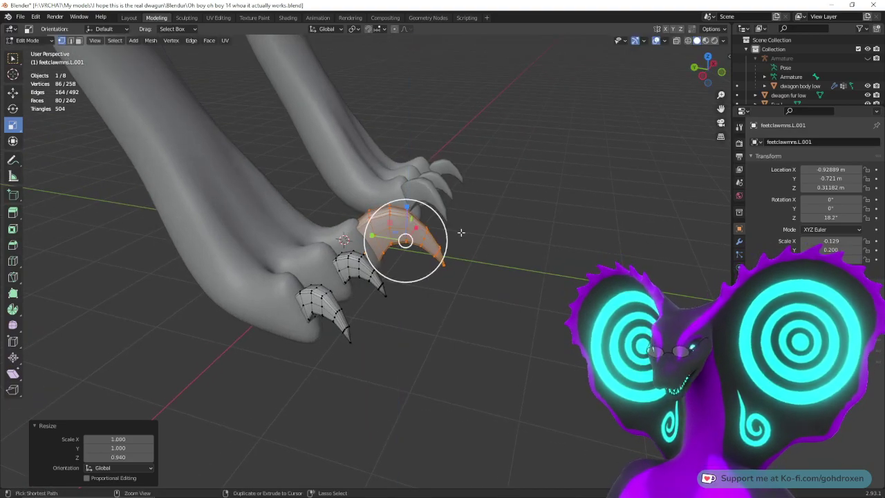
{"action": "key", "text": "ctrl+z"}
Step: Scale the enlarged claw down uniformly to about 0.974, comparing it with the neighbouring claws
{"action": "middle_click_drag", "start_coordinate": [582, 327], "coordinate": [431, 304]}
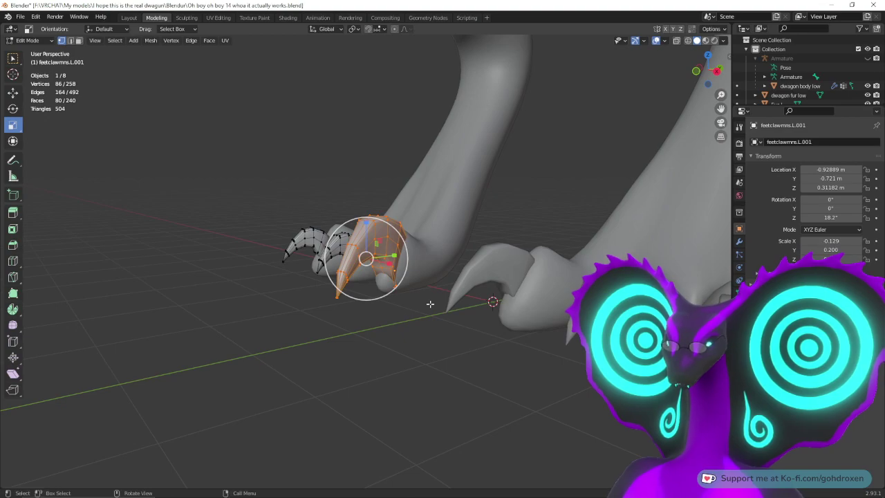
{"action": "middle_click_drag", "start_coordinate": [288, 325], "coordinate": [399, 312]}
{"action": "middle_click_drag", "start_coordinate": [475, 311], "coordinate": [368, 302]}
{"action": "middle_click_drag", "start_coordinate": [476, 357], "coordinate": [506, 336], "text": "ctrl"}
{"action": "left_click_drag", "start_coordinate": [400, 201], "coordinate": [398, 202]}
{"action": "middle_click_drag", "start_coordinate": [583, 324], "coordinate": [664, 372]}
{"action": "middle_click_drag", "start_coordinate": [518, 303], "coordinate": [552, 275]}
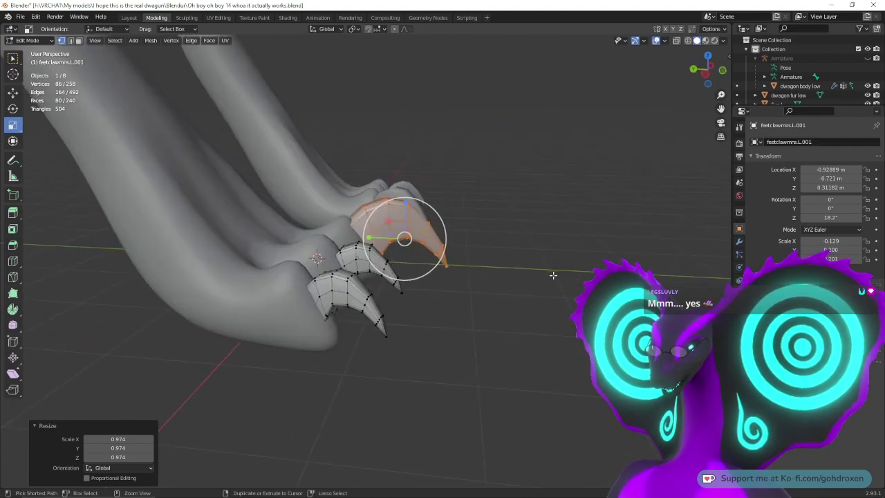
Step: Return to the Layout workspace, deselect the claws and compare the resized inner claw with those on the other foot
{"action": "key", "text": "ctrl+Page_Up"}
{"action": "middle_click_drag", "start_coordinate": [509, 202], "coordinate": [551, 219]}
{"action": "scroll", "coordinate": [553, 200], "scroll_direction": "down", "scroll_amount": 4}
{"action": "mouse_move", "coordinate": [539, 265]}
{"action": "middle_mouse_down"}
{"action": "mouse_move", "coordinate": [493, 263]}
{"action": "mouse_move", "coordinate": [506, 272]}
{"action": "middle_mouse_up"}
{"action": "left_click", "coordinate": [542, 299]}
{"action": "middle_click_drag", "start_coordinate": [547, 332], "coordinate": [513, 268], "text": "ctrl"}
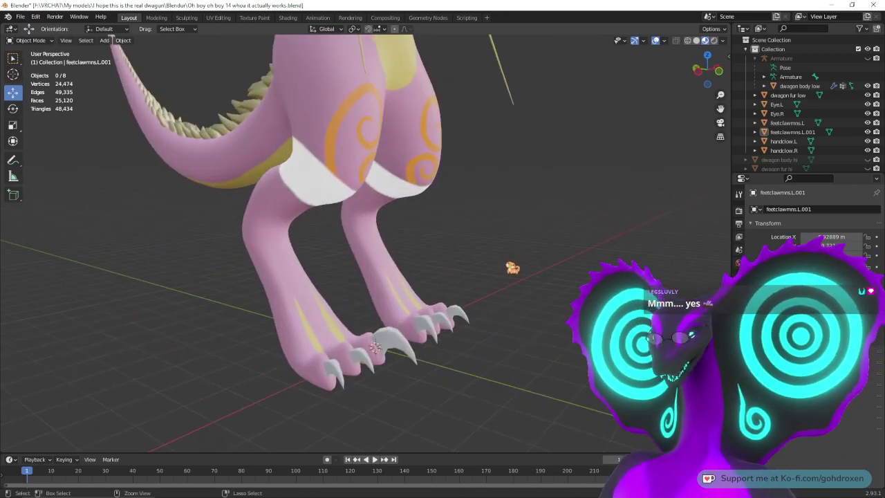
Step: Open feetclawmns.L for mesh editing in the Modeling workspace and select its entire innermost claw in wireframe view
{"action": "left_click", "coordinate": [456, 309]}
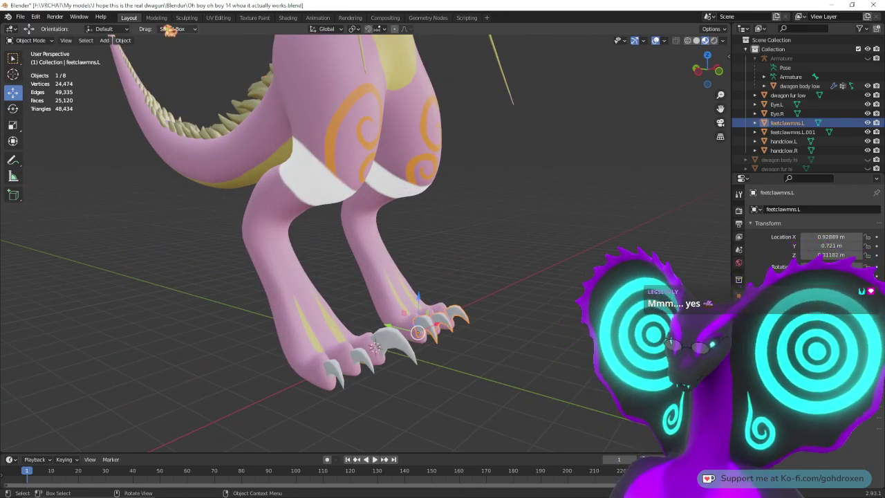
{"action": "left_click", "coordinate": [156, 17]}
{"action": "middle_click_drag", "start_coordinate": [560, 263], "coordinate": [470, 268]}
{"action": "middle_click_drag", "start_coordinate": [534, 337], "coordinate": [553, 270], "text": "ctrl"}
{"action": "middle_click_drag", "start_coordinate": [623, 266], "coordinate": [480, 269], "text": "shift"}
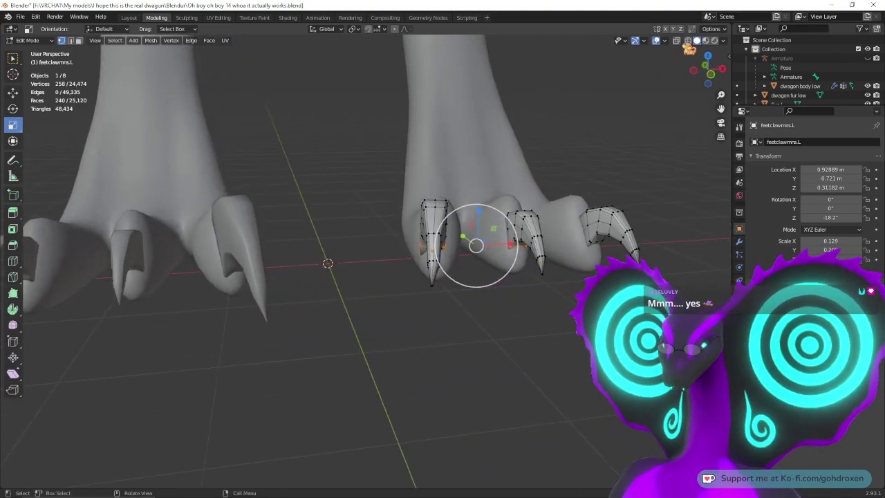
{"action": "key", "text": "shift+z"}
{"action": "middle_click_drag", "start_coordinate": [409, 188], "coordinate": [375, 156]}
{"action": "left_click_drag", "start_coordinate": [296, 148], "coordinate": [405, 312]}
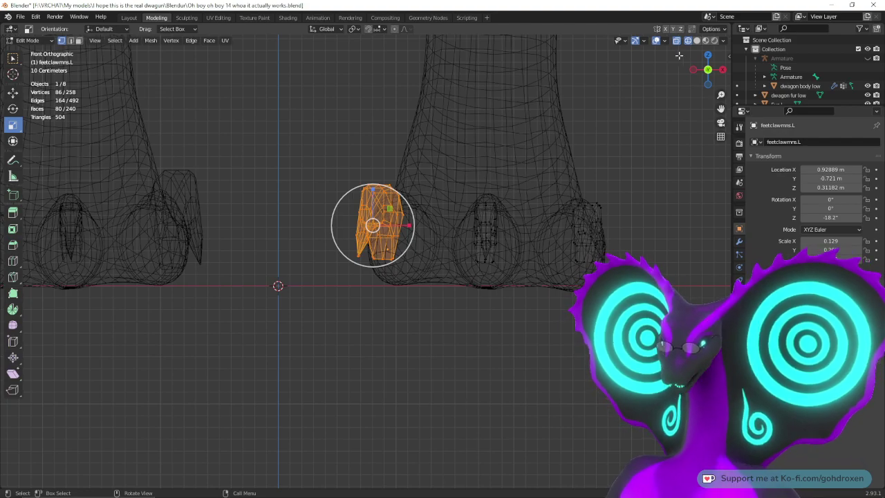
Step: Switch to solid shading and scale the innermost claw of feetclawmns.L up uniformly by about 1.415
{"action": "left_click", "coordinate": [697, 41]}
{"action": "middle_click_drag", "start_coordinate": [460, 171], "coordinate": [458, 211]}
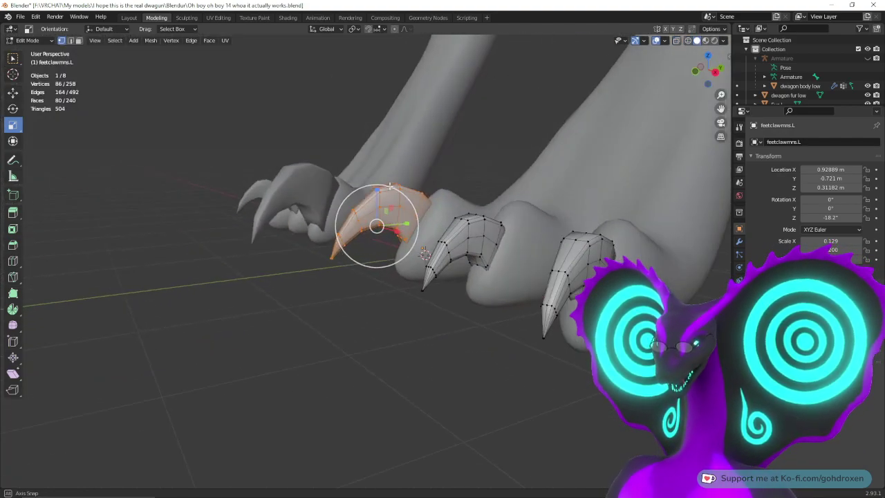
{"action": "scroll", "coordinate": [459, 212], "scroll_direction": "up", "scroll_amount": 3}
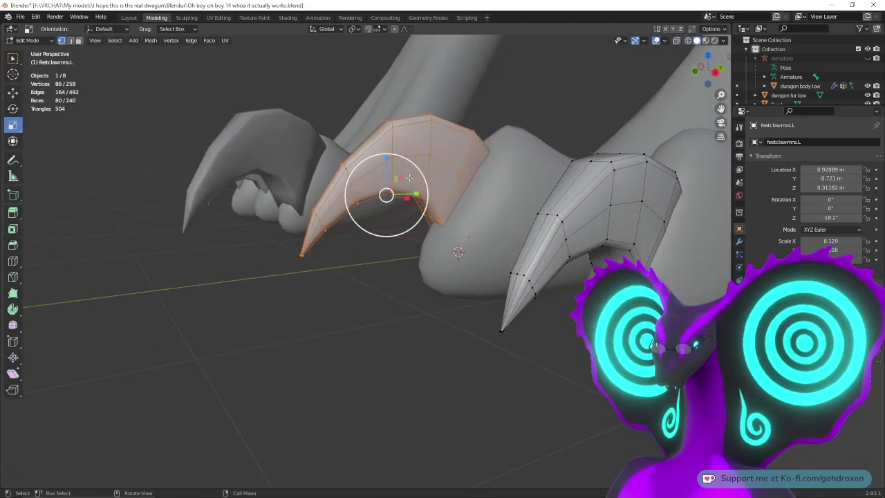
{"action": "key", "text": "s"}
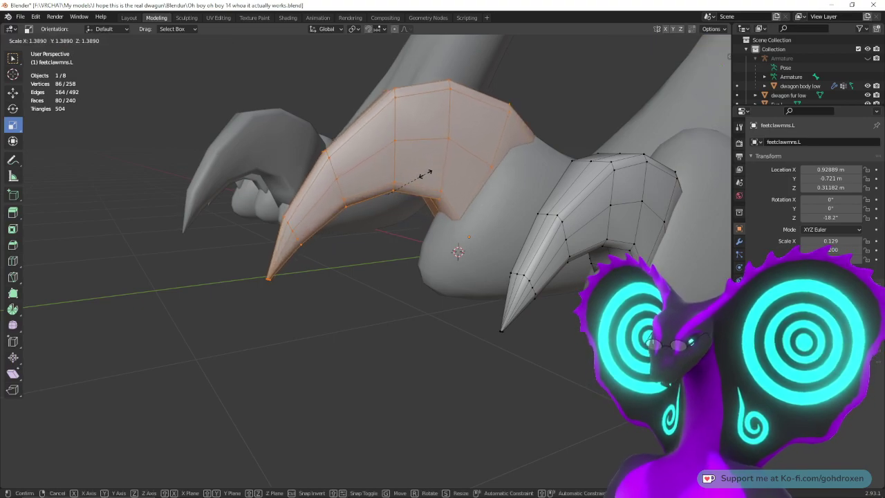
{"action": "left_click", "coordinate": [427, 175]}
Step: Move the claw of feetclawmns.L about -0.046 m along Y and -0.038 m along Z, keeping its X position
{"action": "left_click", "coordinate": [13, 92]}
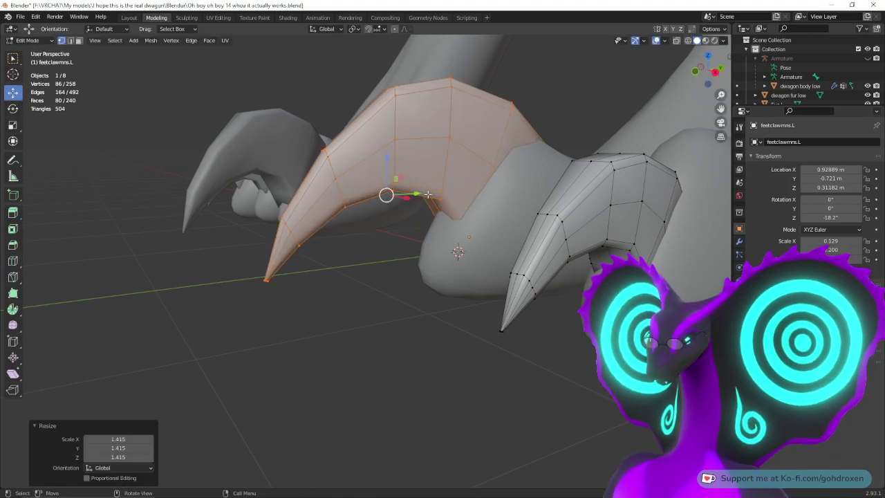
{"action": "middle_click_drag", "start_coordinate": [408, 193], "coordinate": [388, 208]}
{"action": "left_click_drag", "start_coordinate": [396, 185], "coordinate": [385, 192]}
{"action": "middle_click_drag", "start_coordinate": [385, 192], "coordinate": [454, 196]}
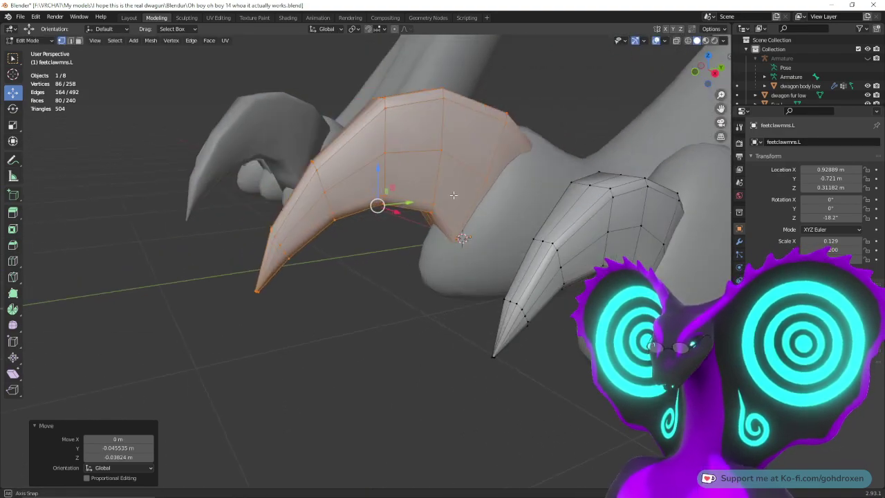
Step: Refine the claw's fit on the toe by moving it about -0.032 m along Y and 0.017 m along Z
{"action": "key", "text": "g"}
{"action": "key", "text": "shift+x"}
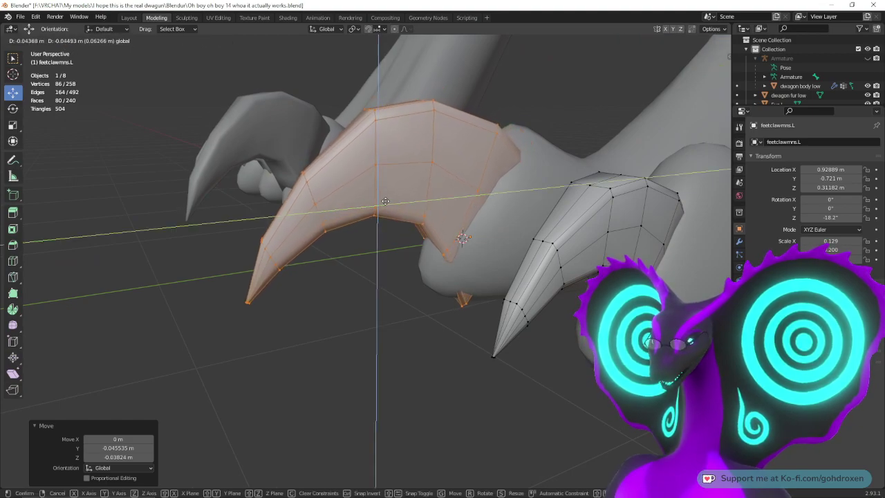
{"action": "left_click_drag", "start_coordinate": [387, 195], "coordinate": [388, 186]}
{"action": "left_click", "coordinate": [388, 187]}
{"action": "middle_click_drag", "start_coordinate": [388, 186], "coordinate": [109, 88]}
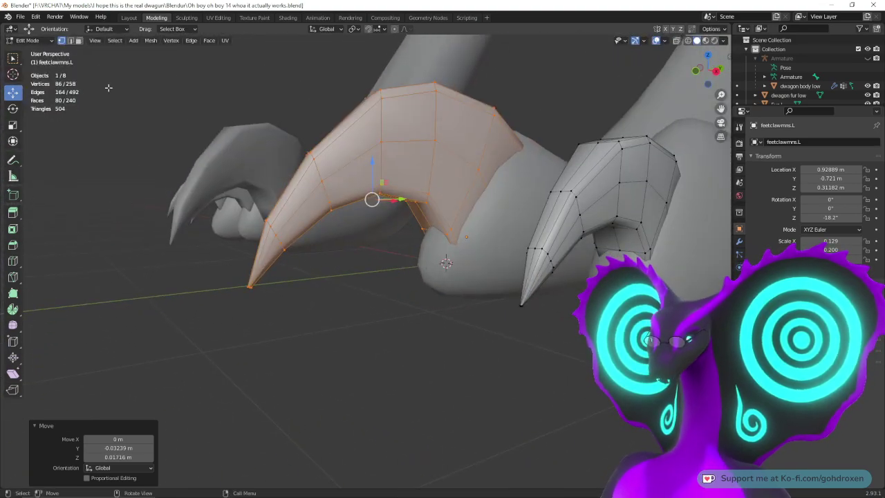
Step: Scale the innermost claw of feetclawmns.L down uniformly to about 0.929
{"action": "left_click", "coordinate": [19, 131]}
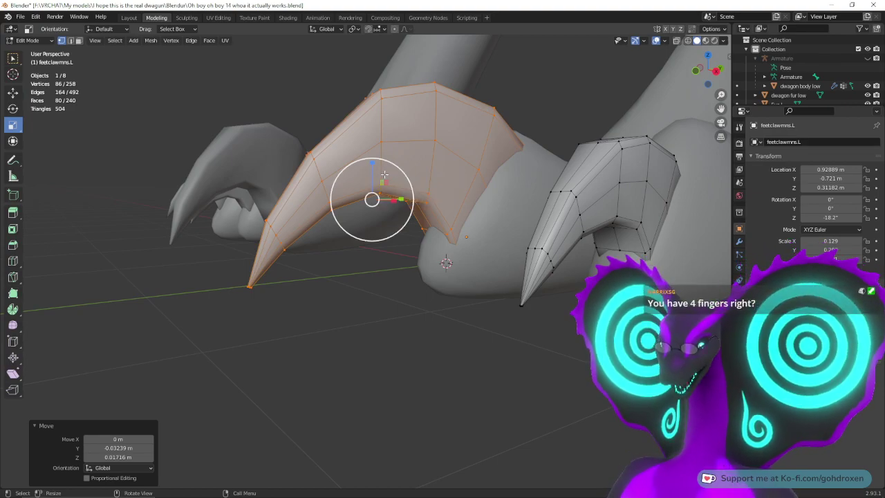
{"action": "left_click_drag", "start_coordinate": [353, 178], "coordinate": [354, 185]}
{"action": "middle_click_drag", "start_coordinate": [370, 270], "coordinate": [392, 219]}
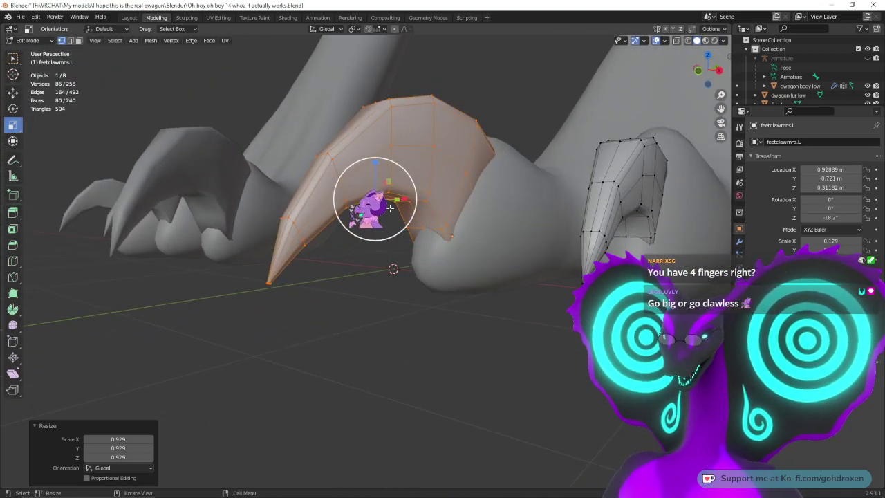
Step: Scale the innermost claw of feetclawmns.L down uniformly to about 0.921 and clear the vertex selection
{"action": "left_click_drag", "start_coordinate": [355, 181], "coordinate": [357, 183]}
{"action": "middle_click_drag", "start_coordinate": [393, 258], "coordinate": [433, 316]}
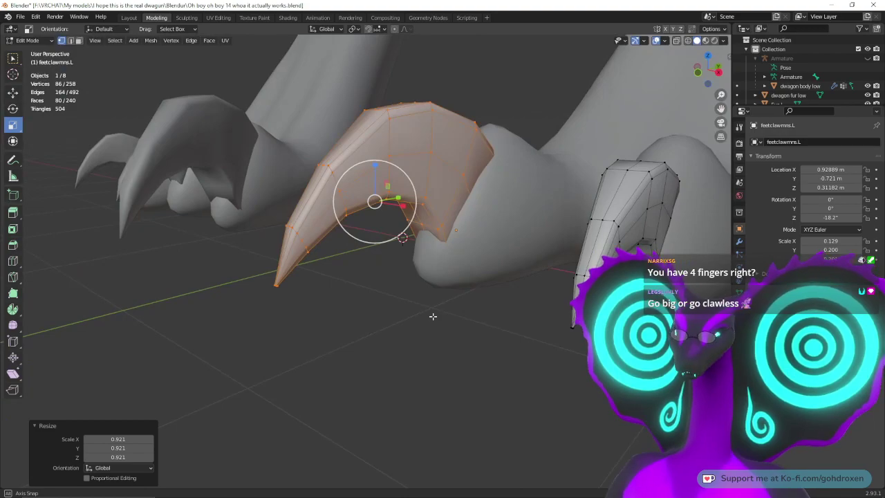
{"action": "left_click", "coordinate": [441, 328]}
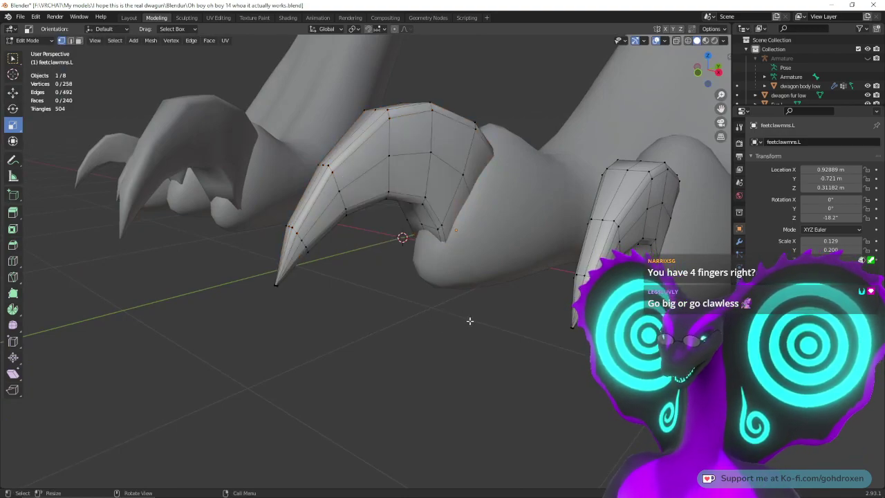
Step: Switch to the Layout workspace and examine the claws on the dragon's hand and feet from close up and from afar
{"action": "left_click", "coordinate": [129, 17]}
{"action": "middle_click_drag", "start_coordinate": [465, 219], "coordinate": [370, 218]}
{"action": "scroll", "coordinate": [539, 187], "scroll_direction": "down", "scroll_amount": 5}
{"action": "middle_click_drag", "start_coordinate": [530, 175], "coordinate": [441, 223], "text": "shift"}
{"action": "left_click", "coordinate": [409, 182]}
{"action": "scroll", "coordinate": [422, 235], "scroll_direction": "up", "scroll_amount": 6}
{"action": "middle_click_drag", "start_coordinate": [453, 283], "coordinate": [400, 212], "text": "shift"}
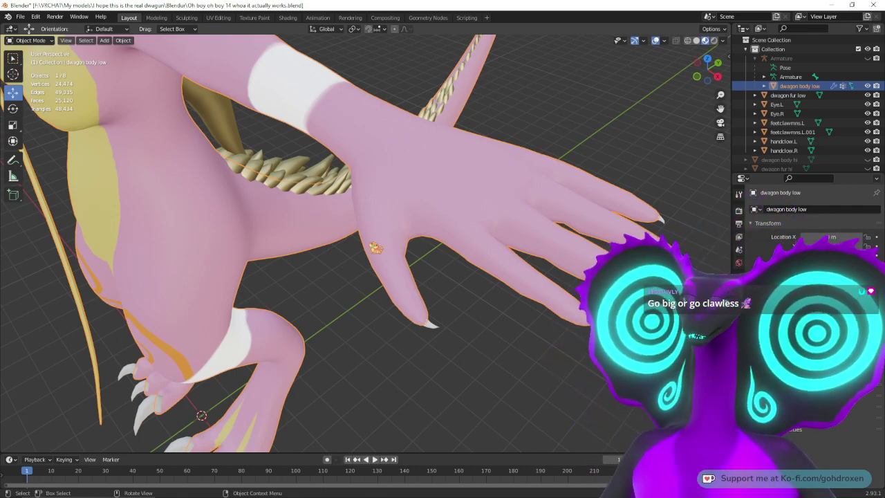
{"action": "scroll", "coordinate": [375, 248], "scroll_direction": "down", "scroll_amount": 8}
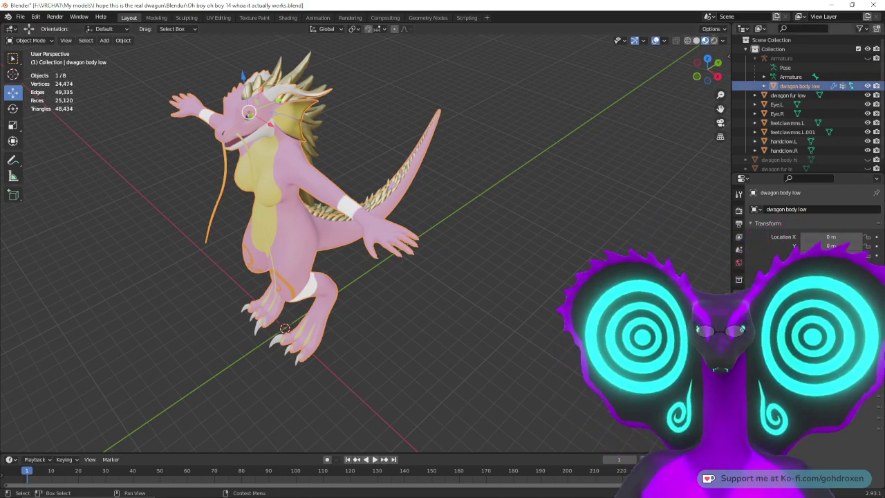
{"action": "middle_click_drag", "start_coordinate": [488, 247], "coordinate": [573, 235]}
{"action": "left_click", "coordinate": [578, 273]}
{"action": "middle_click_drag", "start_coordinate": [578, 274], "coordinate": [601, 246]}
Step: Save the project as a new version named "Oh boy oh boy 15 whoa it actually works.blend"
{"action": "left_click", "coordinate": [20, 16]}
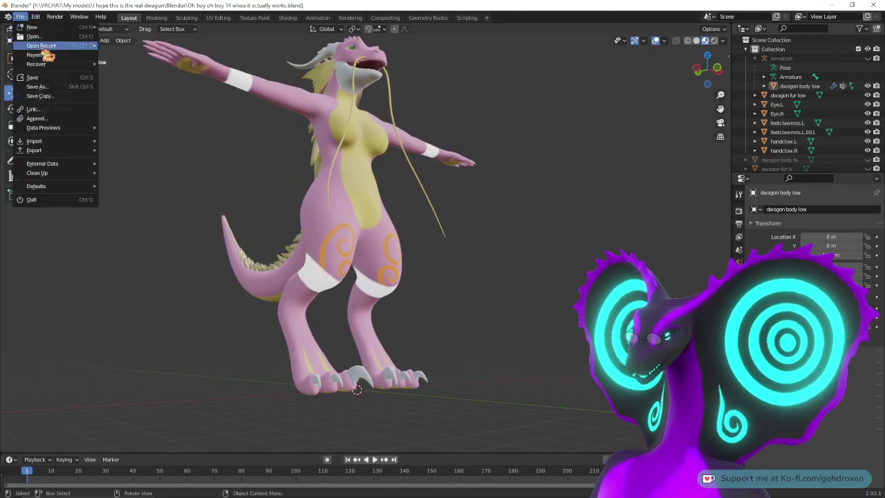
{"action": "left_click", "coordinate": [58, 88]}
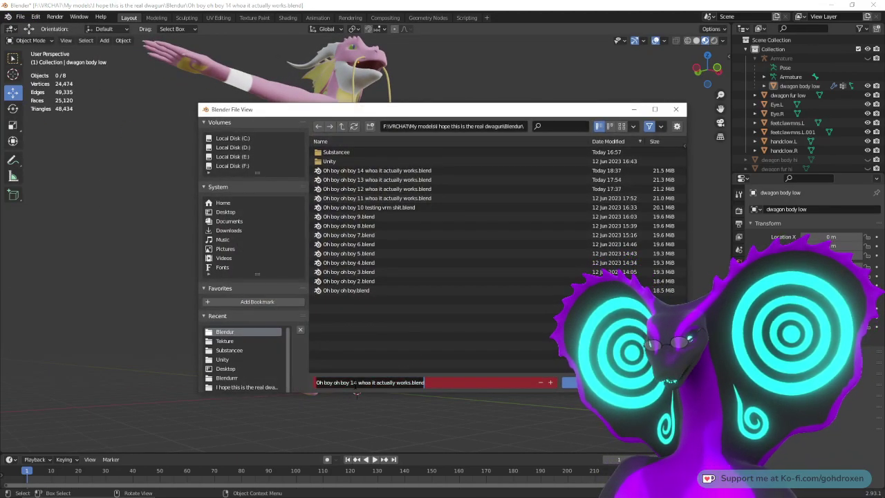
{"action": "left_click", "coordinate": [354, 382]}
{"action": "key", "text": "Delete"}
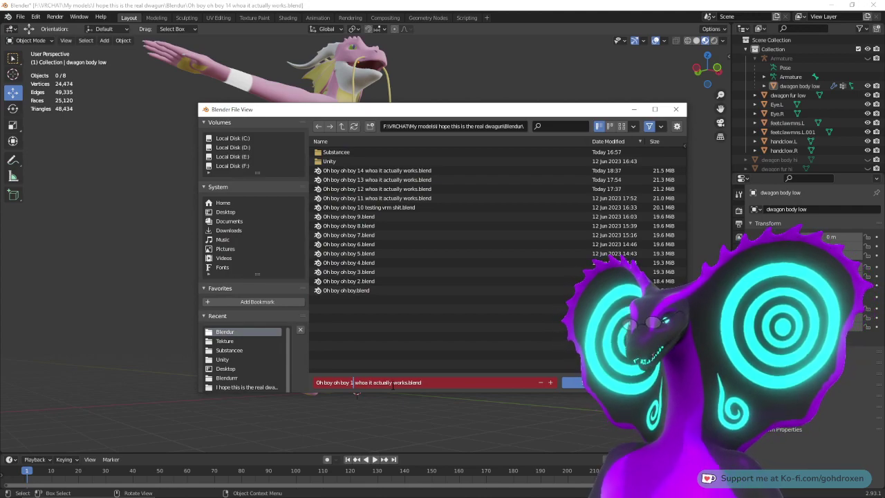
{"action": "type", "text": "5"}
{"action": "key", "text": "Return"}
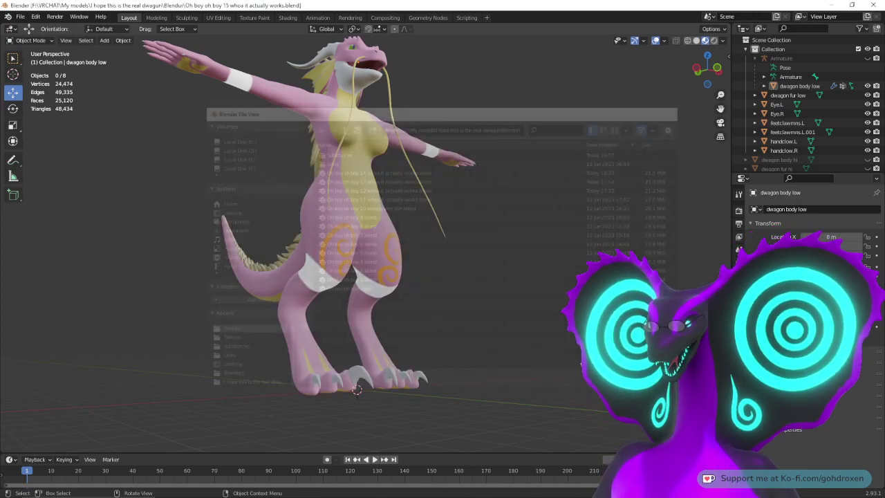
Step: Join feetclawmns.L into feetclawmns.L.001 so the claws of both feet form one object
{"action": "middle_click_drag", "start_coordinate": [626, 308], "coordinate": [569, 321]}
{"action": "scroll", "coordinate": [550, 322], "scroll_direction": "up", "scroll_amount": 2}
{"action": "scroll", "coordinate": [561, 270], "scroll_direction": "down", "scroll_amount": 3}
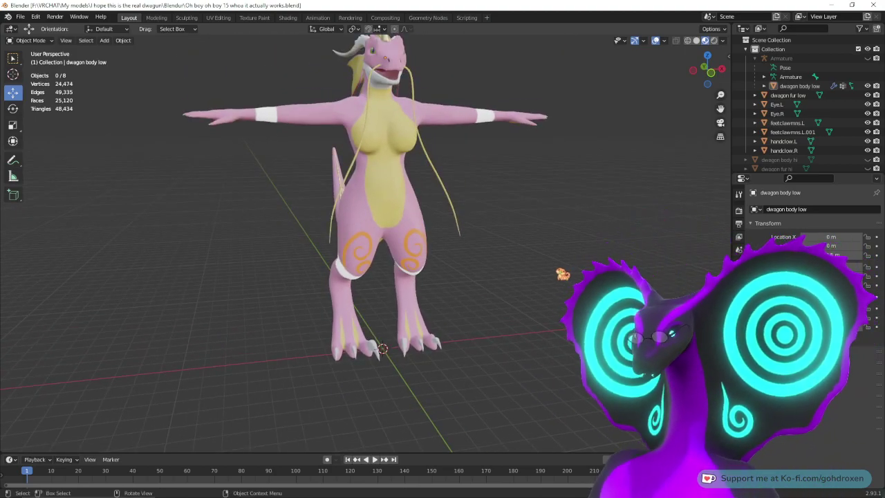
{"action": "left_click", "coordinate": [414, 348]}
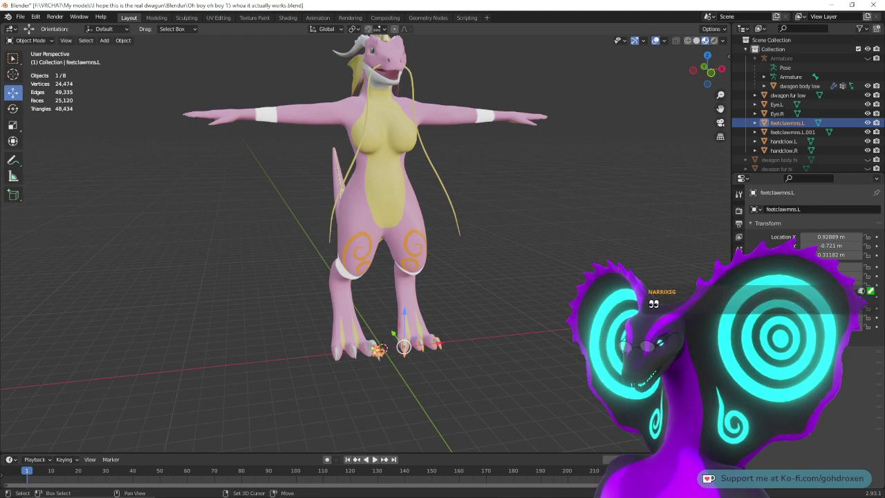
{"action": "left_click", "coordinate": [379, 349], "text": "shift"}
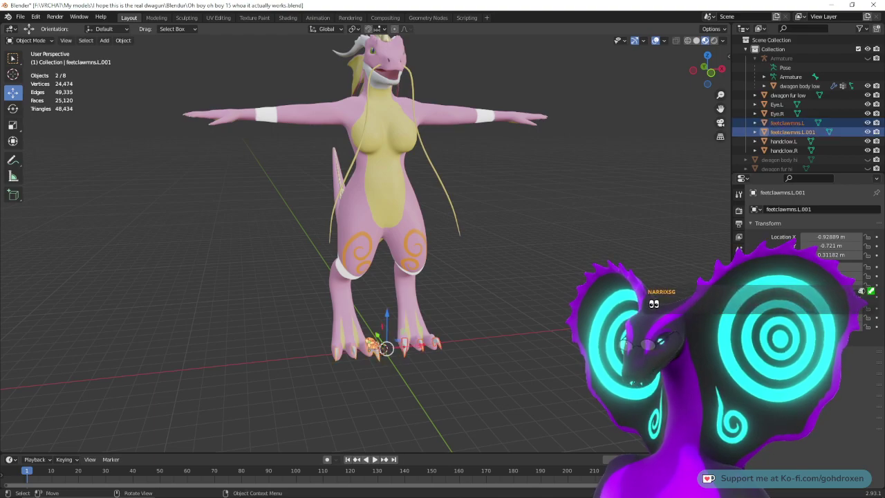
{"action": "left_click", "coordinate": [123, 40]}
{"action": "left_click", "coordinate": [157, 129]}
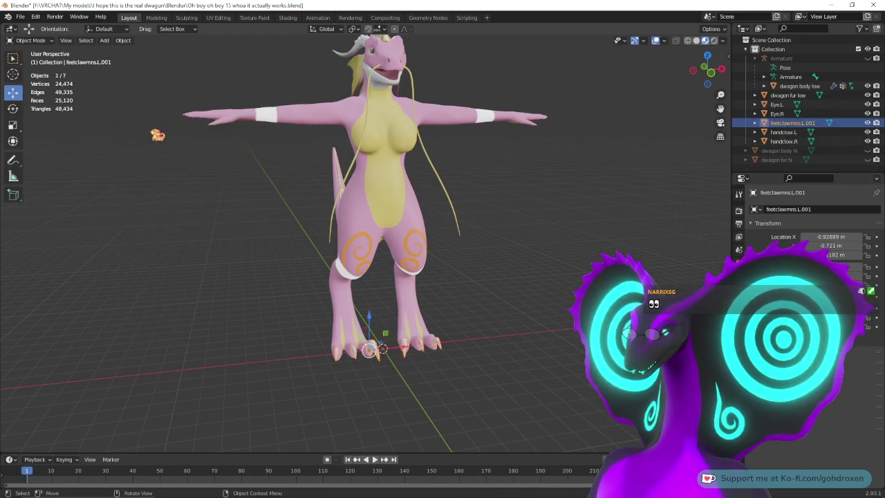
{"action": "middle_click_drag", "start_coordinate": [537, 201], "coordinate": [561, 189]}
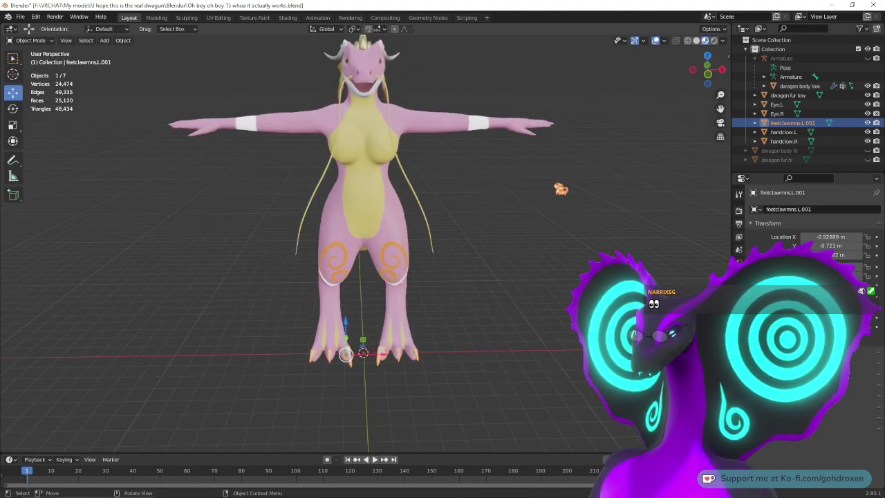
Step: Select handclow.L and handclow.R without the body and join them so the claws of both hands form one object
{"action": "left_click", "coordinate": [568, 134]}
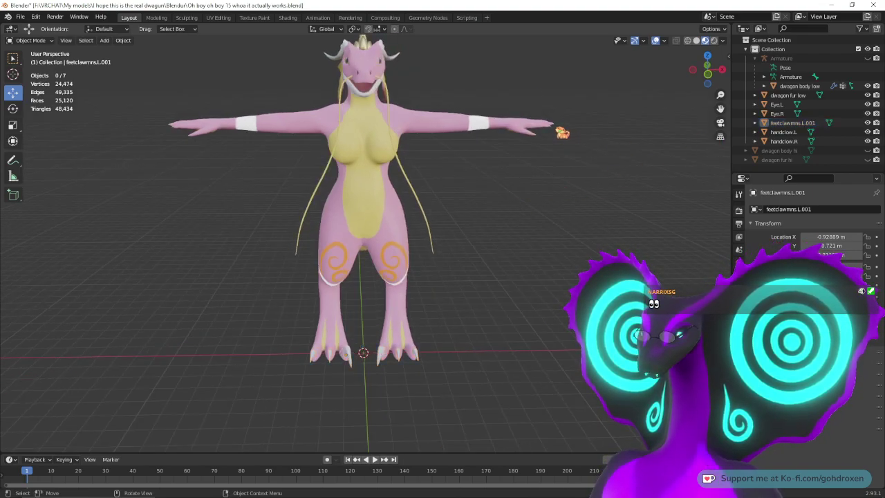
{"action": "left_click", "coordinate": [562, 134]}
{"action": "left_click", "coordinate": [171, 128], "text": "shift"}
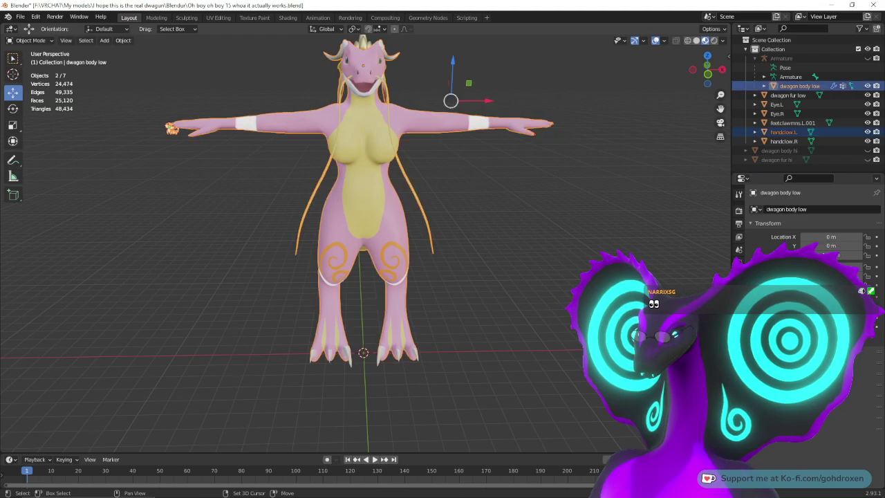
{"action": "left_click", "coordinate": [164, 131], "text": "shift"}
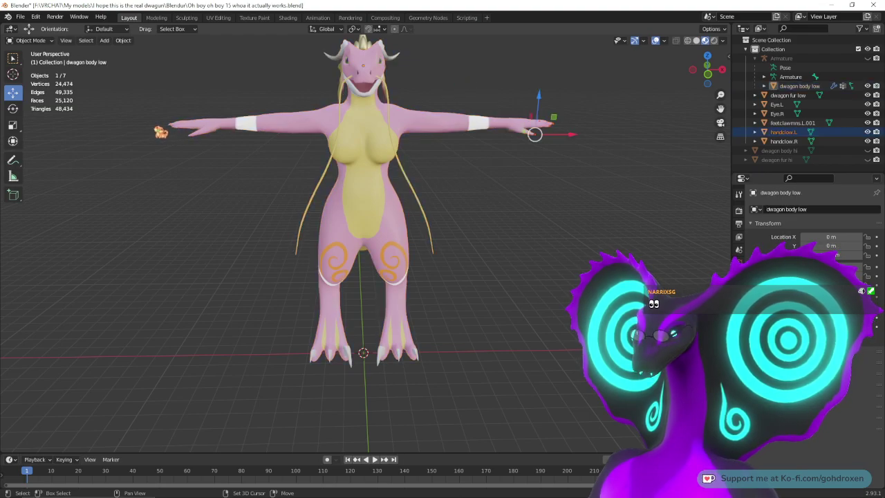
{"action": "left_click", "coordinate": [166, 130], "text": "shift"}
{"action": "left_click", "coordinate": [168, 130], "text": "shift"}
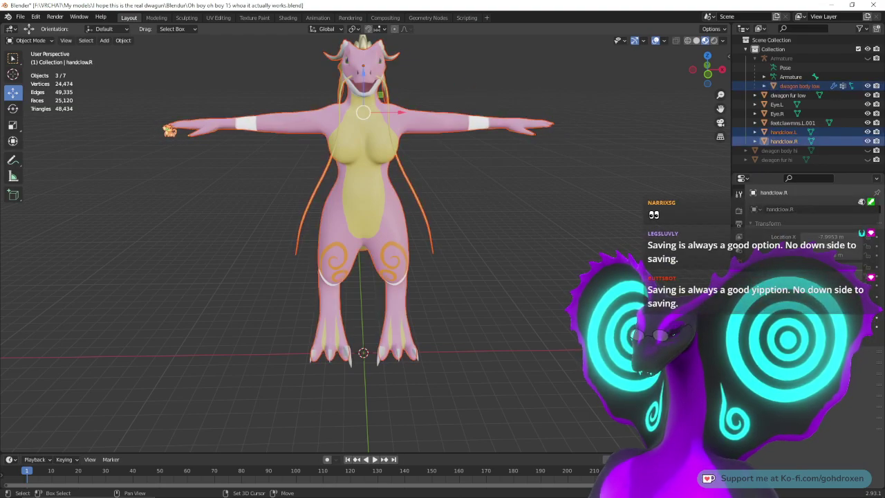
{"action": "left_click", "coordinate": [279, 135], "text": "shift"}
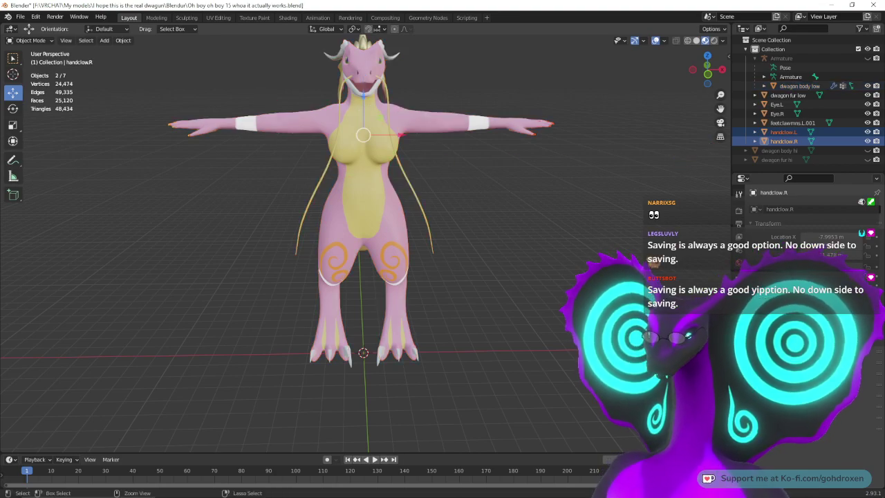
{"action": "scroll", "coordinate": [365, 243], "scroll_direction": "up", "scroll_amount": 4}
{"action": "middle_click_drag", "start_coordinate": [442, 139], "coordinate": [271, 384], "text": "shift"}
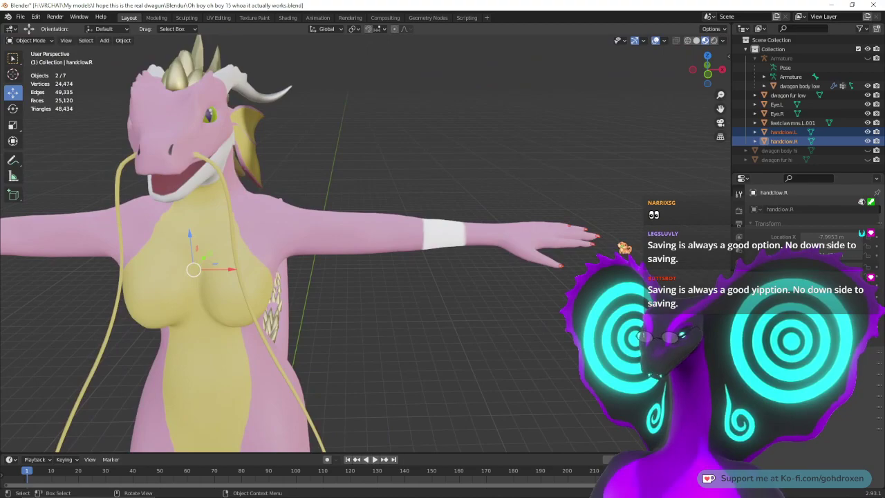
{"action": "middle_click_drag", "start_coordinate": [387, 249], "coordinate": [342, 249]}
{"action": "scroll", "coordinate": [365, 244], "scroll_direction": "up", "scroll_amount": 7}
{"action": "scroll", "coordinate": [585, 218], "scroll_direction": "down", "scroll_amount": 5}
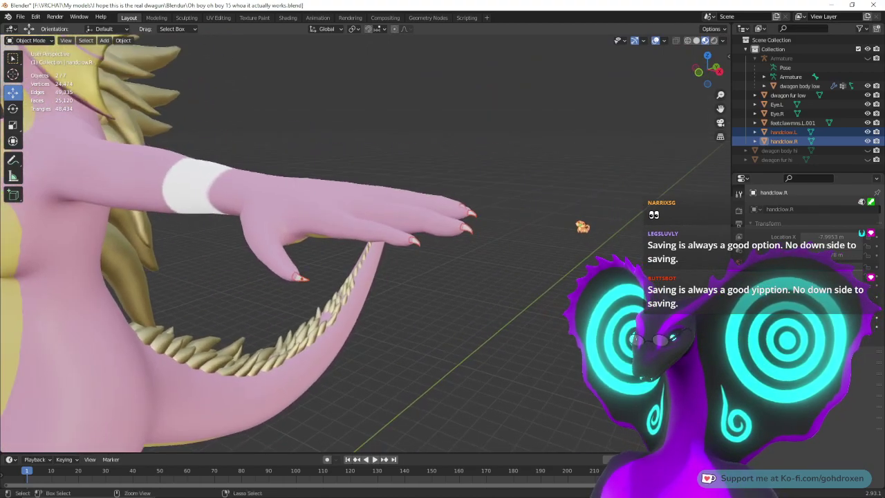
{"action": "middle_click_drag", "start_coordinate": [583, 226], "coordinate": [717, 228]}
{"action": "scroll", "coordinate": [415, 231], "scroll_direction": "down", "scroll_amount": 2}
{"action": "middle_click_drag", "start_coordinate": [415, 231], "coordinate": [505, 249], "text": "shift"}
{"action": "scroll", "coordinate": [449, 226], "scroll_direction": "down", "scroll_amount": 2}
{"action": "middle_click_drag", "start_coordinate": [449, 227], "coordinate": [506, 228]}
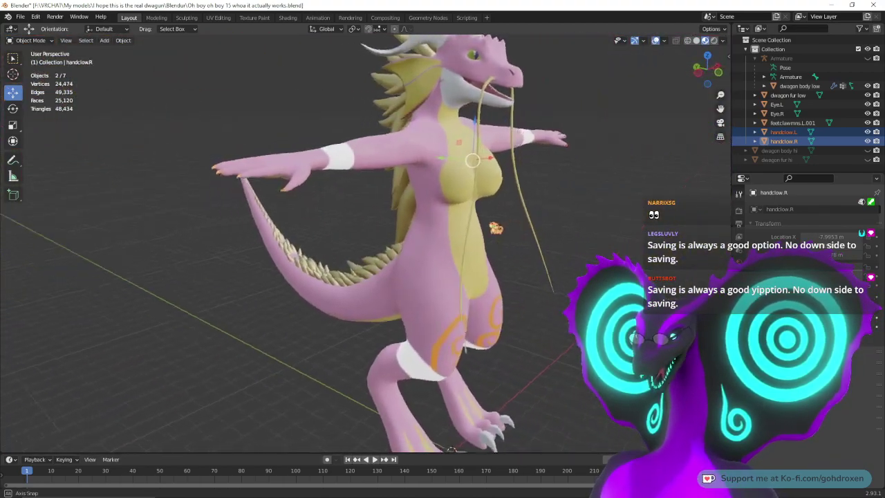
{"action": "scroll", "coordinate": [506, 227], "scroll_direction": "up", "scroll_amount": 4}
{"action": "left_click", "coordinate": [124, 41]}
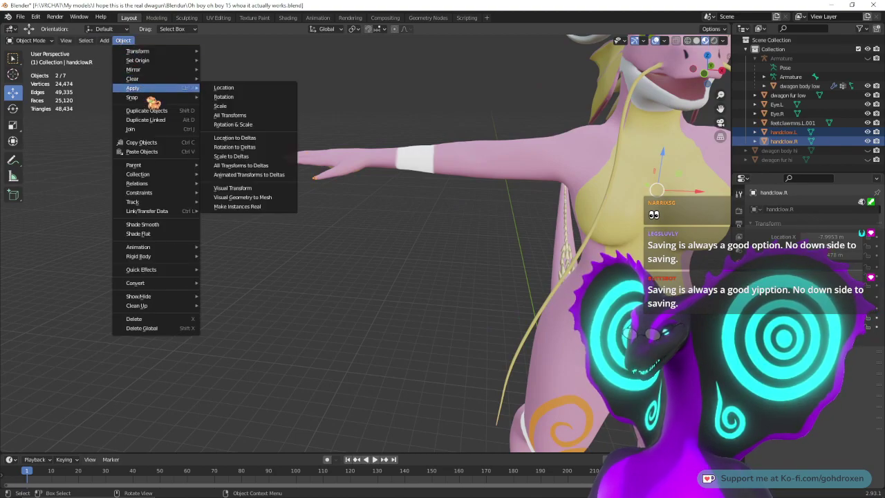
{"action": "left_click", "coordinate": [153, 129]}
{"action": "middle_click_drag", "start_coordinate": [326, 257], "coordinate": [414, 261]}
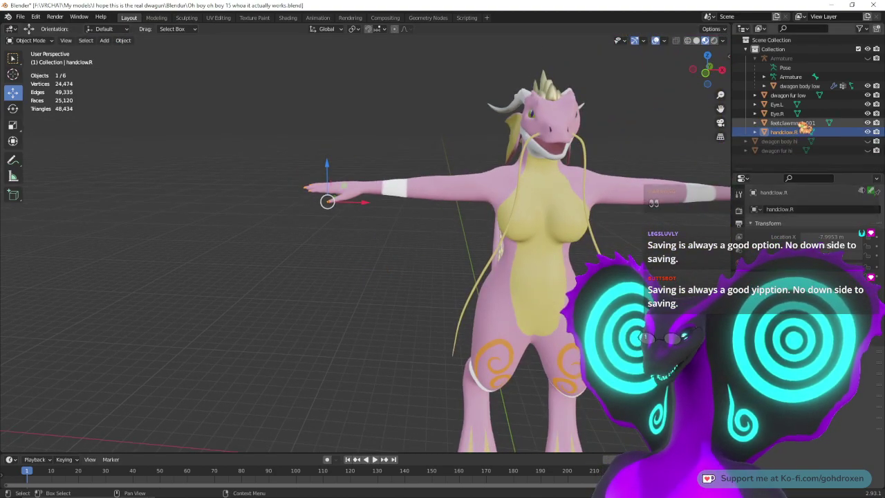
Step: Rename the joined foot claws to feetclawmns and the joined hand claws to handclow
{"action": "double_click", "coordinate": [795, 122]}
{"action": "left_click_drag", "start_coordinate": [819, 122], "coordinate": [806, 123]}
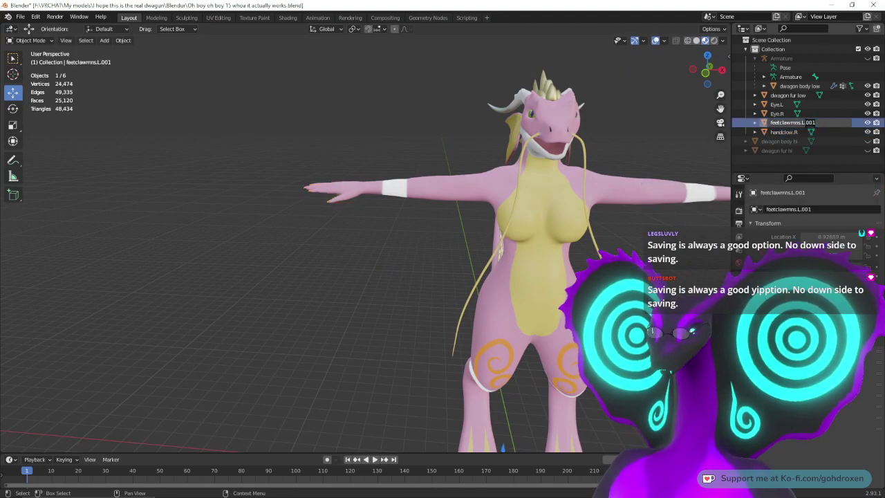
{"action": "key", "text": "BackSpace"}
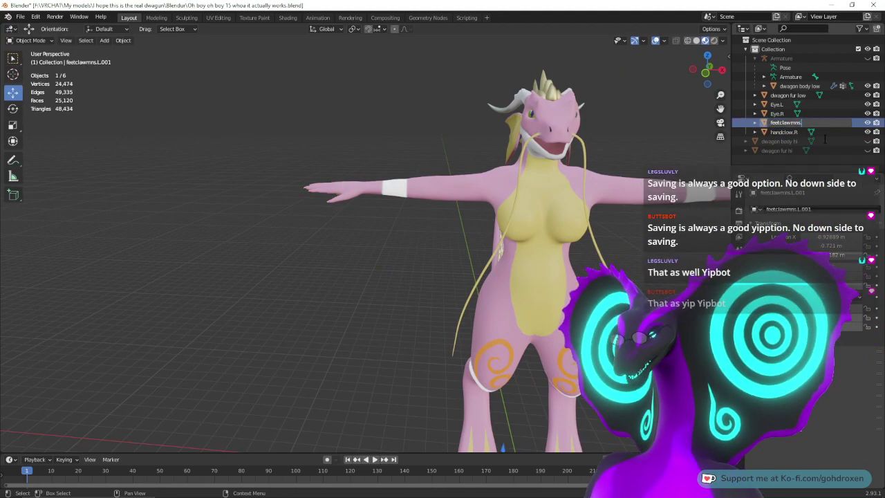
{"action": "key", "text": "Return"}
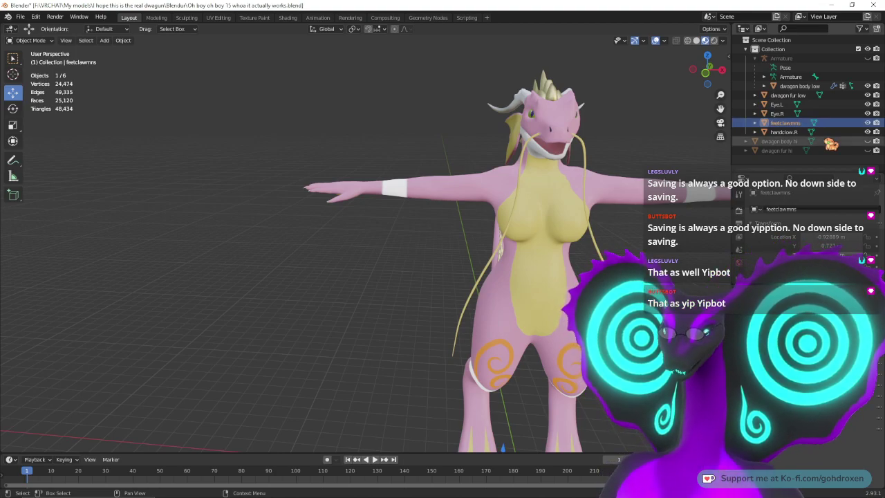
{"action": "double_click", "coordinate": [789, 132]}
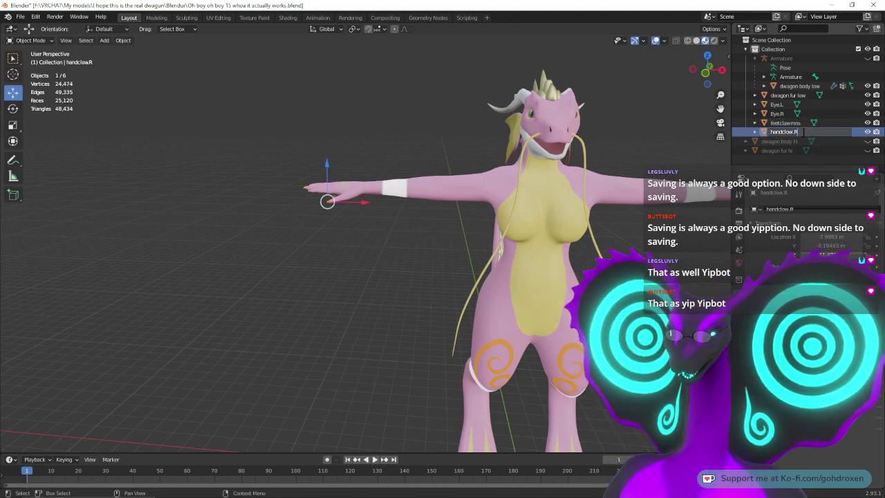
{"action": "key", "text": "Return"}
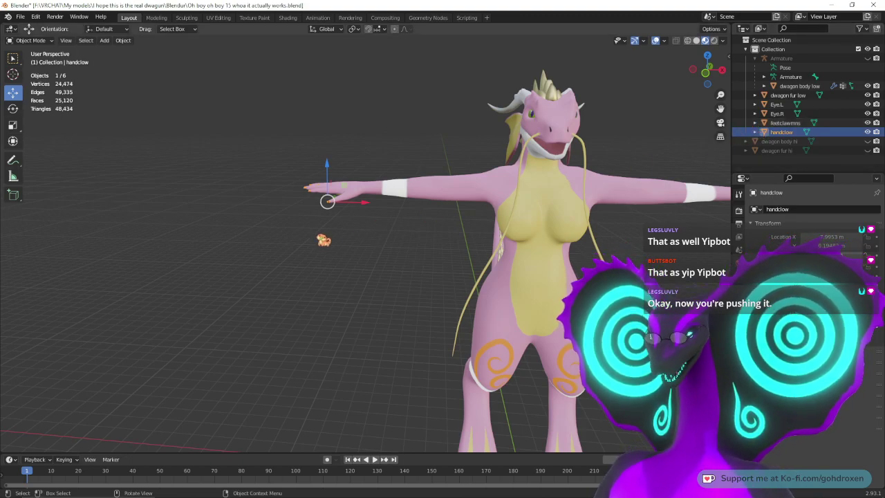
Step: Assign the existing Clows material used by handclow to the feetclawmns object
{"action": "middle_click_drag", "start_coordinate": [305, 274], "coordinate": [372, 280]}
{"action": "middle_click_drag", "start_coordinate": [511, 261], "coordinate": [430, 264]}
{"action": "middle_click_drag", "start_coordinate": [373, 246], "coordinate": [368, 228]}
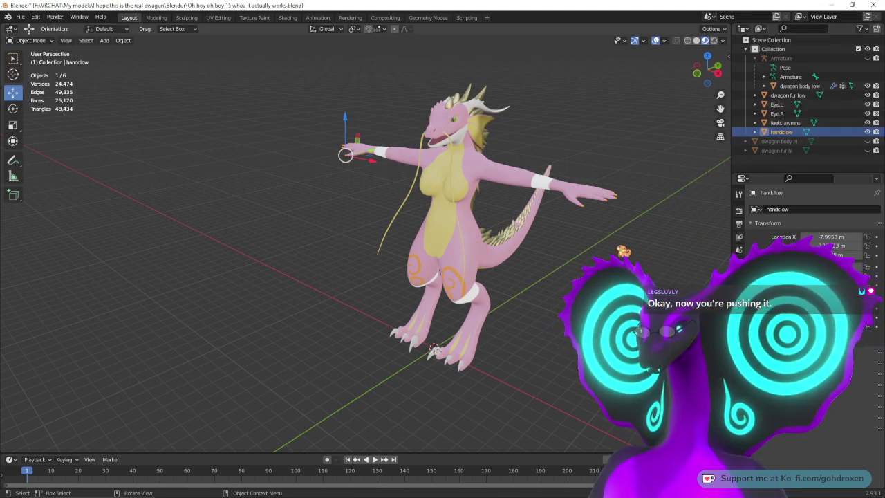
{"action": "middle_click_drag", "start_coordinate": [615, 243], "coordinate": [726, 237]}
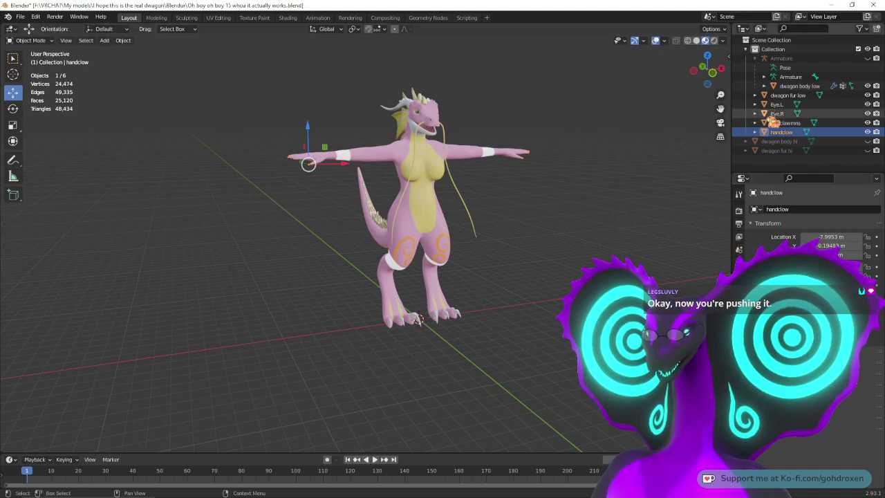
{"action": "left_click", "coordinate": [739, 372]}
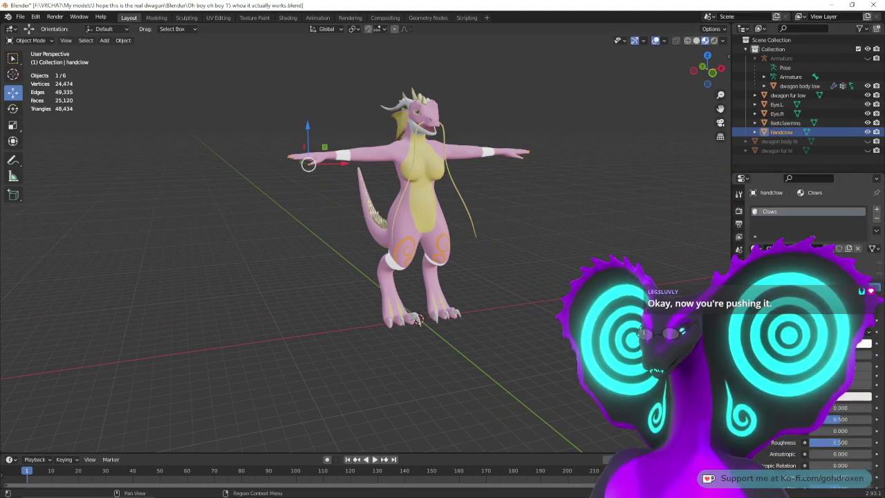
{"action": "left_click", "coordinate": [786, 123]}
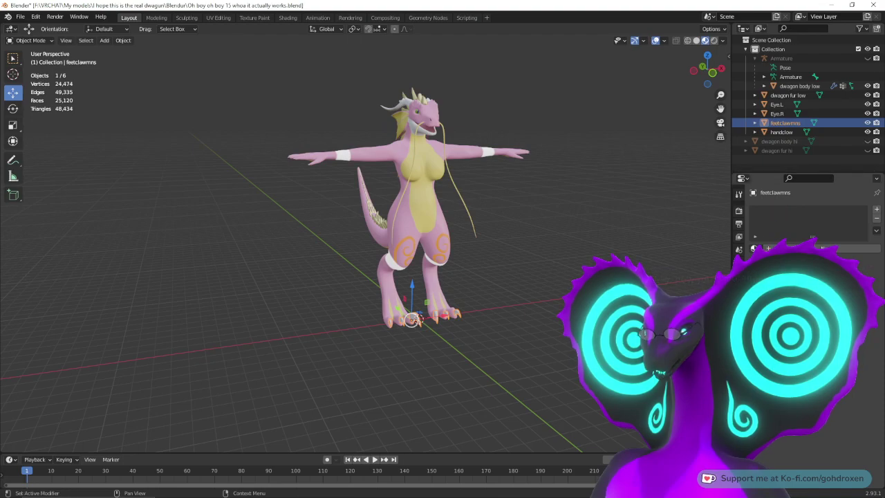
{"action": "left_click", "coordinate": [792, 271]}
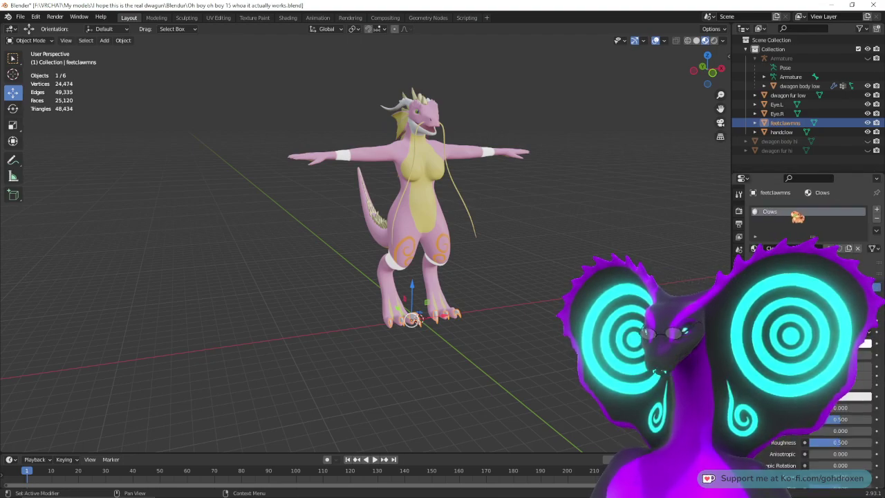
Step: Bring handclow and feetclawmns together into UV editing and select all of their claw geometry
{"action": "left_click", "coordinate": [789, 131]}
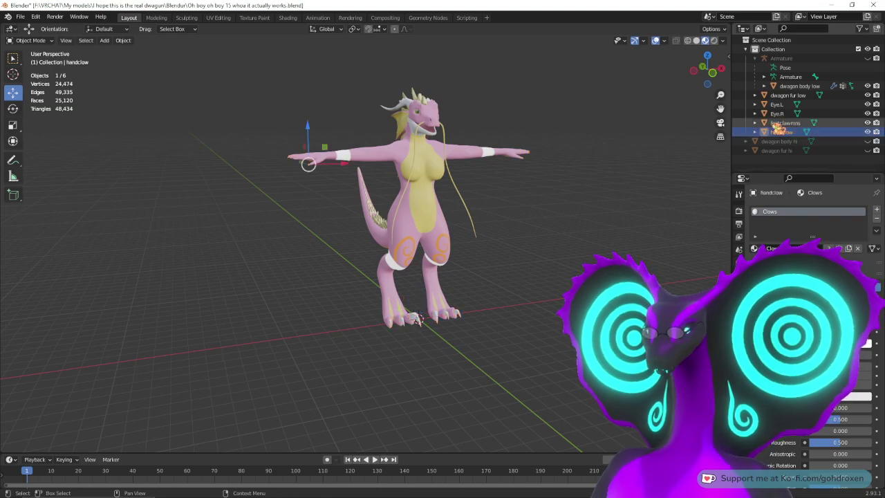
{"action": "left_click", "coordinate": [219, 17]}
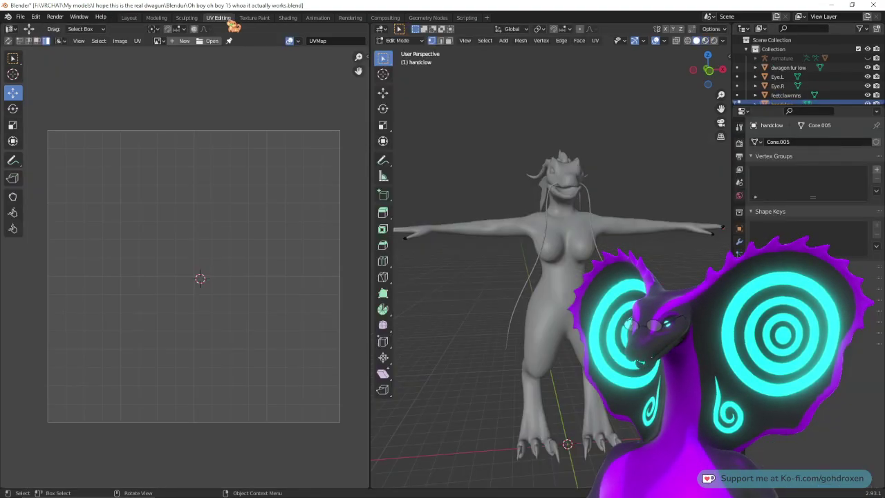
{"action": "key", "text": "a"}
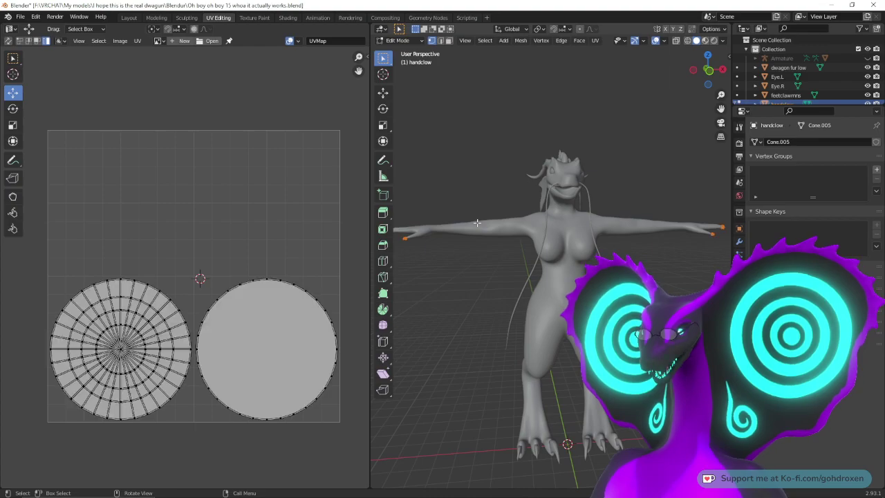
{"action": "scroll", "coordinate": [472, 307], "scroll_direction": "down", "scroll_amount": 3}
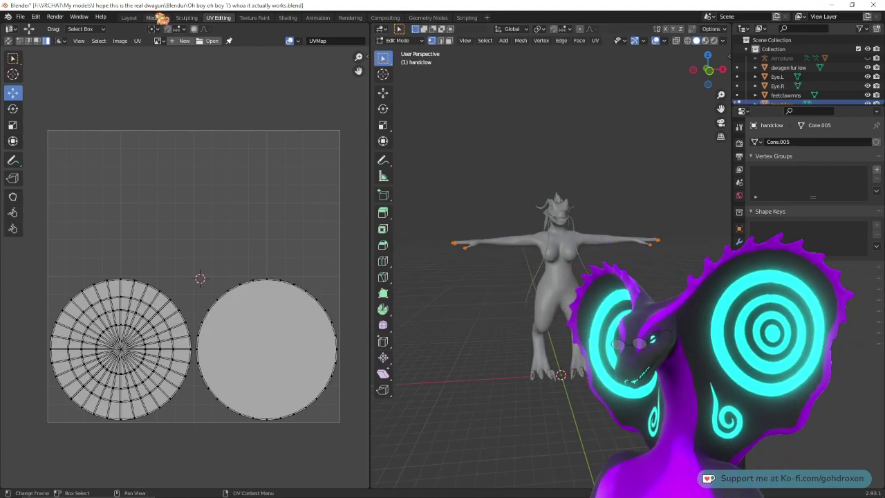
{"action": "left_click", "coordinate": [130, 18]}
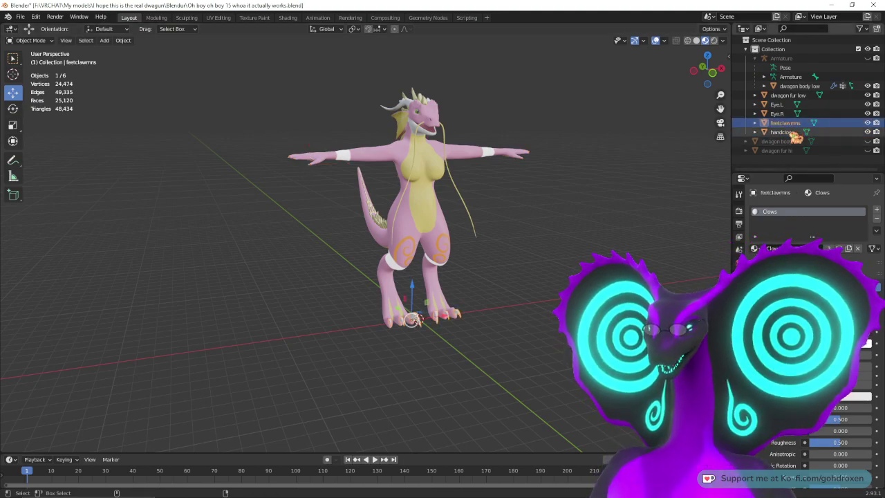
{"action": "left_click", "coordinate": [218, 17]}
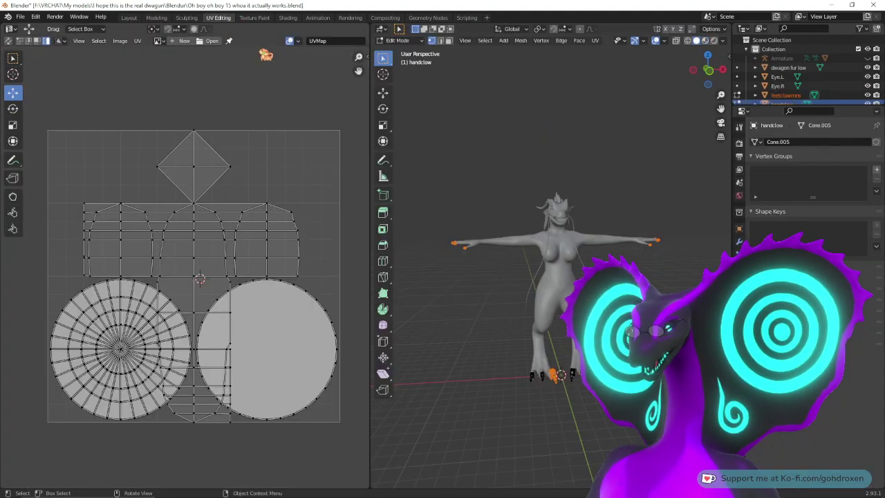
{"action": "key", "text": "a"}
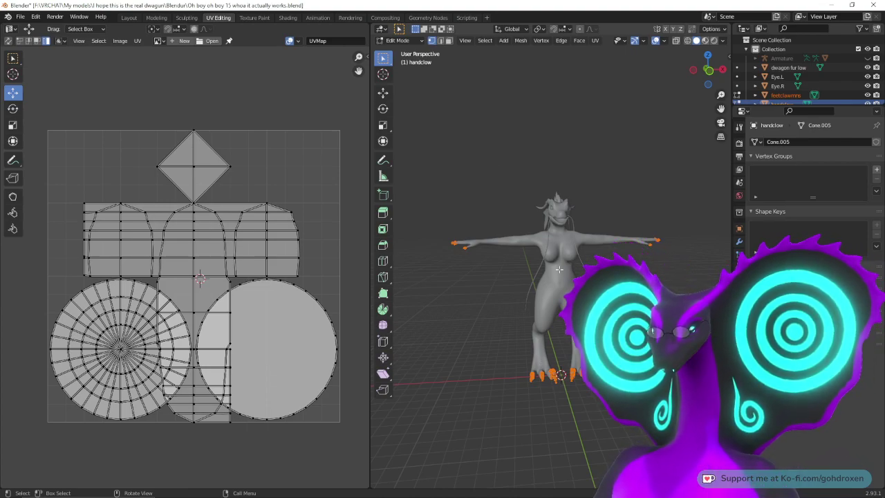
Step: Unwrap all the hand and foot claws with Smart UV Project using an island margin of 0.05
{"action": "left_click", "coordinate": [596, 40]}
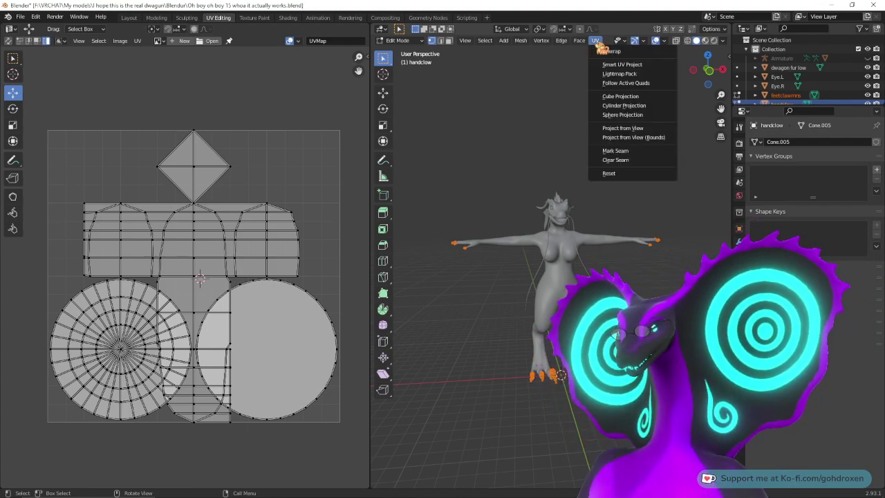
{"action": "left_click", "coordinate": [640, 65]}
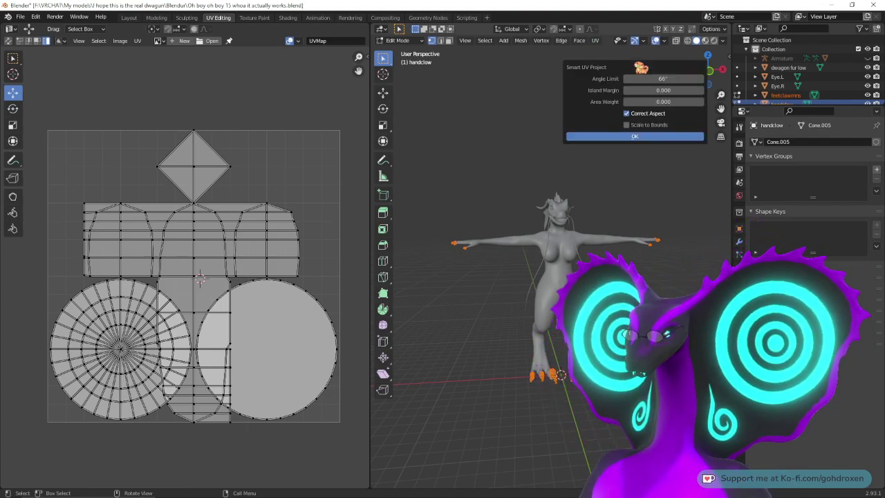
{"action": "left_click", "coordinate": [681, 90]}
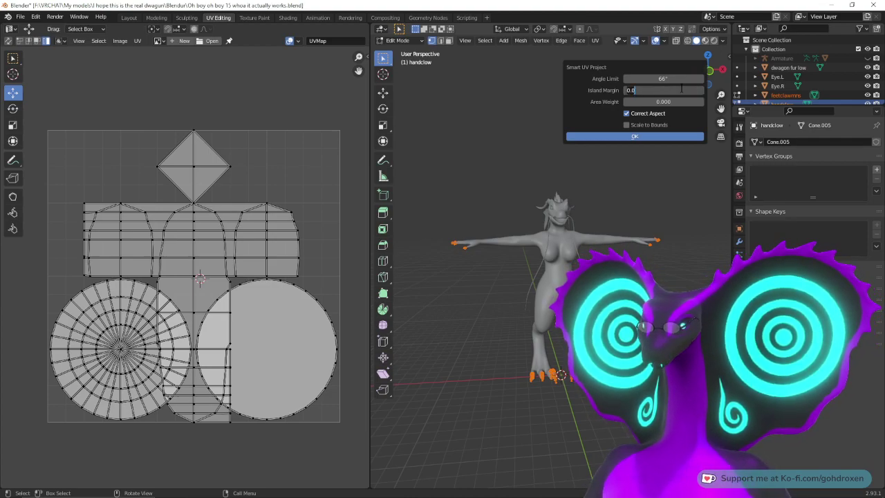
{"action": "type", "text": ".05"}
{"action": "key", "text": "Return"}
{"action": "left_click", "coordinate": [635, 136]}
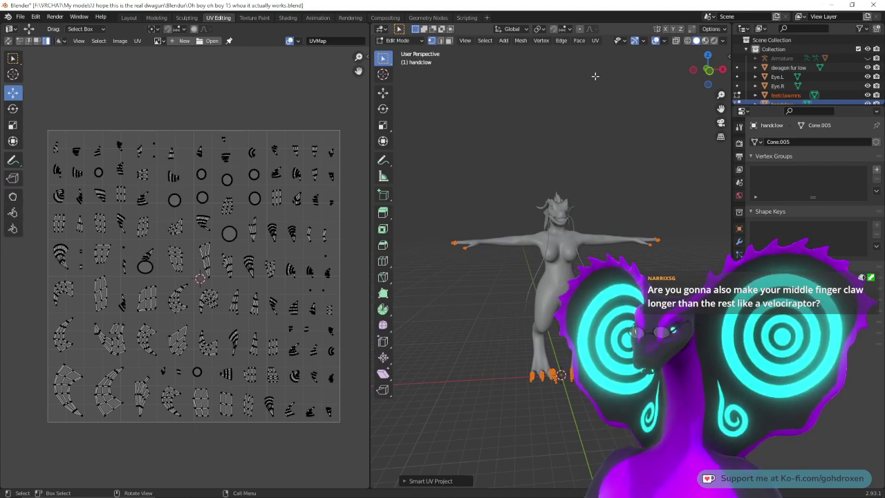
Step: Unwrap all the claws again with Smart UV Project, setting the island margin to 0.01
{"action": "left_click", "coordinate": [595, 40]}
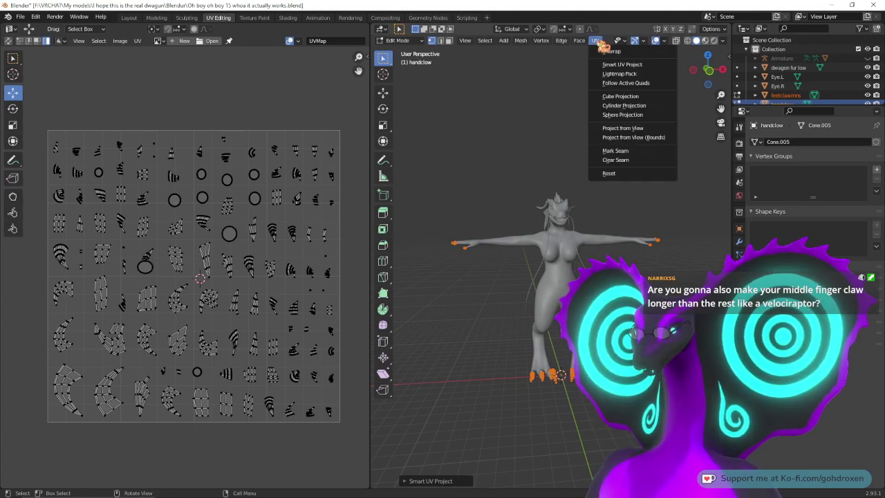
{"action": "left_click", "coordinate": [622, 66]}
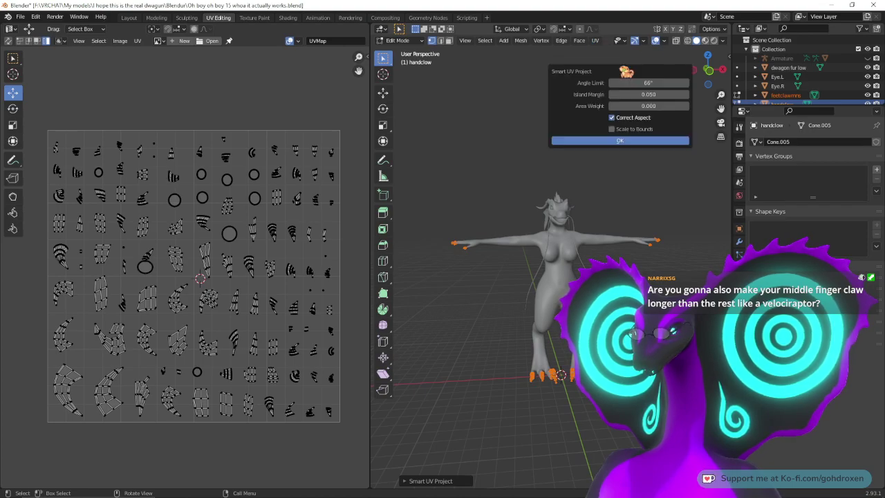
{"action": "left_click", "coordinate": [665, 94]}
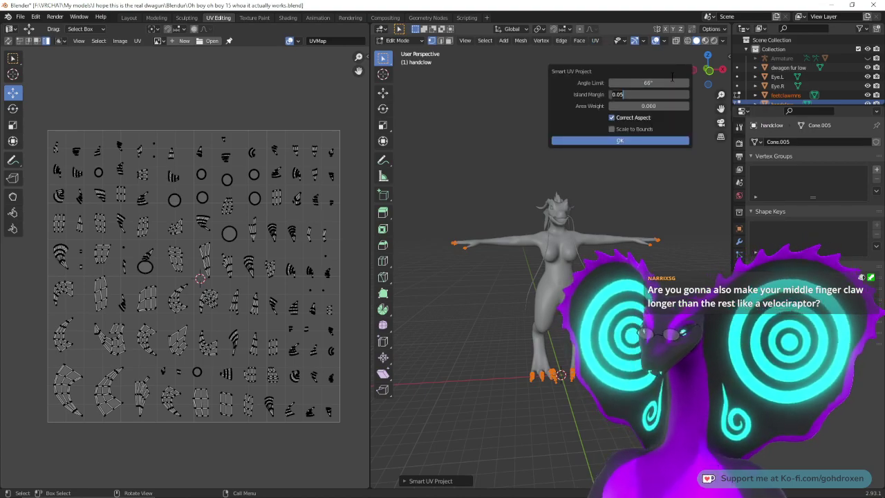
{"action": "key", "text": "BackSpace"}
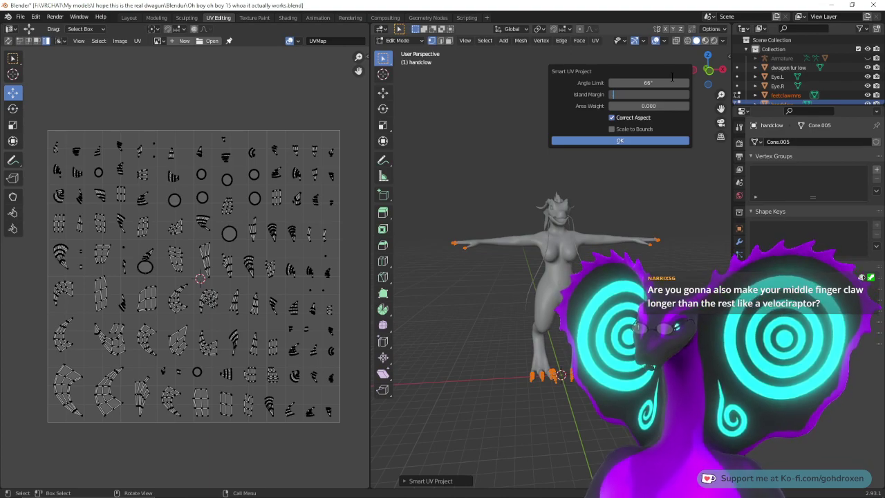
{"action": "type", "text": ".01"}
{"action": "key", "text": "Return"}
{"action": "left_click", "coordinate": [640, 139]}
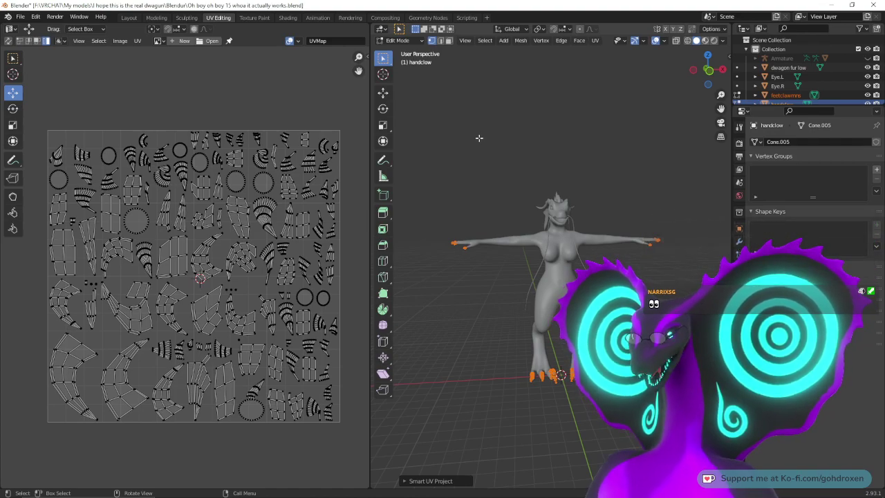
Step: Select only the handclow object and open it for mesh editing in the Modeling workspace
{"action": "left_click", "coordinate": [161, 18]}
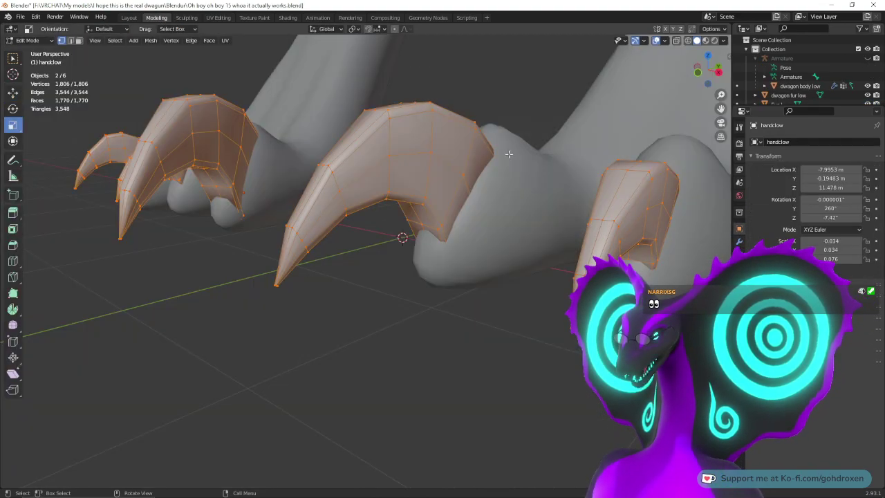
{"action": "left_click", "coordinate": [124, 19]}
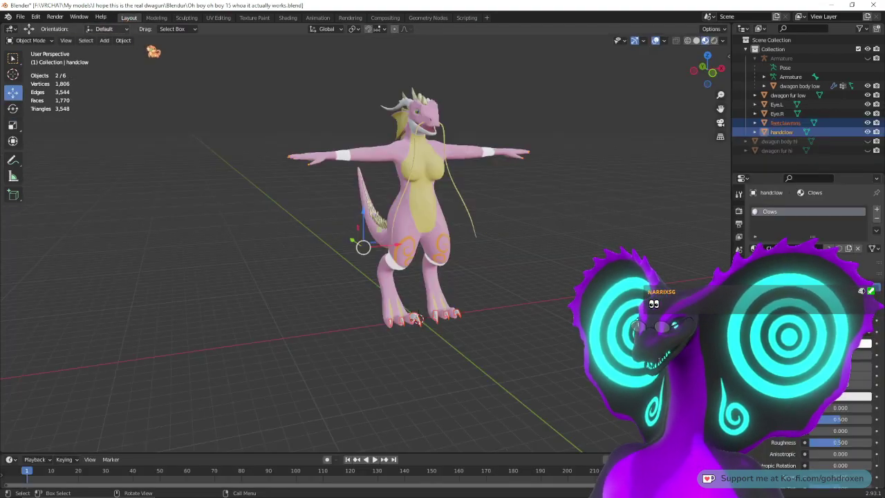
{"action": "middle_click_drag", "start_coordinate": [530, 221], "coordinate": [413, 223]}
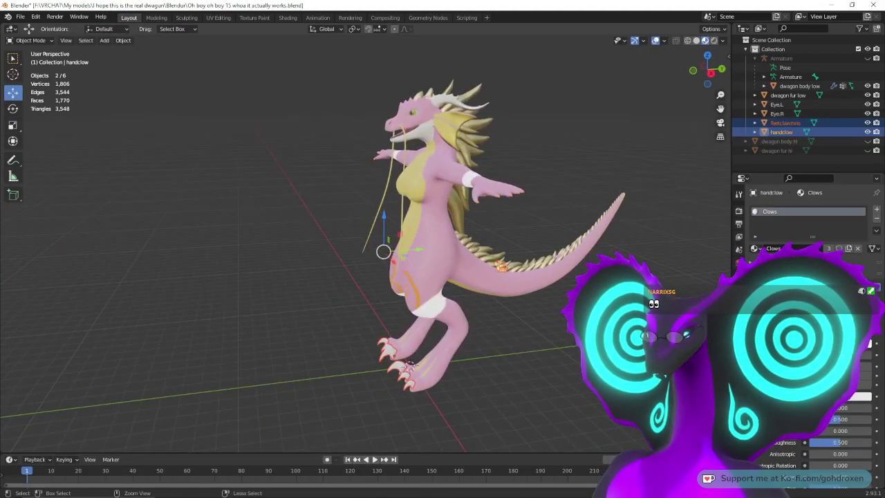
{"action": "scroll", "coordinate": [505, 250], "scroll_direction": "up", "scroll_amount": 4}
{"action": "middle_click_drag", "start_coordinate": [557, 226], "coordinate": [505, 256]}
{"action": "left_click", "coordinate": [524, 203]}
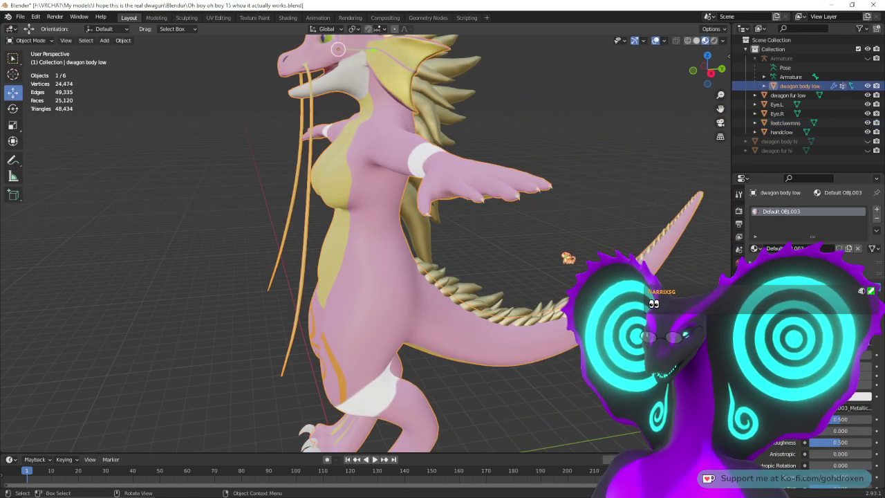
{"action": "left_click", "coordinate": [524, 205]}
{"action": "left_click", "coordinate": [156, 18]}
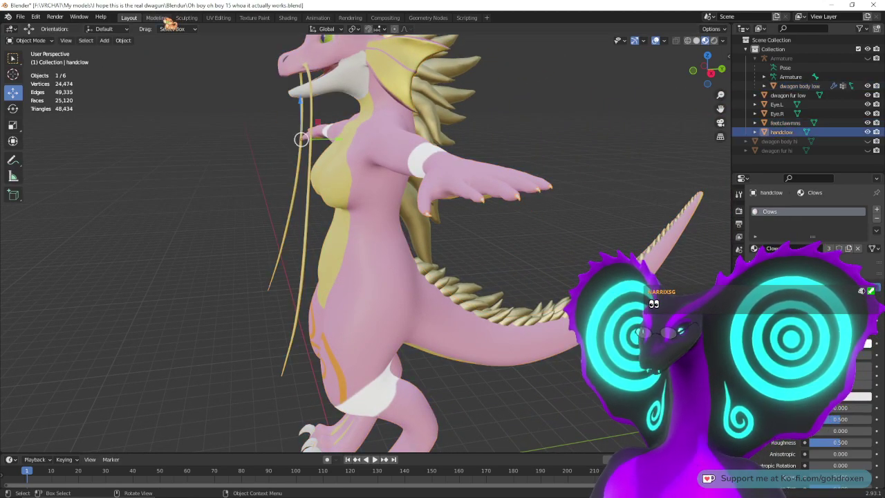
{"action": "key", "text": "KP_Decimal"}
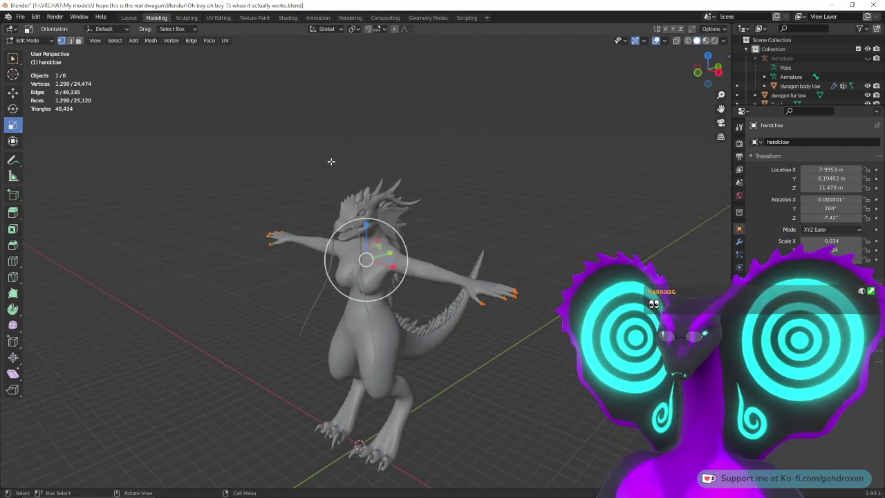
Step: Select the whole middle finger claw of the dragon's left hand in wireframe and enlarge it uniformly by about 1.148
{"action": "middle_click_drag", "start_coordinate": [503, 262], "coordinate": [452, 244]}
{"action": "middle_click_drag", "start_coordinate": [489, 310], "coordinate": [525, 254], "text": "ctrl"}
{"action": "left_click", "coordinate": [635, 256]}
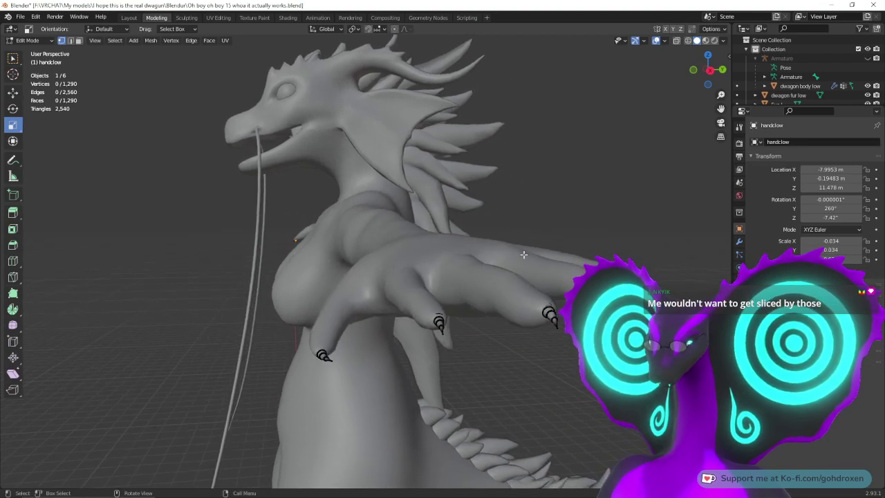
{"action": "left_click", "coordinate": [688, 40]}
{"action": "left_click_drag", "start_coordinate": [523, 294], "coordinate": [571, 343]}
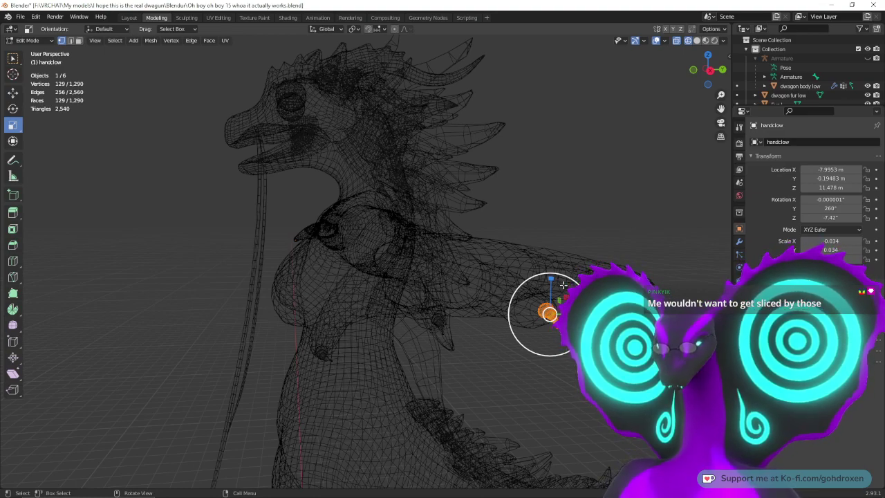
{"action": "key", "text": "s"}
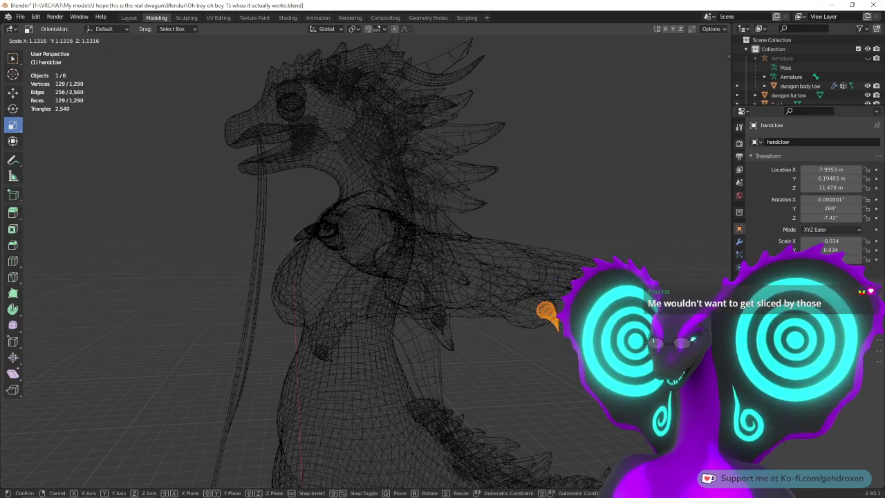
{"action": "left_click", "coordinate": [576, 268]}
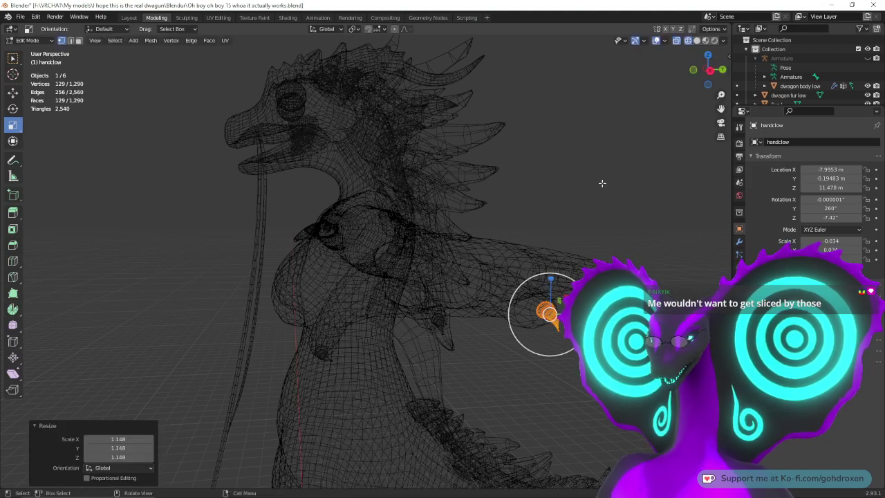
Step: Return to solid shading and shift the enlarged middle finger claw about -0.01 m along Y to centre it on the fingertip
{"action": "left_click", "coordinate": [697, 40]}
{"action": "mouse_move", "coordinate": [651, 187]}
{"action": "middle_mouse_down"}
{"action": "mouse_move", "coordinate": [611, 184]}
{"action": "mouse_move", "coordinate": [622, 185]}
{"action": "middle_mouse_up"}
{"action": "left_click", "coordinate": [14, 92]}
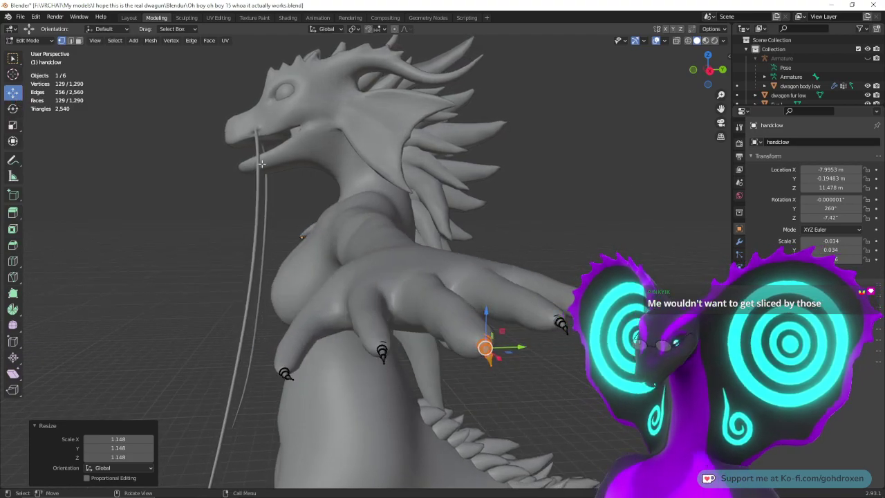
{"action": "key", "text": "KP_Decimal"}
{"action": "scroll", "coordinate": [544, 174], "scroll_direction": "down", "scroll_amount": 5}
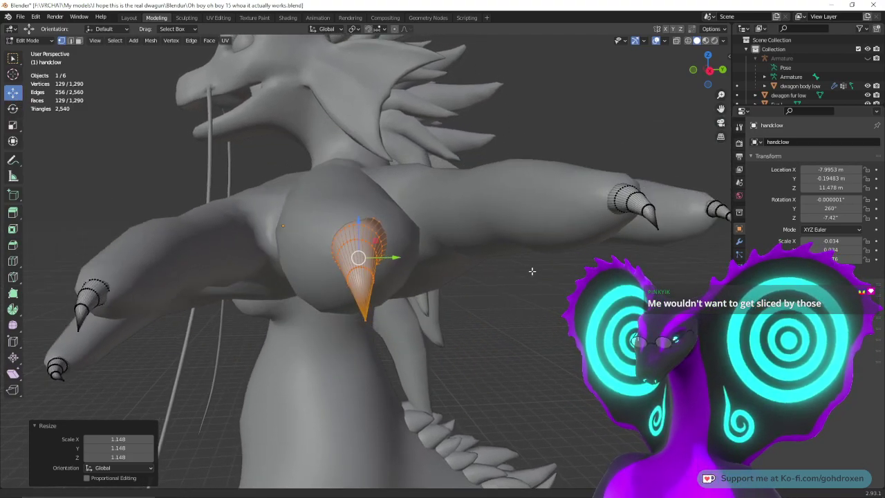
{"action": "left_click_drag", "start_coordinate": [396, 259], "coordinate": [383, 262]}
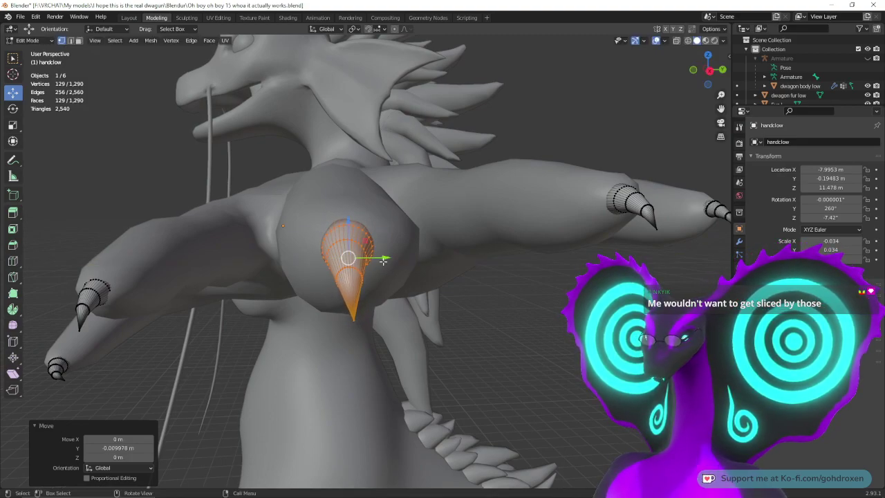
Step: Select the whole middle finger claw of the dragon's right hand in wireframe, and return to solid shading with it framed
{"action": "middle_click_drag", "start_coordinate": [308, 249], "coordinate": [408, 258]}
{"action": "scroll", "coordinate": [409, 300], "scroll_direction": "down", "scroll_amount": 8}
{"action": "middle_click_drag", "start_coordinate": [313, 272], "coordinate": [532, 276], "text": "shift"}
{"action": "middle_click_drag", "start_coordinate": [277, 276], "coordinate": [457, 277], "text": "shift"}
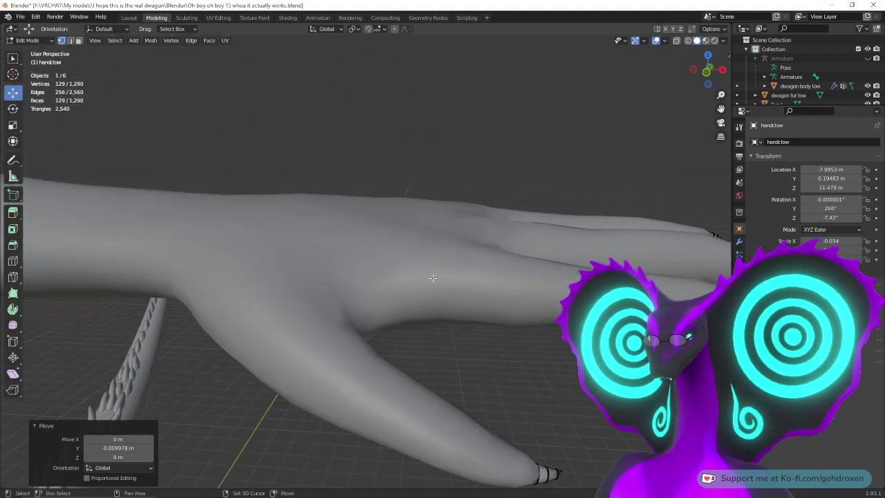
{"action": "middle_click_drag", "start_coordinate": [304, 276], "coordinate": [514, 277], "text": "shift"}
{"action": "scroll", "coordinate": [435, 316], "scroll_direction": "down", "scroll_amount": 8}
{"action": "middle_click_drag", "start_coordinate": [426, 335], "coordinate": [392, 38]}
{"action": "scroll", "coordinate": [474, 282], "scroll_direction": "down", "scroll_amount": 3}
{"action": "scroll", "coordinate": [440, 286], "scroll_direction": "up", "scroll_amount": 4}
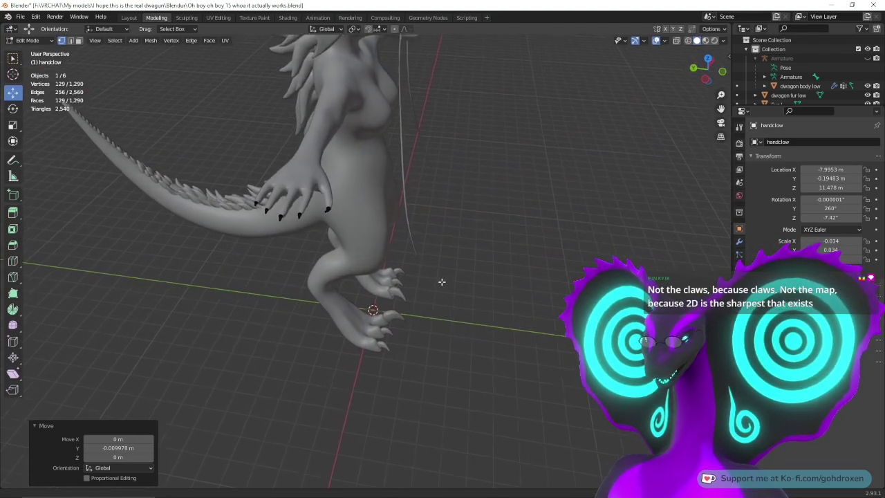
{"action": "scroll", "coordinate": [447, 239], "scroll_direction": "up", "scroll_amount": 2}
{"action": "middle_click_drag", "start_coordinate": [446, 239], "coordinate": [543, 263], "text": "shift"}
{"action": "left_click", "coordinate": [688, 40]}
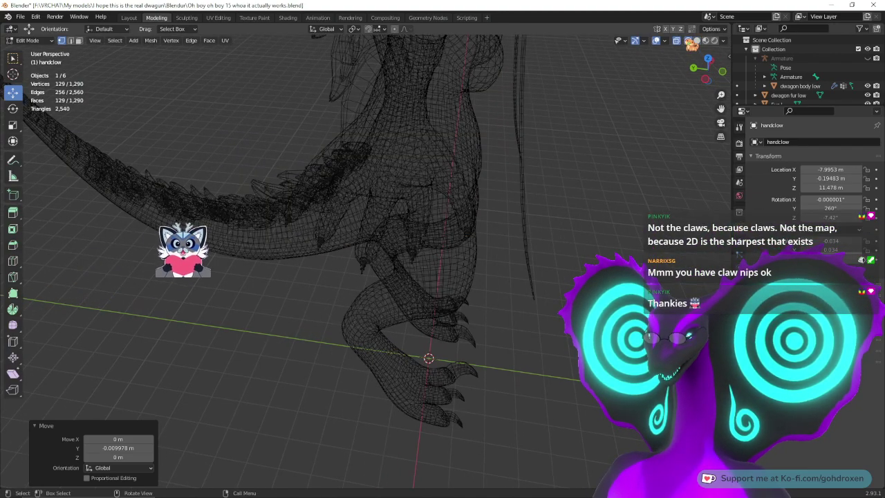
{"action": "scroll", "coordinate": [443, 286], "scroll_direction": "up", "scroll_amount": 1}
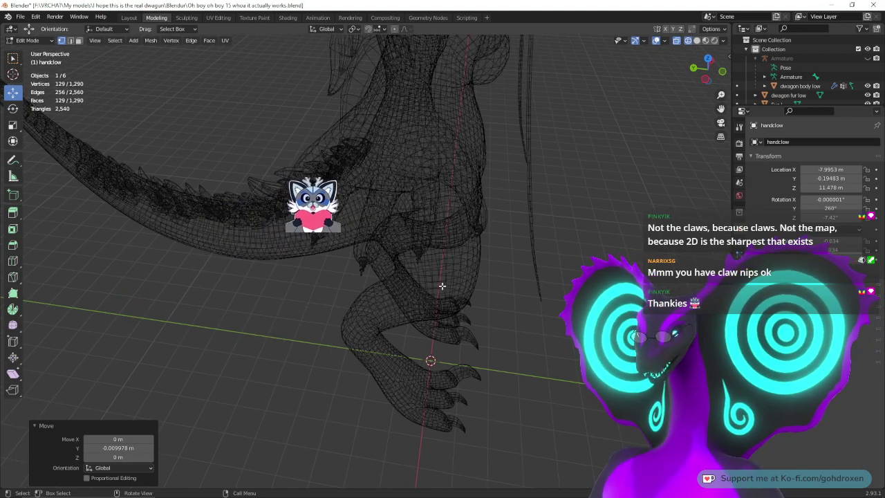
{"action": "left_click_drag", "start_coordinate": [352, 249], "coordinate": [379, 291]}
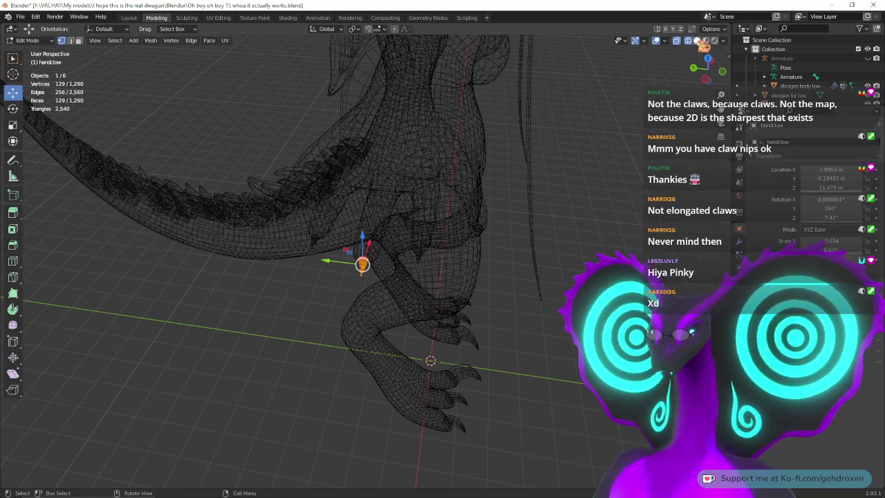
{"action": "left_click", "coordinate": [697, 40]}
{"action": "key", "text": "KP_Decimal"}
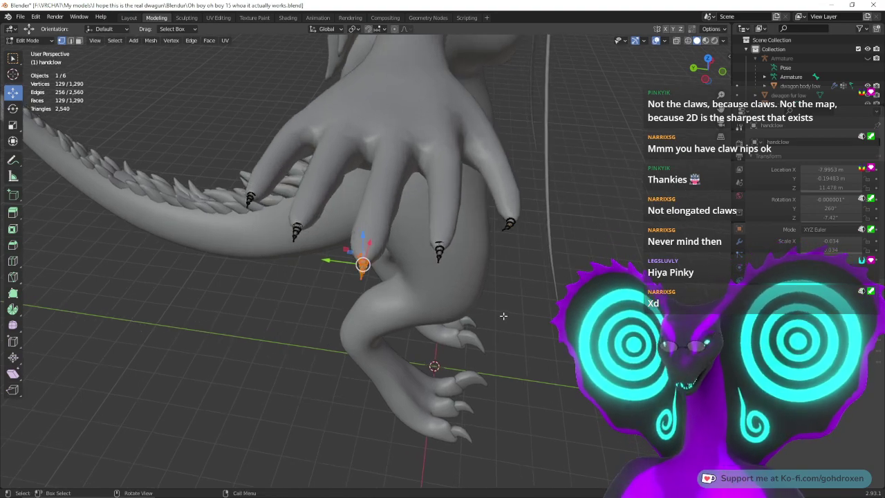
Step: Enlarge the right middle finger claw uniformly and shift it about -0.0037 m along X and -0.0032 m along Z onto the fingertip
{"action": "scroll", "coordinate": [532, 246], "scroll_direction": "down", "scroll_amount": 4}
{"action": "middle_click_drag", "start_coordinate": [532, 245], "coordinate": [415, 228]}
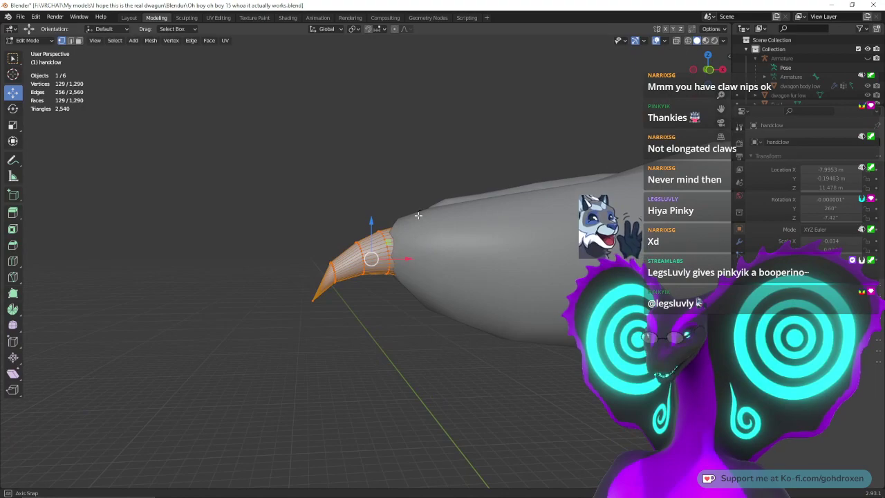
{"action": "left_click", "coordinate": [16, 126]}
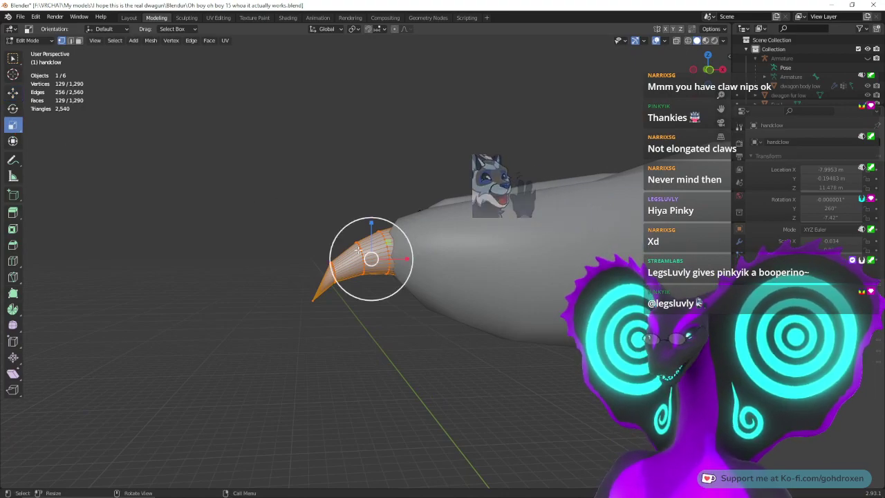
{"action": "left_click_drag", "start_coordinate": [347, 242], "coordinate": [385, 248]}
{"action": "key", "text": "shift+space"}
{"action": "key", "text": "g"}
Step: Shift the right middle finger claw about -0.0048 m along Y to centre it on the fingertip, and clear the selection
{"action": "middle_click_drag", "start_coordinate": [384, 184], "coordinate": [392, 226]}
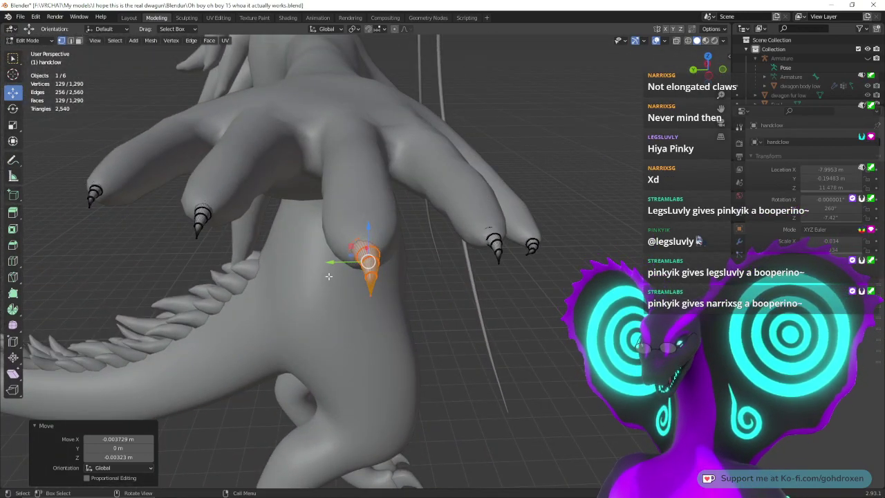
{"action": "left_click_drag", "start_coordinate": [334, 267], "coordinate": [337, 267]}
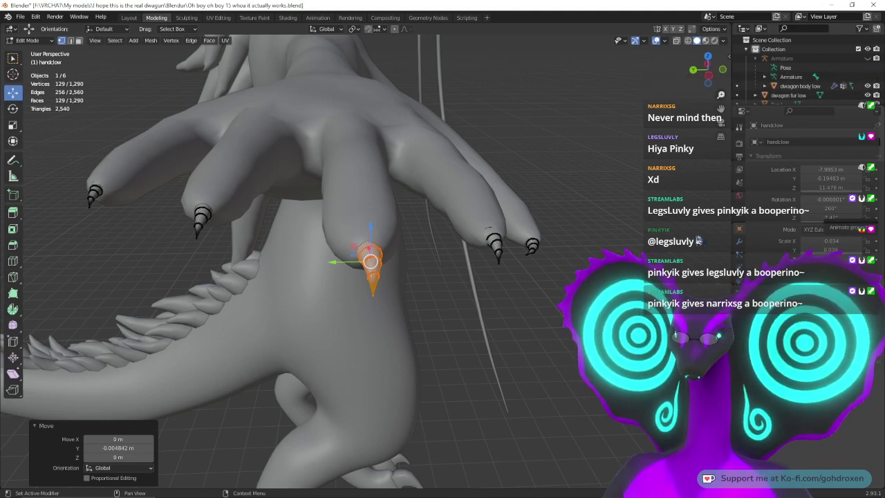
{"action": "left_click", "coordinate": [630, 116]}
{"action": "middle_click_drag", "start_coordinate": [627, 122], "coordinate": [485, 133]}
{"action": "mouse_move", "coordinate": [486, 133]}
{"action": "middle_mouse_down", "text": "ctrl"}
{"action": "mouse_move", "coordinate": [472, 203]}
{"action": "mouse_move", "coordinate": [490, 156]}
{"action": "mouse_move", "coordinate": [503, 200]}
{"action": "mouse_move", "coordinate": [473, 132]}
{"action": "middle_mouse_up", "text": "ctrl"}
{"action": "middle_click_drag", "start_coordinate": [530, 200], "coordinate": [525, 146], "text": "ctrl"}
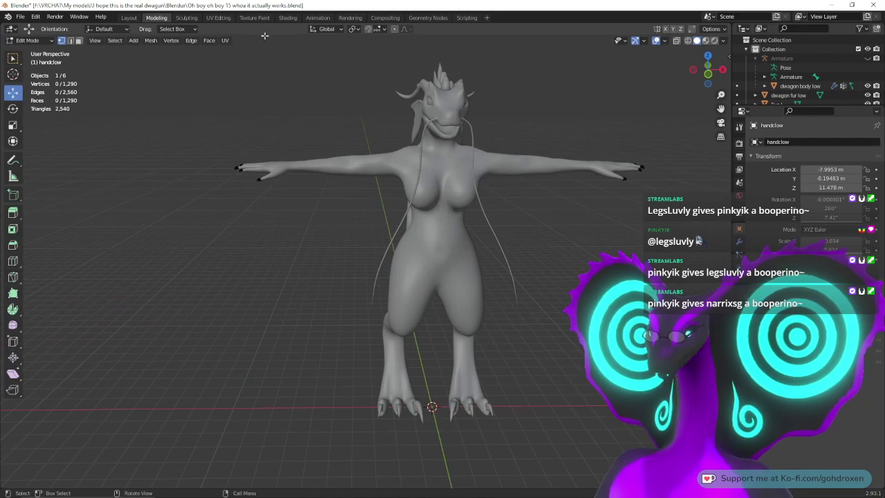
Step: Return to the Layout workspace and box-select all of the dragon's visible objects
{"action": "left_click", "coordinate": [129, 17]}
{"action": "middle_click_drag", "start_coordinate": [533, 104], "coordinate": [582, 101]}
{"action": "mouse_move", "coordinate": [464, 166]}
{"action": "middle_mouse_down"}
{"action": "mouse_move", "coordinate": [547, 152]}
{"action": "mouse_move", "coordinate": [545, 241]}
{"action": "mouse_move", "coordinate": [581, 253]}
{"action": "middle_mouse_up"}
{"action": "left_click", "coordinate": [542, 263]}
{"action": "middle_click_drag", "start_coordinate": [595, 283], "coordinate": [595, 253], "text": "ctrl"}
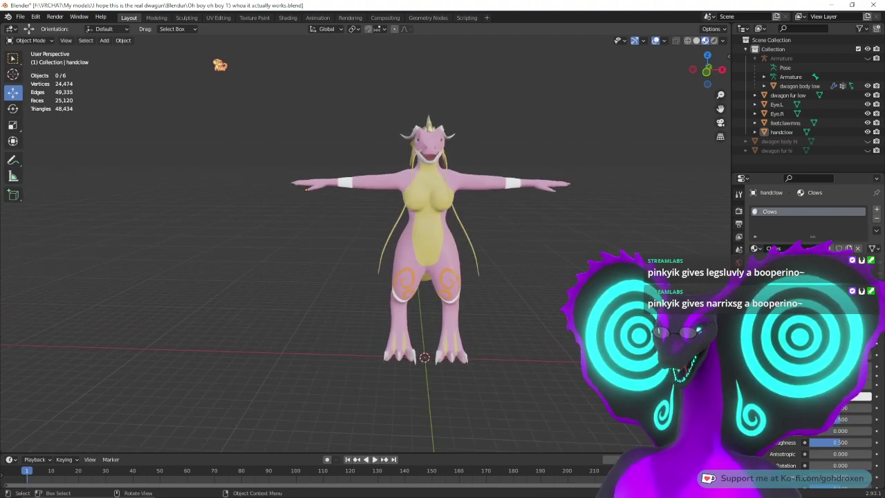
{"action": "left_click_drag", "start_coordinate": [223, 65], "coordinate": [593, 392]}
{"action": "left_click", "coordinate": [263, 127]}
{"action": "left_click_drag", "start_coordinate": [208, 90], "coordinate": [634, 449]}
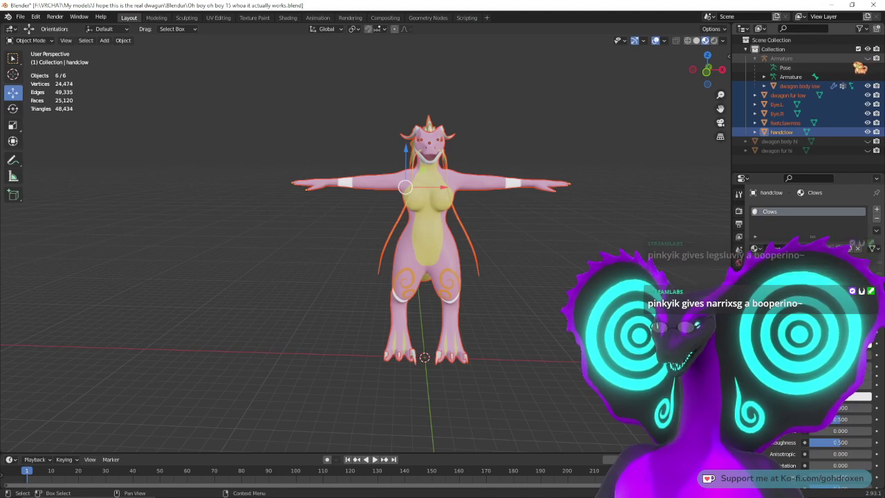
Step: Reselect the whole dragon in wireframe from an angled view, and return to material preview shading
{"action": "middle_click_drag", "start_coordinate": [547, 211], "coordinate": [592, 235]}
{"action": "left_click", "coordinate": [689, 40]}
{"action": "left_click", "coordinate": [253, 95]}
{"action": "mouse_move", "coordinate": [193, 79]}
{"action": "left_mouse_down"}
{"action": "mouse_move", "coordinate": [469, 260]}
{"action": "mouse_move", "coordinate": [576, 376]}
{"action": "left_mouse_up"}
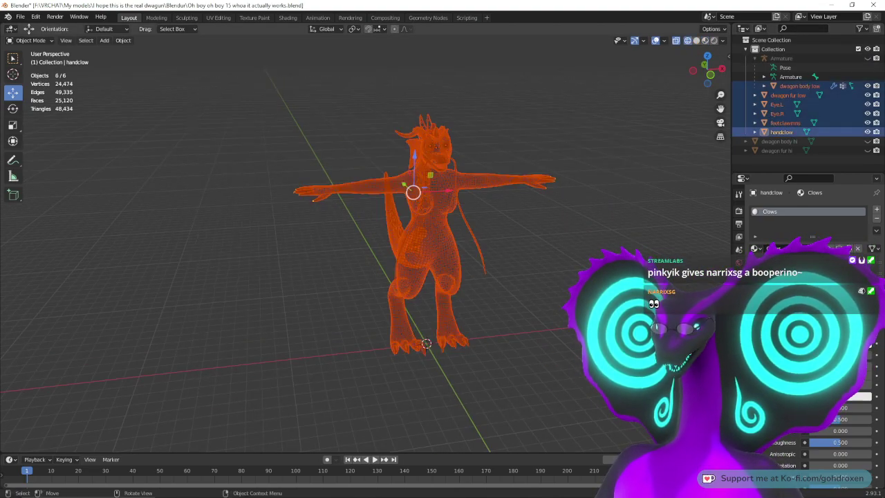
{"action": "left_click", "coordinate": [706, 40]}
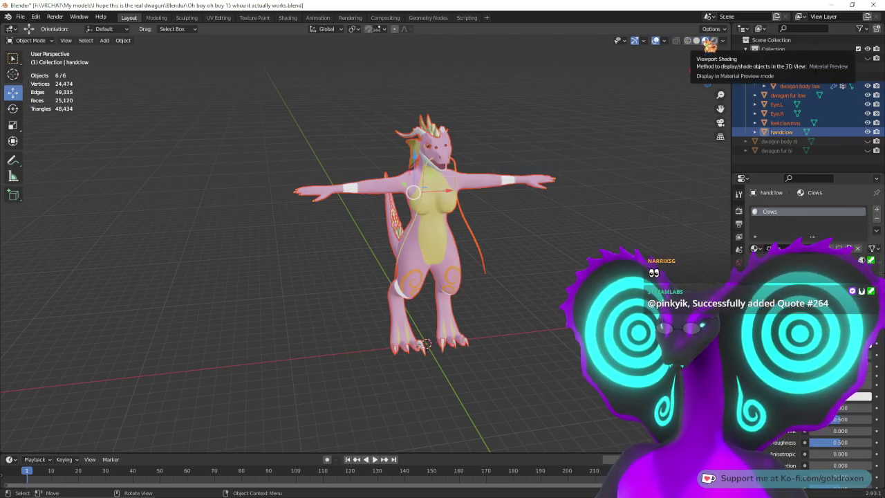
Step: Export the selected objects as an FBX file named "for clawmns only" in the Substancee folder
{"action": "left_click", "coordinate": [20, 16]}
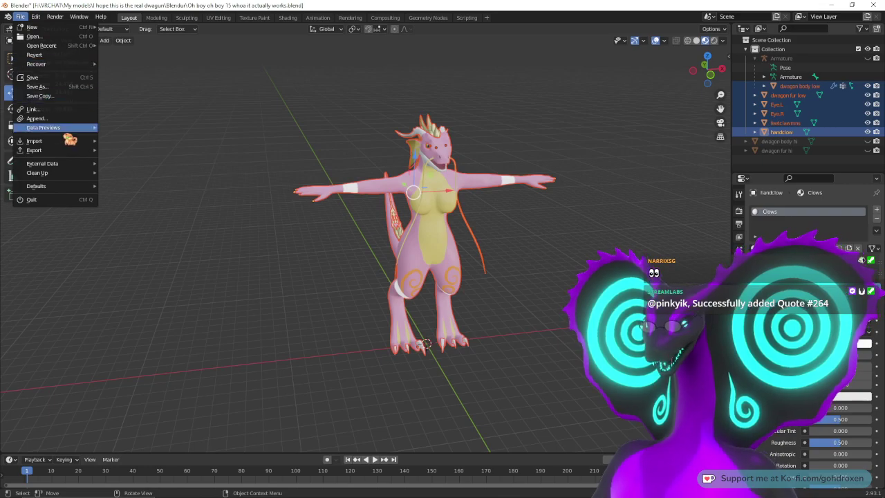
{"action": "mouse_move", "coordinate": [62, 148]}
{"action": "left_click", "coordinate": [170, 224]}
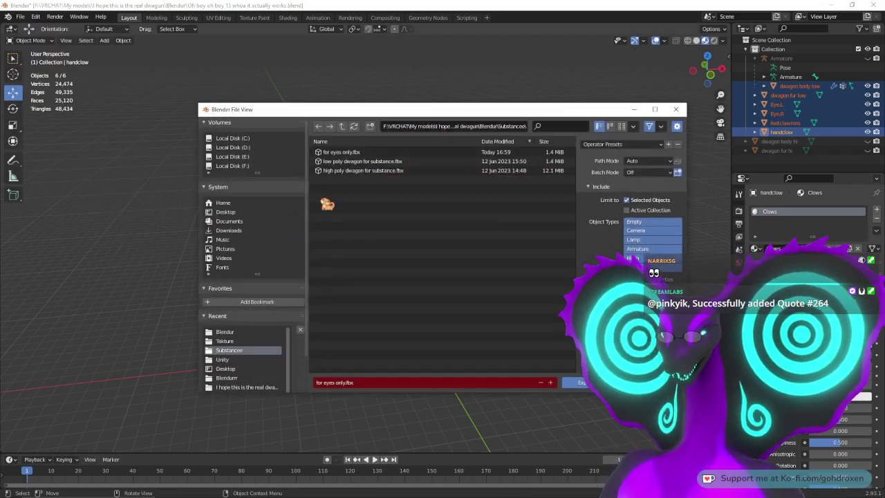
{"action": "left_click", "coordinate": [377, 384]}
{"action": "type", "text": "fo"}
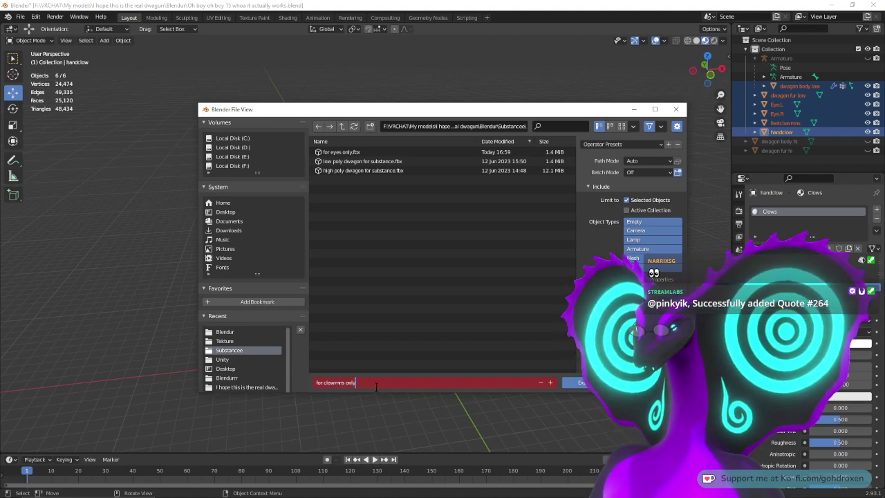
{"action": "type", "text": "r clawmns only"}
{"action": "key", "text": "Return"}
{"action": "scroll", "coordinate": [587, 255], "scroll_direction": "down", "scroll_amount": 2}
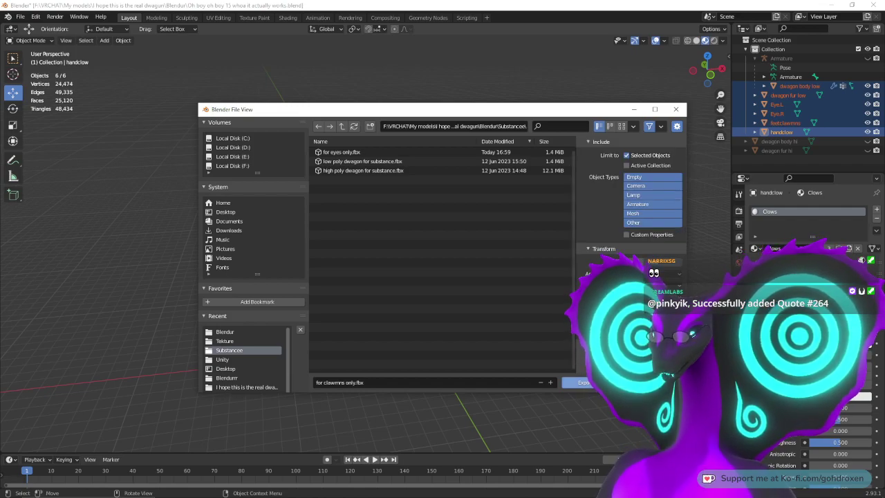
{"action": "left_click", "coordinate": [599, 384]}
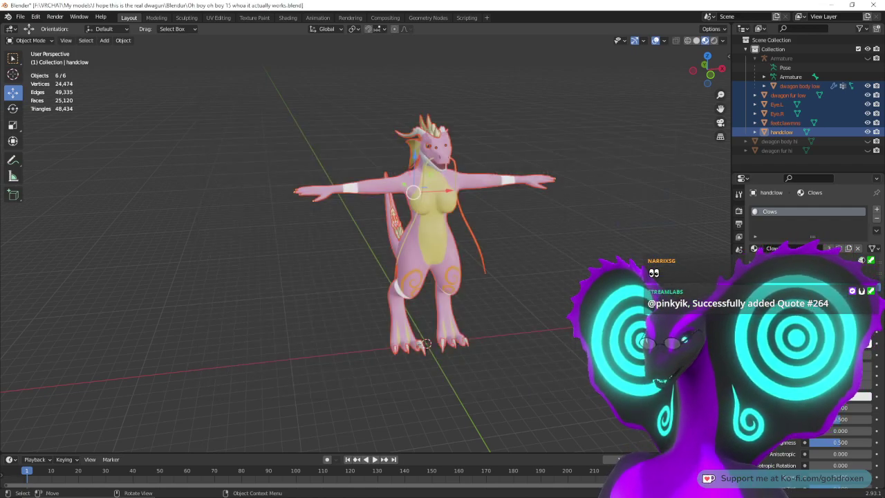
Step: Switch to Adobe Substance 3D Painter and save the open eye texture project as "waw eyes"
{"action": "left_click", "coordinate": [836, 5]}
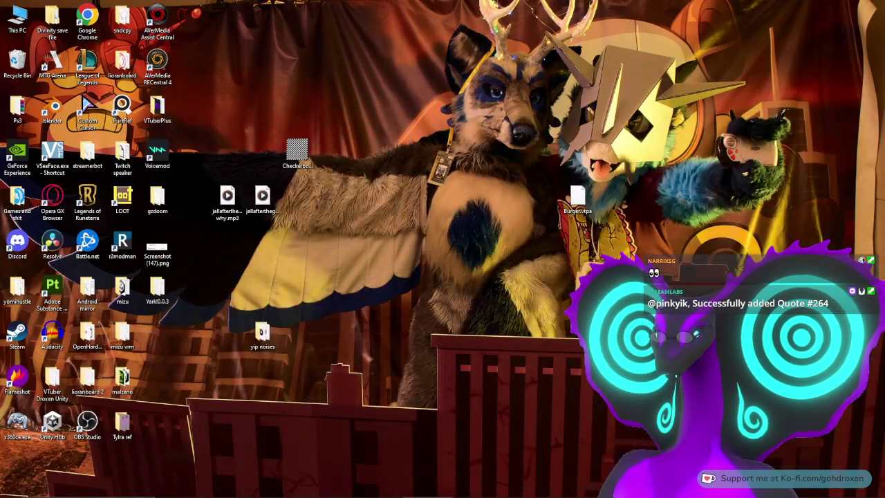
{"action": "left_click", "coordinate": [628, 489]}
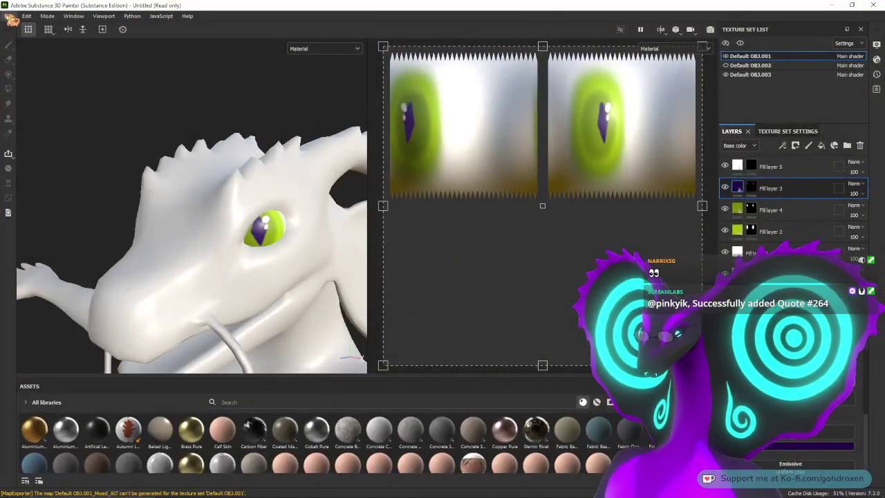
{"action": "left_click", "coordinate": [8, 16]}
{"action": "left_click", "coordinate": [33, 106]}
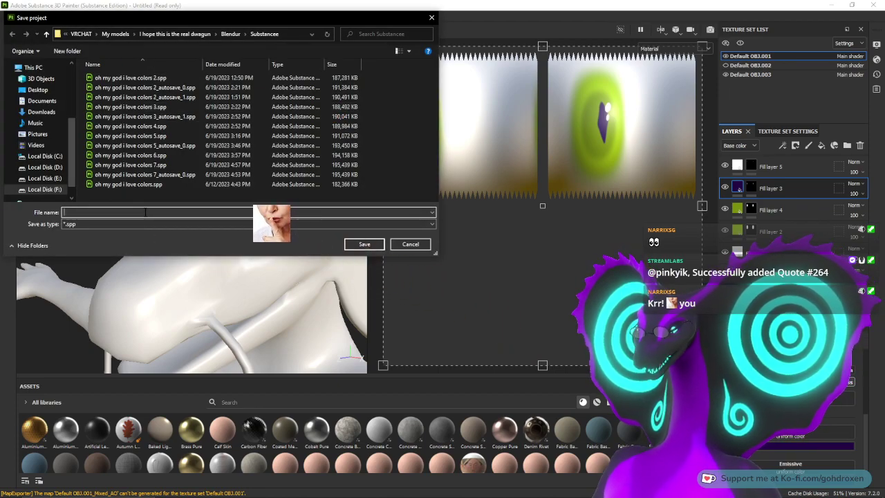
{"action": "type", "text": "waw eyes"}
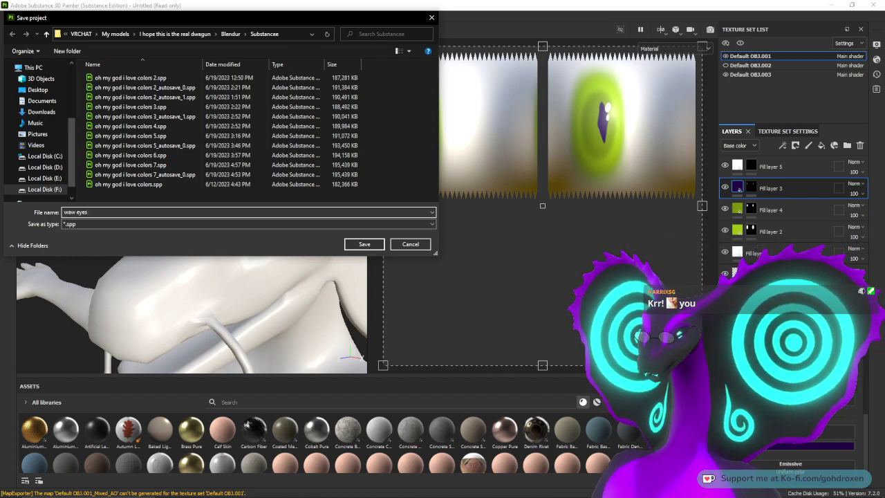
{"action": "key", "text": "Return"}
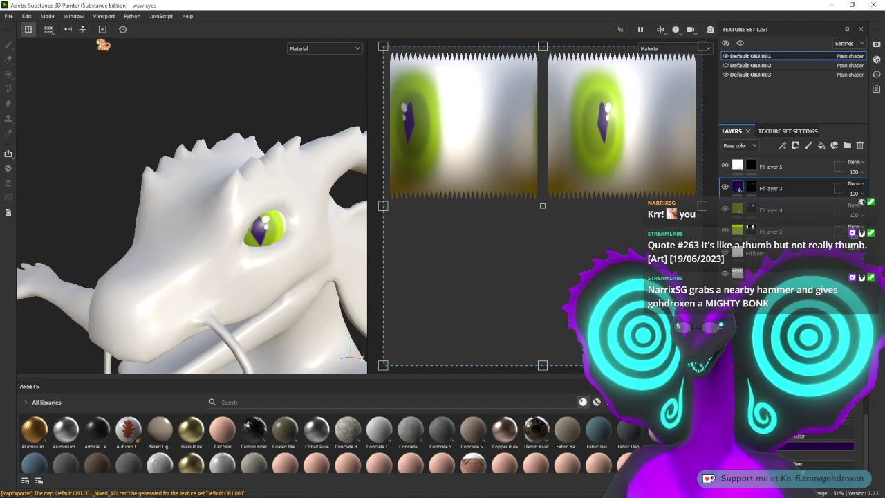
Step: Create a new project from the mesh file "for clawmns only.fbx", keeping the 2048 document resolution and OpenGL normal map format
{"action": "left_click", "coordinate": [9, 15]}
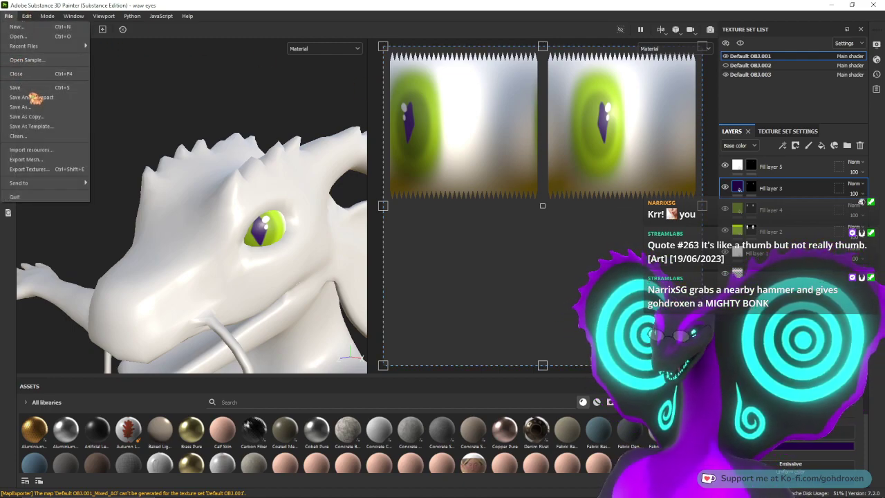
{"action": "left_click", "coordinate": [34, 26]}
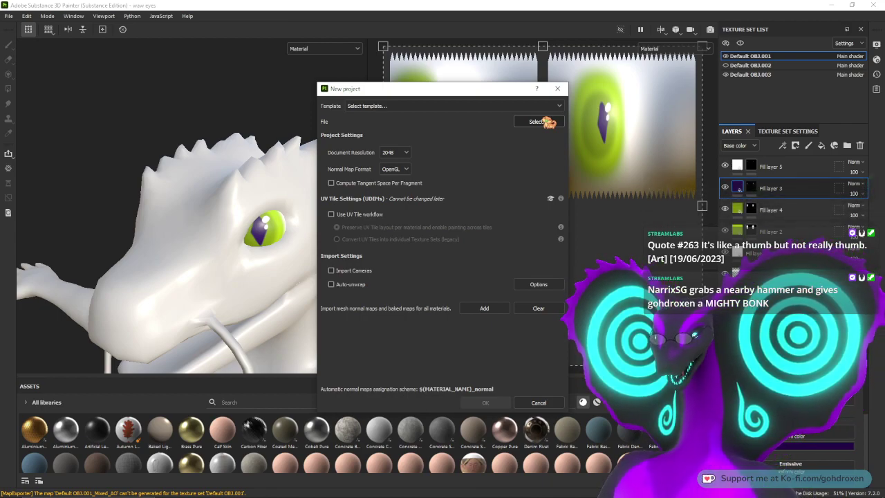
{"action": "left_click", "coordinate": [540, 123]}
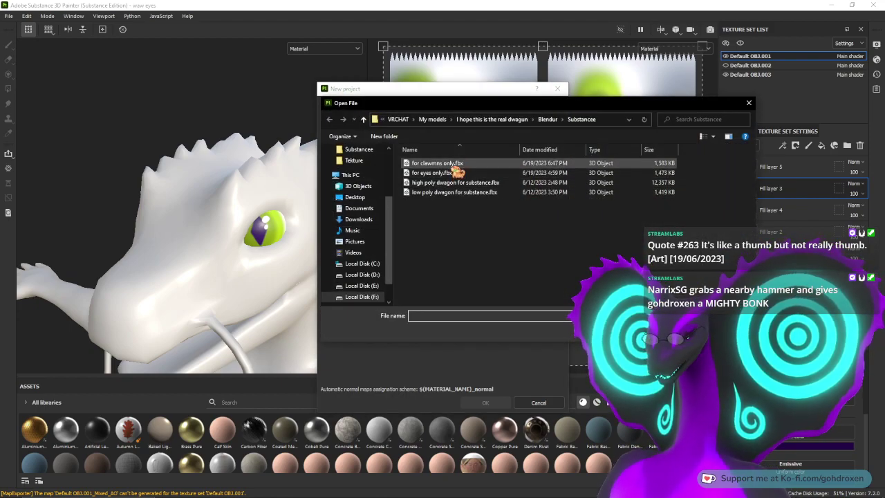
{"action": "left_click", "coordinate": [438, 163]}
{"action": "left_click", "coordinate": [681, 331]}
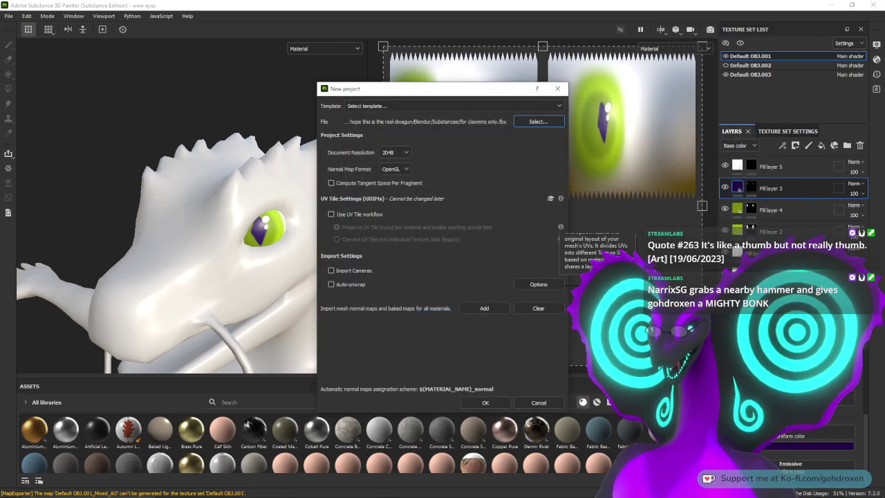
{"action": "left_click", "coordinate": [500, 404]}
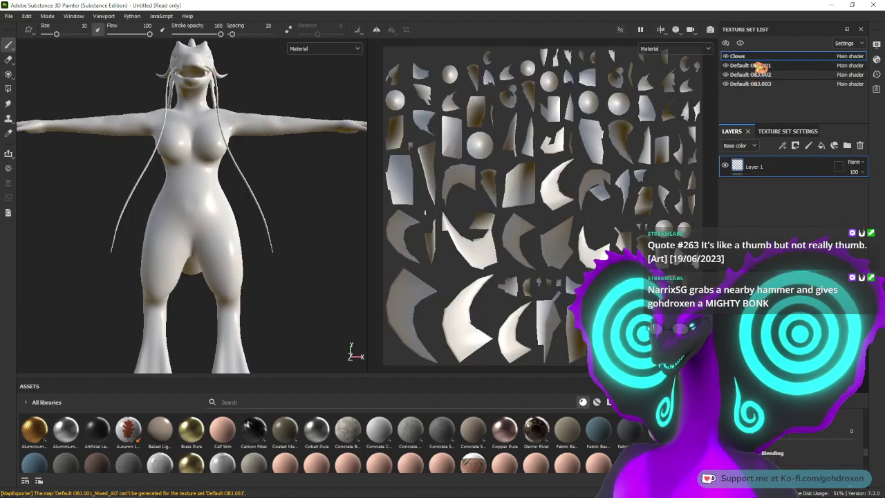
Step: Check the UV layouts of the Default OBJ.002 and Default OBJ.003 texture sets, and return to the Clows set
{"action": "left_click", "coordinate": [760, 74]}
{"action": "left_click", "coordinate": [761, 83]}
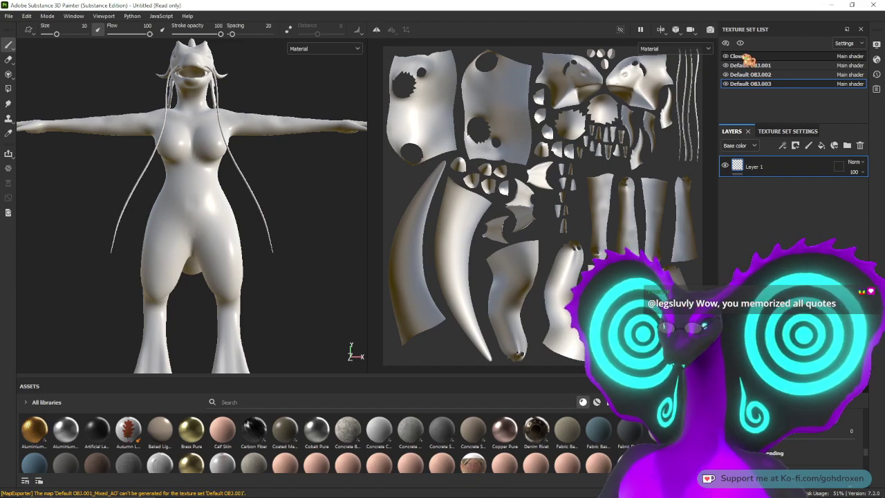
{"action": "left_click", "coordinate": [743, 56]}
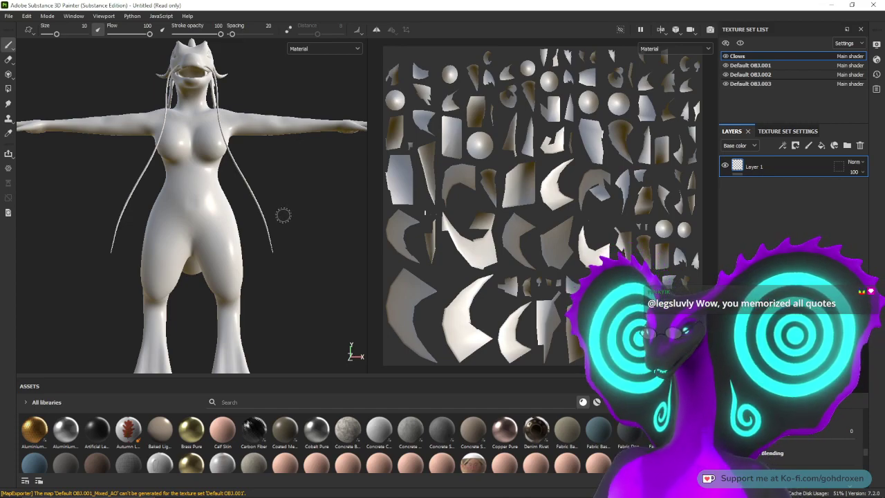
Step: Examine the dragon's foot claws up close from several angles in the 3D view
{"action": "left_click_drag", "start_coordinate": [343, 182], "coordinate": [336, 245], "text": "alt"}
{"action": "middle_click_drag", "start_coordinate": [336, 245], "coordinate": [356, 184], "text": "alt"}
{"action": "scroll", "coordinate": [273, 338], "scroll_direction": "up", "scroll_amount": 6}
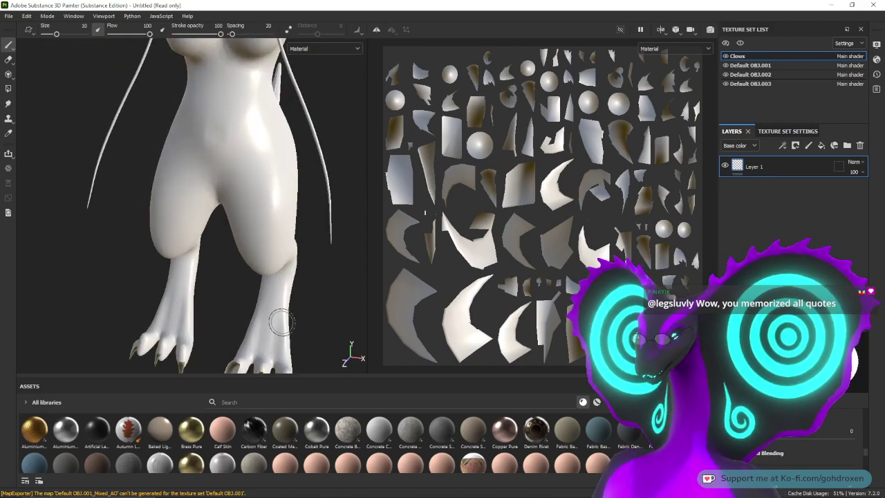
{"action": "right_click_drag", "start_coordinate": [257, 303], "coordinate": [254, 298], "text": "alt"}
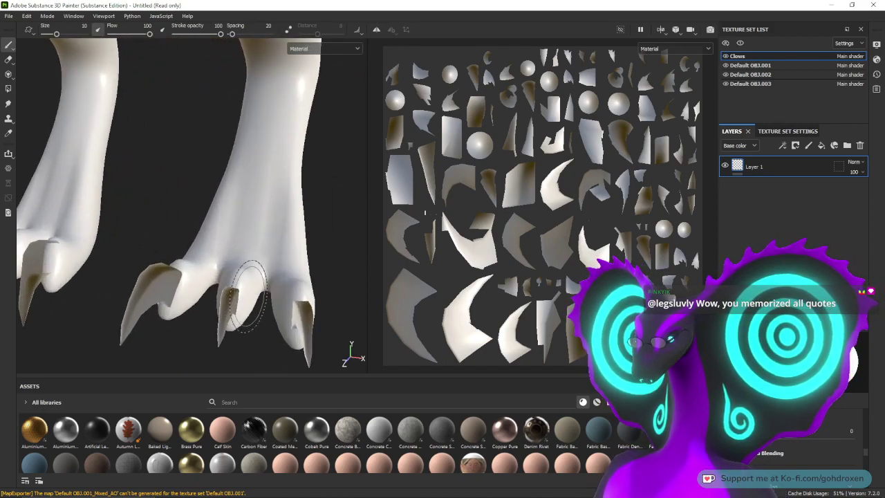
{"action": "middle_click_drag", "start_coordinate": [252, 293], "coordinate": [312, 233], "text": "alt"}
{"action": "right_click_drag", "start_coordinate": [231, 218], "coordinate": [214, 292], "text": "alt"}
{"action": "mouse_move", "coordinate": [215, 294]}
{"action": "left_mouse_down", "text": "alt"}
{"action": "mouse_move", "coordinate": [161, 202]}
{"action": "mouse_move", "coordinate": [160, 176]}
{"action": "mouse_move", "coordinate": [214, 177]}
{"action": "left_mouse_up", "text": "alt"}
{"action": "middle_click_drag", "start_coordinate": [157, 247], "coordinate": [274, 261], "text": "alt"}
{"action": "mouse_move", "coordinate": [274, 261]}
{"action": "left_mouse_down", "text": "alt"}
{"action": "mouse_move", "coordinate": [259, 207]}
{"action": "mouse_move", "coordinate": [256, 225]}
{"action": "mouse_move", "coordinate": [312, 277]}
{"action": "mouse_move", "coordinate": [277, 269]}
{"action": "mouse_move", "coordinate": [258, 211]}
{"action": "mouse_move", "coordinate": [237, 270]}
{"action": "mouse_move", "coordinate": [295, 233]}
{"action": "mouse_move", "coordinate": [296, 207]}
{"action": "mouse_move", "coordinate": [195, 207]}
{"action": "mouse_move", "coordinate": [307, 224]}
{"action": "left_mouse_up", "text": "alt"}
{"action": "scroll", "coordinate": [310, 197], "scroll_direction": "down", "scroll_amount": 4}
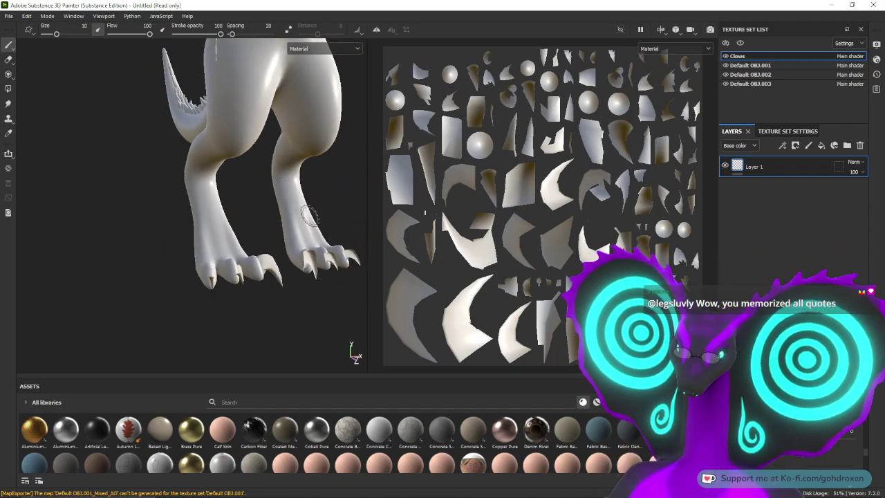
Step: Inspect the dragon's legs and toe claws from the front and the side in the 3D view
{"action": "middle_click_drag", "start_coordinate": [304, 57], "coordinate": [296, 243], "text": "alt"}
{"action": "middle_click_drag", "start_coordinate": [149, 226], "coordinate": [285, 248], "text": "alt"}
{"action": "right_click_drag", "start_coordinate": [285, 247], "coordinate": [287, 294], "text": "alt"}
{"action": "left_click_drag", "start_coordinate": [277, 255], "coordinate": [289, 302], "text": "alt"}
{"action": "right_click_drag", "start_coordinate": [289, 301], "coordinate": [291, 328], "text": "alt"}
{"action": "right_click_drag", "start_coordinate": [283, 253], "coordinate": [288, 301], "text": "alt"}
{"action": "middle_click_drag", "start_coordinate": [282, 203], "coordinate": [277, 227], "text": "alt"}
{"action": "left_click_drag", "start_coordinate": [275, 228], "coordinate": [216, 256], "text": "alt"}
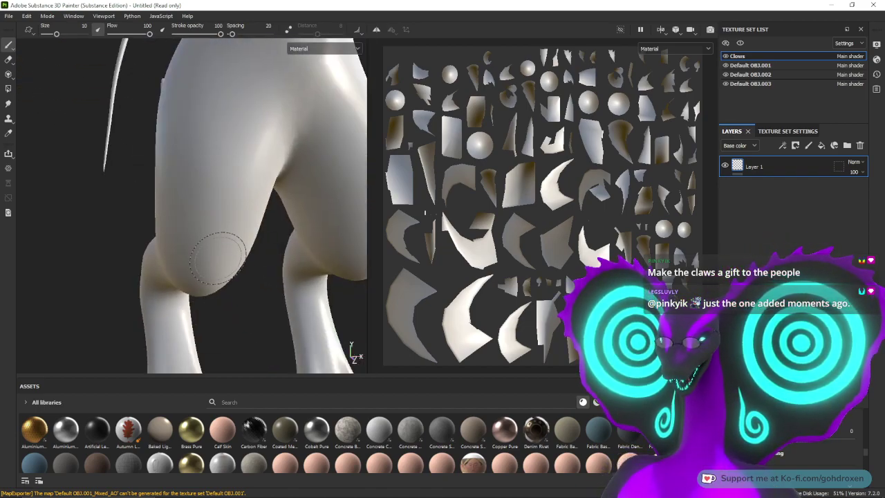
{"action": "middle_click_drag", "start_coordinate": [265, 296], "coordinate": [227, 199], "text": "alt"}
{"action": "left_click_drag", "start_coordinate": [267, 245], "coordinate": [315, 252], "text": "alt"}
{"action": "scroll", "coordinate": [263, 228], "scroll_direction": "up", "scroll_amount": 1}
{"action": "mouse_move", "coordinate": [263, 225]}
{"action": "left_mouse_down", "text": "alt"}
{"action": "mouse_move", "coordinate": [222, 262]}
{"action": "mouse_move", "coordinate": [120, 247]}
{"action": "mouse_move", "coordinate": [146, 242]}
{"action": "left_mouse_up", "text": "alt"}
{"action": "scroll", "coordinate": [247, 259], "scroll_direction": "up", "scroll_amount": 2}
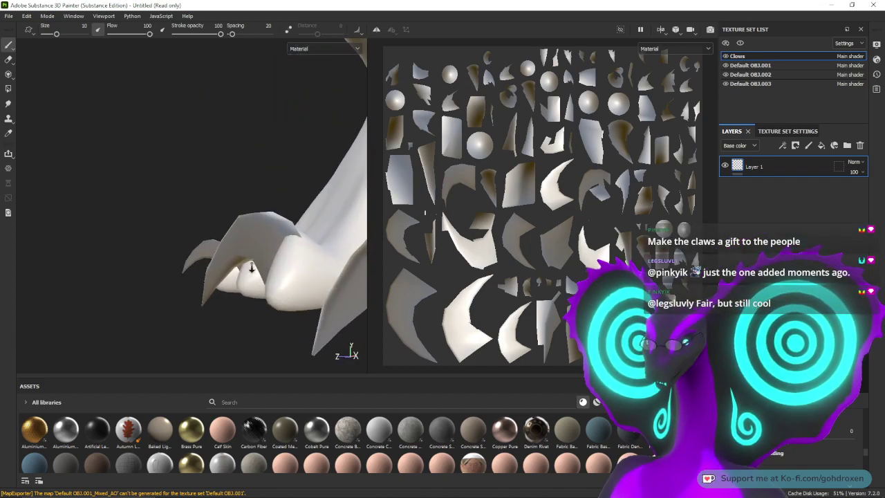
{"action": "scroll", "coordinate": [264, 256], "scroll_direction": "down", "scroll_amount": 5}
{"action": "left_click_drag", "start_coordinate": [300, 263], "coordinate": [342, 208], "text": "alt"}
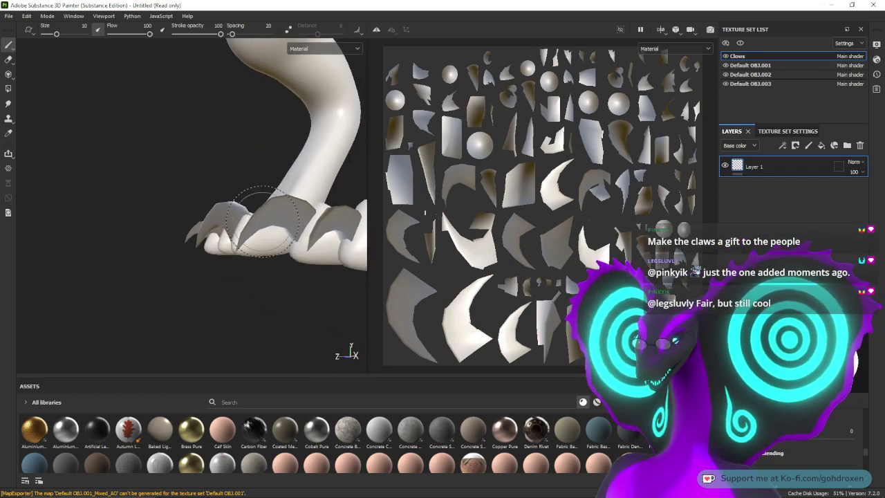
Step: Add the Gold Pure material as a layer on the Clows texture set
{"action": "scroll", "coordinate": [219, 426], "scroll_direction": "down", "scroll_amount": 3}
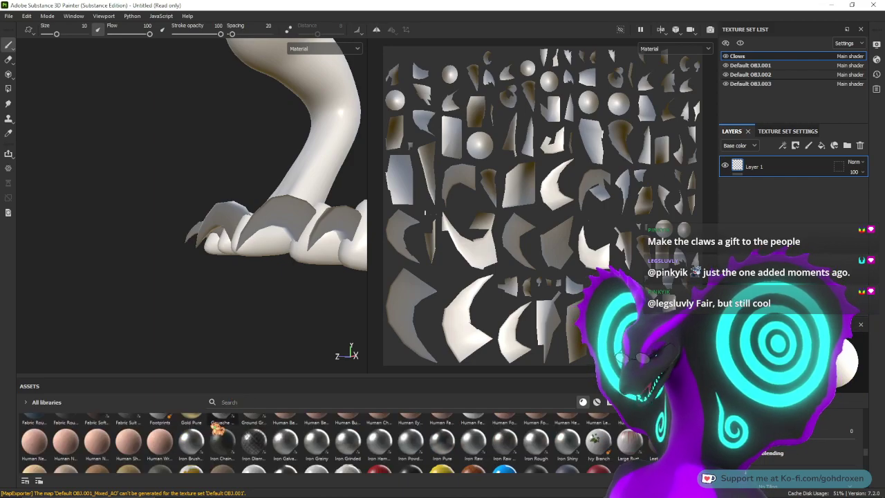
{"action": "scroll", "coordinate": [187, 440], "scroll_direction": "up", "scroll_amount": 3}
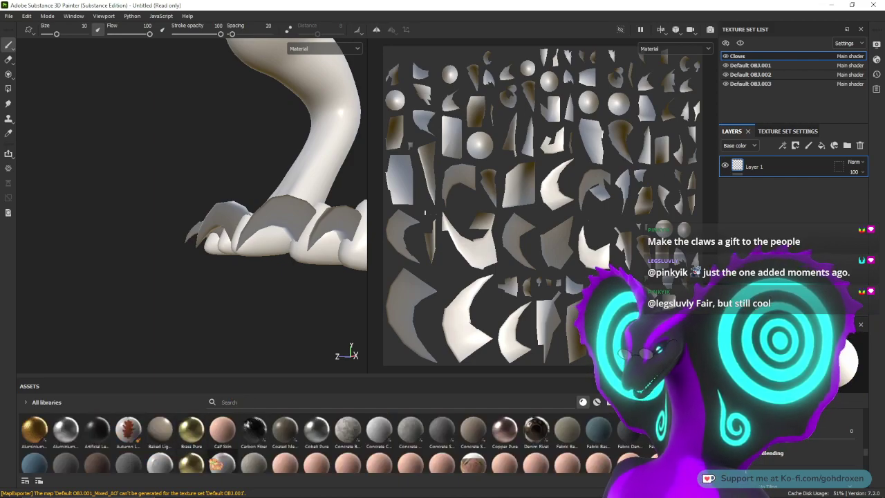
{"action": "left_click_drag", "start_coordinate": [191, 465], "coordinate": [278, 220]}
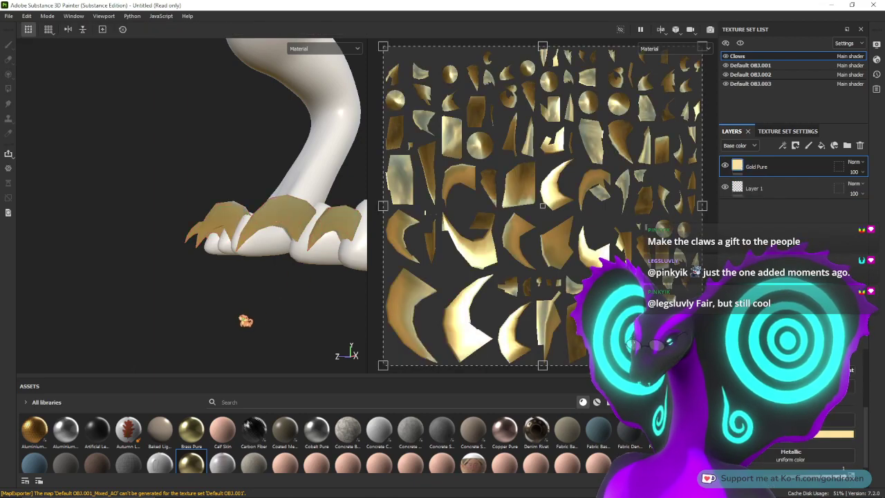
Step: Check how the gold material looks on the foot claws, the whole body and the hand claws
{"action": "scroll", "coordinate": [298, 318], "scroll_direction": "down", "scroll_amount": 3}
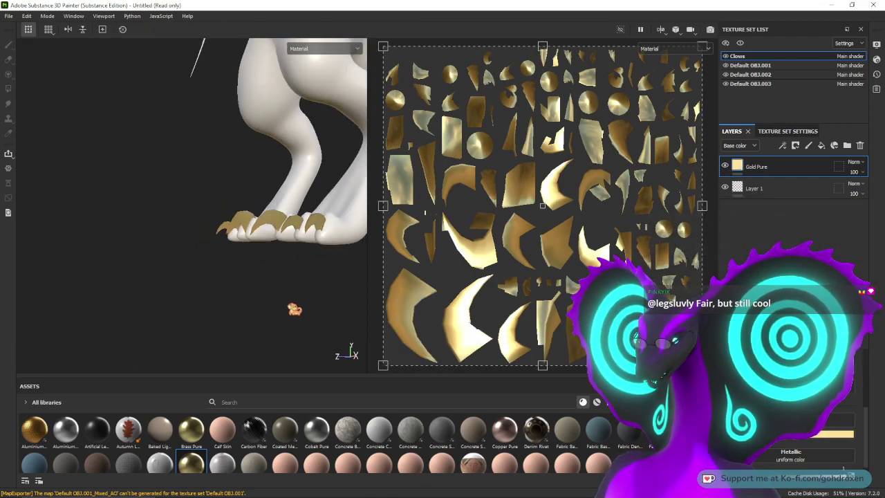
{"action": "left_click_drag", "start_coordinate": [234, 284], "coordinate": [351, 302], "text": "alt"}
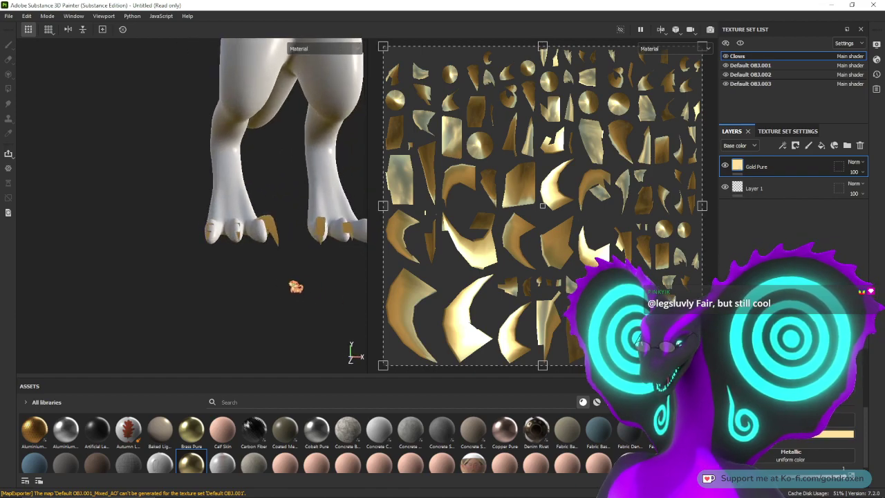
{"action": "middle_click_drag", "start_coordinate": [299, 287], "coordinate": [252, 305], "text": "alt"}
{"action": "left_click_drag", "start_coordinate": [252, 305], "coordinate": [263, 329], "text": "alt"}
{"action": "right_click_drag", "start_coordinate": [274, 328], "coordinate": [278, 216], "text": "alt"}
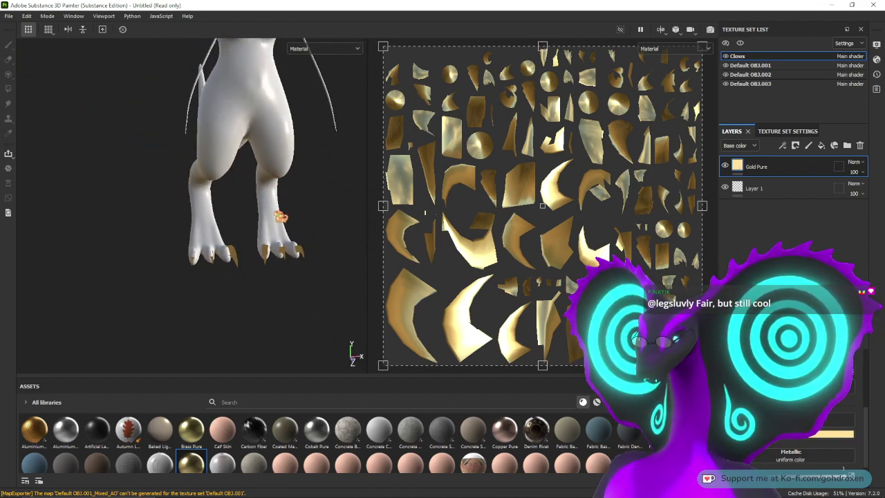
{"action": "middle_click_drag", "start_coordinate": [278, 217], "coordinate": [216, 343], "text": "alt"}
{"action": "left_click_drag", "start_coordinate": [298, 217], "coordinate": [167, 209], "text": "alt"}
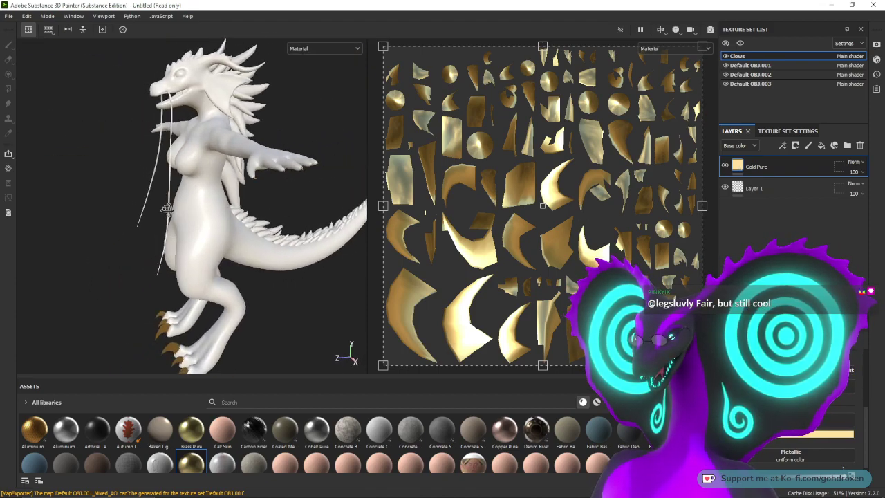
{"action": "right_click_drag", "start_coordinate": [220, 149], "coordinate": [212, 210], "text": "alt"}
{"action": "middle_click_drag", "start_coordinate": [212, 210], "coordinate": [180, 231], "text": "alt"}
{"action": "right_click_drag", "start_coordinate": [181, 236], "coordinate": [230, 315], "text": "alt"}
{"action": "left_click_drag", "start_coordinate": [236, 317], "coordinate": [240, 265], "text": "alt"}
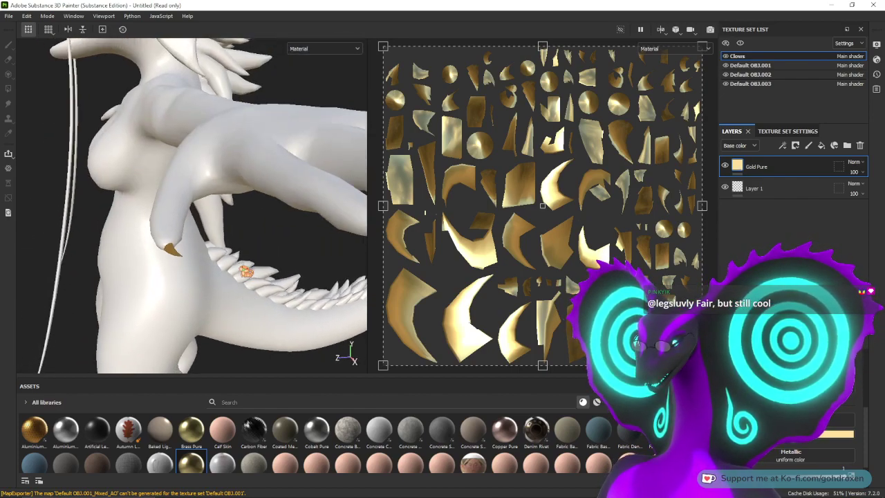
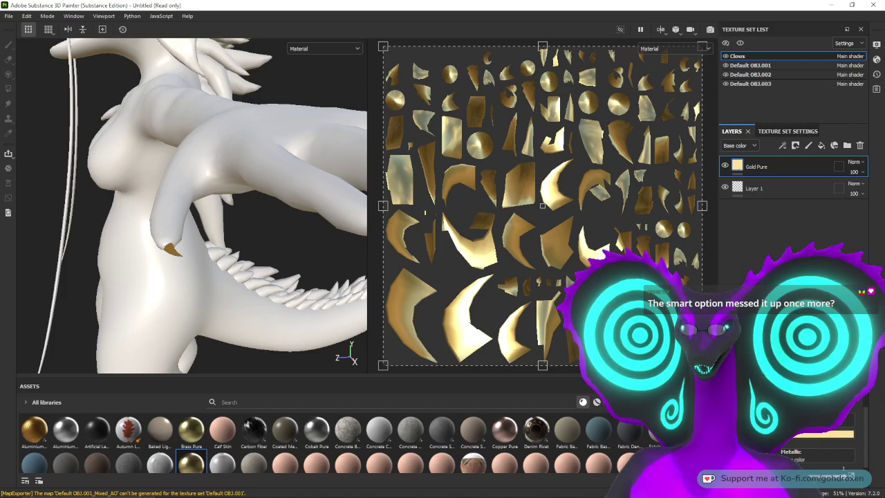
Step: Switch to Blender and open the feetclawmns mesh for UV editing with UV sync selection enabled
{"action": "left_click", "coordinate": [831, 5]}
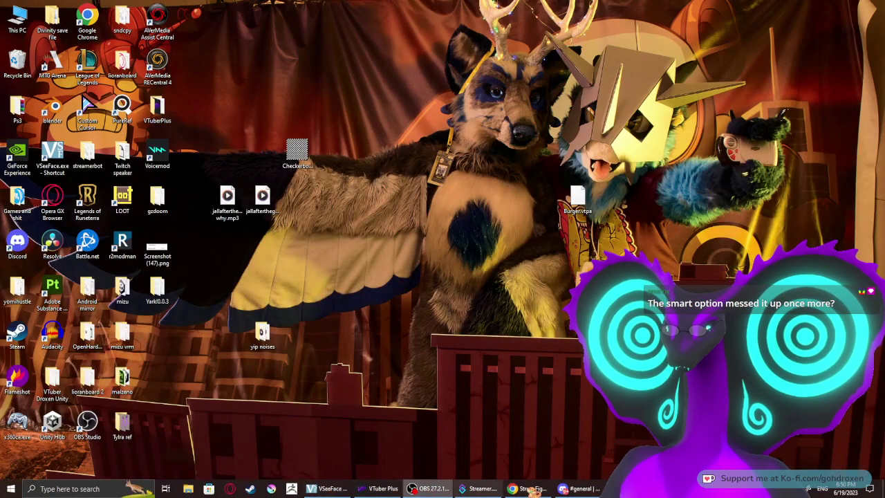
{"action": "left_click", "coordinate": [633, 489]}
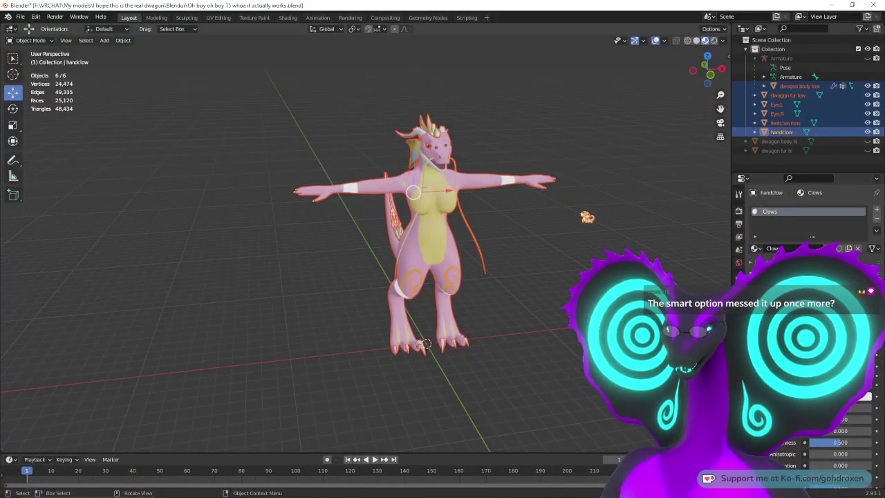
{"action": "left_click", "coordinate": [583, 225]}
{"action": "middle_click_drag", "start_coordinate": [568, 217], "coordinate": [518, 202]}
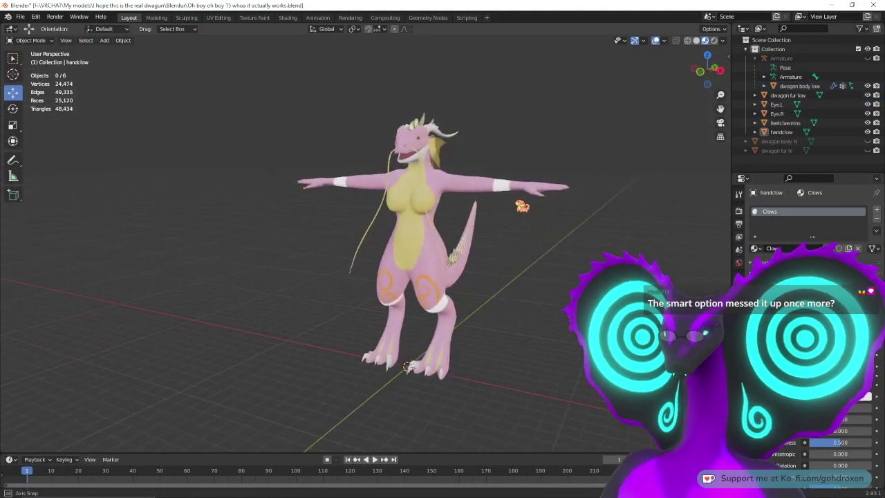
{"action": "middle_click_drag", "start_coordinate": [506, 274], "coordinate": [517, 295]}
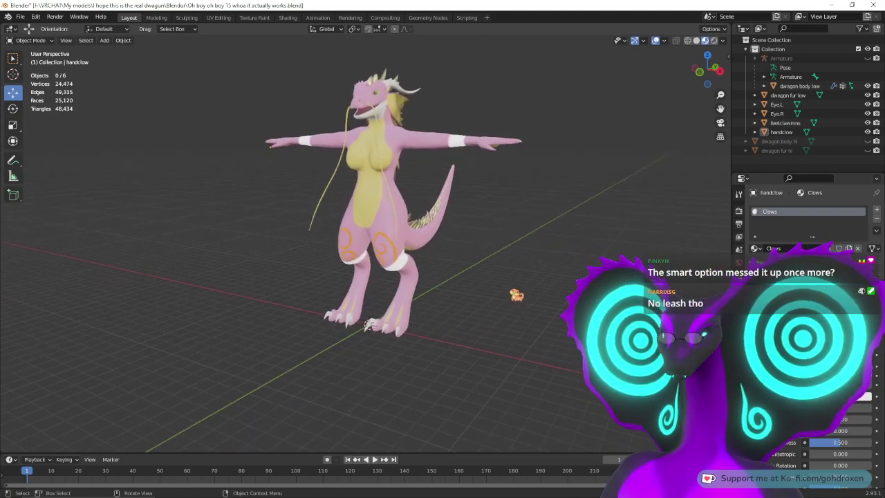
{"action": "left_click", "coordinate": [377, 326]}
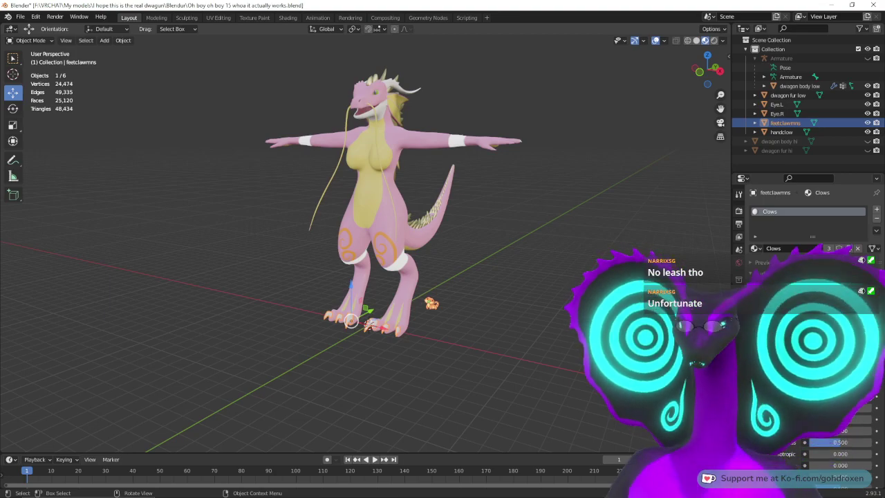
{"action": "left_click", "coordinate": [218, 18]}
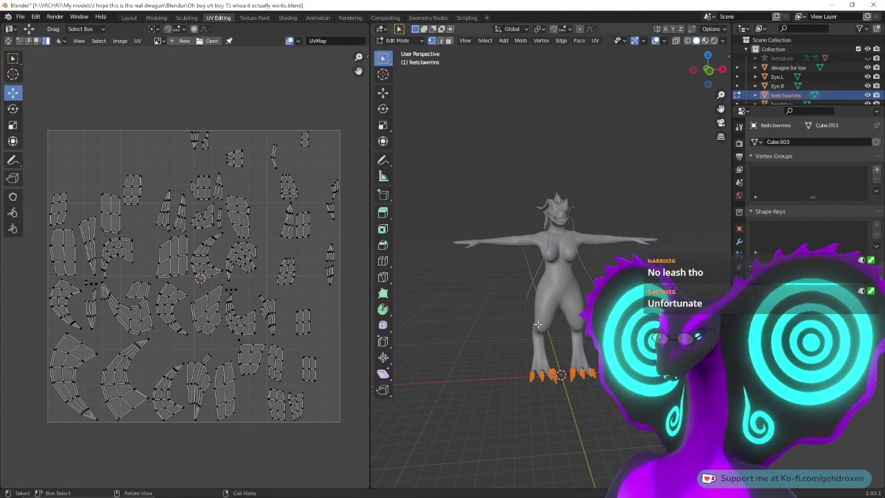
{"action": "left_click", "coordinate": [8, 41]}
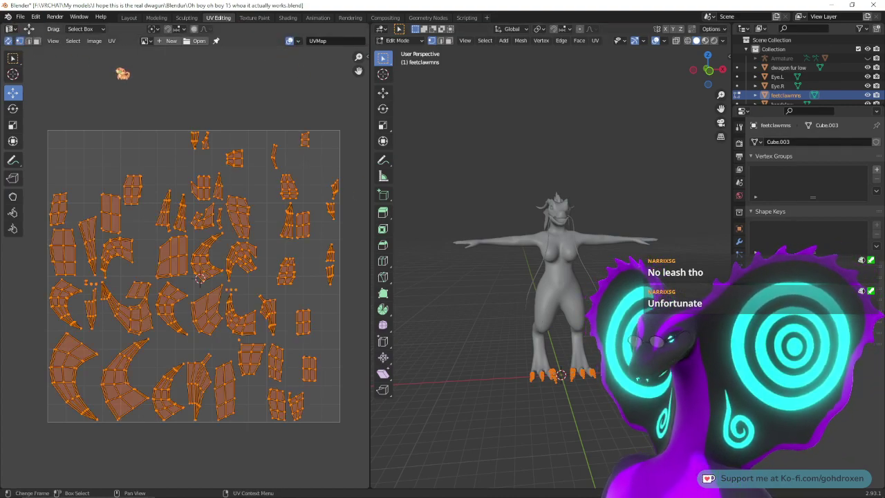
Step: Select all claws of the dragon's right foot through the mesh in wireframe shading, and flip their UV islands by scaling about -0.98
{"action": "left_click_drag", "start_coordinate": [499, 354], "coordinate": [565, 406]}
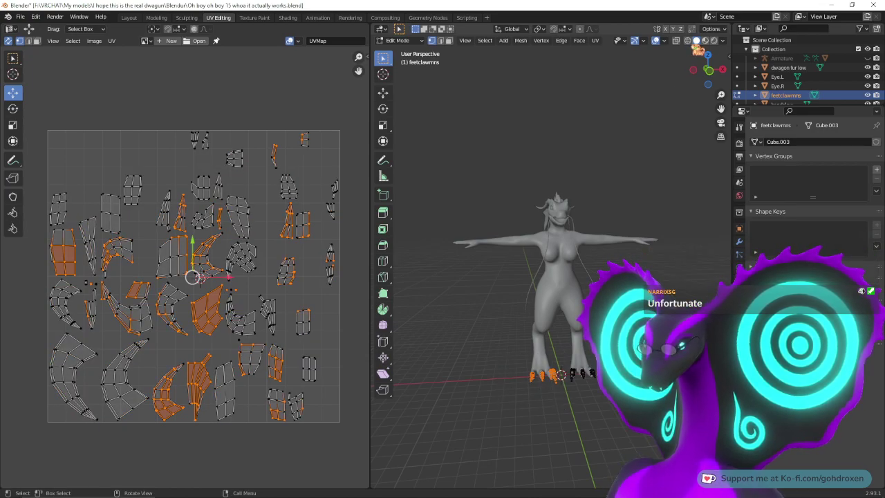
{"action": "left_click", "coordinate": [687, 40]}
{"action": "left_click_drag", "start_coordinate": [505, 354], "coordinate": [568, 409]}
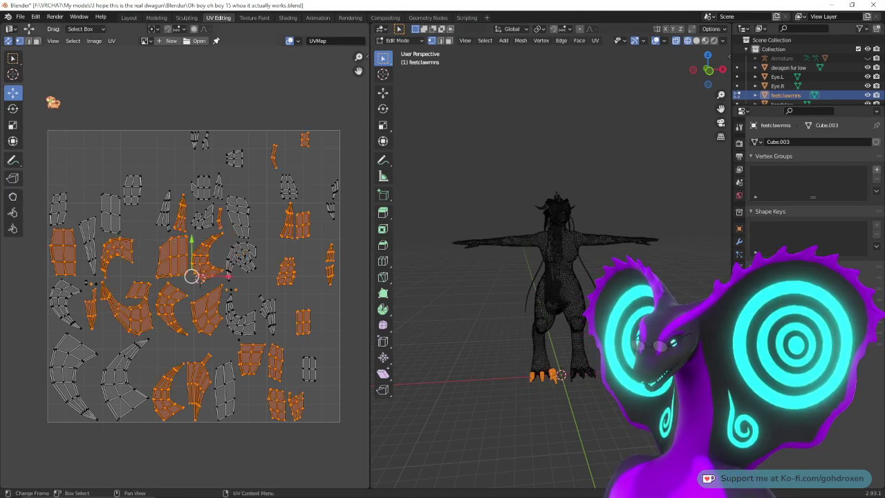
{"action": "left_click", "coordinate": [13, 125]}
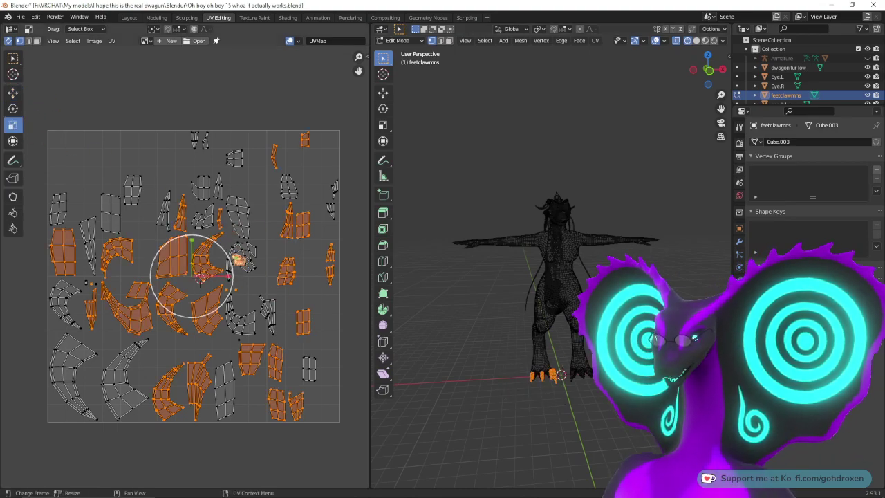
{"action": "left_click_drag", "start_coordinate": [209, 249], "coordinate": [171, 303]}
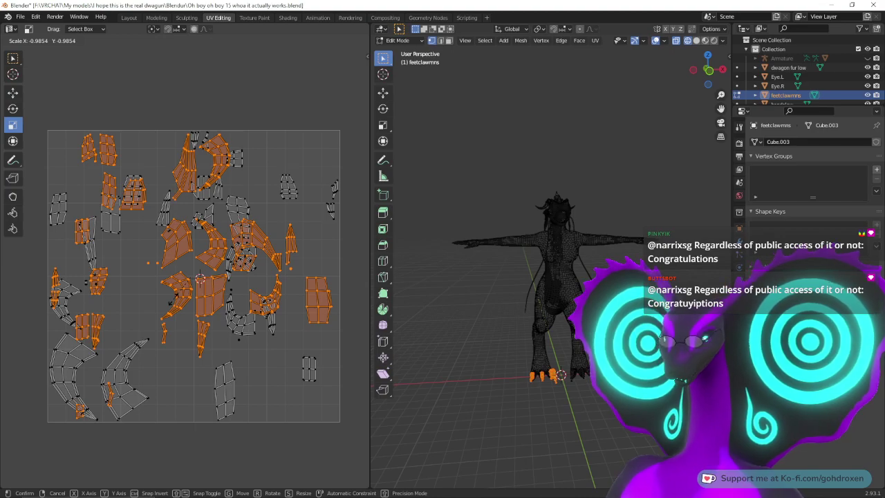
{"action": "left_click_drag", "start_coordinate": [170, 302], "coordinate": [172, 299]}
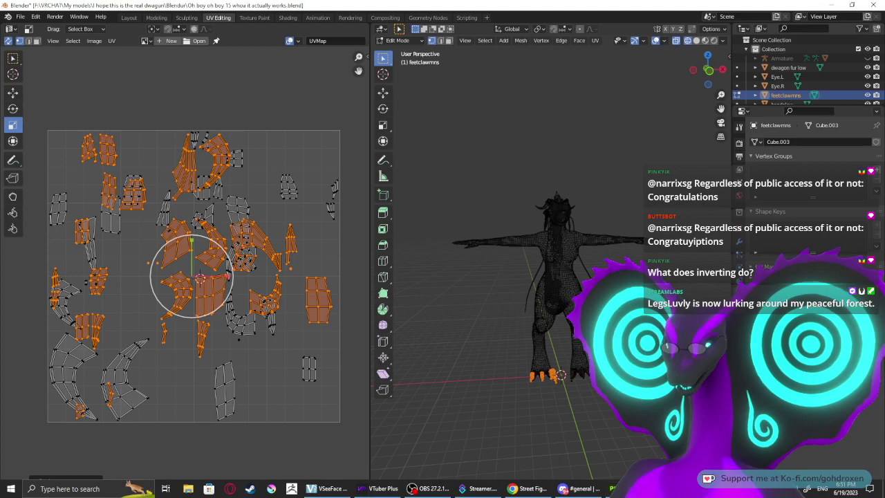
Step: Switch to Substance 3D Painter and delete the Gold Pure layer from the Clows texture set
{"action": "left_click", "coordinate": [626, 488]}
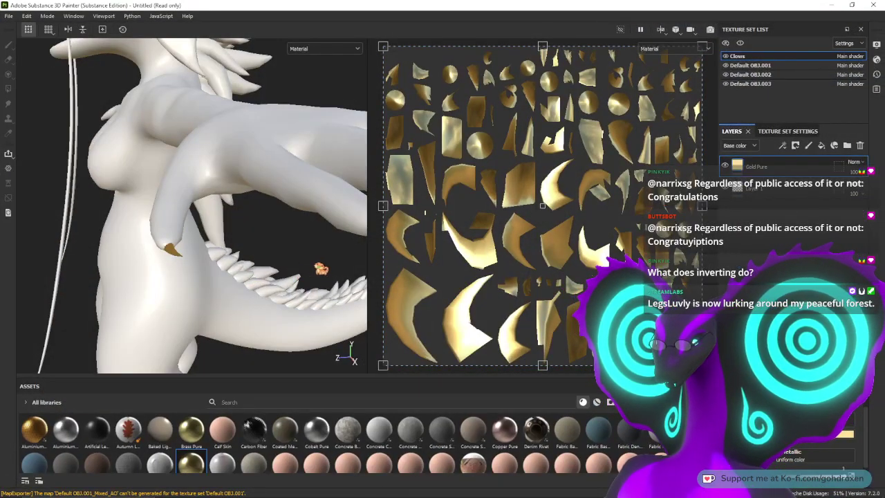
{"action": "left_click_drag", "start_coordinate": [239, 276], "coordinate": [288, 309], "text": "alt"}
{"action": "middle_click_drag", "start_coordinate": [288, 309], "coordinate": [335, 126], "text": "alt"}
{"action": "middle_click_drag", "start_coordinate": [289, 249], "coordinate": [335, 168], "text": "alt"}
{"action": "mouse_move", "coordinate": [244, 221]}
{"action": "left_mouse_down", "text": "alt"}
{"action": "mouse_move", "coordinate": [256, 217]}
{"action": "mouse_move", "coordinate": [235, 212]}
{"action": "mouse_move", "coordinate": [200, 263]}
{"action": "left_mouse_up", "text": "alt"}
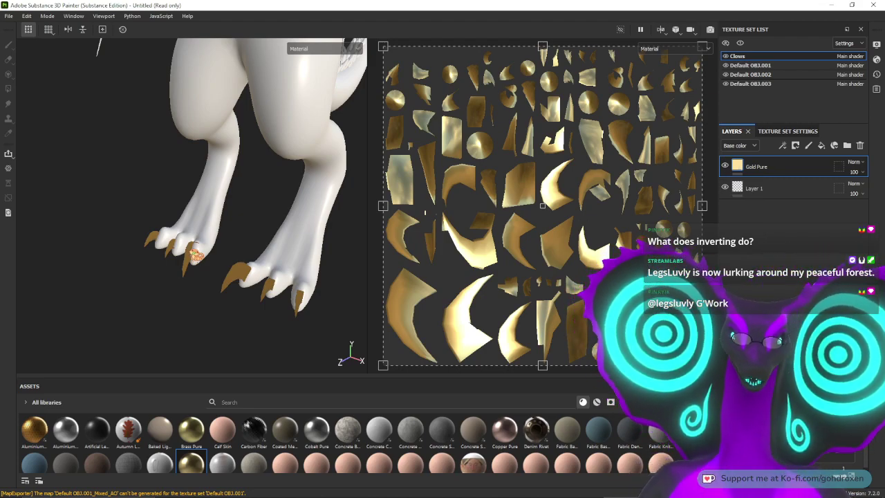
{"action": "left_click_drag", "start_coordinate": [732, 166], "coordinate": [741, 185]}
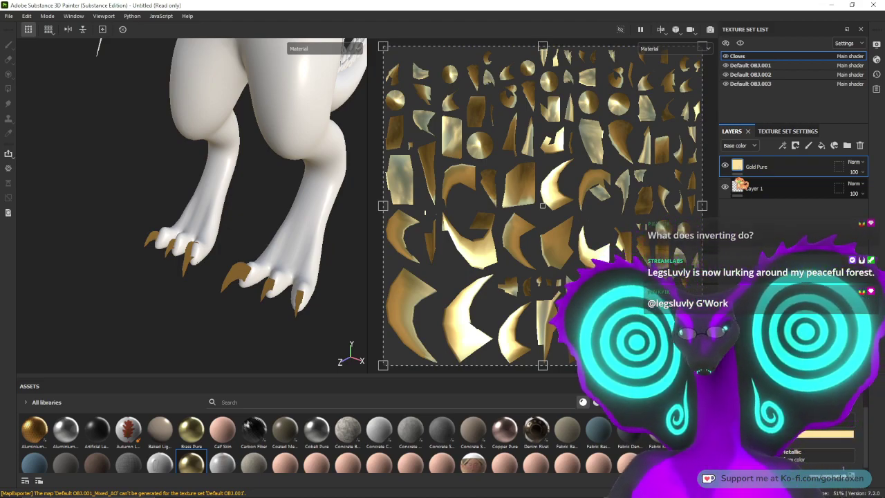
{"action": "mouse_move", "coordinate": [741, 186]}
{"action": "left_mouse_down"}
{"action": "mouse_move", "coordinate": [781, 190]}
{"action": "mouse_move", "coordinate": [749, 217]}
{"action": "mouse_move", "coordinate": [846, 166]}
{"action": "mouse_move", "coordinate": [819, 171]}
{"action": "mouse_move", "coordinate": [861, 145]}
{"action": "left_mouse_up"}
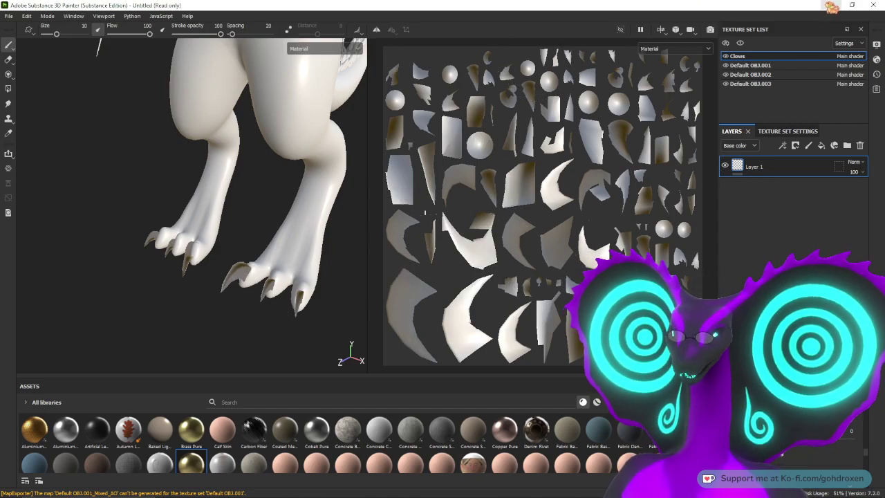
Step: Switch to Blender, select the handclow and feetclawmns objects together, and open both in Edit Mode
{"action": "mouse_move", "coordinate": [514, 496]}
{"action": "left_click", "coordinate": [633, 489]}
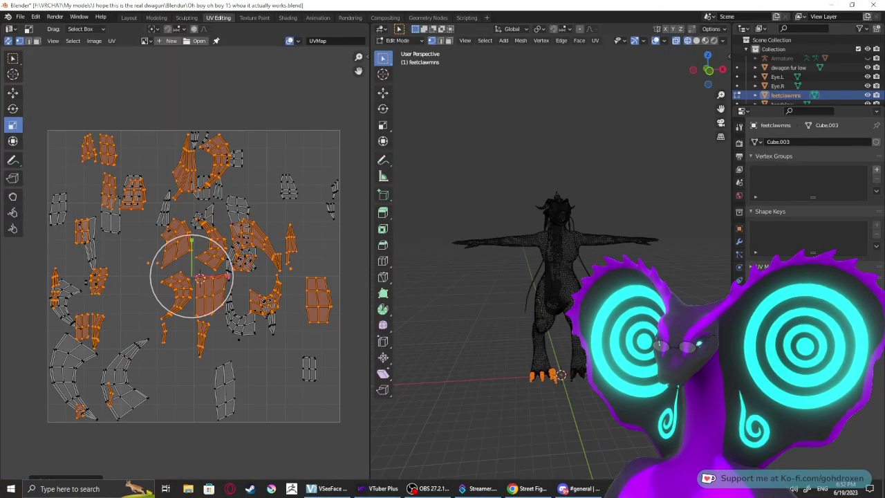
{"action": "key", "text": "a"}
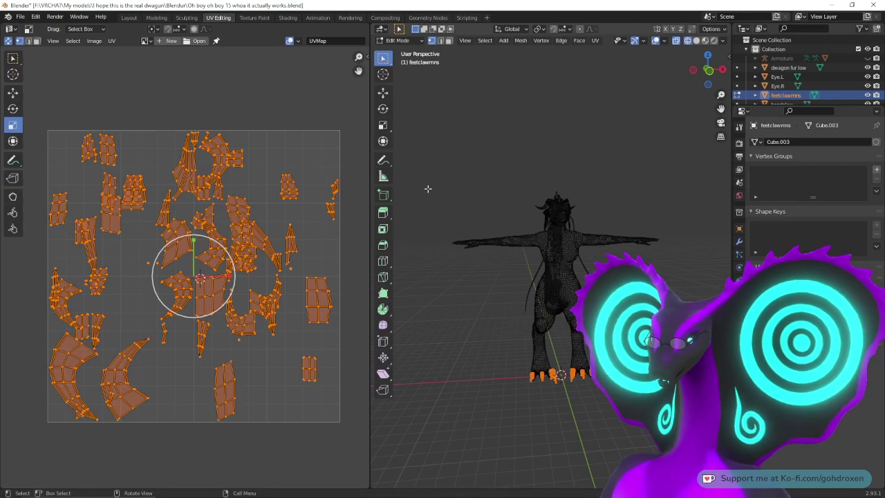
{"action": "left_click", "coordinate": [130, 18]}
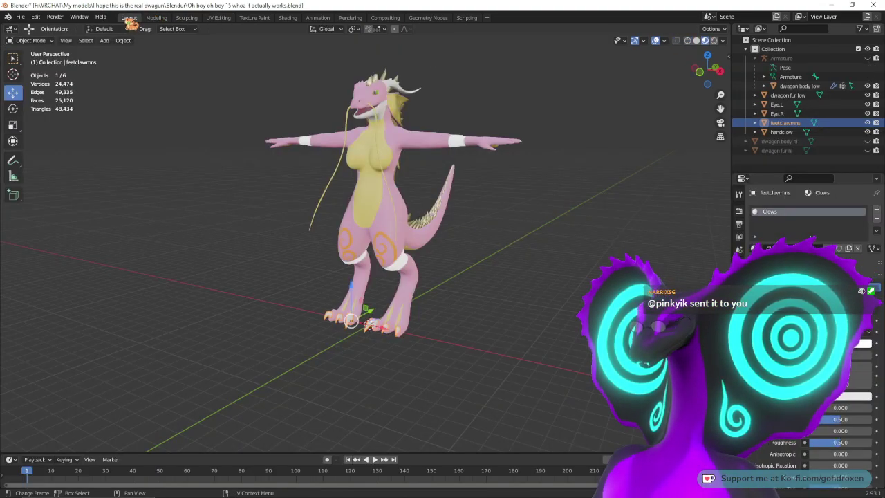
{"action": "left_click", "coordinate": [785, 132]}
{"action": "left_click", "coordinate": [789, 123], "text": "ctrl"}
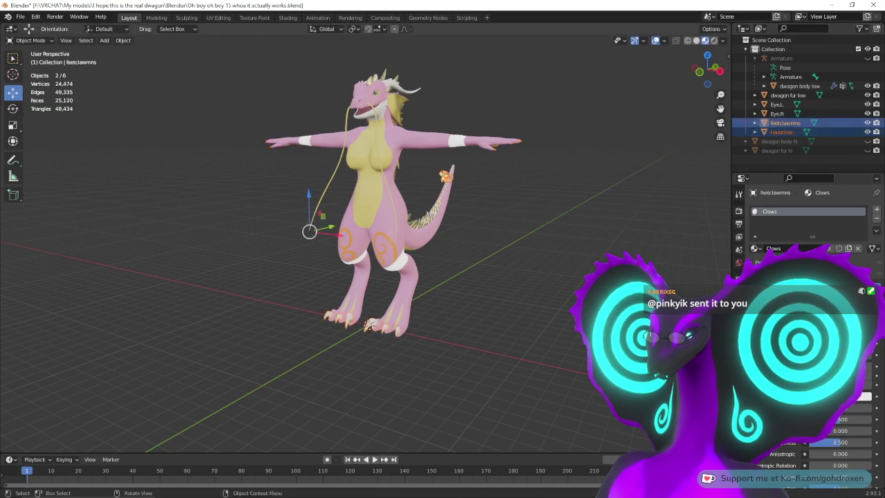
{"action": "left_click", "coordinate": [157, 17]}
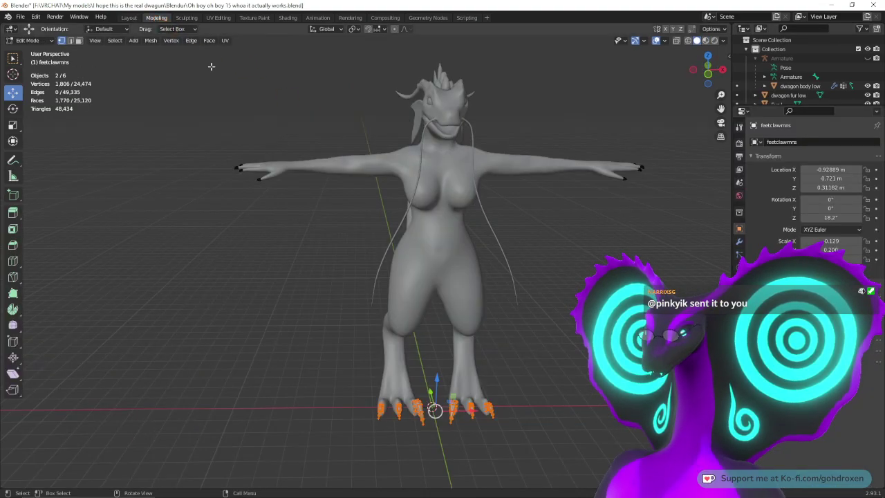
Step: Unwrap the UVs of the hand and foot claws together in the UV Editing workspace
{"action": "left_click", "coordinate": [219, 17]}
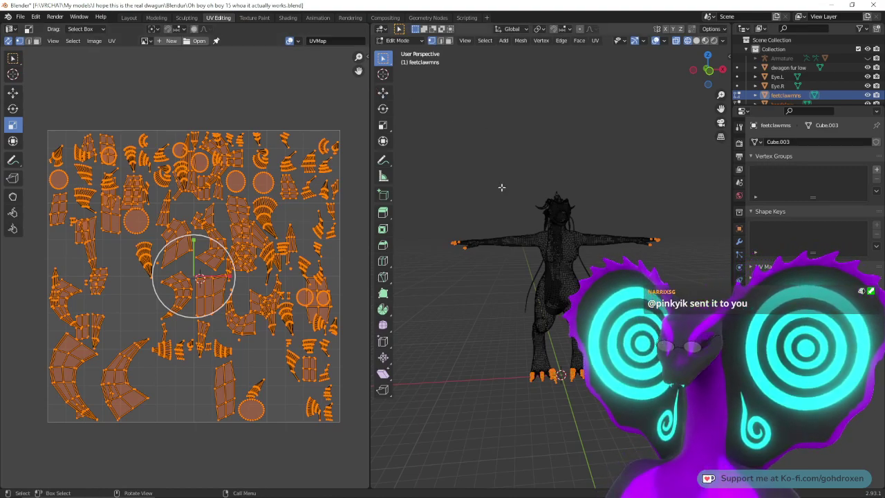
{"action": "left_click", "coordinate": [594, 40]}
{"action": "left_click", "coordinate": [613, 52]}
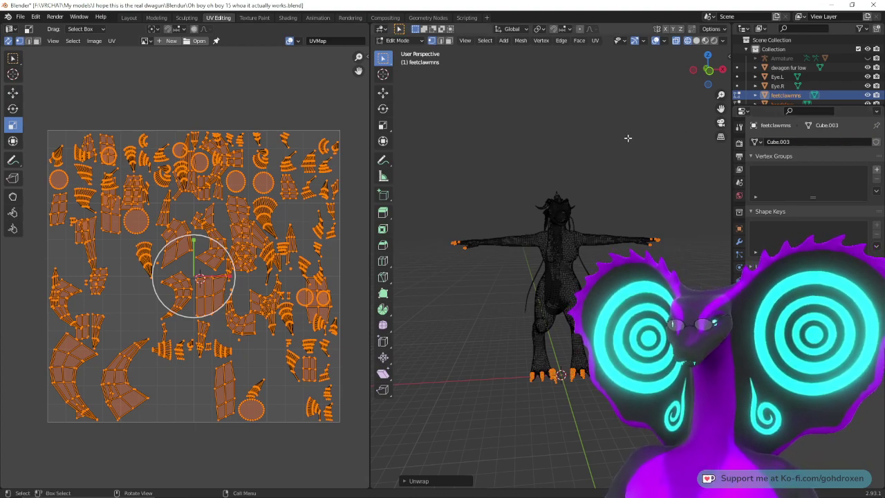
Step: Try Cube Projection and Cylinder Projection on the claw UVs, and scale the cylinder-projected islands down slightly
{"action": "left_click", "coordinate": [596, 42]}
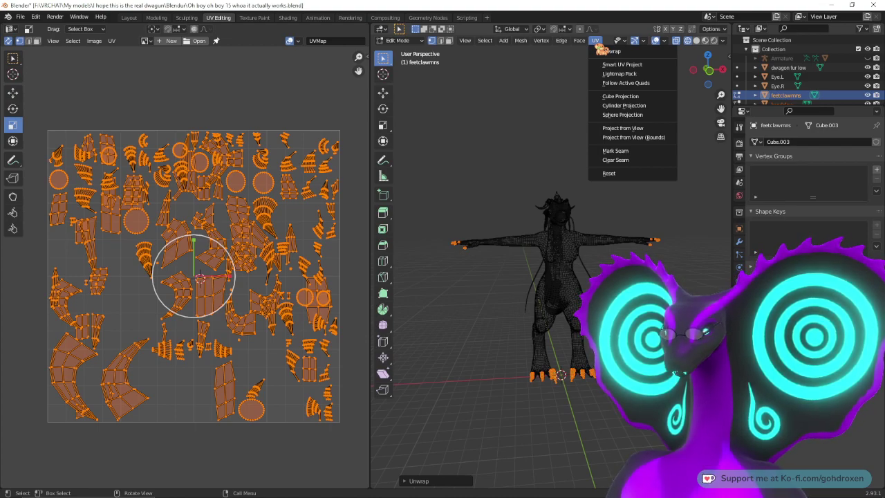
{"action": "left_click", "coordinate": [628, 96]}
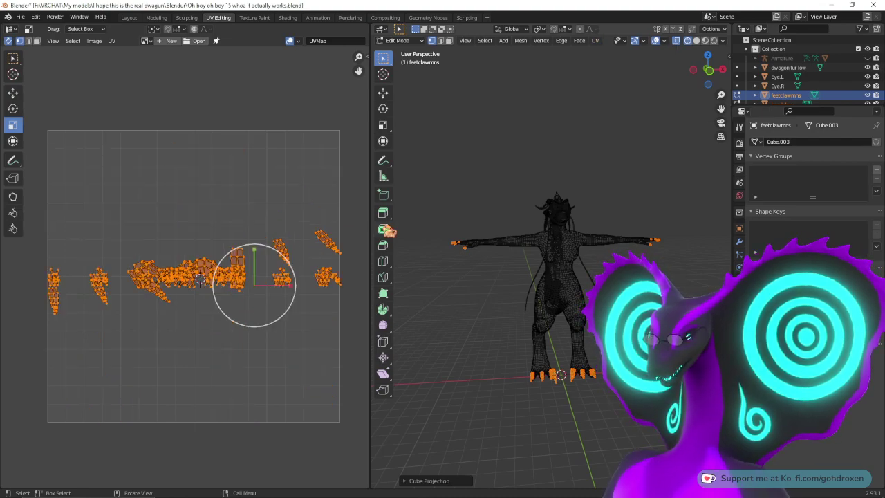
{"action": "left_click", "coordinate": [598, 41]}
{"action": "left_click", "coordinate": [628, 107]}
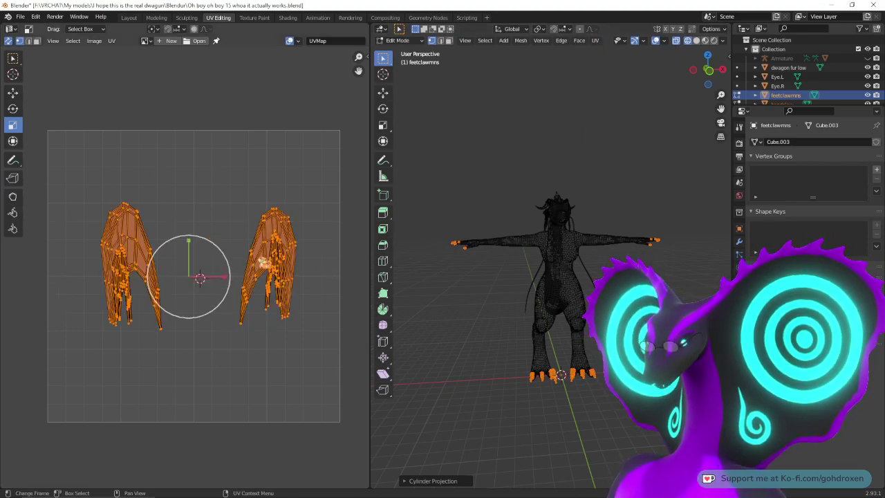
{"action": "left_click_drag", "start_coordinate": [216, 248], "coordinate": [204, 264]}
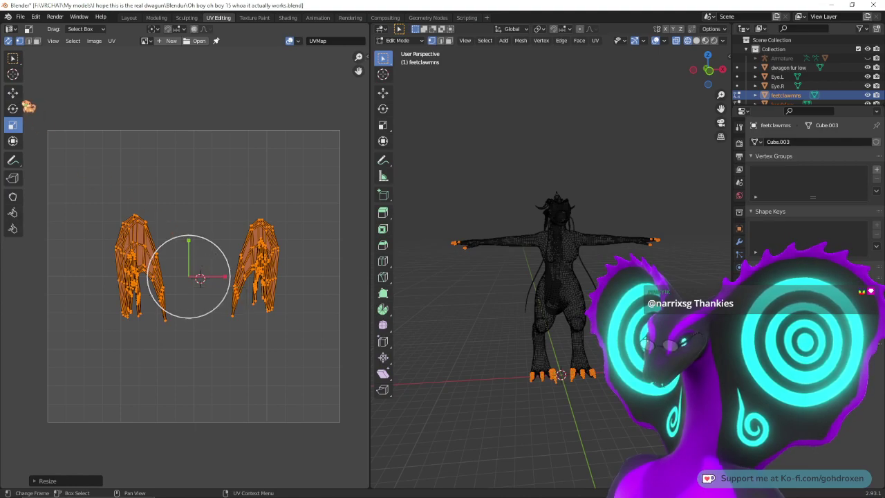
Step: Turn off UV sync selection, select the large island on the left side of the UV map and activate the Move tool
{"action": "left_click", "coordinate": [10, 41]}
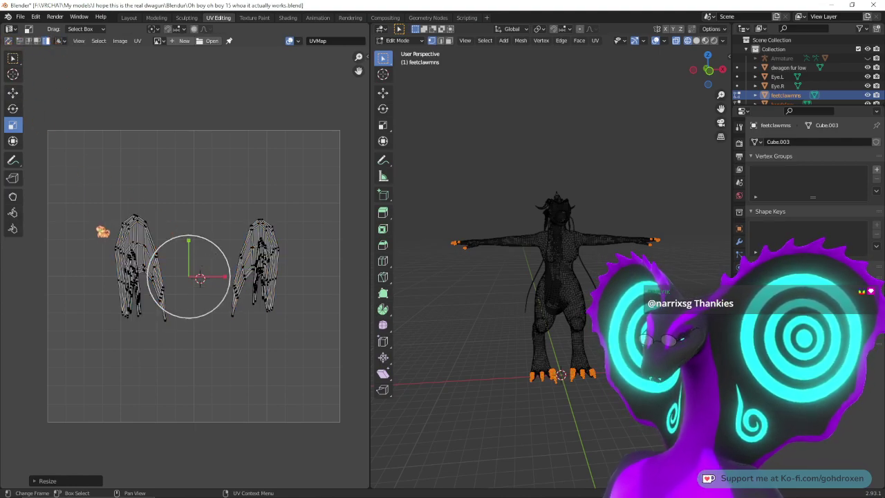
{"action": "left_click", "coordinate": [127, 236]}
{"action": "left_click", "coordinate": [14, 95]}
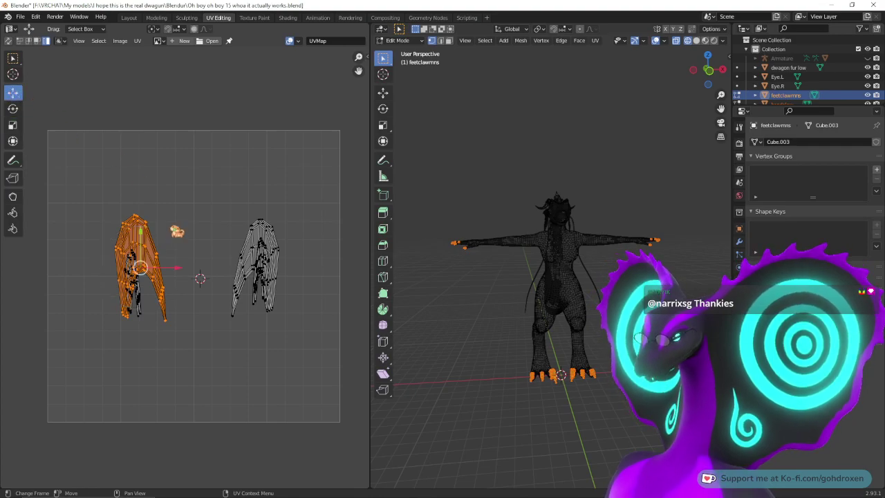
Step: Move the three overlapping islands of the left UV cluster apart along the upper edge of the UV square
{"action": "left_click_drag", "start_coordinate": [140, 267], "coordinate": [85, 186]}
{"action": "left_click", "coordinate": [133, 280]}
{"action": "left_click_drag", "start_coordinate": [132, 283], "coordinate": [118, 173]}
{"action": "left_click", "coordinate": [133, 280]}
{"action": "left_click_drag", "start_coordinate": [133, 282], "coordinate": [146, 173]}
Step: Move the three overlapping islands of the right UV cluster apart to continue the row along the UV square's upper edge
{"action": "left_click", "coordinate": [257, 267]}
{"action": "left_click_drag", "start_coordinate": [255, 266], "coordinate": [192, 182]}
{"action": "left_click", "coordinate": [256, 267]}
{"action": "left_click_drag", "start_coordinate": [253, 239], "coordinate": [251, 236]}
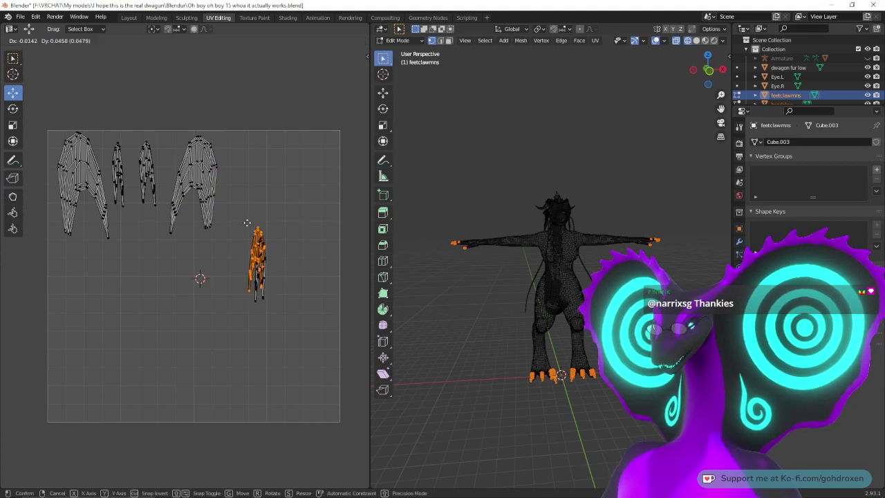
{"action": "left_click", "coordinate": [232, 139]}
{"action": "left_click", "coordinate": [262, 269]}
{"action": "key", "text": "g"}
{"action": "left_click_drag", "start_coordinate": [278, 176], "coordinate": [279, 176]}
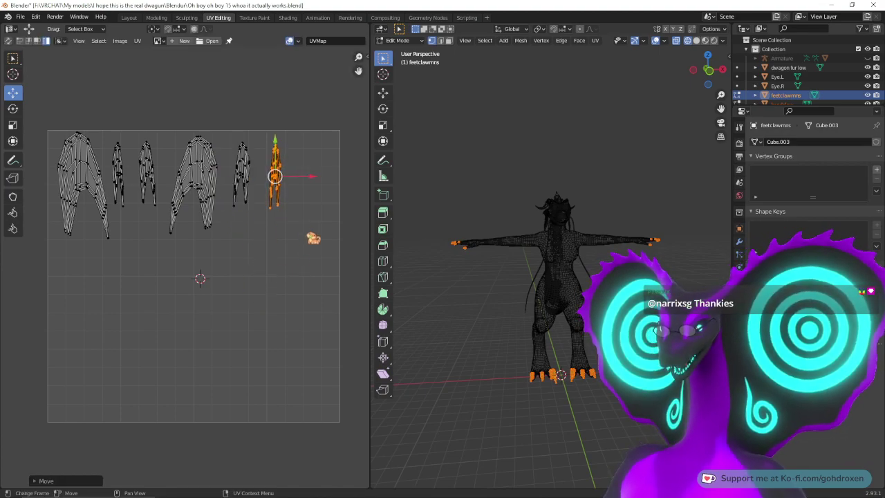
Step: Try Sphere Projection on the claws, and try Project from View from the perspective angle
{"action": "left_click", "coordinate": [597, 42]}
{"action": "left_click", "coordinate": [633, 115]}
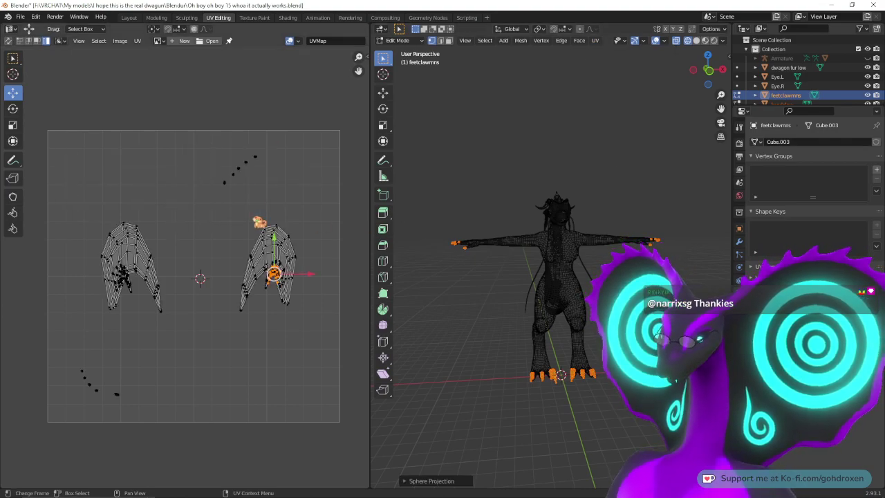
{"action": "left_click_drag", "start_coordinate": [194, 139], "coordinate": [298, 218]}
{"action": "left_click", "coordinate": [305, 208]}
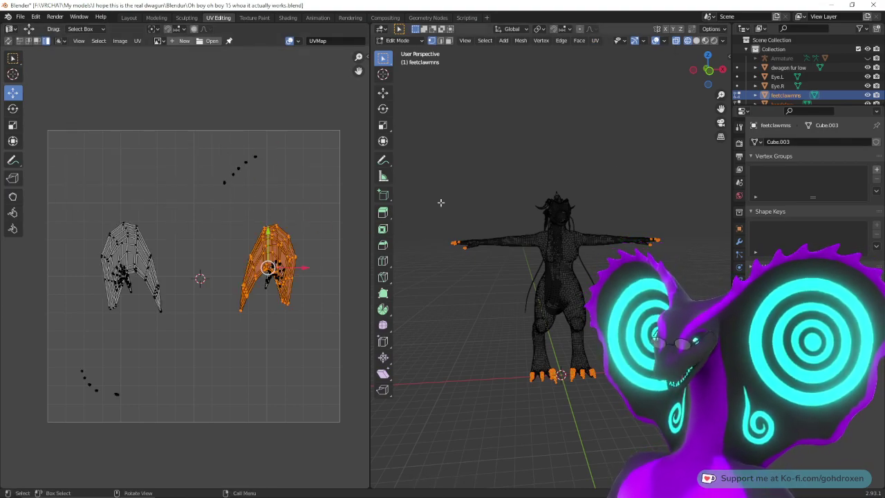
{"action": "left_click", "coordinate": [596, 40]}
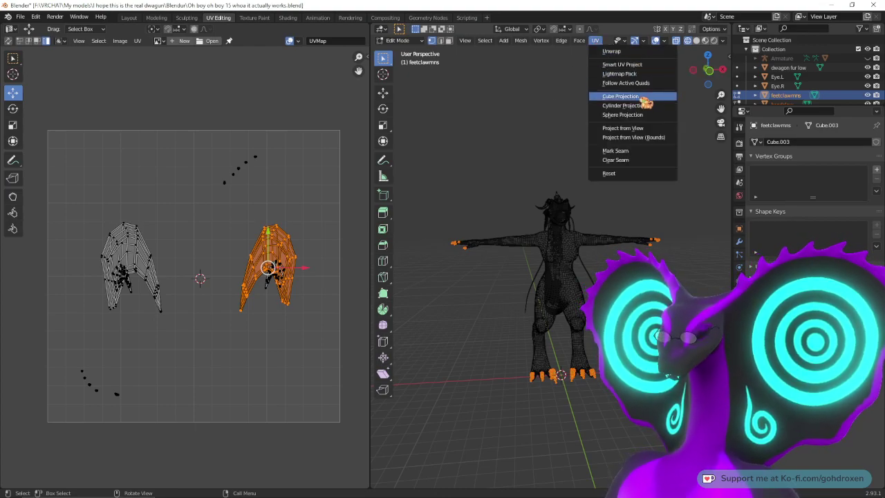
{"action": "left_click", "coordinate": [643, 128]}
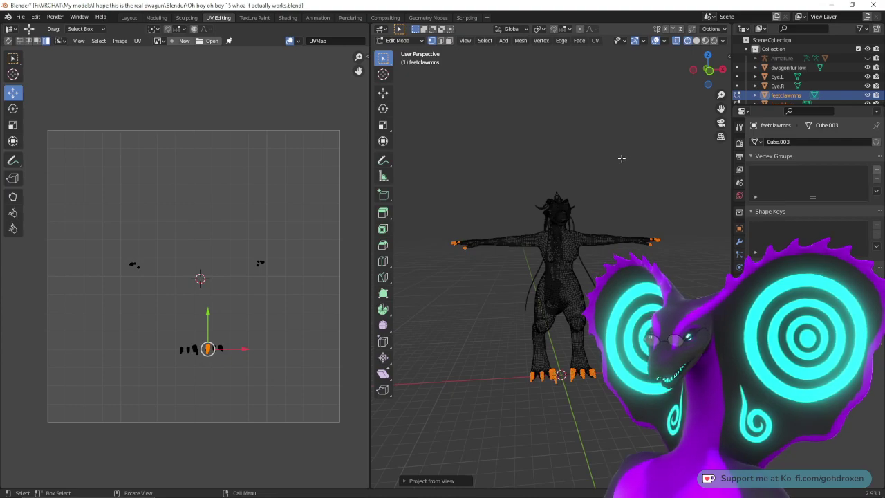
Step: Align the 3D view to Front Orthographic and project the claw UVs from that view
{"action": "scroll", "coordinate": [622, 158], "scroll_direction": "up", "scroll_amount": 2}
{"action": "middle_click_drag", "start_coordinate": [622, 158], "coordinate": [601, 139]}
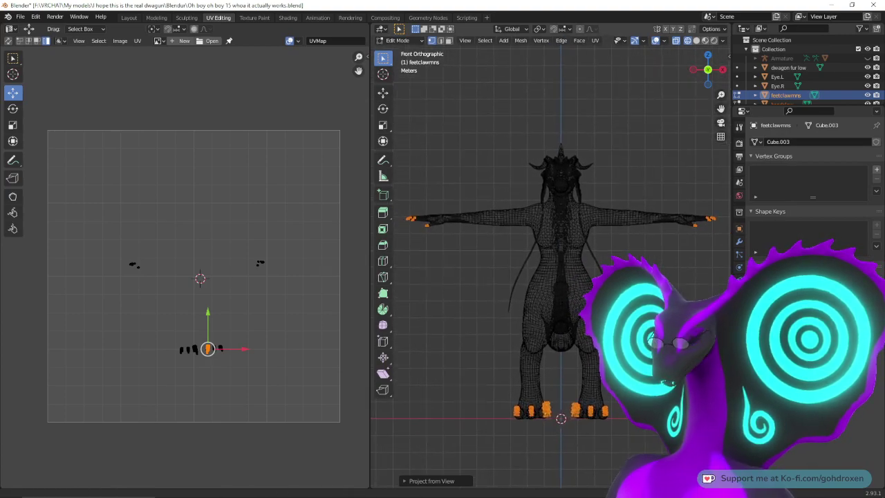
{"action": "key", "text": "u"}
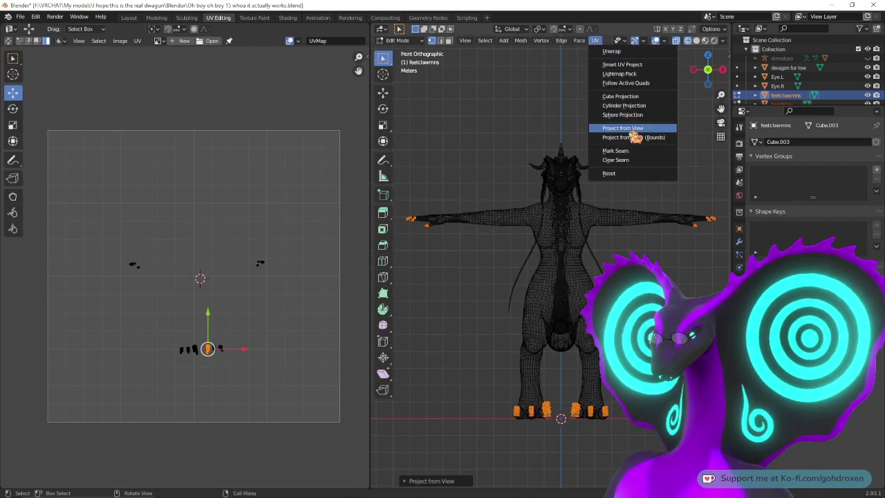
{"action": "left_click", "coordinate": [631, 129]}
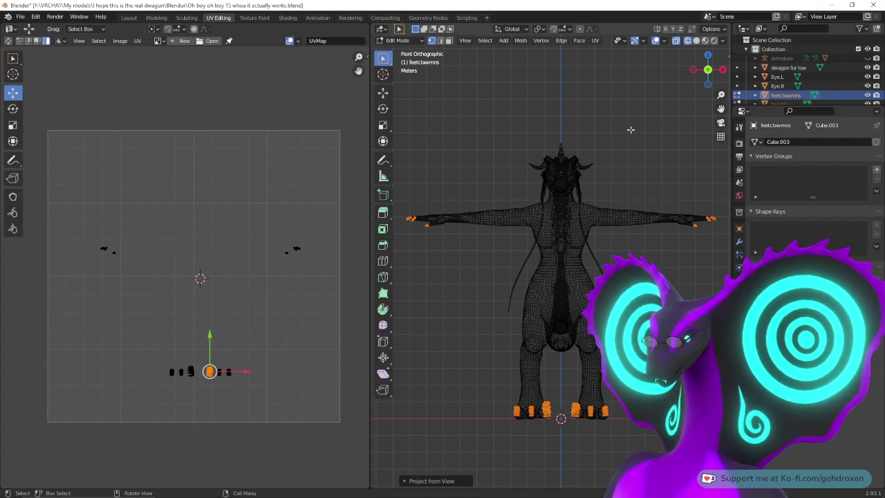
Step: Pull the five overlapping hand claw islands on the right side of the UV map apart into empty space
{"action": "left_click", "coordinate": [286, 256]}
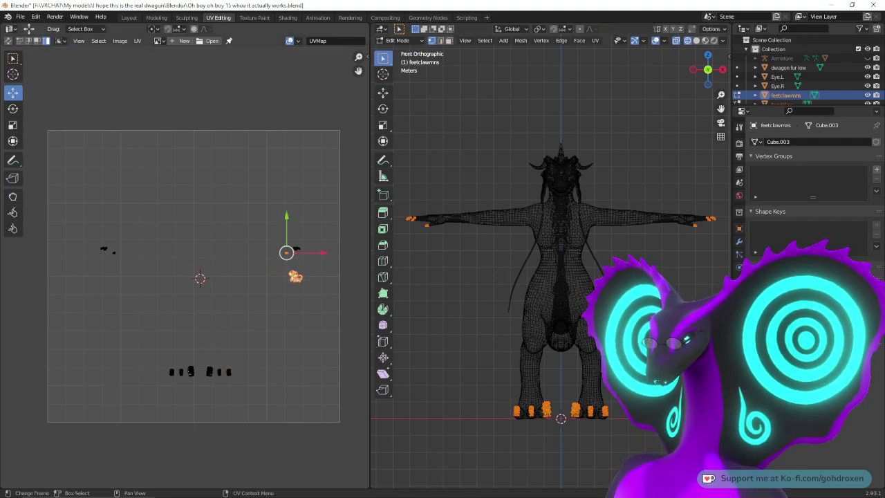
{"action": "left_click_drag", "start_coordinate": [302, 261], "coordinate": [229, 214]}
{"action": "left_click", "coordinate": [293, 249]}
{"action": "left_click_drag", "start_coordinate": [296, 247], "coordinate": [269, 194]}
{"action": "left_click", "coordinate": [296, 250]}
{"action": "left_click_drag", "start_coordinate": [297, 244], "coordinate": [292, 187]}
{"action": "left_click", "coordinate": [303, 252]}
{"action": "left_click_drag", "start_coordinate": [297, 247], "coordinate": [240, 211]}
{"action": "left_click", "coordinate": [303, 252]}
{"action": "left_click_drag", "start_coordinate": [298, 248], "coordinate": [208, 369]}
Step: Move the two largest foot claw islands and the outermost left one into a row at the UV square's upper-left corner
{"action": "key", "text": "g"}
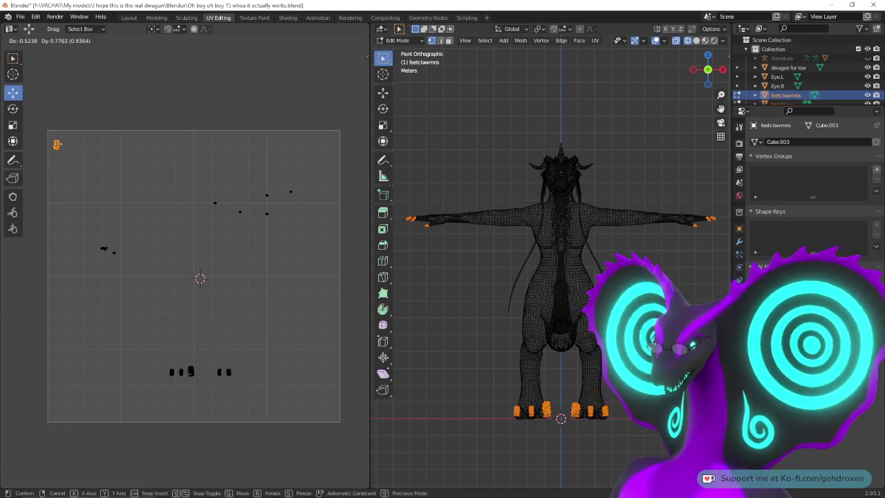
{"action": "left_click", "coordinate": [58, 145]}
{"action": "left_click", "coordinate": [191, 372]}
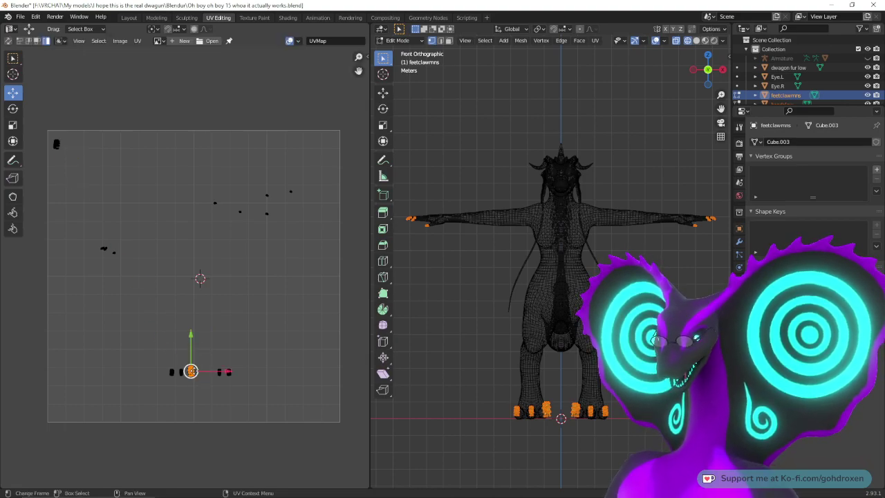
{"action": "key", "text": "g"}
{"action": "left_click", "coordinate": [65, 140]}
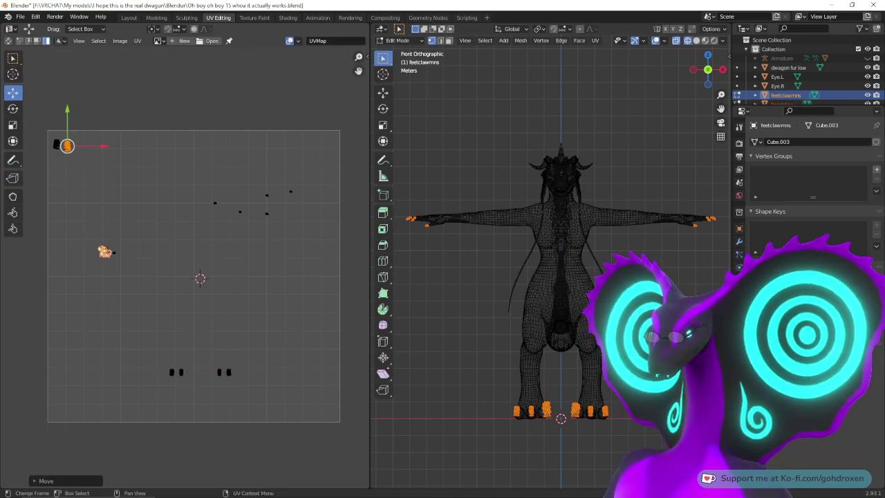
{"action": "left_click", "coordinate": [103, 248]}
{"action": "left_click", "coordinate": [173, 374]}
{"action": "key", "text": "g"}
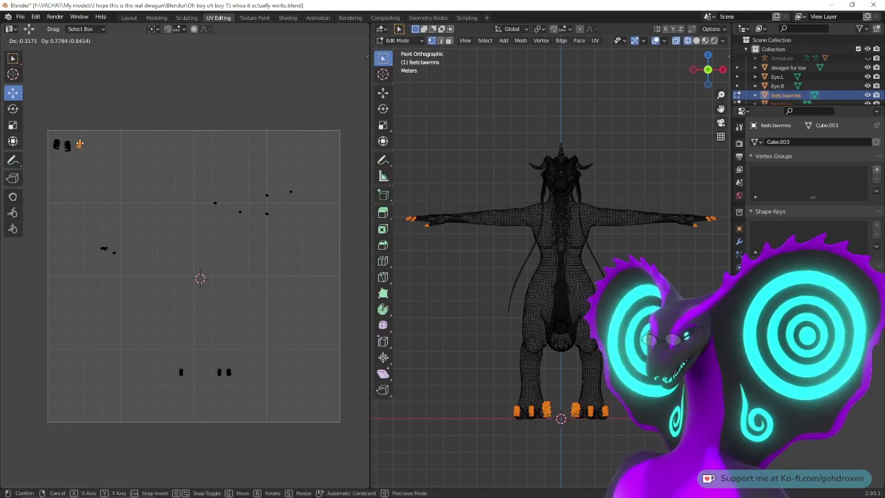
{"action": "left_click", "coordinate": [80, 144]}
Step: Add the three remaining foot claw islands to the row at the UV square's upper-left corner
{"action": "left_click", "coordinate": [187, 385]}
{"action": "left_click_drag", "start_coordinate": [168, 358], "coordinate": [191, 380]}
{"action": "key", "text": "g"}
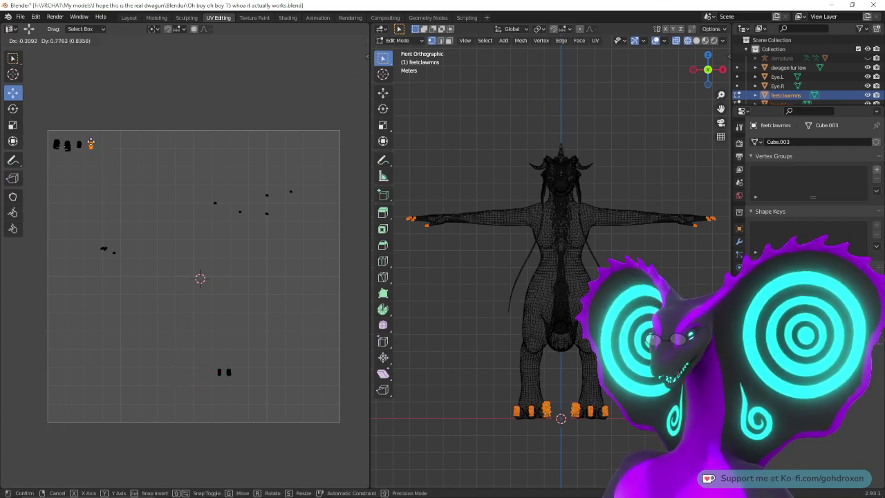
{"action": "left_click", "coordinate": [91, 143]}
{"action": "left_click", "coordinate": [218, 372]}
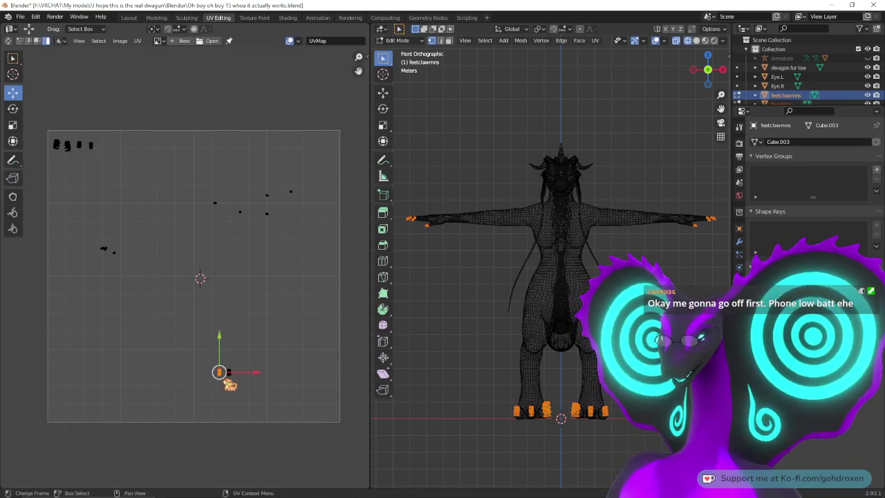
{"action": "key", "text": "g"}
{"action": "left_click", "coordinate": [101, 144]}
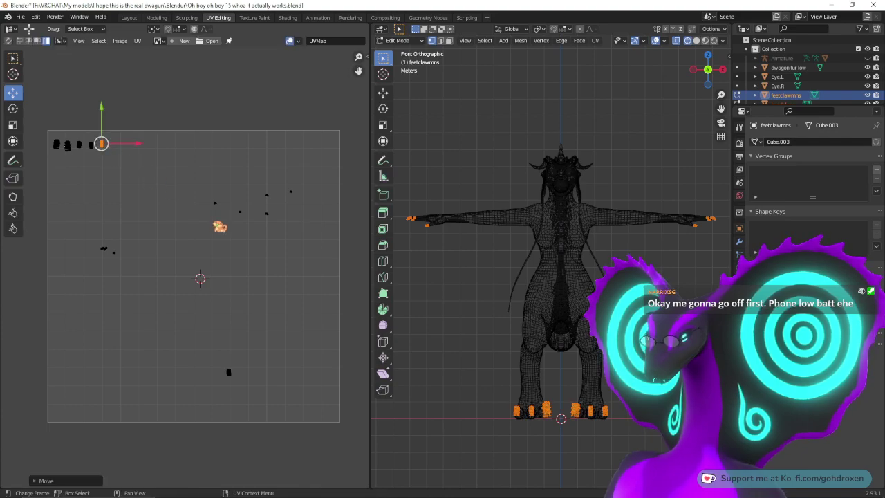
{"action": "left_click_drag", "start_coordinate": [212, 349], "coordinate": [247, 389]}
{"action": "key", "text": "g"}
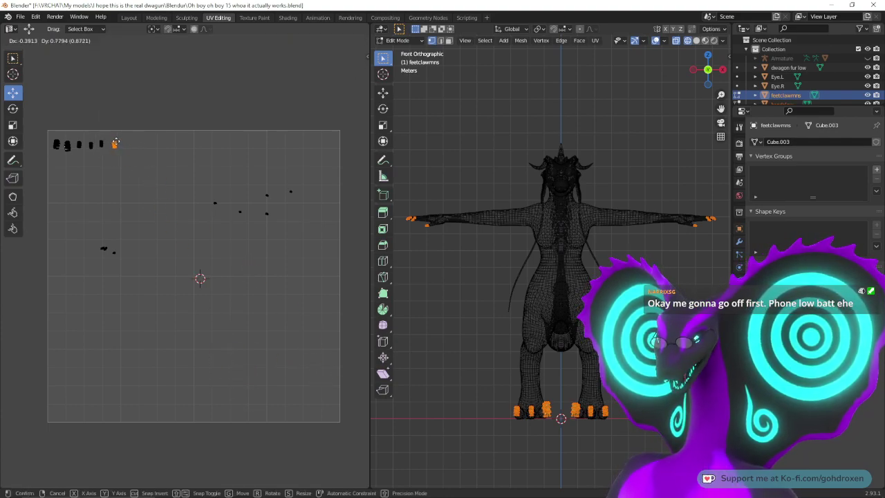
{"action": "left_click", "coordinate": [115, 142]}
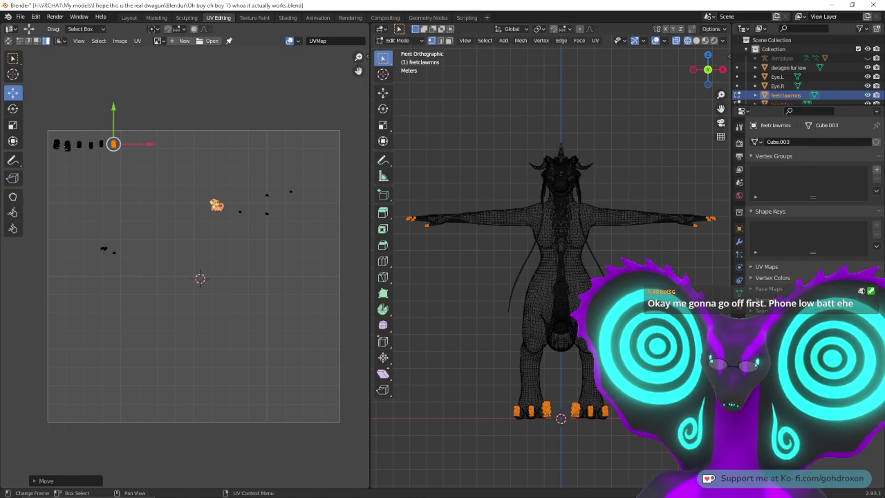
Step: Line up the five separated hand claw islands in a second row directly below the foot claw islands
{"action": "left_click_drag", "start_coordinate": [194, 192], "coordinate": [72, 166]}
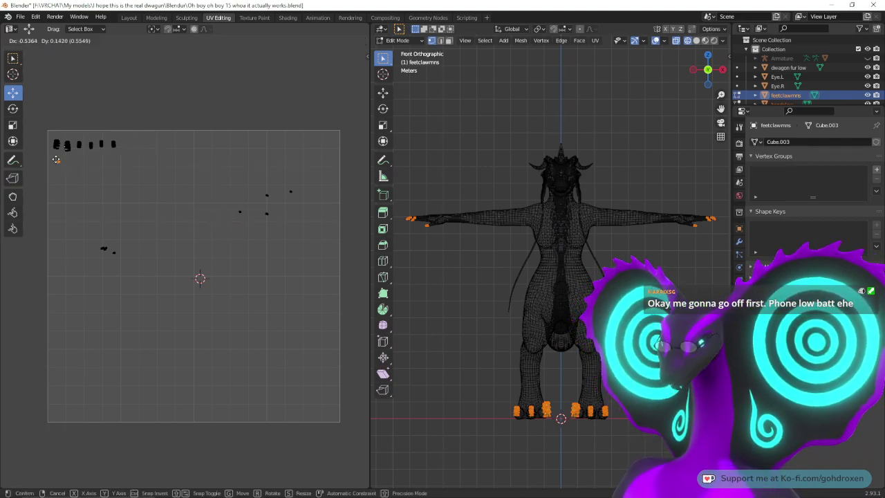
{"action": "left_click", "coordinate": [56, 159]}
{"action": "left_click", "coordinate": [239, 212]}
{"action": "left_click_drag", "start_coordinate": [239, 212], "coordinate": [65, 159]}
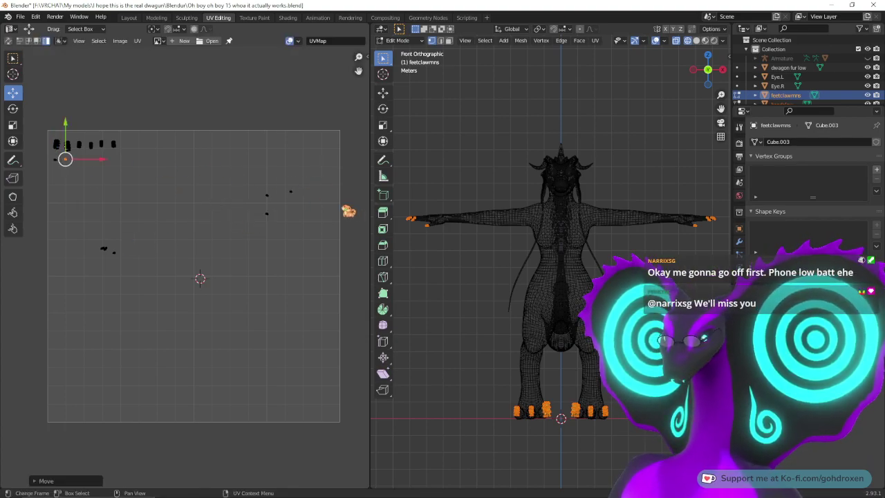
{"action": "left_click_drag", "start_coordinate": [259, 184], "coordinate": [270, 222]}
{"action": "key", "text": "g"}
{"action": "left_click", "coordinate": [76, 158]}
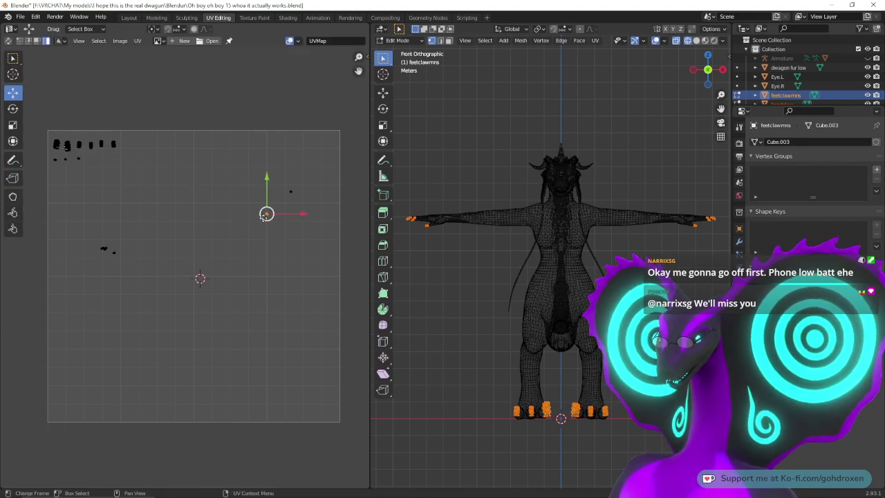
{"action": "key", "text": "g"}
{"action": "left_click", "coordinate": [82, 157]}
{"action": "left_click_drag", "start_coordinate": [279, 181], "coordinate": [301, 203]}
{"action": "key", "text": "g"}
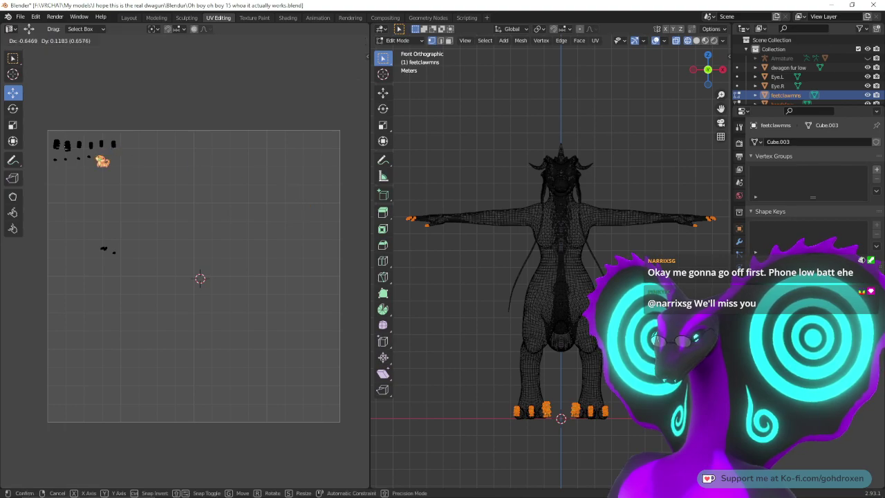
{"action": "left_click", "coordinate": [97, 156]}
Step: Separate the other hand's five claw islands and line them up in a third row below the other two
{"action": "left_click_drag", "start_coordinate": [83, 234], "coordinate": [111, 259]}
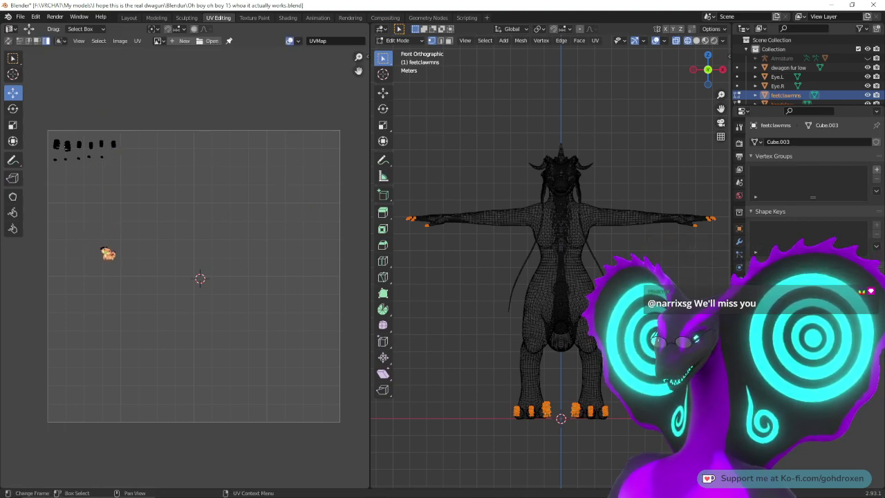
{"action": "key", "text": "g"}
{"action": "left_click_drag", "start_coordinate": [52, 170], "coordinate": [53, 169]}
{"action": "left_click", "coordinate": [106, 243]}
{"action": "left_click_drag", "start_coordinate": [103, 248], "coordinate": [62, 164]}
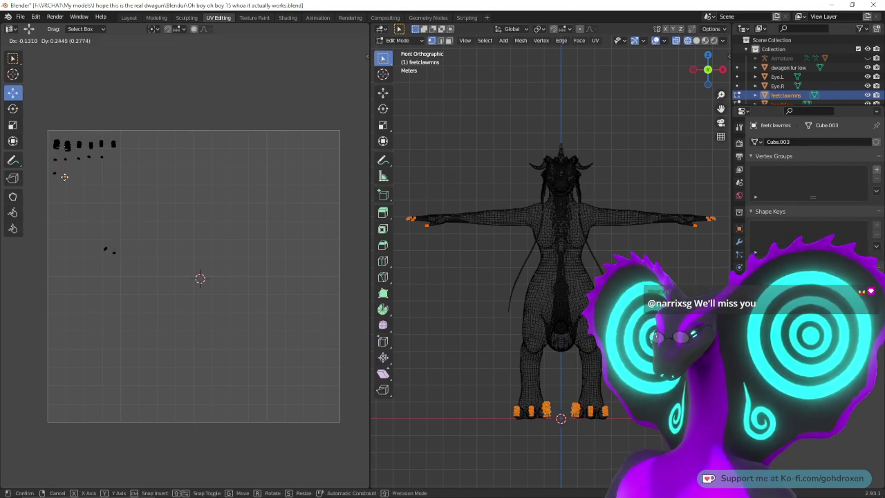
{"action": "left_click", "coordinate": [65, 174]}
{"action": "left_click_drag", "start_coordinate": [94, 220], "coordinate": [105, 250]}
{"action": "key", "text": "g"}
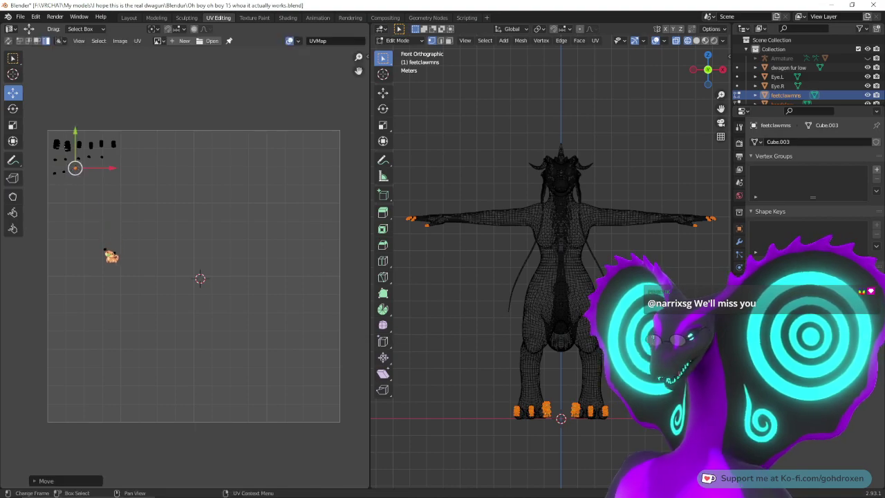
{"action": "left_click", "coordinate": [111, 253]}
{"action": "left_click_drag", "start_coordinate": [105, 246], "coordinate": [87, 171]}
{"action": "left_click", "coordinate": [115, 253]}
{"action": "left_click_drag", "start_coordinate": [113, 252], "coordinate": [98, 170]}
Step: Select all the arranged claw islands, scale them up about five times and move them over the UV square
{"action": "left_click_drag", "start_coordinate": [43, 126], "coordinate": [143, 200]}
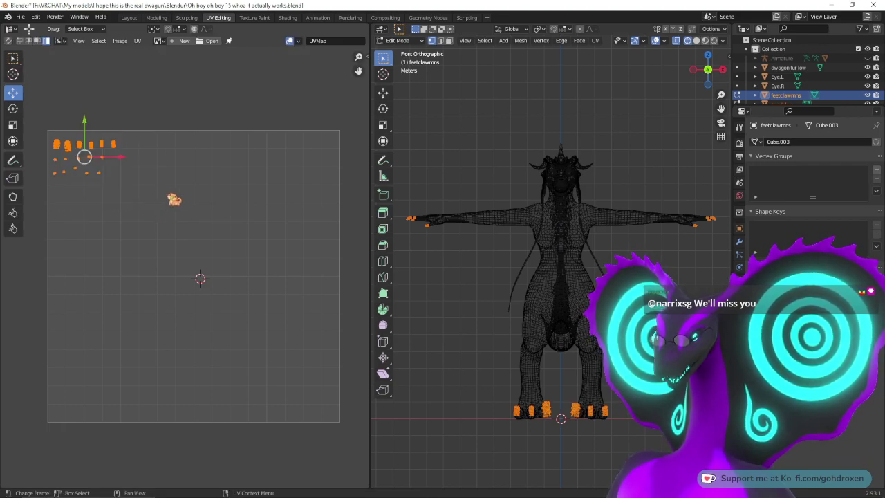
{"action": "left_click", "coordinate": [13, 125]}
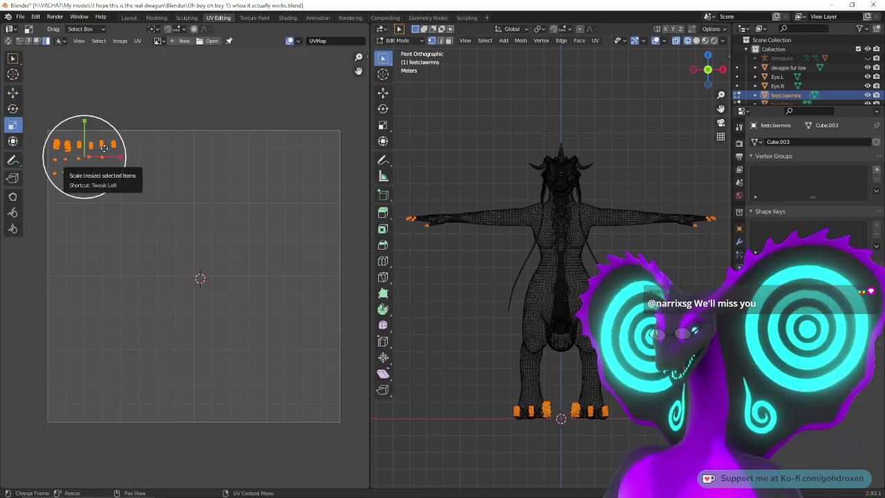
{"action": "left_click_drag", "start_coordinate": [101, 144], "coordinate": [203, 94]}
{"action": "left_click", "coordinate": [15, 94]}
{"action": "left_click_drag", "start_coordinate": [84, 157], "coordinate": [228, 233]}
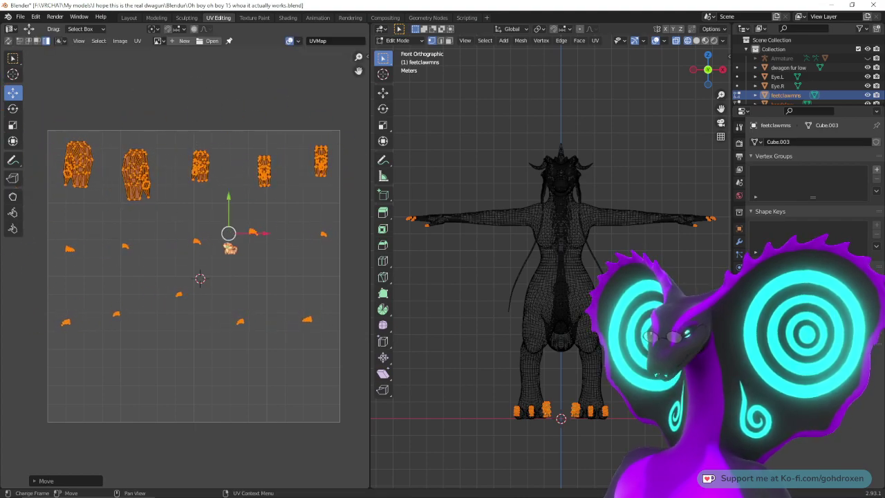
Step: Scale all claw islands up about 1.69 times and move them so the rows start at the UV square's upper-left corner
{"action": "scroll", "coordinate": [227, 273], "scroll_direction": "down", "scroll_amount": 1}
{"action": "mouse_move", "coordinate": [239, 308]}
{"action": "middle_mouse_down"}
{"action": "mouse_move", "coordinate": [214, 289]}
{"action": "mouse_move", "coordinate": [240, 290]}
{"action": "middle_mouse_up"}
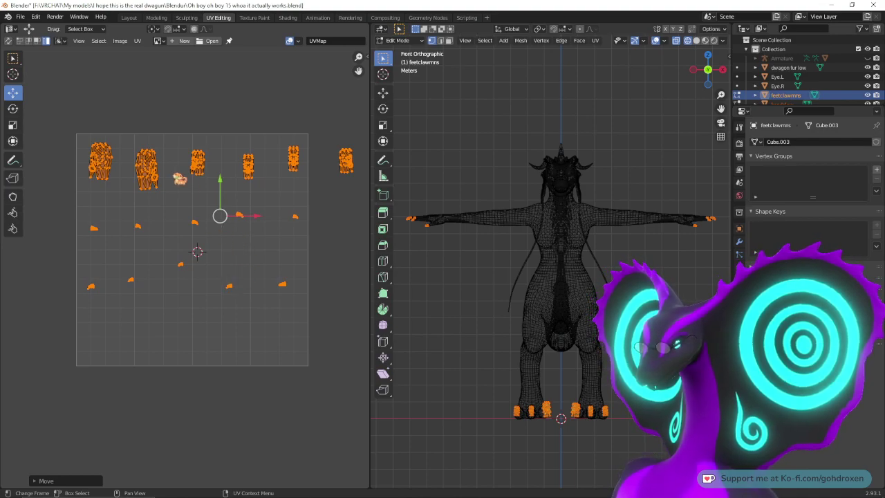
{"action": "left_click", "coordinate": [12, 125]}
{"action": "scroll", "coordinate": [238, 287], "scroll_direction": "down", "scroll_amount": 1}
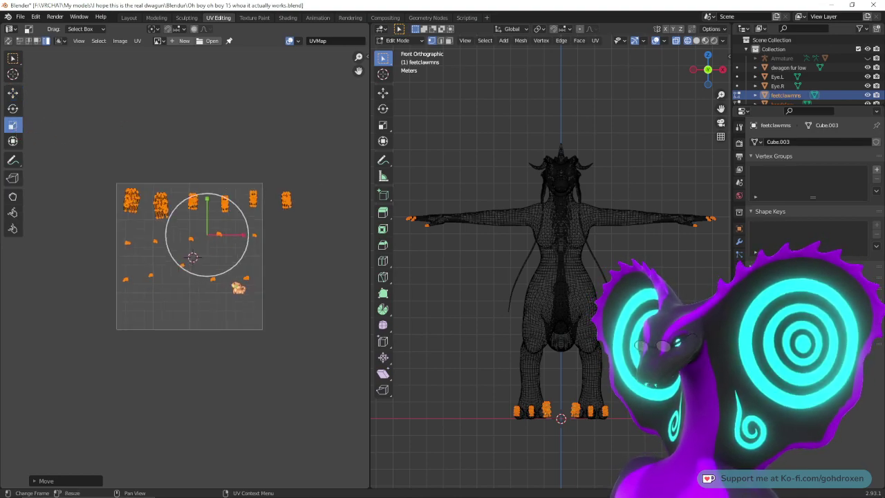
{"action": "left_click_drag", "start_coordinate": [228, 220], "coordinate": [244, 204]}
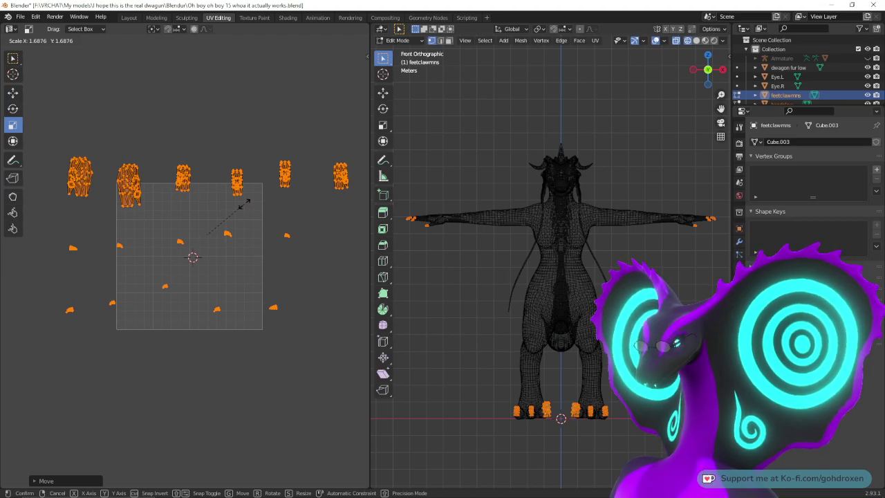
{"action": "left_click_drag", "start_coordinate": [245, 205], "coordinate": [244, 204]}
{"action": "middle_click_drag", "start_coordinate": [255, 301], "coordinate": [239, 288]}
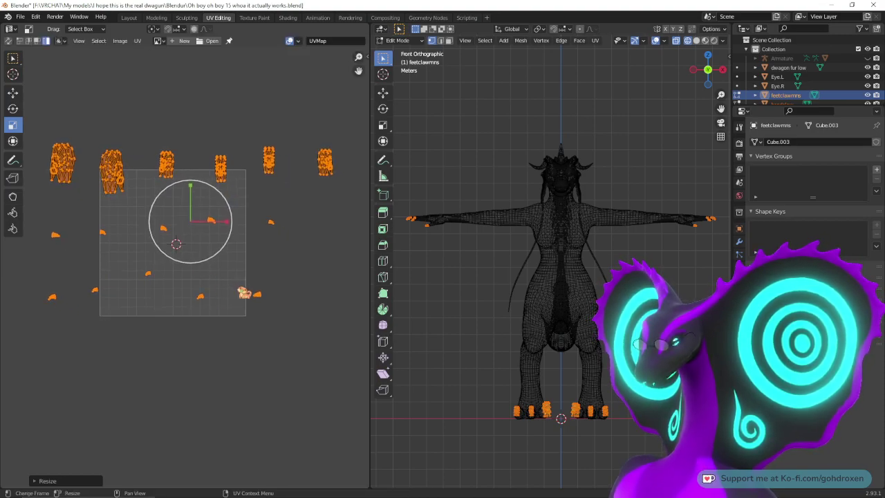
{"action": "left_click", "coordinate": [13, 92]}
{"action": "left_click_drag", "start_coordinate": [190, 222], "coordinate": [244, 250]}
{"action": "scroll", "coordinate": [251, 260], "scroll_direction": "down", "scroll_amount": 3}
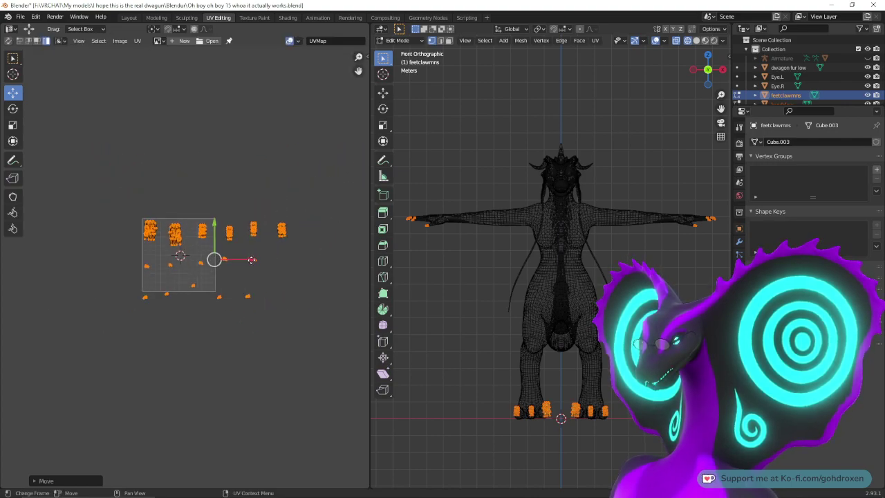
Step: Pack the other five foot claw islands closely beside the first one along the UV square's top edge
{"action": "scroll", "coordinate": [251, 260], "scroll_direction": "up", "scroll_amount": 4}
{"action": "left_click", "coordinate": [175, 192]}
{"action": "left_click_drag", "start_coordinate": [175, 189], "coordinate": [134, 173]}
{"action": "left_click", "coordinate": [244, 181]}
{"action": "left_click_drag", "start_coordinate": [243, 181], "coordinate": [158, 164]}
{"action": "left_click", "coordinate": [301, 183]}
{"action": "left_click_drag", "start_coordinate": [294, 182], "coordinate": [177, 166]}
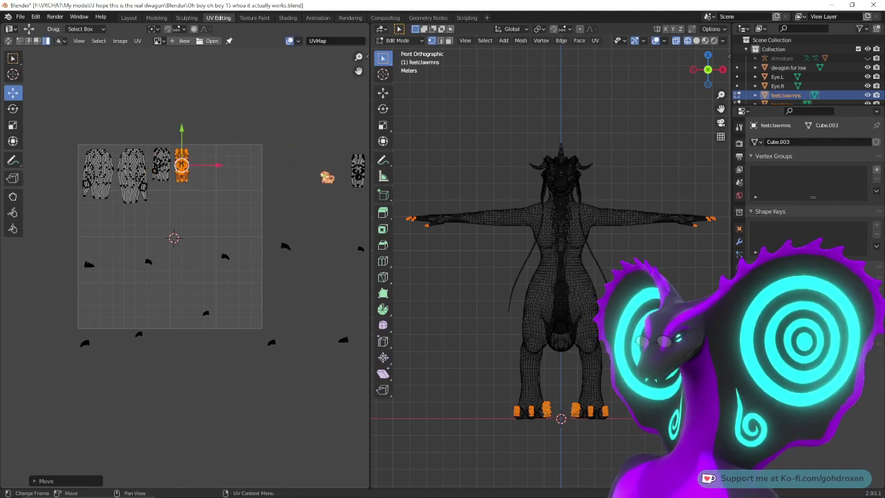
{"action": "left_click", "coordinate": [354, 180]}
{"action": "left_click_drag", "start_coordinate": [355, 175], "coordinate": [199, 169]}
{"action": "middle_click_drag", "start_coordinate": [239, 241], "coordinate": [148, 261]}
{"action": "left_click", "coordinate": [341, 195]}
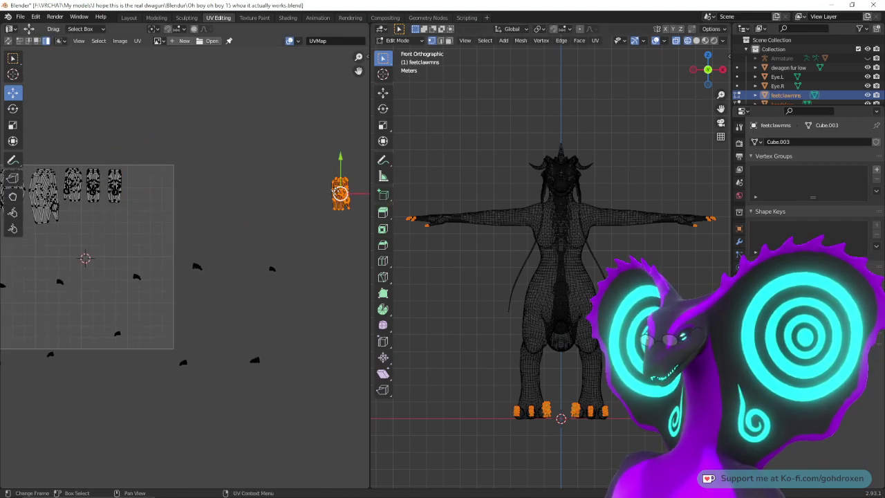
{"action": "left_click_drag", "start_coordinate": [340, 195], "coordinate": [133, 185]}
Step: Move the first three hand claw islands of the second row up directly below the foot claw islands
{"action": "middle_click_drag", "start_coordinate": [154, 294], "coordinate": [291, 274]}
{"action": "left_click_drag", "start_coordinate": [114, 250], "coordinate": [215, 278]}
{"action": "left_click_drag", "start_coordinate": [168, 263], "coordinate": [150, 216]}
{"action": "left_click", "coordinate": [276, 257]}
{"action": "left_click_drag", "start_coordinate": [276, 256], "coordinate": [223, 230]}
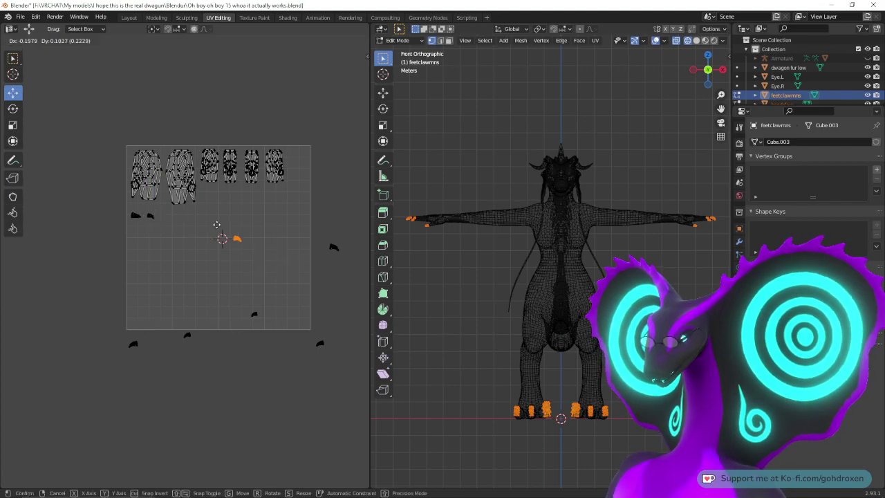
{"action": "left_click", "coordinate": [206, 191]}
Step: Place the last two hand claw islands of the second row under the smaller foot claw islands
{"action": "left_click", "coordinate": [334, 247]}
{"action": "key", "text": "g"}
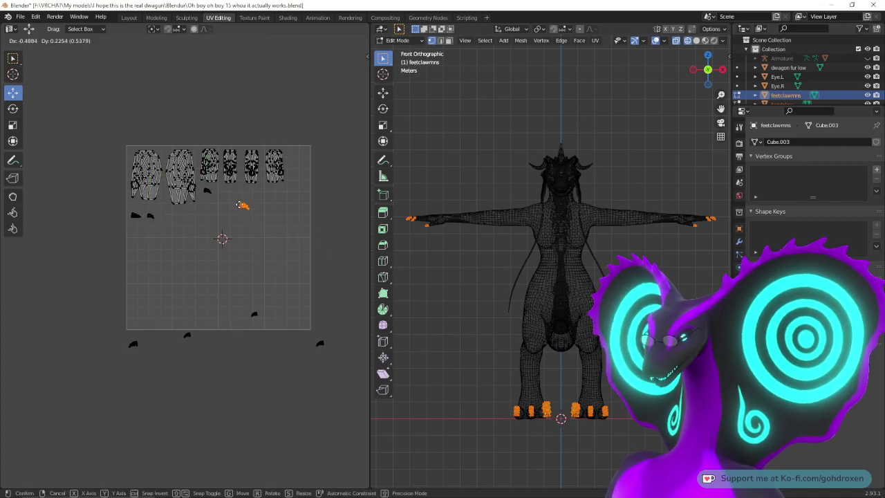
{"action": "left_click", "coordinate": [222, 193]}
{"action": "middle_click_drag", "start_coordinate": [245, 271], "coordinate": [170, 288]}
{"action": "left_click_drag", "start_coordinate": [310, 243], "coordinate": [349, 283]}
{"action": "key", "text": "g"}
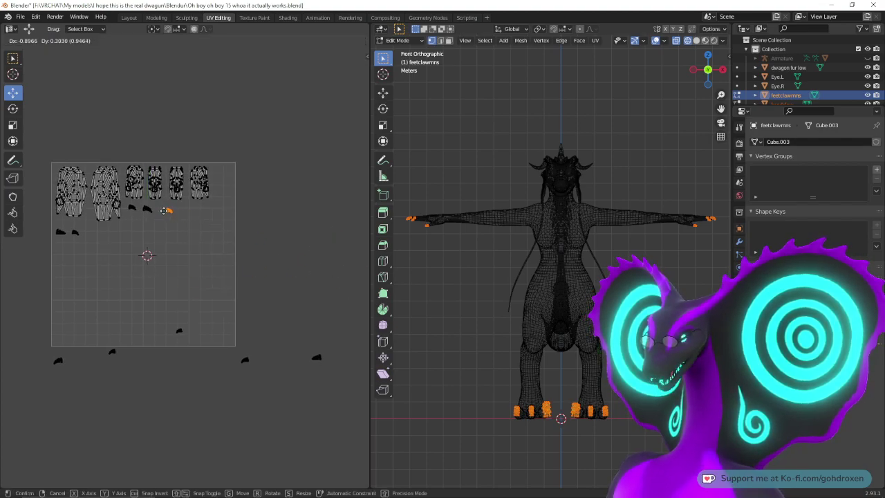
{"action": "left_click", "coordinate": [160, 209]}
Step: Move the first three hand claw islands of the bottom row up beside the other hand claws inside the UV square
{"action": "left_click_drag", "start_coordinate": [164, 309], "coordinate": [187, 339]}
{"action": "left_click_drag", "start_coordinate": [46, 353], "coordinate": [65, 369]}
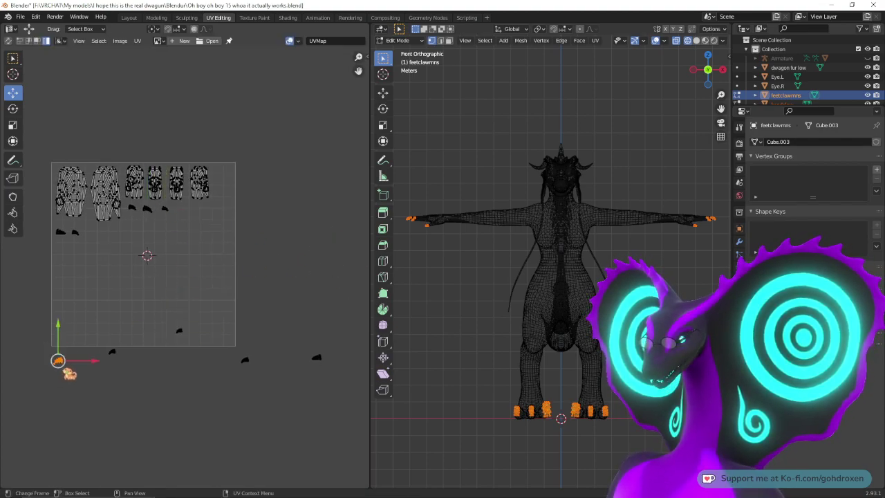
{"action": "key", "text": "g"}
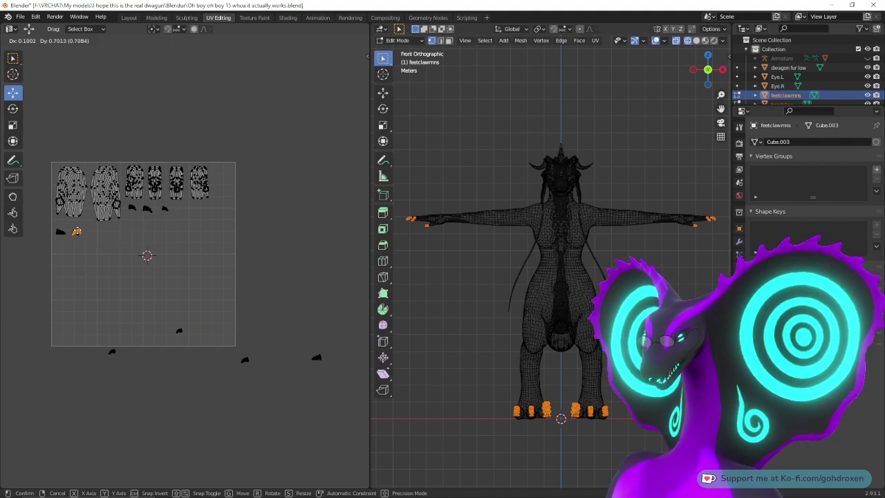
{"action": "left_click", "coordinate": [90, 232]}
{"action": "left_click", "coordinate": [112, 352]}
{"action": "key", "text": "g"}
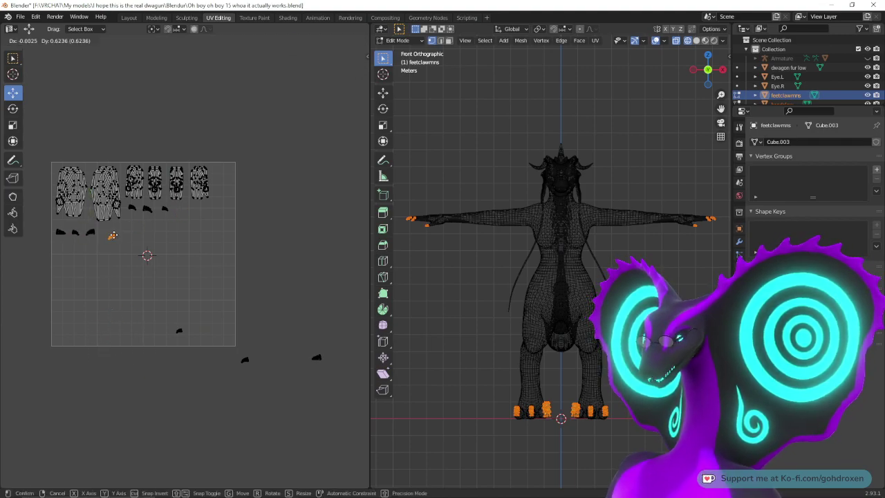
{"action": "left_click", "coordinate": [107, 231]}
{"action": "left_click", "coordinate": [179, 331]}
{"action": "key", "text": "g"}
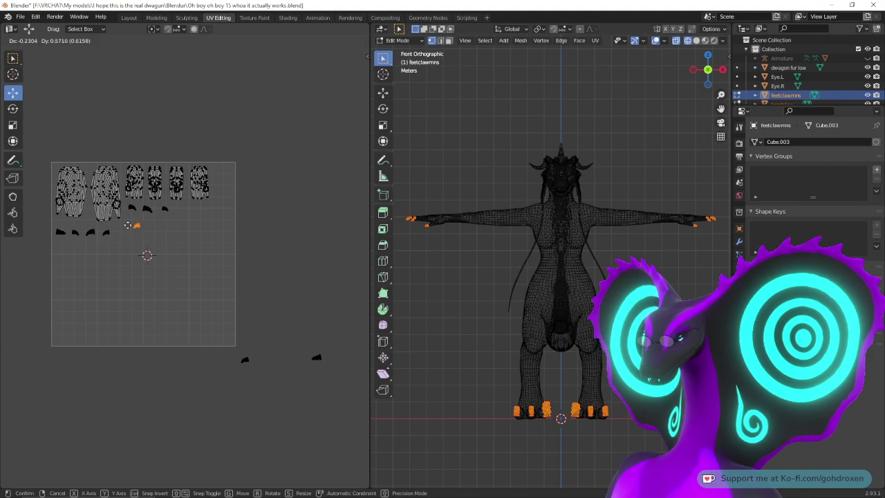
{"action": "left_click", "coordinate": [132, 214]}
Step: Move the two remaining outlying hand claw islands into free spots in the rows below the foot claws
{"action": "left_click", "coordinate": [245, 360]}
{"action": "left_click_drag", "start_coordinate": [240, 354], "coordinate": [119, 227]}
{"action": "left_click", "coordinate": [245, 360]}
{"action": "key", "text": "g"}
{"action": "left_click", "coordinate": [118, 230]}
{"action": "left_click_drag", "start_coordinate": [293, 332], "coordinate": [346, 371]}
{"action": "key", "text": "g"}
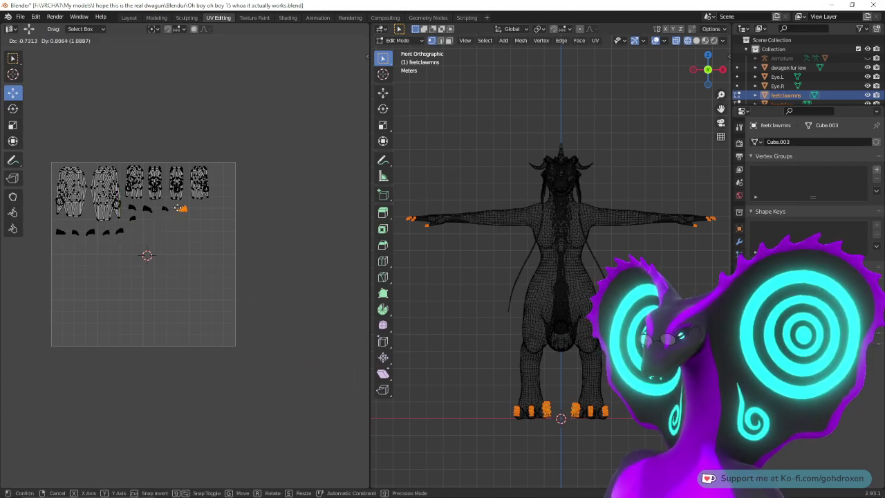
{"action": "left_click", "coordinate": [180, 208]}
Step: Select all claw islands, enlarge them to roughly double size and align them with the UV square's upper-left corner
{"action": "left_click_drag", "start_coordinate": [54, 151], "coordinate": [250, 282]}
{"action": "scroll", "coordinate": [212, 322], "scroll_direction": "down", "scroll_amount": 4}
{"action": "scroll", "coordinate": [218, 332], "scroll_direction": "up", "scroll_amount": 6}
{"action": "scroll", "coordinate": [207, 330], "scroll_direction": "down", "scroll_amount": 2}
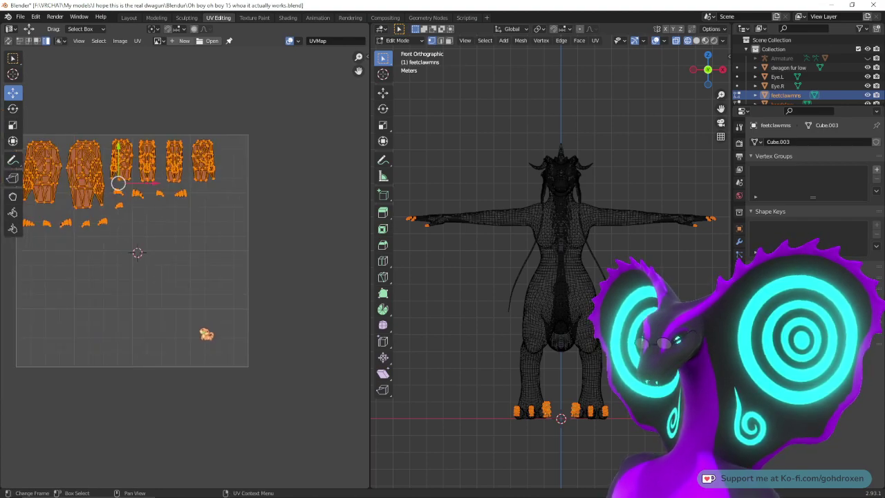
{"action": "left_click", "coordinate": [14, 125]}
{"action": "left_click_drag", "start_coordinate": [162, 188], "coordinate": [180, 170]}
{"action": "middle_click_drag", "start_coordinate": [136, 264], "coordinate": [198, 277]}
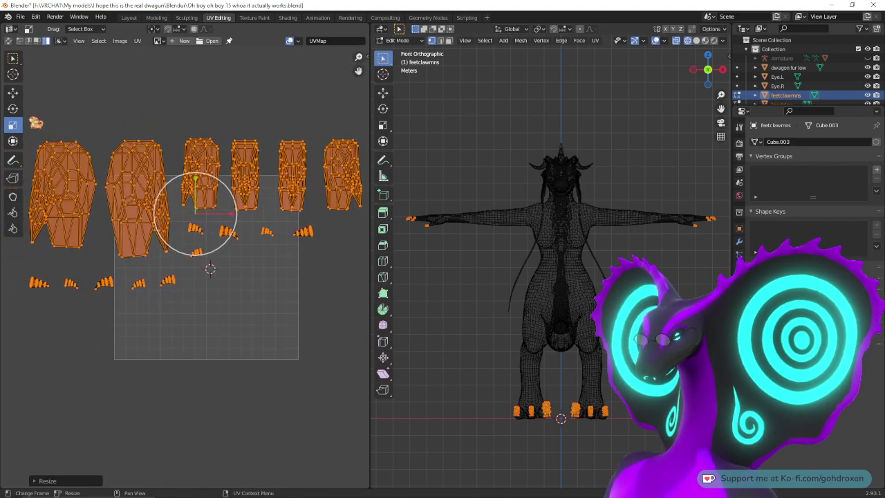
{"action": "left_click", "coordinate": [13, 93]}
{"action": "left_click_drag", "start_coordinate": [195, 213], "coordinate": [282, 248]}
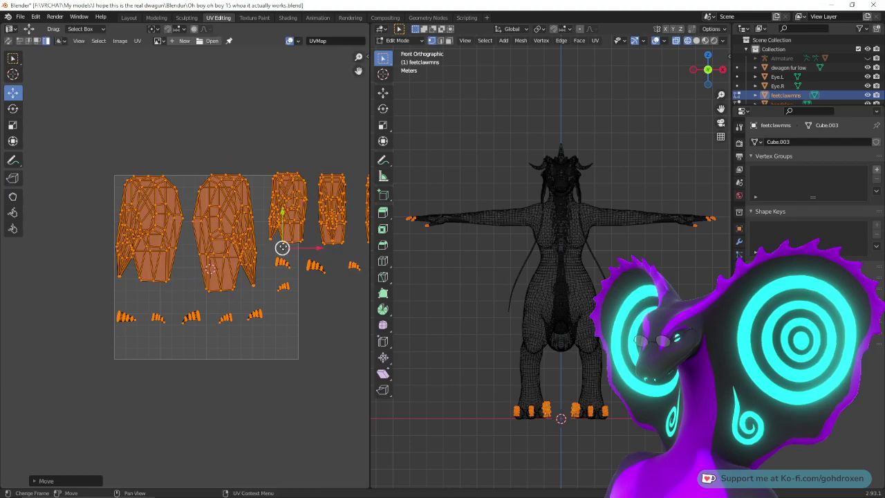
Step: Scale the claw islands down by about a quarter and fit them back into the UV square's upper-left corner
{"action": "scroll", "coordinate": [264, 328], "scroll_direction": "down", "scroll_amount": 1}
{"action": "middle_click_drag", "start_coordinate": [279, 334], "coordinate": [213, 287]}
{"action": "left_click", "coordinate": [13, 124]}
{"action": "left_click_drag", "start_coordinate": [212, 189], "coordinate": [168, 195]}
{"action": "left_click", "coordinate": [15, 93]}
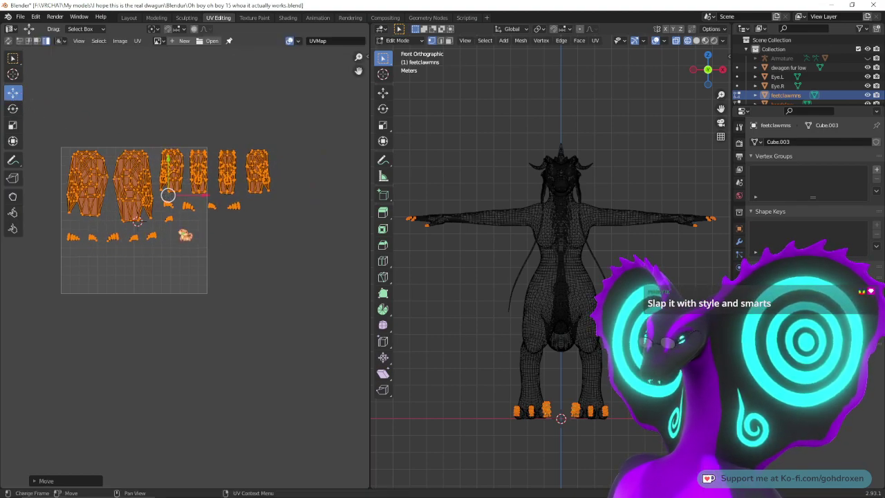
Step: Move the row of five hand claw islands to the UV square's bottom edge and the row of four just above it
{"action": "middle_click_drag", "start_coordinate": [208, 272], "coordinate": [207, 190], "text": "ctrl"}
{"action": "middle_click_drag", "start_coordinate": [165, 229], "coordinate": [292, 220]}
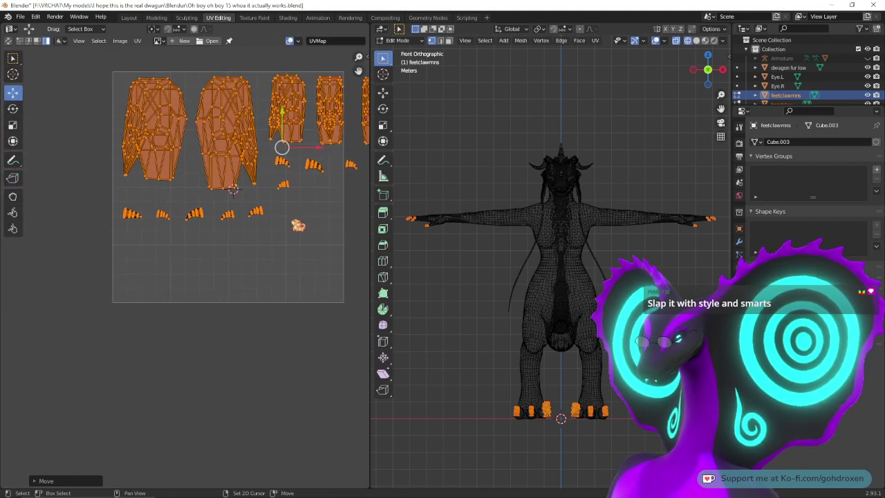
{"action": "left_click_drag", "start_coordinate": [87, 198], "coordinate": [284, 234]}
{"action": "key", "text": "g"}
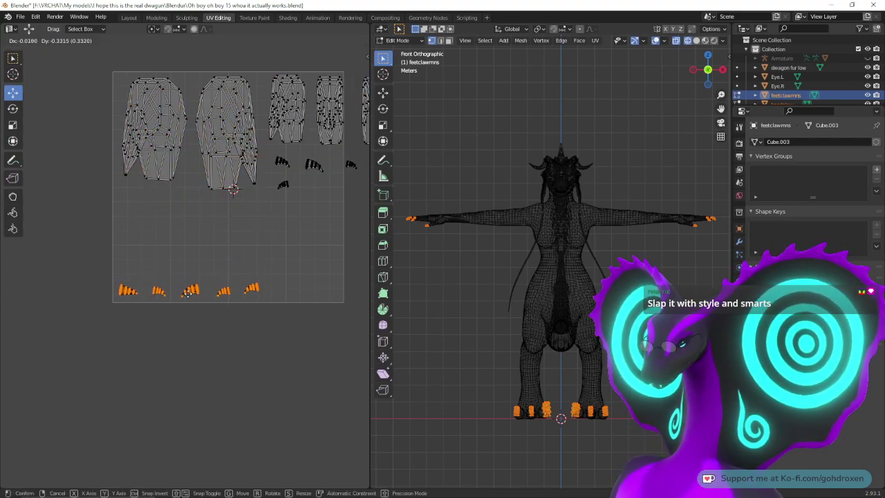
{"action": "left_click", "coordinate": [187, 293]}
{"action": "middle_click_drag", "start_coordinate": [191, 291], "coordinate": [86, 287]}
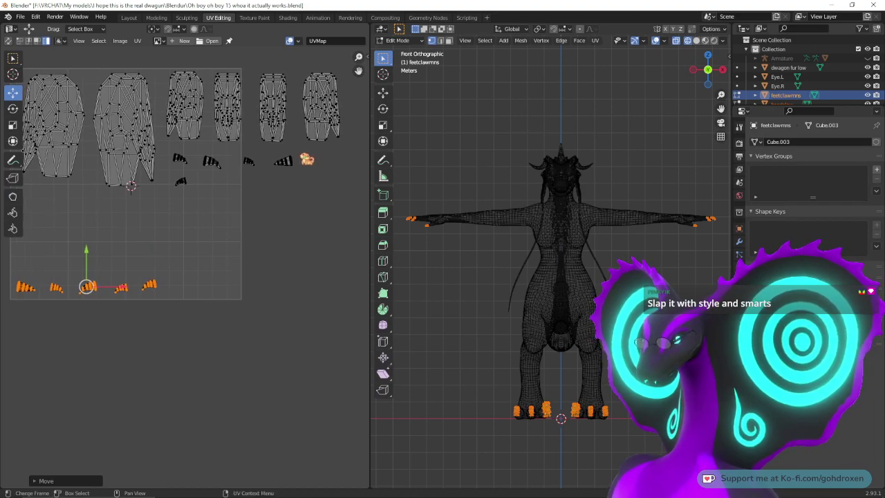
{"action": "left_click_drag", "start_coordinate": [166, 141], "coordinate": [312, 175]}
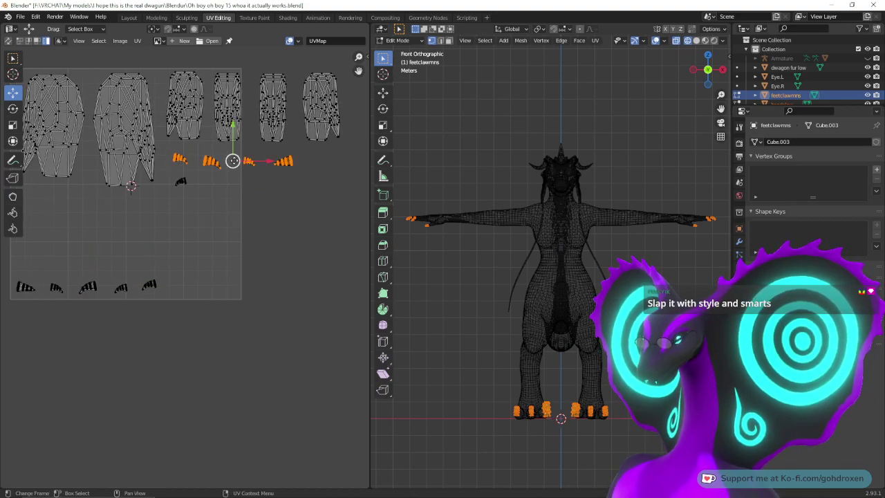
{"action": "key", "text": "g"}
{"action": "left_click", "coordinate": [78, 269]}
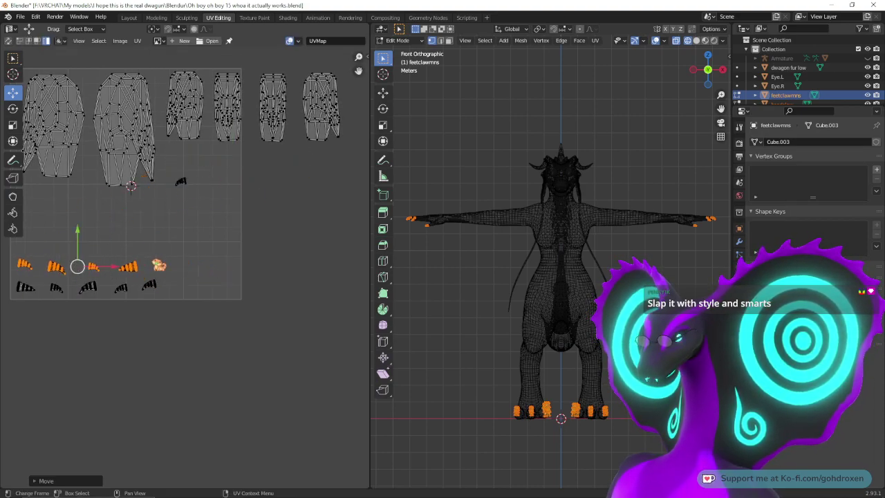
Step: Extend the bottom row of hand claw islands with three more claws up to the UV square's lower-right corner
{"action": "left_click", "coordinate": [133, 273]}
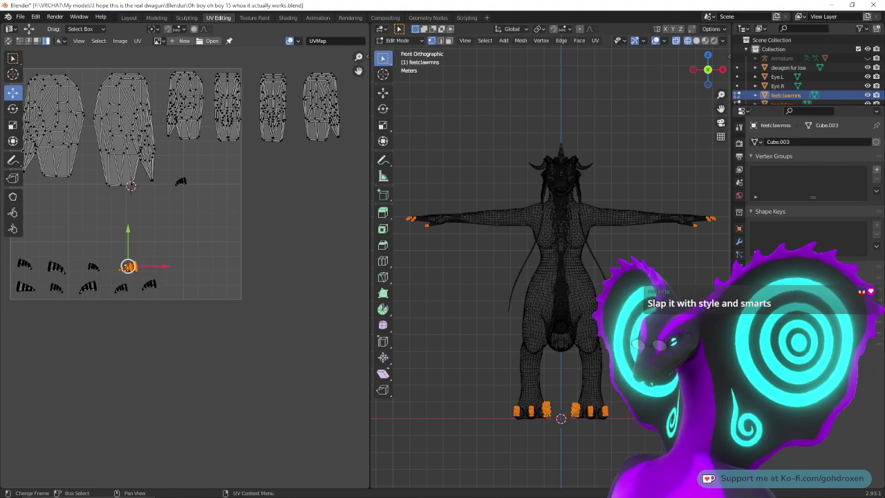
{"action": "key", "text": "g"}
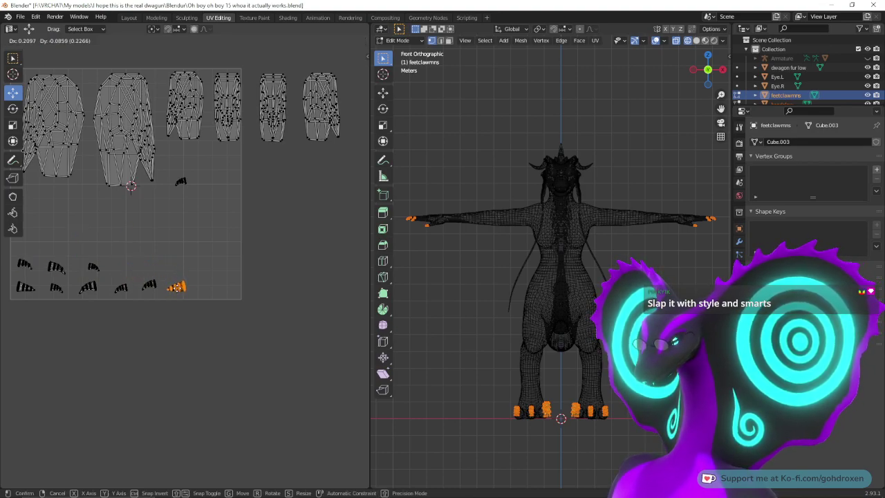
{"action": "left_click", "coordinate": [177, 287]}
{"action": "left_click", "coordinate": [92, 267]}
{"action": "key", "text": "g"}
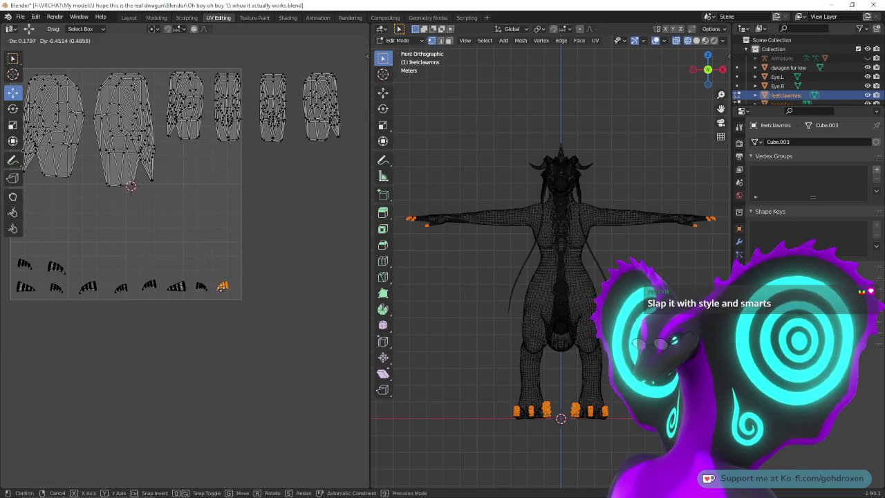
{"action": "left_click", "coordinate": [225, 289]}
Step: Move the six foot claw islands below the UV square and all hand claw islands to its top edge
{"action": "middle_click_drag", "start_coordinate": [155, 251], "coordinate": [224, 261]}
{"action": "scroll", "coordinate": [245, 258], "scroll_direction": "down", "scroll_amount": 3}
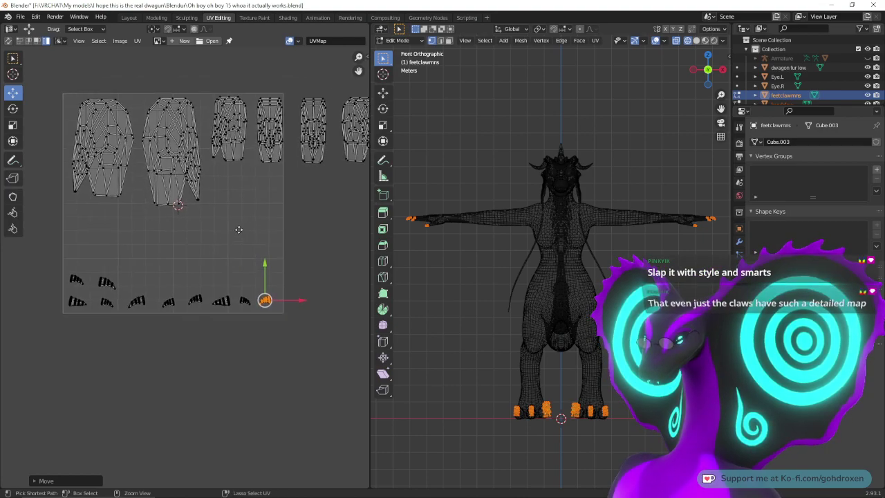
{"action": "middle_click_drag", "start_coordinate": [255, 247], "coordinate": [246, 248]}
{"action": "left_click_drag", "start_coordinate": [62, 117], "coordinate": [321, 221]}
{"action": "left_click_drag", "start_coordinate": [211, 181], "coordinate": [207, 365]}
{"action": "left_click_drag", "start_coordinate": [78, 261], "coordinate": [267, 309]}
{"action": "left_click_drag", "start_coordinate": [178, 289], "coordinate": [180, 160]}
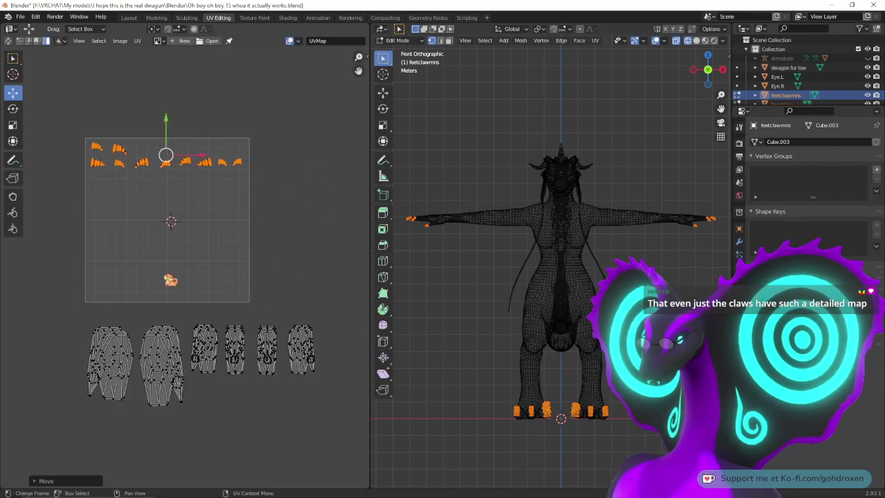
Step: Place the two large foot claw islands under the hand claws and the four smaller ones along the UV square's bottom edge
{"action": "left_click_drag", "start_coordinate": [61, 317], "coordinate": [184, 410]}
{"action": "left_click_drag", "start_coordinate": [135, 365], "coordinate": [138, 210]}
{"action": "left_click_drag", "start_coordinate": [150, 327], "coordinate": [249, 373]}
{"action": "left_click_drag", "start_coordinate": [211, 344], "coordinate": [111, 269]}
{"action": "left_click_drag", "start_coordinate": [242, 321], "coordinate": [214, 272]}
{"action": "scroll", "coordinate": [245, 236], "scroll_direction": "up", "scroll_amount": 3}
{"action": "middle_click_drag", "start_coordinate": [246, 236], "coordinate": [232, 262], "text": "ctrl"}
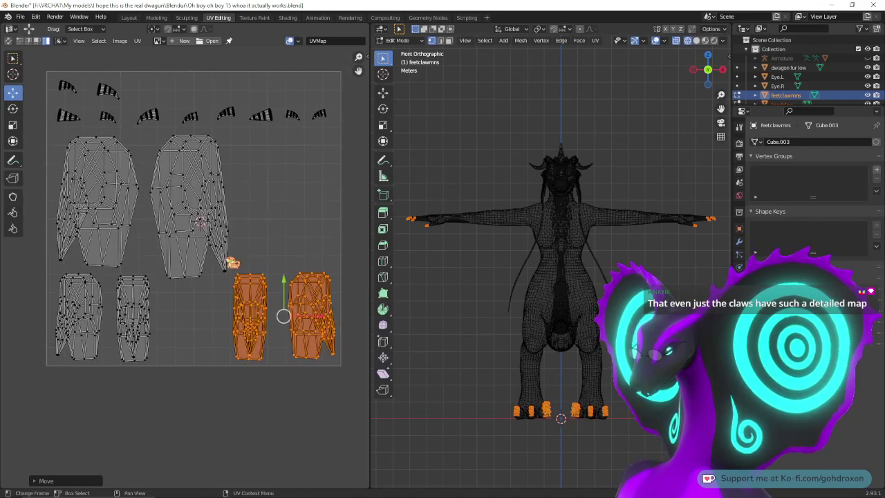
{"action": "left_click", "coordinate": [284, 223]}
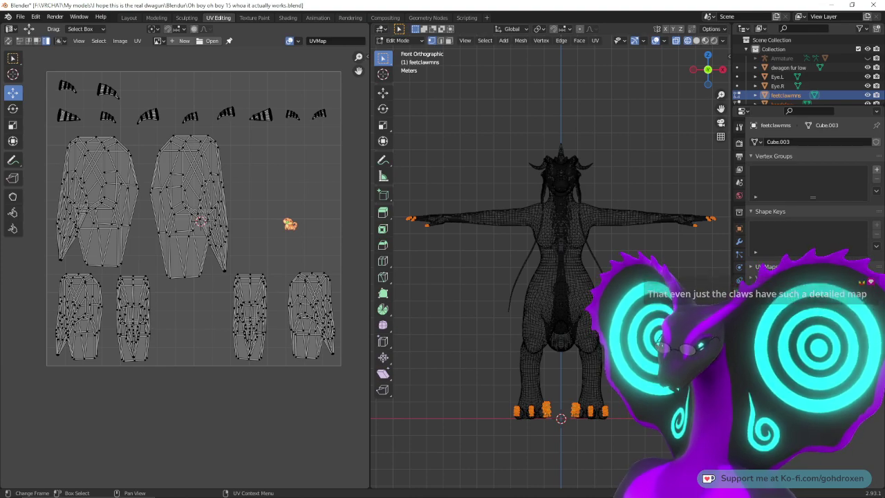
{"action": "scroll", "coordinate": [294, 228], "scroll_direction": "down", "scroll_amount": 3}
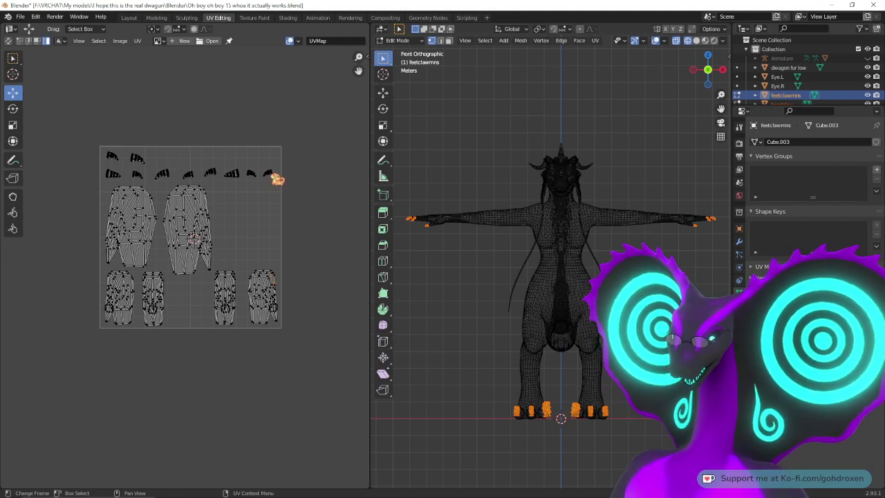
Step: Switch to the Layout workspace, set wireframe shading and select all of the dragon's visible objects
{"action": "left_click", "coordinate": [130, 17]}
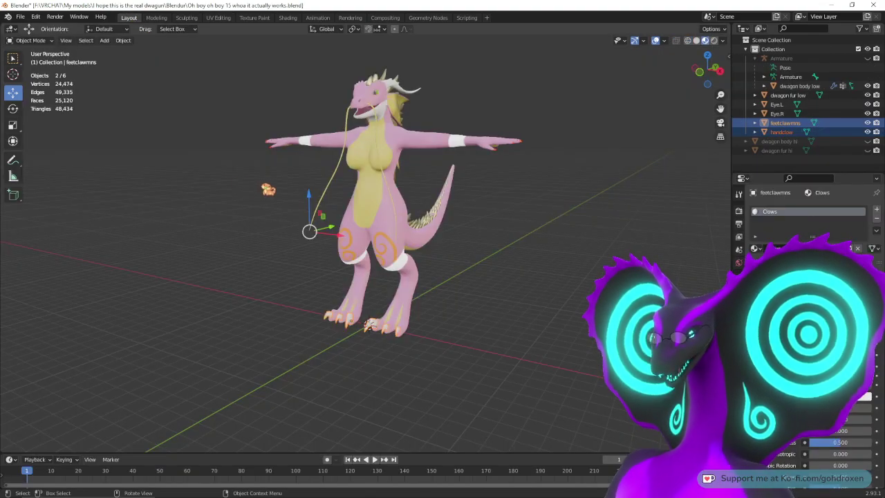
{"action": "middle_click_drag", "start_coordinate": [222, 188], "coordinate": [252, 194]}
{"action": "left_click_drag", "start_coordinate": [208, 100], "coordinate": [546, 353]}
{"action": "left_click", "coordinate": [687, 41]}
{"action": "left_click_drag", "start_coordinate": [227, 101], "coordinate": [566, 338]}
Step: Export the selected dragon objects as FBX, overwriting "for clawmns only.fbx" in the Substancee folder
{"action": "left_click", "coordinate": [22, 18]}
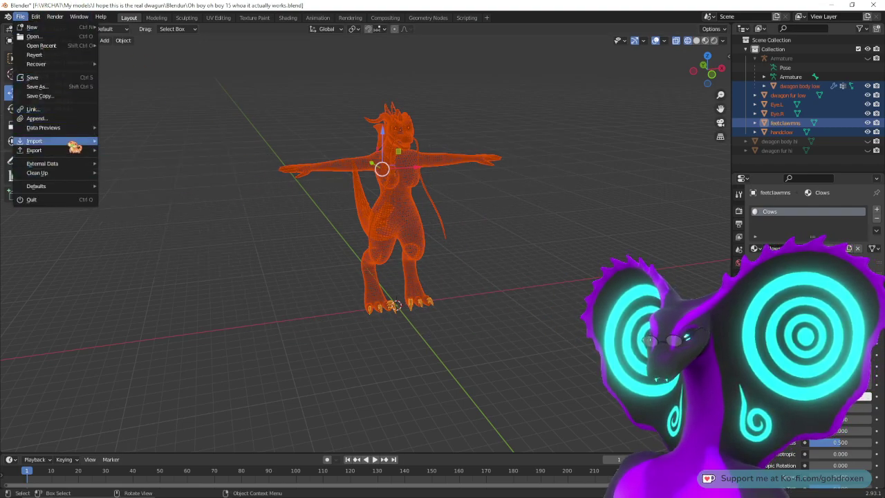
{"action": "mouse_move", "coordinate": [78, 142]}
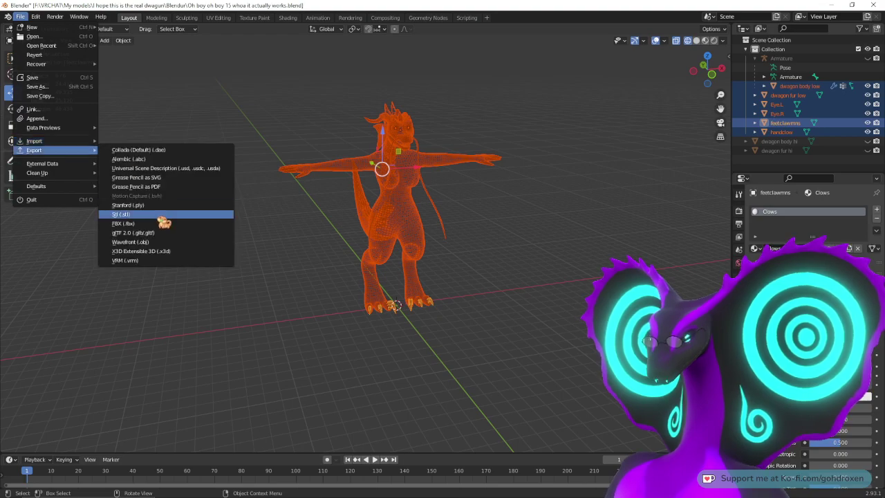
{"action": "left_click", "coordinate": [166, 222]}
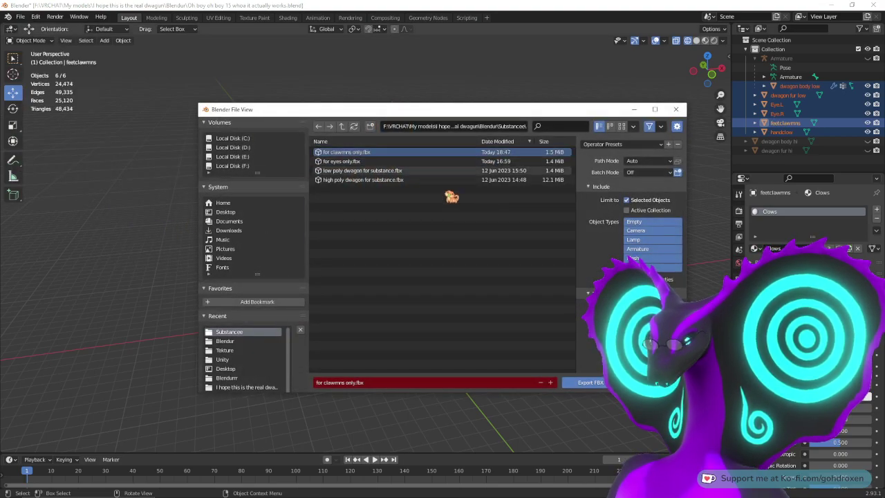
{"action": "left_click", "coordinate": [591, 382]}
Step: Switch to Substance 3D Painter and create a new 2048 project from "for clawmns only.fbx", discarding the current project's changes
{"action": "mouse_move", "coordinate": [588, 495]}
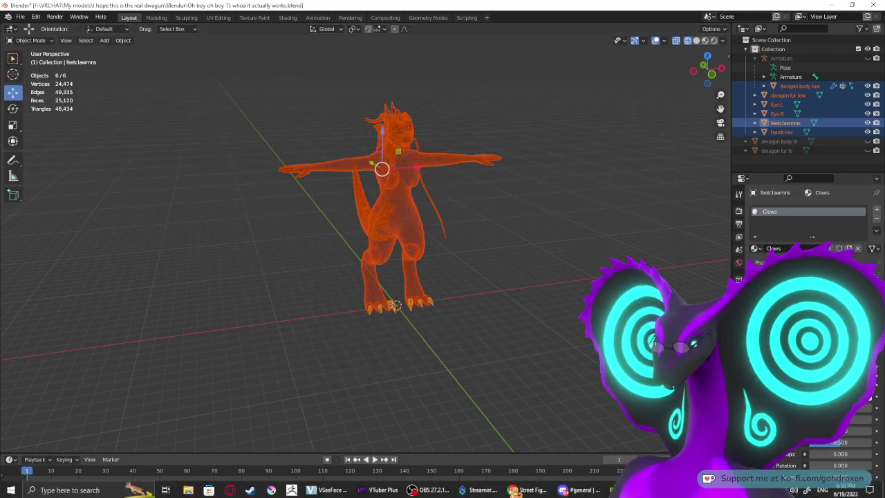
{"action": "left_click", "coordinate": [623, 489]}
{"action": "left_click", "coordinate": [9, 15]}
{"action": "left_click", "coordinate": [17, 22]}
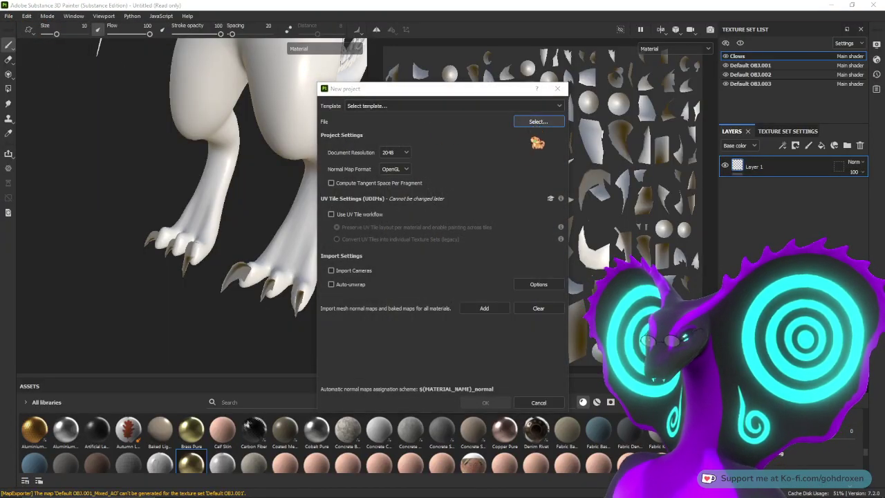
{"action": "left_click", "coordinate": [538, 122]}
{"action": "left_click", "coordinate": [432, 163]}
{"action": "left_click", "coordinate": [679, 331]}
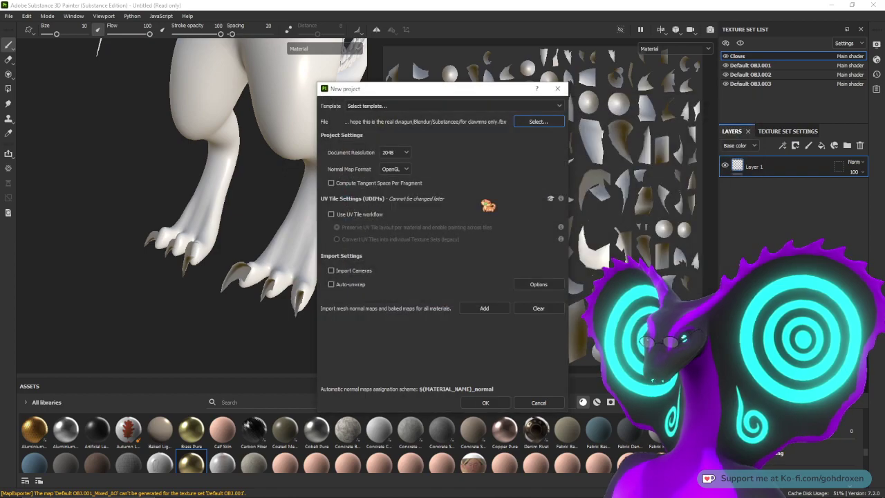
{"action": "left_click", "coordinate": [485, 402]}
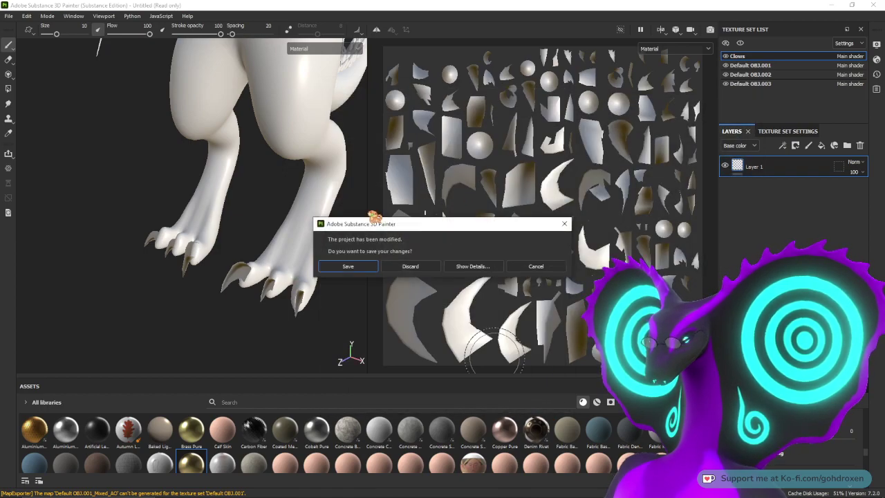
{"action": "left_click", "coordinate": [410, 267]}
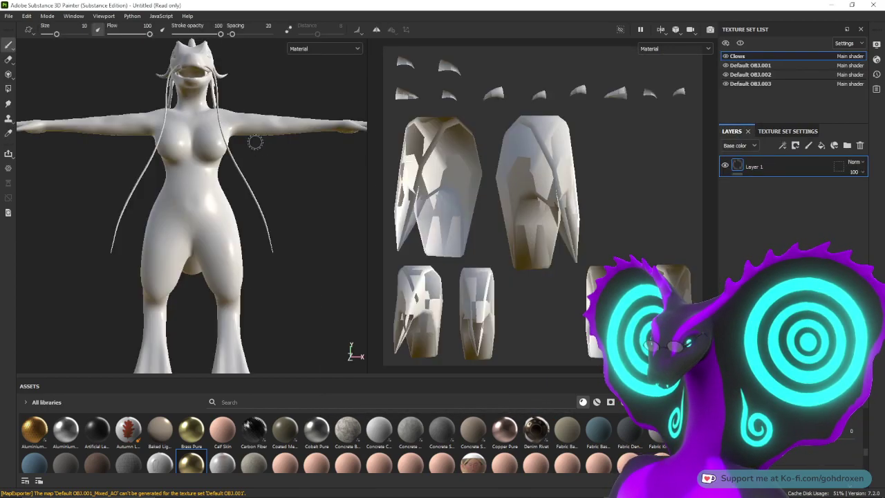
Step: Examine the foot claws up close on the newly imported dragon model
{"action": "scroll", "coordinate": [256, 166], "scroll_direction": "down", "scroll_amount": 3}
{"action": "left_click_drag", "start_coordinate": [282, 217], "coordinate": [228, 253], "text": "alt"}
{"action": "middle_click_drag", "start_coordinate": [227, 253], "coordinate": [278, 138], "text": "alt"}
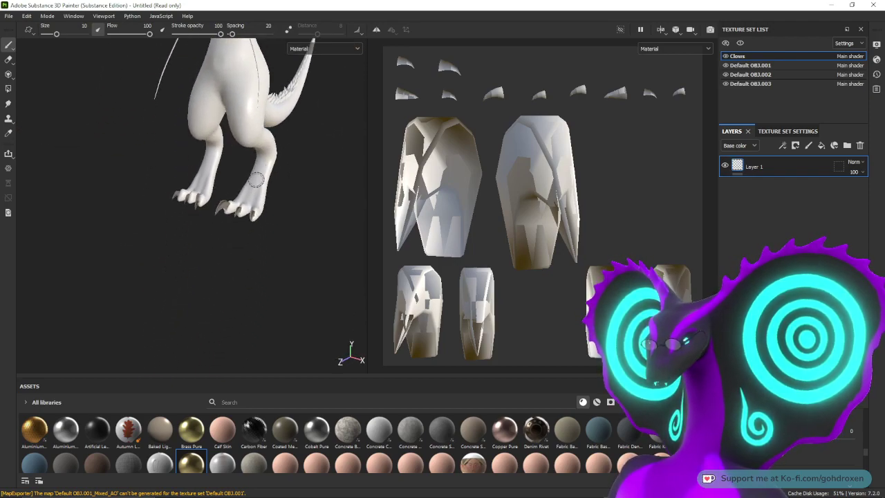
{"action": "left_click_drag", "start_coordinate": [253, 168], "coordinate": [278, 211], "text": "alt"}
{"action": "middle_click_drag", "start_coordinate": [278, 211], "coordinate": [266, 171], "text": "alt"}
{"action": "right_click_drag", "start_coordinate": [267, 171], "coordinate": [243, 260], "text": "alt"}
{"action": "middle_click_drag", "start_coordinate": [243, 261], "coordinate": [227, 153], "text": "alt"}
{"action": "right_click_drag", "start_coordinate": [227, 153], "coordinate": [281, 286], "text": "alt"}
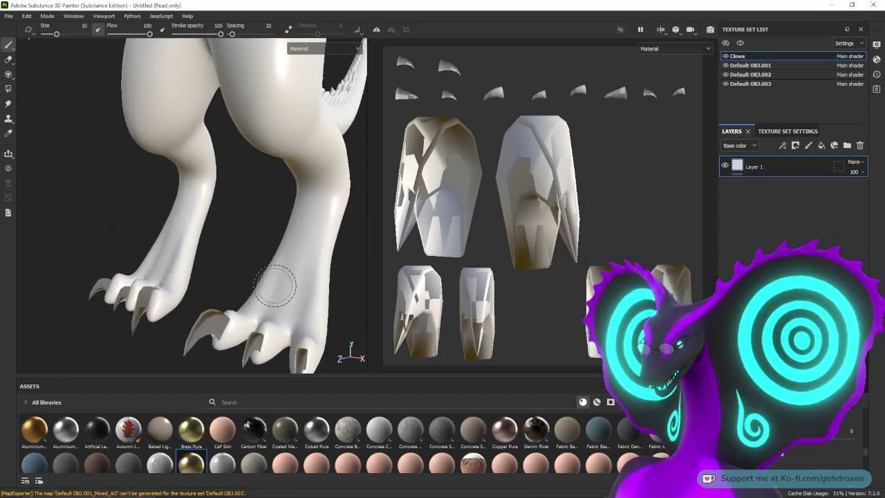
{"action": "middle_click_drag", "start_coordinate": [281, 286], "coordinate": [214, 131], "text": "alt"}
{"action": "right_click_drag", "start_coordinate": [214, 132], "coordinate": [211, 214], "text": "alt"}
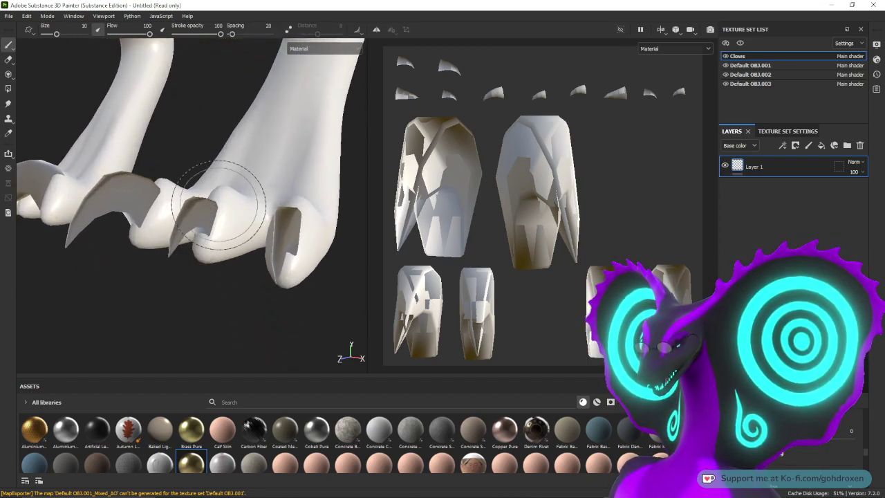
Step: Apply the Gold Armor smart material to the claws texture set
{"action": "left_click_drag", "start_coordinate": [199, 145], "coordinate": [179, 154], "text": "alt"}
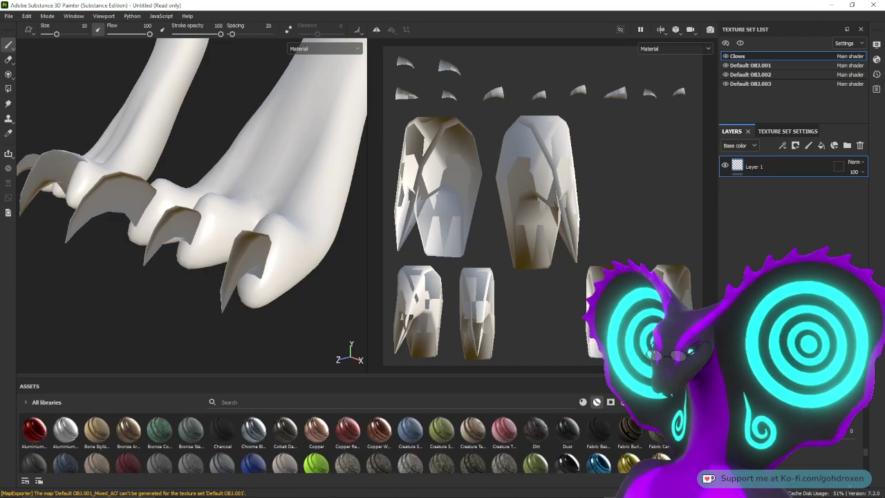
{"action": "scroll", "coordinate": [309, 442], "scroll_direction": "down", "scroll_amount": 1}
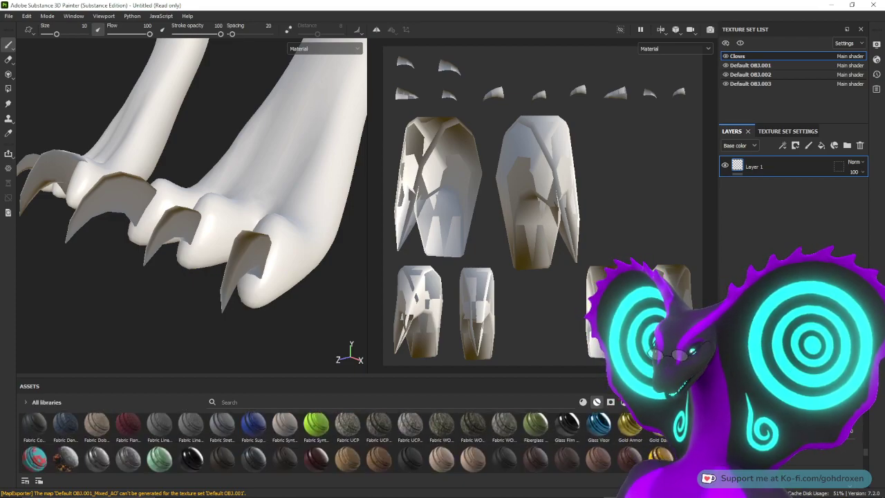
{"action": "left_click_drag", "start_coordinate": [630, 424], "coordinate": [544, 213]}
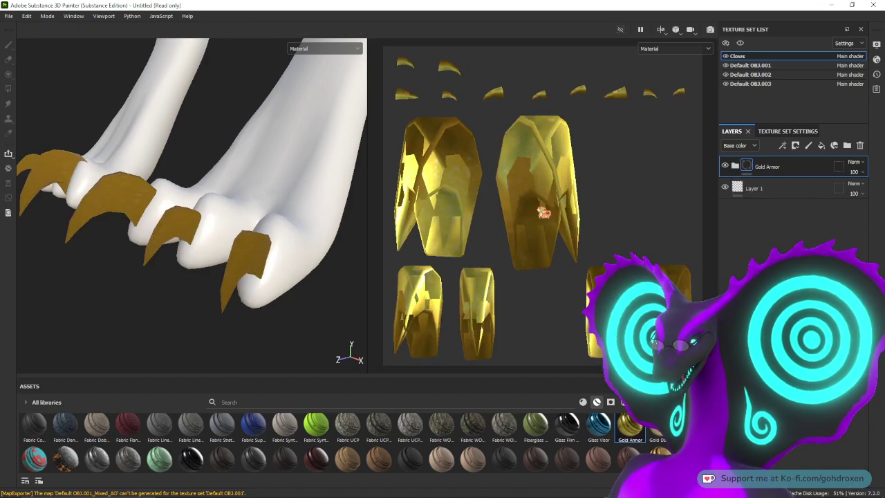
Step: Inspect the gold material on the dragon's hand and foot claws from several angles
{"action": "left_click_drag", "start_coordinate": [252, 213], "coordinate": [210, 118], "text": "alt"}
{"action": "right_click_drag", "start_coordinate": [210, 118], "coordinate": [174, 145], "text": "alt"}
{"action": "middle_click_drag", "start_coordinate": [174, 146], "coordinate": [235, 172], "text": "alt"}
{"action": "left_click_drag", "start_coordinate": [235, 172], "coordinate": [265, 228], "text": "alt"}
{"action": "right_click_drag", "start_coordinate": [265, 227], "coordinate": [251, 119], "text": "alt"}
{"action": "middle_click_drag", "start_coordinate": [251, 119], "coordinate": [233, 297], "text": "alt"}
{"action": "right_click_drag", "start_coordinate": [233, 297], "coordinate": [232, 203], "text": "alt"}
{"action": "right_click_drag", "start_coordinate": [233, 236], "coordinate": [235, 192], "text": "alt"}
{"action": "middle_click_drag", "start_coordinate": [235, 191], "coordinate": [237, 204], "text": "alt"}
{"action": "middle_click_drag", "start_coordinate": [173, 287], "coordinate": [236, 235], "text": "alt"}
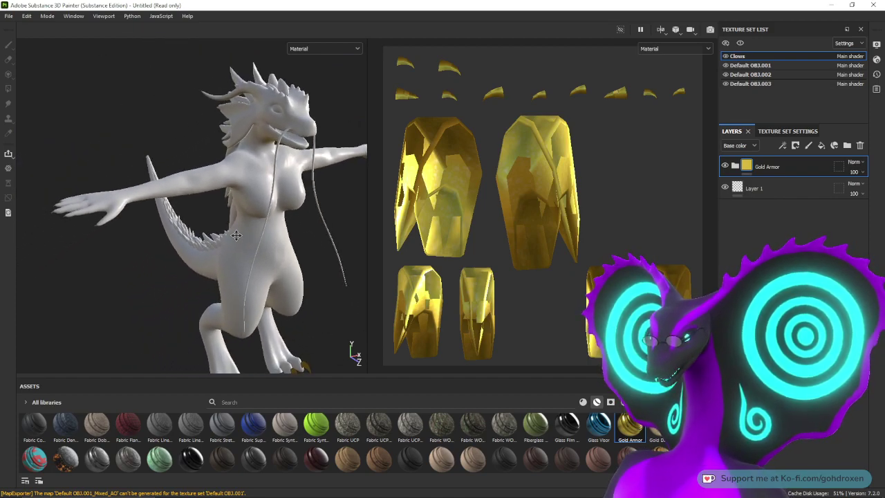
{"action": "left_click_drag", "start_coordinate": [236, 235], "coordinate": [273, 281], "text": "alt"}
{"action": "right_click_drag", "start_coordinate": [235, 263], "coordinate": [204, 213], "text": "alt"}
{"action": "left_click_drag", "start_coordinate": [204, 212], "coordinate": [187, 223], "text": "alt"}
{"action": "middle_click_drag", "start_coordinate": [180, 233], "coordinate": [254, 269], "text": "alt"}
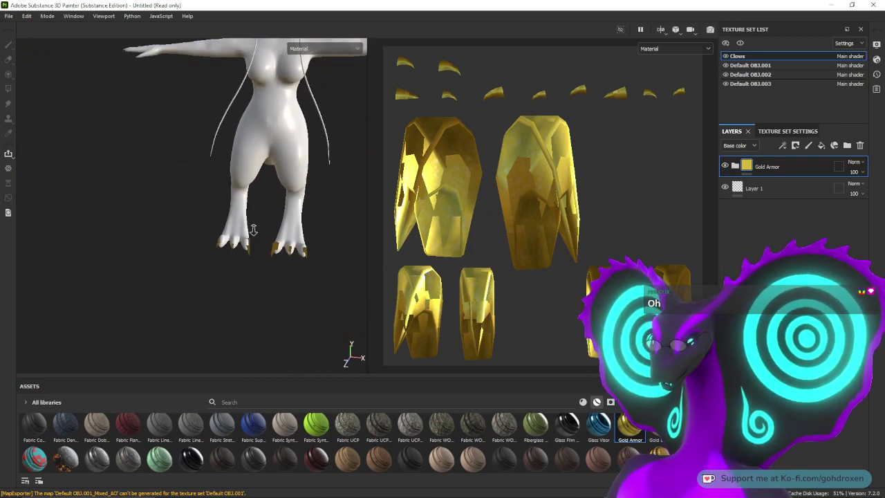
{"action": "scroll", "coordinate": [231, 309], "scroll_direction": "up", "scroll_amount": 5}
{"action": "mouse_move", "coordinate": [266, 284]}
{"action": "left_mouse_down", "text": "alt"}
{"action": "mouse_move", "coordinate": [256, 253]}
{"action": "mouse_move", "coordinate": [217, 260]}
{"action": "left_mouse_up", "text": "alt"}
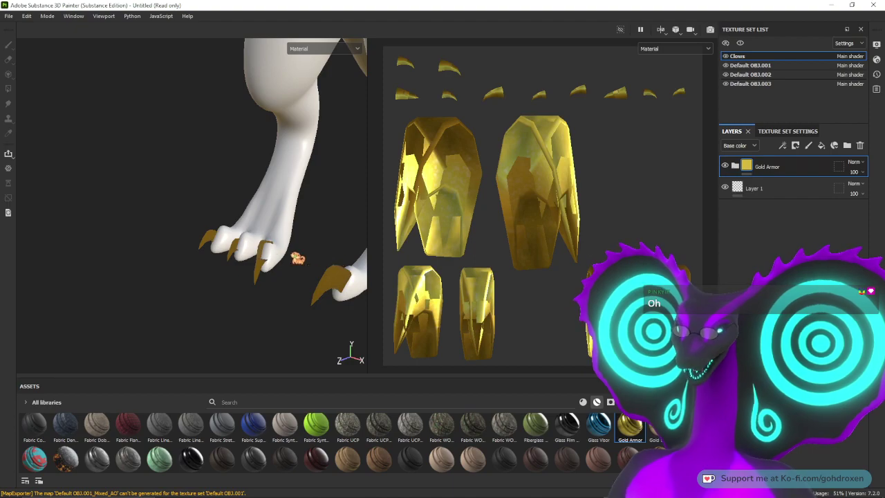
Step: Switch to Blender, deselect all objects and open the UV Editing workspace
{"action": "mouse_move", "coordinate": [477, 496]}
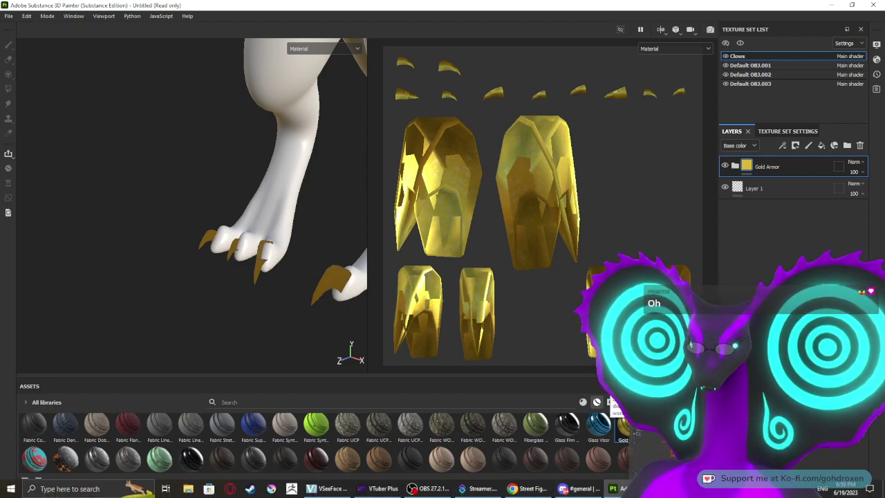
{"action": "mouse_move", "coordinate": [580, 488]}
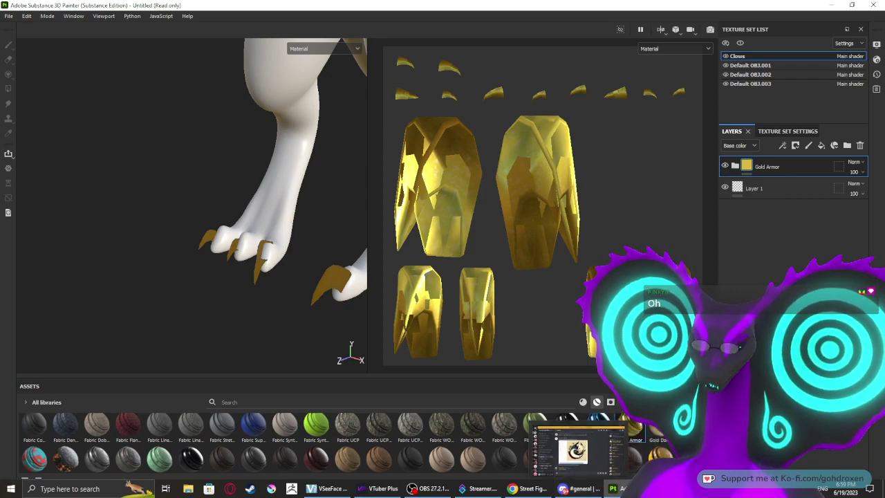
{"action": "left_click", "coordinate": [663, 489]}
{"action": "left_click", "coordinate": [228, 76]}
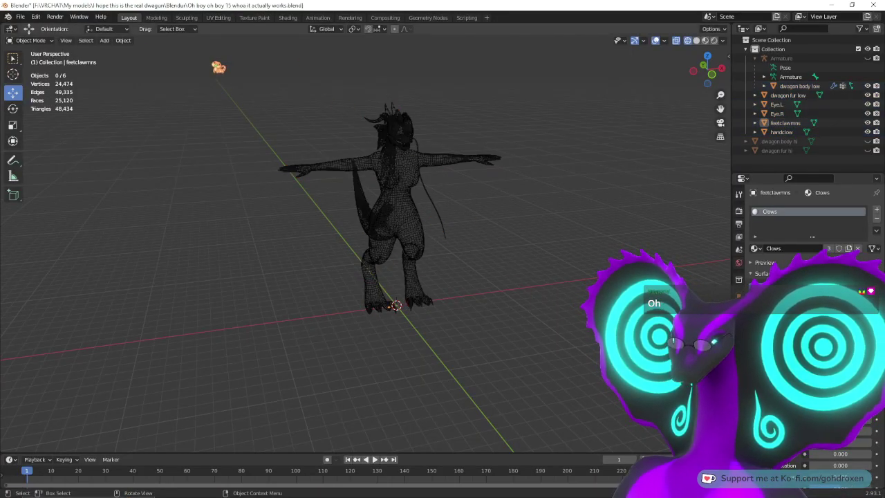
{"action": "left_click", "coordinate": [218, 18]}
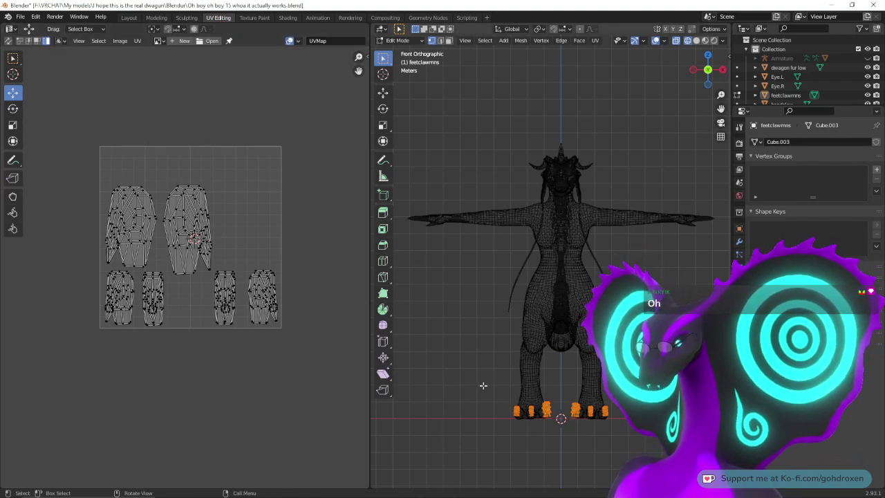
Step: Select the claws of one foot one at a time to identify the UV island of each
{"action": "key", "text": "alt+a"}
{"action": "left_click_drag", "start_coordinate": [537, 396], "coordinate": [561, 420]}
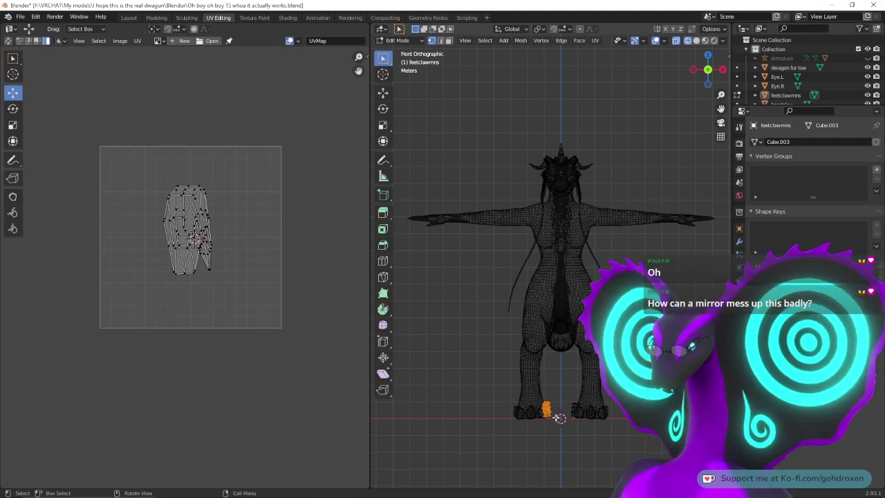
{"action": "left_click_drag", "start_coordinate": [528, 401], "coordinate": [539, 423]}
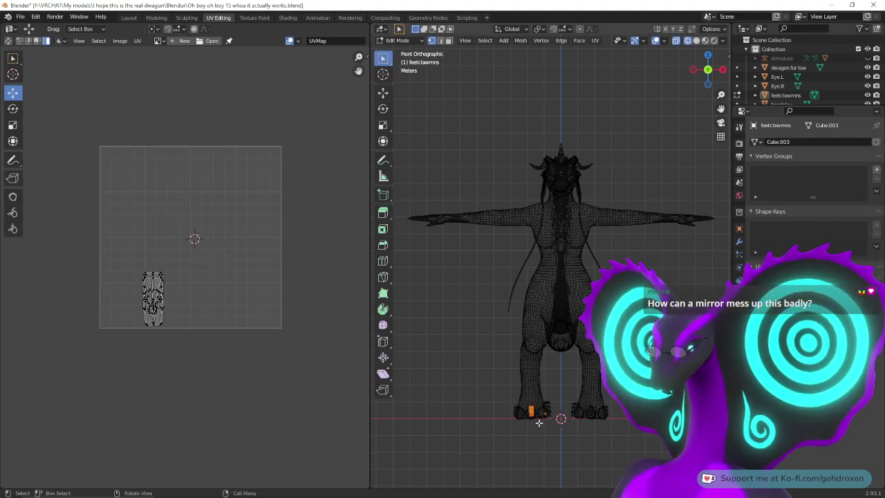
{"action": "key", "text": "alt+a"}
{"action": "key", "text": "l"}
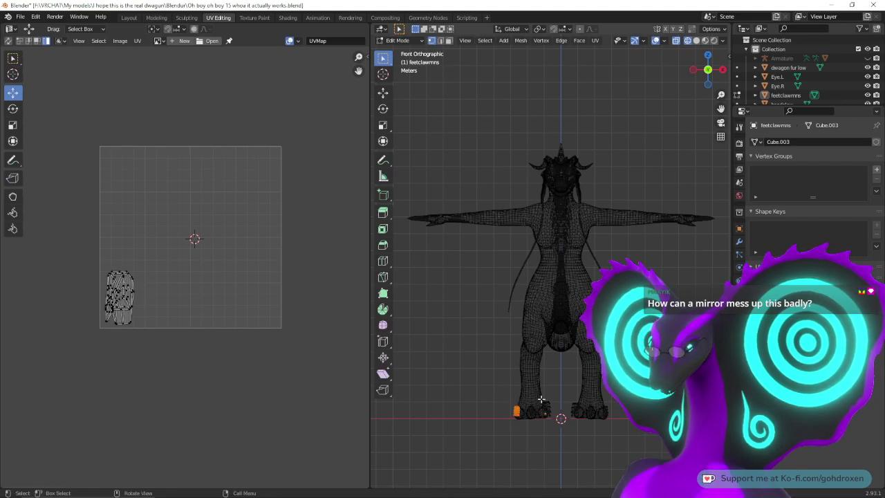
Step: Flip the large inner foot claw's UV island through its centre with a negative uniform scale
{"action": "left_click_drag", "start_coordinate": [542, 400], "coordinate": [553, 419]}
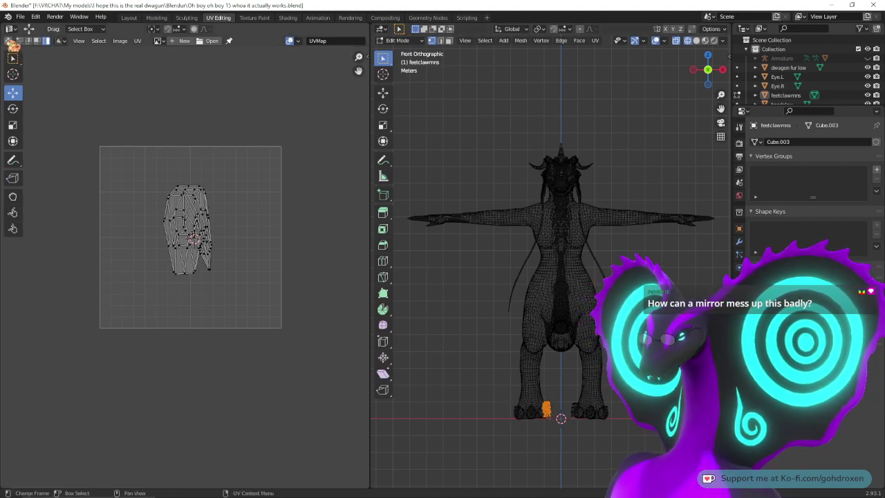
{"action": "key", "text": "a"}
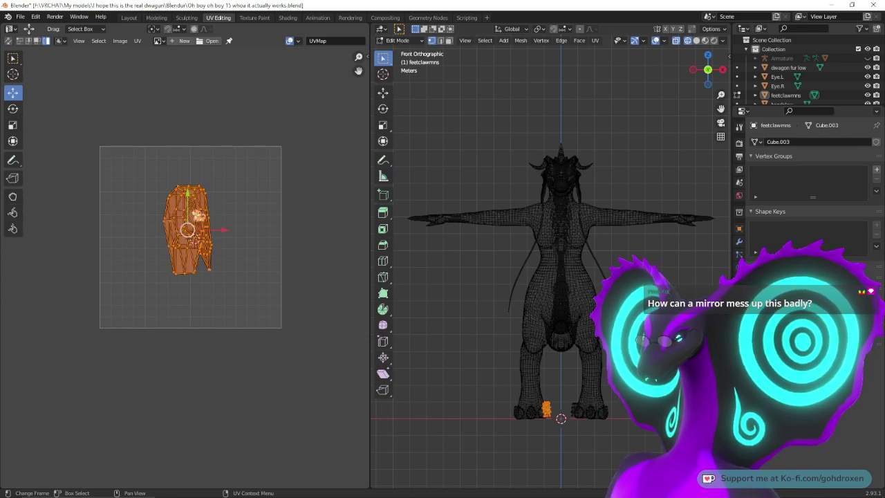
{"action": "scroll", "coordinate": [569, 443], "scroll_direction": "up", "scroll_amount": 5}
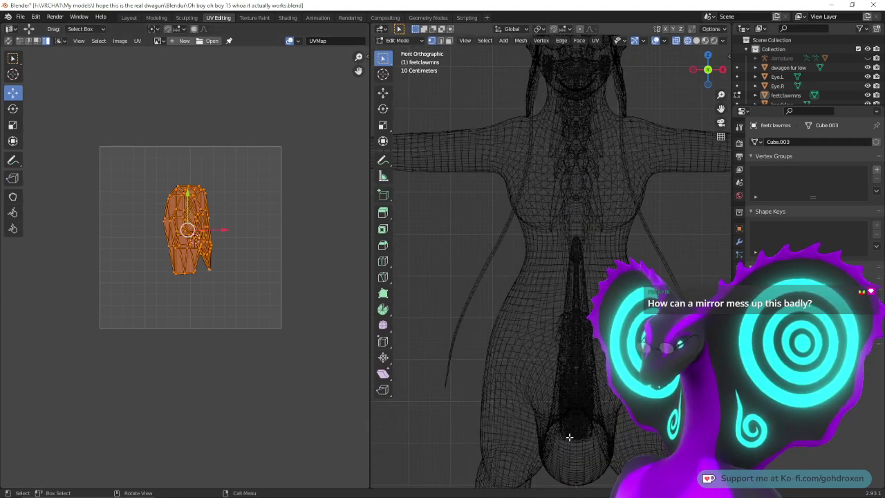
{"action": "scroll", "coordinate": [578, 444], "scroll_direction": "up", "scroll_amount": 6}
{"action": "middle_click_drag", "start_coordinate": [614, 465], "coordinate": [636, 266], "text": "shift"}
{"action": "middle_click_drag", "start_coordinate": [617, 450], "coordinate": [634, 271], "text": "shift"}
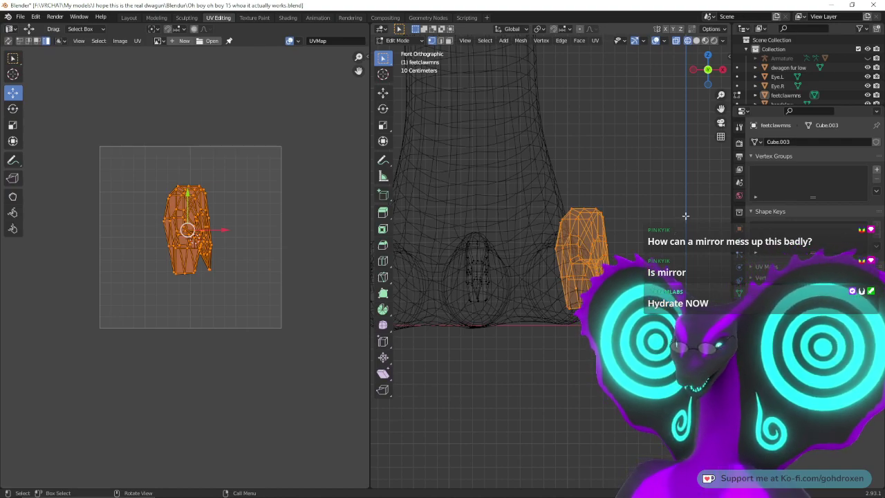
{"action": "left_click_drag", "start_coordinate": [676, 165], "coordinate": [533, 364]}
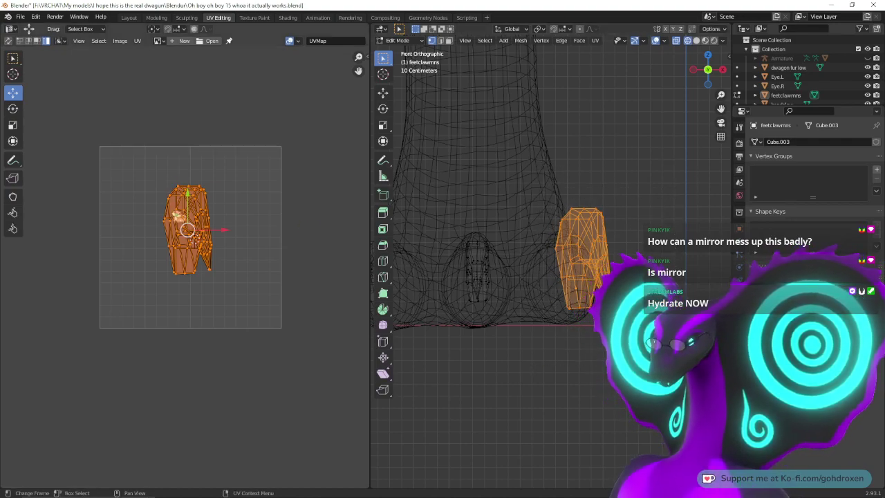
{"action": "left_click", "coordinate": [16, 125]}
{"action": "left_click_drag", "start_coordinate": [204, 211], "coordinate": [166, 256]}
Step: Flip the UV islands of the same foot's middle and outer claws through their centres with negative scaling
{"action": "mouse_move", "coordinate": [511, 226]}
{"action": "middle_mouse_down"}
{"action": "mouse_move", "coordinate": [540, 214]}
{"action": "mouse_move", "coordinate": [530, 227]}
{"action": "mouse_move", "coordinate": [577, 217]}
{"action": "mouse_move", "coordinate": [515, 218]}
{"action": "middle_mouse_up"}
{"action": "left_click_drag", "start_coordinate": [507, 209], "coordinate": [563, 294]}
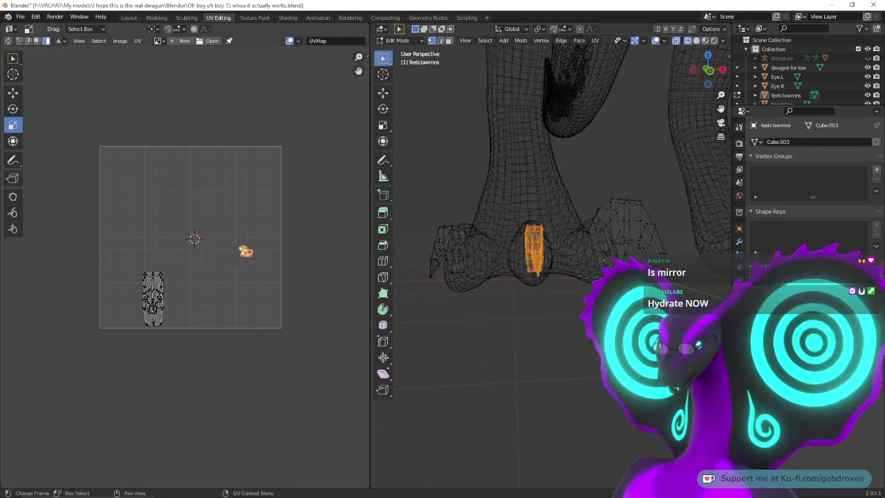
{"action": "key", "text": "a"}
{"action": "left_click_drag", "start_coordinate": [181, 269], "coordinate": [137, 332]}
{"action": "left_click_drag", "start_coordinate": [405, 208], "coordinate": [451, 302]}
{"action": "key", "text": "a"}
{"action": "left_click_drag", "start_coordinate": [127, 290], "coordinate": [102, 330]}
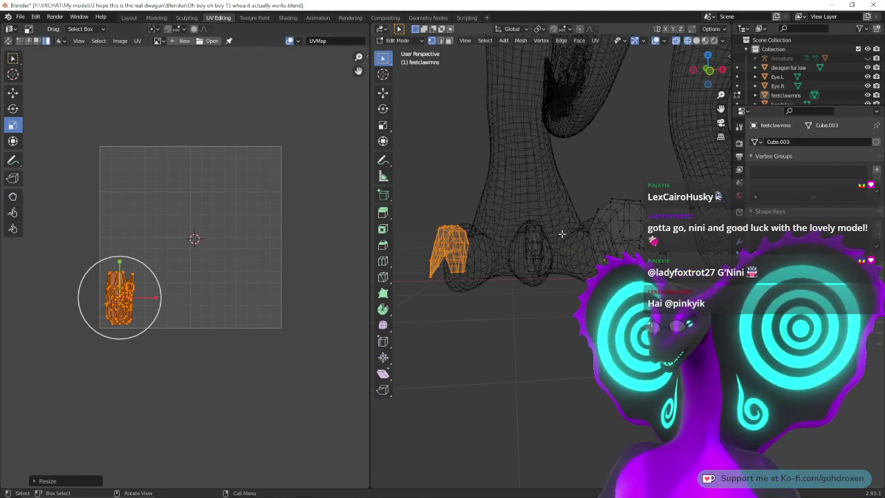
Step: Select the whole foot claw mesh and return to the Layout workspace
{"action": "key", "text": "a"}
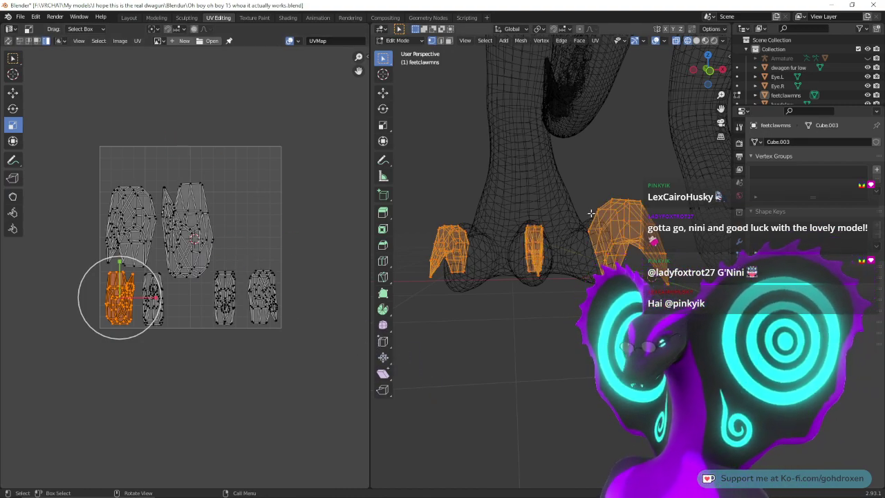
{"action": "scroll", "coordinate": [591, 214], "scroll_direction": "down", "scroll_amount": 4}
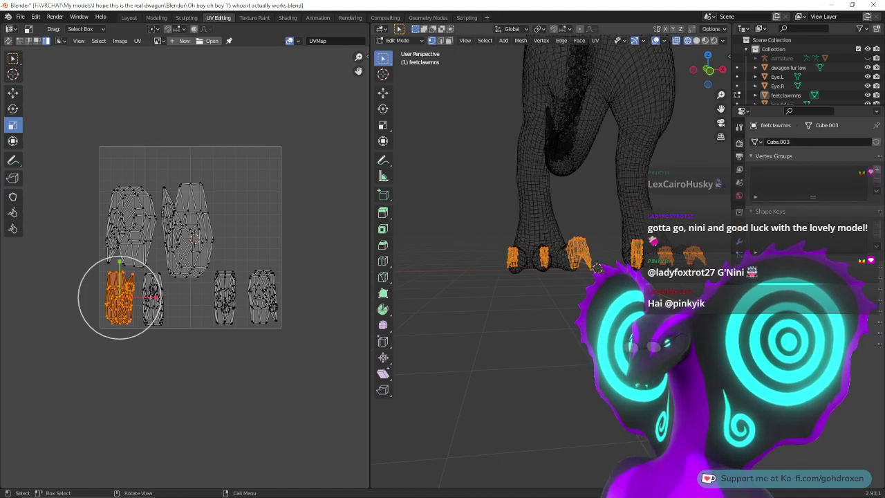
{"action": "scroll", "coordinate": [557, 221], "scroll_direction": "down", "scroll_amount": 4}
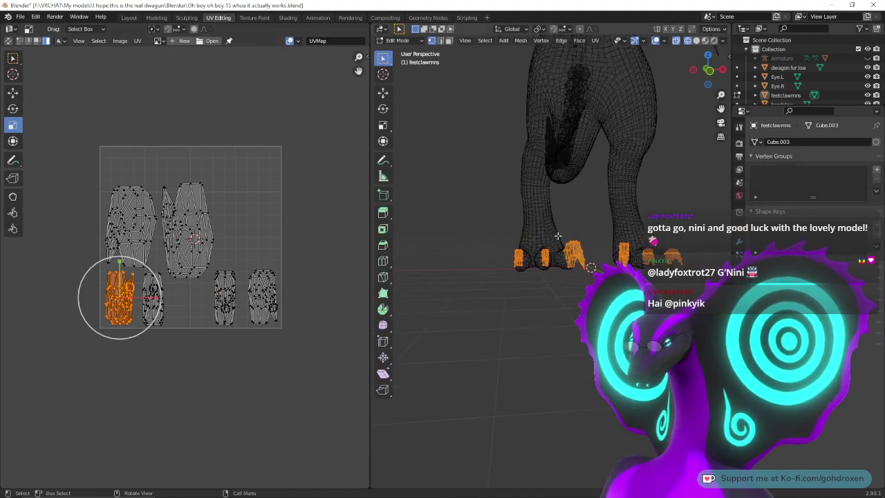
{"action": "middle_click_drag", "start_coordinate": [570, 199], "coordinate": [526, 238]}
{"action": "left_click", "coordinate": [130, 18]}
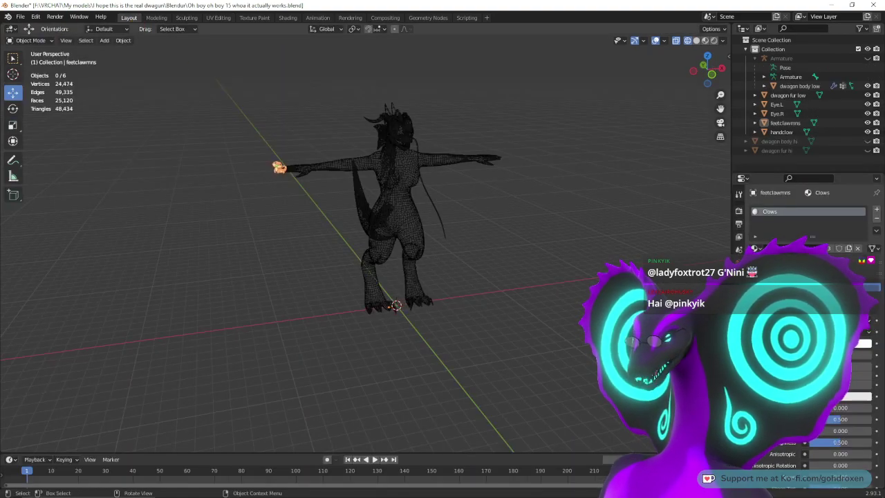
Step: Check the UV layout of the foot and hand claw meshes together, and return to the Layout workspace
{"action": "left_click", "coordinate": [785, 122]}
{"action": "left_click", "coordinate": [782, 132], "text": "ctrl"}
{"action": "left_click", "coordinate": [218, 17]}
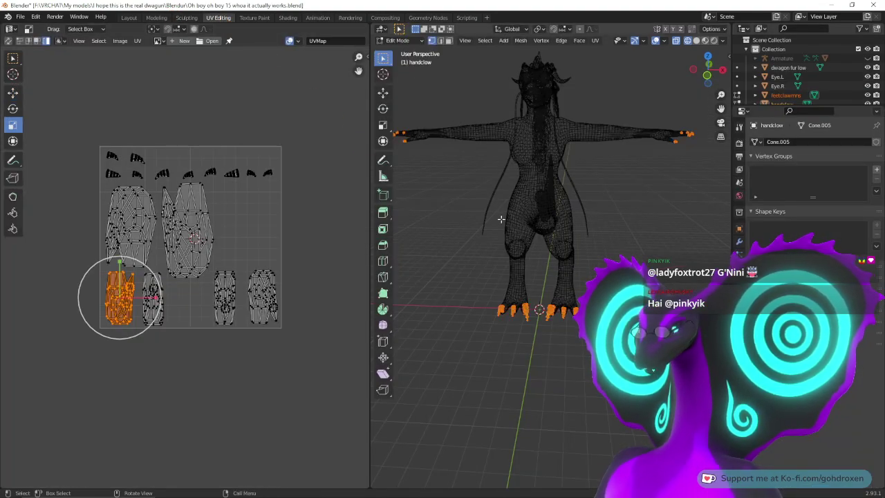
{"action": "left_click", "coordinate": [128, 17]}
Step: Select all visible dragon meshes and export only the selected objects as FBX, overwriting "for clawmns only.fbx"
{"action": "left_click_drag", "start_coordinate": [214, 81], "coordinate": [506, 311]}
{"action": "left_click", "coordinate": [35, 17]}
{"action": "mouse_move", "coordinate": [21, 17]}
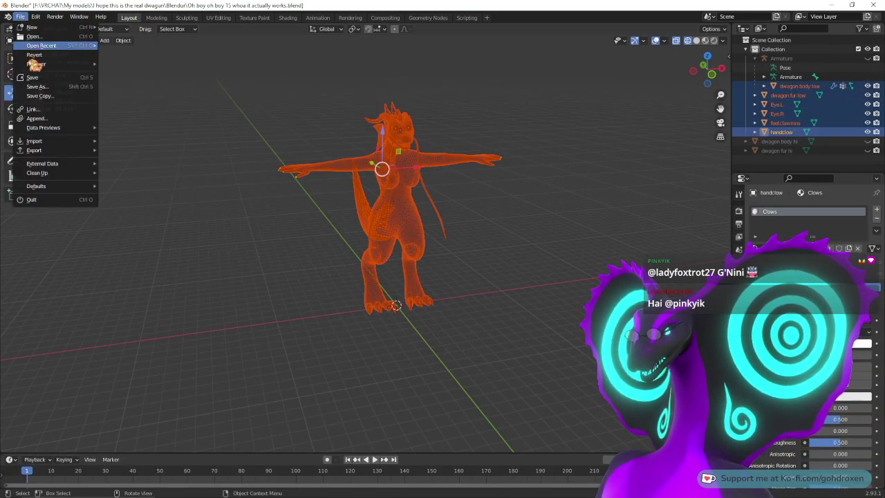
{"action": "mouse_move", "coordinate": [42, 150]}
{"action": "left_click", "coordinate": [138, 224]}
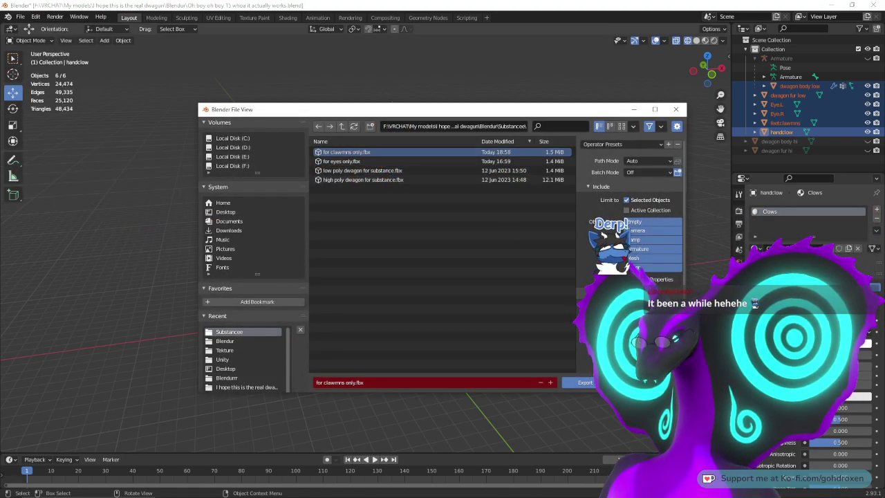
{"action": "left_click", "coordinate": [585, 383]}
Step: Switch to Substance 3D Painter and create a new project from "for clawmns only.fbx", discarding the current project's changes
{"action": "mouse_move", "coordinate": [531, 496]}
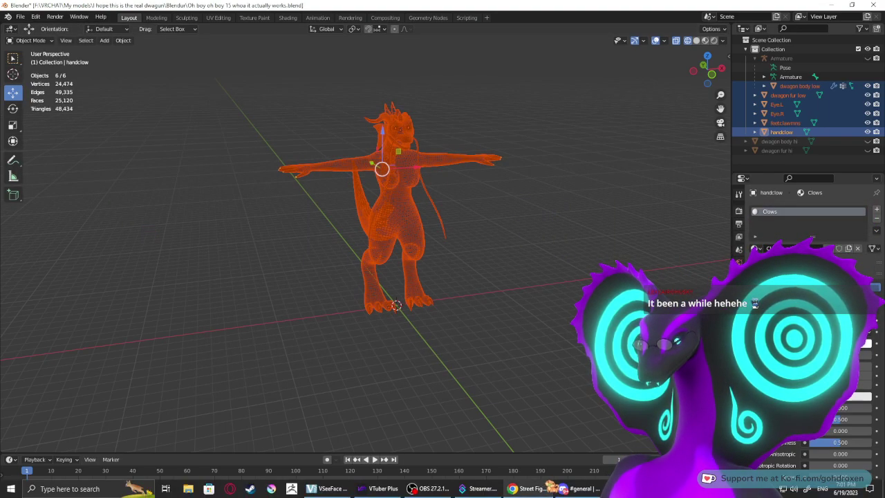
{"action": "left_click", "coordinate": [677, 489]}
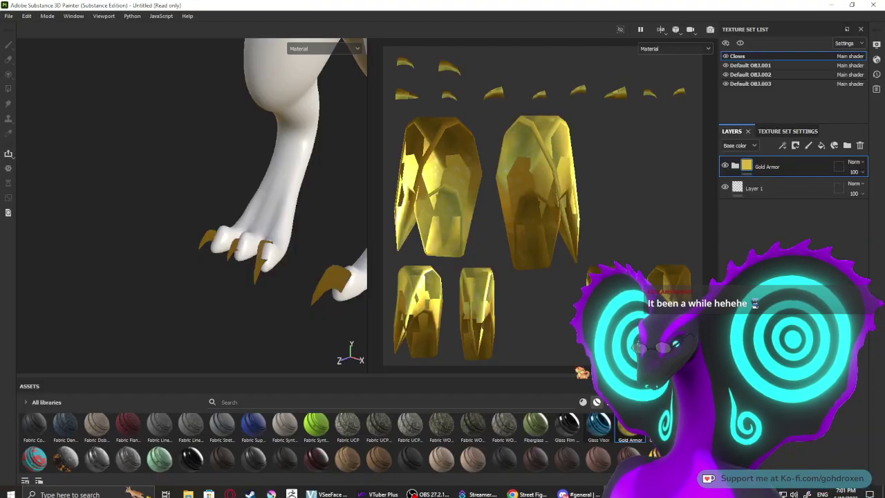
{"action": "left_click", "coordinate": [9, 16]}
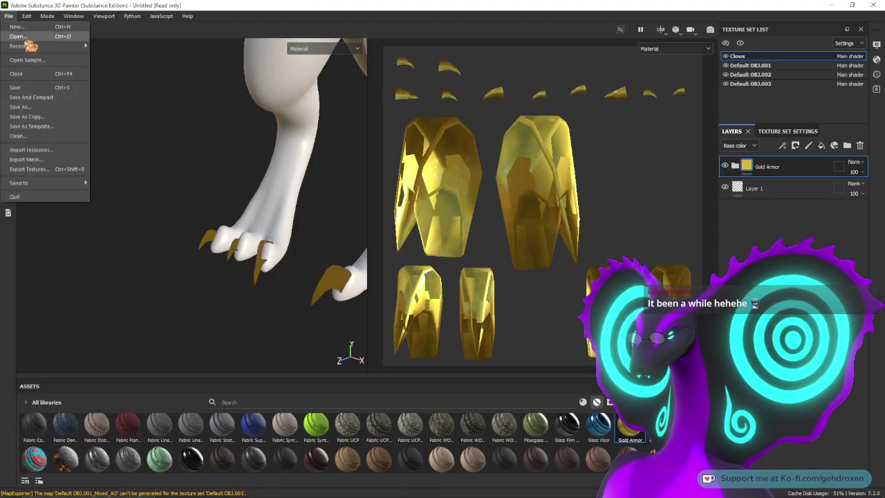
{"action": "left_click", "coordinate": [21, 26]}
{"action": "left_click", "coordinate": [538, 125]}
{"action": "left_click", "coordinate": [438, 162]}
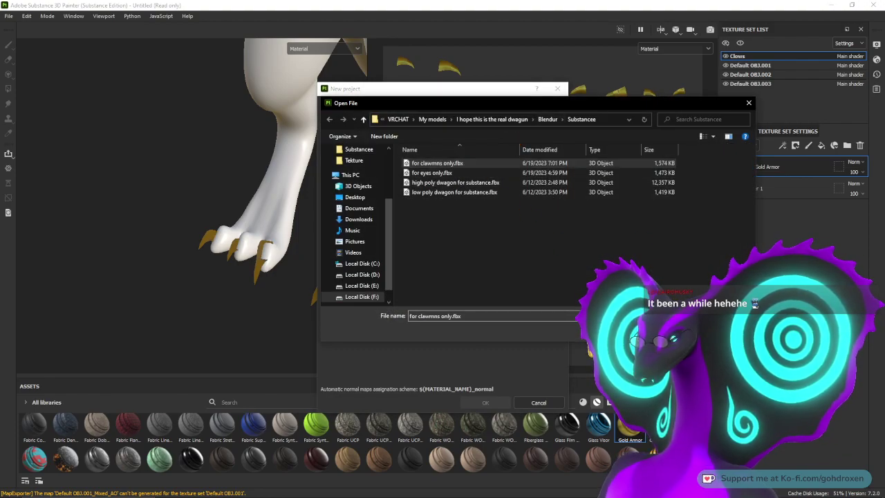
{"action": "left_click", "coordinate": [682, 332]}
{"action": "left_click", "coordinate": [486, 403]}
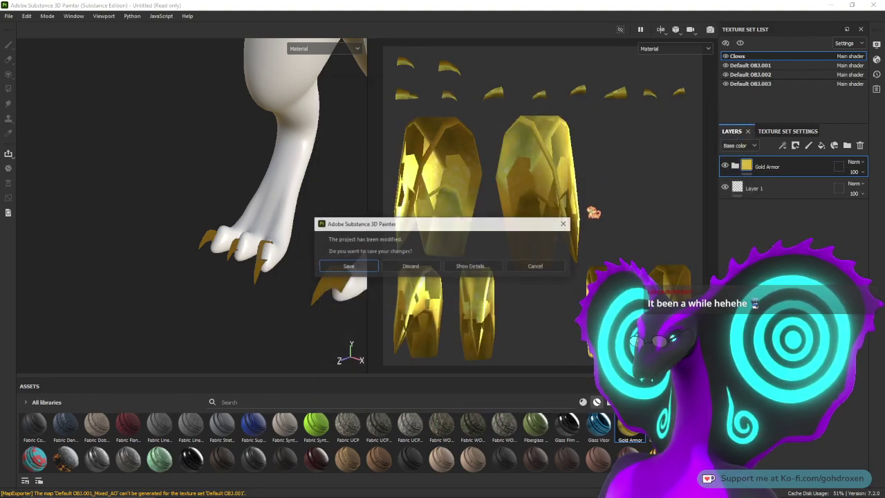
{"action": "left_click", "coordinate": [419, 271]}
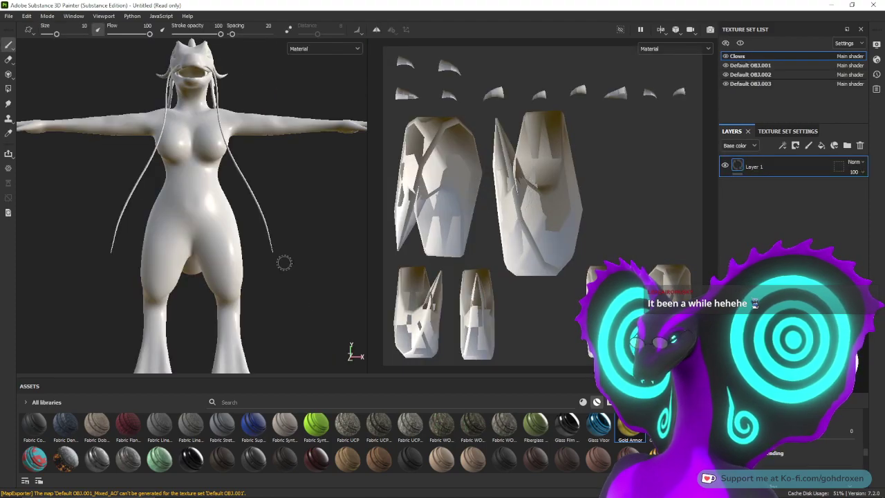
Step: Examine the claws of one foot up close on the newly imported model
{"action": "left_click_drag", "start_coordinate": [303, 245], "coordinate": [257, 272], "text": "alt"}
{"action": "middle_click_drag", "start_coordinate": [211, 318], "coordinate": [263, 186], "text": "alt"}
{"action": "scroll", "coordinate": [218, 277], "scroll_direction": "up", "scroll_amount": 2}
{"action": "middle_click_drag", "start_coordinate": [216, 276], "coordinate": [215, 225], "text": "alt"}
{"action": "scroll", "coordinate": [215, 284], "scroll_direction": "up", "scroll_amount": 4}
{"action": "scroll", "coordinate": [217, 277], "scroll_direction": "up", "scroll_amount": 6}
{"action": "mouse_move", "coordinate": [226, 292]}
{"action": "left_mouse_down", "text": "alt"}
{"action": "mouse_move", "coordinate": [274, 295]}
{"action": "mouse_move", "coordinate": [358, 242]}
{"action": "mouse_move", "coordinate": [205, 263]}
{"action": "left_mouse_up", "text": "alt"}
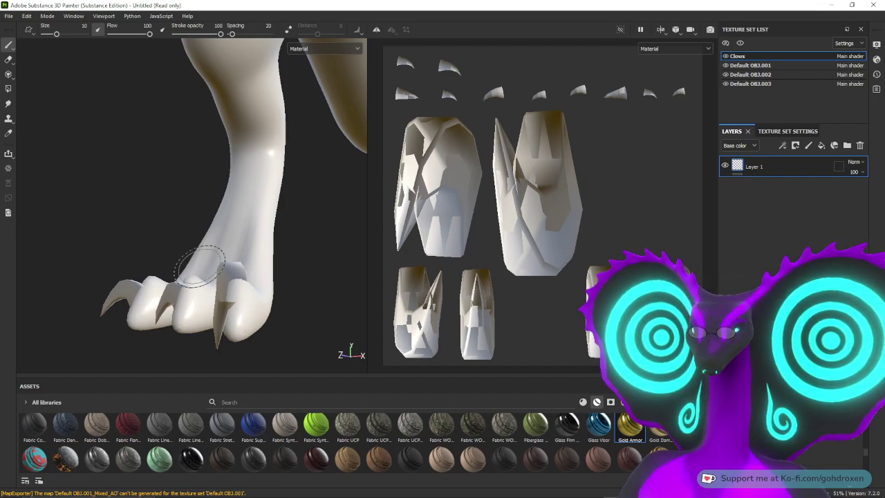
{"action": "left_click_drag", "start_coordinate": [202, 234], "coordinate": [267, 274], "text": "alt"}
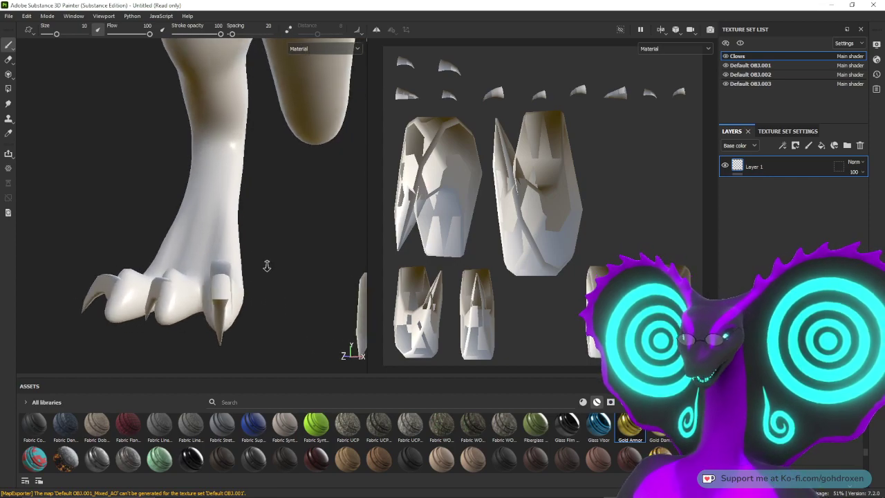
{"action": "right_click_drag", "start_coordinate": [267, 274], "coordinate": [279, 208], "text": "alt"}
Step: Inspect the foot claws from the side and other angles, finishing with a view of the whole dragon
{"action": "left_click_drag", "start_coordinate": [302, 258], "coordinate": [286, 237], "text": "alt"}
{"action": "middle_click_drag", "start_coordinate": [286, 237], "coordinate": [170, 194], "text": "alt"}
{"action": "left_click_drag", "start_coordinate": [205, 214], "coordinate": [182, 237], "text": "alt"}
{"action": "mouse_move", "coordinate": [182, 237]}
{"action": "right_mouse_down", "text": "alt"}
{"action": "mouse_move", "coordinate": [181, 282]}
{"action": "mouse_move", "coordinate": [154, 247]}
{"action": "mouse_move", "coordinate": [113, 277]}
{"action": "mouse_move", "coordinate": [158, 241]}
{"action": "mouse_move", "coordinate": [181, 257]}
{"action": "mouse_move", "coordinate": [138, 276]}
{"action": "mouse_move", "coordinate": [197, 267]}
{"action": "mouse_move", "coordinate": [168, 247]}
{"action": "mouse_move", "coordinate": [201, 263]}
{"action": "mouse_move", "coordinate": [192, 222]}
{"action": "right_mouse_up", "text": "alt"}
{"action": "mouse_move", "coordinate": [191, 222]}
{"action": "left_mouse_down", "text": "alt"}
{"action": "mouse_move", "coordinate": [249, 198]}
{"action": "mouse_move", "coordinate": [335, 194]}
{"action": "mouse_move", "coordinate": [326, 174]}
{"action": "mouse_move", "coordinate": [337, 135]}
{"action": "left_mouse_up", "text": "alt"}
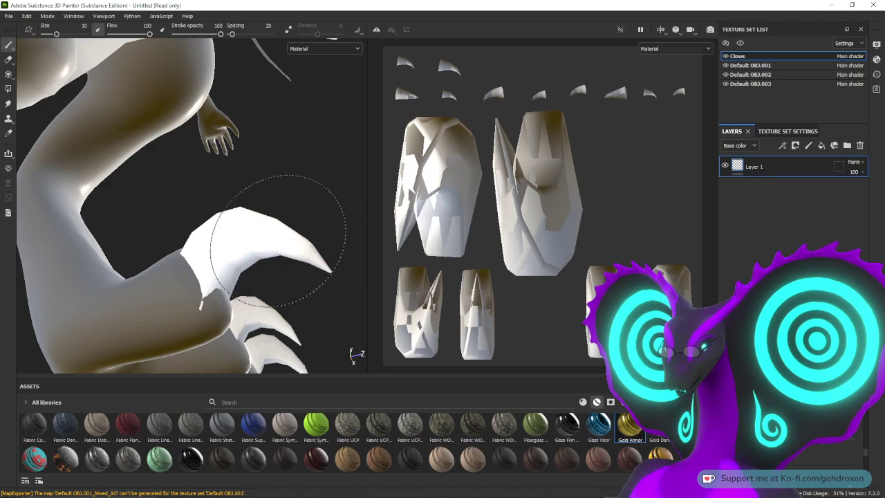
{"action": "mouse_move", "coordinate": [303, 187]}
{"action": "left_mouse_down", "text": "alt"}
{"action": "mouse_move", "coordinate": [151, 213]}
{"action": "mouse_move", "coordinate": [166, 290]}
{"action": "left_mouse_up", "text": "alt"}
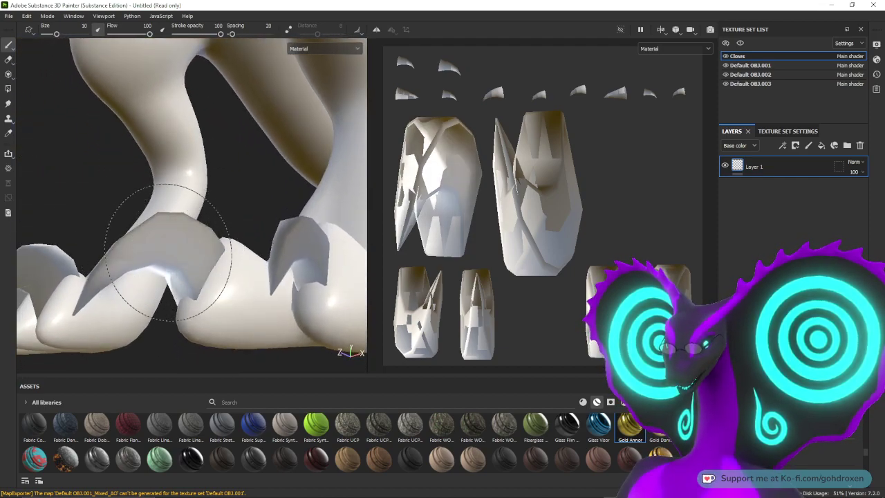
{"action": "left_click_drag", "start_coordinate": [221, 200], "coordinate": [325, 242], "text": "alt"}
{"action": "right_click_drag", "start_coordinate": [325, 242], "coordinate": [282, 135], "text": "alt"}
{"action": "middle_click_drag", "start_coordinate": [329, 241], "coordinate": [268, 264], "text": "alt"}
{"action": "mouse_move", "coordinate": [269, 264]}
{"action": "right_mouse_down", "text": "alt"}
{"action": "mouse_move", "coordinate": [277, 270]}
{"action": "mouse_move", "coordinate": [296, 239]}
{"action": "mouse_move", "coordinate": [289, 146]}
{"action": "mouse_move", "coordinate": [291, 165]}
{"action": "right_mouse_up", "text": "alt"}
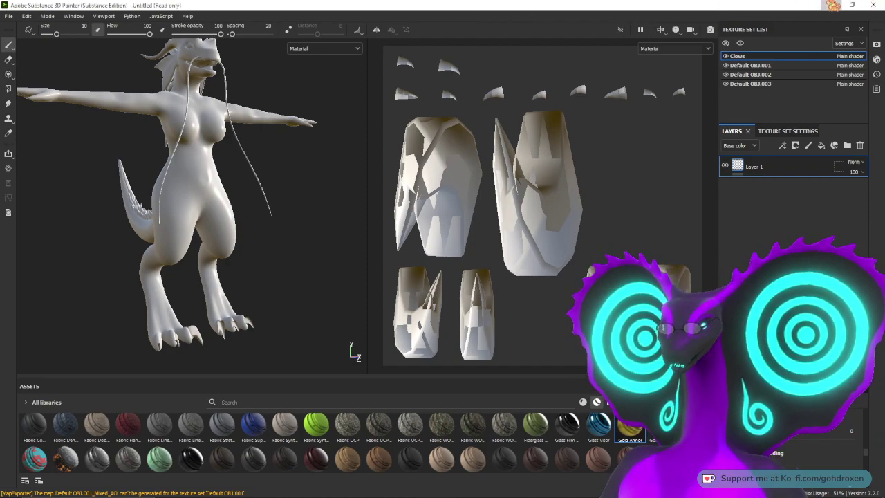
Step: Return to Blender, deselect everything and display the dragon in Material Preview shading
{"action": "left_click", "coordinate": [830, 5]}
{"action": "middle_click_drag", "start_coordinate": [616, 252], "coordinate": [567, 233]}
{"action": "left_click", "coordinate": [559, 236]}
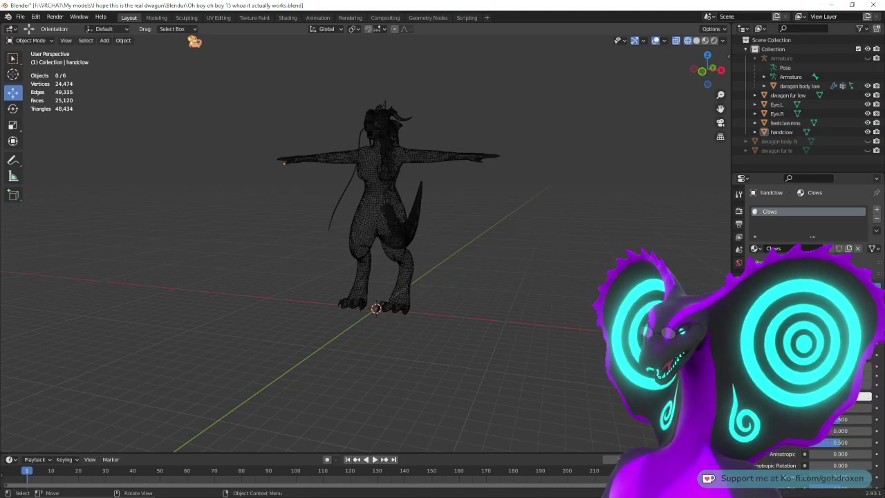
{"action": "left_click", "coordinate": [704, 40]}
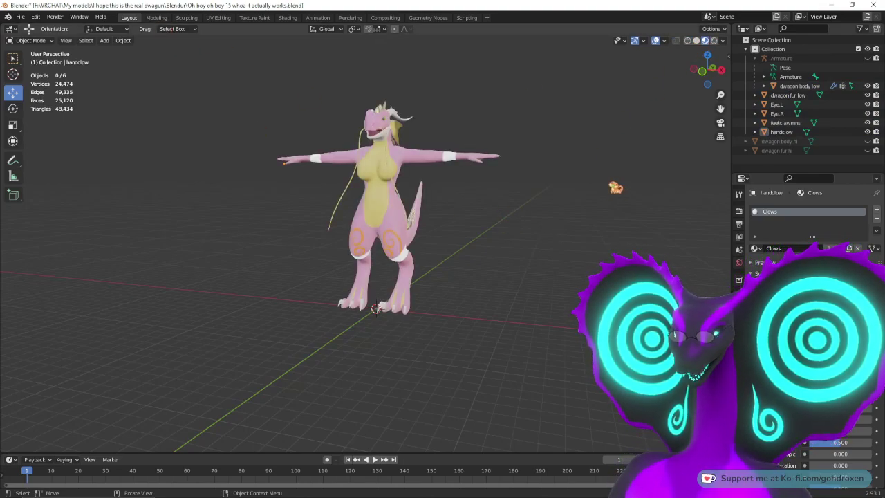
Step: Close Krita, select the feetclawmns mesh in Blender and bring up its Clows material nodes in the Shading workspace
{"action": "left_click", "coordinate": [786, 123]}
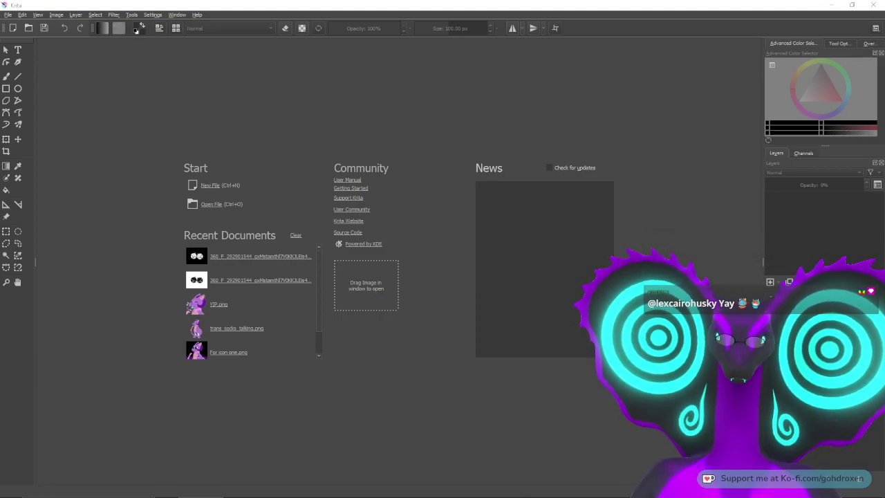
{"action": "left_click", "coordinate": [874, 4]}
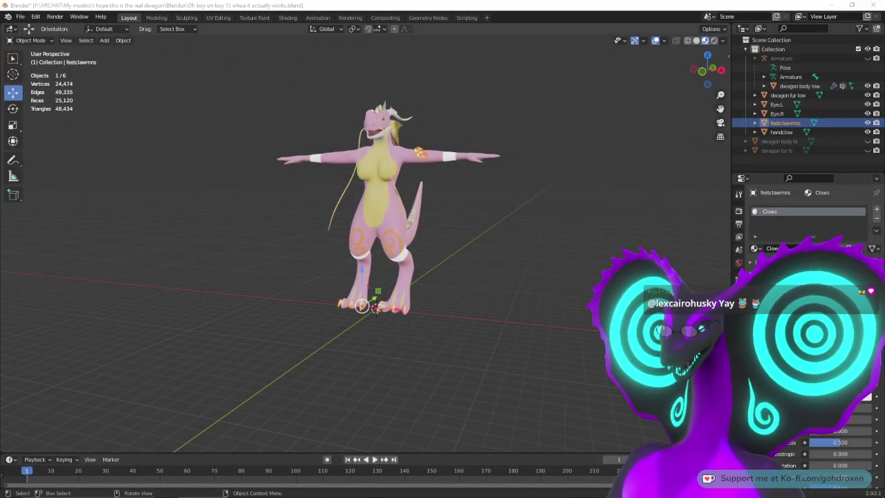
{"action": "left_click", "coordinate": [776, 132]}
{"action": "left_click", "coordinate": [782, 124]}
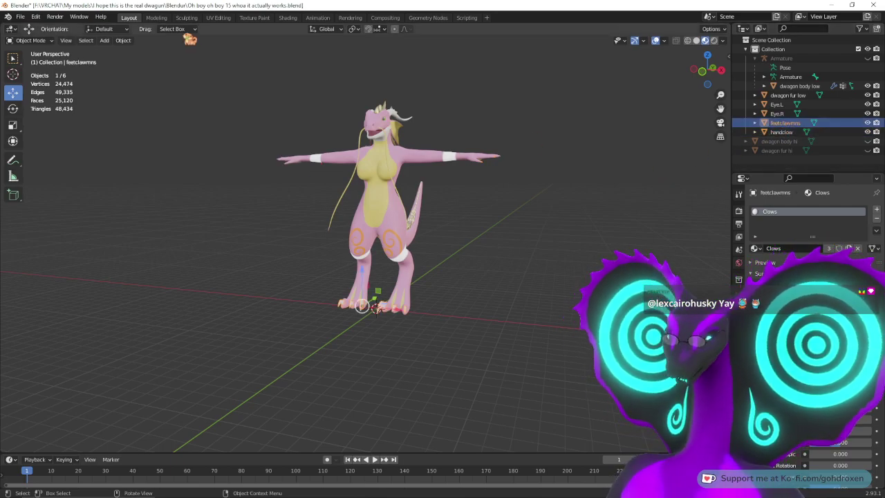
{"action": "left_click", "coordinate": [288, 17]}
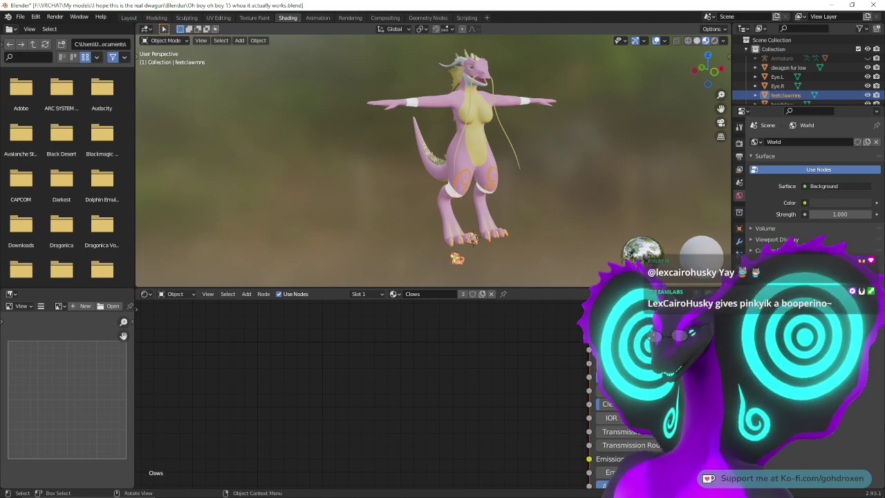
{"action": "scroll", "coordinate": [484, 361], "scroll_direction": "down", "scroll_amount": 4}
{"action": "scroll", "coordinate": [433, 399], "scroll_direction": "up", "scroll_amount": 3}
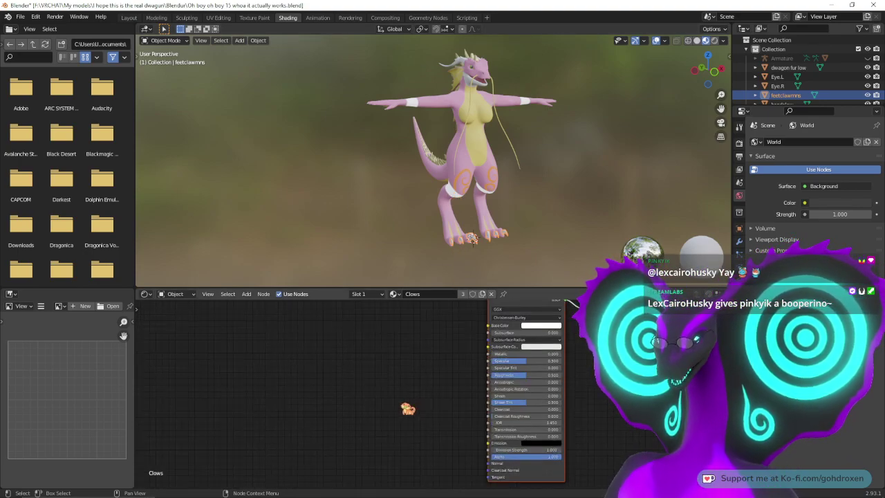
{"action": "key", "text": "Home"}
Step: Add an Image Texture node beside the Principled BSDF node of the Clows material
{"action": "left_click", "coordinate": [247, 295]}
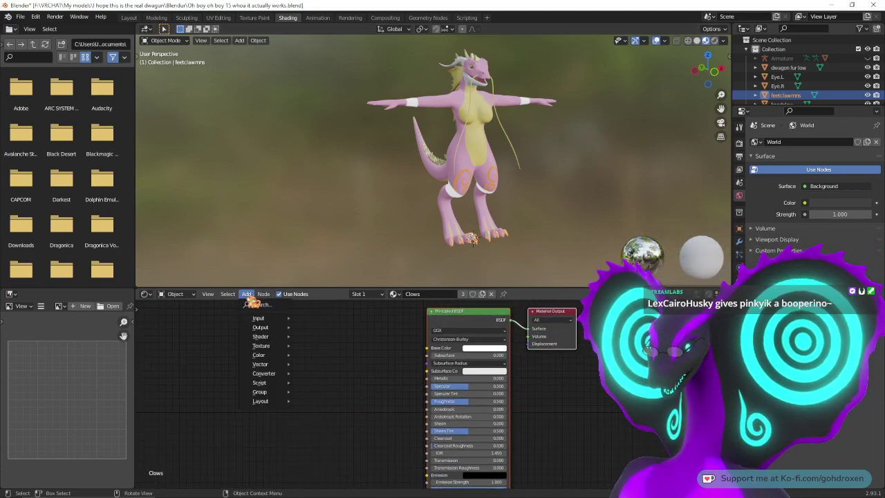
{"action": "mouse_move", "coordinate": [273, 347]}
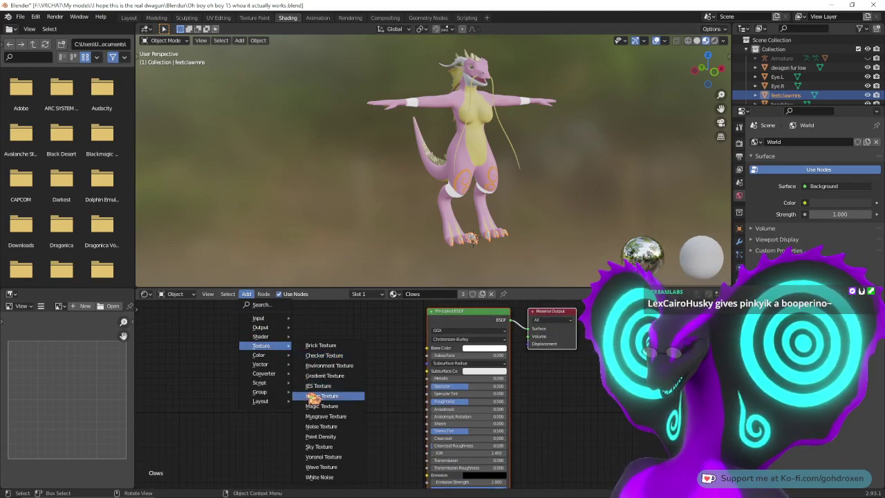
{"action": "left_click", "coordinate": [313, 397]}
{"action": "left_click", "coordinate": [271, 323]}
Step: Load "Default OBJ.002_Base_color.png" from the Tekture folder into the texture node and connect its Color to Base Color
{"action": "left_click", "coordinate": [322, 345]}
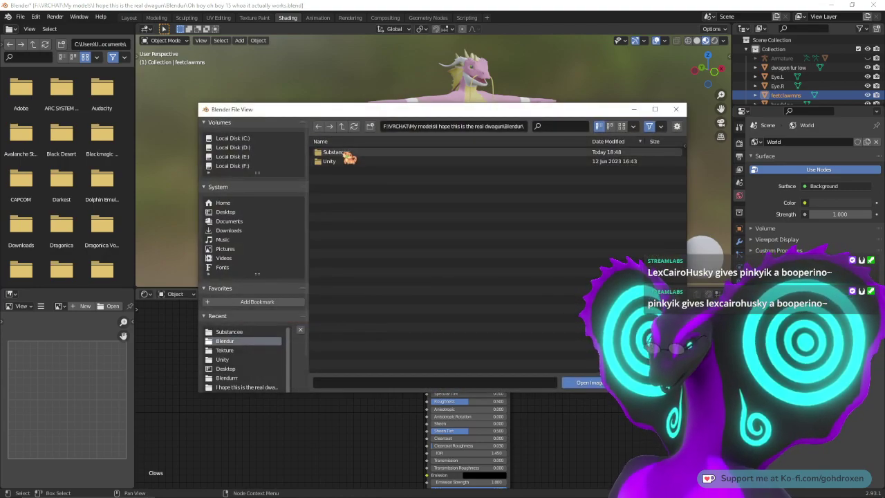
{"action": "left_click", "coordinate": [342, 126]}
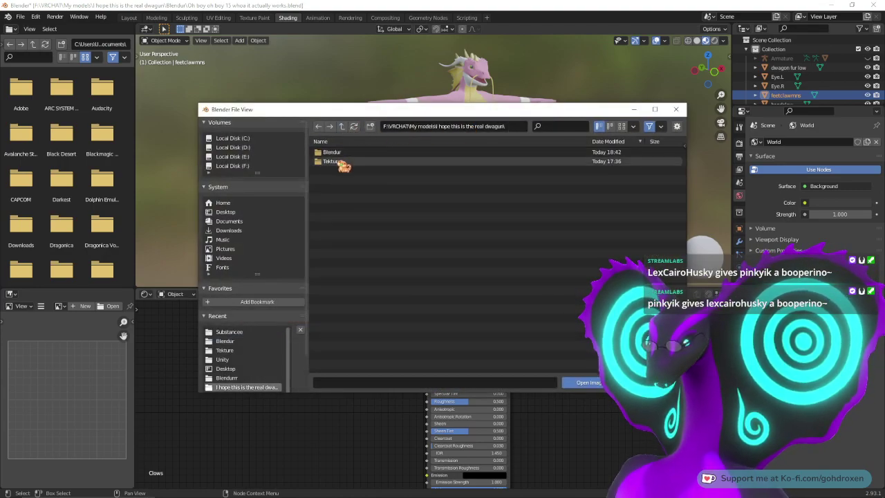
{"action": "left_click", "coordinate": [339, 162]}
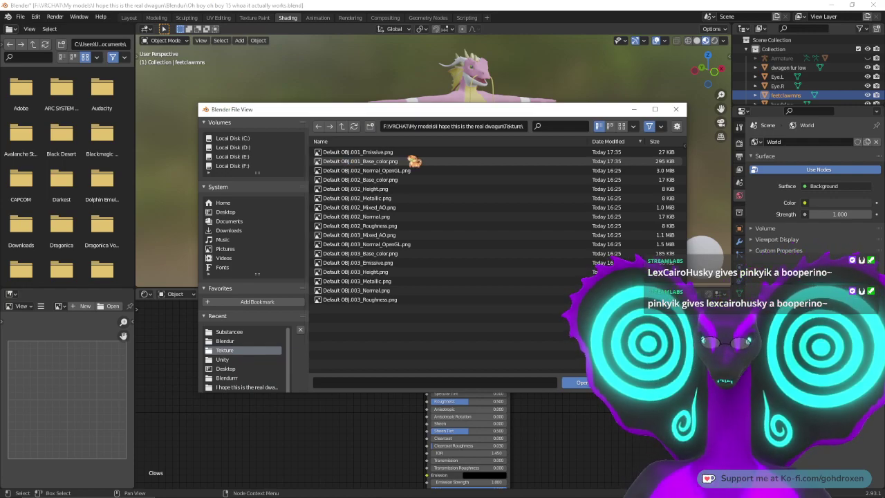
{"action": "left_click", "coordinate": [415, 179]}
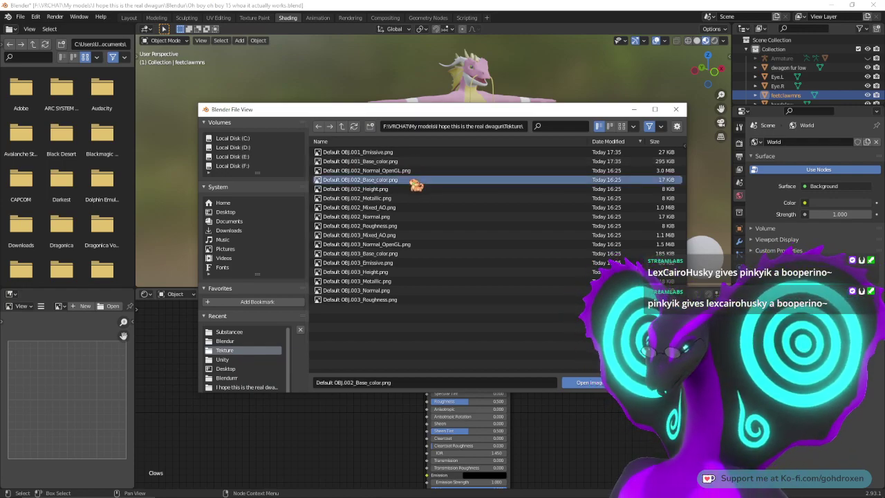
{"action": "left_click", "coordinate": [586, 383]}
{"action": "left_click_drag", "start_coordinate": [334, 327], "coordinate": [431, 353]}
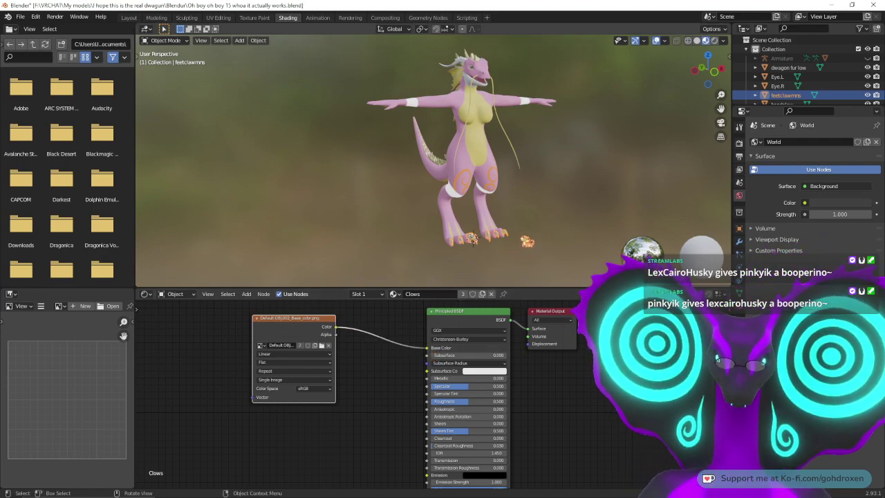
Step: Add a second Image Texture node directly below the base color texture node
{"action": "left_click", "coordinate": [247, 294]}
{"action": "mouse_move", "coordinate": [263, 346]}
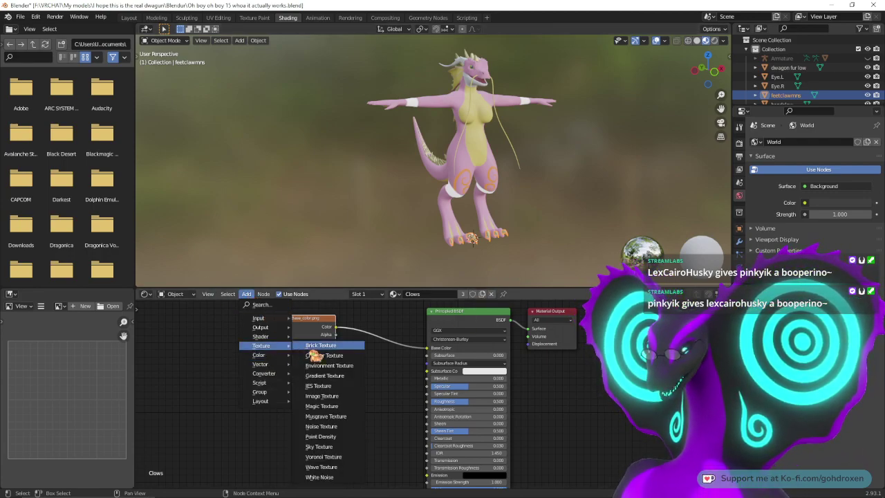
{"action": "left_click", "coordinate": [338, 400]}
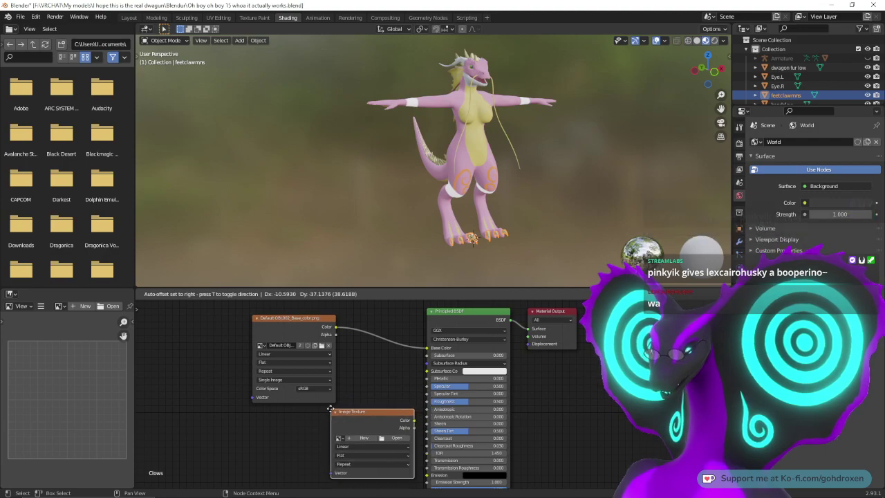
{"action": "left_click", "coordinate": [253, 414]}
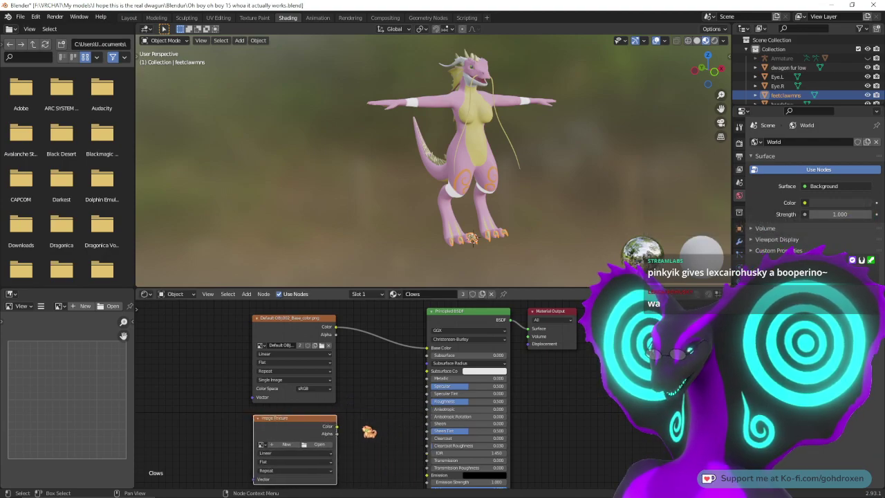
Step: Load "Default OBJ.002_Metallic.png" from the Tekture folder into the second texture node and connect its Color to Metallic
{"action": "left_click", "coordinate": [319, 444]}
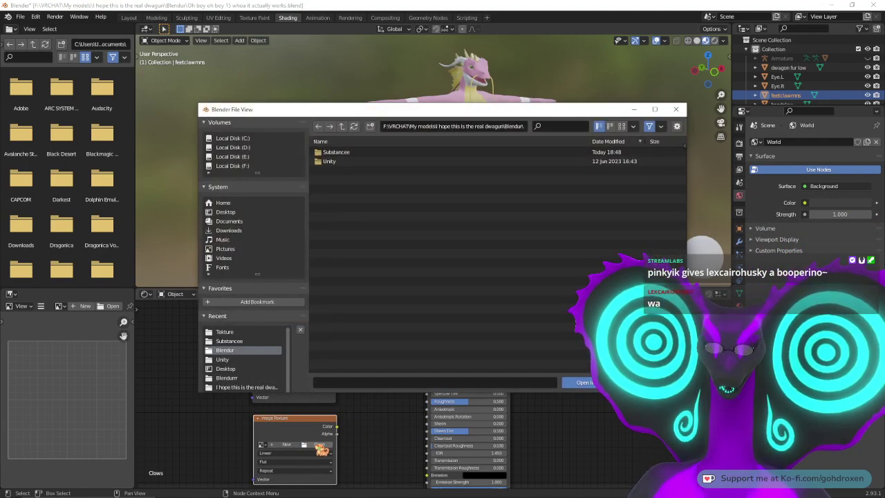
{"action": "left_click", "coordinate": [342, 127]}
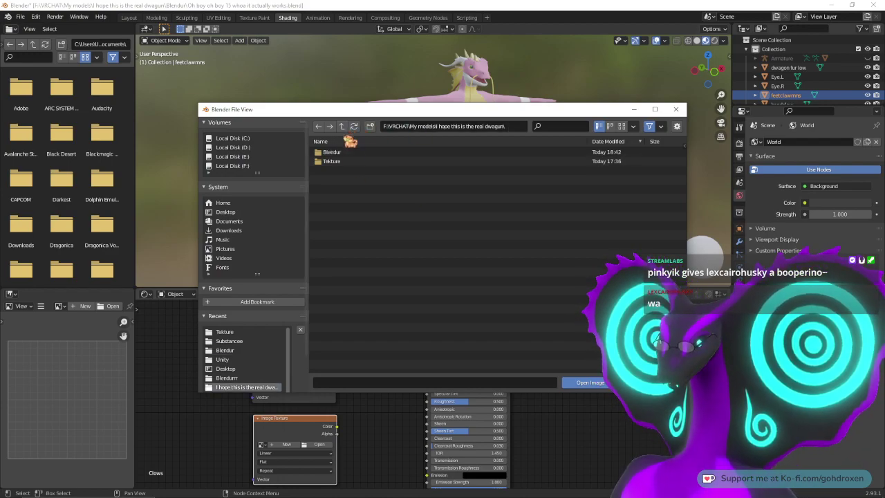
{"action": "double_click", "coordinate": [342, 161]}
{"action": "left_click", "coordinate": [398, 198]}
{"action": "left_click", "coordinate": [586, 382]}
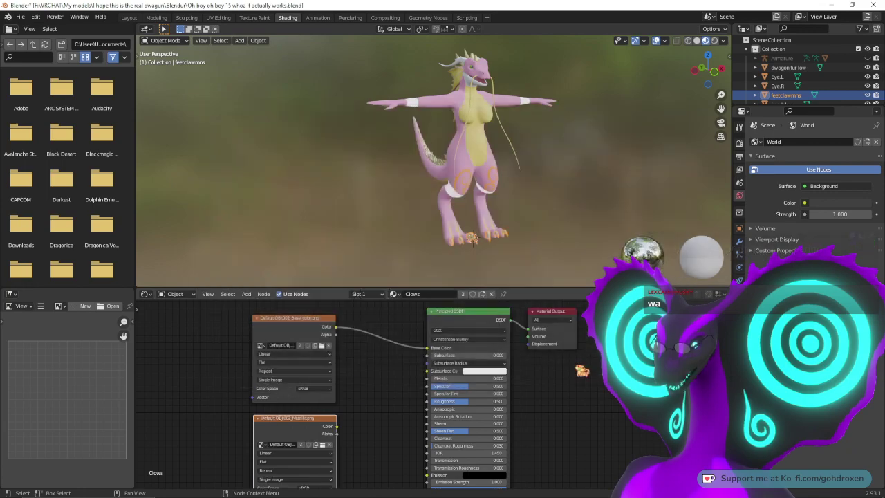
{"action": "left_click_drag", "start_coordinate": [336, 427], "coordinate": [427, 379]}
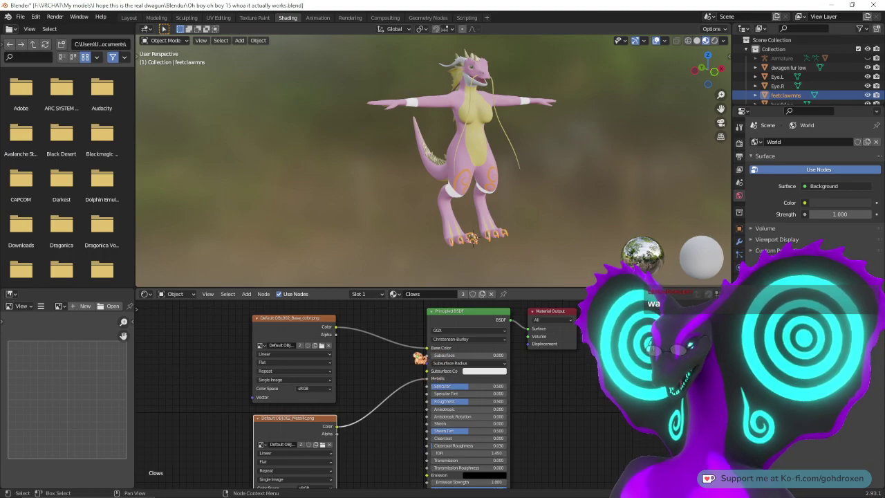
Step: Switch to the Layout workspace, deselect the foot claws and examine their textured material up close from several sides
{"action": "left_click", "coordinate": [130, 17]}
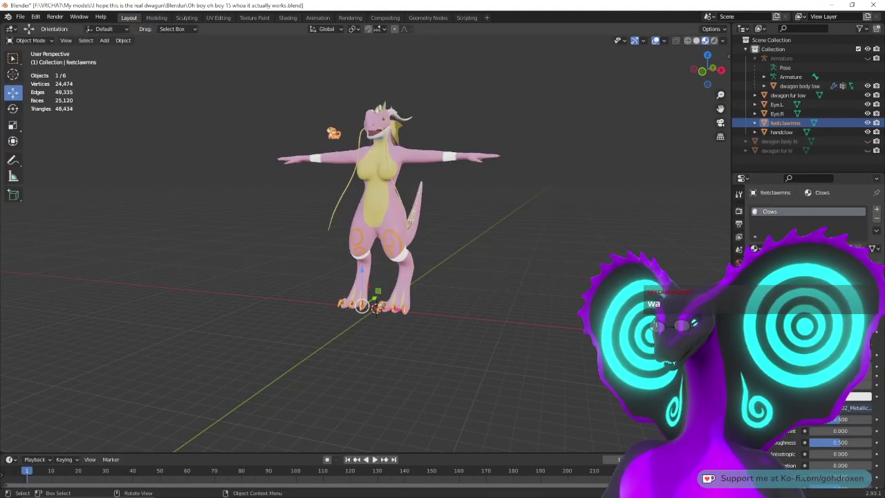
{"action": "middle_click_drag", "start_coordinate": [302, 211], "coordinate": [373, 216]}
{"action": "scroll", "coordinate": [509, 292], "scroll_direction": "up", "scroll_amount": 10}
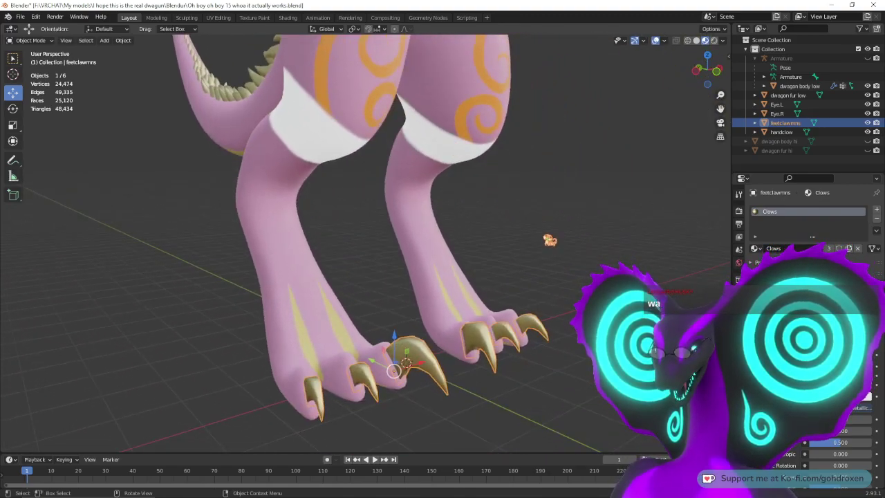
{"action": "left_click", "coordinate": [550, 240]}
{"action": "middle_click_drag", "start_coordinate": [596, 263], "coordinate": [431, 240]}
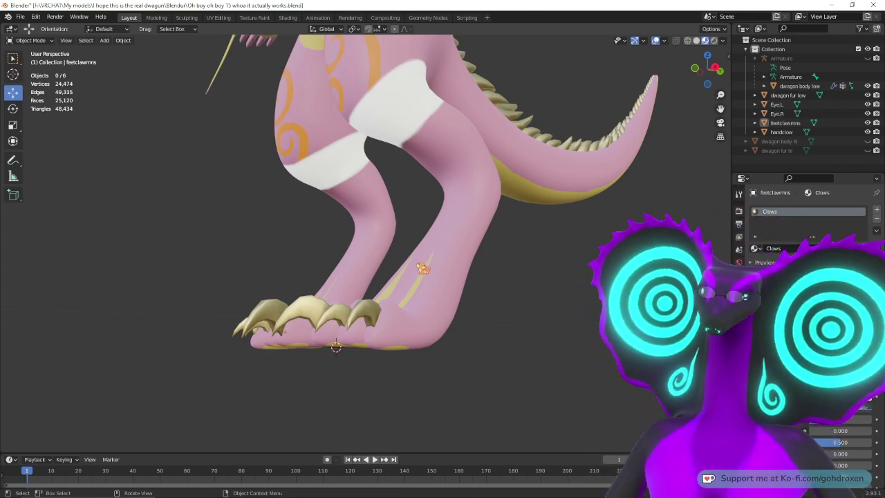
{"action": "middle_click_drag", "start_coordinate": [377, 280], "coordinate": [514, 220]}
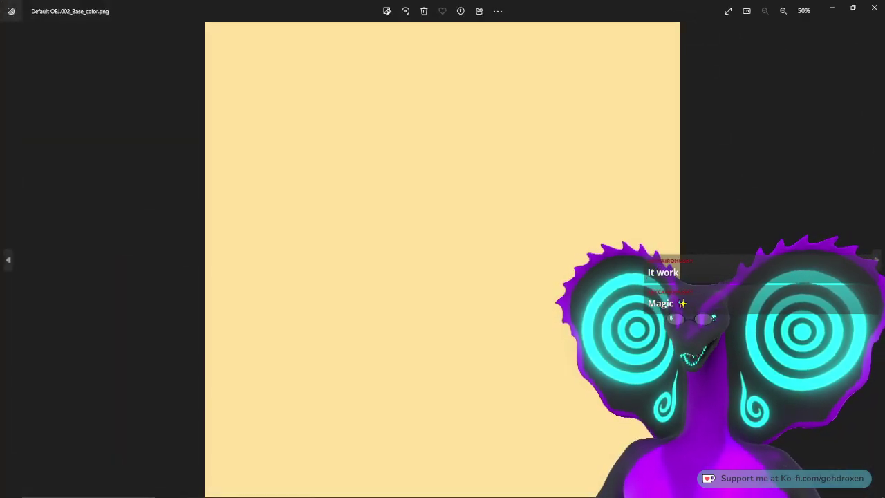
Step: View the exported base color and metallic texture images of Default OBJ.002, and close both image views
{"action": "key", "text": "Right"}
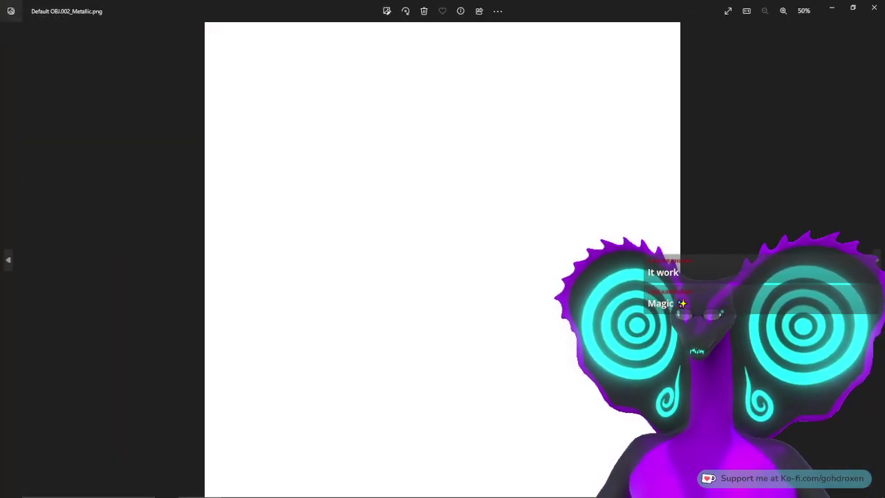
{"action": "left_click", "coordinate": [877, 3]}
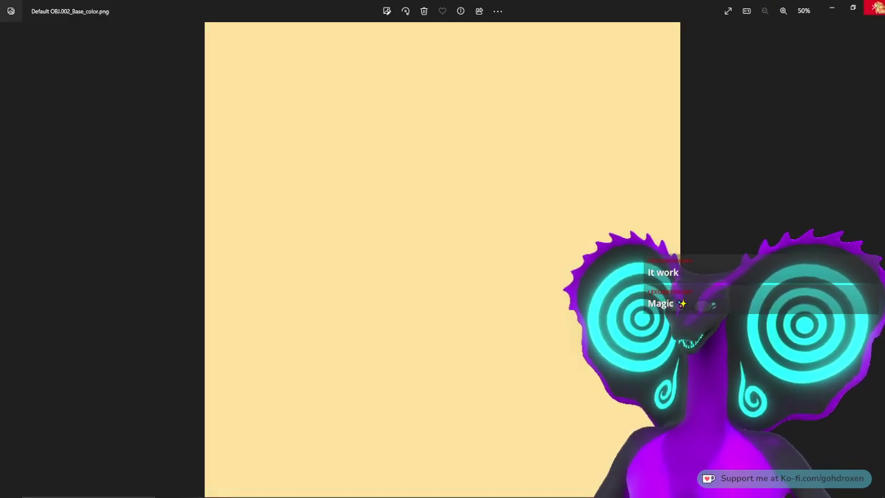
{"action": "left_click", "coordinate": [877, 4]}
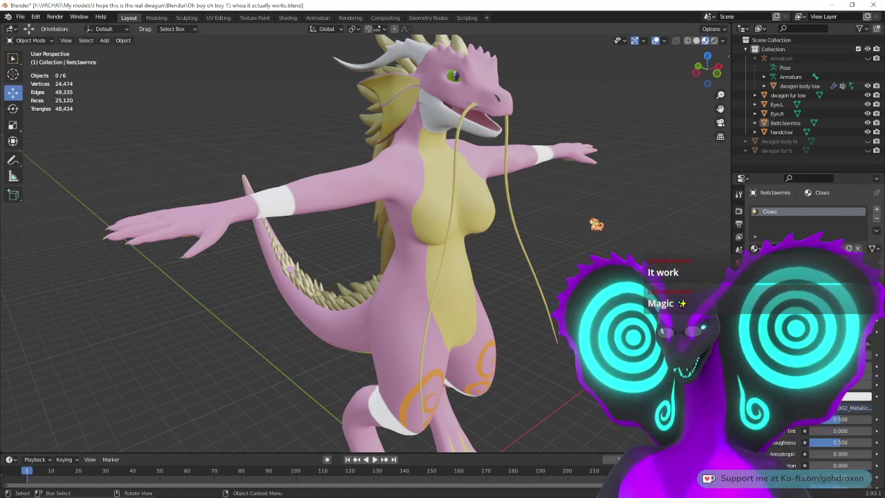
Step: Examine the whole textured dragon from several angles and distances, checking how the hand and foot claws look on the body
{"action": "middle_click_drag", "start_coordinate": [374, 277], "coordinate": [408, 269]}
{"action": "middle_click_drag", "start_coordinate": [408, 269], "coordinate": [519, 239], "text": "shift"}
{"action": "middle_click_drag", "start_coordinate": [443, 249], "coordinate": [413, 235], "text": "ctrl"}
{"action": "middle_click_drag", "start_coordinate": [587, 235], "coordinate": [585, 332], "text": "ctrl"}
{"action": "middle_click_drag", "start_coordinate": [484, 276], "coordinate": [584, 262]}
{"action": "middle_click_drag", "start_coordinate": [462, 413], "coordinate": [388, 390]}
{"action": "middle_click_drag", "start_coordinate": [360, 263], "coordinate": [409, 277]}
{"action": "scroll", "coordinate": [467, 263], "scroll_direction": "up", "scroll_amount": 2}
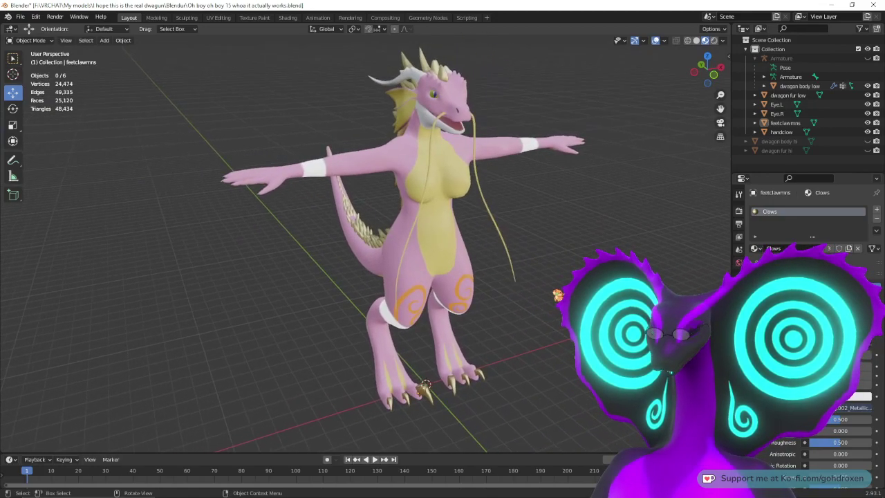